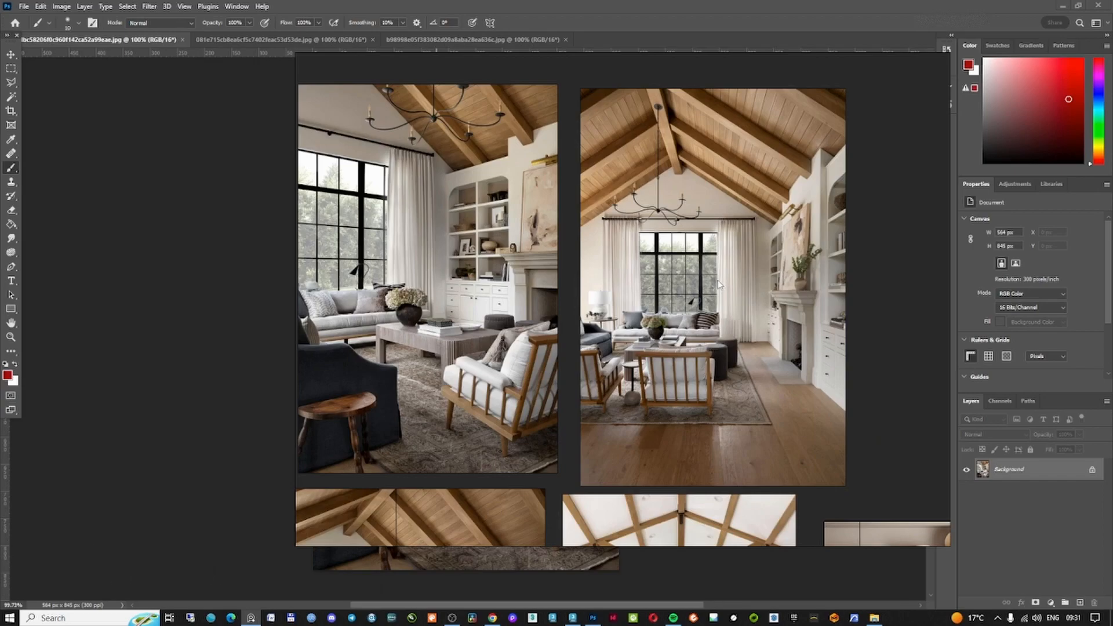
Examine the living room and kitchen reference images in the image viewer
click(1062, 6)
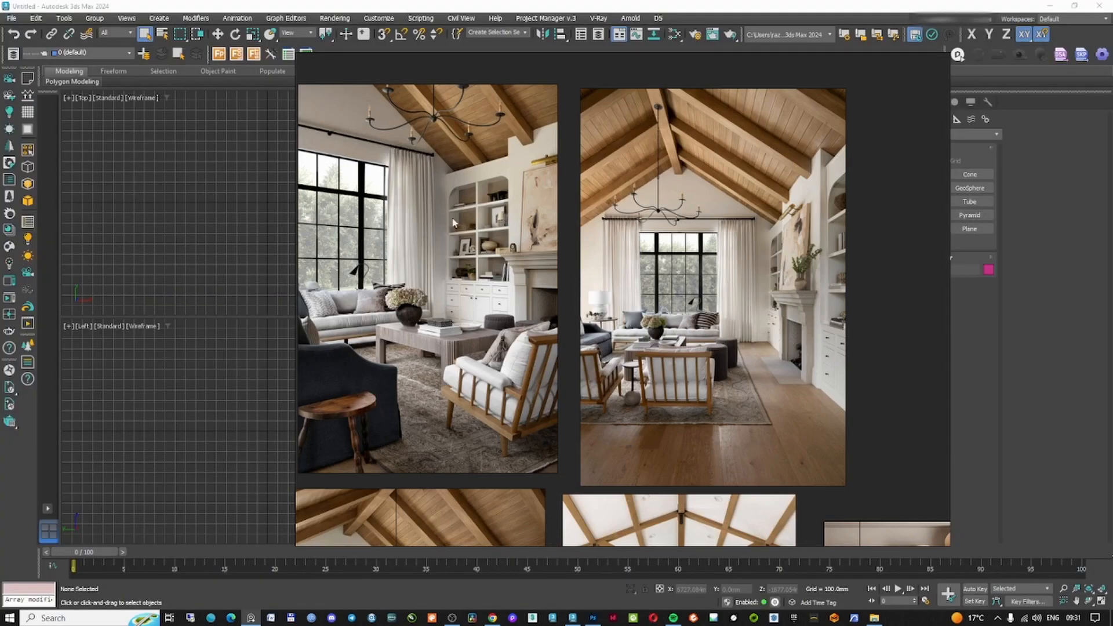
mouse_move(259, 619)
scroll(552, 469, down, 4)
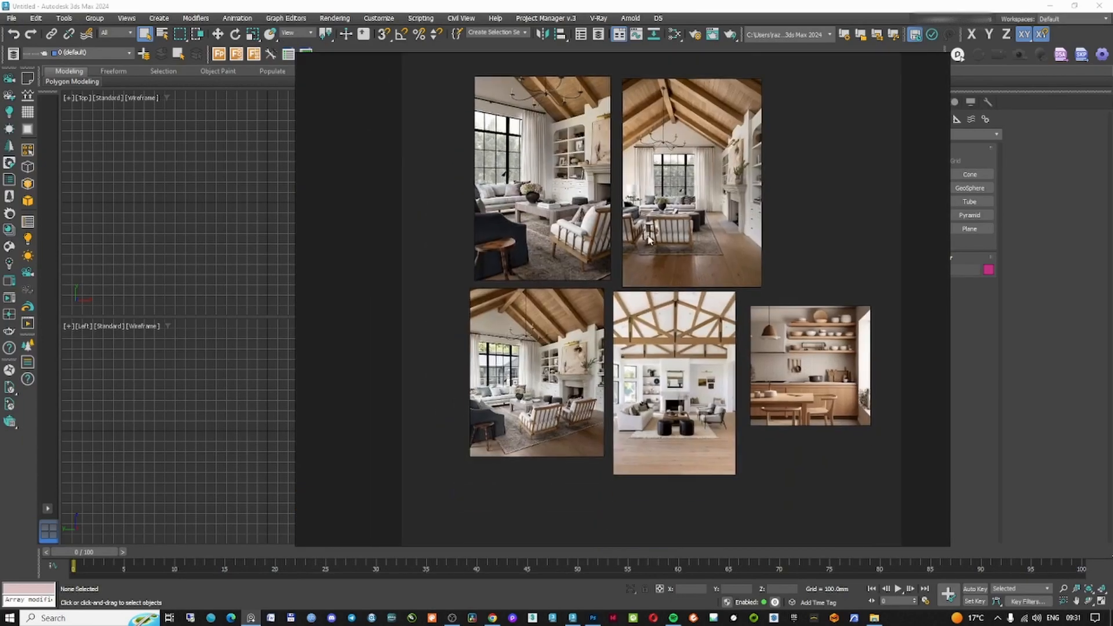
scroll(632, 408, up, 1)
middle_drag(632, 409, 636, 430)
scroll(873, 438, up, 4)
middle_drag(873, 438, 744, 387)
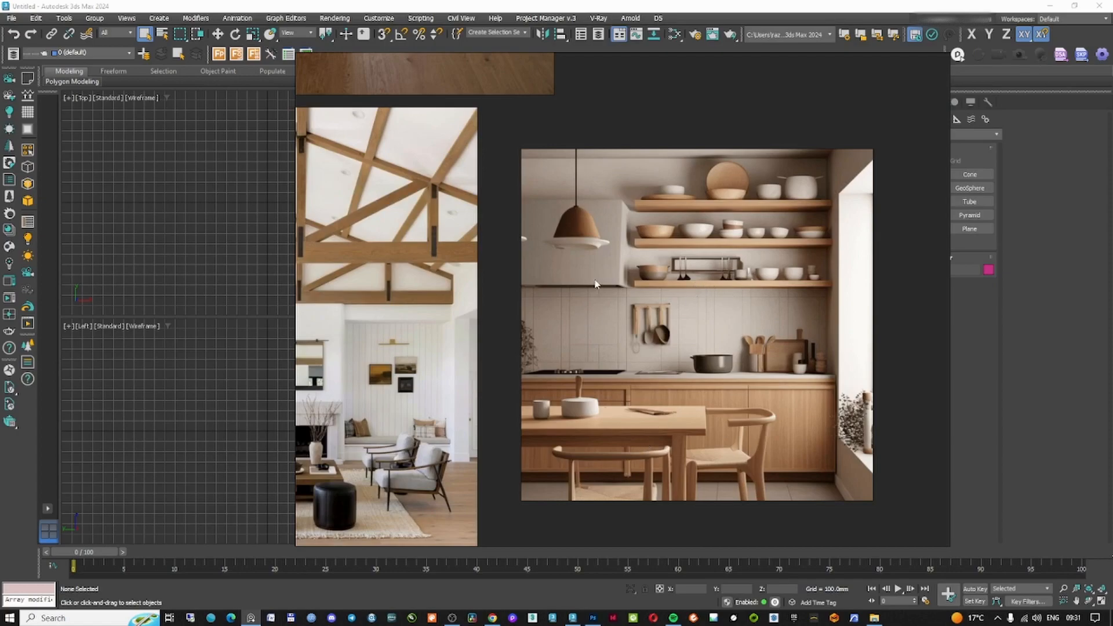
scroll(794, 329, down, 1)
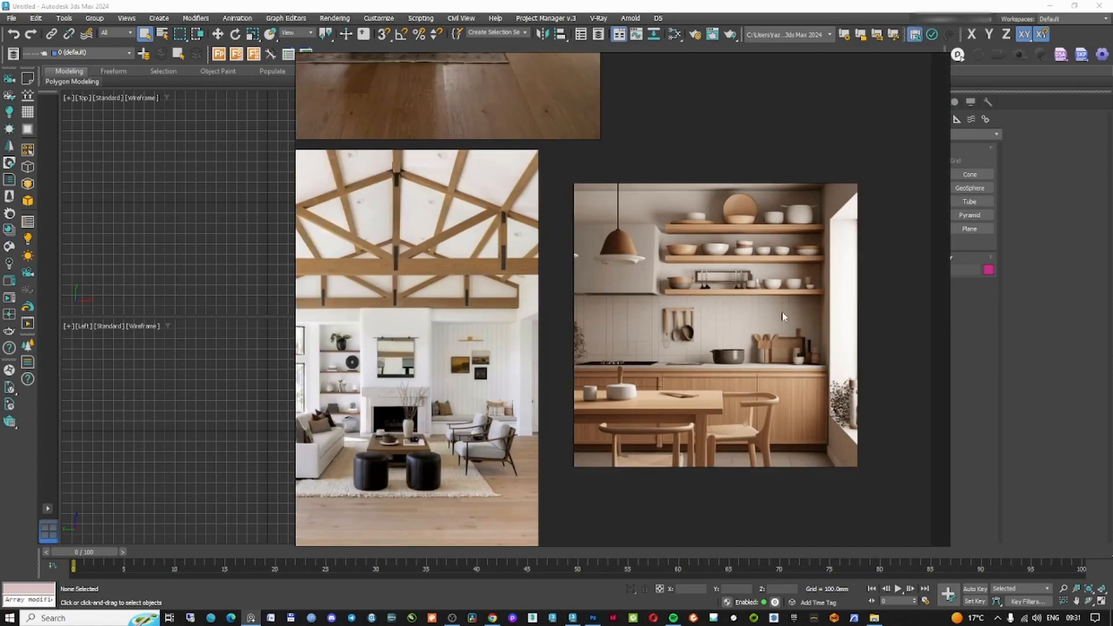
middle_drag(733, 316, 822, 345)
scroll(827, 316, down, 1)
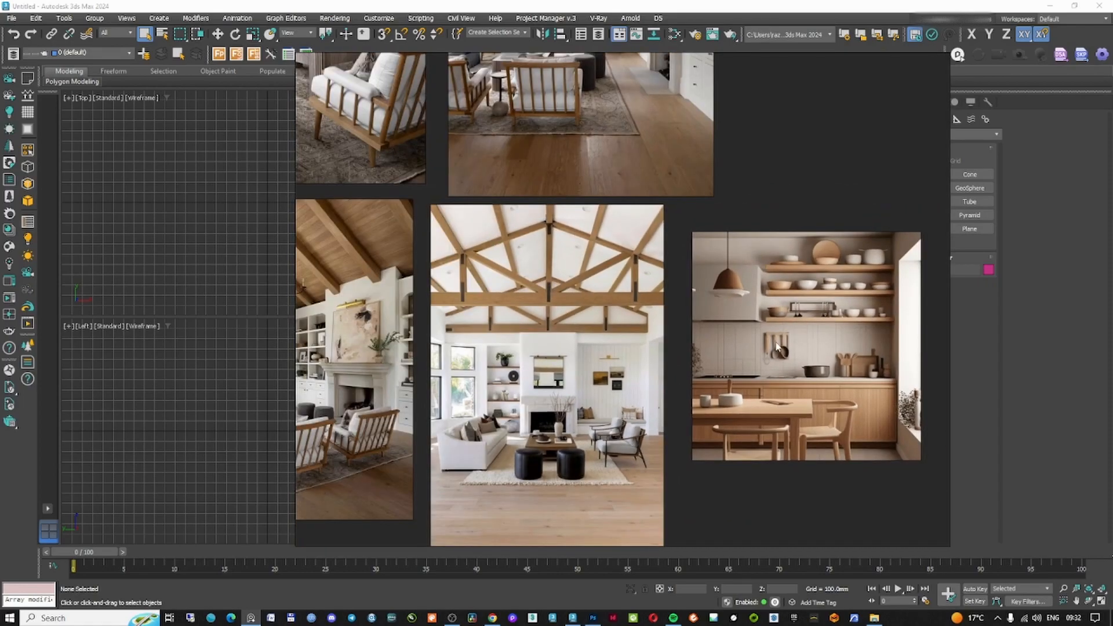
scroll(632, 389, up, 3)
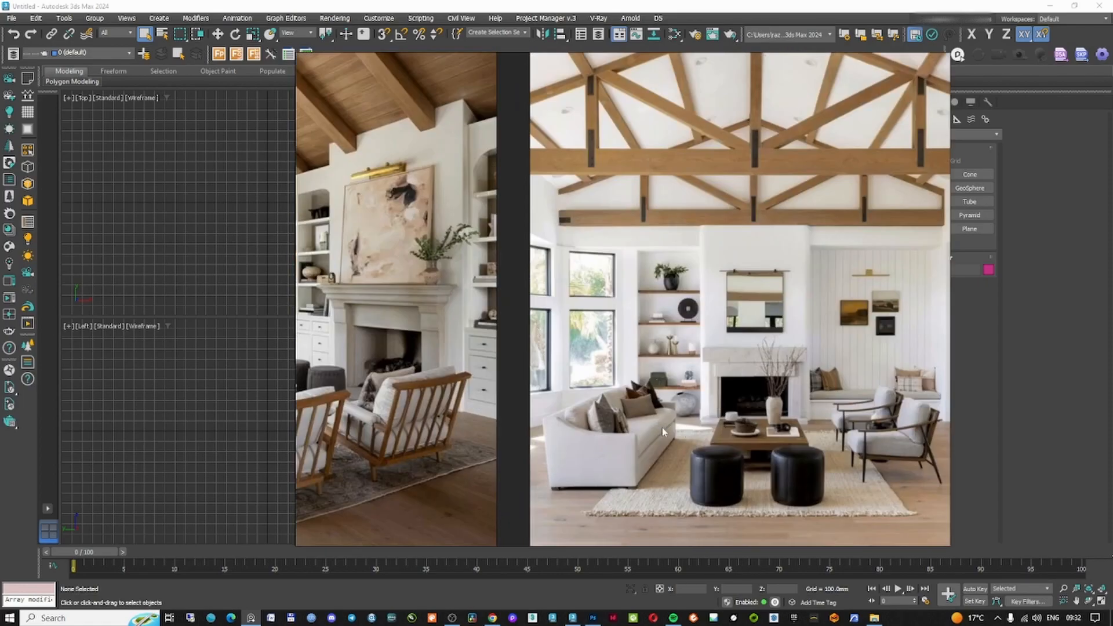
scroll(669, 430, down, 1)
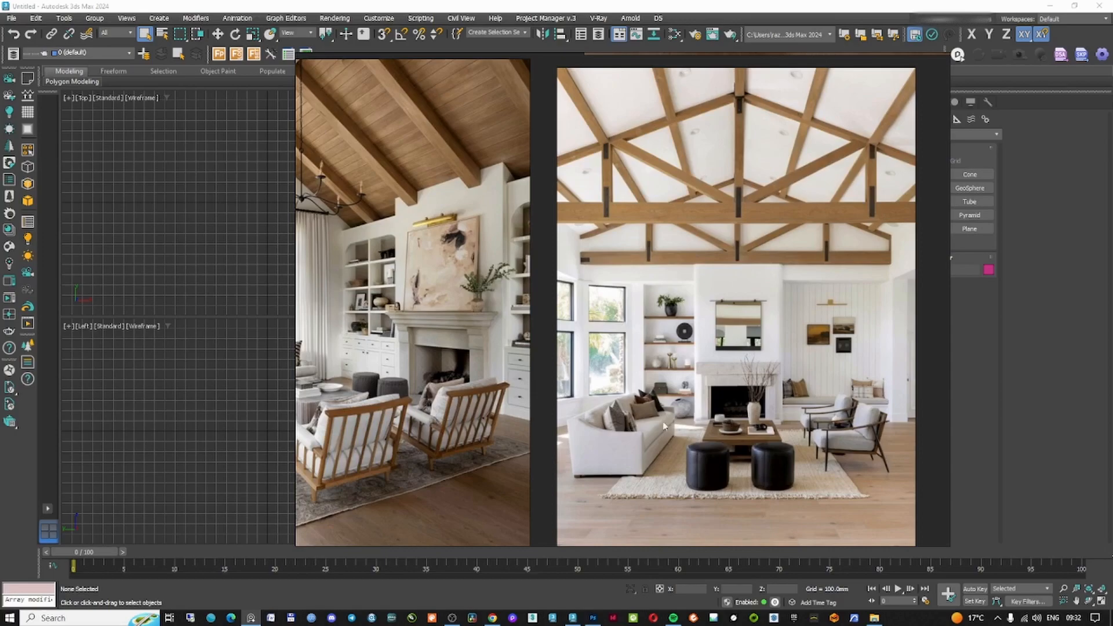
scroll(660, 422, down, 1)
middle_drag(468, 399, 723, 399)
scroll(577, 348, down, 1)
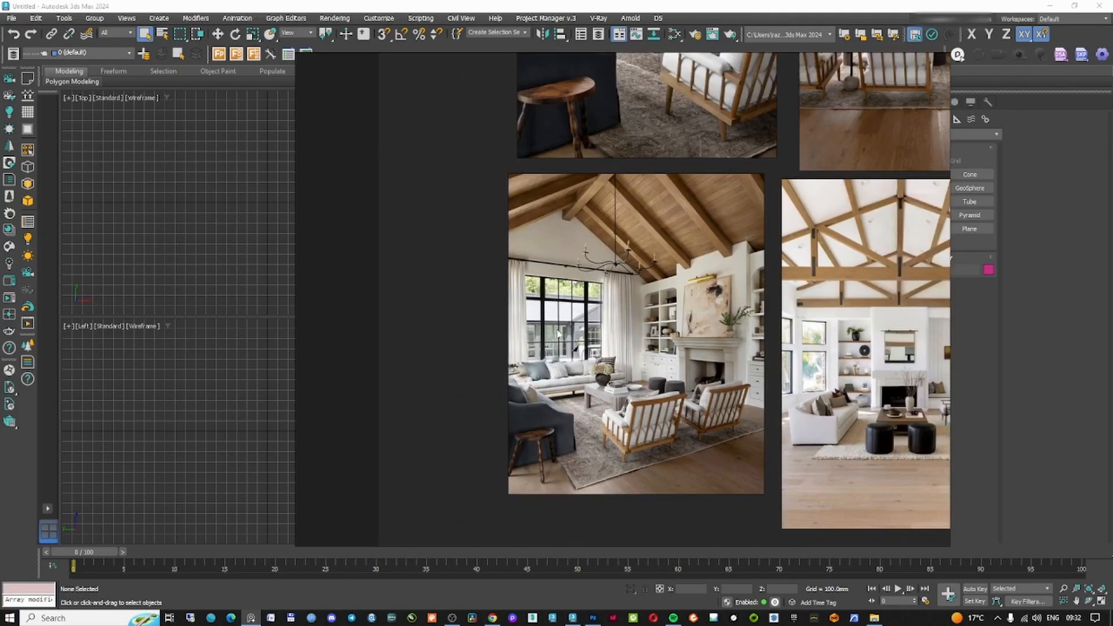
scroll(557, 330, up, 1)
middle_drag(564, 337, 564, 373)
middle_drag(680, 271, 620, 362)
scroll(619, 366, down, 1)
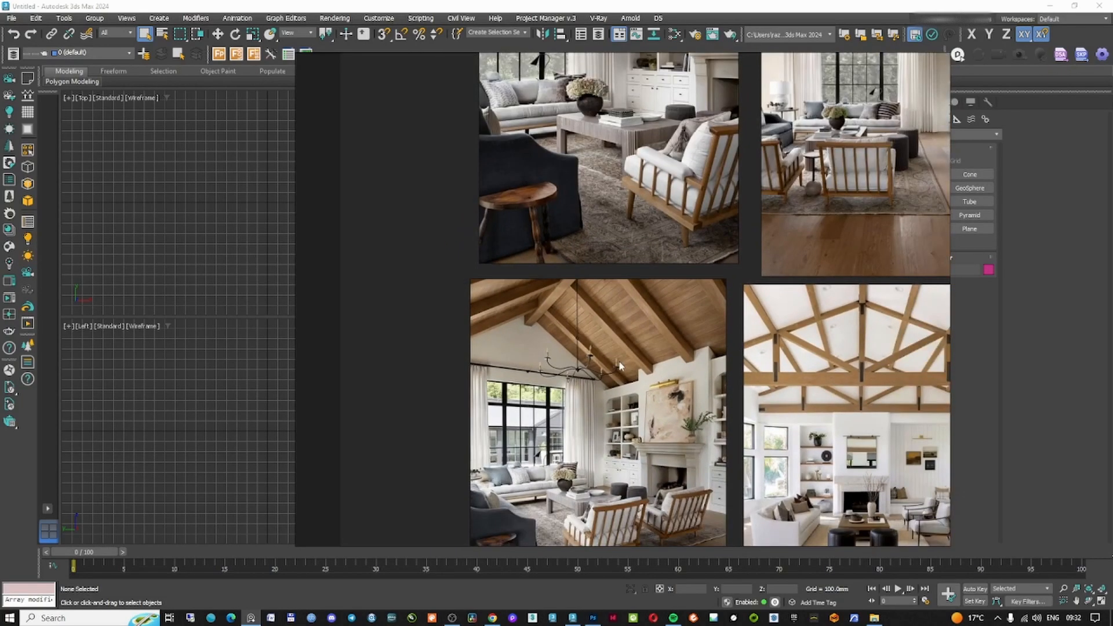
Configure the system unit scale and the metric display units to millimetres
click(717, 5)
click(587, 355)
click(11, 19)
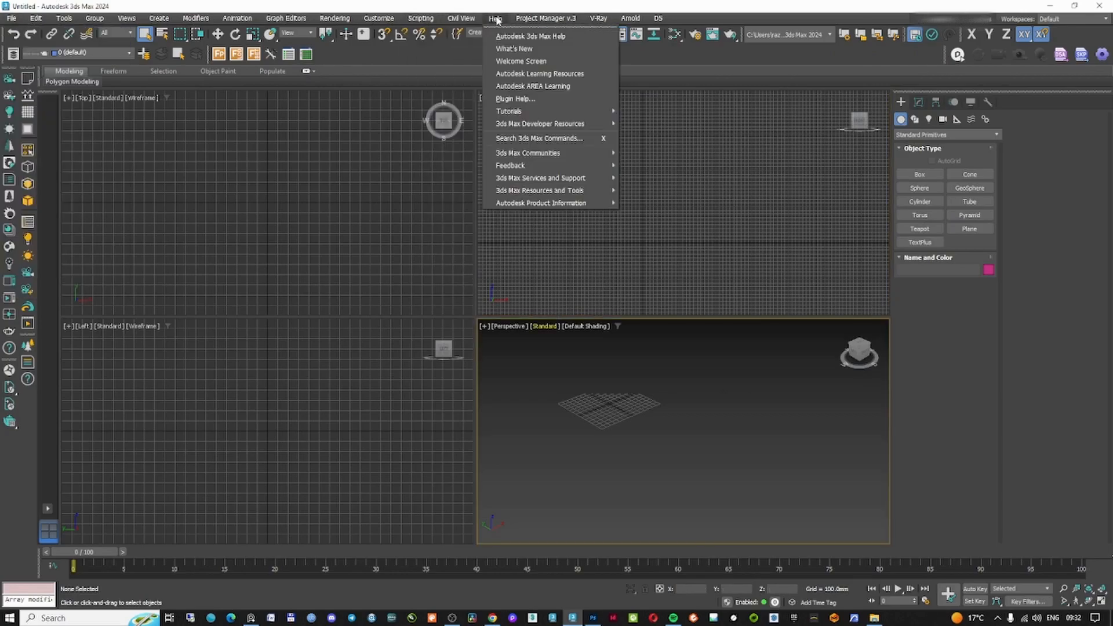
mouse_move(379, 18)
mouse_move(421, 144)
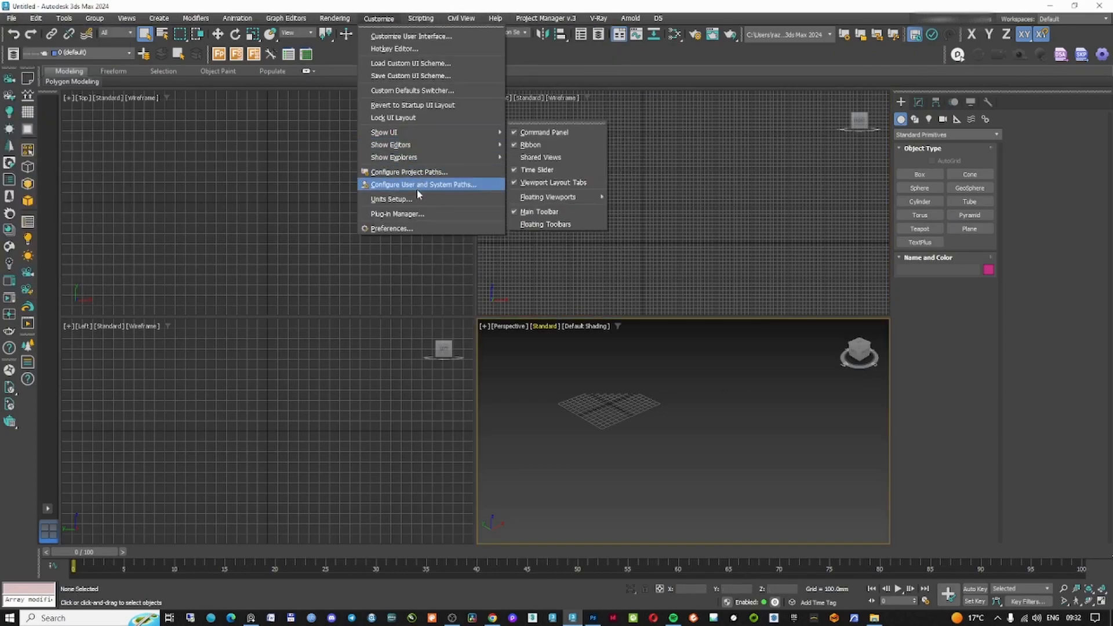
click(391, 199)
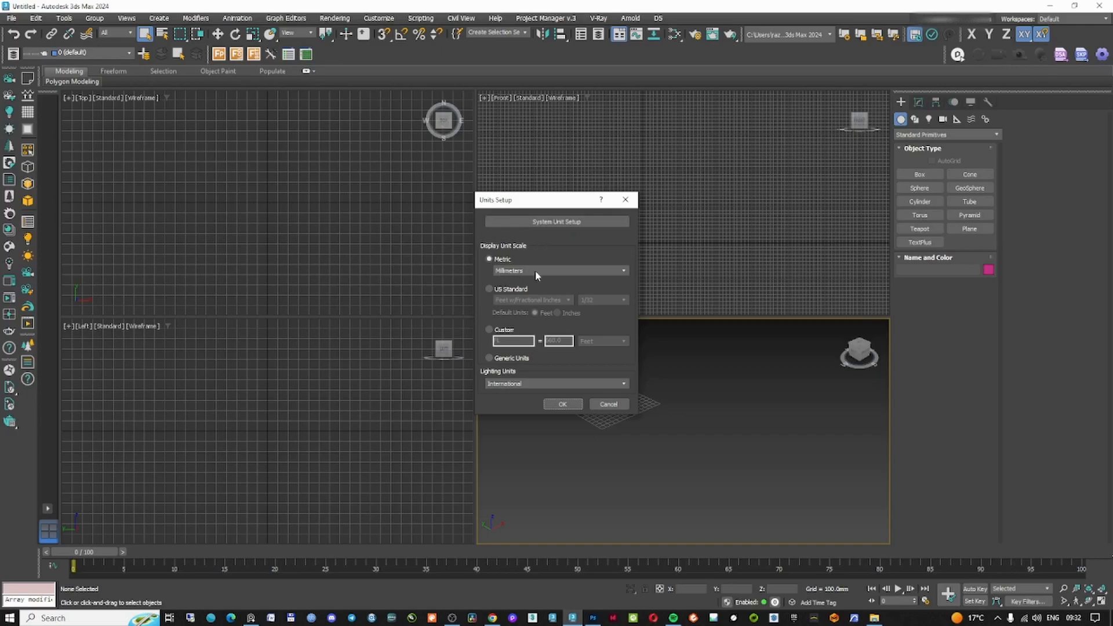
click(556, 222)
click(592, 273)
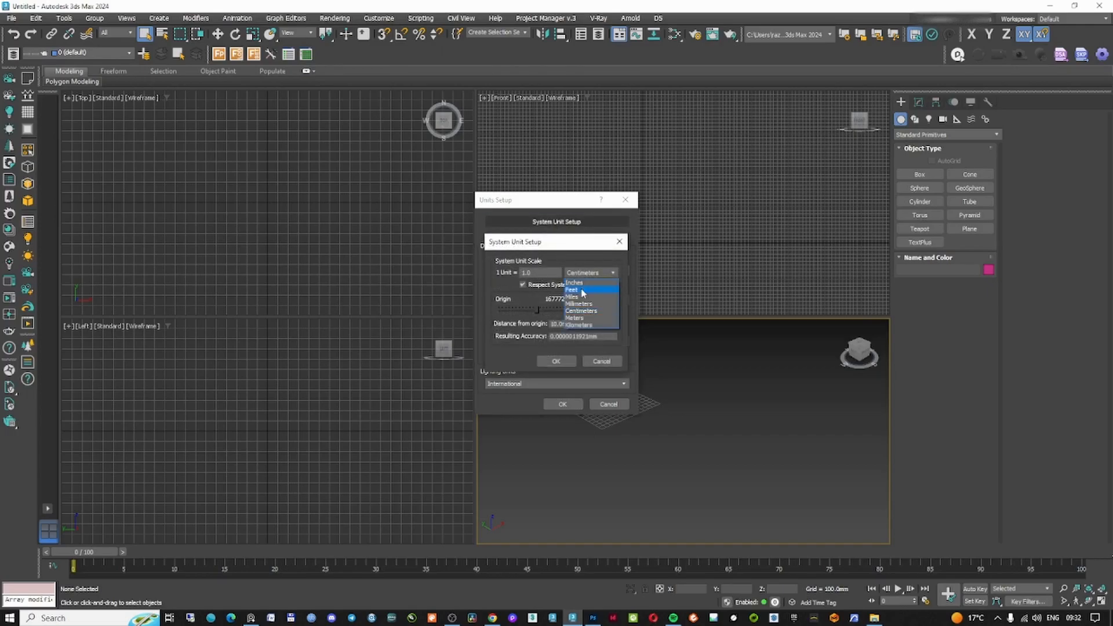
click(584, 305)
click(556, 361)
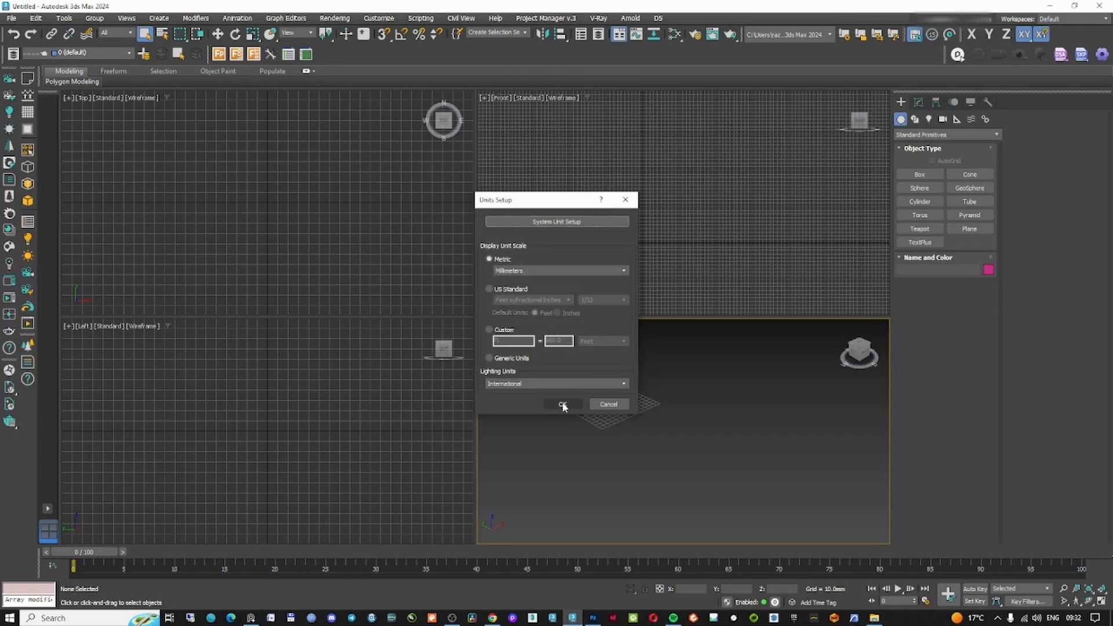
click(563, 405)
Reset the scene to start a new empty file
click(11, 18)
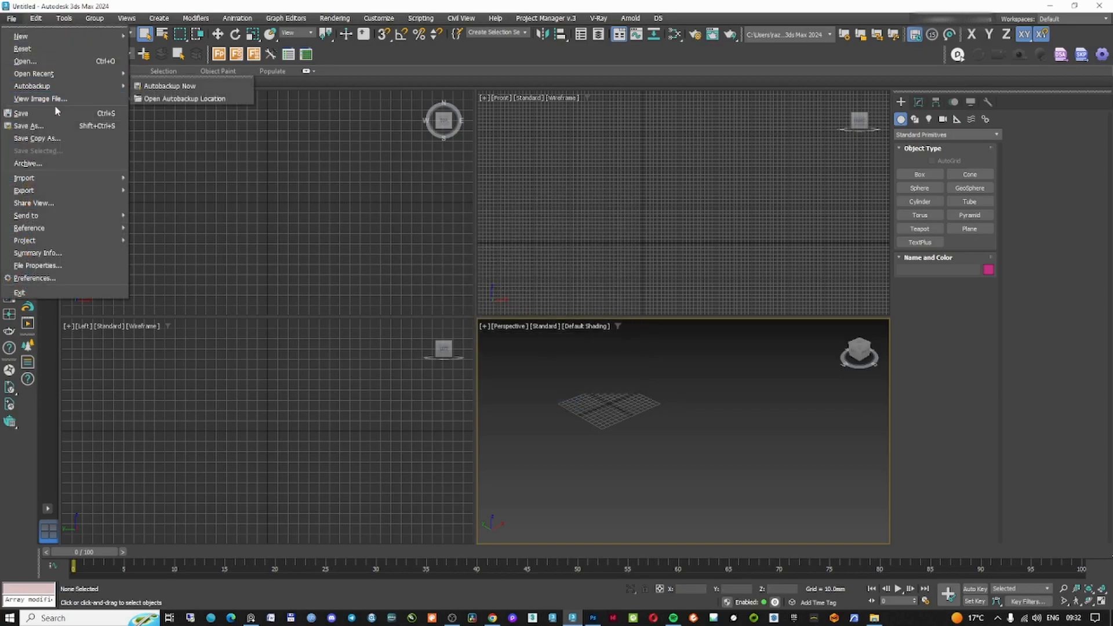
click(50, 51)
click(542, 327)
key(Return)
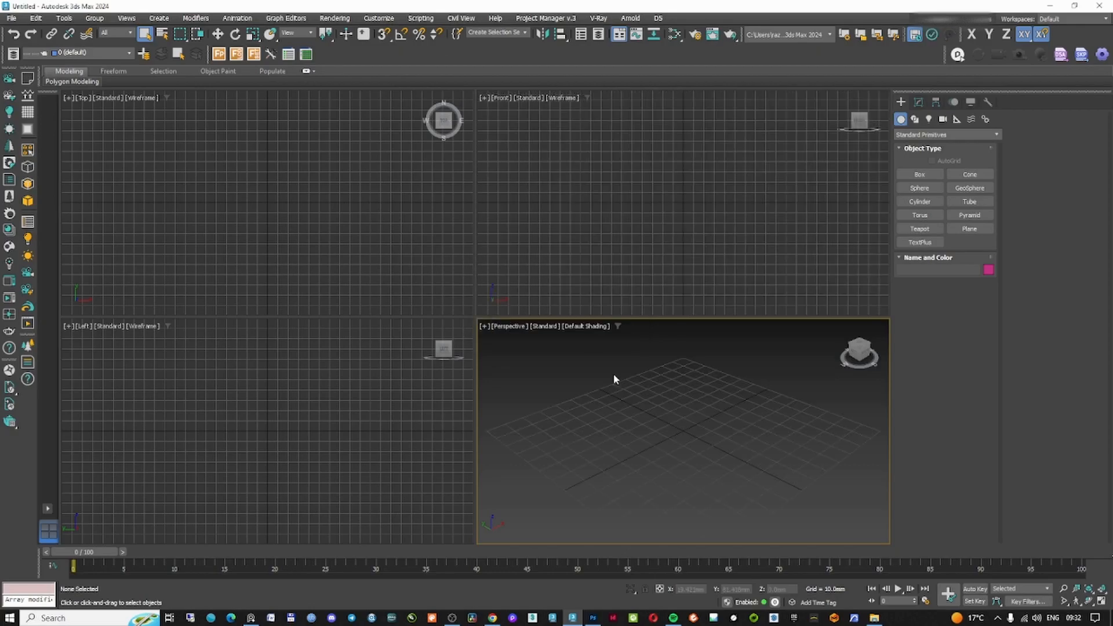
Open the Layer Explorer and create new layers named Walls, Roof, Floor and Furniture
key(alt+w)
right_click(331, 54)
key(Escape)
click(13, 54)
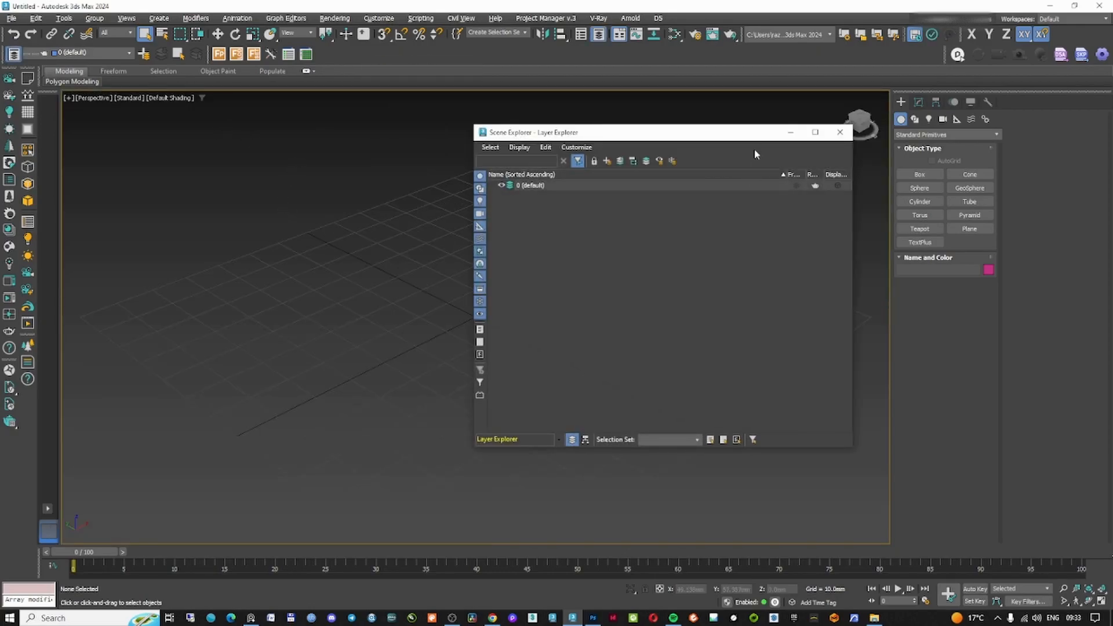
drag(741, 138, 679, 139)
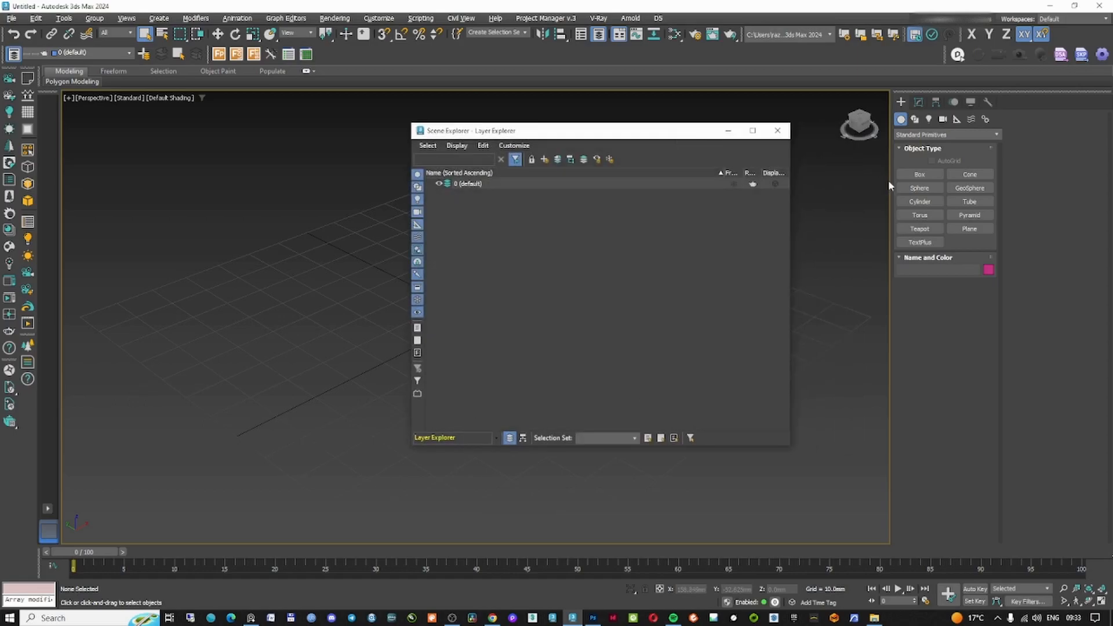
text(Walls)
key(Return)
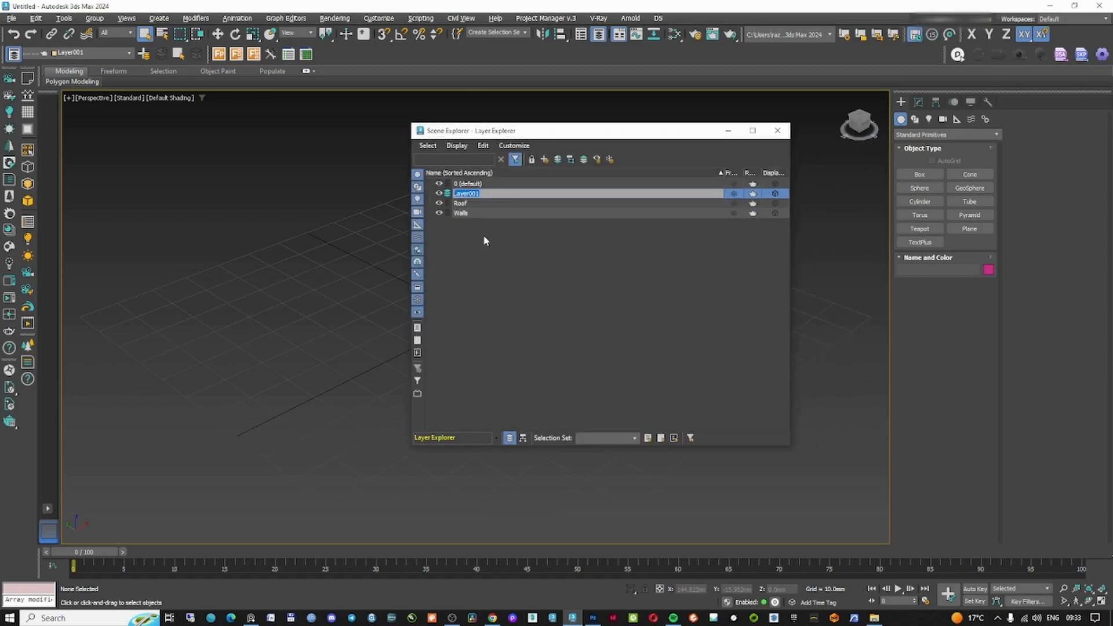
text(Floor)
key(Return)
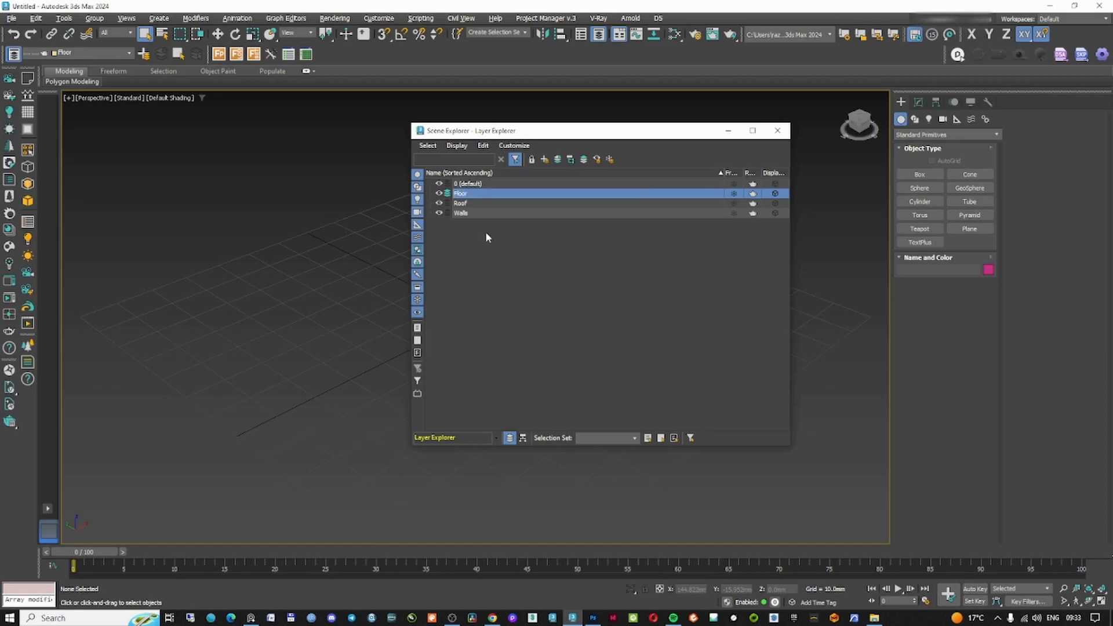
text(Furniture)
key(Return)
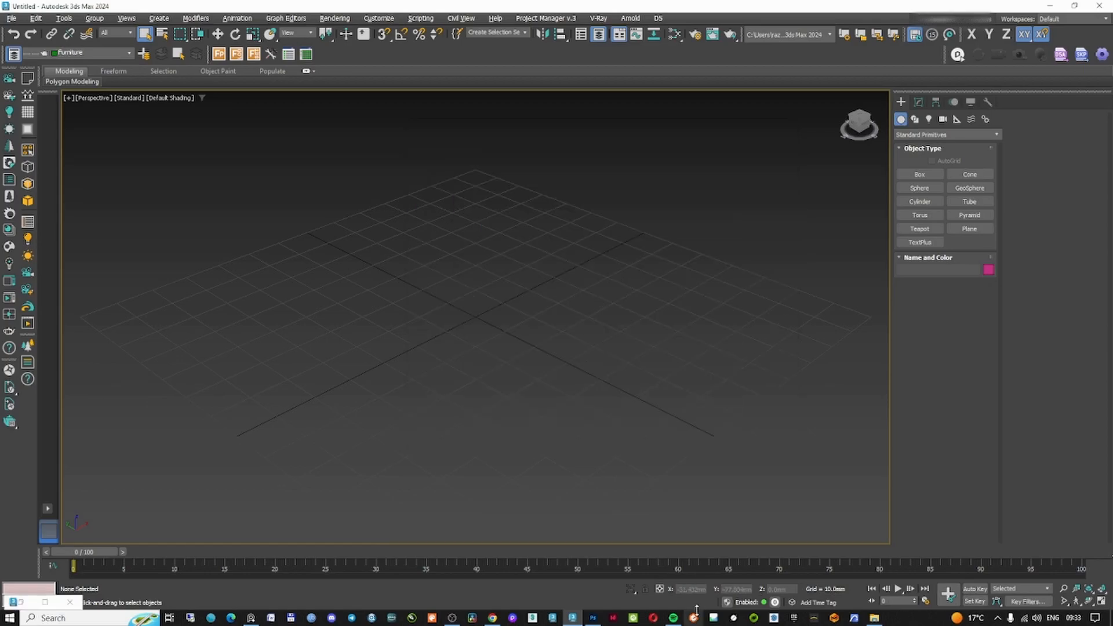
Examine the interior reference images again, zooming in on the rooms' ceilings and layouts
click(253, 619)
scroll(655, 335, up, 5)
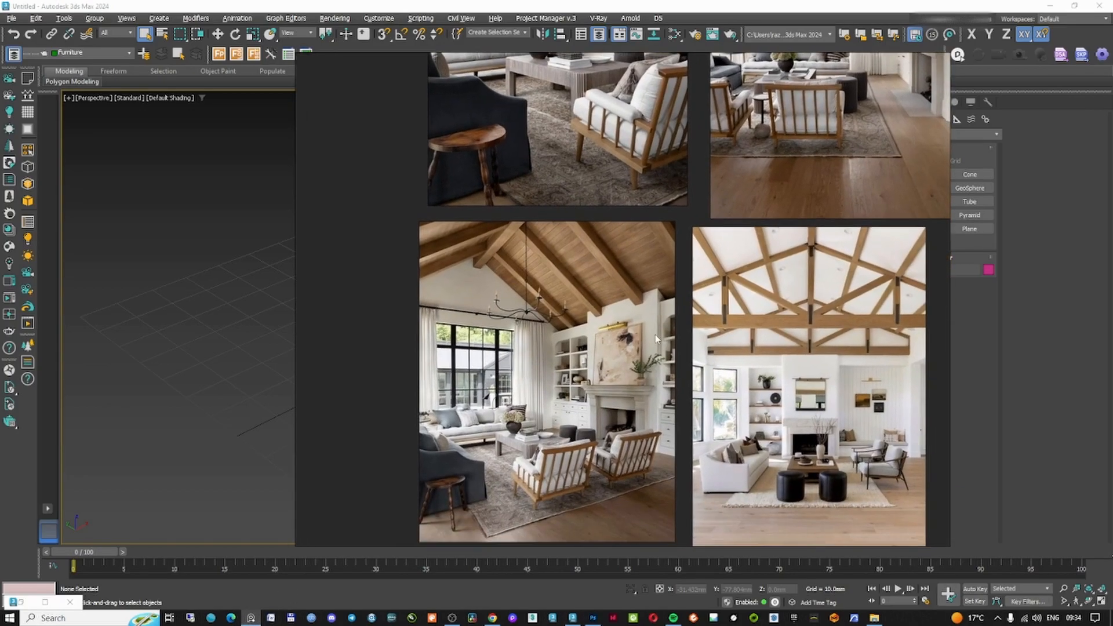
middle_drag(675, 310, 681, 434)
scroll(649, 348, down, 2)
middle_drag(638, 321, 560, 384)
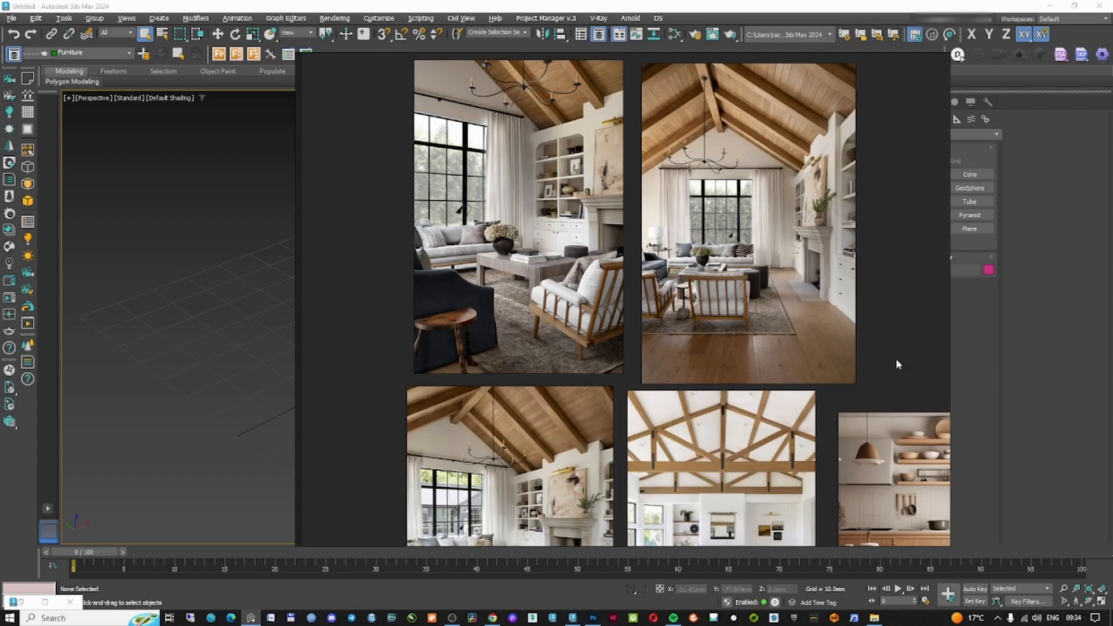
scroll(713, 458, down, 2)
middle_drag(714, 464, 699, 401)
scroll(560, 255, up, 1)
scroll(753, 265, down, 1)
scroll(671, 404, up, 1)
scroll(644, 435, up, 1)
middle_drag(644, 435, 690, 371)
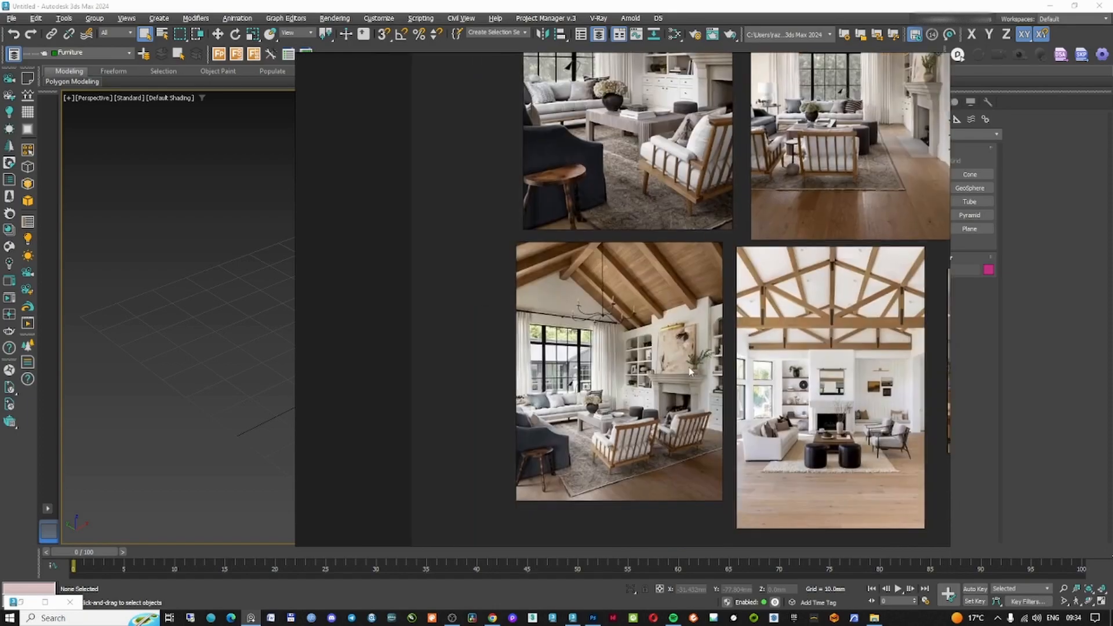
scroll(876, 409, up, 2)
middle_drag(876, 409, 747, 372)
scroll(806, 332, down, 1)
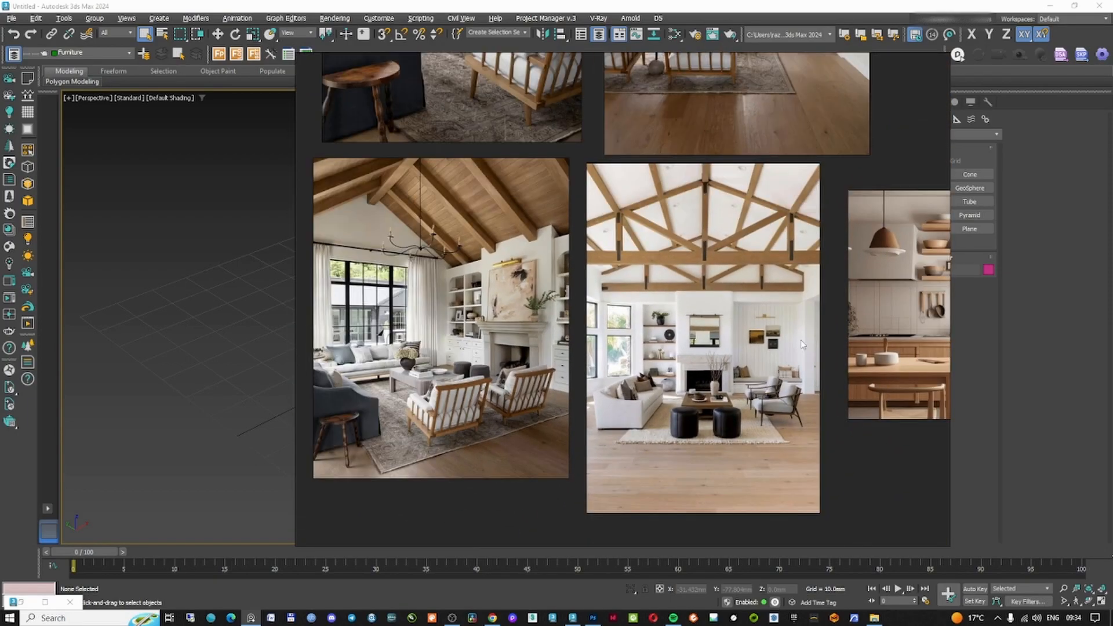
middle_drag(463, 274, 582, 276)
scroll(582, 276, up, 1)
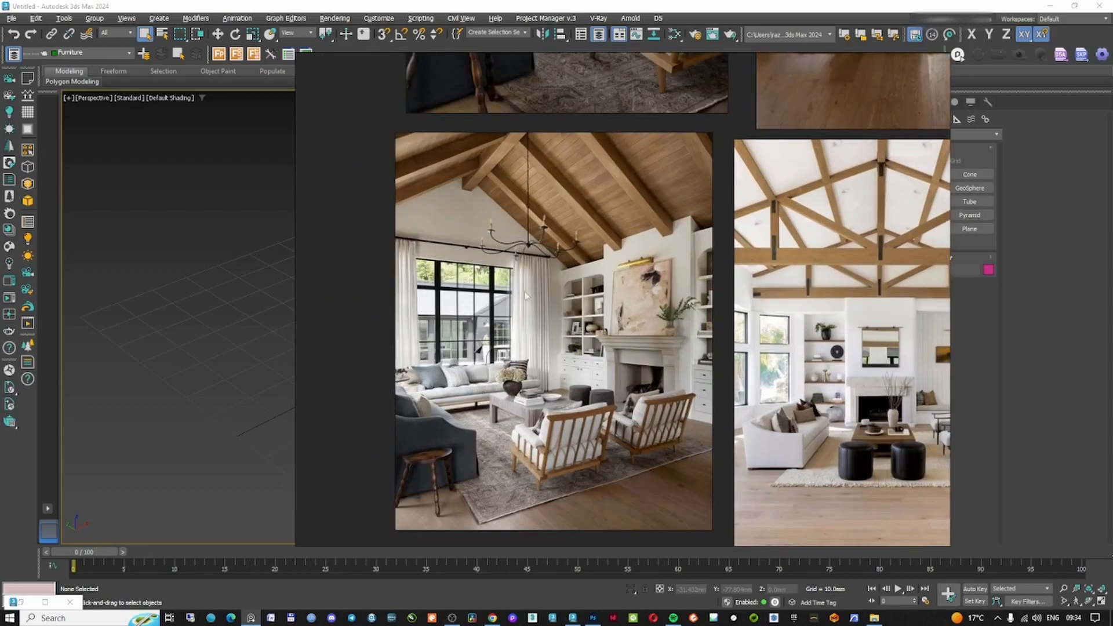
scroll(556, 340, down, 1)
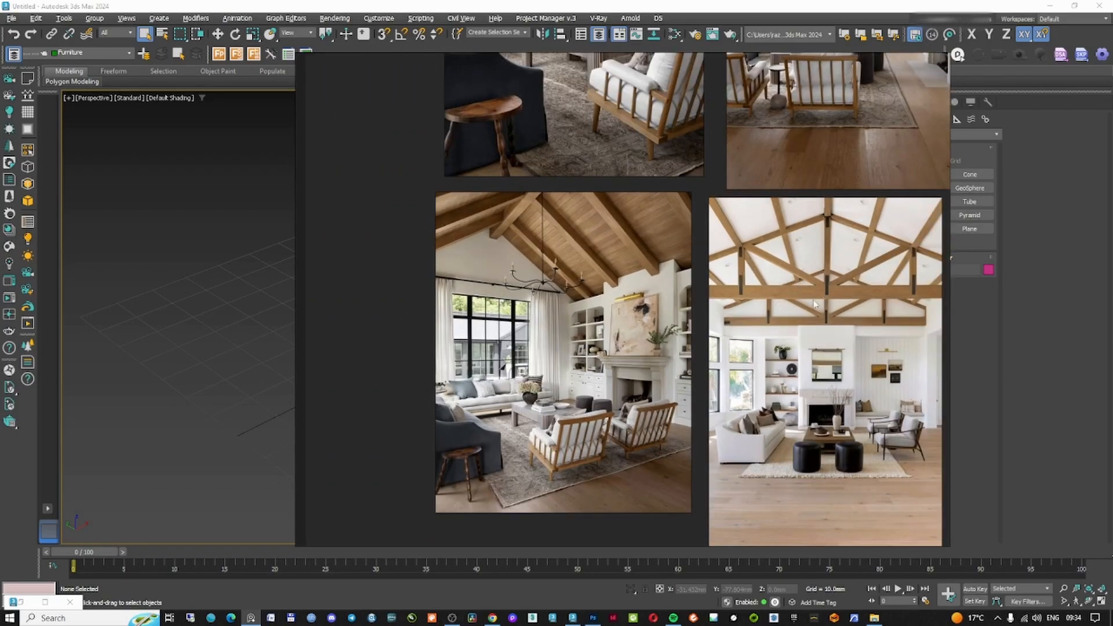
middle_drag(853, 296, 747, 280)
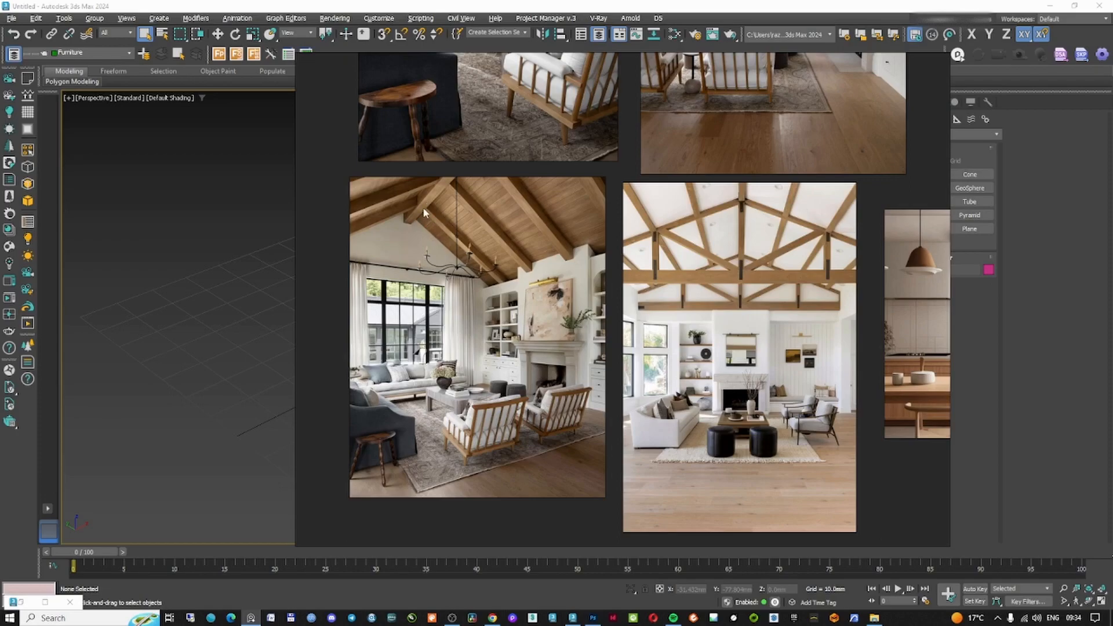
scroll(545, 407, down, 3)
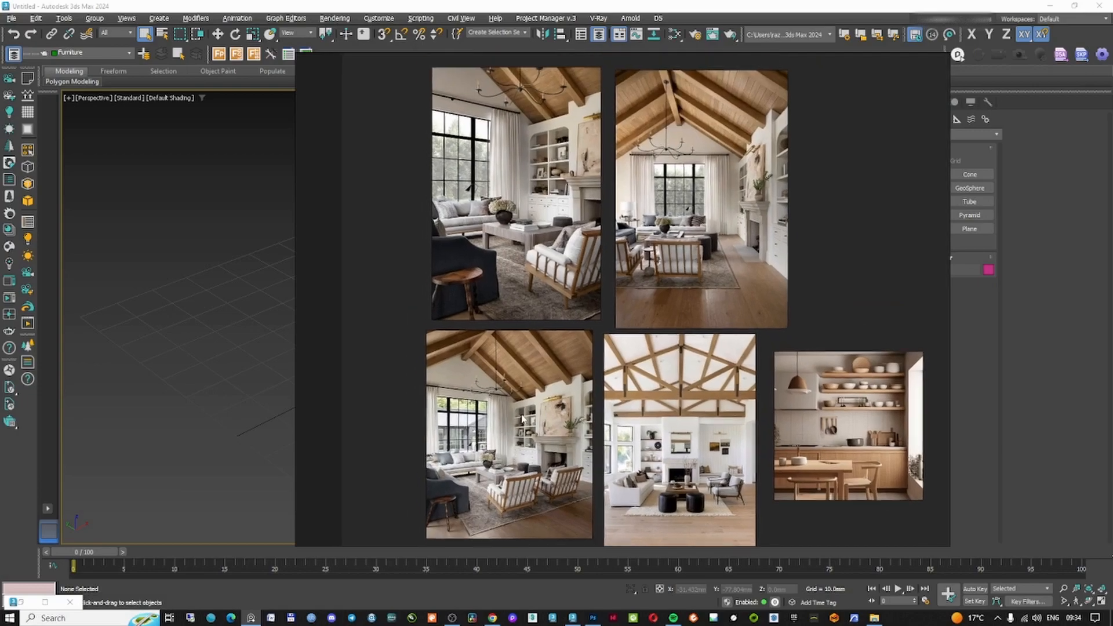
middle_drag(526, 415, 529, 356)
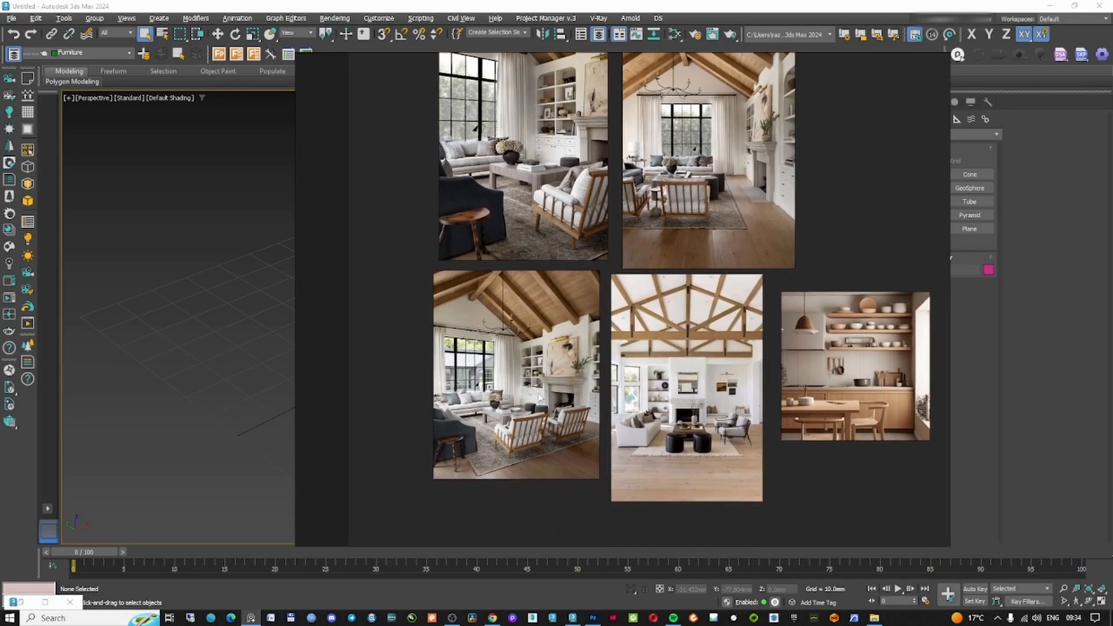
scroll(539, 396, up, 2)
middle_drag(530, 413, 653, 344)
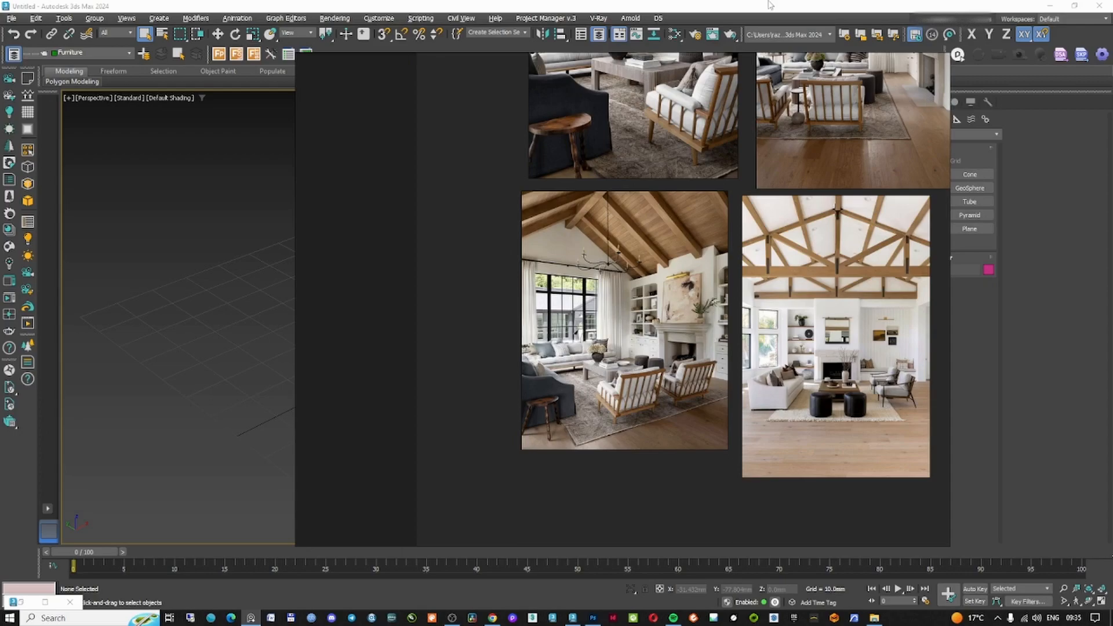
scroll(660, 324, up, 2)
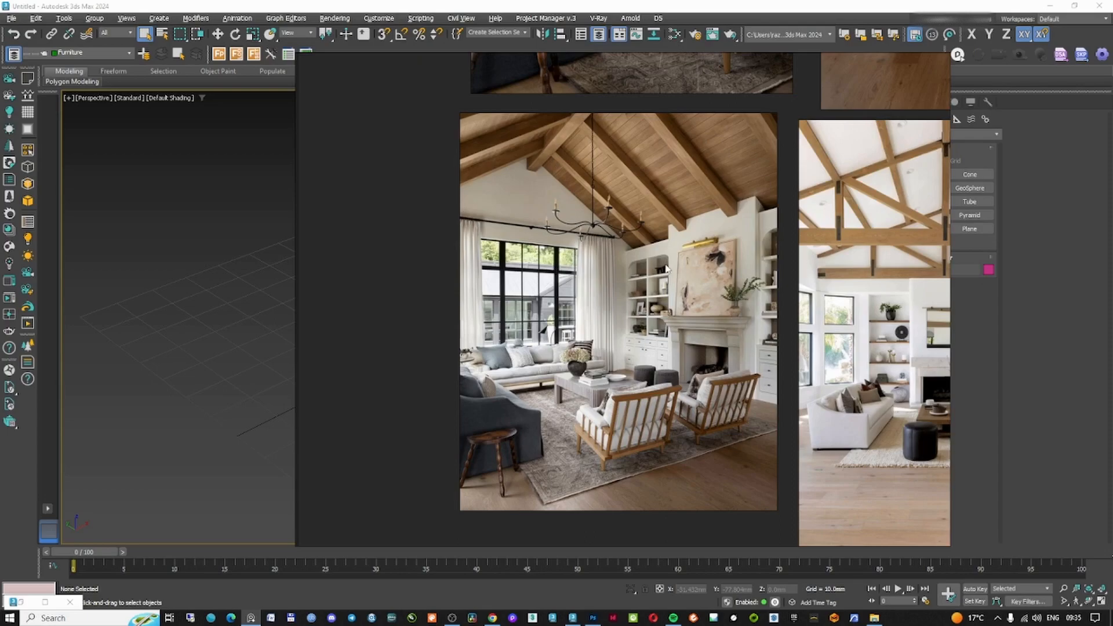
Set Walls as the current layer and draw a rectangle spline about 308 mm long in the Top view
click(877, 15)
click(915, 120)
click(970, 188)
click(87, 52)
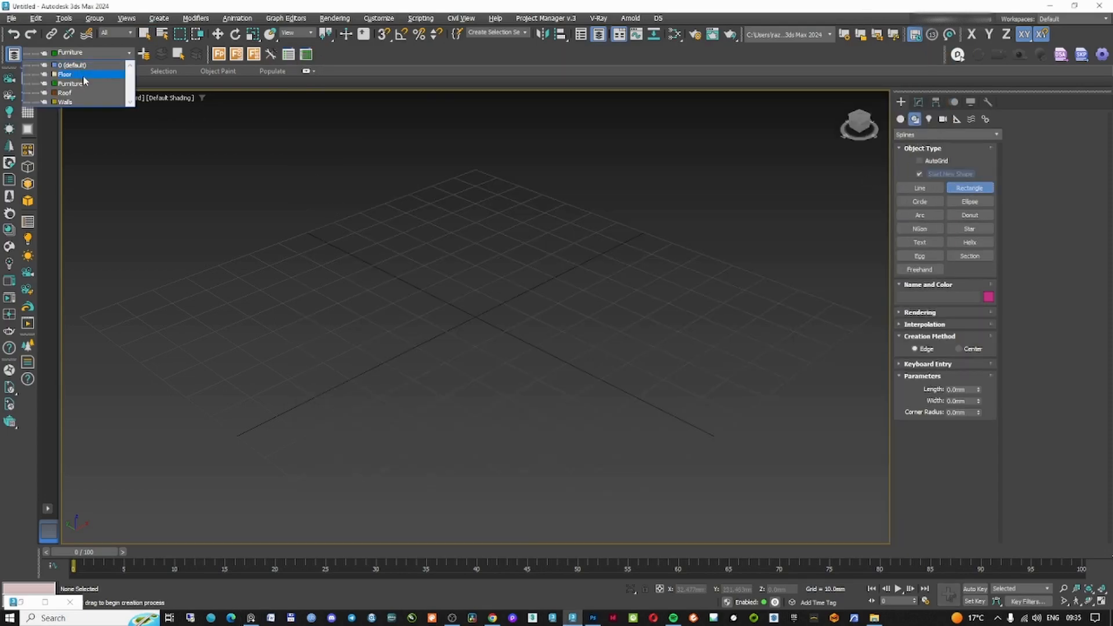
click(65, 101)
key(t)
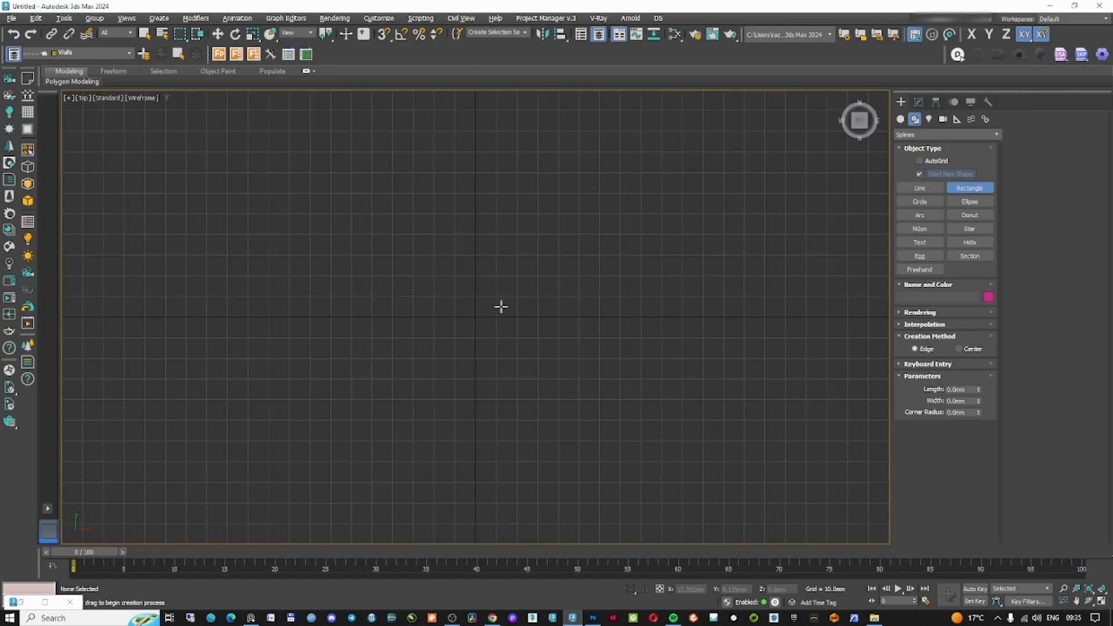
scroll(498, 298, down, 4)
mouse_move(372, 221)
mouse_down()
mouse_move(681, 375)
mouse_move(672, 380)
mouse_up()
click(918, 102)
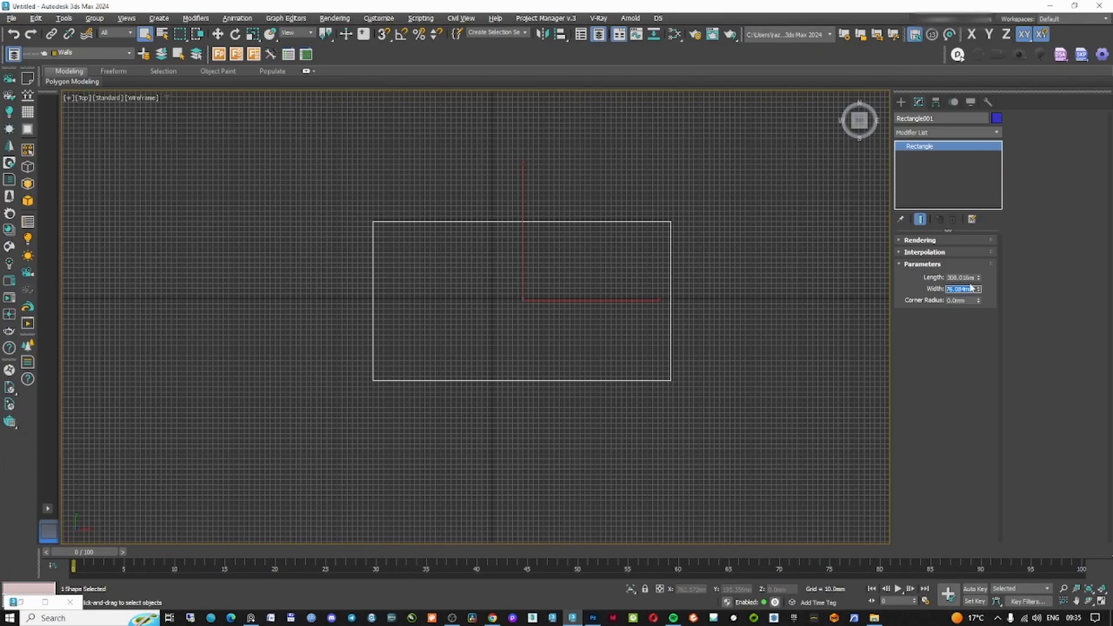
Set the room rectangle's width to 7000 mm and its length to 4000 mm
text(7000)
key(Return)
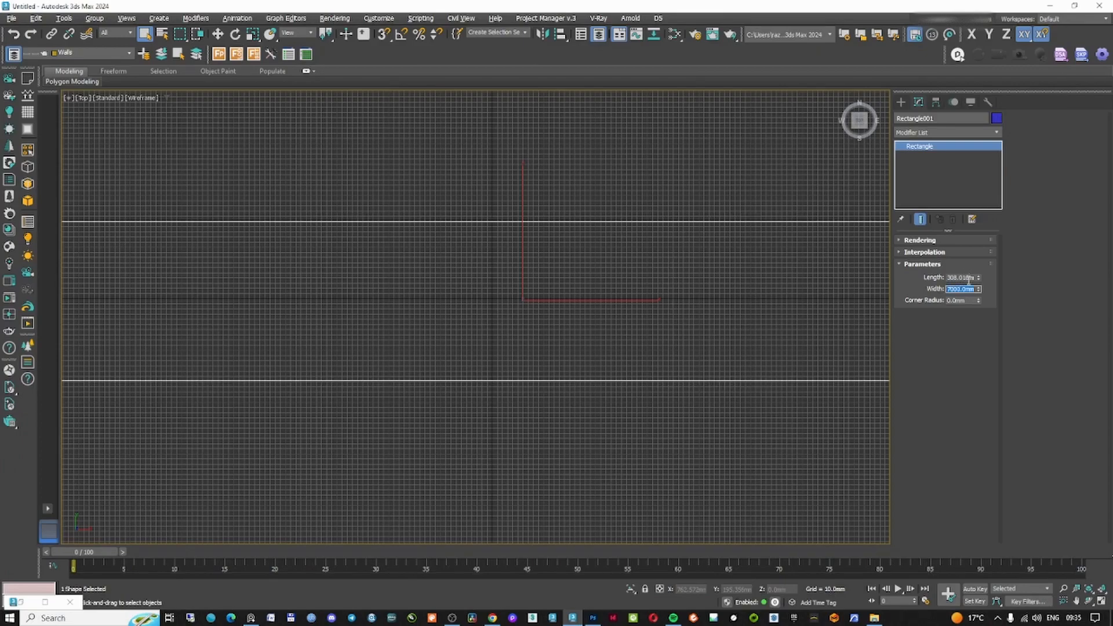
key(Return)
Draw a narrow rectangle about 350 mm wide along the room's left wall and set its length to 2500 mm
middle_drag(577, 329, 596, 346)
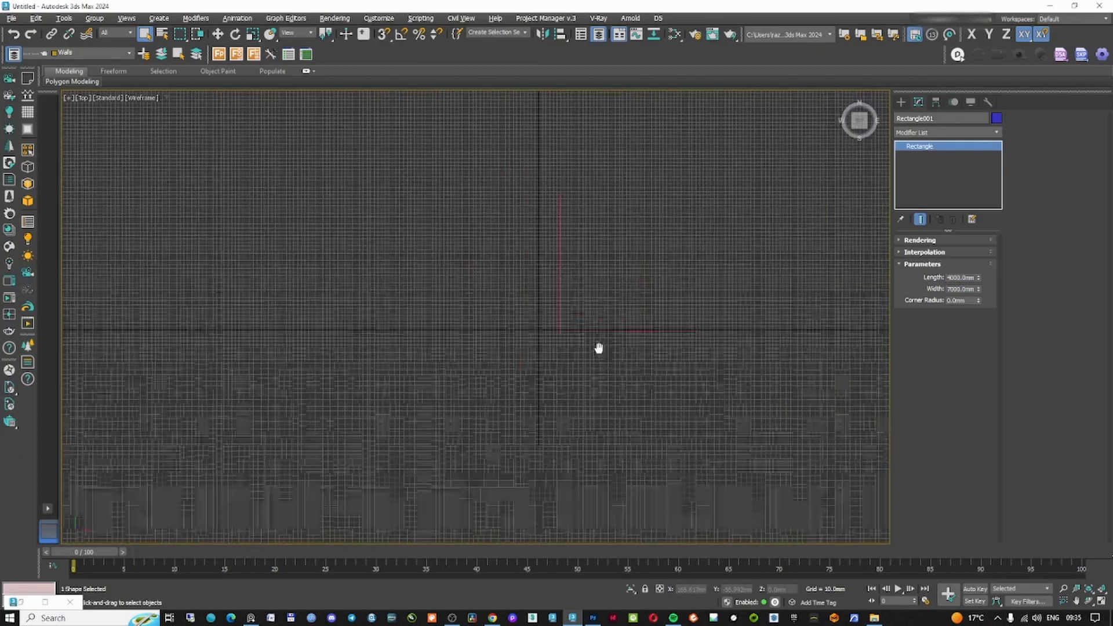
scroll(596, 345, down, 8)
click(901, 102)
click(969, 187)
middle_drag(691, 230, 695, 253)
mouse_move(330, 244)
mouse_down()
mouse_move(285, 323)
mouse_move(306, 386)
mouse_up()
key(w)
click(918, 102)
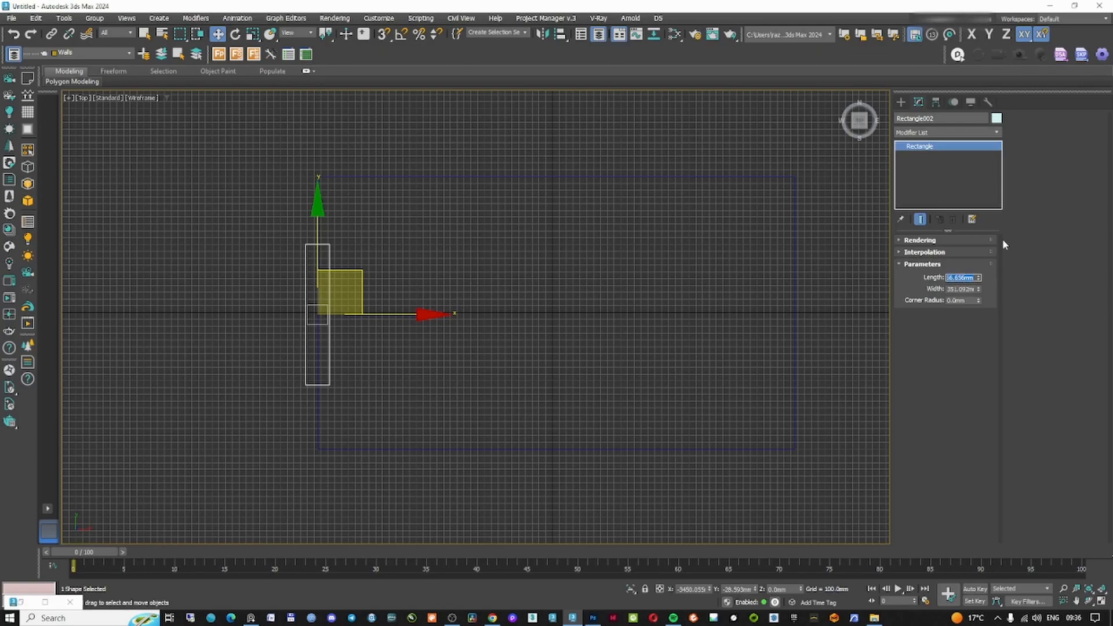
text(2500)
key(Return)
Copy the narrow rectangle, rotate it horizontal and place it along the room's lower wall
alt+middle_drag(313, 280, 486, 300)
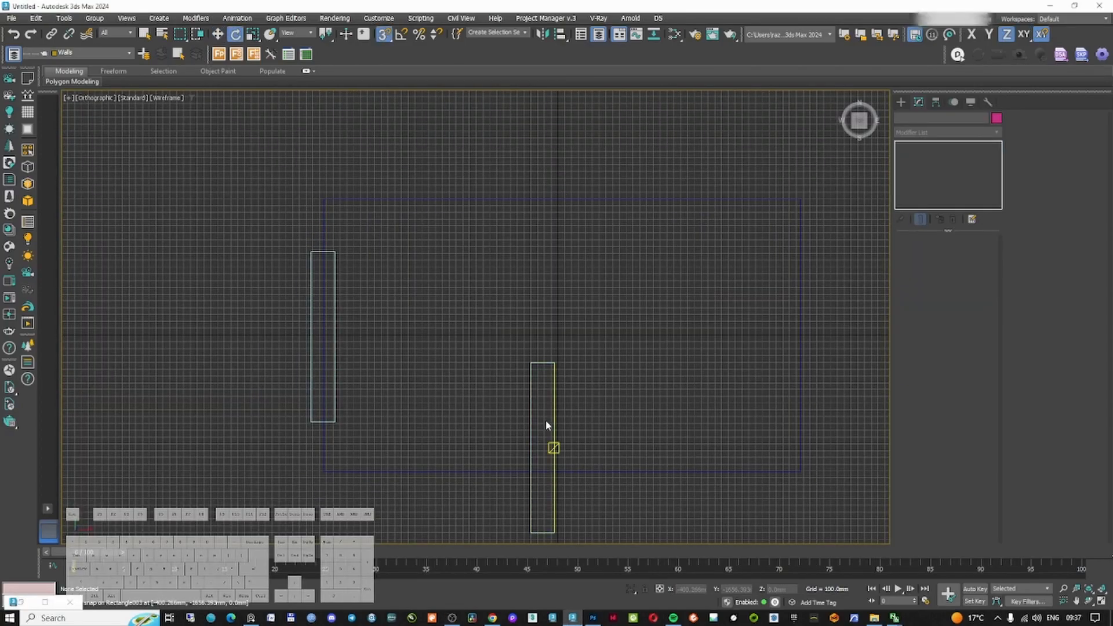
click(553, 422)
drag(554, 422, 554, 389)
right_click(554, 390)
click(566, 400)
middle_drag(547, 425, 547, 377)
drag(545, 338, 505, 413)
drag(505, 412, 507, 424)
drag(643, 433, 563, 488)
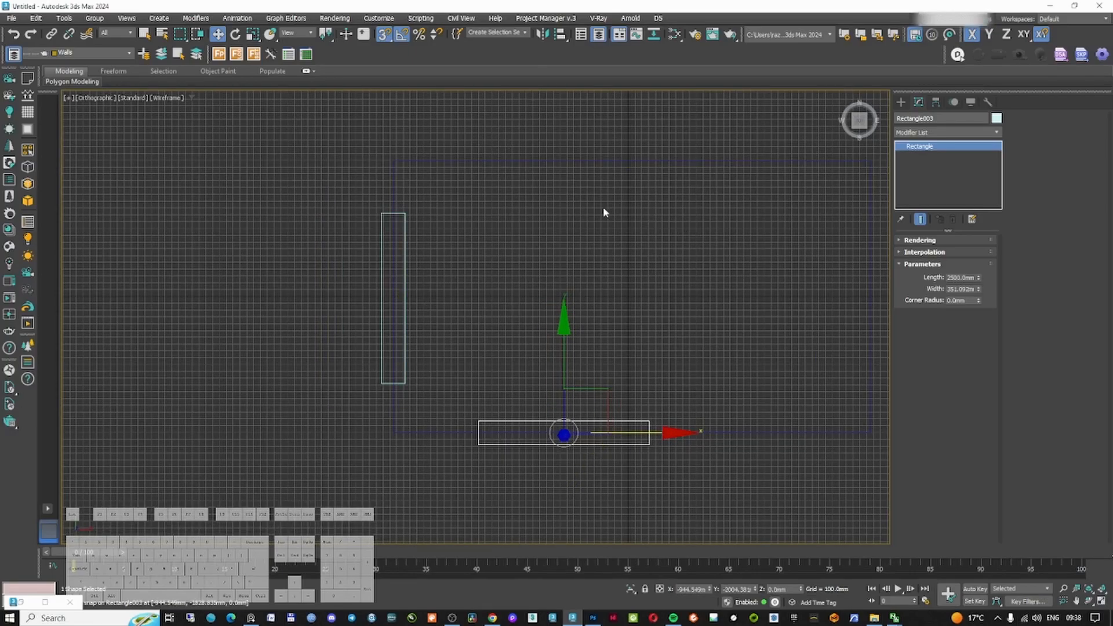
Convert the room rectangle to an editable spline and switch to vertex editing
middle_drag(688, 302, 596, 325)
click(778, 318)
middle_drag(811, 315, 753, 327)
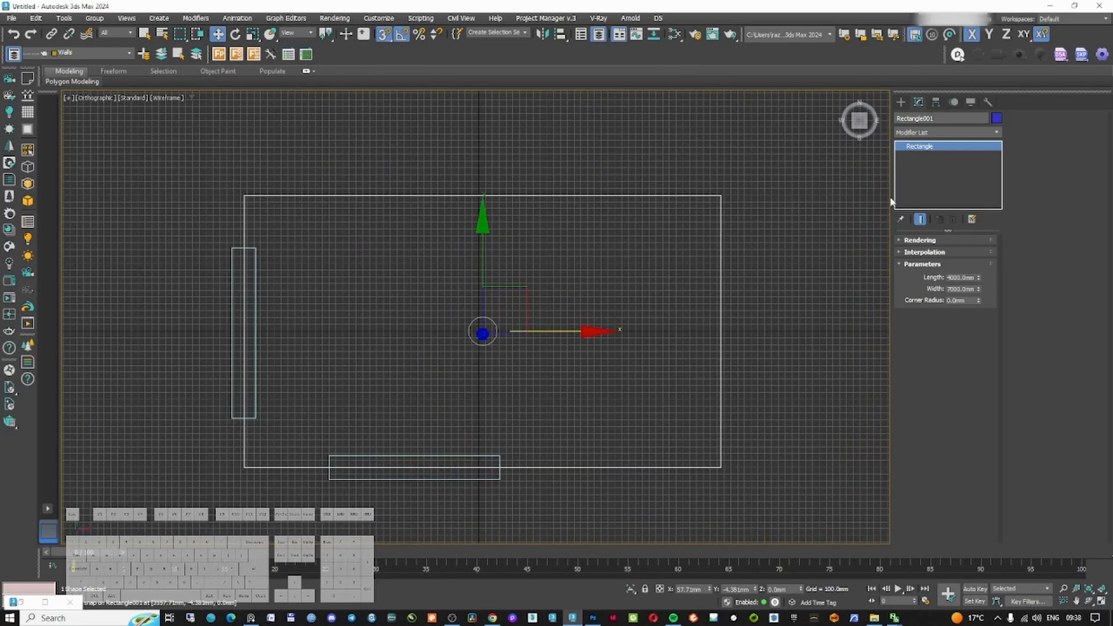
right_click(914, 148)
click(946, 195)
click(900, 146)
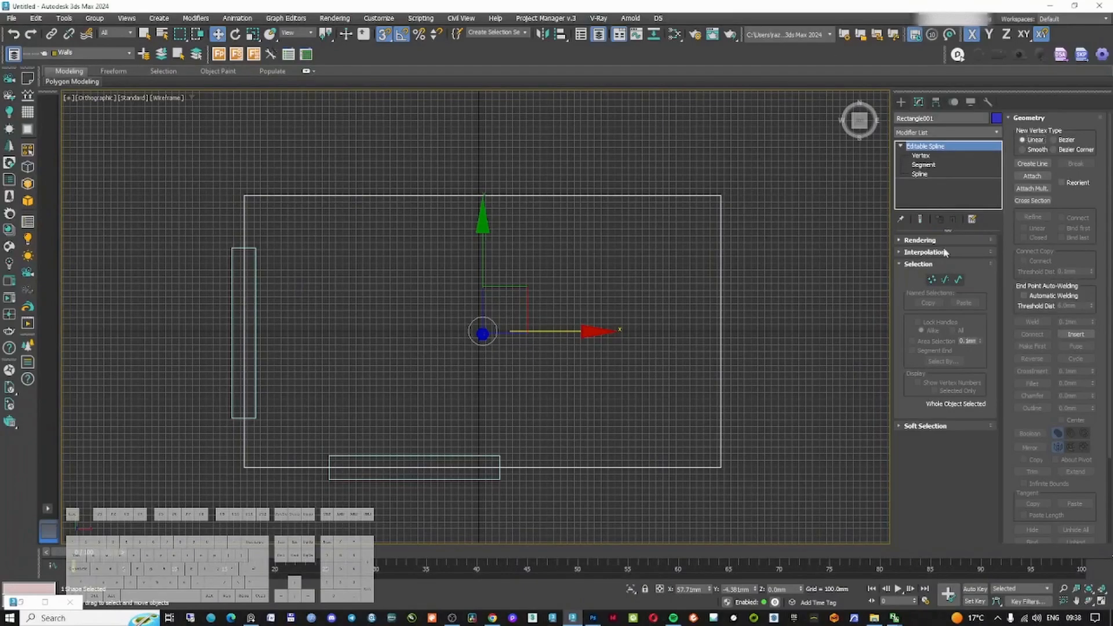
click(932, 279)
Select the room spline's right-hand vertices and move them outward to lengthen the room
scroll(571, 252, down, 3)
drag(620, 200, 701, 377)
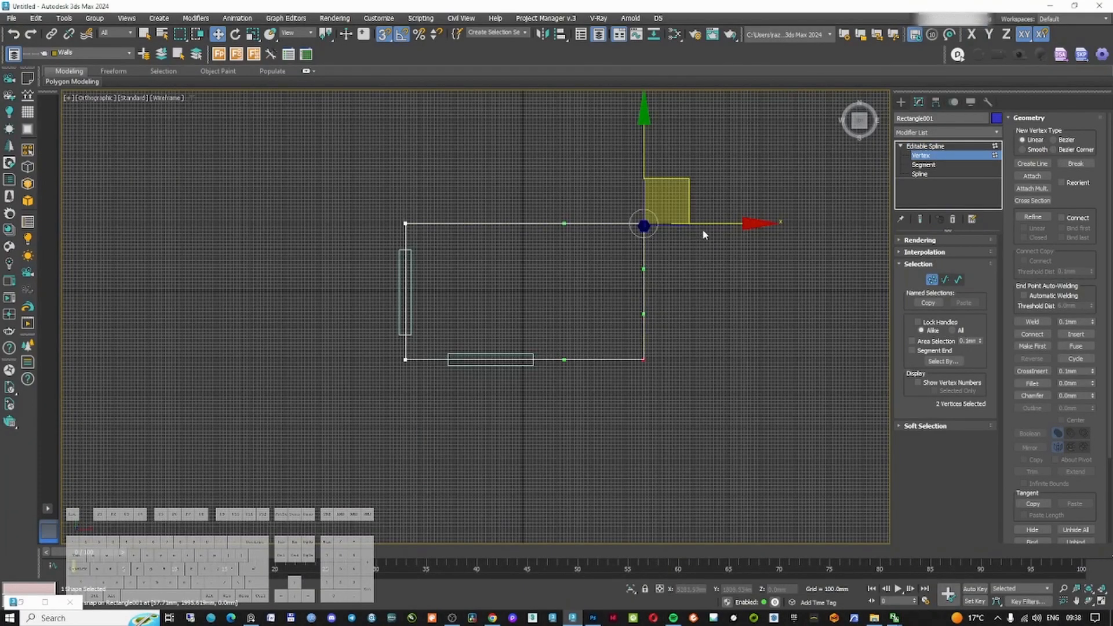
drag(719, 228, 755, 226)
middle_drag(480, 290, 514, 304)
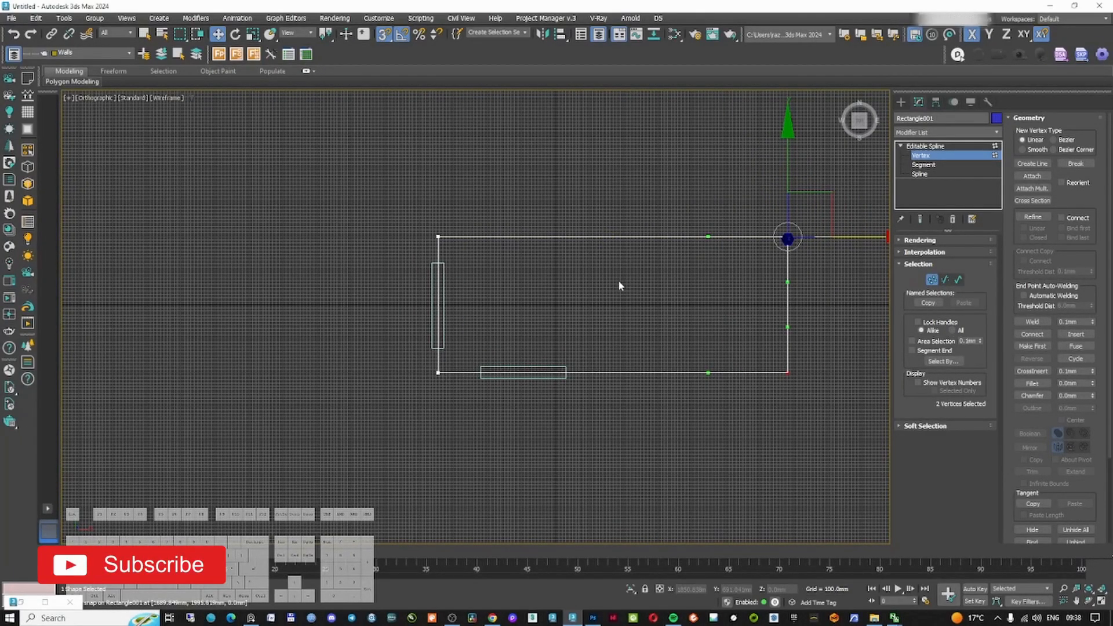
scroll(565, 359, up, 3)
scroll(589, 310, down, 2)
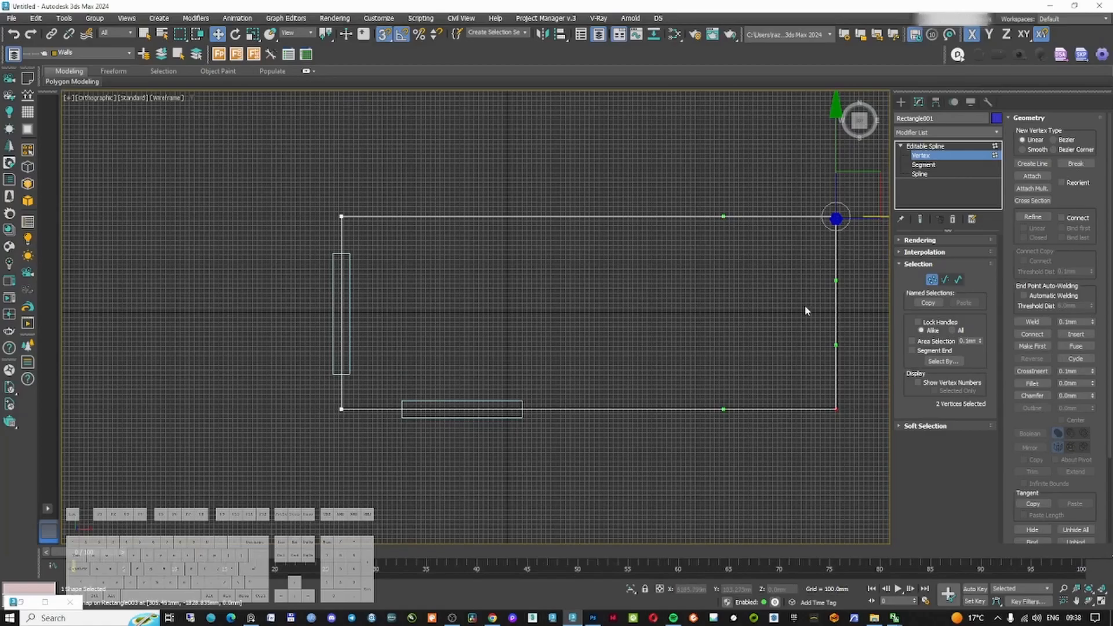
middle_drag(857, 282, 735, 291)
mouse_move(779, 238)
mouse_down()
mouse_move(815, 240)
mouse_move(783, 253)
mouse_up()
right_click(809, 240)
middle_drag(390, 478, 453, 466)
click(930, 279)
Copy the lower-wall opening rectangle further right along the same wall
click(566, 451)
click(380, 408)
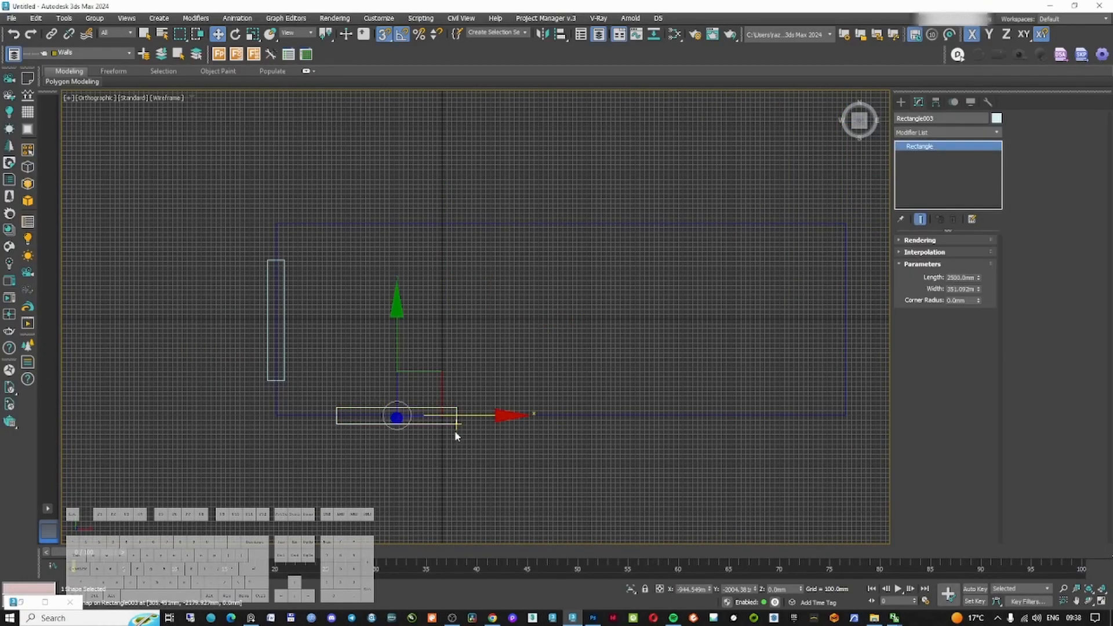
mouse_move(467, 415)
shift+mouse_down()
mouse_move(651, 440)
mouse_move(582, 464)
shift+mouse_up()
click(558, 356)
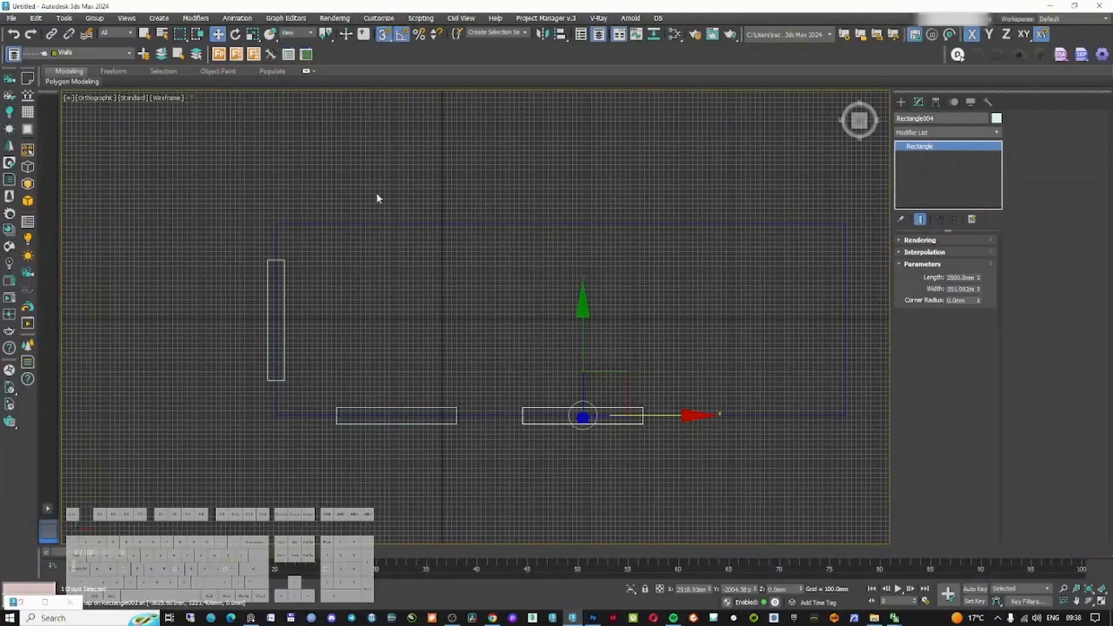
Select the room spline and add an Edit Spline modifier to it
mouse_move(440, 354)
middle_down()
mouse_move(568, 334)
mouse_move(552, 347)
mouse_move(560, 304)
middle_up()
click(529, 281)
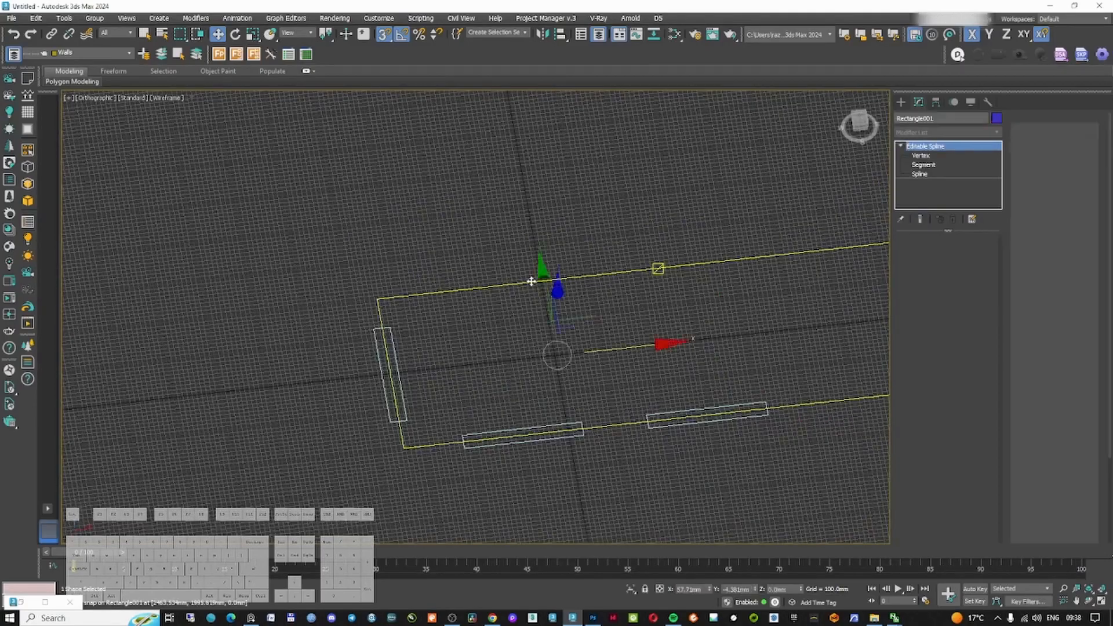
click(955, 136)
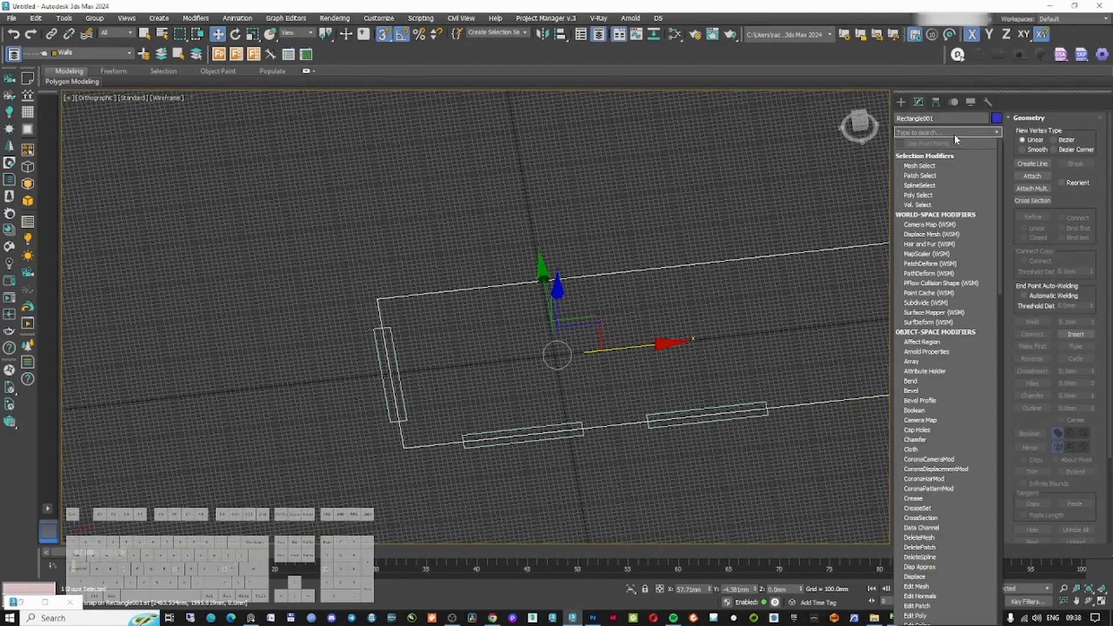
click(954, 136)
click(956, 132)
text(ed)
click(934, 198)
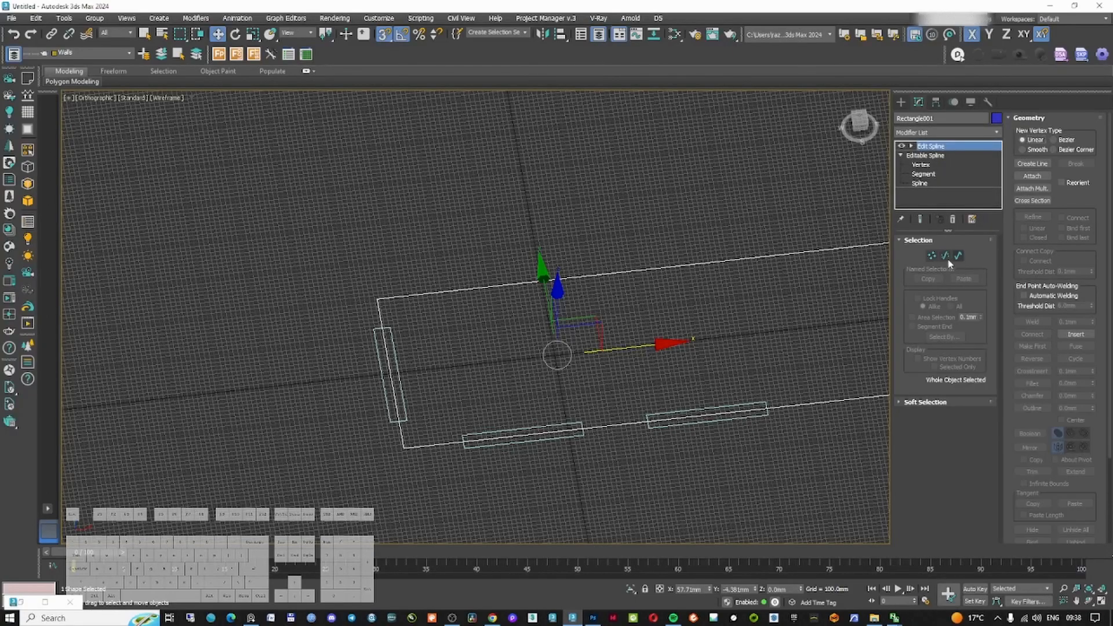
Refine the room spline, adding vertices at the edges of each opening rectangle along the walls
click(931, 256)
click(1035, 219)
middle_drag(571, 310, 572, 313)
key(t)
middle_drag(406, 315, 632, 354)
scroll(633, 354, down, 5)
scroll(259, 320, up, 3)
middle_drag(258, 320, 462, 295)
scroll(462, 297, up, 1)
click(420, 258)
scroll(421, 496, up, 4)
middle_drag(421, 495, 422, 266)
click(421, 266)
scroll(422, 266, down, 5)
middle_drag(576, 298, 506, 383)
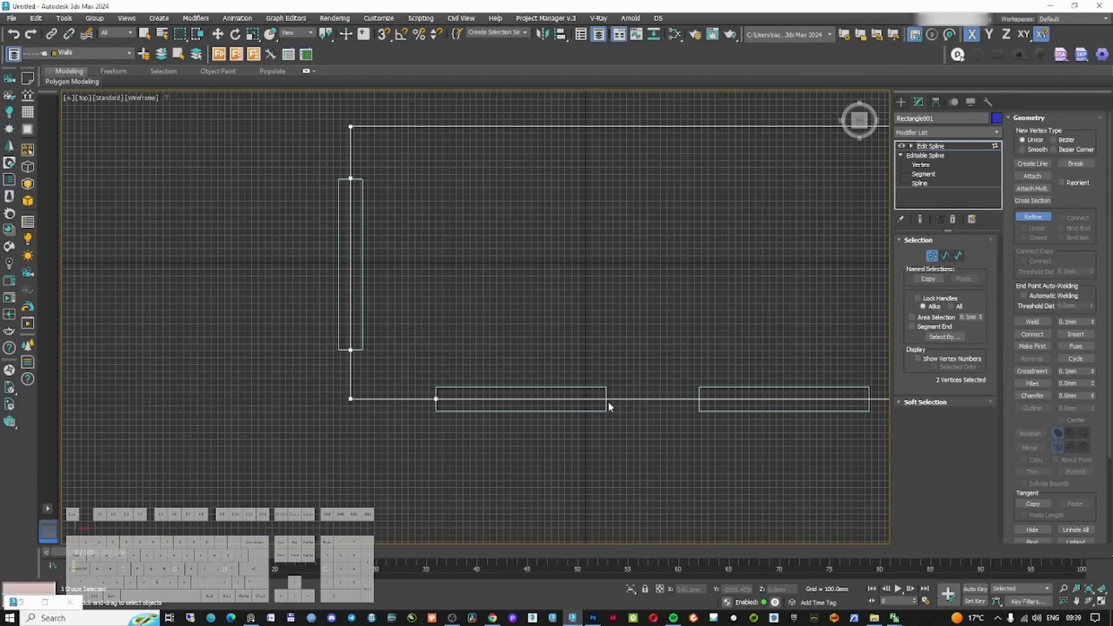
click(700, 398)
middle_drag(785, 399, 675, 400)
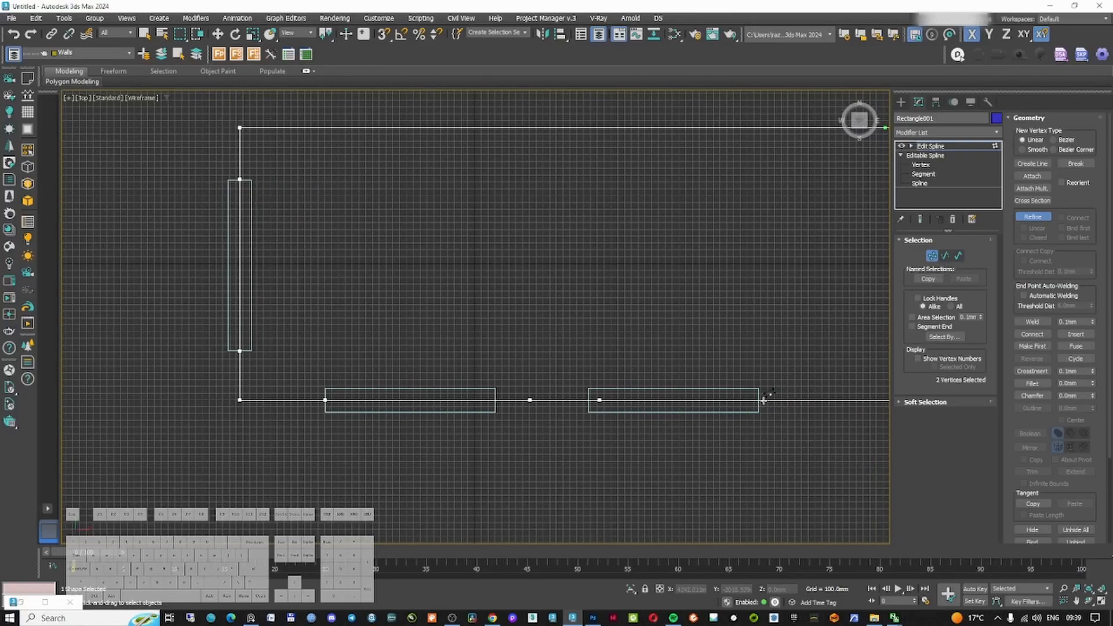
middle_drag(795, 401, 773, 402)
key(w)
click(767, 401)
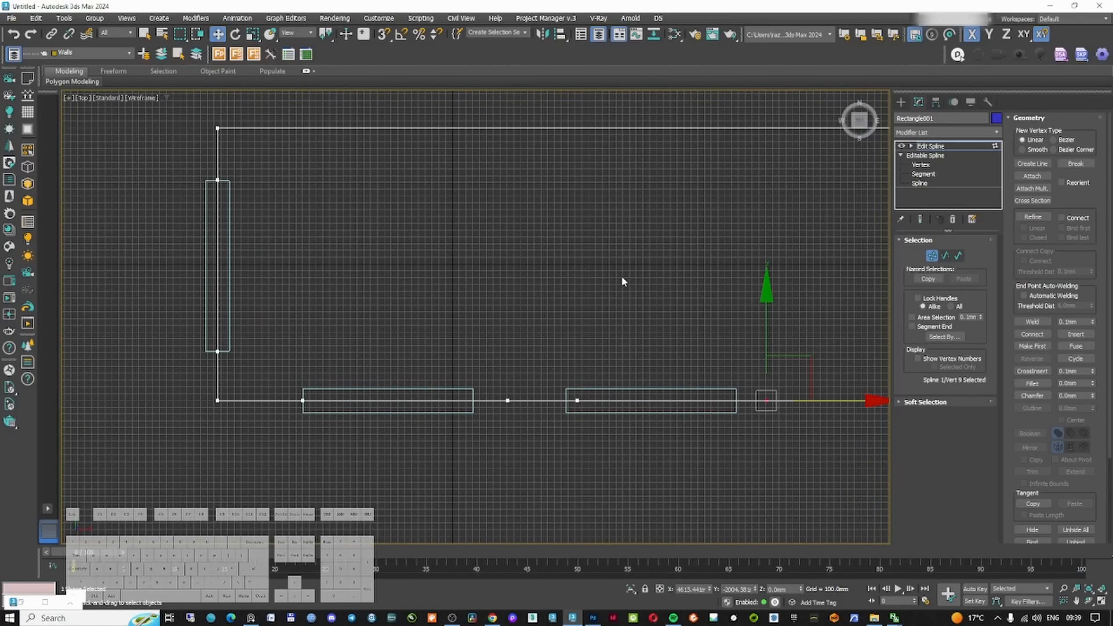
Select all the room spline's vertices and convert them to corner vertices
key(ctrl+a)
right_click(567, 273)
click(546, 206)
middle_drag(396, 205, 444, 237)
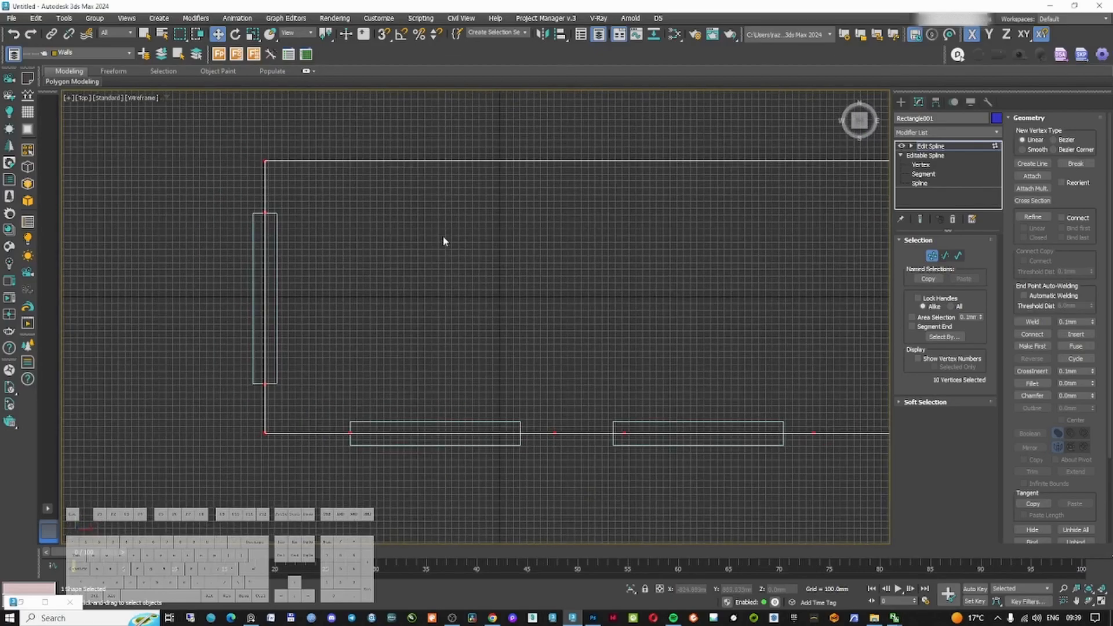
With snapping on, move the added vertices onto the corners of the opening rectangles
click(265, 212)
key(s)
drag(266, 157, 254, 214)
click(265, 384)
drag(266, 326, 241, 386)
scroll(354, 393, up, 3)
click(389, 431)
click(799, 430)
middle_drag(833, 435, 751, 415)
drag(717, 411, 648, 411)
middle_drag(771, 398, 613, 391)
drag(653, 378, 709, 432)
drag(698, 405, 676, 406)
middle_drag(819, 400, 575, 400)
drag(818, 445, 849, 385)
middle_drag(835, 405, 704, 385)
drag(700, 385, 626, 390)
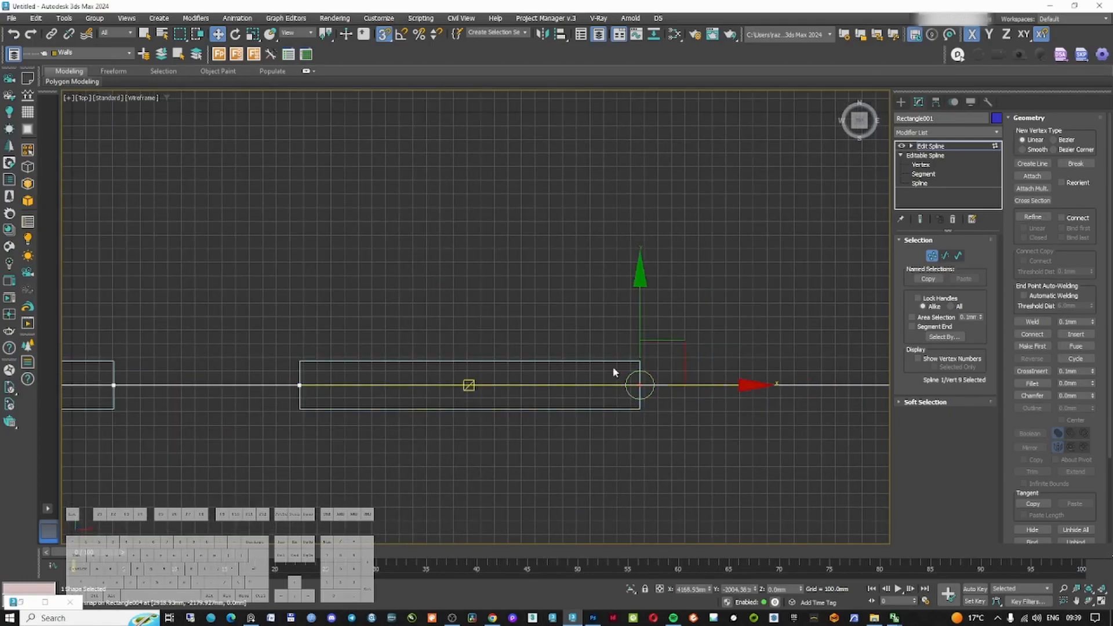
scroll(561, 376, down, 6)
scroll(561, 376, up, 2)
middle_drag(586, 351, 569, 399)
click(945, 256)
scroll(600, 333, down, 4)
alt+middle_drag(600, 332, 622, 330)
click(945, 257)
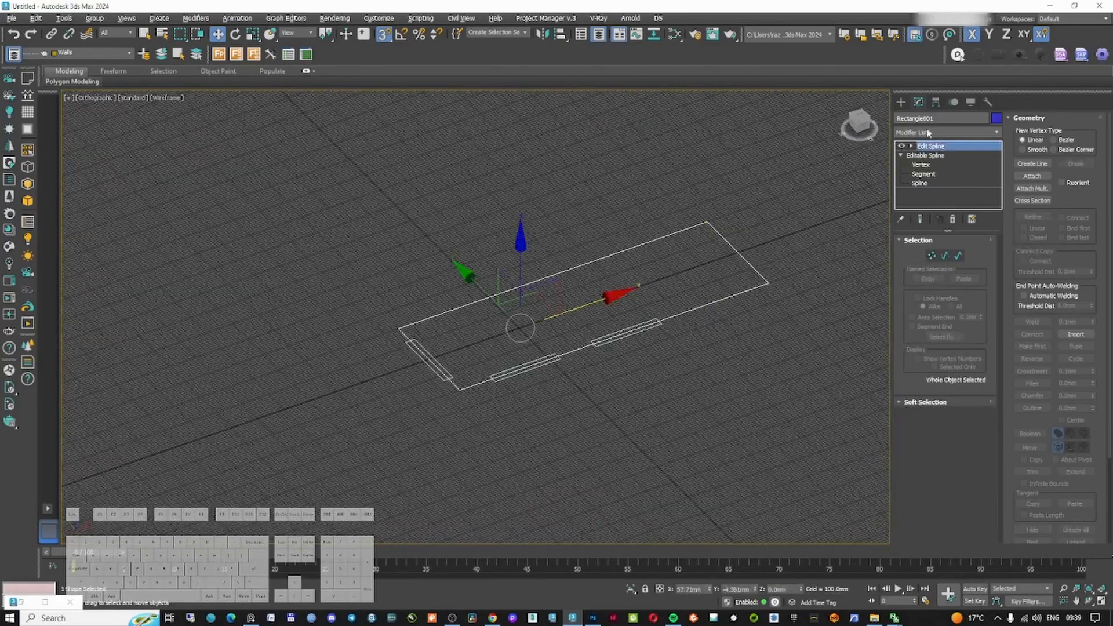
Add an Extrude modifier to the room spline with an amount of 2500 mm
click(939, 132)
text(e)
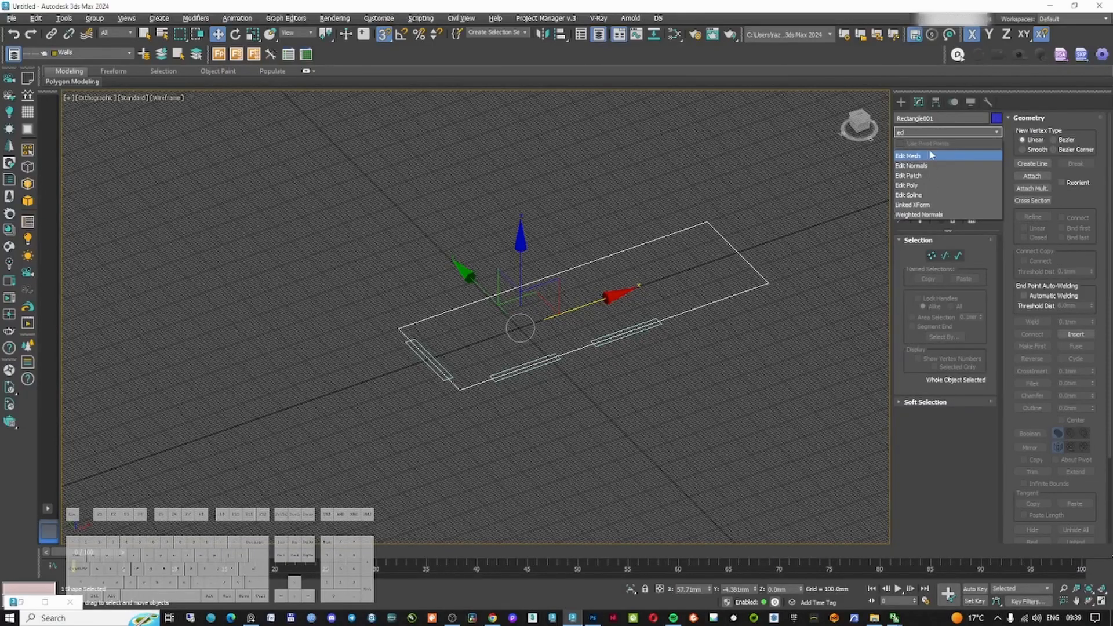
text(xtr)
key(Return)
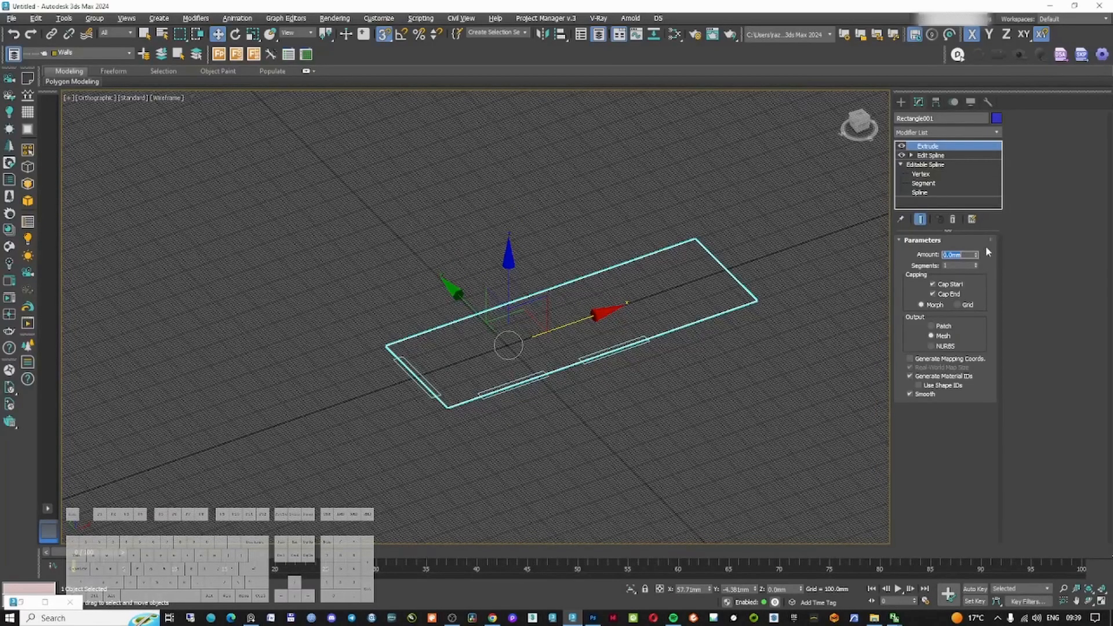
text(2500)
key(Return)
Set the extrusion to cap only its start, leaving the top of the walls open
key(F3)
mouse_move(532, 350)
middle_down()
mouse_move(523, 370)
mouse_move(539, 256)
mouse_move(574, 250)
mouse_move(596, 266)
mouse_move(606, 300)
mouse_move(643, 307)
middle_up()
key(F3)
scroll(484, 316, up, 5)
key(F3)
key(F3)
key(F3)
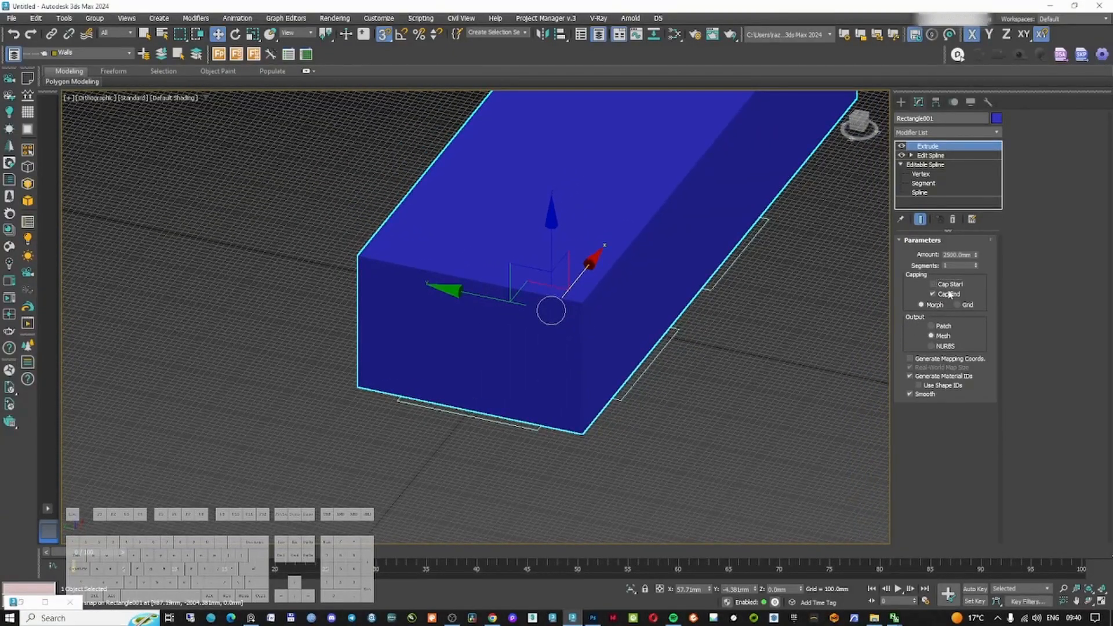
click(948, 297)
click(947, 297)
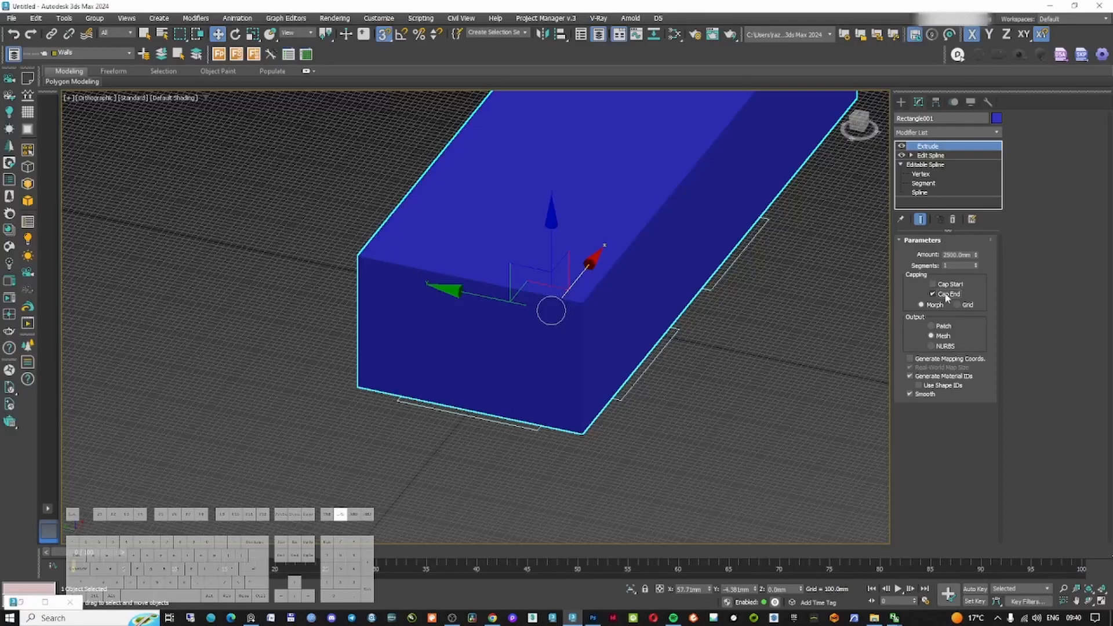
click(946, 295)
click(945, 285)
alt+middle_drag(639, 260, 629, 355)
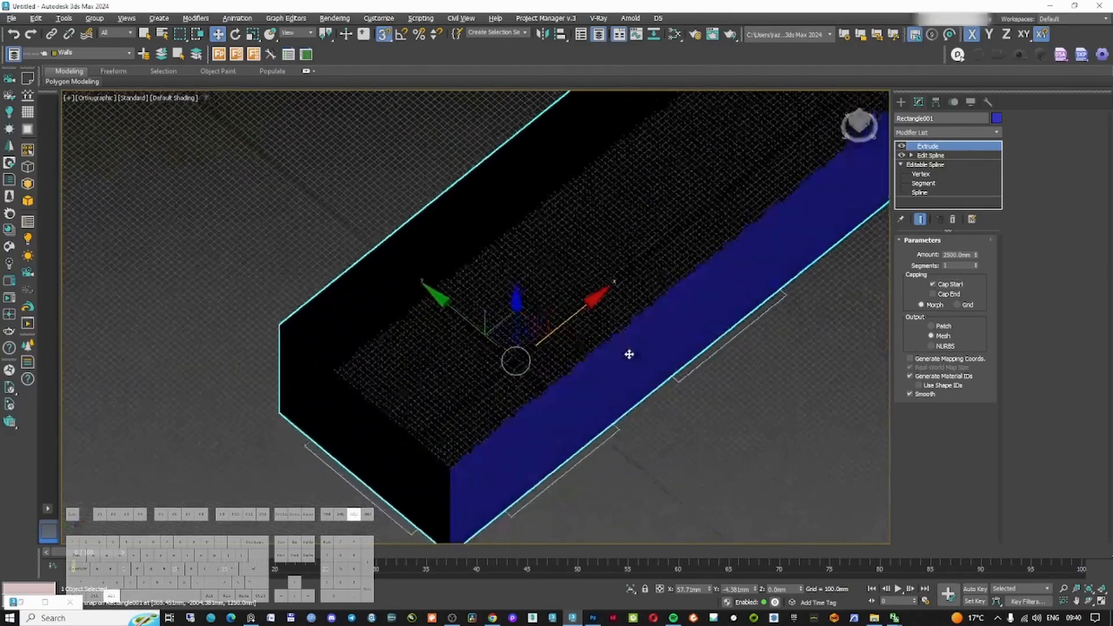
Add an Edit Poly modifier and detach the room's floor polygon as a separate object named Floor
click(937, 133)
text(ed)
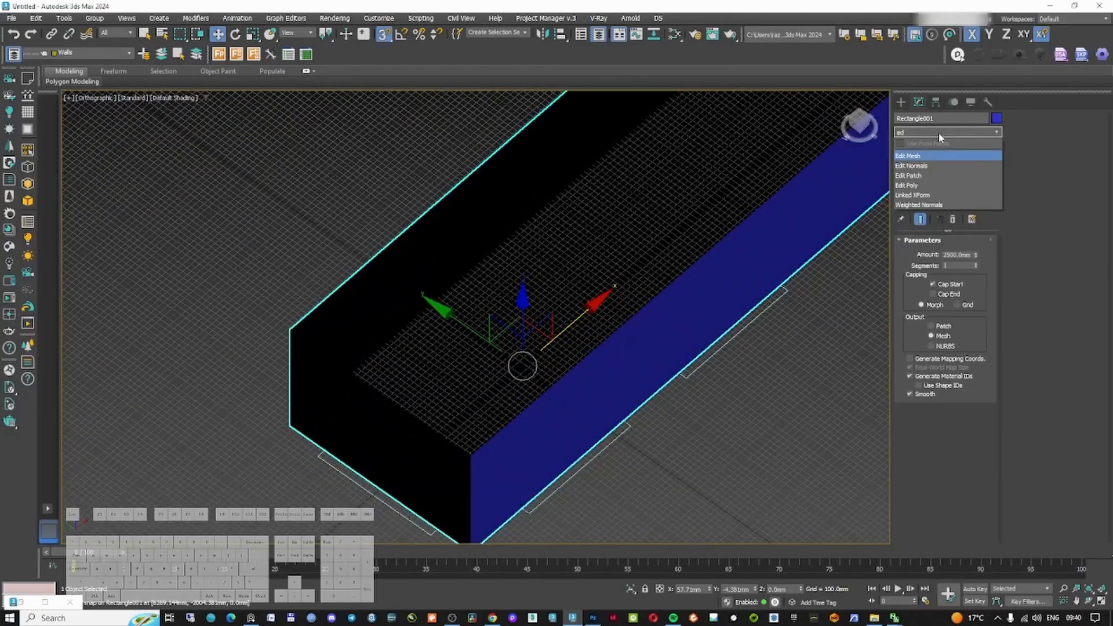
click(940, 187)
click(957, 326)
key(F3)
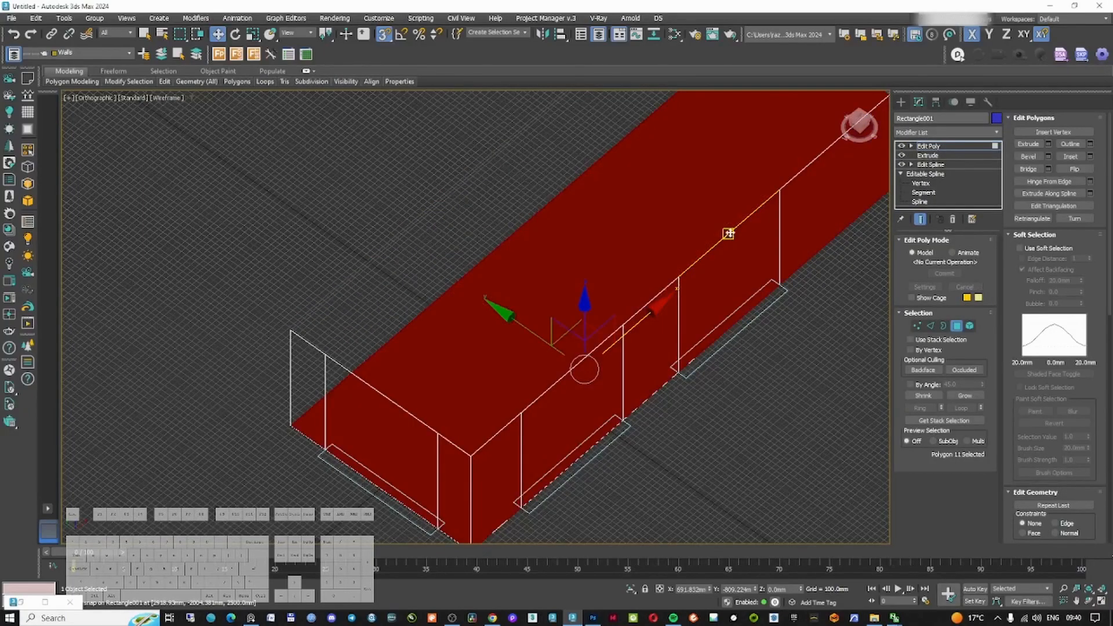
key(F3)
middle_drag(729, 233, 691, 256)
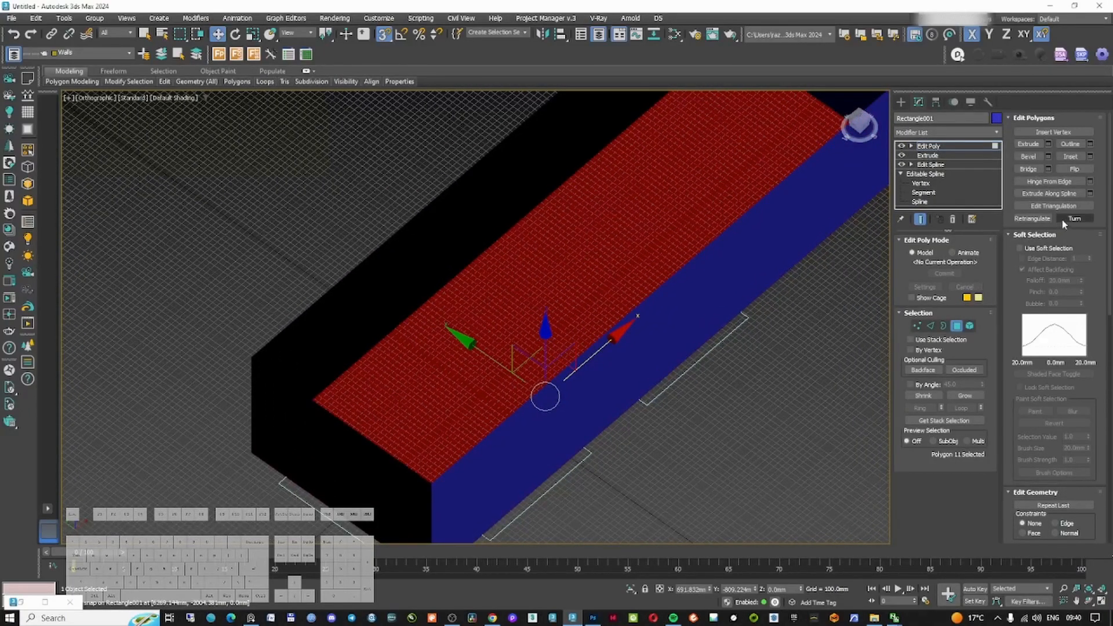
scroll(1059, 207, down, 5)
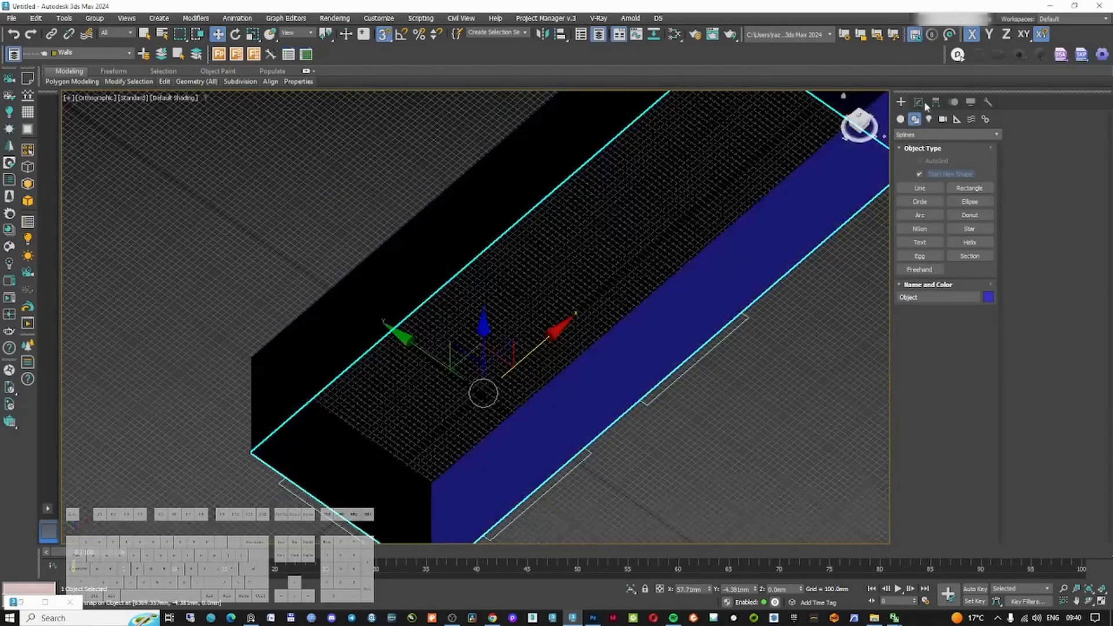
drag(952, 119, 812, 113)
text(Floor)
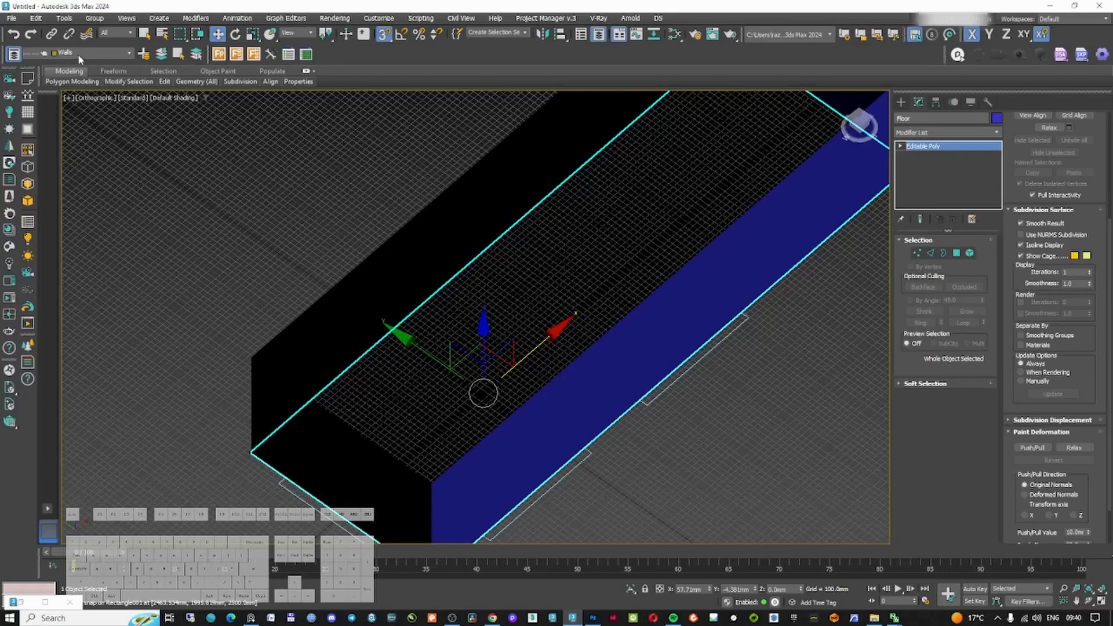
Put the Floor object on the Floor layer and make Walls the current layer in the Layer Explorer
click(82, 54)
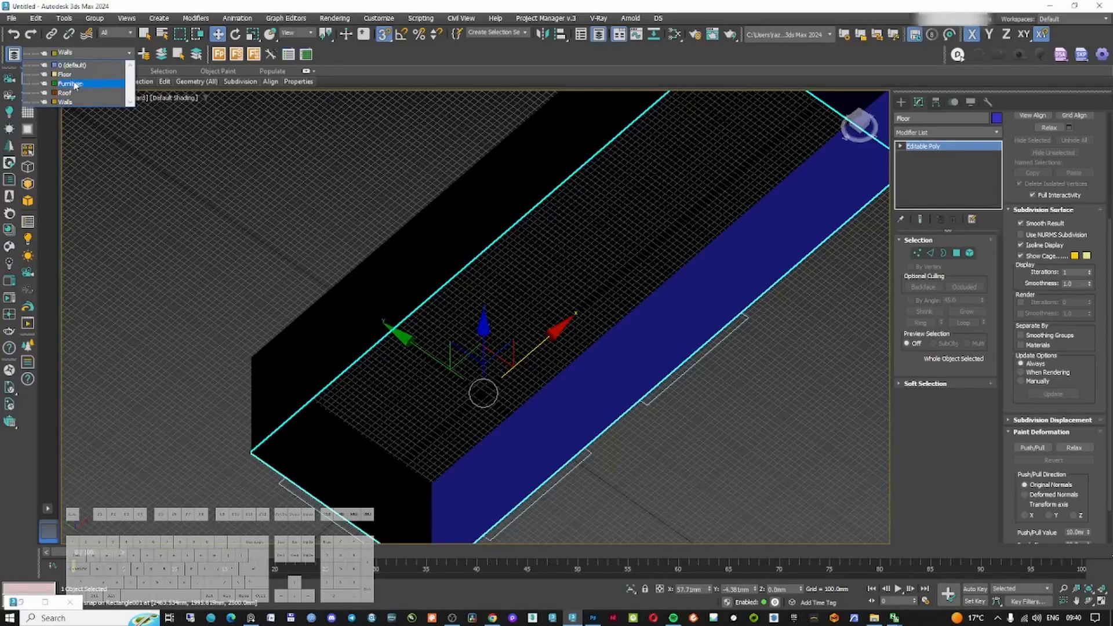
click(82, 76)
click(427, 268)
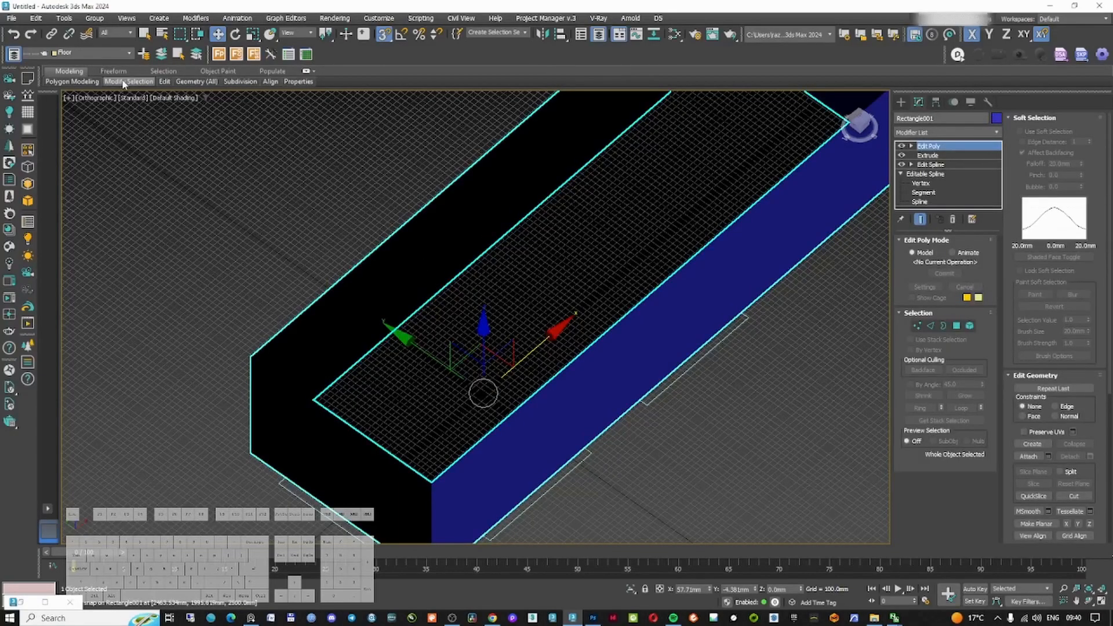
click(87, 53)
click(14, 54)
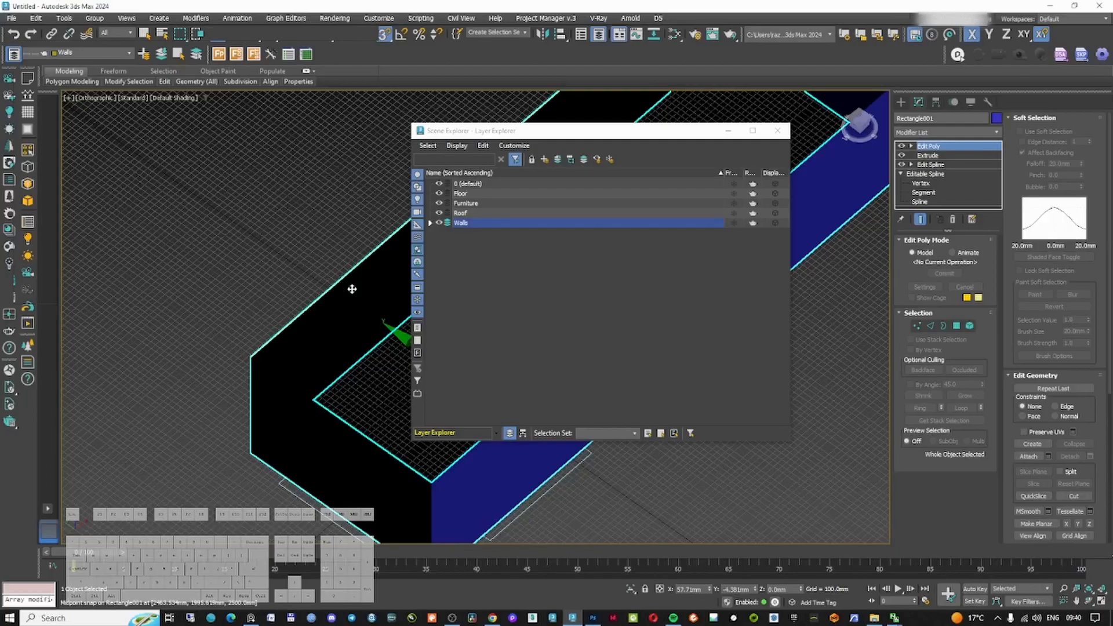
click(471, 224)
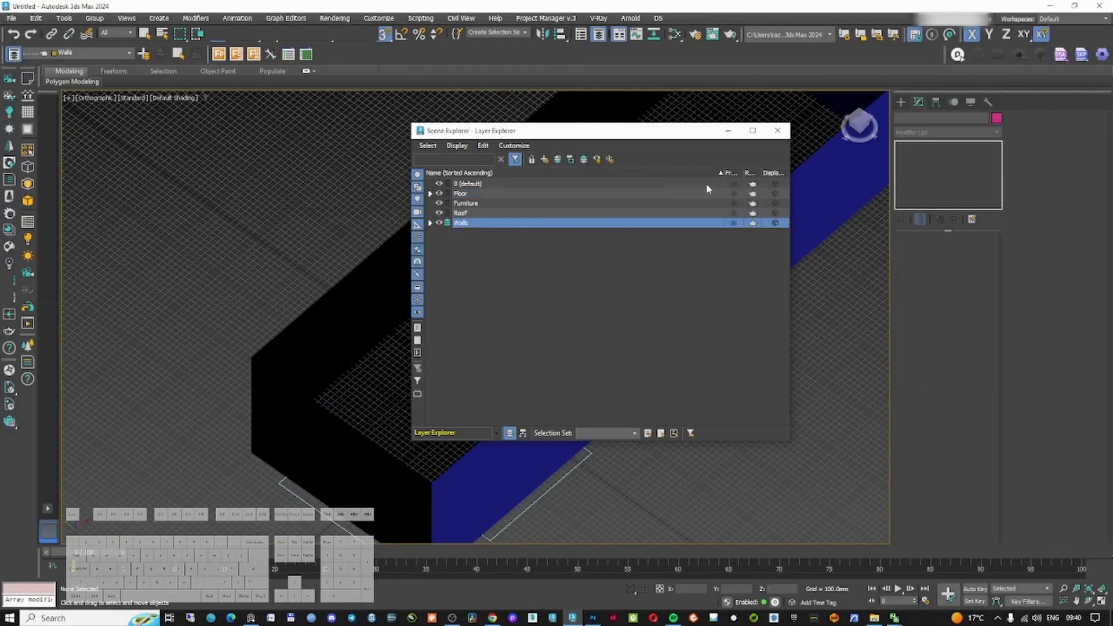
click(728, 130)
click(497, 255)
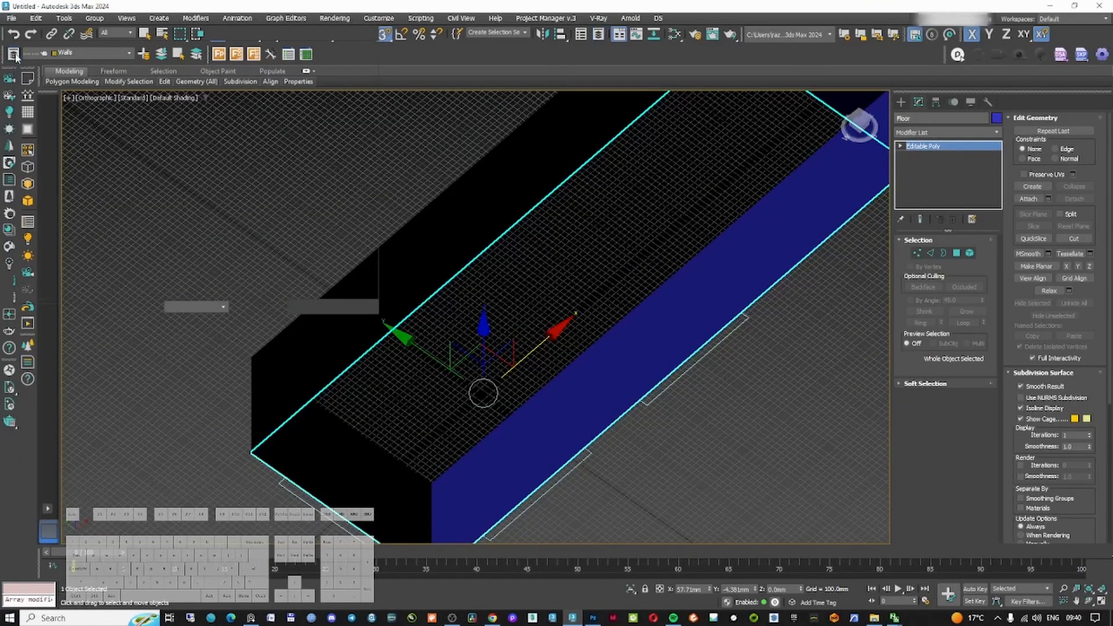
Select the walls object and add a Shell modifier with Straighten Corners enabled
click(14, 55)
click(438, 193)
click(729, 131)
click(442, 278)
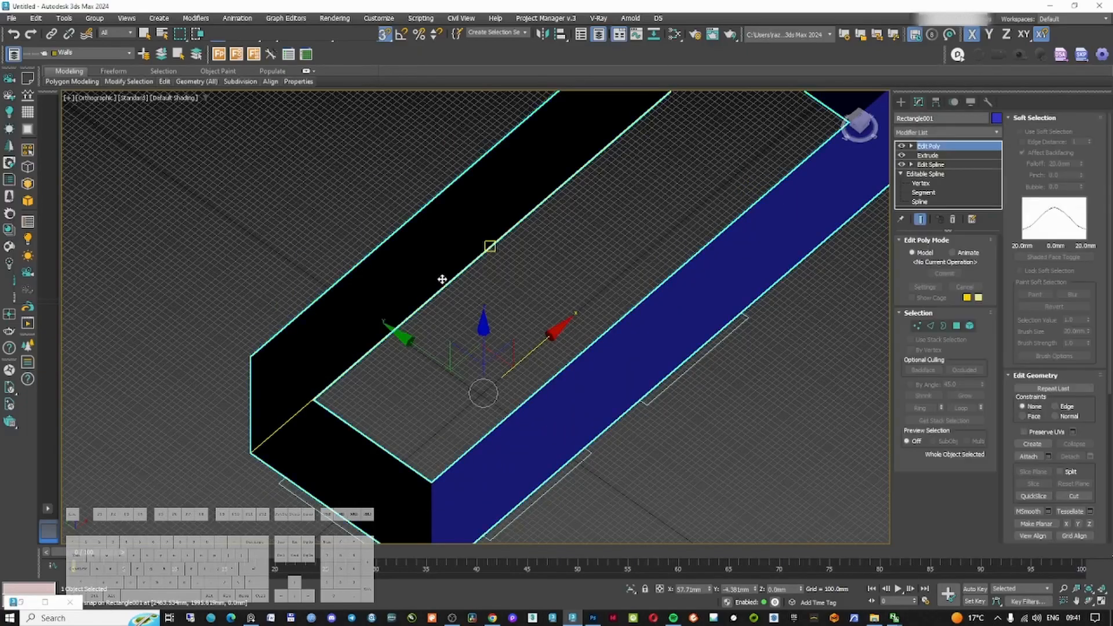
scroll(479, 290, down, 3)
click(939, 132)
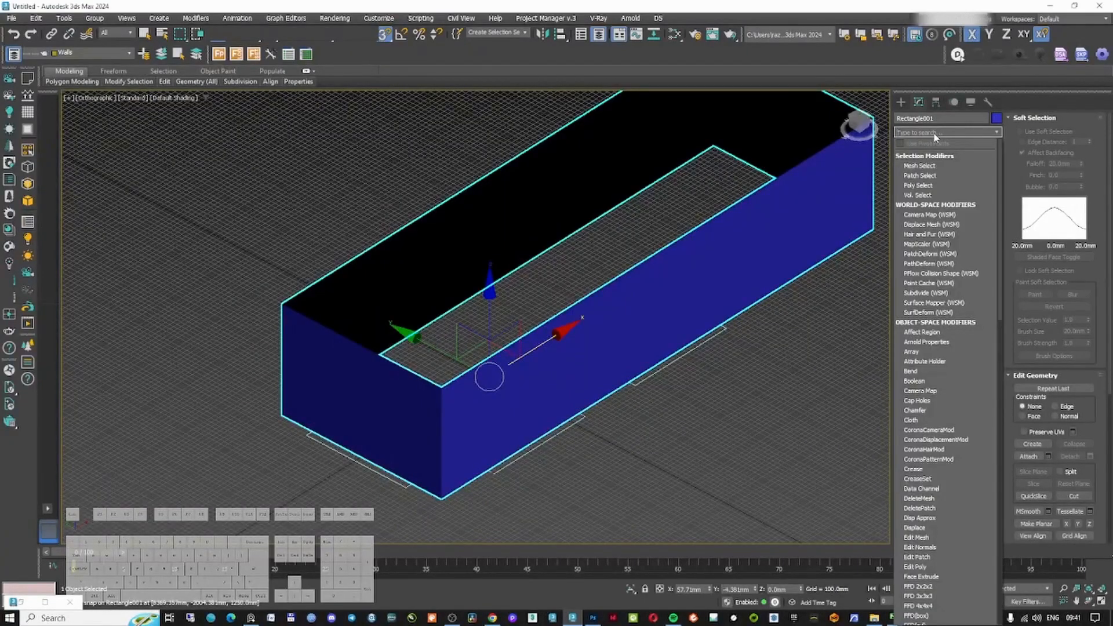
text(sh)
key(Return)
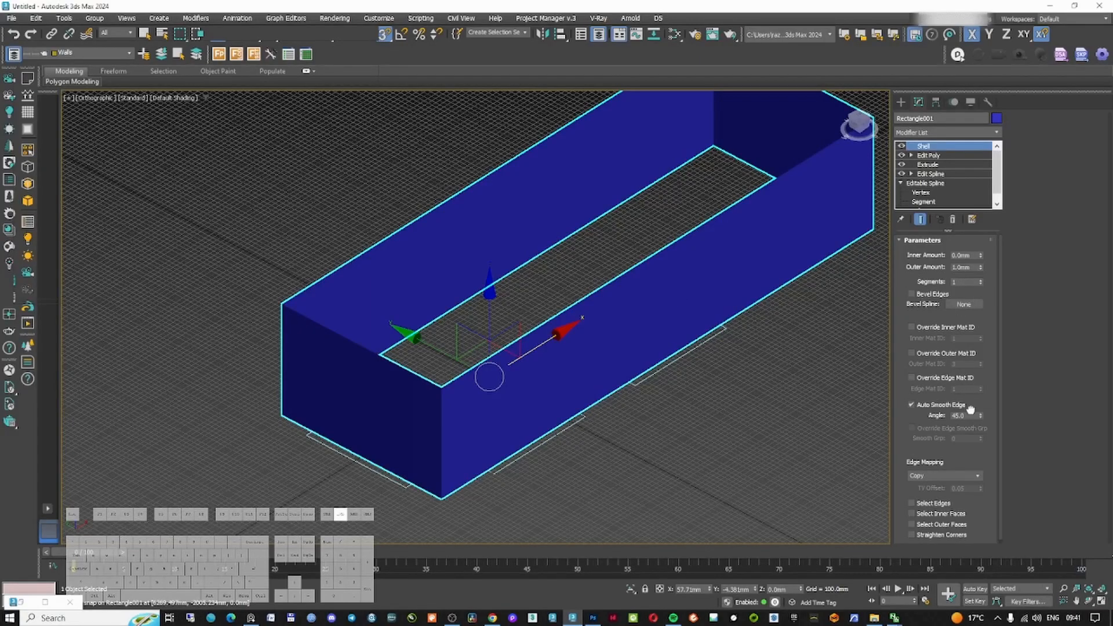
scroll(971, 409, down, 1)
click(944, 532)
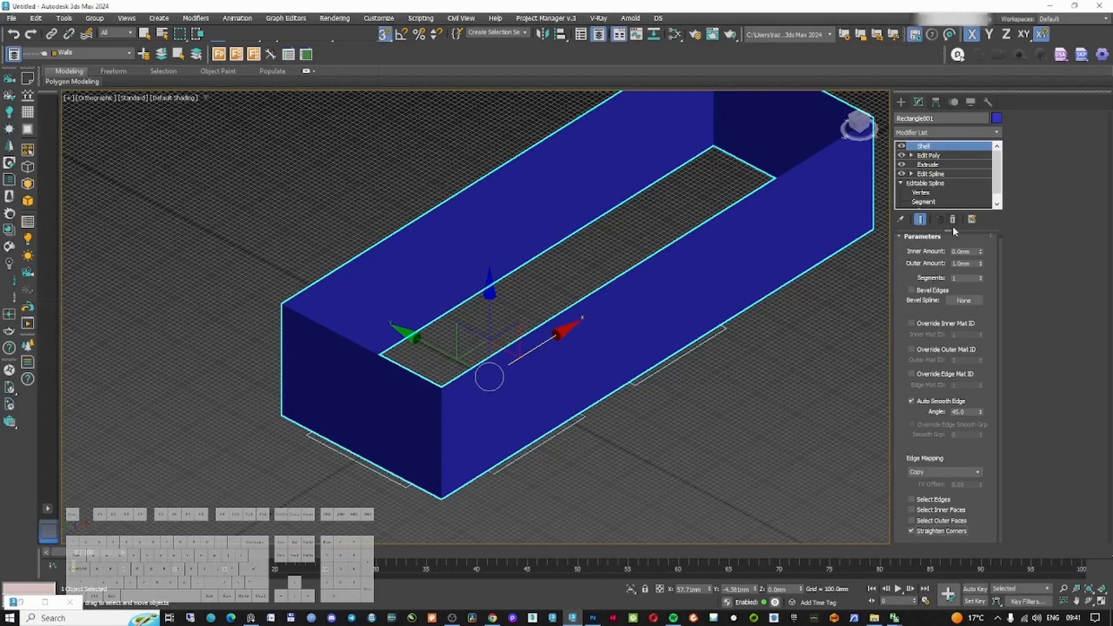
Set the Shell's outer amount to 350 mm
drag(981, 264, 962, 95)
right_click(961, 94)
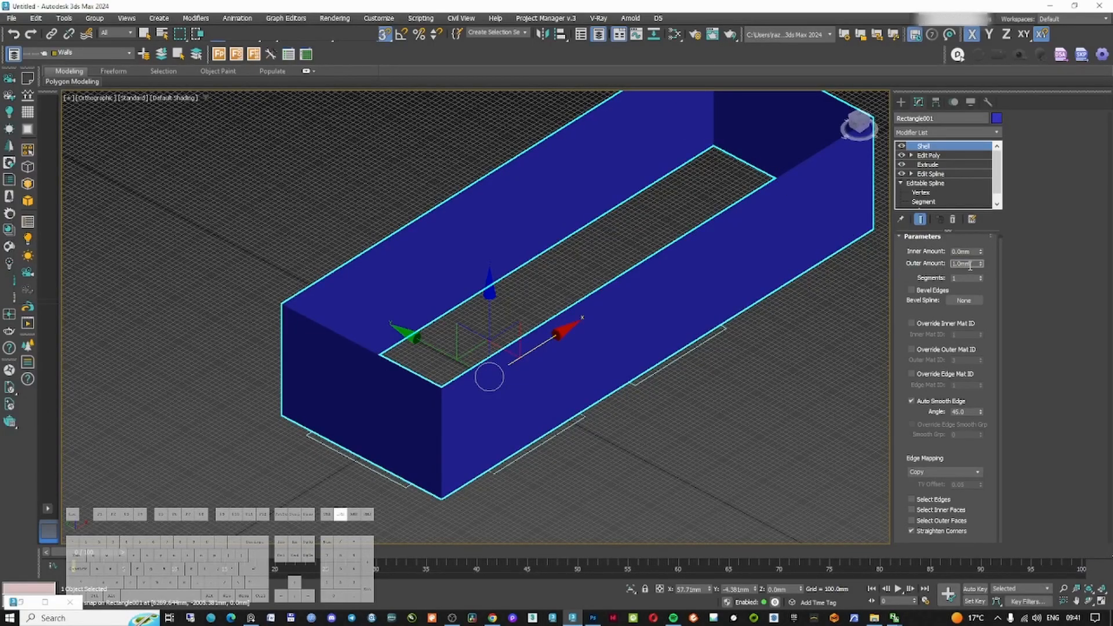
text(0)
key(ctrl+a)
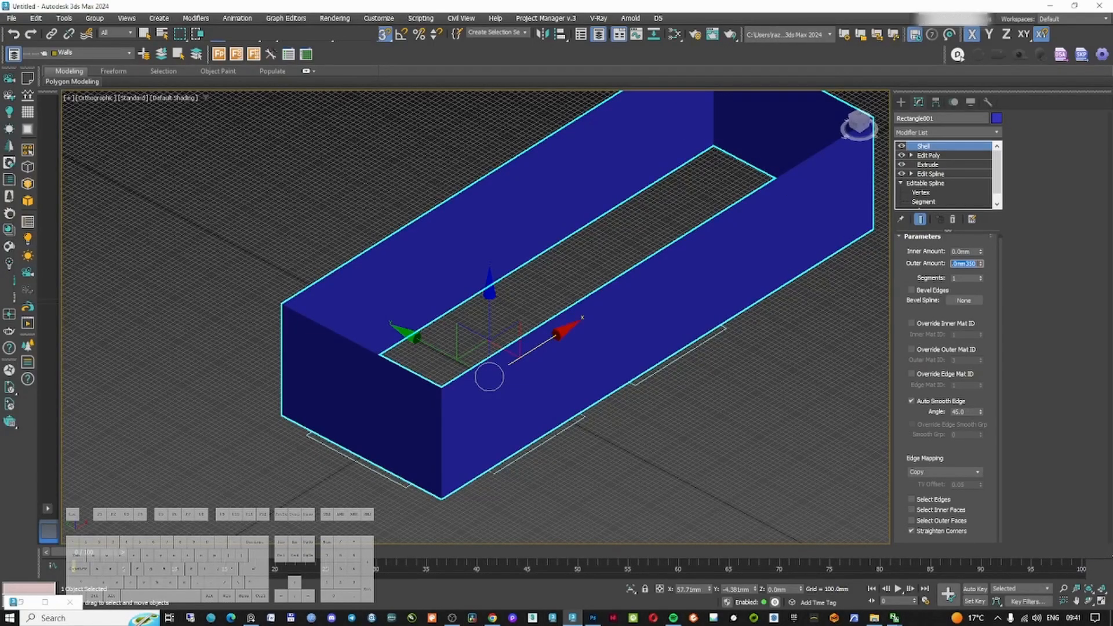
key(Return)
Add a second Edit Poly modifier to the walls, placed above the first Edit Poly and below the Shell
click(572, 506)
click(524, 400)
key(F3)
key(F3)
key(F3)
mouse_move(520, 404)
alt+middle_down()
mouse_move(534, 371)
mouse_move(531, 388)
alt+middle_up()
click(955, 156)
click(940, 134)
text(de)
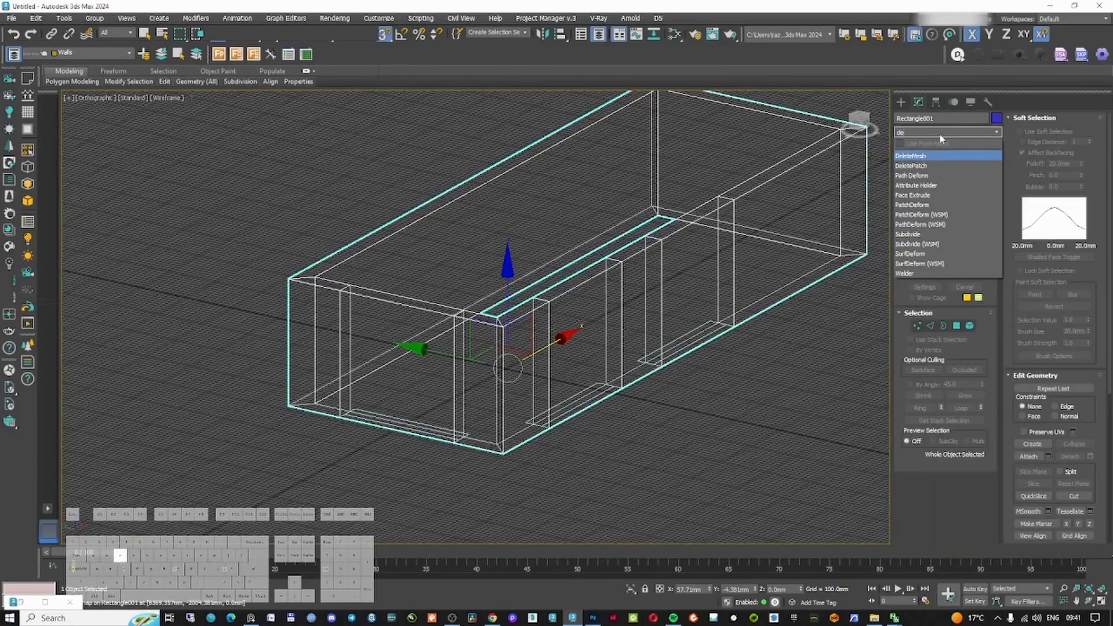
key(BackSpace)
key(BackSpace)
text(e)
key(Return)
Adjust the wall opening edges in the front view to match the heights in the reference image
key(f)
click(901, 101)
click(970, 188)
mouse_move(602, 374)
mouse_down()
mouse_move(529, 281)
mouse_move(460, 233)
mouse_up()
key(w)
mouse_move(979, 291)
mouse_down()
mouse_move(979, 275)
mouse_move(981, 295)
mouse_up()
right_click(981, 294)
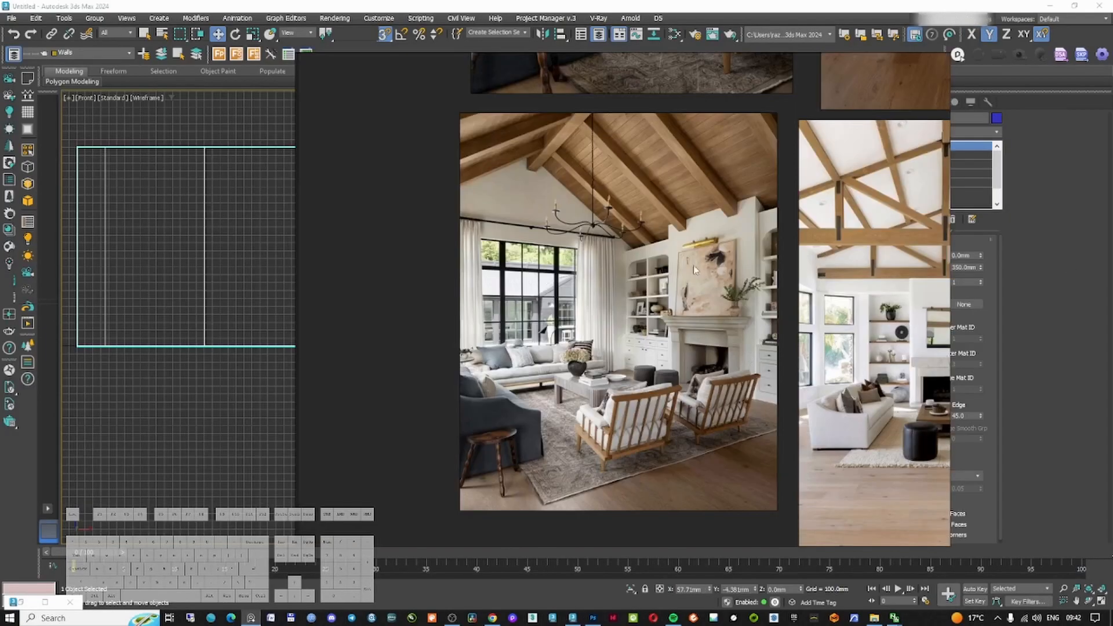
click(653, 4)
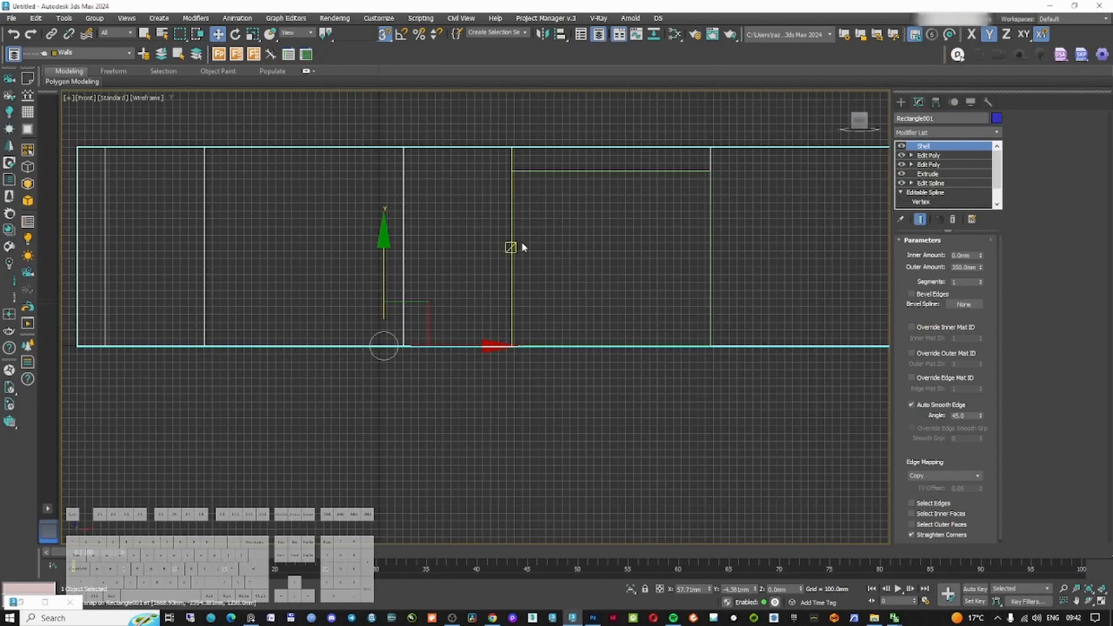
alt+middle_drag(561, 251, 551, 307)
alt+middle_drag(619, 291, 619, 307)
key(f)
key(z)
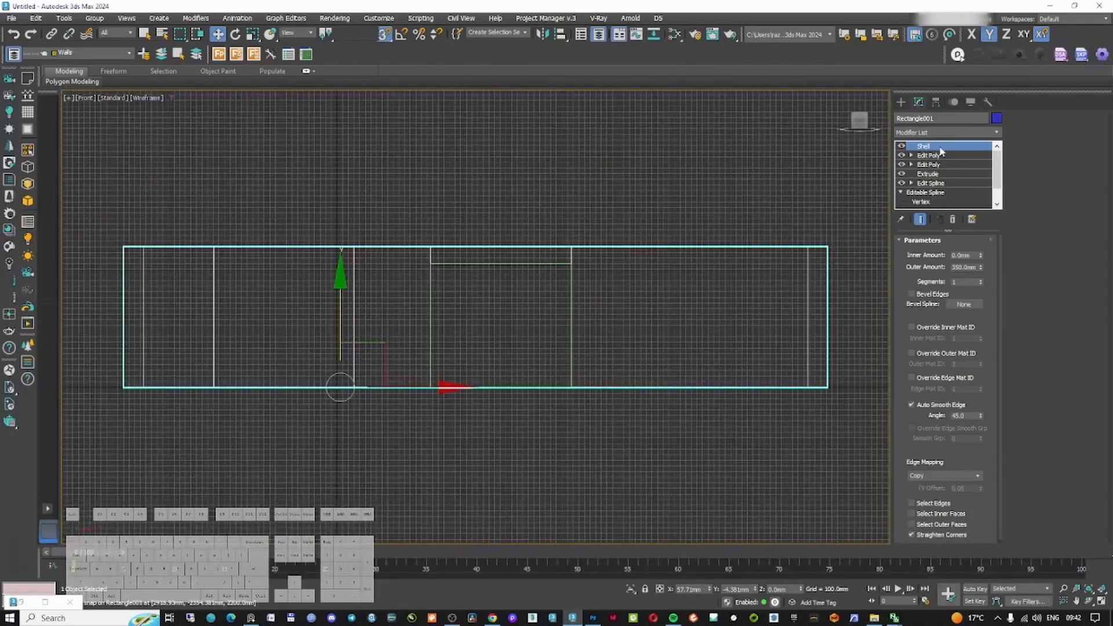
click(934, 158)
middle_drag(563, 279, 560, 287)
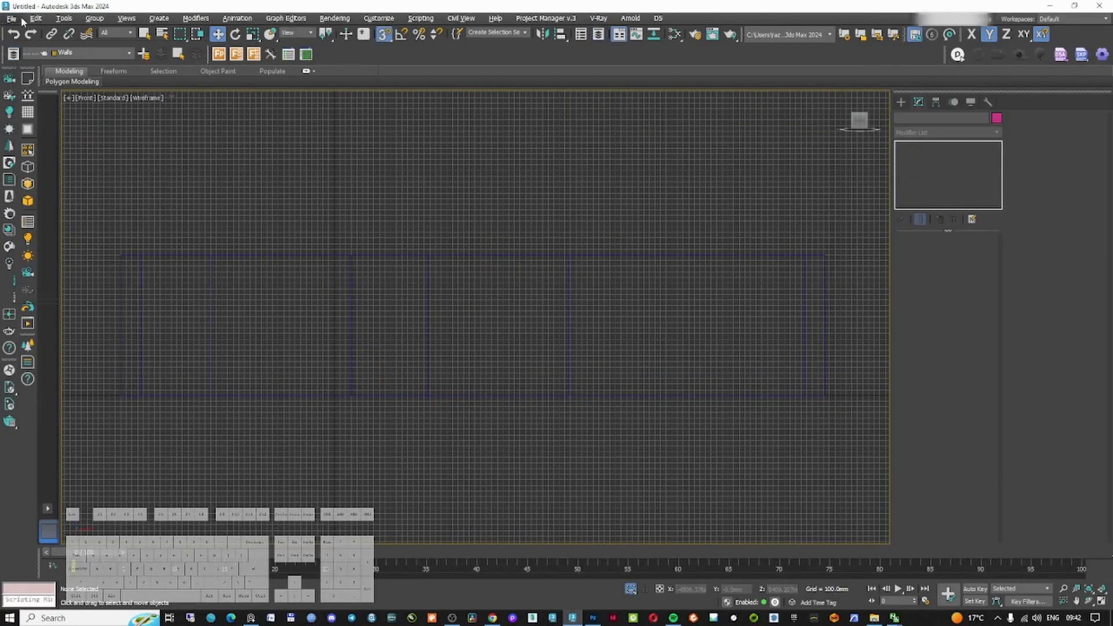
Save the scene as 3d Interior From 0 to Hero_00.max
click(22, 19)
click(27, 115)
click(593, 617)
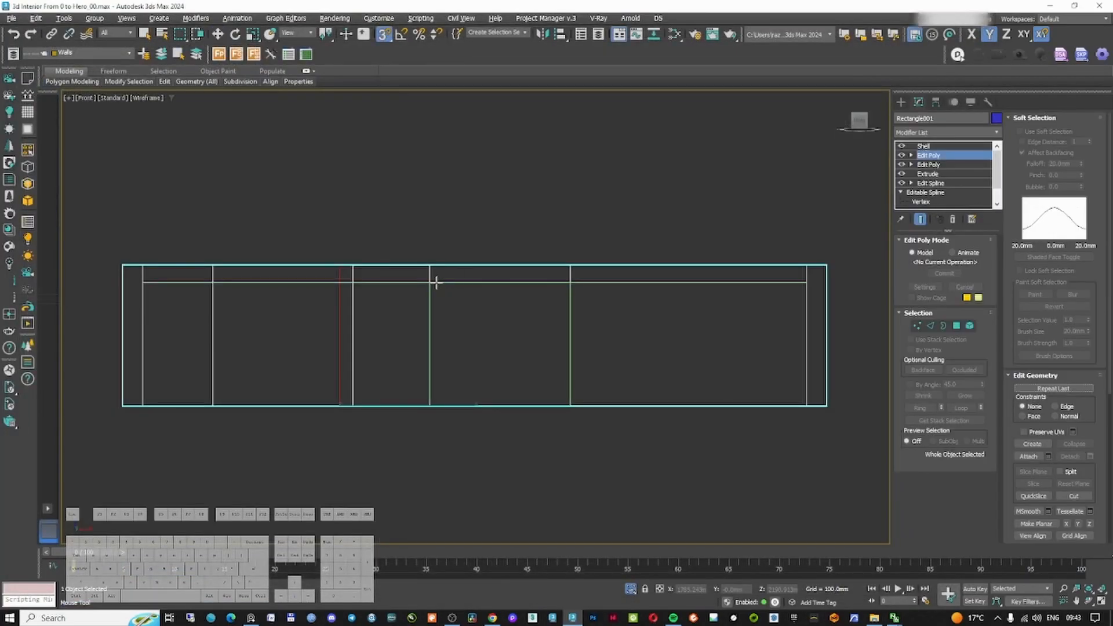
Select the three wall polygons inside the door and window openings and delete them
click(436, 283)
alt+middle_drag(436, 283, 525, 377)
right_click(490, 335)
key(4)
right_click(463, 397)
click(460, 396)
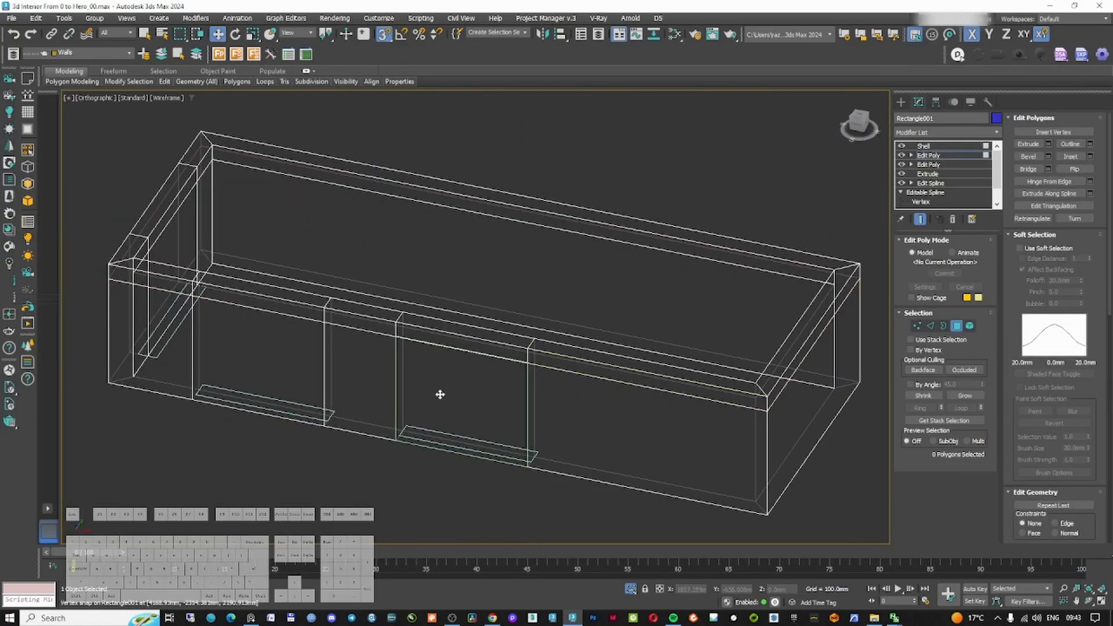
click(444, 392)
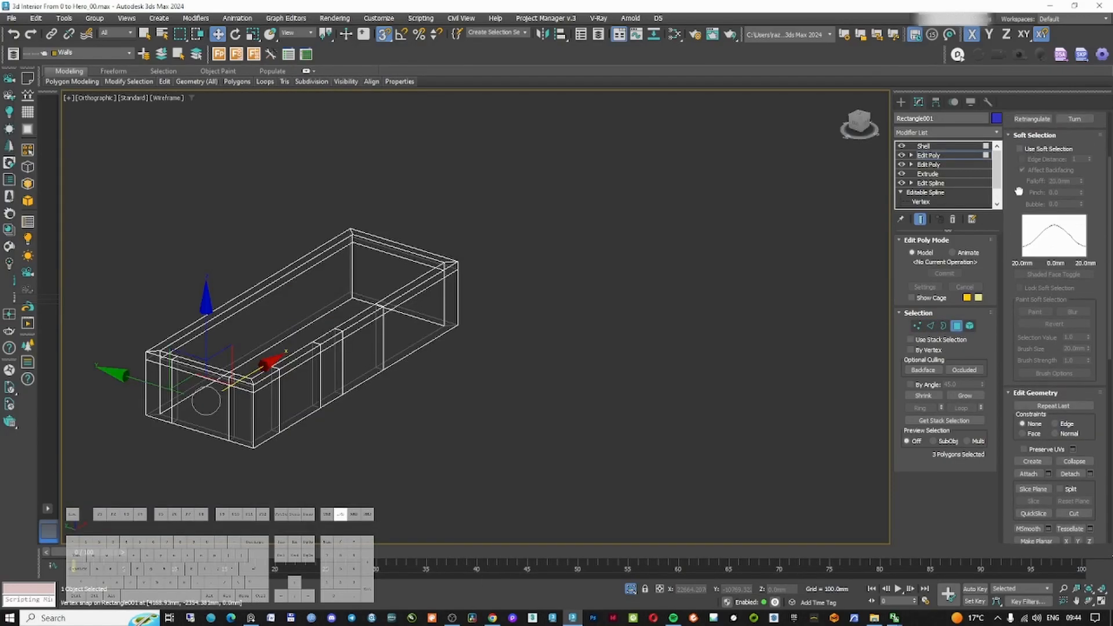
scroll(1069, 423, down, 2)
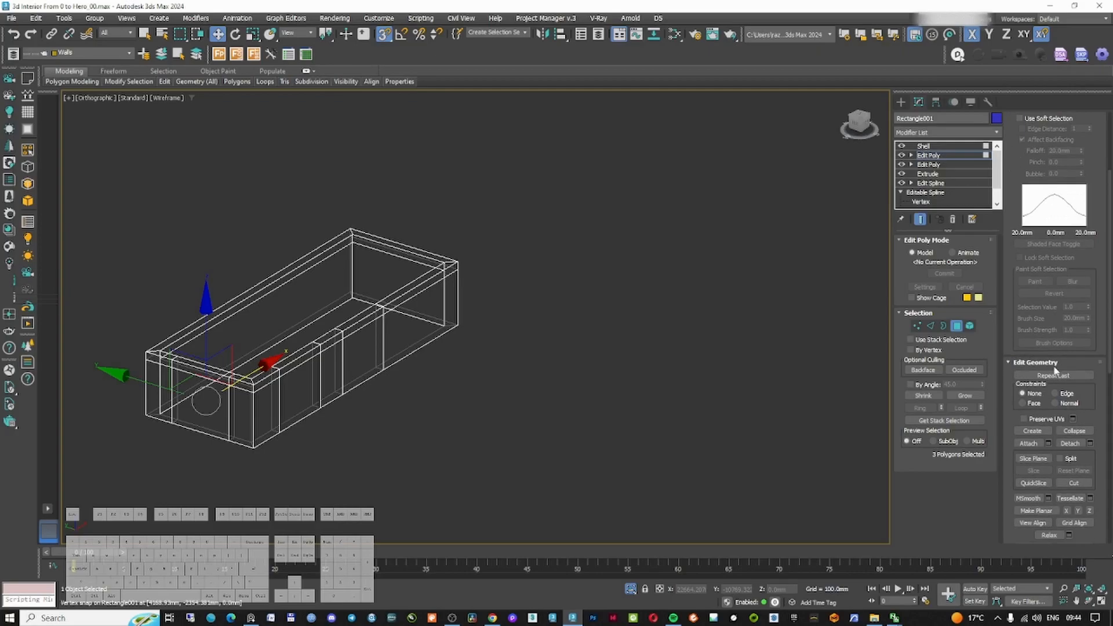
key(Delete)
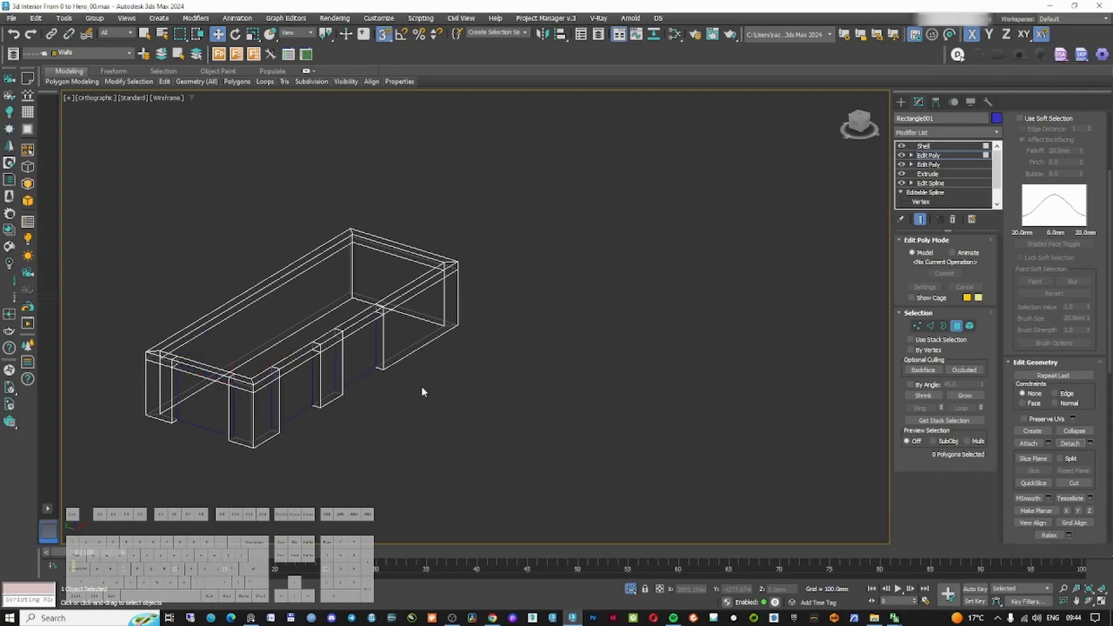
Inspect the wall openings in shaded view with the Shell result on top
click(954, 329)
key(F3)
scroll(302, 377, up, 8)
alt+middle_drag(304, 380, 341, 330)
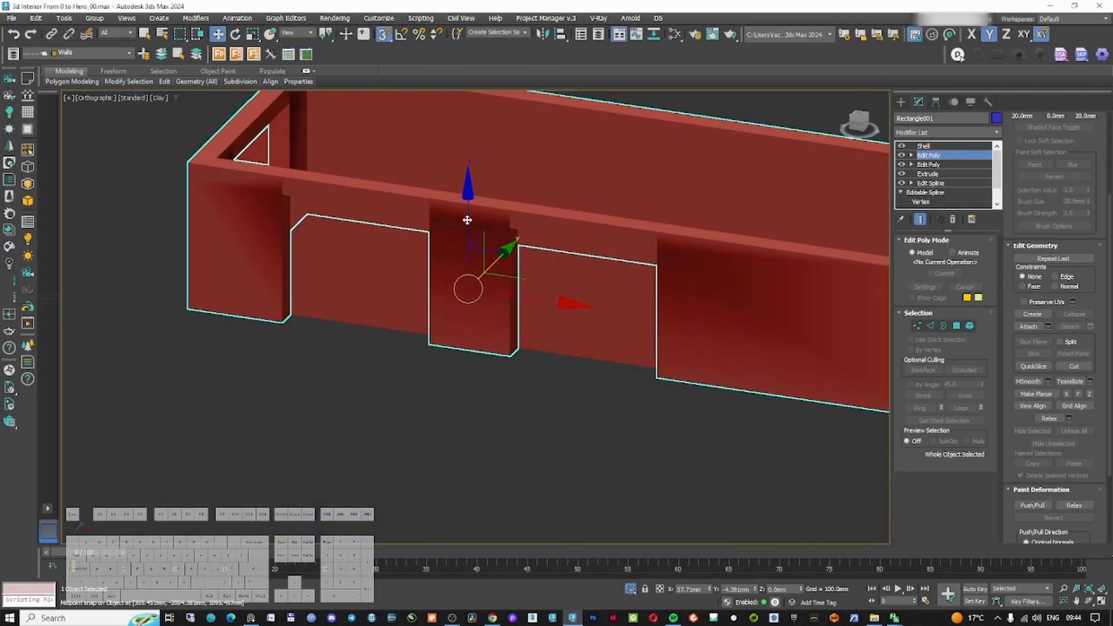
scroll(502, 231, up, 5)
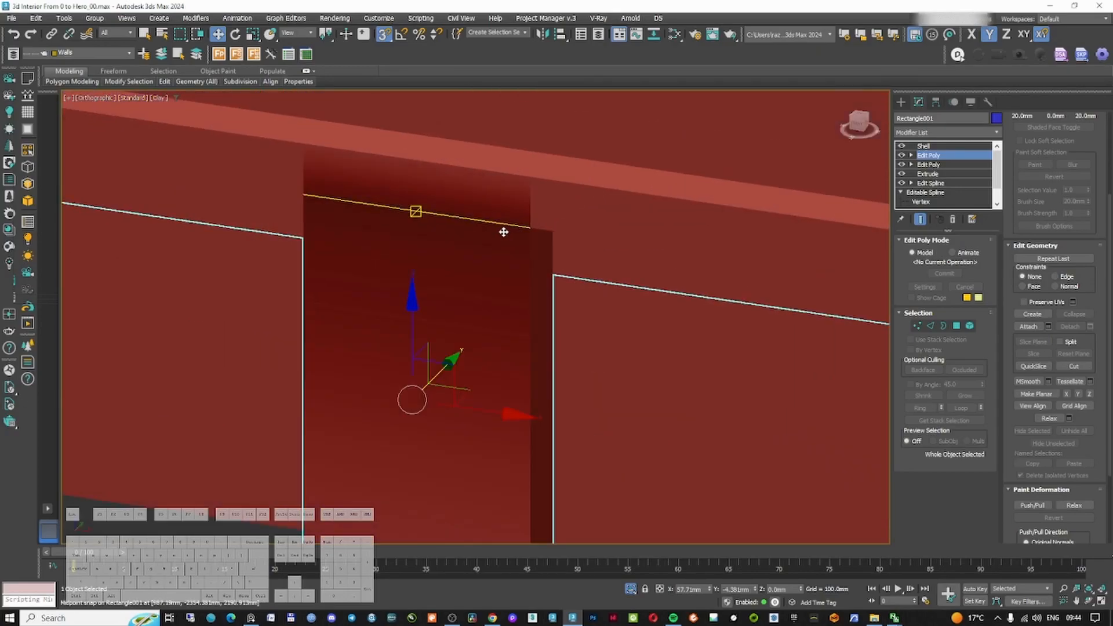
scroll(502, 230, down, 10)
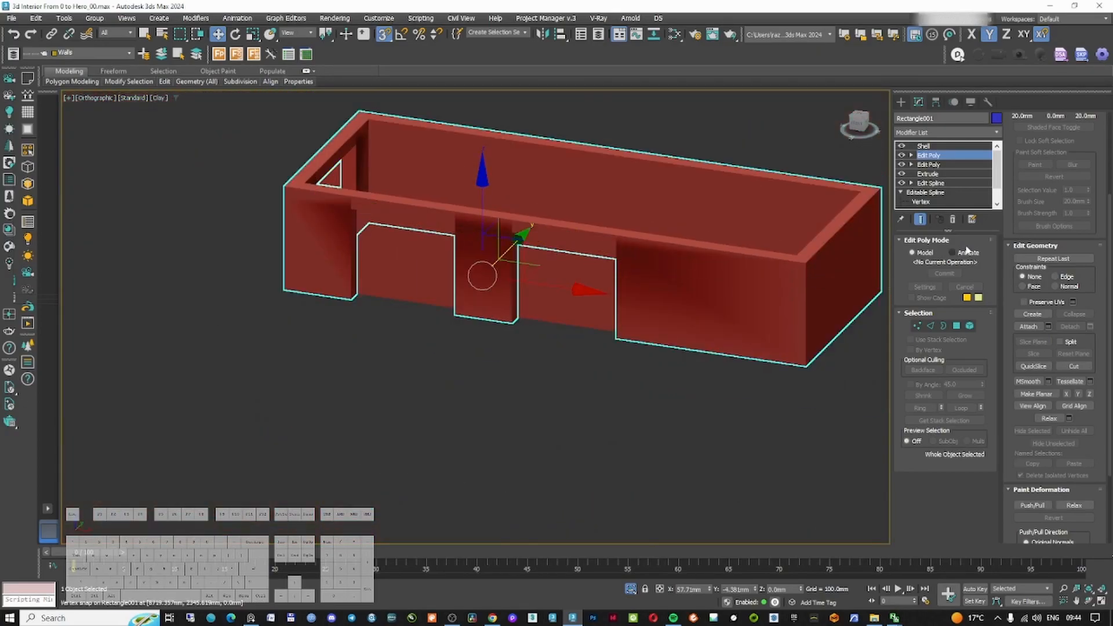
click(925, 147)
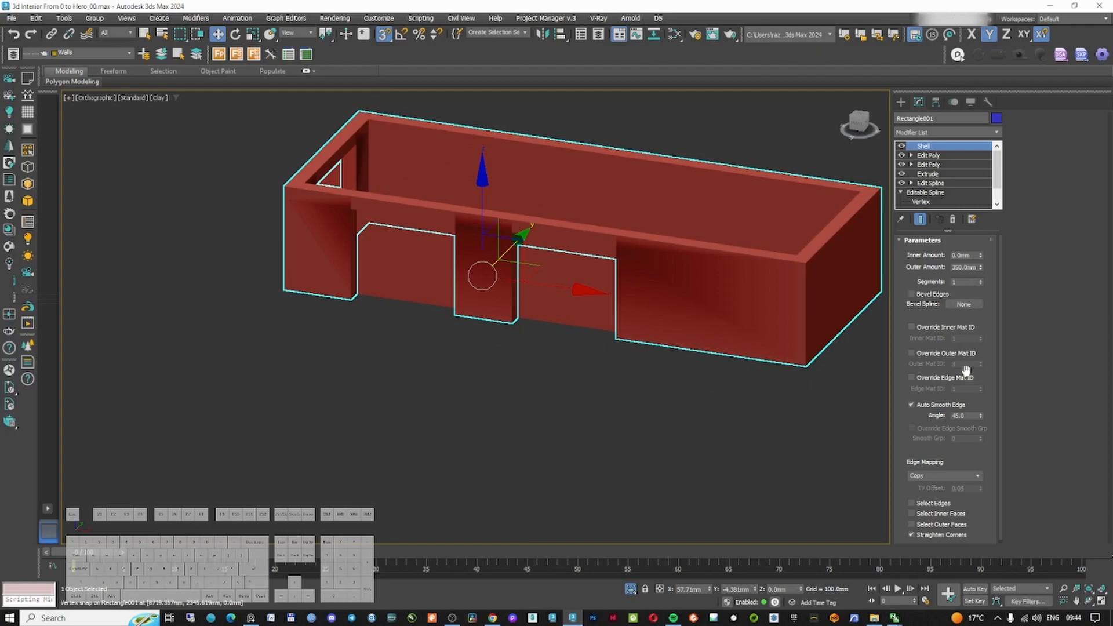
click(947, 405)
Select the three panels filling the wall openings and add an Edit Poly modifier to them
alt+middle_drag(510, 301, 410, 298)
key(F3)
mouse_move(522, 333)
alt+middle_down()
mouse_move(496, 342)
mouse_move(507, 299)
mouse_move(582, 355)
mouse_move(596, 332)
mouse_move(494, 313)
mouse_move(648, 308)
mouse_move(580, 323)
mouse_move(590, 365)
mouse_move(462, 476)
alt+middle_up()
key(F3)
key(F3)
click(630, 329)
click(462, 475)
click(461, 418)
alt+middle_drag(479, 406, 446, 395)
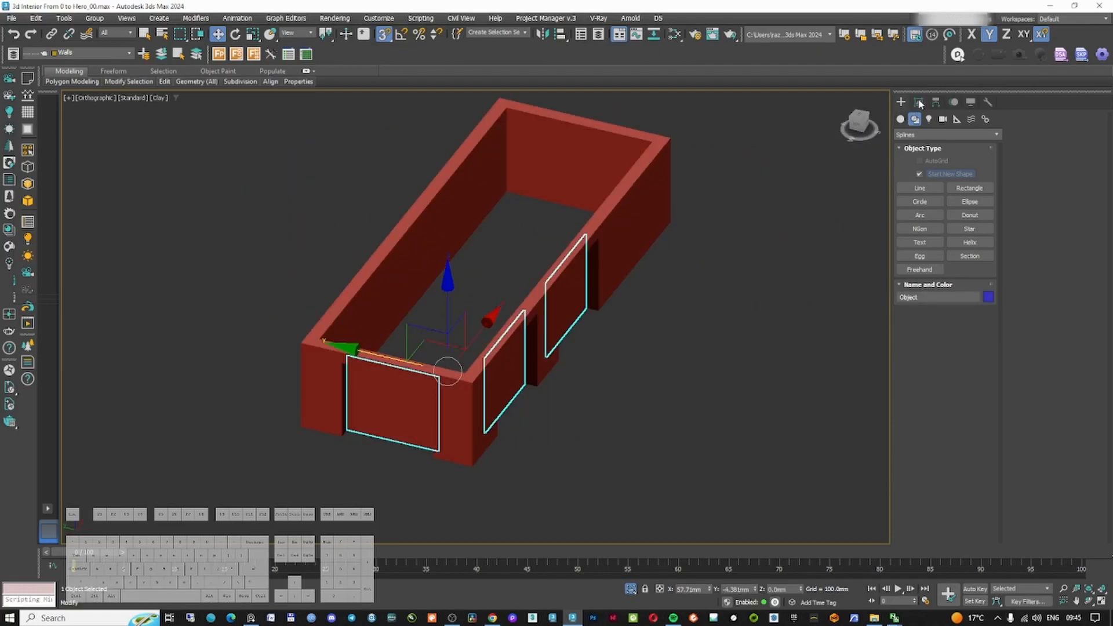
click(919, 103)
key(F3)
scroll(441, 347, up, 5)
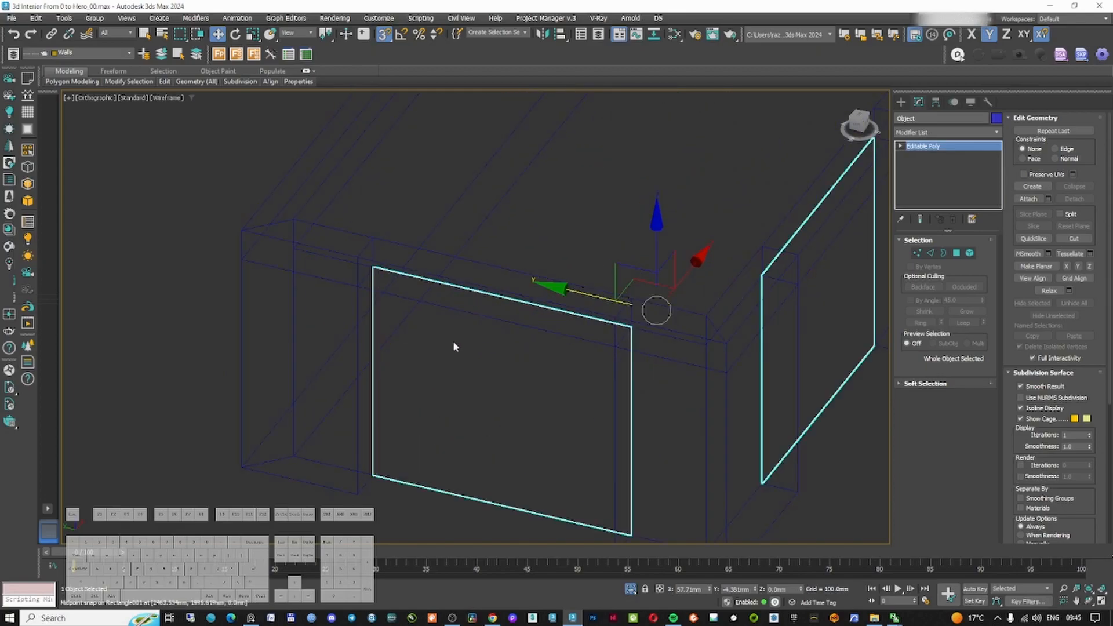
scroll(511, 335, down, 3)
click(252, 618)
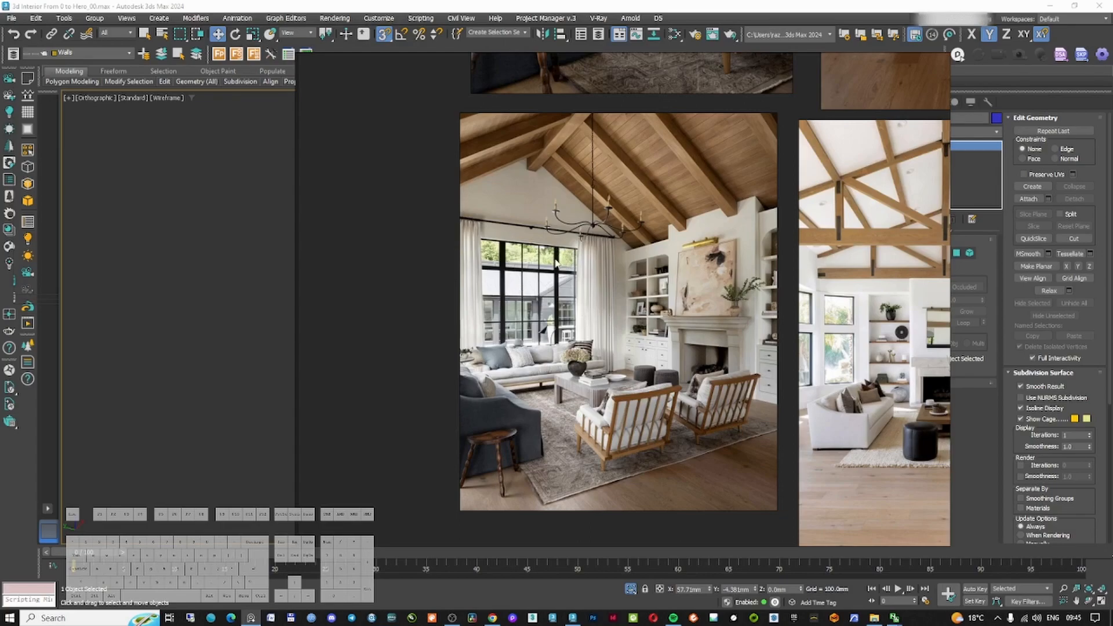
click(621, 4)
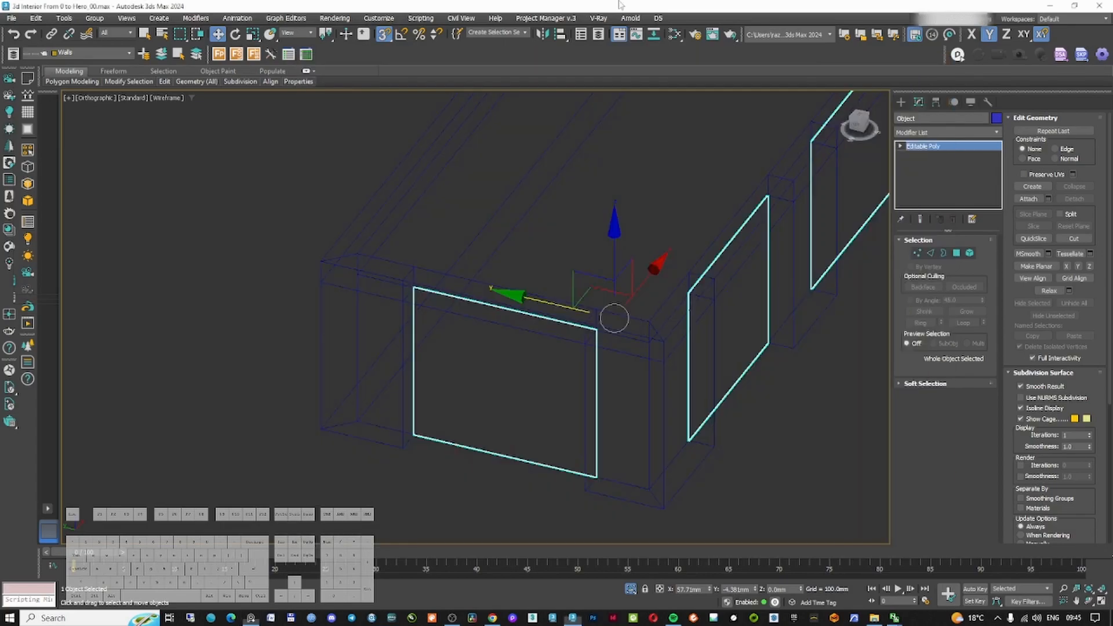
click(930, 254)
drag(518, 265, 514, 318)
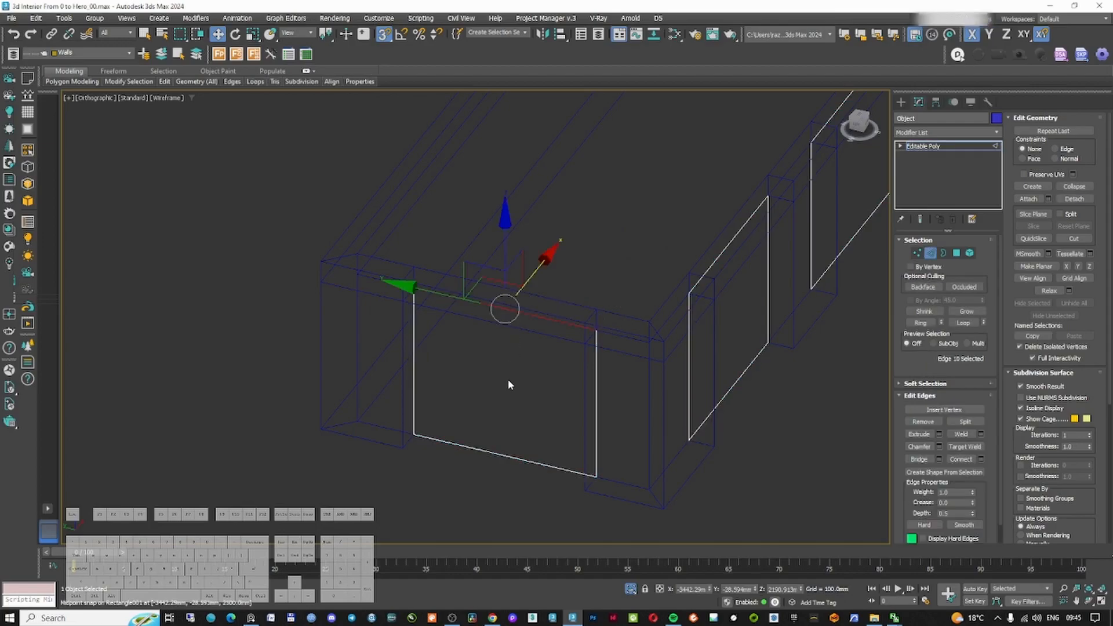
click(930, 253)
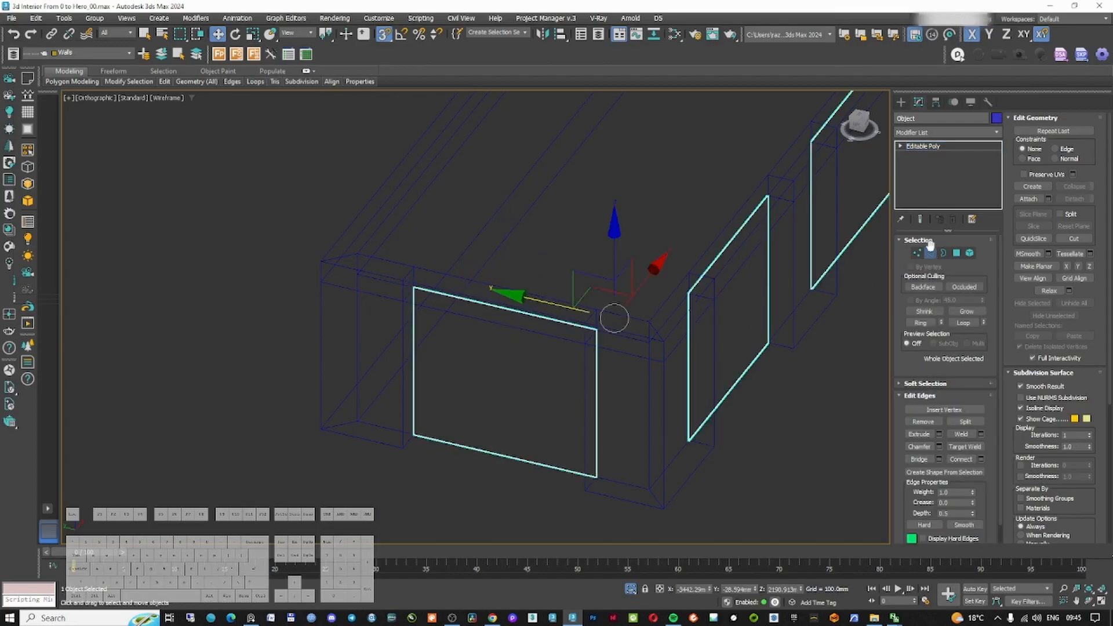
click(939, 132)
text(ed)
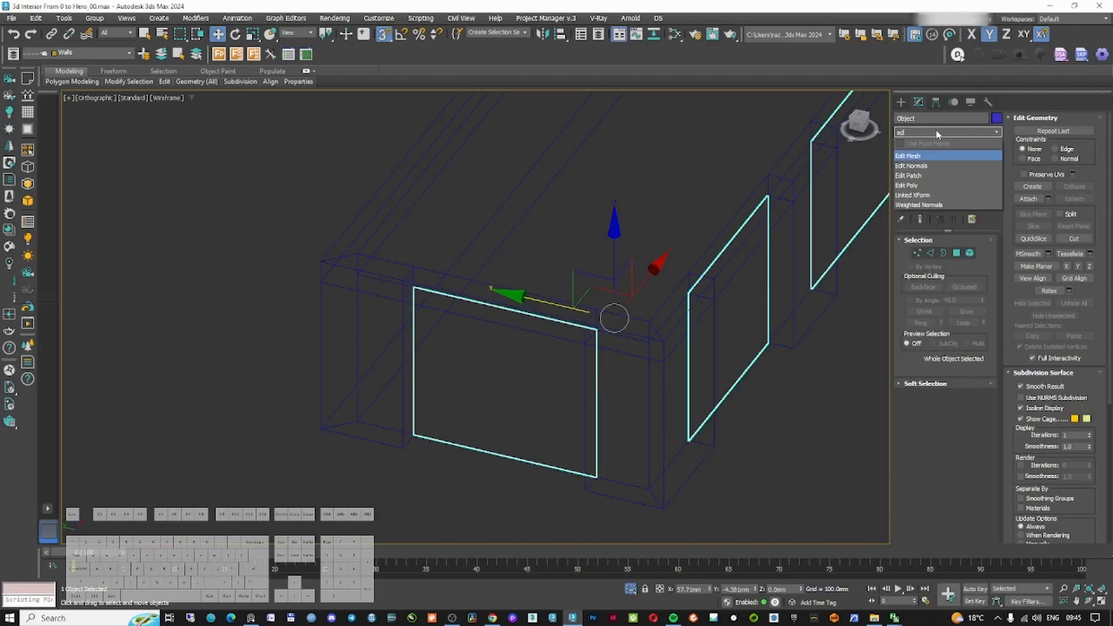
click(920, 187)
Connect the panels' top and bottom edges with two segments to divide each opening into three panes
click(931, 325)
click(554, 265)
click(528, 316)
ctrl+click(497, 454)
middle_drag(696, 243, 646, 272)
ctrl+click(667, 286)
ctrl+click(686, 409)
middle_drag(786, 245, 601, 351)
alt+middle_drag(618, 302, 577, 295)
middle_drag(696, 349, 617, 298)
ctrl+drag(694, 279, 743, 463)
right_click(702, 343)
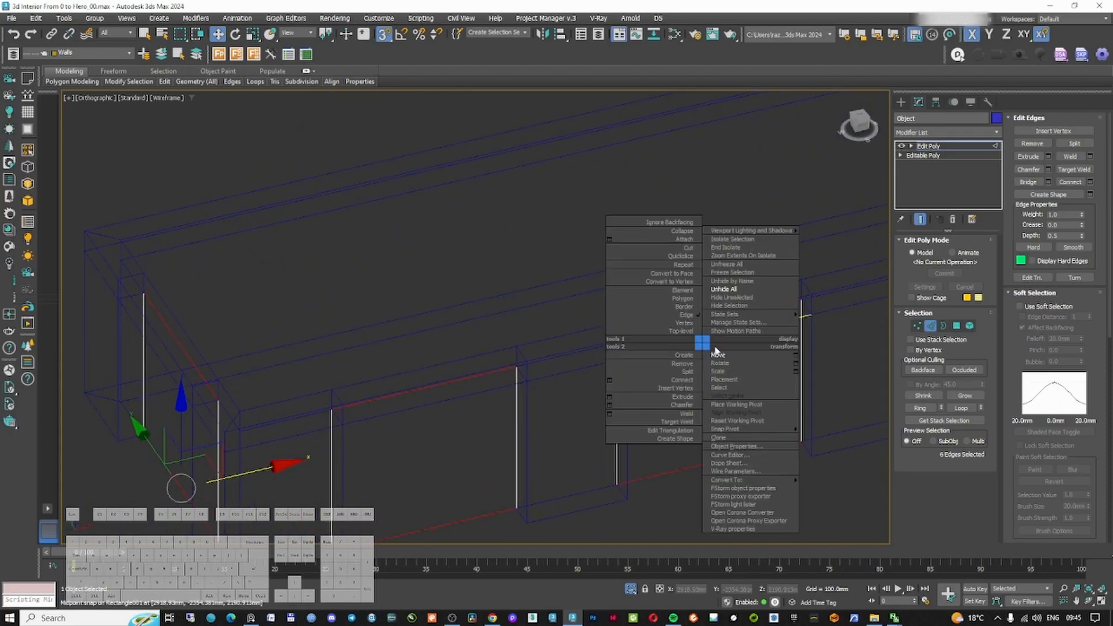
click(610, 381)
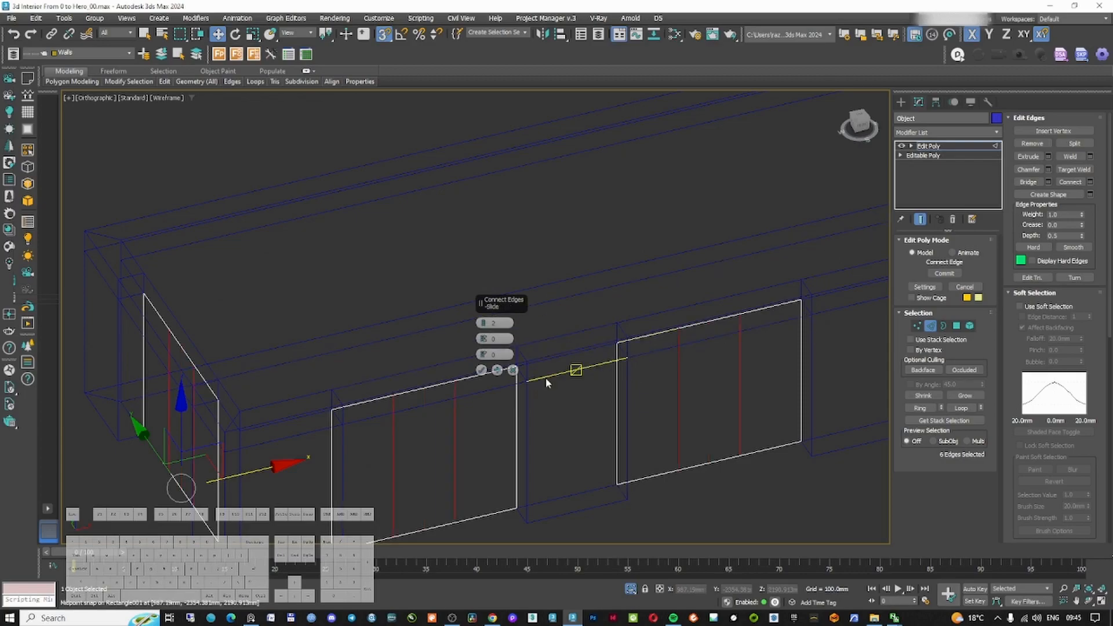
click(482, 369)
Select all nine pane polygons and inset them by polygon by 50 mm
middle_drag(505, 419, 568, 339)
middle_drag(253, 384, 298, 360)
ctrl+click(956, 326)
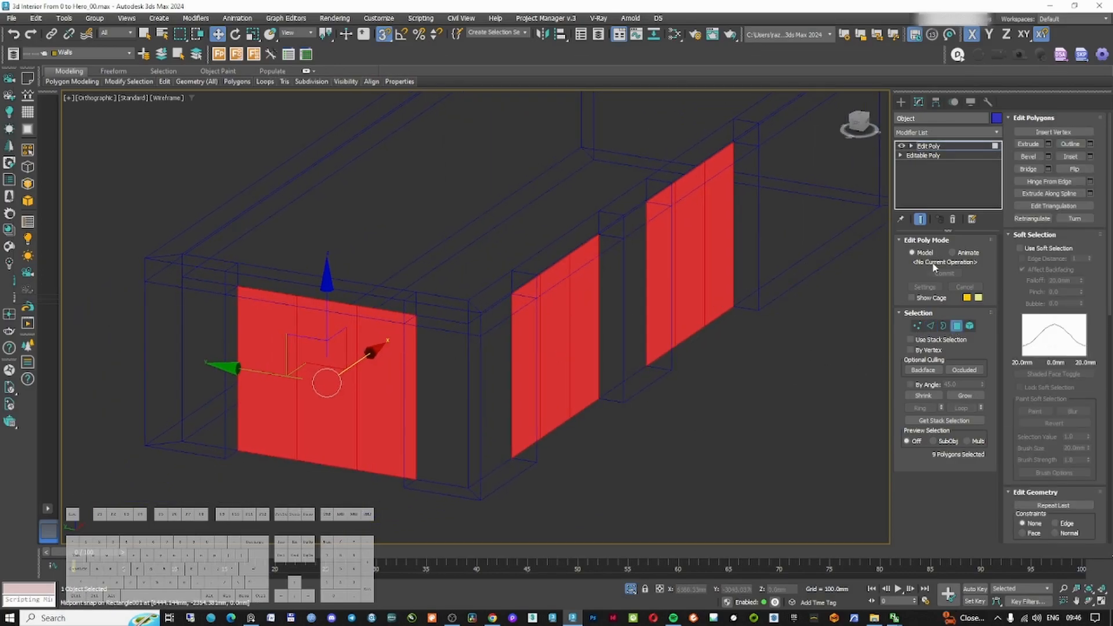
click(1090, 157)
click(487, 322)
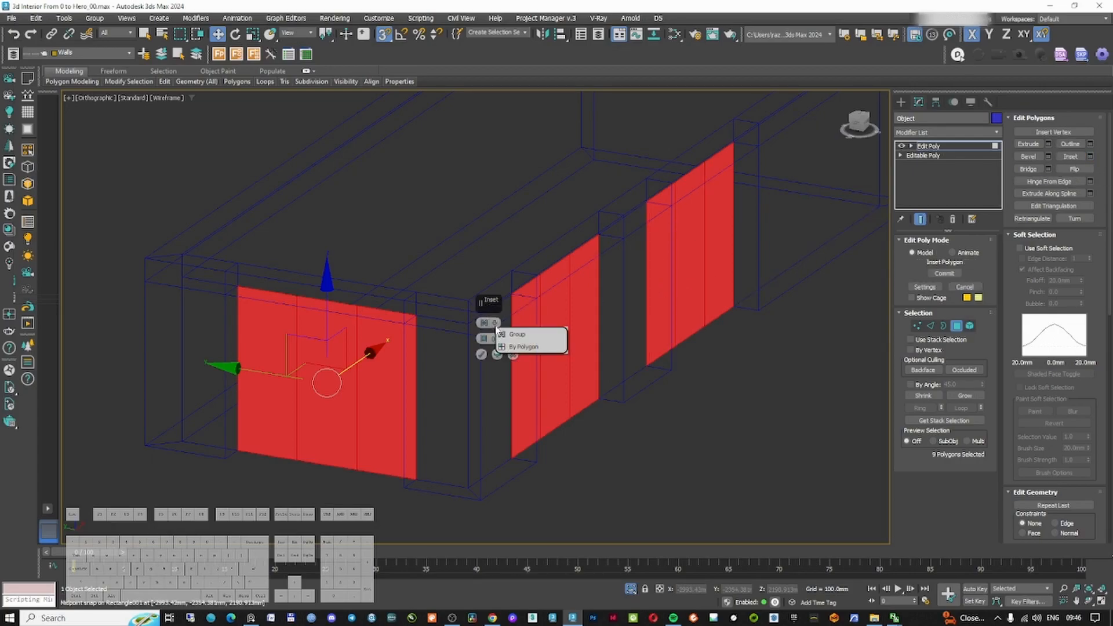
click(520, 347)
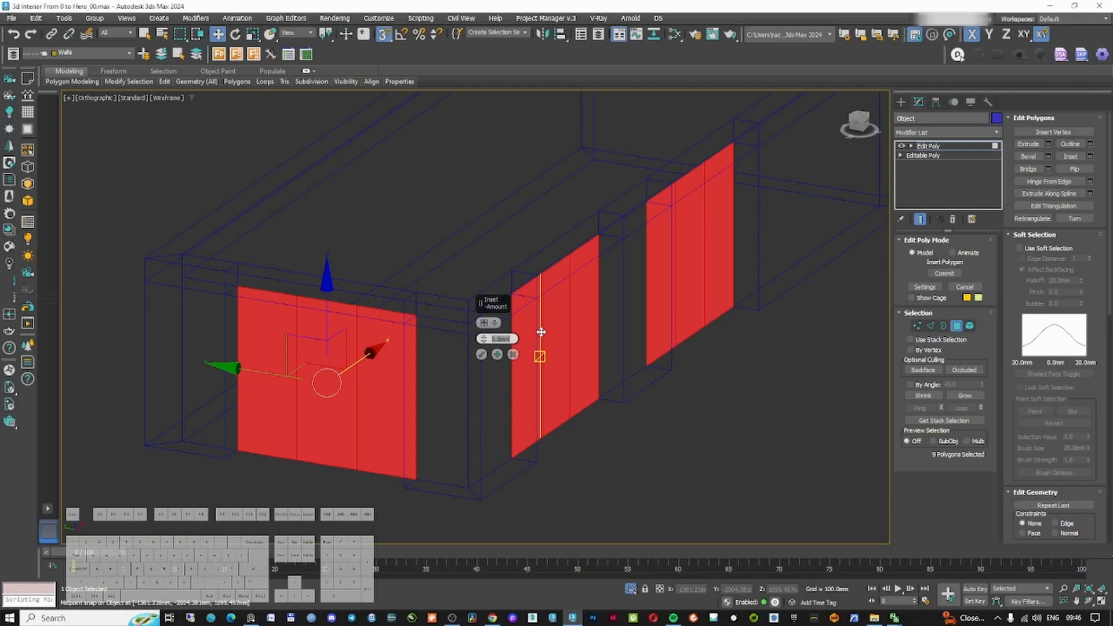
text(50)
key(Return)
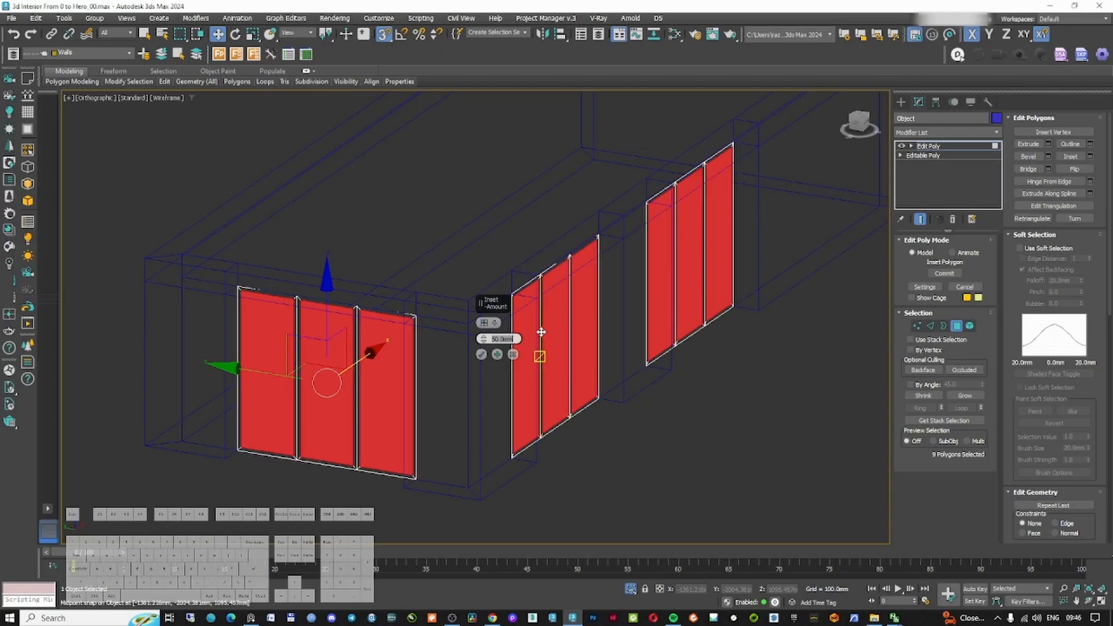
click(481, 355)
Add another Edit Poly modifier on top of the panels' stack
key(2)
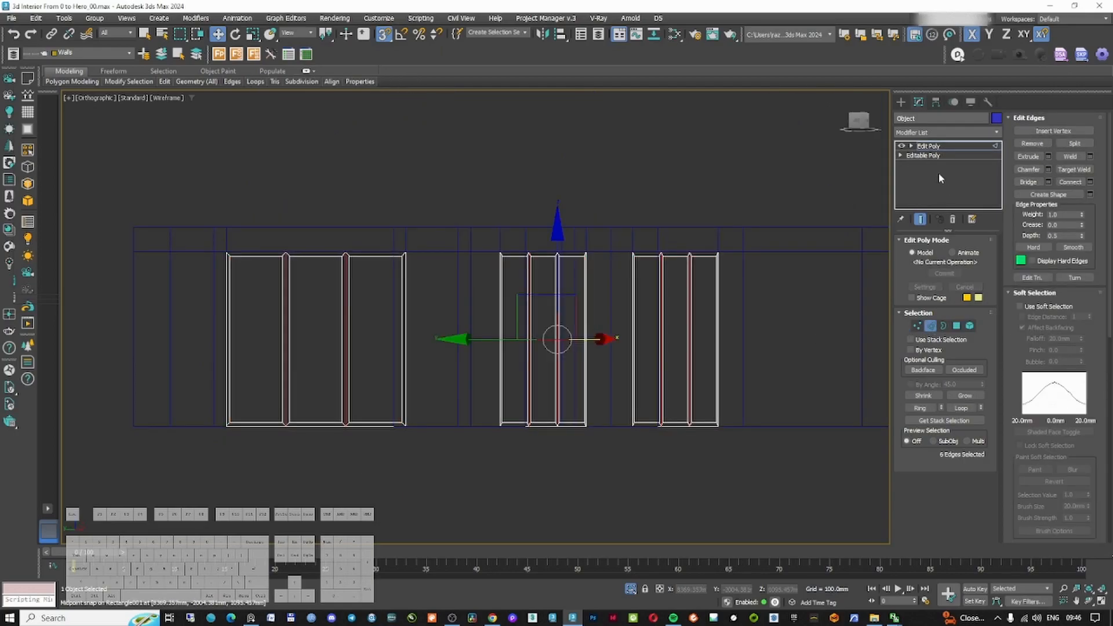
click(939, 132)
text(ed)
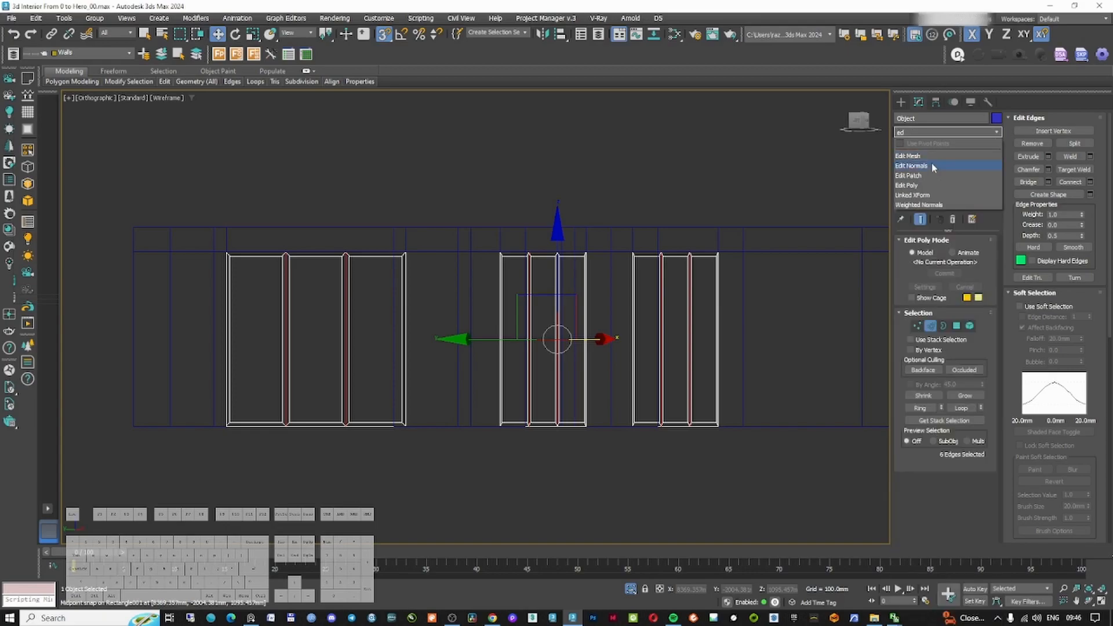
click(930, 185)
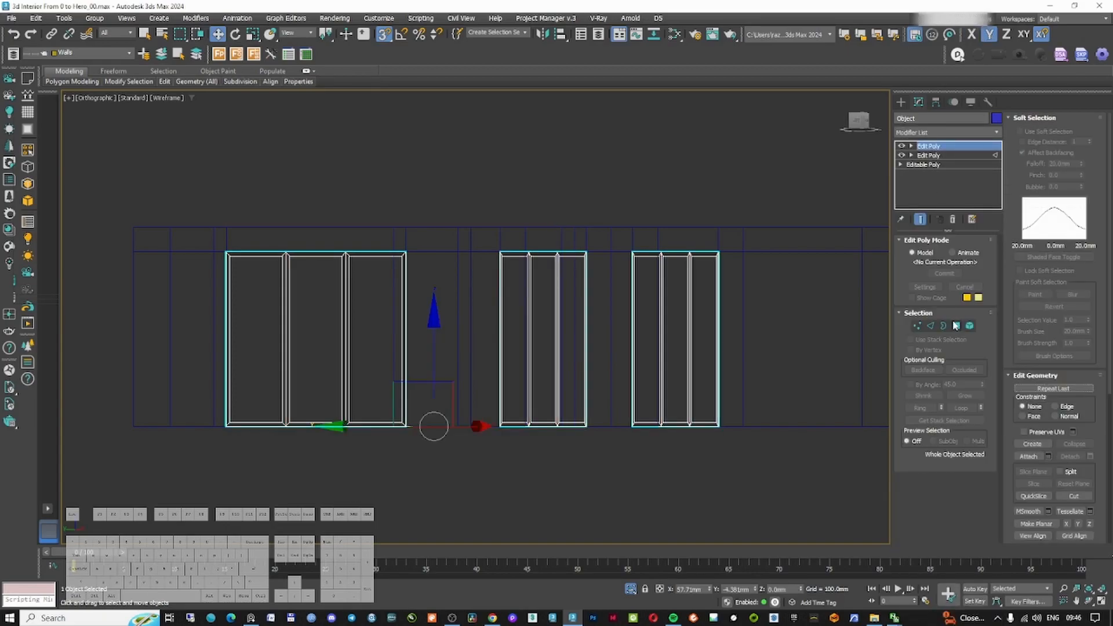
Select the panels' vertical edges and connect them with one segment slid to -50 to add a transom line
click(932, 326)
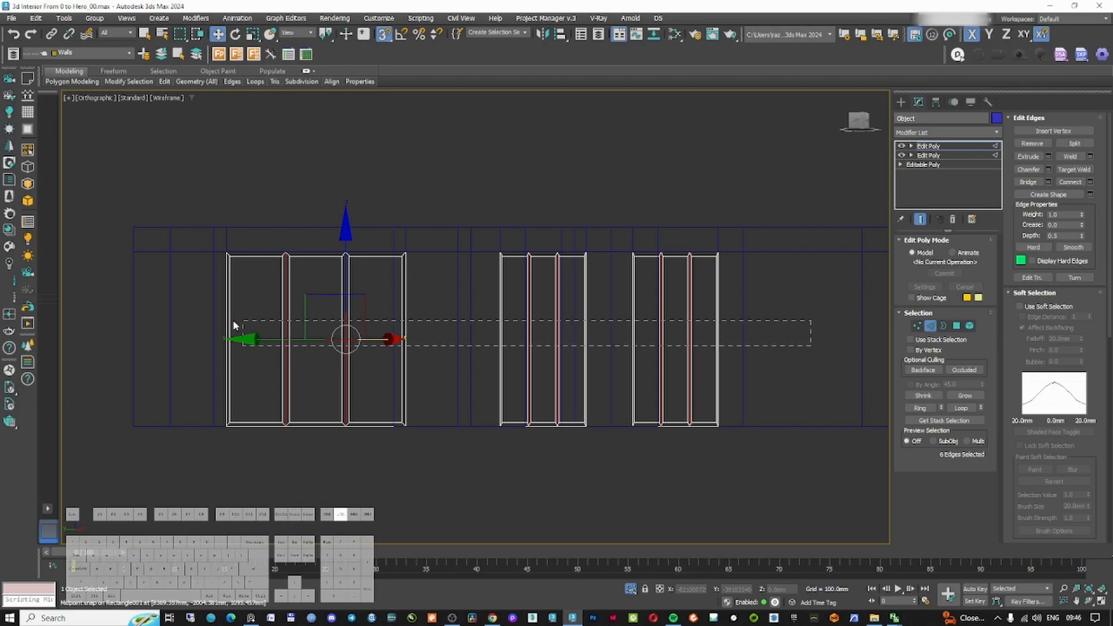
drag(233, 322, 210, 319)
right_click(398, 305)
click(310, 341)
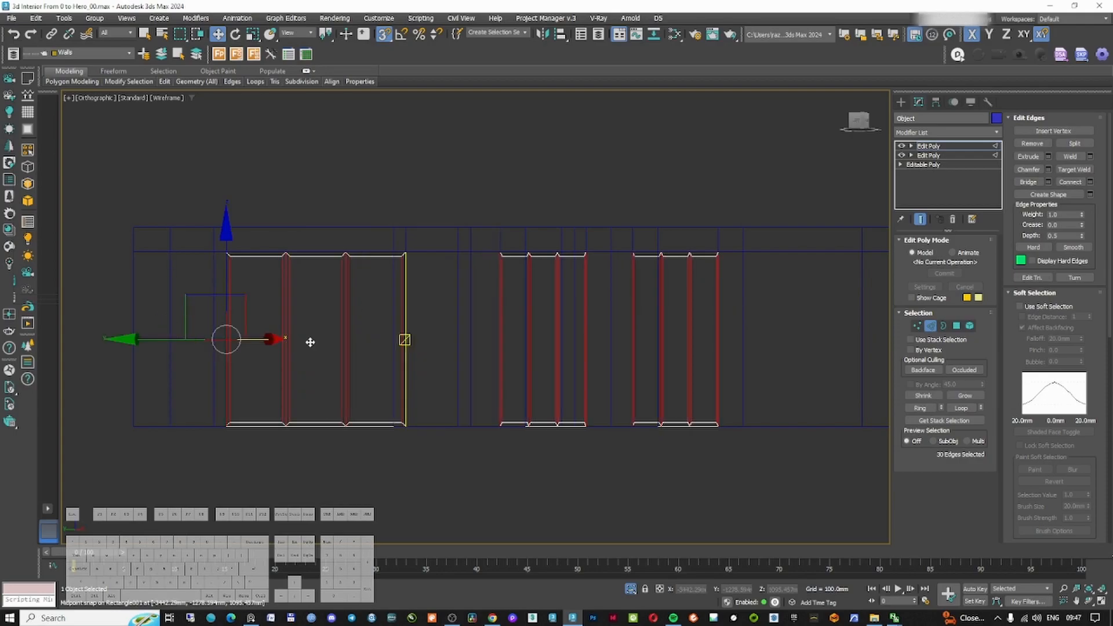
alt+middle_drag(440, 322, 487, 340)
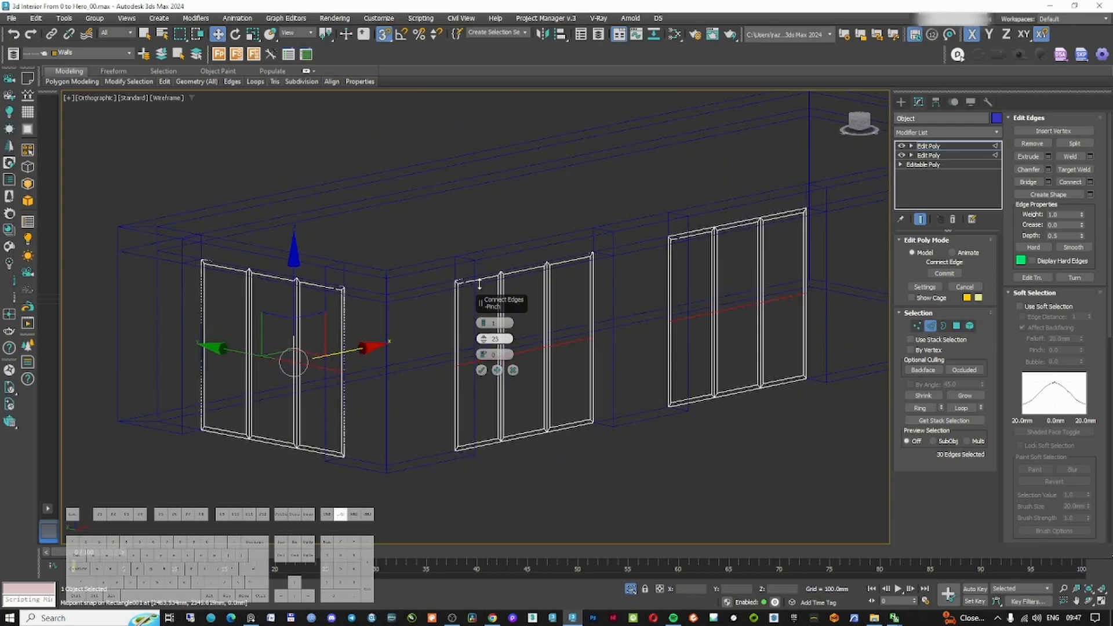
right_click(483, 339)
drag(483, 354, 481, 376)
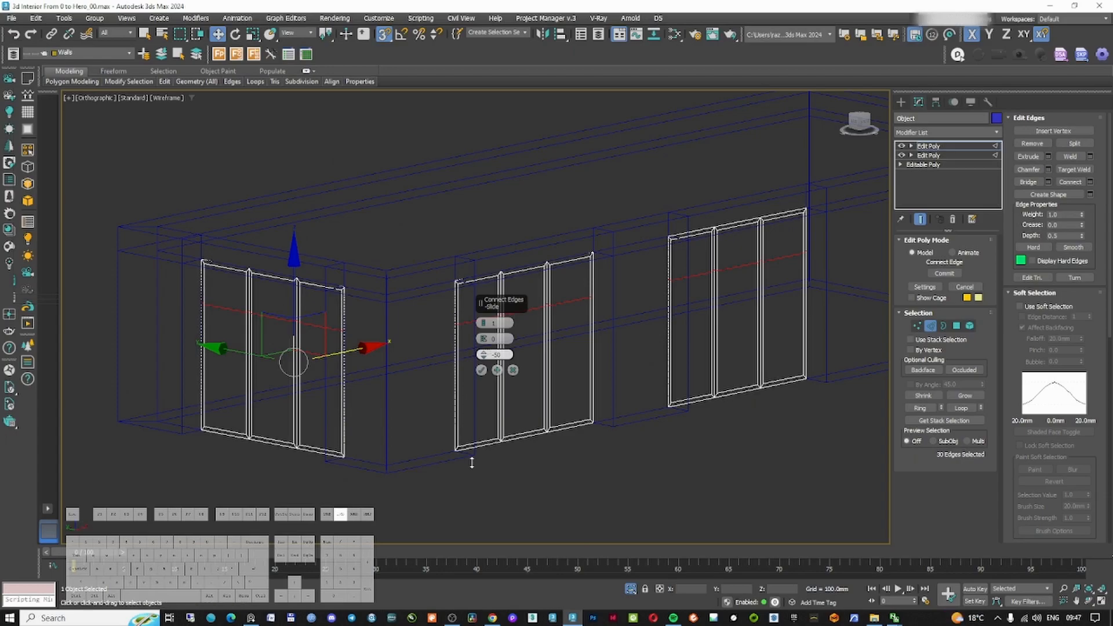
click(481, 370)
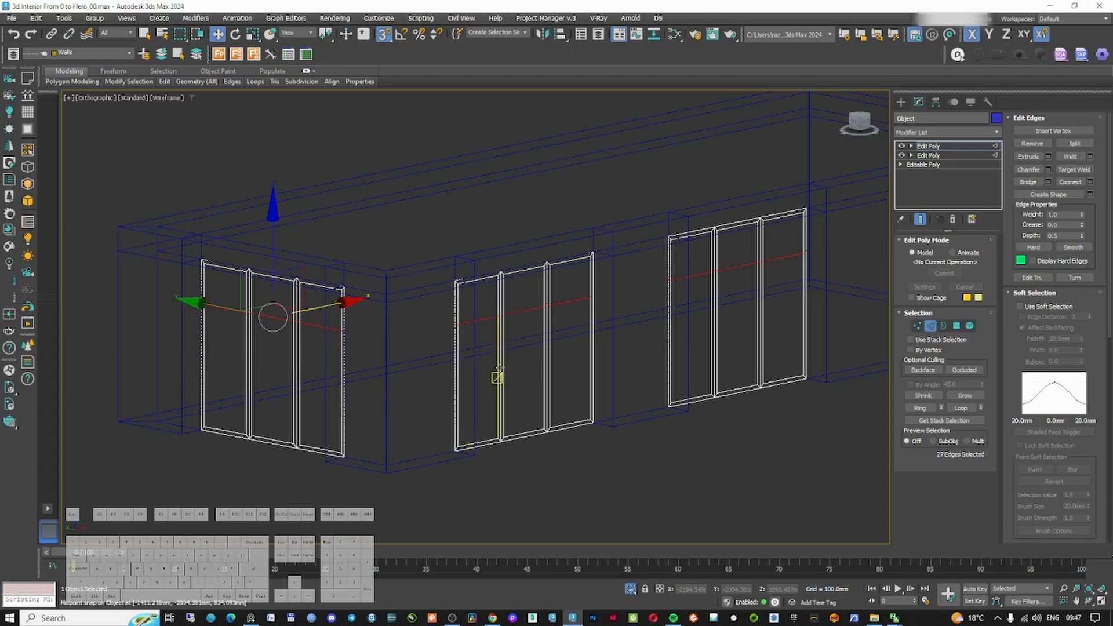
Chamfer the new transom edges with an amount of 50 mm
click(1048, 168)
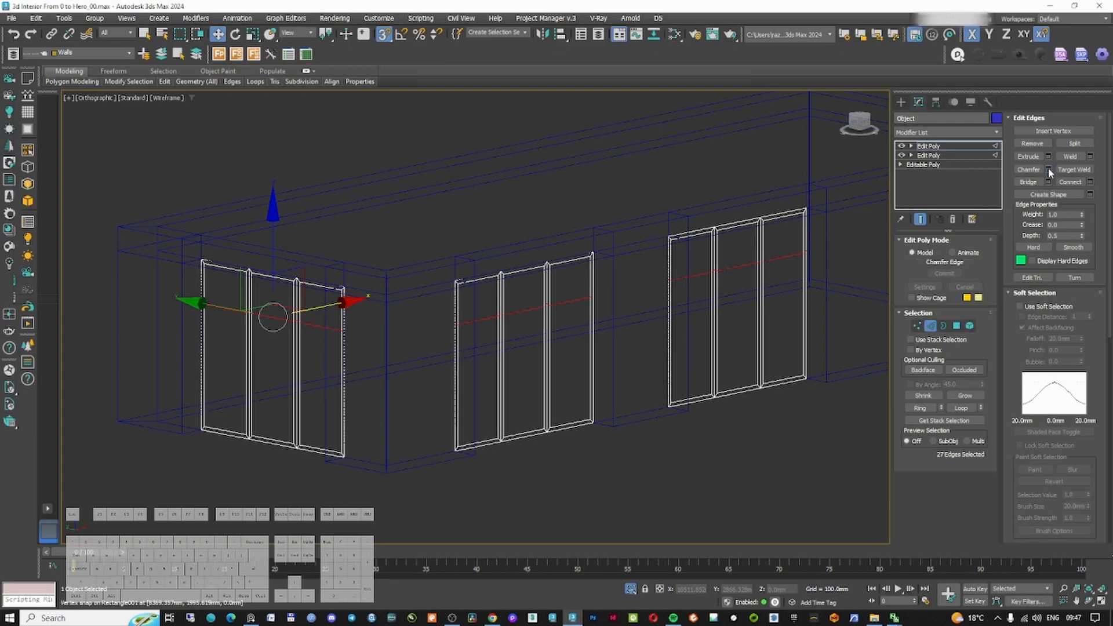
drag(484, 339, 491, 333)
double_click(502, 339)
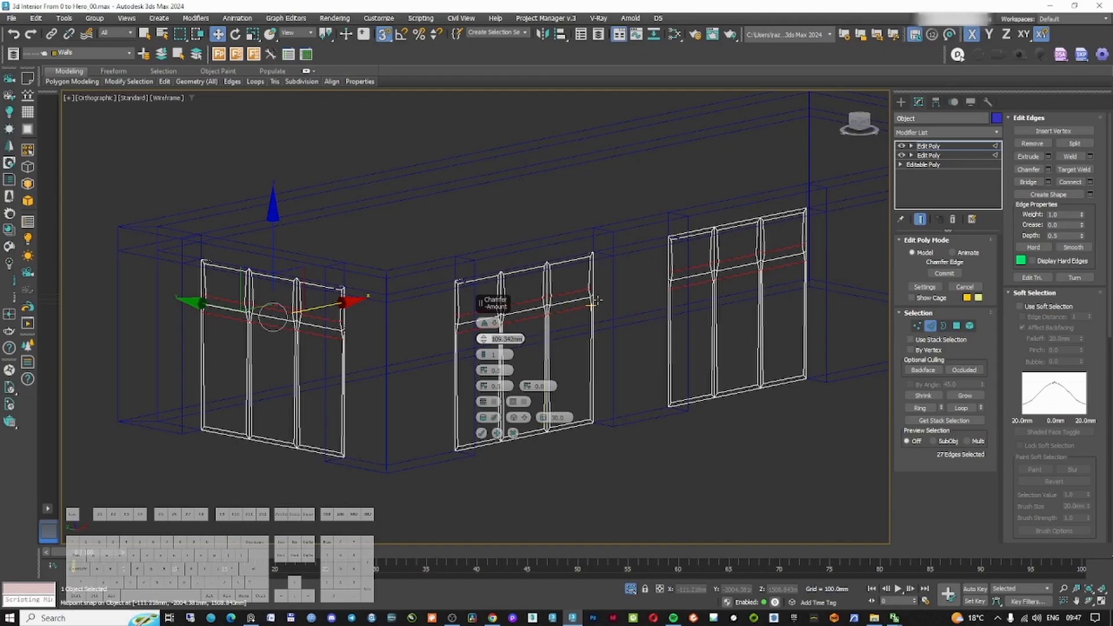
text(50)
key(Return)
alt+middle_drag(599, 285, 566, 301)
scroll(515, 346, up, 5)
key(Return)
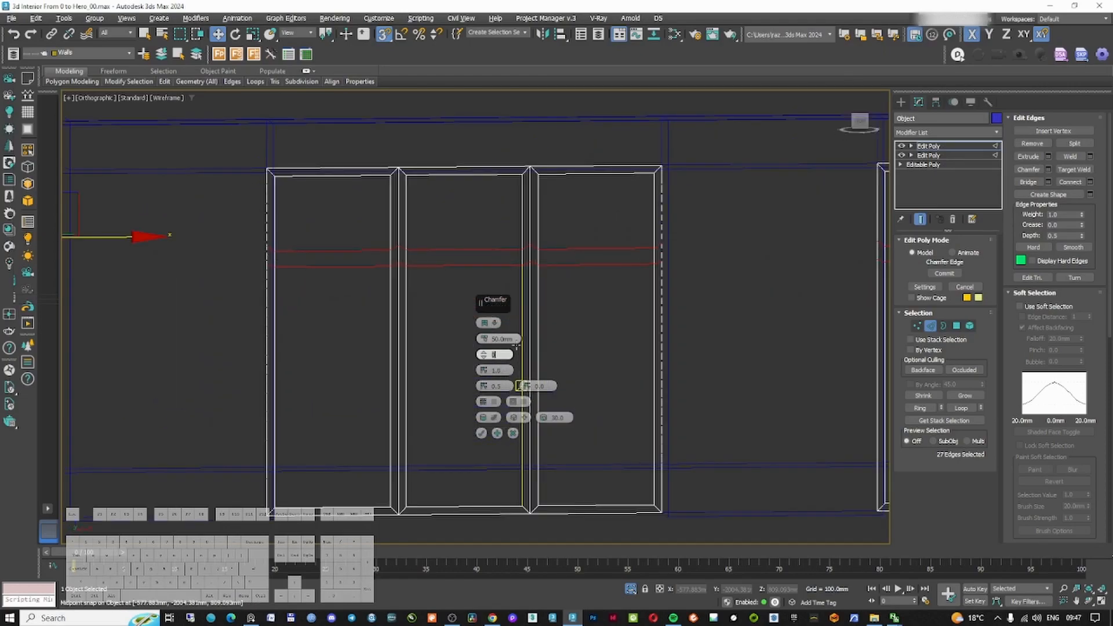
click(481, 434)
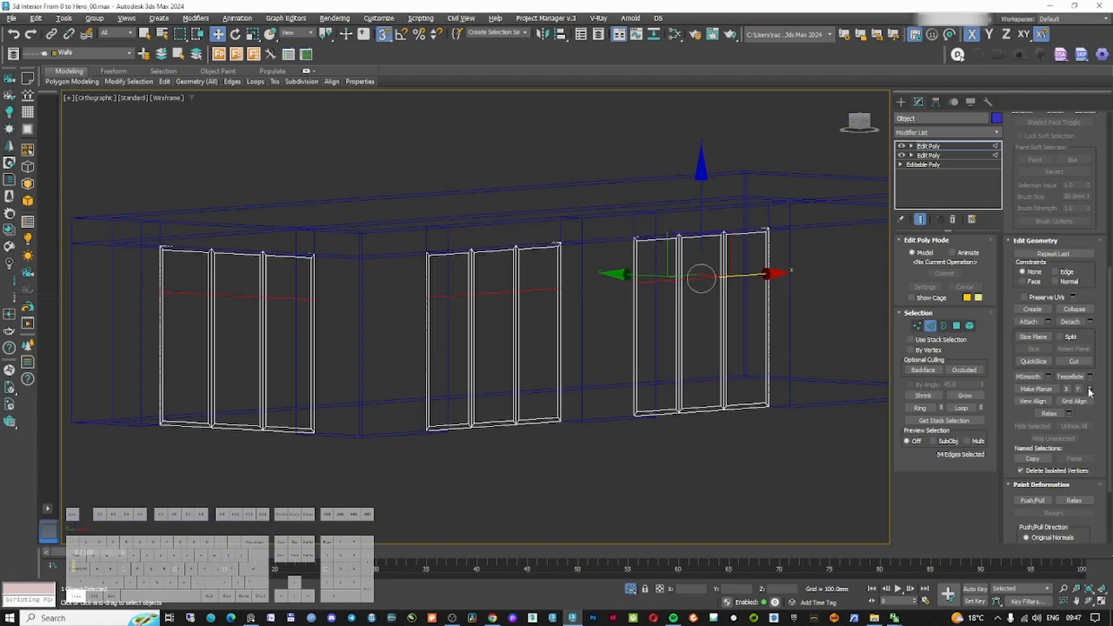
Select the chamfered transom edge loops across all three panels
key(ctrl+z)
click(696, 291)
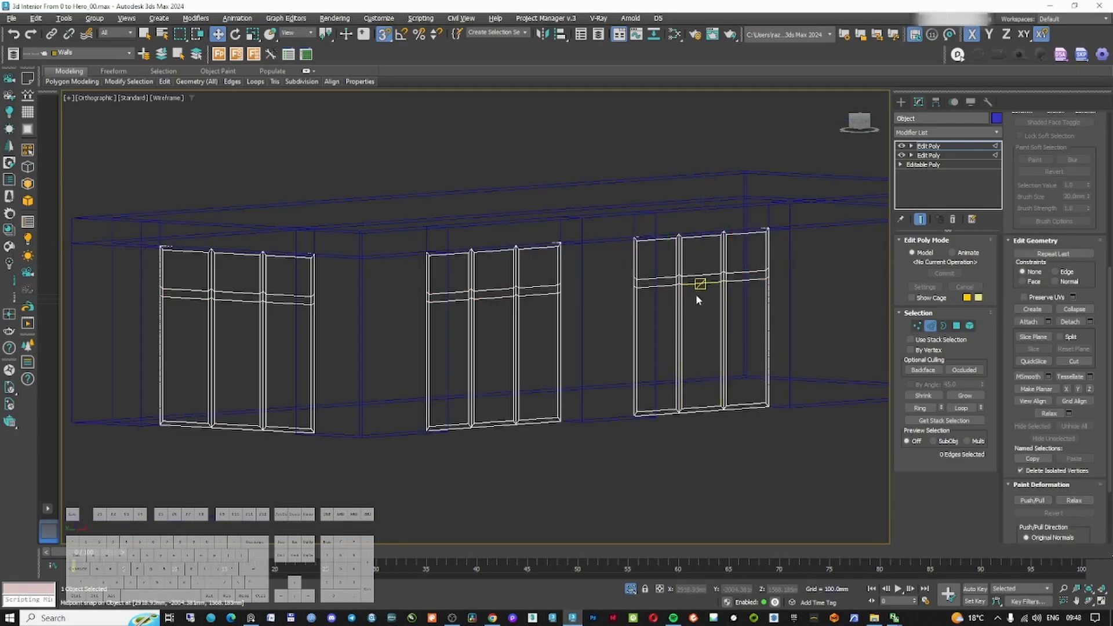
double_click(697, 283)
ctrl+double_click(538, 294)
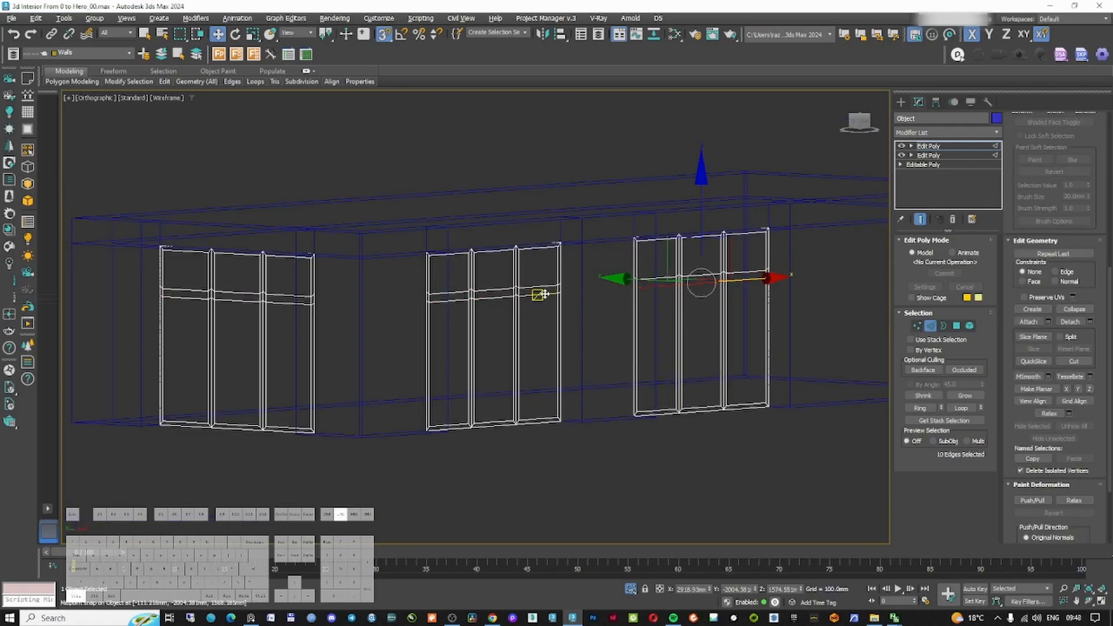
ctrl+double_click(287, 303)
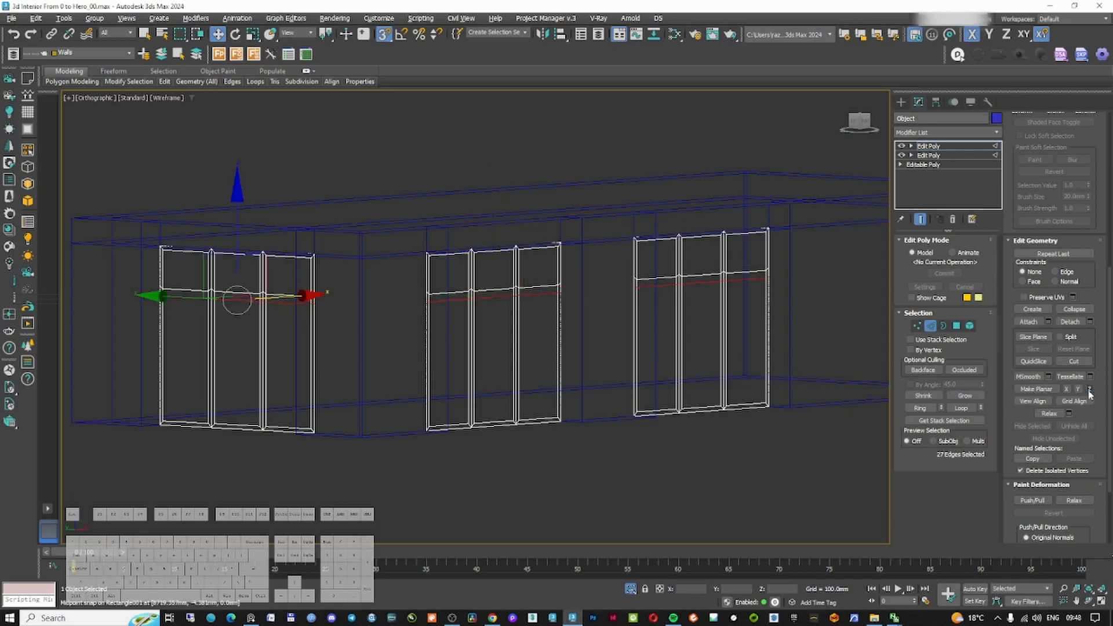
key(ctrl+z)
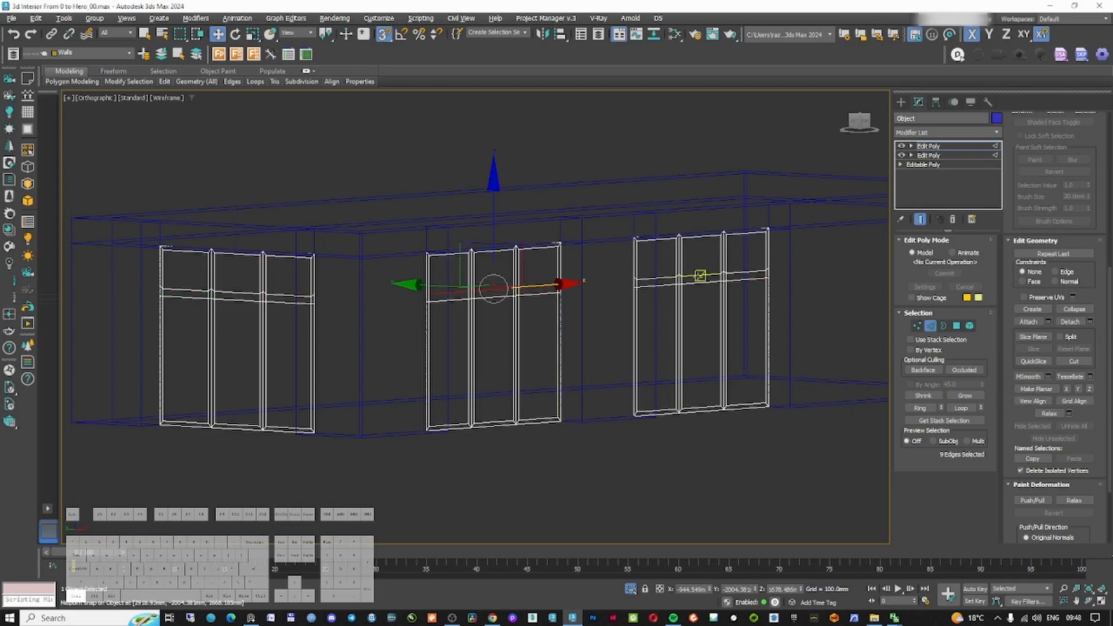
ctrl+double_click(285, 295)
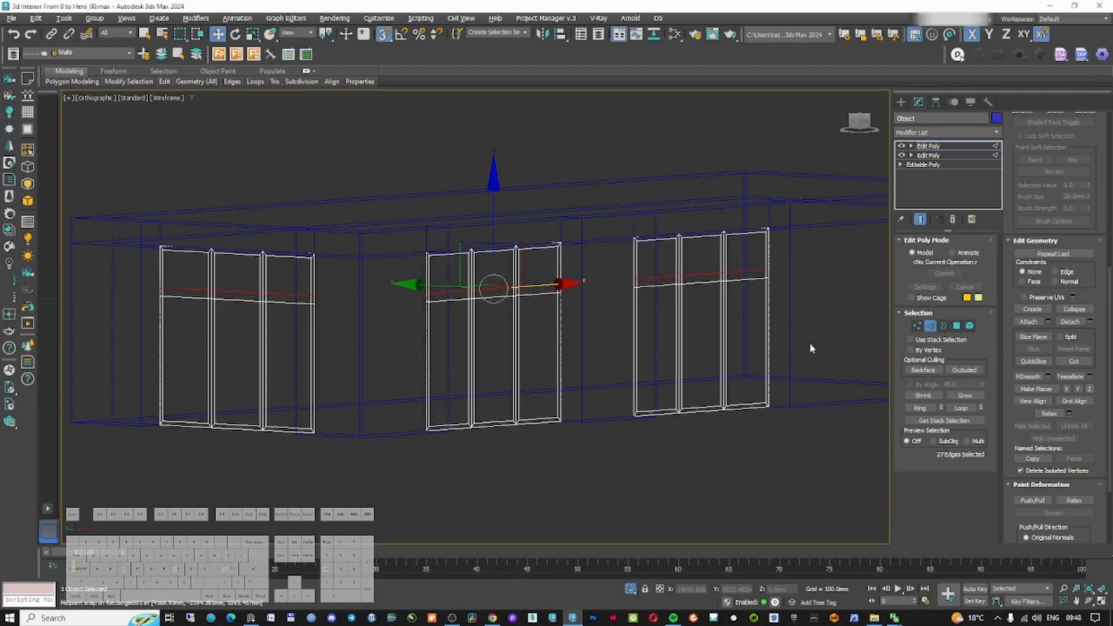
click(930, 327)
Select every pane polygon inside the three panel frames and delete them
mouse_move(682, 288)
middle_down()
mouse_move(694, 326)
mouse_move(632, 308)
mouse_move(653, 295)
mouse_move(616, 290)
mouse_move(616, 303)
middle_up()
key(F3)
scroll(683, 308, up, 3)
scroll(683, 307, down, 8)
scroll(694, 326, up, 3)
key(F3)
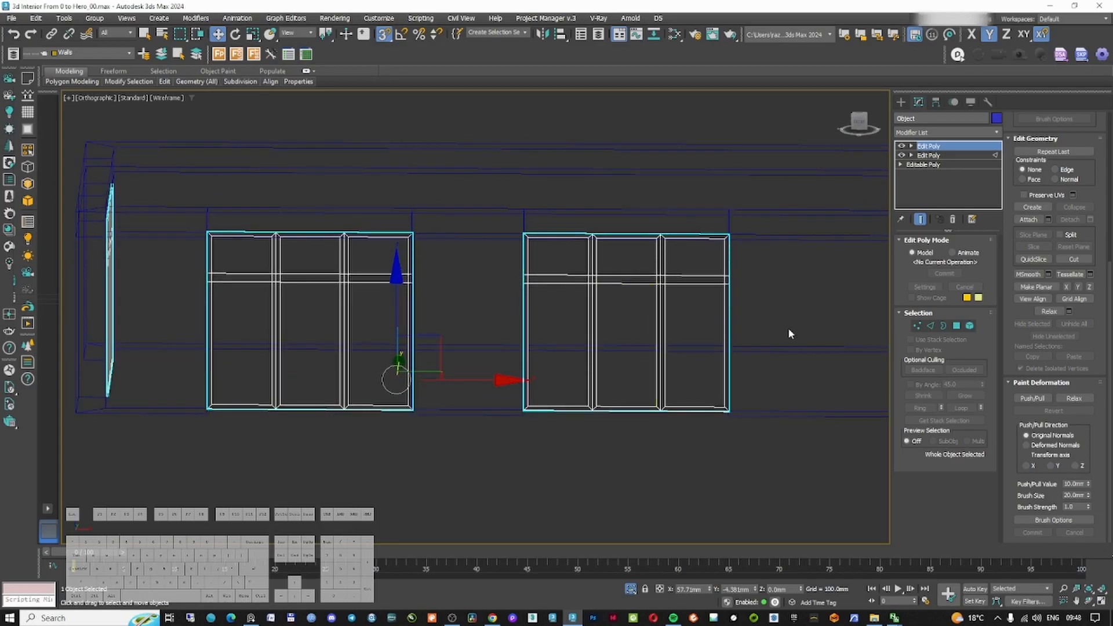
key(4)
click(693, 255)
ctrl+click(626, 255)
ctrl+click(558, 255)
ctrl+click(559, 342)
ctrl+click(620, 311)
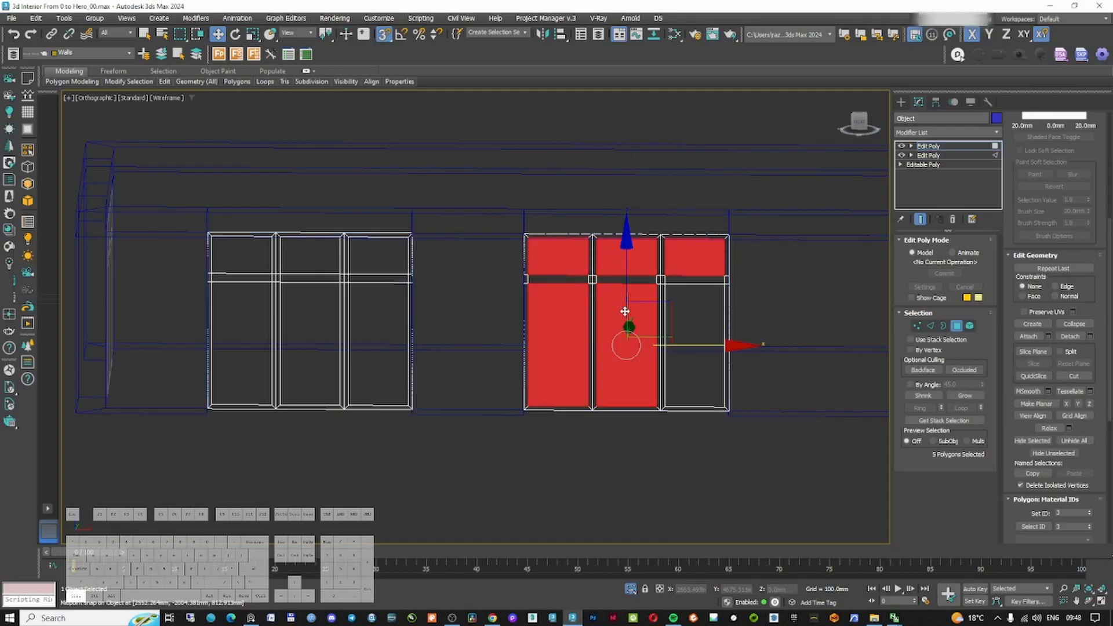
ctrl+click(684, 306)
ctrl+click(378, 255)
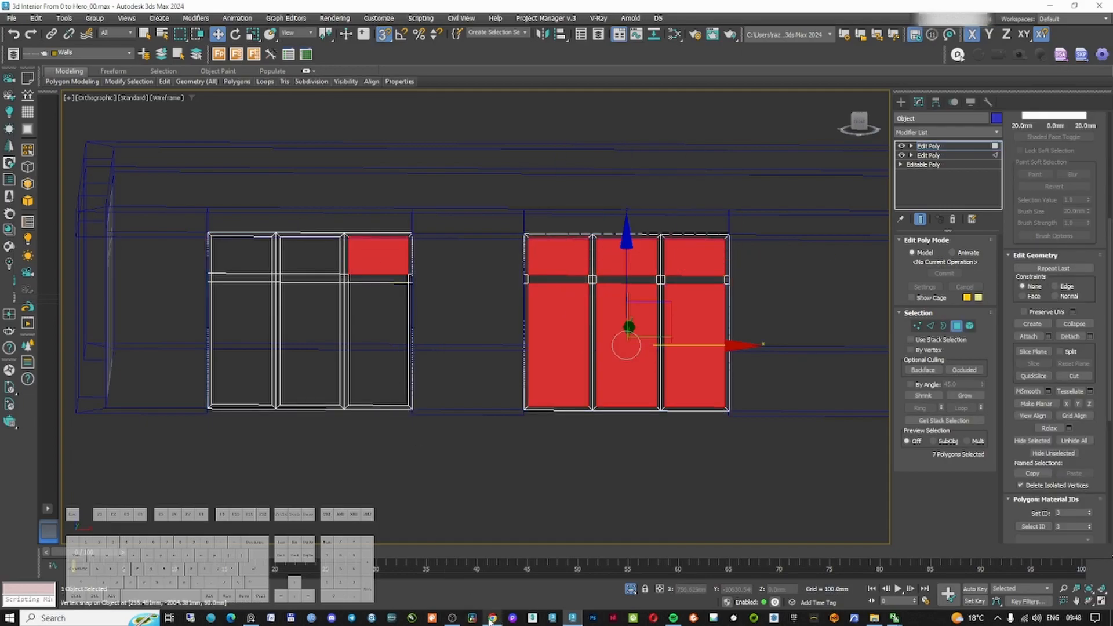
click(453, 618)
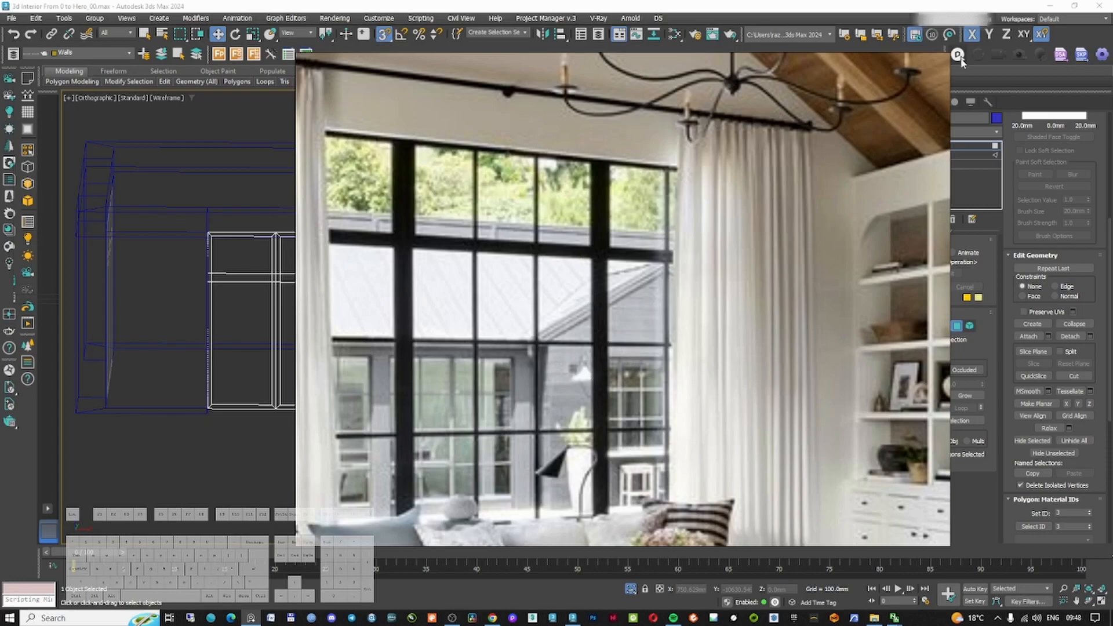
click(866, 10)
ctrl+click(378, 343)
ctrl+click(313, 336)
ctrl+click(308, 255)
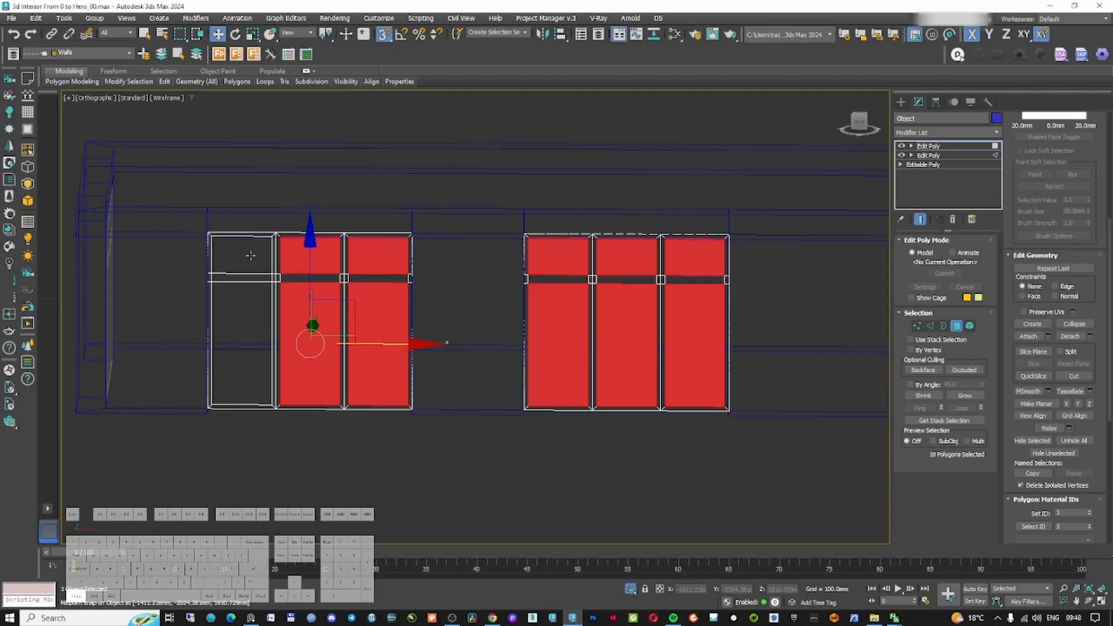
ctrl+click(249, 256)
ctrl+click(232, 320)
alt+middle_drag(232, 320, 325, 342)
ctrl+click(236, 371)
ctrl+click(236, 252)
middle_drag(121, 256, 380, 246)
ctrl+click(380, 246)
ctrl+click(377, 348)
ctrl+click(281, 342)
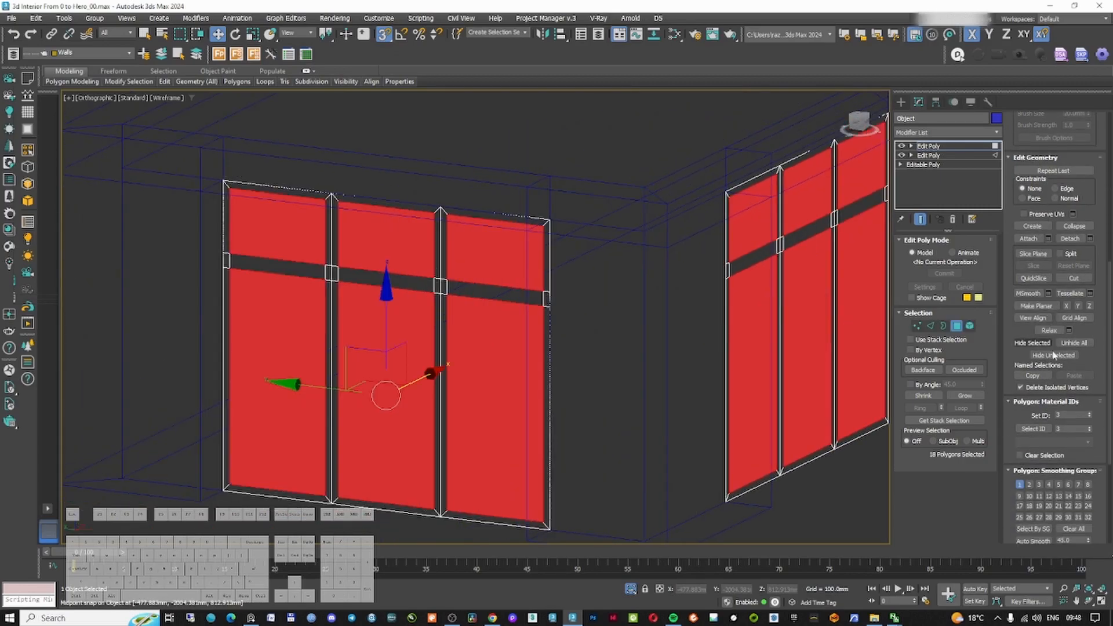
key(Delete)
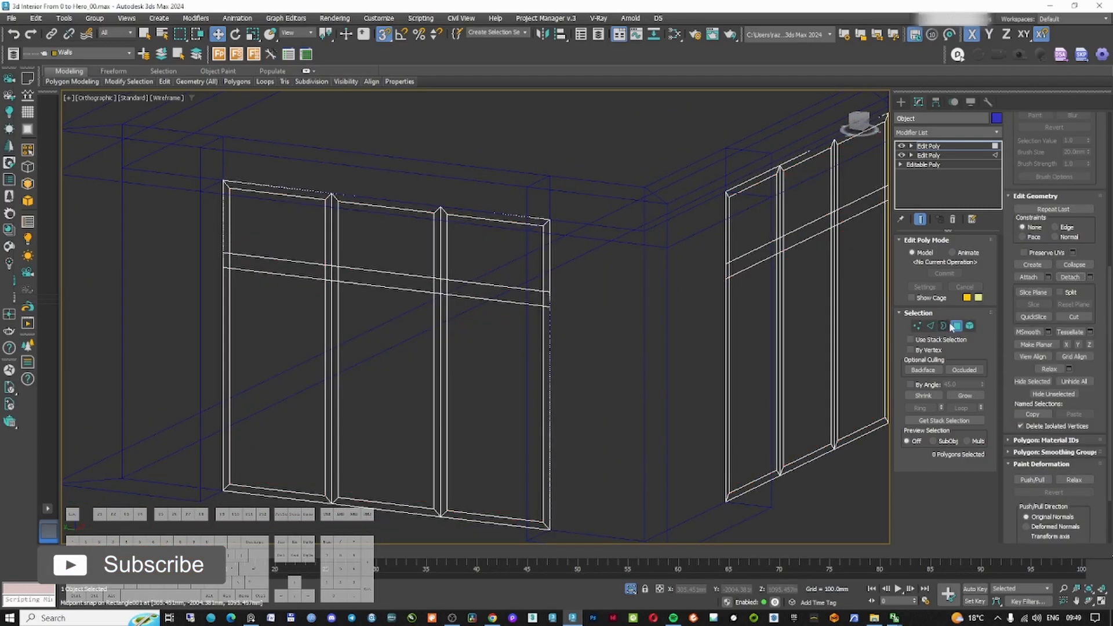
Select the window frames and apply a Shell modifier with an outer amount of 50 mm
click(955, 327)
click(901, 103)
click(567, 170)
key(F3)
key(F3)
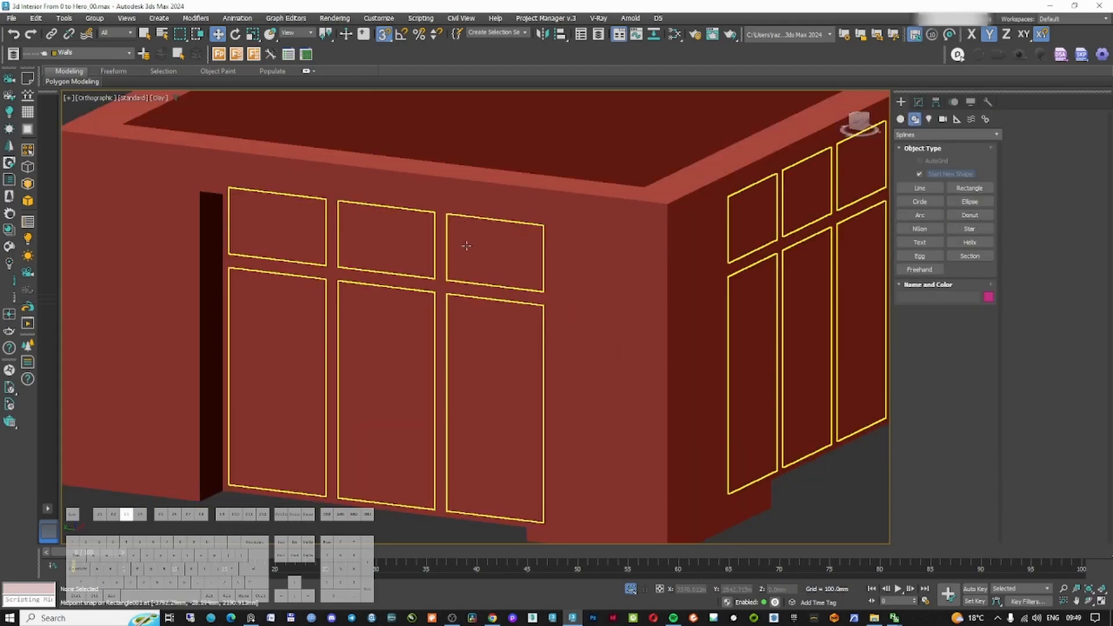
click(439, 277)
click(918, 102)
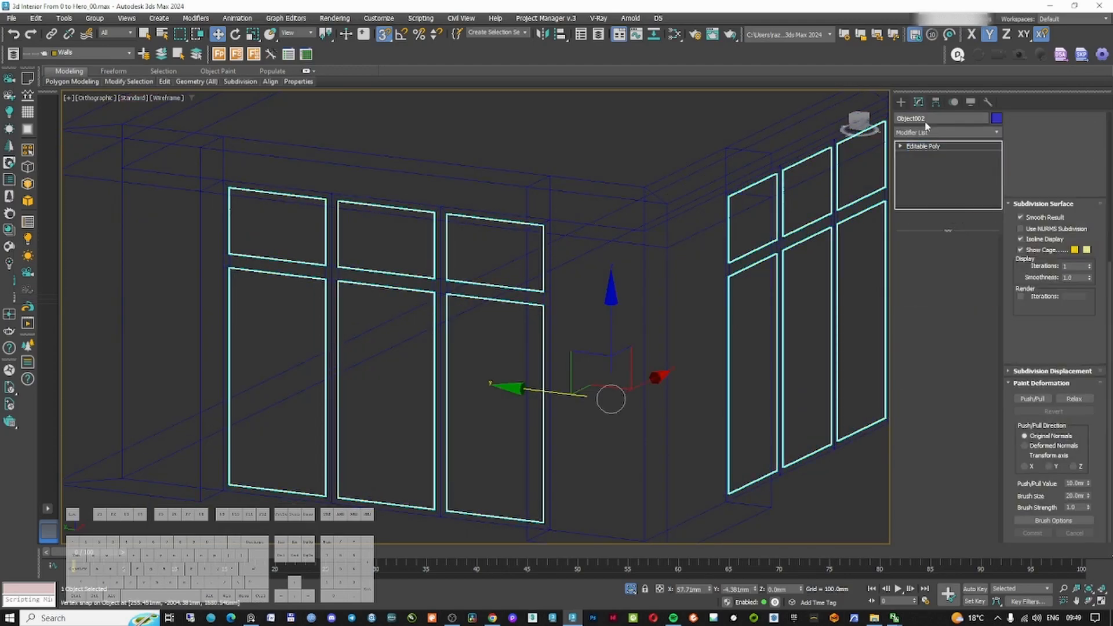
click(935, 132)
text(shell)
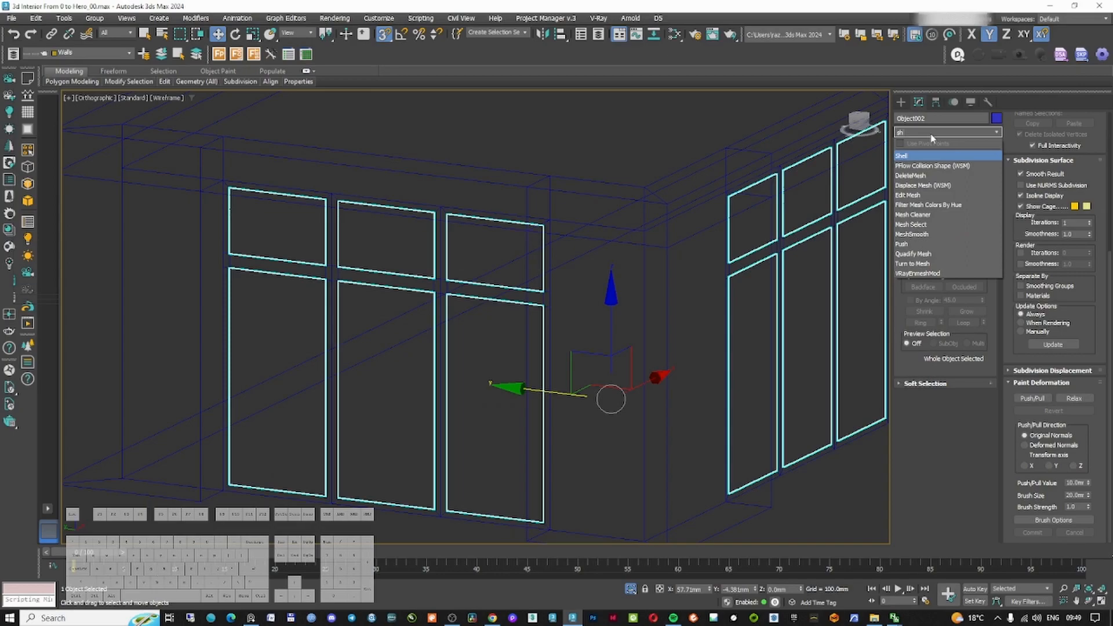
key(Return)
double_click(963, 267)
text(50)
key(Return)
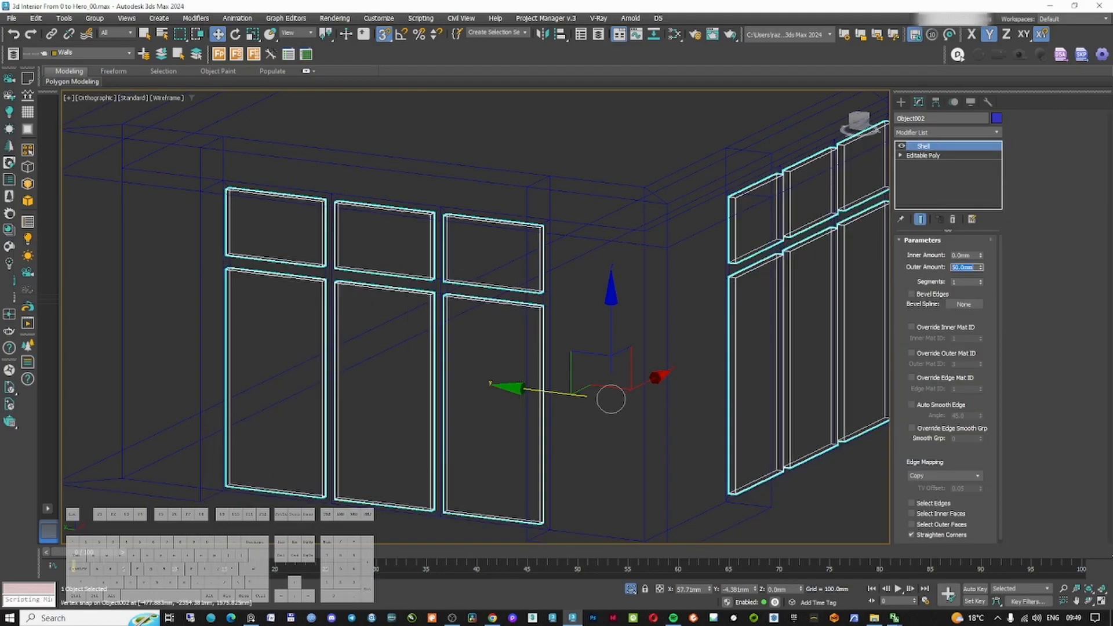
Add Smooth and Chamfer modifiers on top of the frames' Shell modifier
alt+middle_drag(489, 282, 479, 298)
key(F3)
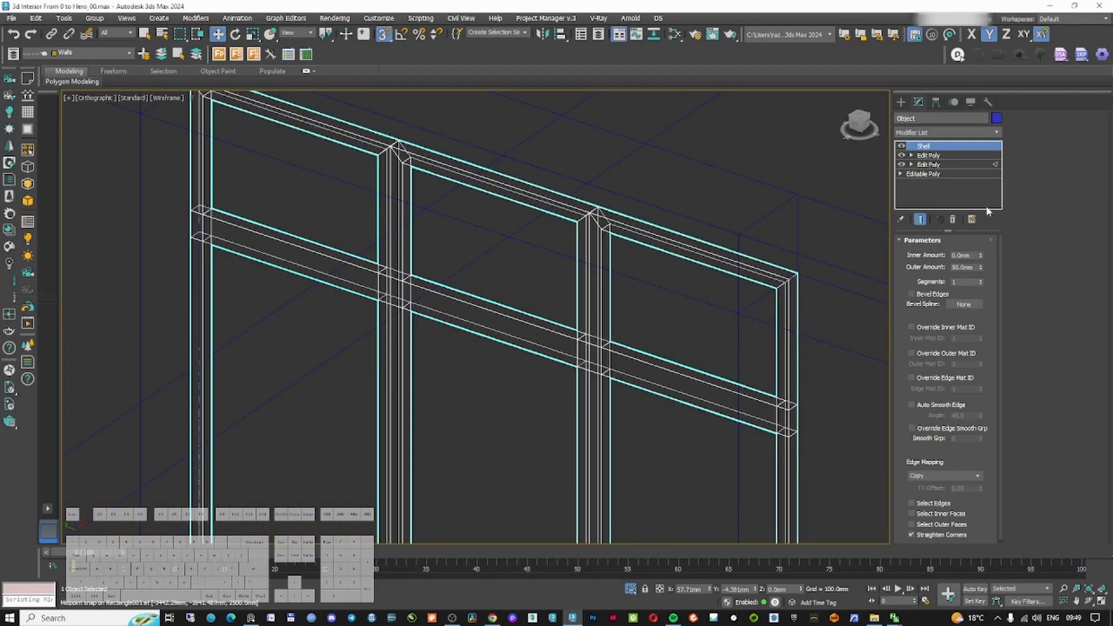
mouse_move(527, 273)
alt+middle_down()
mouse_move(522, 281)
mouse_move(471, 214)
alt+middle_up()
key(F3)
scroll(502, 296, down, 4)
scroll(471, 214, up, 7)
key(F3)
scroll(478, 242, down, 6)
key(F3)
click(945, 132)
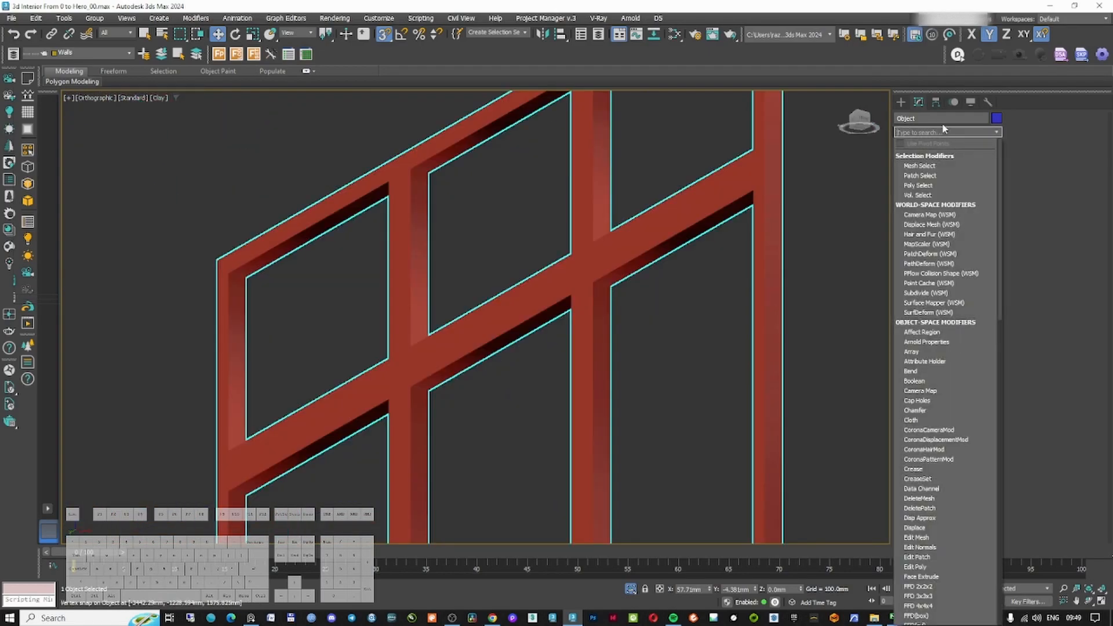
text(smo)
key(Return)
click(931, 134)
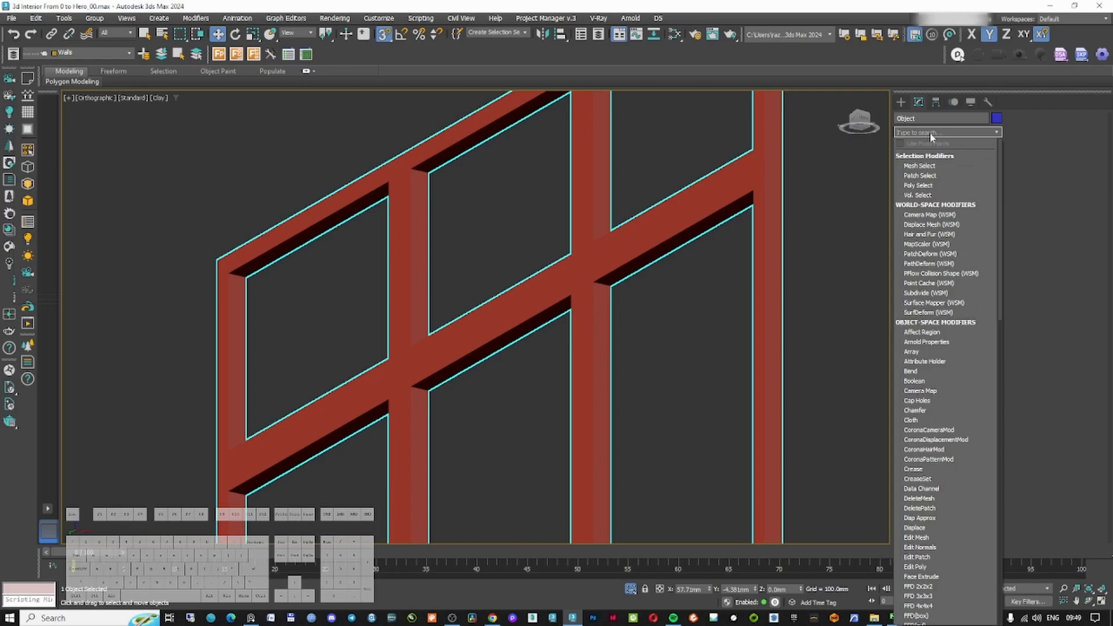
text(cha)
key(Return)
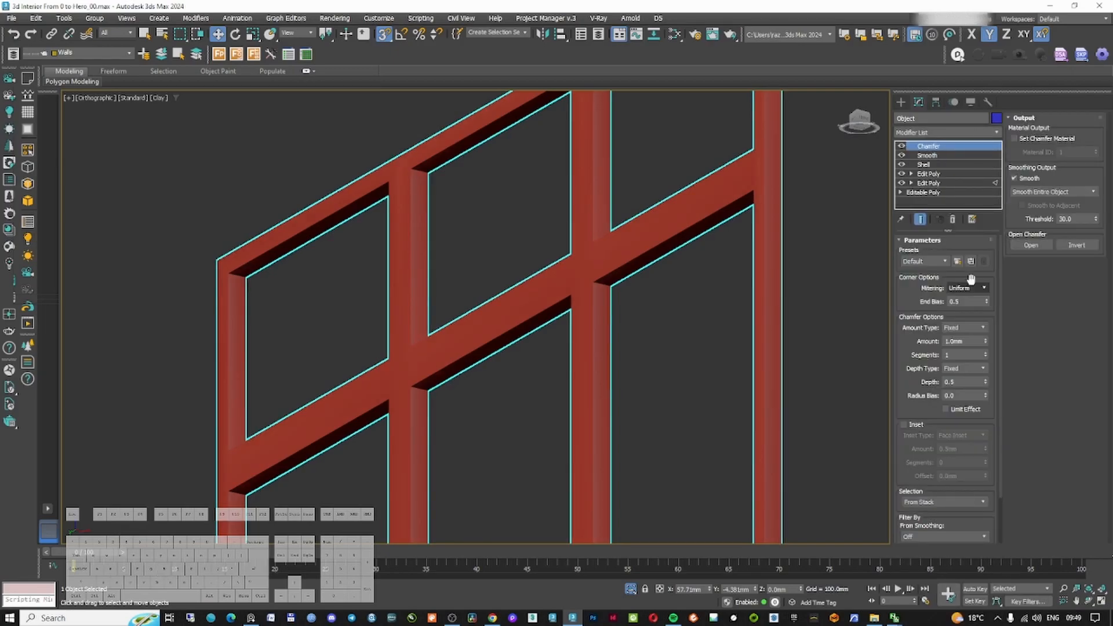
Set the Chamfer modifier's segments to 2
key(F3)
scroll(440, 347, down, 6)
scroll(477, 412, up, 15)
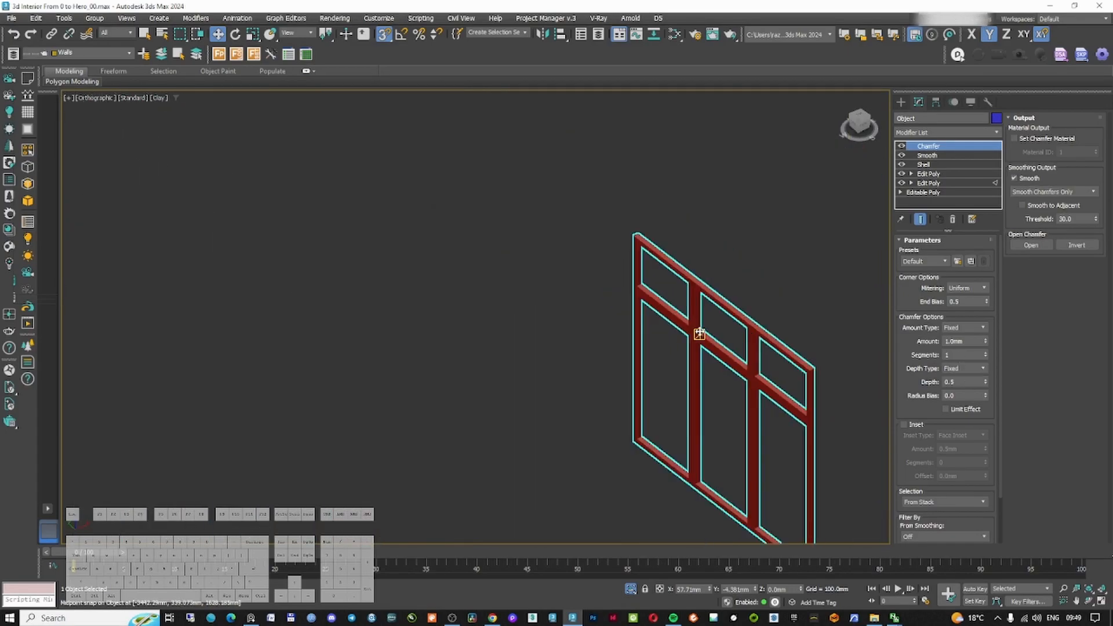
scroll(718, 321, up, 15)
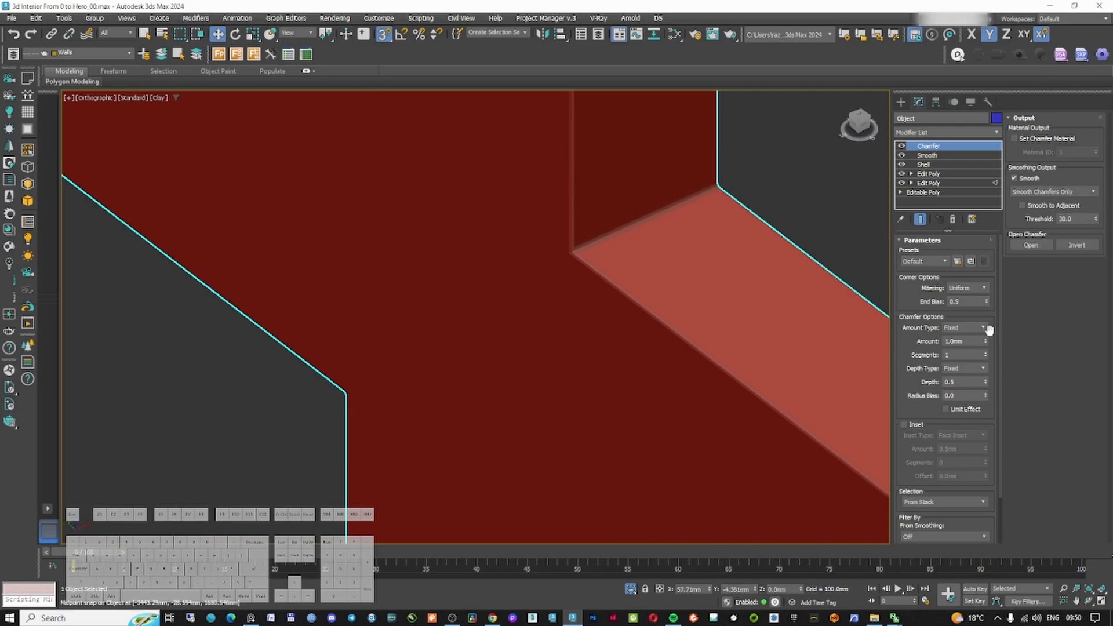
click(986, 353)
scroll(534, 313, up, 5)
key(F3)
scroll(558, 357, down, 4)
scroll(558, 357, down, 5)
scroll(603, 365, up, 5)
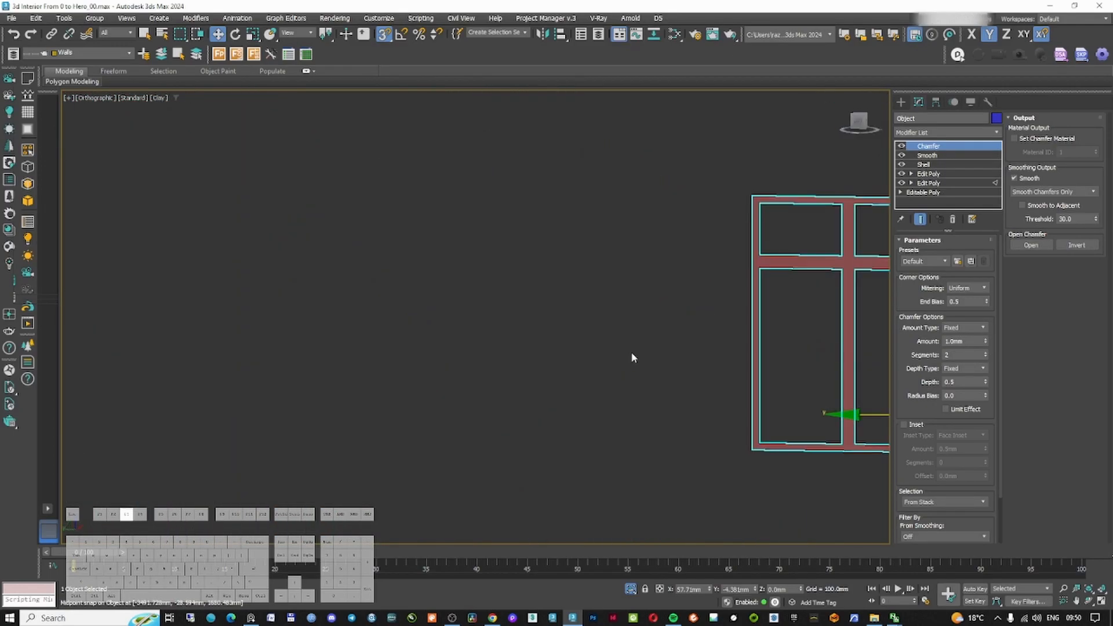
key(z)
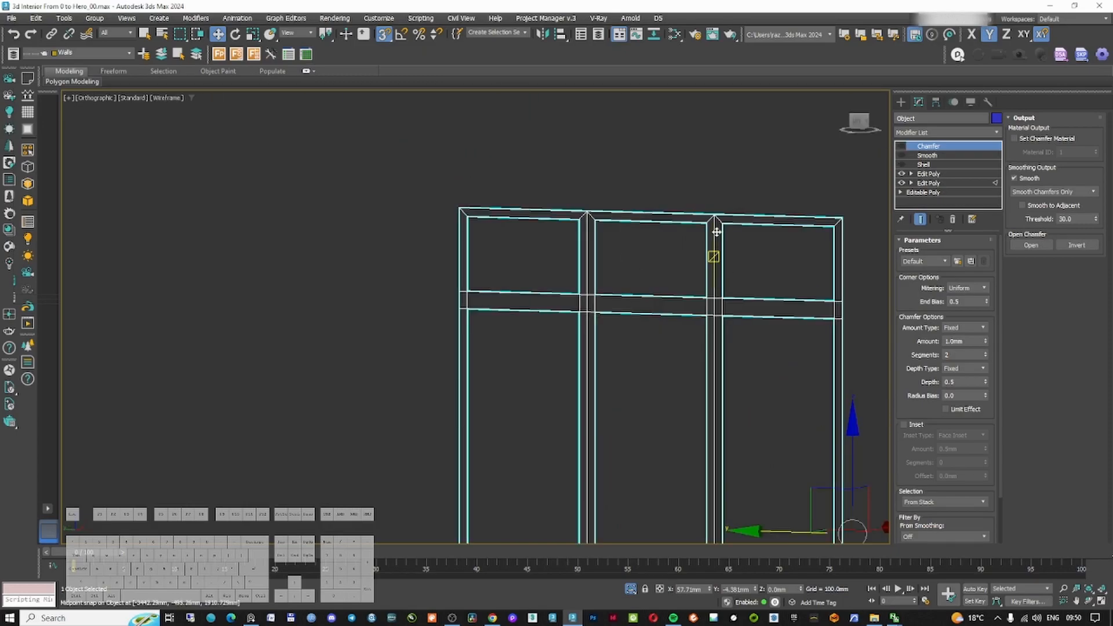
Insert another Edit Poly modifier below the Shell in the frames' modifier stack
middle_drag(726, 349, 663, 276)
scroll(668, 254, down, 3)
click(928, 174)
click(923, 134)
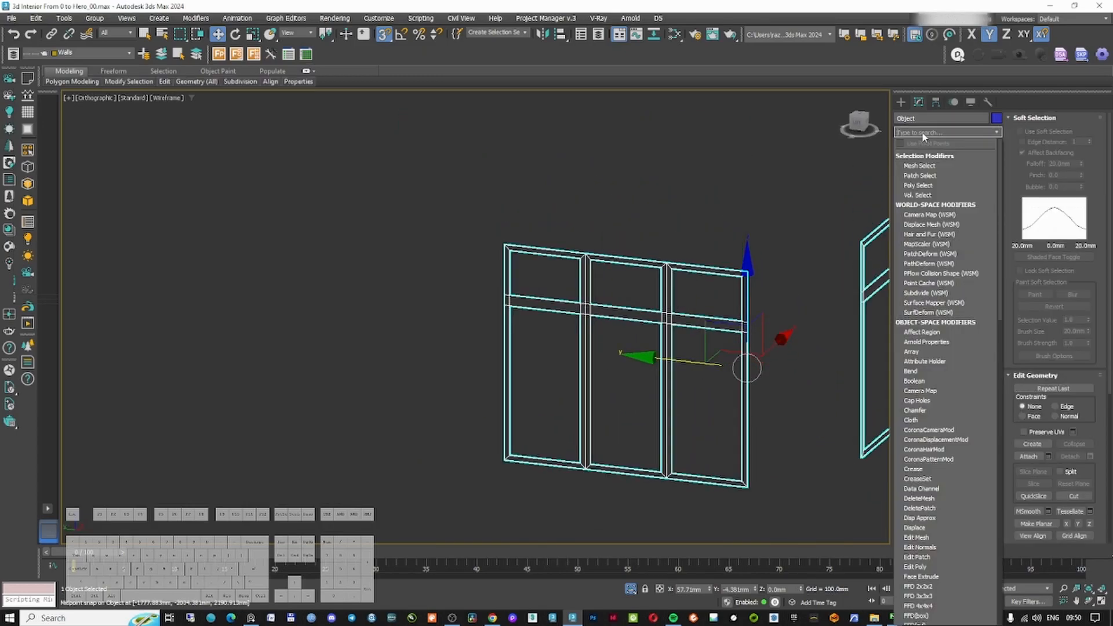
text(ed)
click(919, 184)
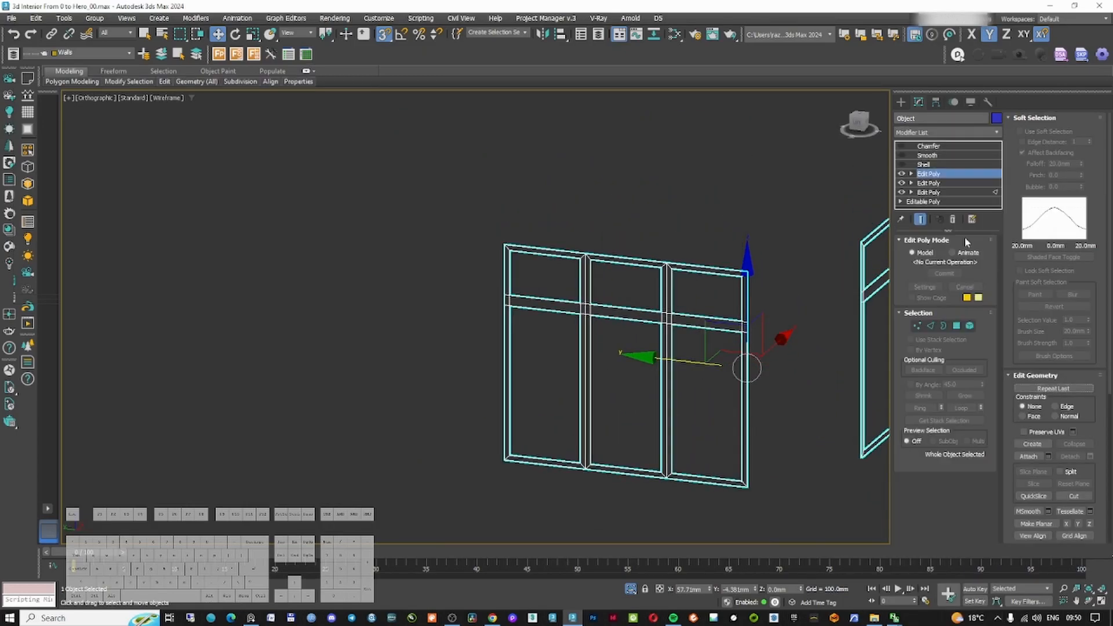
Select the vertices along the frame mullions and transoms in the new Edit Poly modifier below the Shell
click(916, 326)
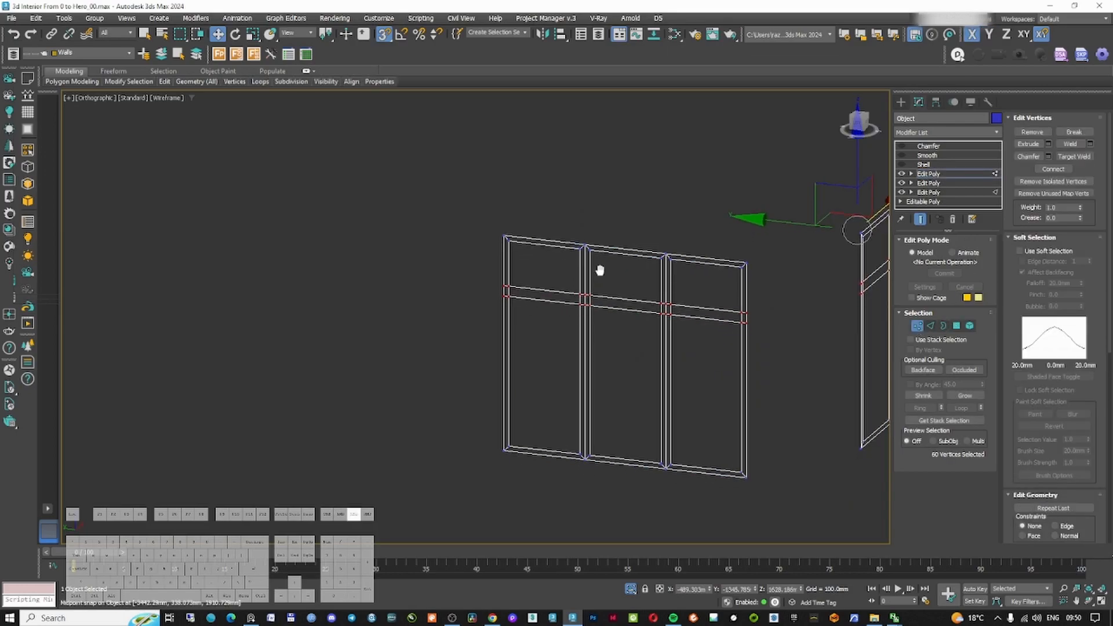
scroll(599, 268, up, 5)
middle_drag(579, 273, 591, 184)
scroll(586, 212, down, 2)
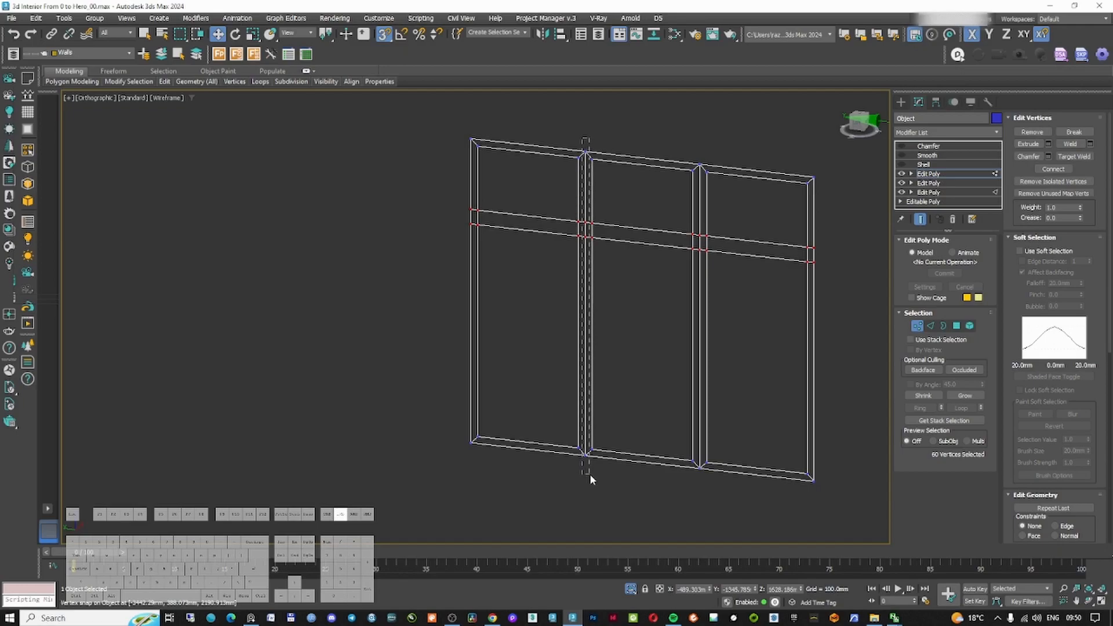
drag(589, 474, 589, 474)
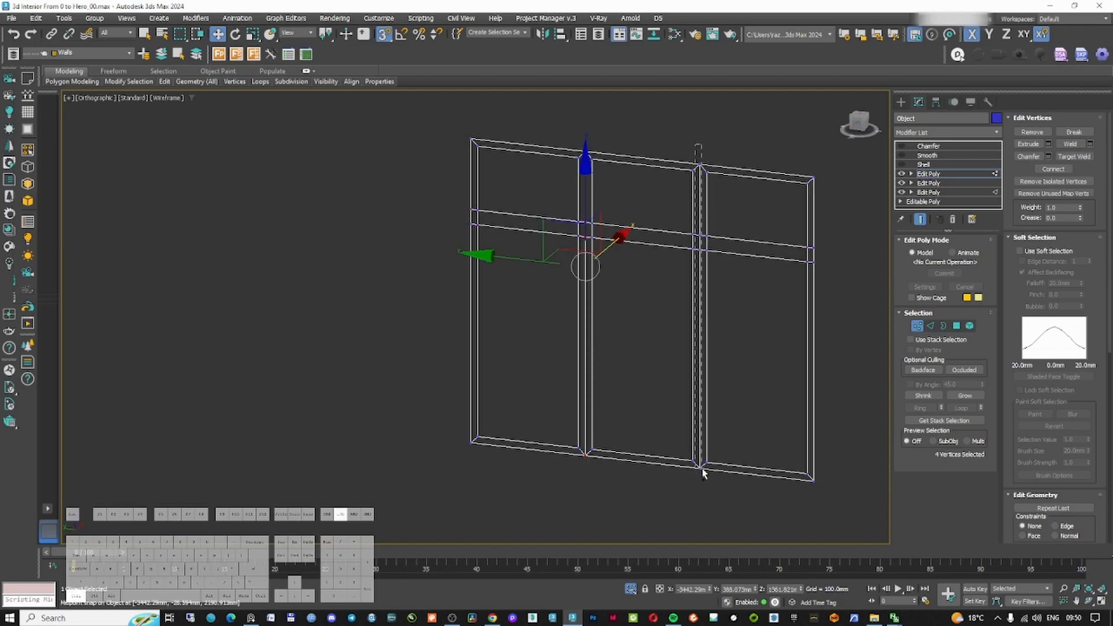
ctrl+drag(705, 487, 704, 487)
scroll(715, 221, down, 5)
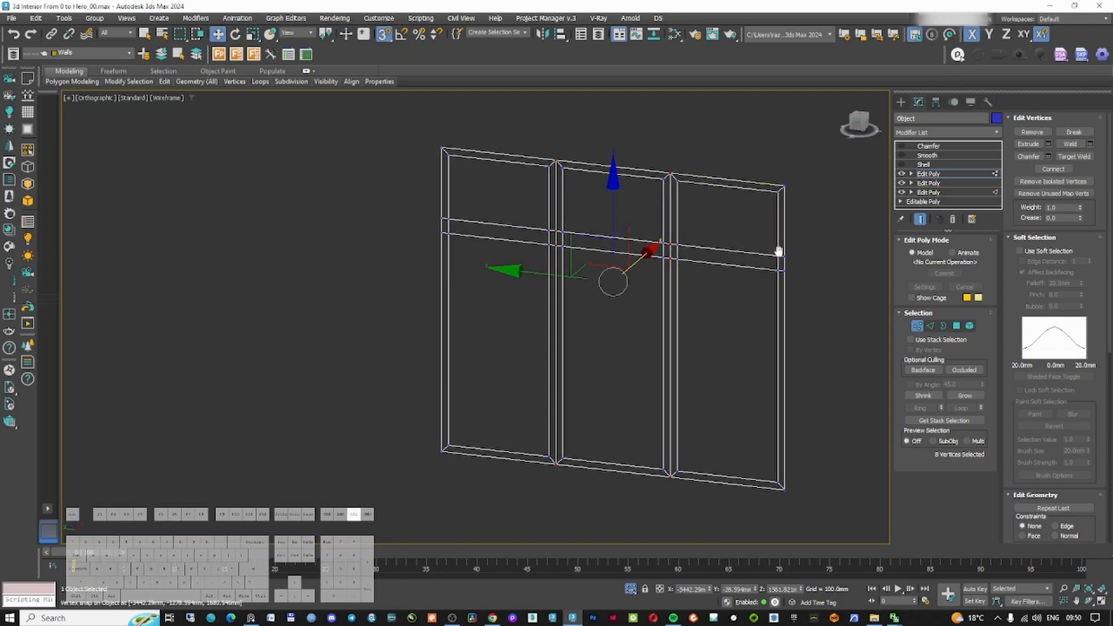
scroll(666, 281, up, 10)
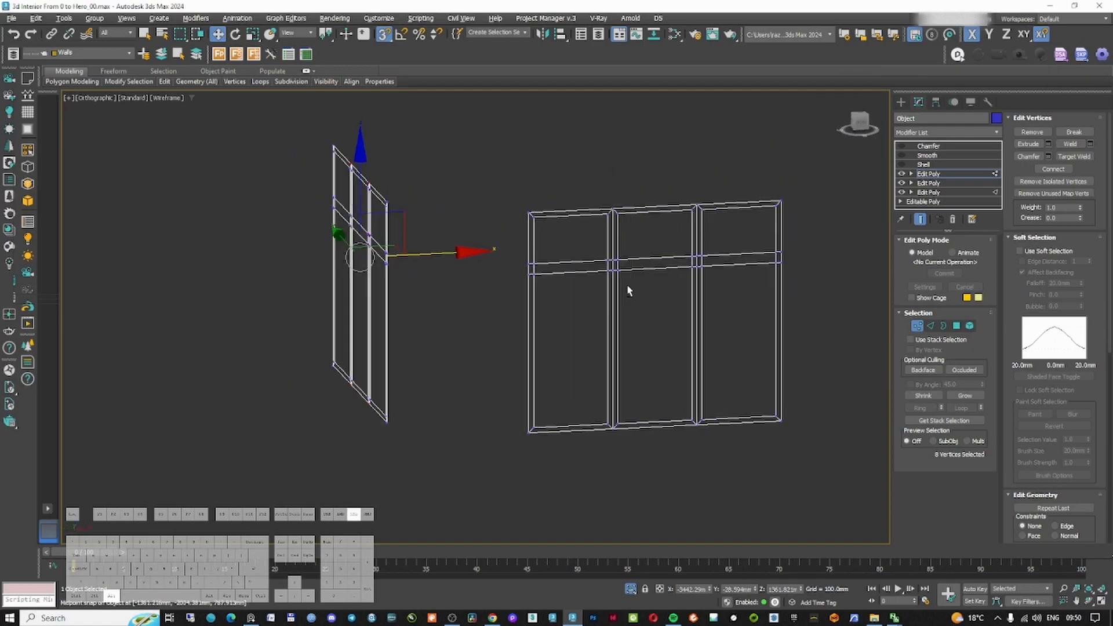
scroll(601, 194, down, 3)
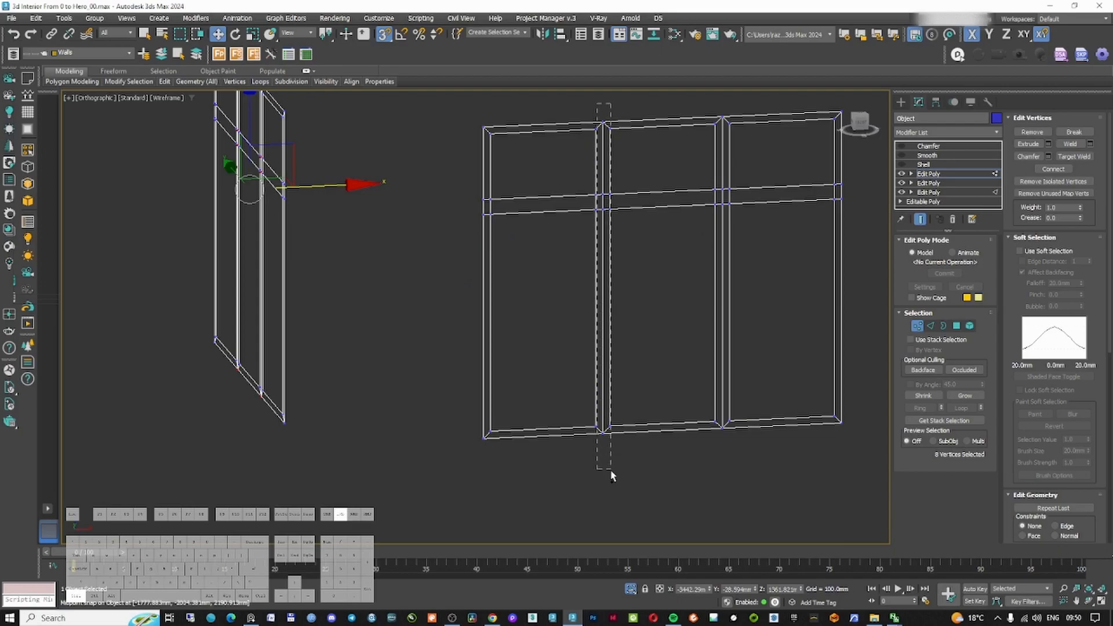
ctrl+drag(609, 474, 609, 476)
middle_drag(724, 242, 682, 291)
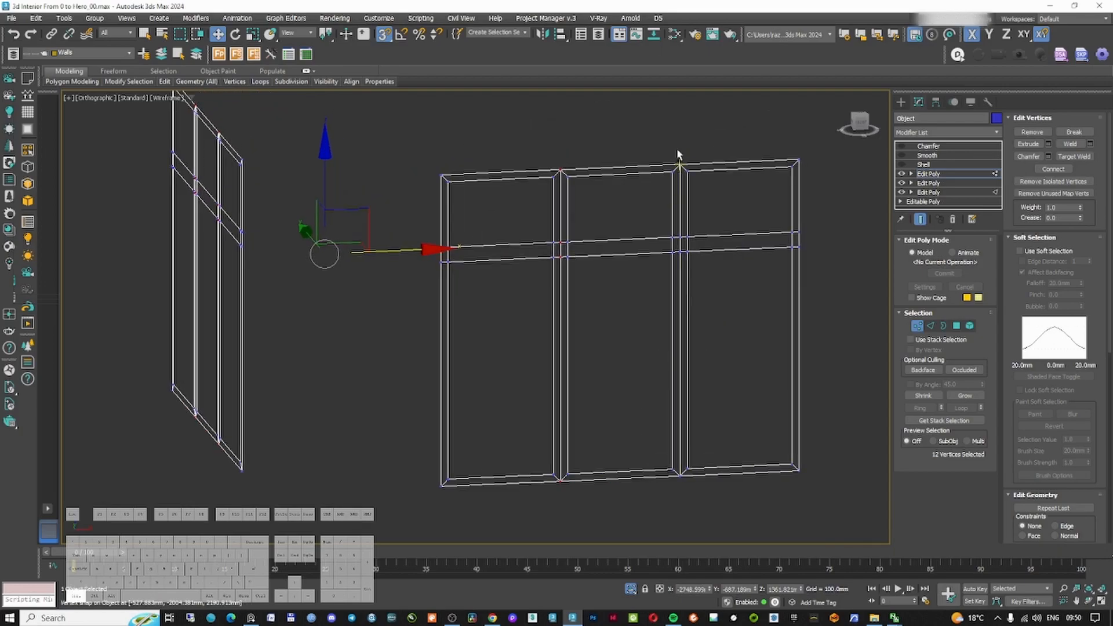
ctrl+drag(685, 515, 686, 516)
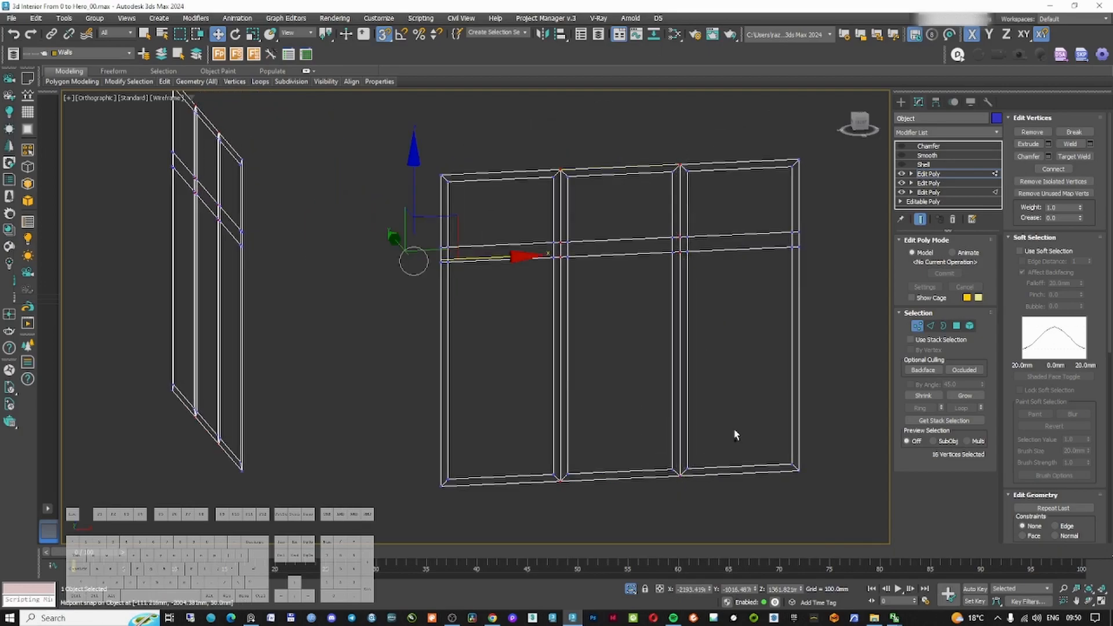
scroll(736, 432, down, 3)
scroll(696, 371, up, 4)
middle_drag(656, 348, 565, 316)
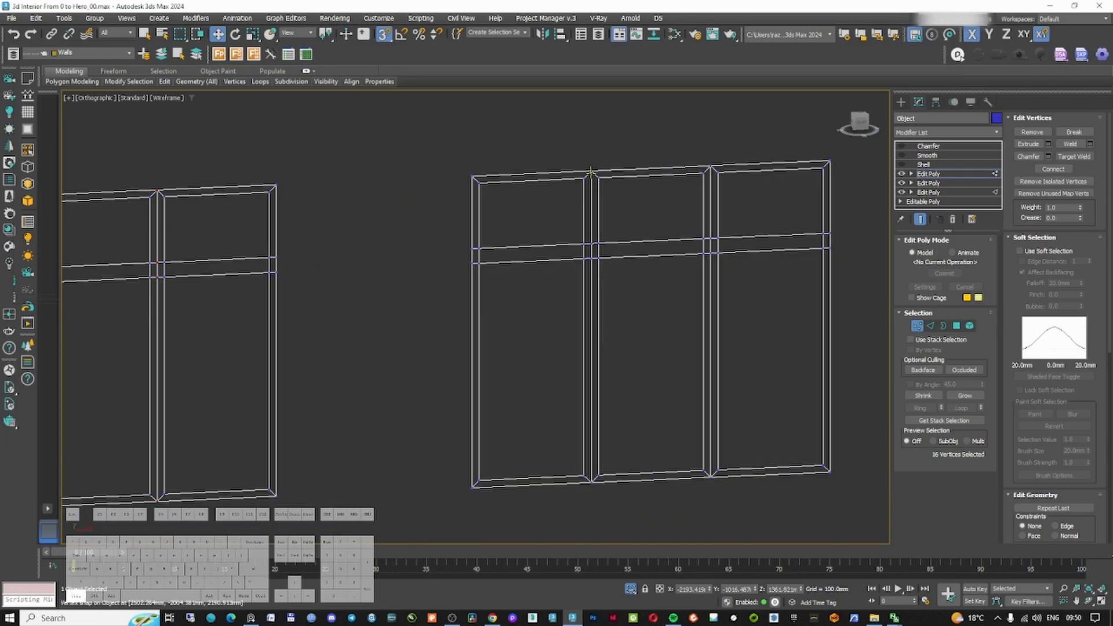
ctrl+drag(595, 508, 595, 510)
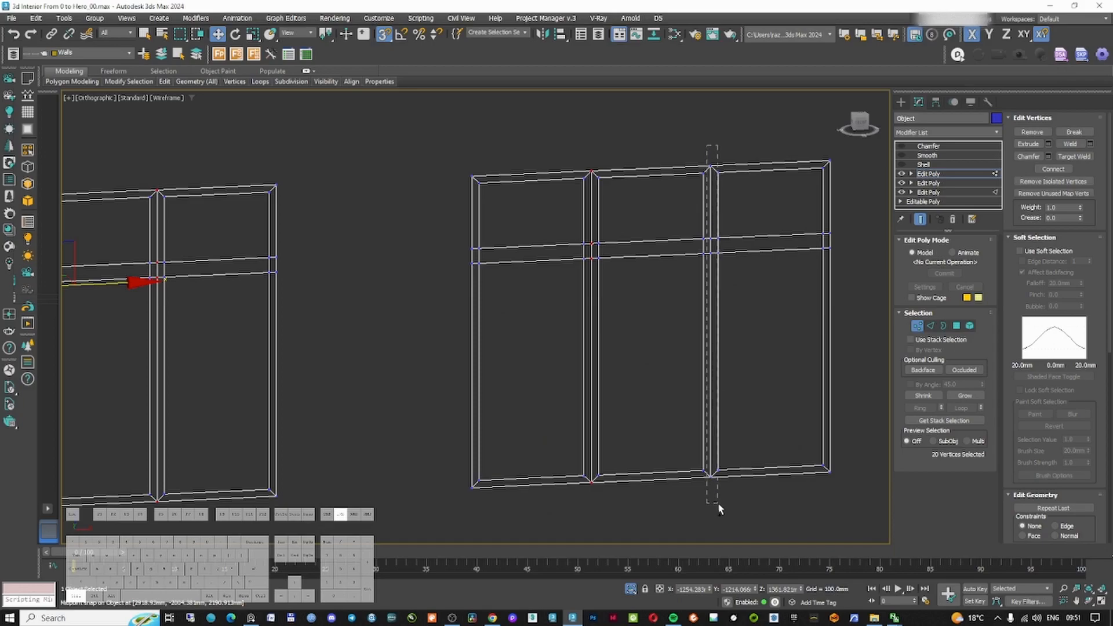
ctrl+drag(717, 509, 717, 509)
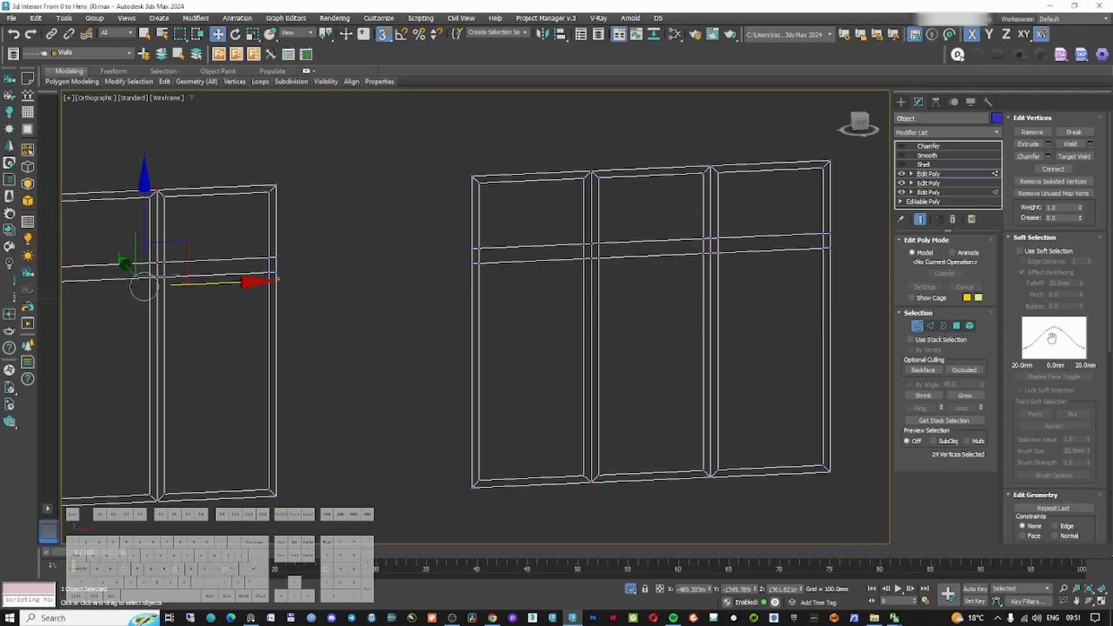
scroll(725, 161, up, 5)
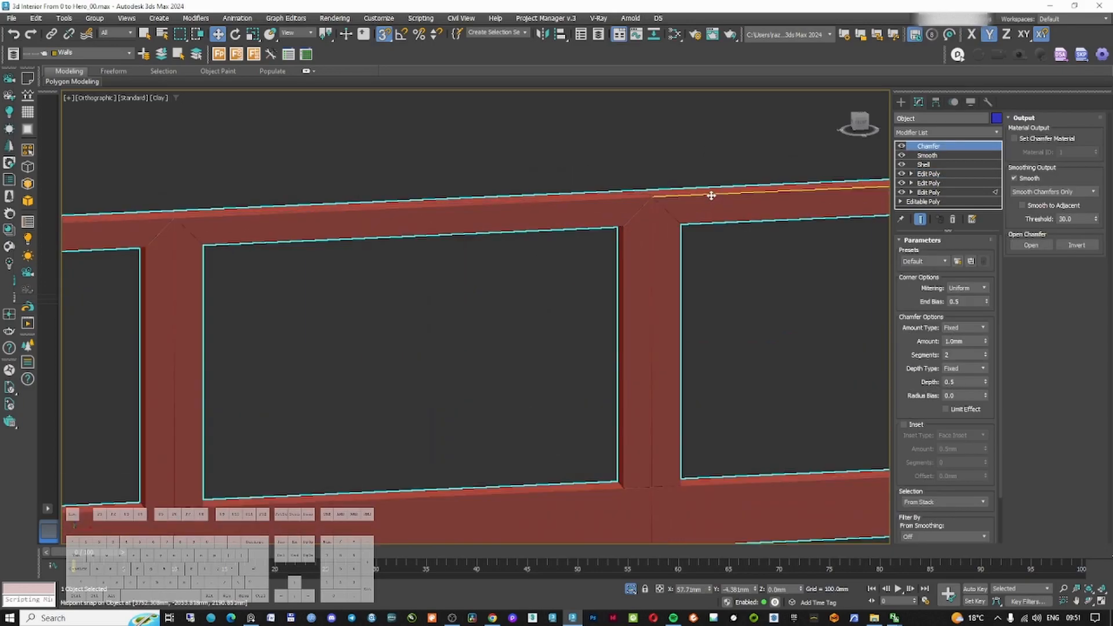
scroll(702, 200, up, 5)
scroll(536, 225, down, 5)
middle_drag(733, 221, 726, 227)
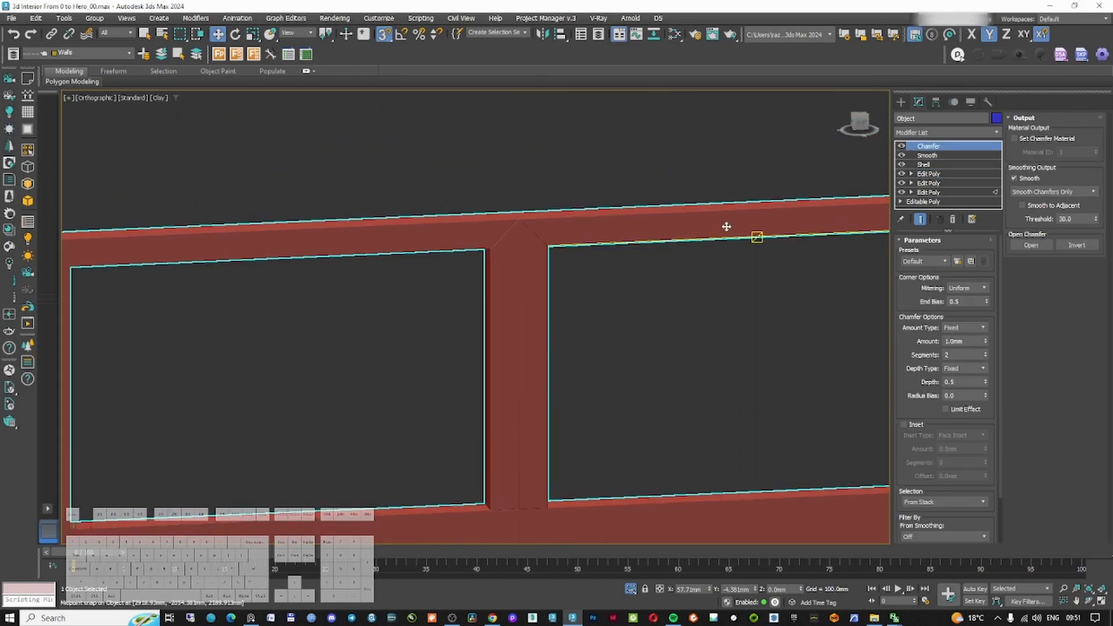
Inspect the chamfered junctions between the frame bars in shaded and wireframe views
scroll(516, 224, up, 5)
key(F3)
scroll(663, 322, down, 8)
middle_drag(672, 311, 599, 283)
scroll(574, 251, up, 5)
scroll(492, 203, up, 5)
key(F3)
scroll(524, 238, down, 3)
scroll(501, 194, up, 2)
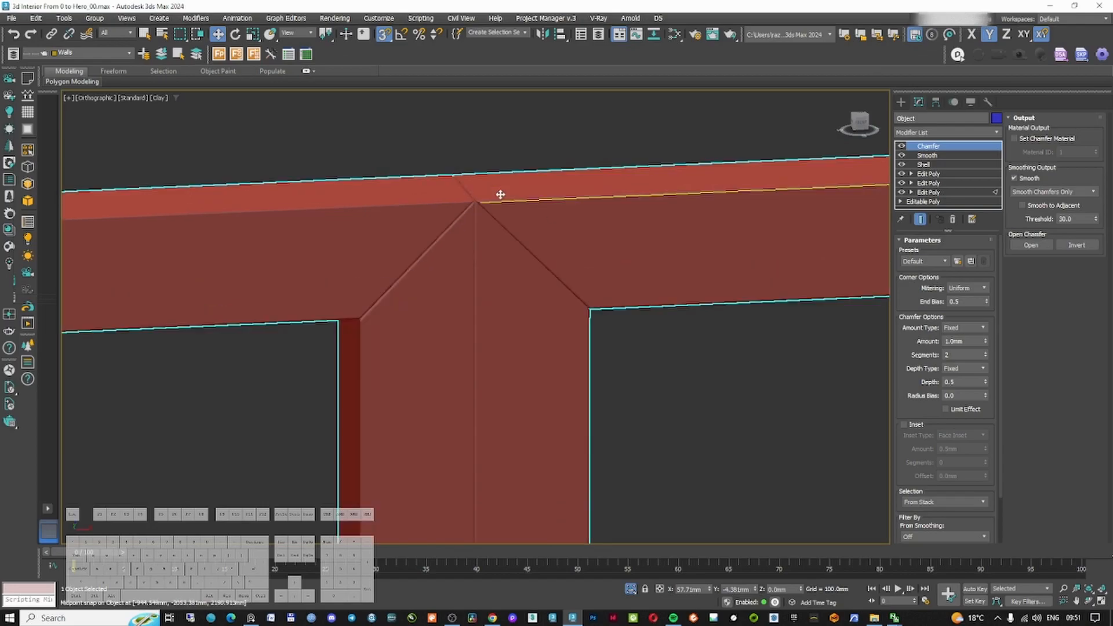
scroll(455, 226, down, 8)
middle_drag(451, 324, 502, 215)
scroll(504, 278, up, 6)
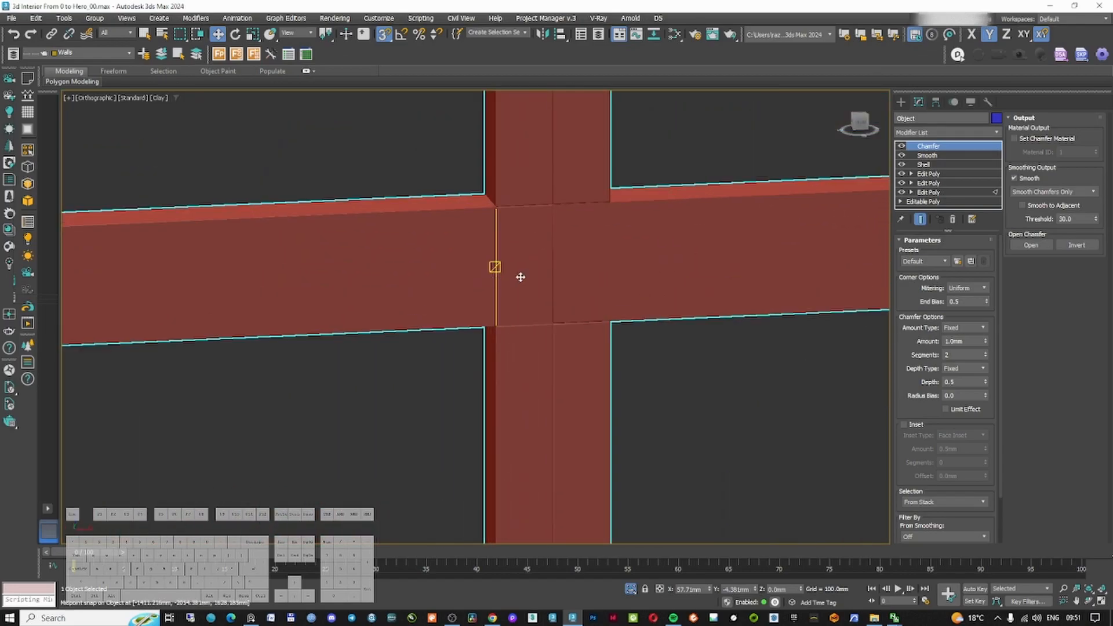
scroll(520, 277, up, 4)
scroll(574, 273, up, 2)
scroll(562, 305, down, 7)
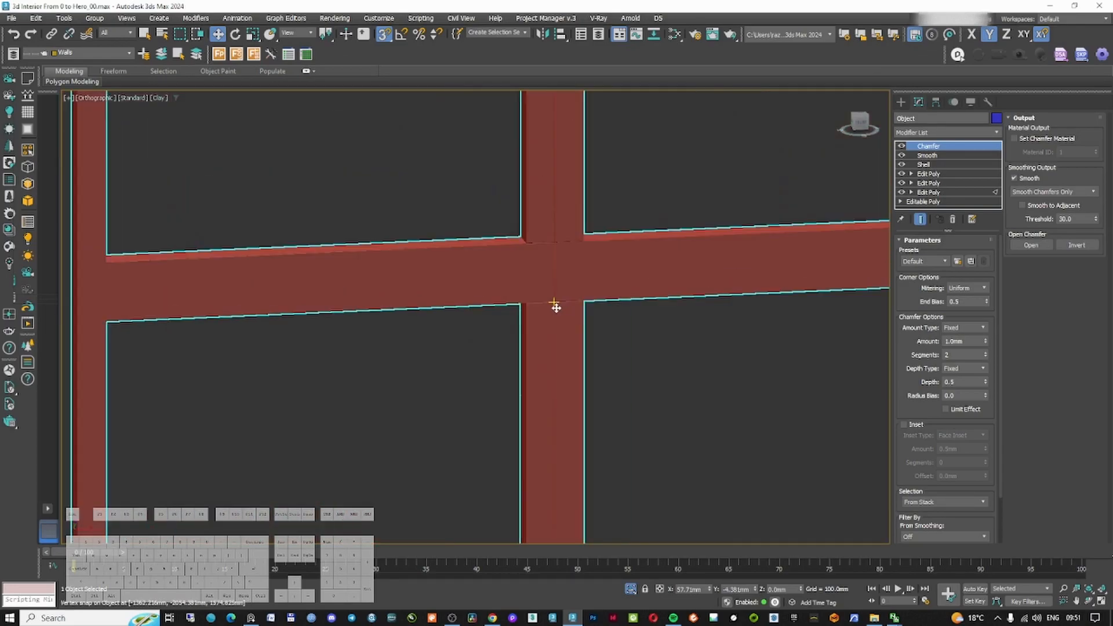
scroll(325, 284, up, 10)
key(F3)
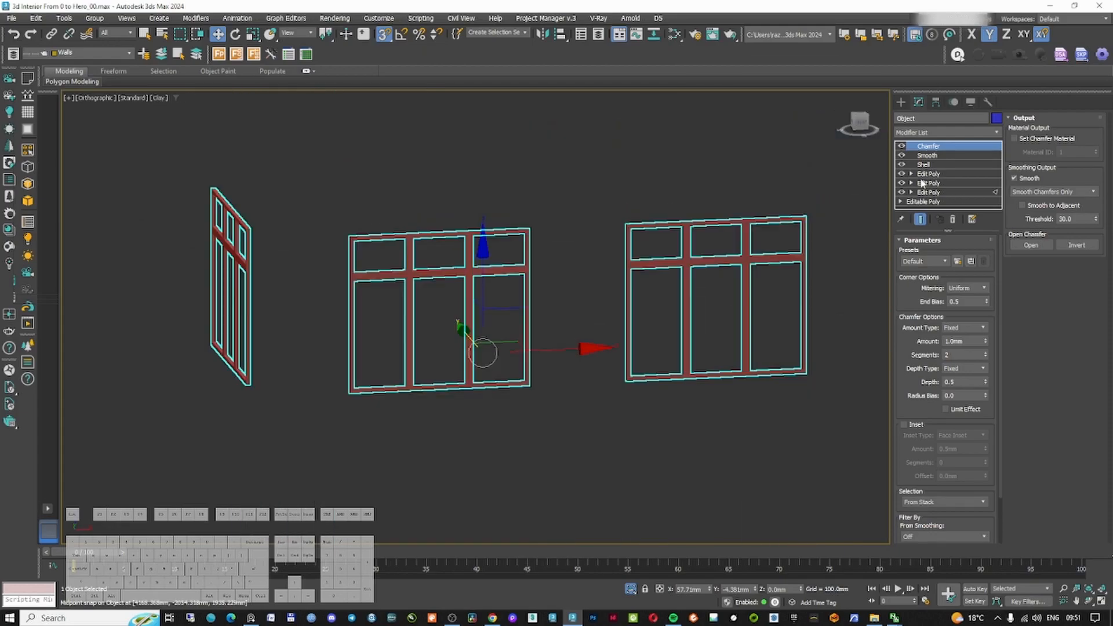
click(928, 173)
click(918, 326)
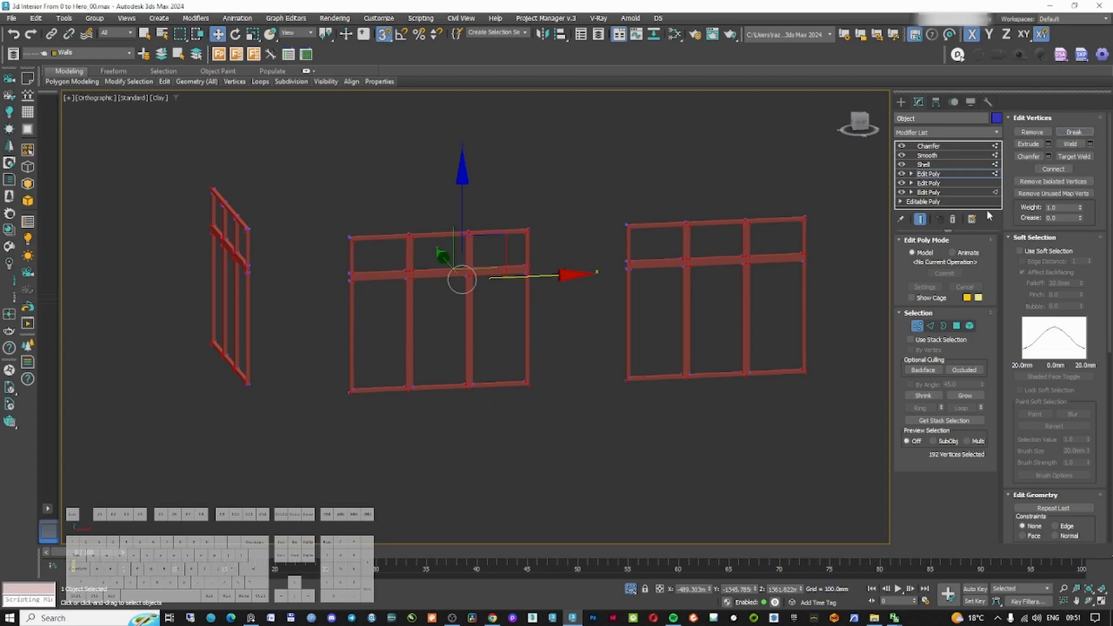
click(928, 145)
scroll(794, 248, up, 10)
scroll(758, 311, down, 4)
scroll(754, 301, up, 2)
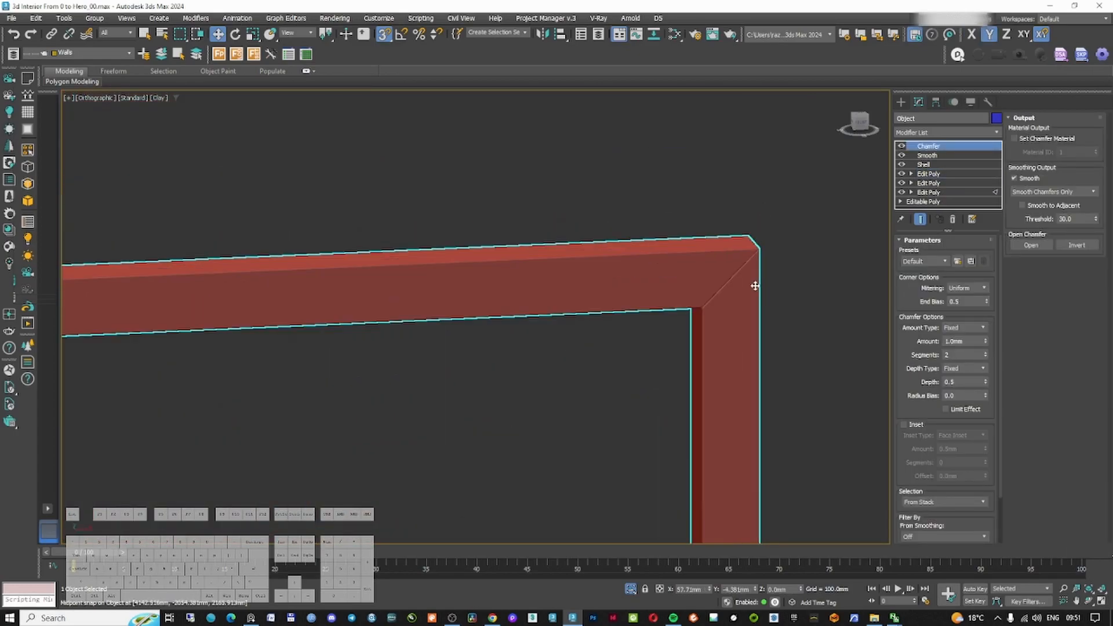
scroll(701, 307, down, 4)
scroll(701, 307, up, 5)
scroll(727, 258, up, 2)
scroll(707, 256, down, 6)
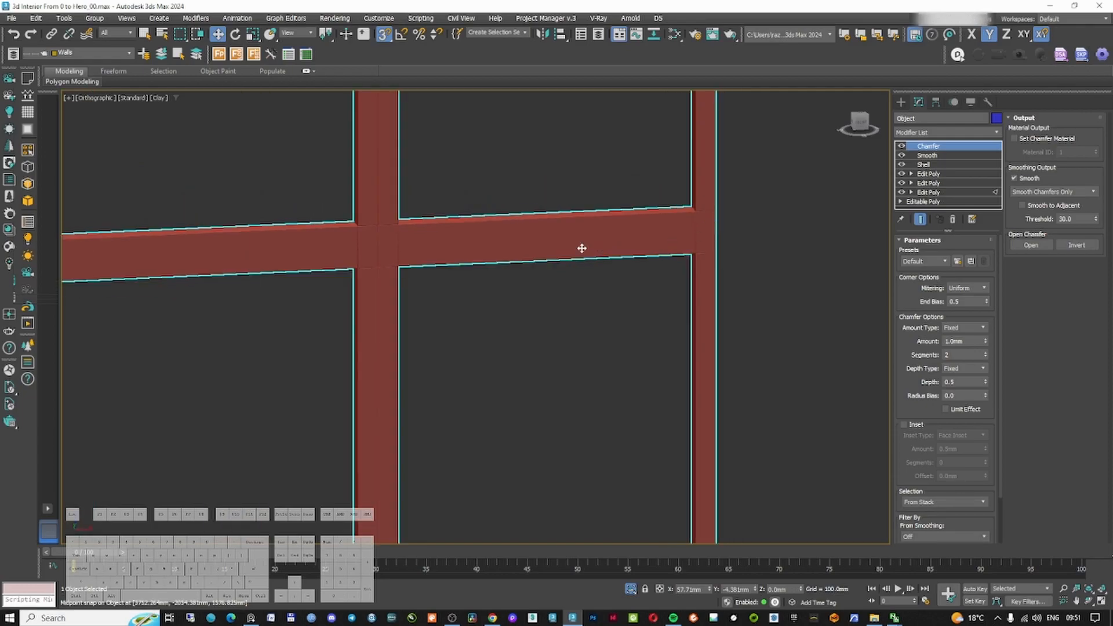
scroll(348, 241, up, 6)
Weld the overlapping vertices at a mullion and transom junction of the frames
click(928, 173)
key(F3)
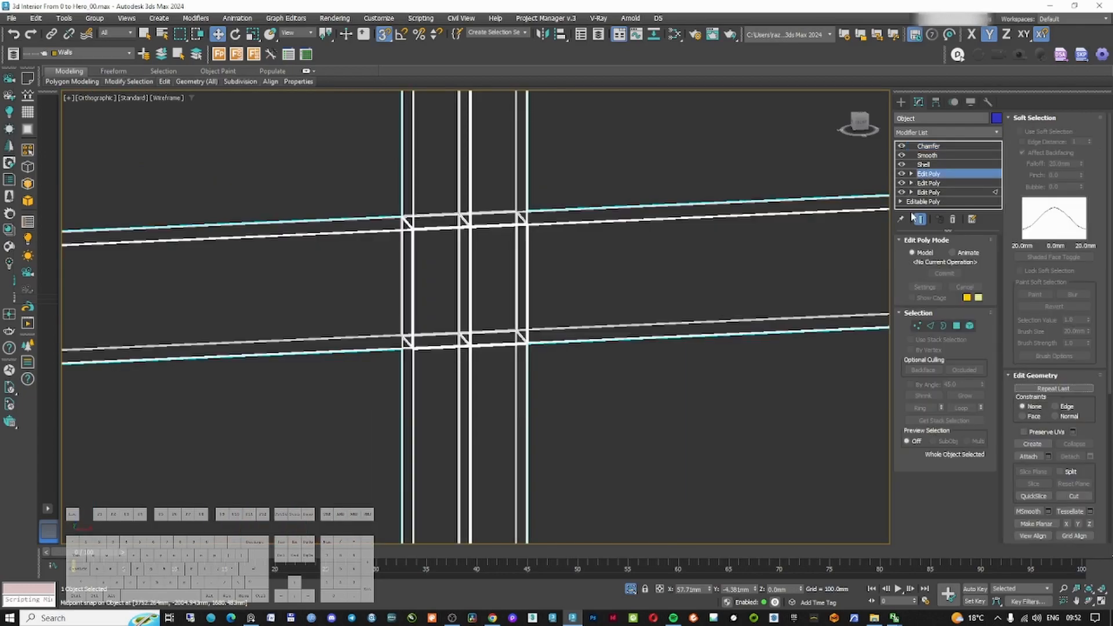
click(917, 326)
drag(522, 366, 512, 374)
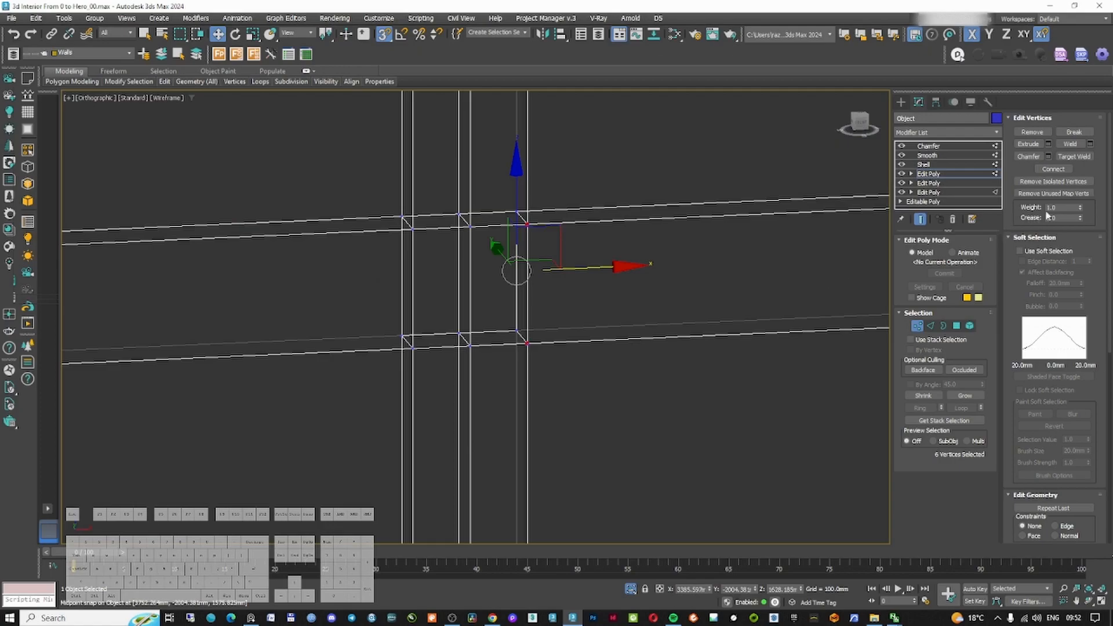
click(1074, 149)
middle_drag(634, 221, 597, 256)
key(F3)
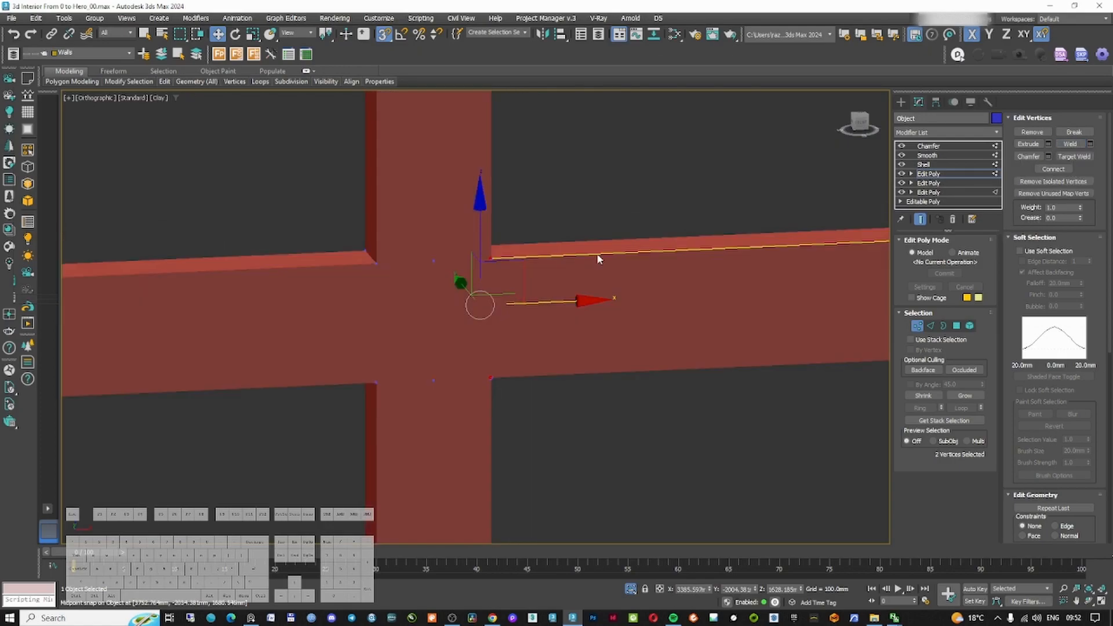
click(928, 146)
Check the welded junction through the Chamfer result in shaded and wireframe views
scroll(492, 250, up, 8)
key(F3)
key(F3)
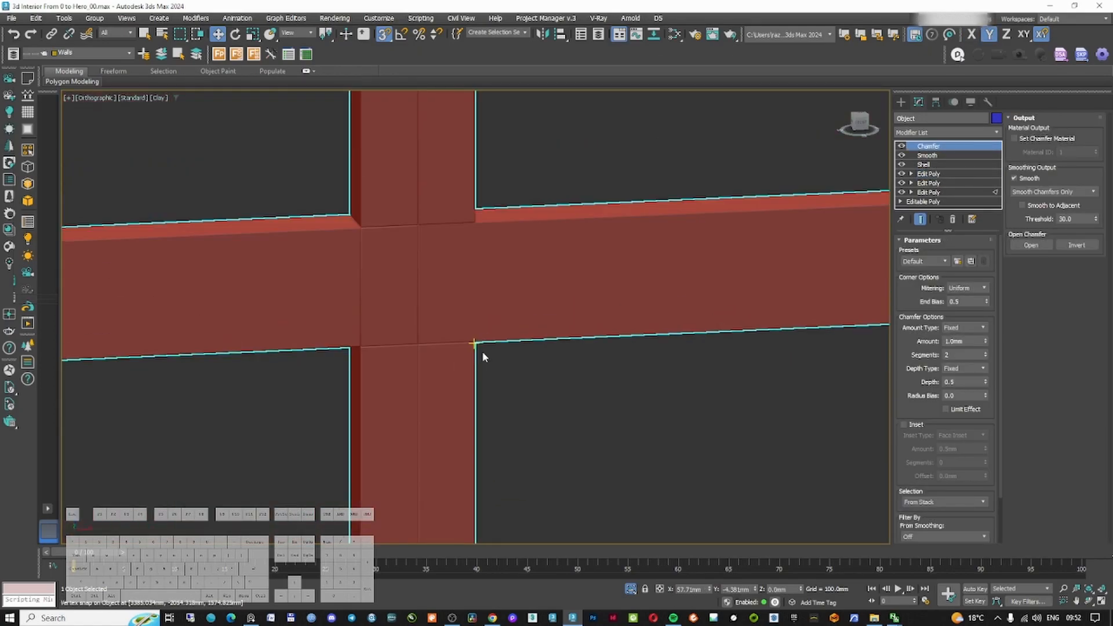
scroll(482, 353, down, 10)
alt+middle_drag(534, 352, 359, 362)
scroll(299, 396, up, 10)
middle_drag(299, 396, 299, 243)
key(F3)
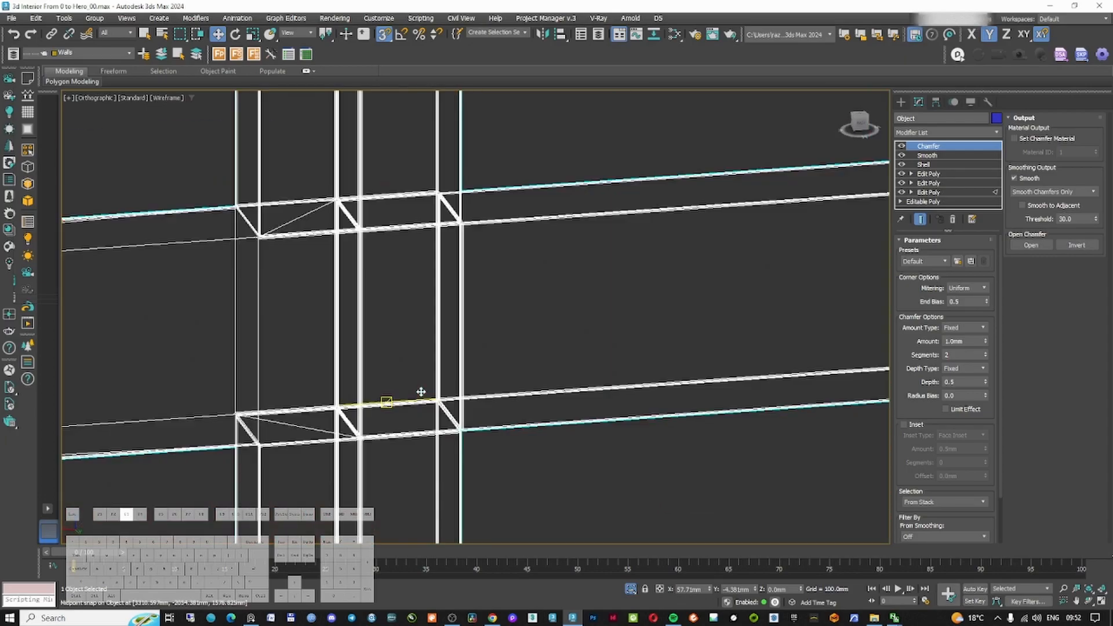
key(F3)
scroll(420, 393, down, 5)
middle_drag(420, 392, 483, 340)
scroll(629, 348, up, 8)
scroll(624, 350, down, 4)
key(F3)
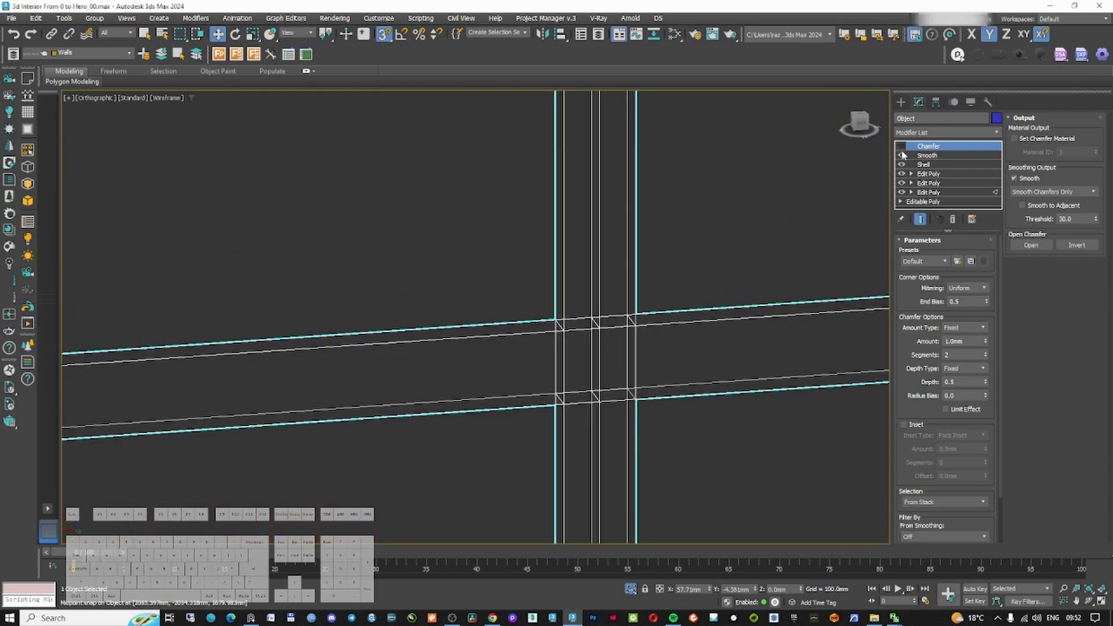
Select the vertices at the remaining mullion and transom junctions across the window frames
click(927, 174)
key(1)
drag(539, 304, 587, 462)
ctrl+drag(618, 304, 661, 423)
scroll(661, 415, down, 7)
middle_drag(782, 400, 614, 338)
scroll(607, 328, up, 7)
scroll(580, 257, down, 2)
ctrl+drag(580, 256, 604, 377)
scroll(604, 376, down, 7)
ctrl+drag(539, 221, 583, 351)
ctrl+drag(678, 215, 625, 348)
middle_drag(324, 330, 663, 325)
ctrl+drag(663, 289, 702, 371)
scroll(553, 287, up, 7)
ctrl+drag(362, 212, 409, 325)
ctrl+drag(507, 212, 442, 315)
ctrl+drag(783, 192, 834, 308)
scroll(585, 262, down, 7)
alt+middle_drag(582, 262, 661, 260)
scroll(615, 226, up, 7)
ctrl+drag(636, 203, 580, 304)
middle_drag(829, 226, 487, 125)
ctrl+drag(489, 124, 534, 235)
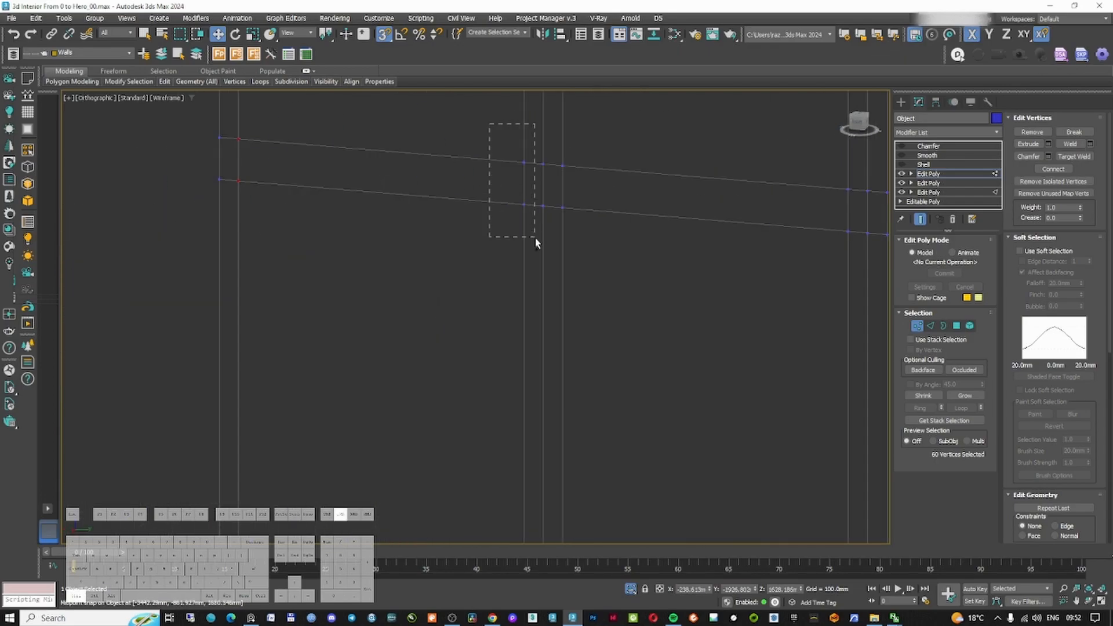
ctrl+drag(587, 141, 619, 215)
ctrl+drag(672, 137, 640, 208)
scroll(643, 209, down, 7)
scroll(806, 210, up, 7)
ctrl+drag(609, 154, 643, 231)
Inspect the frame junctions, switching between the Chamfer result and the lower Edit Poly vertices
click(928, 146)
key(F3)
scroll(601, 224, down, 6)
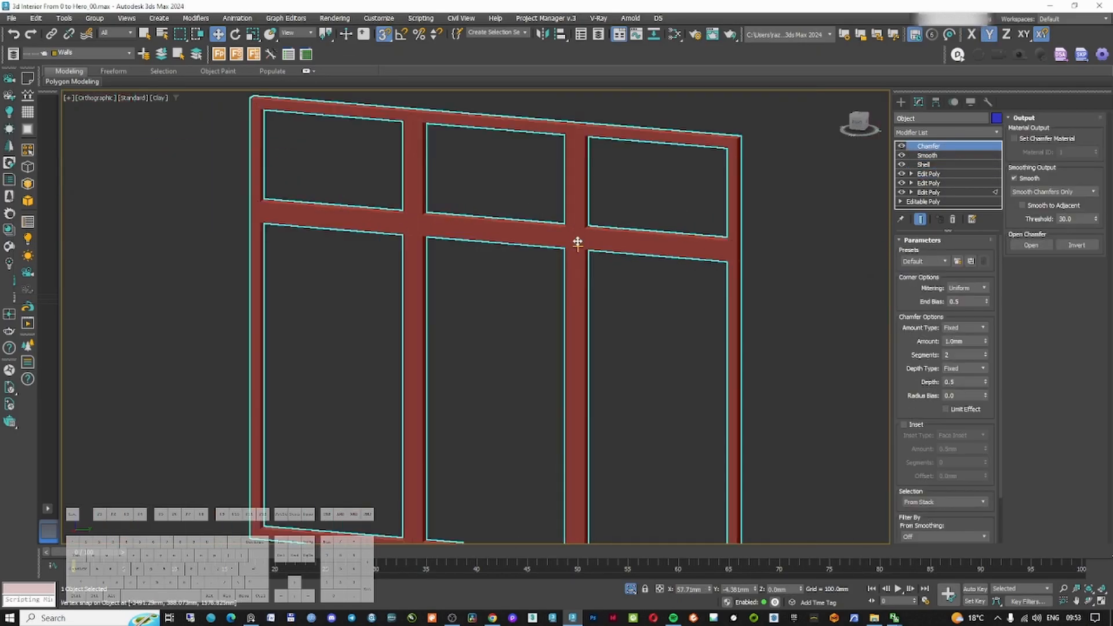
alt+middle_drag(577, 242, 464, 313)
scroll(465, 313, up, 5)
scroll(539, 228, down, 3)
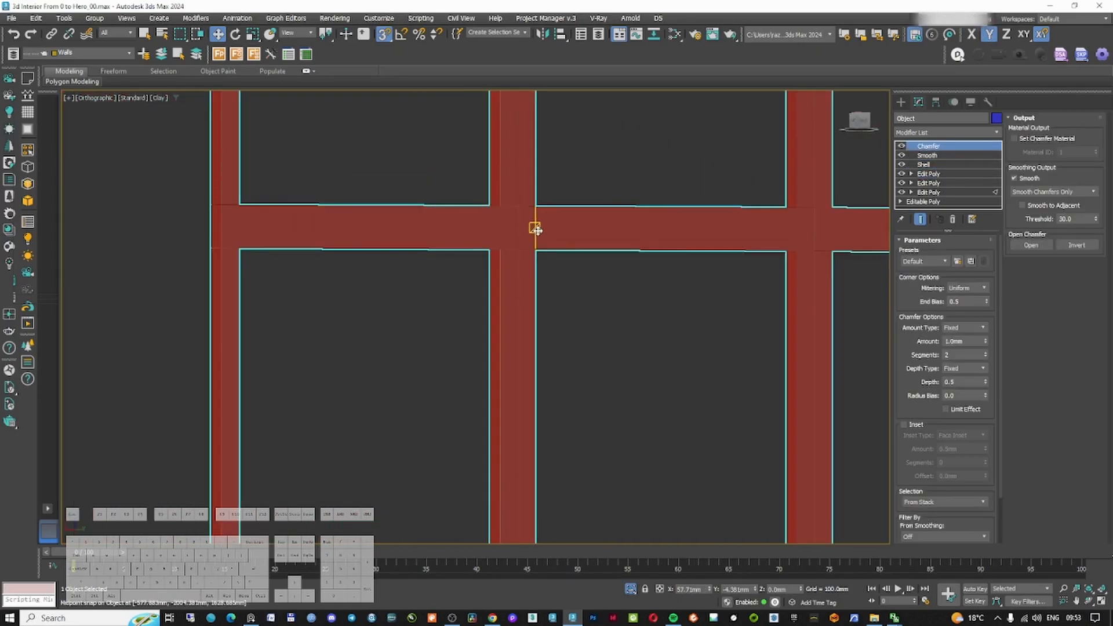
middle_drag(462, 236, 476, 241)
middle_drag(713, 291, 487, 277)
scroll(587, 216, up, 3)
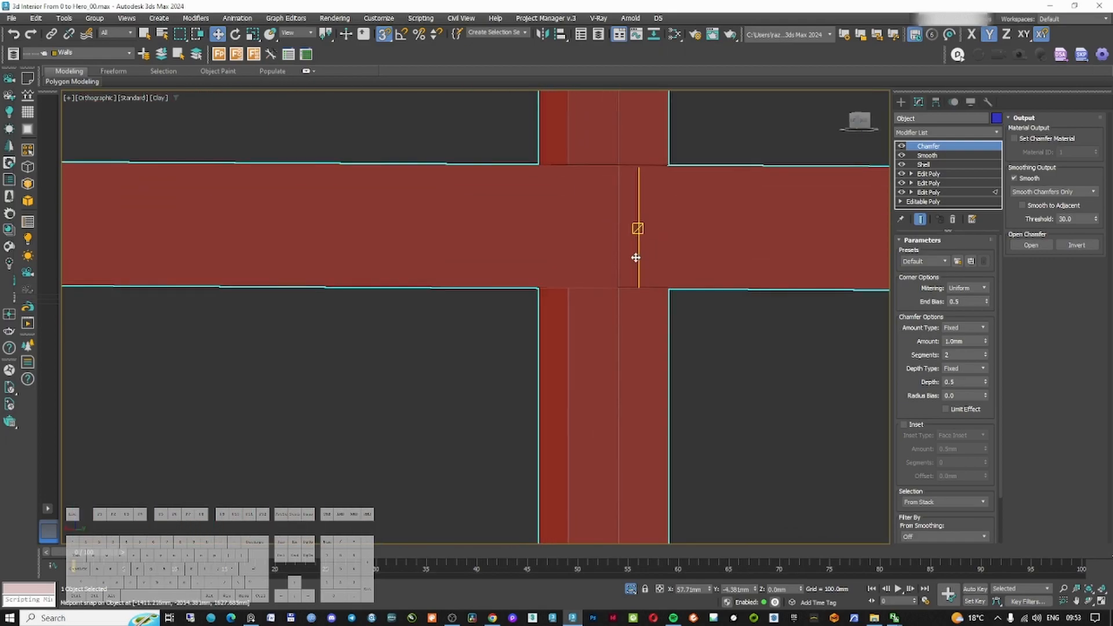
scroll(631, 254, down, 4)
scroll(629, 253, down, 6)
alt+middle_drag(630, 253, 619, 290)
scroll(406, 238, up, 7)
scroll(368, 149, up, 6)
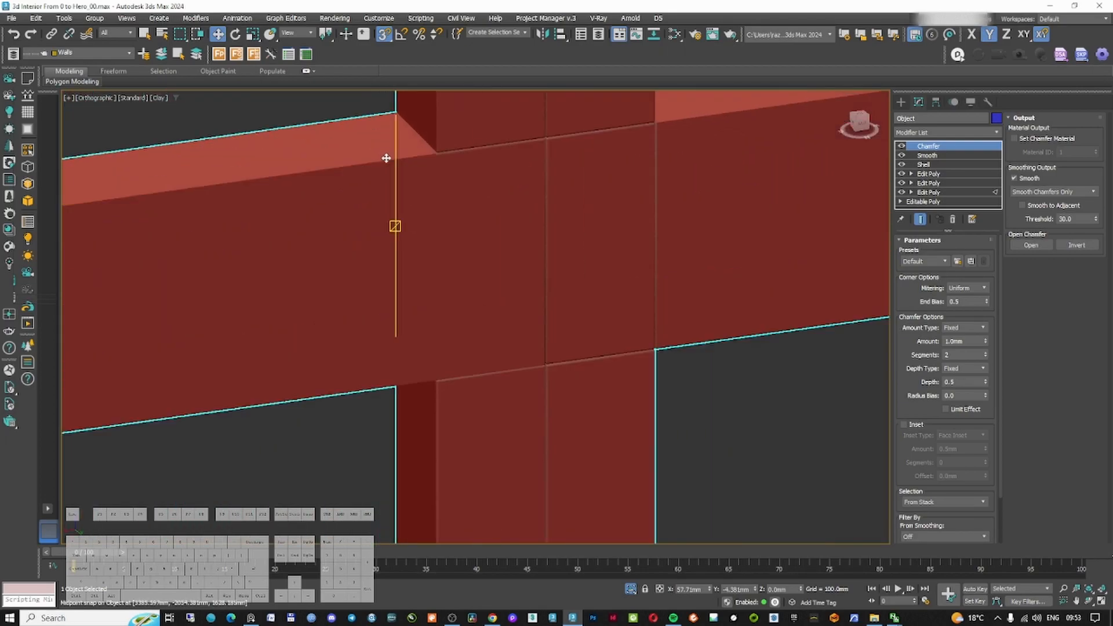
scroll(388, 162, down, 3)
scroll(494, 193, up, 4)
scroll(557, 281, up, 2)
key(F3)
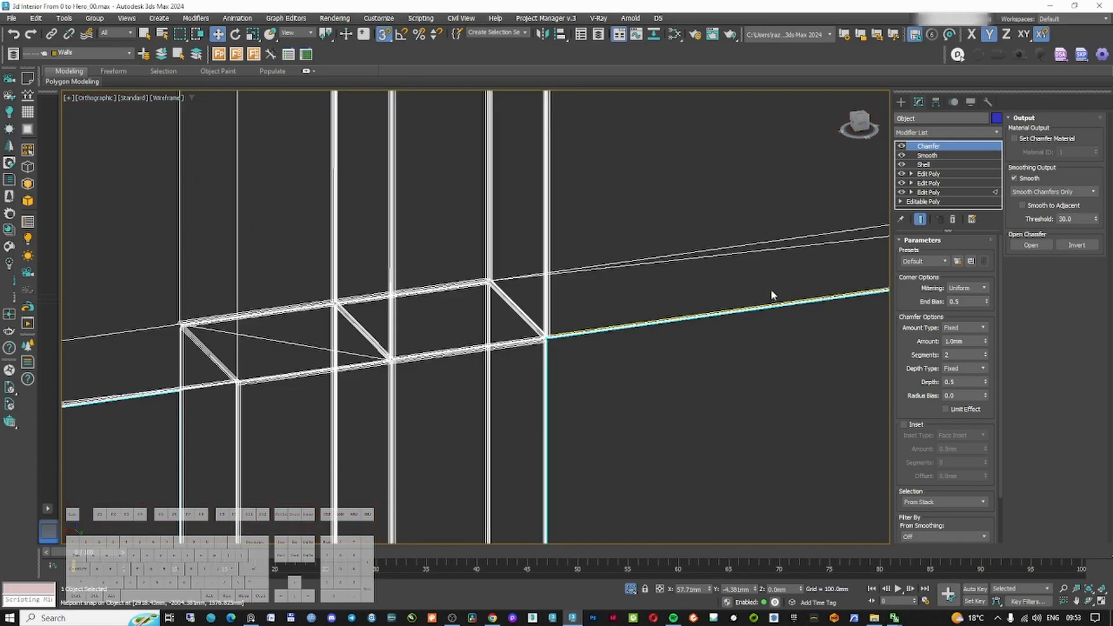
click(929, 173)
key(1)
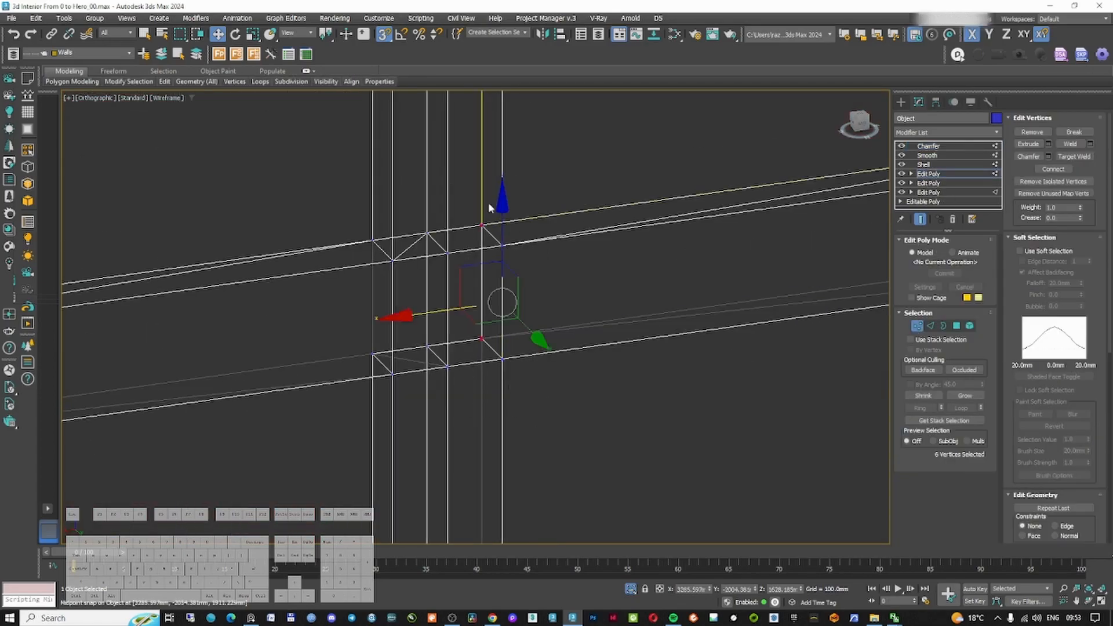
click(928, 146)
key(F3)
scroll(559, 247, down, 5)
scroll(190, 311, up, 5)
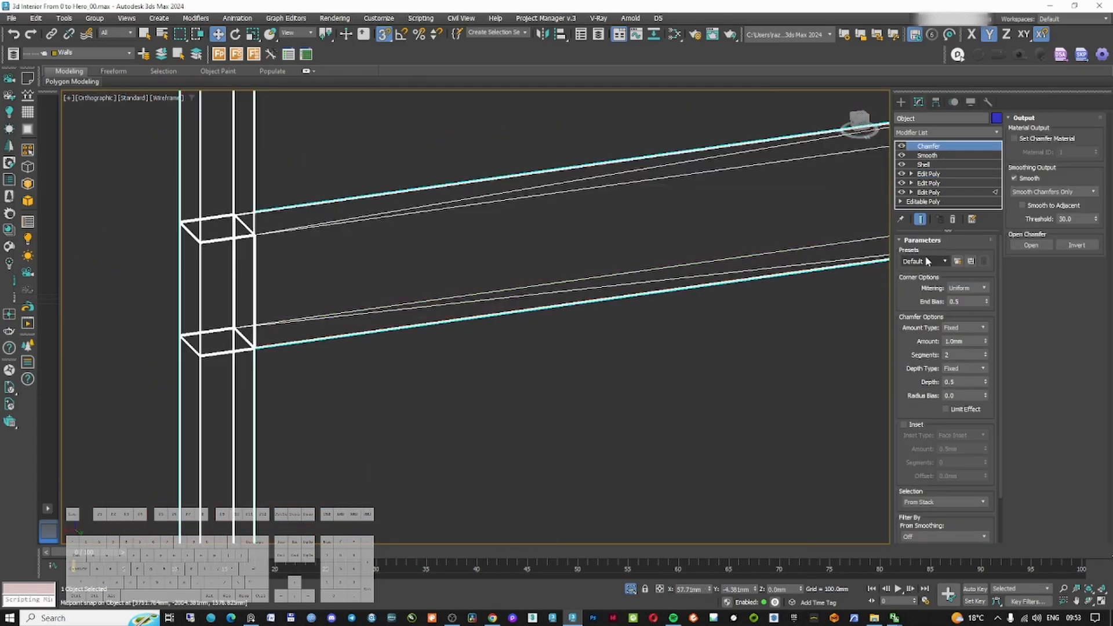
Weld the duplicate vertices at another frame junction in the lower Edit Poly modifier
click(928, 174)
key(1)
key(F3)
drag(241, 364, 280, 213)
click(1071, 144)
mouse_move(567, 239)
middle_down()
mouse_move(266, 278)
mouse_move(64, 330)
middle_up()
scroll(720, 239, up, 2)
key(F3)
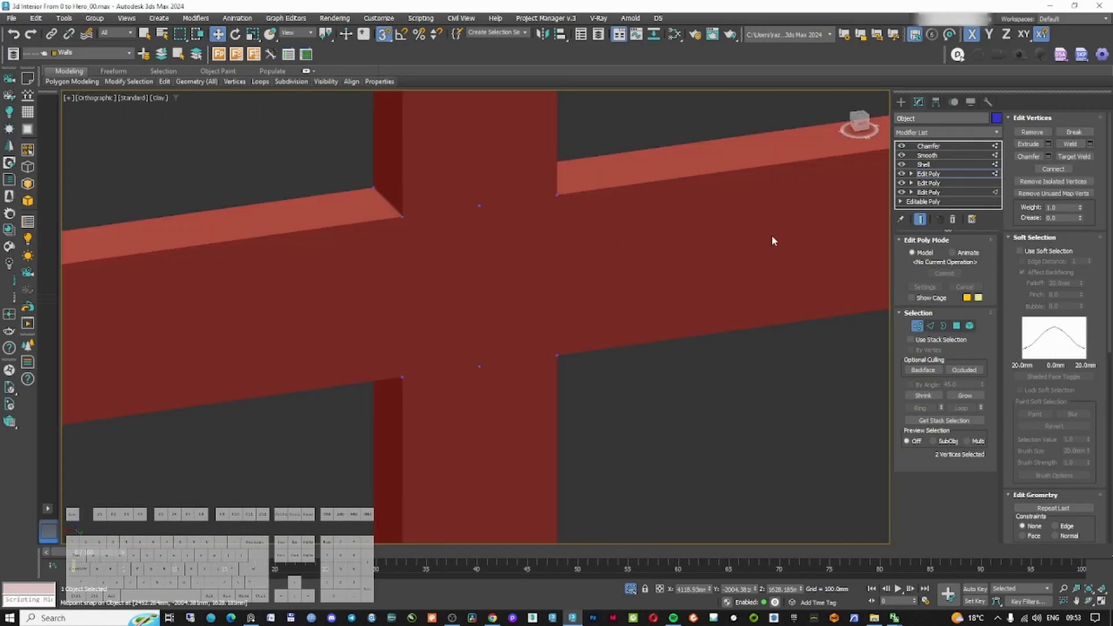
Leave vertex mode and review the chamfered window frame junctions
click(917, 326)
middle_drag(823, 226, 472, 258)
scroll(472, 259, down, 5)
middle_drag(174, 314, 472, 273)
scroll(260, 289, down, 2)
scroll(472, 273, up, 2)
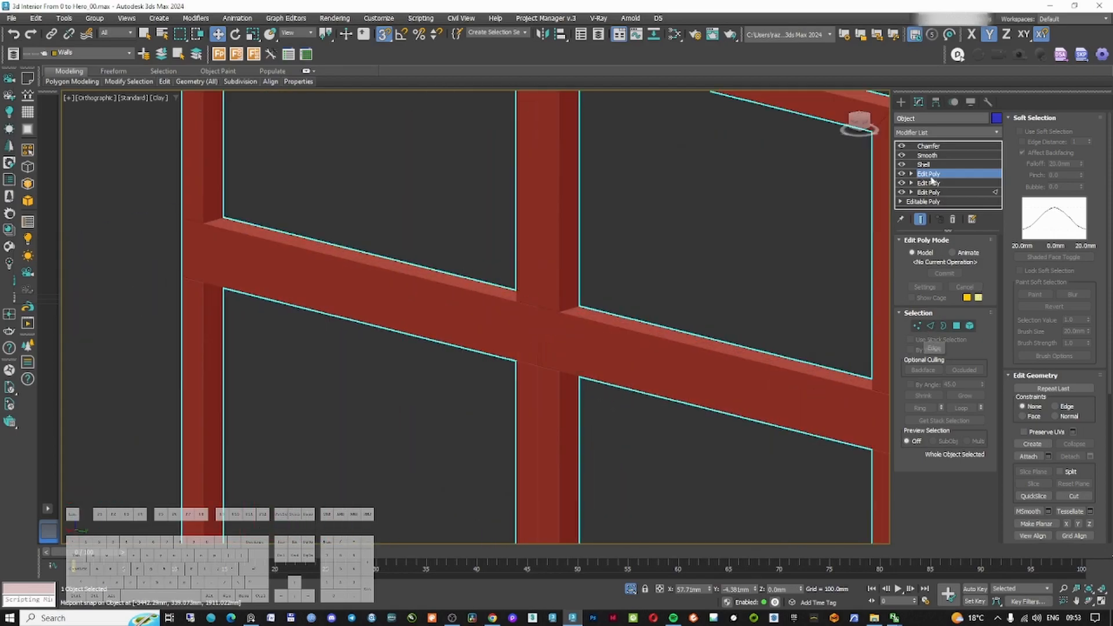
Review the Chamfer modifier result on the window frames
click(928, 147)
middle_drag(731, 202, 731, 200)
scroll(700, 290, down, 3)
right_click(700, 290)
click(715, 235)
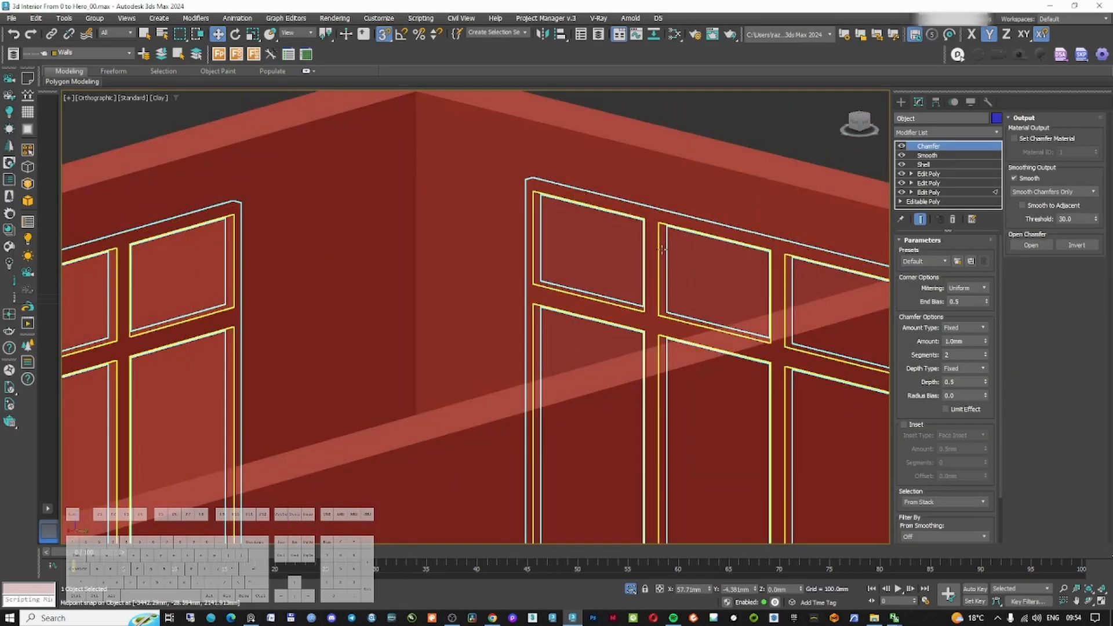
Select and isolate the window glass object, then connect its horizontal pane edges to add vertical divisions
alt+middle_drag(525, 296, 465, 328)
scroll(453, 226, up, 4)
key(ctrl+d)
key(F3)
key(F3)
click(455, 249)
key(F3)
scroll(577, 269, down, 5)
alt+middle_drag(576, 269, 456, 333)
scroll(455, 334, up, 4)
alt+middle_drag(568, 365, 667, 301)
key(2)
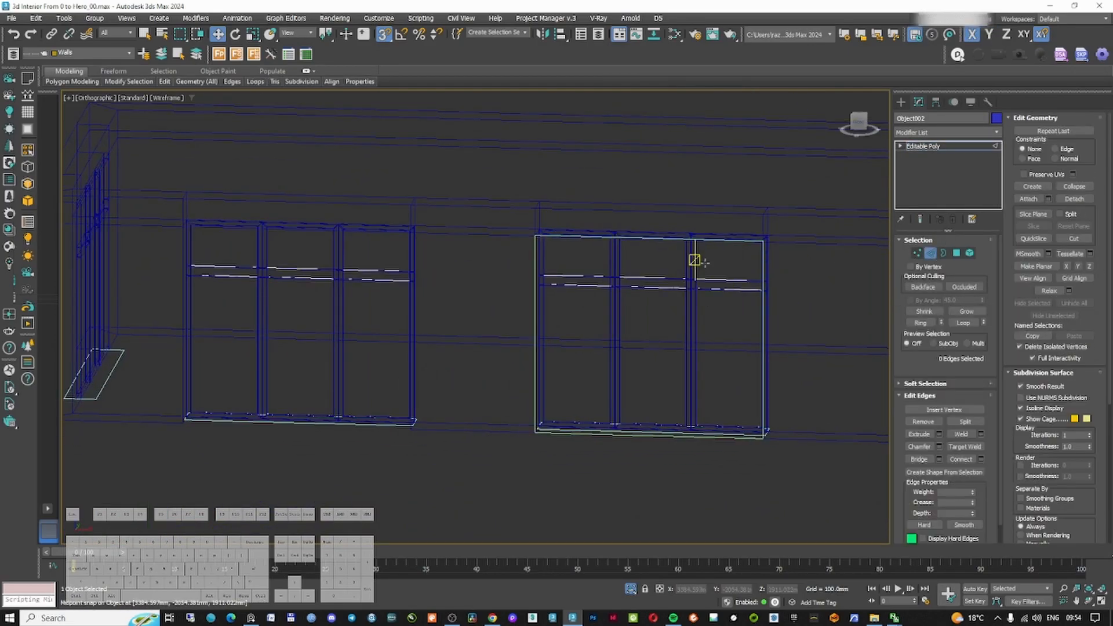
key(alt+q)
scroll(696, 260, down, 3)
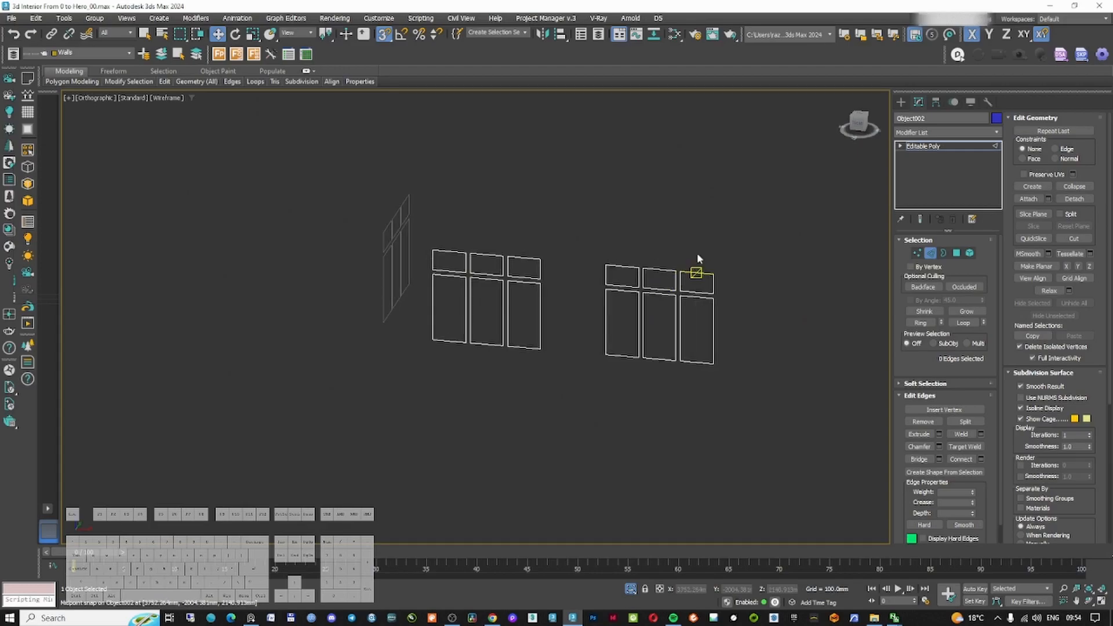
drag(689, 356, 688, 380)
ctrl+drag(663, 237, 649, 395)
ctrl+drag(624, 241, 618, 395)
scroll(500, 310, up, 2)
ctrl+drag(536, 209, 529, 394)
ctrl+drag(473, 214, 476, 400)
ctrl+drag(436, 200, 429, 400)
alt+middle_drag(430, 388, 504, 342)
ctrl+drag(485, 234, 488, 418)
ctrl+drag(434, 240, 429, 413)
ctrl+drag(377, 249, 376, 409)
right_click(447, 330)
click(360, 349)
scroll(364, 348, up, 2)
alt+middle_drag(364, 351, 468, 328)
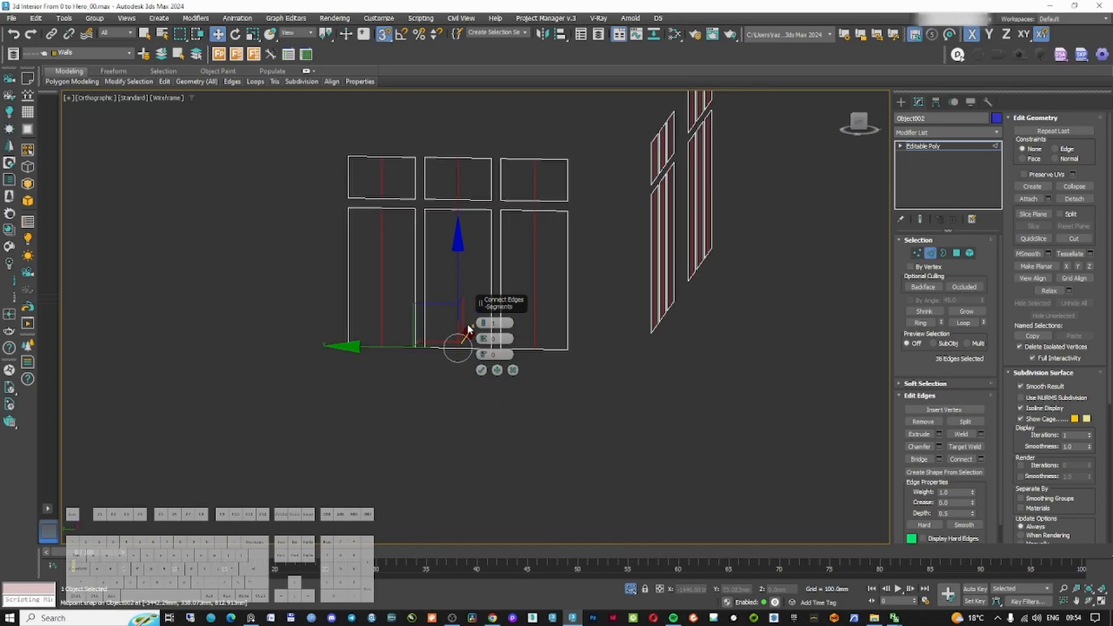
click(482, 370)
Connect the vertical pane edges to add horizontal divisions across the glass panes
middle_drag(512, 263, 408, 322)
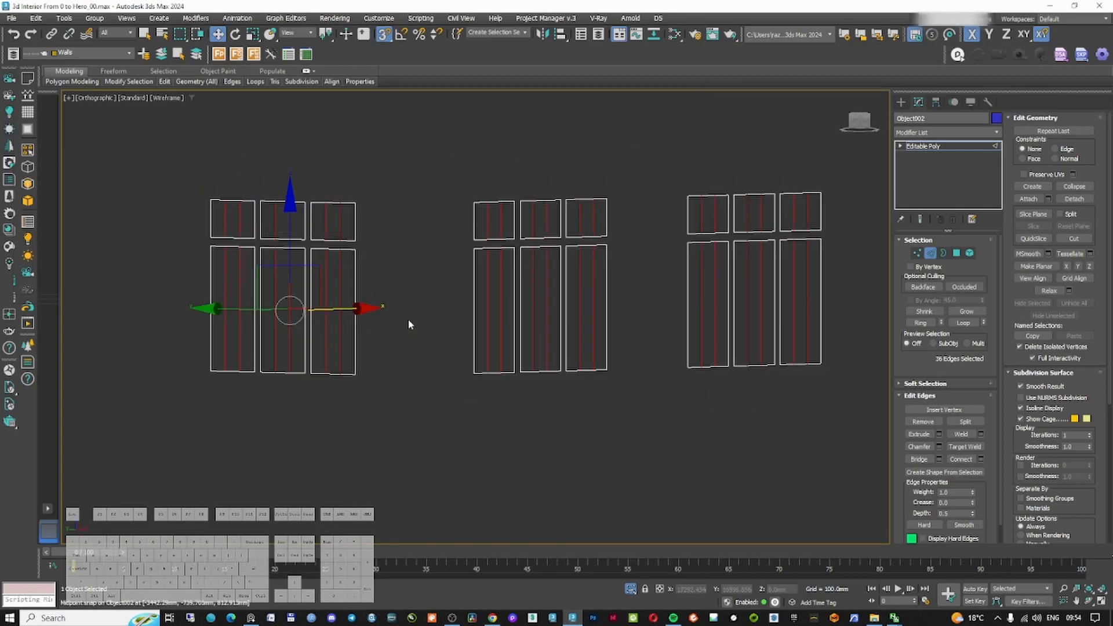
scroll(407, 323, down, 2)
alt+middle_drag(219, 307, 437, 296)
right_click(390, 316)
click(296, 351)
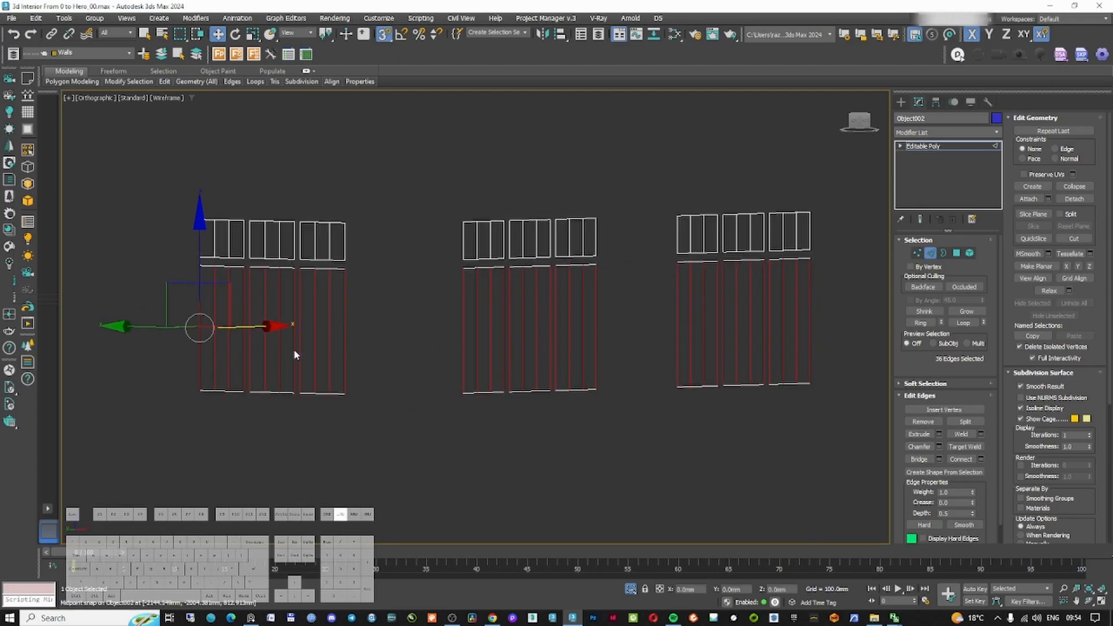
scroll(294, 331, up, 4)
alt+middle_drag(294, 331, 342, 330)
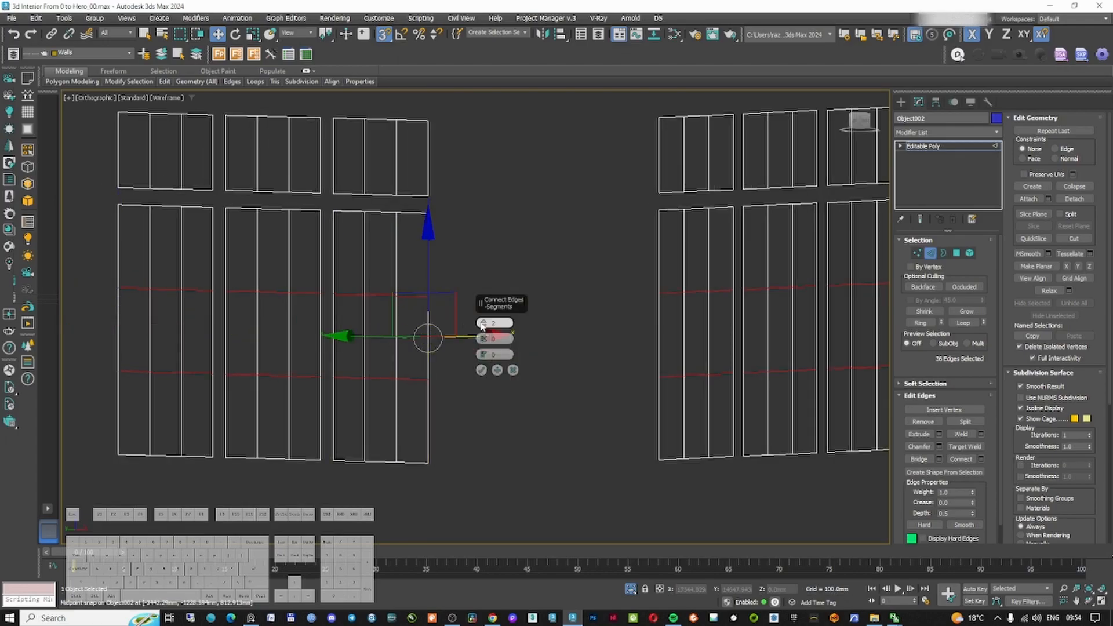
click(484, 323)
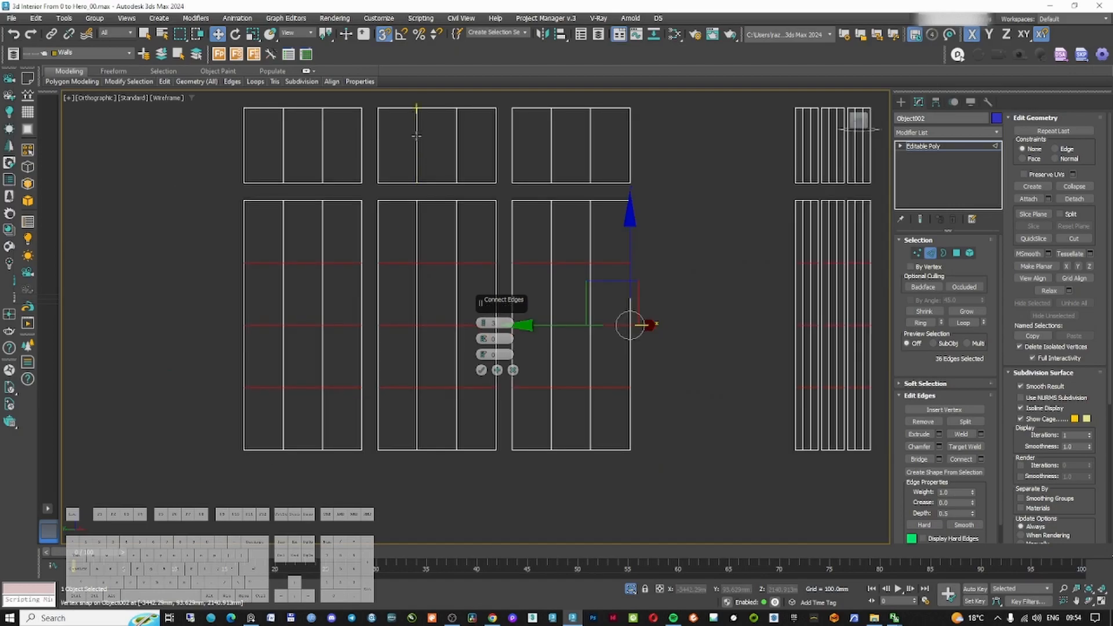
click(482, 372)
Select all glass polygons, add an Edit Poly modifier and inset the polygons individually
middle_drag(562, 294, 436, 302)
scroll(429, 299, down, 4)
click(932, 254)
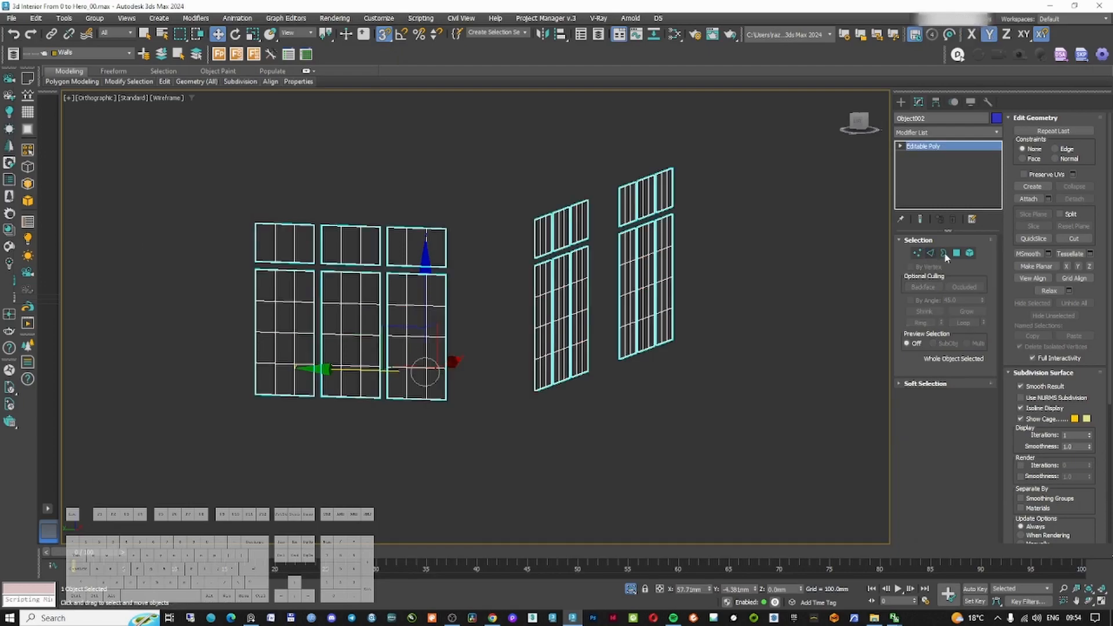
click(956, 253)
scroll(599, 281, up, 5)
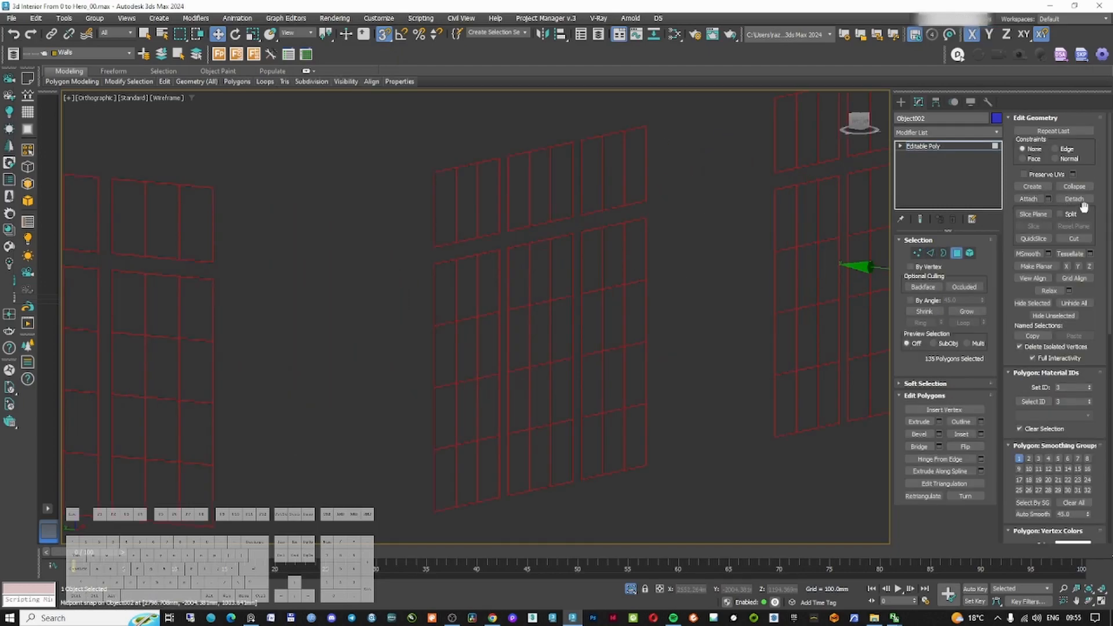
click(957, 253)
click(945, 133)
text(ed)
click(908, 185)
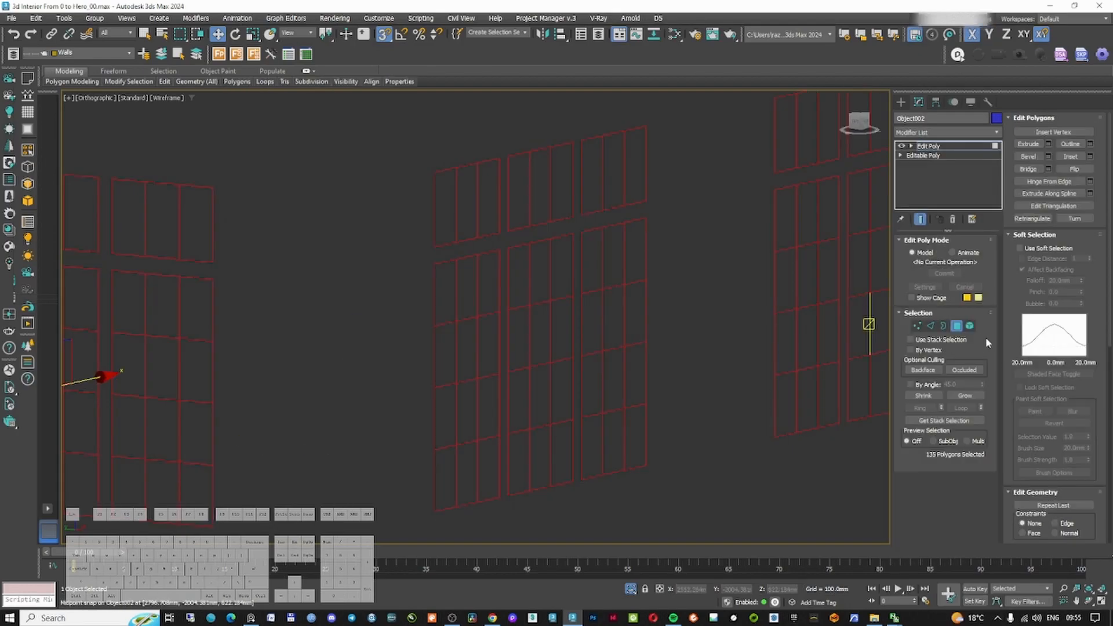
click(1089, 157)
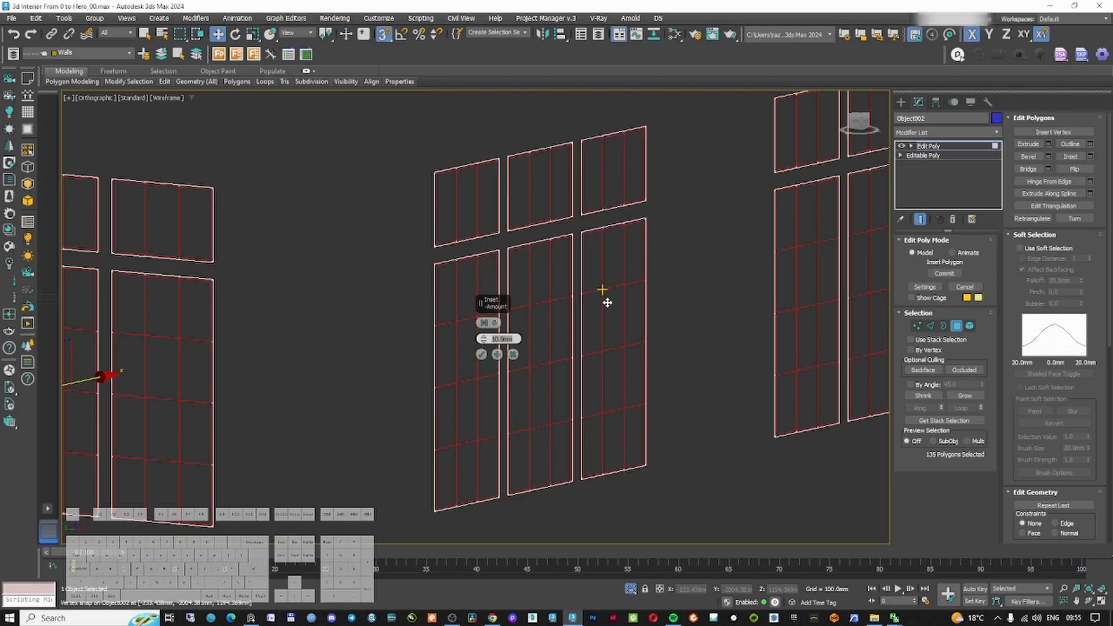
click(492, 323)
click(518, 346)
Examine the inset pane divisions up close
scroll(556, 281, up, 10)
scroll(579, 309, down, 10)
alt+middle_drag(580, 312, 570, 303)
scroll(580, 304, up, 6)
scroll(593, 304, down, 2)
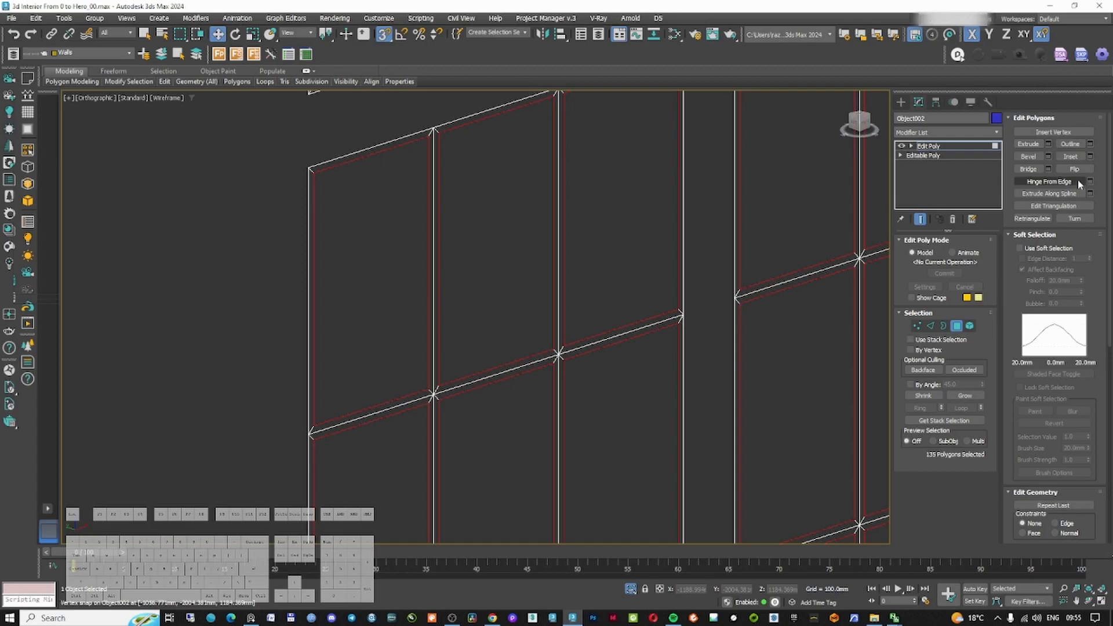
scroll(1055, 334, down, 3)
click(1074, 476)
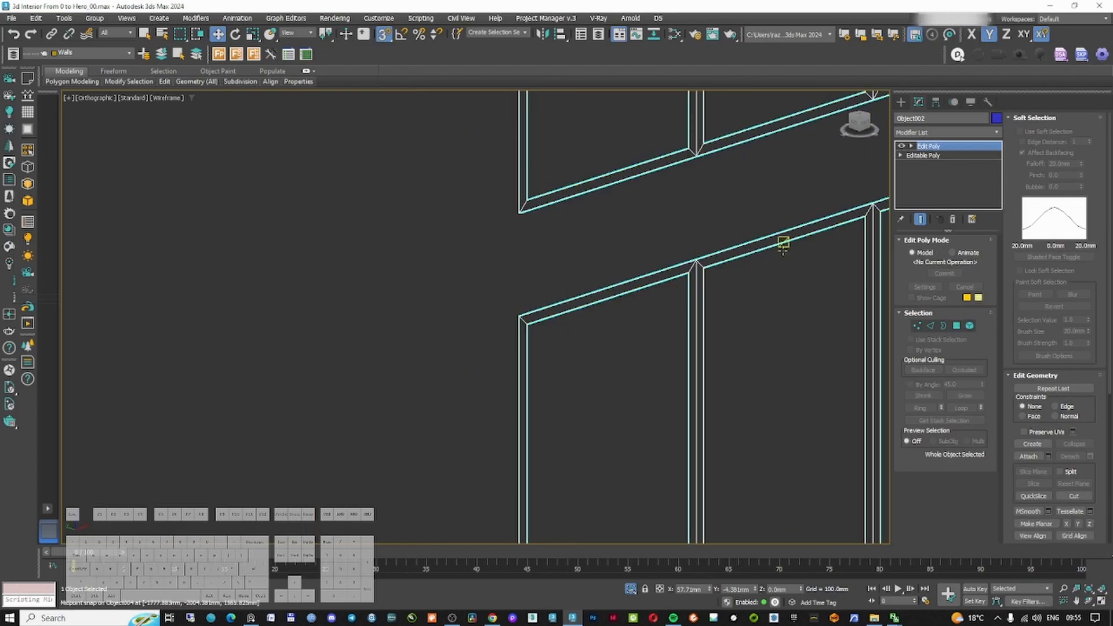
Add a Shell modifier to the pane grid with a 25 mm outer amount
click(951, 132)
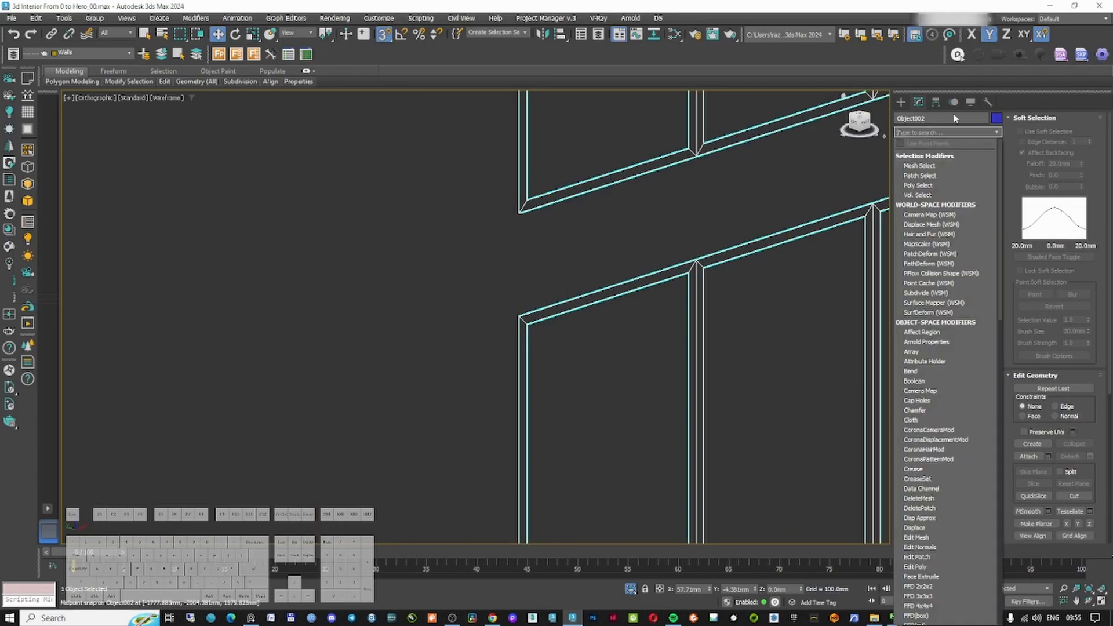
text(sh)
key(Return)
double_click(972, 267)
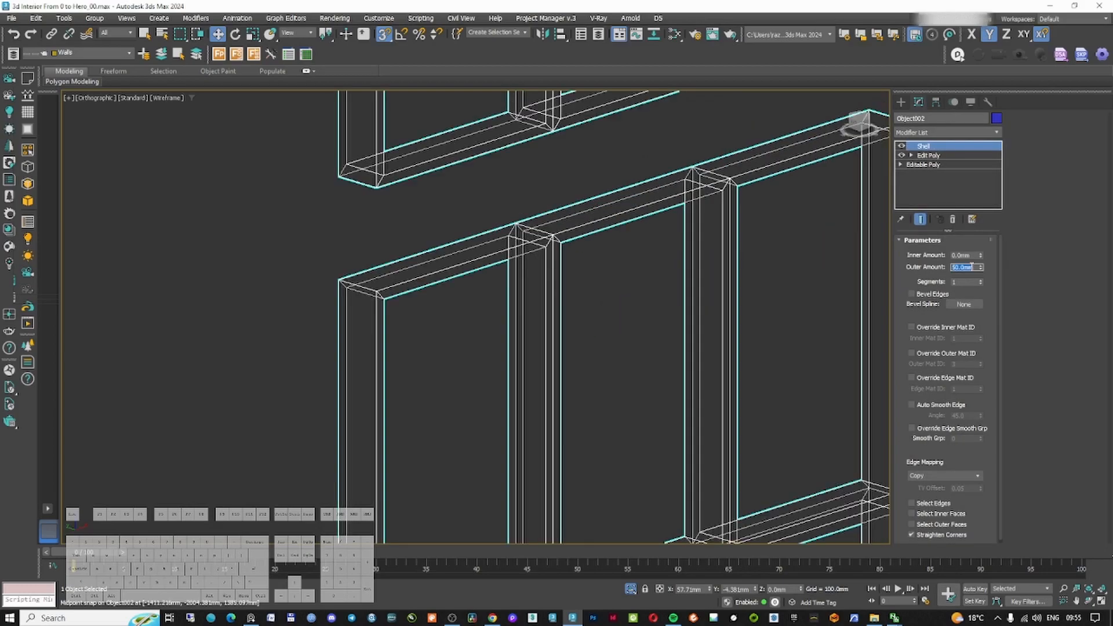
key(Return)
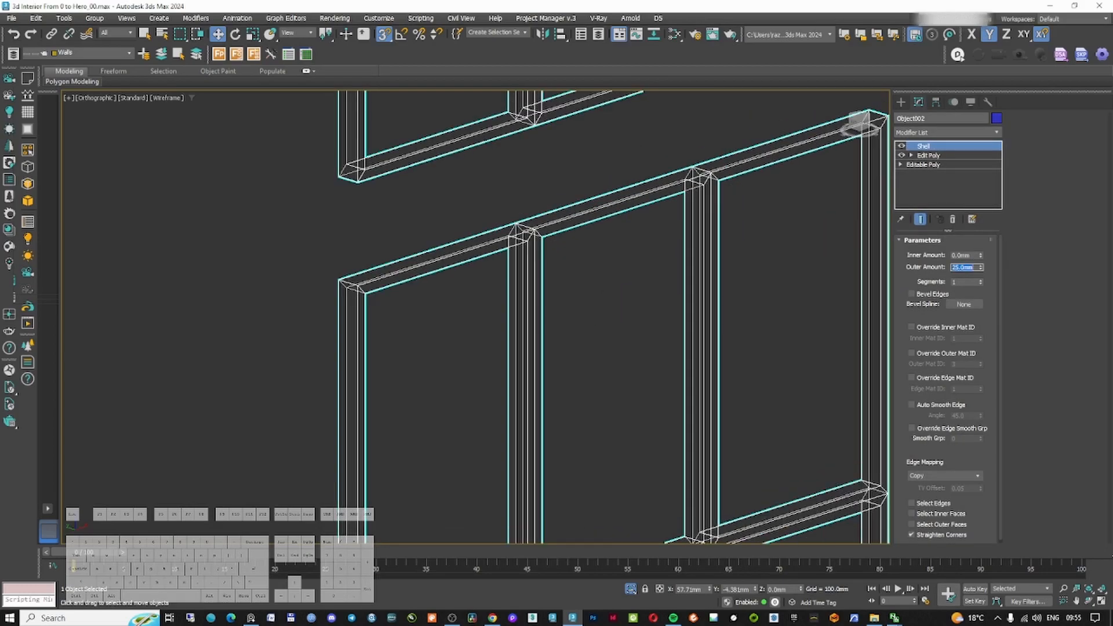
Add a Chamfer modifier on top of the Shell for the pane grid
middle_drag(667, 251, 651, 250)
key(F3)
scroll(720, 188, up, 2)
key(F3)
scroll(721, 189, up, 6)
middle_drag(626, 155, 592, 221)
click(940, 133)
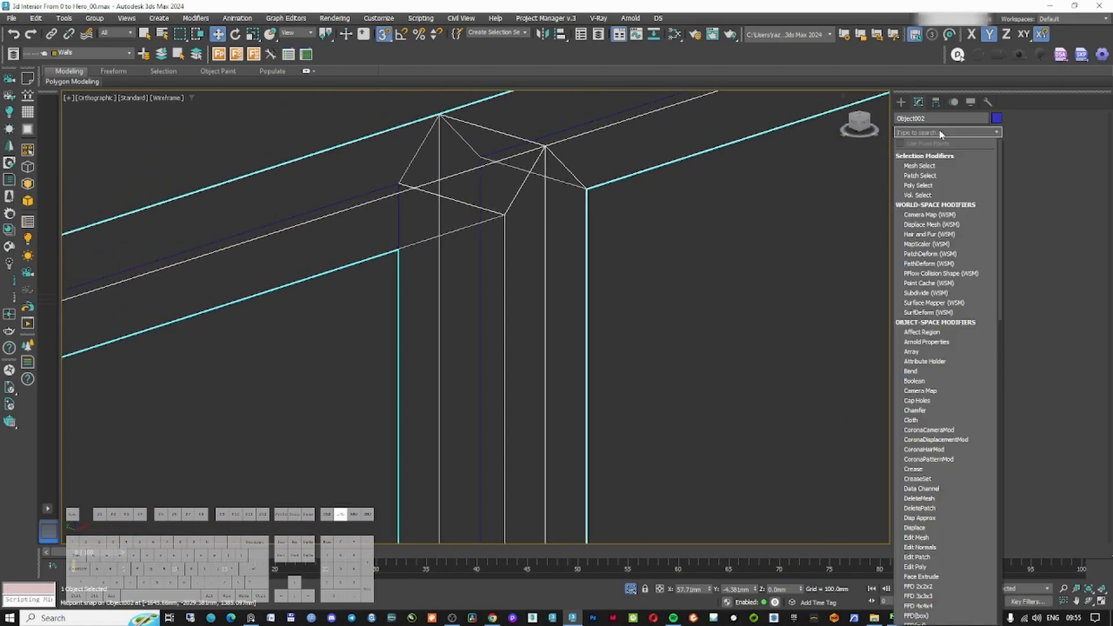
text(ch)
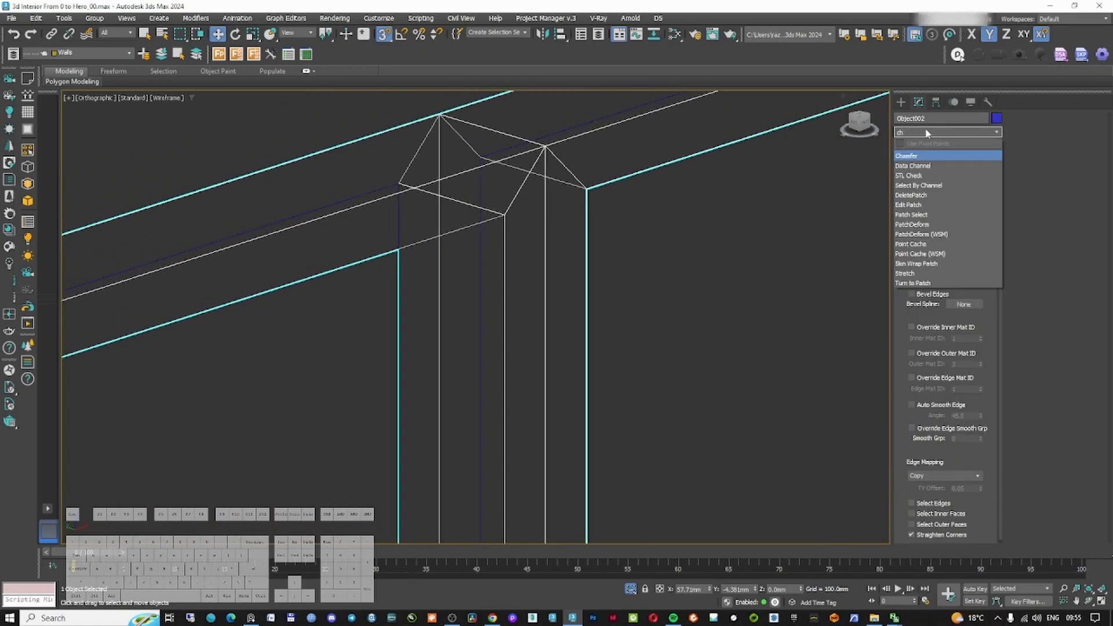
key(Escape)
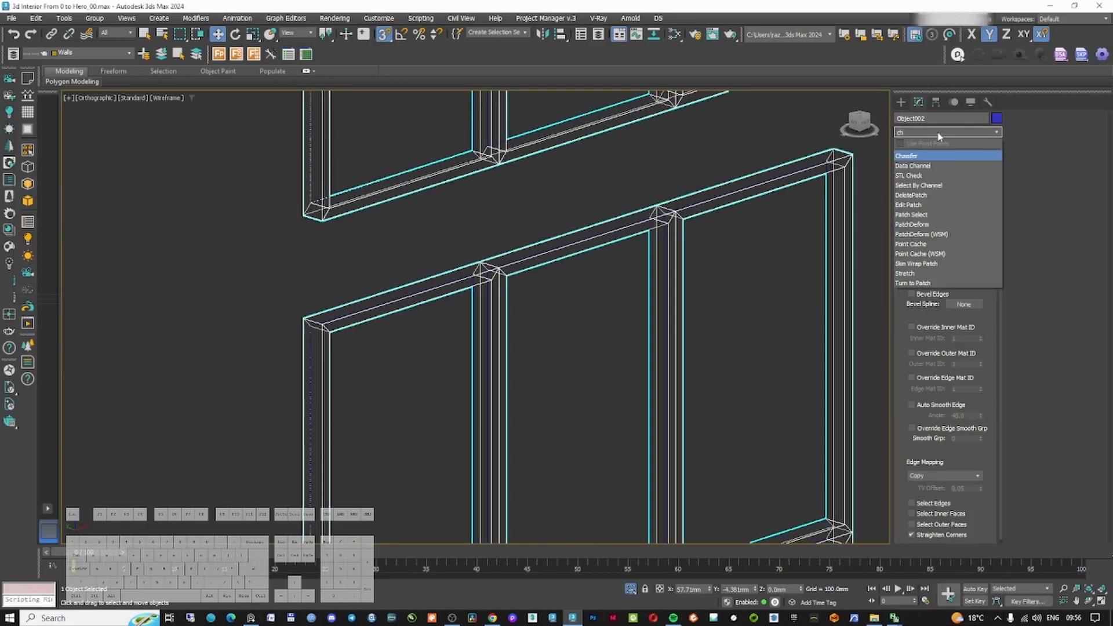
key(Return)
scroll(733, 227, up, 5)
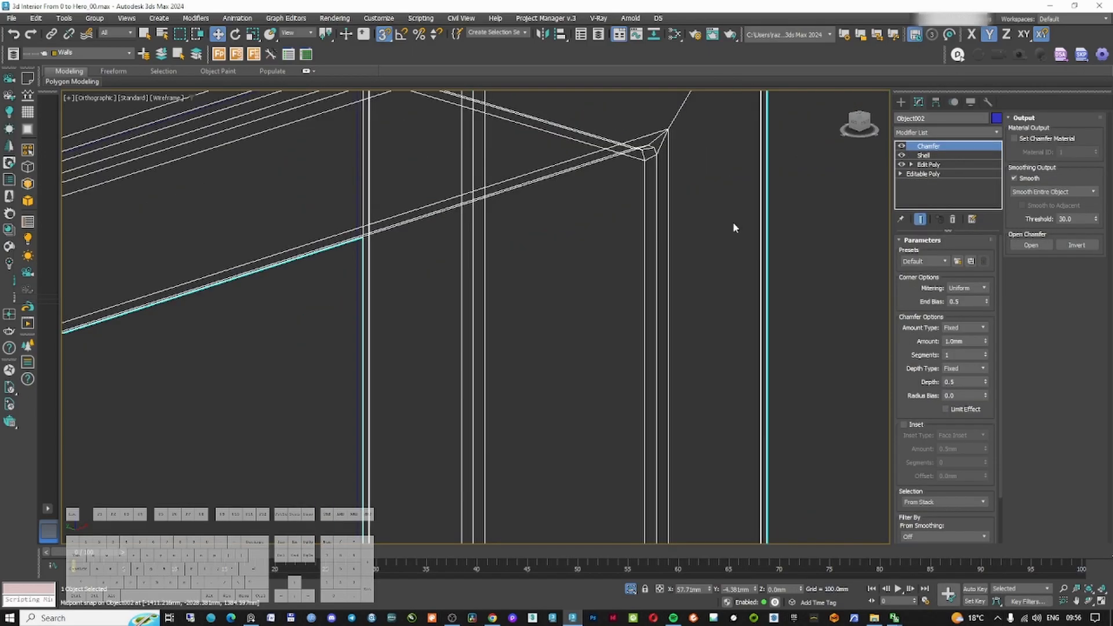
Set the chamfer amount to 2 mm and its segments to 2
click(971, 341)
text(0)
key(Return)
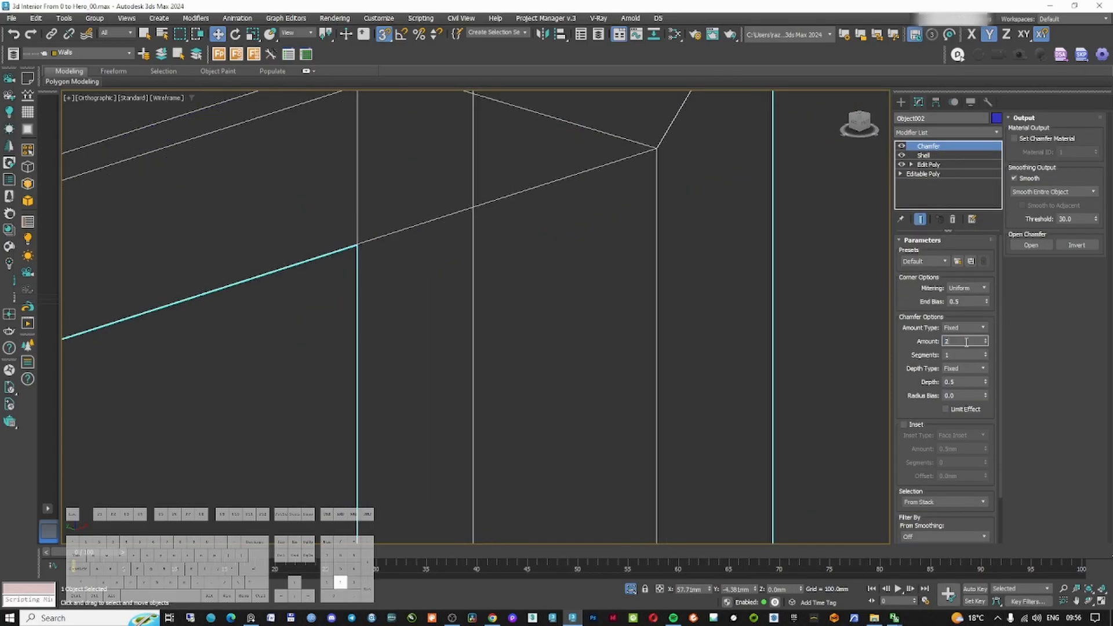
text(2)
key(Return)
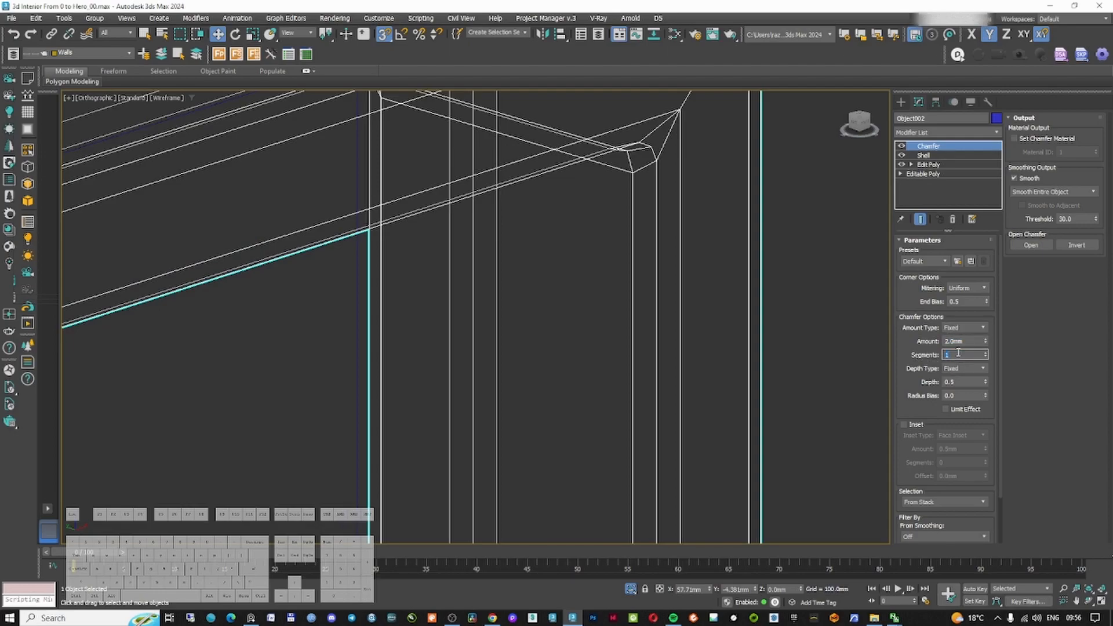
text(0)
key(Return)
scroll(658, 219, down, 4)
click(986, 352)
click(986, 353)
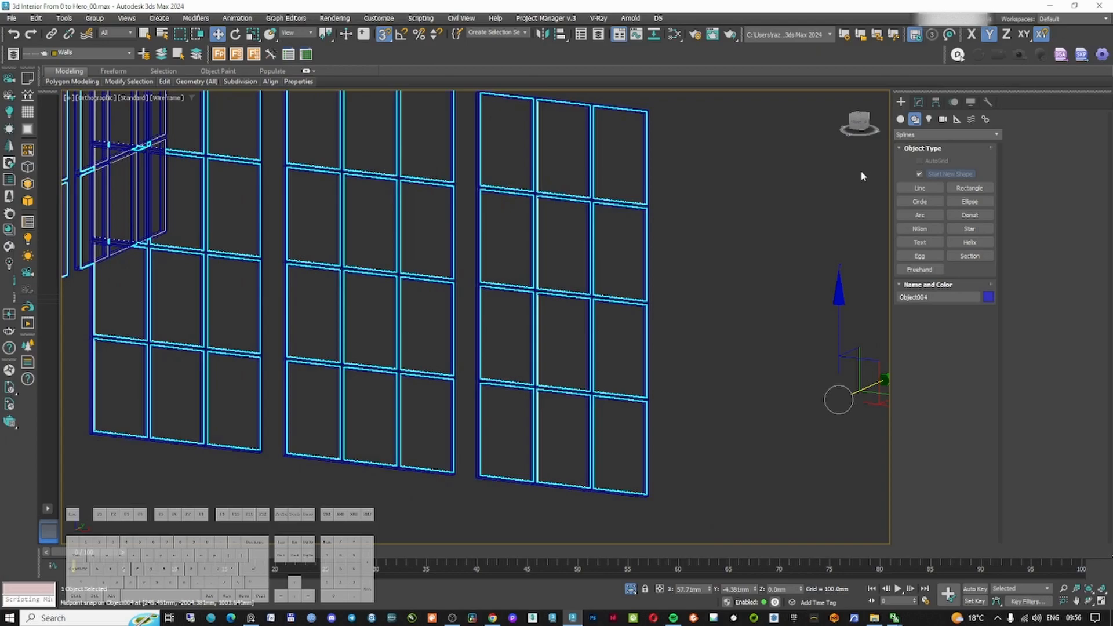
Rename the pane object glass and add a Shell modifier with a 2 mm outer amount
click(922, 101)
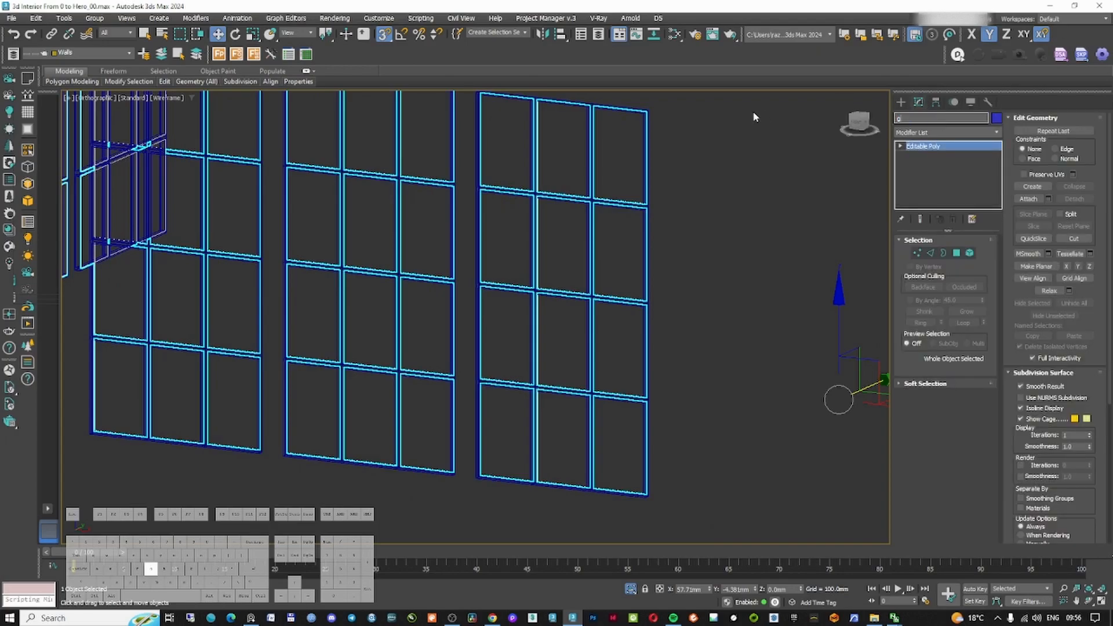
text(s)
key(Return)
click(902, 130)
text(sh)
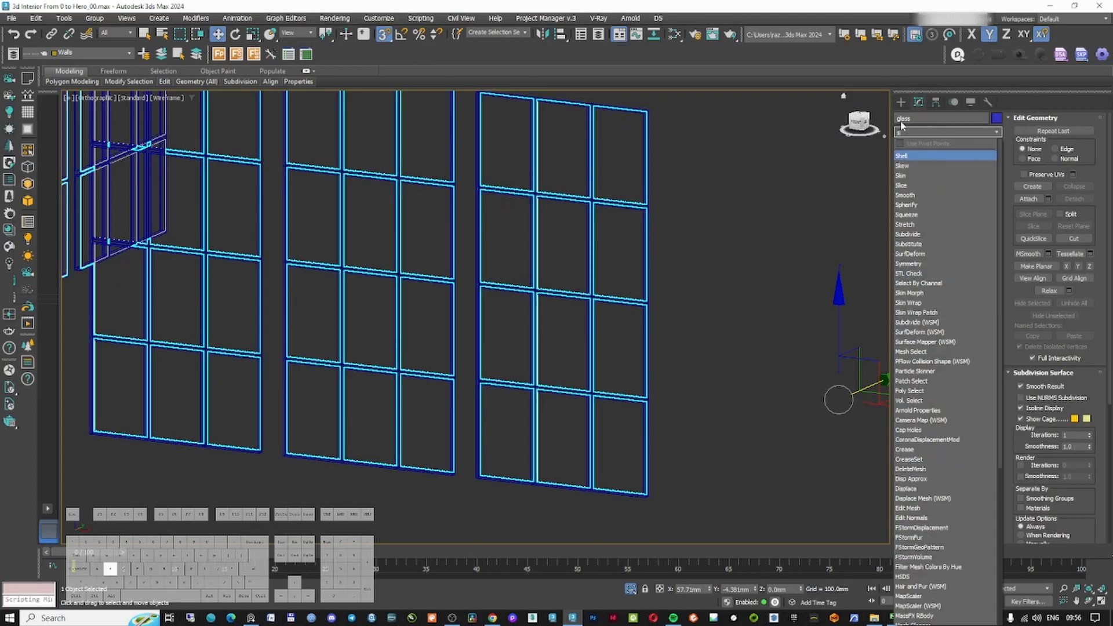
key(Return)
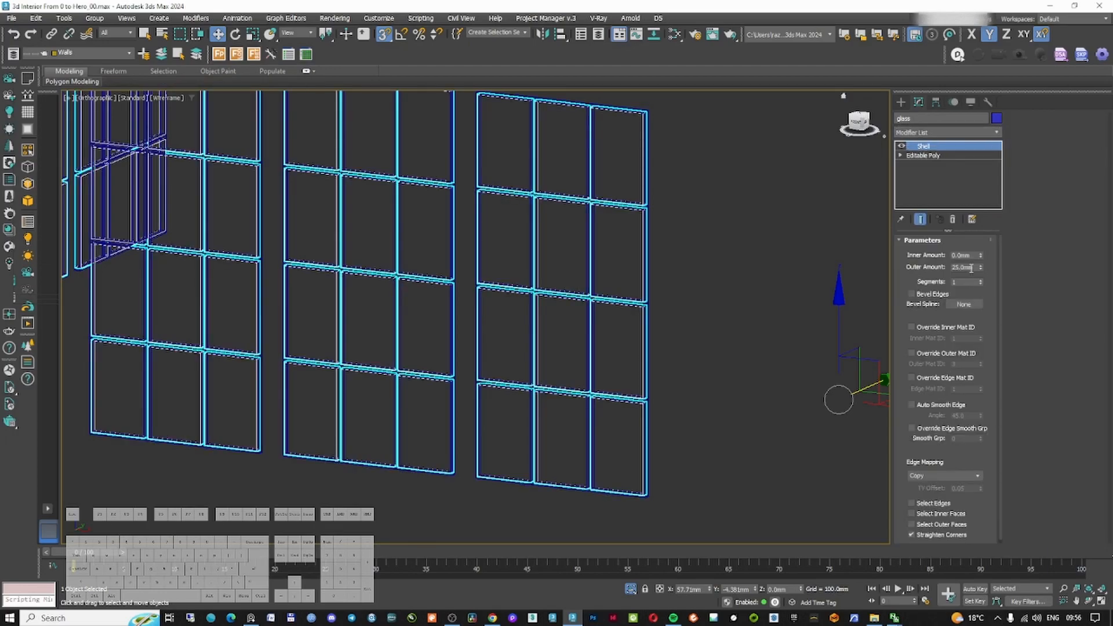
text(2)
key(Return)
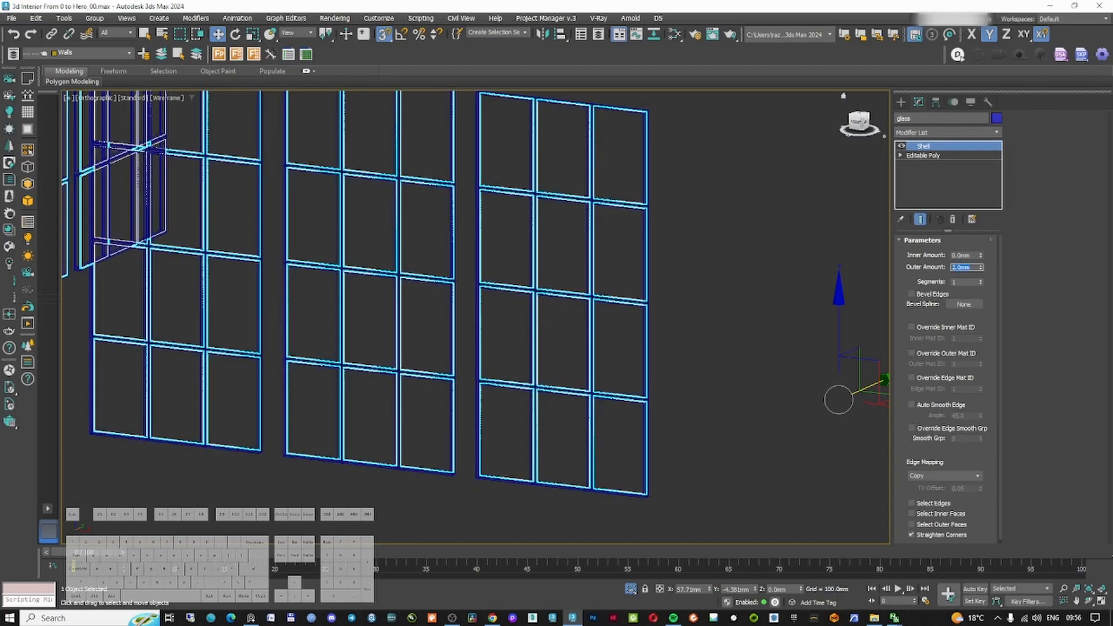
text(3)
click(901, 103)
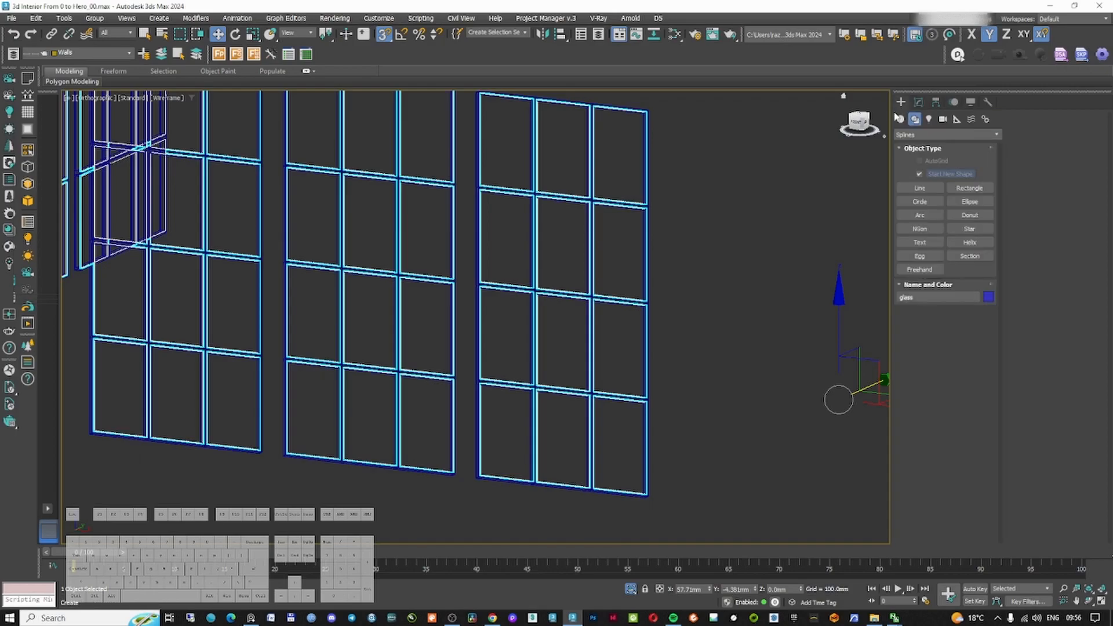
Examine the window glass and frame placement in the top view
middle_drag(530, 244, 535, 268)
key(t)
key(z)
middle_drag(369, 438, 386, 375)
scroll(385, 379, up, 2)
scroll(529, 315, down, 3)
scroll(517, 350, up, 5)
scroll(585, 341, up, 2)
drag(601, 229, 596, 428)
scroll(596, 428, down, 5)
middle_drag(599, 434, 575, 330)
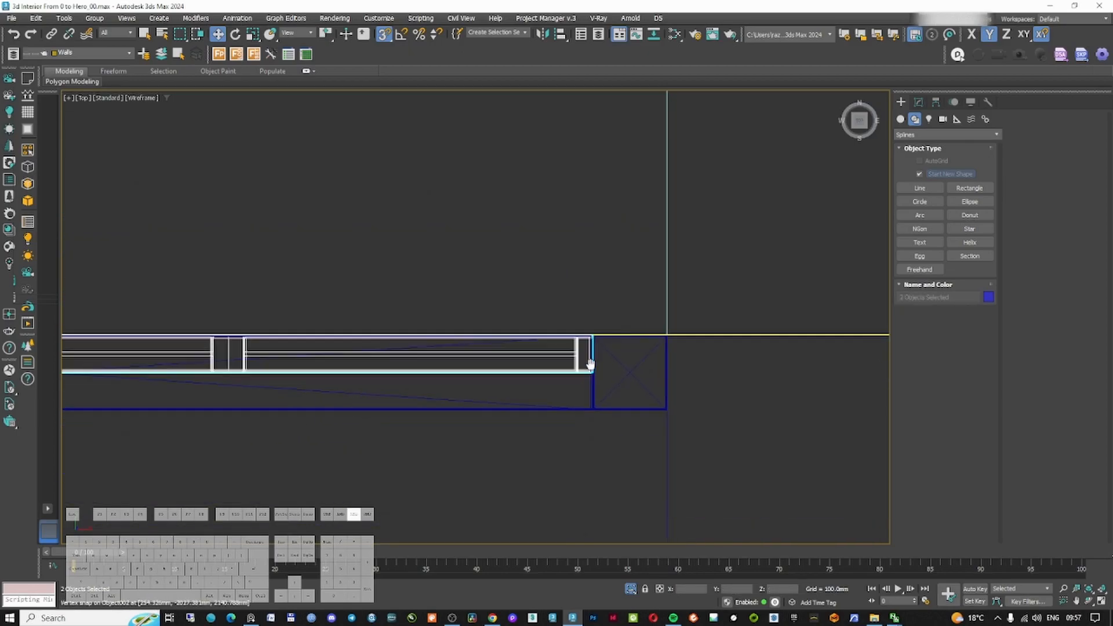
scroll(574, 329, up, 4)
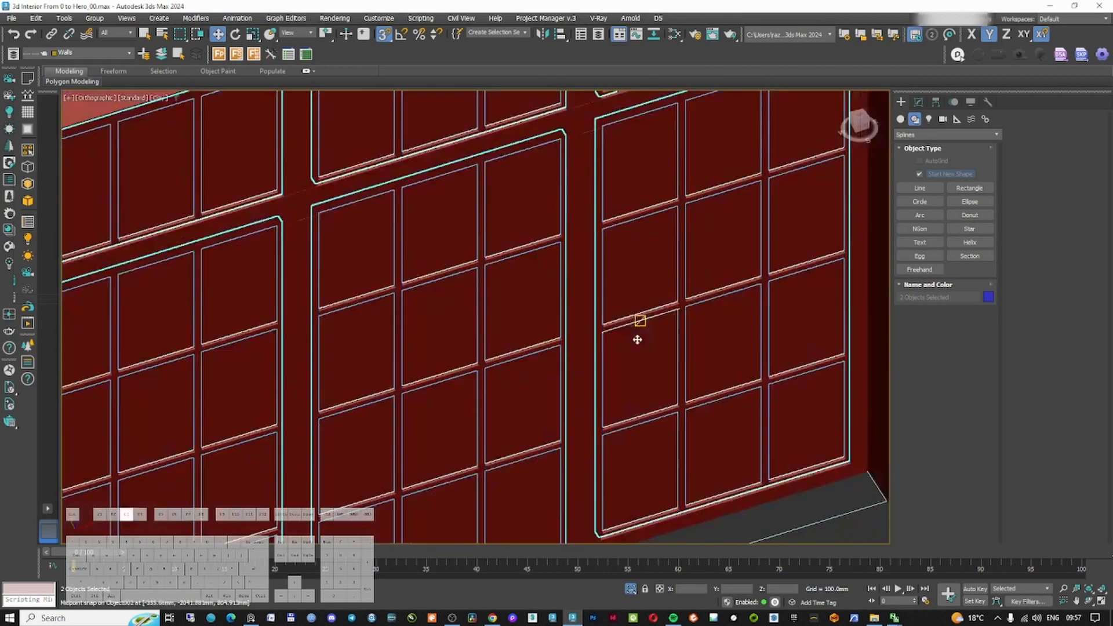
scroll(637, 342, down, 5)
scroll(637, 351, up, 12)
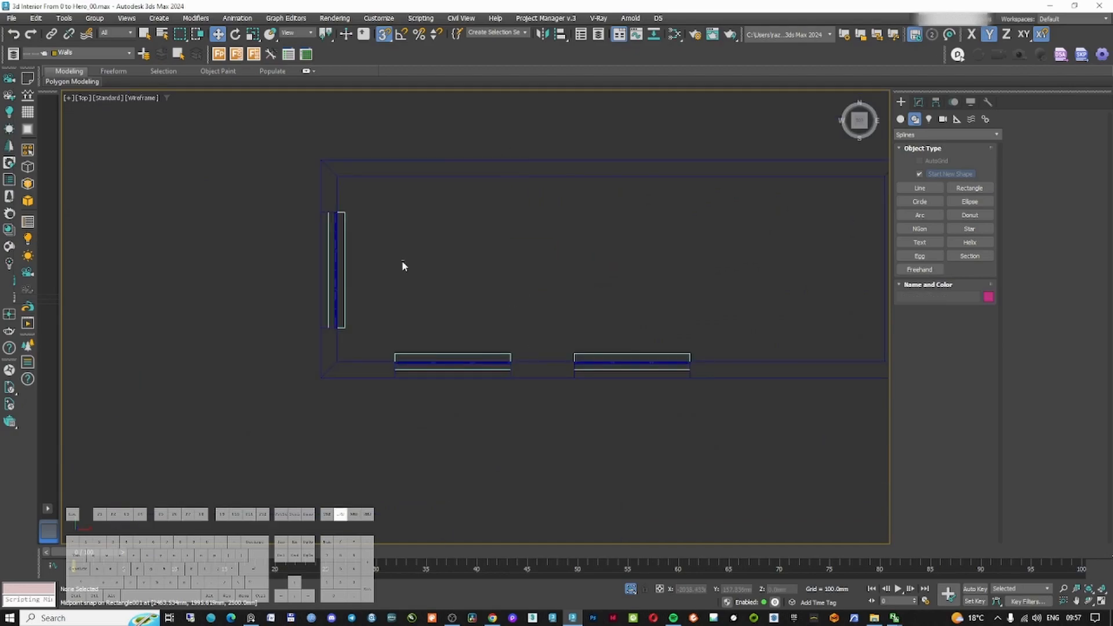
Create a new layer named Camera and make it the current layer
click(14, 53)
click(545, 159)
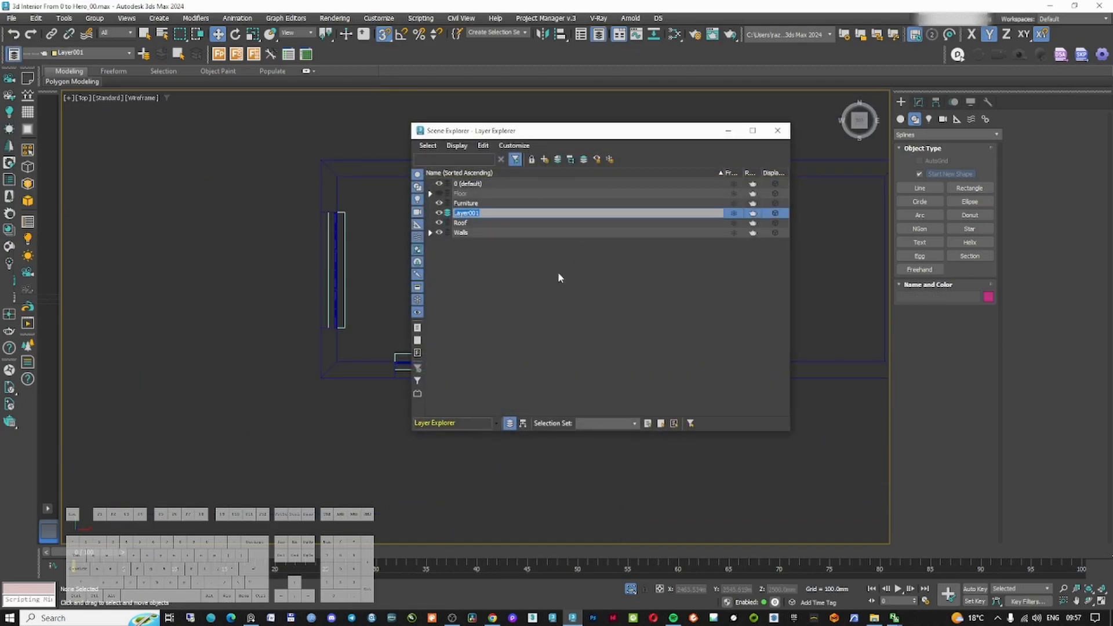
text(c)
click(728, 130)
Create a Corona camera in the top view looking from the front wall into the room, and switch to its view
click(919, 103)
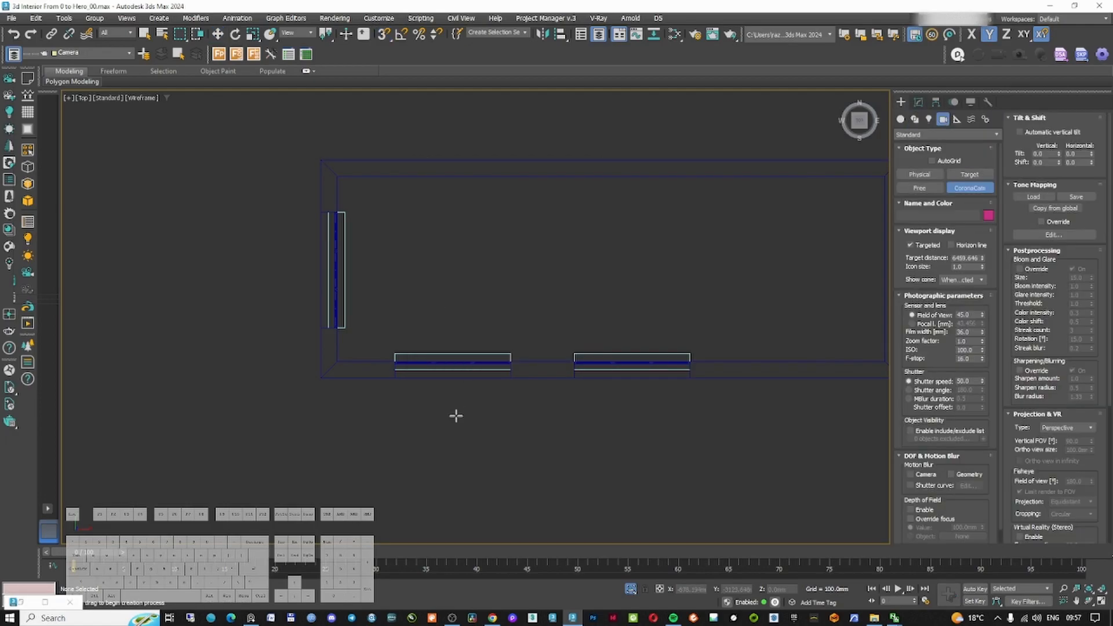
drag(456, 415, 458, 183)
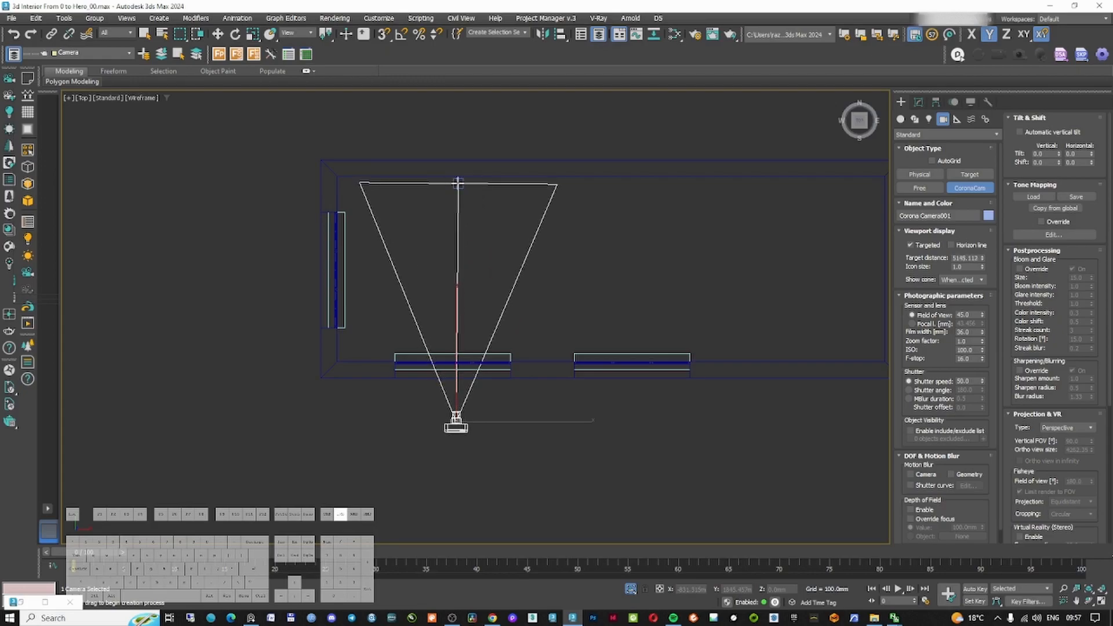
key(c)
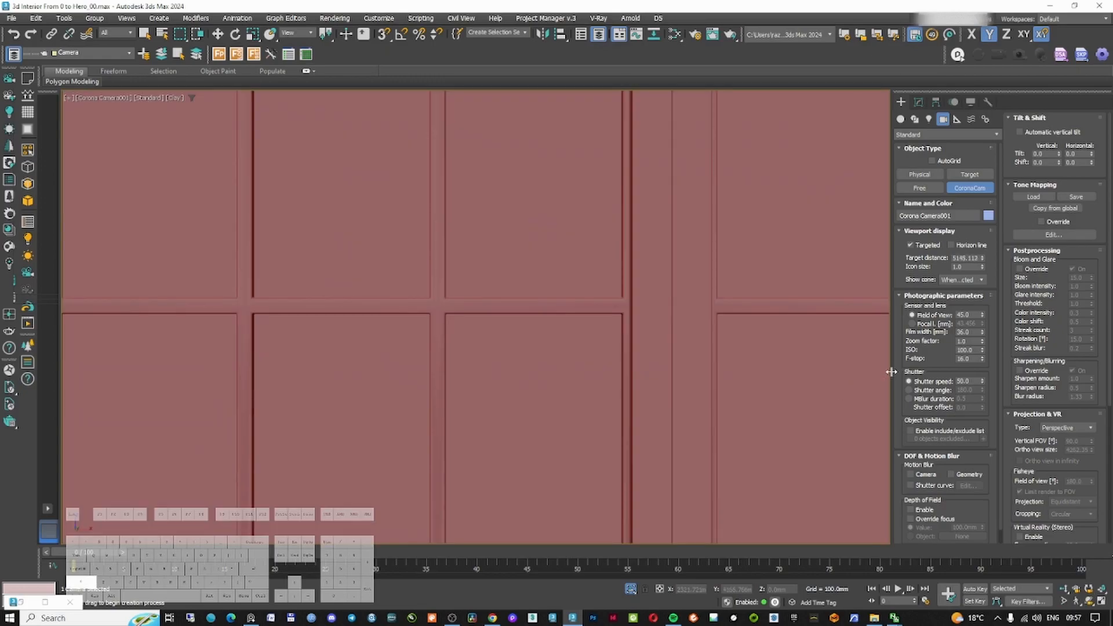
Show the safe frame and enable the camera's clipping planes with a near clip distance of 1000 mm
key(shift+f)
drag(1047, 329, 1047, 222)
drag(1050, 413, 1060, 267)
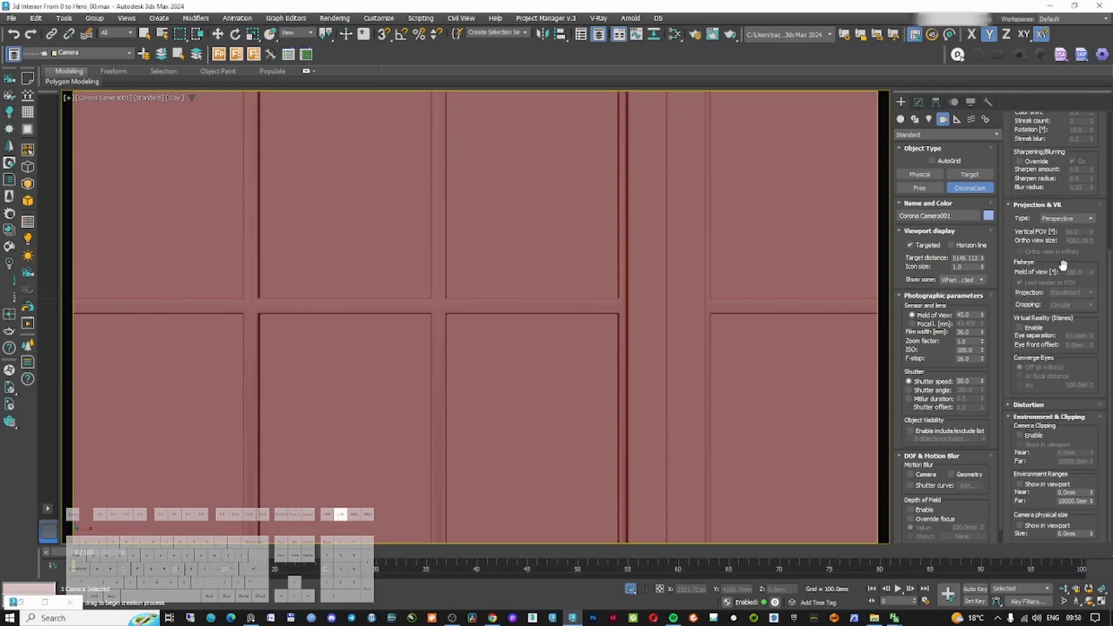
drag(1091, 455, 1089, 325)
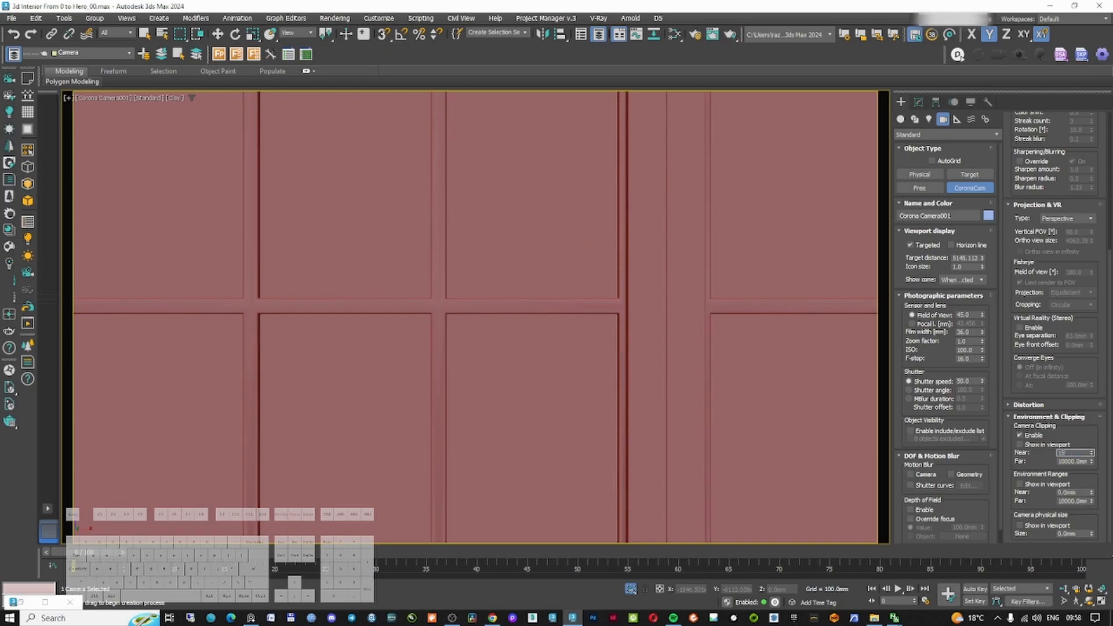
text(00.0mm)
key(Return)
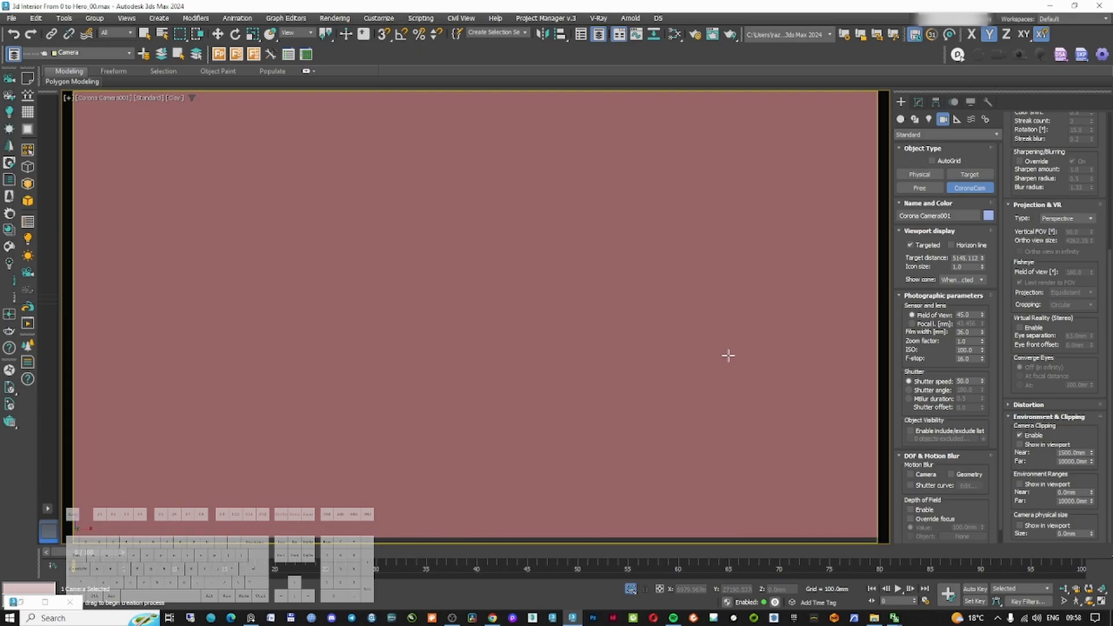
Raise the camera's near clipping distance to about 1425 mm, checking the clip plane against the front wall in the top view
key(t)
key(w)
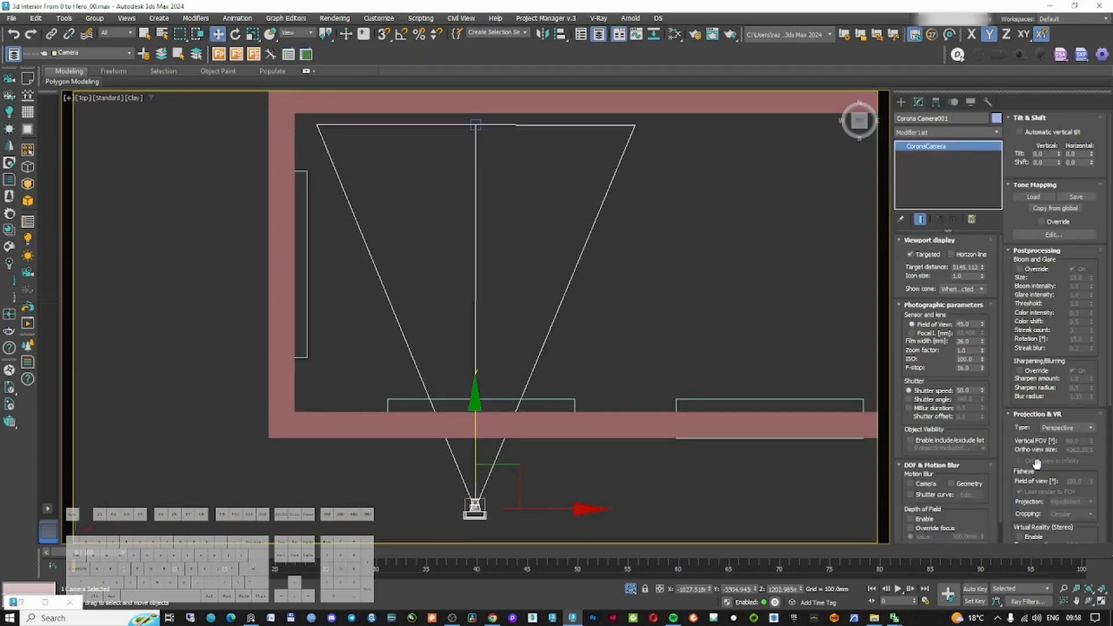
scroll(1037, 461, down, 5)
scroll(473, 408, up, 3)
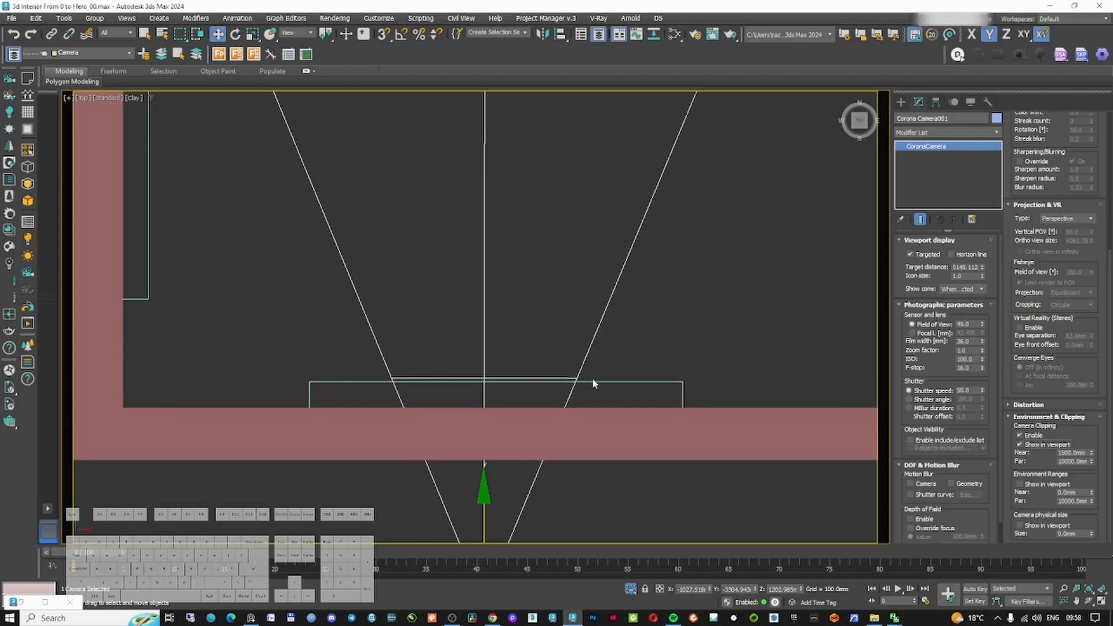
drag(1091, 453, 1090, 455)
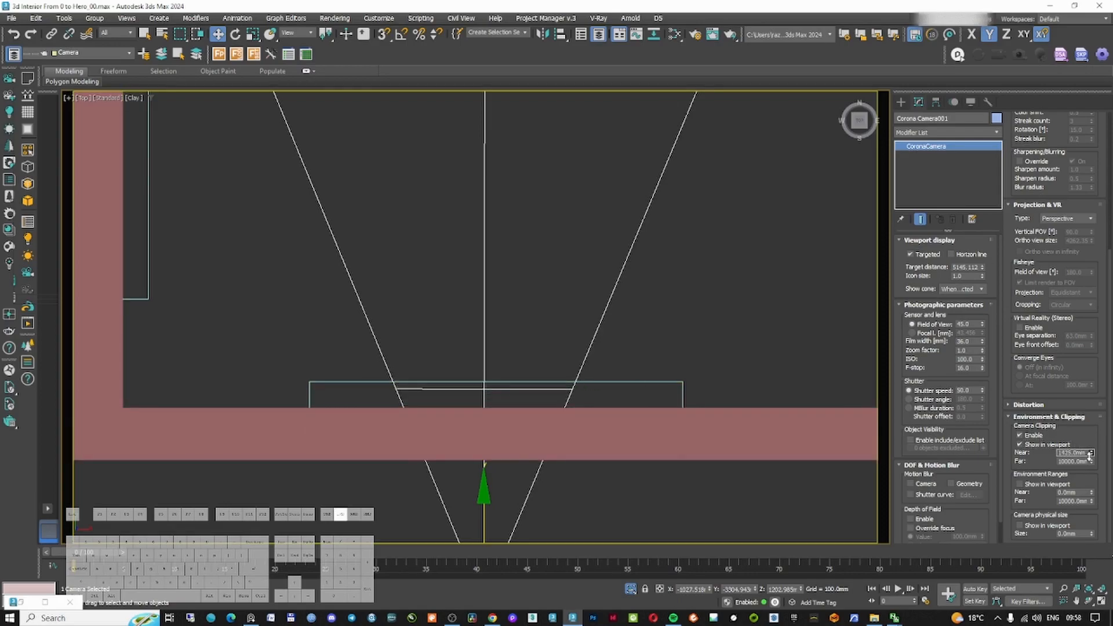
scroll(637, 347, down, 4)
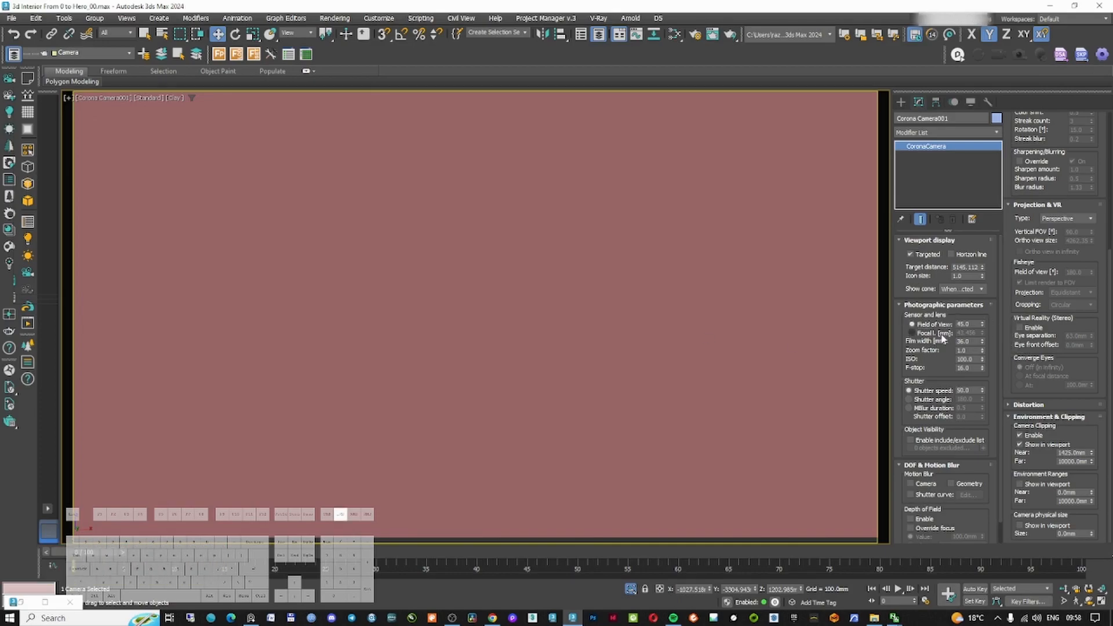
Switch the camera lens to focal length mode and lower the focal length to widen the view
drag(982, 333, 984, 361)
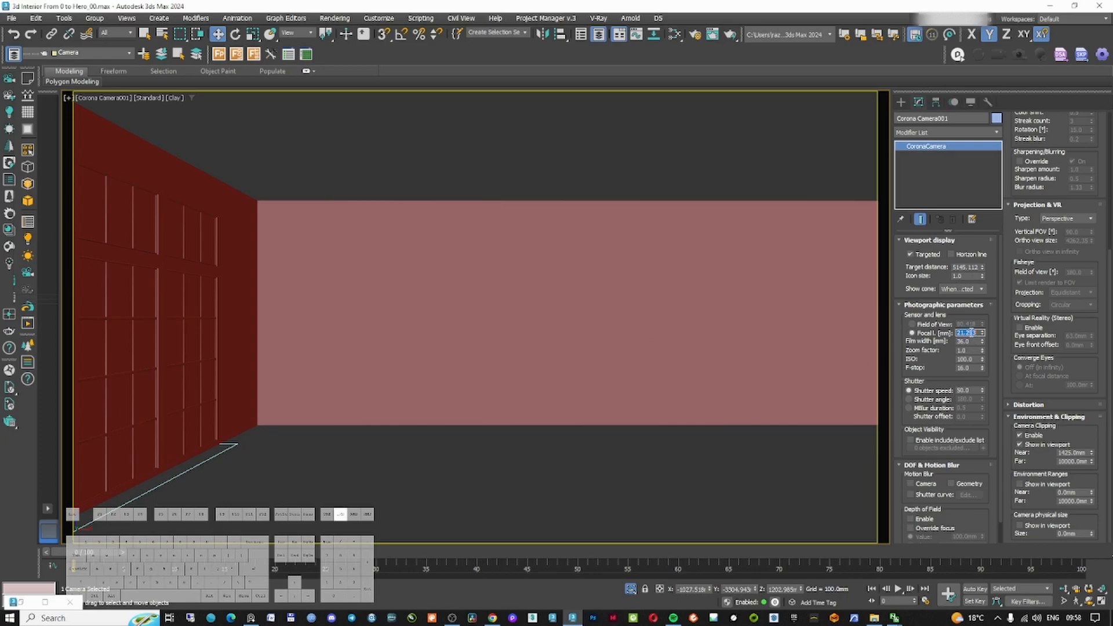
text(5)
key(Return)
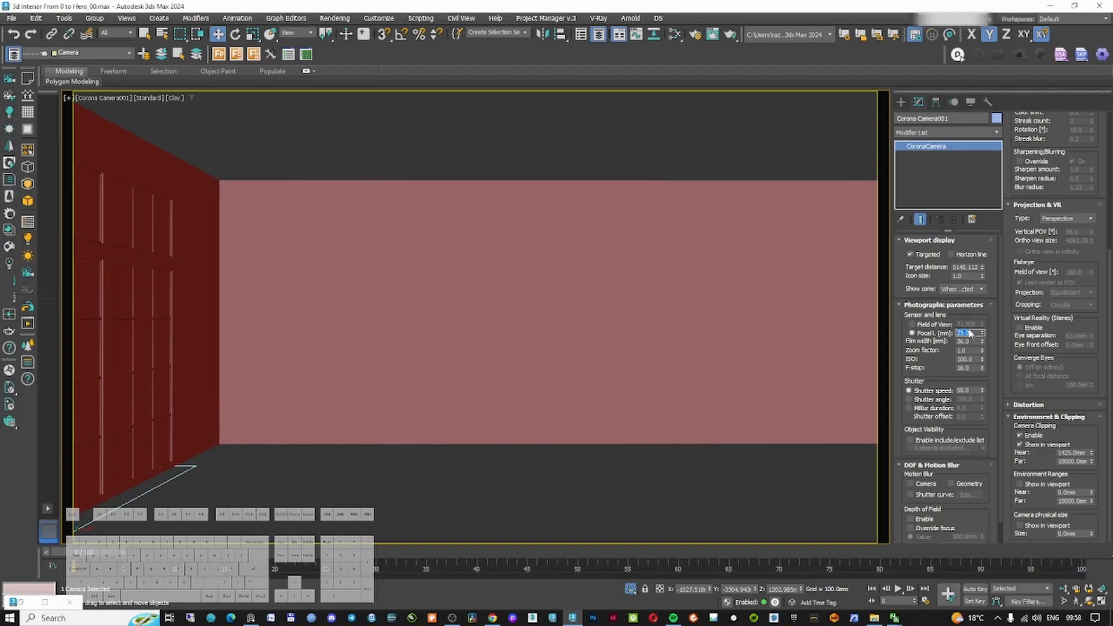
key(Return)
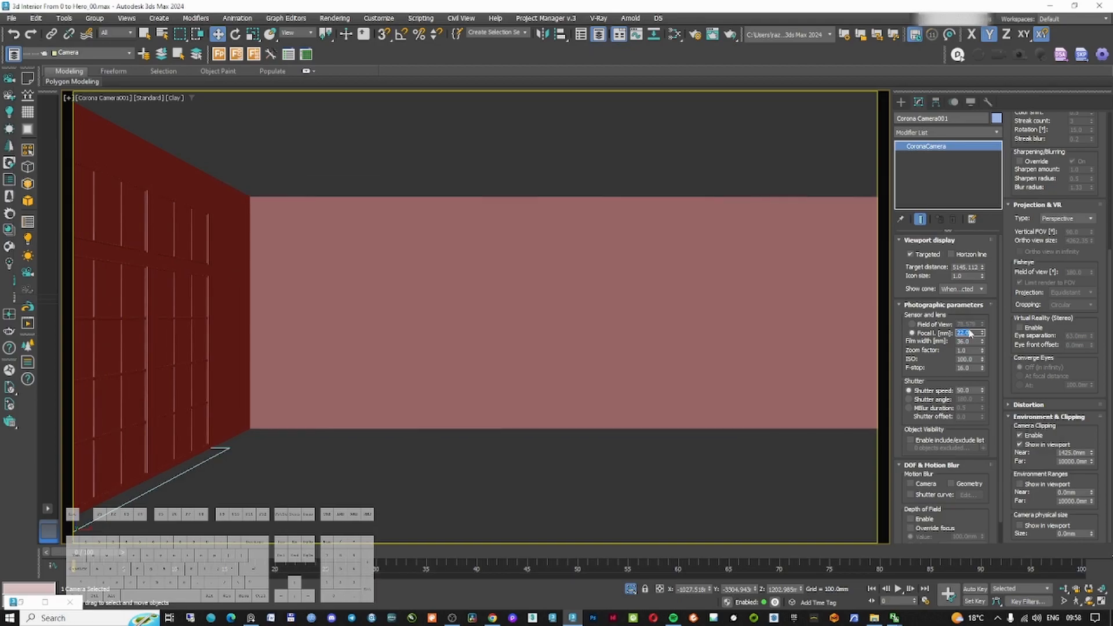
Examine the room, windows and camera in an orthographic wireframe view
click(901, 102)
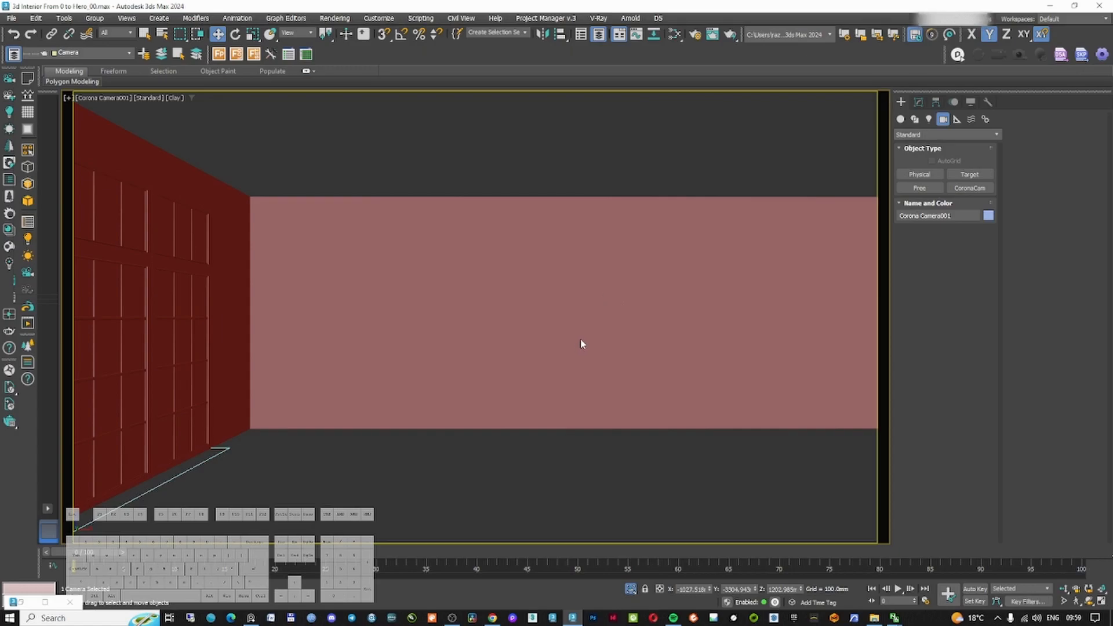
middle_drag(597, 347, 603, 305)
key(u)
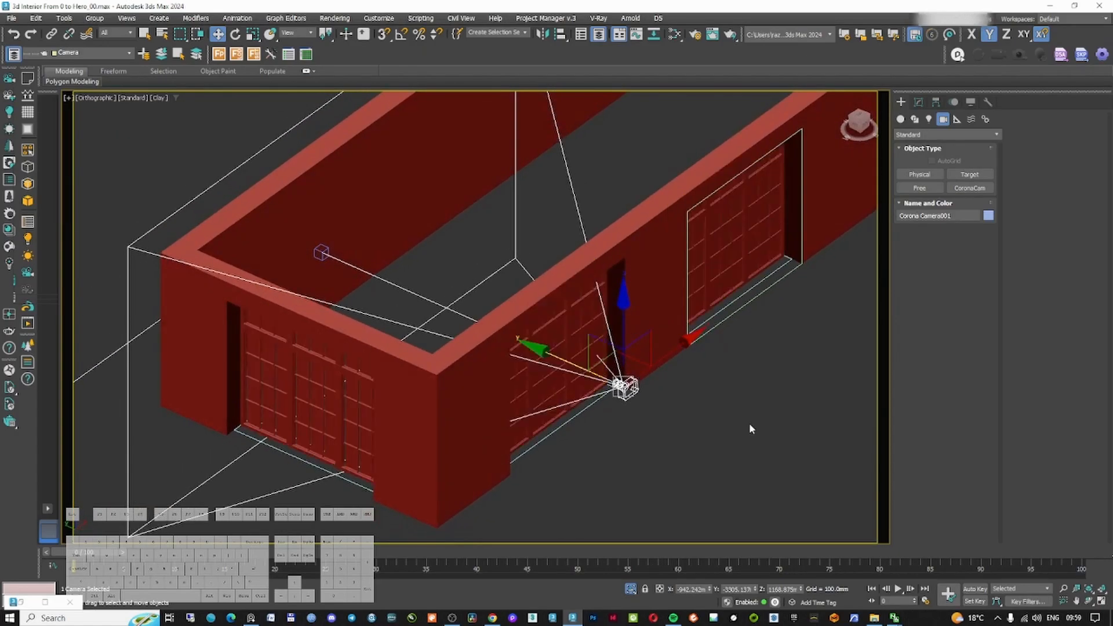
click(749, 422)
key(F3)
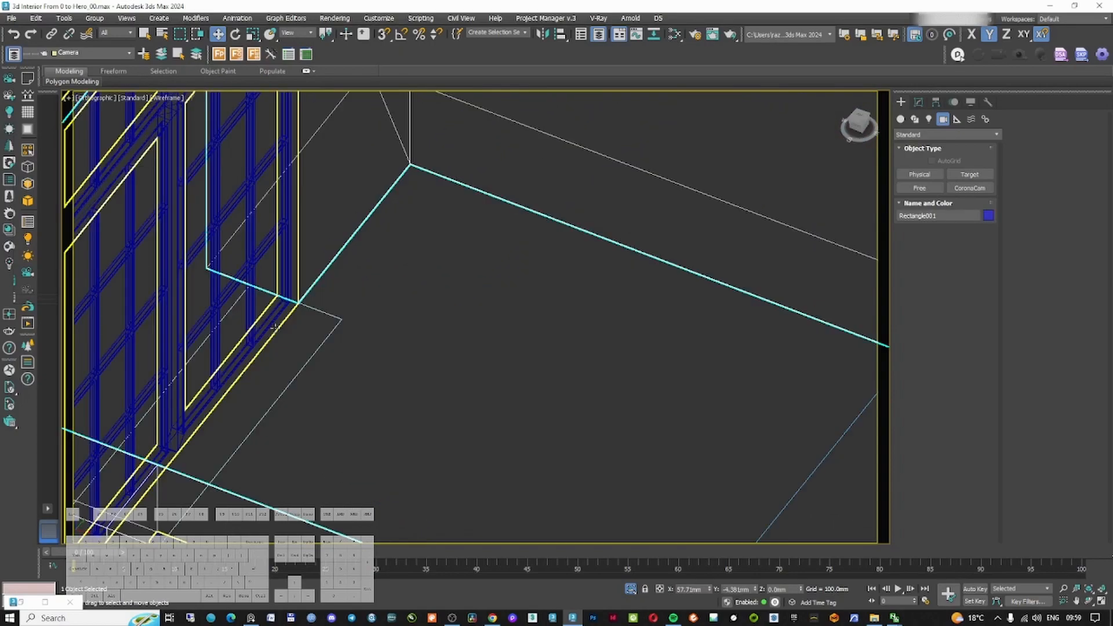
click(275, 326)
key(t)
scroll(340, 342, down, 3)
middle_drag(340, 342, 501, 342)
scroll(389, 355, up, 3)
middle_drag(389, 356, 608, 313)
scroll(499, 390, down, 3)
scroll(539, 380, up, 8)
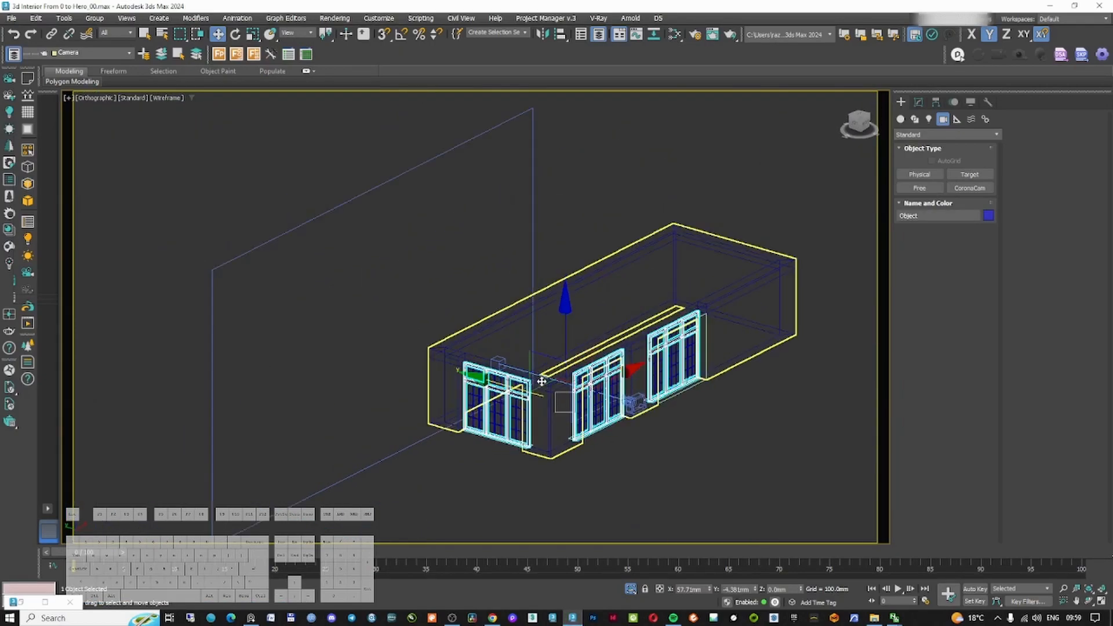
Select one window's frame and glass and isolate them
key(F3)
middle_drag(477, 405, 504, 320)
scroll(477, 331, up, 4)
ctrl+click(461, 345)
scroll(460, 346, down, 6)
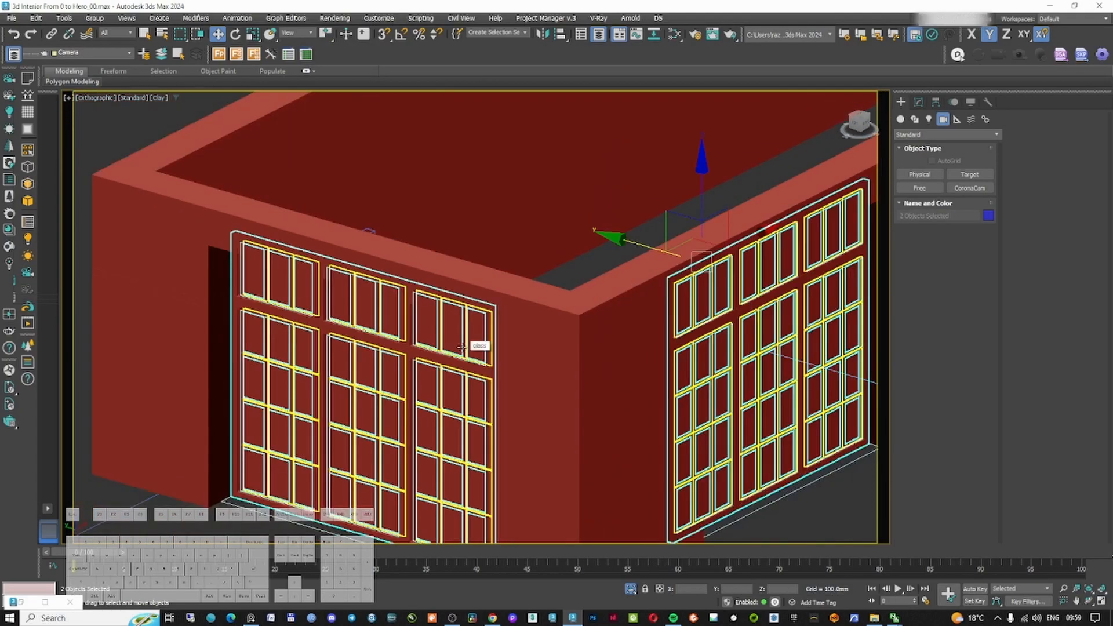
middle_drag(575, 345, 547, 315)
key(alt+q)
click(430, 310)
middle_drag(430, 310, 489, 305)
scroll(489, 305, up, 3)
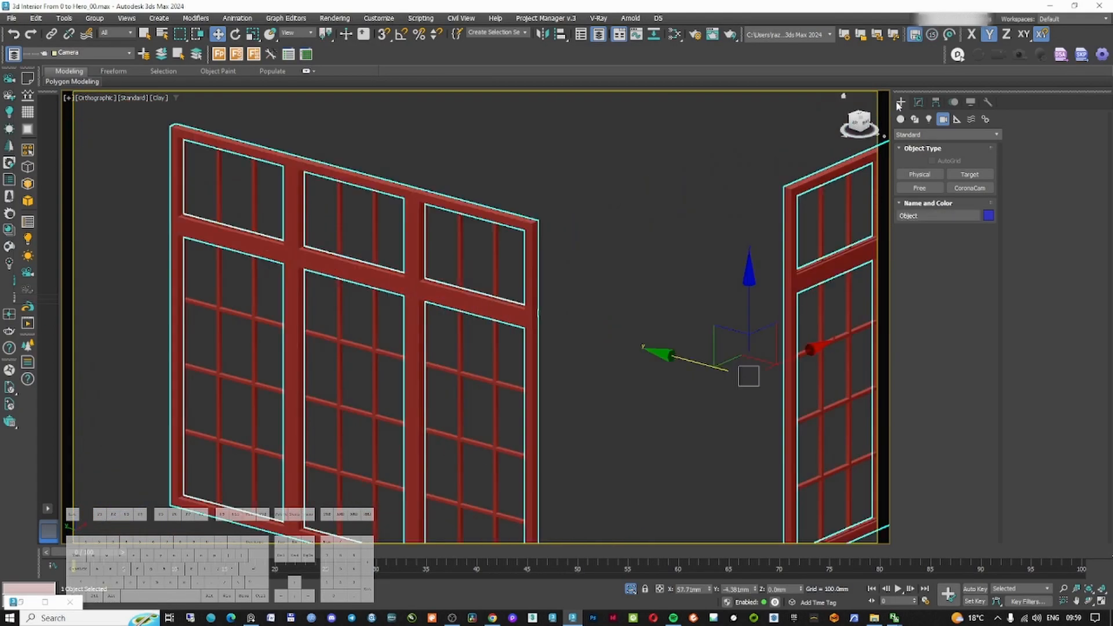
Turn on 3D snapping and examine the window frame's modifier stack and Edit Poly vertices closely
click(919, 102)
alt+middle_drag(463, 371, 522, 325)
scroll(499, 333, up, 9)
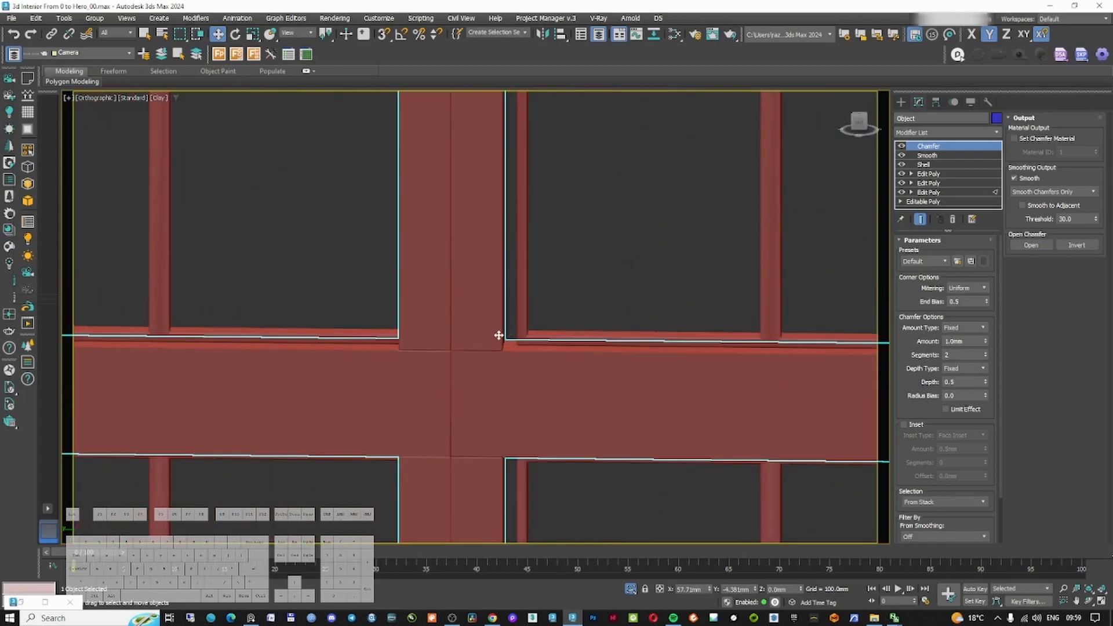
scroll(511, 347, down, 5)
scroll(510, 347, down, 5)
scroll(516, 350, up, 8)
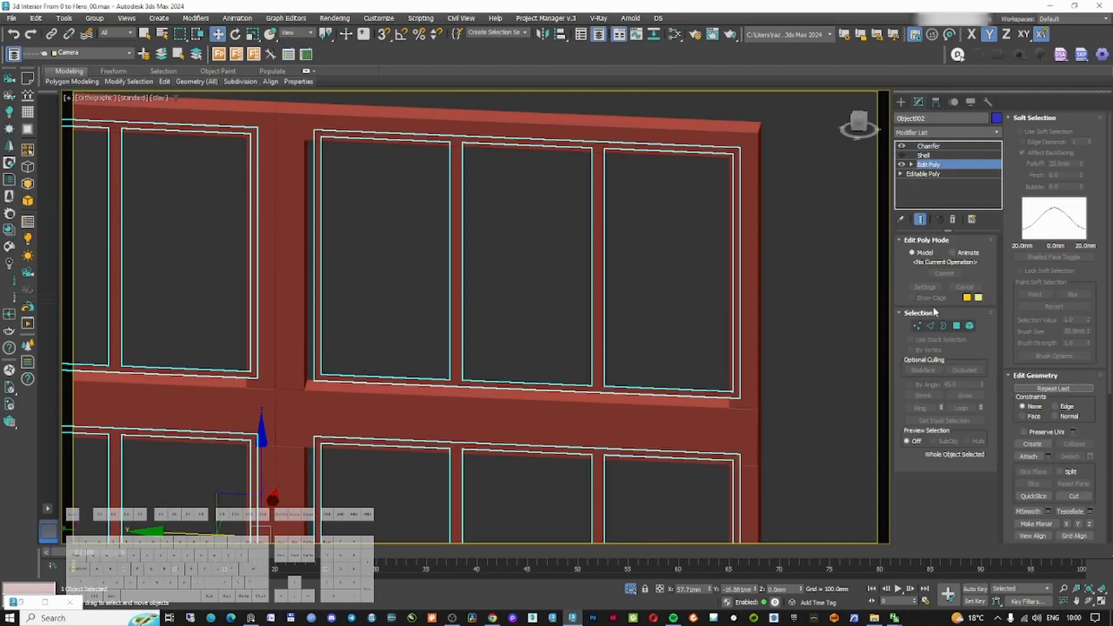
click(918, 324)
scroll(649, 315, down, 9)
alt+middle_drag(649, 313, 550, 346)
scroll(550, 346, up, 3)
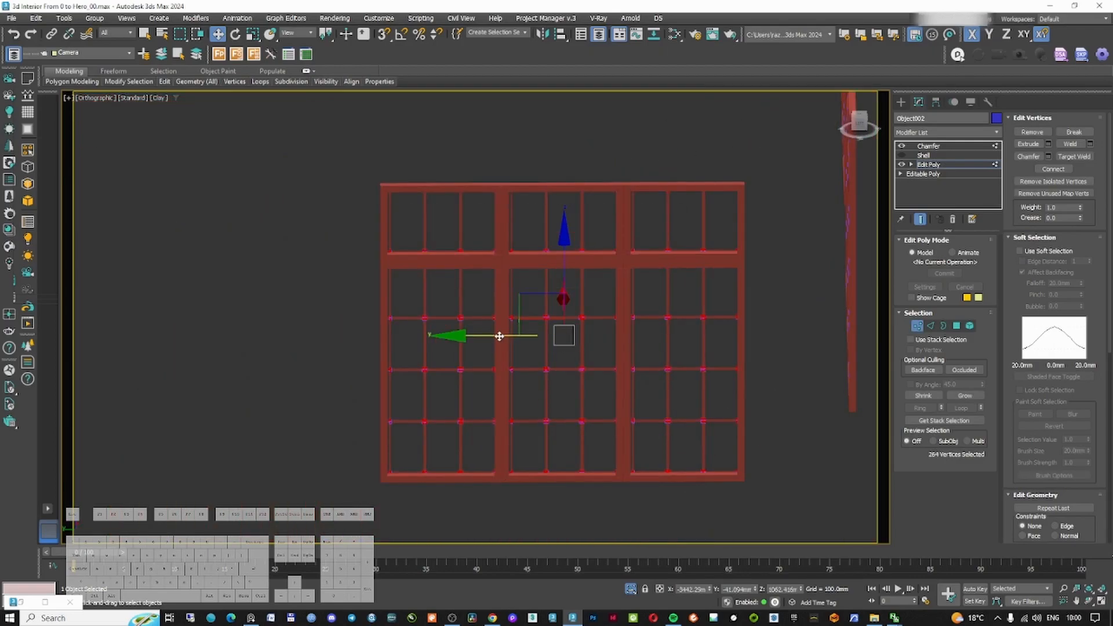
click(384, 35)
scroll(384, 219, up, 10)
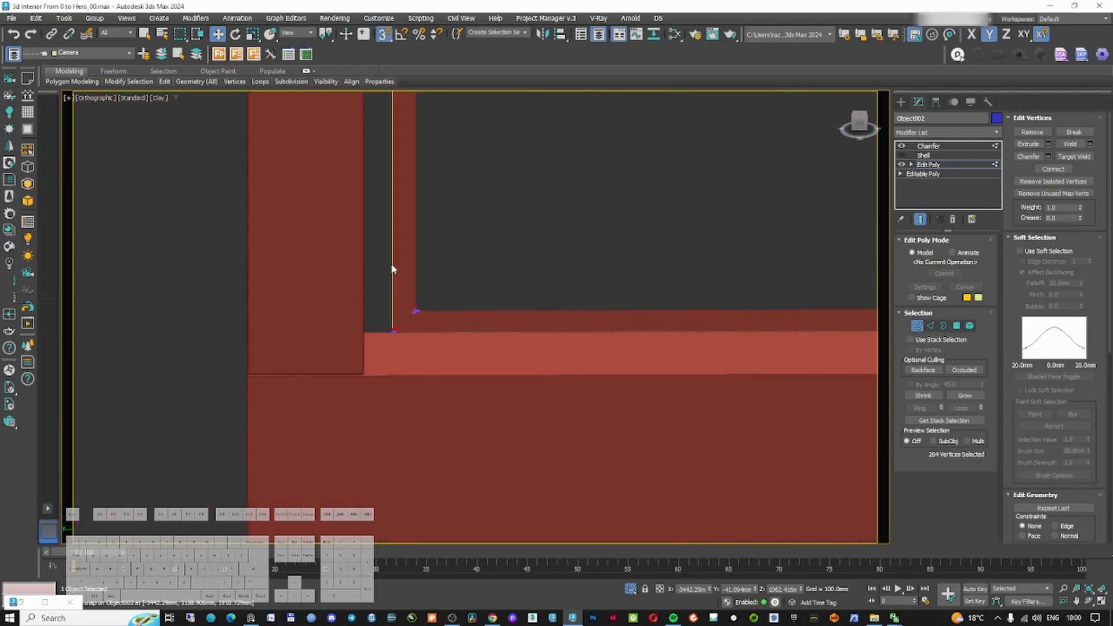
key(F3)
drag(358, 450, 246, 443)
scroll(286, 422, down, 10)
scroll(587, 359, up, 7)
scroll(663, 314, down, 6)
scroll(698, 311, up, 8)
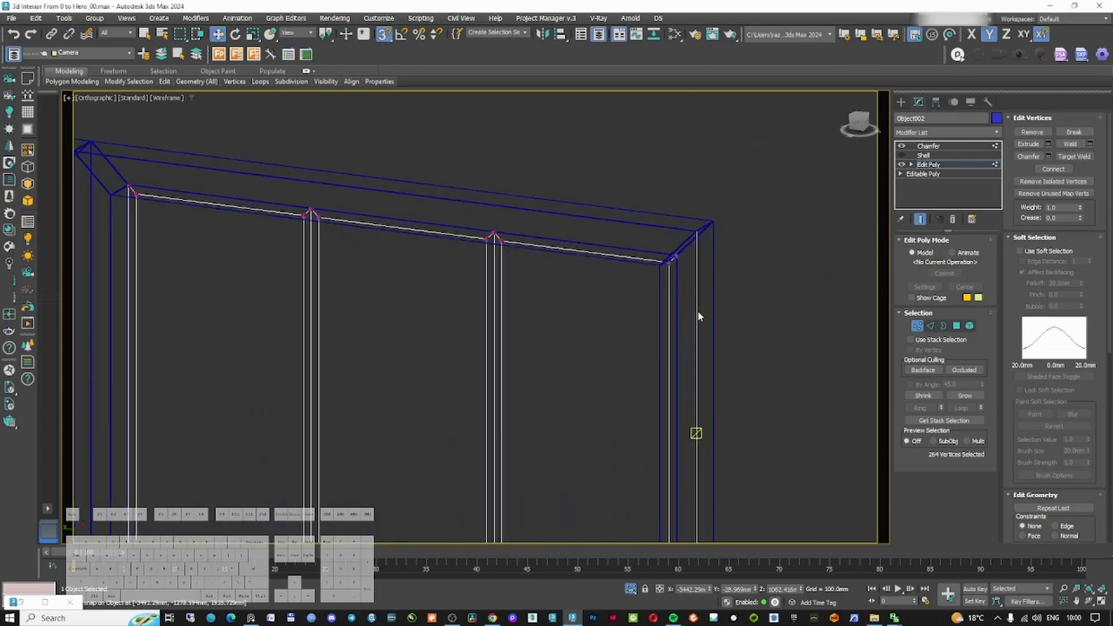
scroll(641, 212, down, 3)
scroll(632, 232, down, 8)
key(F3)
middle_drag(749, 296, 517, 225)
scroll(580, 221, up, 8)
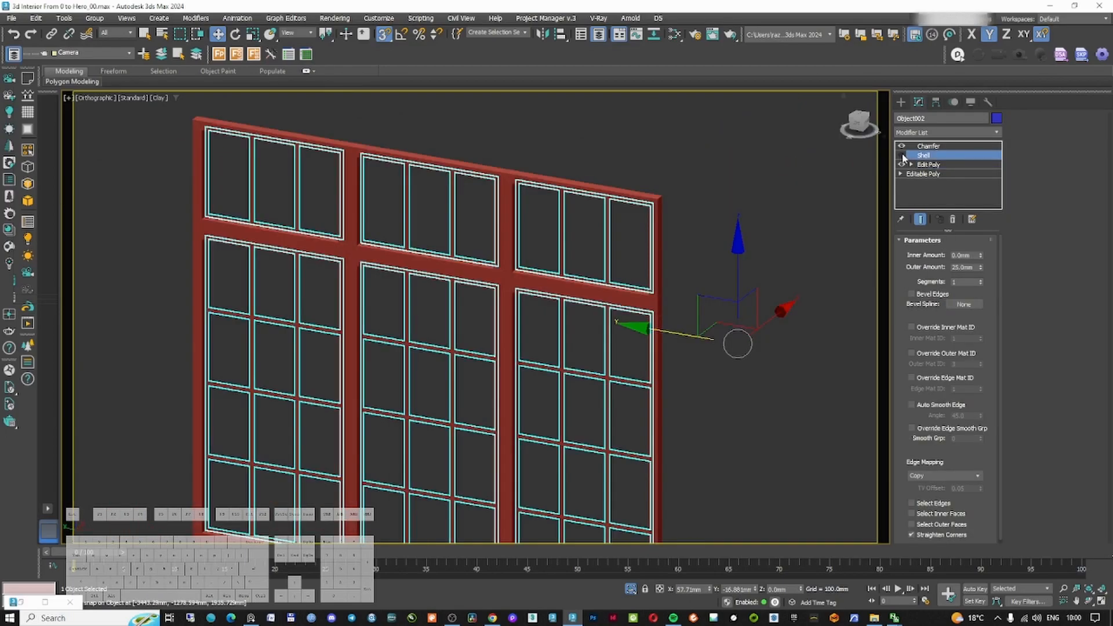
Hide the unselected objects and select the window glass
right_click(700, 238)
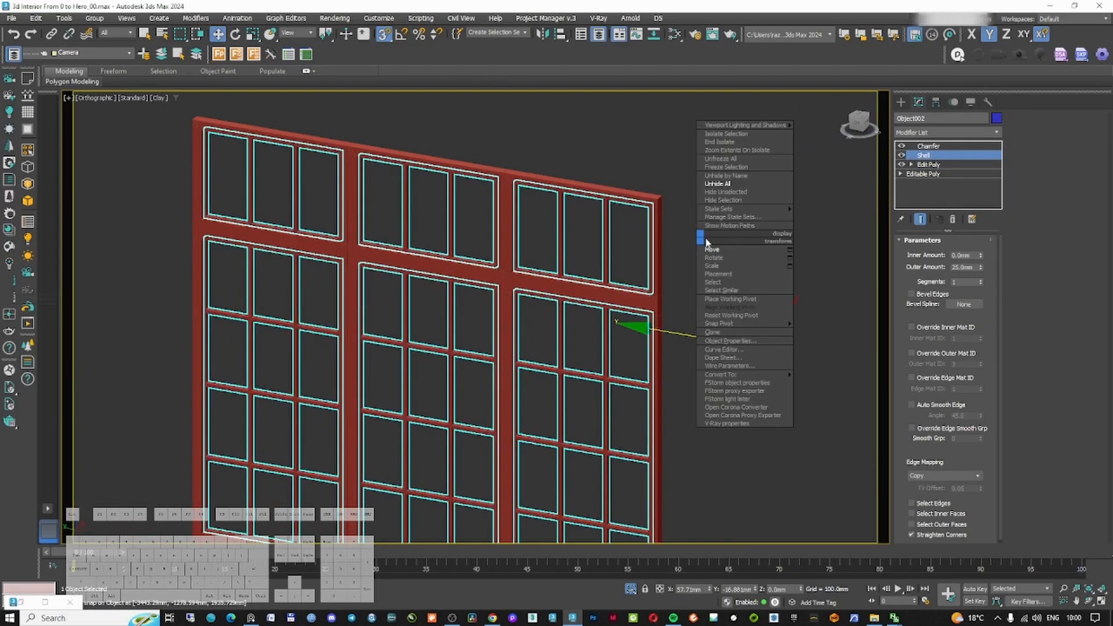
click(732, 193)
scroll(591, 291, up, 5)
click(591, 290)
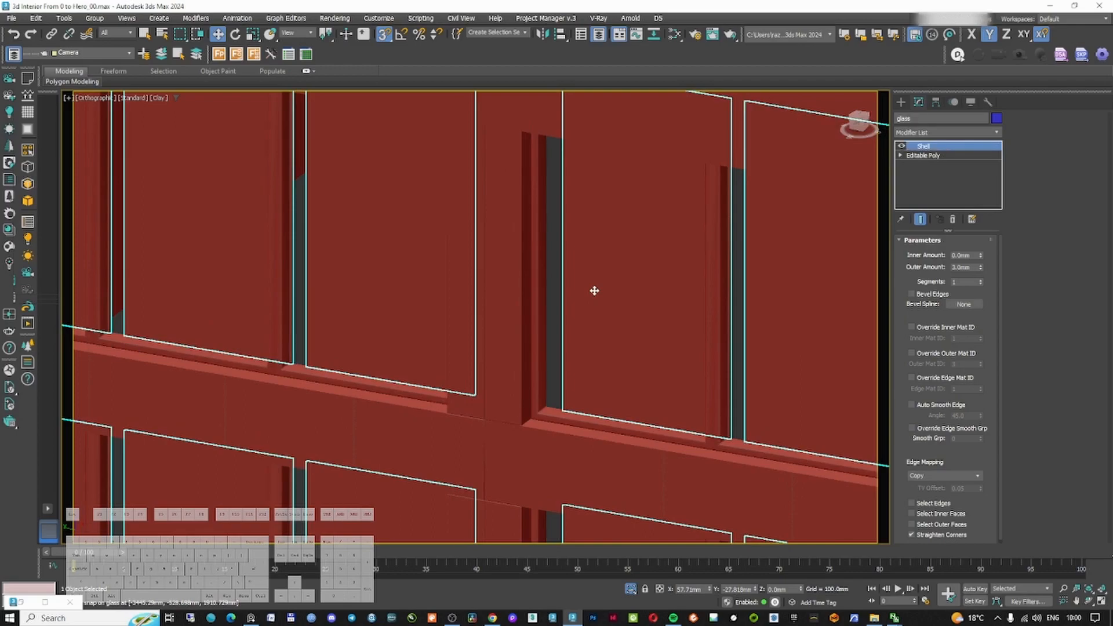
scroll(576, 348, up, 6)
scroll(521, 451, down, 10)
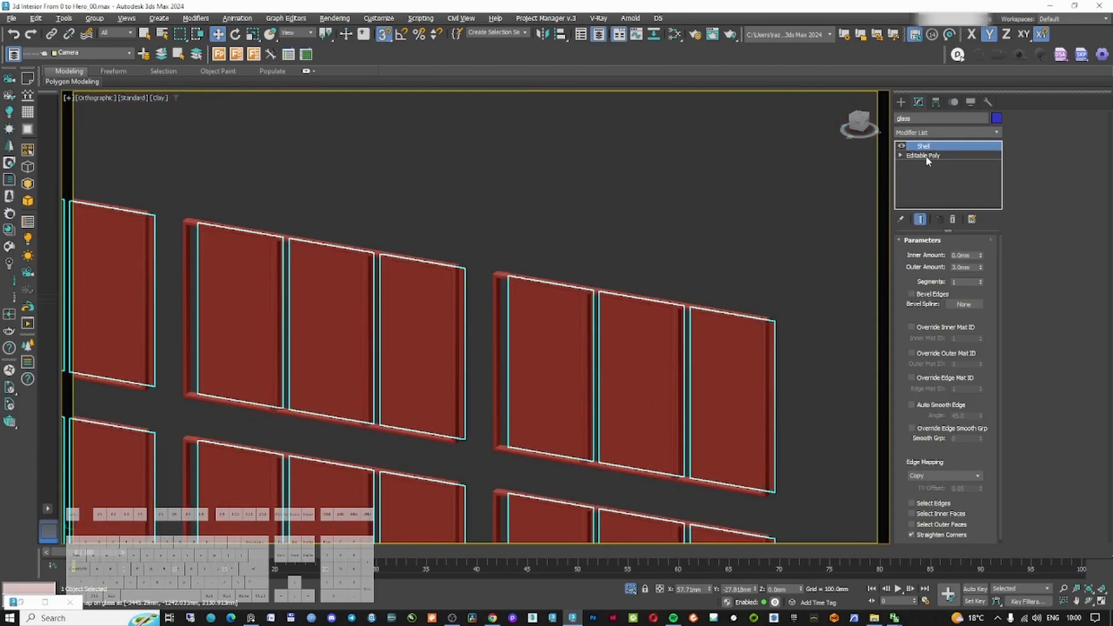
Enter the glass's vertex level and select its vertices in the top view
click(924, 156)
click(917, 253)
scroll(667, 325, down, 5)
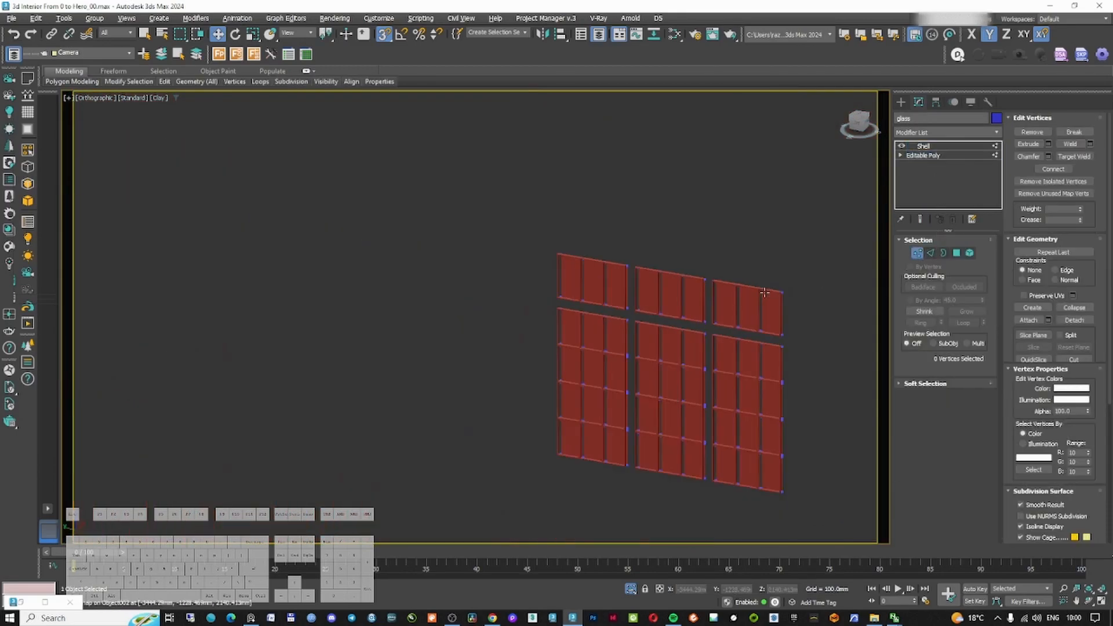
key(t)
scroll(614, 289, down, 3)
key(F3)
middle_drag(356, 211, 431, 285)
scroll(431, 285, up, 6)
scroll(548, 308, up, 3)
scroll(528, 268, down, 2)
drag(520, 266, 586, 478)
scroll(575, 426, up, 3)
scroll(541, 260, down, 2)
drag(494, 197, 617, 538)
scroll(564, 494, up, 7)
mouse_move(477, 464)
mouse_down()
mouse_move(434, 393)
mouse_move(472, 389)
mouse_up()
scroll(432, 392, up, 6)
scroll(510, 390, down, 7)
scroll(520, 318, down, 4)
middle_drag(527, 390, 683, 276)
scroll(652, 220, down, 4)
drag(616, 109, 667, 305)
scroll(650, 231, up, 5)
scroll(637, 194, up, 2)
middle_drag(693, 162, 703, 293)
scroll(645, 241, up, 3)
scroll(653, 241, up, 3)
drag(703, 246, 626, 387)
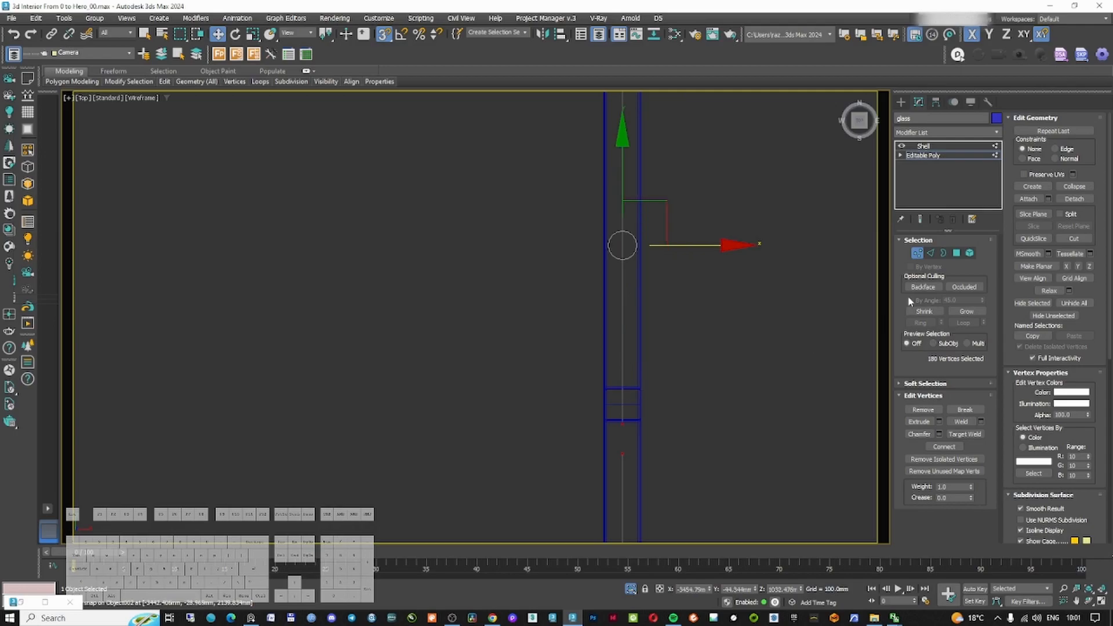
Move the glass vertices with snapping so the panes sit centred within the window frame
click(919, 254)
click(924, 147)
scroll(691, 351, down, 4)
middle_drag(687, 406, 654, 305)
scroll(664, 401, up, 3)
key(1)
scroll(599, 331, up, 5)
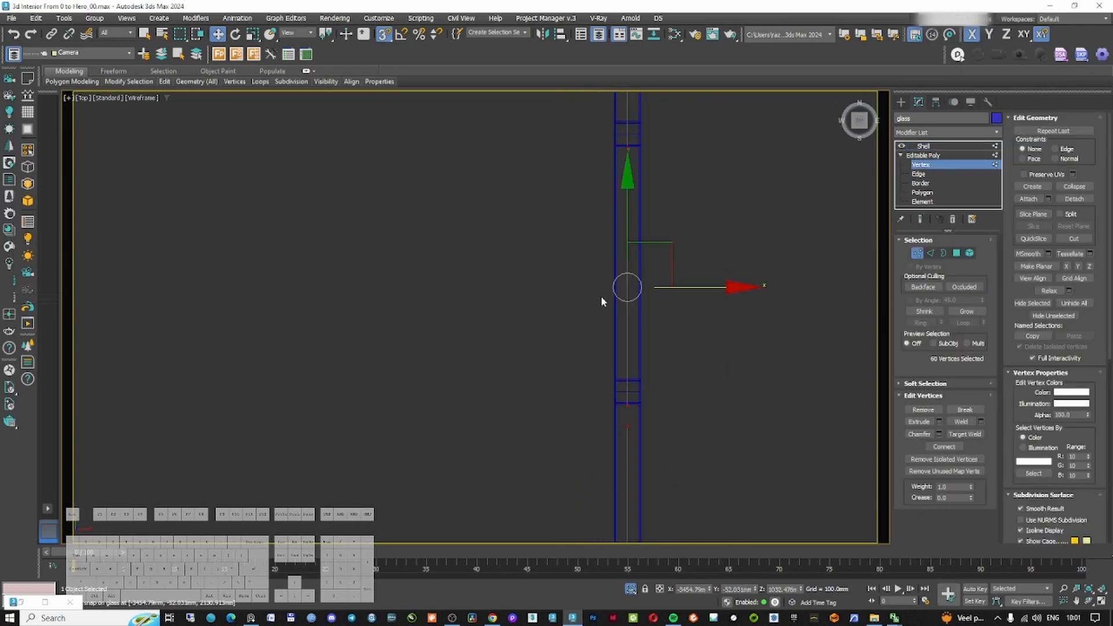
drag(598, 240, 597, 239)
scroll(599, 243, down, 4)
middle_drag(612, 247, 645, 431)
scroll(649, 435, down, 3)
mouse_move(626, 446)
mouse_down()
mouse_move(625, 331)
mouse_move(605, 357)
mouse_move(624, 371)
mouse_up()
scroll(630, 293, up, 4)
scroll(603, 485, up, 5)
middle_drag(602, 485, 652, 386)
scroll(707, 350, down, 3)
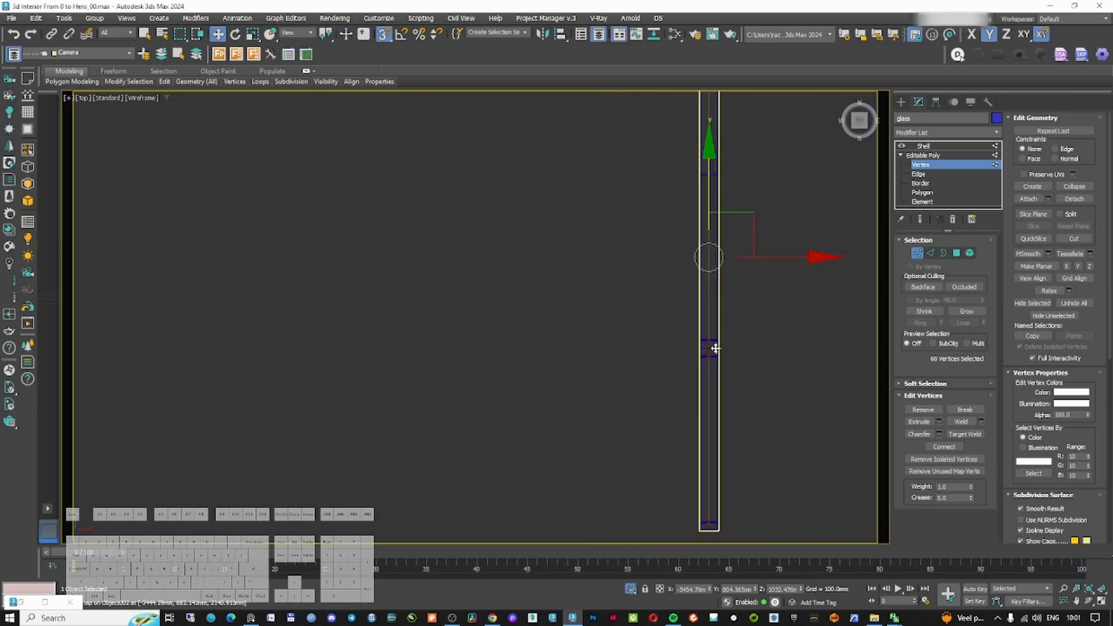
scroll(713, 347, down, 4)
alt+middle_drag(713, 347, 697, 303)
click(923, 146)
scroll(763, 226, down, 5)
alt+middle_drag(763, 226, 651, 271)
scroll(666, 286, up, 6)
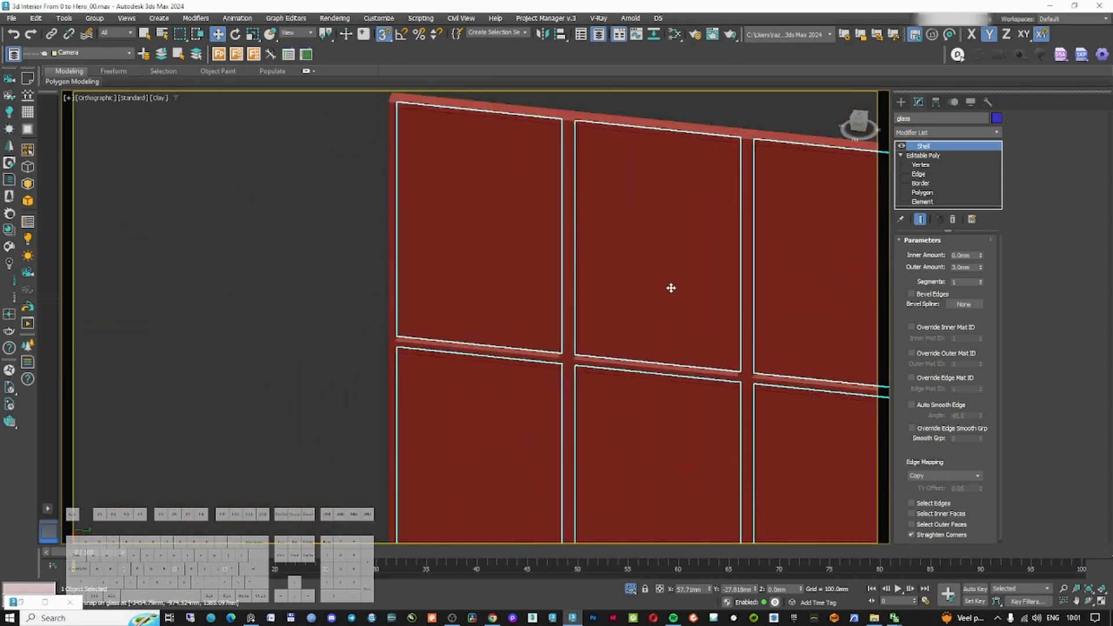
End the isolation and review the glass inside all windows of the room
right_click(670, 292)
click(699, 240)
scroll(640, 319, down, 6)
alt+middle_drag(638, 321, 770, 316)
scroll(617, 391, down, 4)
middle_drag(568, 444, 519, 325)
scroll(529, 394, up, 6)
alt+middle_drag(492, 422, 524, 415)
scroll(512, 353, up, 2)
middle_drag(513, 504, 597, 278)
scroll(512, 354, down, 6)
scroll(612, 261, up, 8)
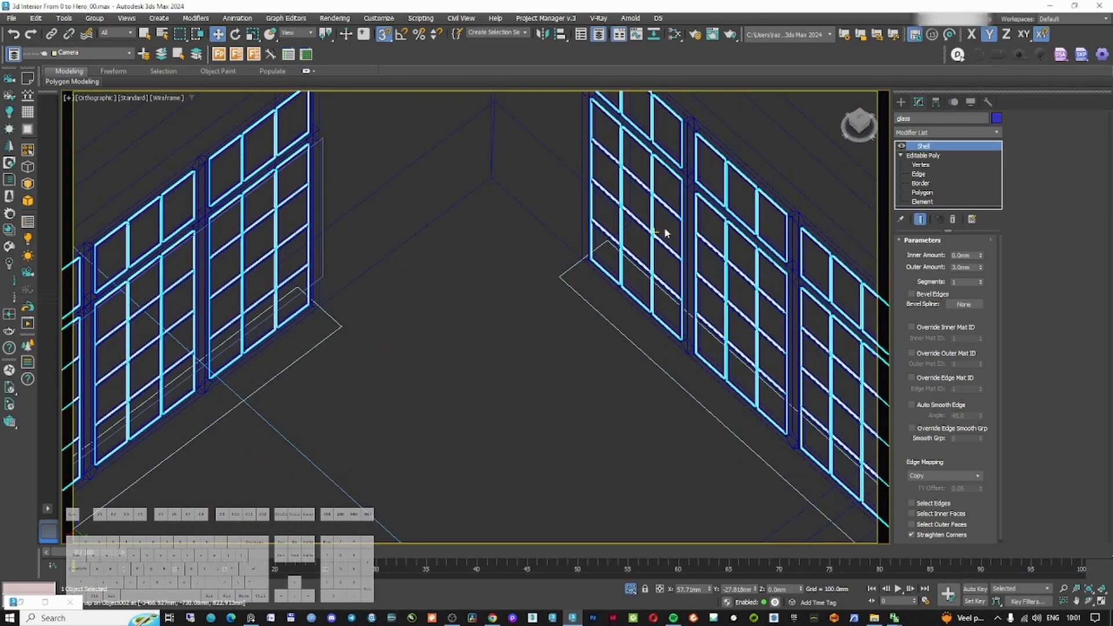
scroll(611, 262, up, 3)
scroll(612, 262, down, 2)
middle_drag(116, 377, 424, 349)
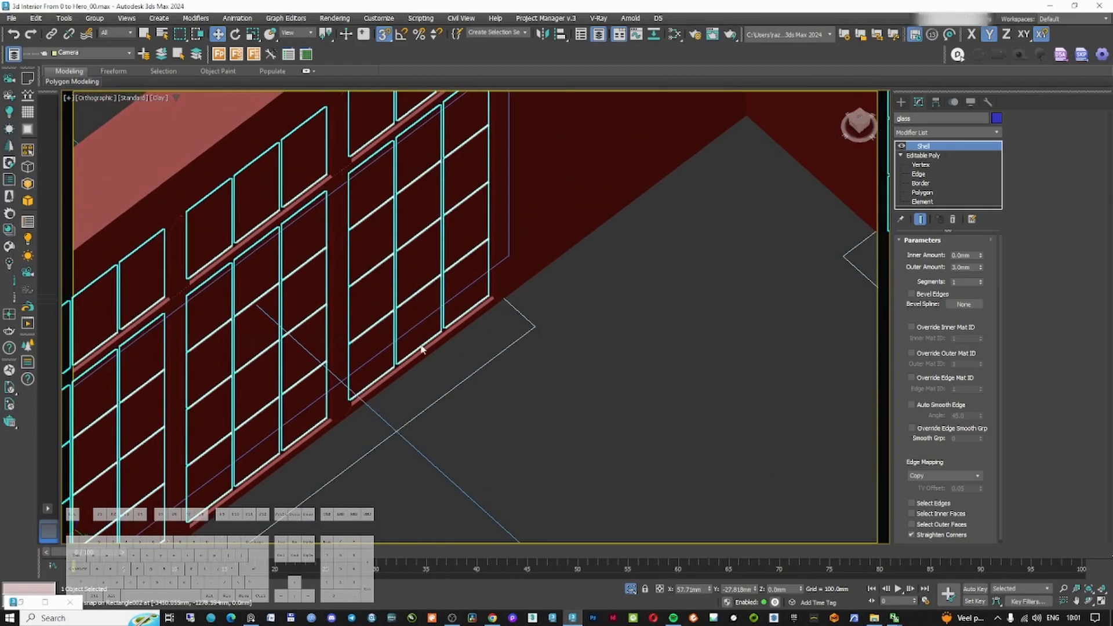
key(F3)
scroll(492, 315, up, 5)
scroll(500, 272, down, 7)
click(608, 261)
key(F3)
middle_drag(777, 227, 673, 336)
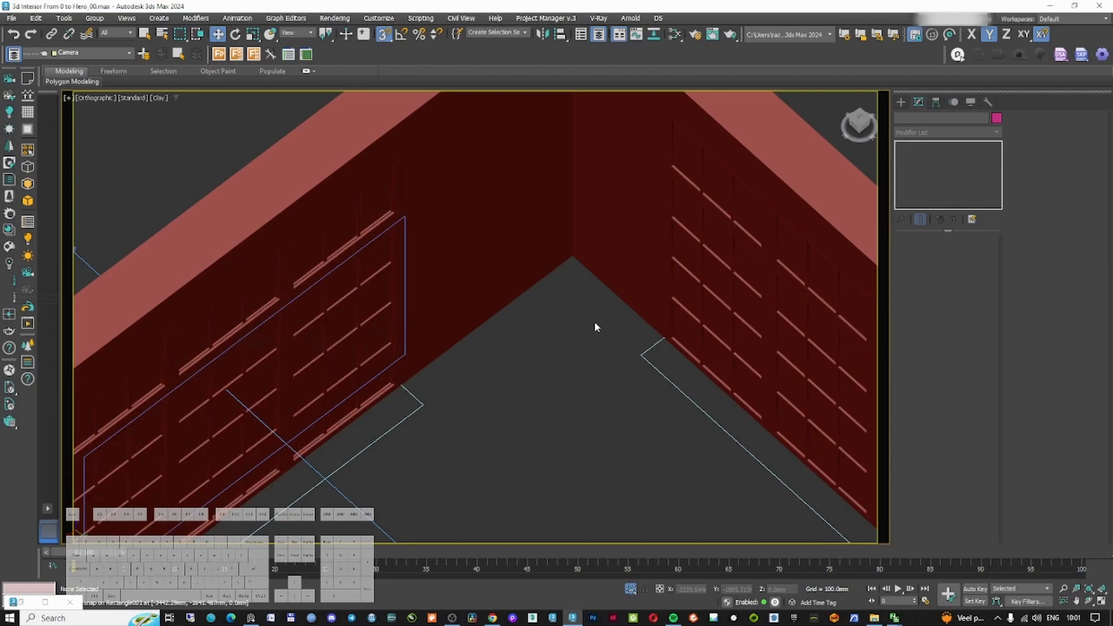
Set the wall shell's inner and outer amounts to 175 mm each
click(617, 291)
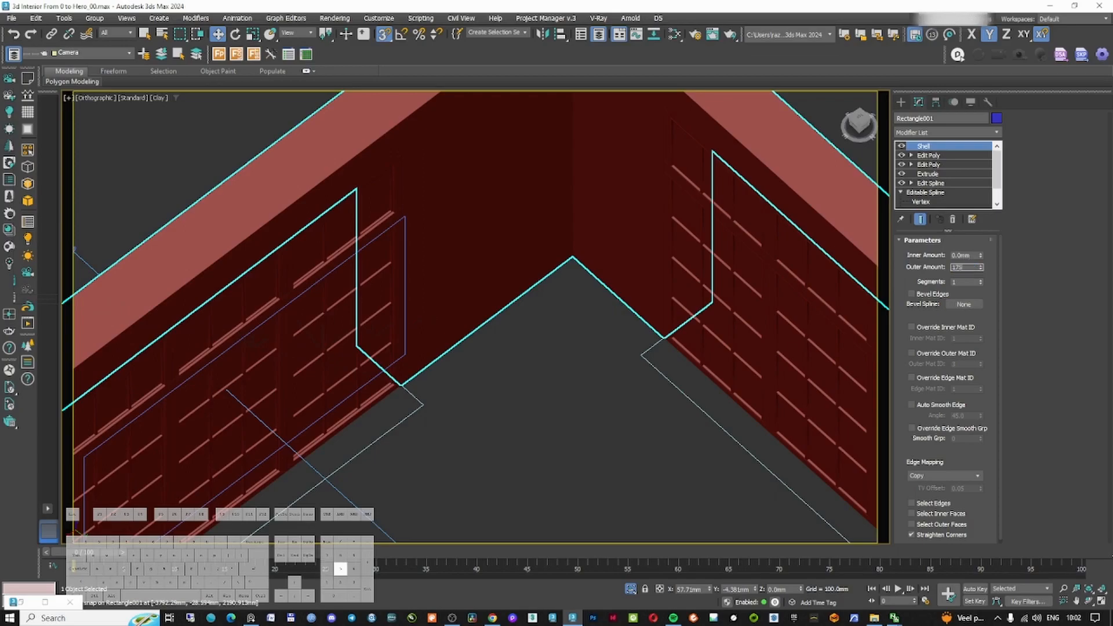
text(175)
key(Return)
text(175)
key(Return)
Review the thickened walls and return to the camera view in wireframe
middle_drag(675, 296, 558, 263)
scroll(669, 322, down, 3)
key(F3)
key(F3)
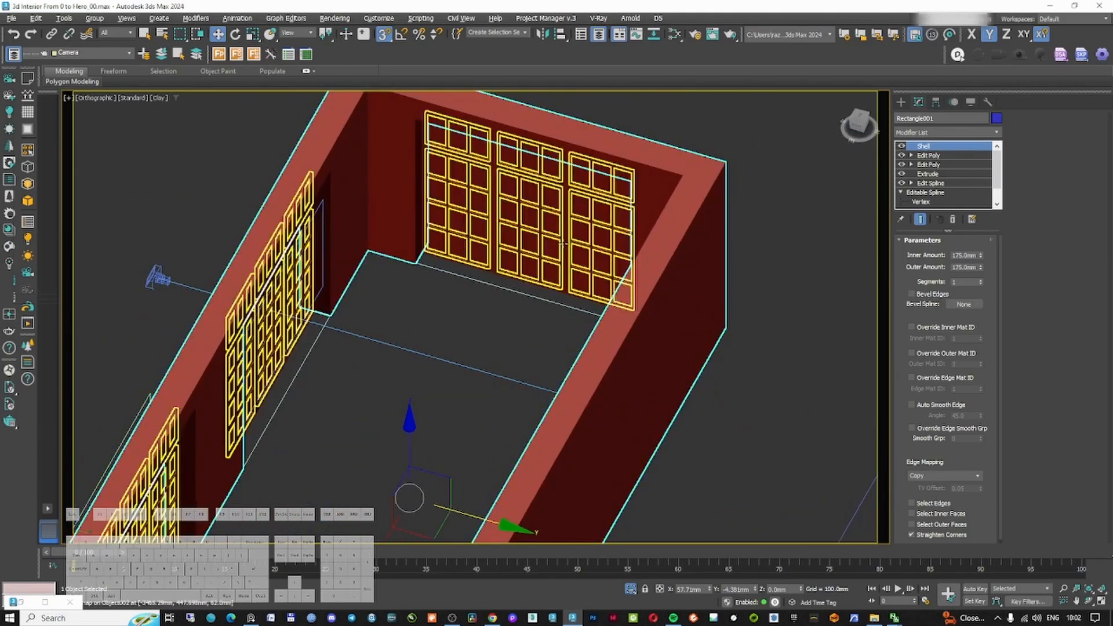
scroll(556, 259, up, 5)
key(F3)
key(F3)
scroll(504, 317, down, 10)
alt+middle_drag(494, 344, 519, 334)
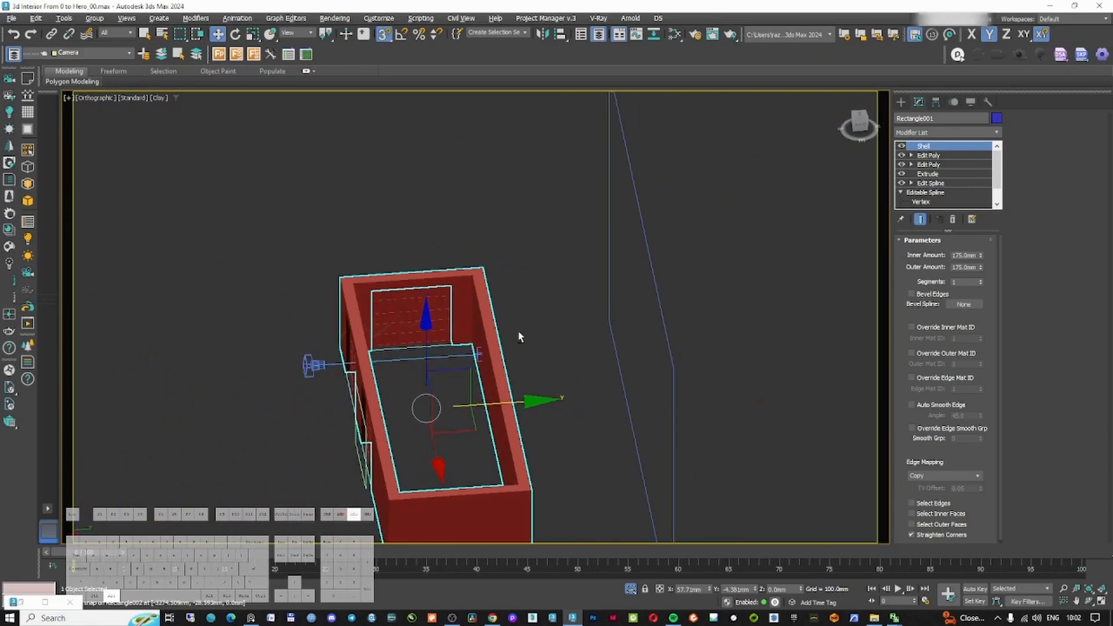
key(c)
click(310, 177)
key(F3)
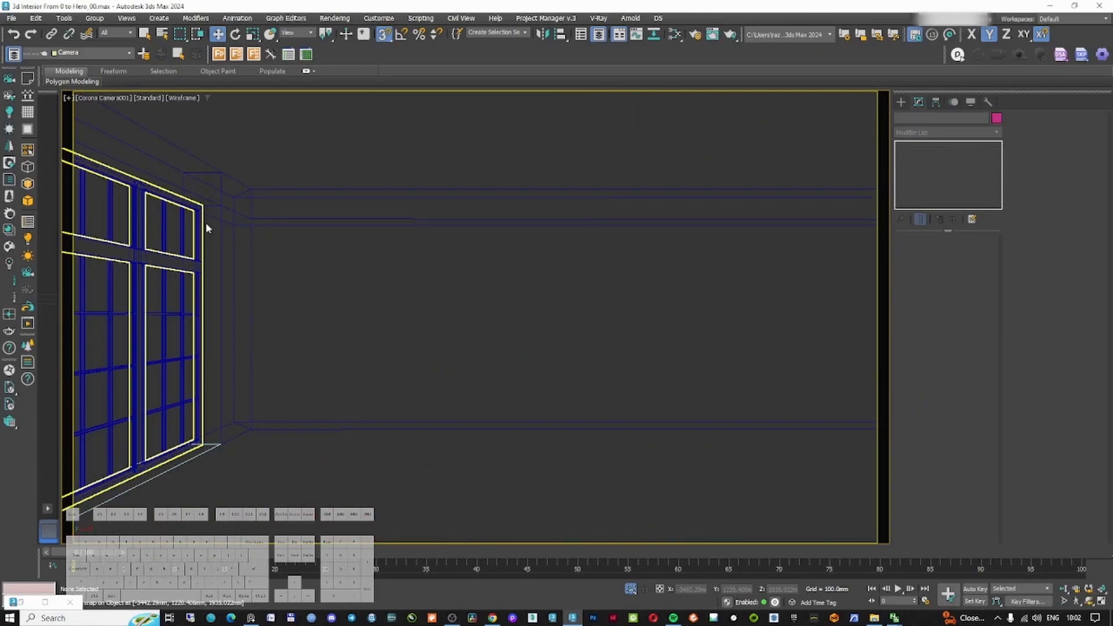
Add a Smooth modifier to the wall shell
key(F3)
key(F3)
key(F3)
key(F3)
key(F3)
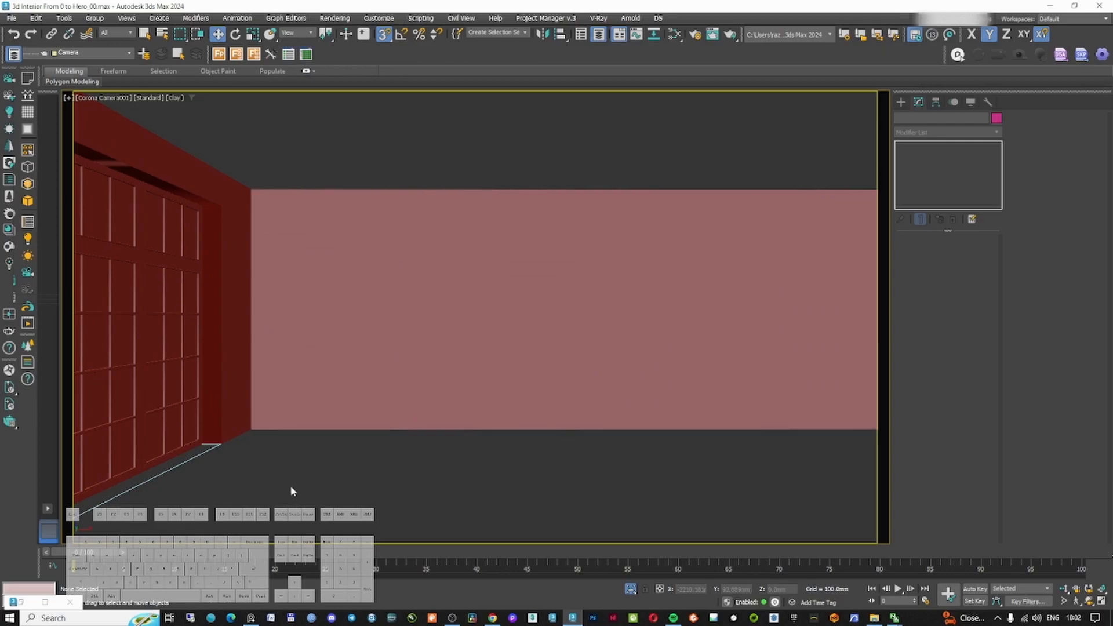
key(F3)
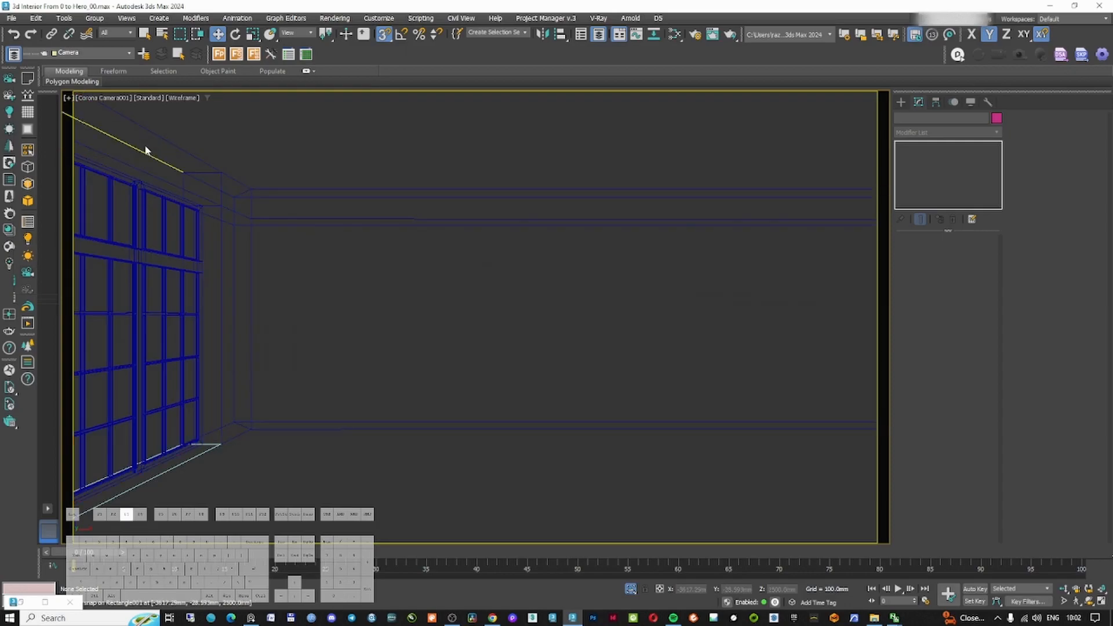
click(144, 141)
key(F3)
click(947, 133)
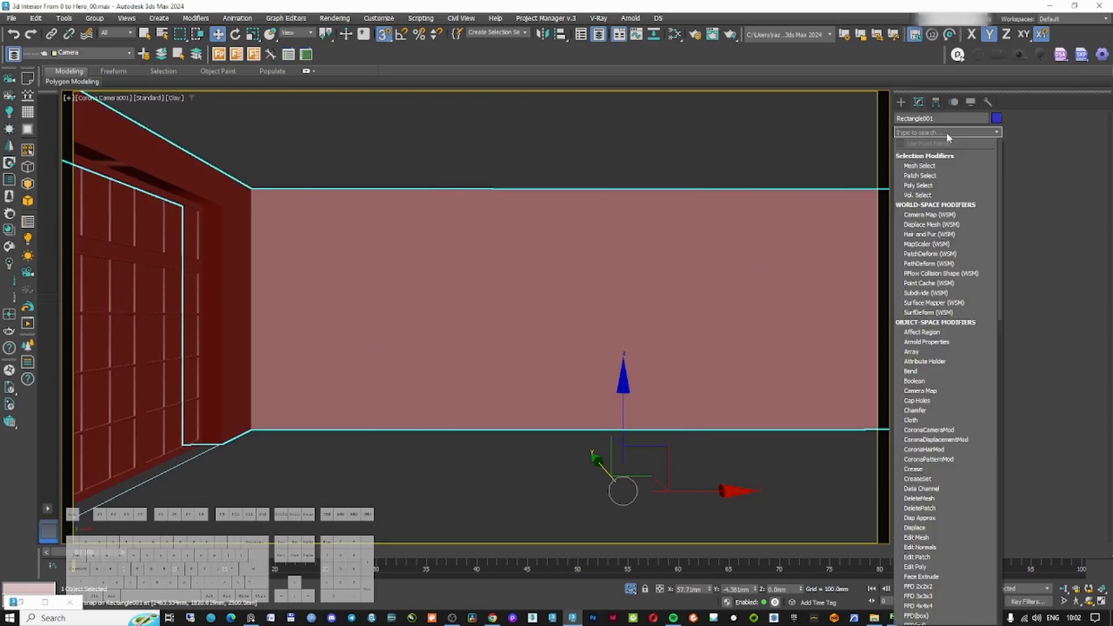
text(smooth)
key(Return)
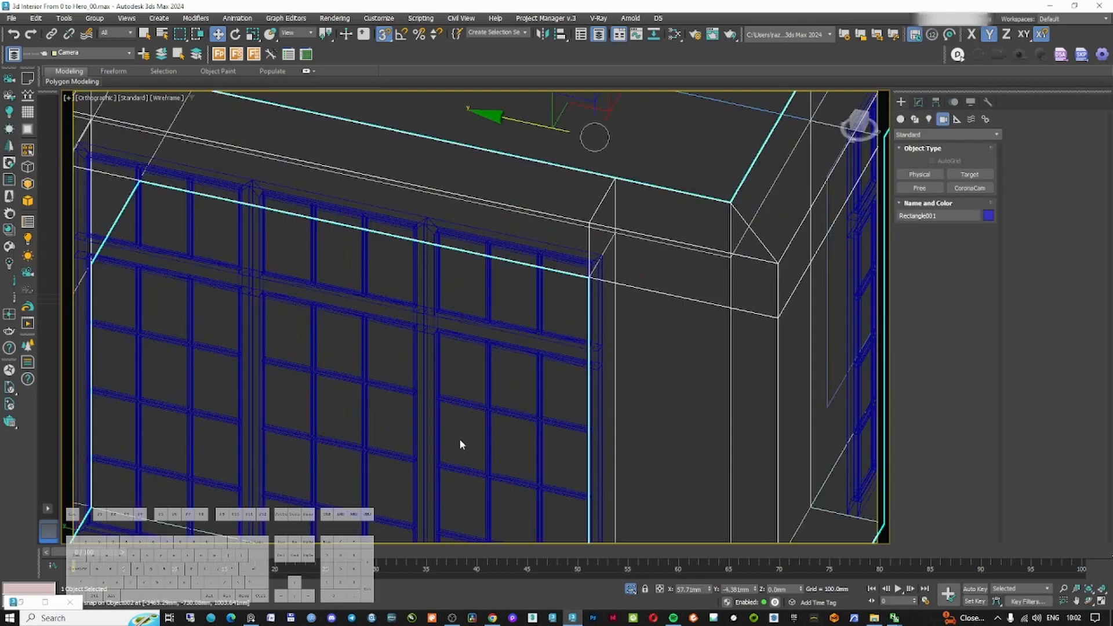
Create a new layer named Windows in the layer explorer
alt+middle_drag(460, 442, 159, 150)
click(14, 54)
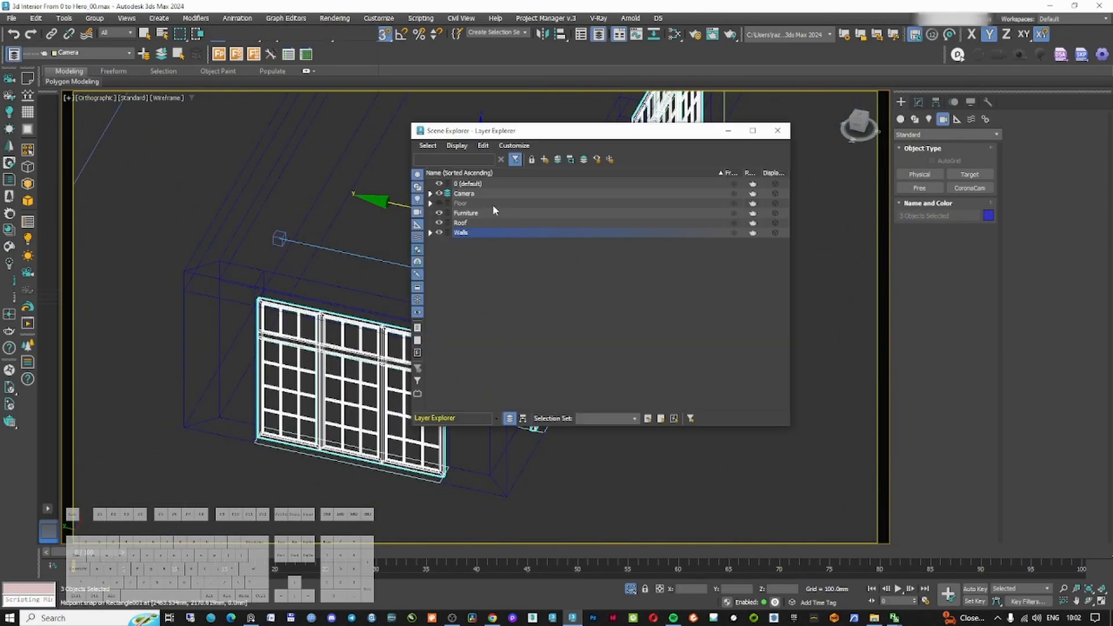
click(545, 159)
text(Wind)
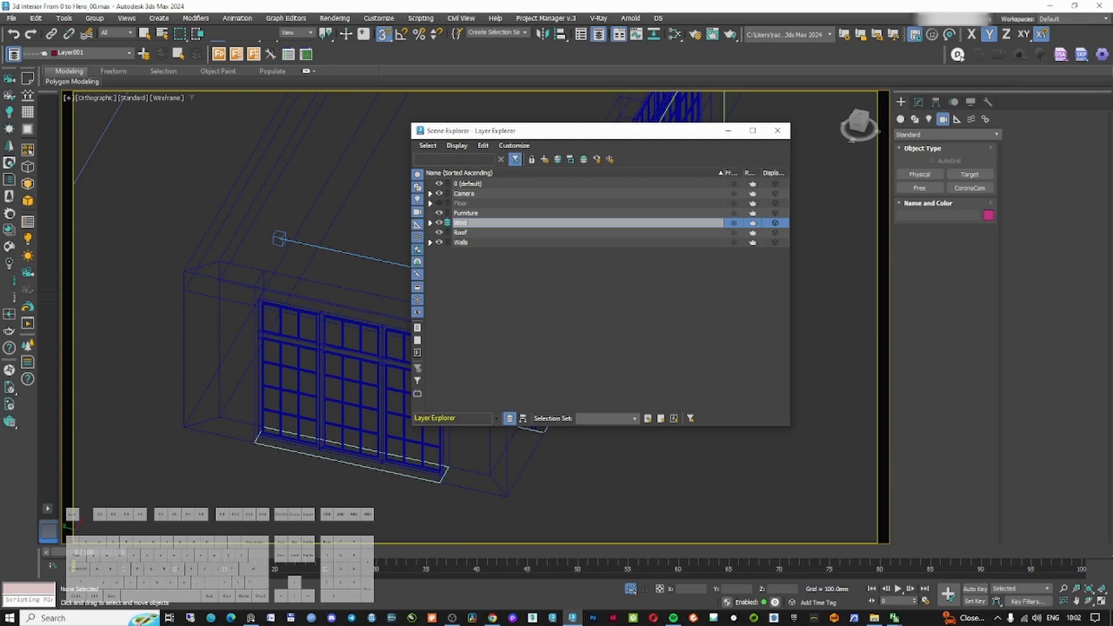
click(729, 130)
Inspect the windows and walls from several angles in shaded and wireframe modes, ending in the left view
click(439, 358)
key(F3)
key(F3)
key(F3)
scroll(404, 347, down, 3)
mouse_move(404, 347)
alt+middle_down()
mouse_move(350, 335)
mouse_move(400, 342)
alt+middle_up()
scroll(418, 346, up, 12)
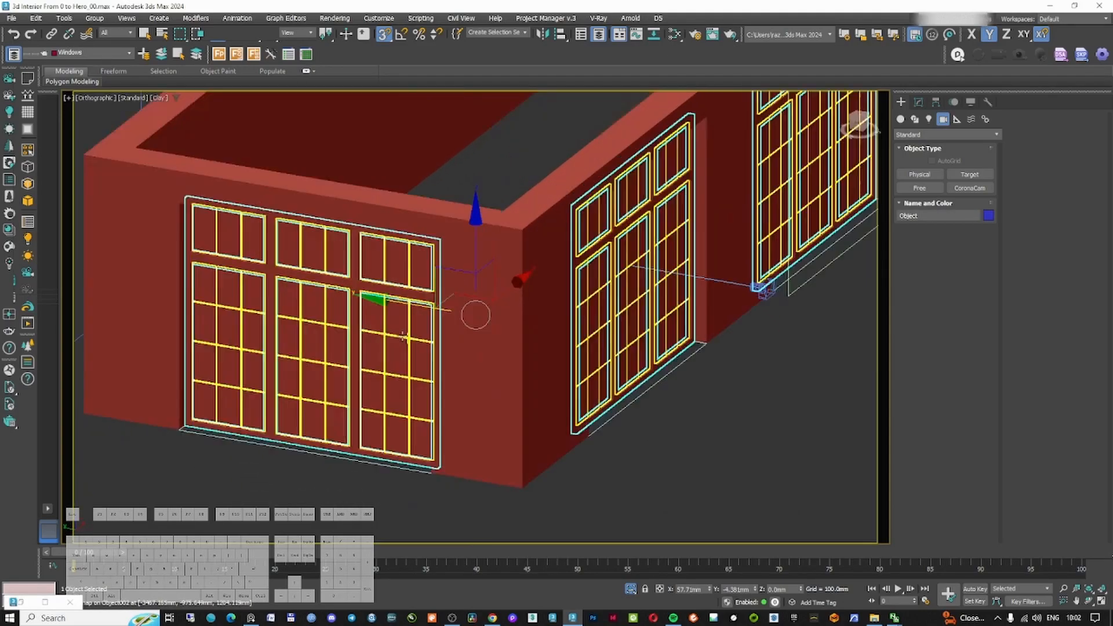
key(F3)
key(F3)
scroll(471, 374, down, 12)
alt+middle_drag(466, 376, 422, 414)
key(F3)
key(F3)
click(385, 388)
scroll(385, 388, up, 6)
scroll(385, 388, down, 6)
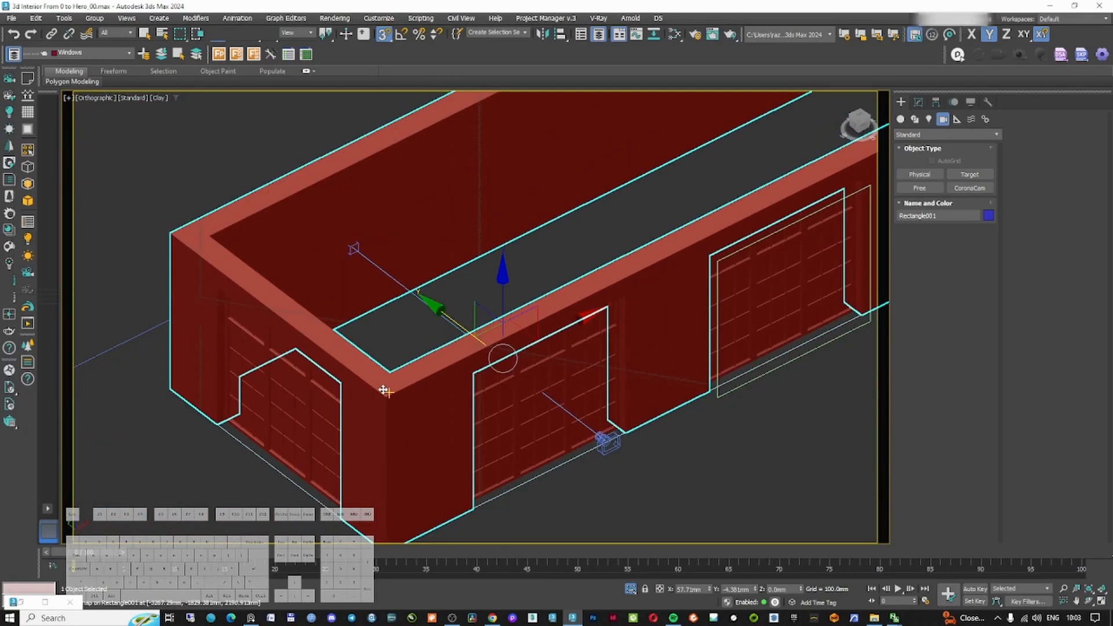
key(l)
scroll(382, 390, down, 6)
scroll(310, 238, up, 2)
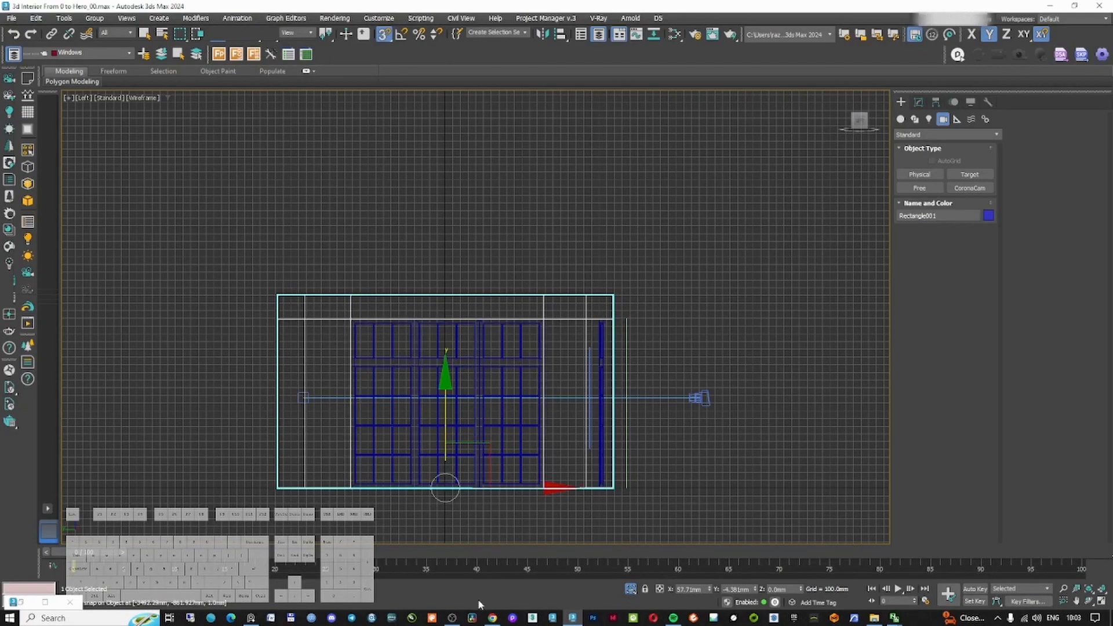
Review the living room reference images with their vaulted ceilings and fireplace
click(492, 618)
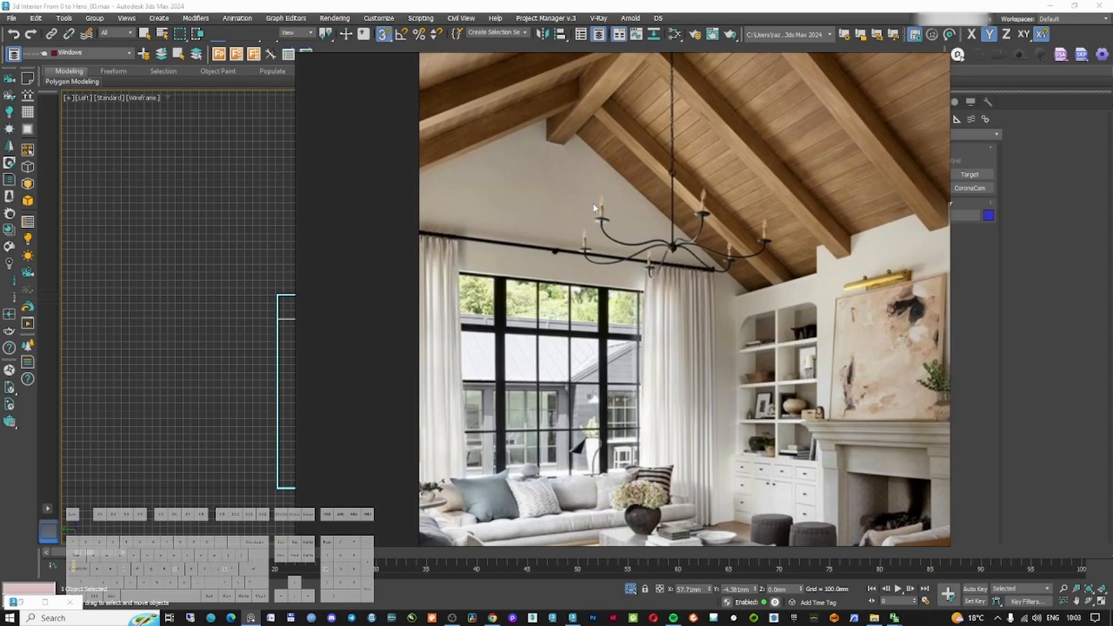
middle_drag(879, 297, 722, 317)
scroll(722, 317, down, 2)
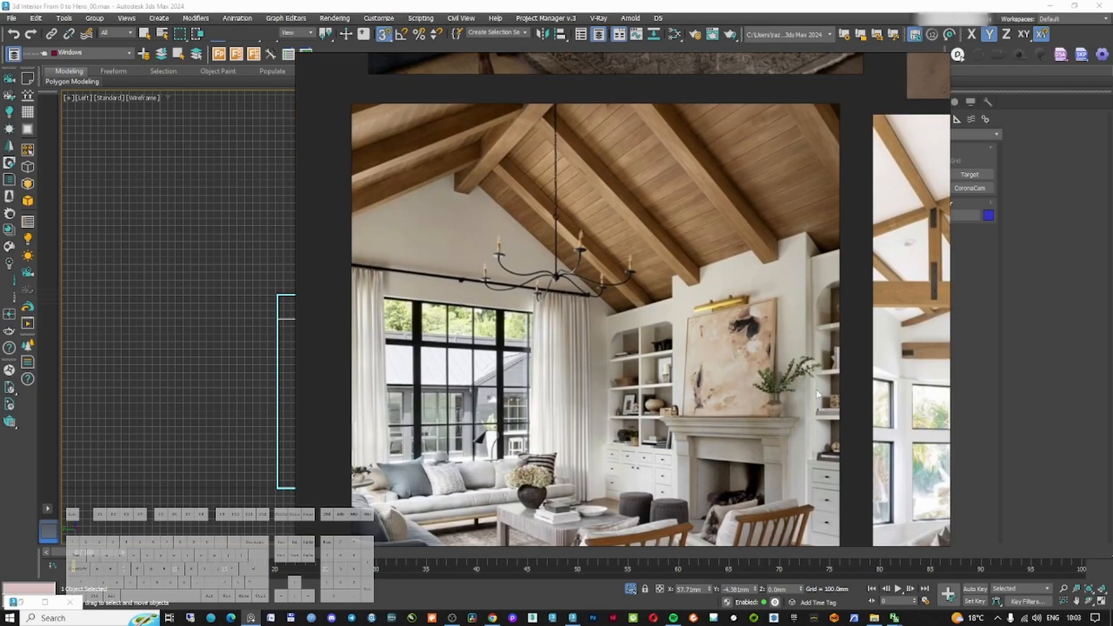
middle_drag(817, 394, 625, 280)
scroll(554, 331, down, 2)
middle_drag(797, 357, 785, 309)
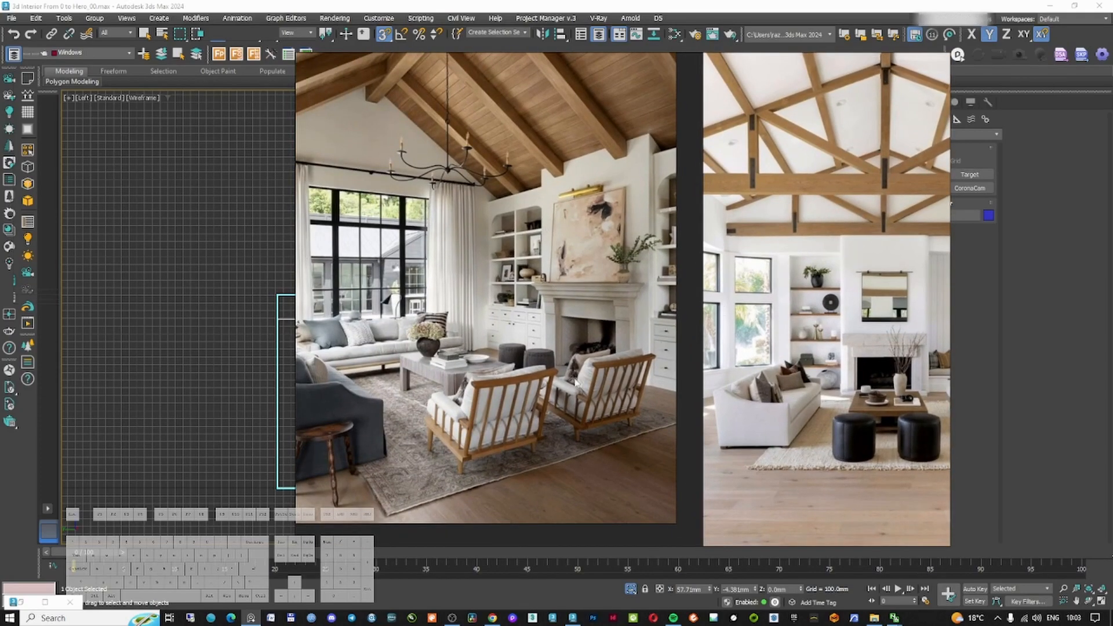
scroll(600, 307, up, 3)
scroll(628, 248, down, 2)
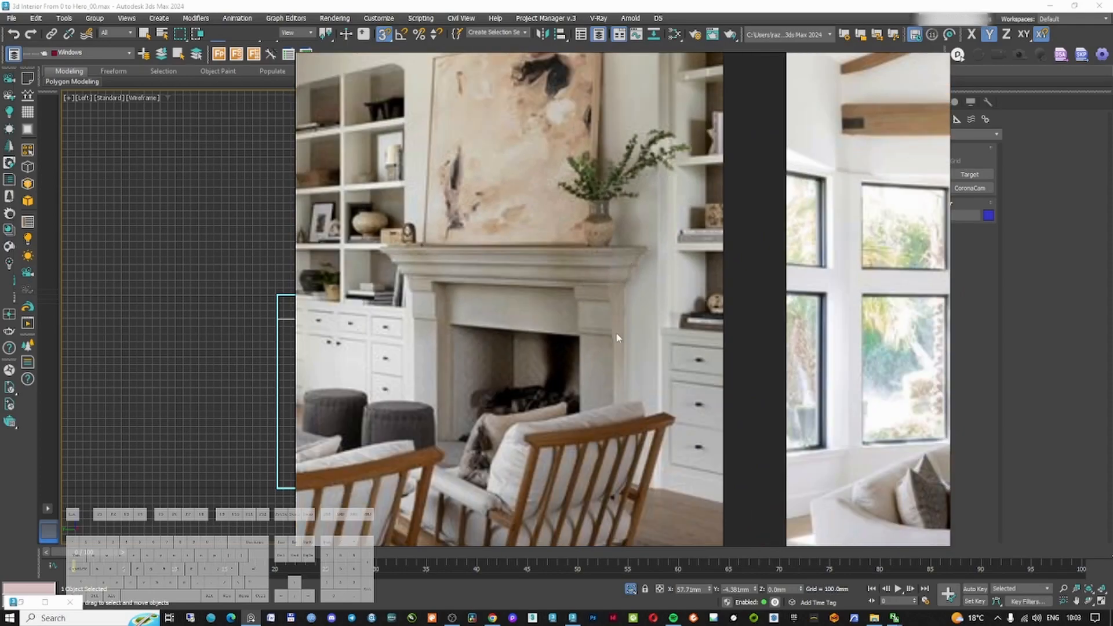
scroll(614, 290, up, 4)
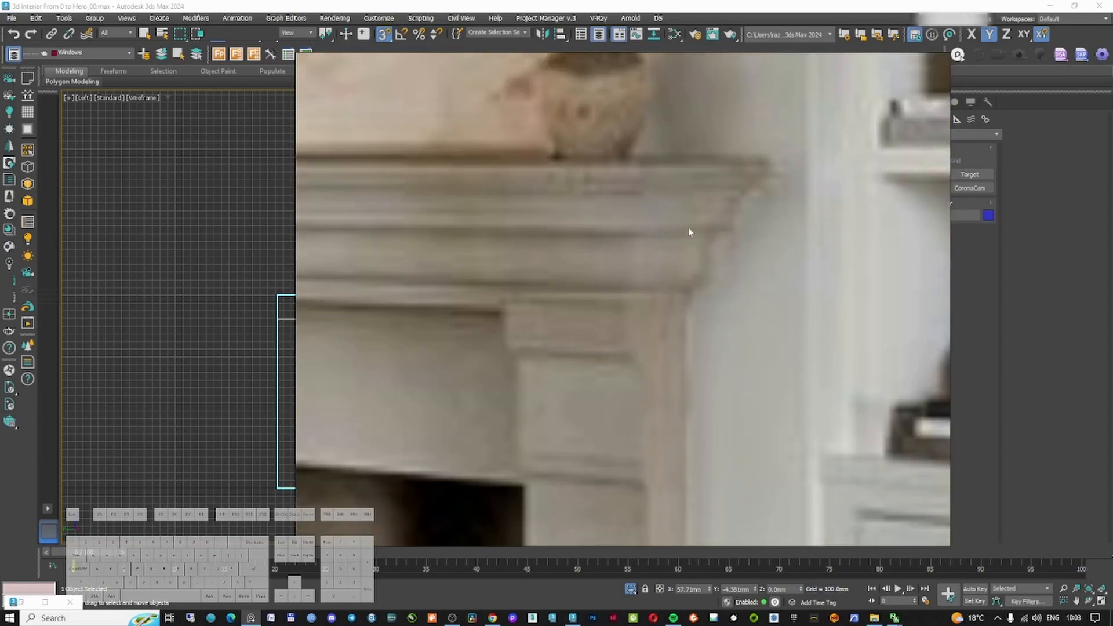
scroll(663, 285, down, 4)
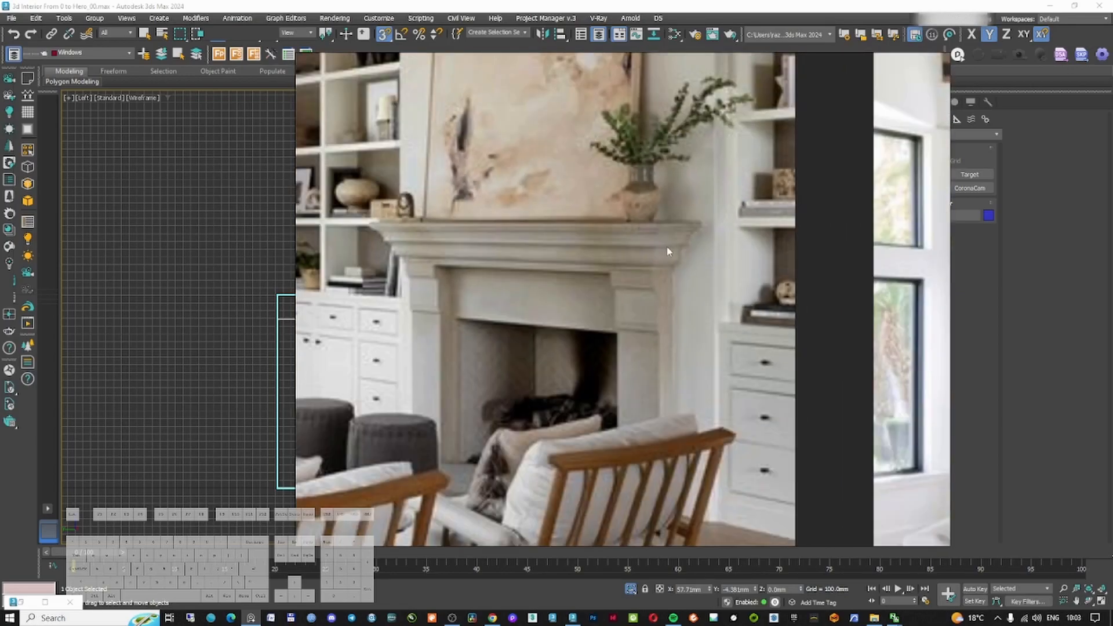
scroll(668, 255, down, 3)
scroll(682, 262, down, 3)
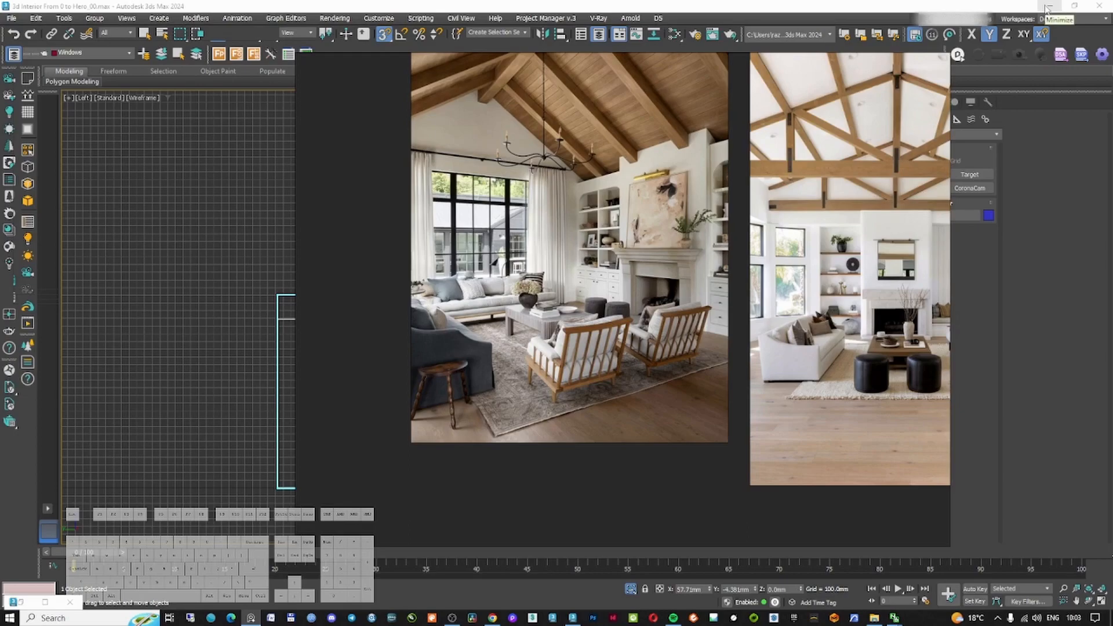
click(1046, 8)
Draw a rectangle on the Walls layer matching the side wall's outline and snap it onto the wall's top edge
click(446, 243)
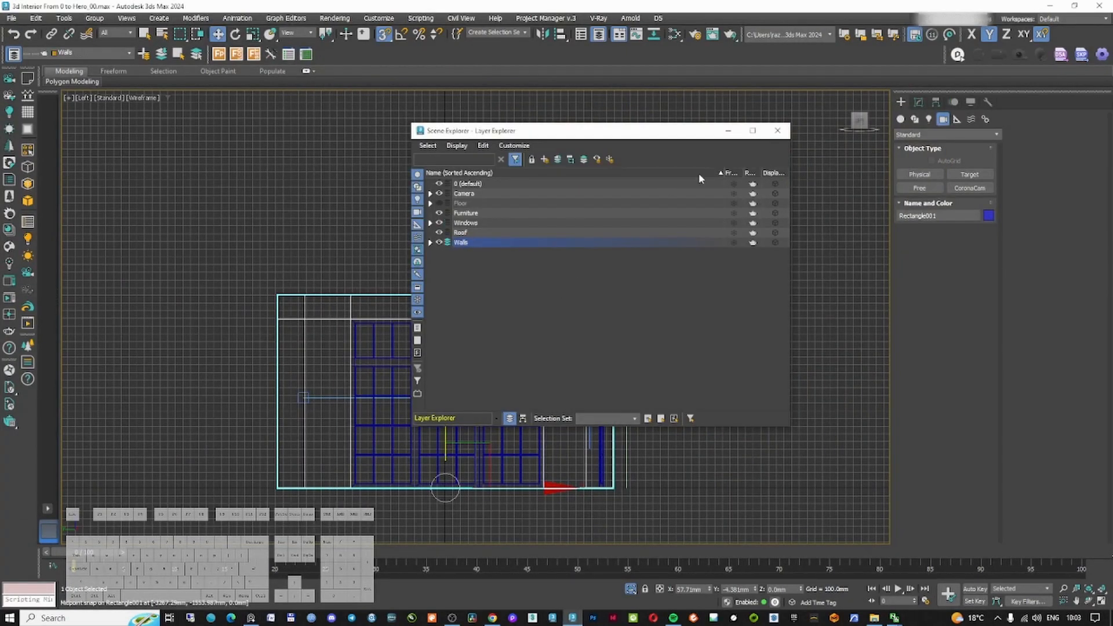
click(729, 131)
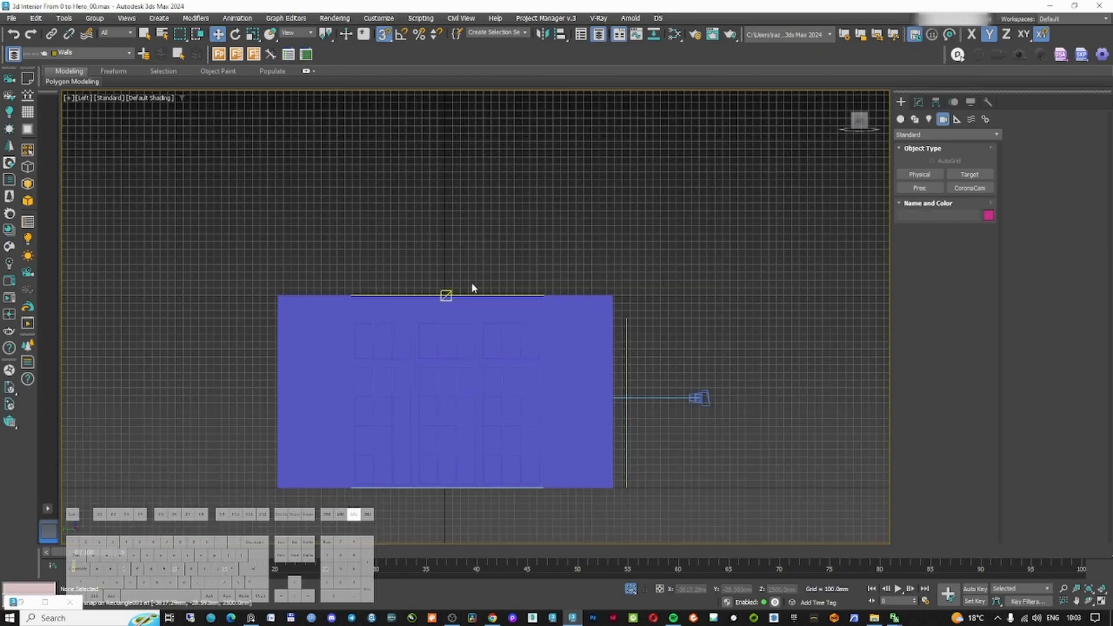
middle_drag(471, 284, 474, 285)
key(F3)
click(468, 302)
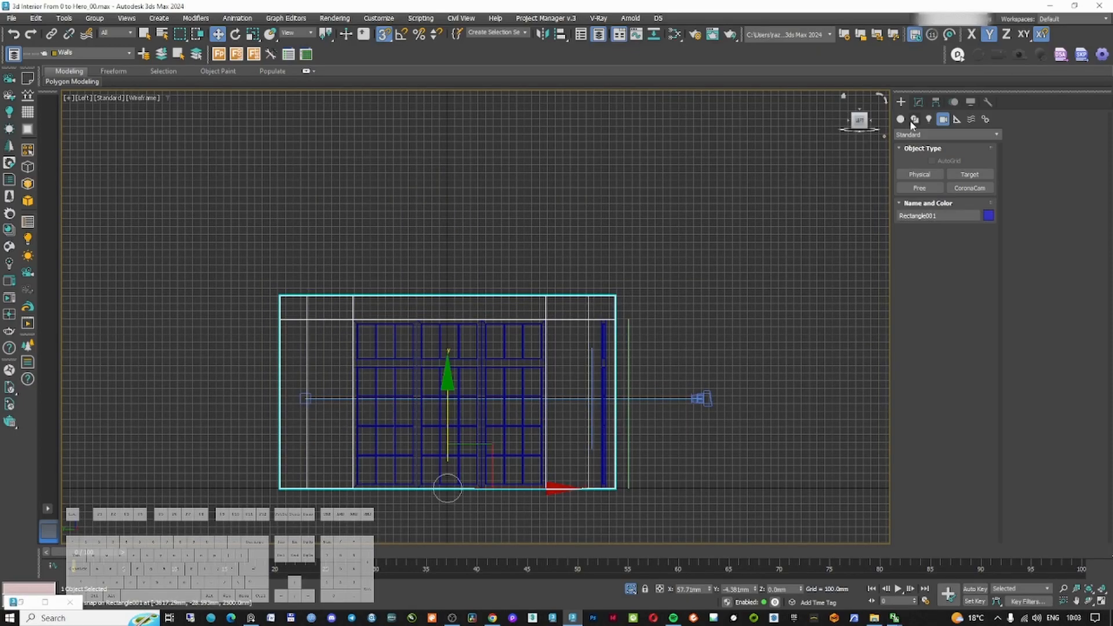
click(901, 120)
click(969, 188)
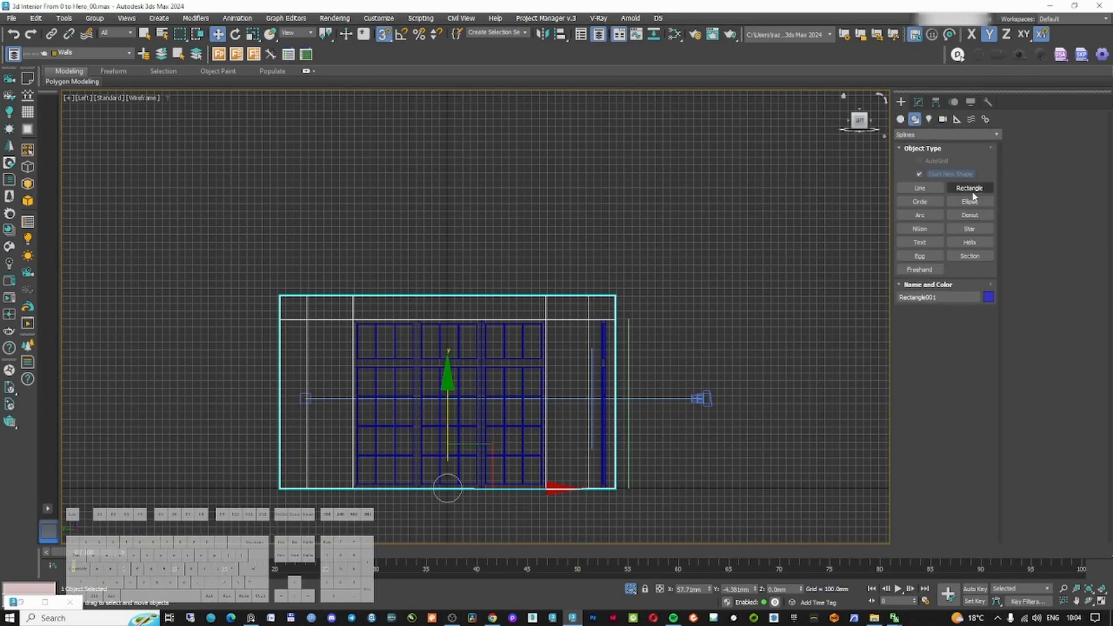
drag(615, 296, 280, 489)
drag(449, 307, 449, 61)
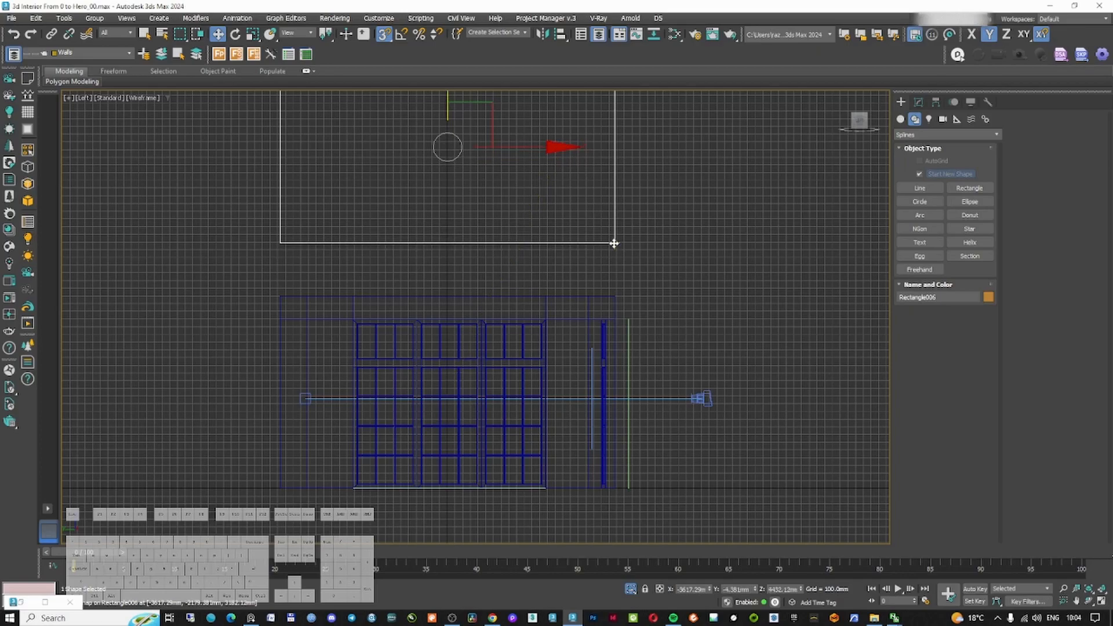
drag(615, 242, 615, 297)
middle_drag(280, 291, 379, 301)
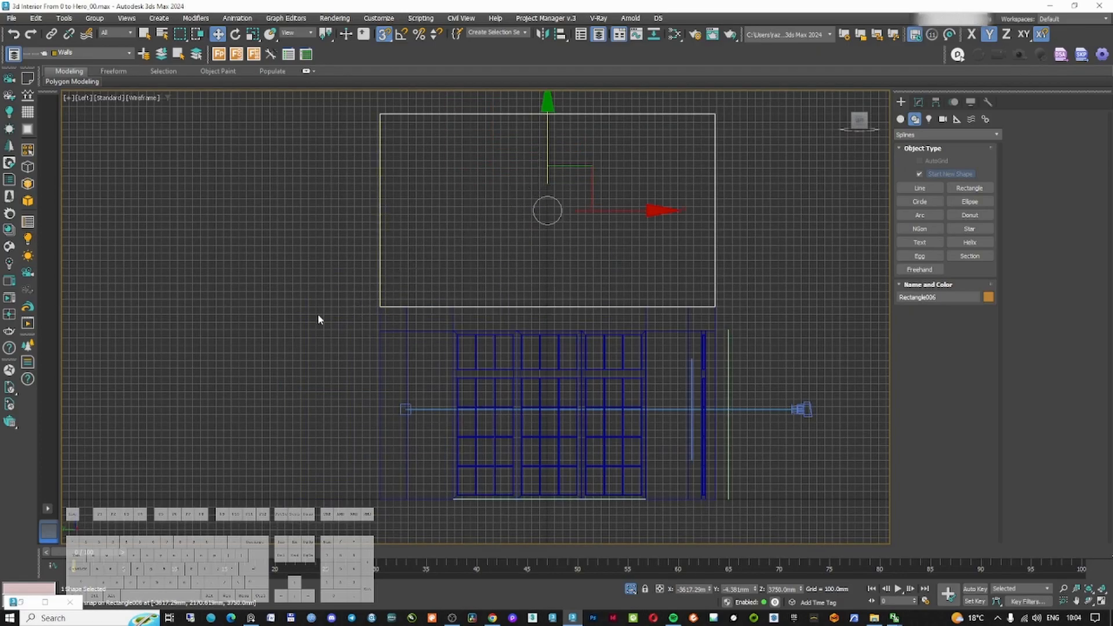
Add Edit Spline to the rectangle and snap its two top vertices to the centre, forming a triangular gable
click(918, 102)
click(945, 132)
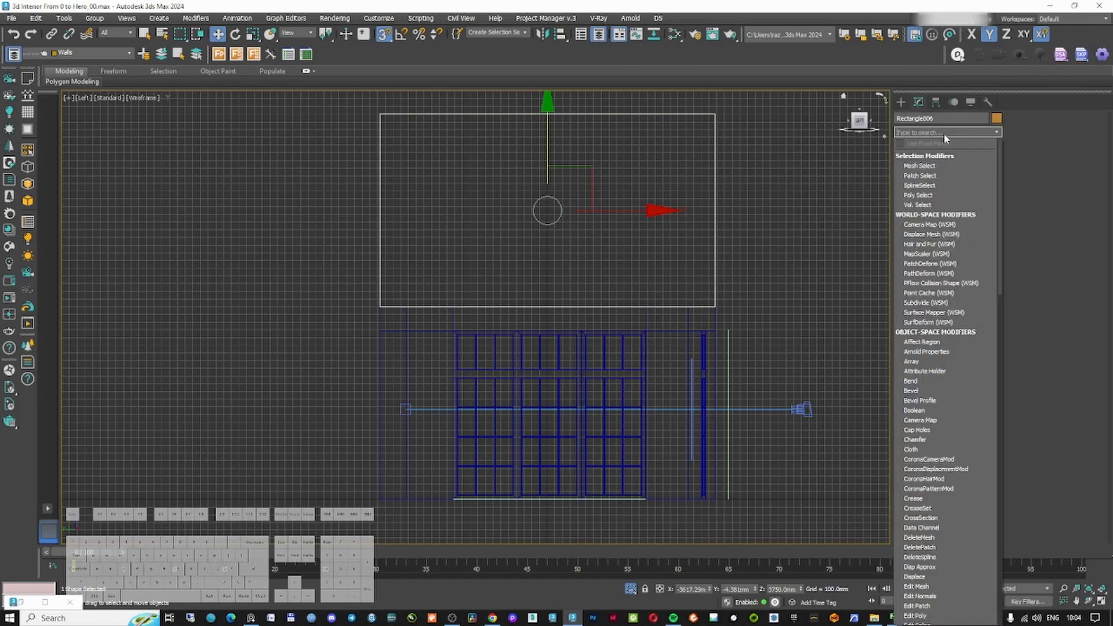
text(ed)
click(923, 197)
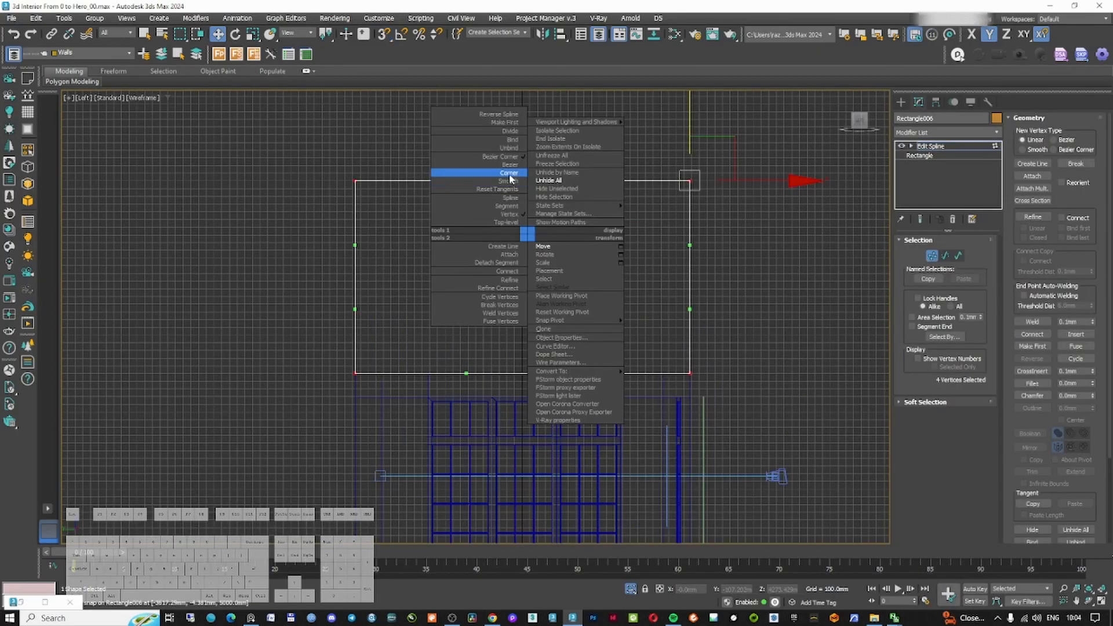
click(509, 174)
drag(690, 118, 718, 154)
right_click(718, 154)
drag(272, 163, 730, 200)
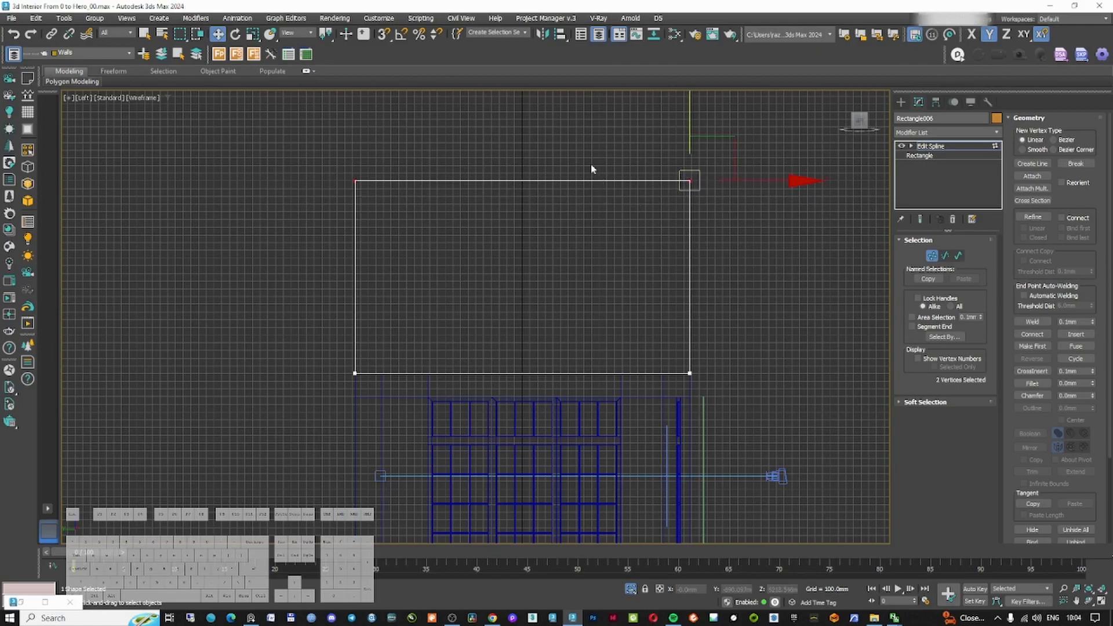
drag(689, 110, 711, 152)
key(s)
drag(757, 221, 698, 266)
drag(633, 199, 771, 269)
drag(772, 225, 522, 372)
drag(318, 193, 523, 222)
drag(490, 194, 585, 249)
right_click(682, 233)
click(993, 195)
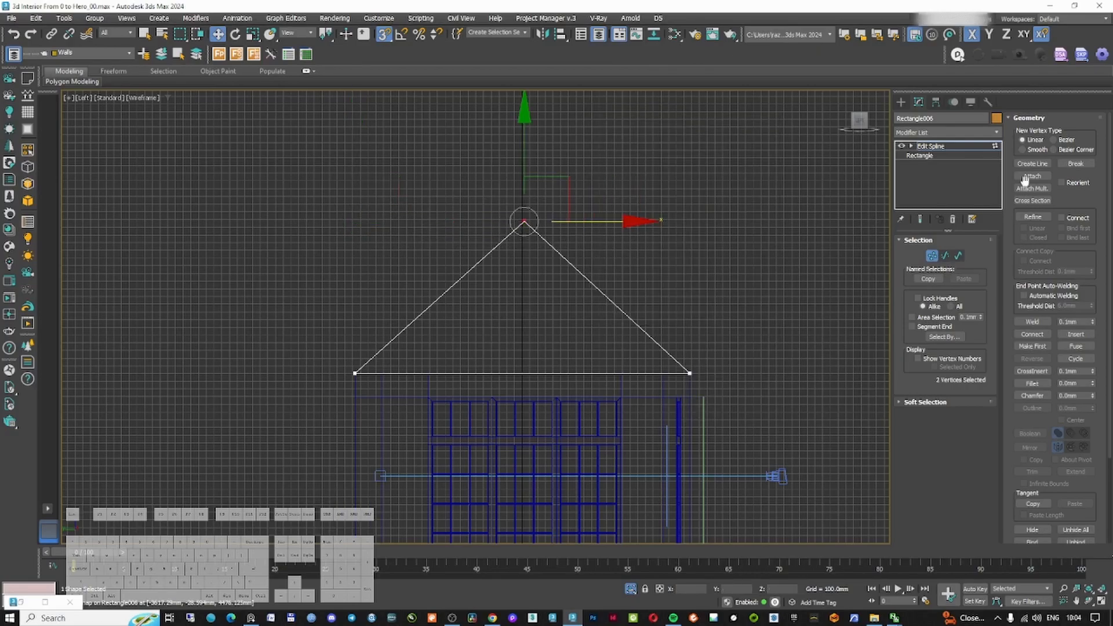
click(931, 256)
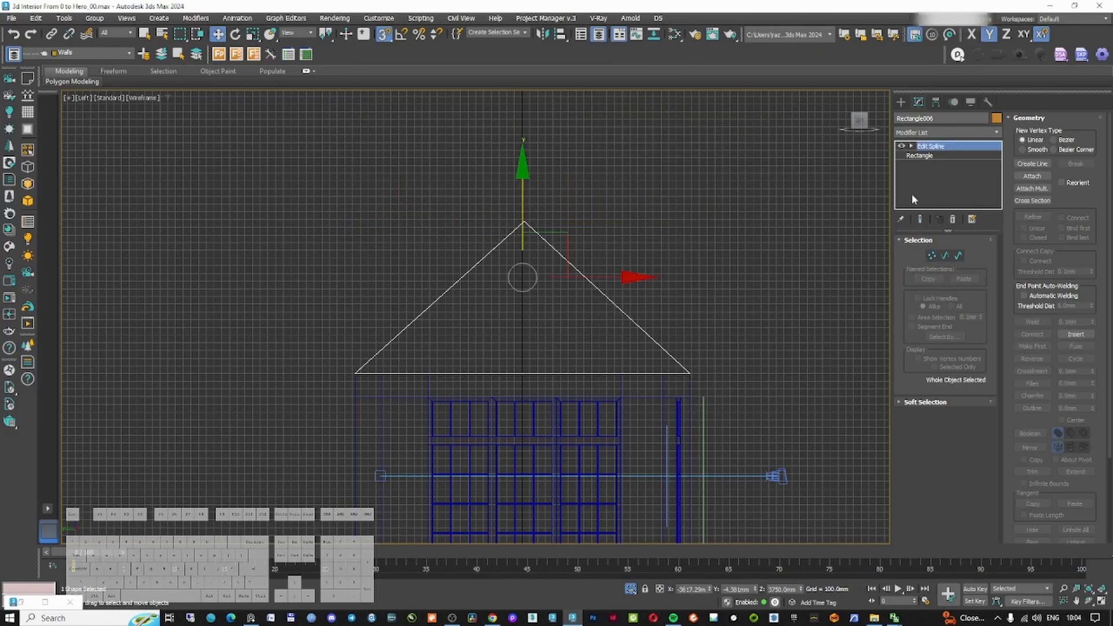
Select the walls and add another Edit Poly modifier above the existing Edit Poly in the stack
click(662, 389)
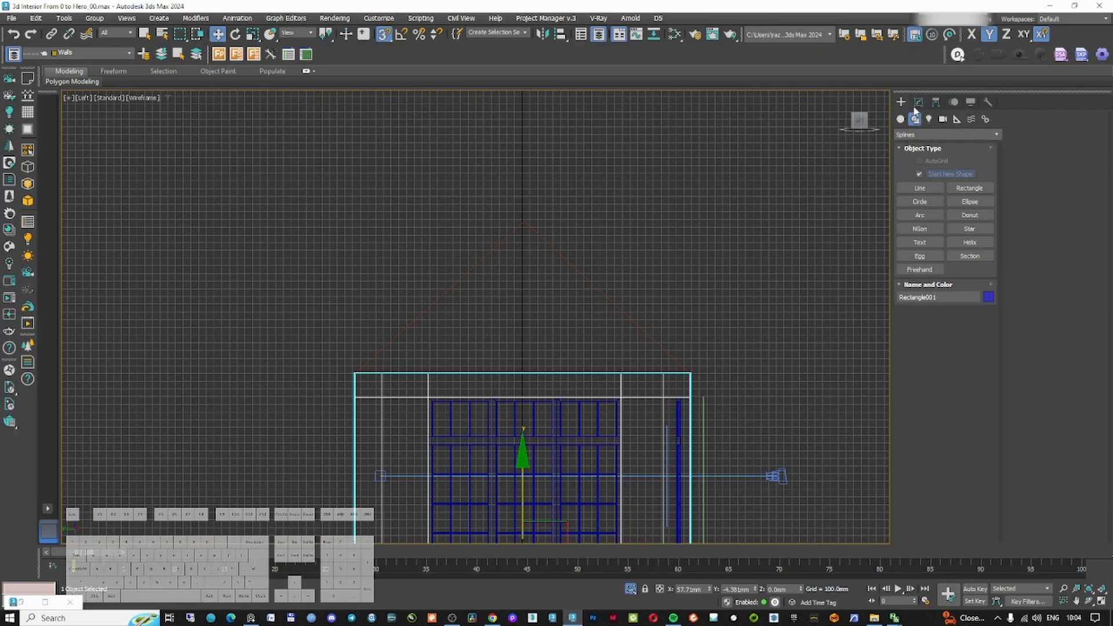
click(918, 103)
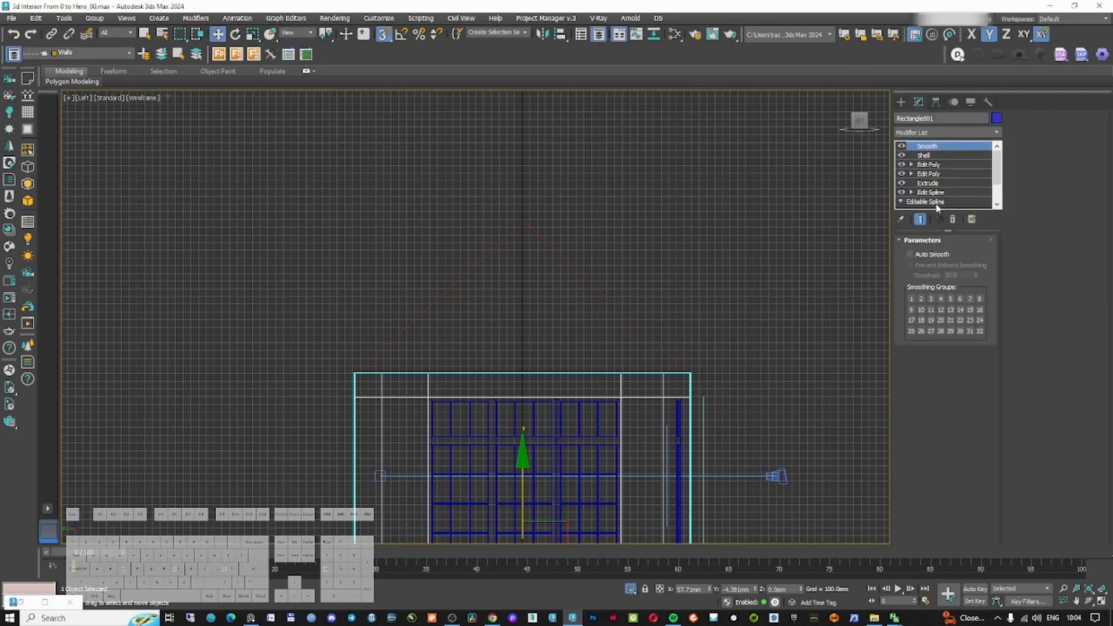
click(924, 155)
click(929, 166)
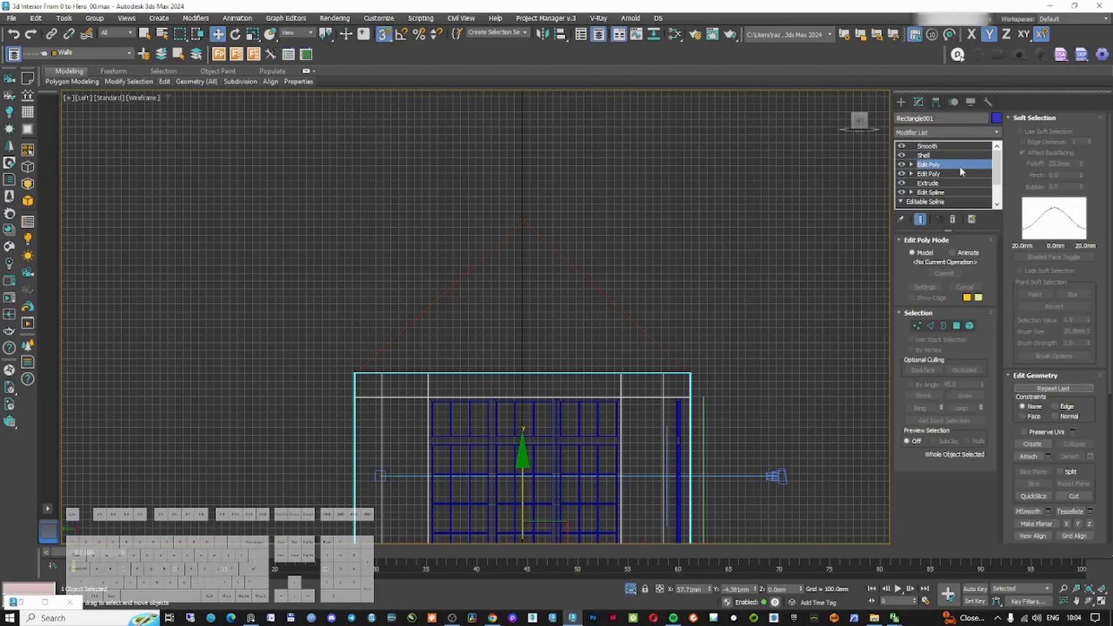
click(928, 132)
text(ed)
click(923, 185)
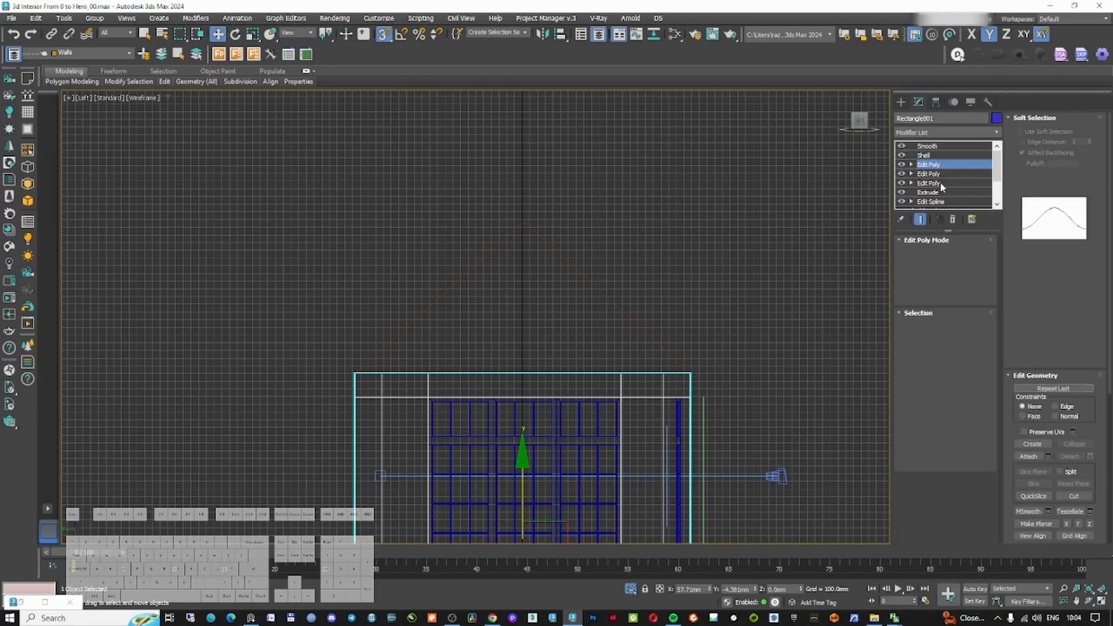
Isolate the walls and connect the selected long wall edges with a new edge loop
middle_drag(576, 390, 574, 347)
key(alt+q)
key(2)
alt+middle_drag(694, 325, 502, 320)
right_click(502, 320)
click(415, 348)
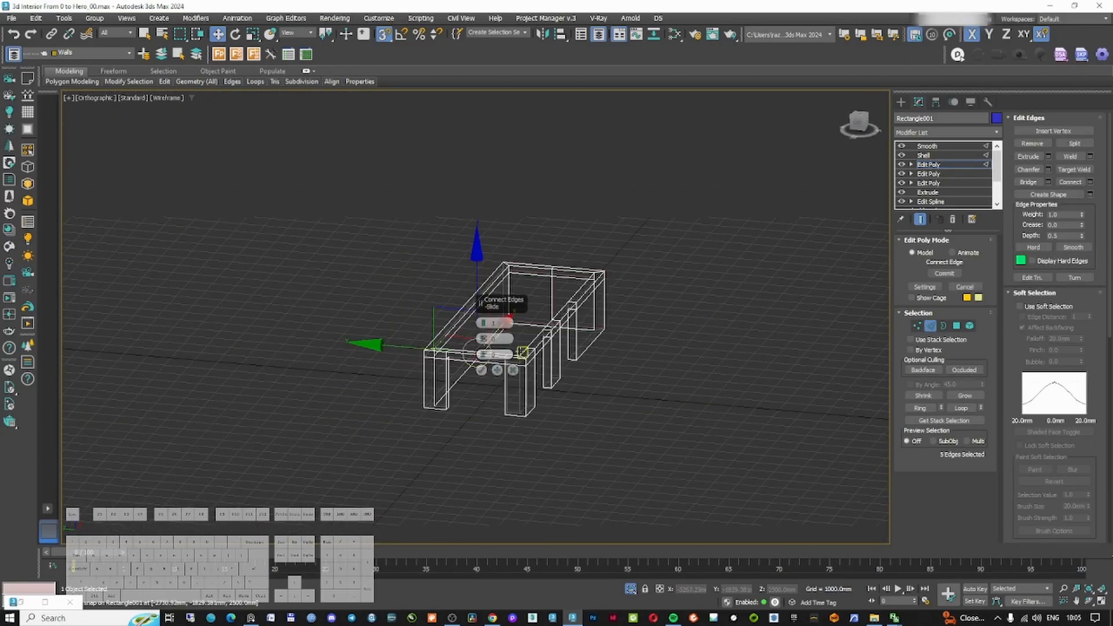
click(482, 370)
alt+middle_drag(482, 370, 563, 339)
Select the two new middle vertices along the wall top and frame them in front and left views
click(916, 324)
scroll(440, 340, up, 5)
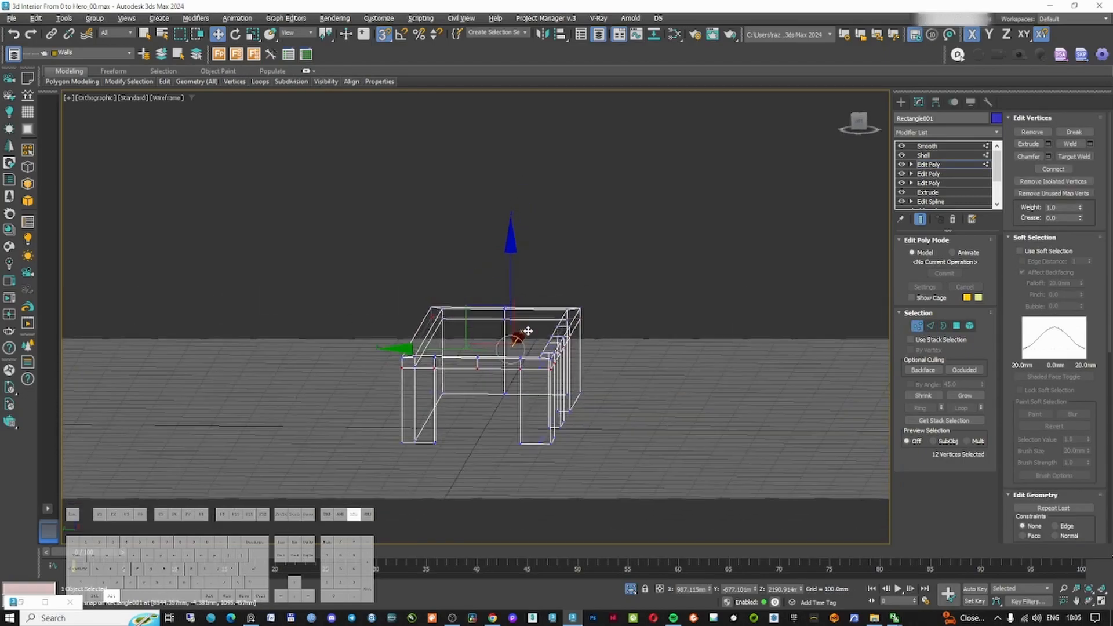
click(457, 368)
ctrl+drag(385, 231, 339, 279)
middle_drag(386, 265, 428, 285)
key(f)
key(z)
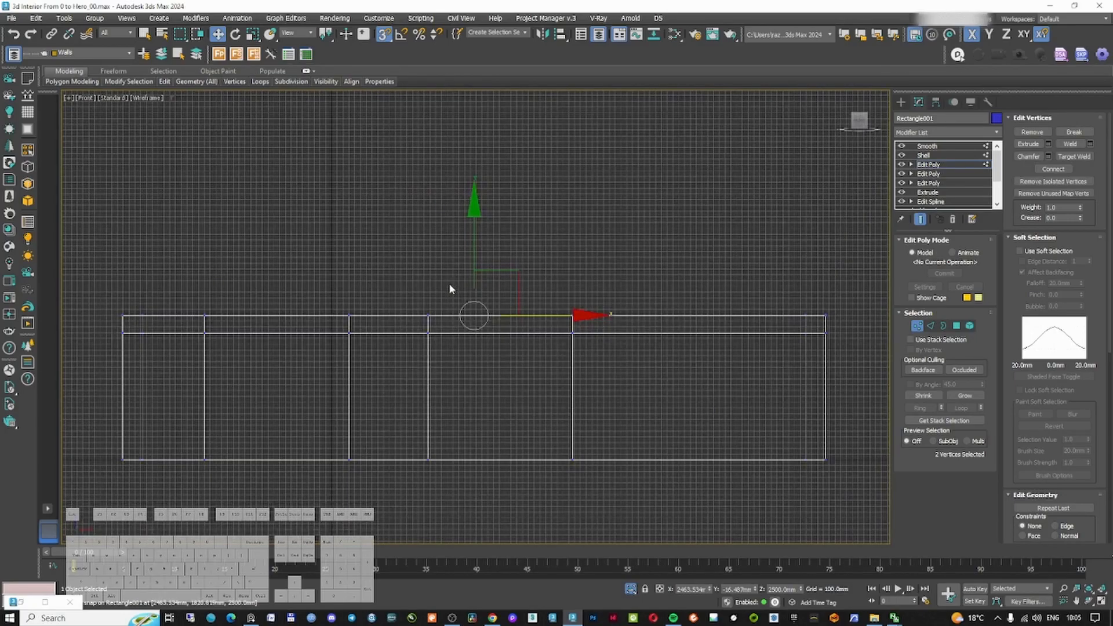
key(l)
scroll(451, 283, up, 5)
scroll(450, 284, down, 3)
drag(526, 380, 528, 189)
scroll(529, 196, up, 5)
scroll(513, 196, down, 8)
mouse_move(502, 310)
alt+middle_down()
mouse_move(556, 336)
mouse_move(510, 328)
alt+middle_up()
key(F3)
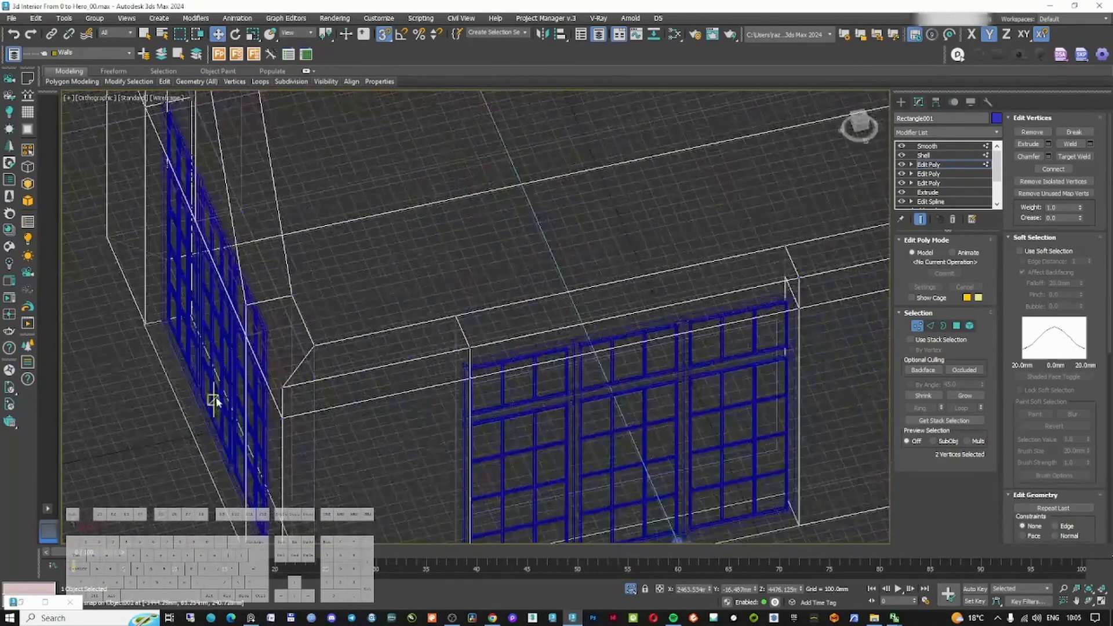
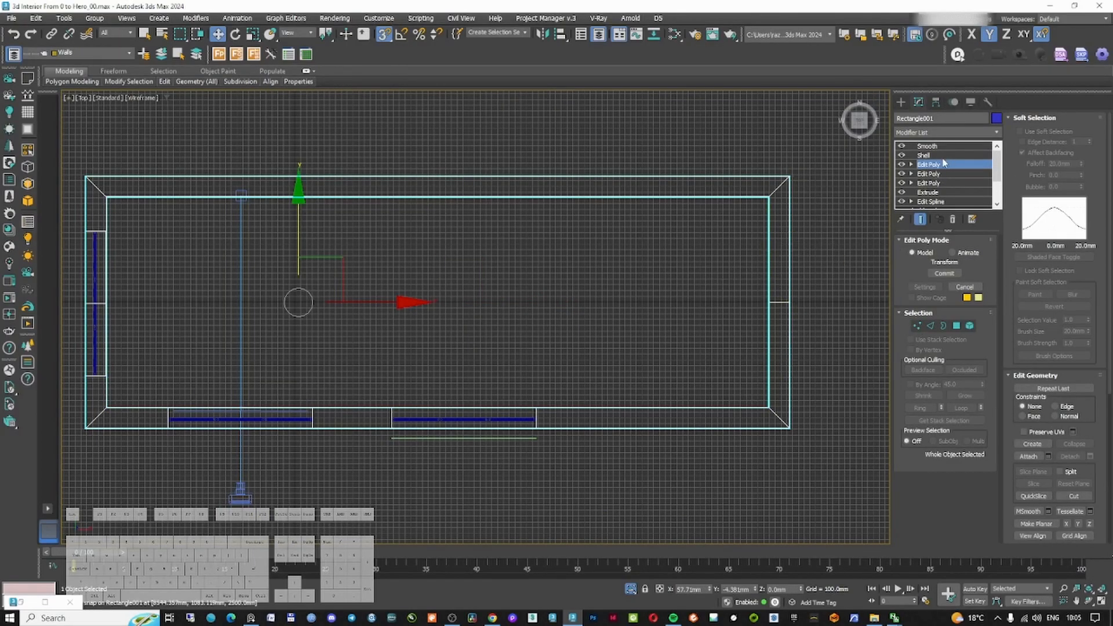
click(924, 155)
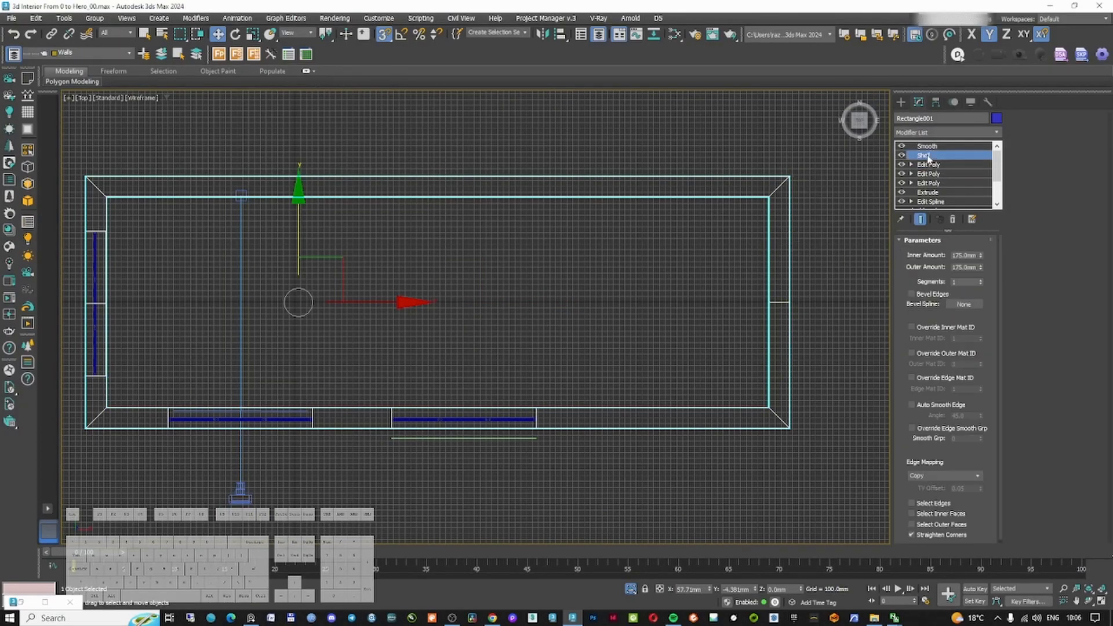
click(927, 146)
click(931, 133)
text(ed)
click(917, 186)
key(ctrl+z)
Add a Slice modifier to the top of the walls' stack and position its slice plane at the right wall's inner face
click(947, 133)
text(sl)
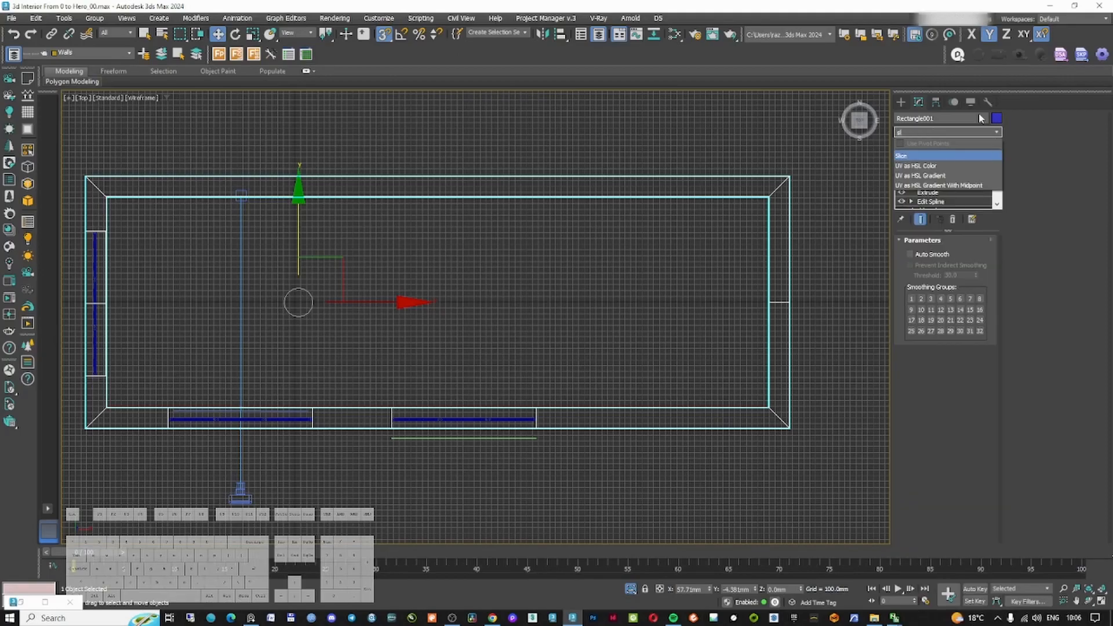
key(Return)
middle_drag(728, 259, 694, 293)
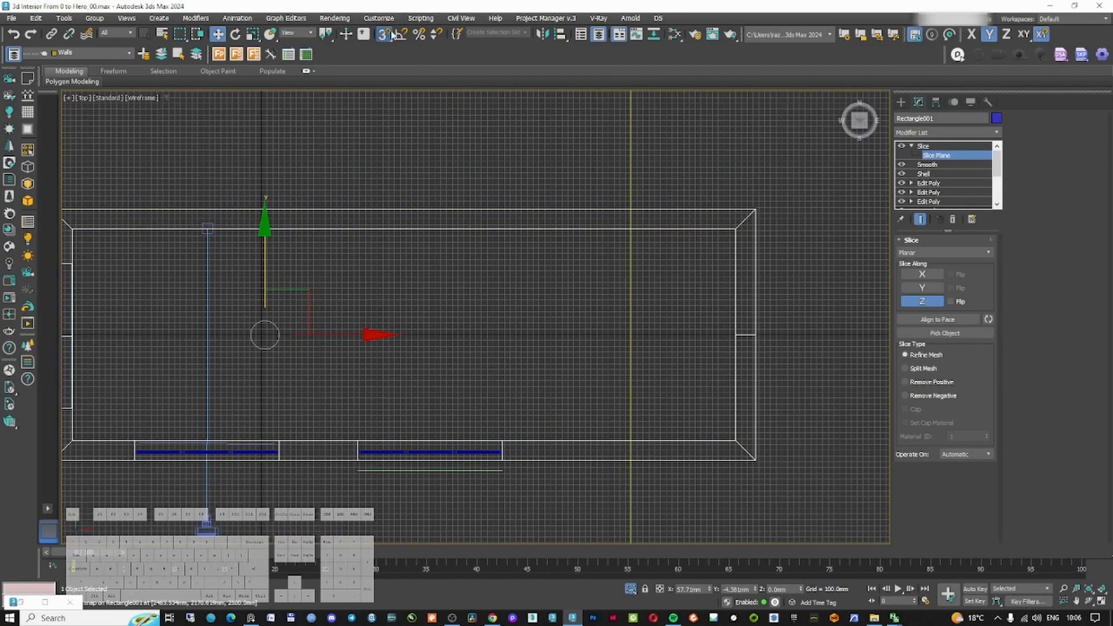
scroll(611, 261, down, 3)
click(926, 288)
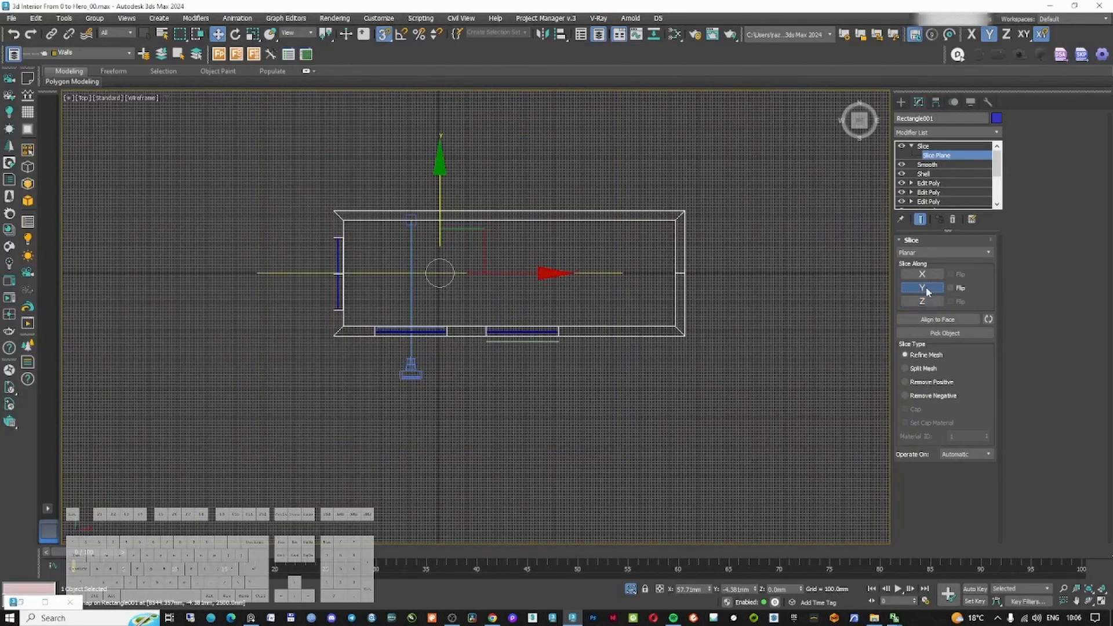
middle_drag(548, 254, 533, 274)
drag(481, 294, 660, 241)
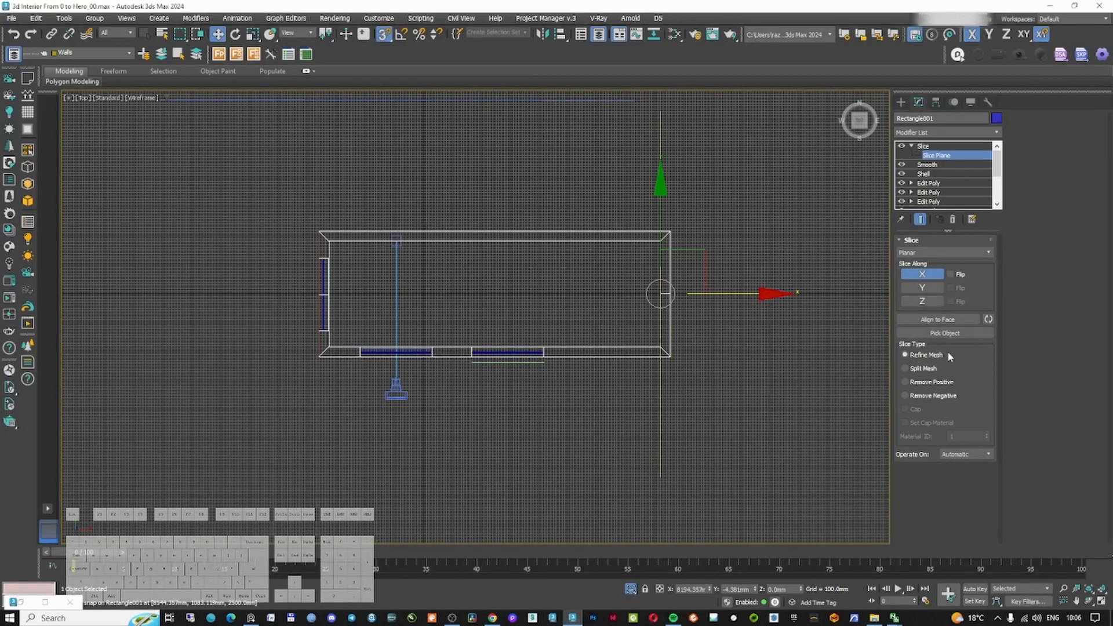
scroll(684, 243, up, 5)
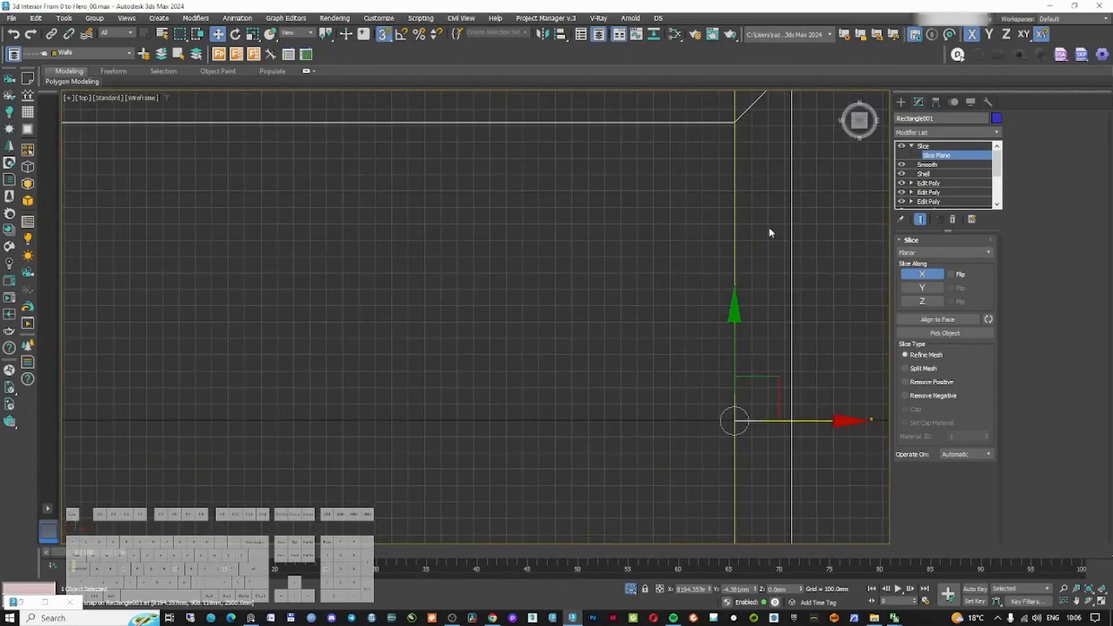
Copy the Slice modifier and paste a duplicate of it into the stack
click(930, 146)
key(z)
right_click(925, 146)
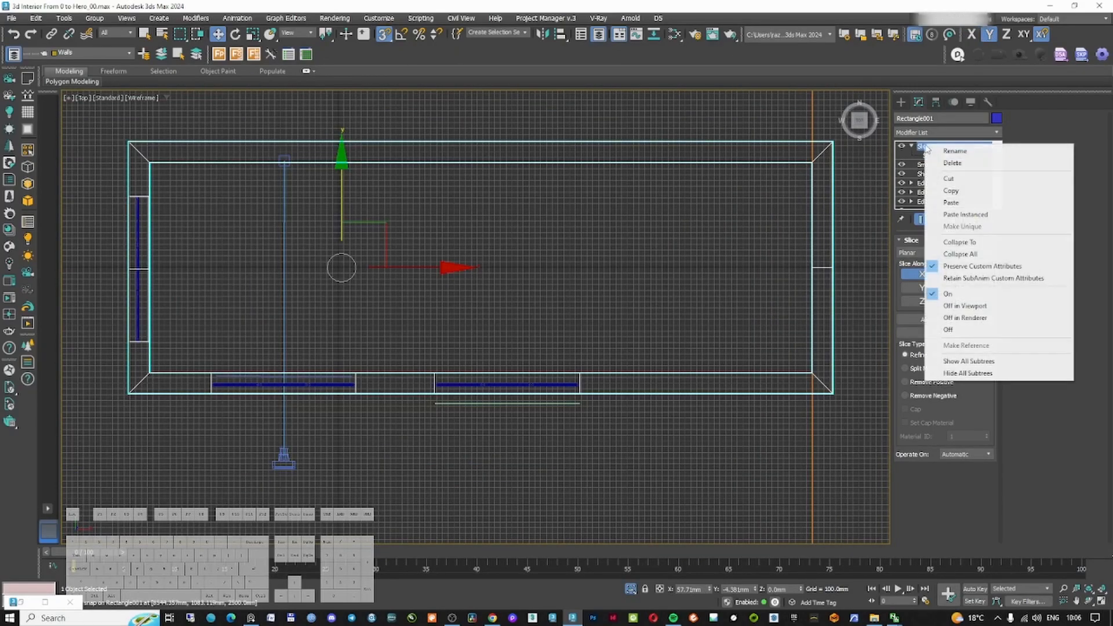
click(974, 192)
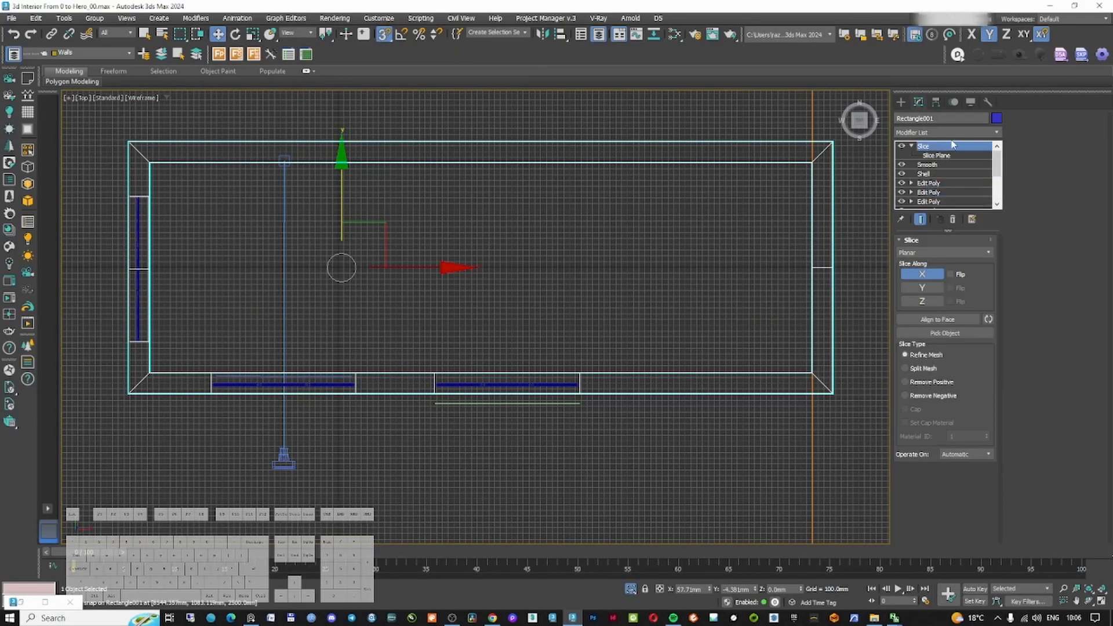
right_click(949, 146)
click(995, 201)
Add an Edit Poly modifier above the slices and remove unwanted sliced edges at a wall corner
scroll(795, 261, down, 5)
click(938, 133)
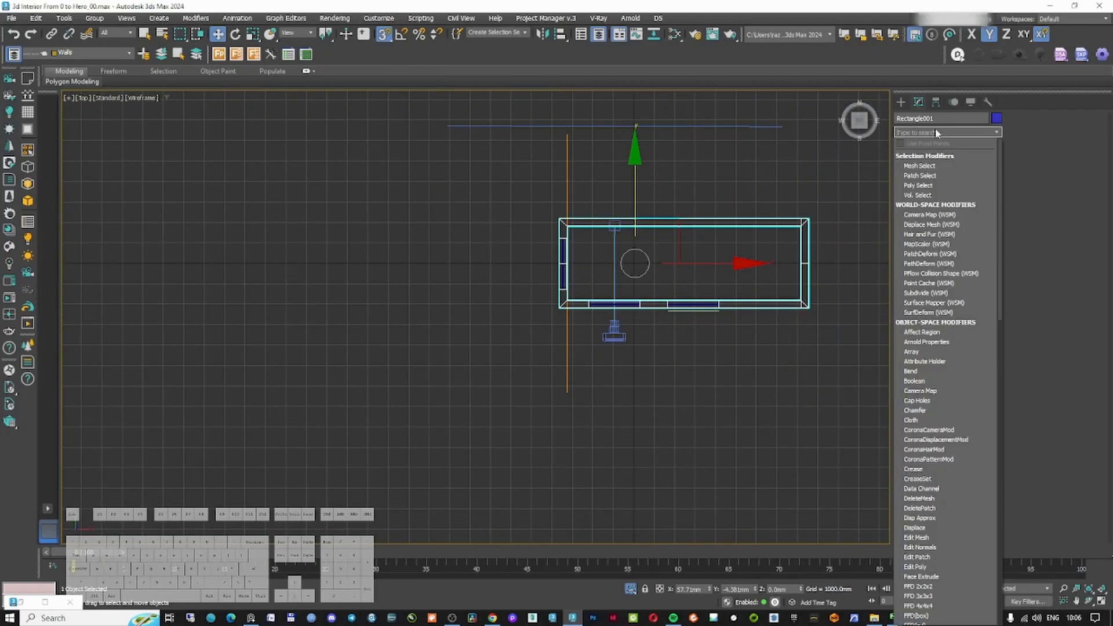
text(ed)
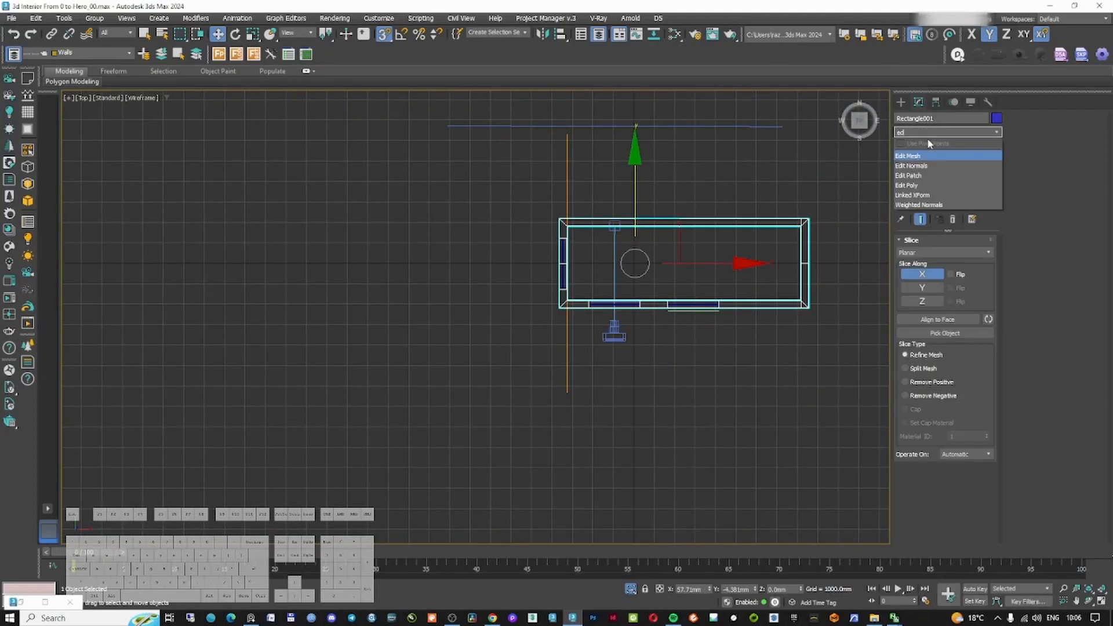
click(918, 186)
click(930, 326)
scroll(807, 224, up, 7)
scroll(782, 262, up, 5)
drag(758, 418, 702, 342)
scroll(699, 308, down, 6)
key(ctrl+BackSpace)
Remove the remaining unwanted sliced edges at the other wall corners and leave edge mode
scroll(725, 329, down, 3)
middle_drag(705, 493, 697, 419)
scroll(698, 418, up, 2)
scroll(698, 418, down, 3)
scroll(371, 418, up, 9)
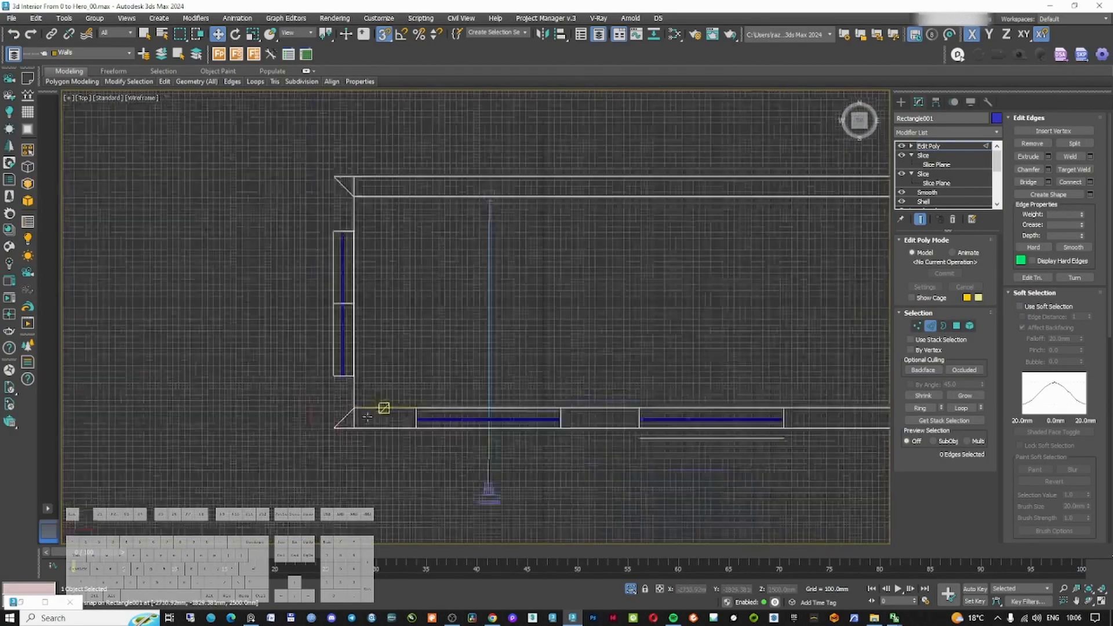
drag(333, 425, 317, 328)
key(BackSpace)
scroll(319, 322, down, 8)
middle_drag(317, 188, 443, 362)
scroll(443, 347, up, 11)
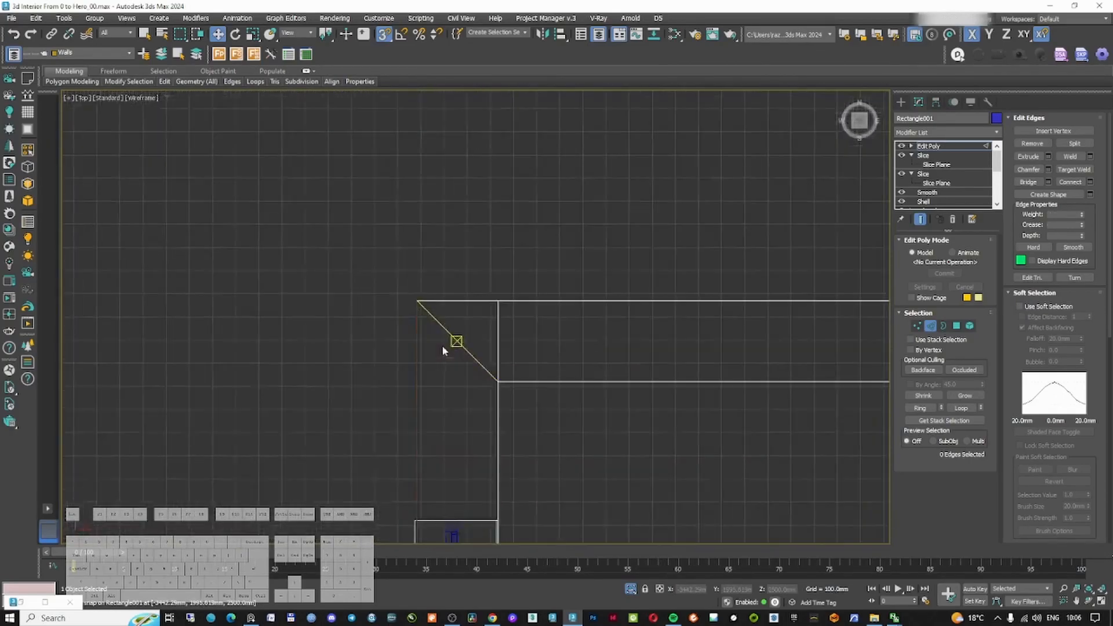
drag(494, 269, 522, 331)
key(BackSpace)
scroll(524, 332, down, 6)
scroll(548, 331, down, 4)
mouse_move(548, 334)
alt+middle_down()
mouse_move(638, 371)
mouse_move(678, 343)
mouse_move(587, 278)
alt+middle_up()
key(F3)
scroll(475, 294, up, 4)
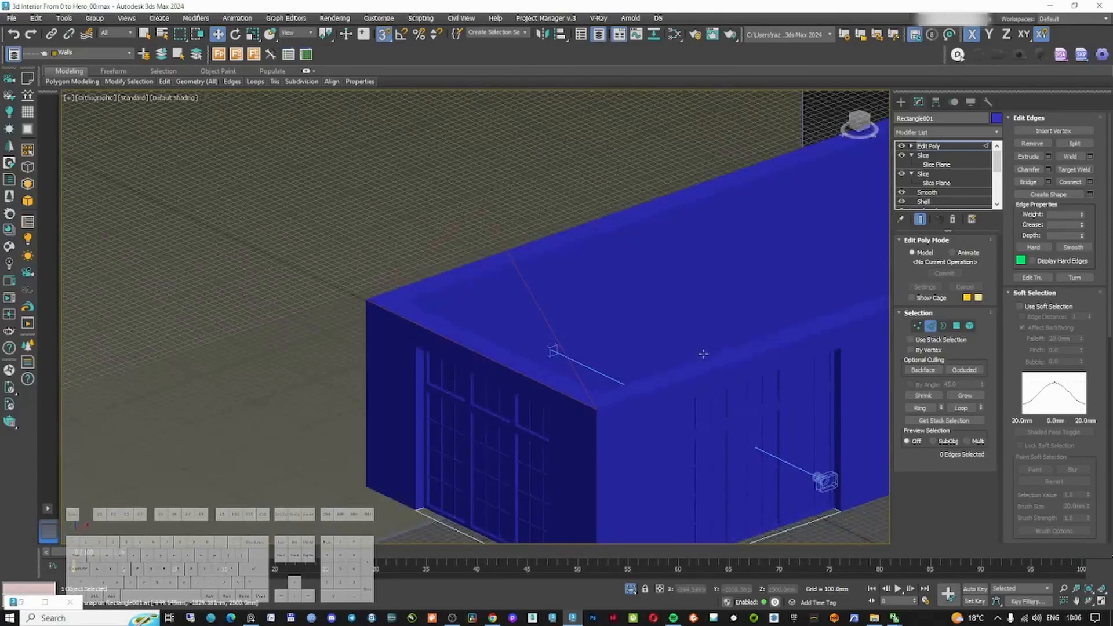
key(F3)
scroll(704, 353, down, 3)
click(931, 326)
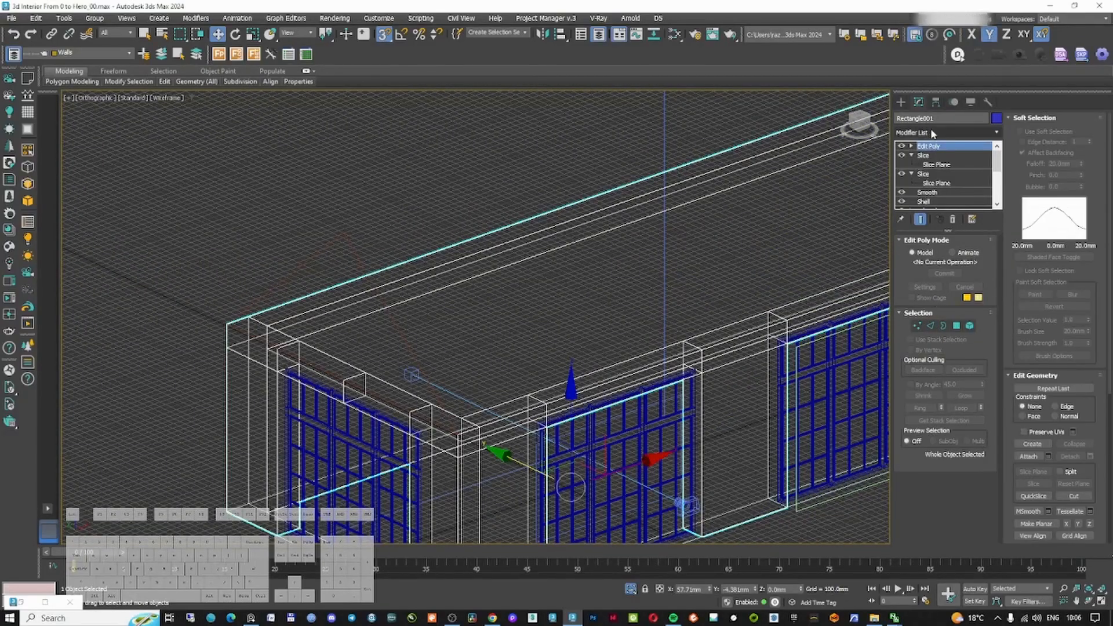
Add another Edit Poly modifier and raise the four middle wall-top vertices to form the gable peak
click(931, 132)
text(edit poly)
key(Return)
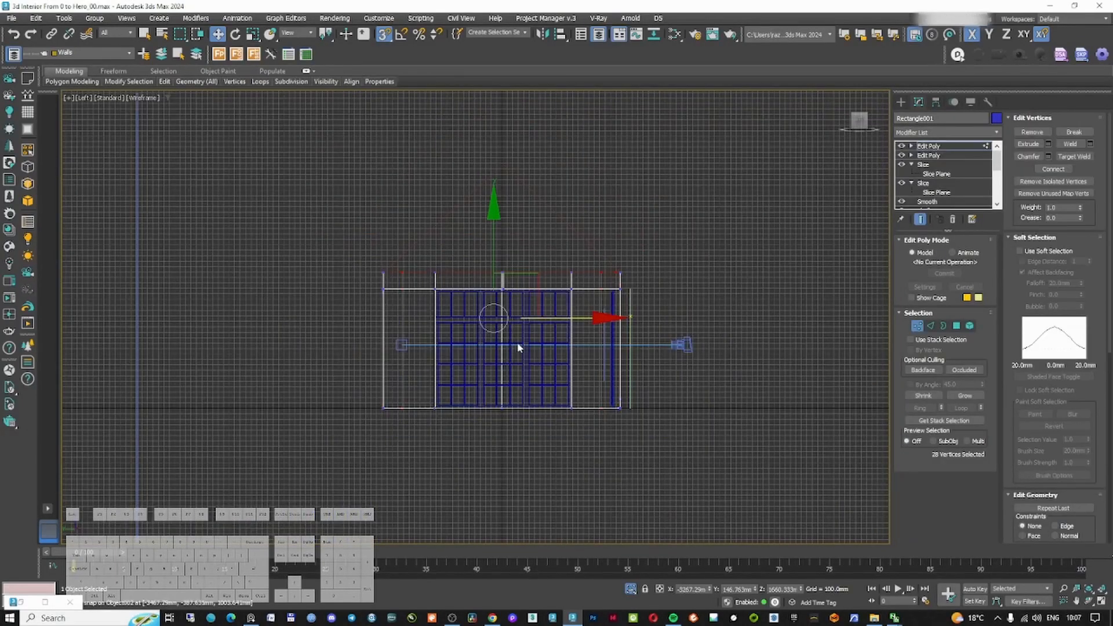
scroll(492, 272, up, 5)
drag(492, 271, 555, 312)
middle_drag(554, 312, 575, 404)
scroll(555, 401, up, 2)
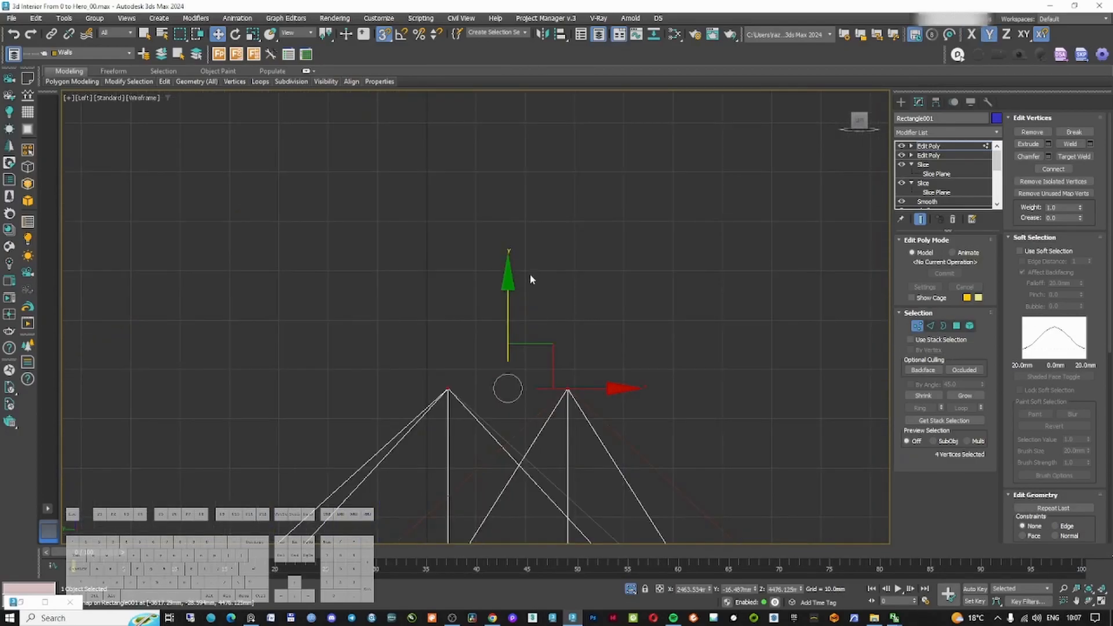
middle_drag(545, 329, 534, 256)
scroll(534, 256, down, 2)
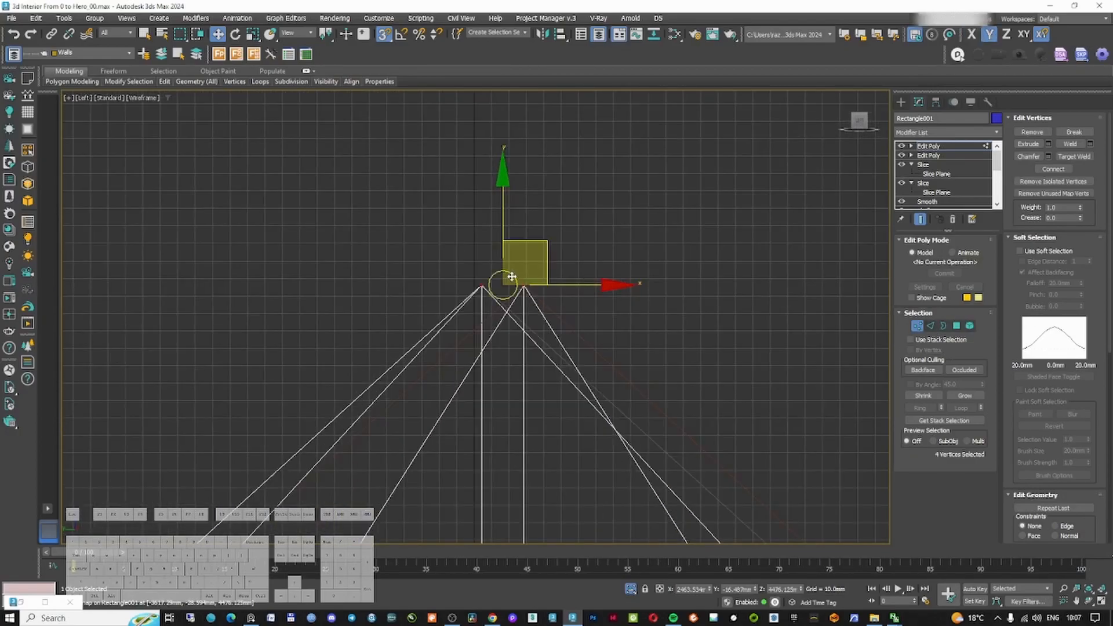
Select the wall-top edge loop, then disable the top Edit Poly modifier to inspect the walls
click(931, 327)
double_click(482, 314)
scroll(540, 314, down, 10)
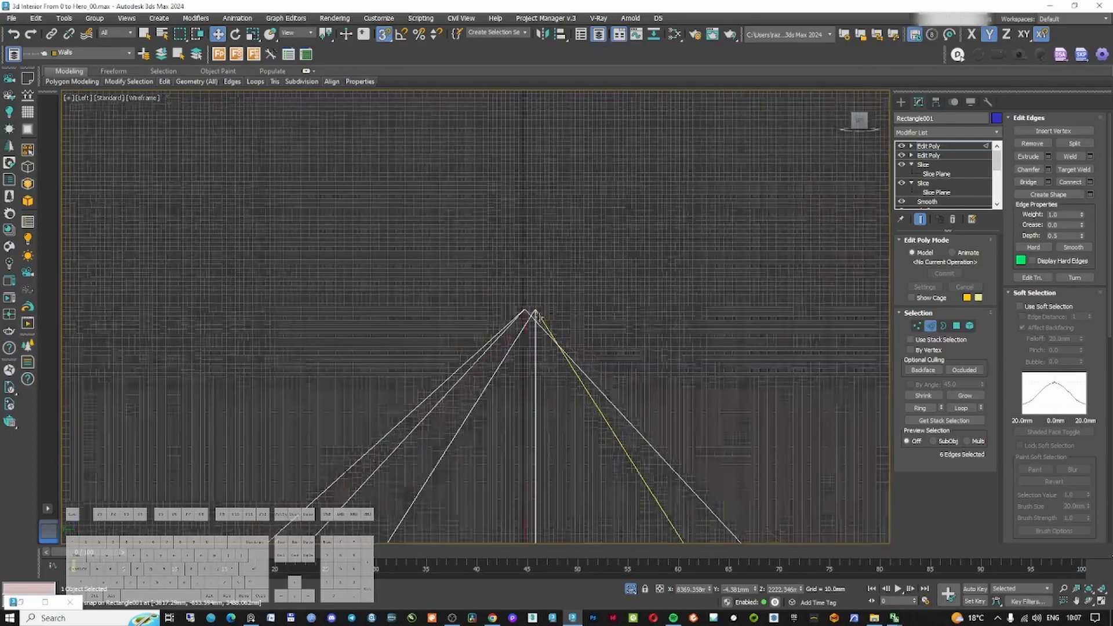
scroll(548, 377, up, 8)
drag(549, 503, 594, 271)
scroll(591, 270, down, 10)
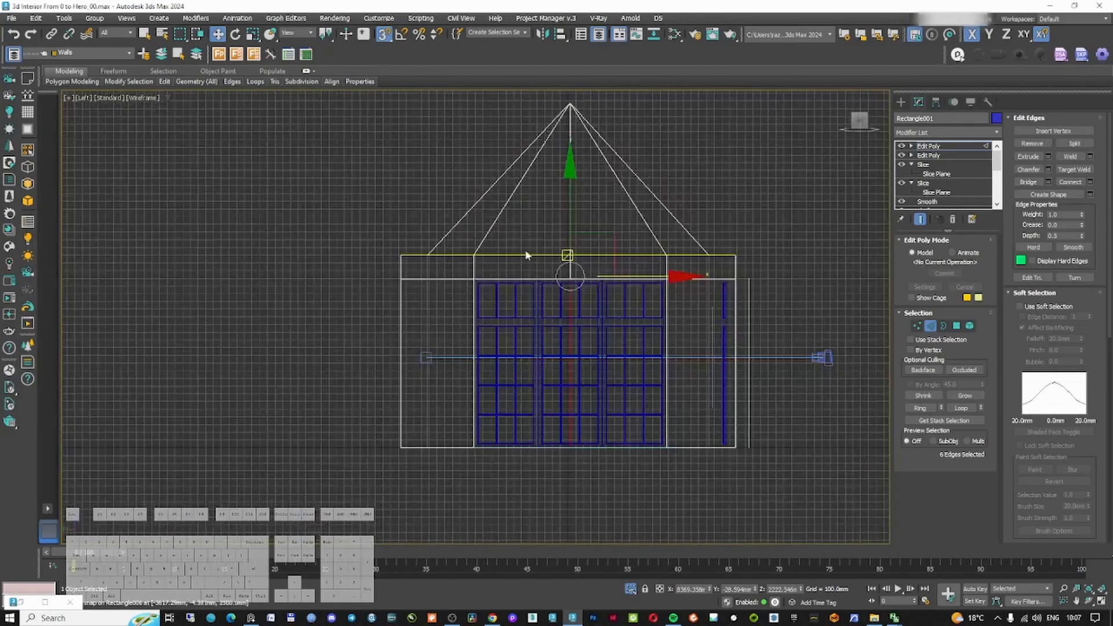
key(F3)
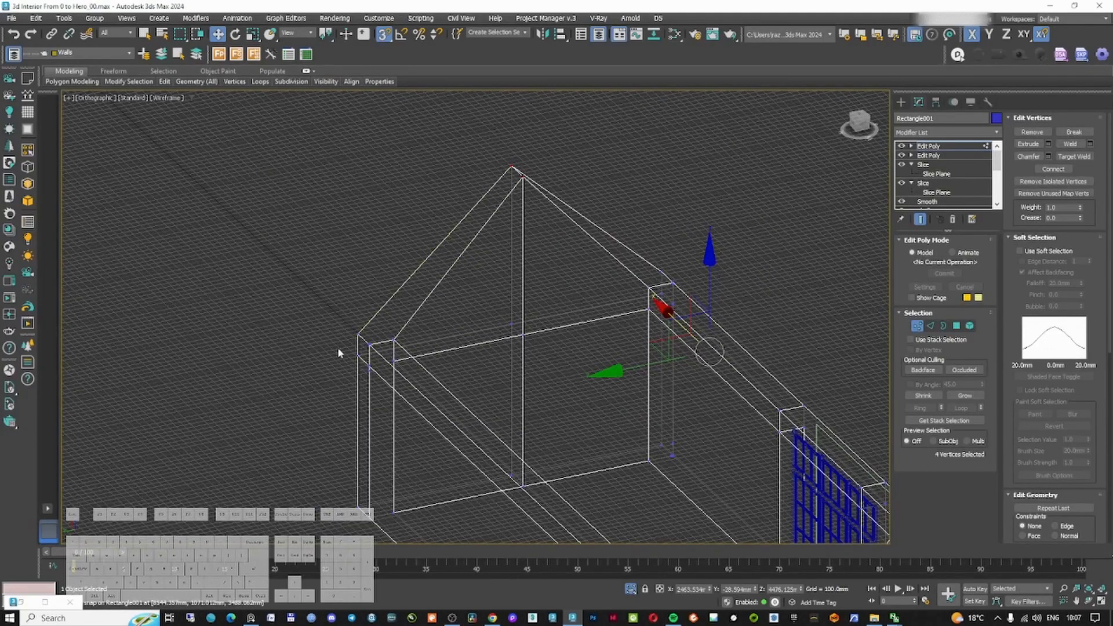
click(931, 326)
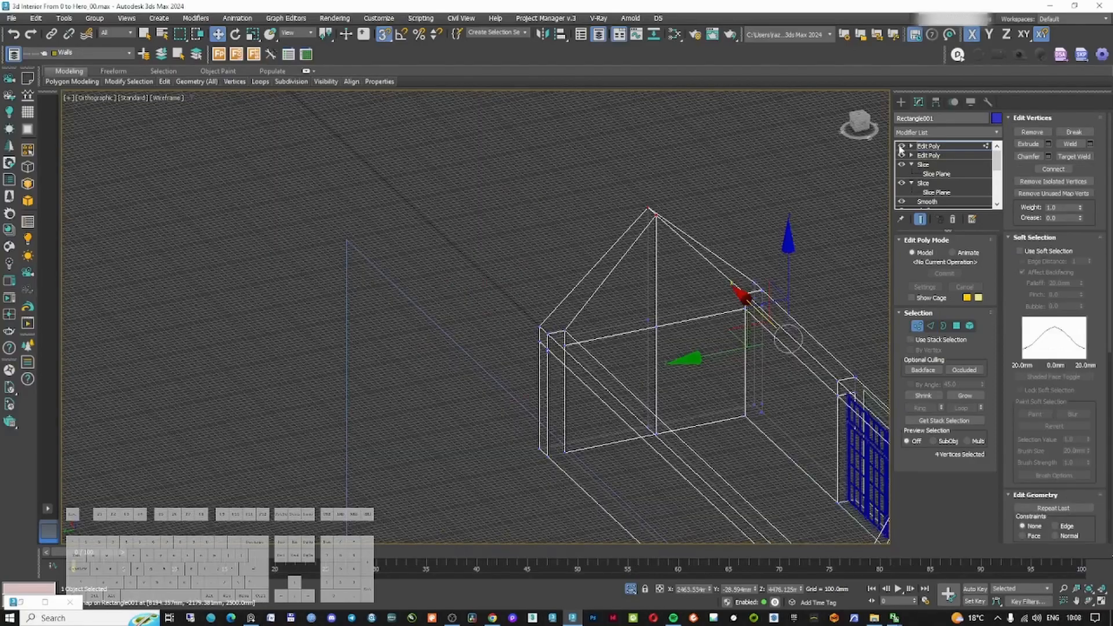
click(901, 146)
alt+middle_drag(698, 294, 589, 309)
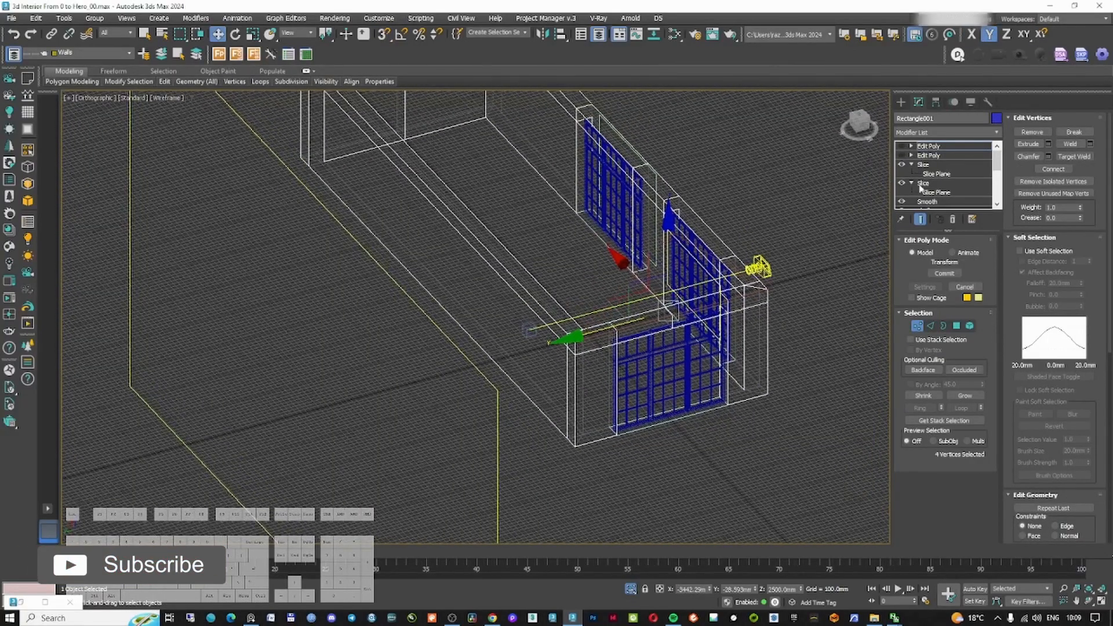
Paste another copy of the Slice modifier, set it to slice along Y and reposition its plane
right_click(926, 165)
click(953, 209)
right_click(935, 165)
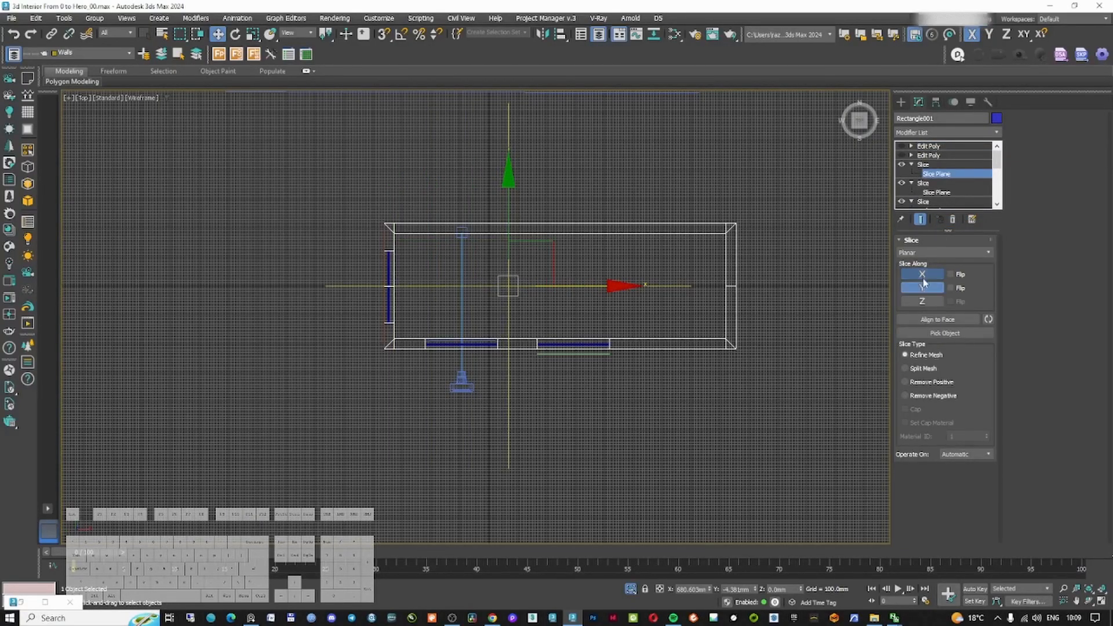
click(923, 278)
middle_drag(555, 259, 675, 280)
click(383, 35)
drag(629, 308, 518, 257)
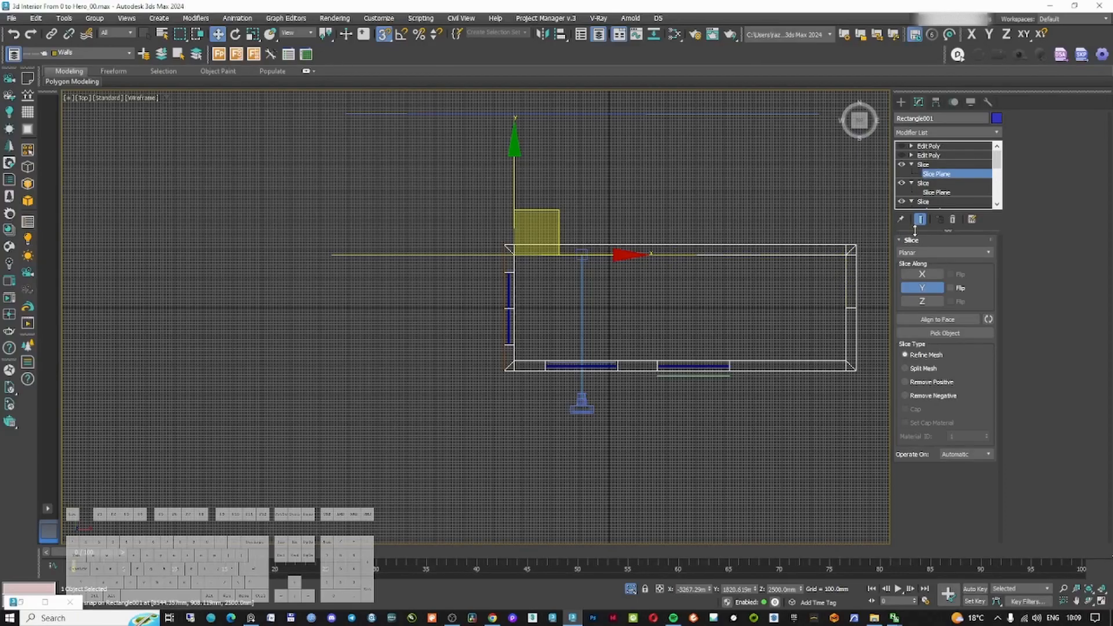
click(928, 165)
right_click(929, 164)
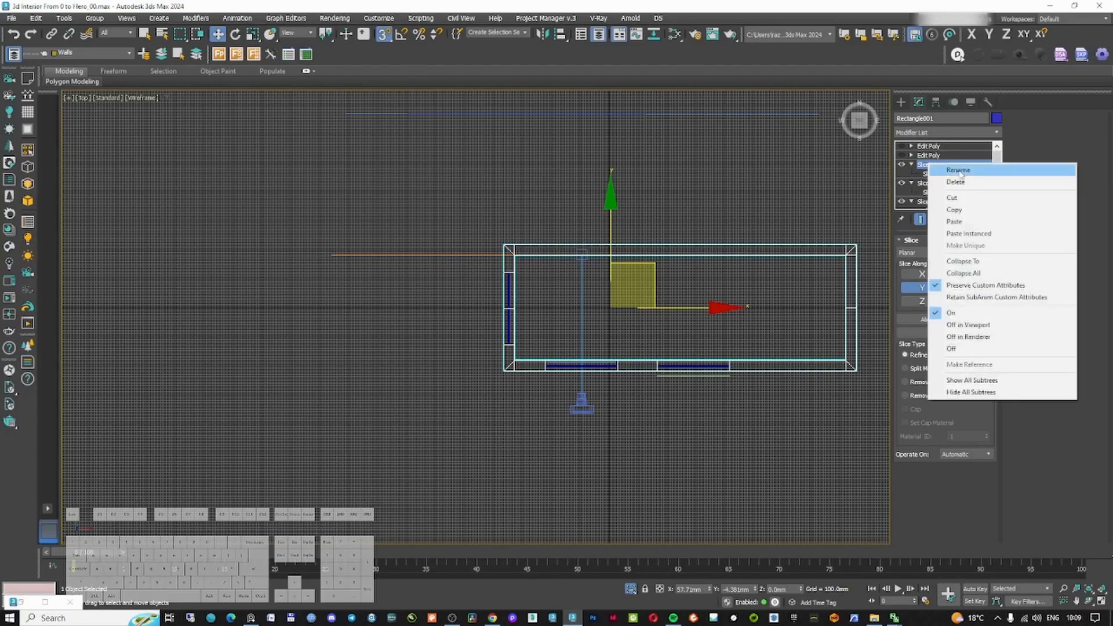
click(955, 210)
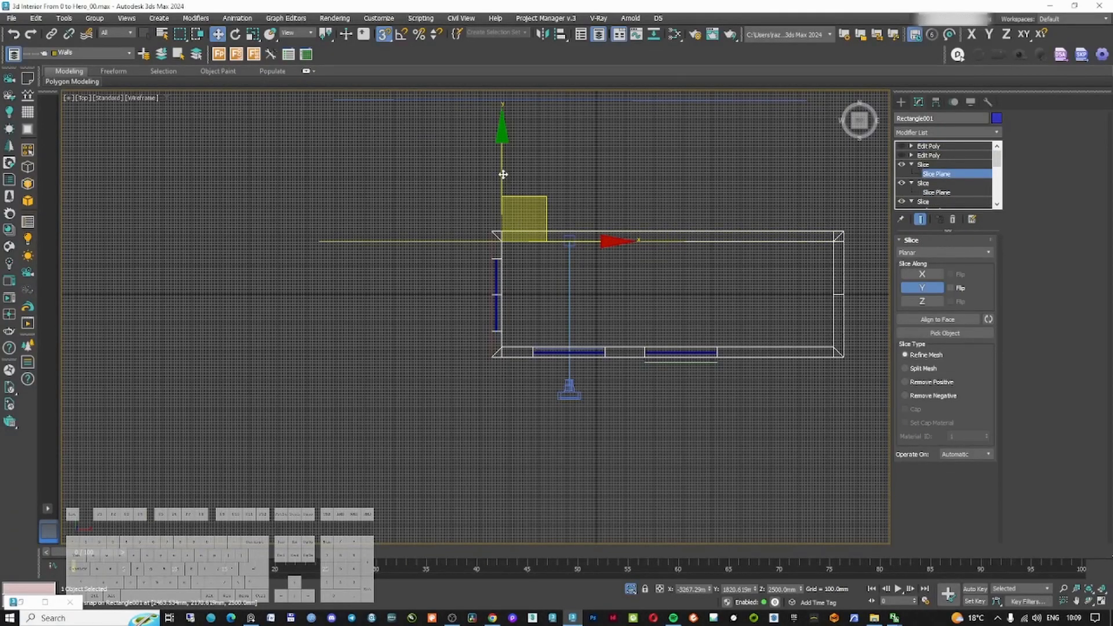
drag(502, 240, 503, 346)
scroll(540, 339, up, 2)
middle_drag(686, 312, 548, 333)
Delete both Edit Poly modifiers and add a new Edit Poly modifier above the three slices
click(916, 156)
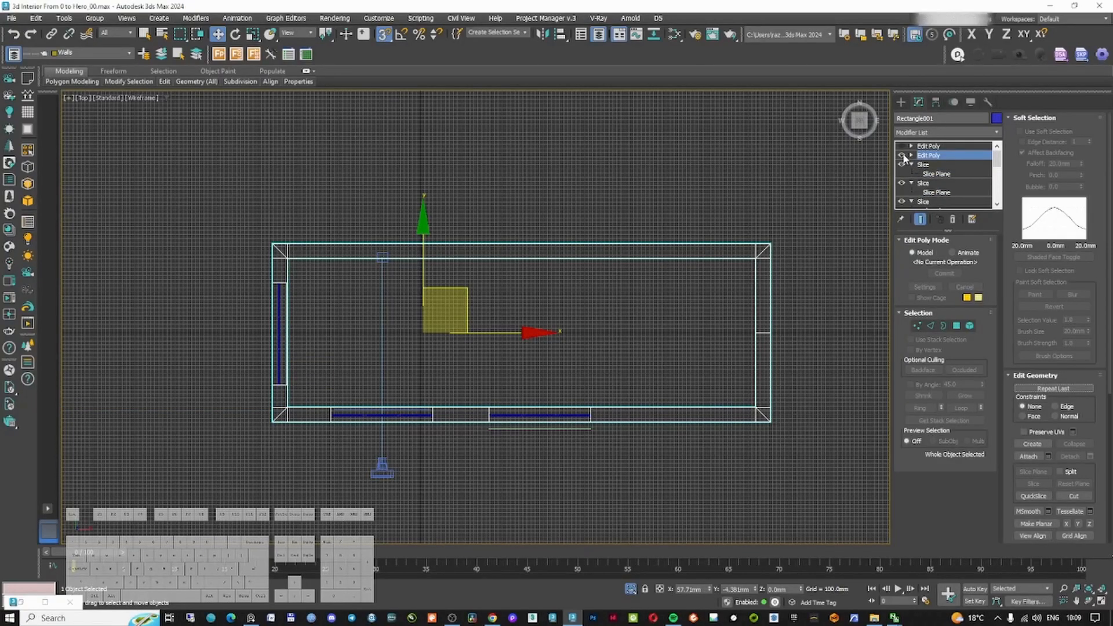
right_click(926, 155)
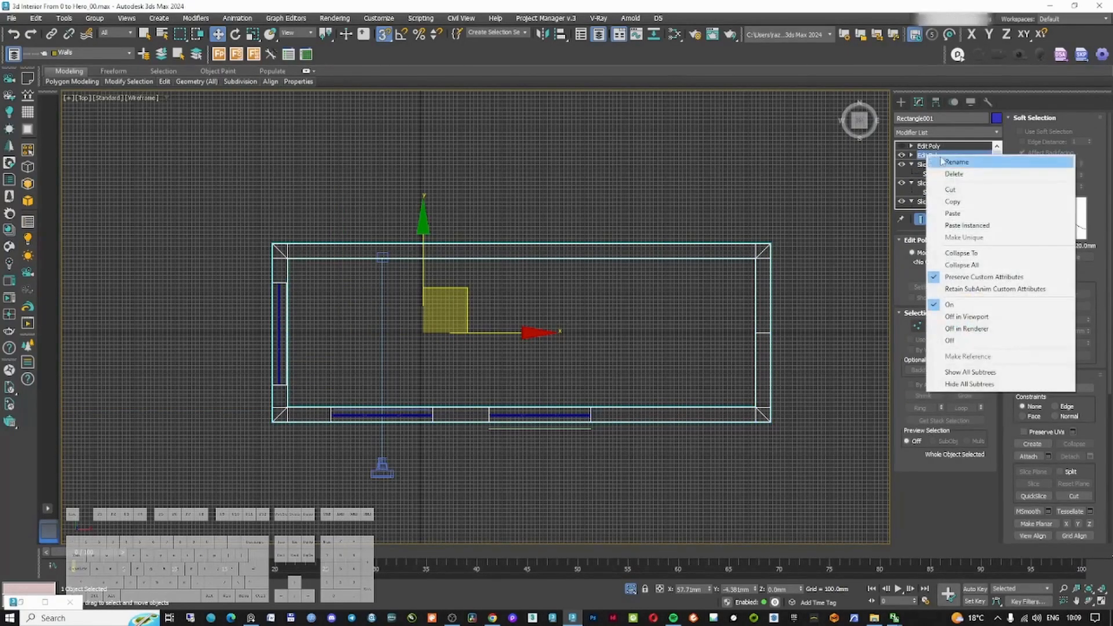
click(931, 171)
click(928, 146)
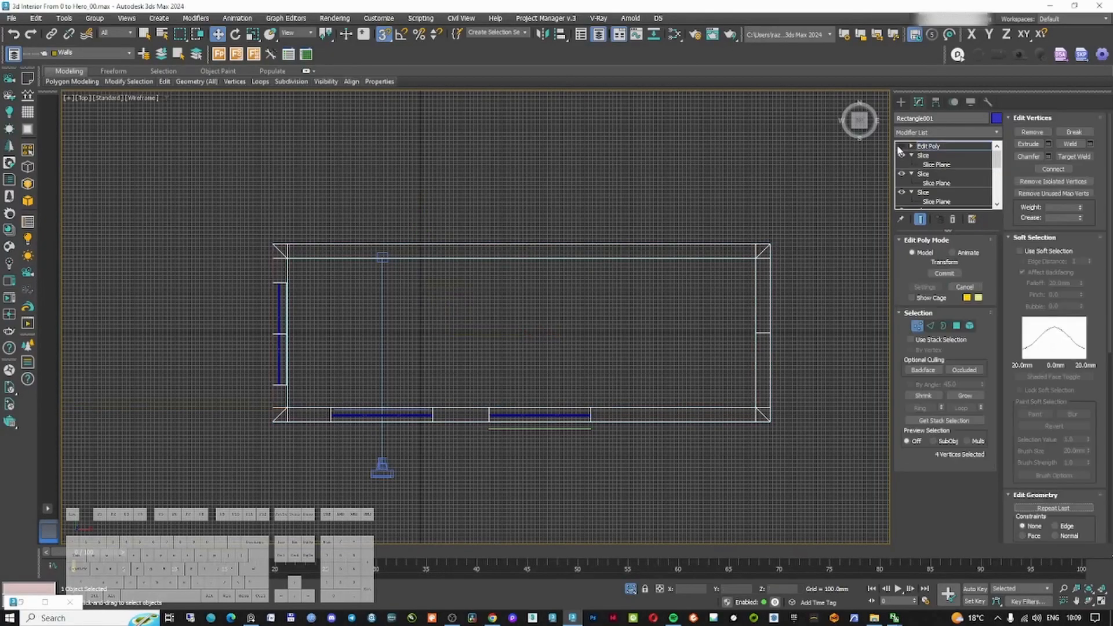
click(942, 133)
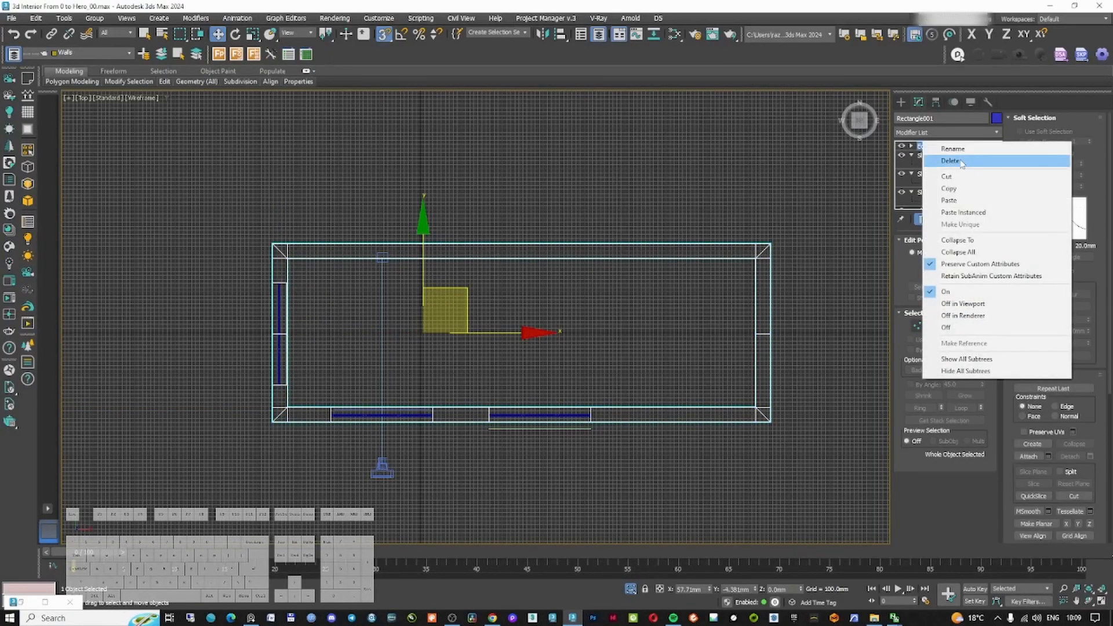
text(ed)
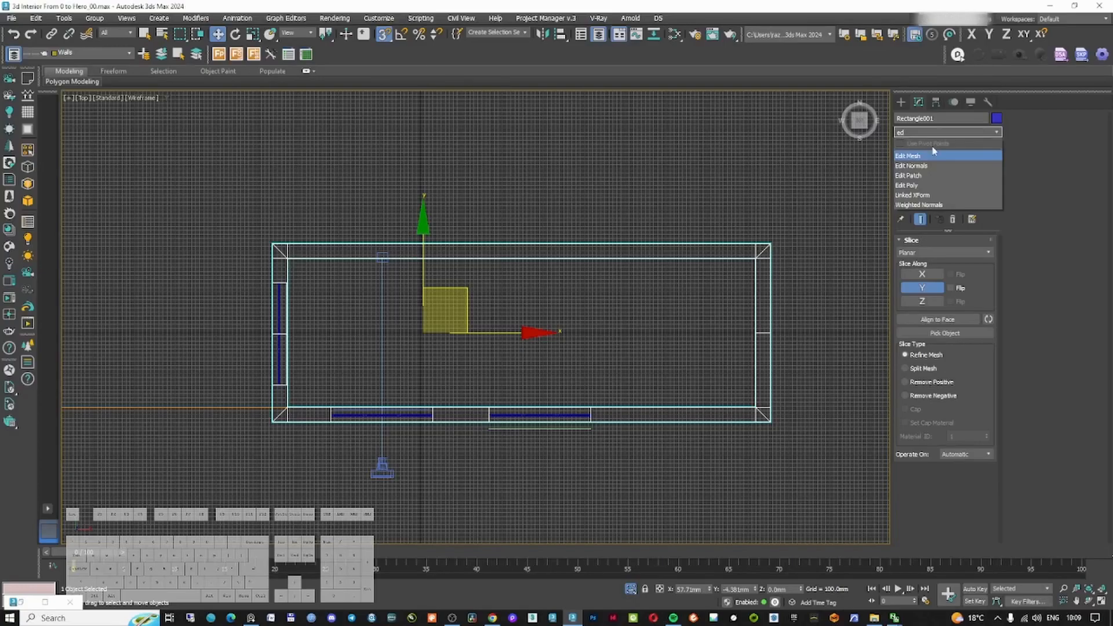
click(926, 185)
Inspect the sliced edges around the wall corners in edge sub-object mode
click(930, 326)
scroll(775, 290, up, 4)
scroll(733, 193, up, 4)
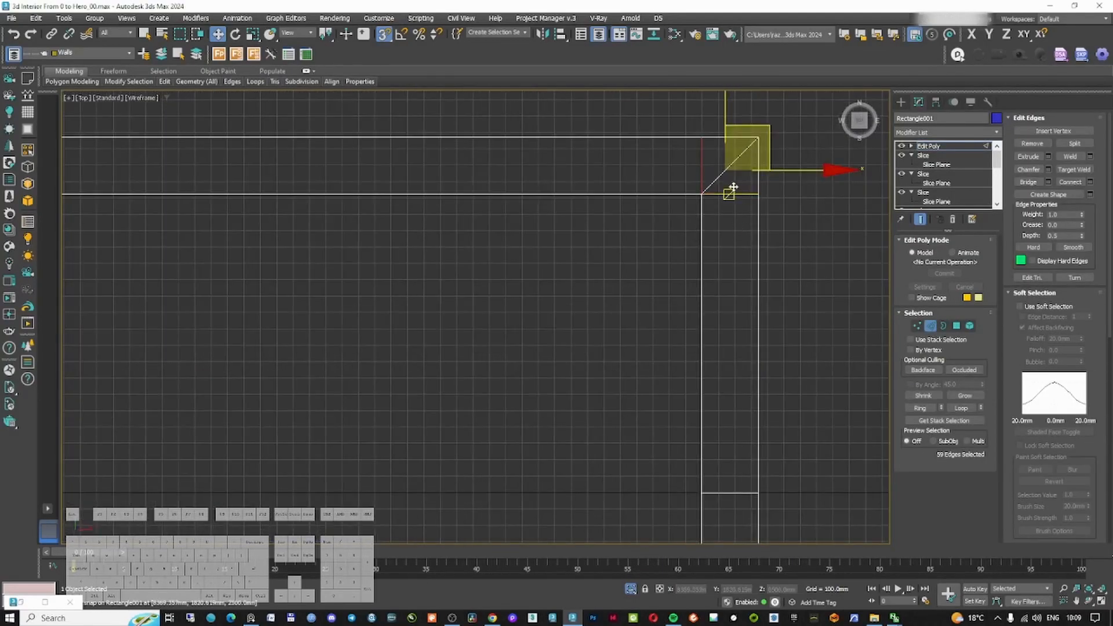
click(721, 226)
scroll(720, 226, down, 8)
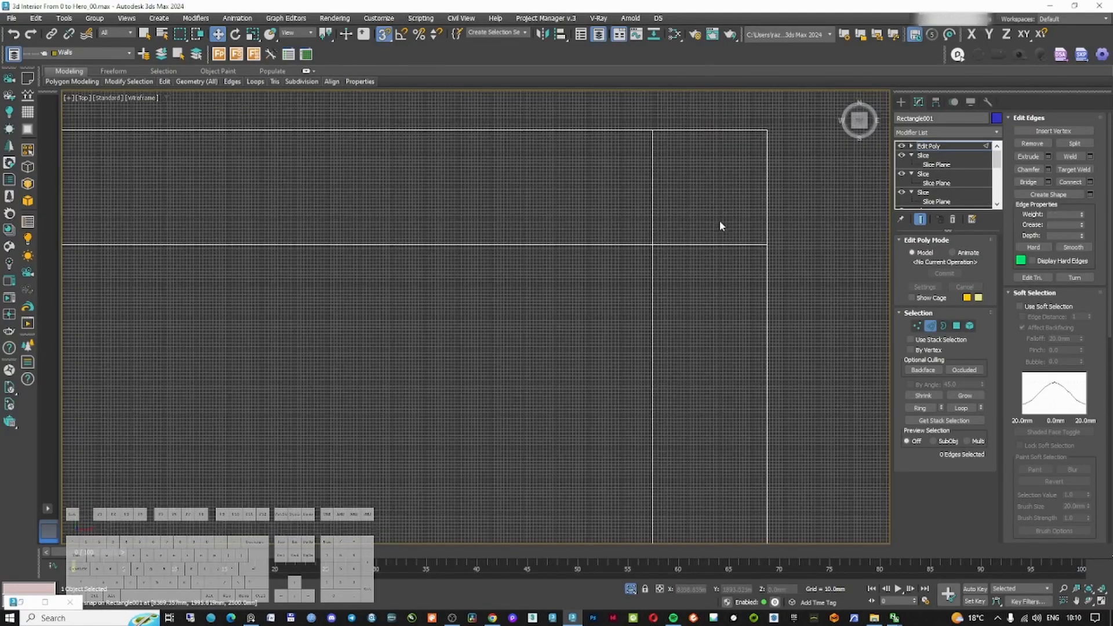
scroll(694, 253, up, 8)
scroll(665, 163, down, 6)
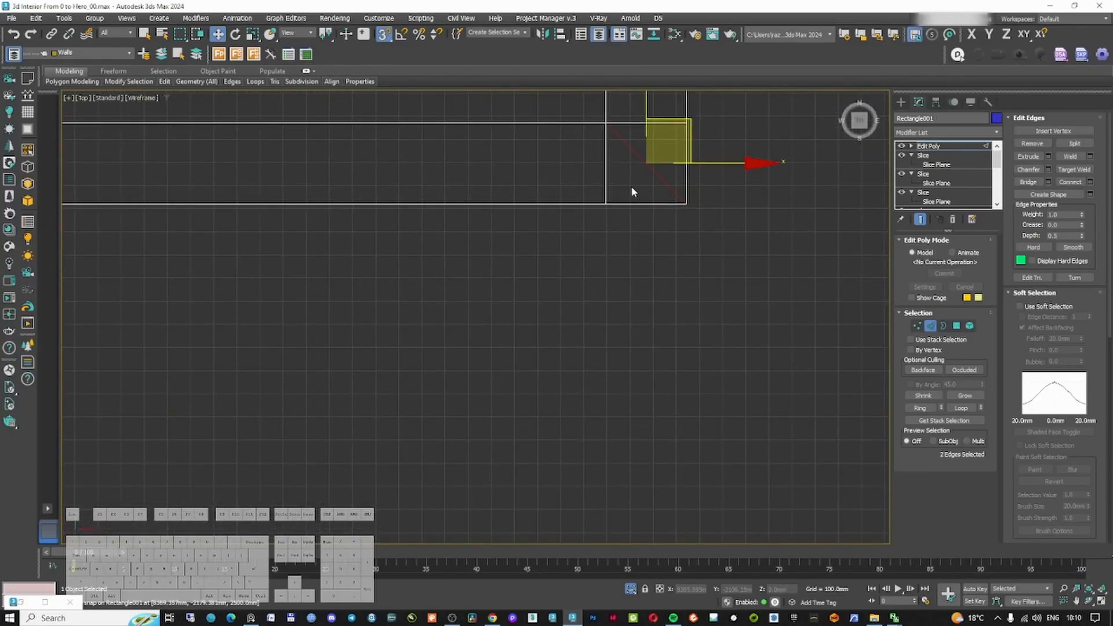
middle_drag(434, 174, 666, 219)
scroll(726, 264, up, 10)
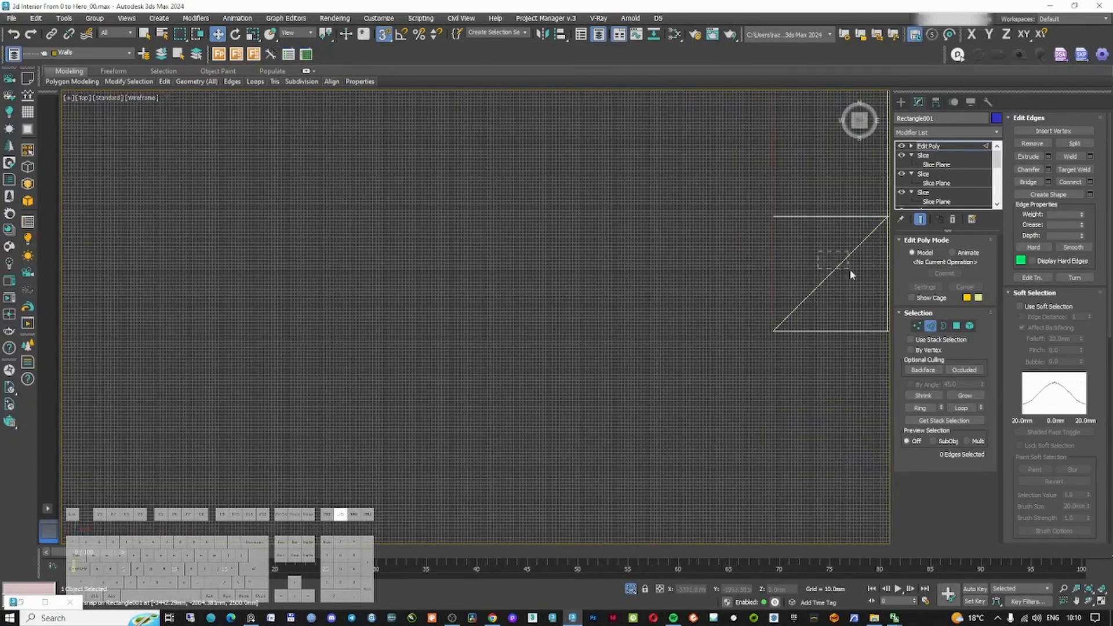
scroll(843, 272, down, 8)
scroll(765, 226, up, 4)
scroll(744, 260, down, 4)
scroll(794, 287, down, 3)
scroll(593, 308, down, 3)
alt+middle_drag(594, 308, 747, 267)
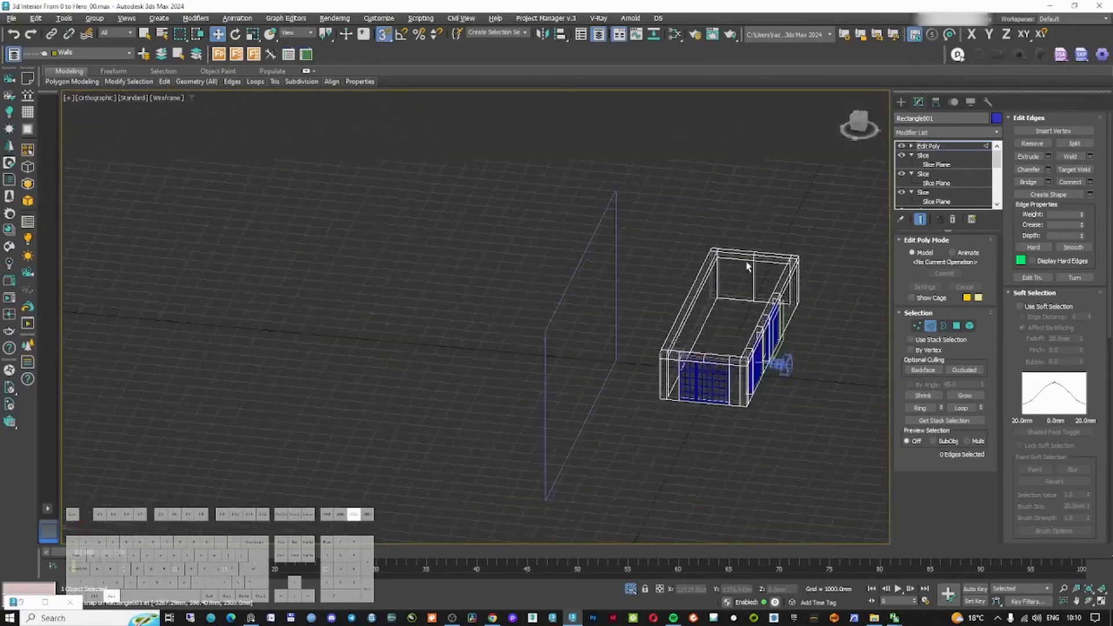
Remove the unwanted edge loops and vertices from the walls, then return to object level
scroll(748, 266, up, 3)
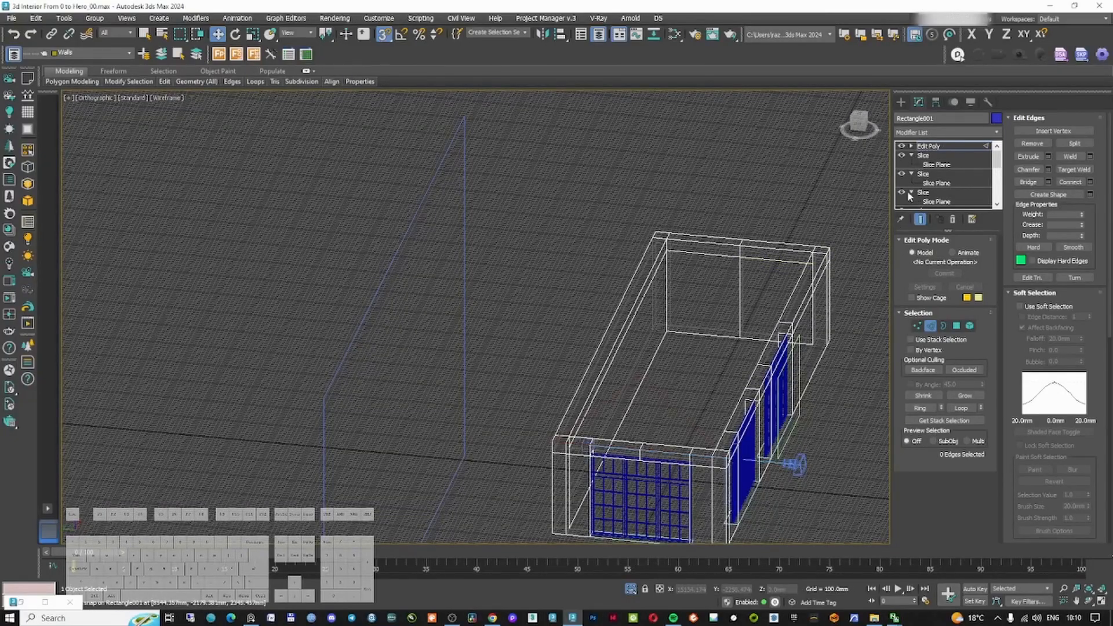
click(740, 277)
click(800, 285)
middle_drag(700, 379, 688, 303)
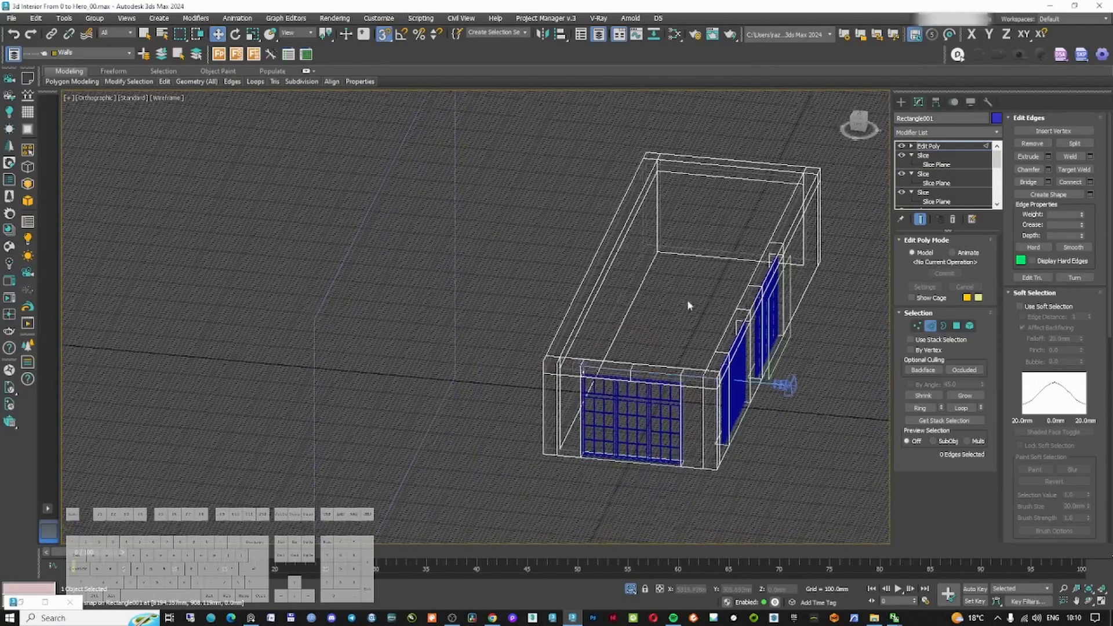
scroll(617, 367, up, 7)
double_click(615, 366)
key(BackSpace)
click(917, 326)
scroll(823, 302, down, 6)
middle_drag(811, 279, 724, 409)
key(BackSpace)
click(918, 326)
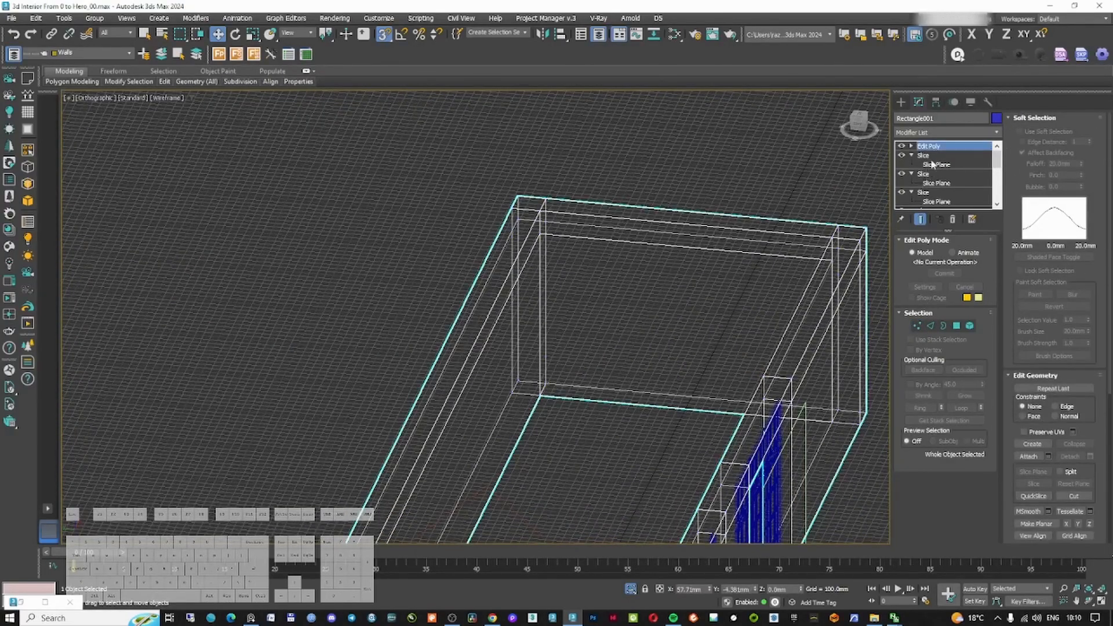
Add a new Slice modifier on top of the stack and set it to slice along Y
click(968, 133)
text(sl)
key(Return)
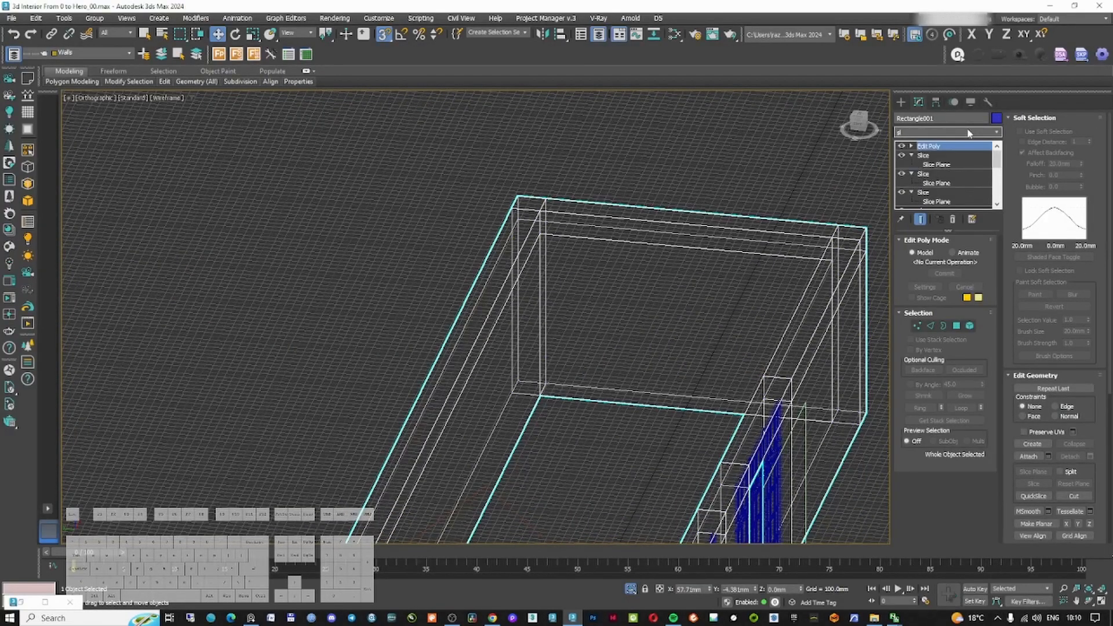
scroll(714, 332, down, 5)
scroll(714, 331, up, 4)
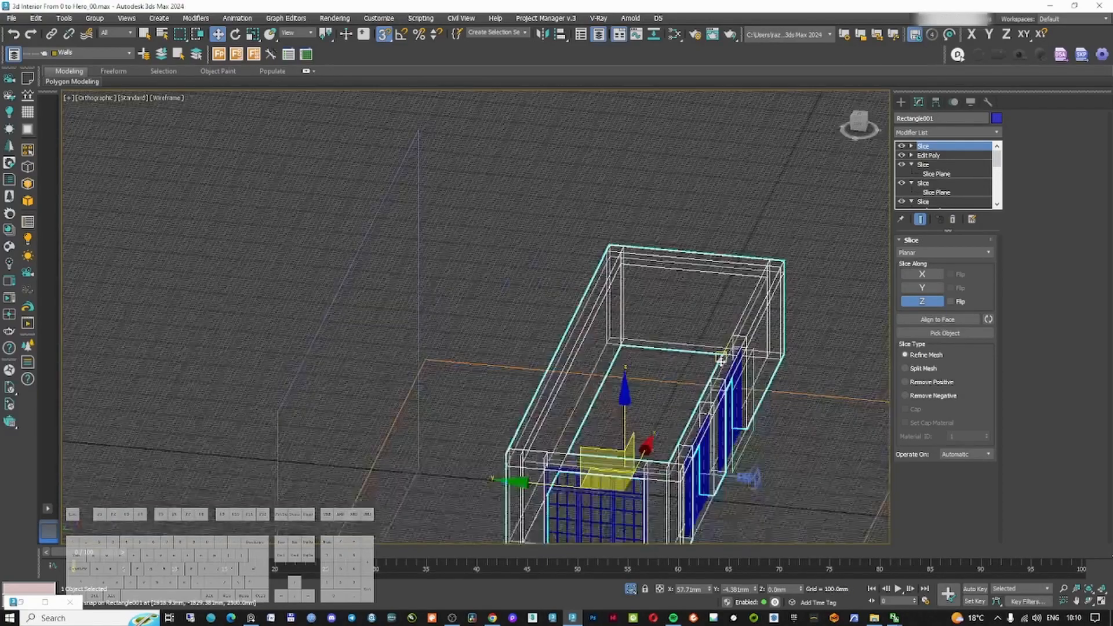
click(931, 288)
key(t)
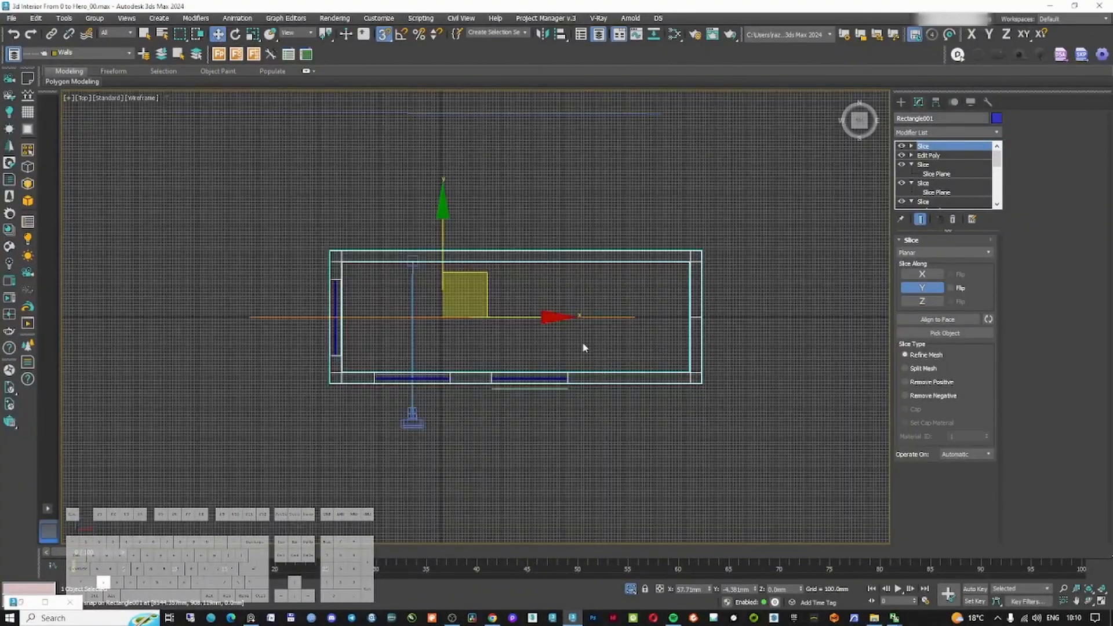
drag(527, 297, 518, 288)
Move the new slice plane to the middle of the room in the top view
click(911, 146)
click(936, 155)
scroll(437, 322, up, 5)
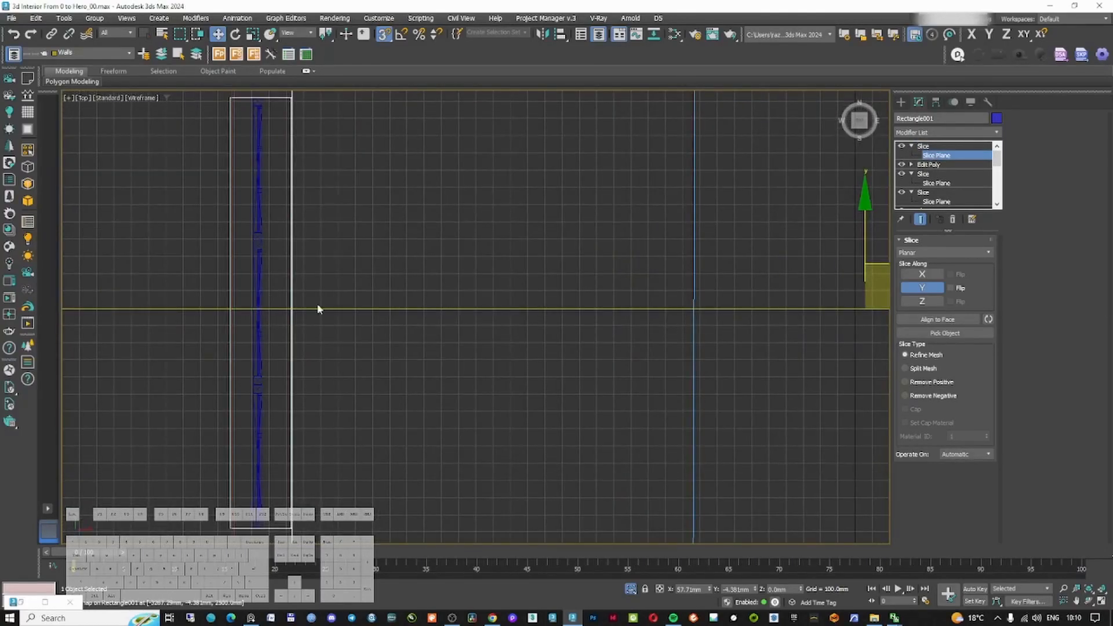
scroll(296, 307, down, 5)
mouse_move(602, 365)
alt+middle_down()
mouse_move(691, 259)
mouse_move(676, 325)
alt+middle_up()
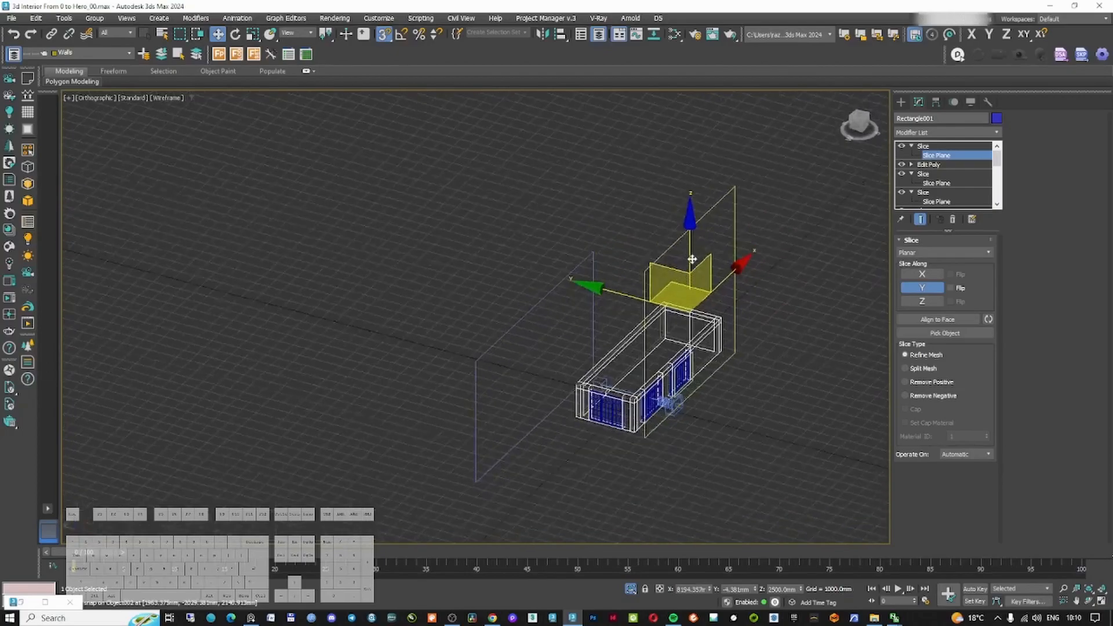
scroll(666, 362, up, 5)
key(F3)
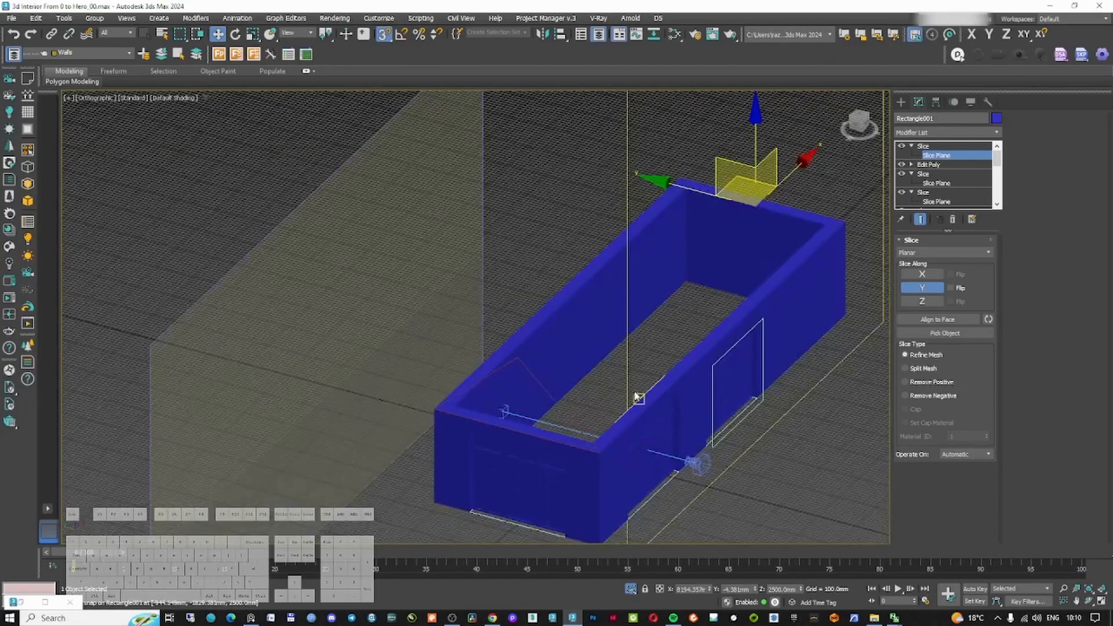
Add an Edit Poly modifier above the new Slice modifier
key(F3)
scroll(568, 388, up, 8)
click(944, 132)
text(ed)
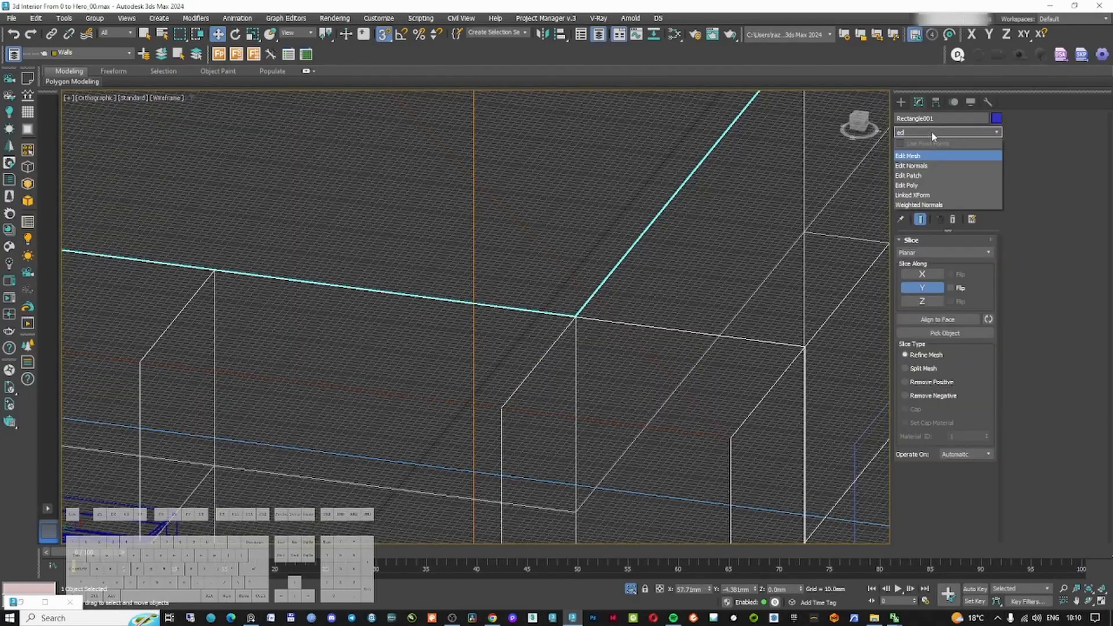
click(921, 186)
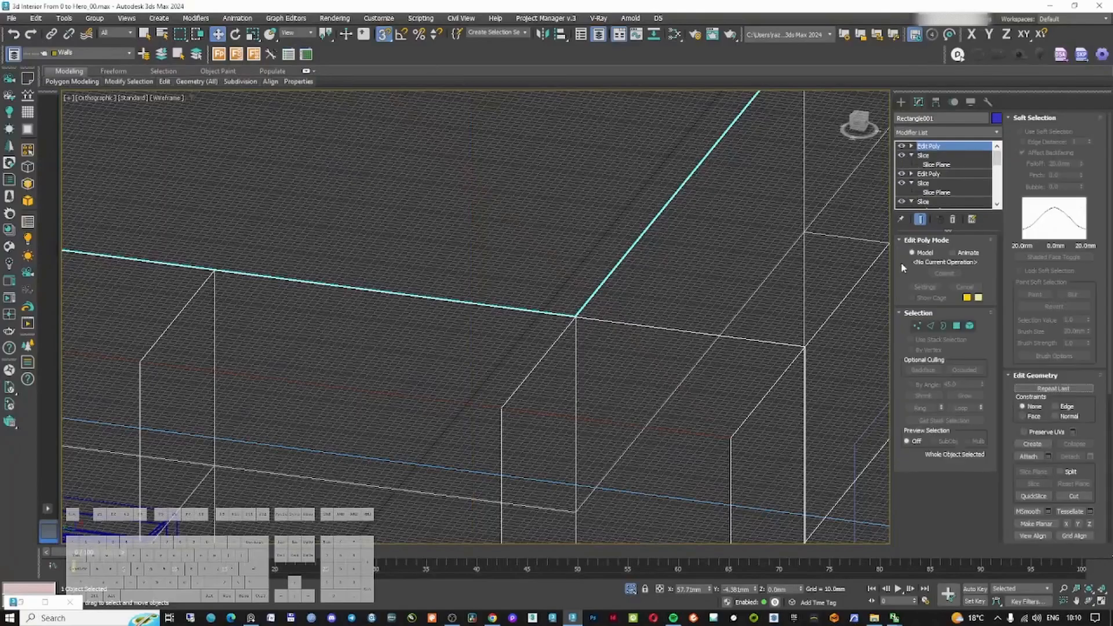
Select the wall-top polygons in polygon mode and raise them upward with snapping enabled
click(955, 328)
click(631, 364)
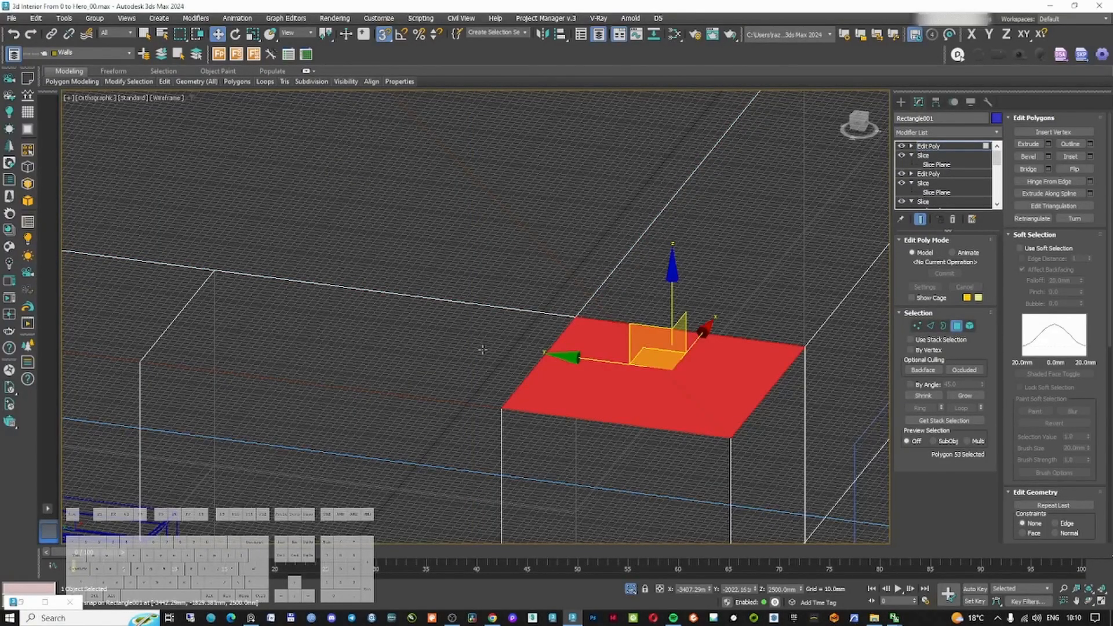
ctrl+click(482, 349)
scroll(480, 349, down, 8)
middle_drag(371, 334, 597, 336)
scroll(578, 340, up, 3)
ctrl+click(573, 343)
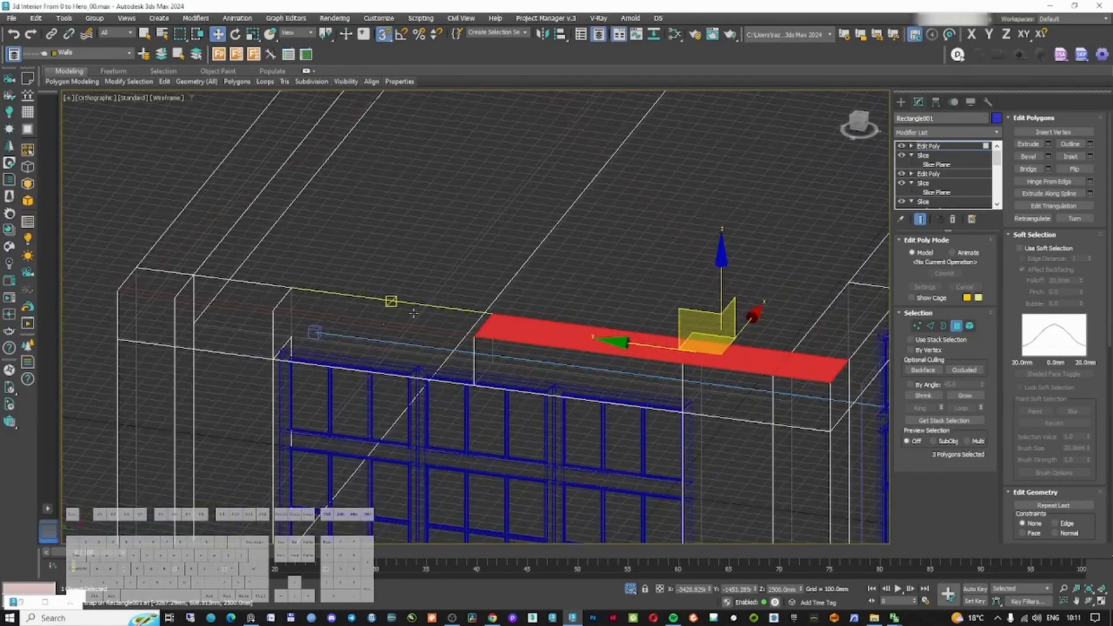
ctrl+click(392, 302)
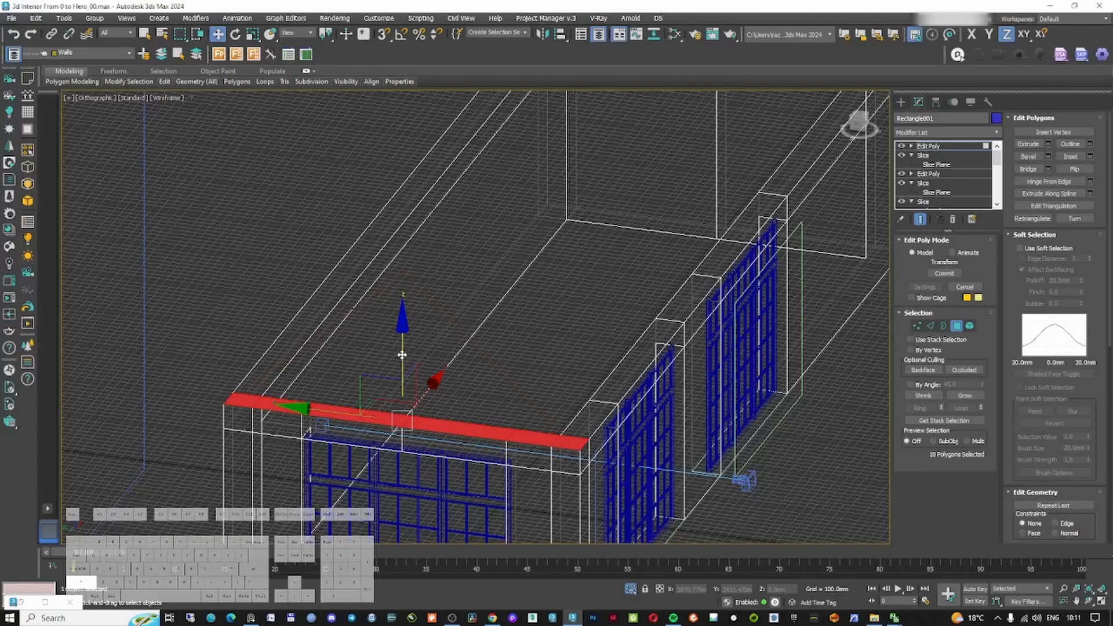
mouse_move(402, 355)
mouse_down()
mouse_move(428, 279)
mouse_move(410, 272)
mouse_up()
click(383, 35)
key(F3)
key(F3)
alt+middle_drag(491, 298, 585, 245)
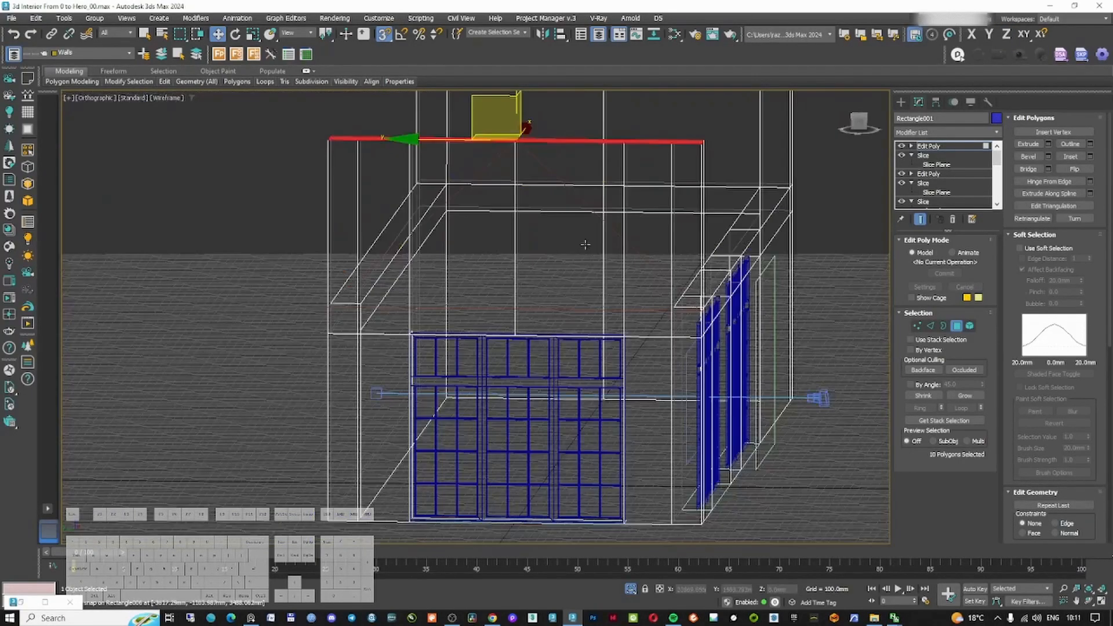
Shape the gable by selecting and moving the wall-top vertices in the left view
key(f)
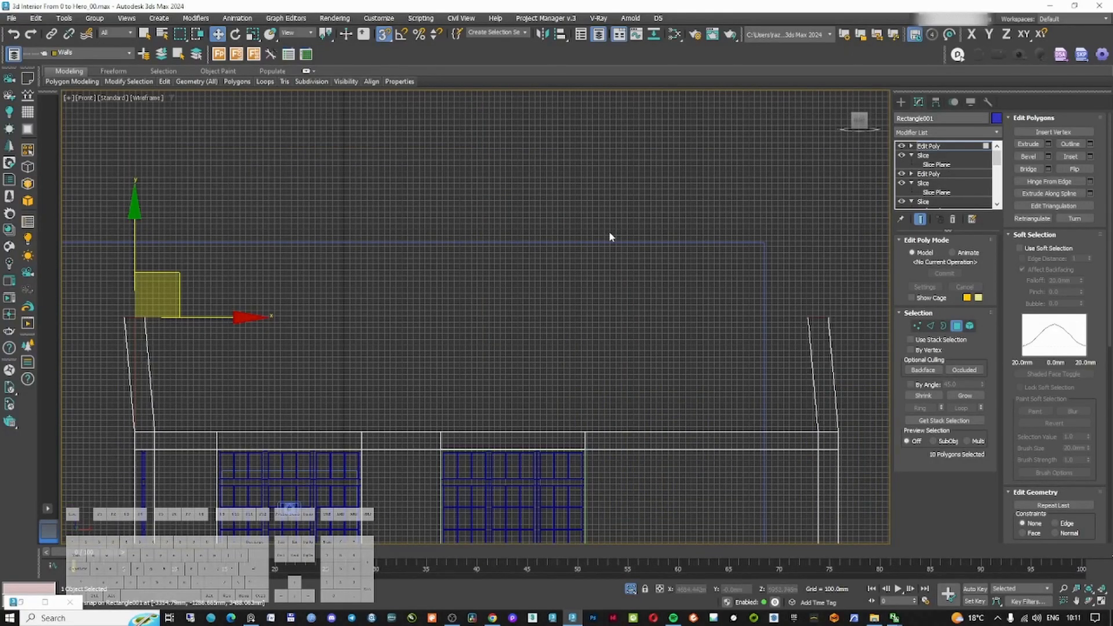
key(l)
middle_drag(536, 356, 532, 280)
scroll(532, 280, down, 2)
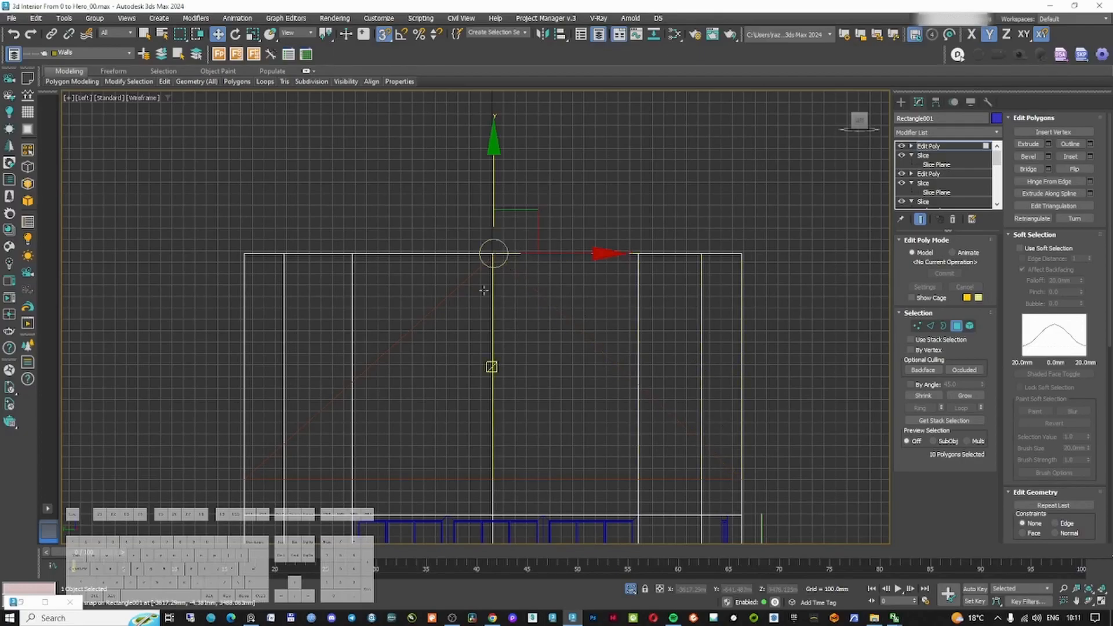
key(1)
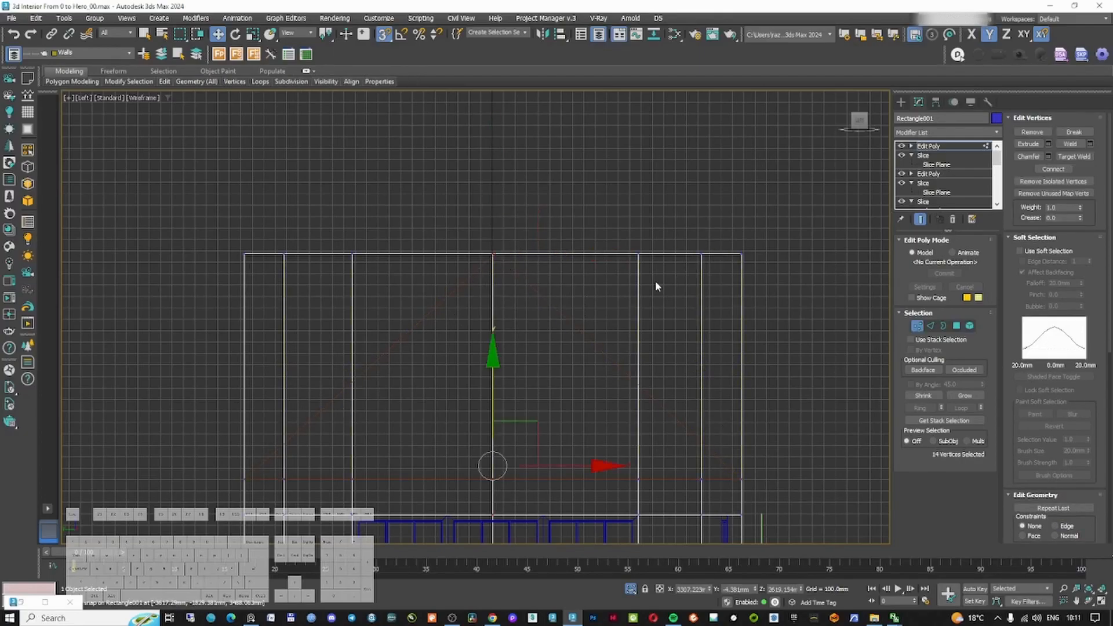
drag(648, 276, 648, 276)
ctrl+drag(372, 291, 373, 291)
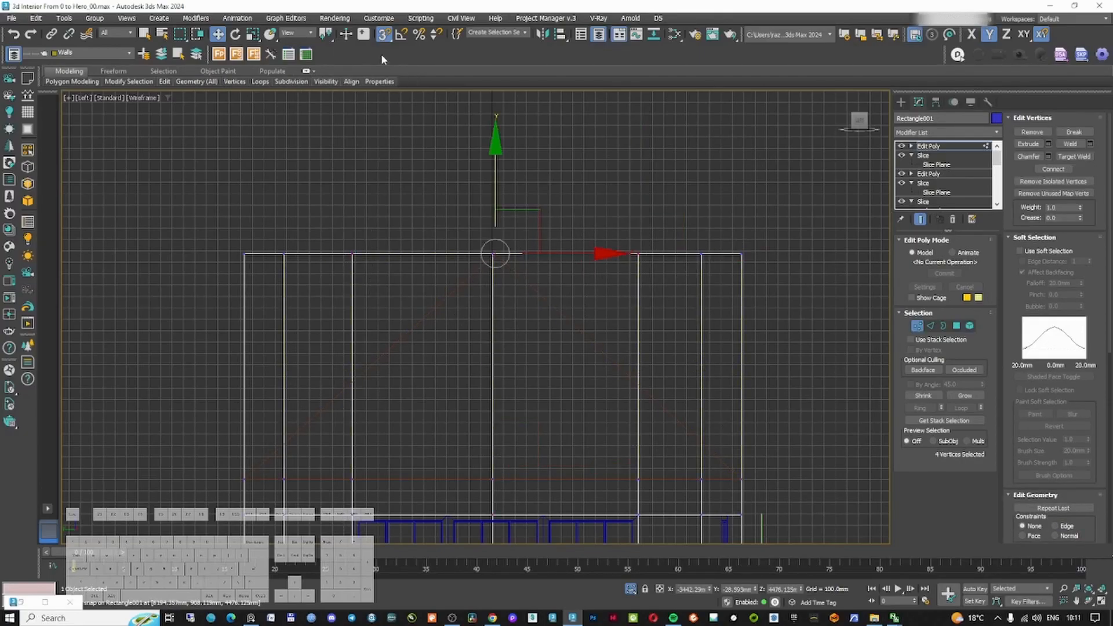
middle_drag(602, 300, 603, 228)
drag(497, 111, 494, 239)
drag(264, 152, 311, 212)
shift+drag(628, 142, 722, 212)
drag(493, 110, 491, 299)
scroll(641, 308, up, 8)
drag(615, 318, 651, 348)
drag(631, 261, 630, 289)
scroll(627, 296, down, 8)
scroll(494, 169, up, 7)
drag(350, 195, 439, 232)
Adjust the gable's slanted roof edges in edge mode in the side view
key(2)
scroll(407, 325, down, 10)
middle_drag(407, 326, 396, 283)
key(s)
scroll(400, 261, up, 2)
drag(458, 434, 400, 269)
scroll(400, 268, up, 3)
click(374, 344)
scroll(374, 345, down, 3)
middle_drag(377, 371, 415, 134)
drag(464, 392, 509, 391)
scroll(546, 340, down, 10)
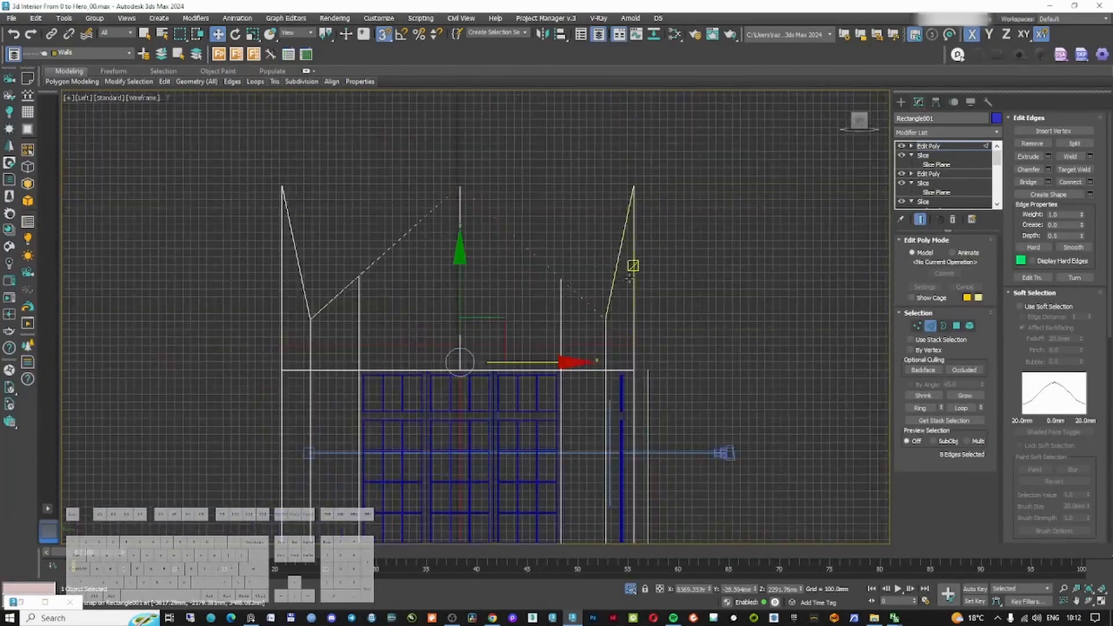
Refine the gable's ridge and slope vertices in the side view
key(1)
drag(461, 156, 460, 275)
right_click(461, 275)
click(473, 311)
scroll(472, 312, up, 3)
drag(559, 323, 552, 323)
scroll(667, 330, up, 10)
key(w)
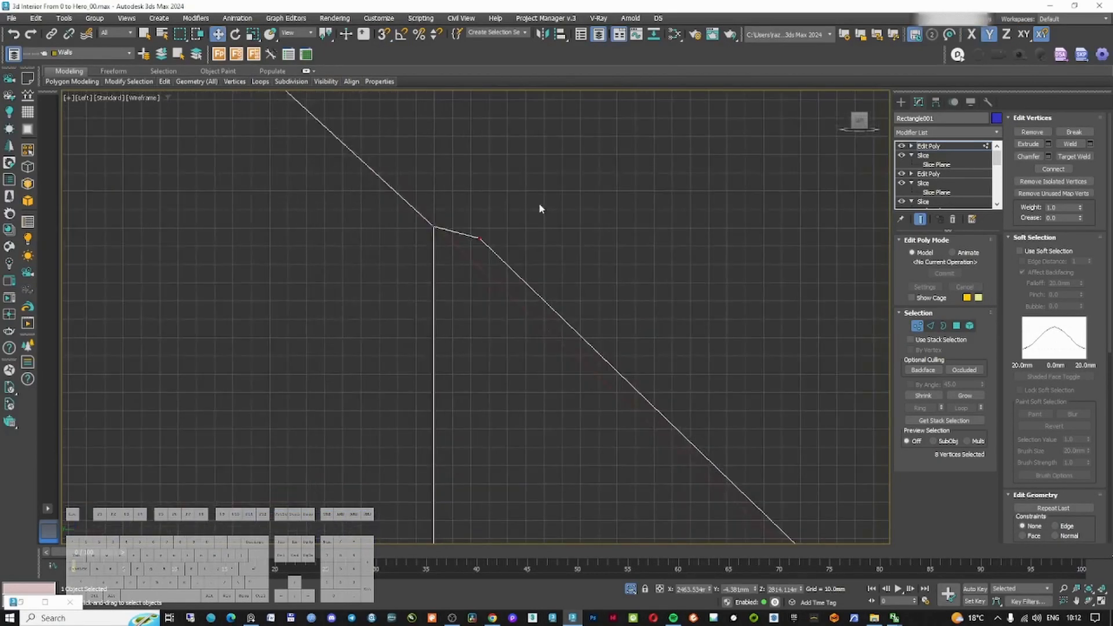
drag(542, 216, 463, 255)
drag(526, 192, 694, 373)
scroll(684, 368, down, 10)
scroll(674, 246, up, 8)
middle_drag(244, 359, 571, 286)
drag(583, 264, 701, 193)
scroll(619, 223, up, 4)
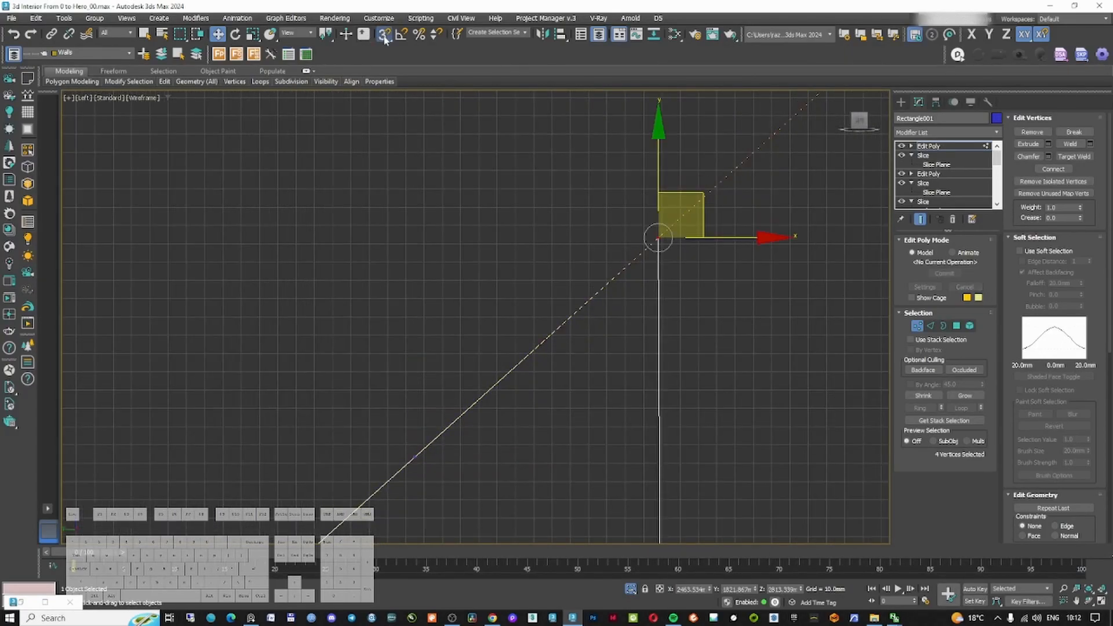
Enable vertex snapping, check the snap settings, and snap the slope vertices onto the roof line
click(383, 34)
right_click(384, 33)
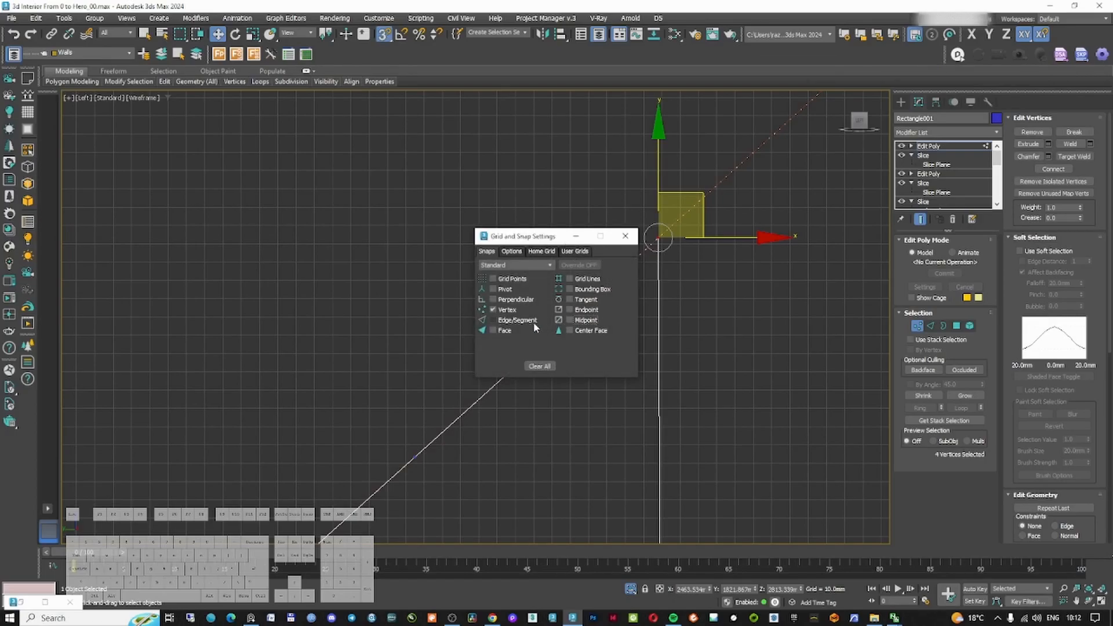
click(624, 236)
middle_drag(609, 202, 628, 221)
mouse_move(674, 256)
mouse_down()
mouse_move(662, 203)
mouse_move(673, 253)
mouse_up()
scroll(673, 253, down, 4)
scroll(596, 320, up, 3)
drag(514, 291, 669, 357)
drag(595, 247, 692, 324)
drag(677, 260, 625, 292)
scroll(637, 292, down, 6)
middle_drag(713, 223, 633, 256)
scroll(612, 219, up, 2)
drag(611, 222, 698, 276)
drag(683, 228, 651, 249)
scroll(653, 248, down, 5)
middle_drag(768, 198, 642, 289)
scroll(736, 354, up, 5)
drag(600, 255, 684, 324)
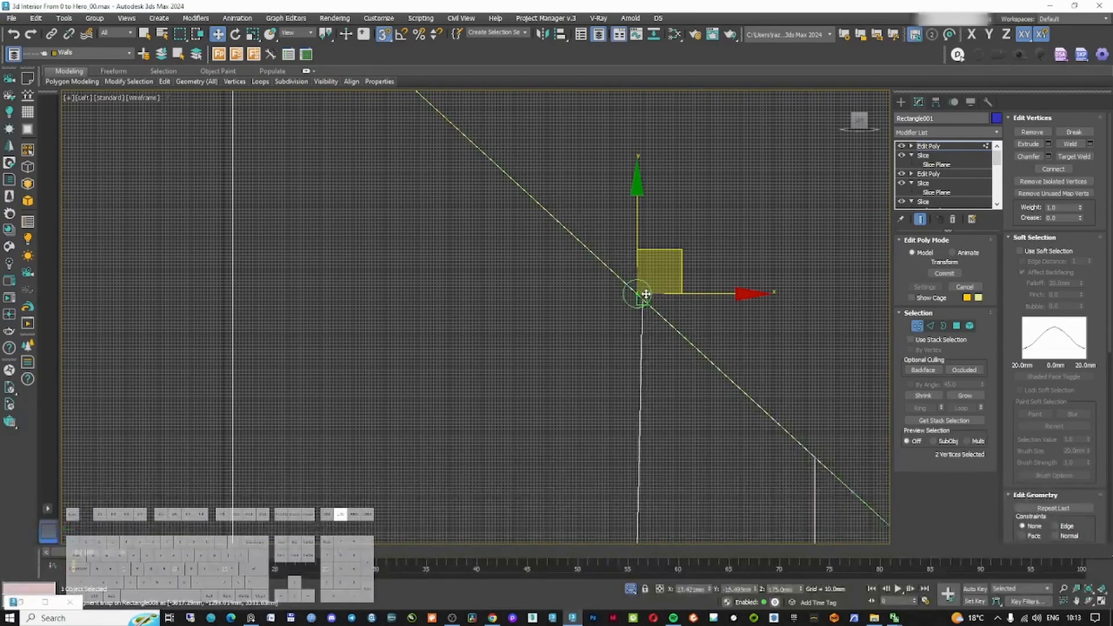
Snap the remaining eave vertices onto the roof slope line and leave vertex mode
scroll(667, 311, down, 4)
scroll(653, 313, up, 4)
click(713, 335)
scroll(713, 335, up, 5)
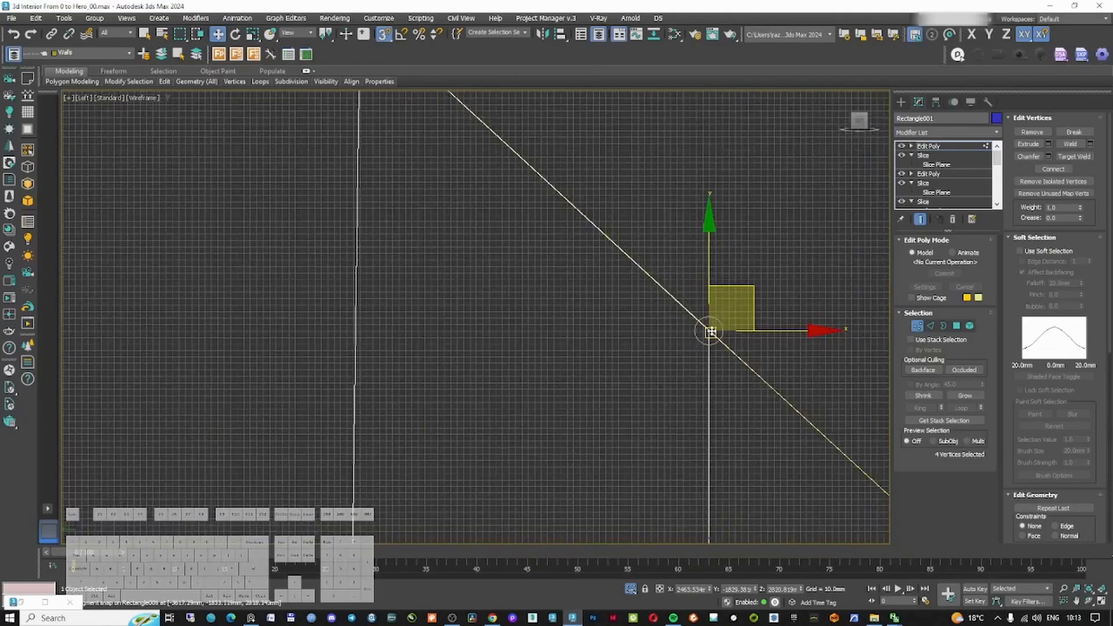
click(814, 427)
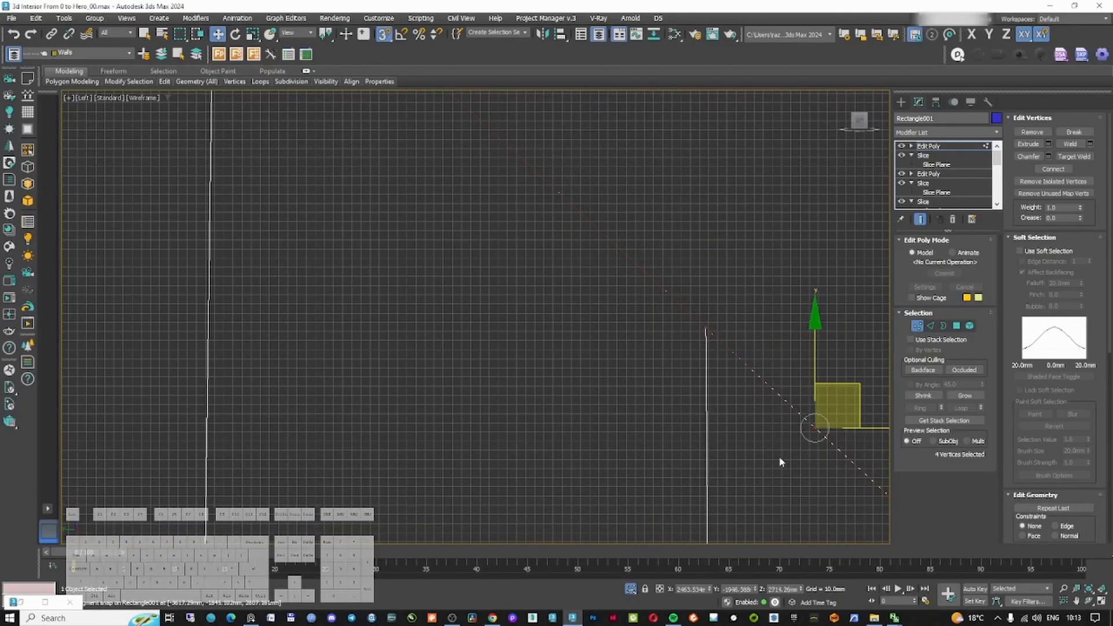
middle_drag(838, 420, 673, 342)
drag(698, 305, 707, 368)
key(1)
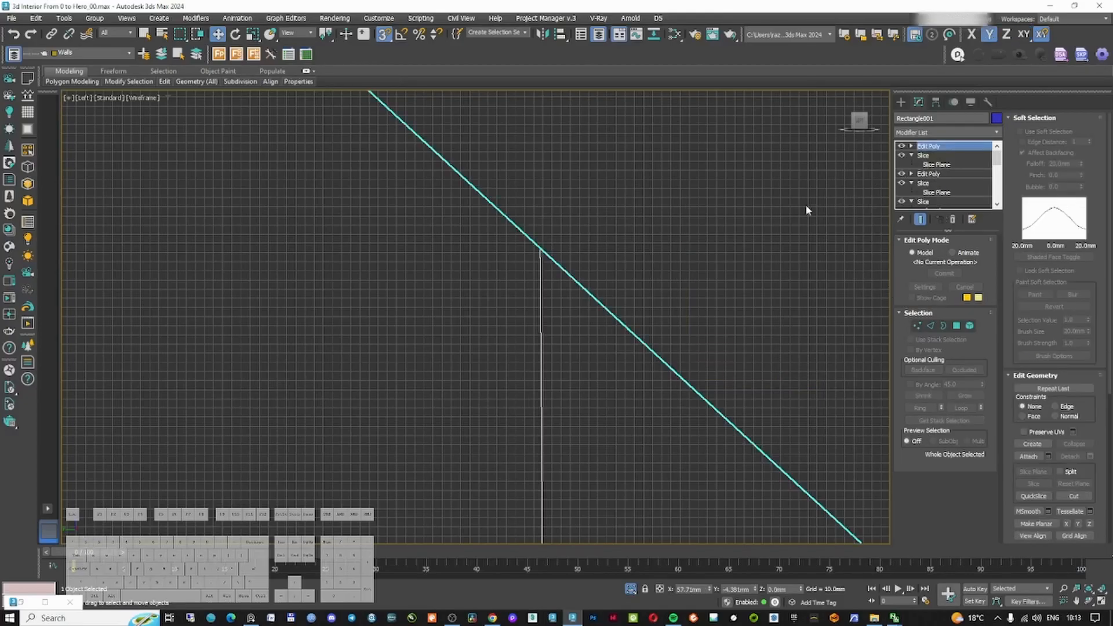
Inspect the gable in the viewport and camera view, and compare it with the reference living room images
scroll(800, 215, down, 10)
key(F3)
mouse_move(742, 257)
alt+middle_down()
mouse_move(564, 286)
mouse_move(556, 250)
mouse_move(460, 236)
mouse_move(423, 266)
mouse_move(683, 224)
mouse_move(798, 174)
alt+middle_up()
scroll(744, 226, up, 5)
key(F3)
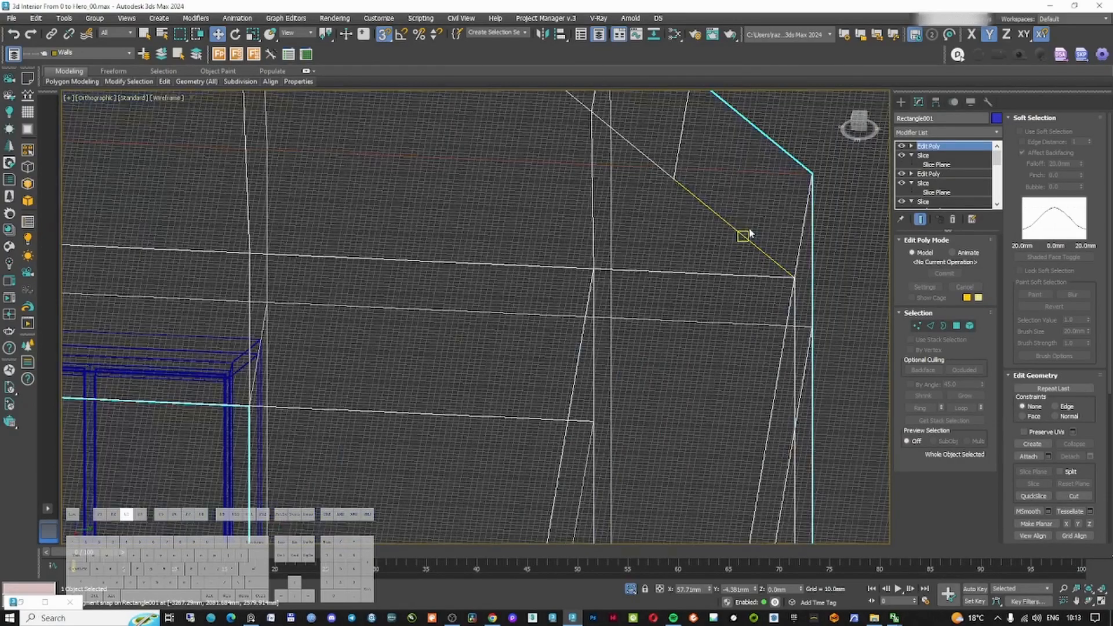
key(c)
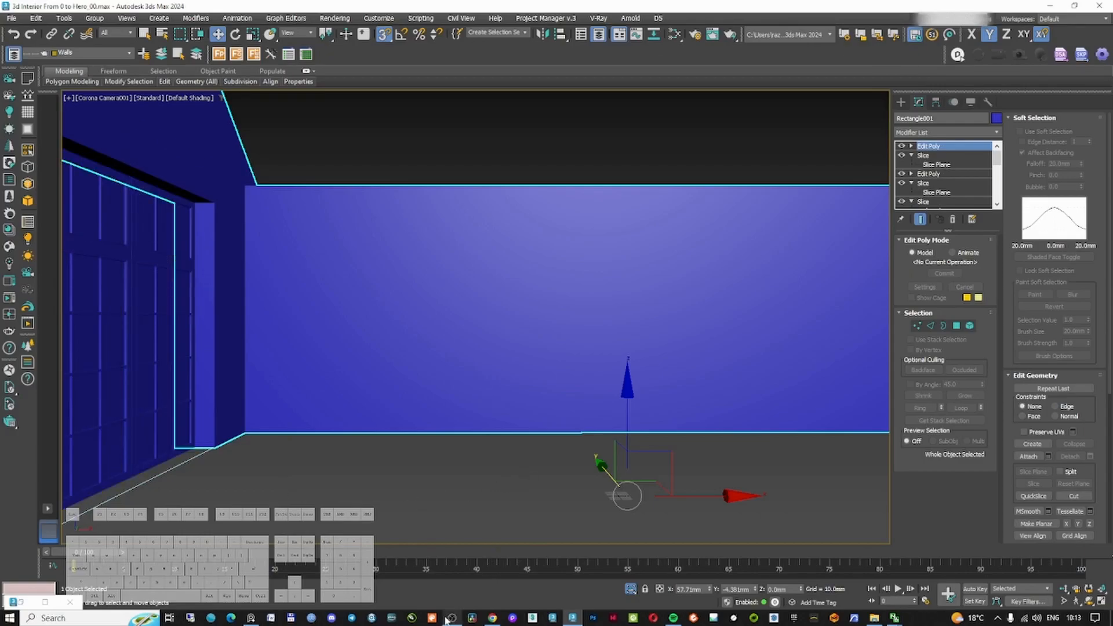
click(250, 618)
scroll(599, 319, down, 4)
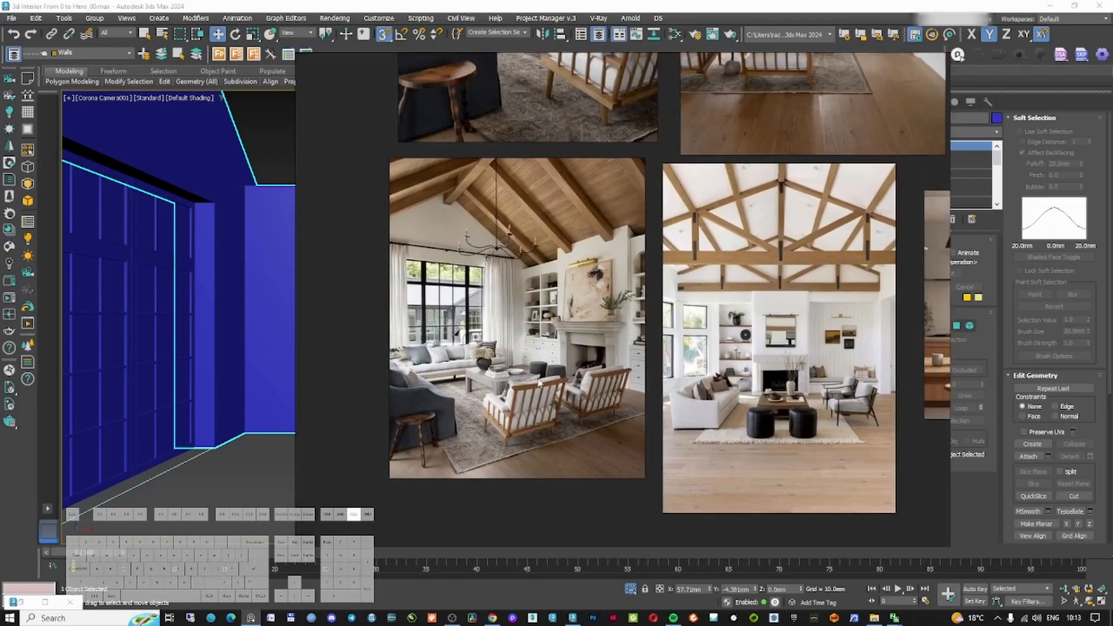
middle_drag(539, 239, 537, 433)
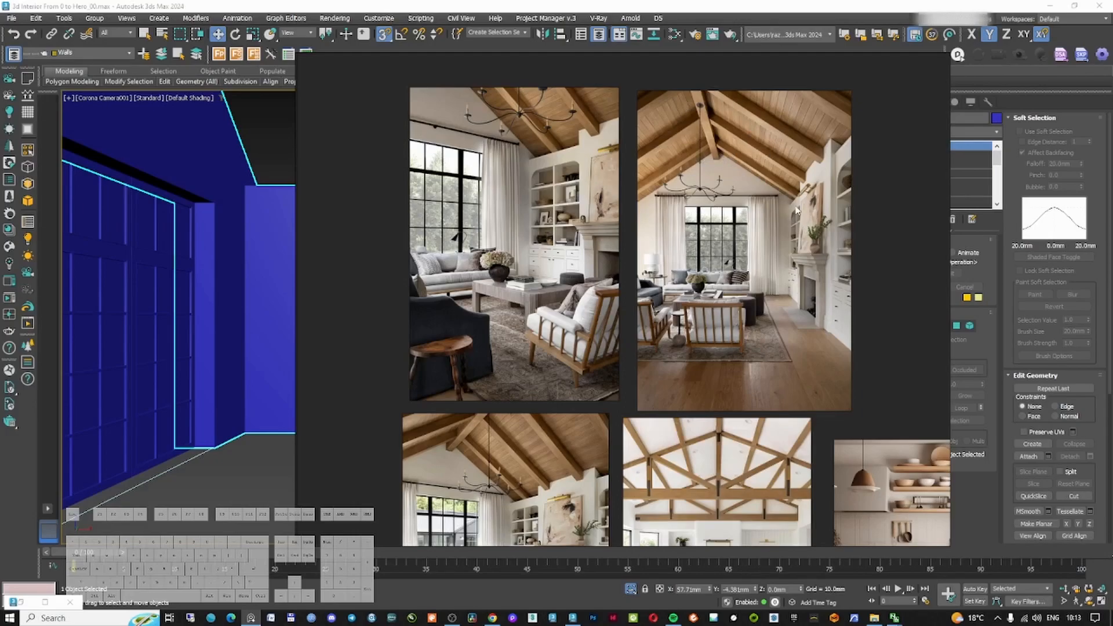
click(811, 5)
middle_drag(544, 322, 544, 321)
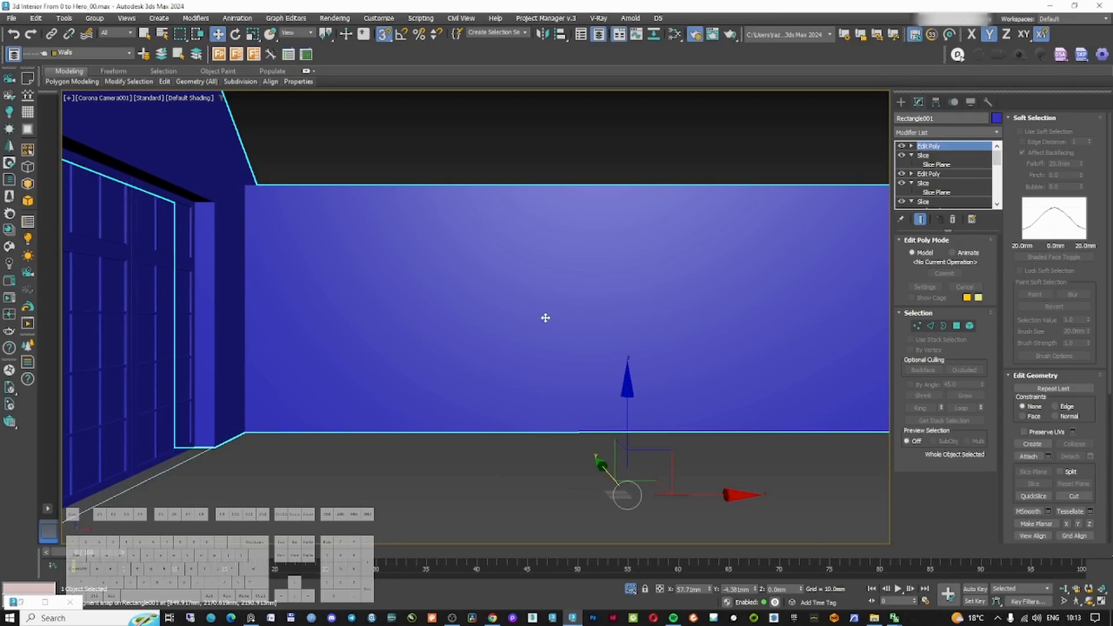
Open Render Setup, set the output size to Custom, show safe frames, and set the image aspect to 0.74
key(F10)
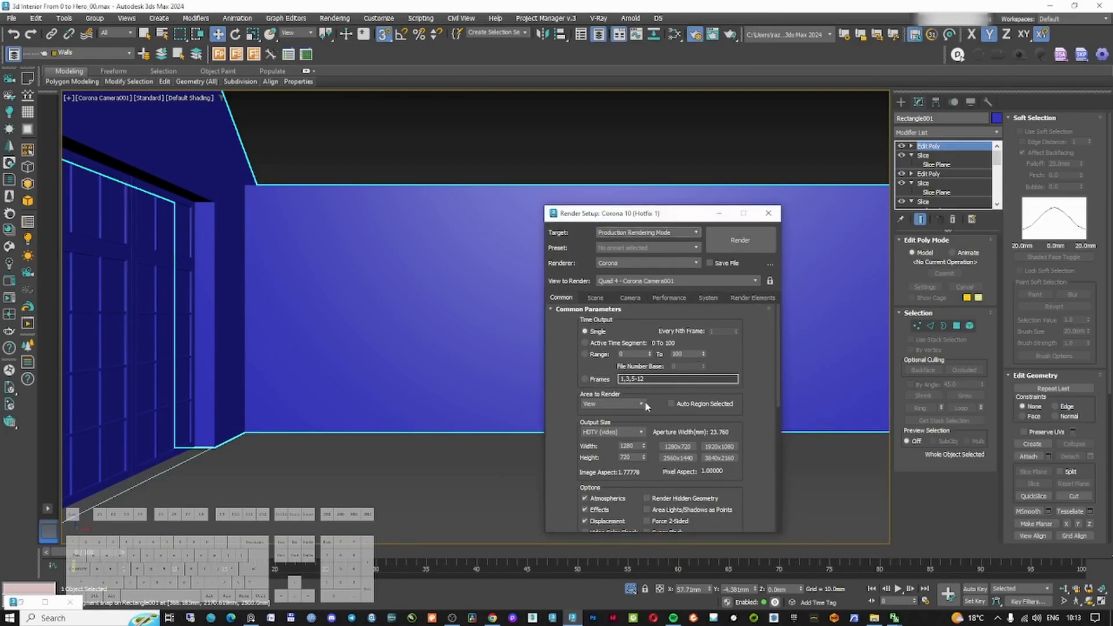
click(608, 432)
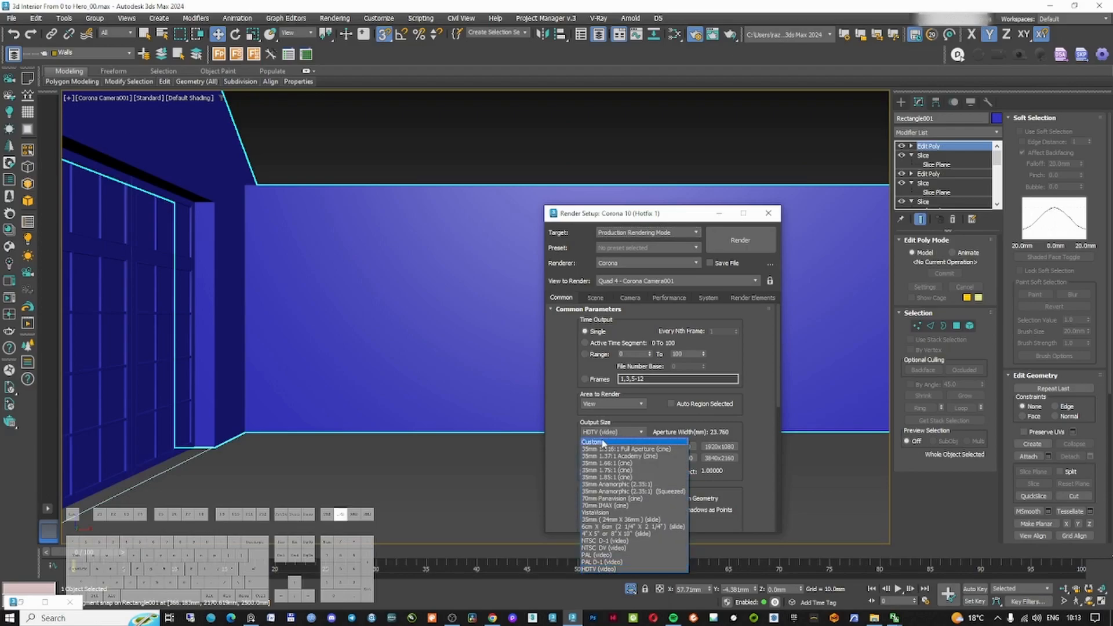
click(606, 443)
drag(649, 214, 714, 186)
key(shift+f)
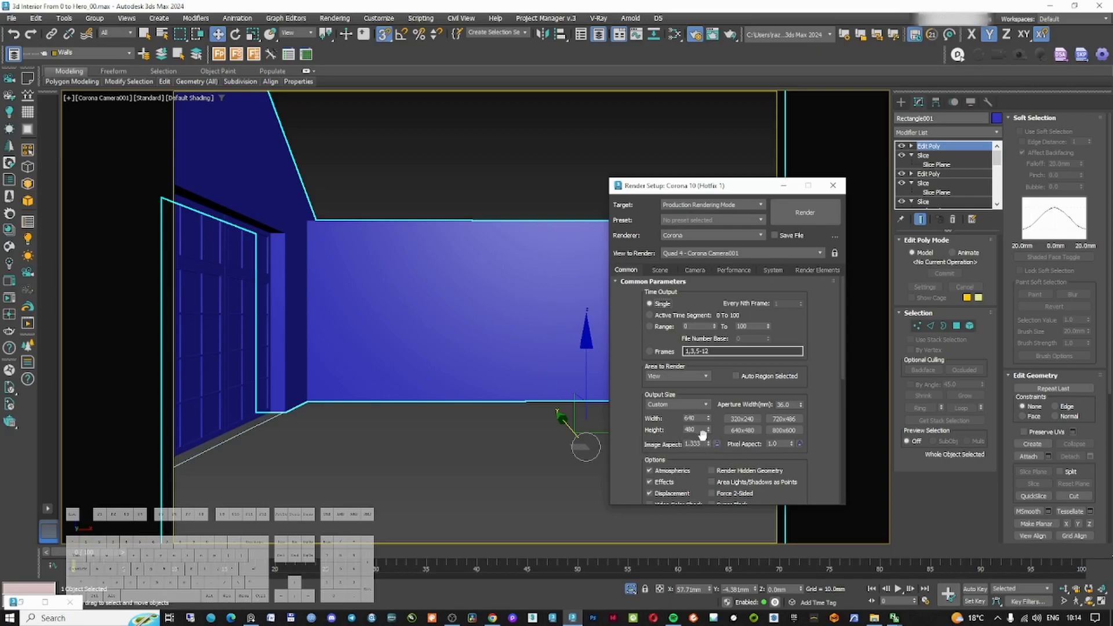
drag(708, 445, 707, 473)
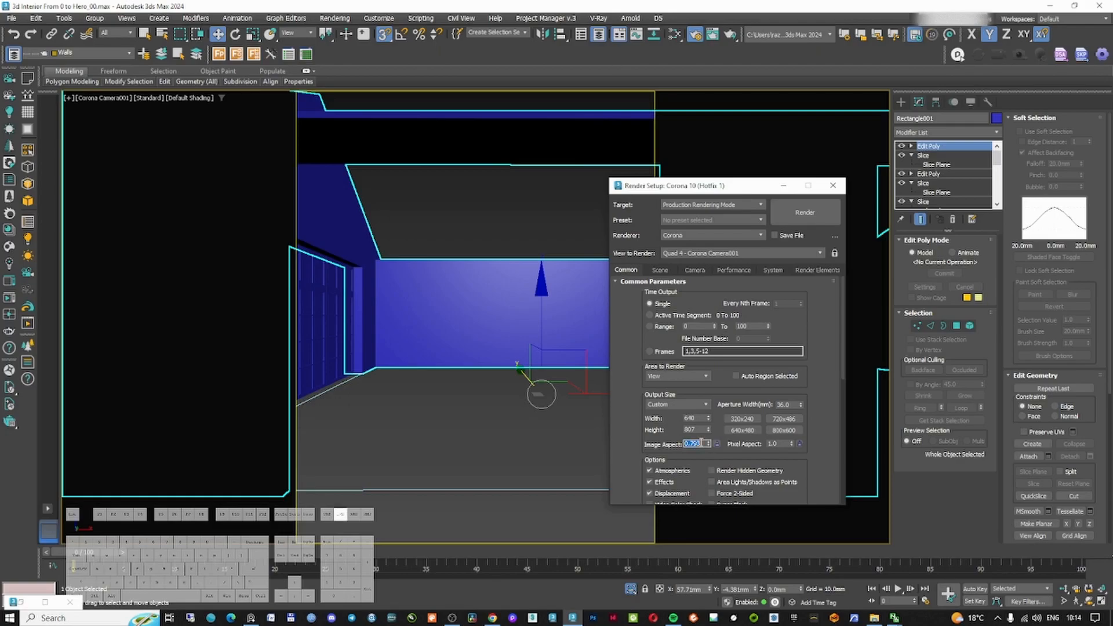
text(0.74)
key(Return)
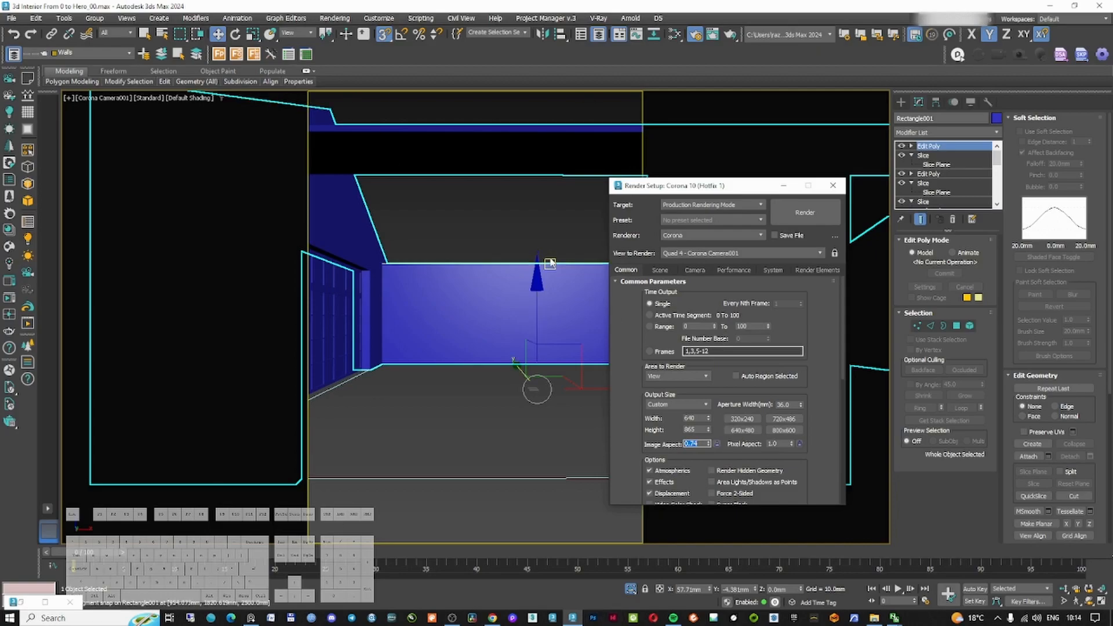
Select the camera in the top view and enable its camera clipping with a near distance of about 1553 mm
click(784, 185)
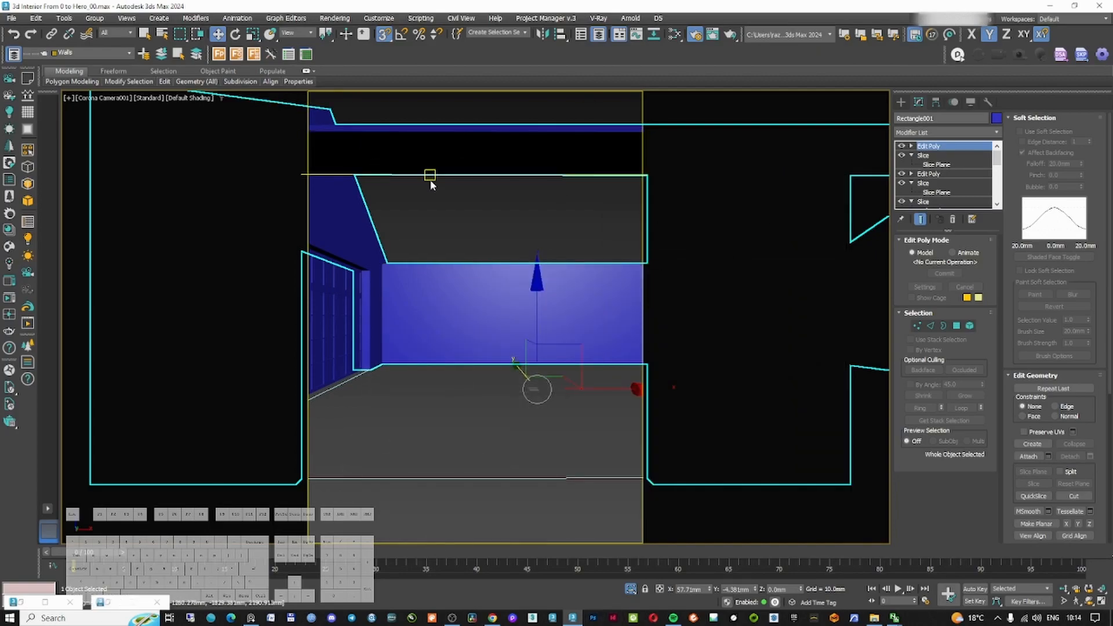
click(509, 205)
click(502, 156)
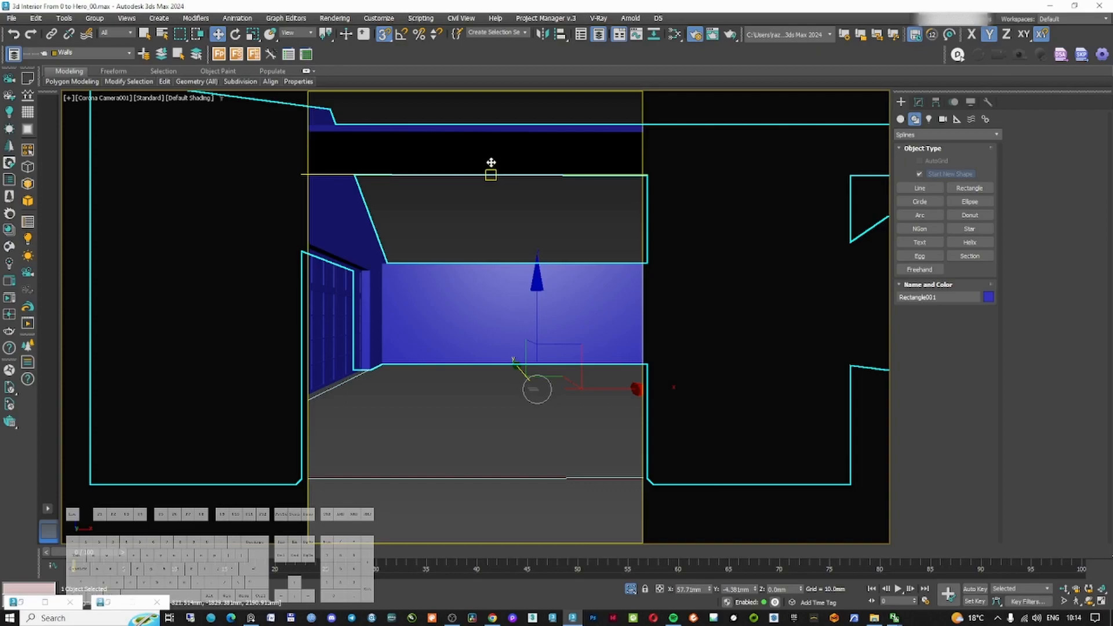
key(t)
key(z)
middle_drag(376, 420, 513, 355)
click(426, 433)
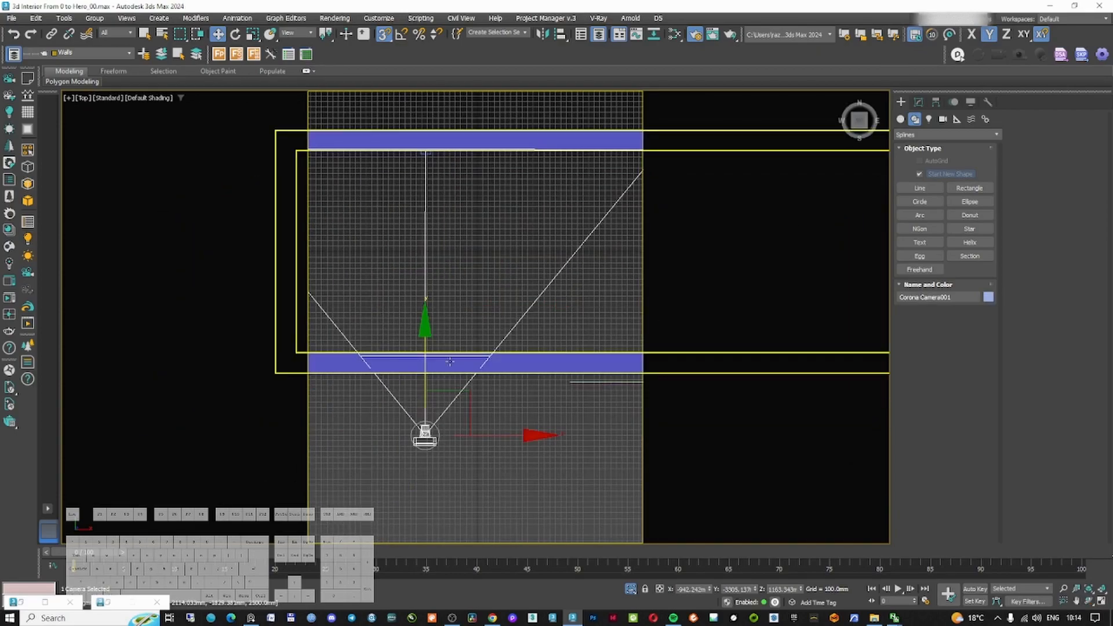
click(918, 102)
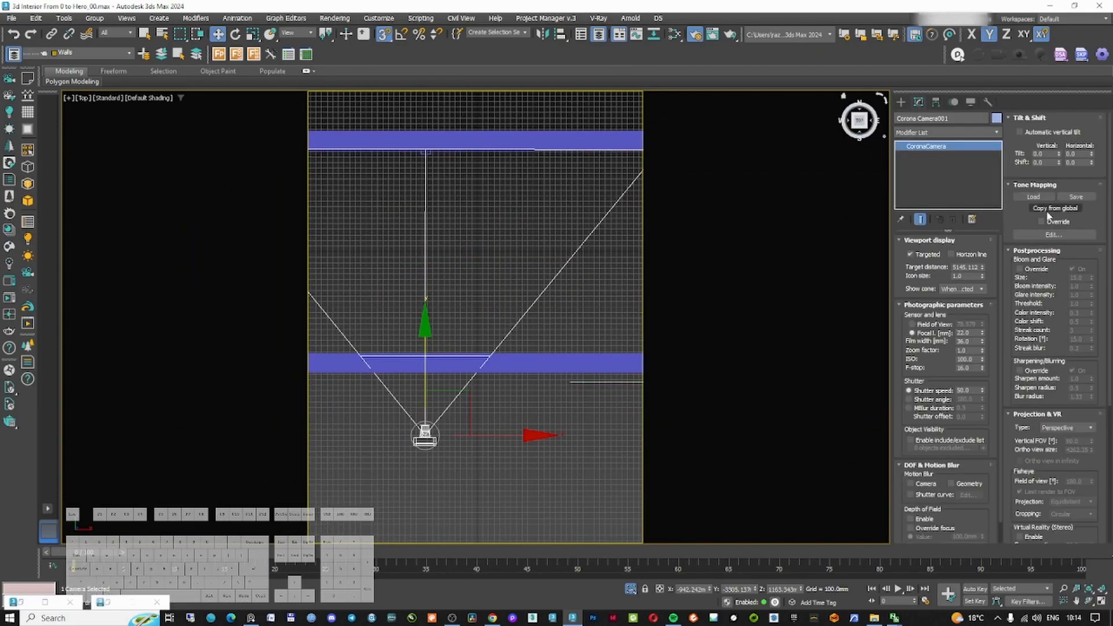
scroll(1063, 342, down, 1)
drag(1068, 371, 1060, 253)
mouse_move(1072, 448)
mouse_down()
mouse_move(1062, 347)
mouse_move(1091, 448)
mouse_up()
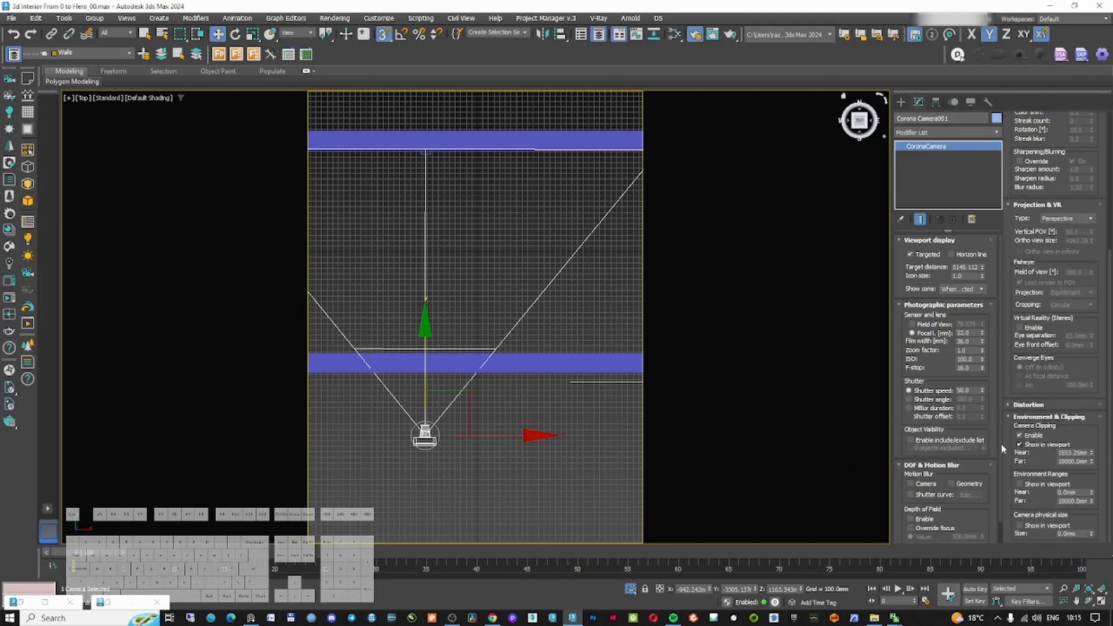
key(c)
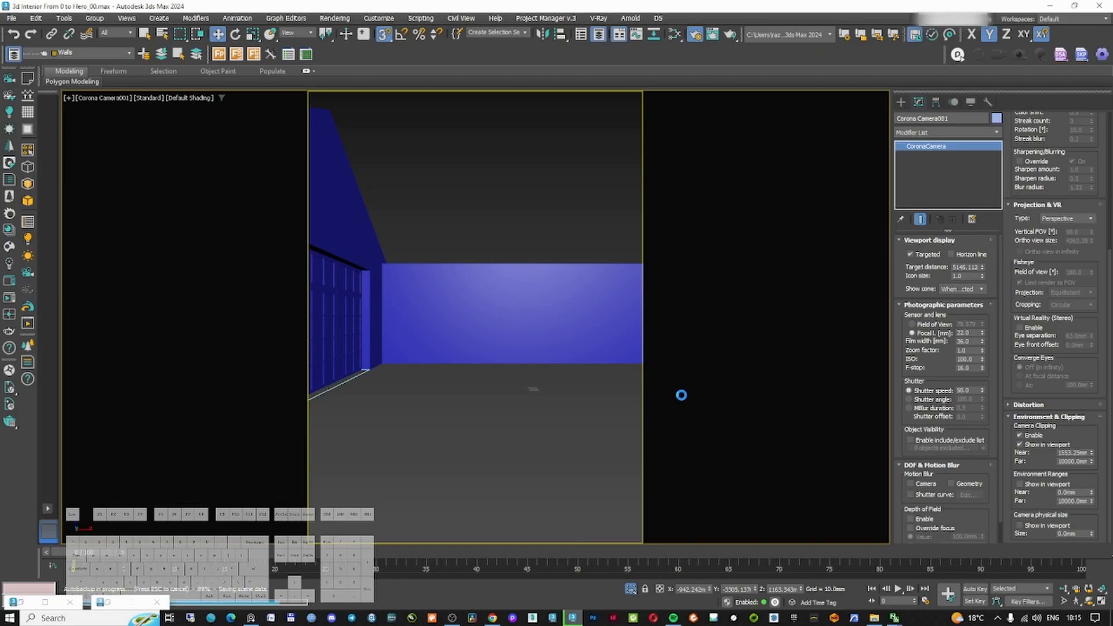
Inspect the walls in the camera view in both wireframe and shaded display
click(516, 281)
right_click(535, 235)
click(568, 187)
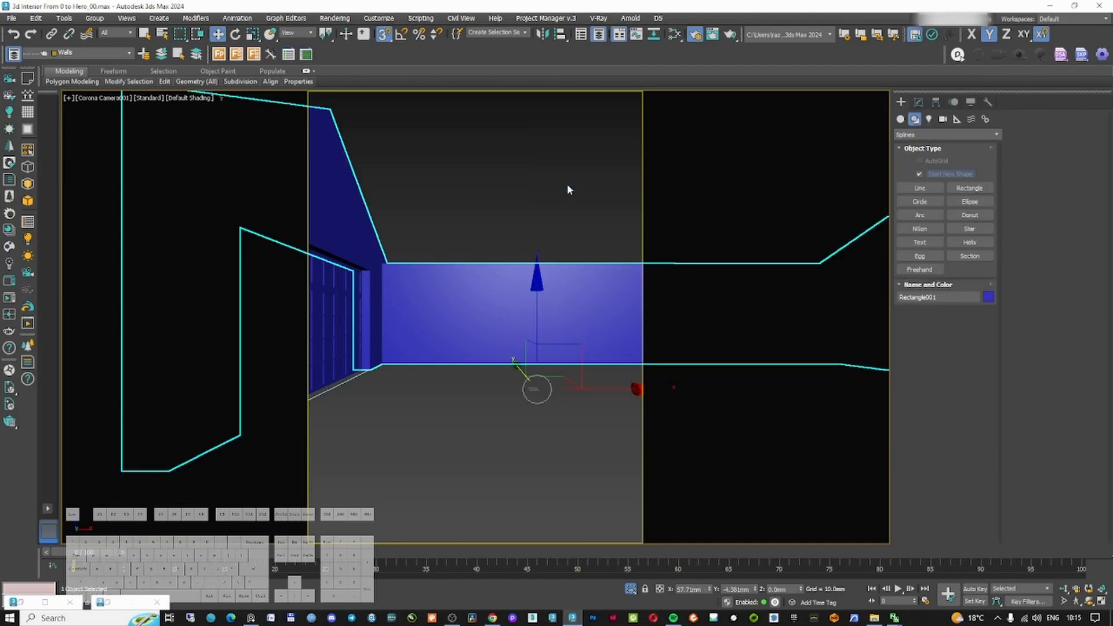
key(F3)
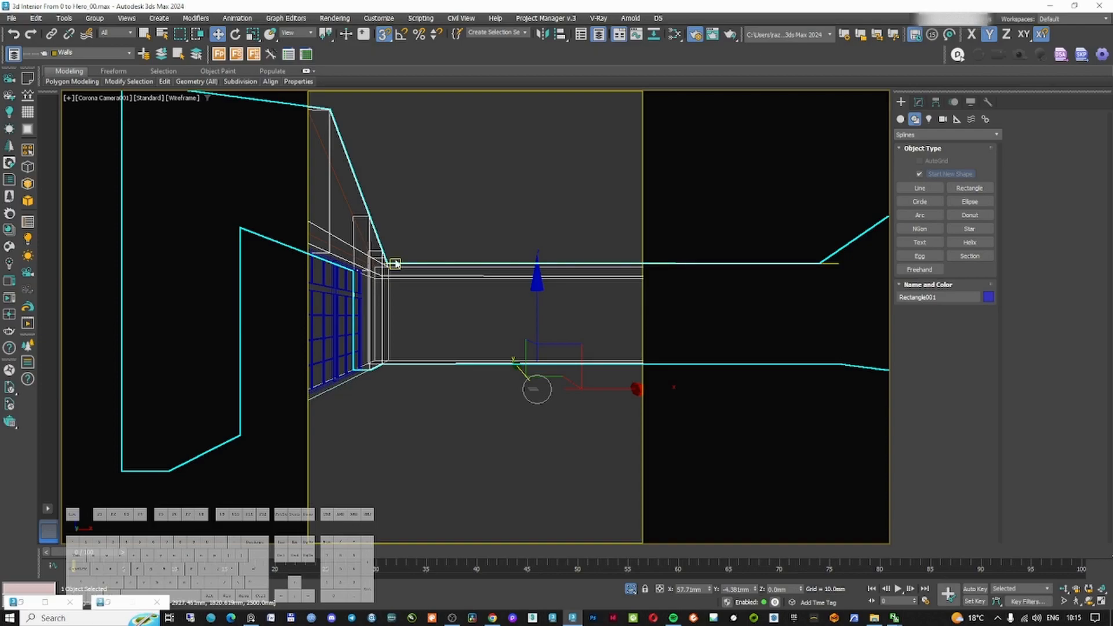
key(F3)
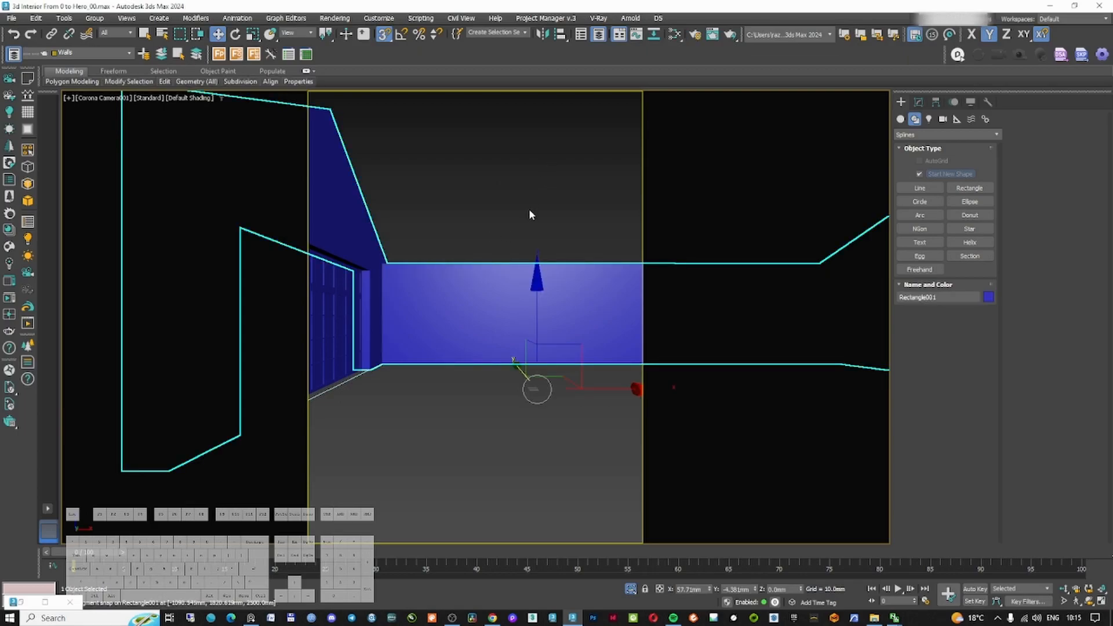
Set the render output height to 640, lock the image aspect, and edit the output width
key(F10)
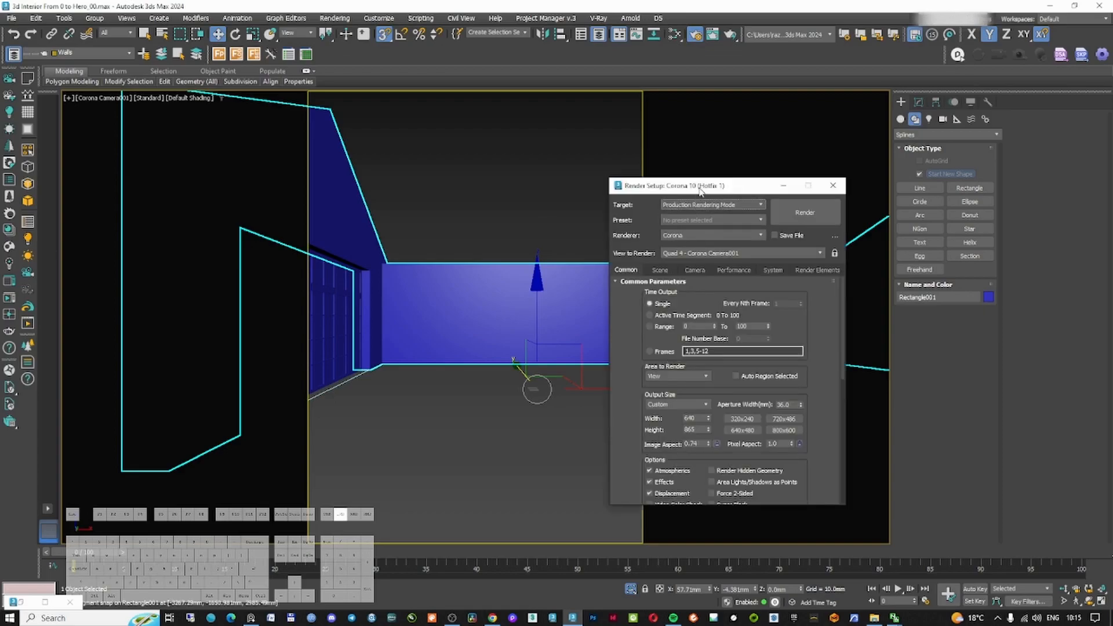
drag(700, 192, 760, 165)
drag(771, 418, 769, 399)
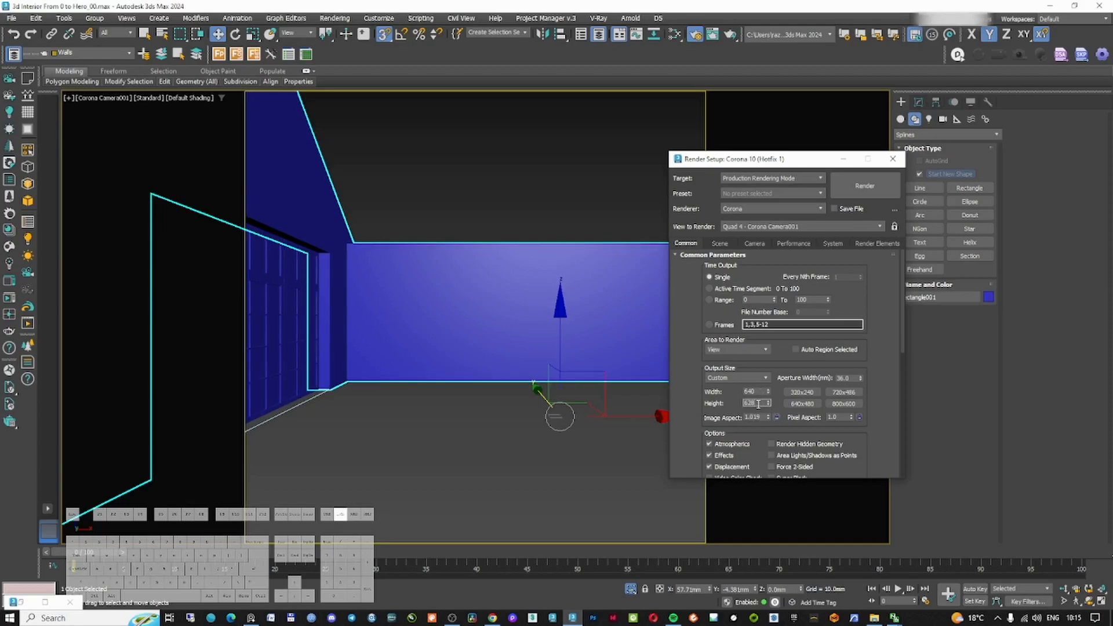
text(640)
key(Return)
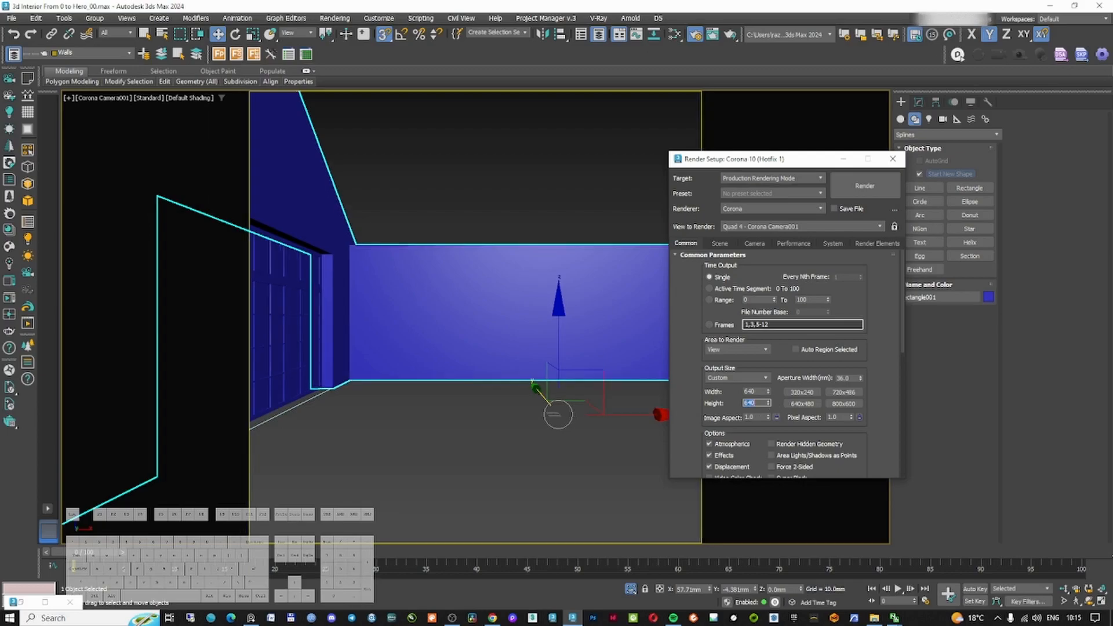
click(776, 417)
click(764, 392)
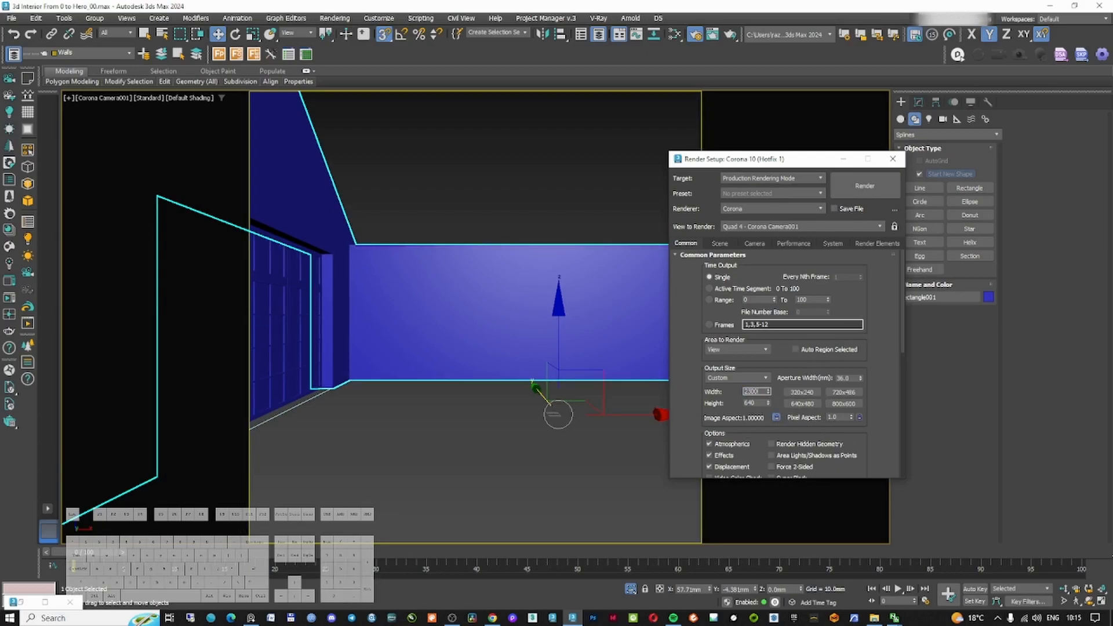
key(BackSpace)
text(0)
key(Return)
text(200)
key(Return)
click(893, 159)
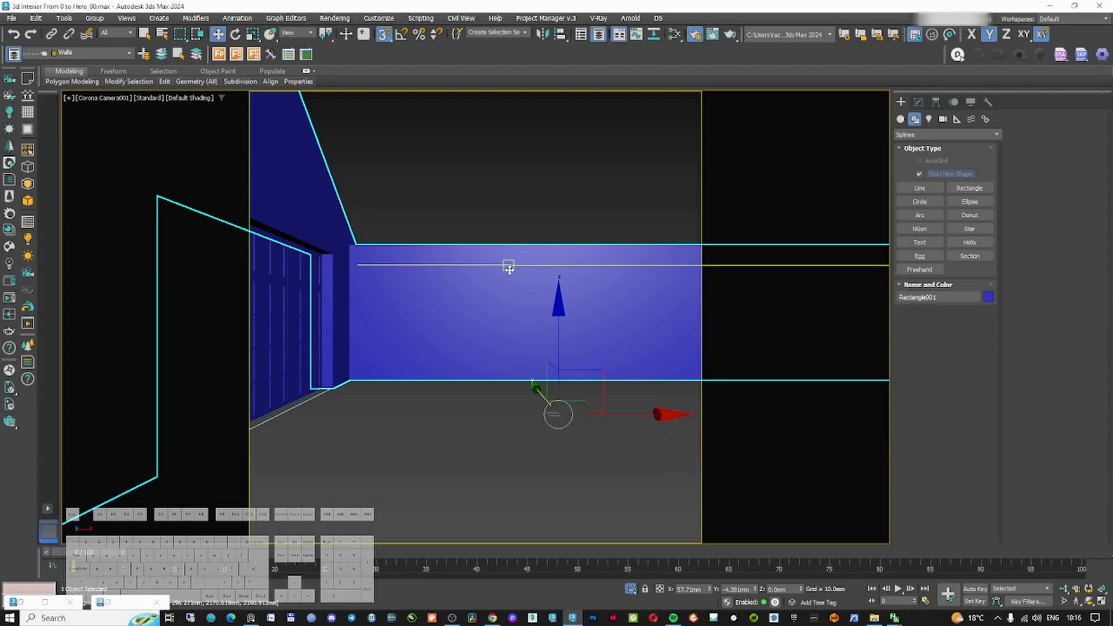
Orbit around the house model and compare its roof with the reference living room images
key(t)
key(z)
alt+middle_drag(487, 286, 528, 224)
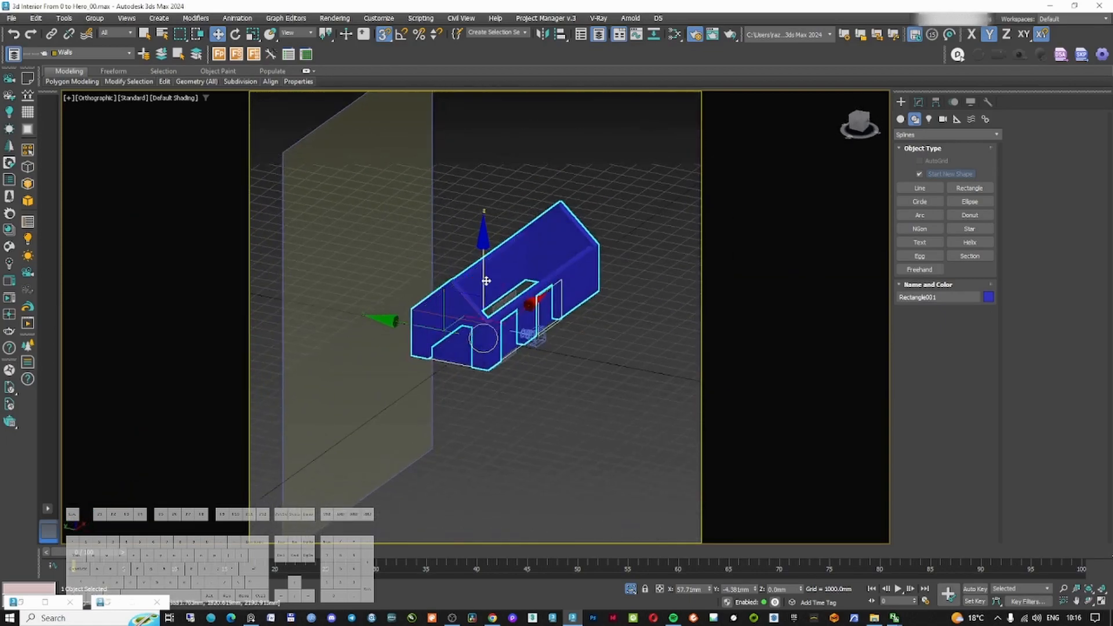
scroll(485, 279, up, 5)
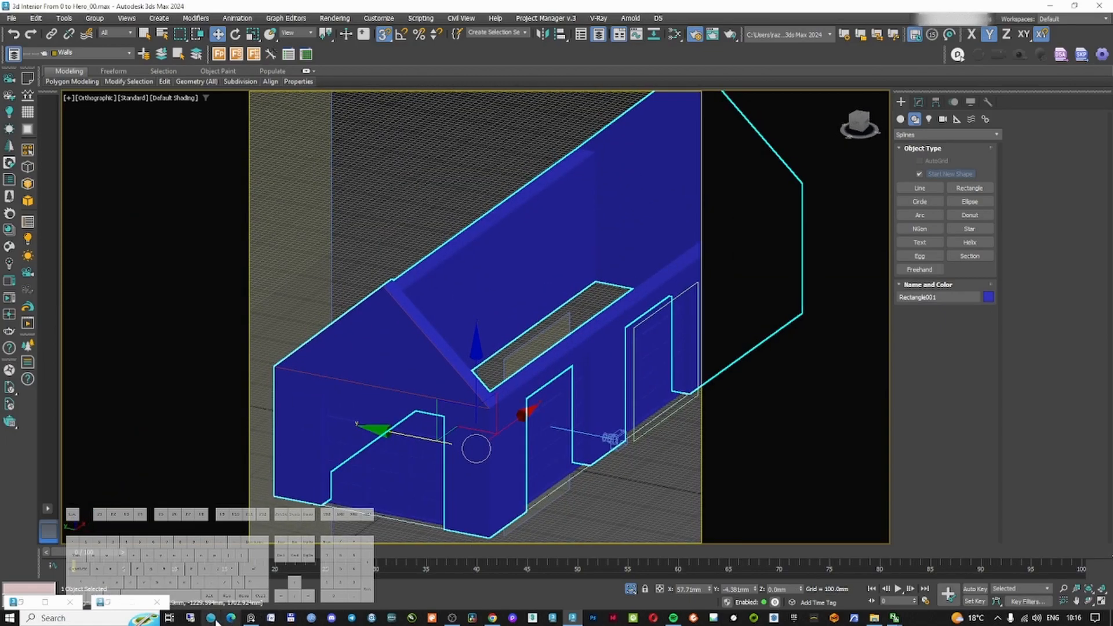
click(253, 618)
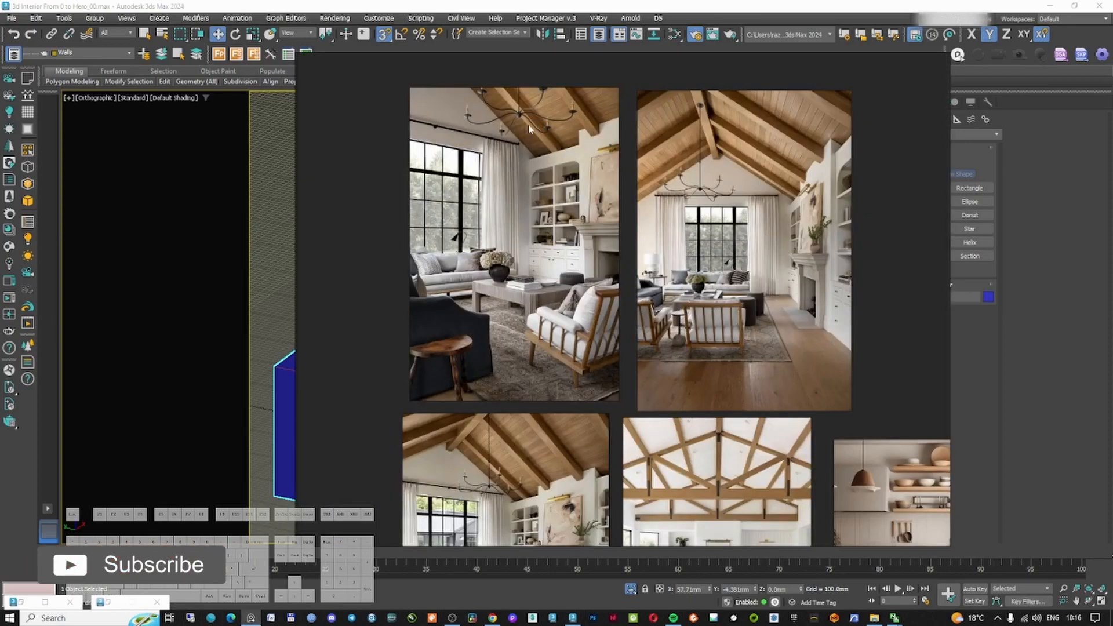
click(695, 19)
right_click(568, 229)
click(580, 240)
Draw a rectangle at the roof ridge in the left view and size it 300 mm long by 150 mm wide
click(77, 52)
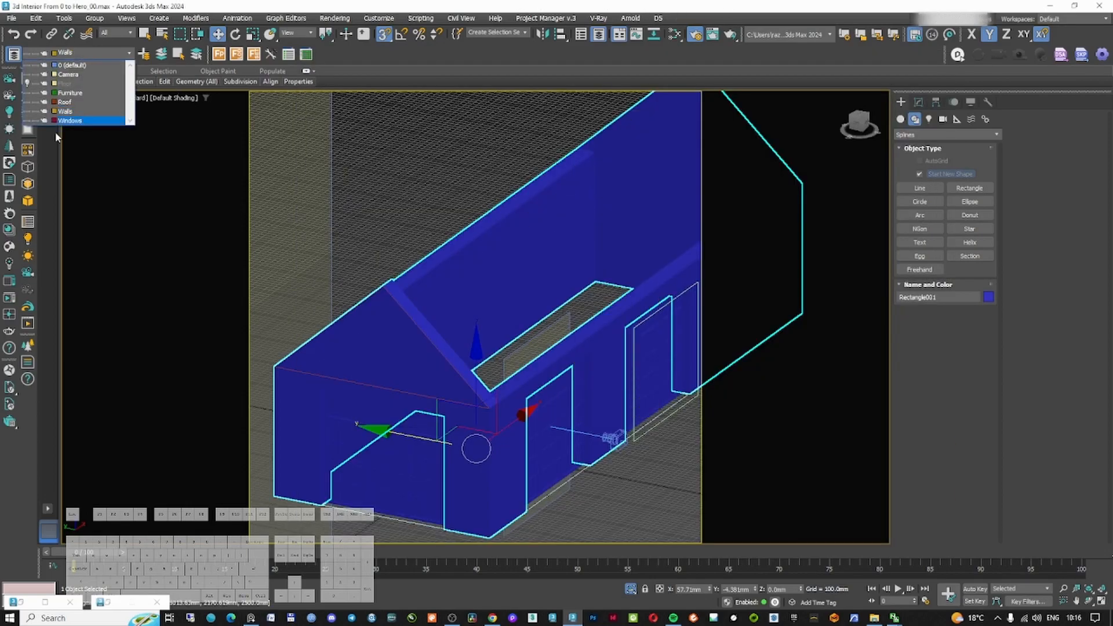
key(l)
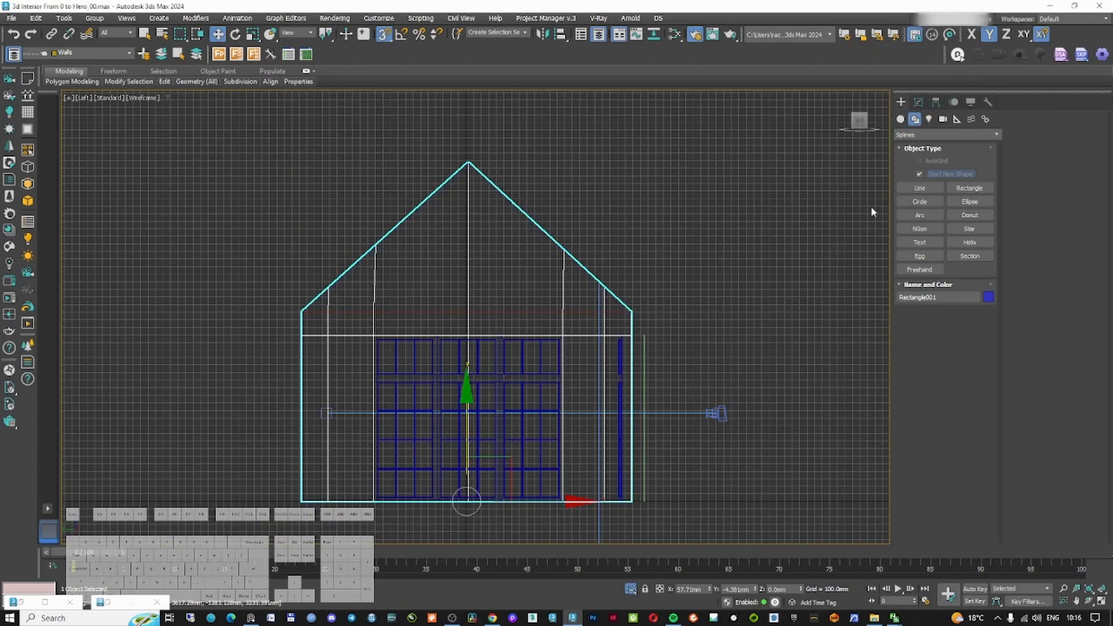
scroll(429, 177, up, 5)
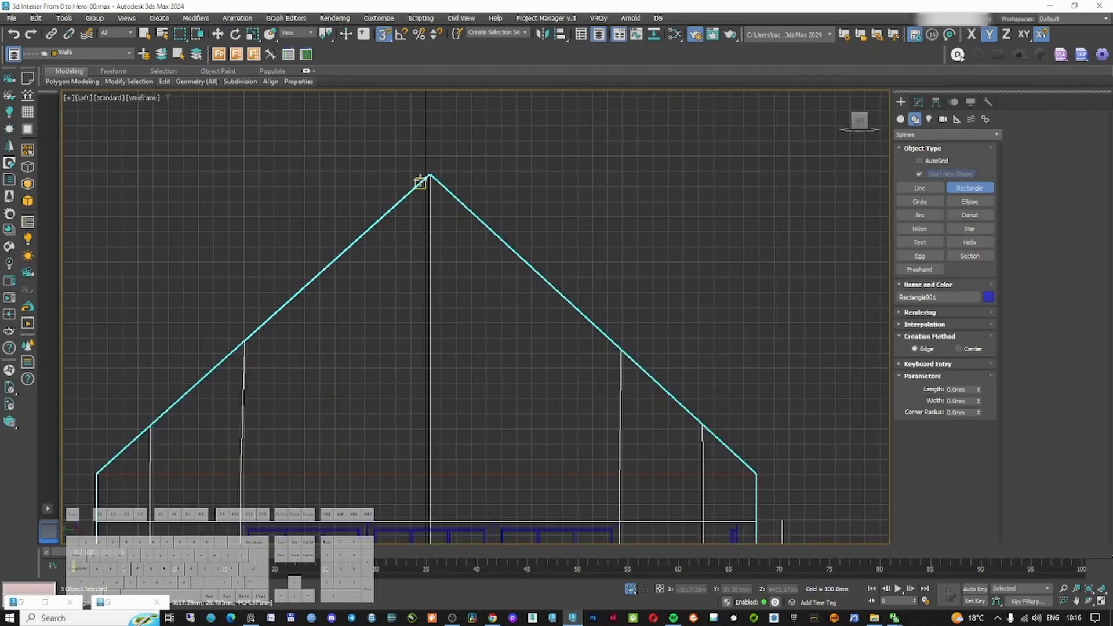
drag(429, 174, 450, 224)
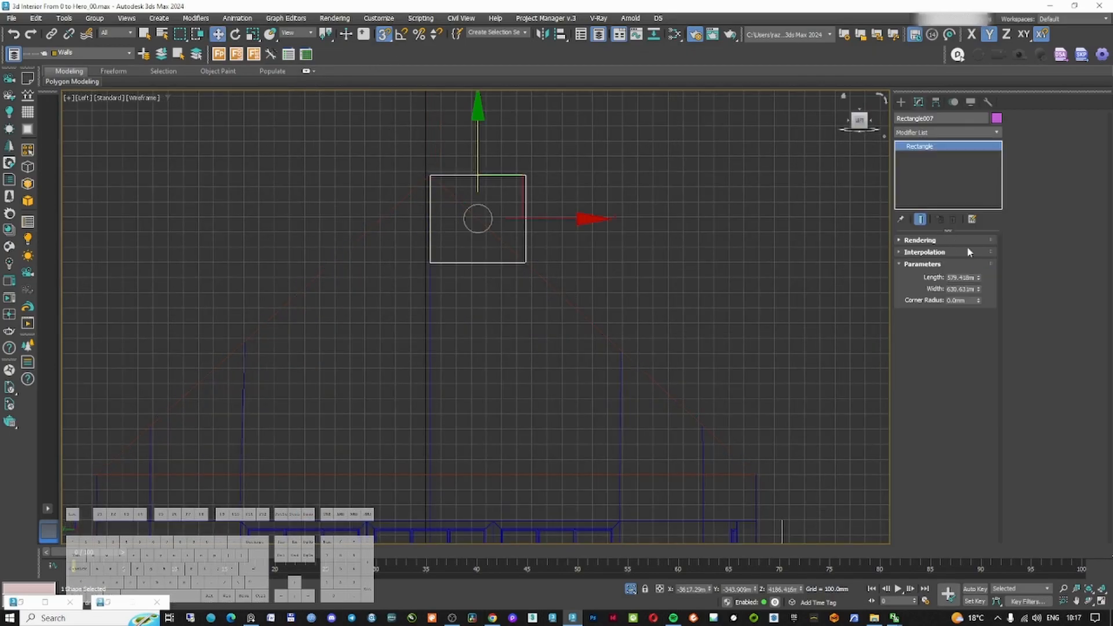
double_click(964, 277)
double_click(970, 278)
text(350)
key(Return)
double_click(970, 289)
text(150)
key(Return)
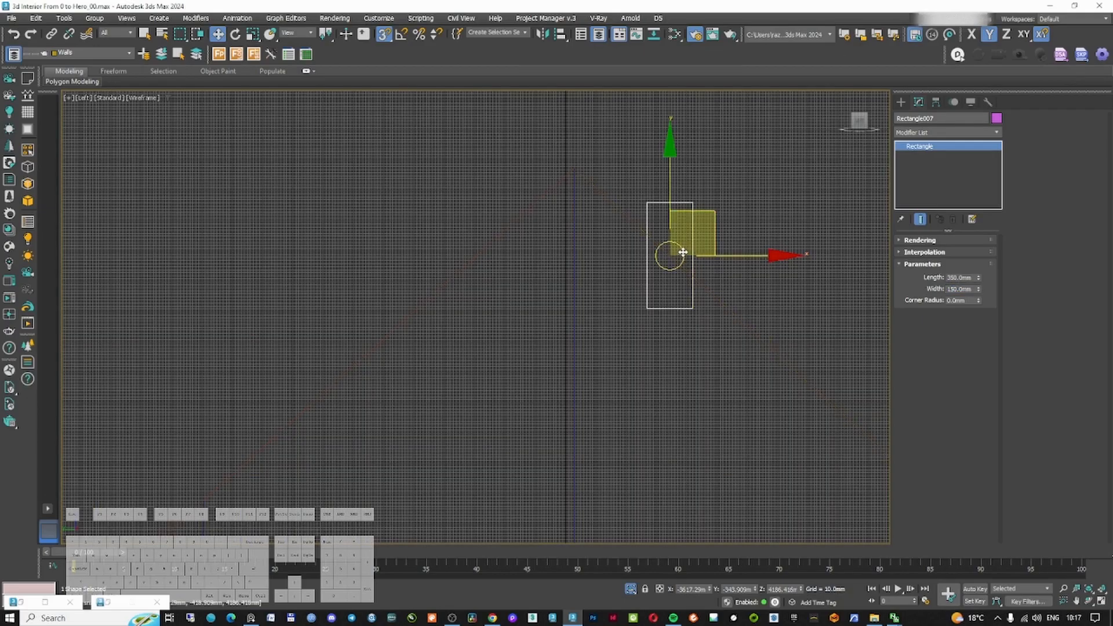
double_click(959, 278)
text(320)
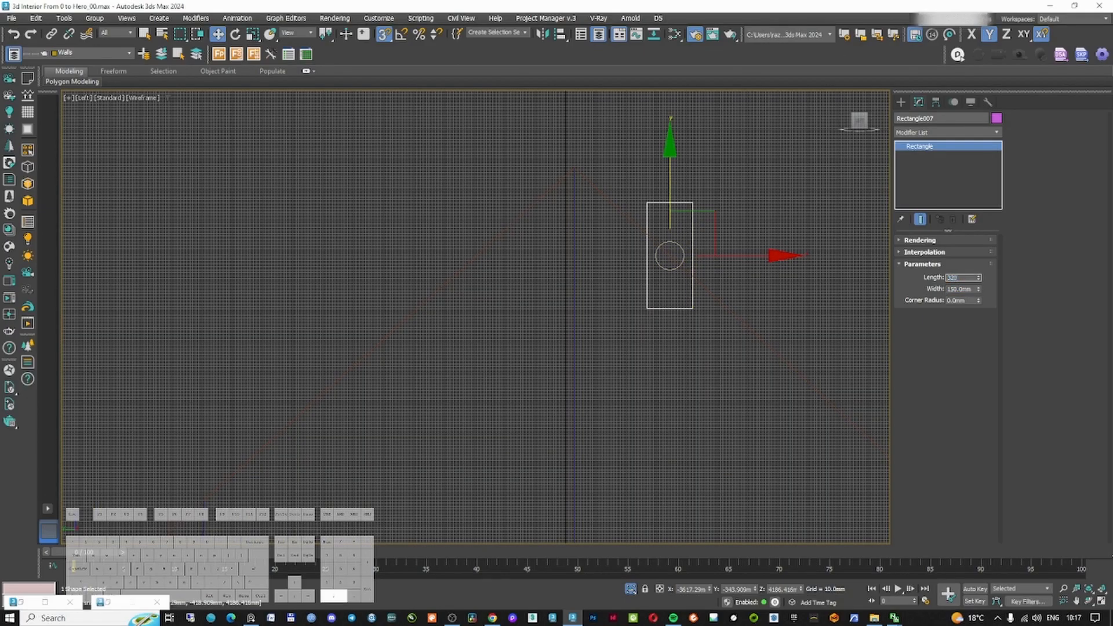
key(BackSpace)
key(BackSpace)
text(00)
key(Return)
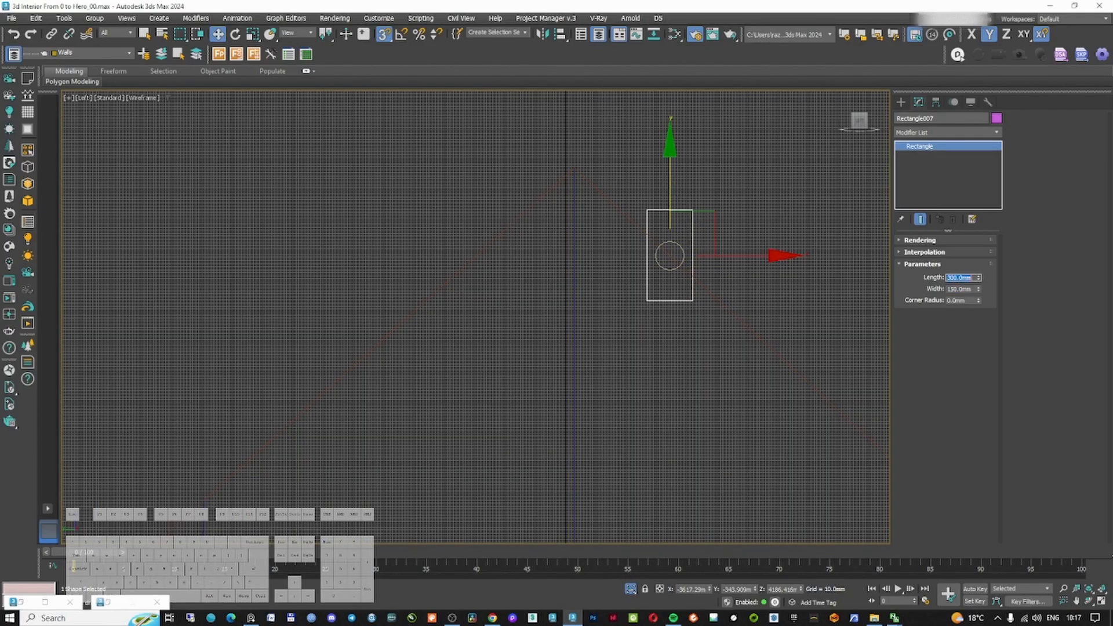
Move the rectangle up so it sits on the roof ridge
drag(735, 254, 579, 160)
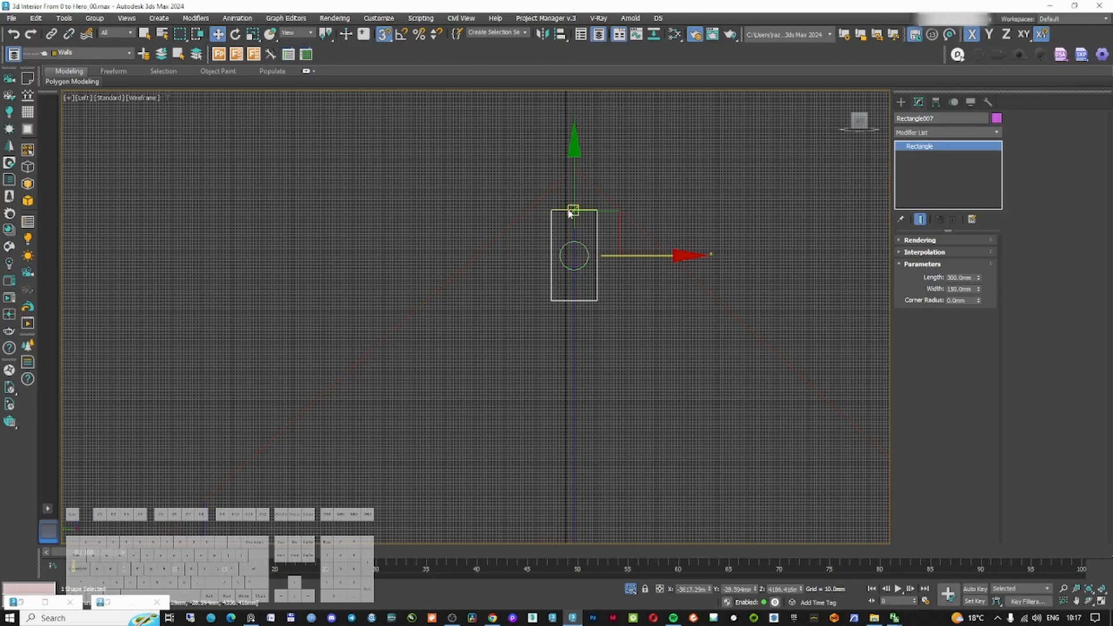
scroll(570, 213, up, 3)
drag(581, 216, 582, 133)
scroll(595, 200, down, 5)
Apply an Extrude modifier to the rectangle and extend it along the roof as a ridge beam
key(F3)
alt+middle_drag(657, 225, 517, 262)
click(931, 133)
text(exr)
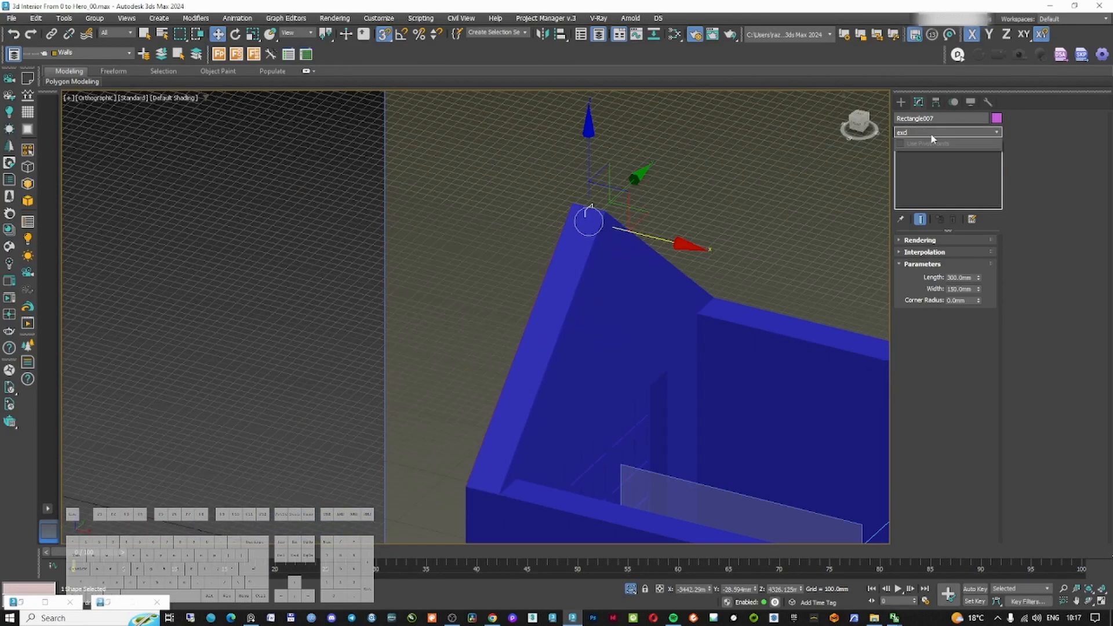
key(BackSpace)
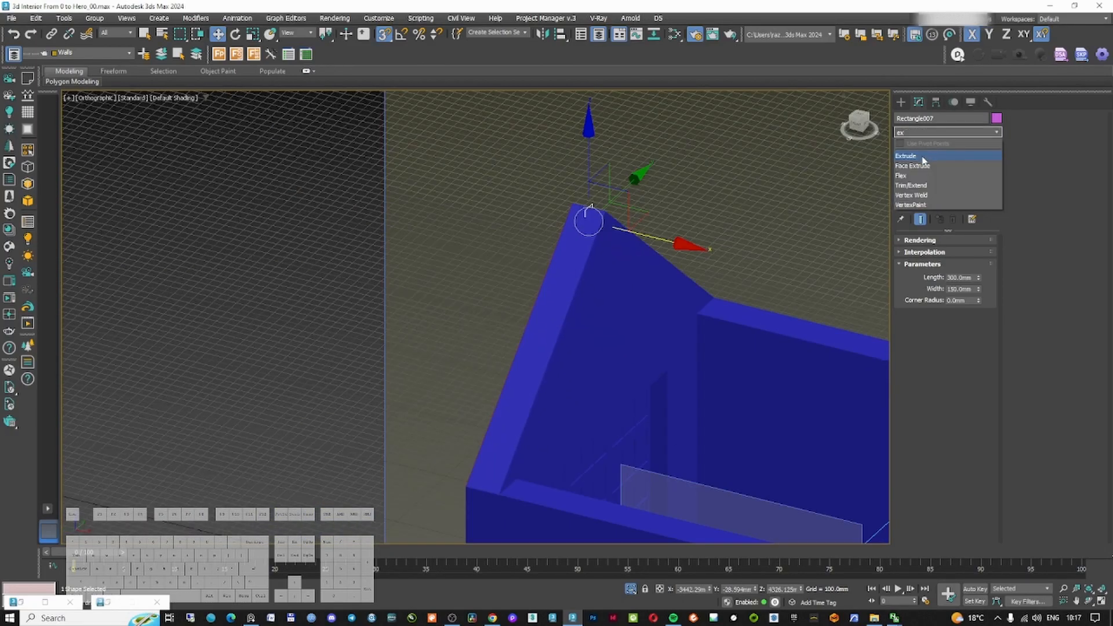
click(923, 159)
drag(977, 259, 199, 149)
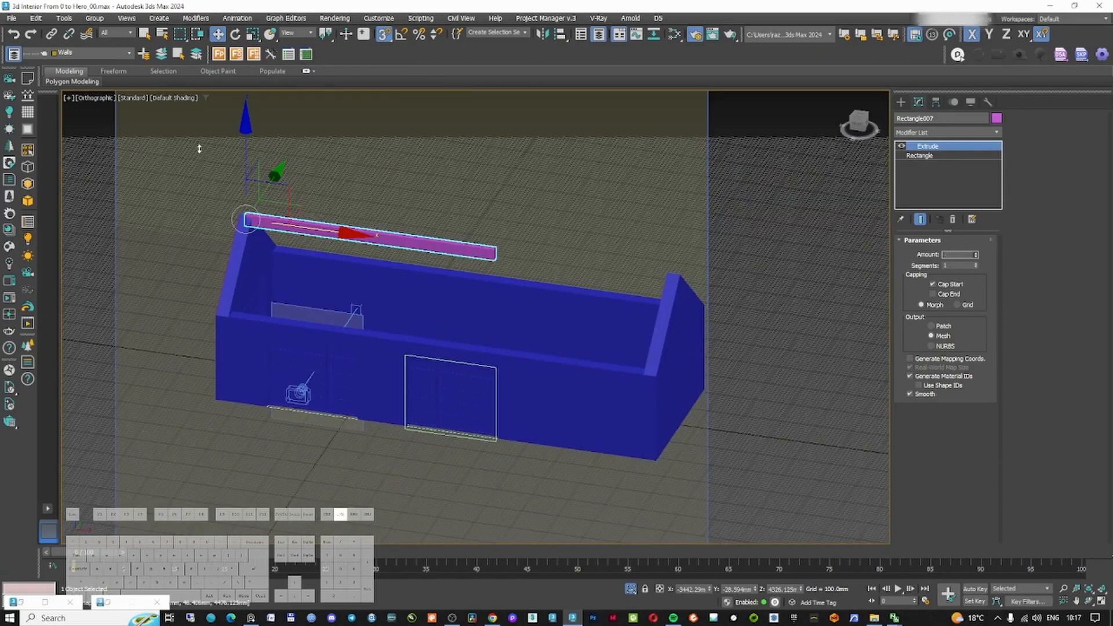
drag(199, 149, 200, 203)
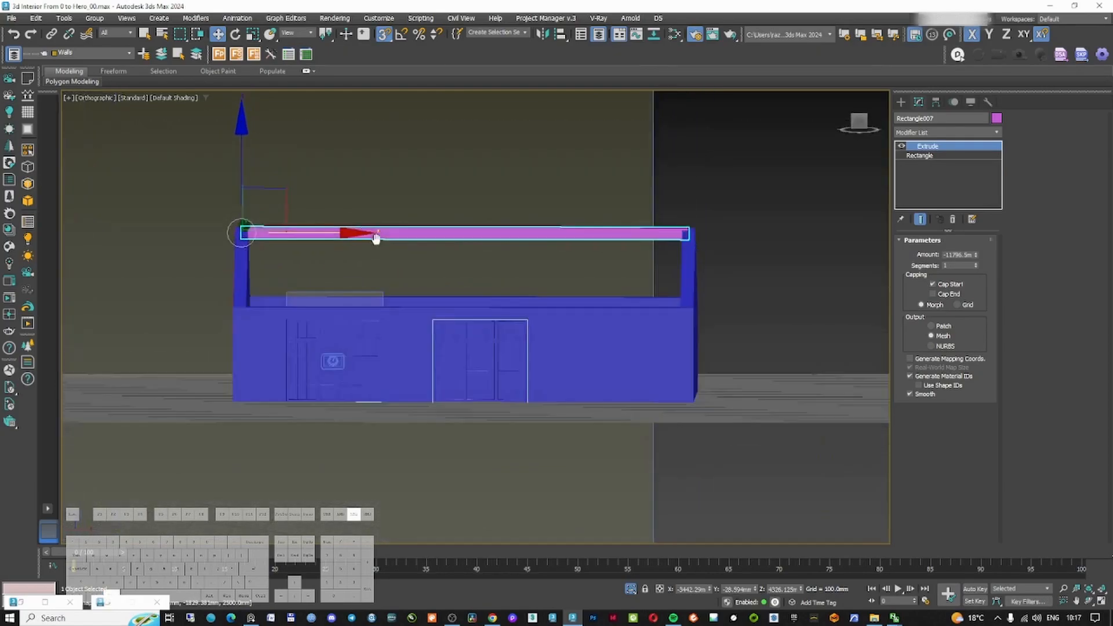
Clone the ridge beam as a copy for an eave beam
alt+middle_drag(376, 238, 322, 257)
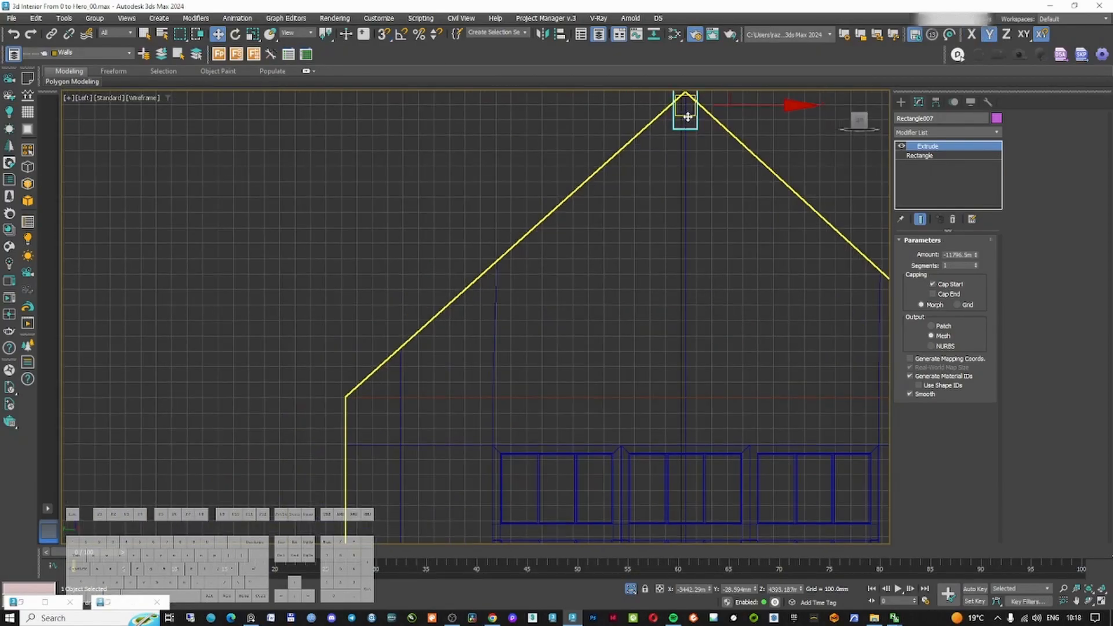
scroll(690, 133, down, 3)
mouse_move(704, 102)
mouse_down()
mouse_move(577, 139)
mouse_move(536, 220)
mouse_move(543, 233)
mouse_up()
click(558, 357)
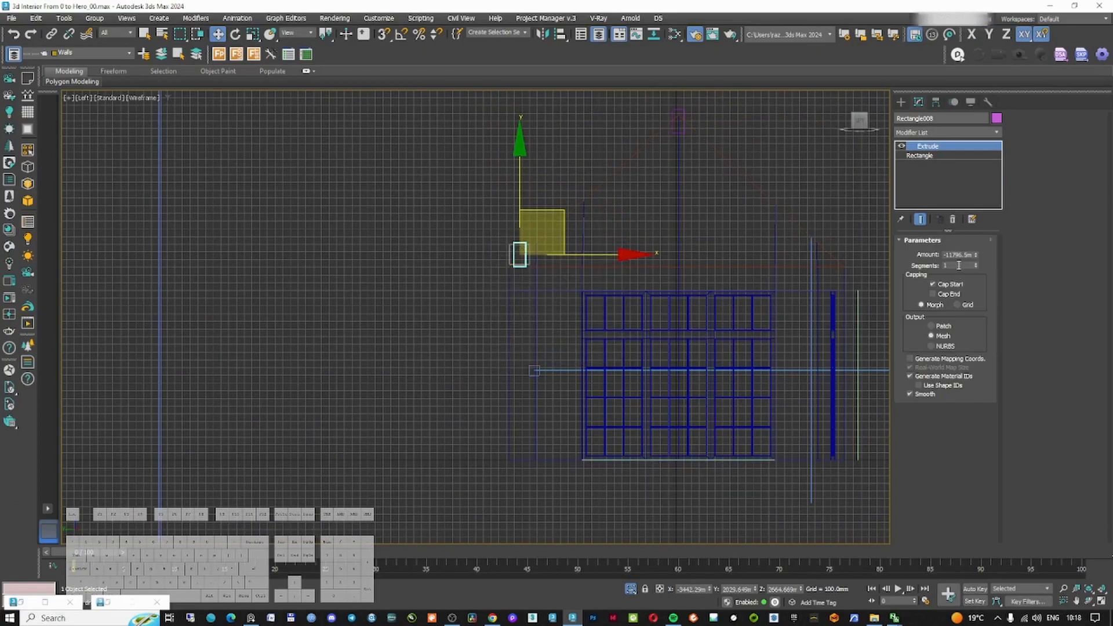
Set the copied beam's profile length to 150 mm and snap it onto the roof's eave corner
click(951, 156)
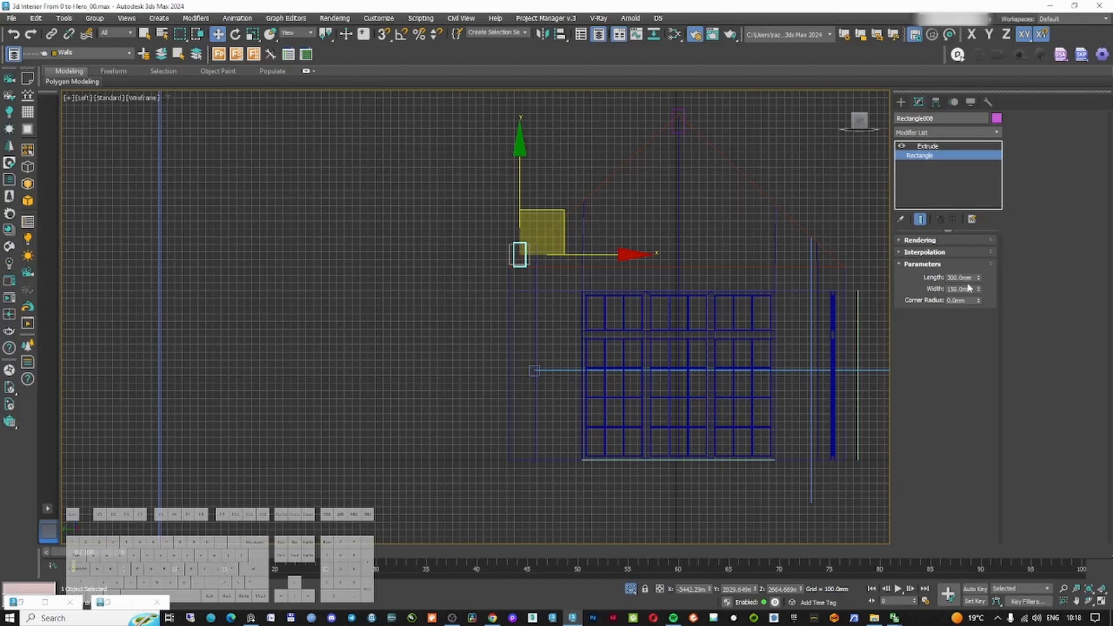
text(150)
key(Return)
scroll(454, 313, up, 5)
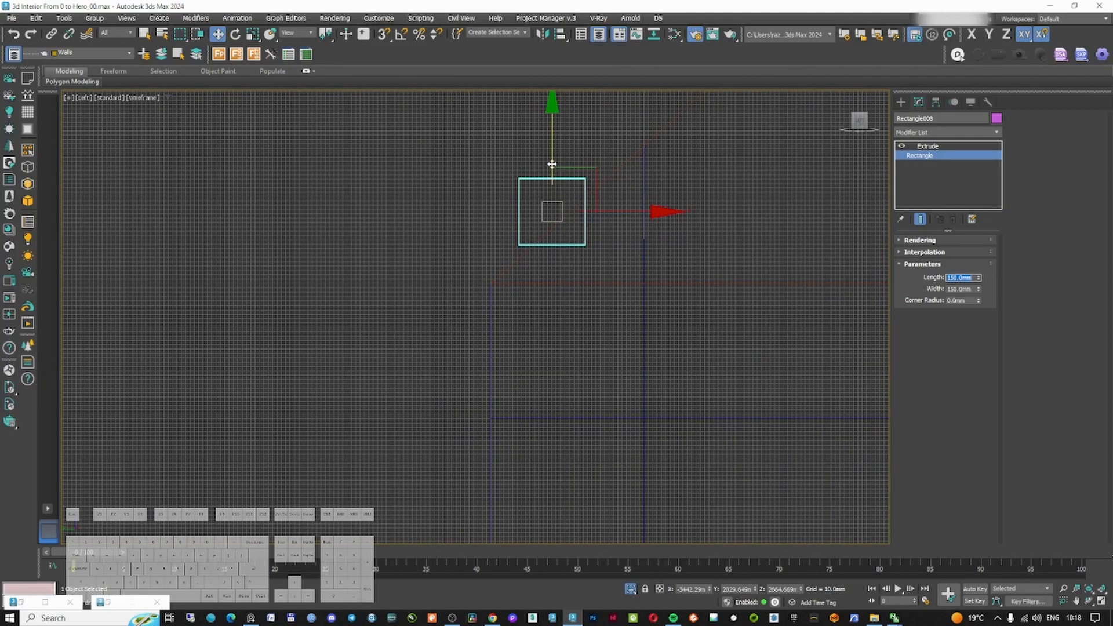
scroll(556, 206, up, 1)
click(551, 155)
key(s)
drag(504, 258, 464, 313)
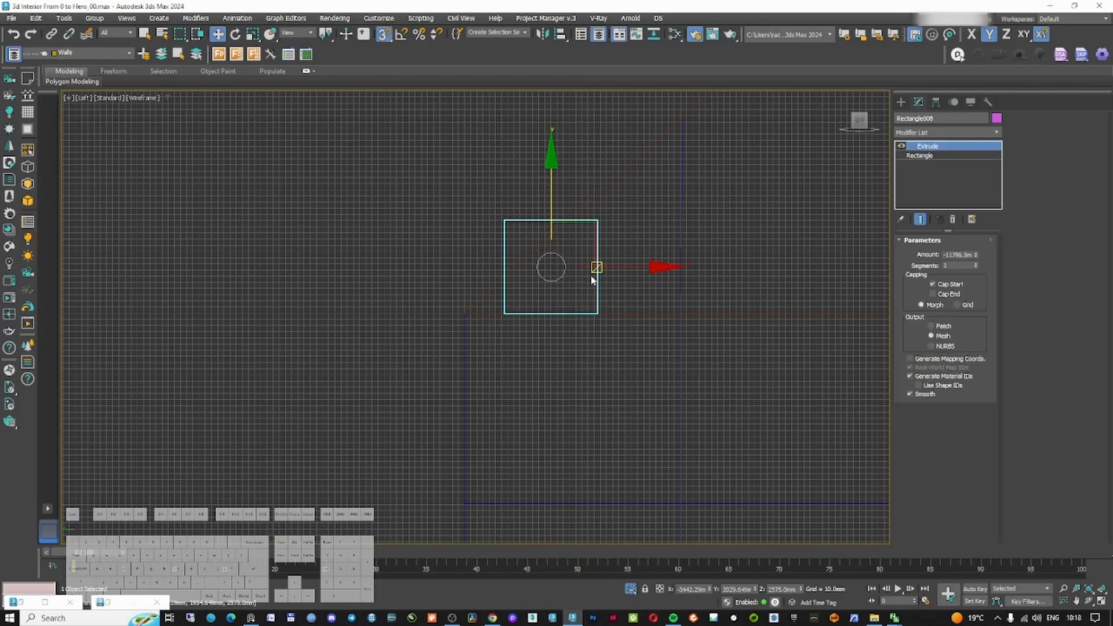
click(613, 267)
Add a Symmetry modifier to the eave beam, place its mirror at the roof centre, and enable Flip
scroll(559, 363, down, 3)
click(939, 132)
text(sy)
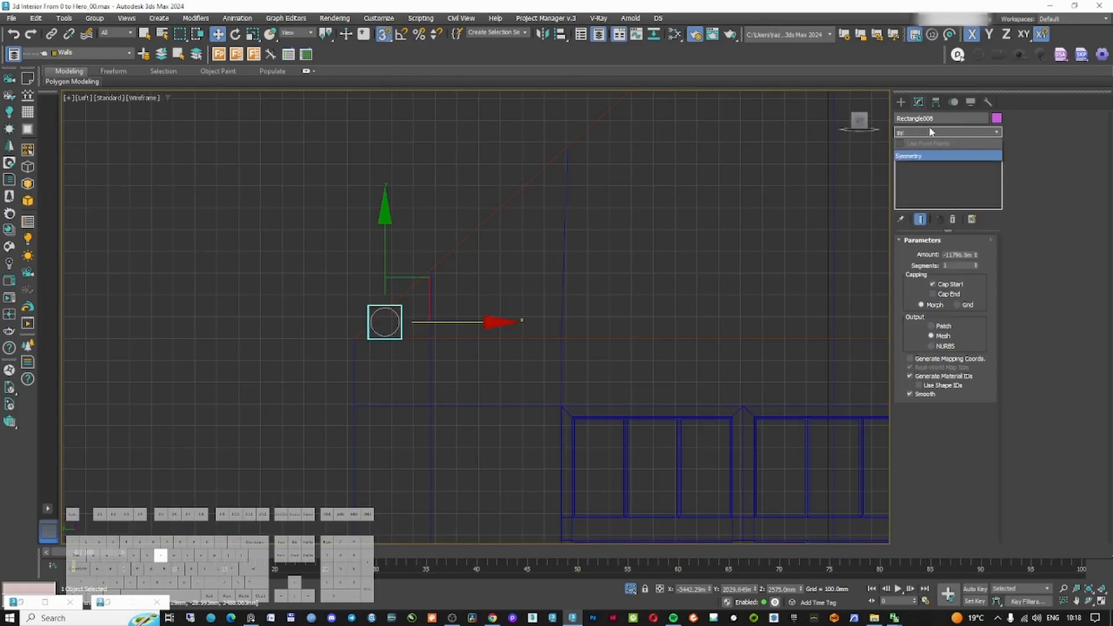
click(934, 156)
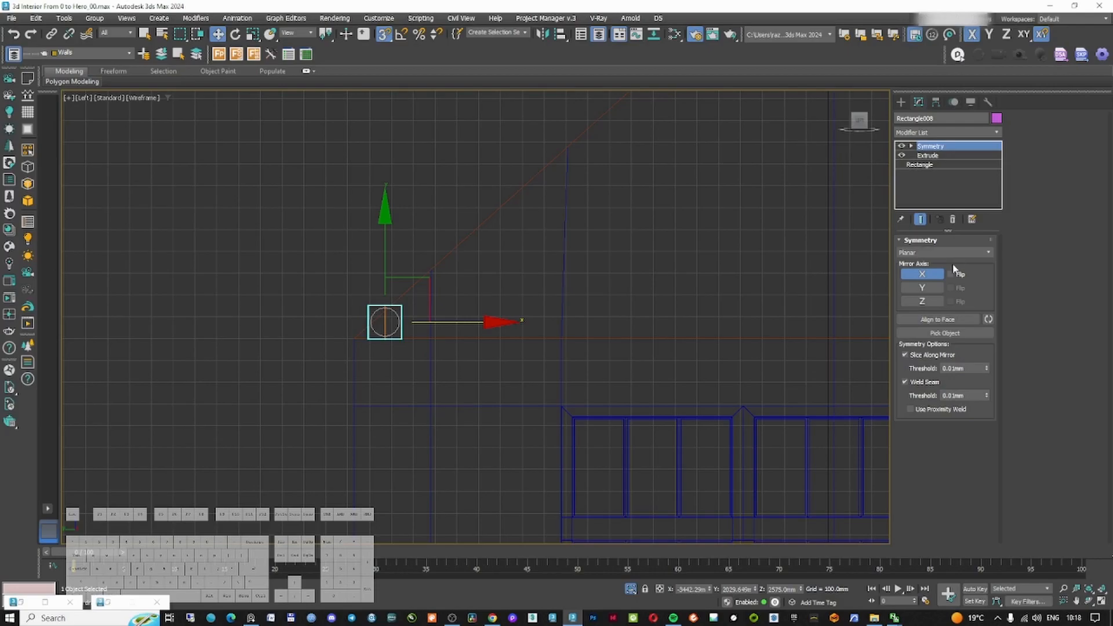
key(1)
middle_drag(616, 276, 418, 270)
drag(243, 306, 688, 307)
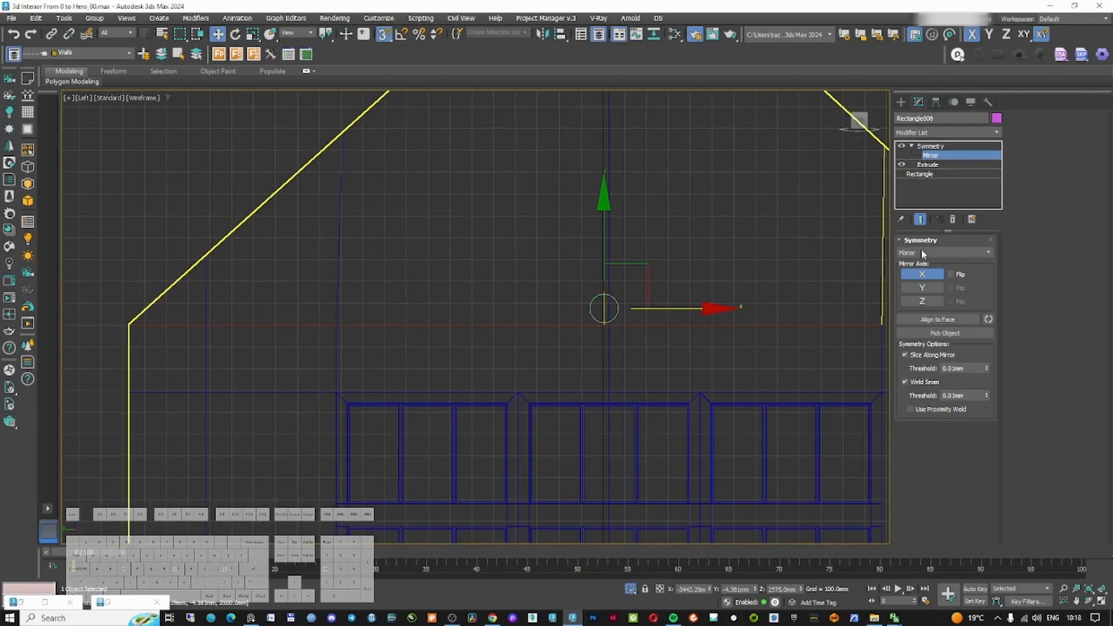
click(960, 275)
Orbit around the model to inspect the ridge and eave beams on the roof
scroll(671, 267, down, 2)
mouse_move(677, 265)
middle_down()
mouse_move(436, 283)
mouse_move(445, 306)
mouse_move(402, 311)
mouse_move(576, 271)
mouse_move(576, 245)
mouse_move(648, 246)
mouse_move(604, 263)
mouse_move(568, 251)
middle_up()
scroll(521, 309, up, 1)
scroll(451, 307, down, 4)
key(F3)
scroll(529, 266, down, 4)
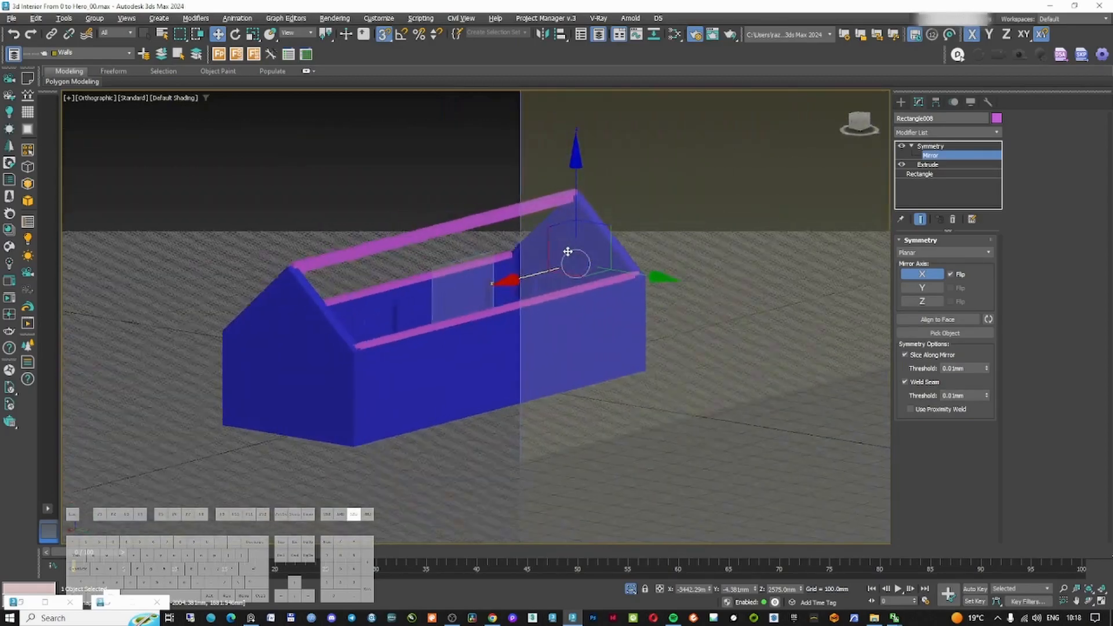
scroll(562, 261, up, 4)
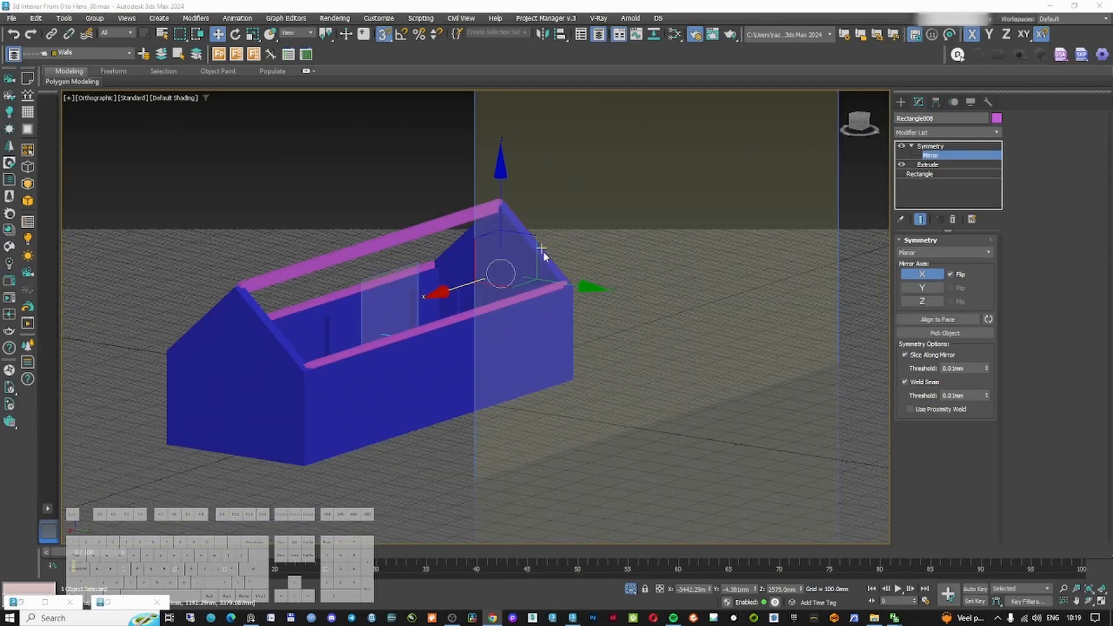
click(899, 102)
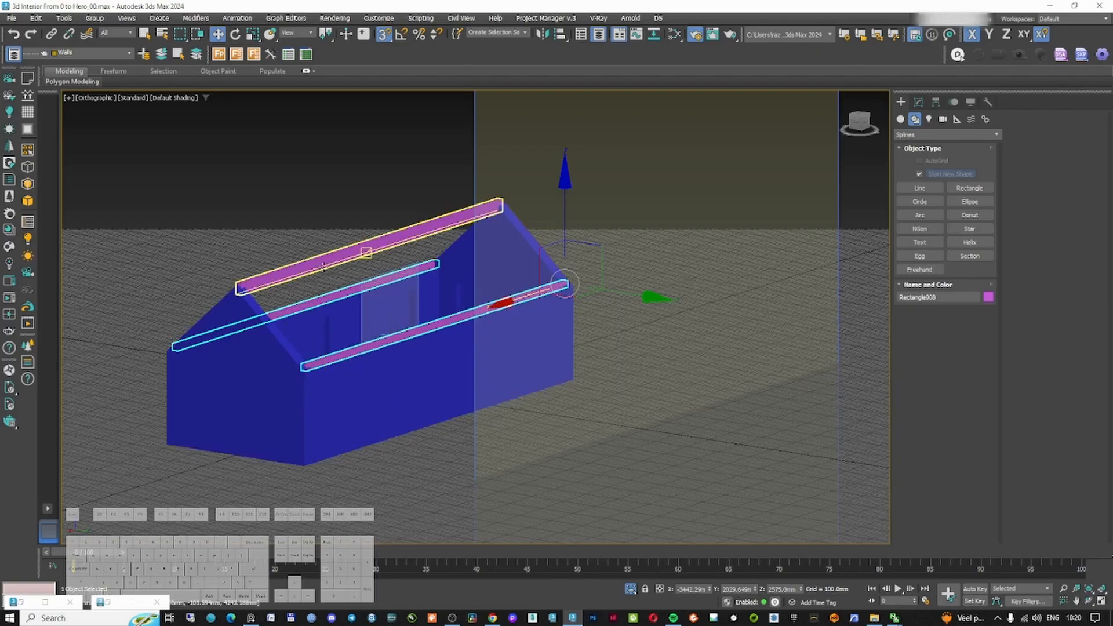
Draw a line for a rafter from the ridge down to the eave in the left view
click(371, 253)
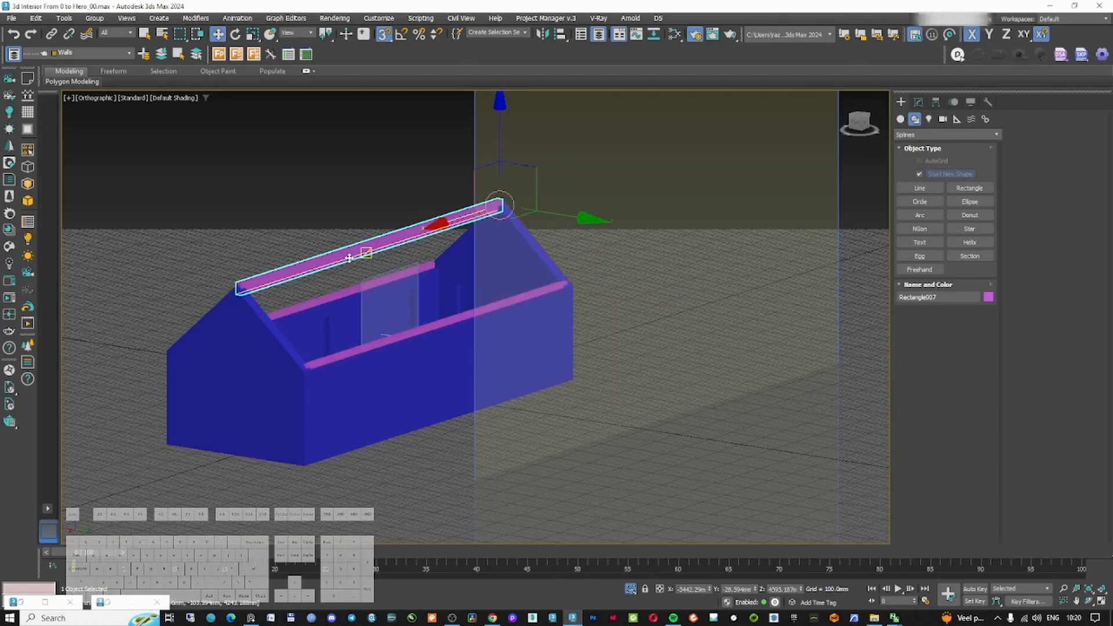
click(334, 296)
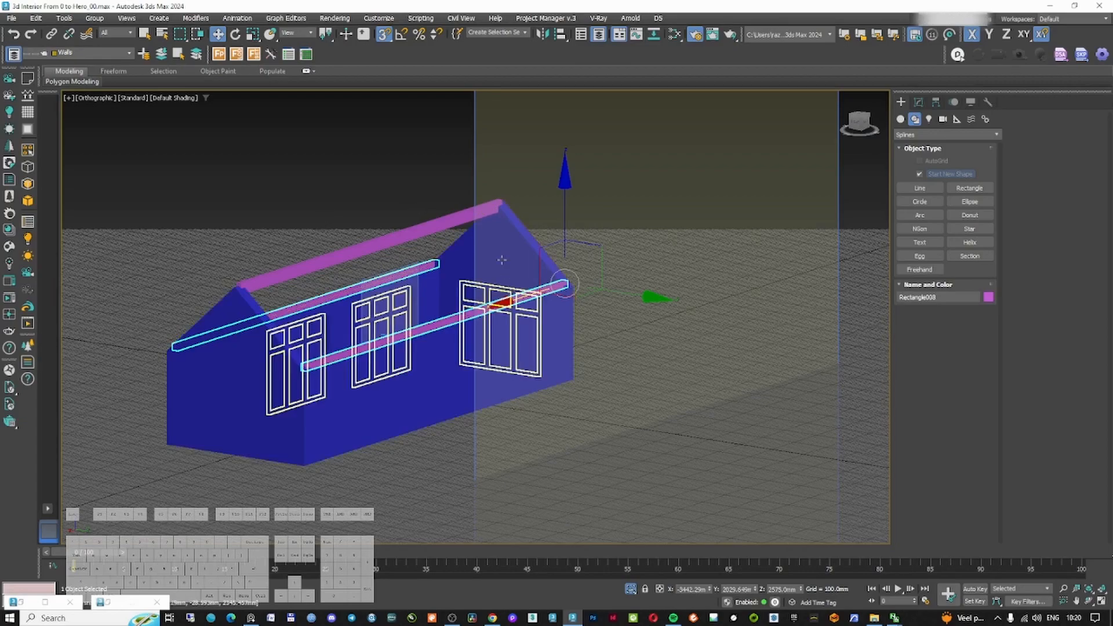
key(f)
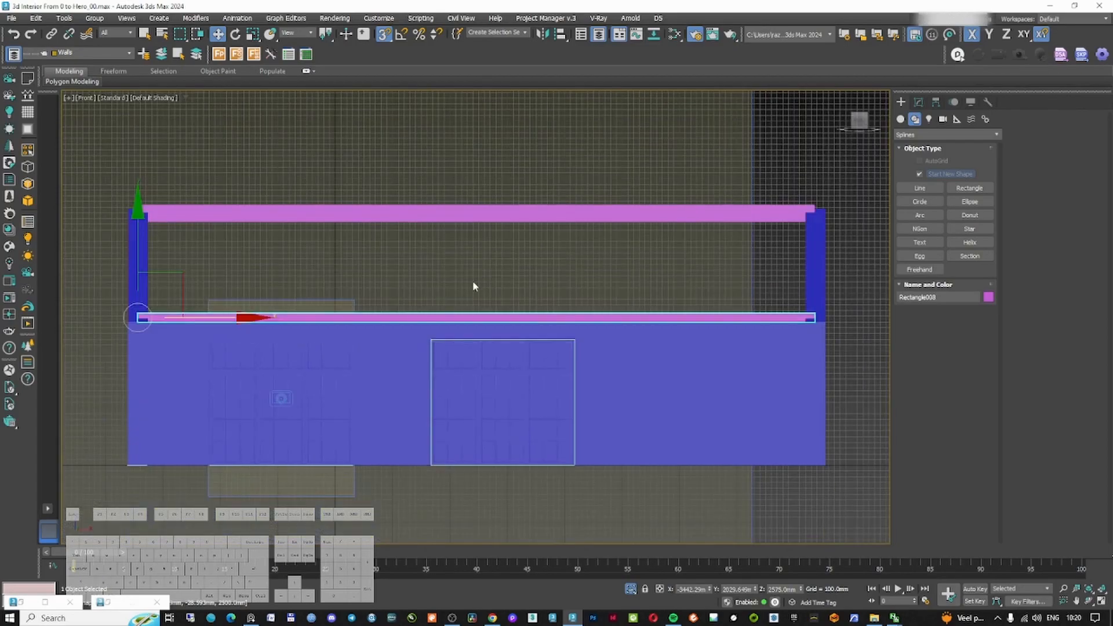
key(l)
scroll(466, 271, down, 5)
key(F3)
middle_drag(462, 218, 487, 241)
click(927, 189)
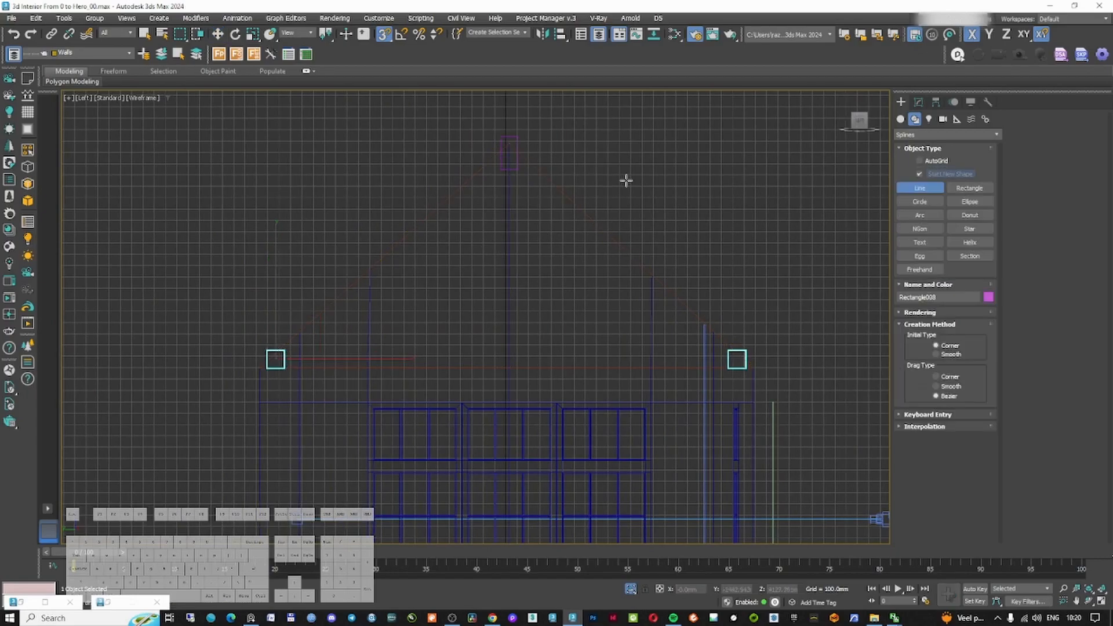
click(509, 145)
click(261, 367)
Apply a Sweep modifier to the line with a bar section 150 mm long and 150 mm wide
click(919, 103)
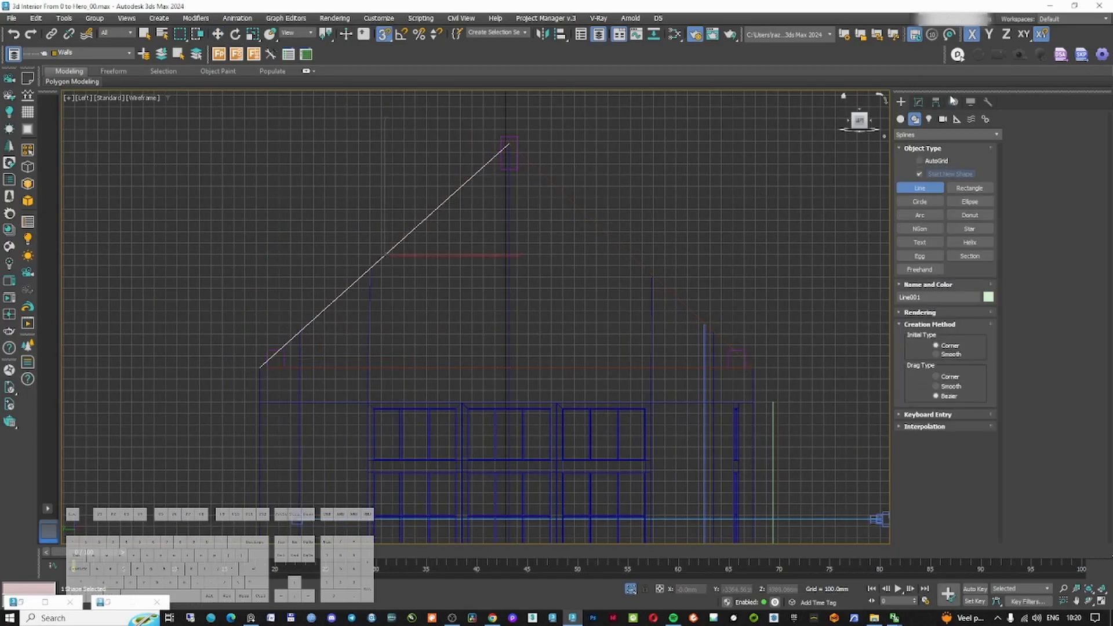
click(946, 133)
text(sweep)
key(Return)
click(949, 281)
click(952, 298)
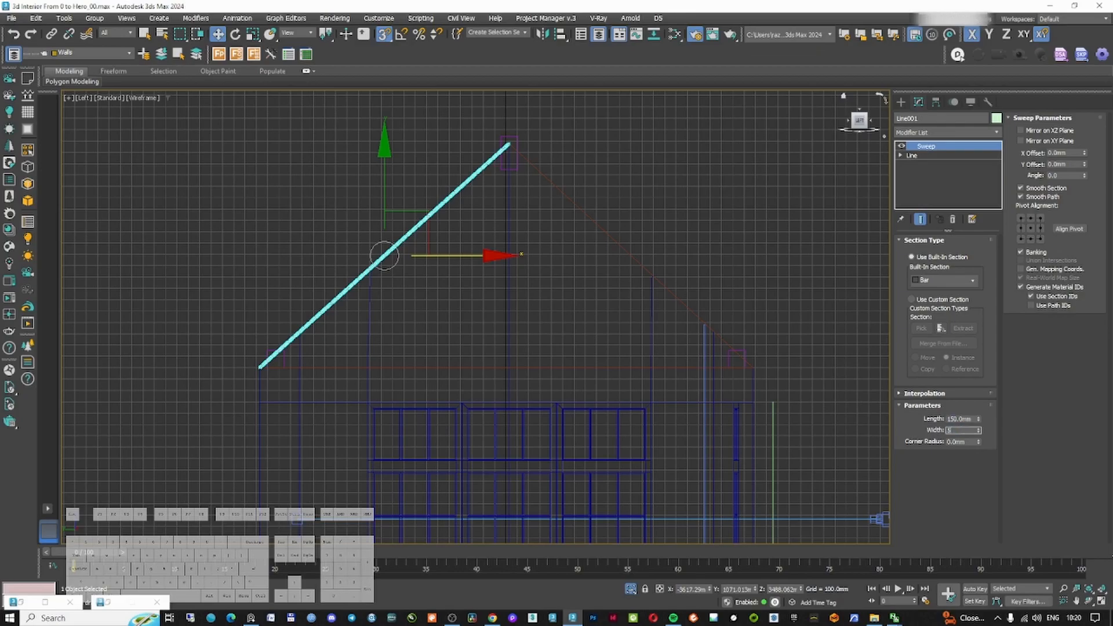
text(150)
key(Return)
Set the sweep's pivot alignment to the middle-left point of the section
key(z)
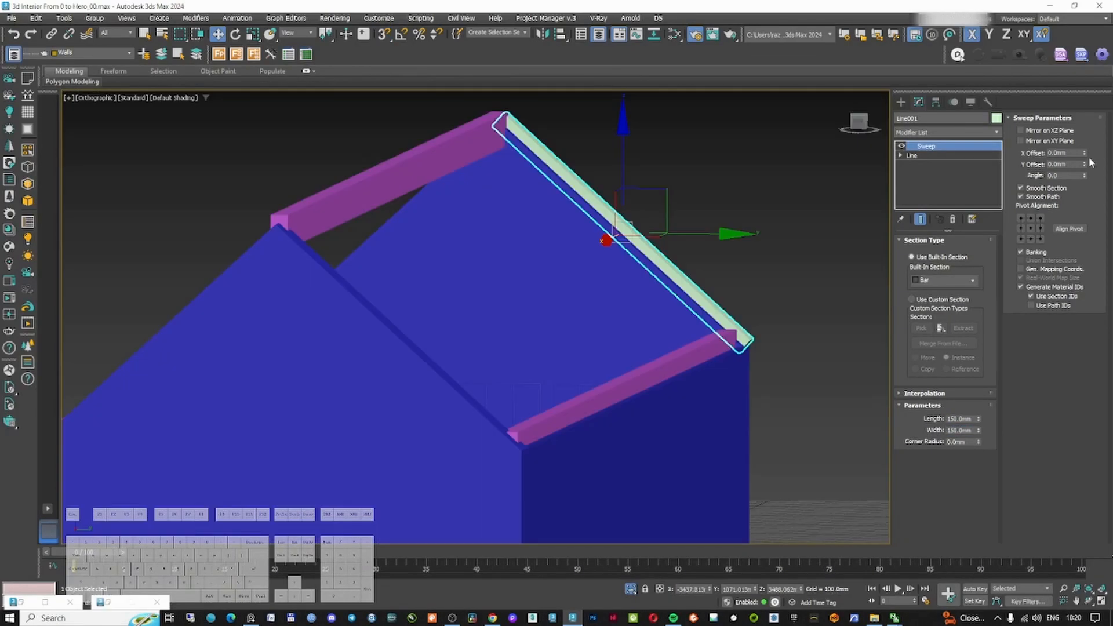
click(1030, 218)
click(1021, 228)
mouse_move(790, 259)
alt+middle_down()
mouse_move(815, 260)
mouse_move(772, 260)
alt+middle_up()
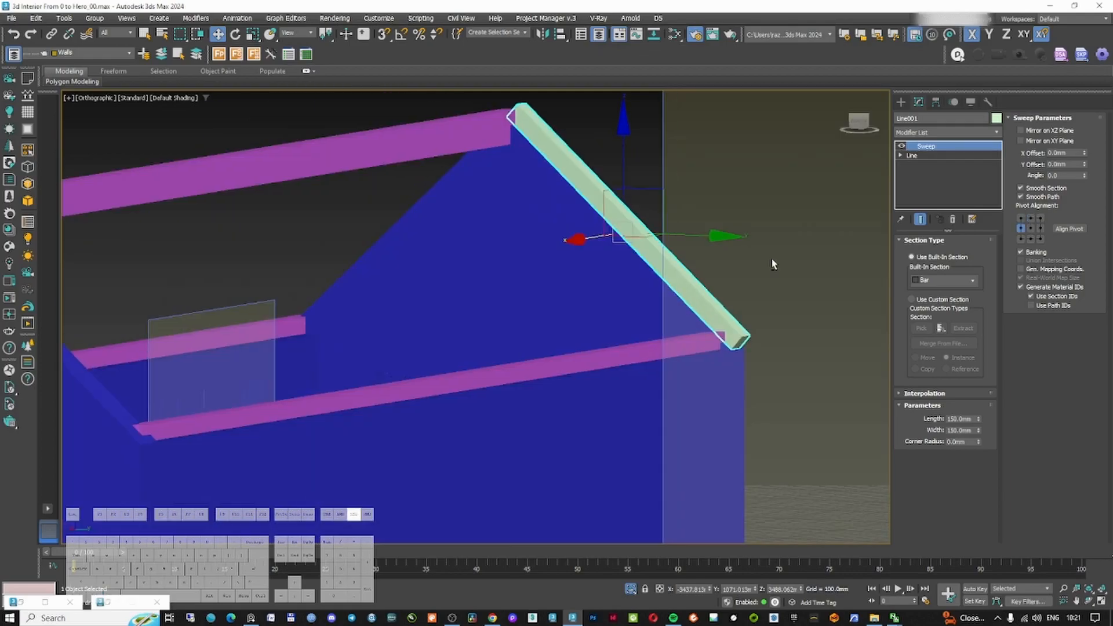
Add an Edit Poly modifier to the rafter and set the reference coordinate system to Local
key(f)
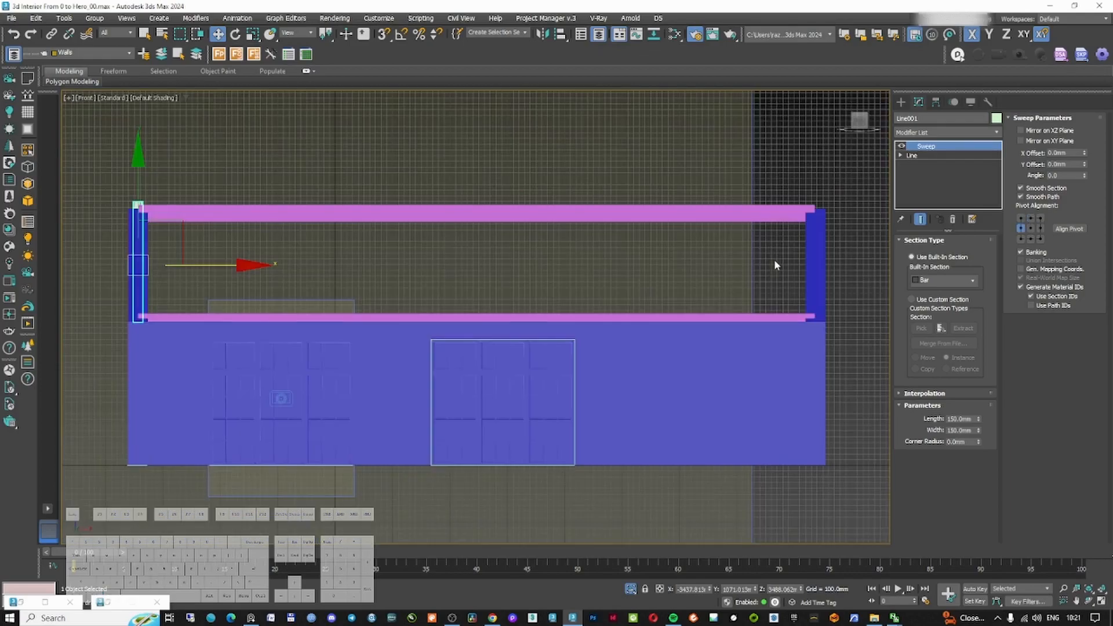
key(z)
key(l)
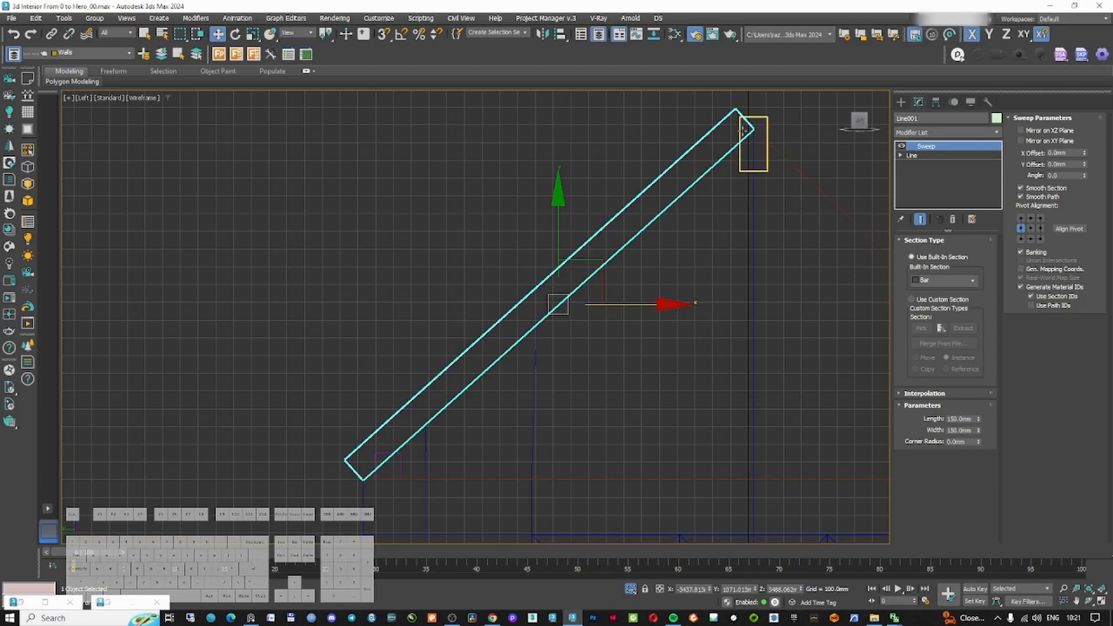
scroll(382, 477, up, 5)
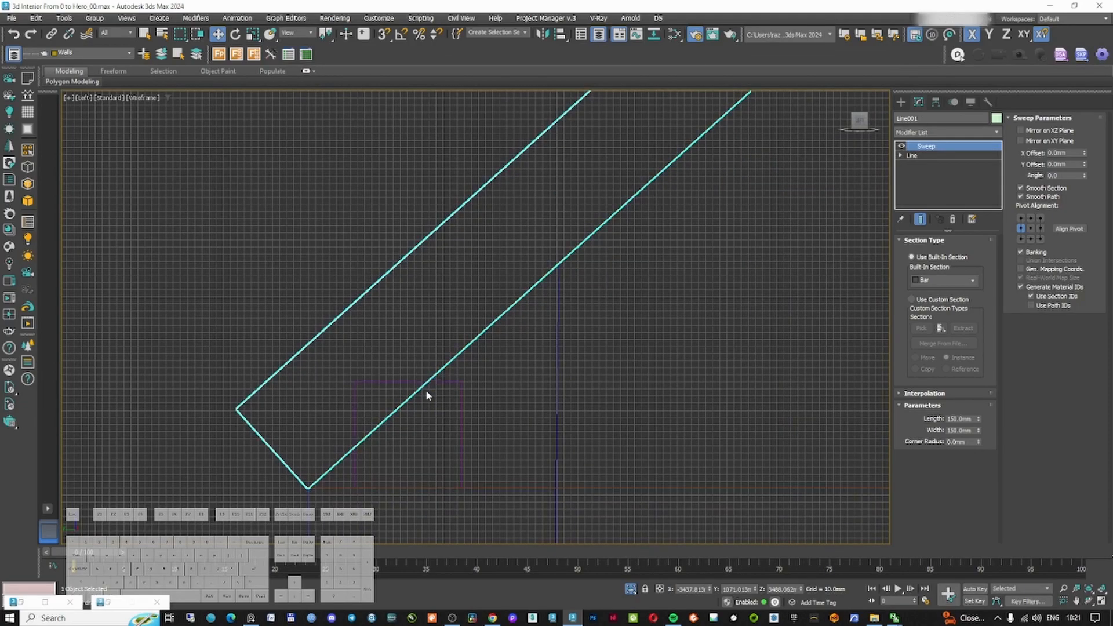
click(442, 382)
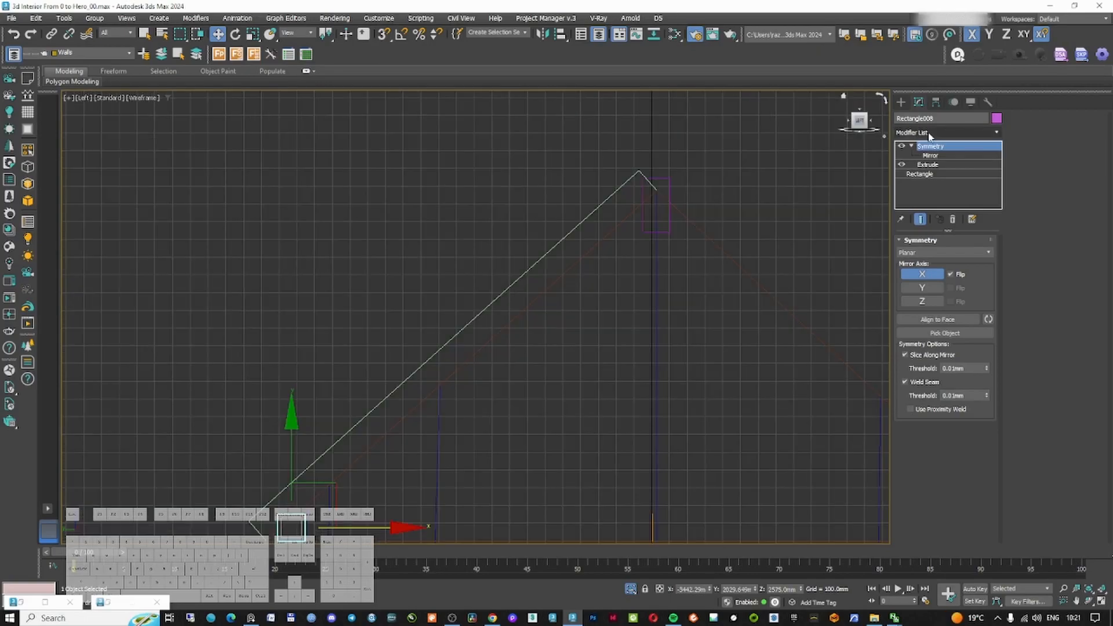
click(929, 135)
key(Escape)
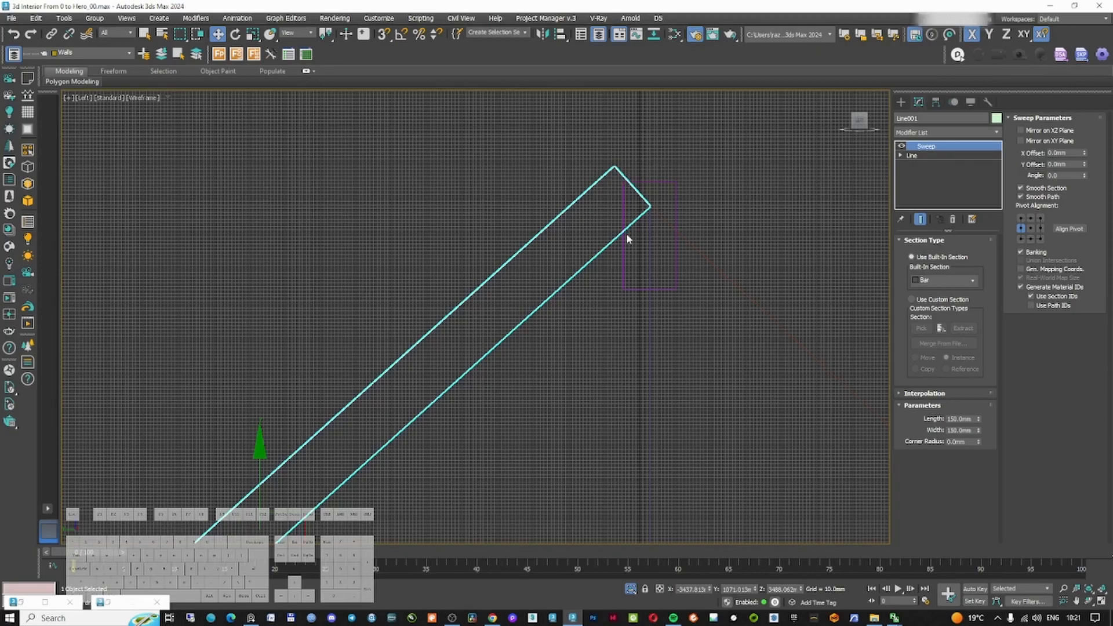
click(931, 132)
text(ed)
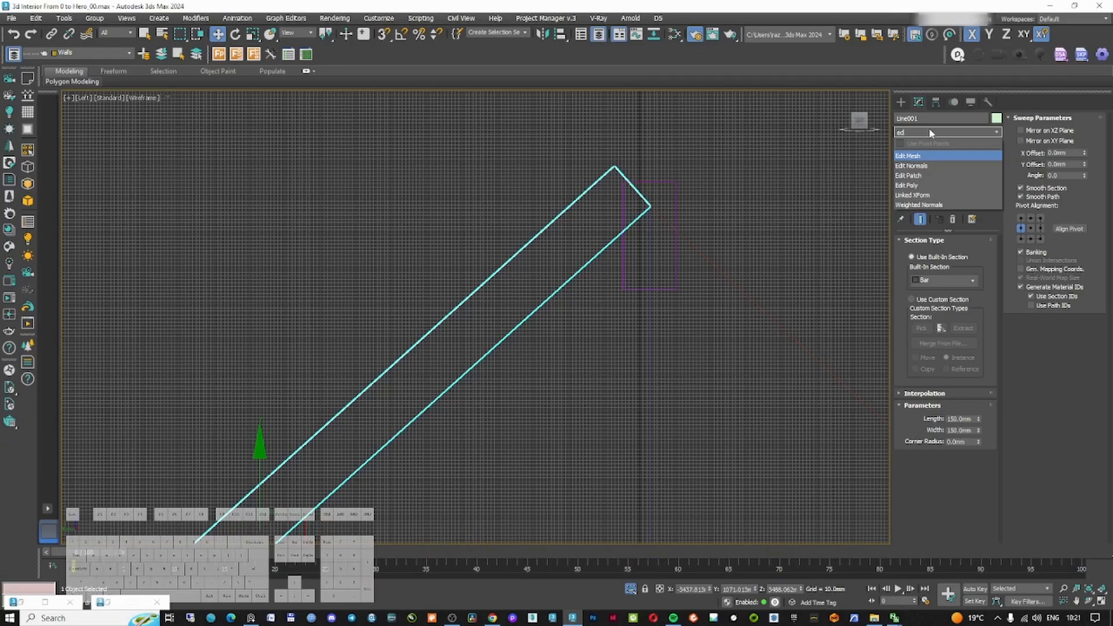
click(301, 33)
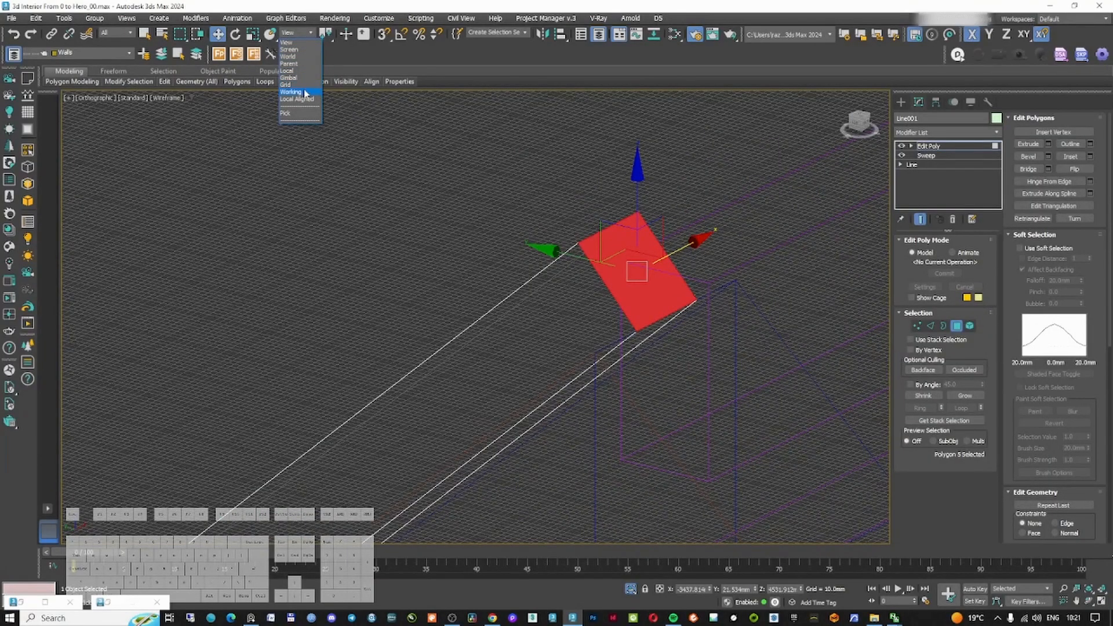
click(306, 98)
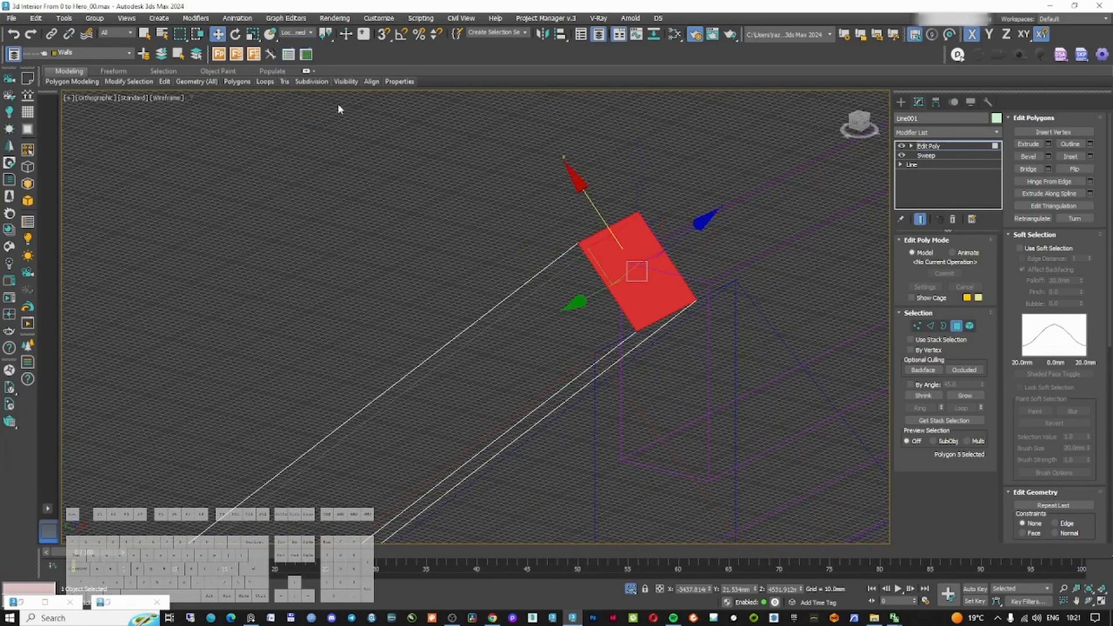
Move the rafter's top end face along its length so it extends past the ridge beam
alt+middle_drag(634, 254, 684, 228)
shift+drag(691, 225, 719, 200)
key(f)
scroll(689, 198, down, 5)
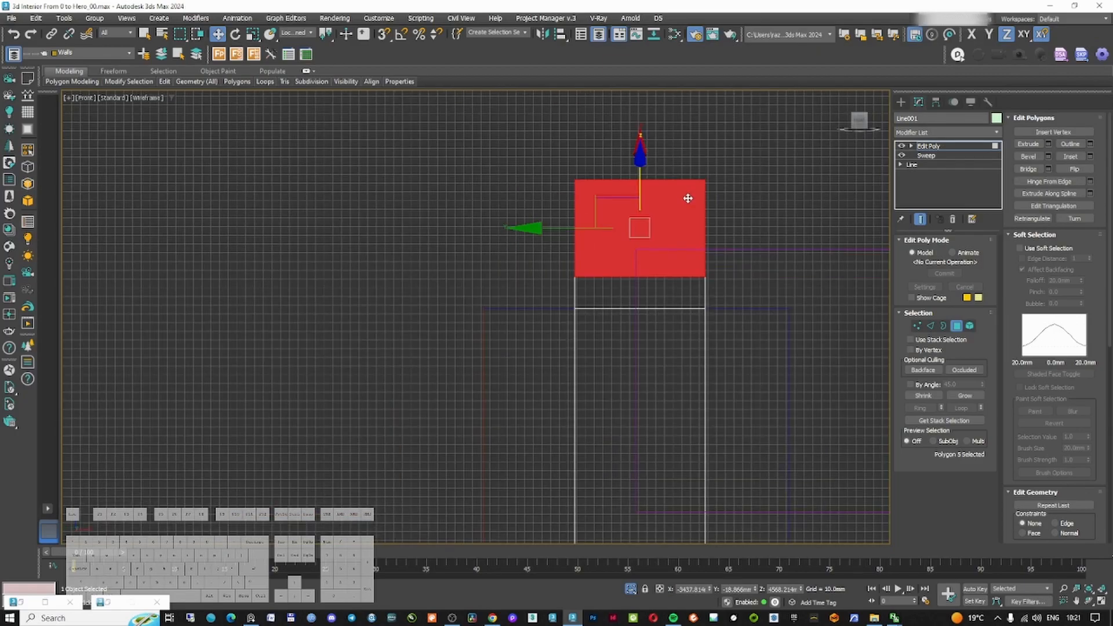
key(l)
key(z)
scroll(725, 290, down, 8)
alt+middle_drag(731, 302, 755, 286)
key(f)
key(s)
key(l)
drag(629, 295, 695, 239)
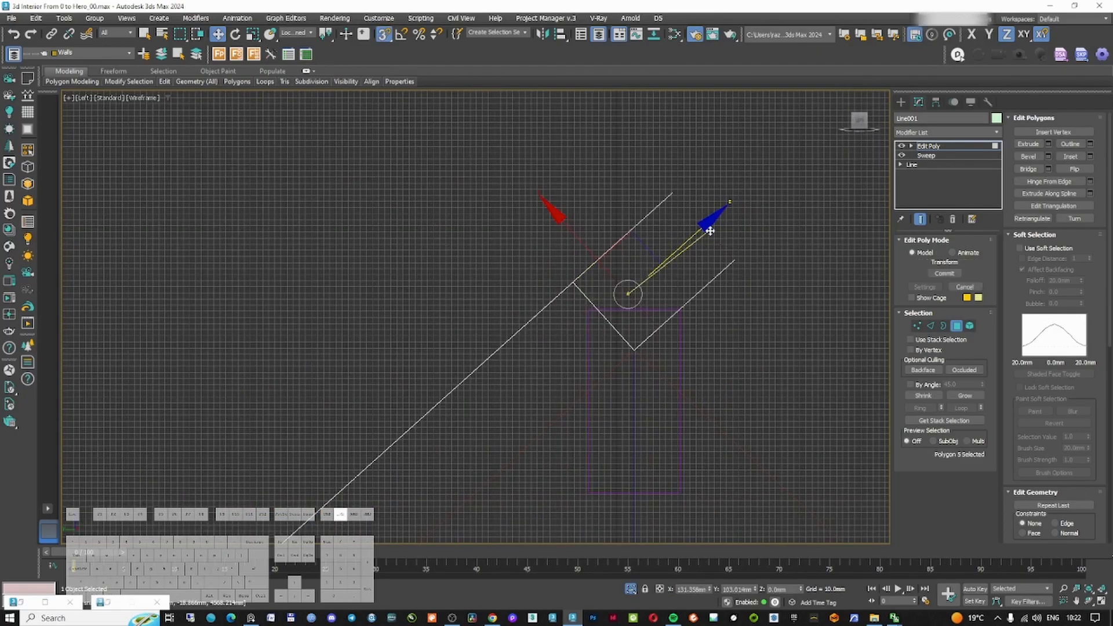
drag(734, 348, 734, 348)
key(s)
scroll(638, 345, up, 3)
middle_drag(678, 269, 698, 424)
scroll(711, 317, up, 4)
drag(747, 335, 815, 293)
scroll(710, 215, down, 5)
Reshape the rafter's ridge end by selecting and moving its end vertices in local and view coordinates
click(917, 326)
middle_drag(811, 301, 788, 241)
drag(725, 297, 681, 328)
click(297, 33)
click(291, 42)
key(4)
click(298, 33)
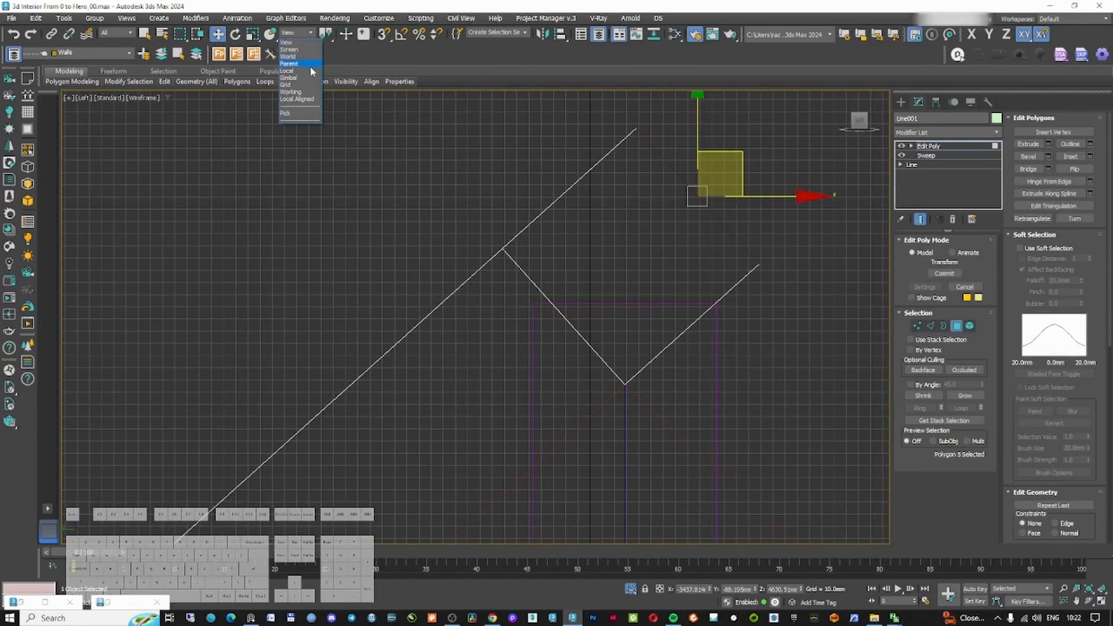
click(291, 85)
key(1)
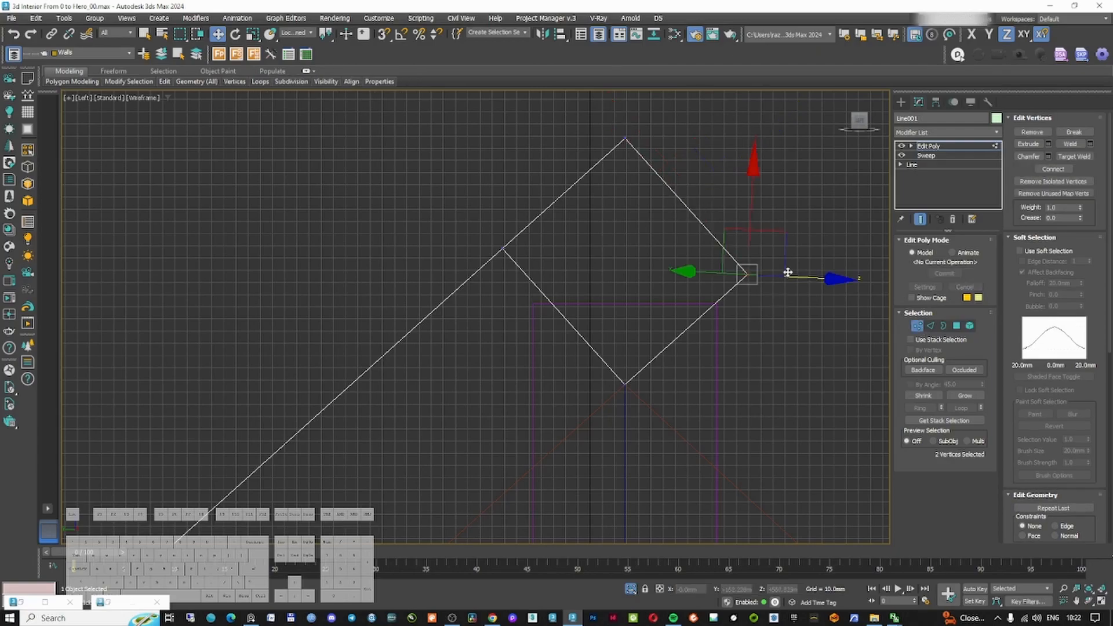
drag(789, 236, 762, 303)
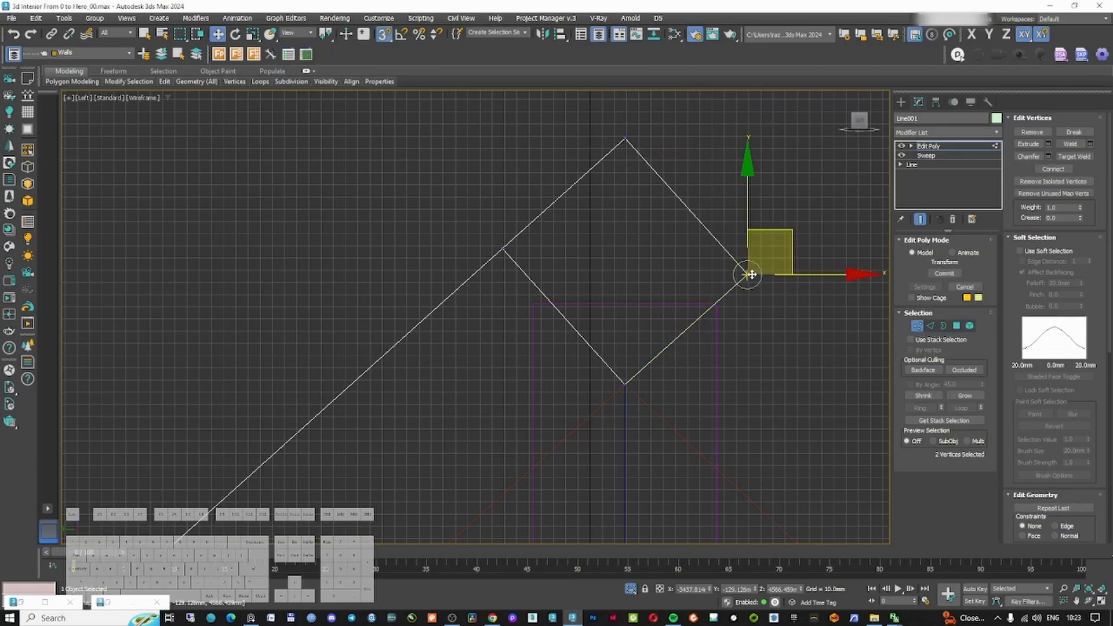
middle_drag(466, 412, 469, 367)
drag(470, 369, 661, 174)
key(s)
click(294, 34)
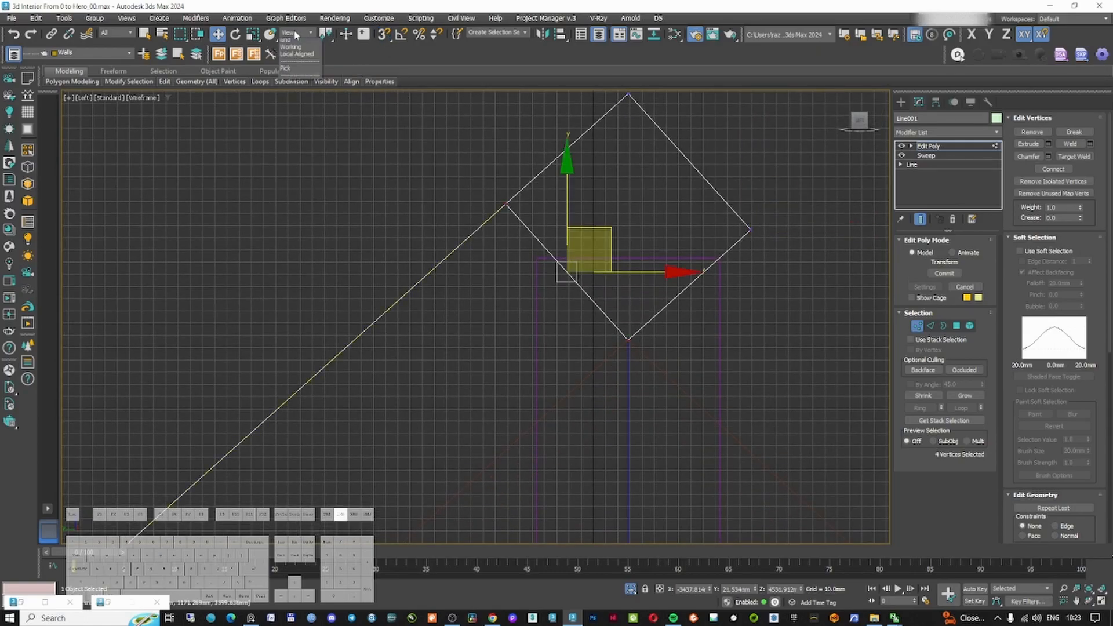
click(297, 107)
scroll(475, 248, up, 2)
drag(440, 252, 447, 251)
right_click(447, 251)
alt+middle_drag(448, 251, 534, 207)
click(295, 34)
click(295, 99)
key(f)
key(l)
click(294, 34)
click(296, 71)
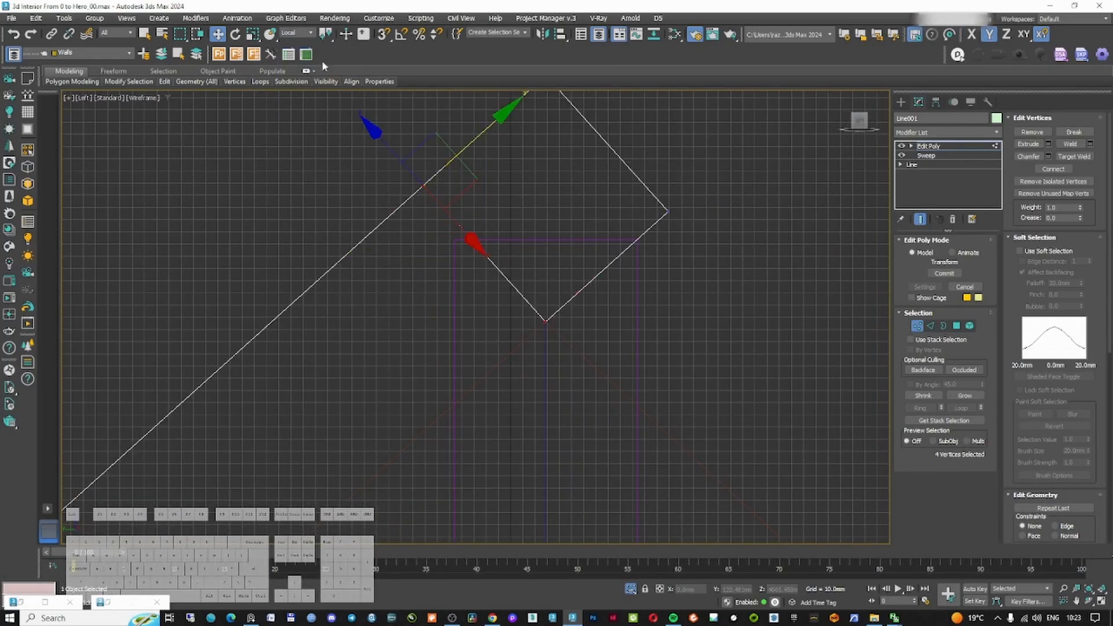
click(295, 34)
click(293, 43)
scroll(503, 238, up, 4)
drag(533, 213, 513, 231)
scroll(513, 231, down, 4)
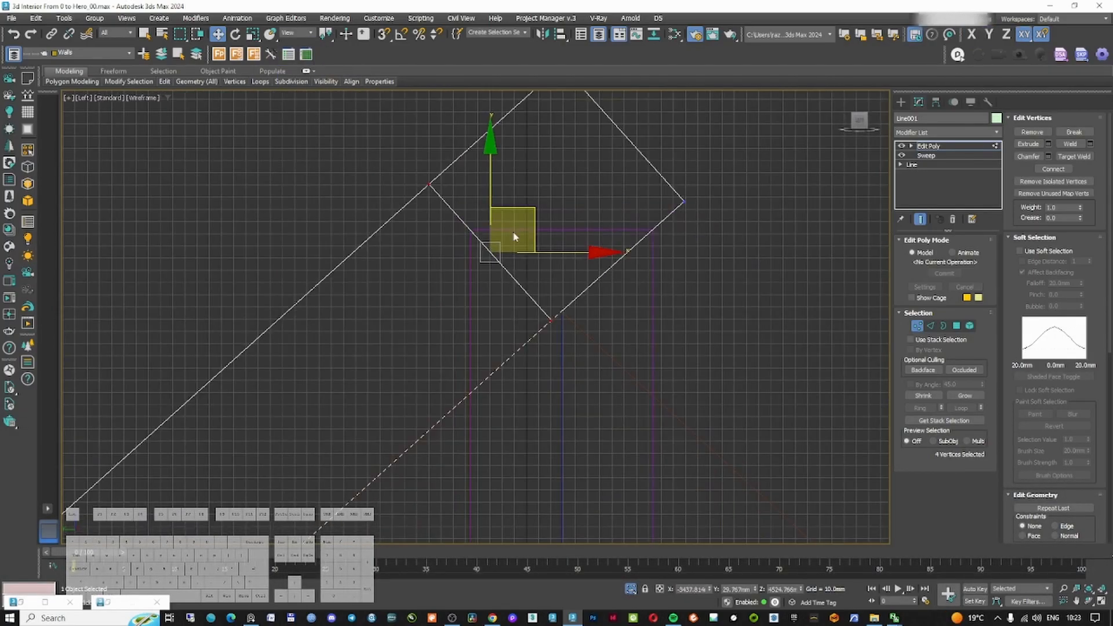
Snap the rafter's ridge-end vertices into a plumb and level cut against the ridge beam
key(alt+s)
scroll(464, 398, up, 6)
click(490, 380)
scroll(491, 378, down, 8)
scroll(589, 251, up, 3)
right_click(569, 271)
scroll(567, 272, down, 2)
middle_drag(565, 272, 575, 270)
key(1)
scroll(594, 207, up, 2)
drag(529, 416, 531, 418)
drag(536, 359, 425, 236)
right_click(422, 239)
key(s)
drag(527, 368, 382, 270)
drag(661, 197, 701, 250)
drag(684, 168, 656, 270)
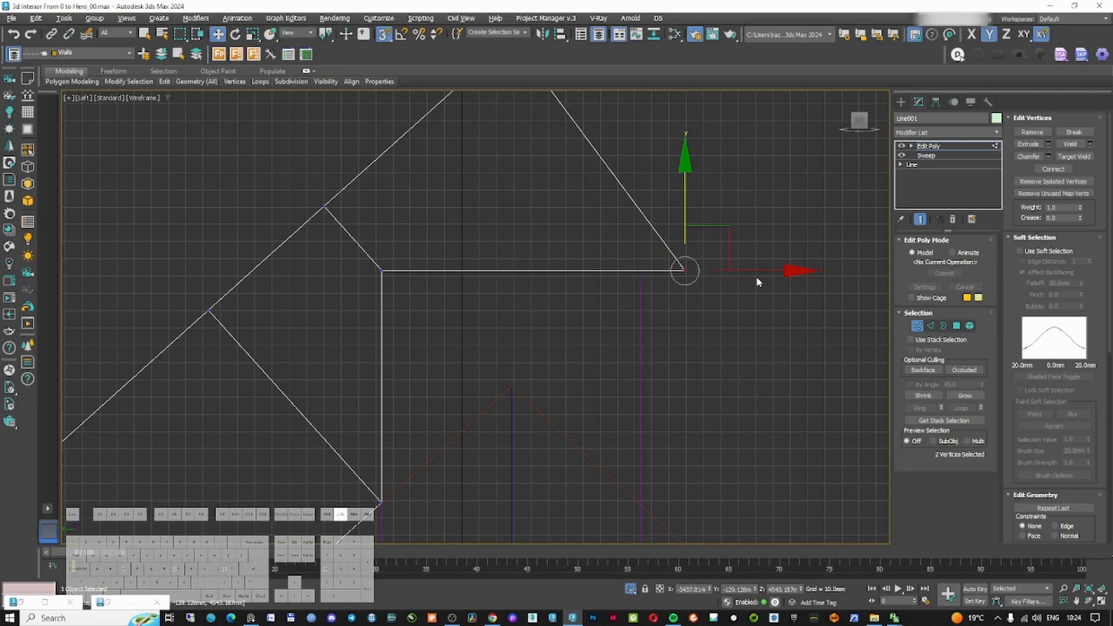
drag(758, 271, 512, 387)
scroll(513, 342, down, 4)
Cut a seat notch at the rafter's eave end by moving its vertices onto the eave beam
key(F3)
mouse_move(525, 315)
alt+middle_down()
mouse_move(632, 226)
mouse_move(661, 246)
alt+middle_up()
scroll(660, 246, down, 4)
key(l)
key(F3)
scroll(448, 297, up, 10)
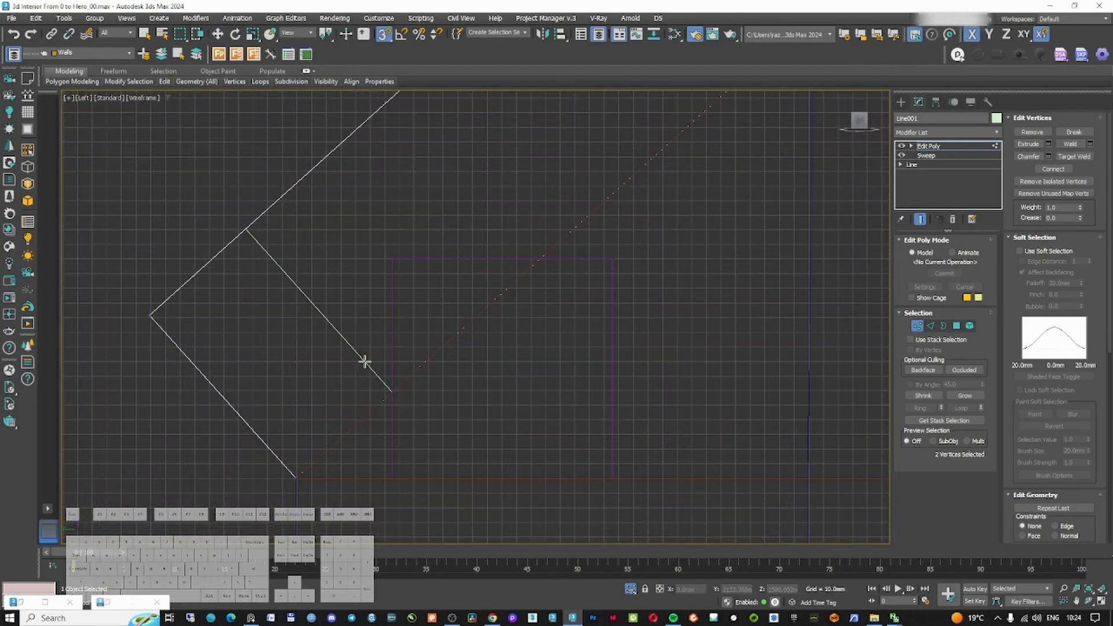
click(364, 361)
click(510, 226)
click(437, 308)
key(w)
key(1)
drag(481, 319, 443, 347)
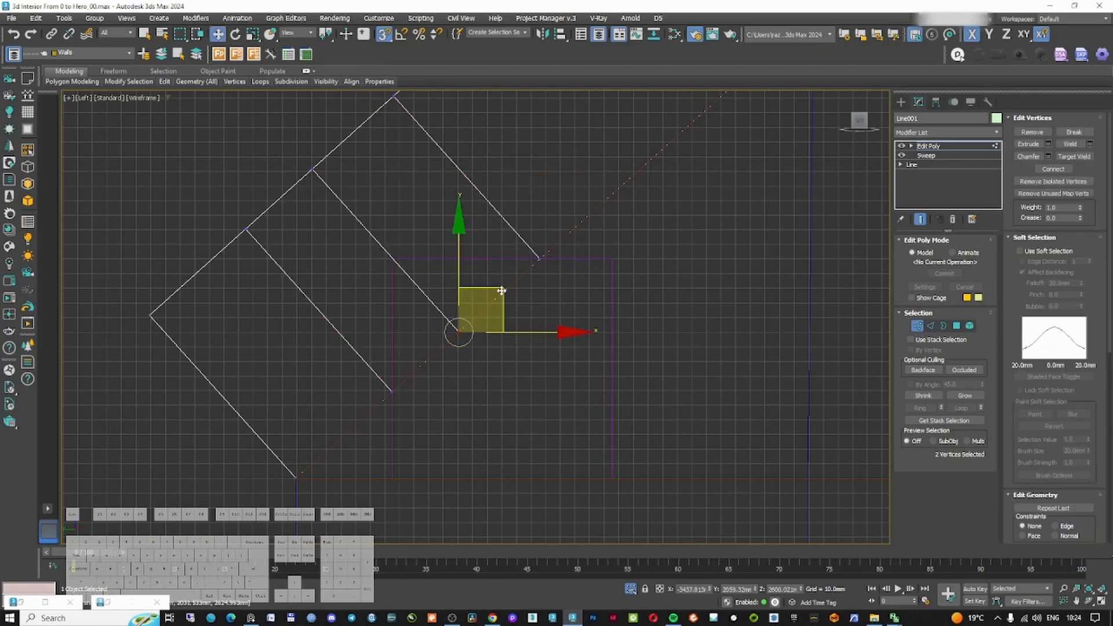
drag(501, 290, 394, 260)
scroll(509, 227, down, 4)
key(F3)
mouse_move(534, 226)
alt+middle_down()
mouse_move(554, 239)
mouse_move(547, 246)
alt+middle_up()
Add a Chamfer modifier to the rafter with a 3 mm amount
click(918, 327)
click(934, 136)
key(c)
click(924, 152)
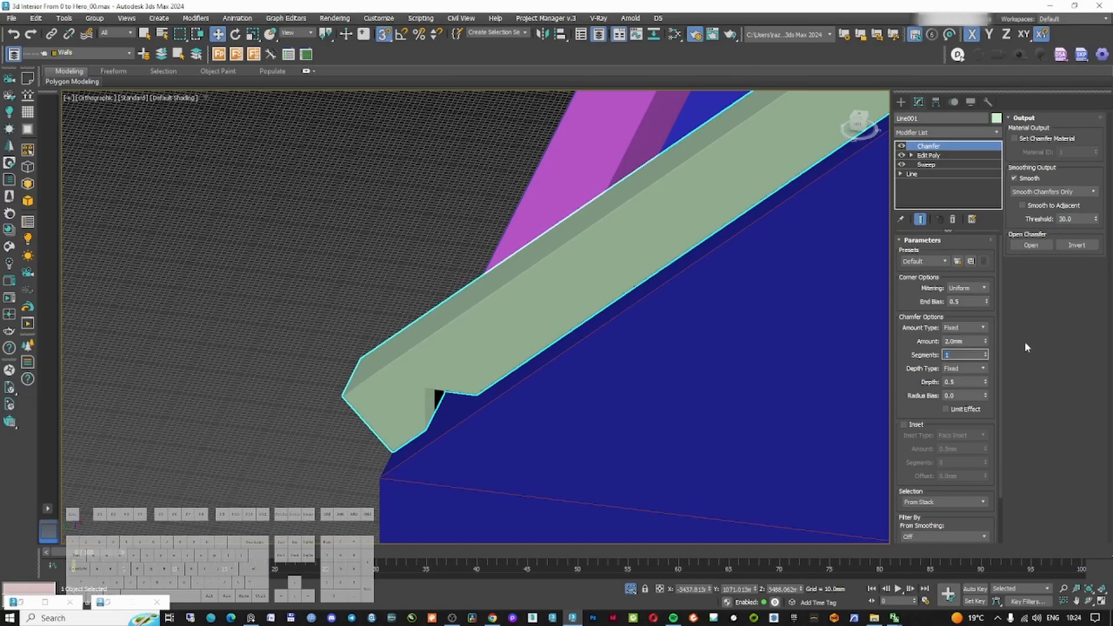
click(966, 341)
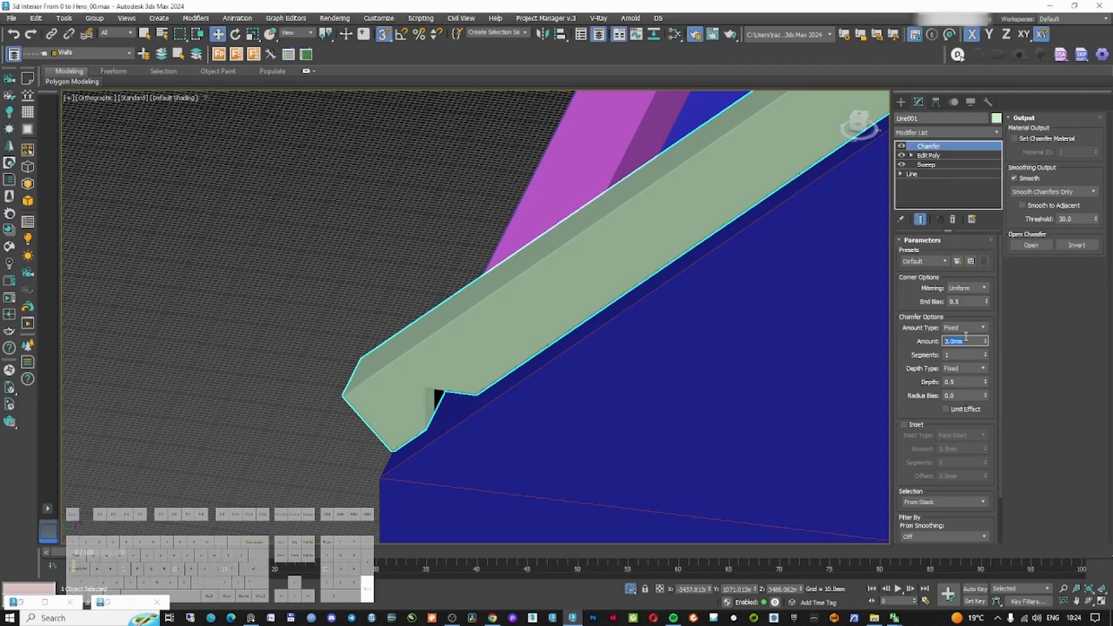
Add a UVW Map modifier on top of the rafter's modifier stack
middle_drag(645, 214, 578, 271)
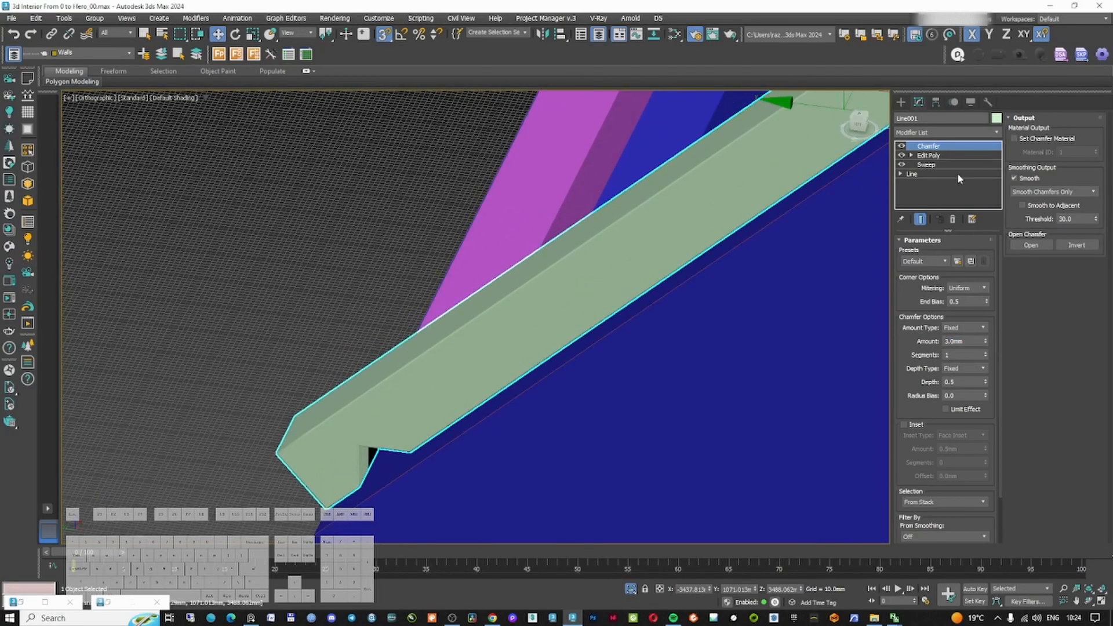
click(928, 165)
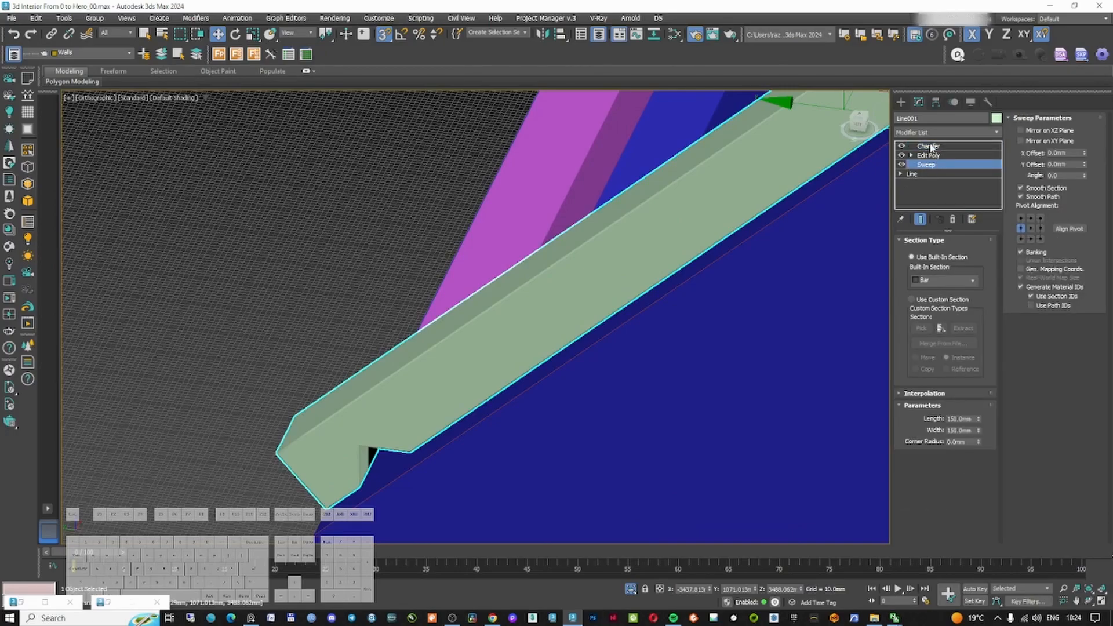
click(929, 147)
click(934, 132)
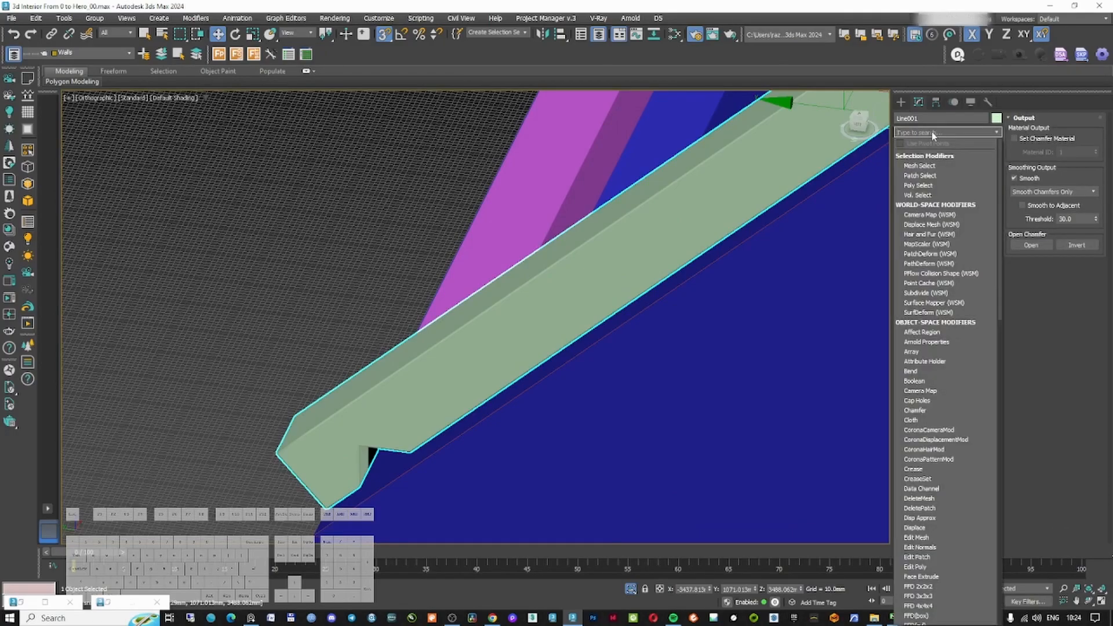
text(uvw)
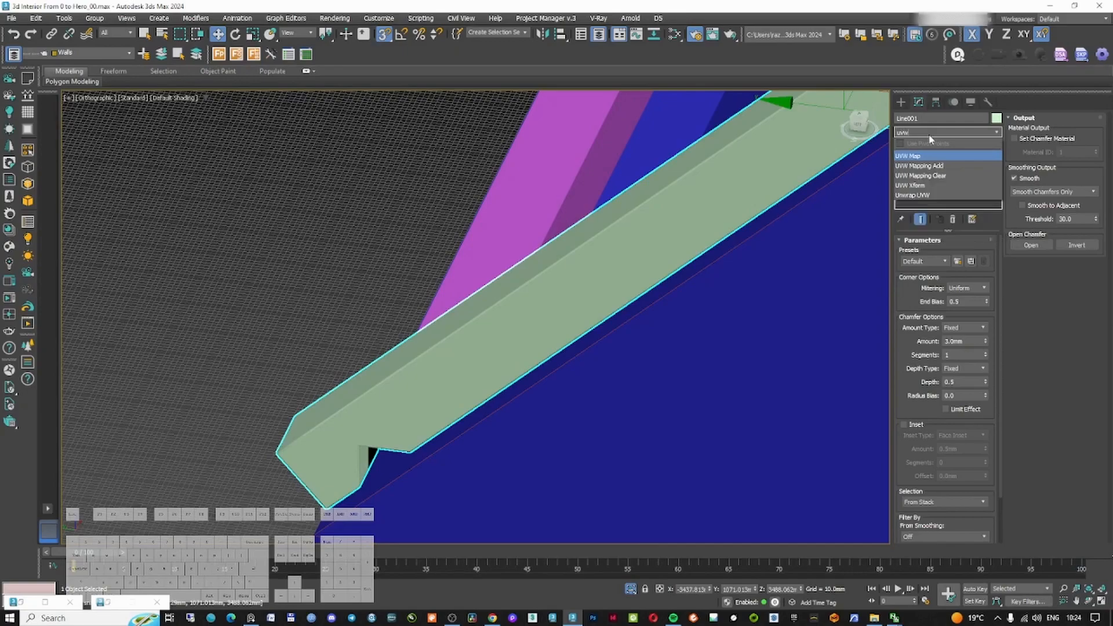
click(928, 155)
scroll(673, 301, down, 3)
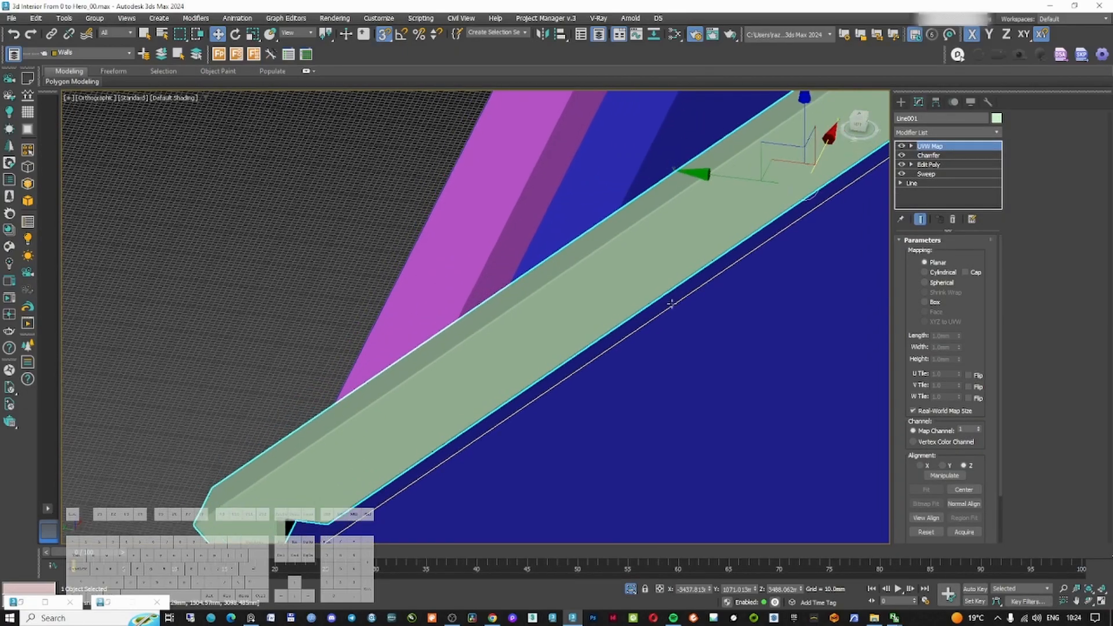
Rotate the UVW Map gizmo to align with the rafter's slope
key(F3)
scroll(772, 225, up, 2)
key(f)
scroll(589, 250, up, 4)
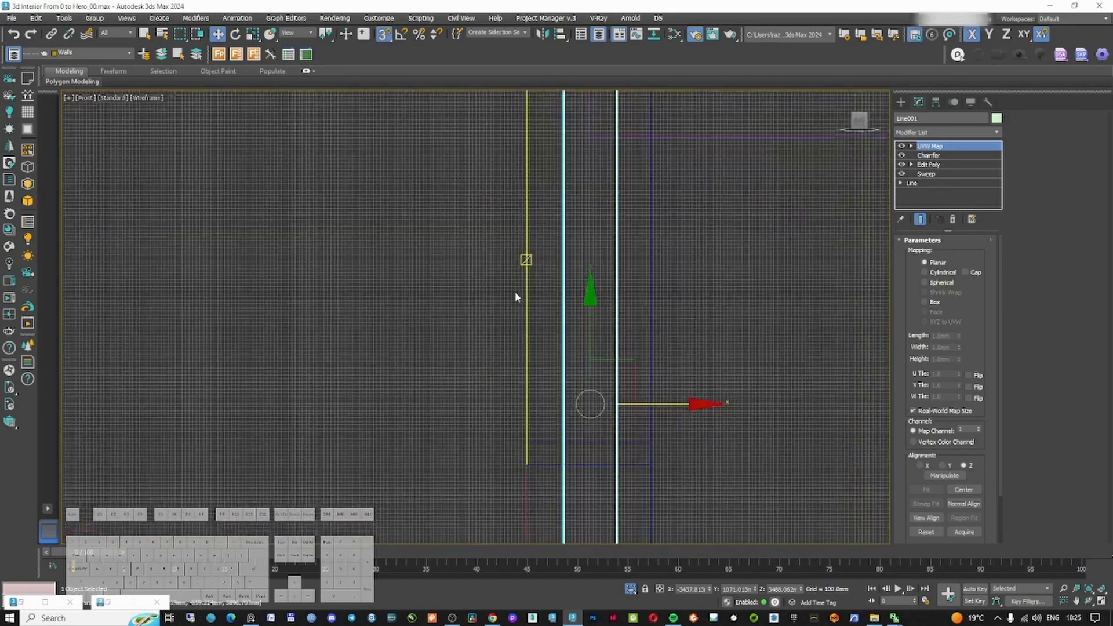
key(l)
key(1)
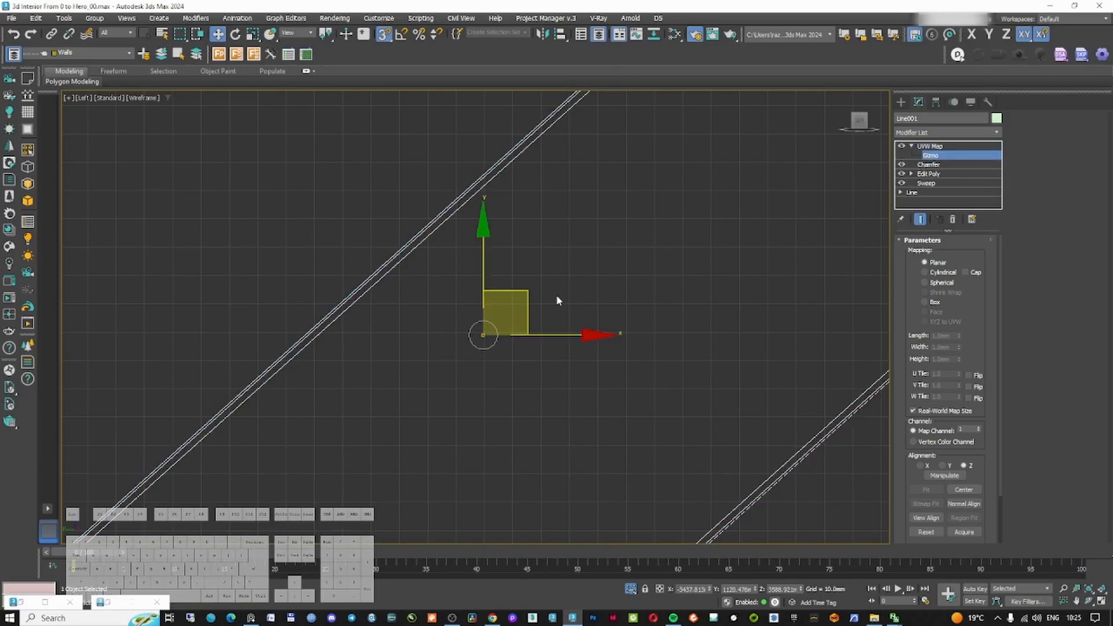
key(z)
right_click(597, 280)
click(553, 292)
mouse_move(552, 294)
alt+middle_down()
mouse_move(617, 326)
mouse_move(621, 269)
mouse_move(592, 279)
mouse_move(504, 272)
alt+middle_up()
key(F3)
Add an Array modifier to the rafter and reset its X and Y counts to 1
click(956, 132)
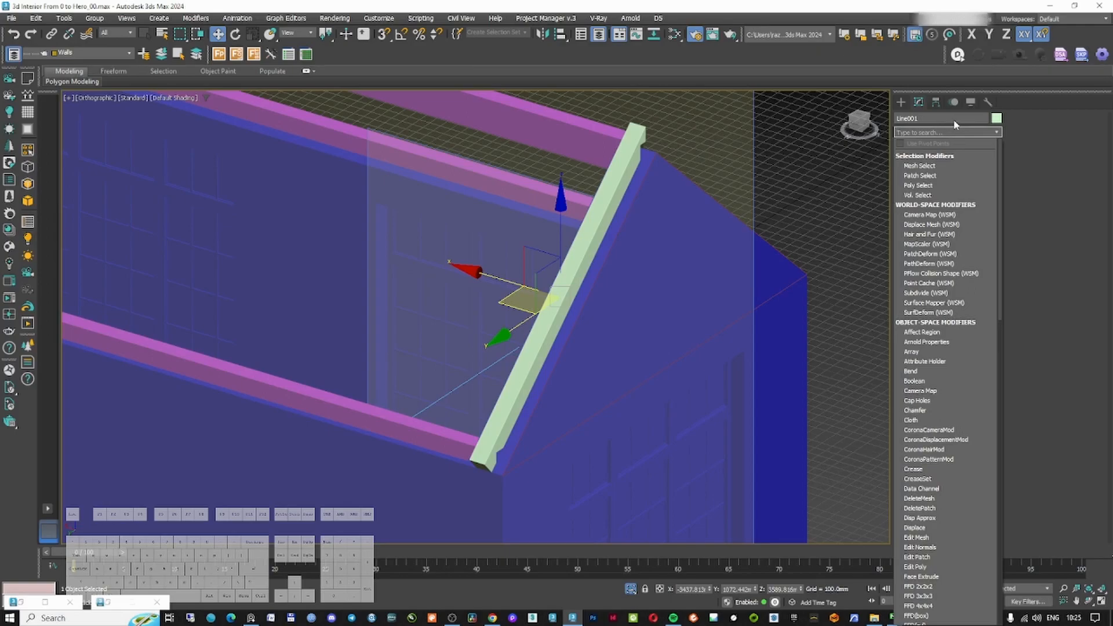
click(912, 351)
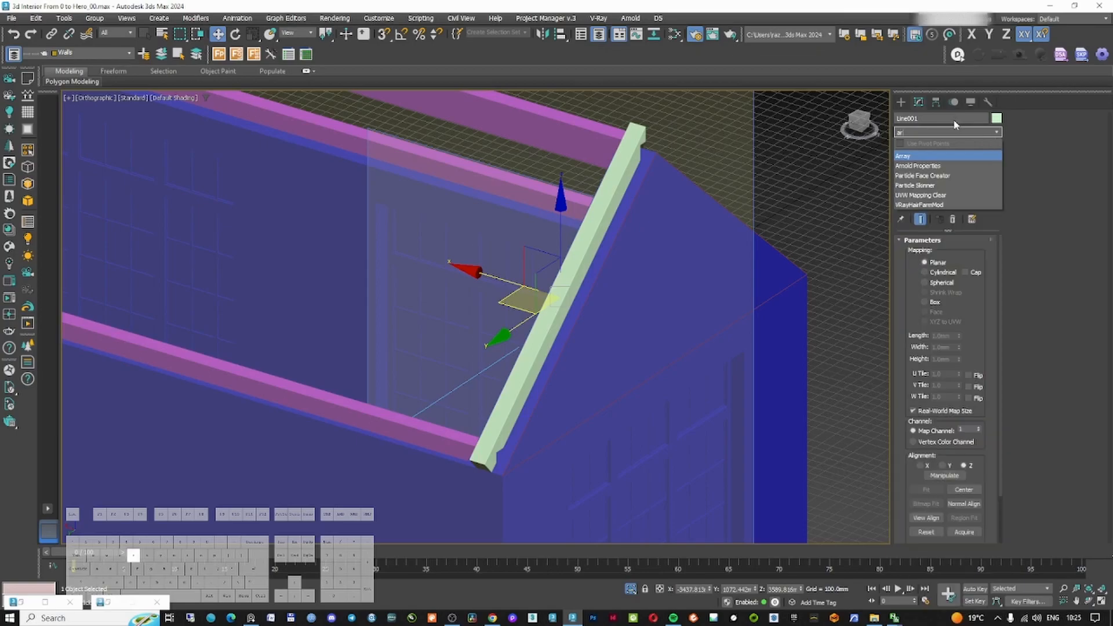
scroll(714, 231, down, 4)
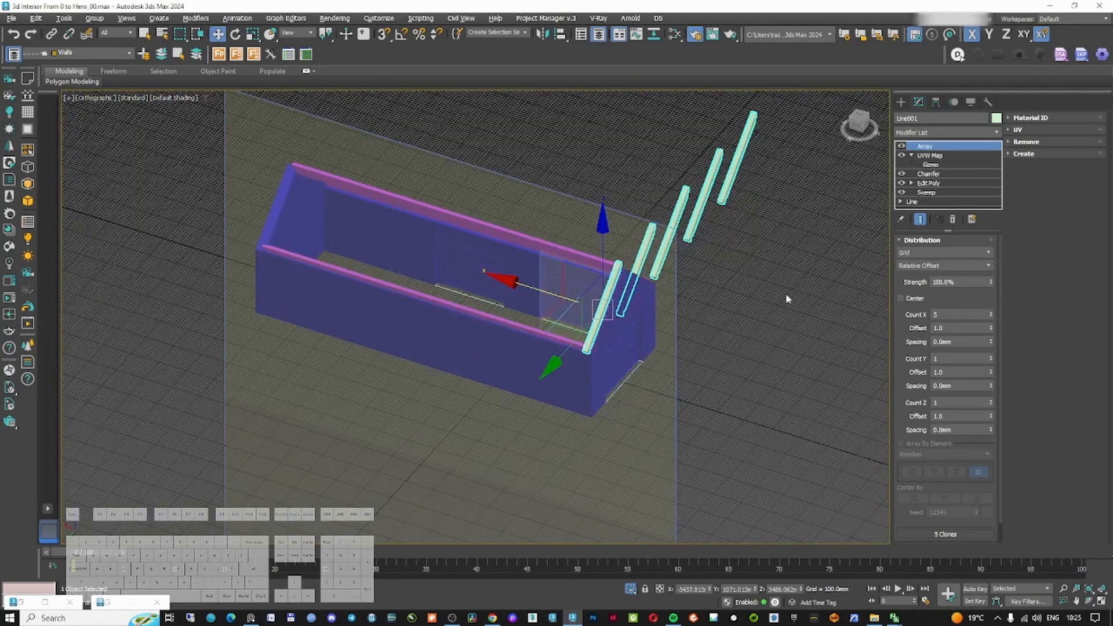
click(991, 358)
click(991, 359)
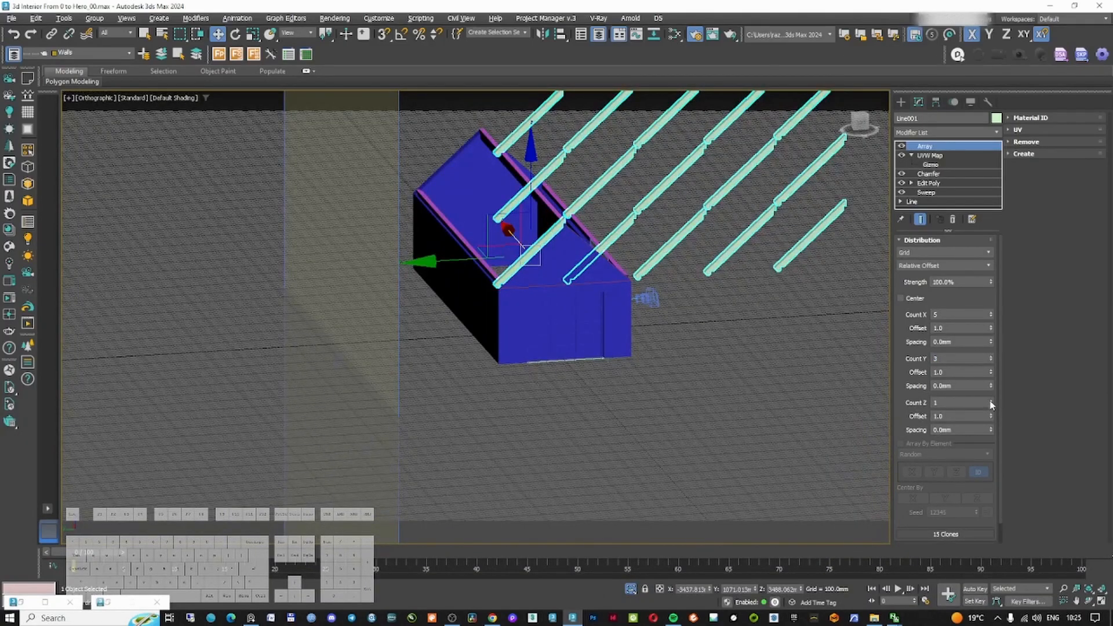
drag(992, 405, 991, 390)
right_click(991, 315)
right_click(992, 359)
Set the array's Count Z to 14 with about -1058 mm spacing to repeat the rafters along the roof
alt+middle_drag(696, 310, 799, 317)
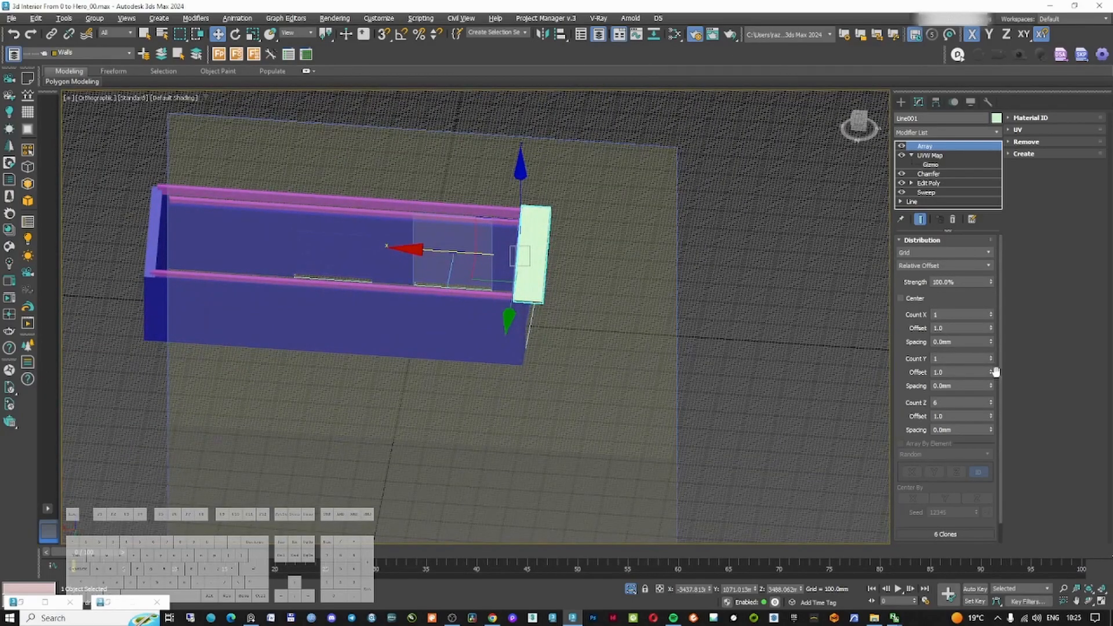
drag(992, 401, 993, 390)
drag(992, 431, 902, 41)
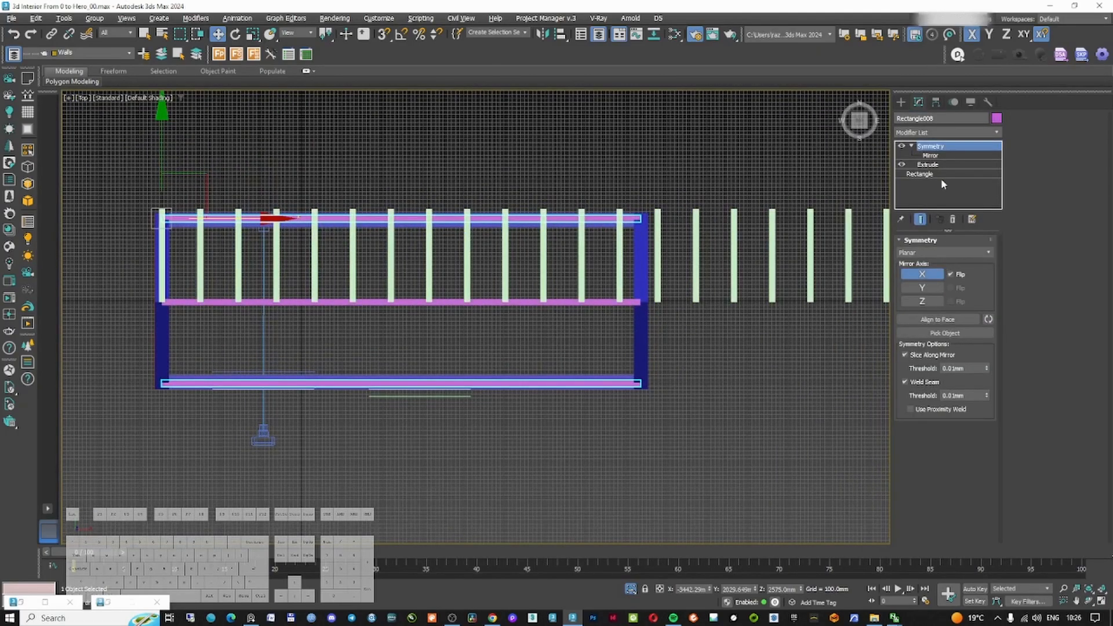
click(729, 269)
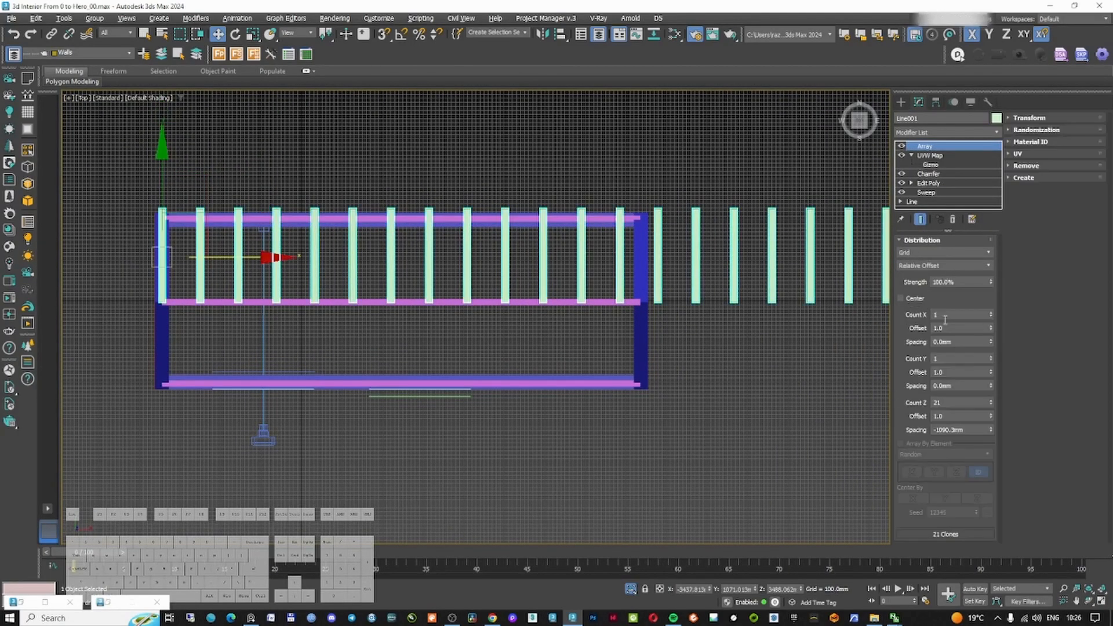
drag(991, 406, 992, 410)
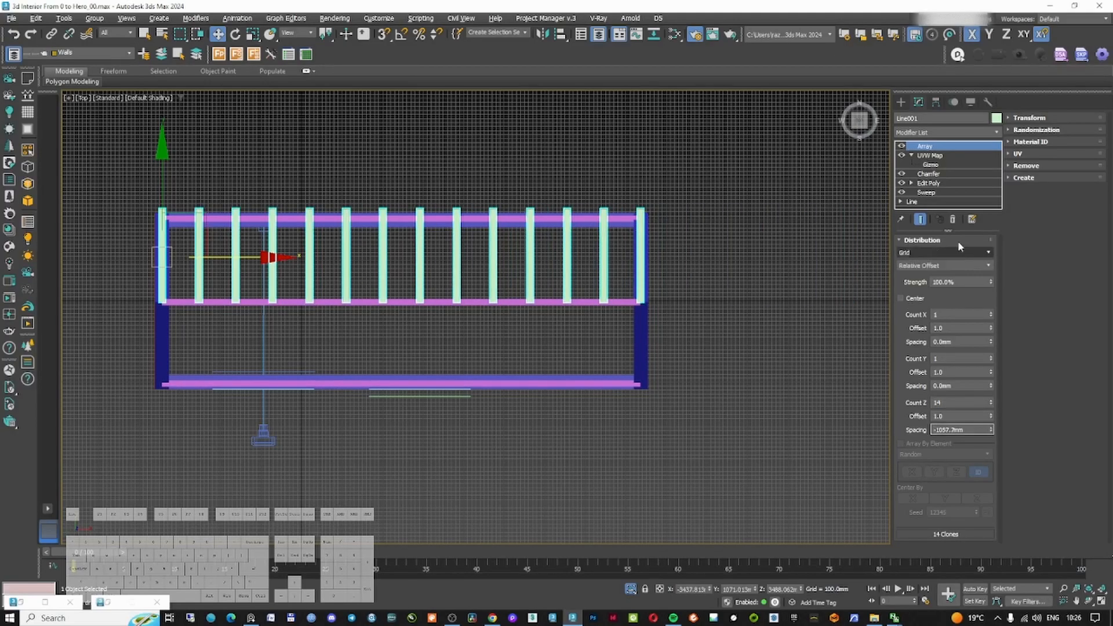
Add a Symmetry modifier to the rafters and move the Chamfer modifier to the top of the stack
click(920, 135)
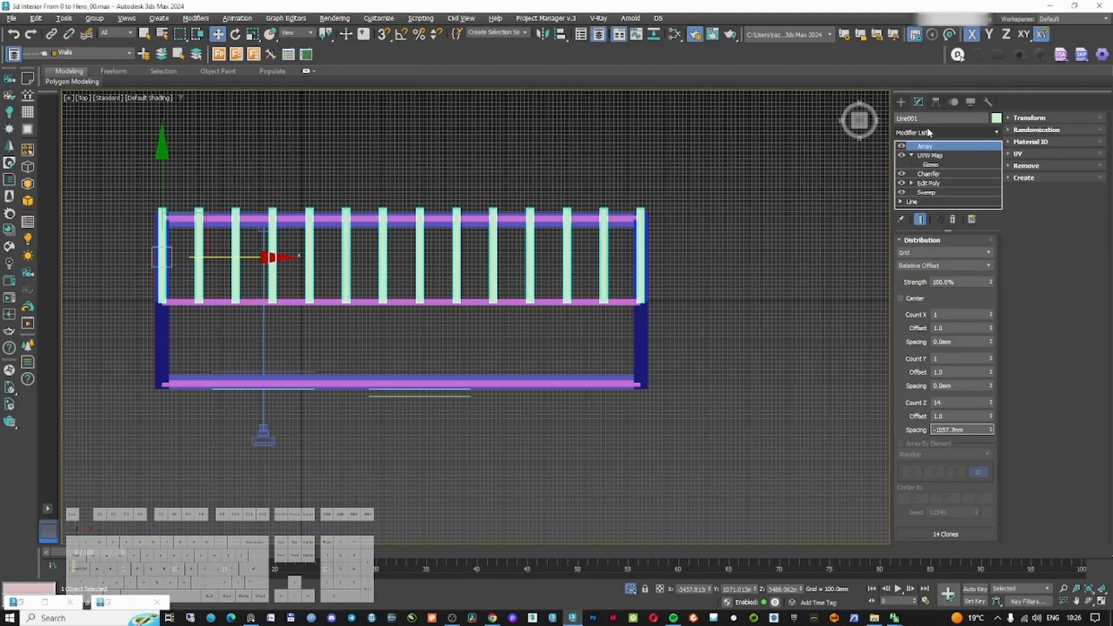
text(sy)
key(Return)
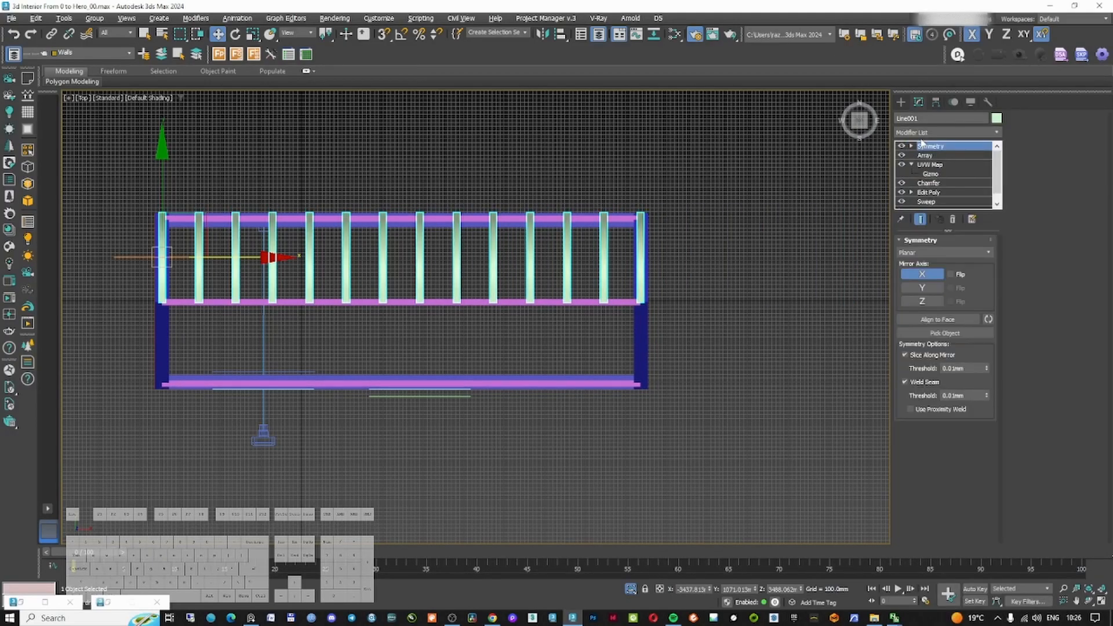
middle_drag(284, 339, 518, 293)
scroll(397, 234, up, 6)
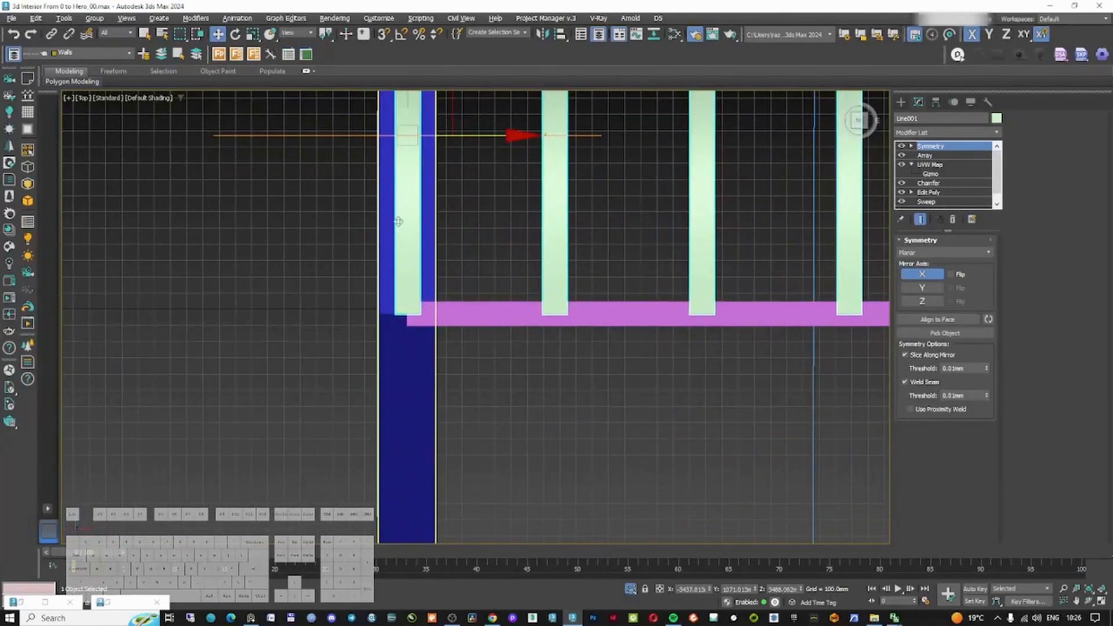
click(951, 183)
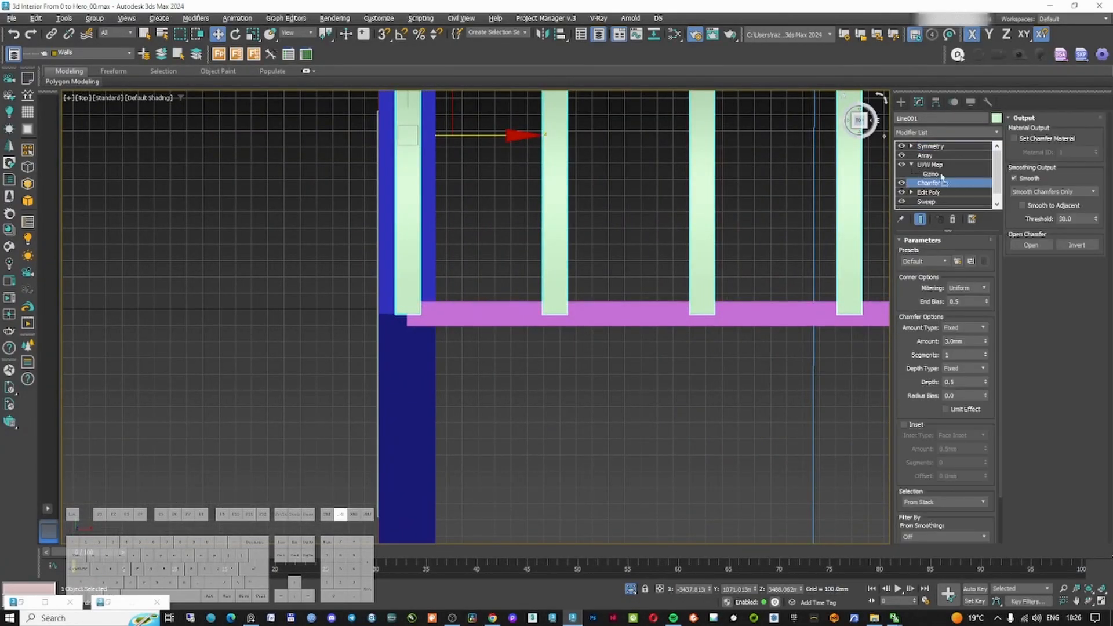
drag(948, 147, 949, 149)
Position the Symmetry mirror at the roof ridge with Flip enabled and Slice Along Mirror disabled
click(930, 155)
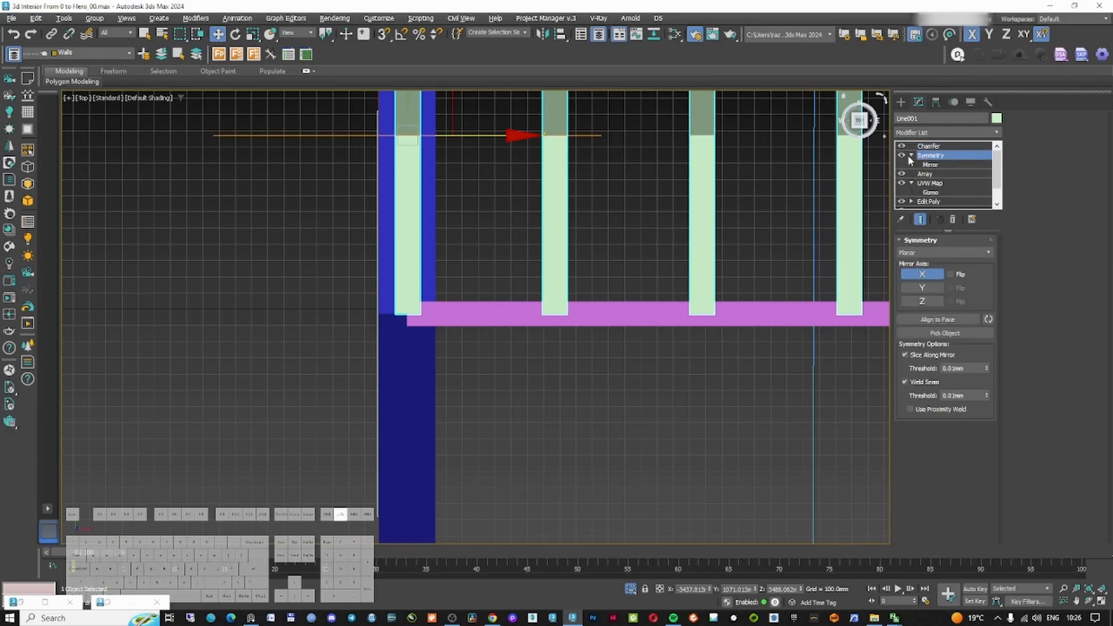
click(911, 155)
click(927, 165)
drag(429, 134, 429, 345)
click(950, 274)
click(905, 355)
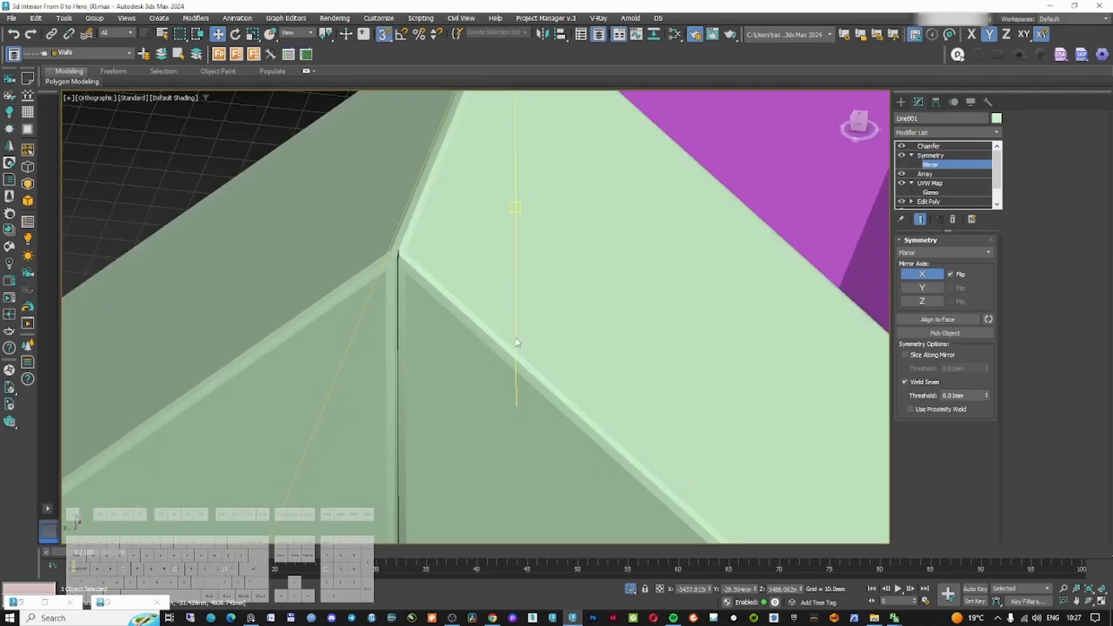
scroll(517, 343, down, 5)
scroll(515, 382, up, 2)
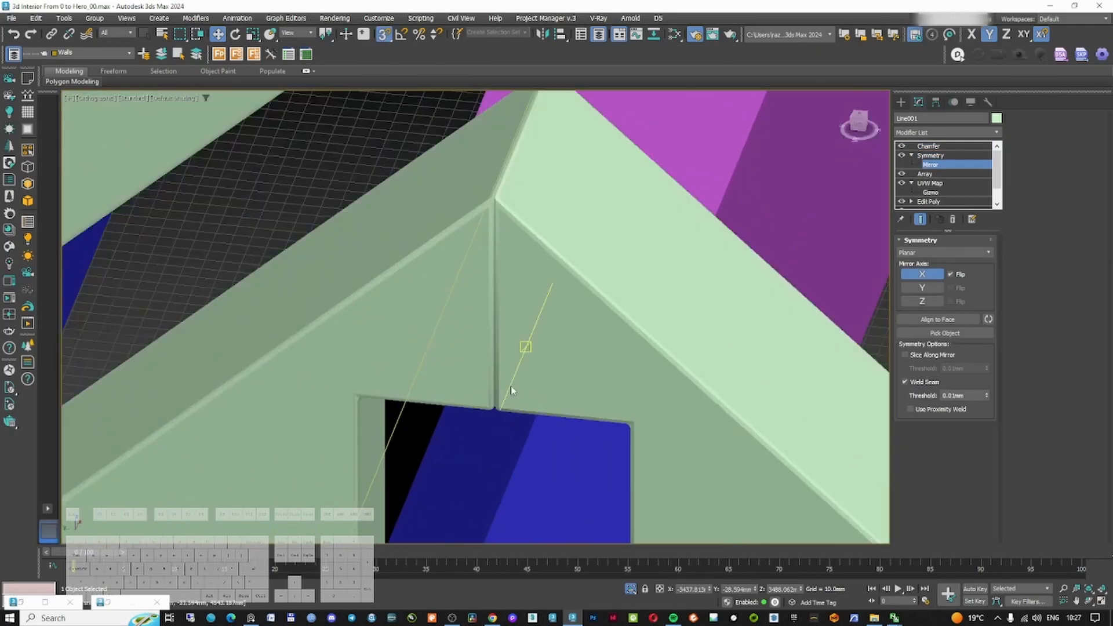
scroll(516, 385, down, 2)
alt+middle_drag(521, 392, 313, 385)
scroll(436, 364, up, 5)
scroll(446, 377, down, 7)
middle_drag(455, 406, 455, 253)
alt+middle_drag(455, 252, 651, 293)
Copy the rafters' Chamfer modifier and paste it onto the purple roof beam
right_click(929, 146)
click(955, 193)
click(771, 325)
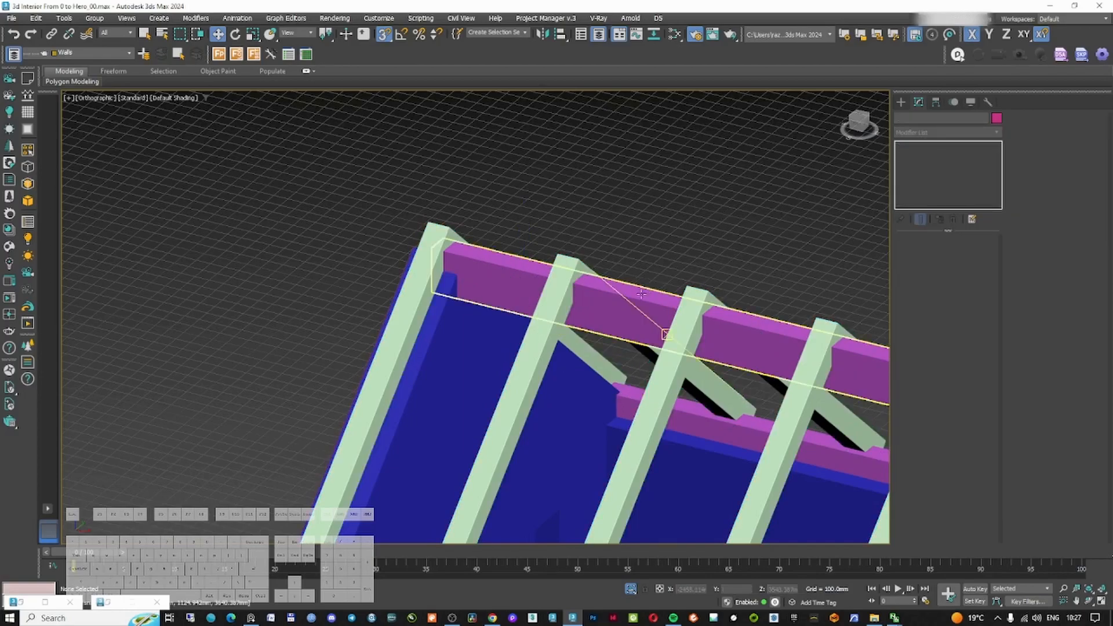
right_click(931, 150)
click(974, 202)
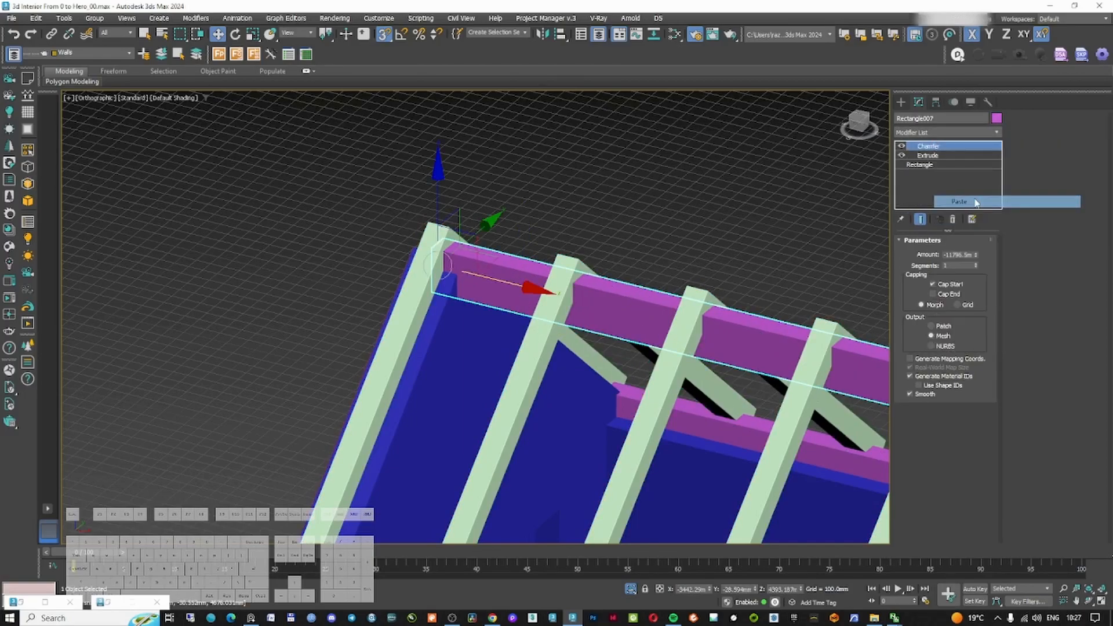
key(ctrl+z)
right_click(947, 147)
click(994, 216)
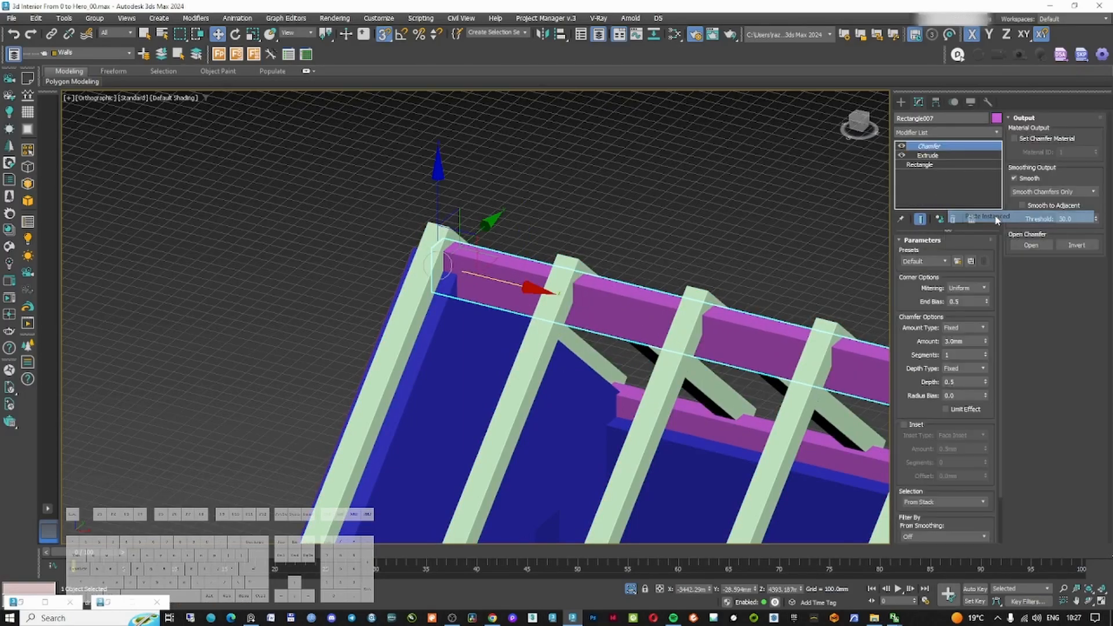
Paste the Chamfer modifier as an instance onto the second roof beam
middle_drag(730, 305, 509, 226)
scroll(510, 225, down, 4)
middle_drag(524, 442, 503, 354)
scroll(505, 357, up, 10)
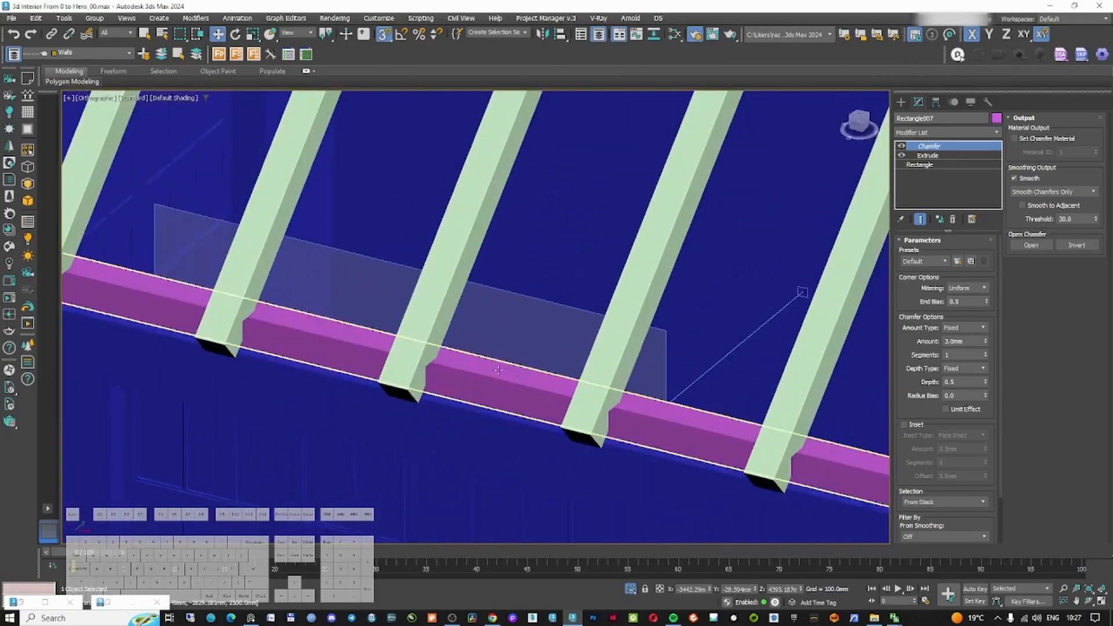
click(515, 371)
key(F3)
right_click(948, 146)
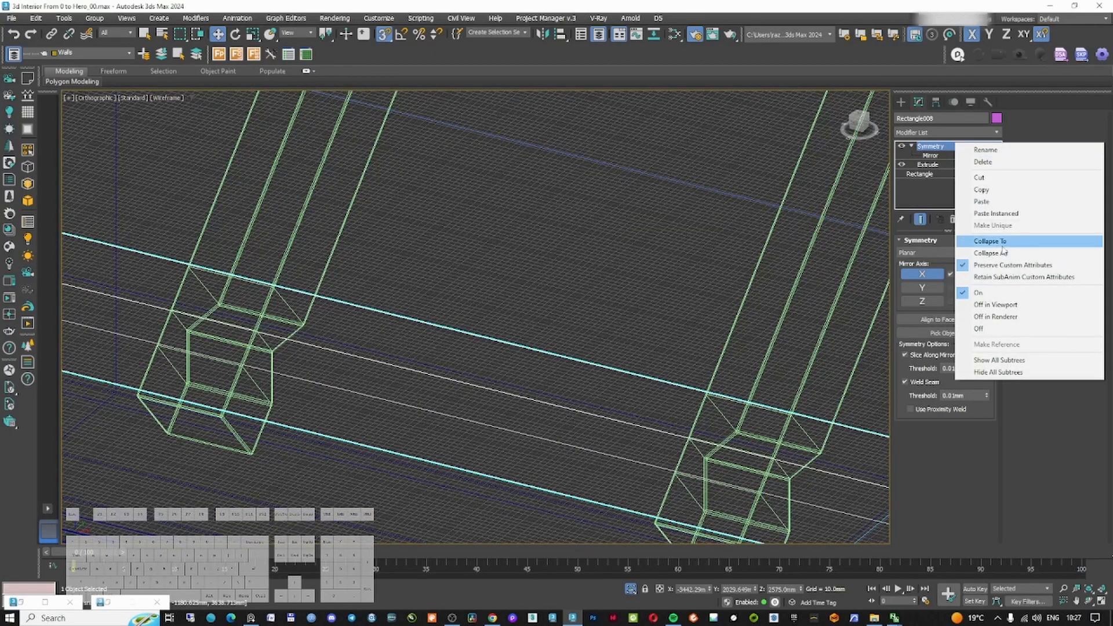
click(995, 215)
key(F3)
Switch the viewport shading to Clay
scroll(549, 318, down, 8)
mouse_move(550, 316)
alt+middle_down()
mouse_move(635, 272)
mouse_move(659, 298)
mouse_move(580, 302)
mouse_move(515, 328)
mouse_move(445, 301)
mouse_move(544, 278)
alt+middle_up()
scroll(676, 171, down, 2)
click(174, 97)
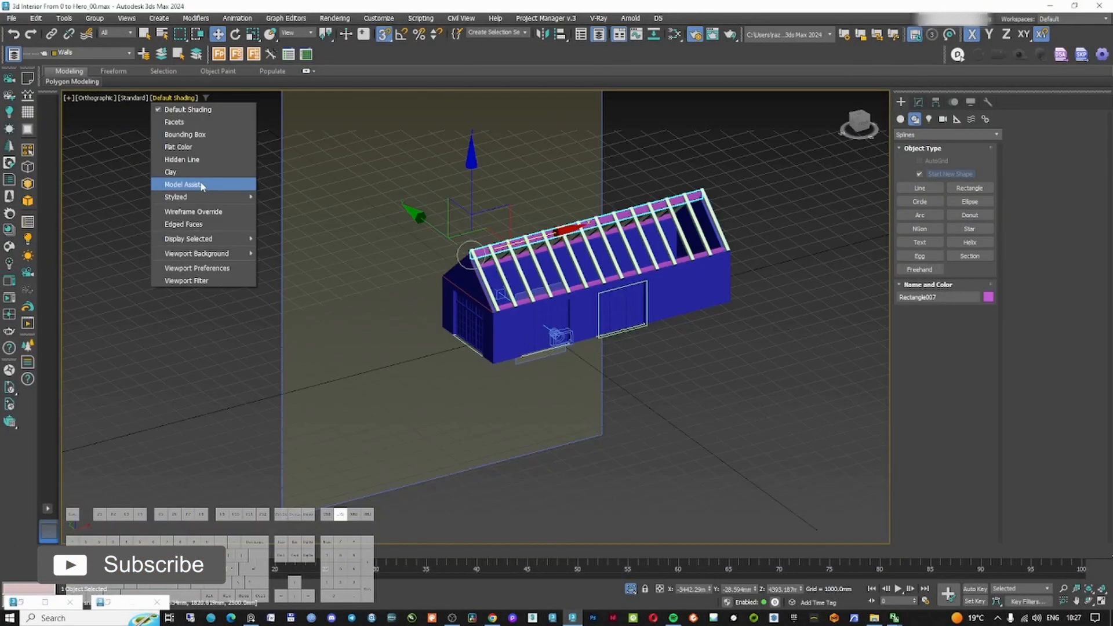
click(193, 181)
scroll(574, 279, up, 5)
scroll(583, 288, down, 5)
alt+middle_drag(583, 287, 539, 274)
Draw a line up the roof slope from the eave corner to the ridge in the side view
key(l)
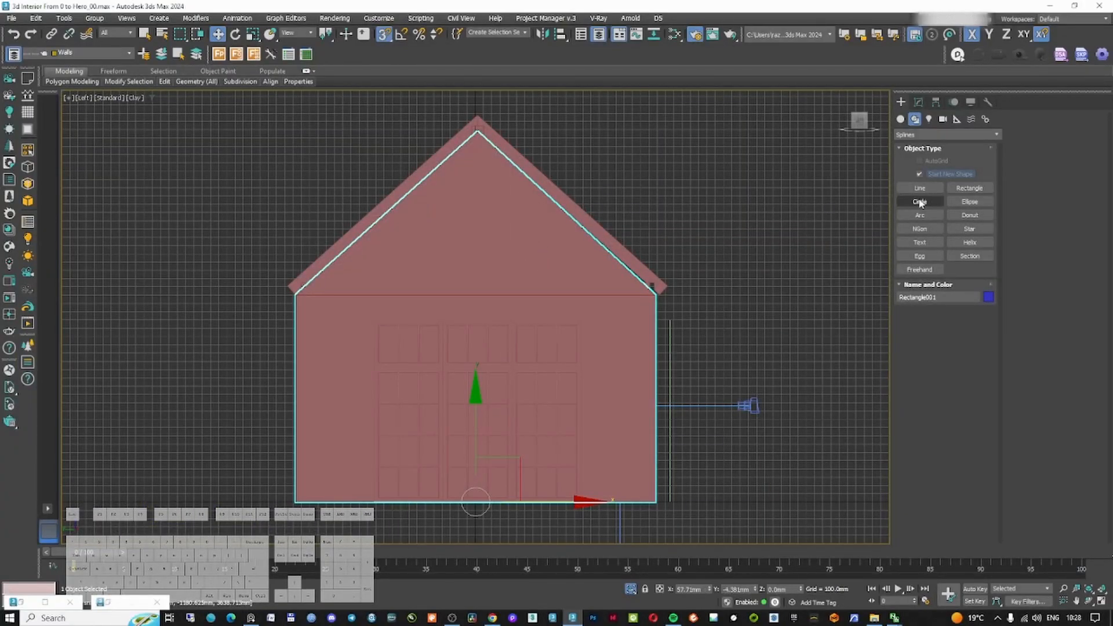
click(920, 188)
middle_drag(359, 209, 265, 330)
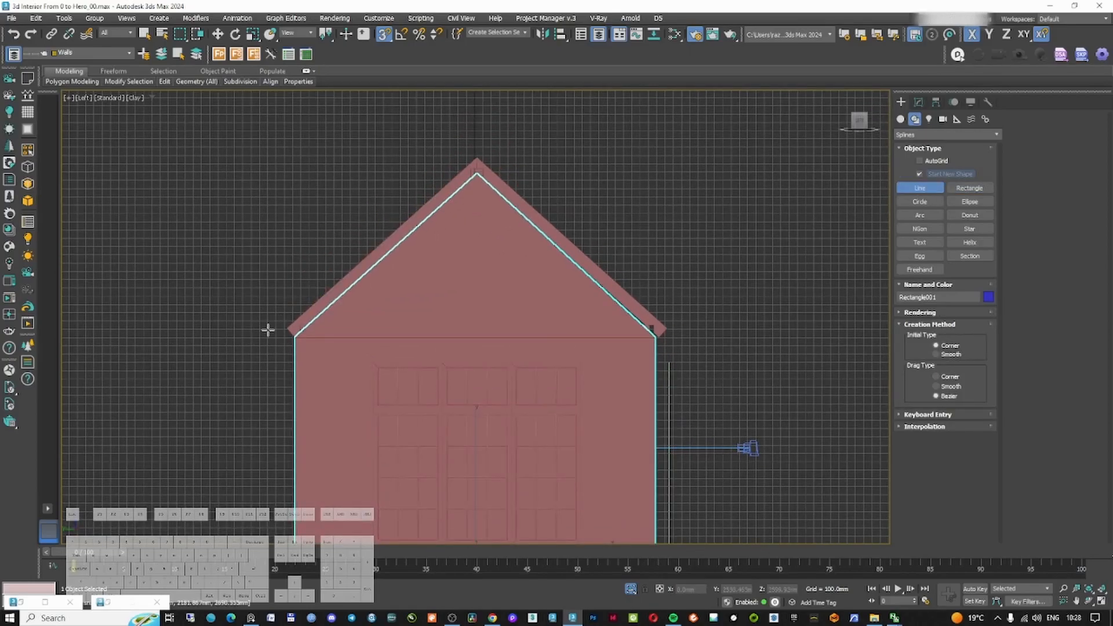
click(287, 328)
click(476, 155)
right_click(518, 134)
right_click(519, 134)
Move the line's pivot to its eave end with Affect Pivot Only
right_click(420, 211)
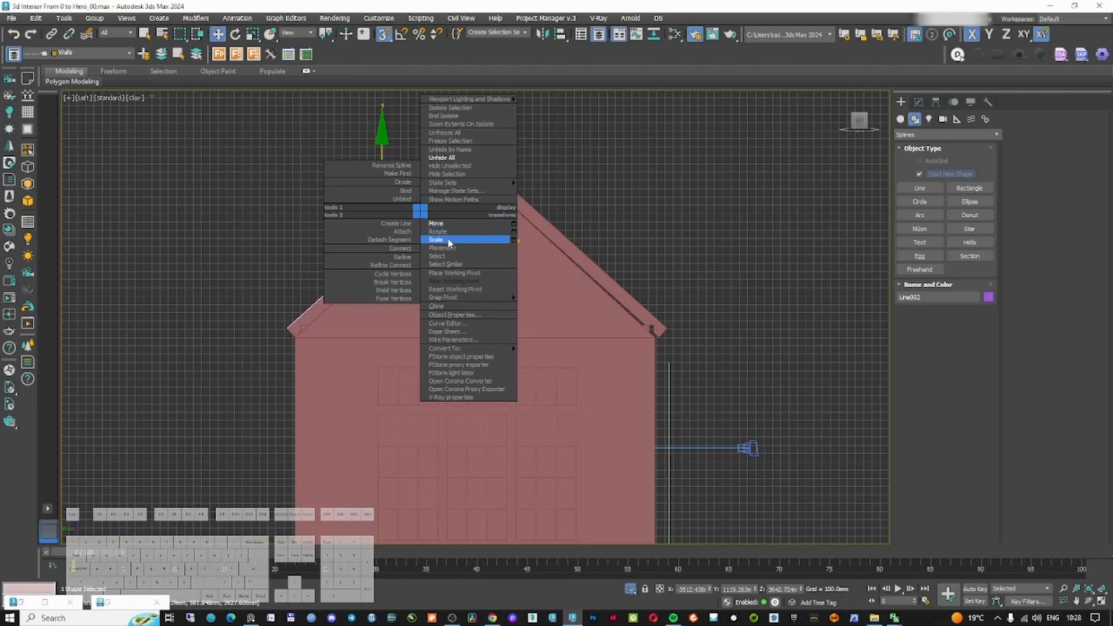
click(930, 108)
click(936, 103)
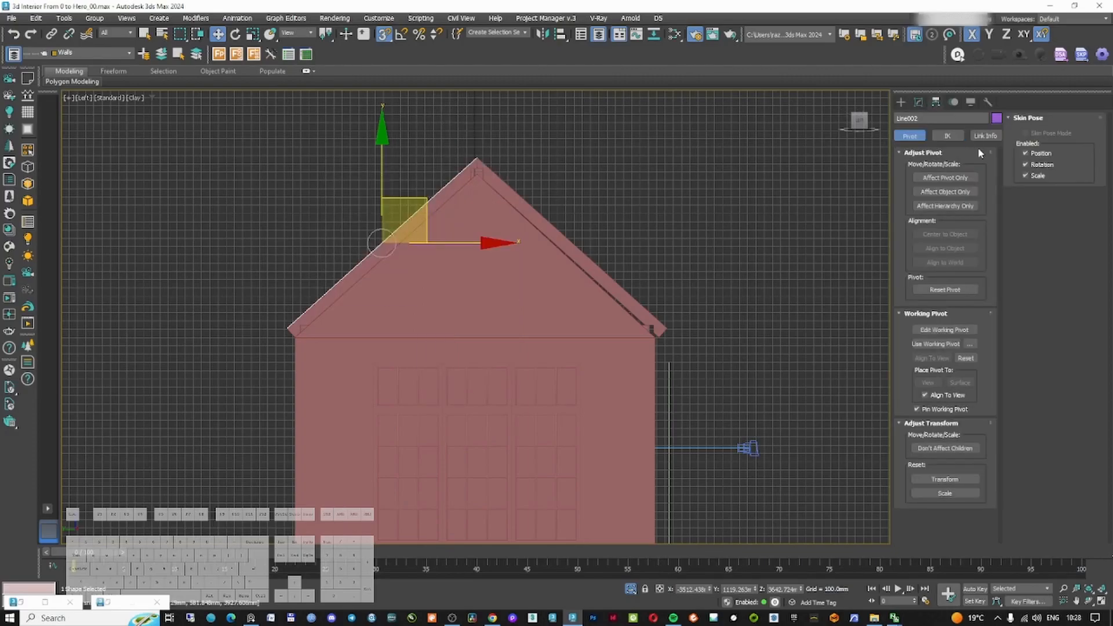
click(947, 179)
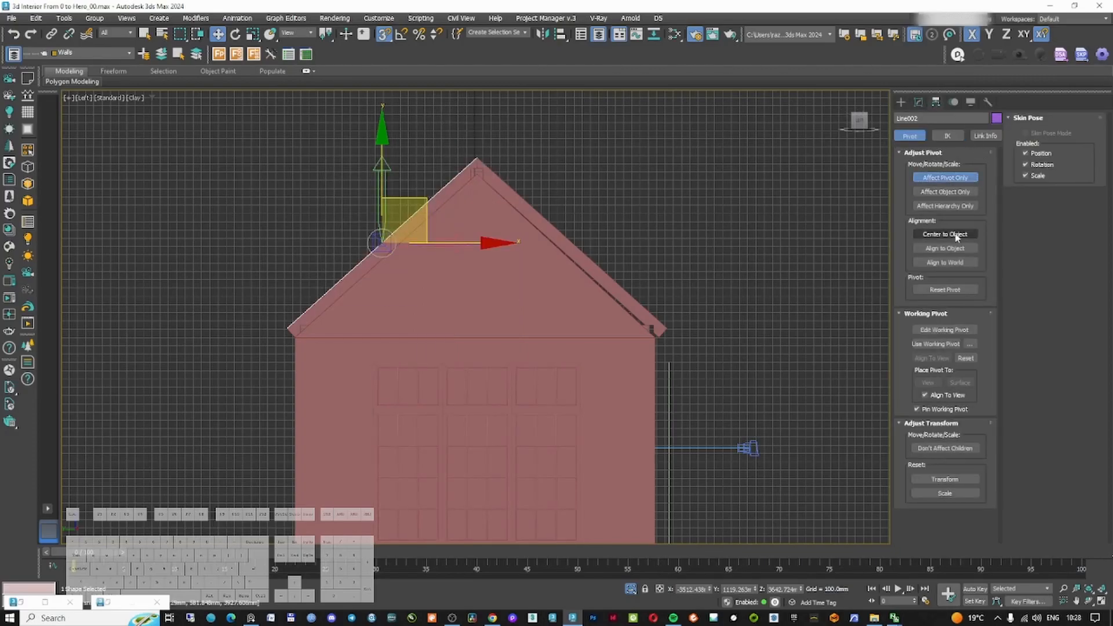
middle_drag(425, 225, 495, 206)
drag(496, 185, 400, 271)
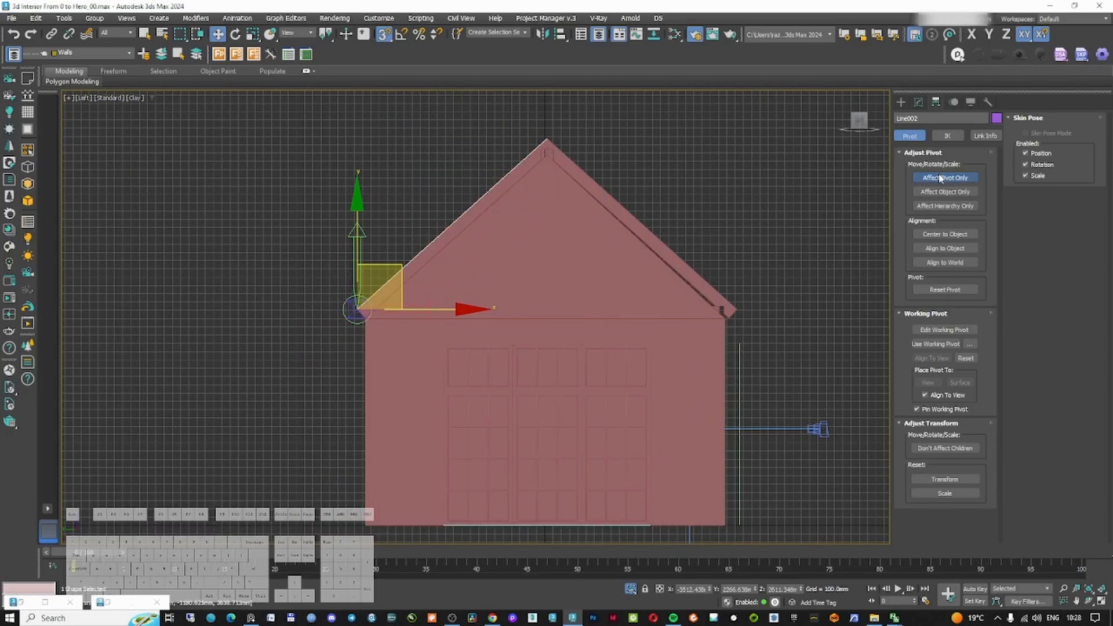
click(941, 177)
Rotate the line upright around its eave pivot
right_click(472, 249)
click(499, 286)
drag(421, 233, 361, 211)
middle_drag(360, 211, 506, 299)
key(w)
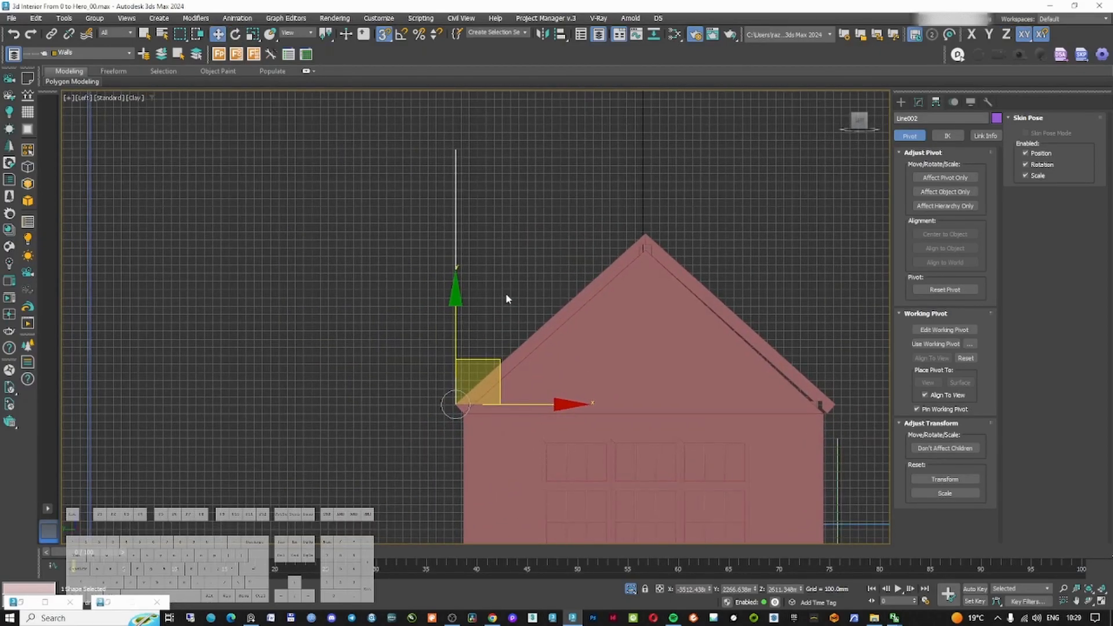
Move the upright line to the front end of the roof beam in the front view
key(f)
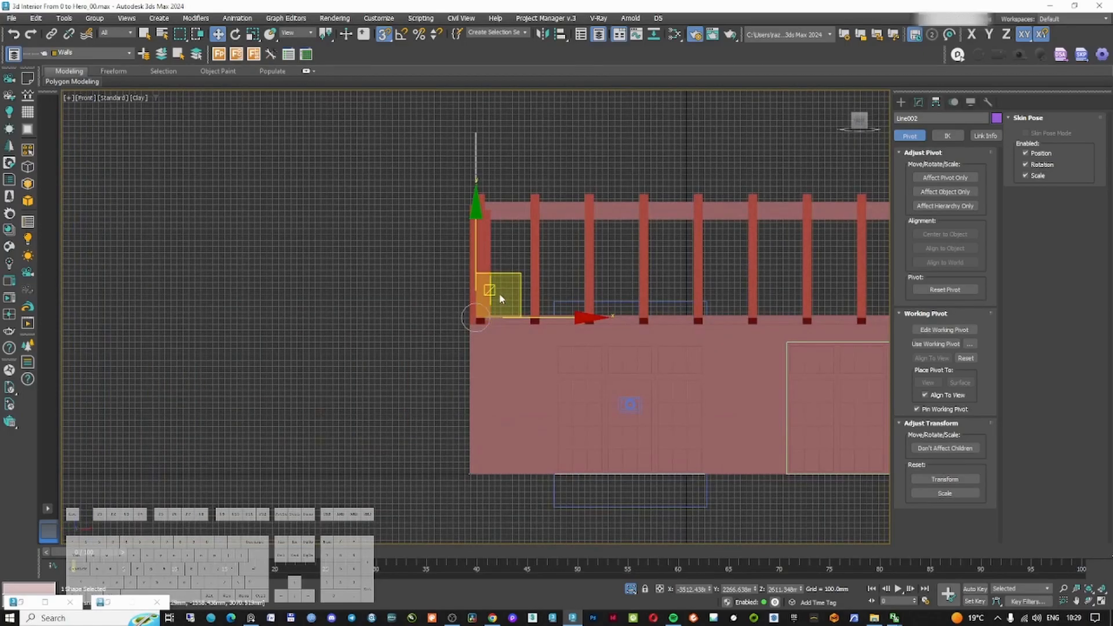
key(l)
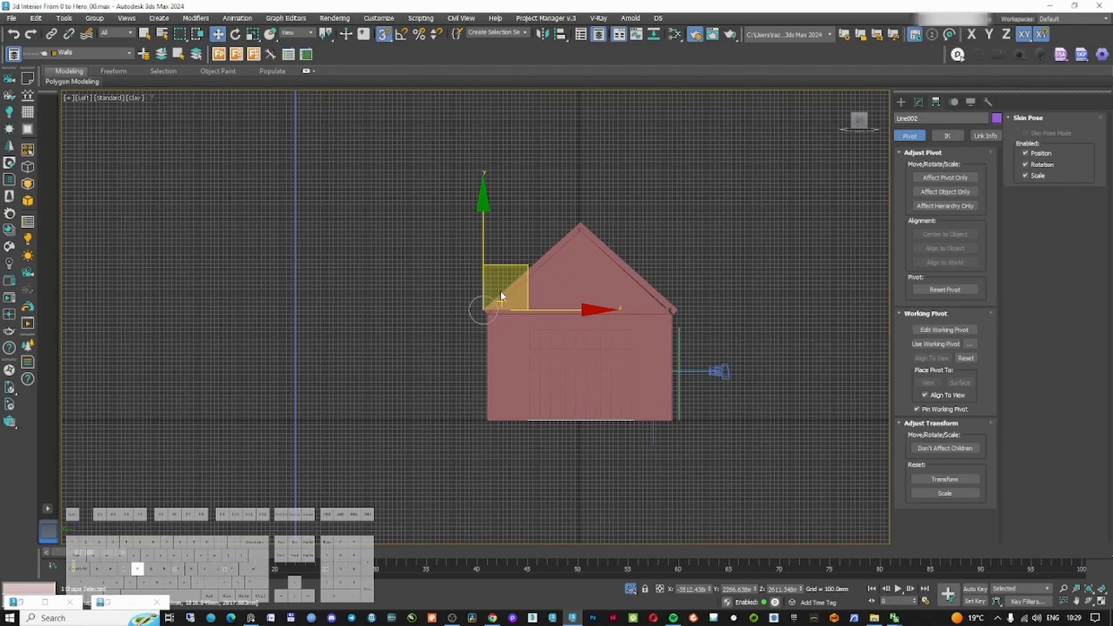
key(f)
scroll(501, 294, down, 4)
middle_drag(564, 285, 371, 282)
scroll(503, 292, up, 2)
scroll(292, 282, up, 3)
scroll(291, 281, down, 3)
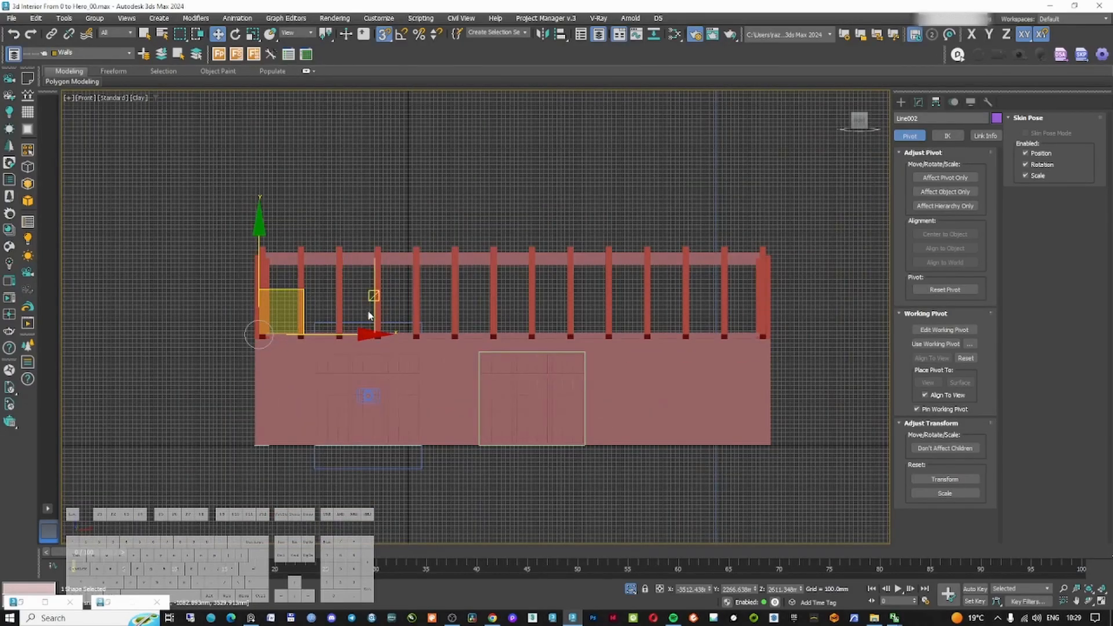
middle_drag(291, 281, 235, 290)
Clone the line as a copy to the opposite end of the roof
click(689, 241)
shift+drag(689, 242, 708, 255)
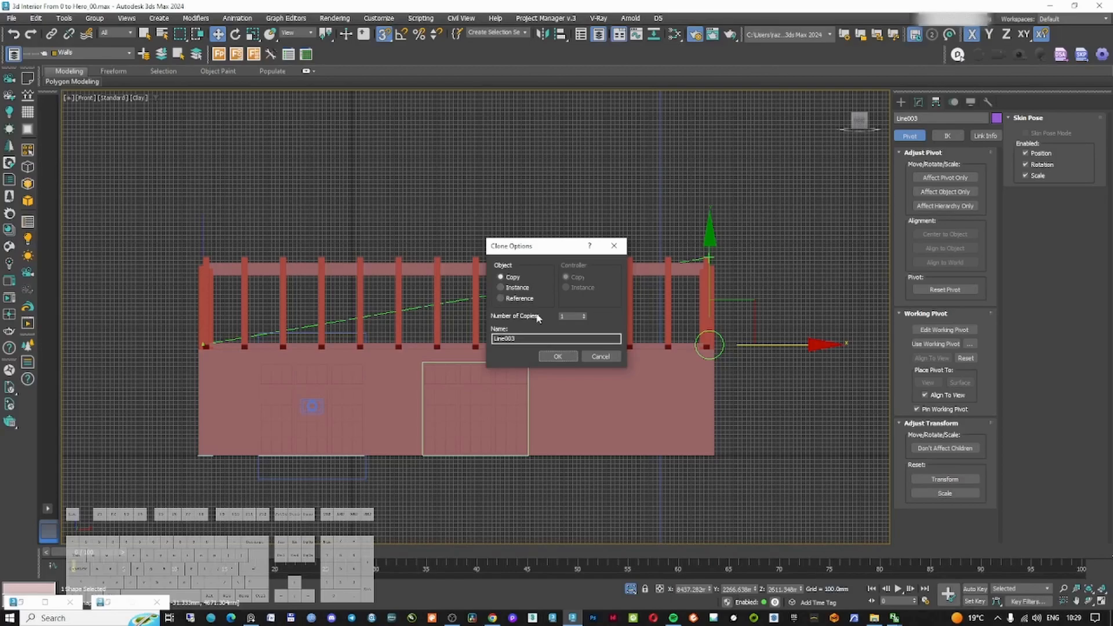
click(558, 356)
Isolate both lines and draw a rectangle spanning between them, about 11850 by 3086 mm
ctrl+click(203, 243)
key(alt+q)
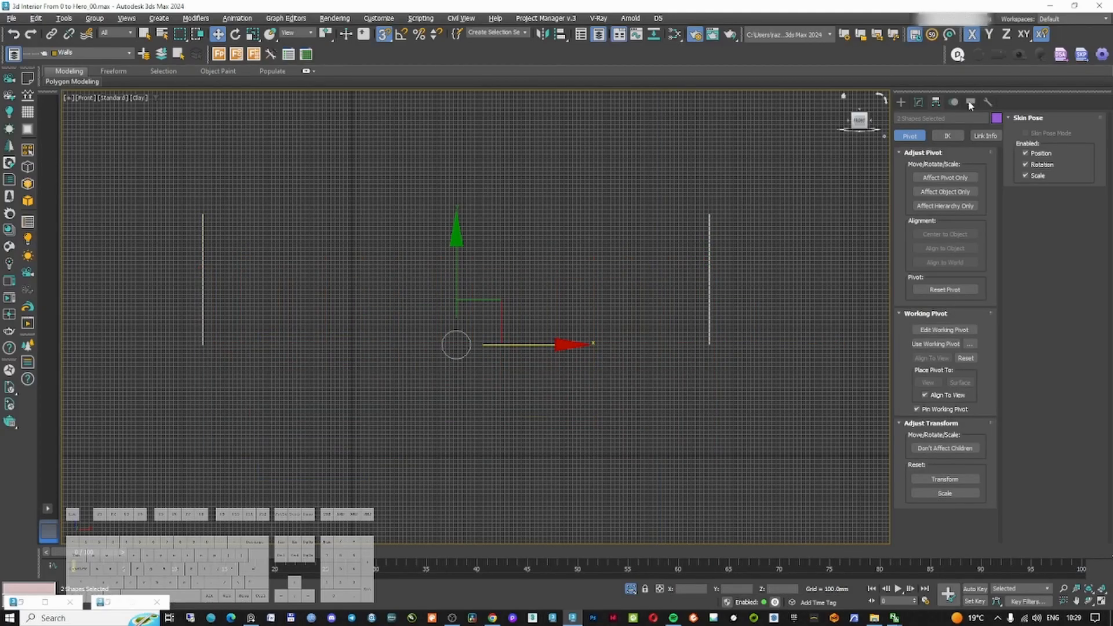
click(902, 102)
click(970, 188)
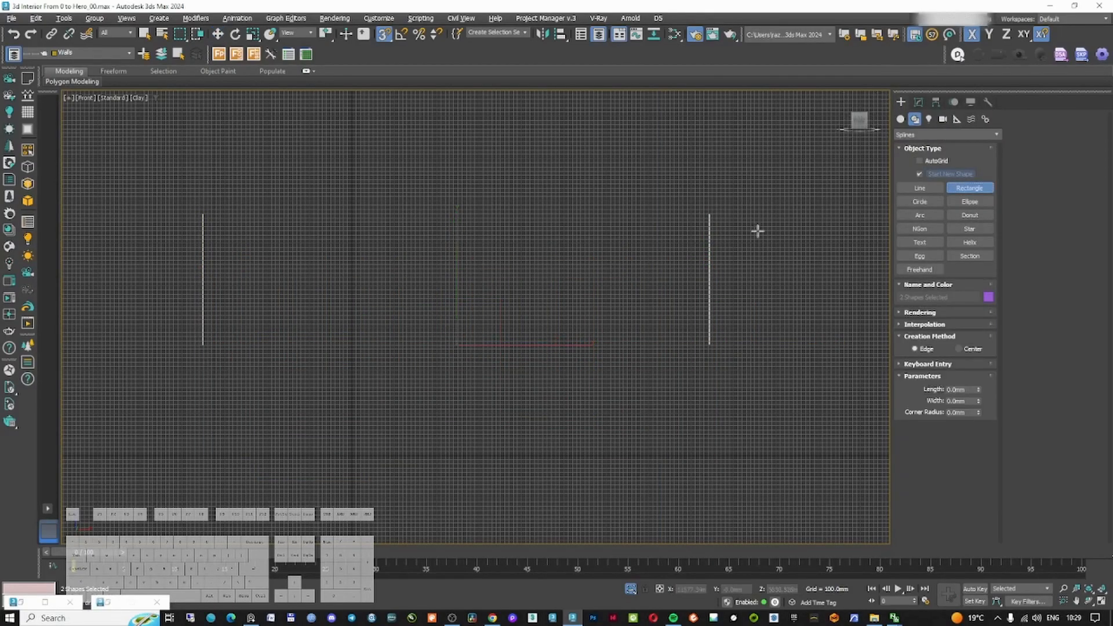
drag(710, 208, 205, 351)
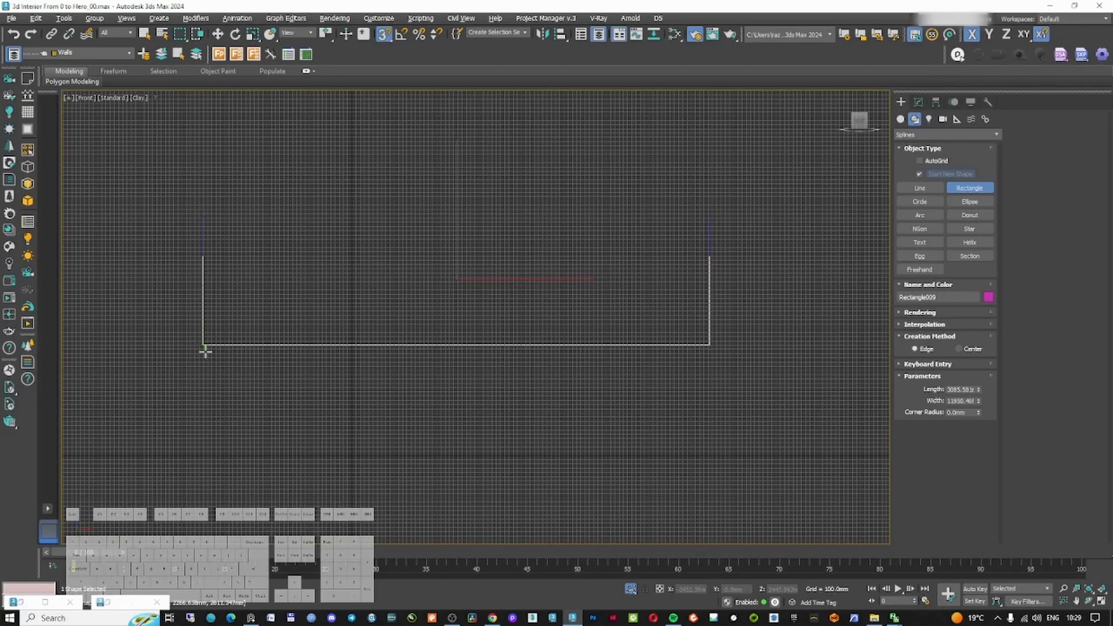
Add a FloorGenerator modifier to the rectangle and set the board maximum width to 100 mm
click(919, 102)
click(930, 133)
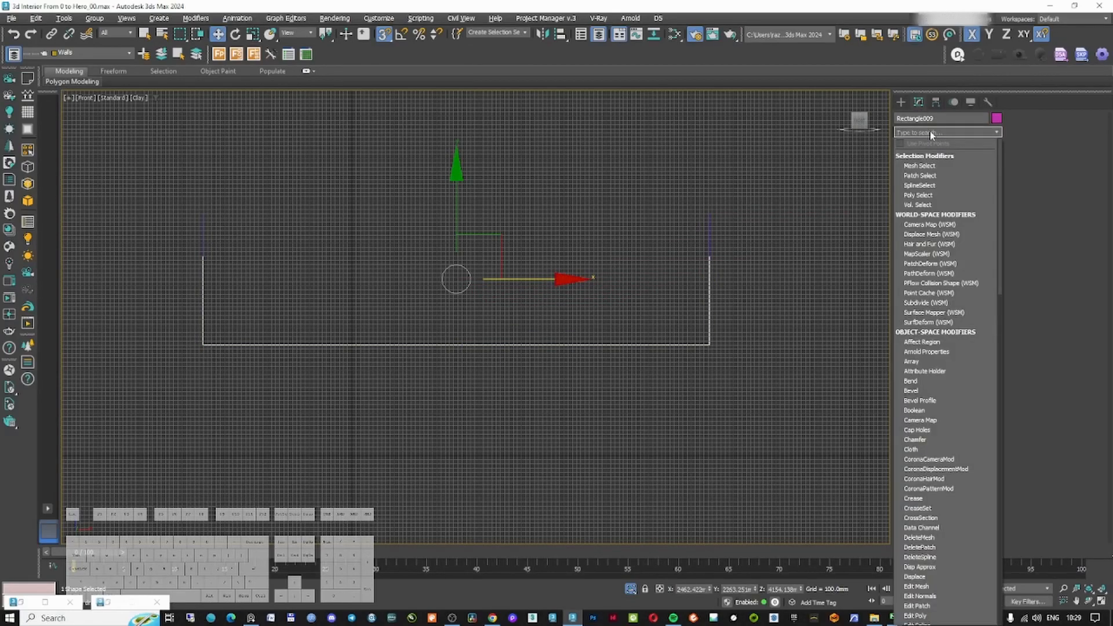
text(fl)
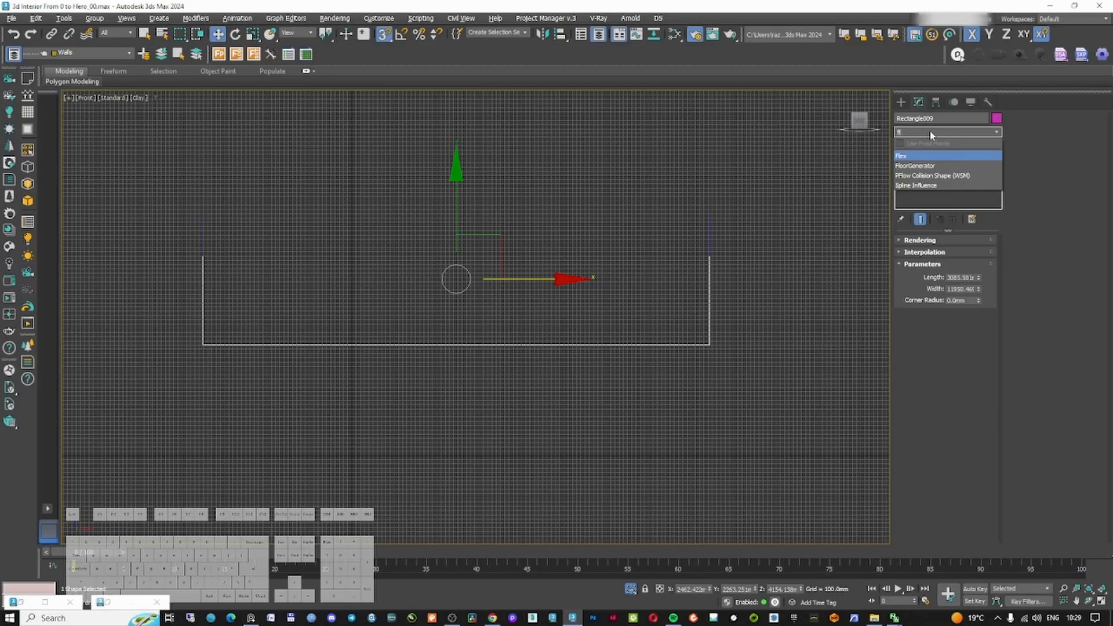
key(Return)
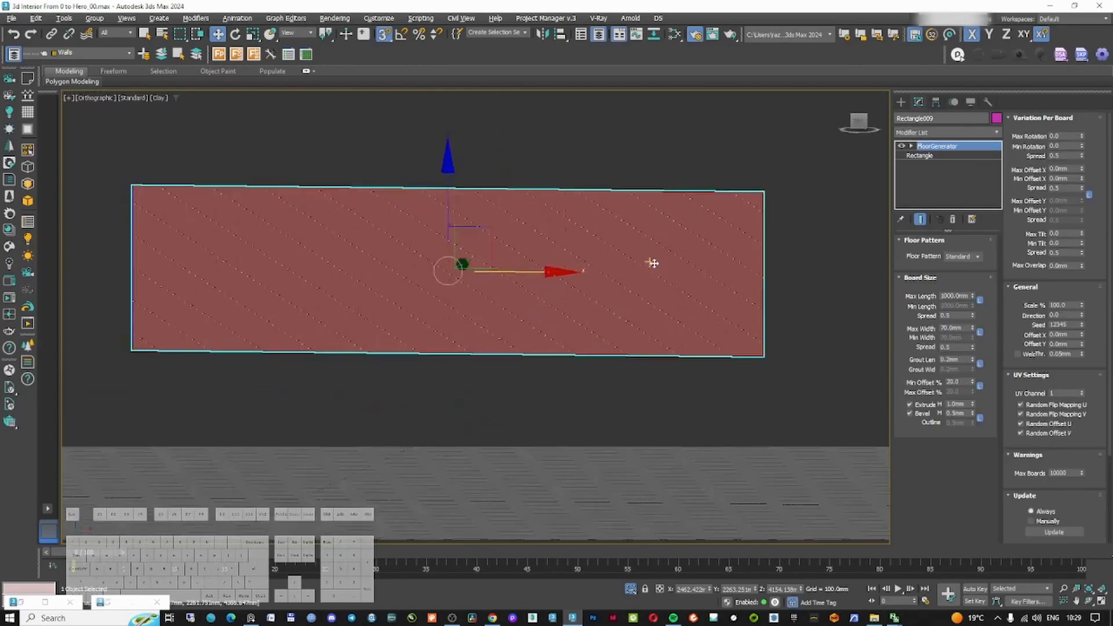
scroll(648, 263, up, 10)
alt+middle_drag(693, 271, 675, 271)
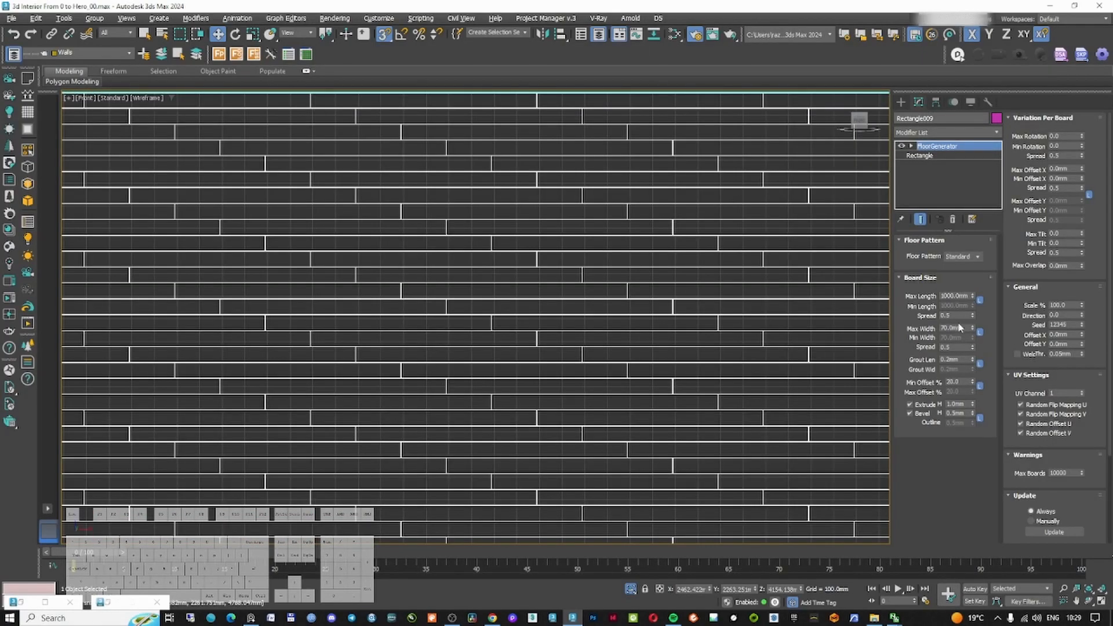
text(0)
key(Return)
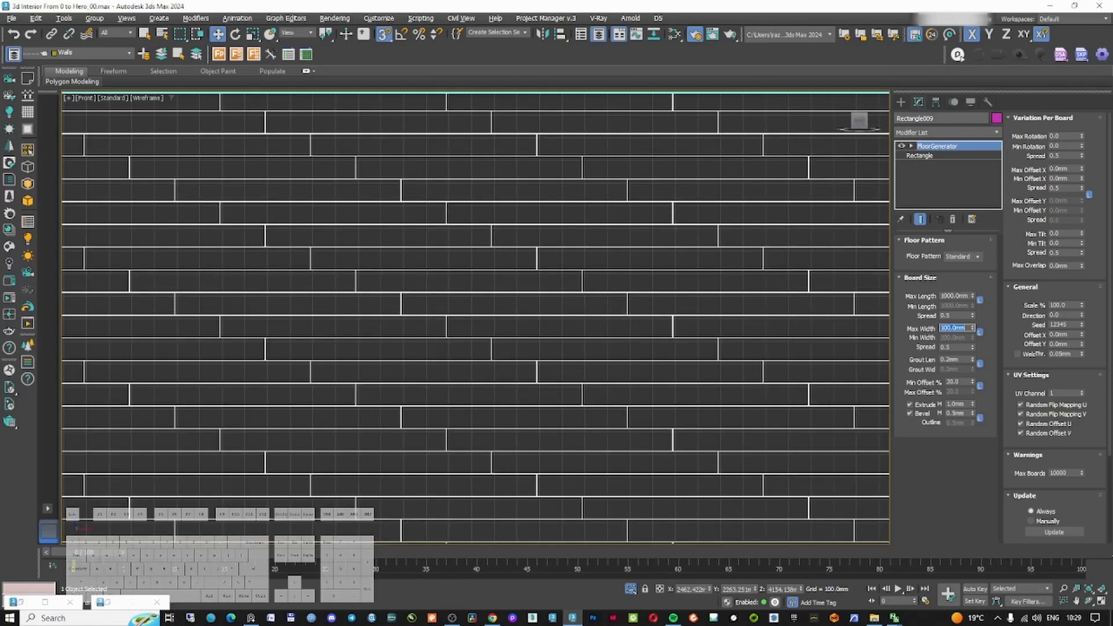
Set the board grout length and the minimum offset percentage both to 0
double_click(967, 295)
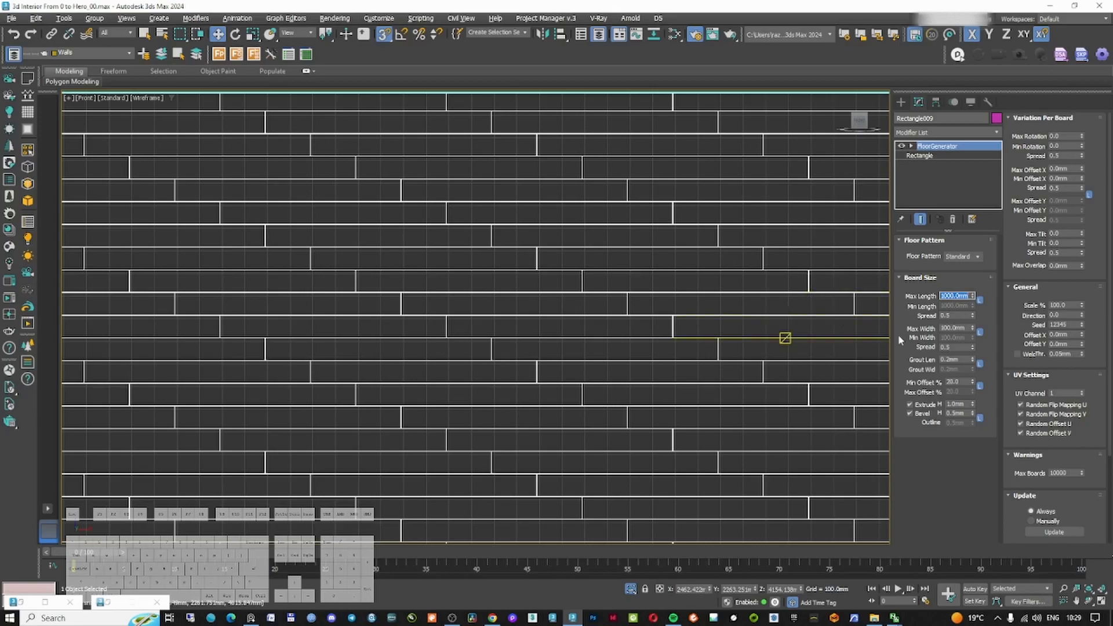
double_click(967, 359)
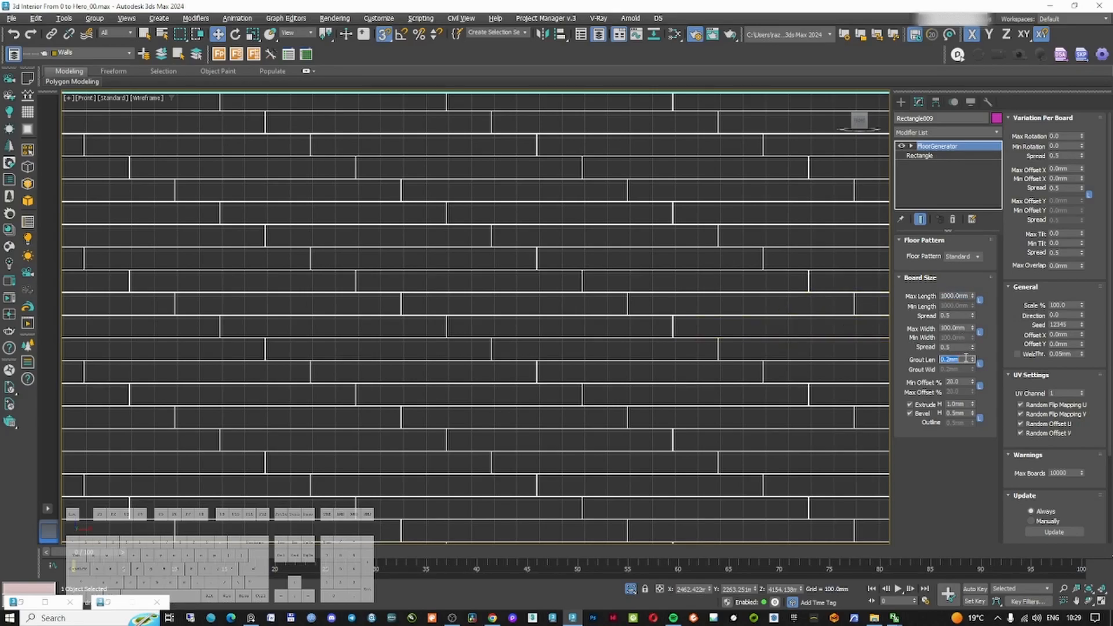
click(962, 348)
scroll(695, 348, up, 10)
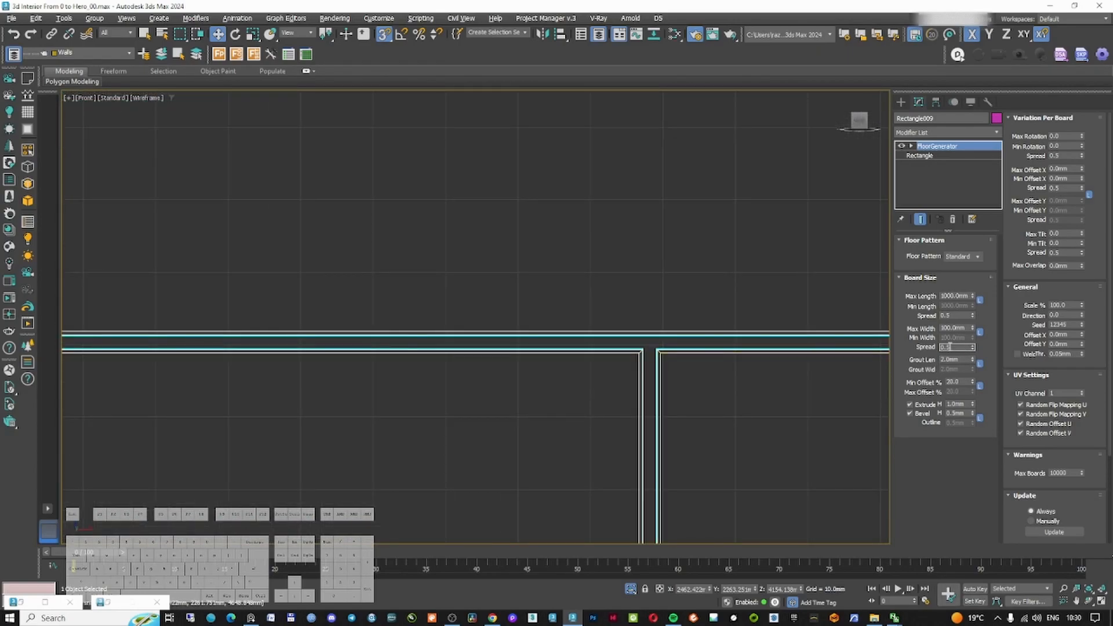
text(0)
key(Return)
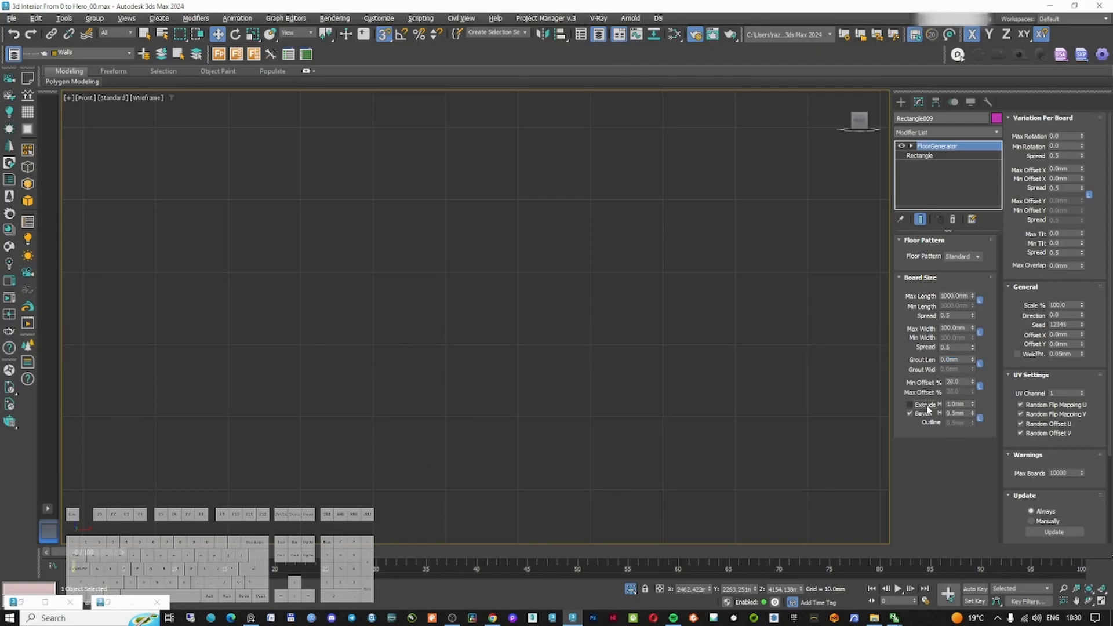
click(963, 384)
text(0)
key(Return)
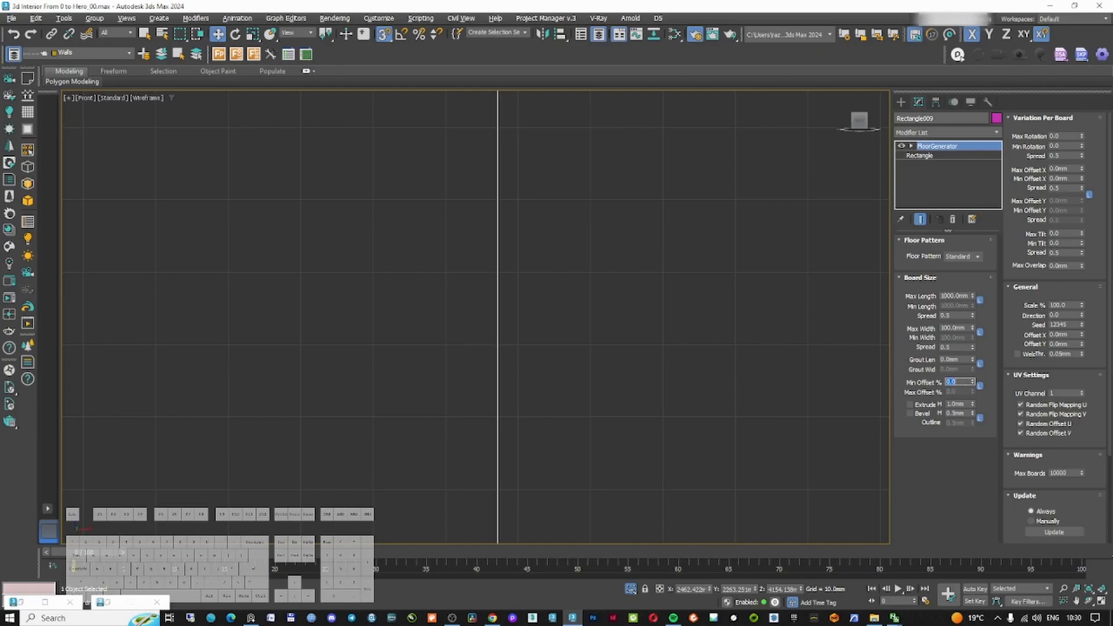
Exit isolation so the roof beams show alongside the boards, and reselect the board rectangle
scroll(490, 301, down, 5)
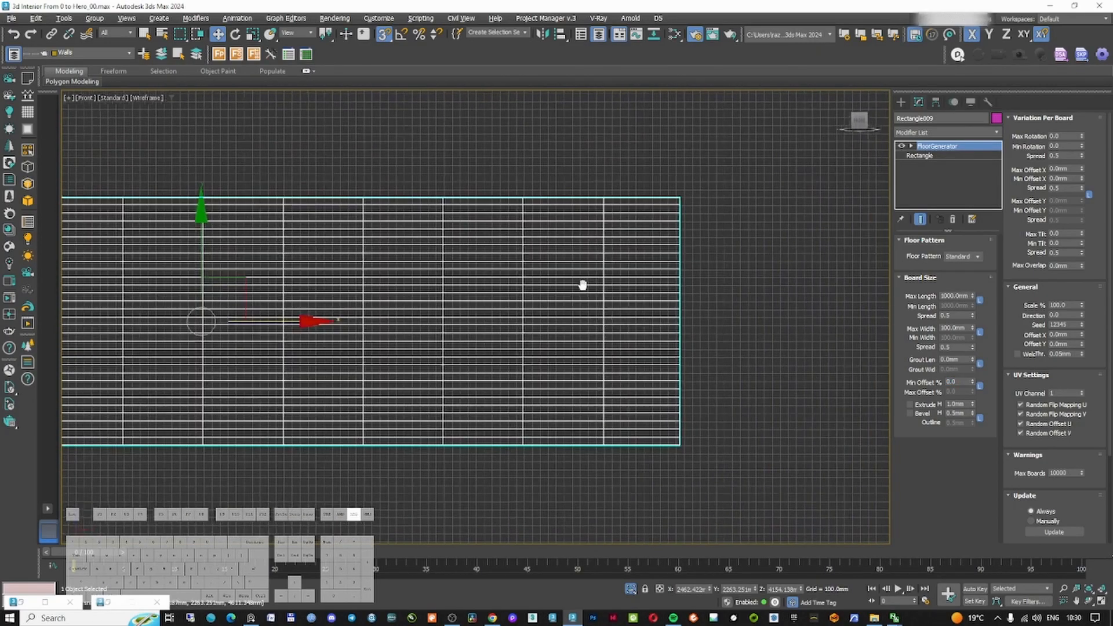
right_click(589, 283)
click(609, 229)
scroll(563, 309, up, 3)
scroll(526, 273, up, 3)
ctrl+click(525, 264)
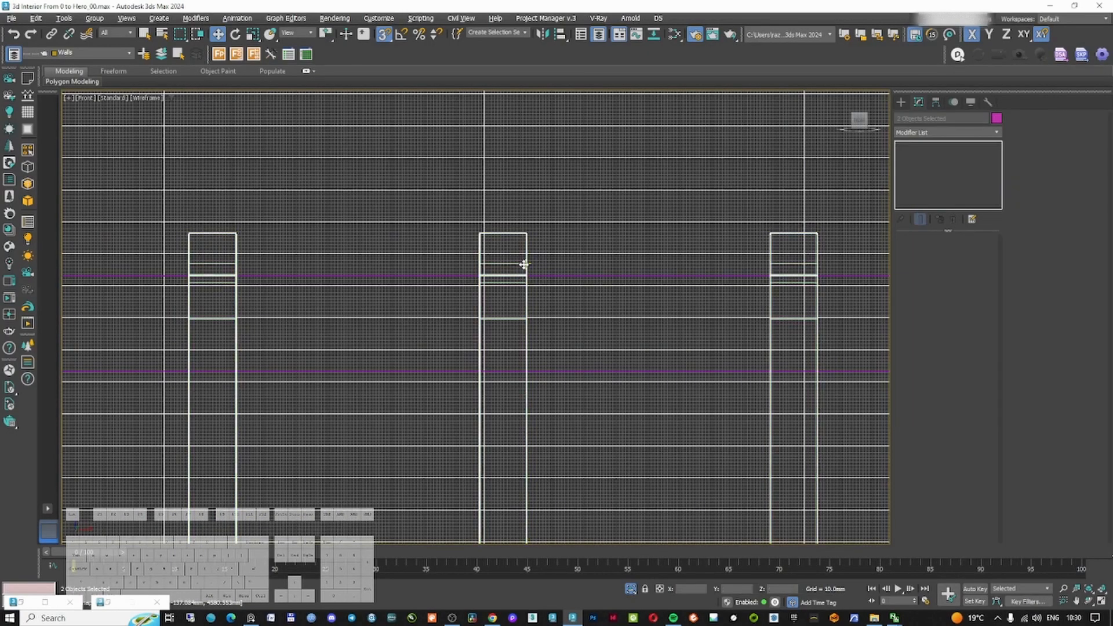
scroll(525, 264, down, 3)
scroll(655, 262, up, 1)
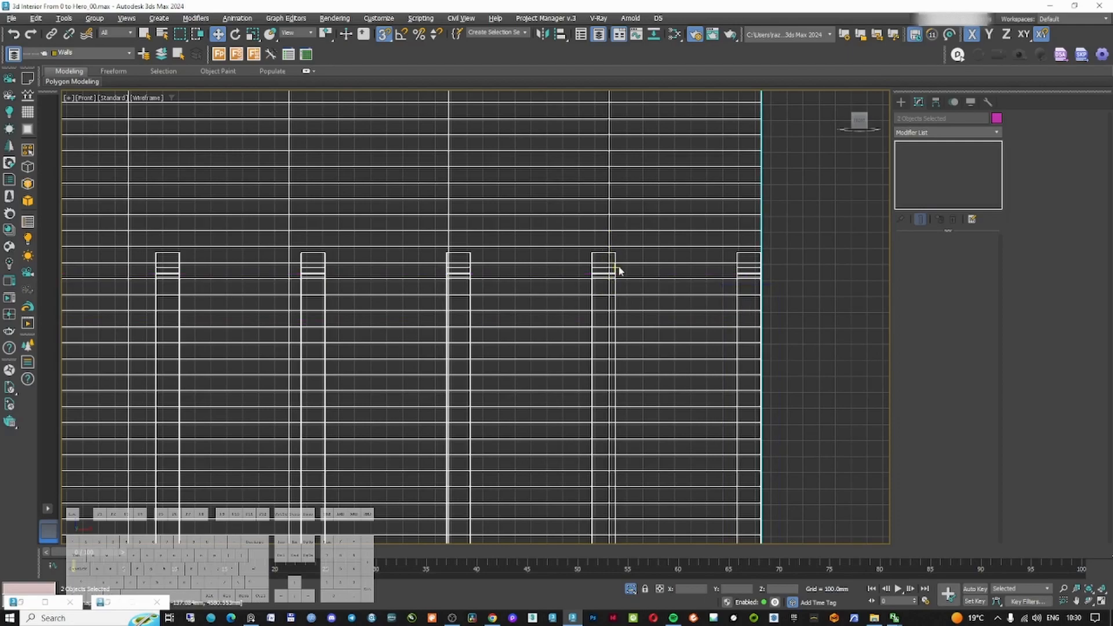
click(775, 234)
click(707, 232)
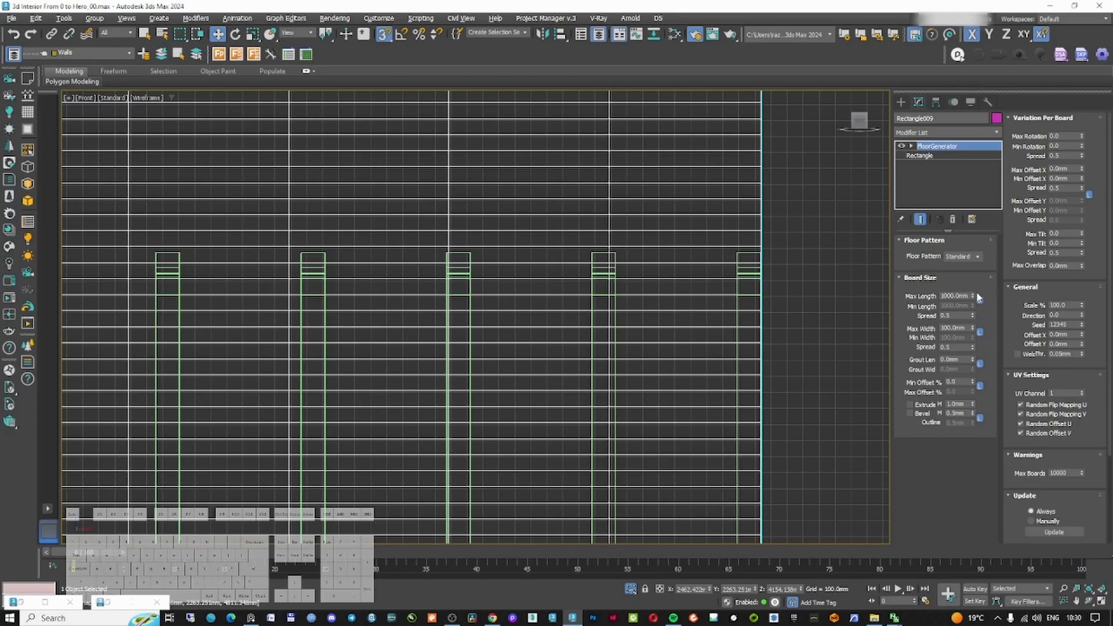
Measure the beam spacing with a temporary rectangle and set the board maximum length to 908 mm
drag(974, 298, 971, 301)
right_click(971, 302)
click(902, 102)
click(970, 188)
drag(745, 250, 603, 252)
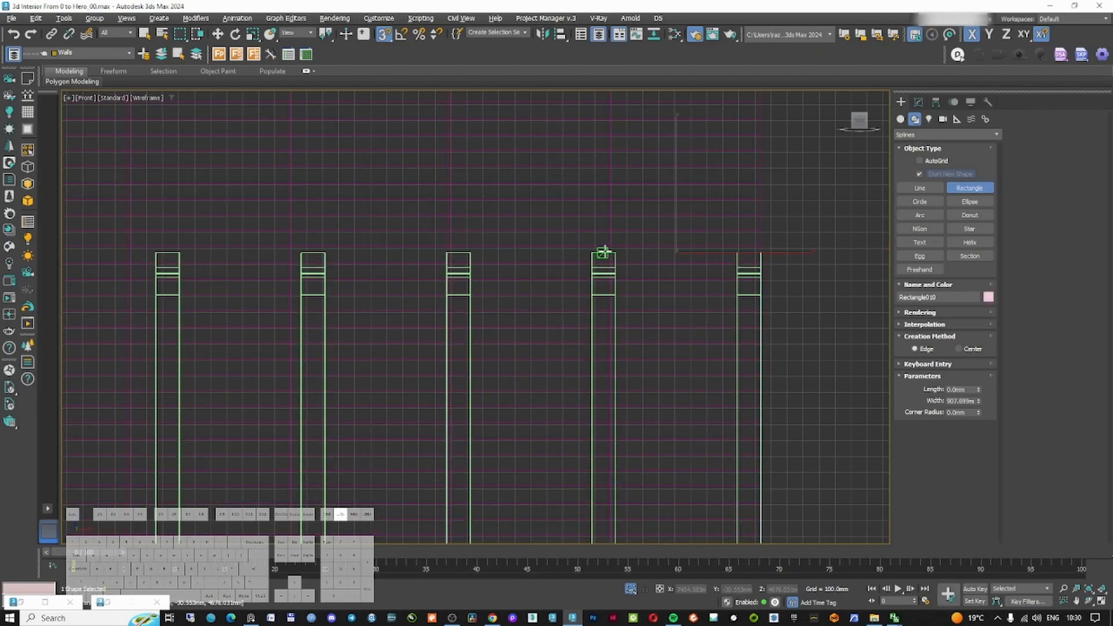
right_click(604, 251)
right_click(832, 180)
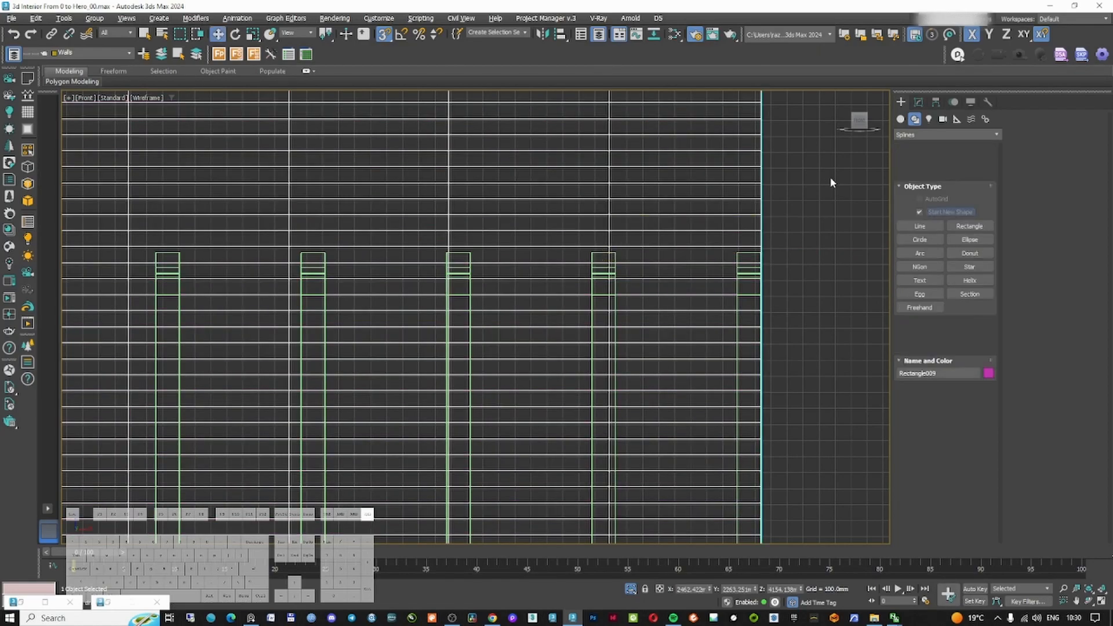
click(923, 103)
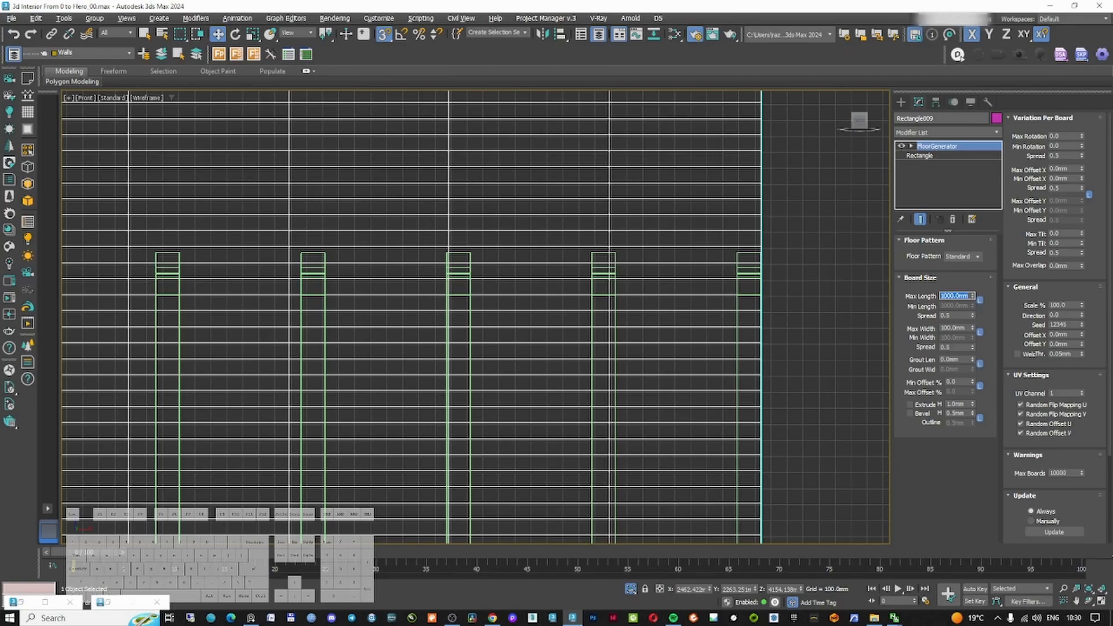
key(Return)
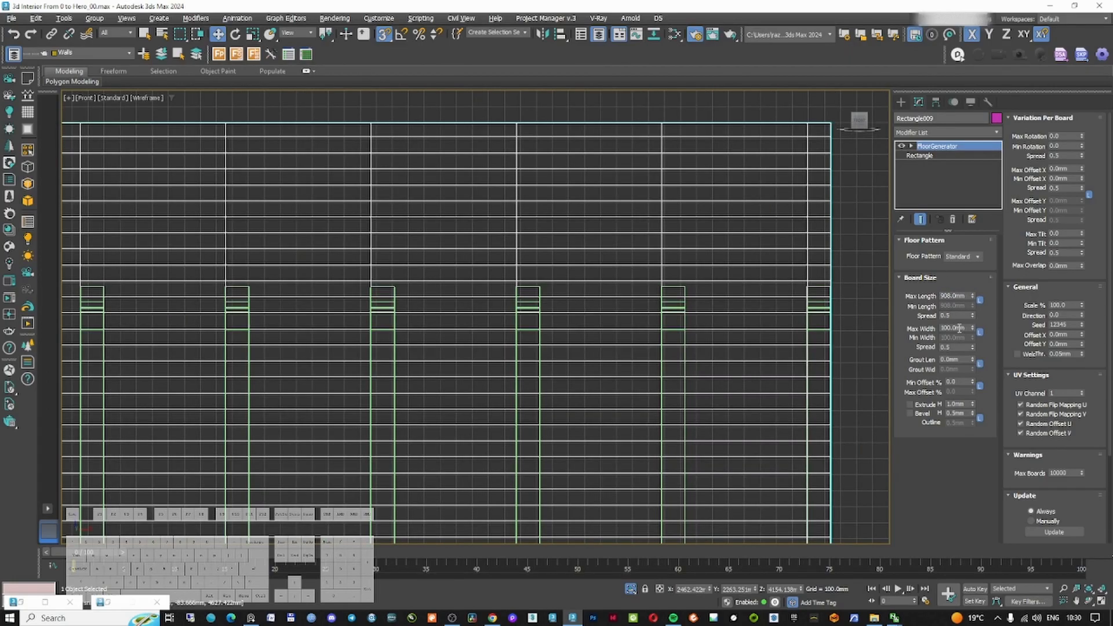
Shift the boards' X offset to 840 mm so the joints line up with the beams
key(z)
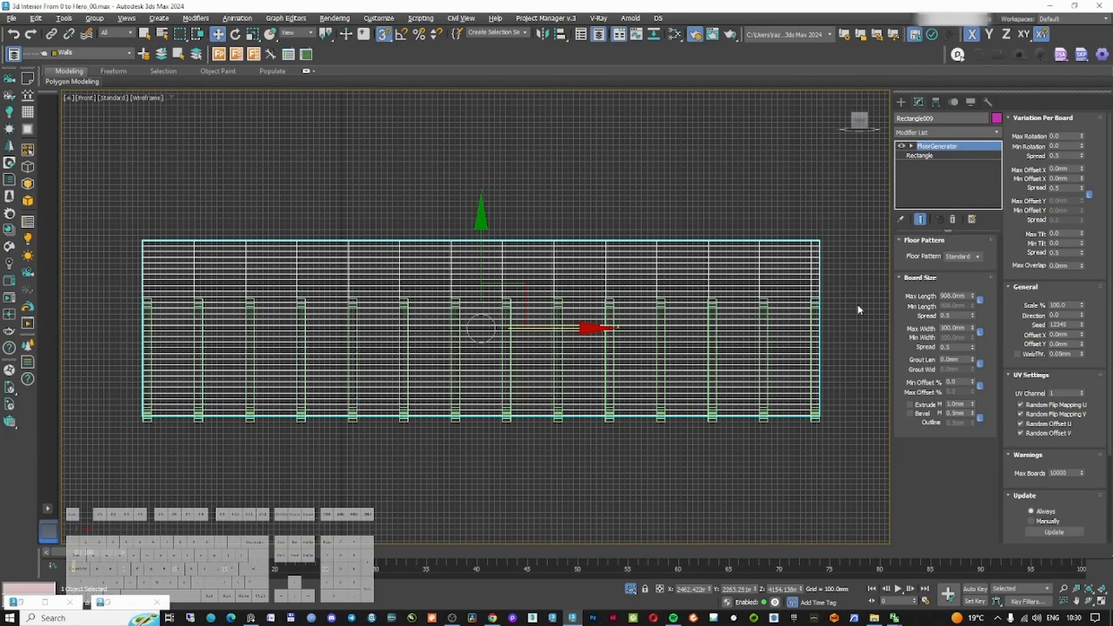
scroll(859, 310, up, 5)
drag(1081, 335, 1084, 329)
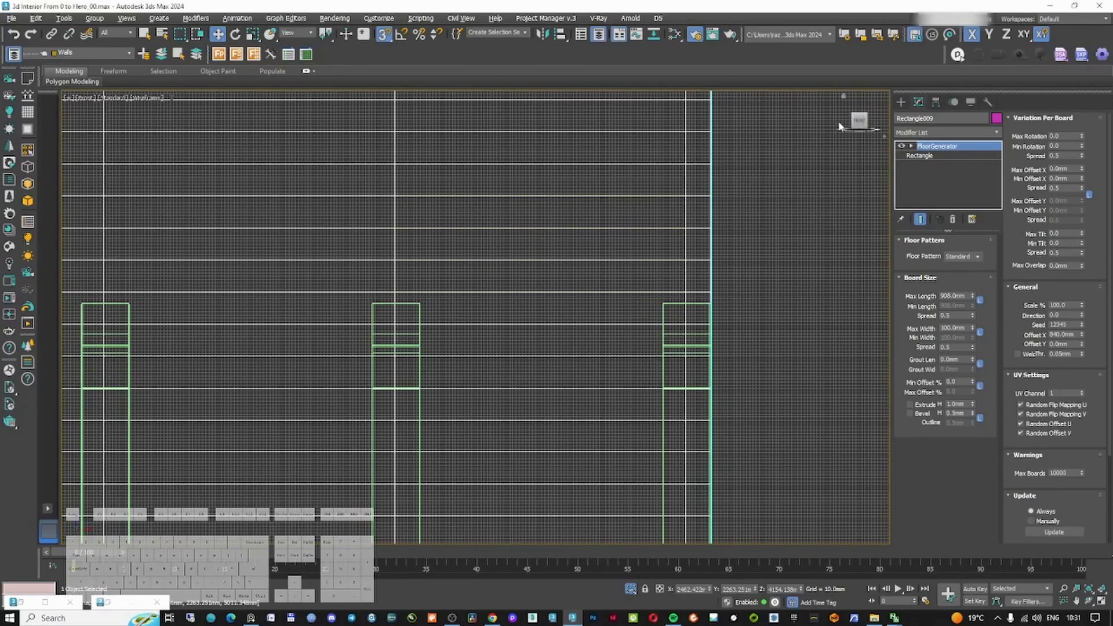
click(900, 102)
scroll(579, 211, down, 5)
scroll(522, 229, up, 2)
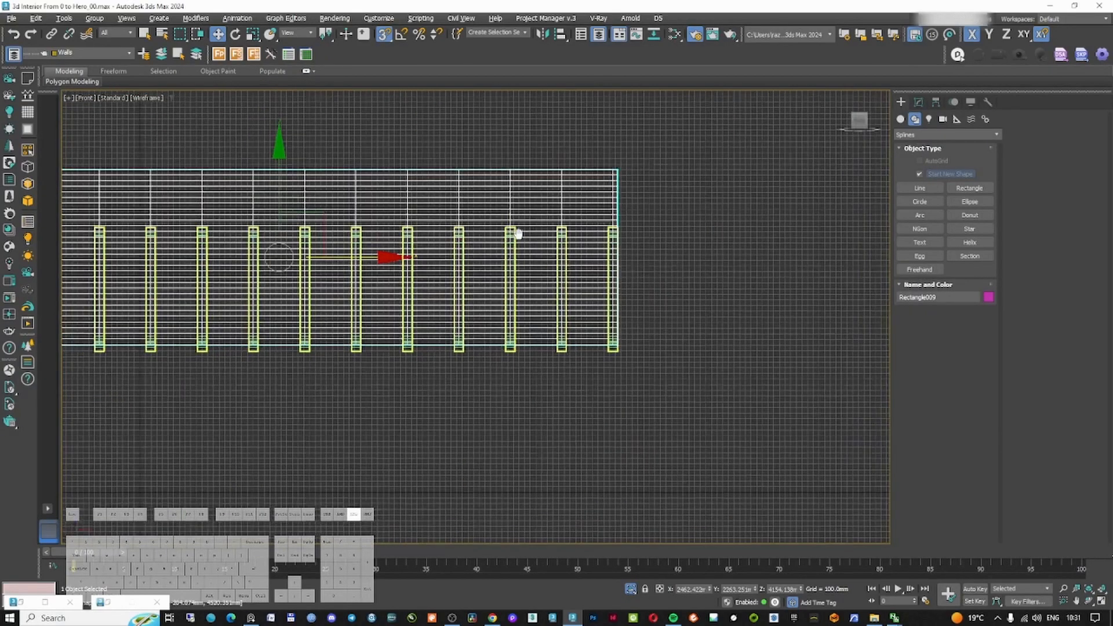
Move the board rectangle's pivot to the front eave corner of the roof in the left view
key(l)
click(918, 102)
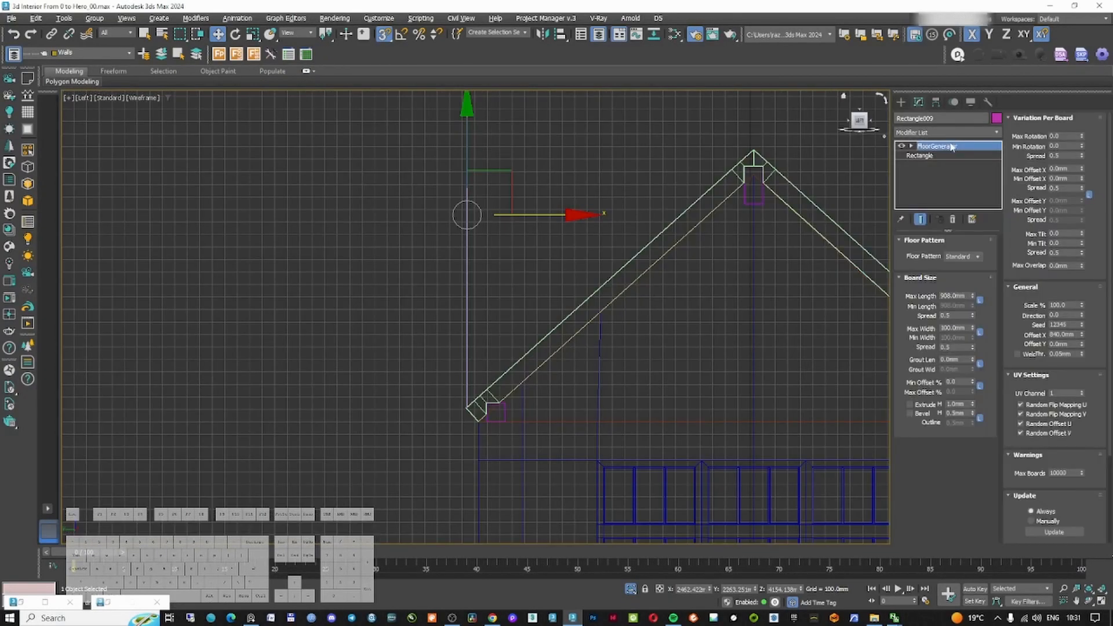
click(935, 103)
click(944, 179)
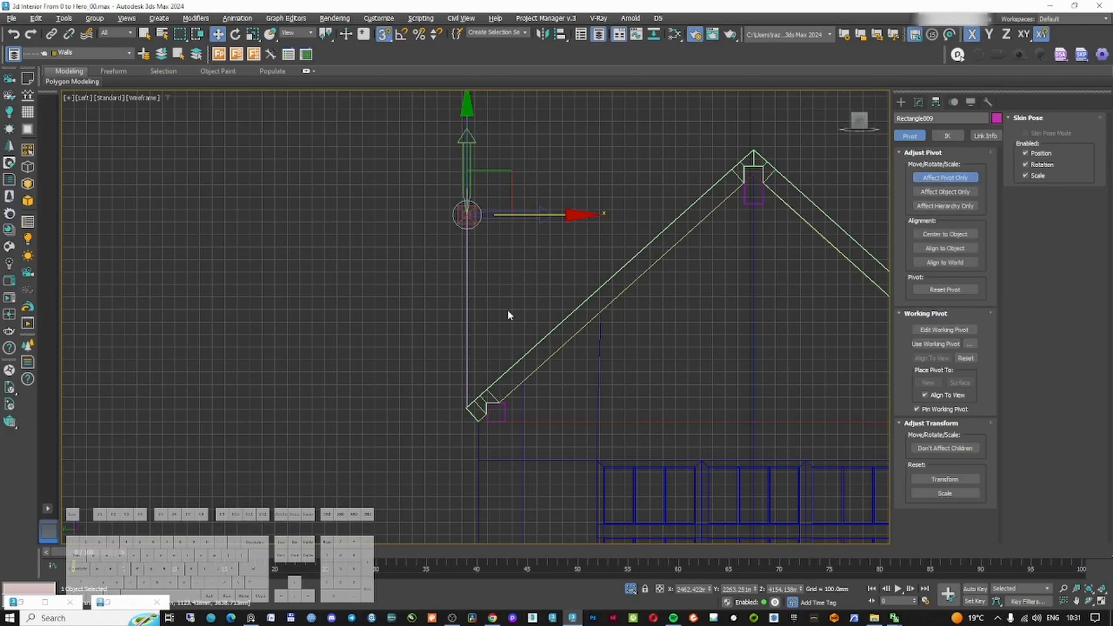
drag(493, 192, 586, 312)
scroll(468, 411, up, 5)
scroll(467, 411, up, 8)
middle_drag(586, 527, 587, 311)
drag(586, 312, 550, 398)
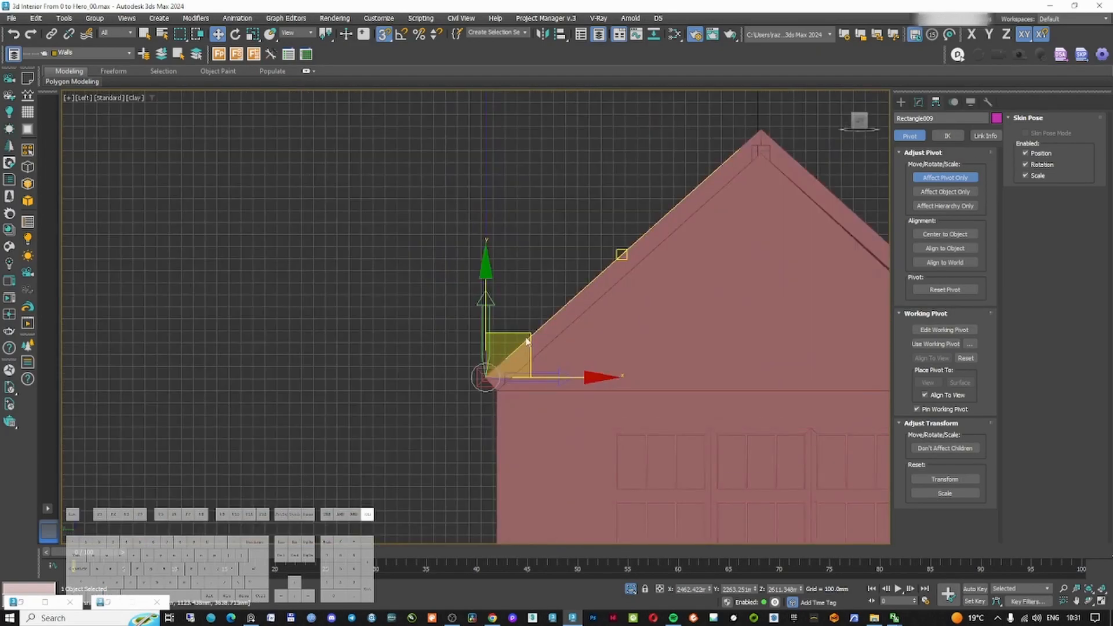
right_click(527, 341)
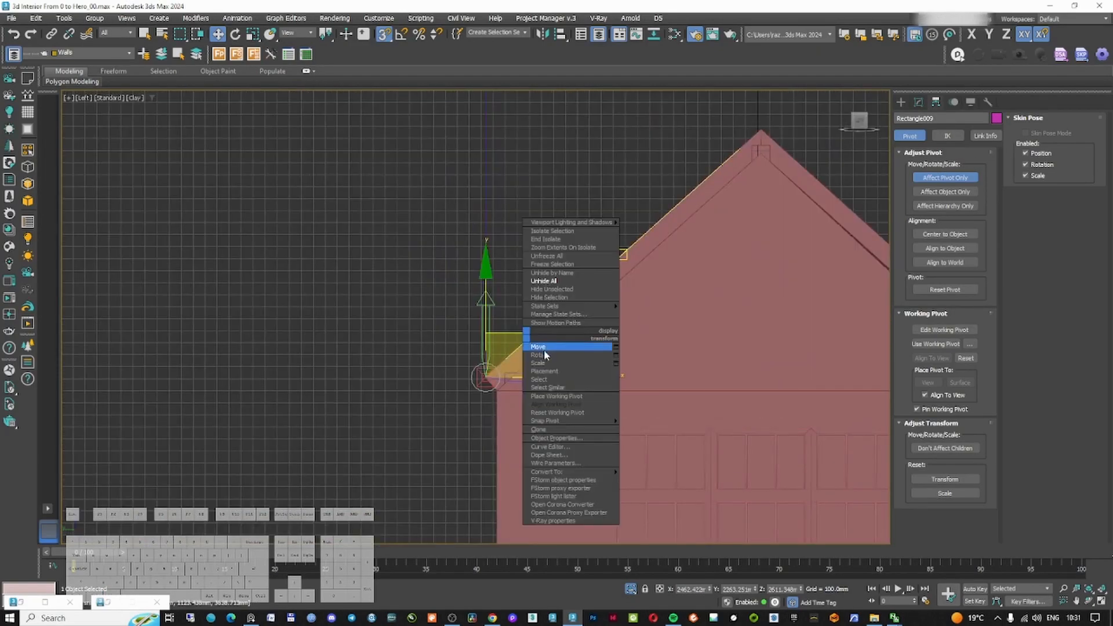
click(545, 355)
Rotate the board rectangle about its pivot so it lies along the roof slope
click(944, 178)
drag(539, 292, 560, 303)
key(F3)
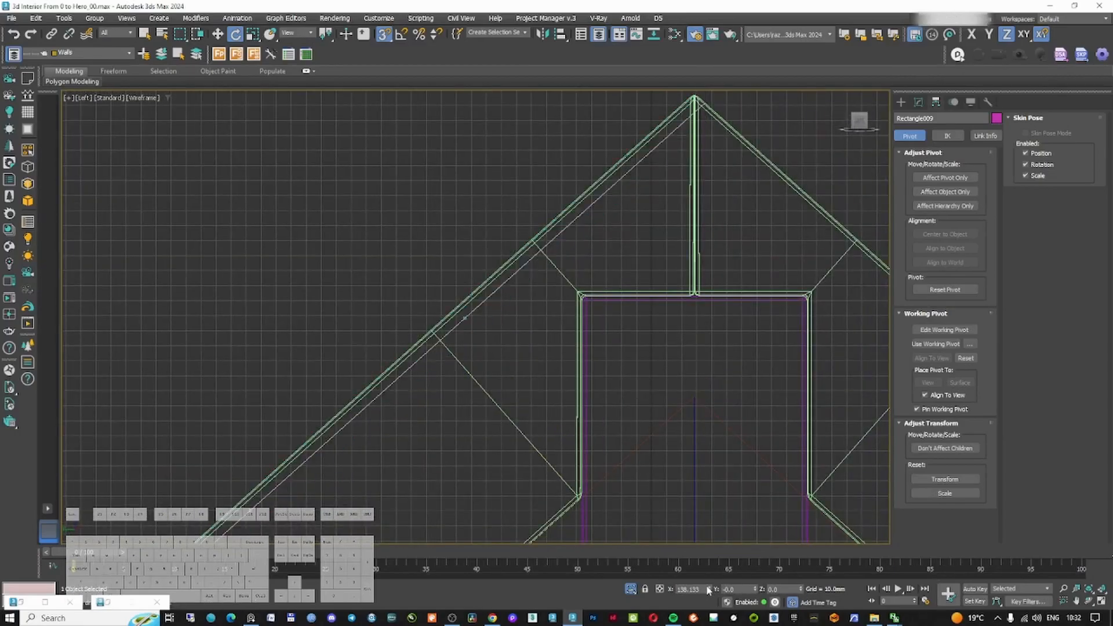
drag(708, 590, 708, 588)
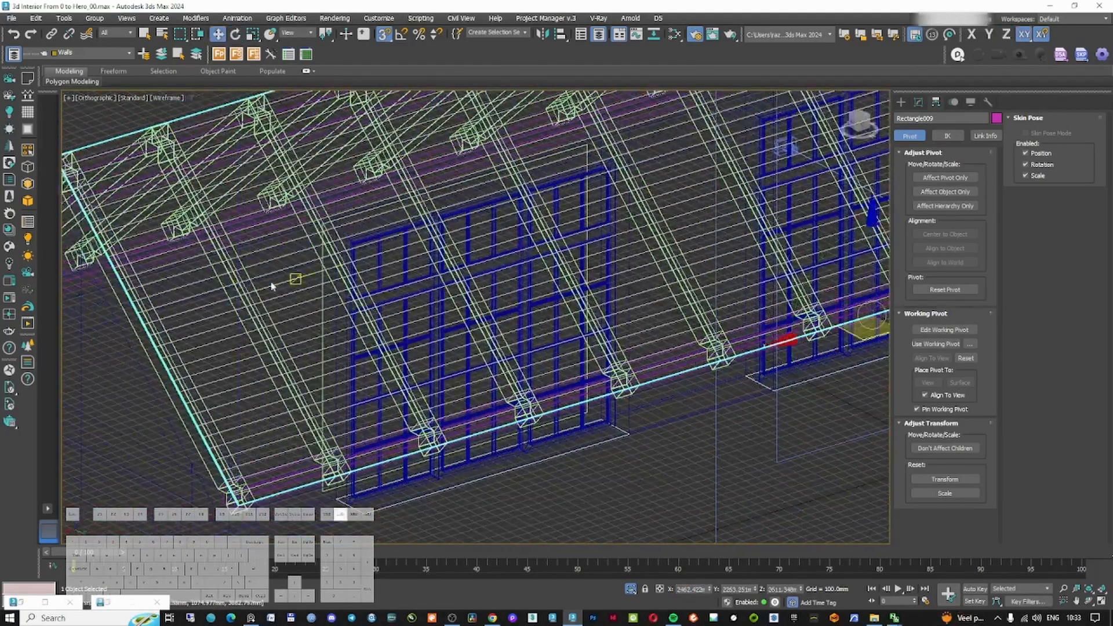
Add a Shell modifier to the boards with inner amount 10 mm and outer amount 0 mm
click(290, 281)
click(926, 132)
text(shell)
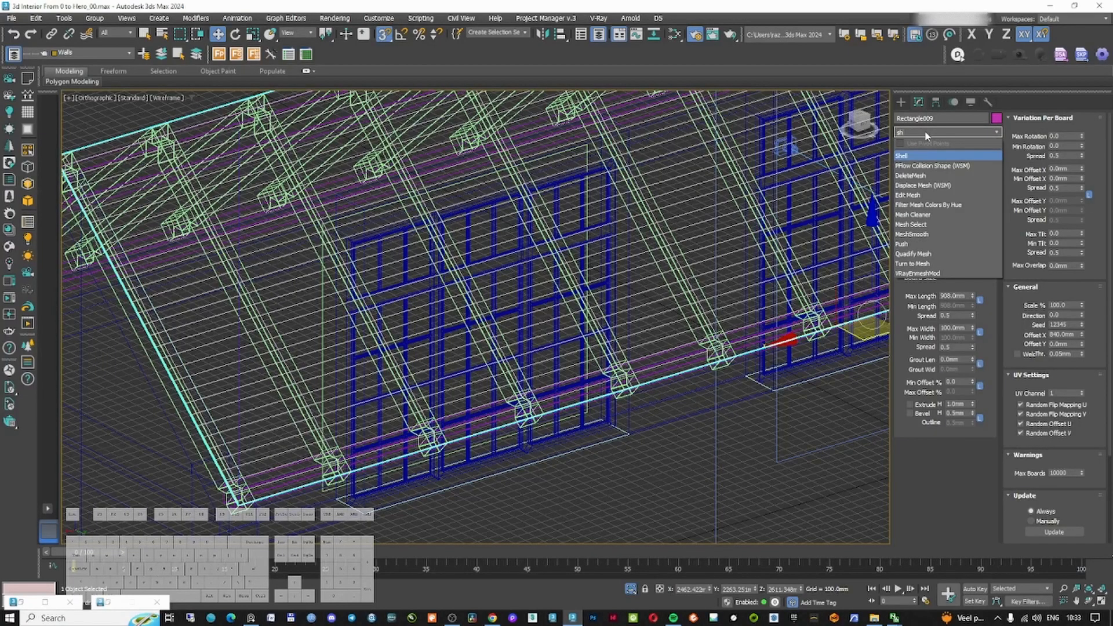
key(Return)
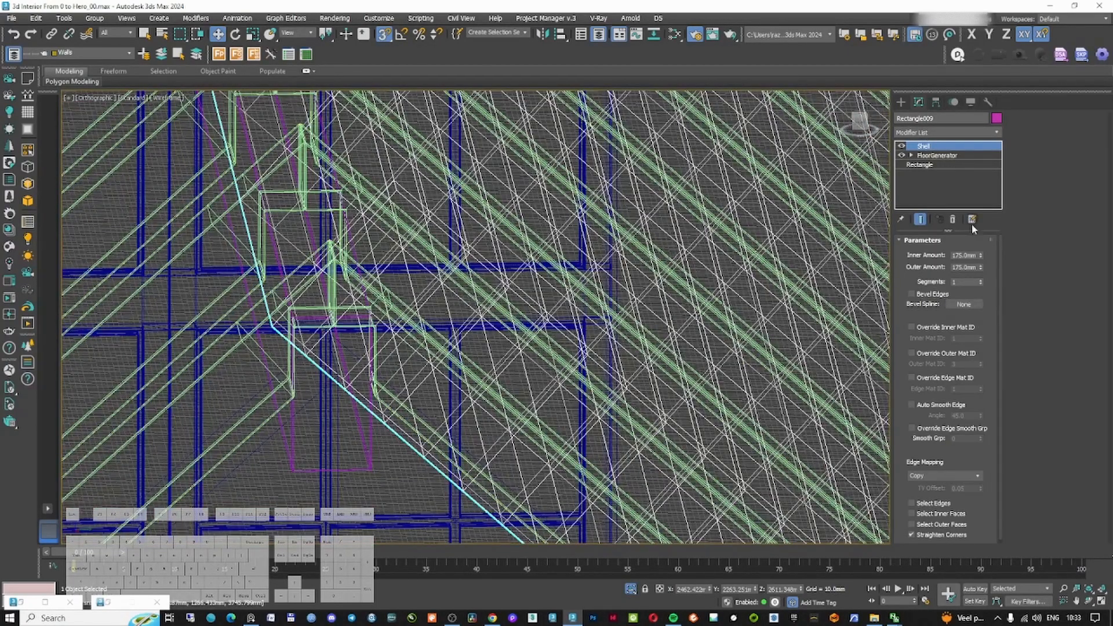
text(10)
key(Return)
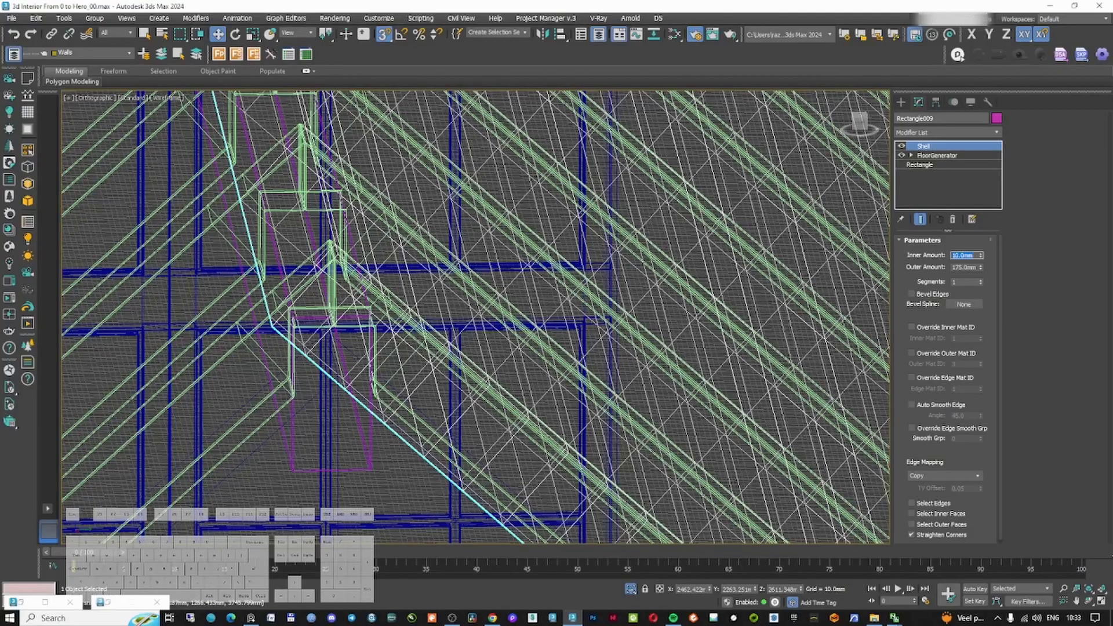
text(0)
key(Return)
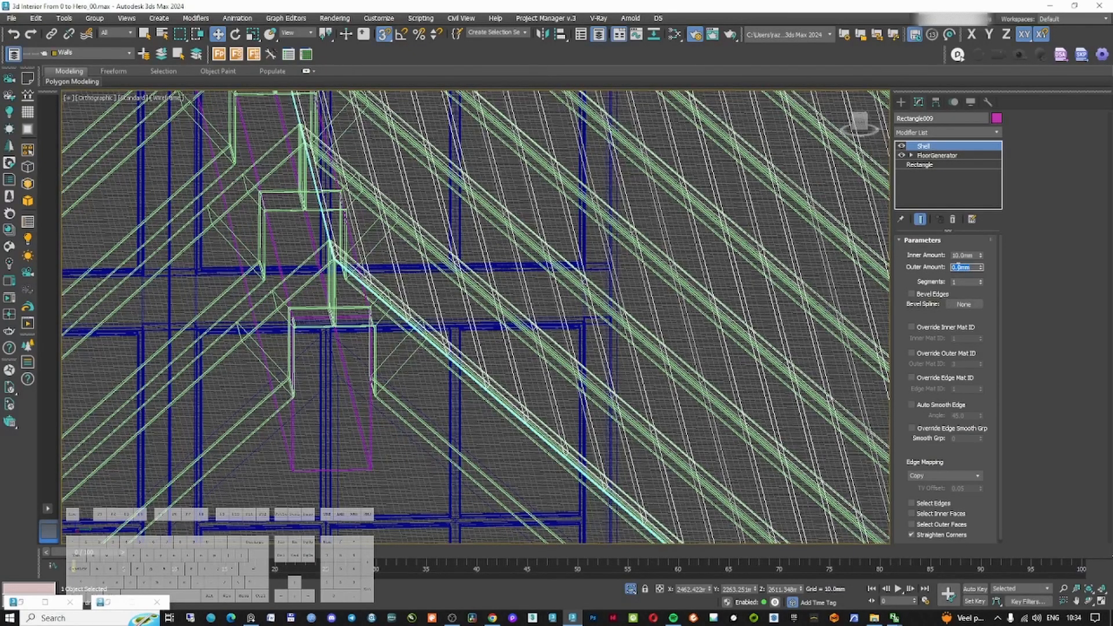
Increase the shell's inner amount to 20 mm
key(f)
key(z)
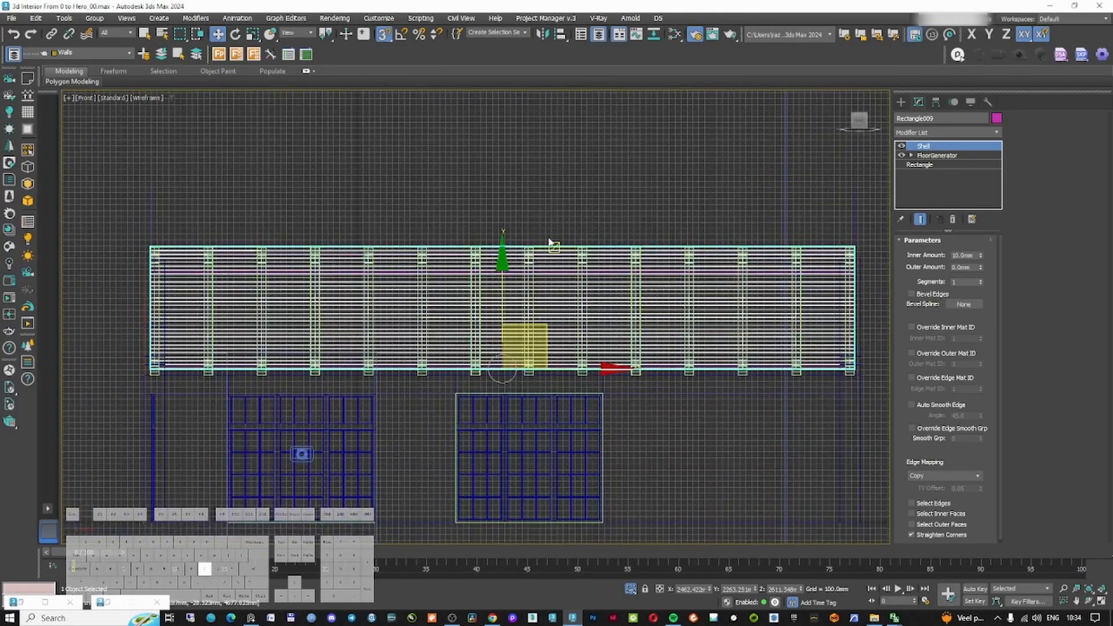
key(l)
key(z)
scroll(693, 123, up, 8)
double_click(962, 256)
text(20)
key(Return)
Add a Chamfer modifier with a 2 mm amount, smoothing chamfers only
click(943, 135)
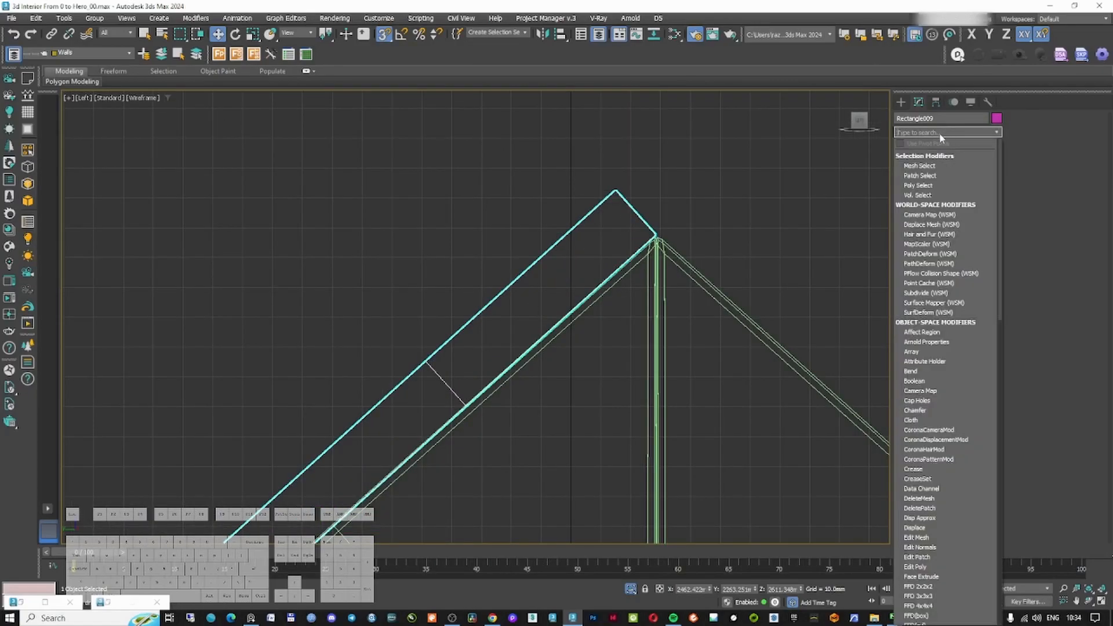
text(ch)
key(Return)
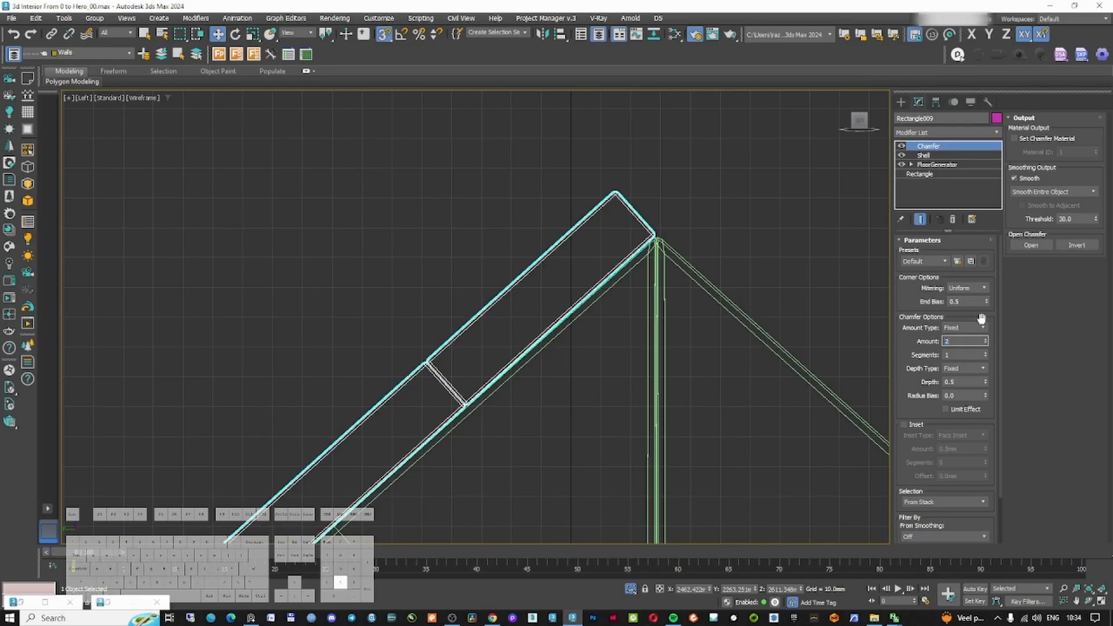
text(2)
key(Return)
key(F3)
click(1052, 192)
click(1038, 207)
Inspect the roof boarding through the camera view with the safe frame shown
scroll(654, 334, down, 1)
scroll(635, 181, up, 1)
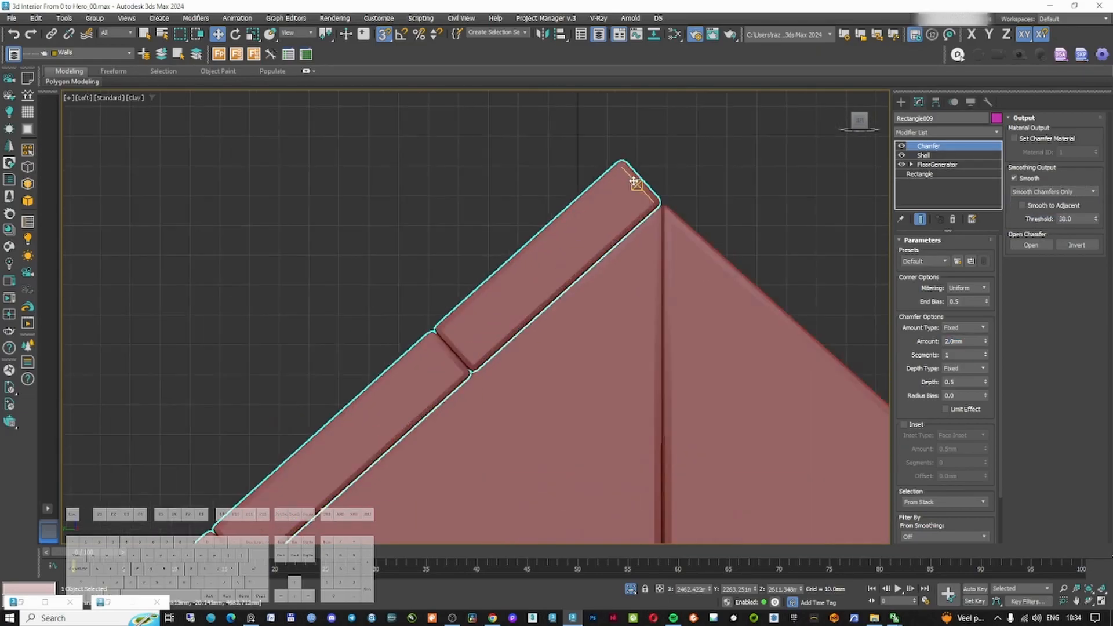
scroll(642, 191, up, 5)
key(F3)
key(c)
key(shift+f)
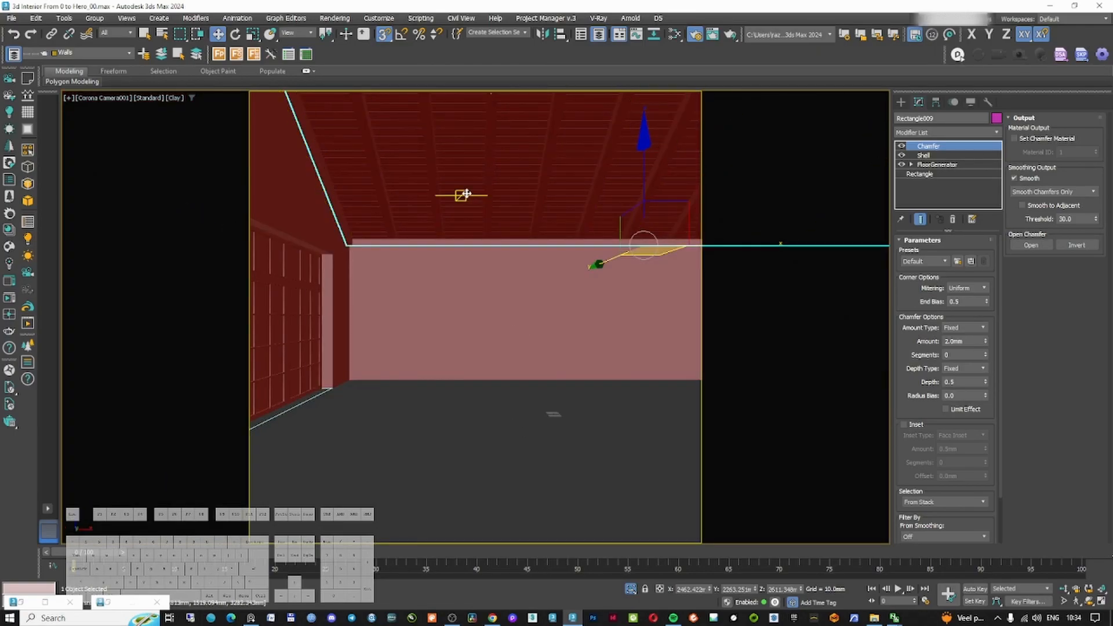
click(901, 102)
right_click(538, 210)
key(t)
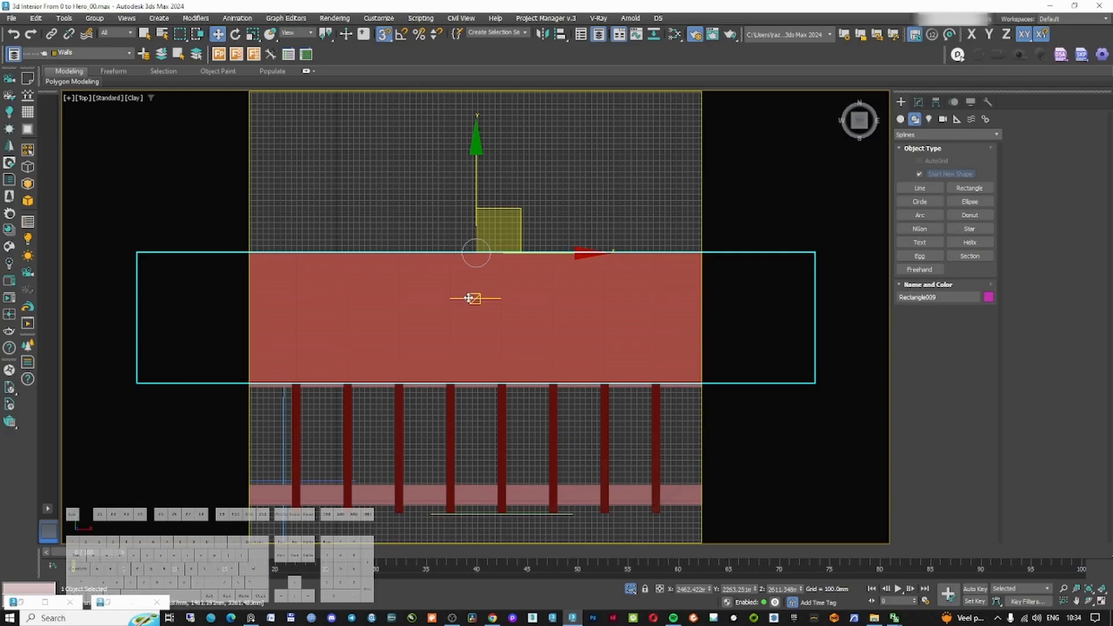
scroll(468, 298, down, 3)
click(919, 102)
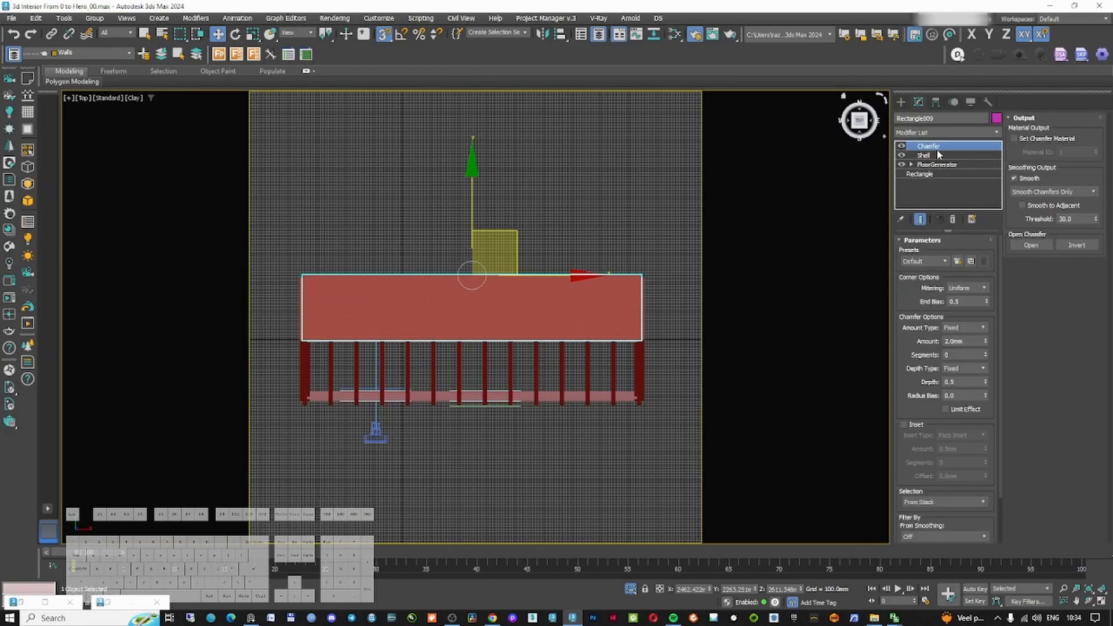
click(942, 133)
text(sy)
key(Return)
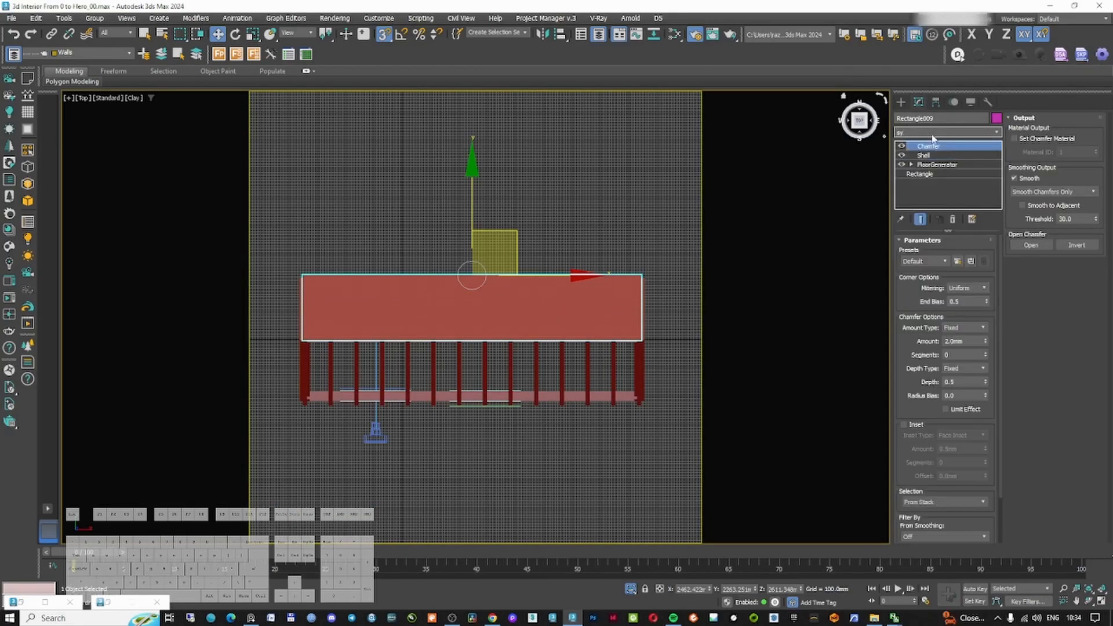
drag(952, 150, 951, 165)
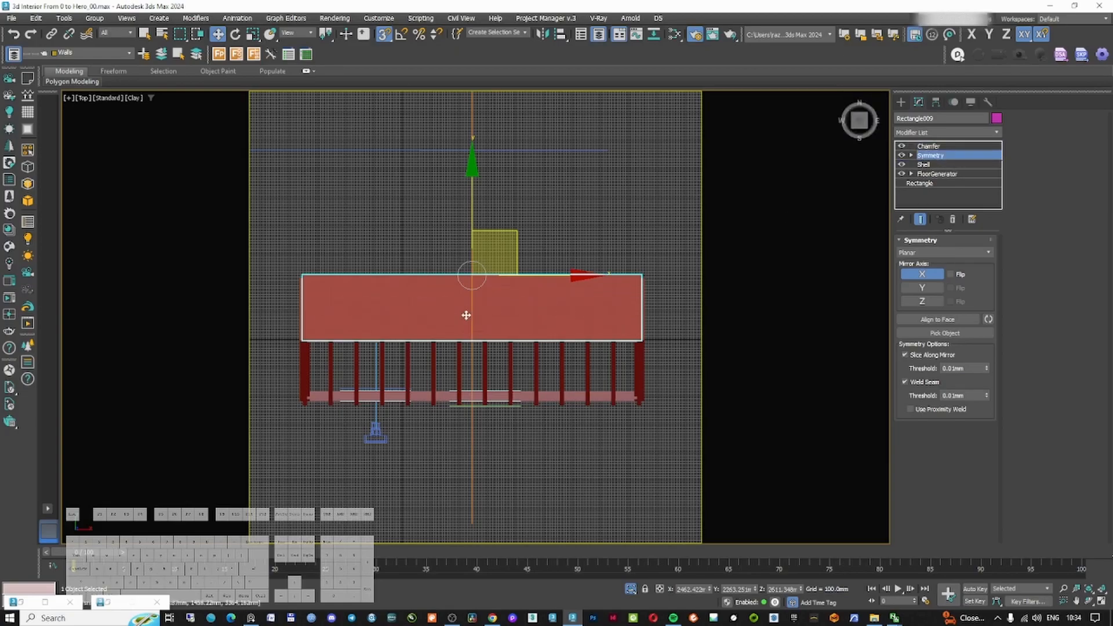
middle_drag(459, 312, 573, 285)
scroll(574, 283, down, 2)
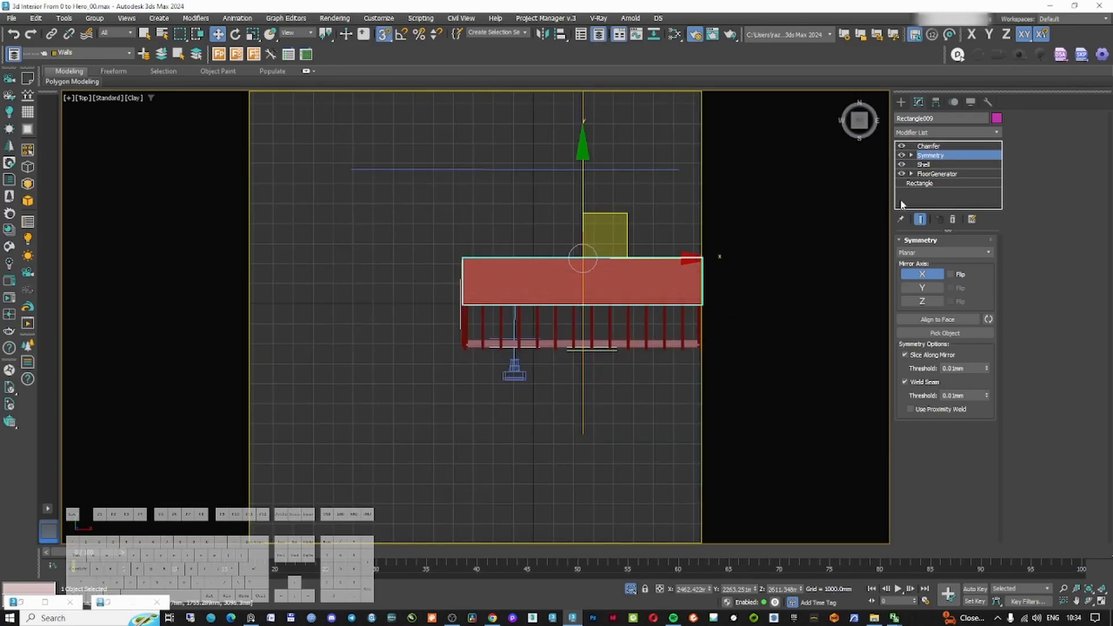
right_click(931, 155)
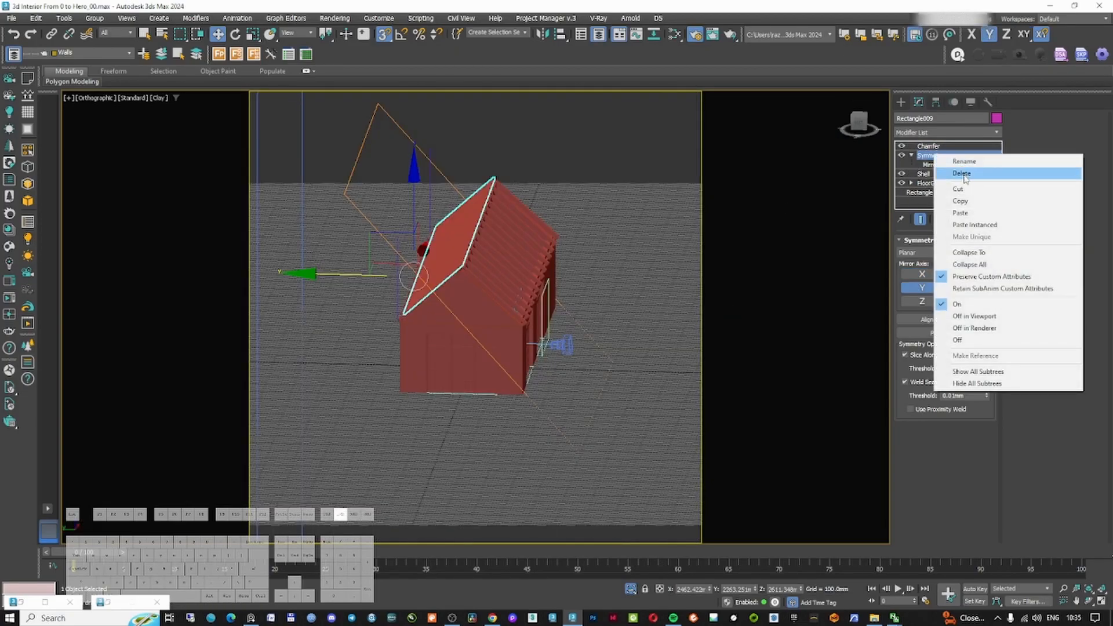
click(950, 171)
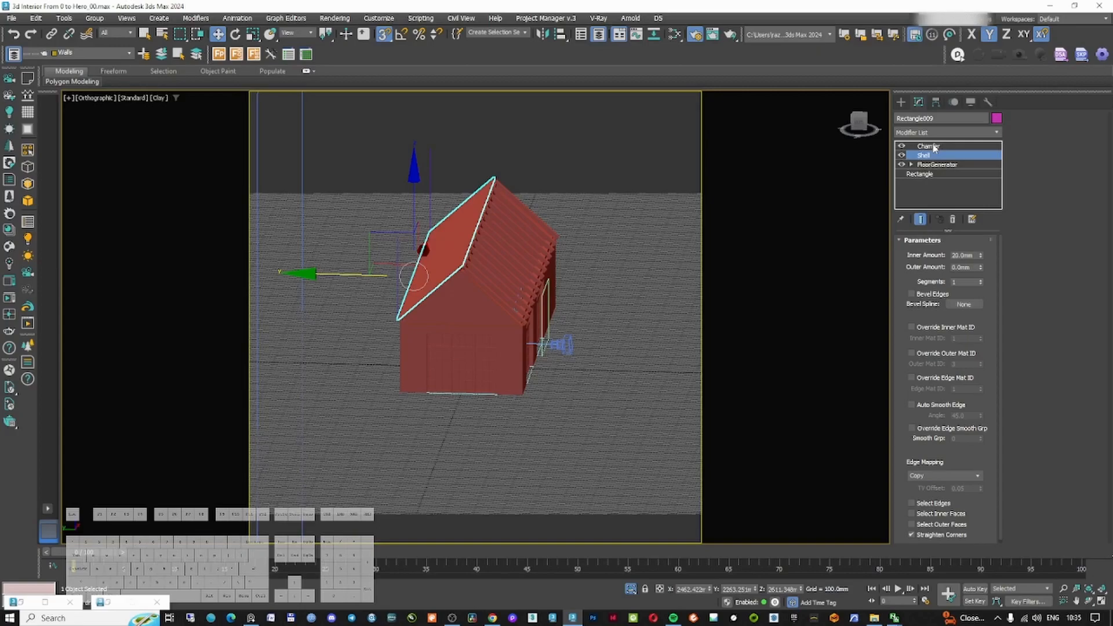
Create a mirrored copy of the roof boarding for the opposite roof slope
middle_drag(459, 275, 510, 274)
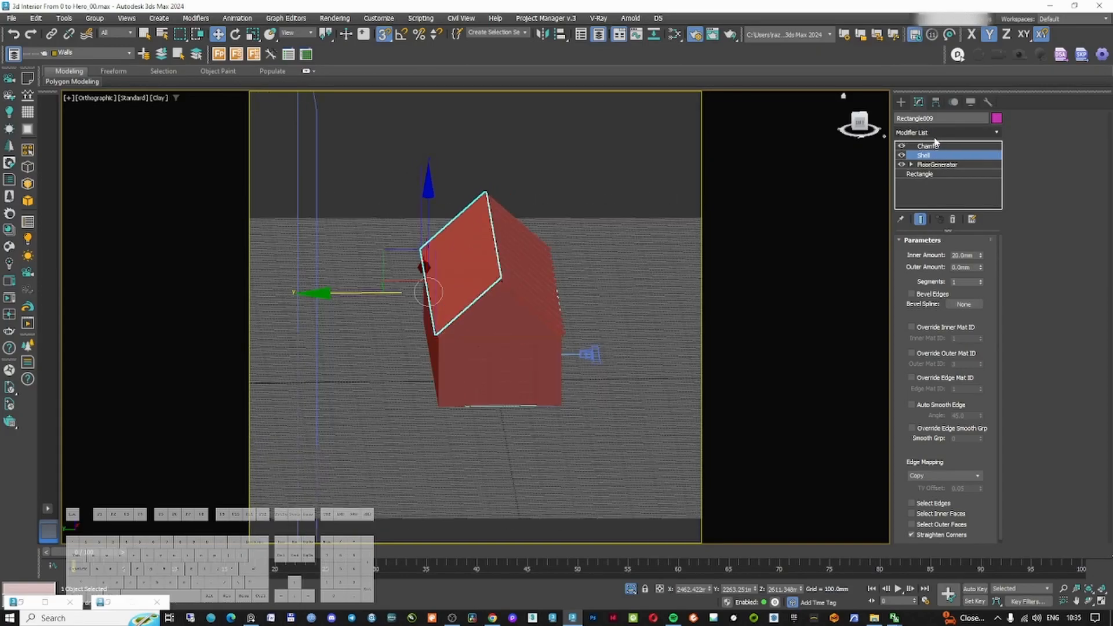
click(647, 341)
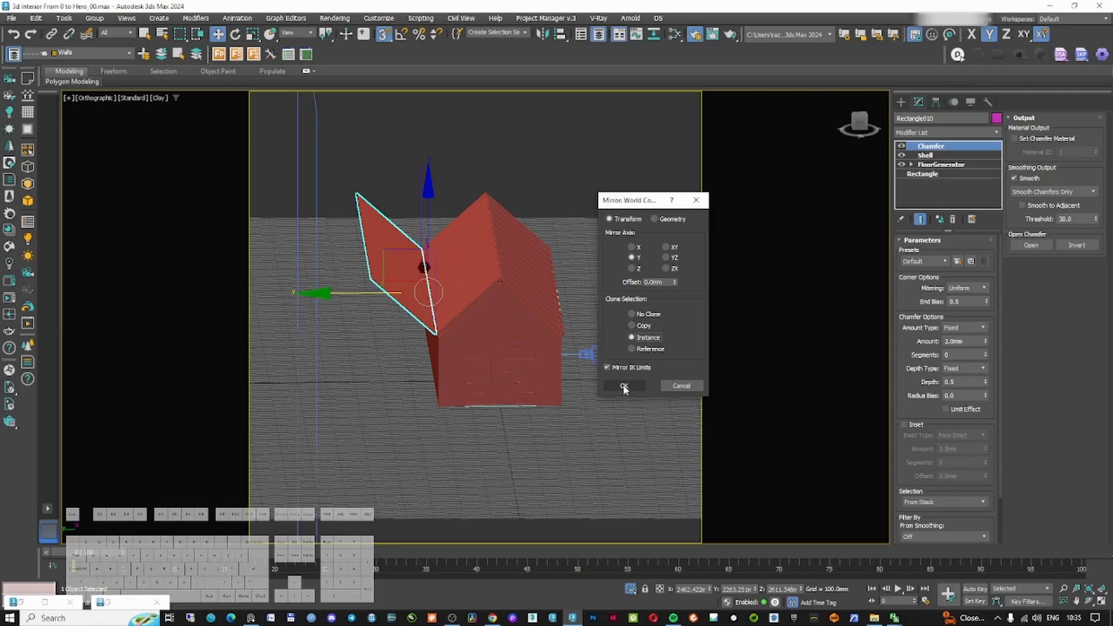
click(624, 386)
drag(354, 293, 488, 293)
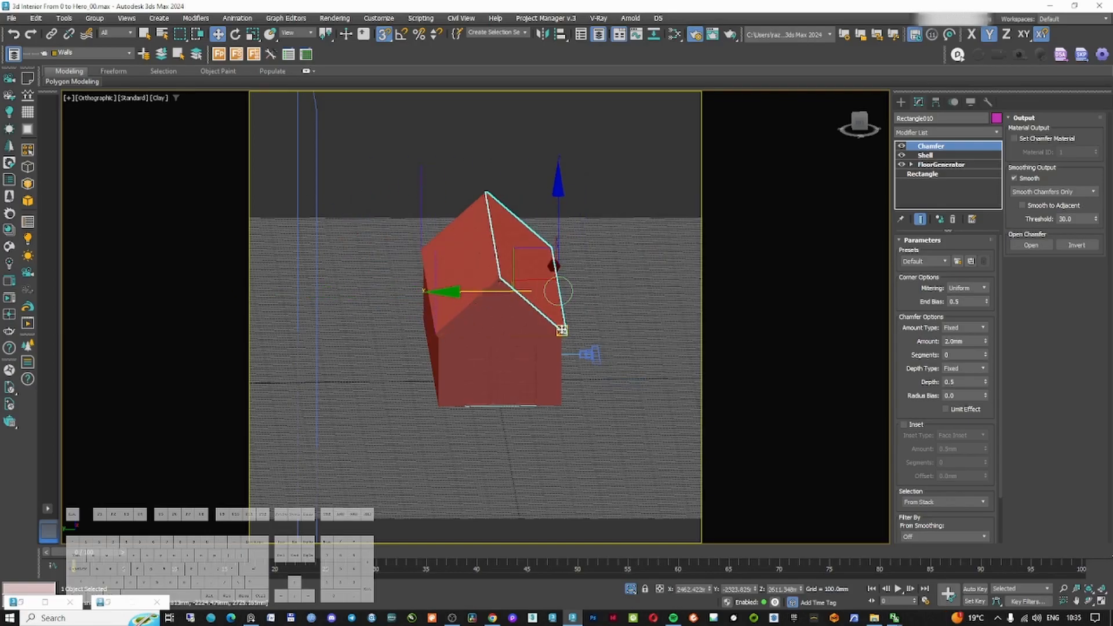
Examine how the roof boarding meets the eaves and the ridge in the left view
key(l)
key(z)
key(F3)
scroll(684, 421, up, 6)
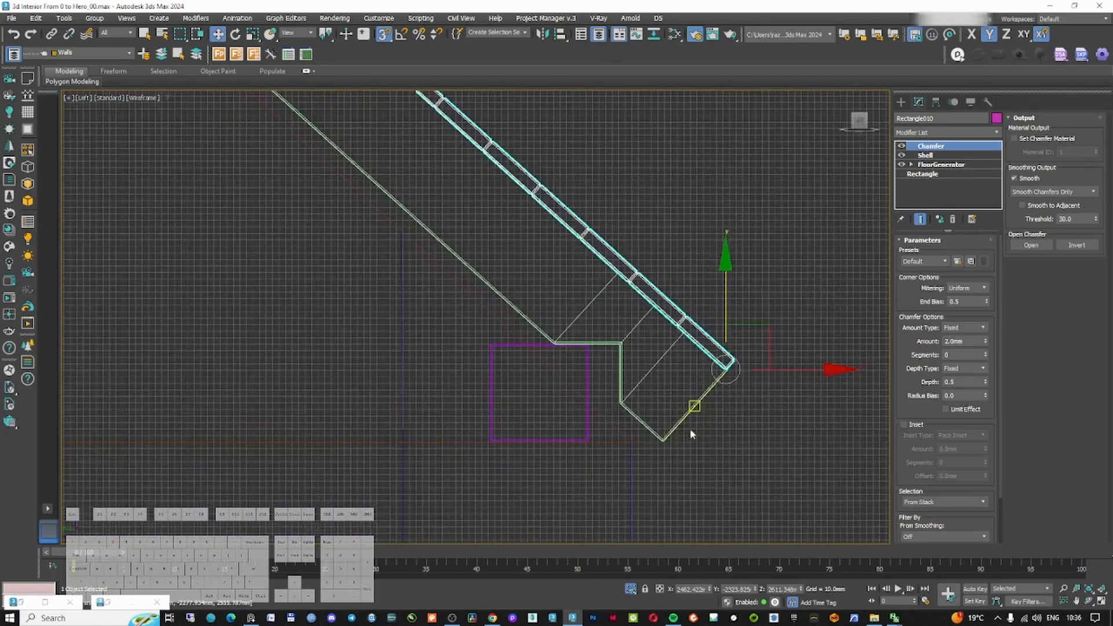
scroll(683, 419, down, 2)
middle_drag(473, 264, 539, 220)
scroll(365, 200, up, 8)
scroll(366, 200, down, 8)
scroll(539, 363, down, 2)
scroll(675, 339, up, 8)
scroll(667, 305, down, 7)
middle_drag(422, 116, 524, 282)
scroll(514, 249, up, 7)
scroll(404, 141, up, 5)
scroll(415, 174, down, 10)
middle_drag(415, 174, 501, 249)
key(F5)
key(s)
scroll(501, 249, up, 9)
drag(541, 342, 516, 340)
scroll(514, 335, down, 8)
scroll(615, 395, down, 3)
middle_drag(615, 395, 571, 214)
click(550, 196)
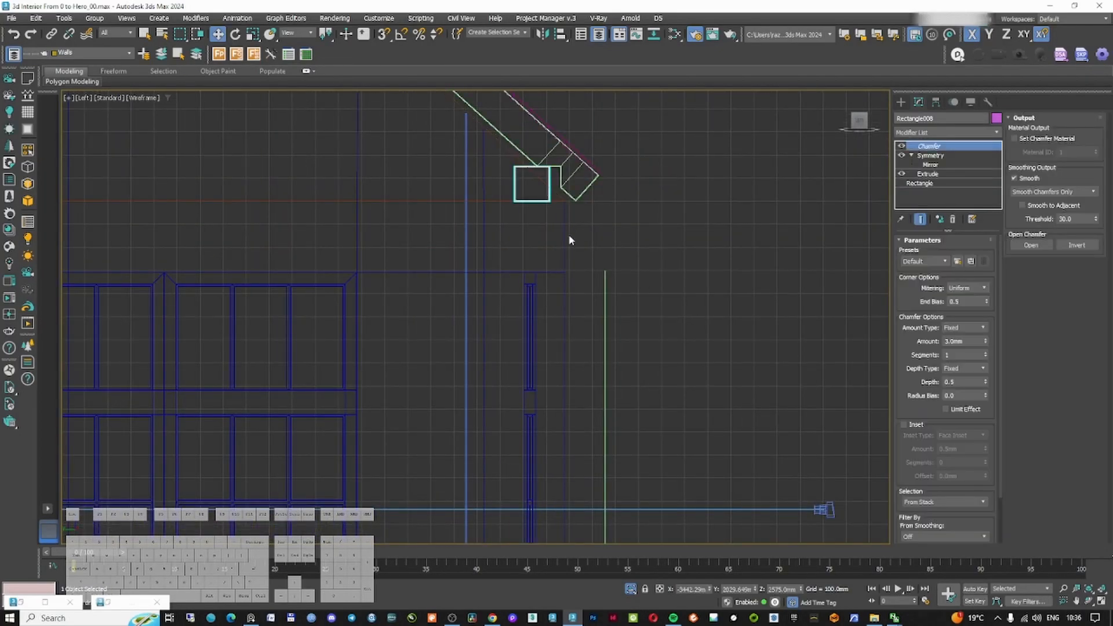
scroll(573, 230, down, 5)
middle_drag(359, 116, 522, 245)
scroll(518, 151, up, 7)
scroll(521, 176, down, 7)
middle_drag(759, 386, 606, 254)
scroll(606, 253, up, 6)
key(F3)
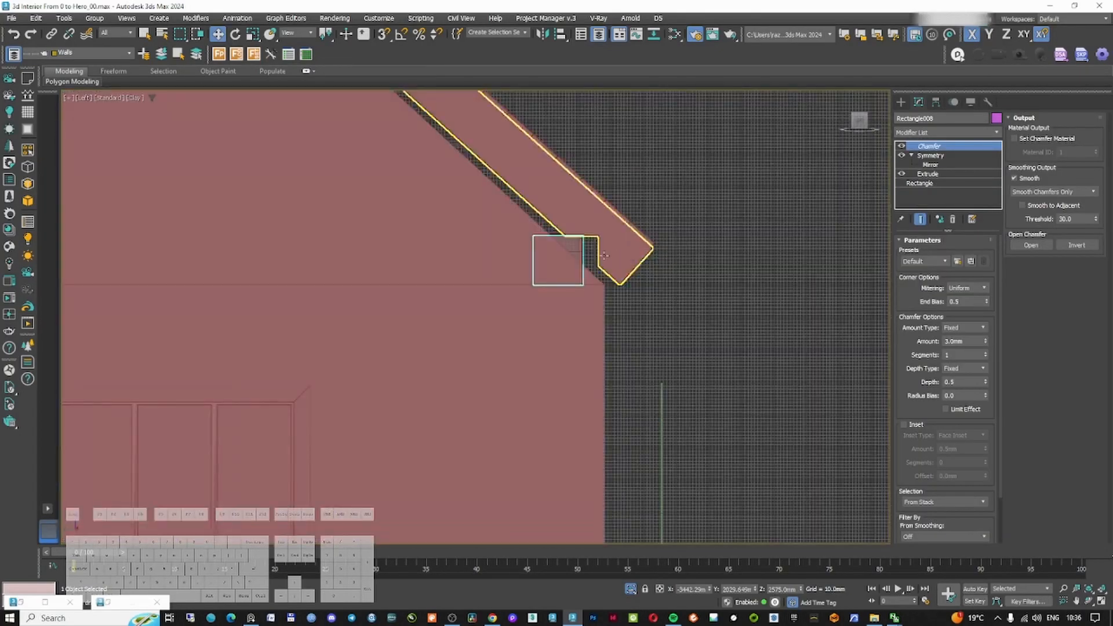
scroll(604, 255, down, 4)
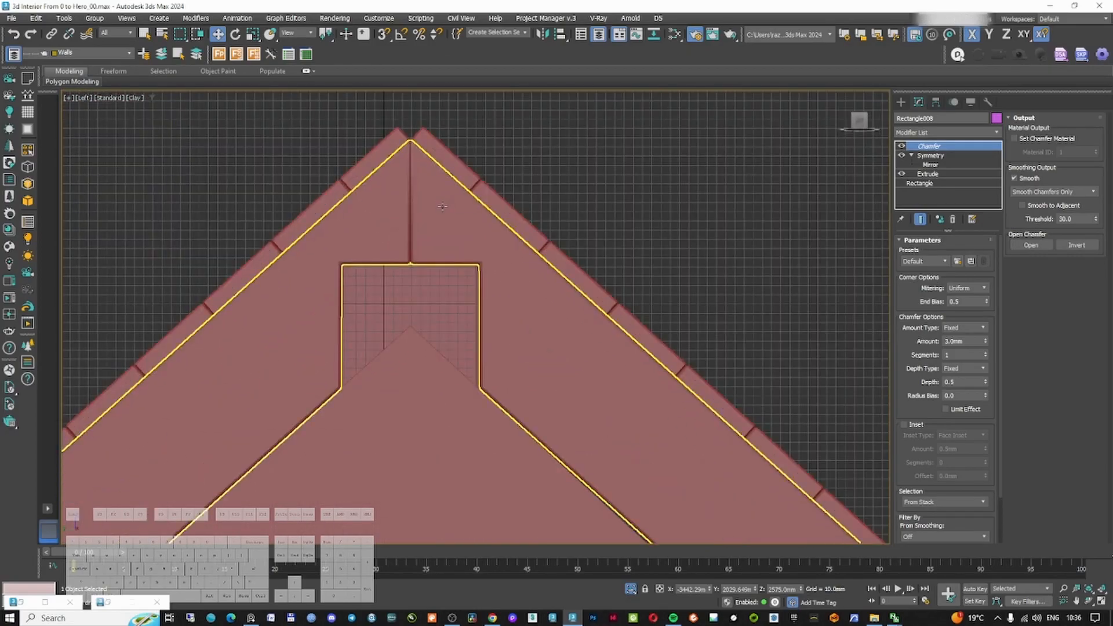
key(F3)
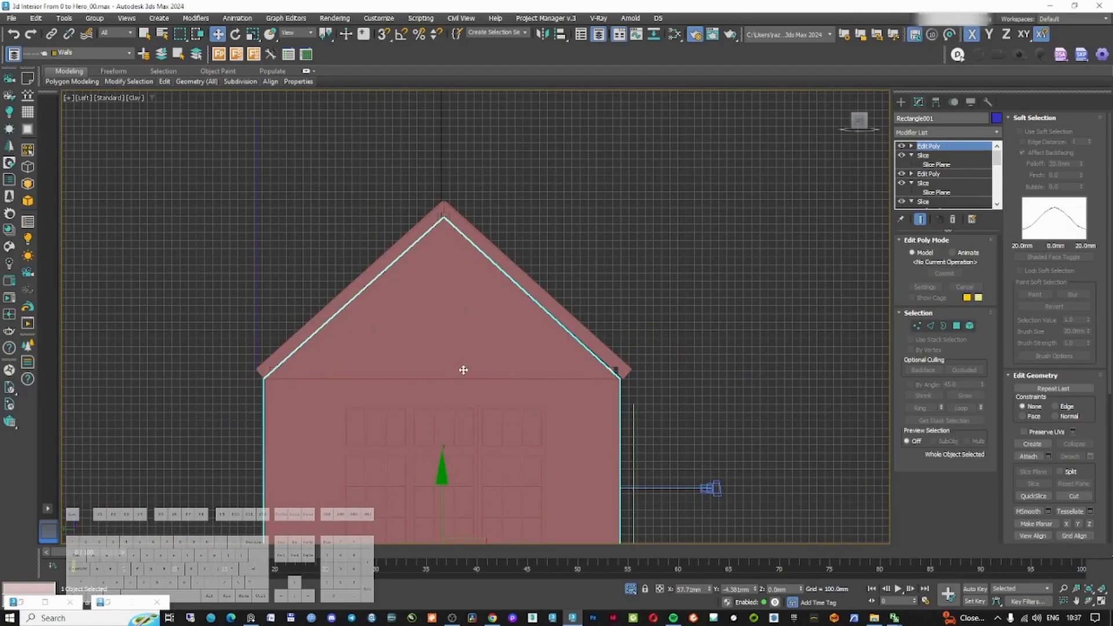
Isolate the gable wall and draw a rectangle from the roof apex to the wall's eave corner
key(alt+q)
click(901, 102)
click(968, 189)
click(384, 34)
drag(619, 380, 444, 218)
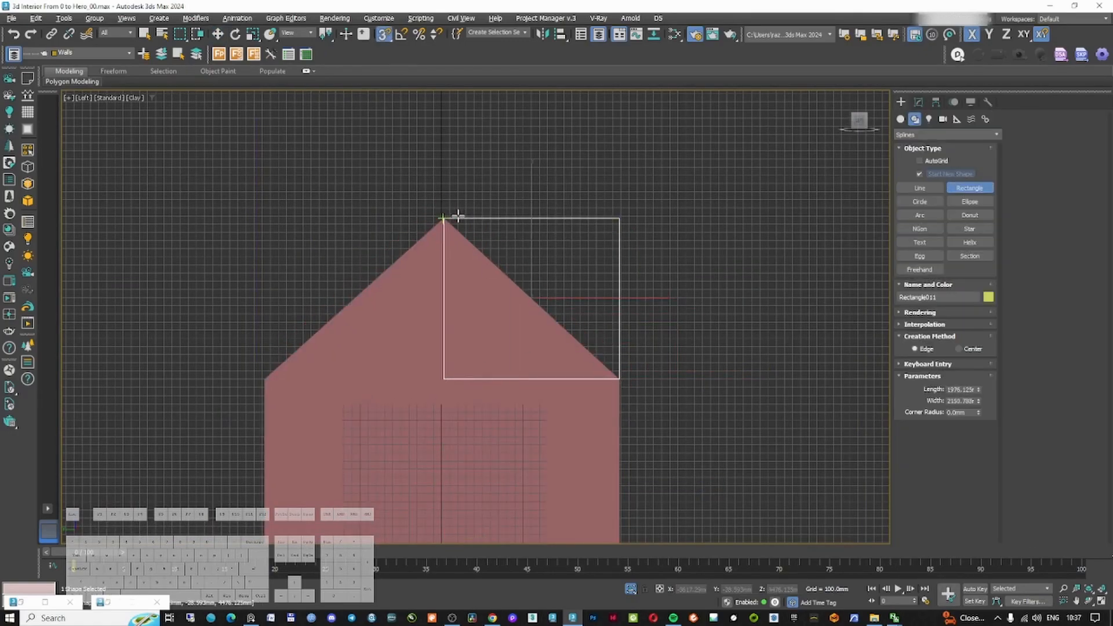
Add an Edit Spline modifier to the rectangle and edit its vertices and segments along the roof outline
click(918, 102)
click(926, 133)
text(ed)
click(921, 204)
key(1)
right_click(547, 313)
click(477, 218)
drag(477, 197, 418, 406)
drag(444, 218, 264, 379)
click(1025, 218)
key(2)
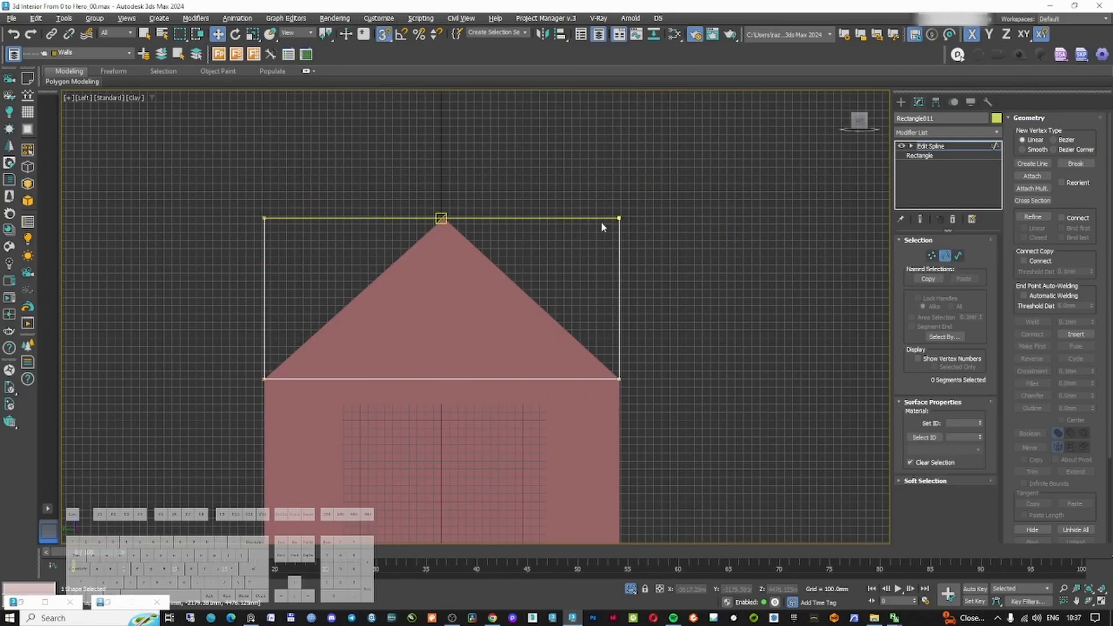
click(542, 218)
right_click(491, 255)
click(473, 177)
scroll(442, 215, up, 5)
middle_drag(442, 215, 526, 224)
scroll(528, 226, down, 3)
click(949, 256)
key(1)
key(Delete)
scroll(531, 207, up, 6)
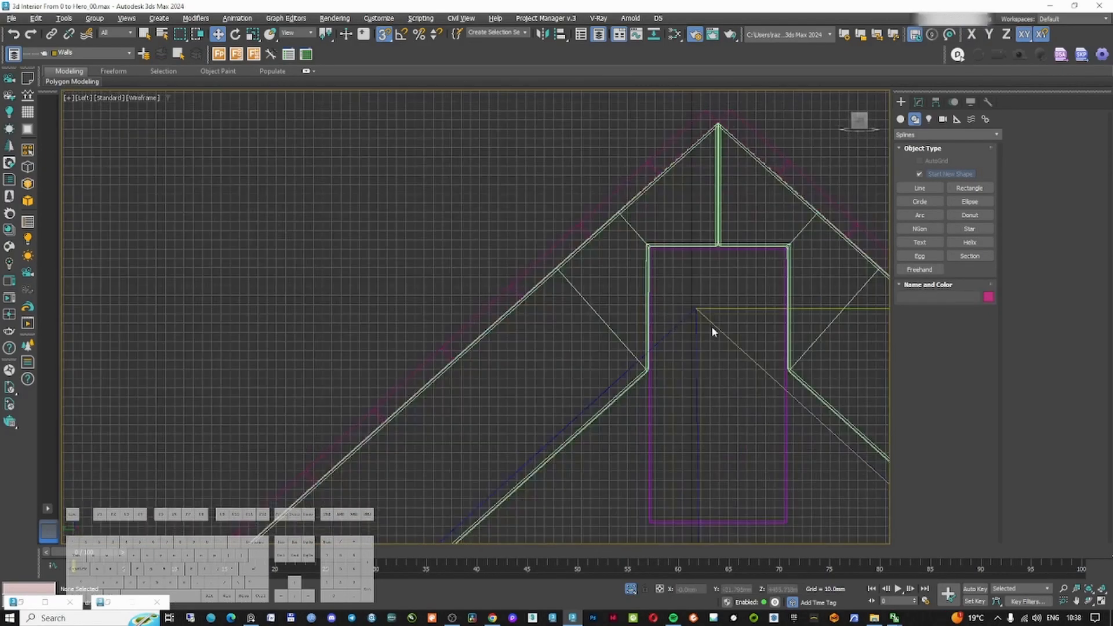
Inspect the rafter object's Edit Poly vertices and modifier stack at the ridge
click(920, 104)
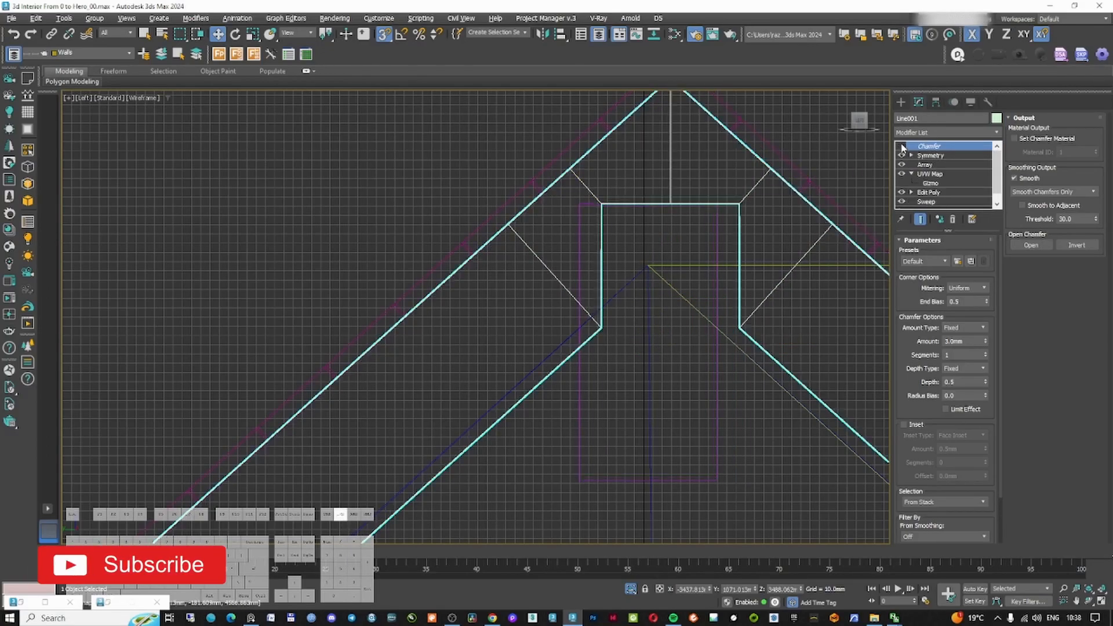
click(902, 156)
click(911, 174)
click(911, 183)
click(931, 192)
middle_drag(702, 209, 744, 230)
scroll(644, 226, up, 3)
scroll(643, 394, down, 3)
drag(644, 429, 609, 328)
scroll(621, 299, up, 5)
scroll(604, 315, up, 5)
scroll(612, 327, down, 7)
middle_drag(737, 322, 705, 248)
scroll(650, 261, up, 5)
drag(633, 244, 452, 241)
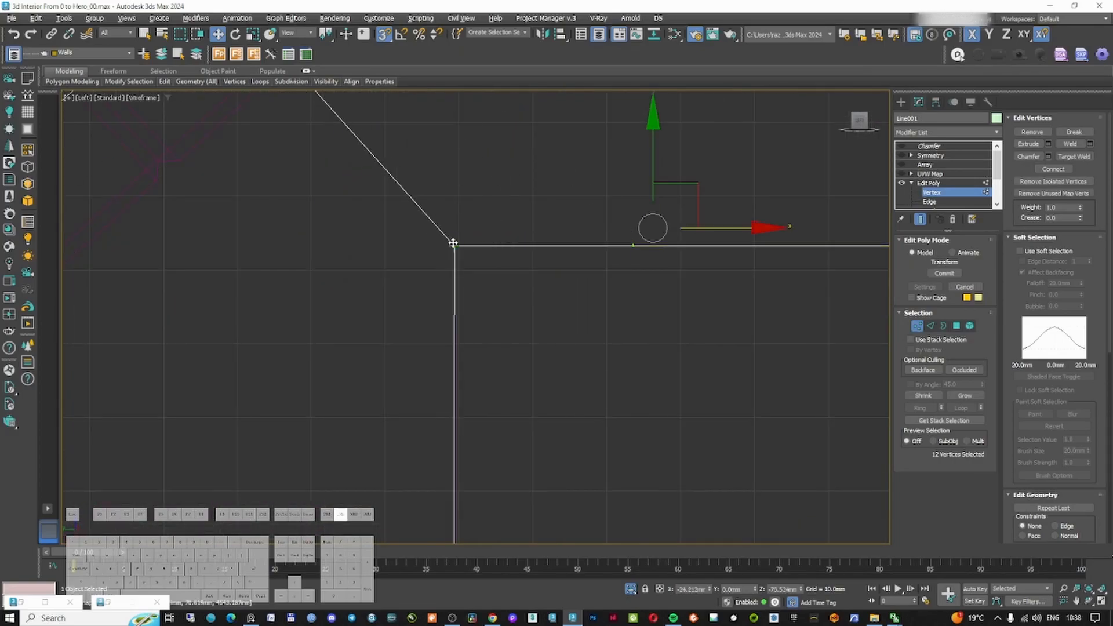
scroll(566, 240, down, 12)
click(926, 184)
click(915, 175)
click(929, 146)
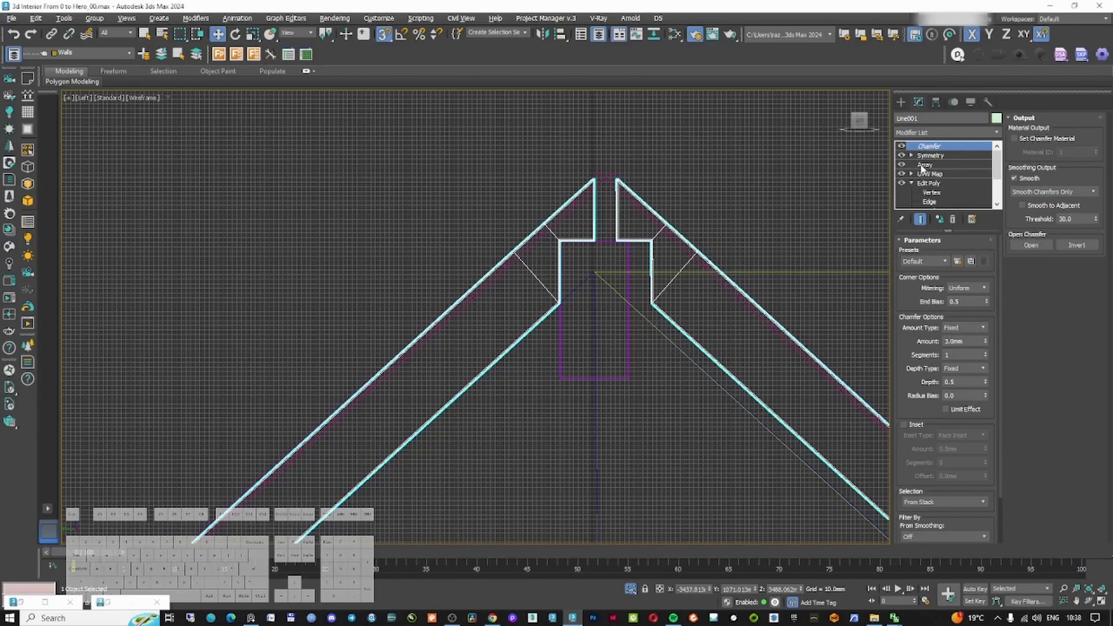
Shift the rafter's Symmetry mirror plane so both halves meet at the ridge
click(911, 155)
click(930, 165)
scroll(661, 226, down, 5)
mouse_move(643, 251)
mouse_down()
mouse_move(658, 242)
mouse_move(633, 246)
mouse_up()
scroll(652, 241, up, 5)
scroll(634, 246, down, 5)
scroll(745, 322, up, 7)
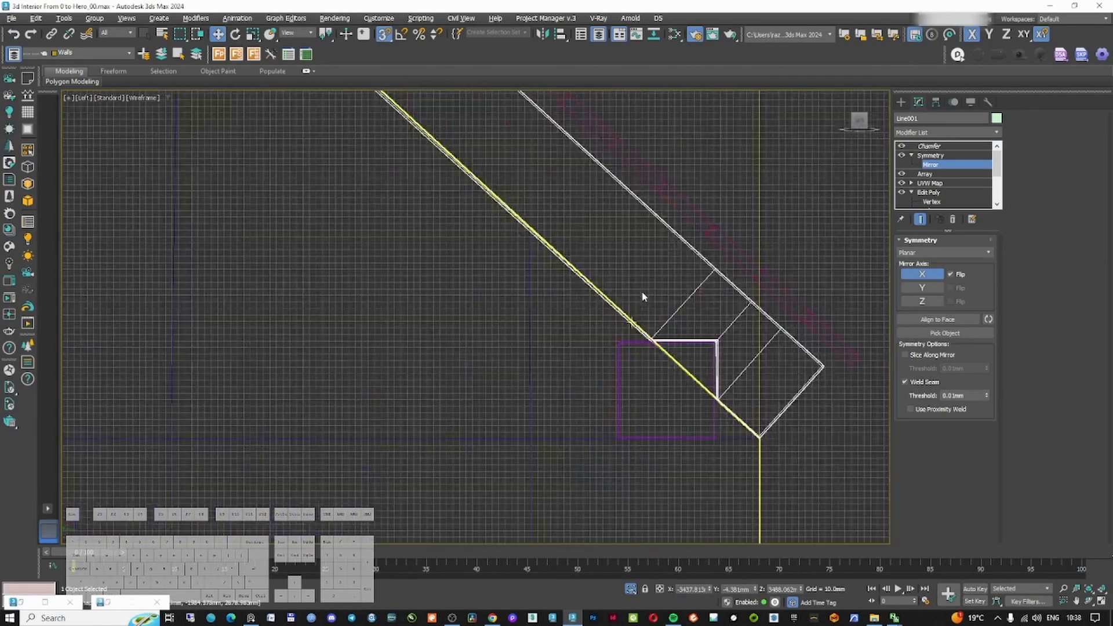
scroll(731, 327, down, 7)
scroll(560, 162, up, 8)
click(925, 174)
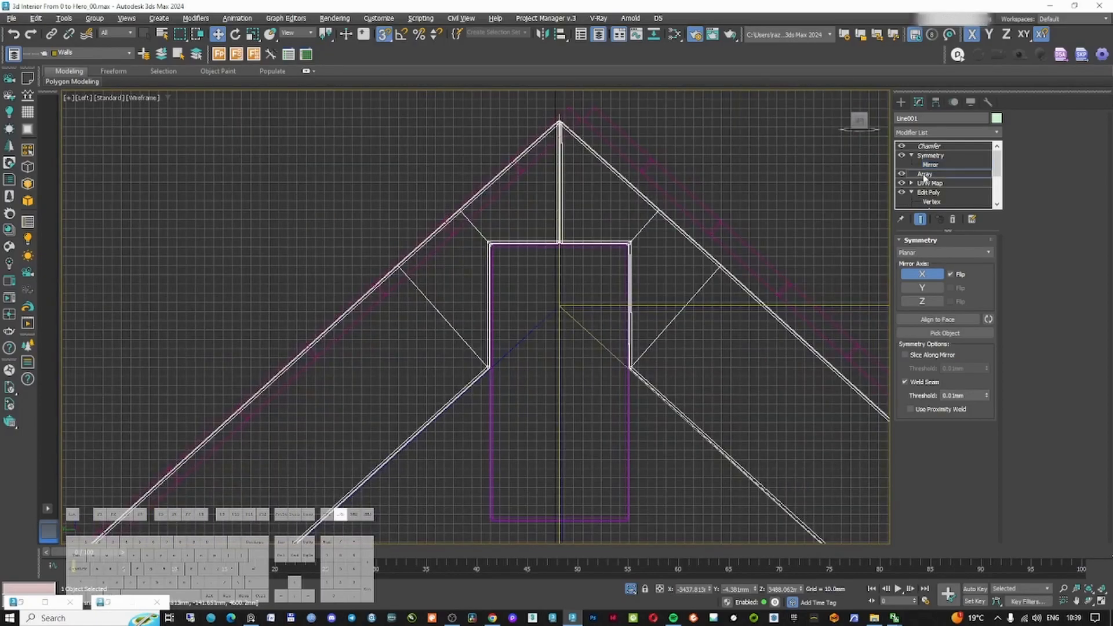
click(929, 147)
click(685, 125)
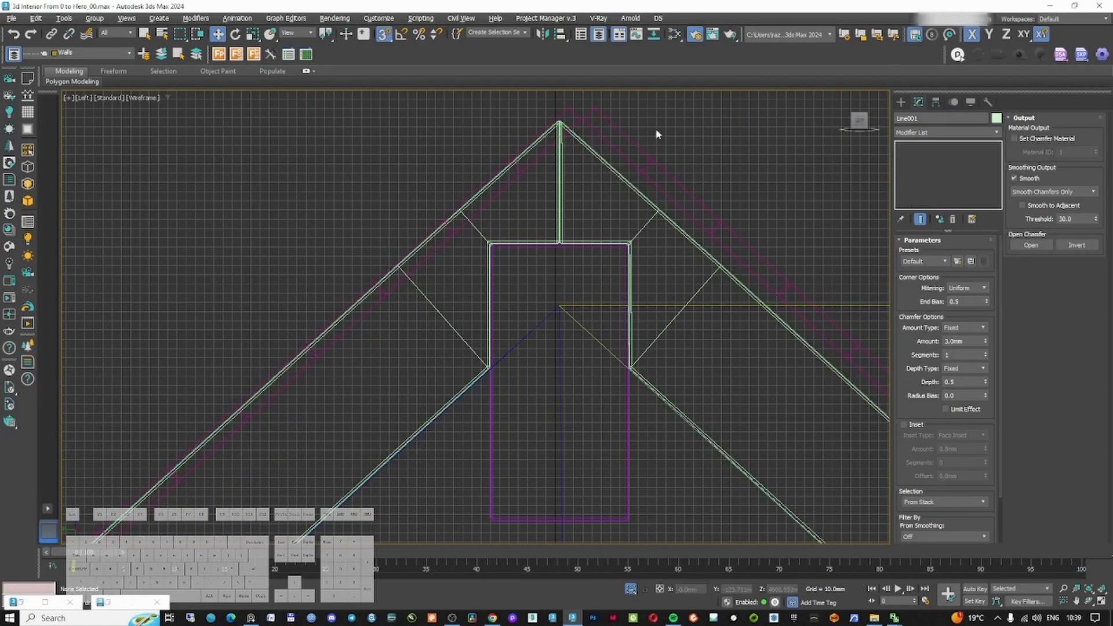
Add an Edit Poly modifier to the roof boarding beneath its FloorGenerator
click(602, 135)
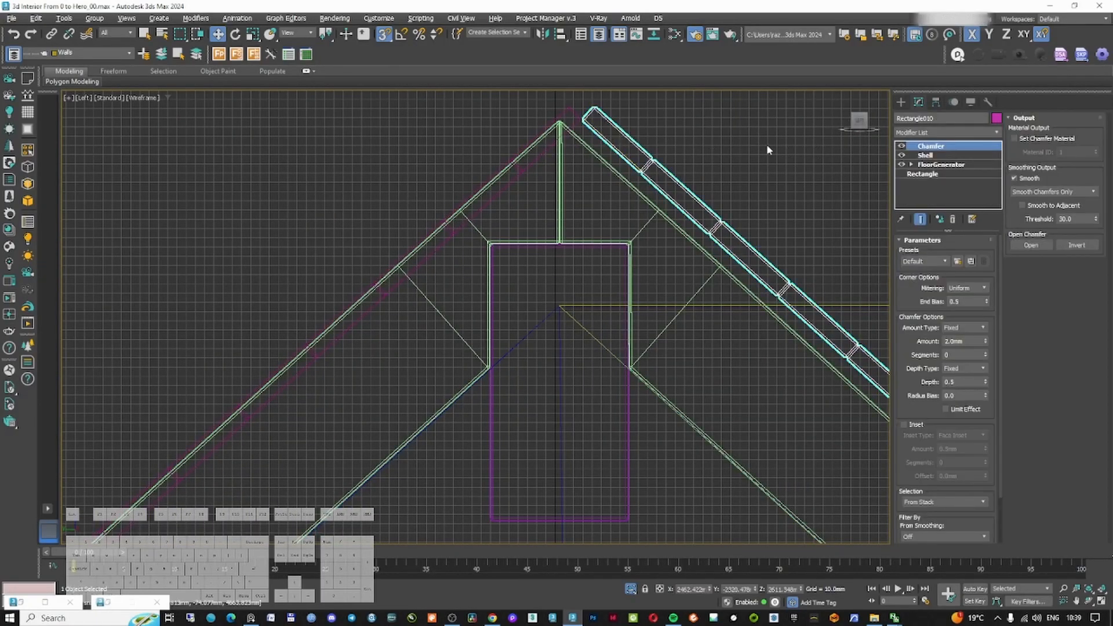
click(565, 109)
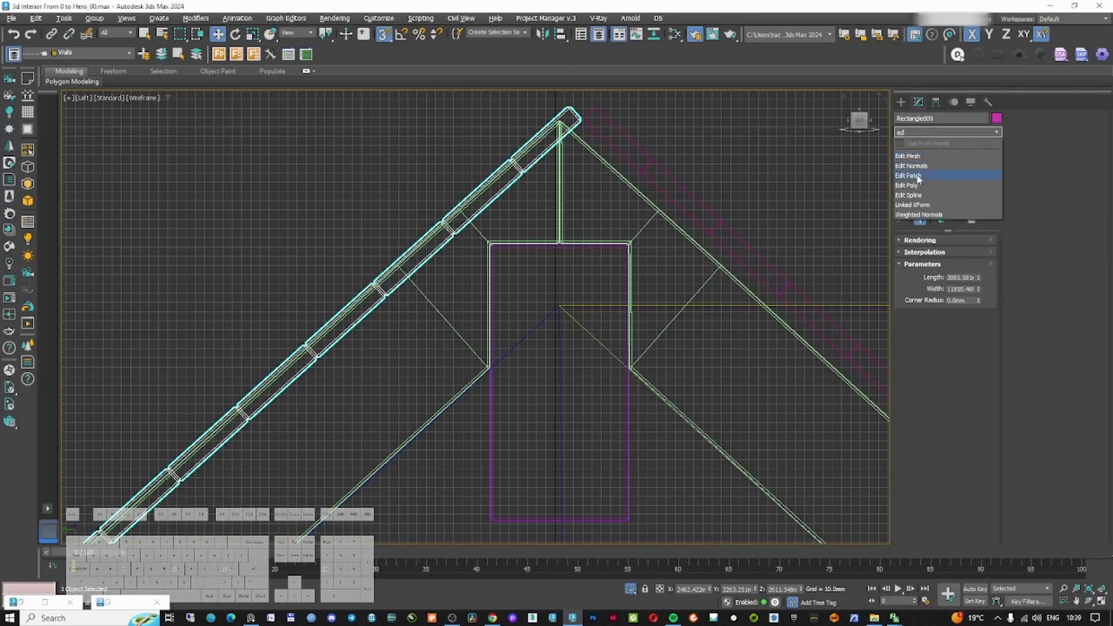
click(917, 186)
right_click(932, 172)
key(Escape)
click(917, 326)
Move the boarding's ridge-end vertices horizontally so the boards reach the roof apex
middle_drag(571, 165, 592, 250)
drag(492, 156, 687, 258)
scroll(589, 194, up, 3)
drag(727, 222, 598, 223)
scroll(632, 205, down, 8)
scroll(630, 264, up, 4)
scroll(640, 273, down, 8)
scroll(449, 400, up, 8)
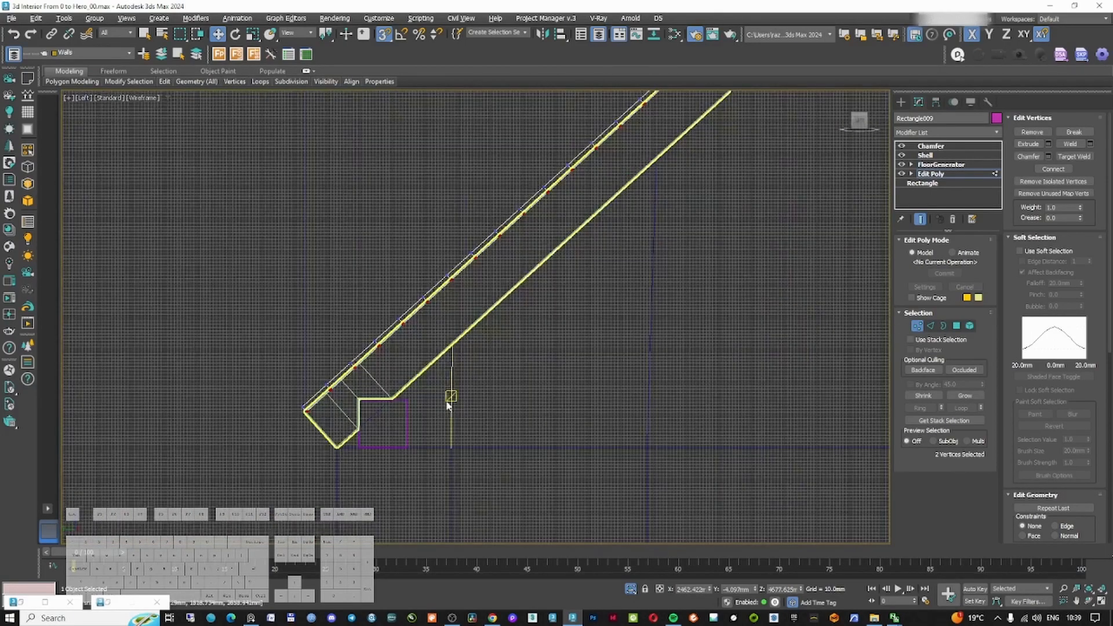
scroll(392, 331, down, 5)
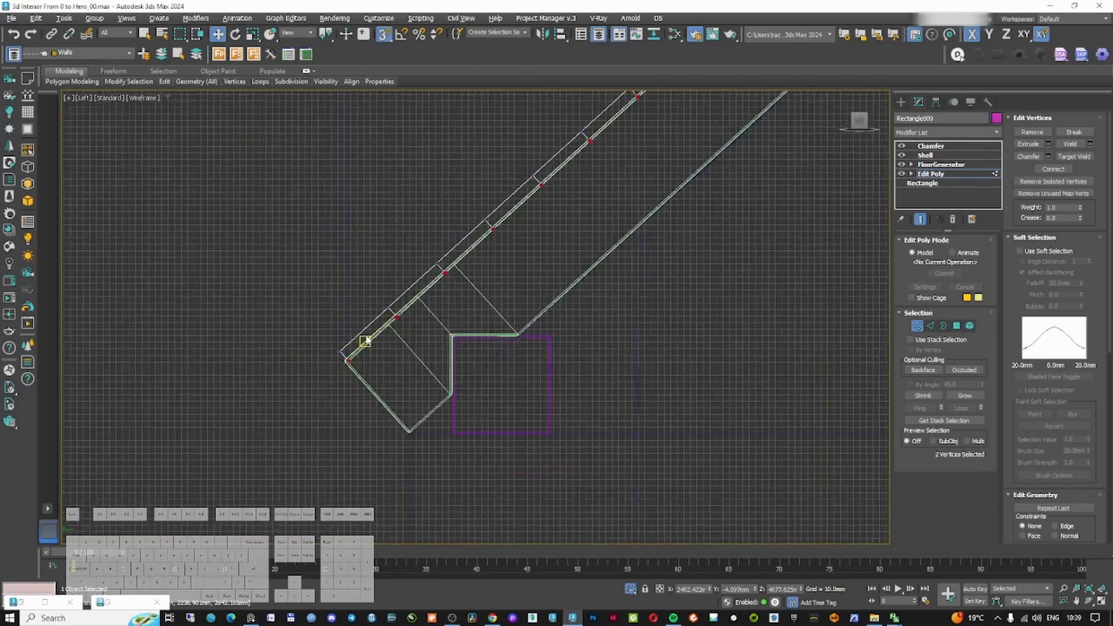
scroll(297, 359, up, 3)
scroll(466, 374, up, 3)
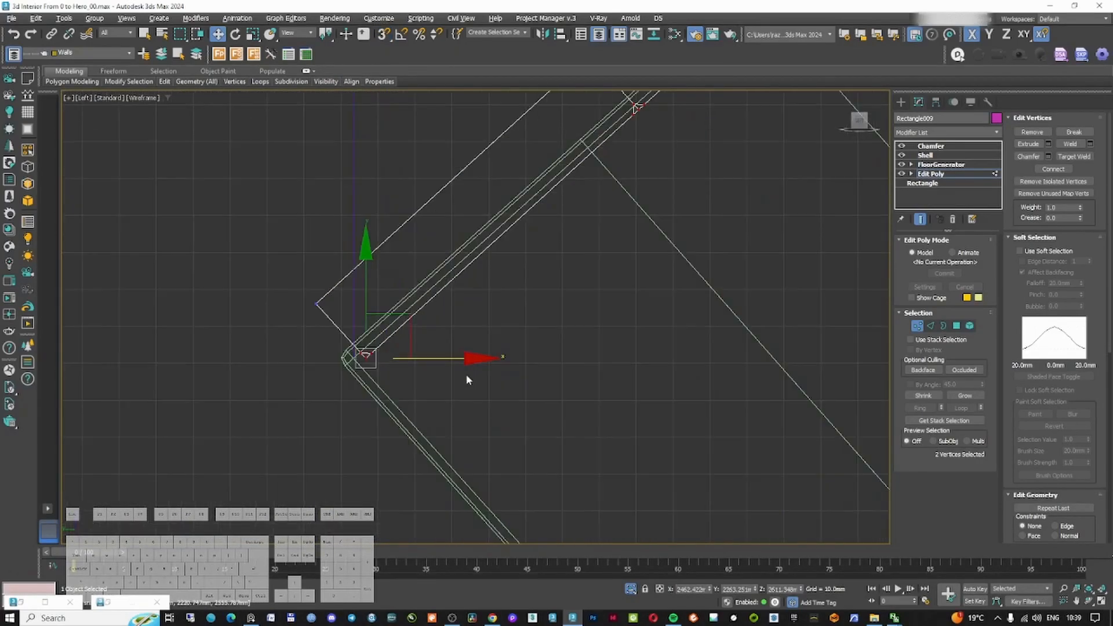
drag(433, 359, 399, 360)
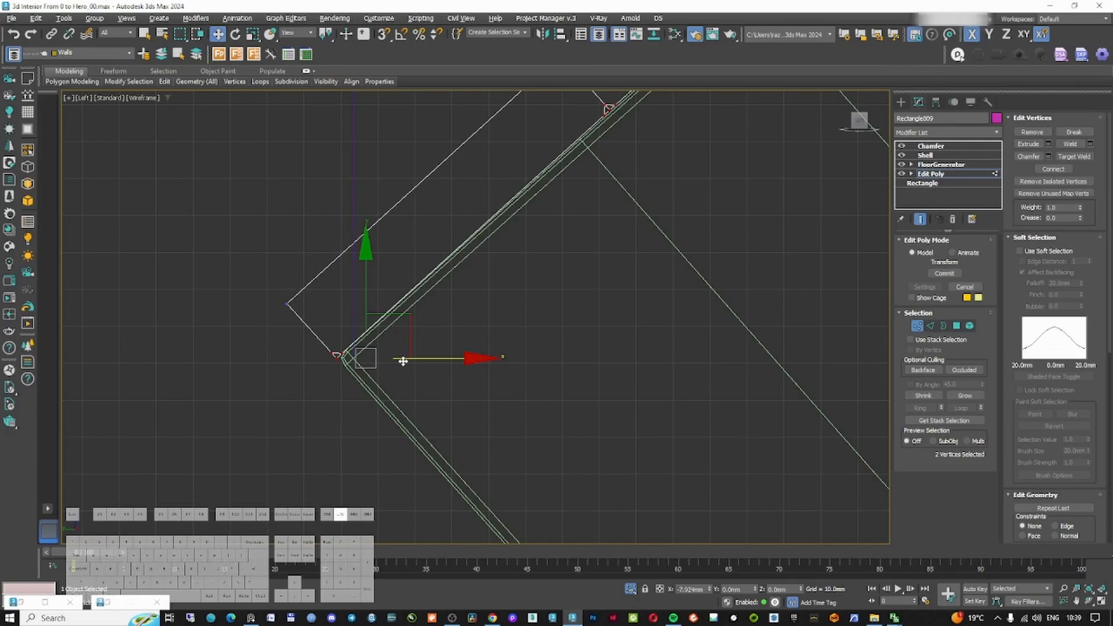
scroll(550, 290, down, 5)
scroll(563, 246, up, 3)
middle_drag(623, 129, 549, 271)
scroll(548, 266, up, 5)
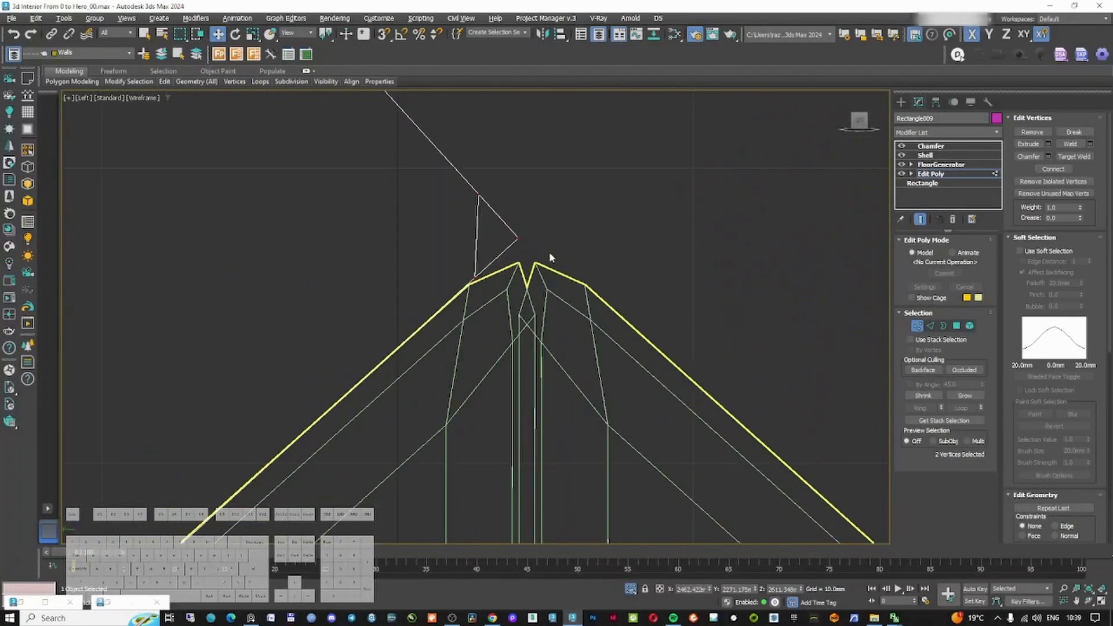
scroll(549, 252, down, 2)
key(1)
click(931, 147)
Reposition the opposite slope's boarding so its top end meets the ridge
scroll(731, 211, down, 4)
click(776, 237)
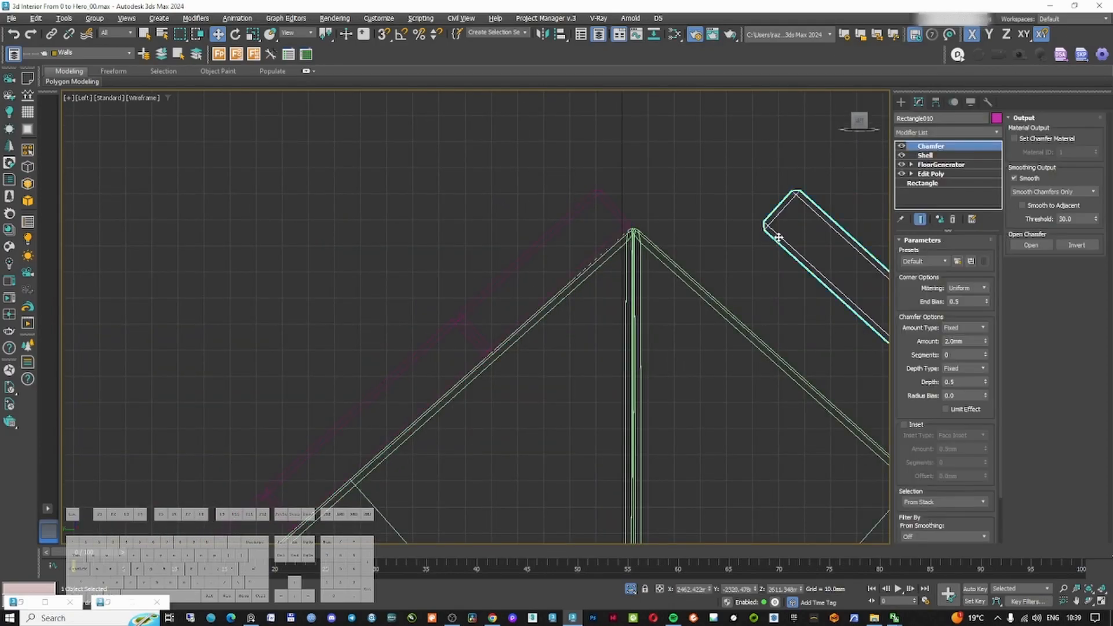
scroll(777, 239, down, 6)
middle_drag(800, 281, 646, 237)
scroll(648, 242, down, 4)
scroll(826, 397, up, 4)
middle_drag(827, 397, 440, 377)
scroll(732, 364, up, 6)
scroll(742, 374, up, 6)
drag(662, 372, 487, 396)
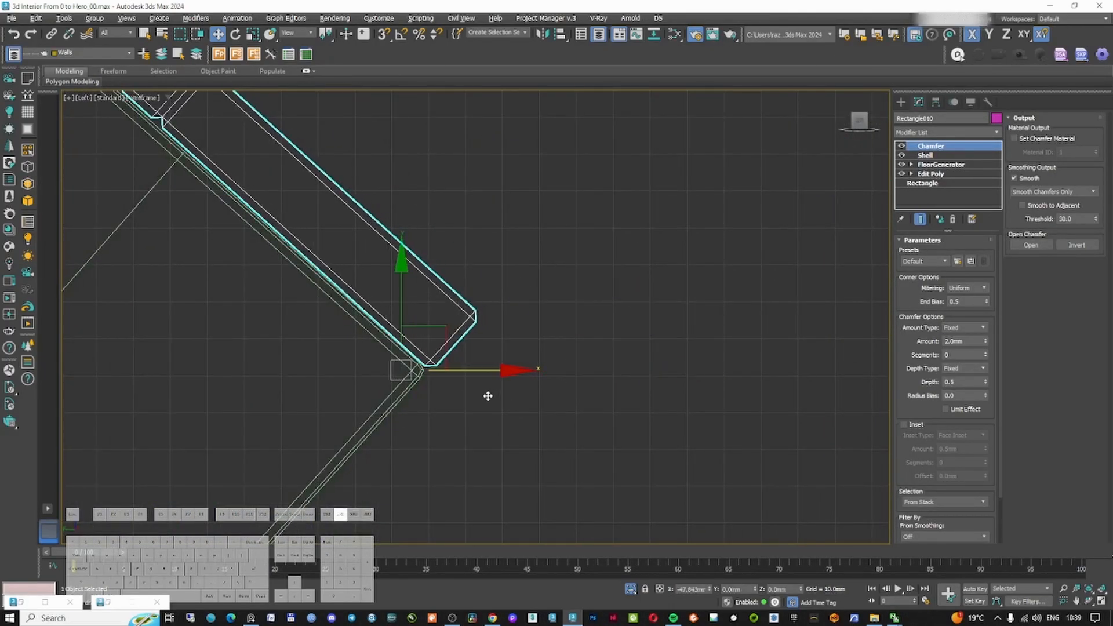
scroll(495, 392, down, 5)
scroll(479, 360, up, 4)
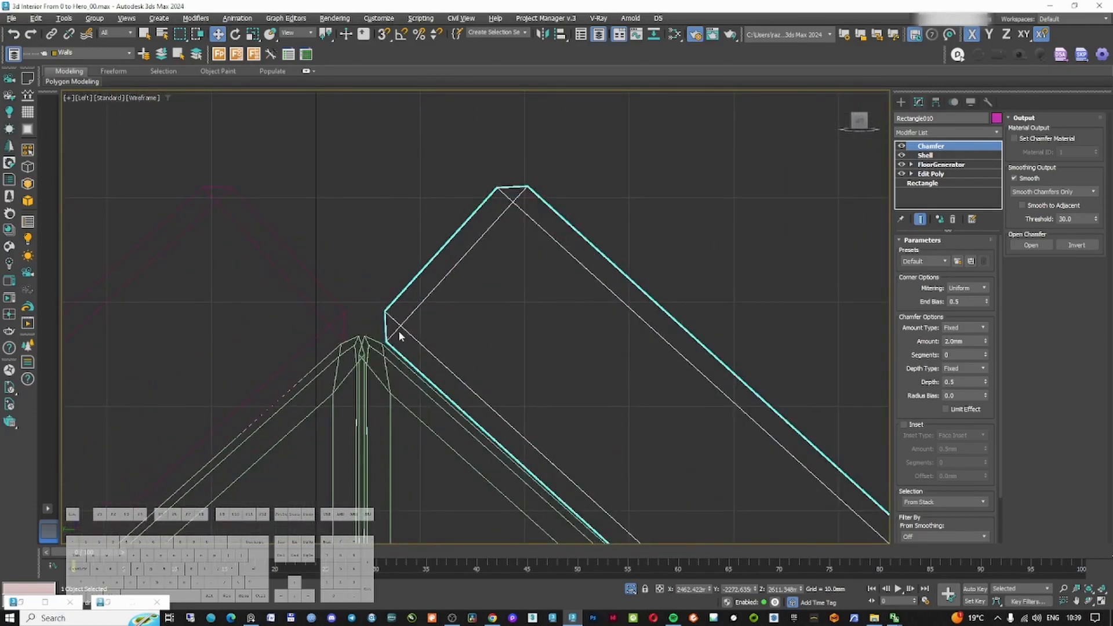
scroll(398, 336, up, 5)
drag(408, 334, 444, 323)
scroll(468, 317, down, 5)
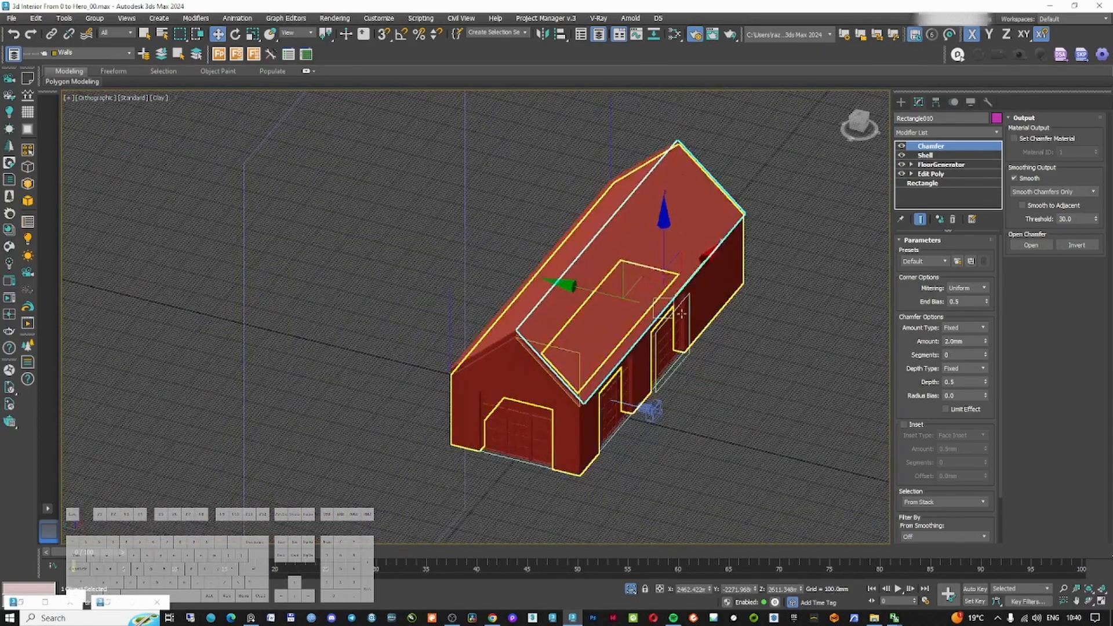
Save the scene file
key(ctrl+s)
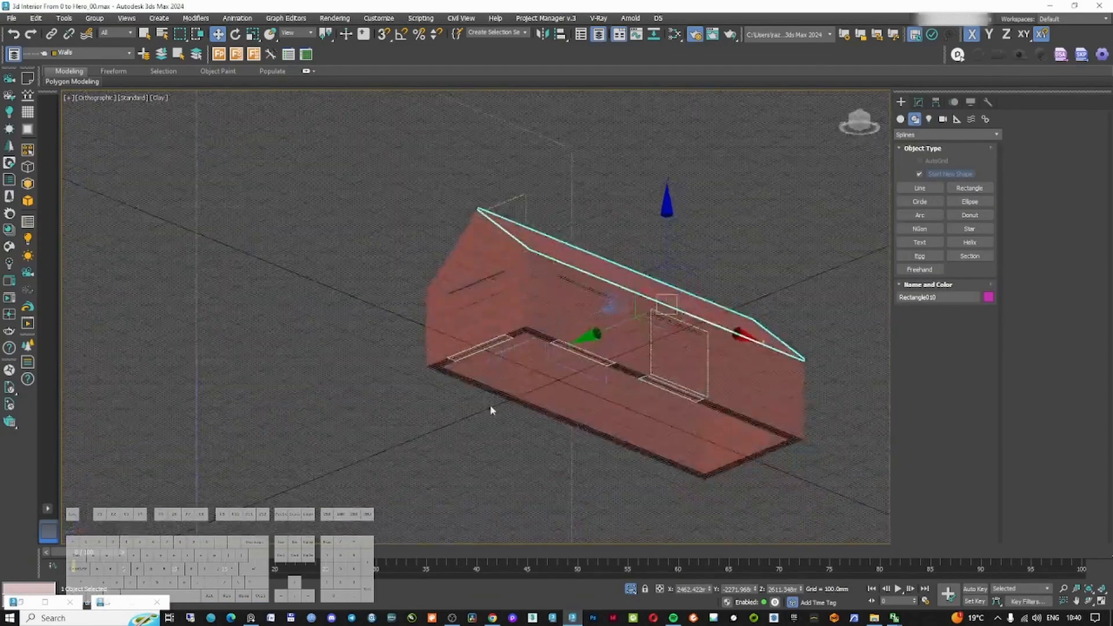
click(504, 386)
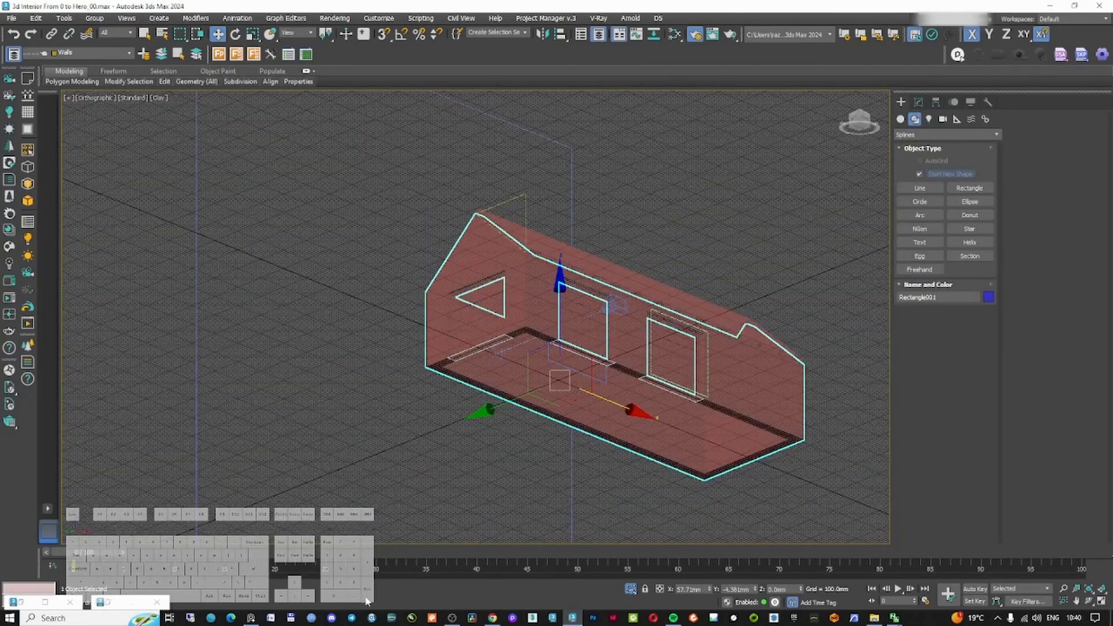
click(252, 618)
scroll(739, 388, up, 5)
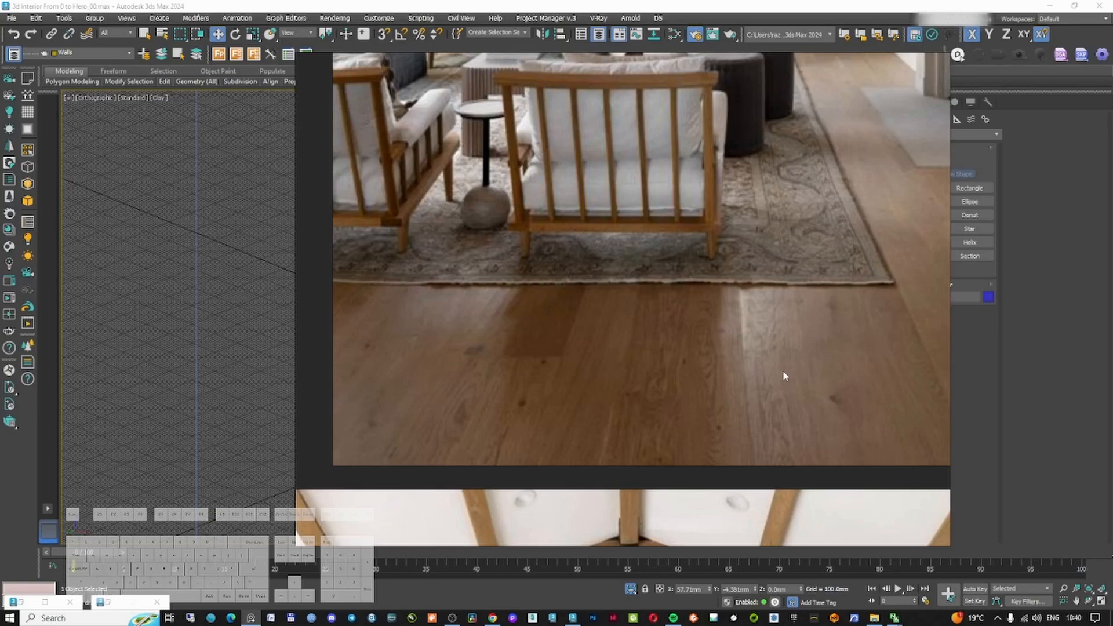
drag(1112, 96, 477, 74)
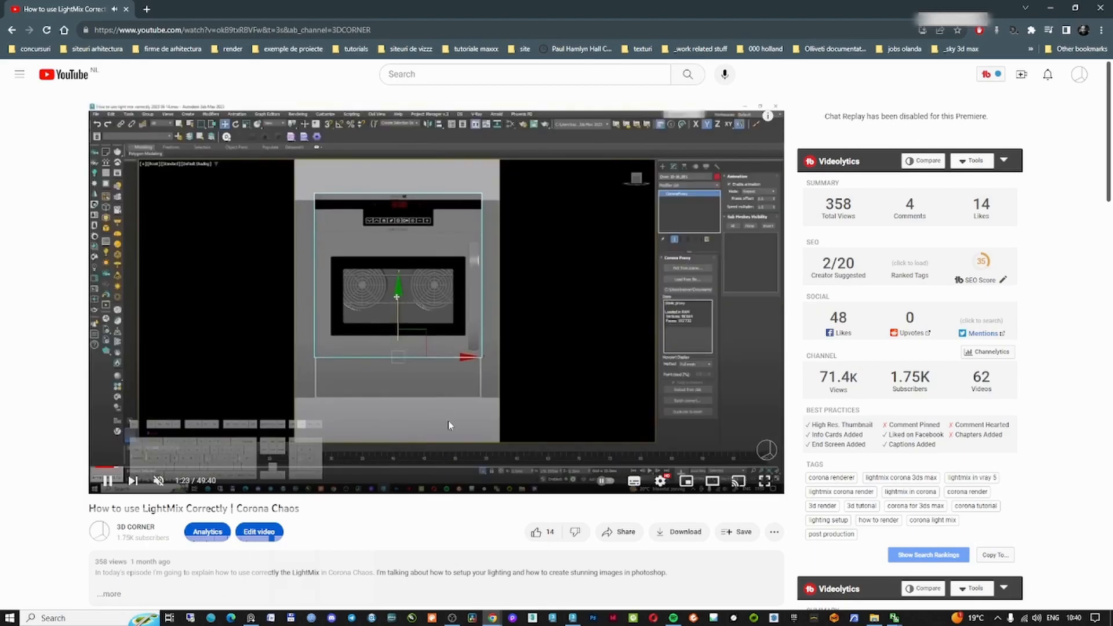
drag(107, 472, 105, 467)
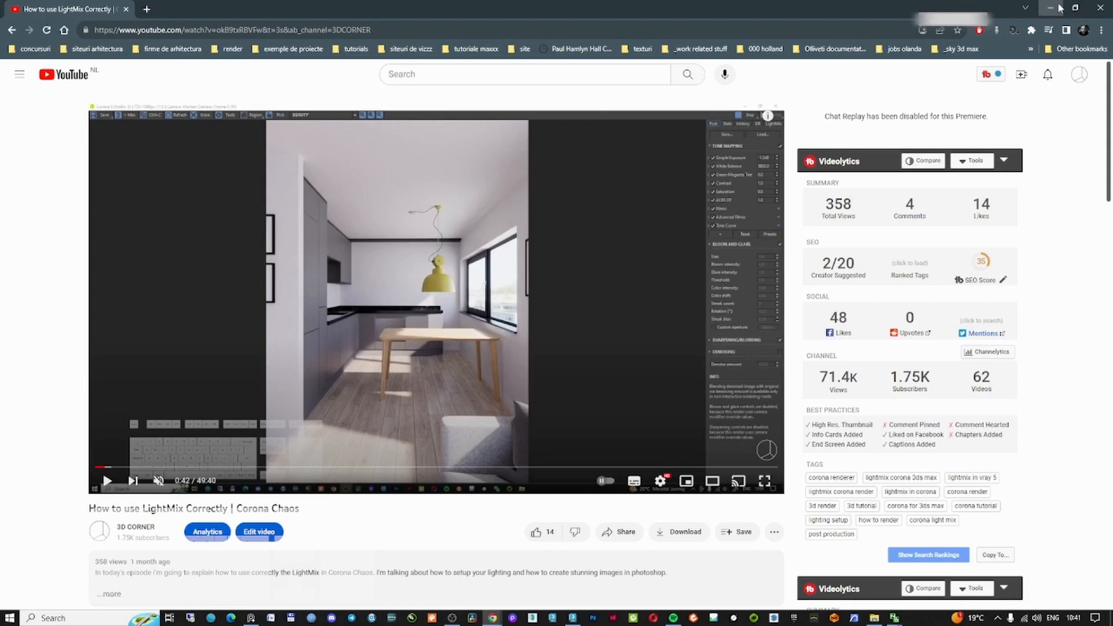
click(1058, 8)
click(930, 5)
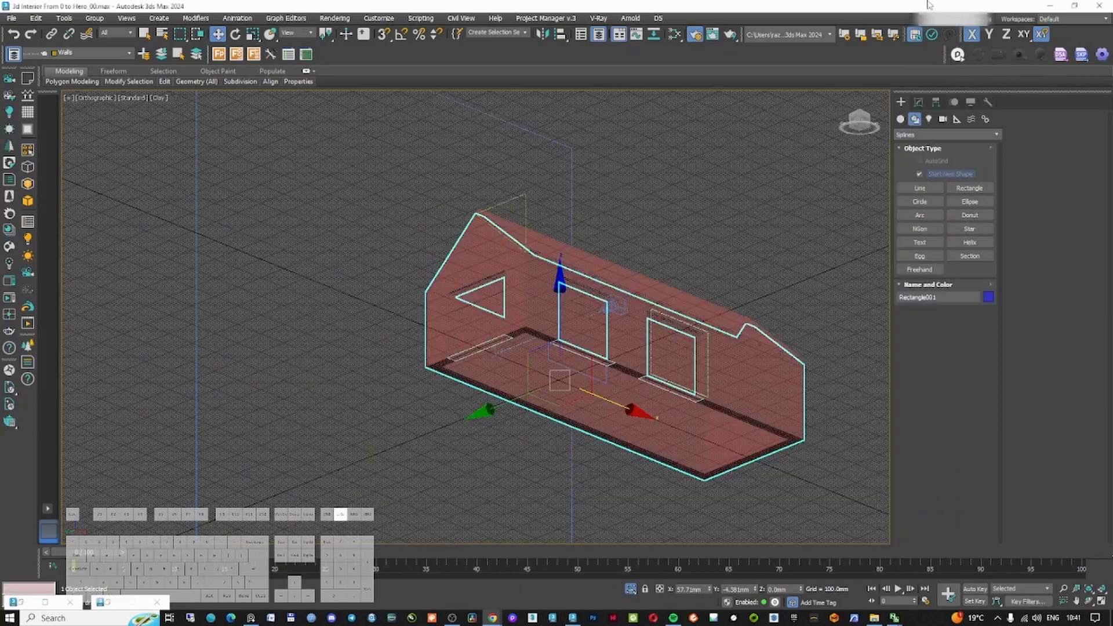
click(698, 206)
click(703, 365)
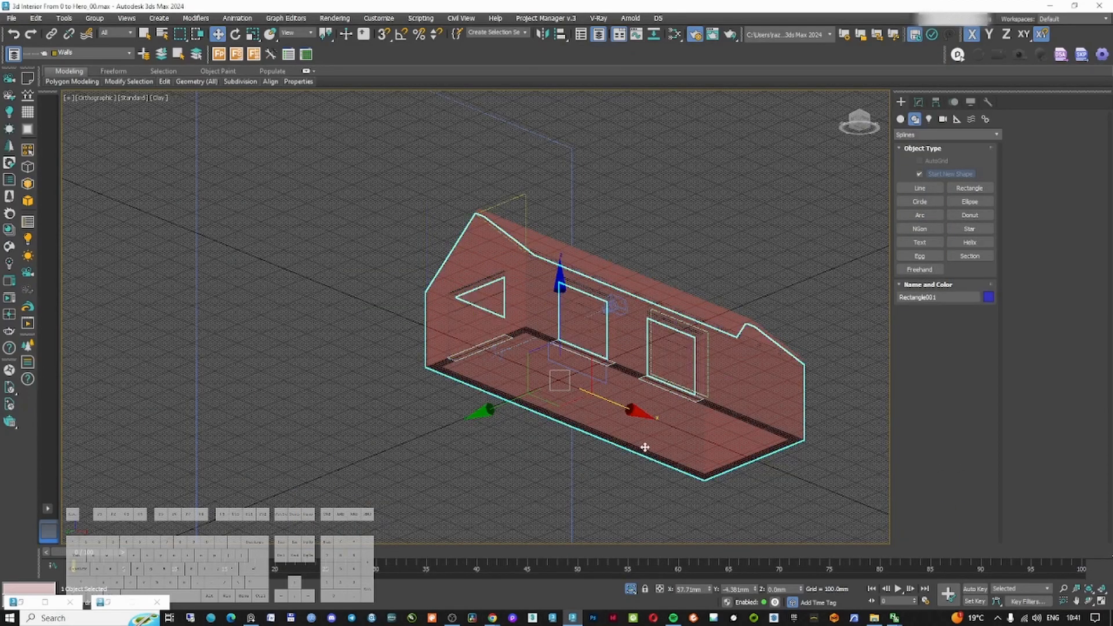
Launch a second instance of 3ds Max 2024 from the taskbar
right_click(570, 620)
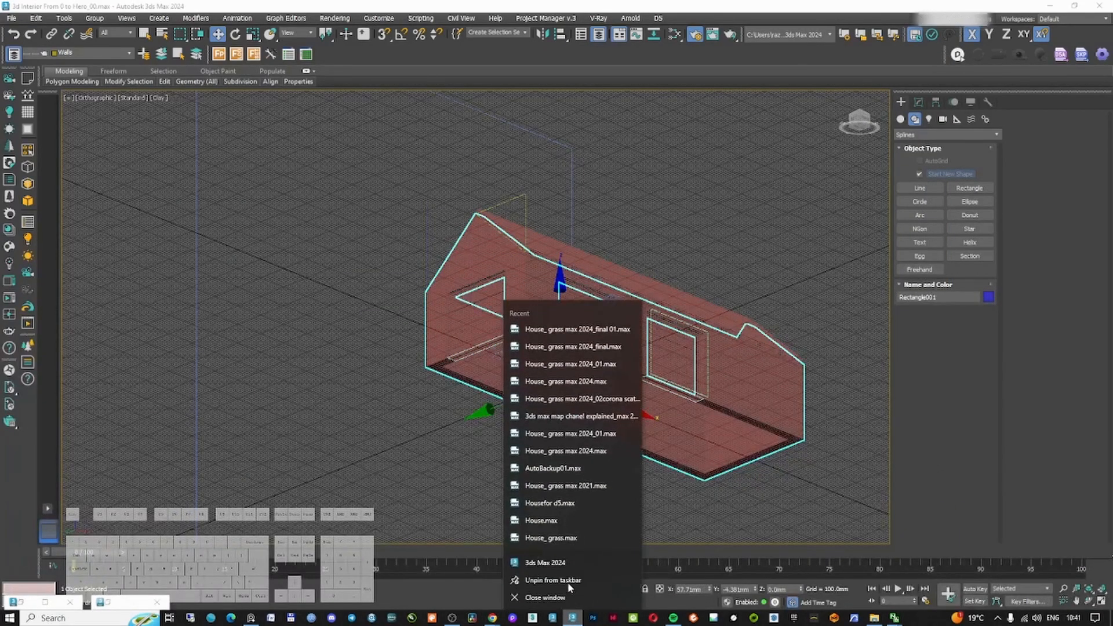
click(565, 560)
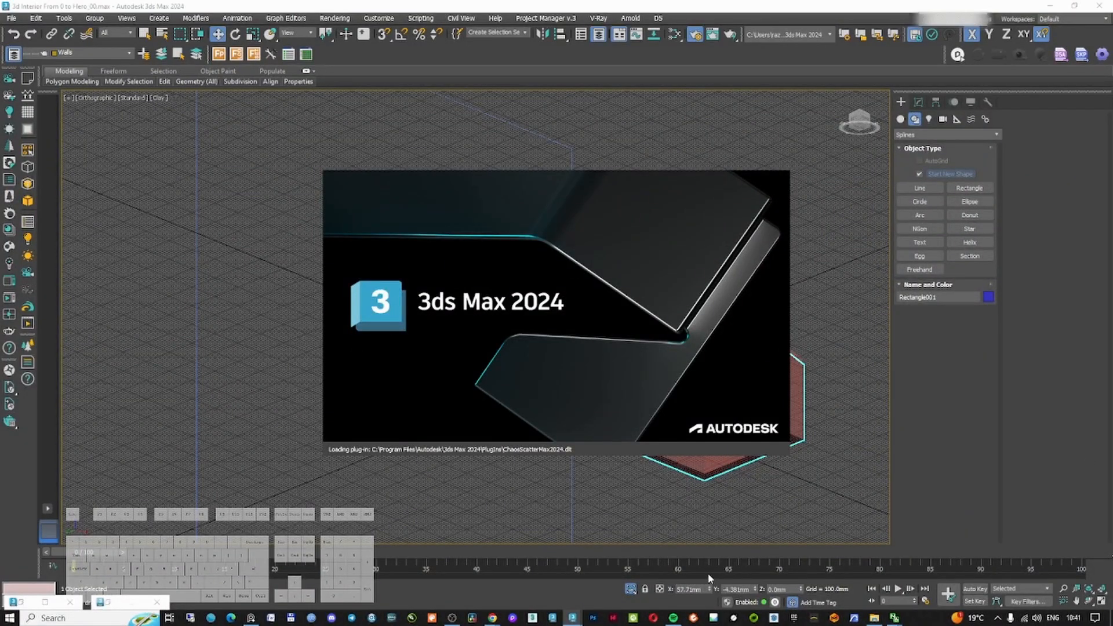
Watch the YouTube tutorial on copying and pasting objects between two 3ds Max sessions
mouse_move(502, 619)
click(463, 571)
scroll(654, 364, down, 5)
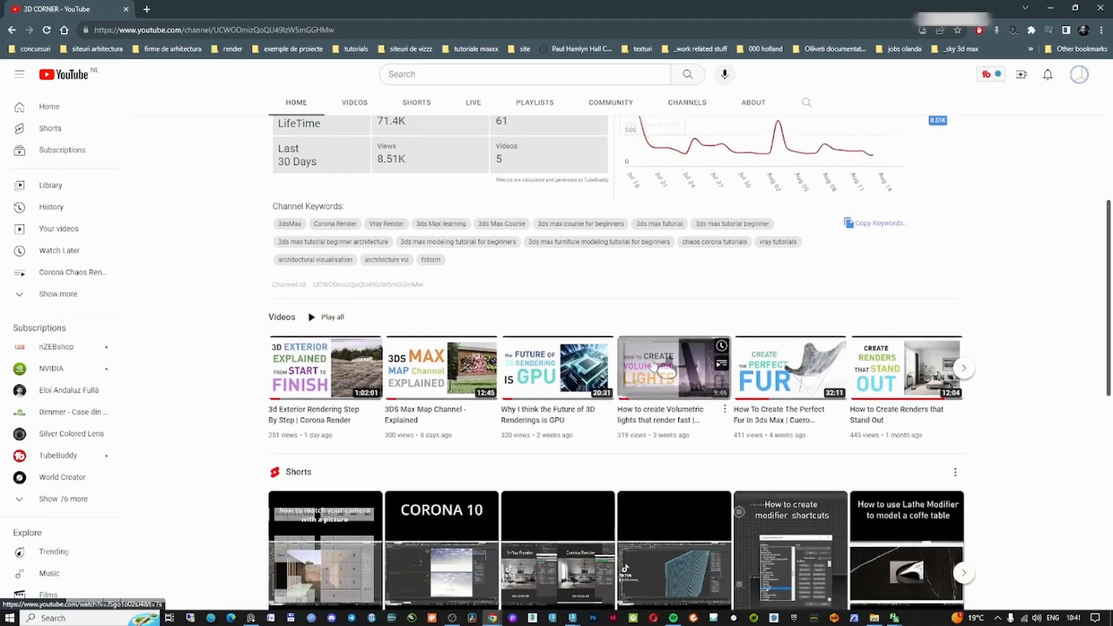
scroll(653, 364, down, 5)
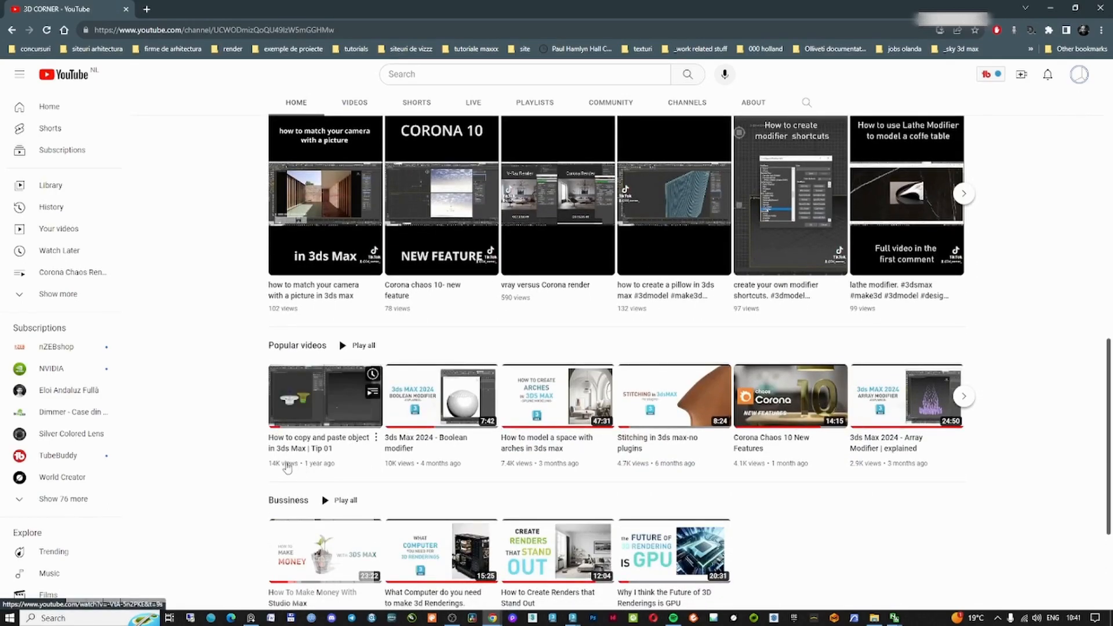
click(322, 399)
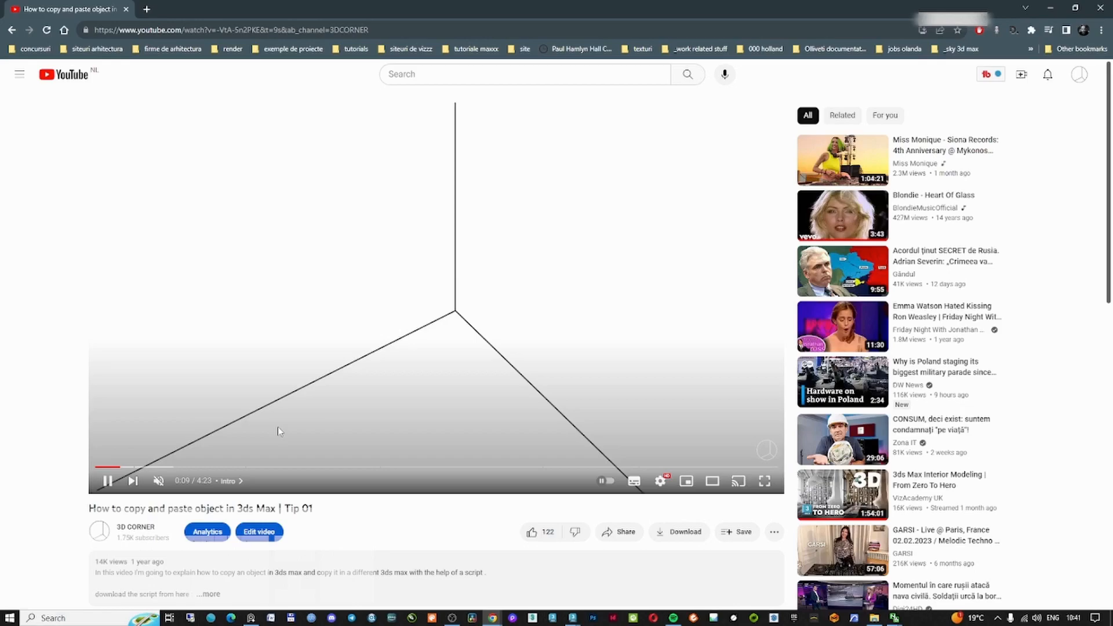
click(144, 469)
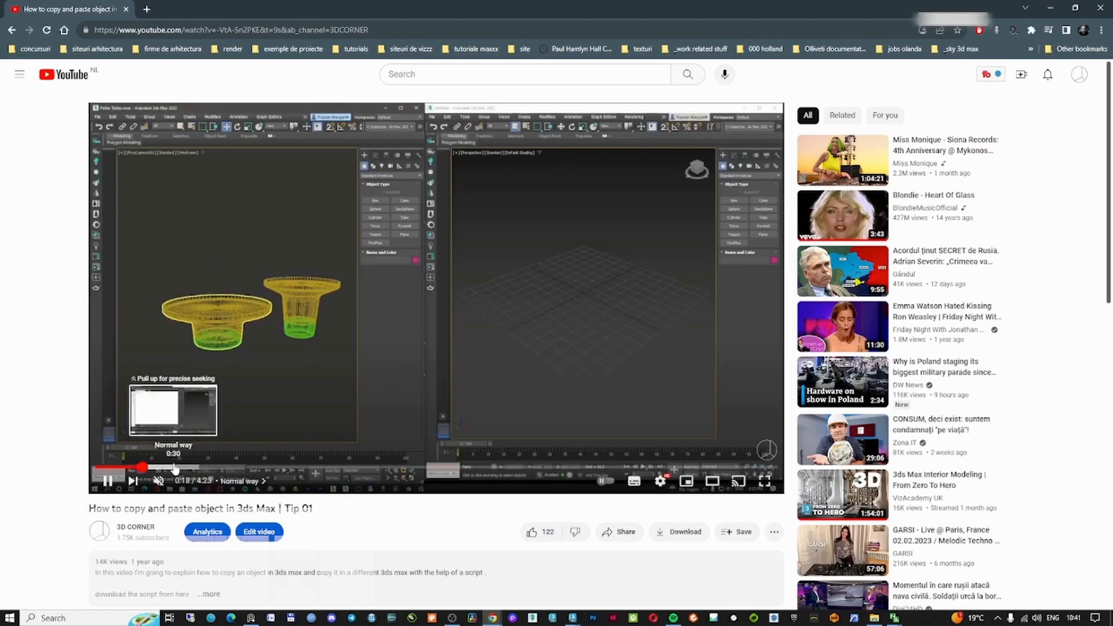
click(173, 469)
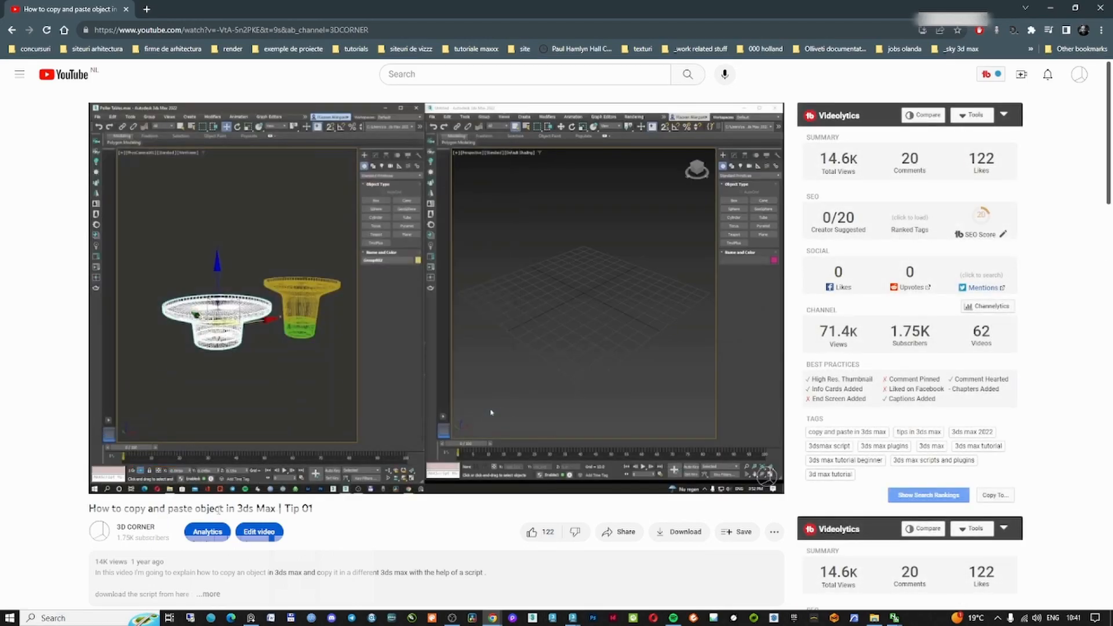
key(space)
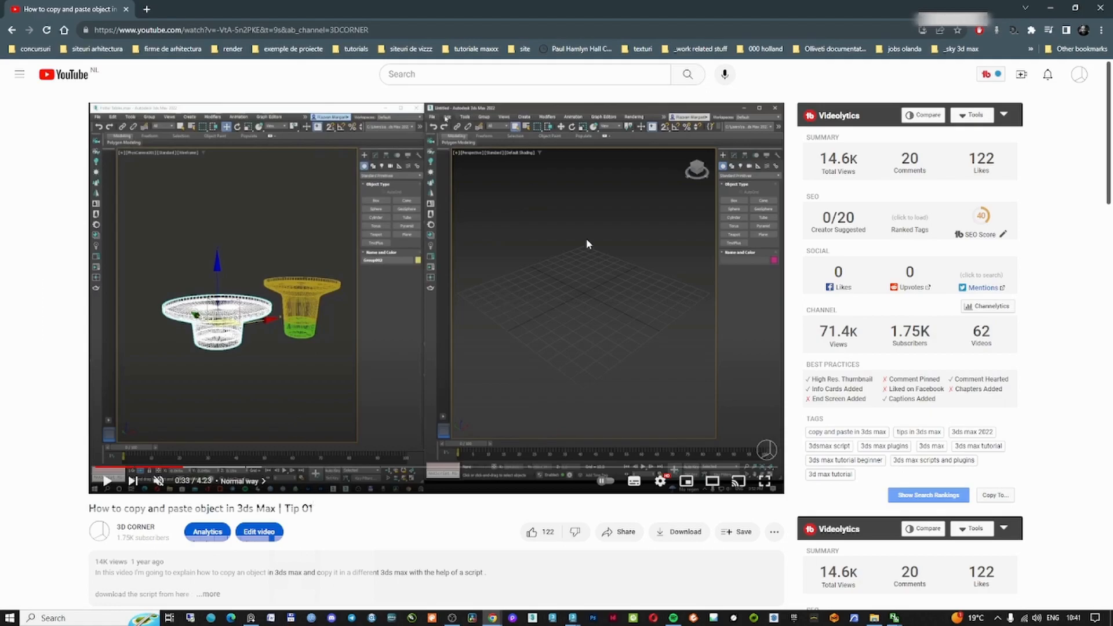
click(1051, 7)
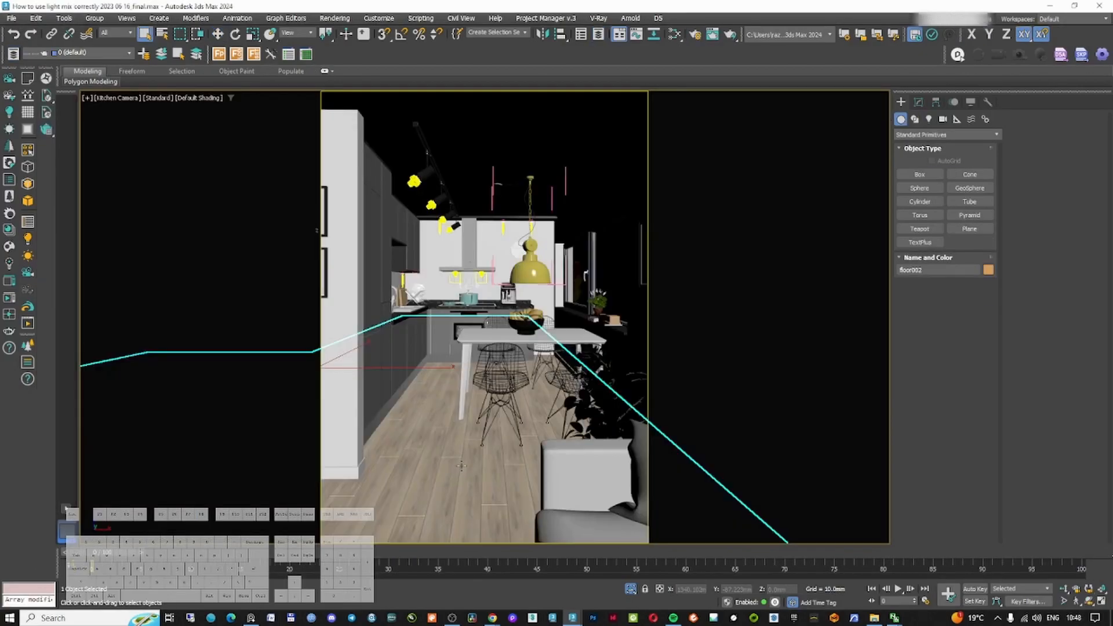
In the second session's kitchen scene, isolate the floor object and copy it for pasting into the living room file
right_click(460, 465)
click(472, 470)
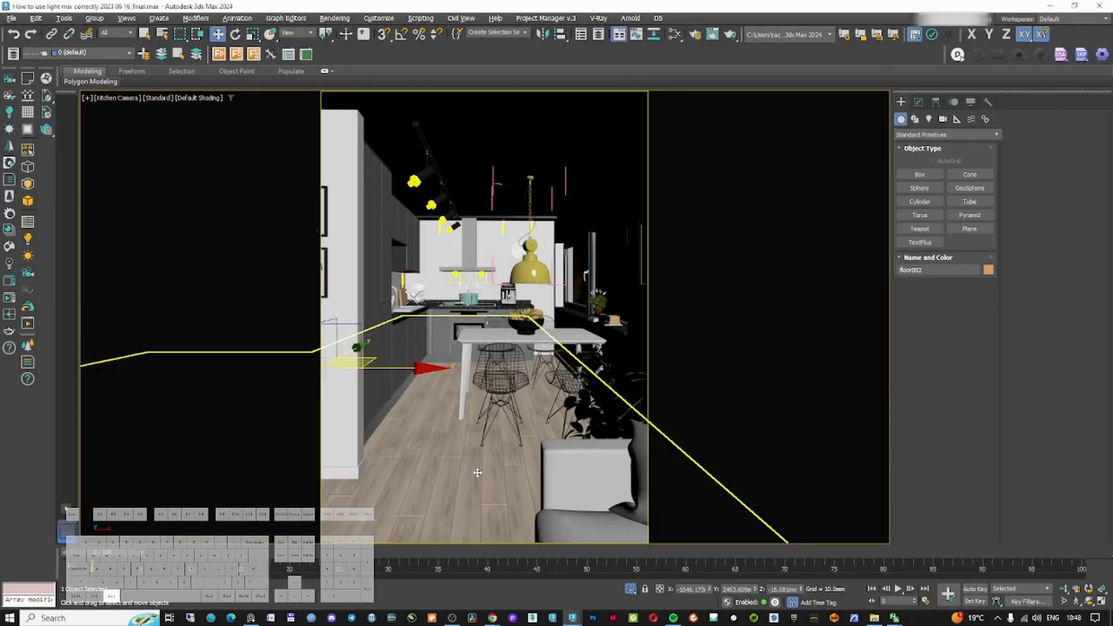
key(alt+q)
click(545, 324)
click(540, 335)
key(ctrl+c)
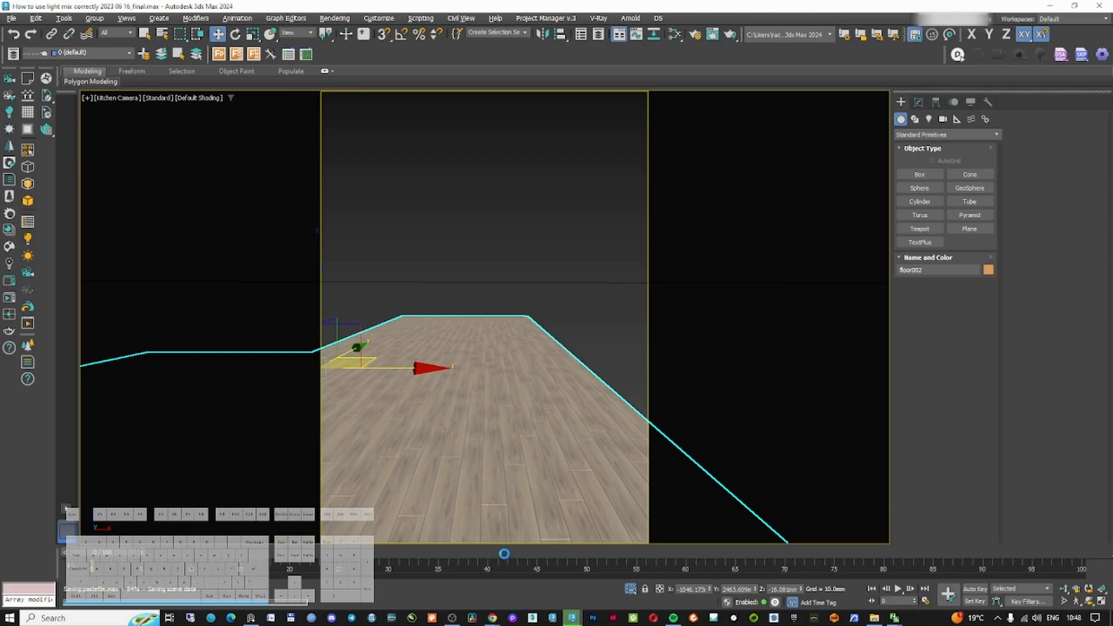
Browse the YouTube channel page and open the LightMix Correctly video
mouse_move(492, 620)
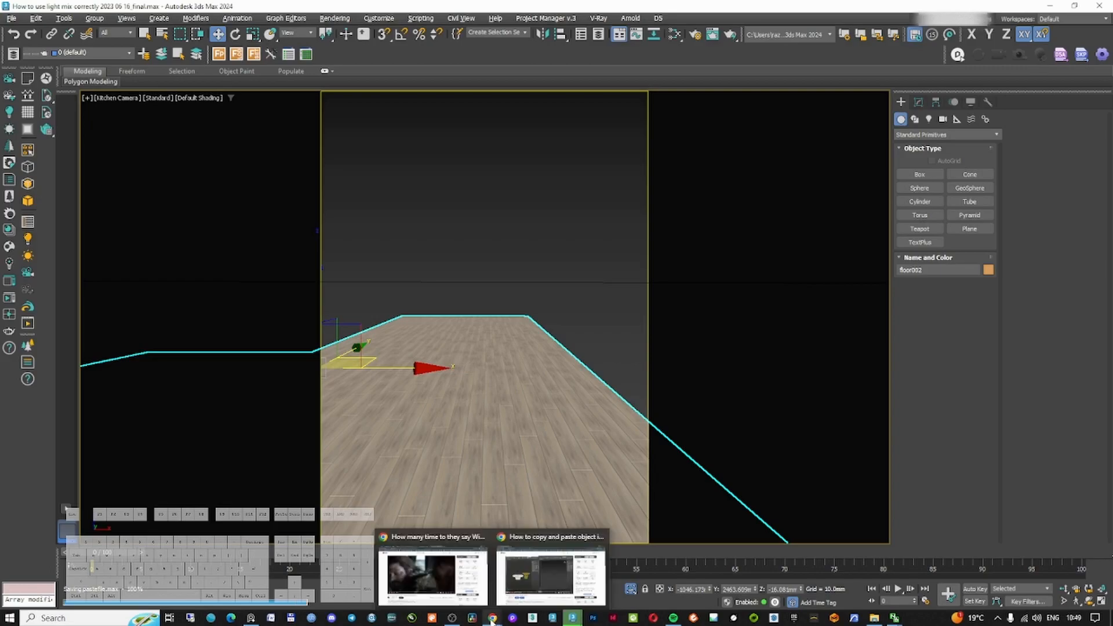
click(550, 574)
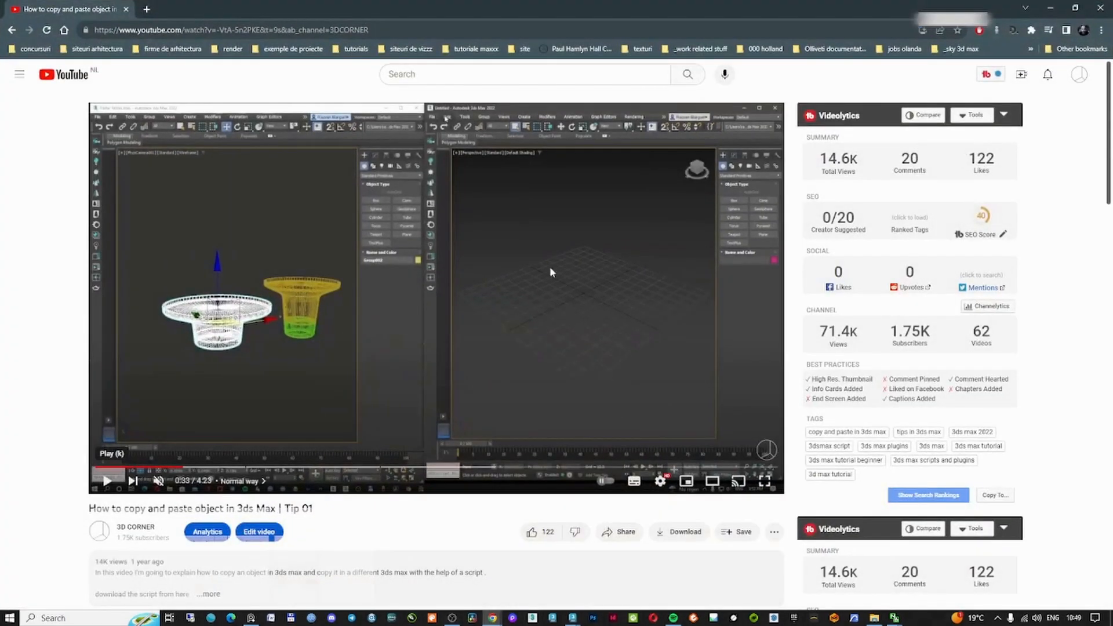
click(1079, 74)
click(968, 149)
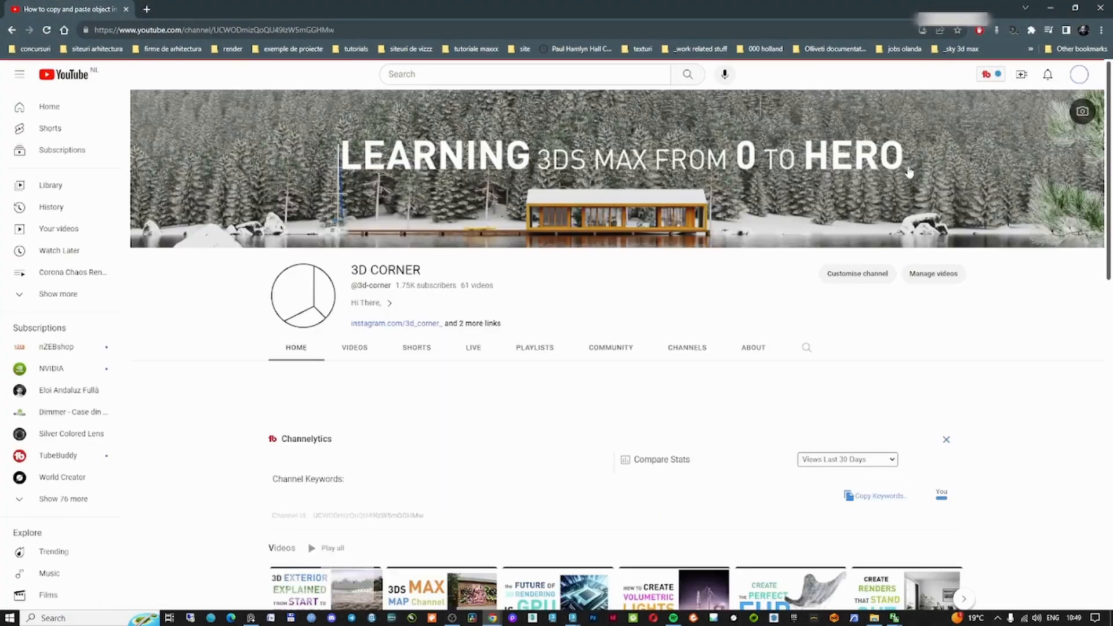
scroll(591, 259, down, 5)
click(590, 259)
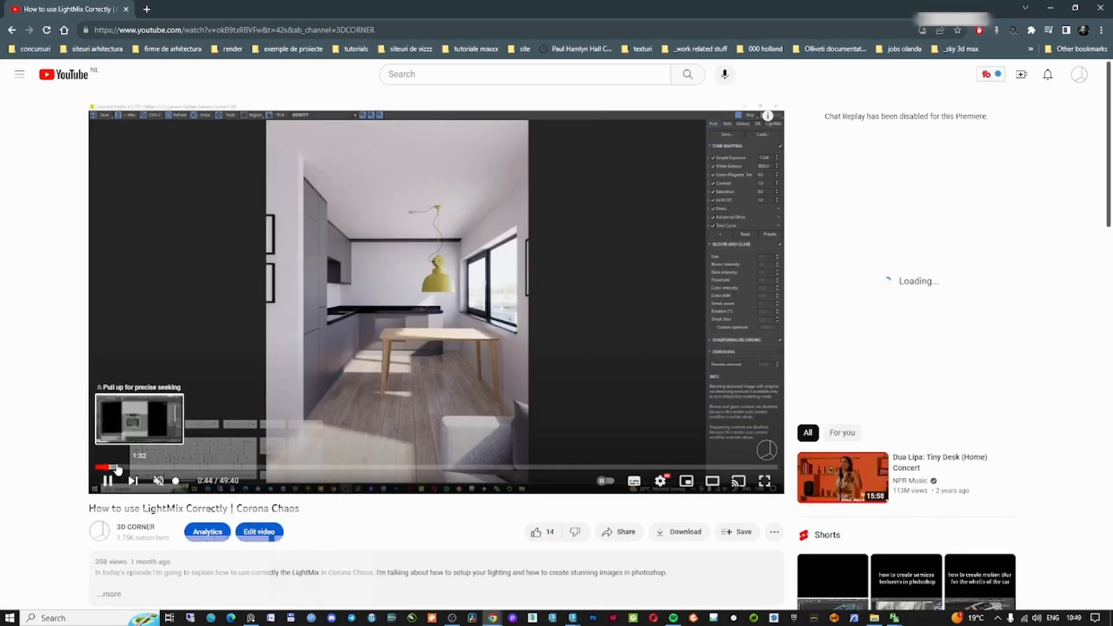
click(121, 467)
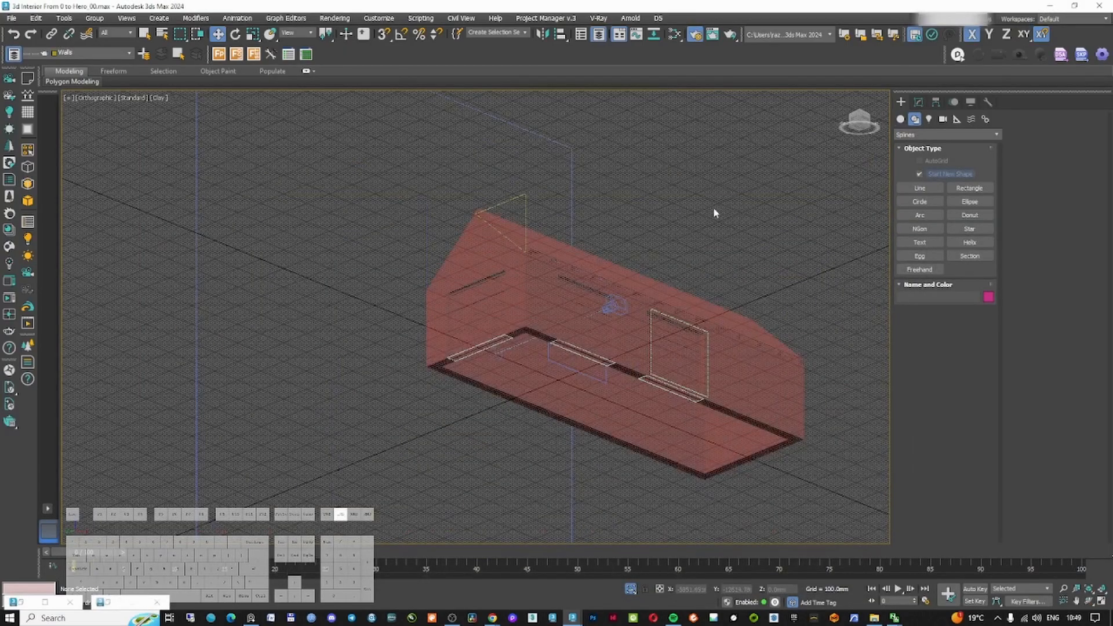
Paste the copied floor object into the living room scene
click(589, 335)
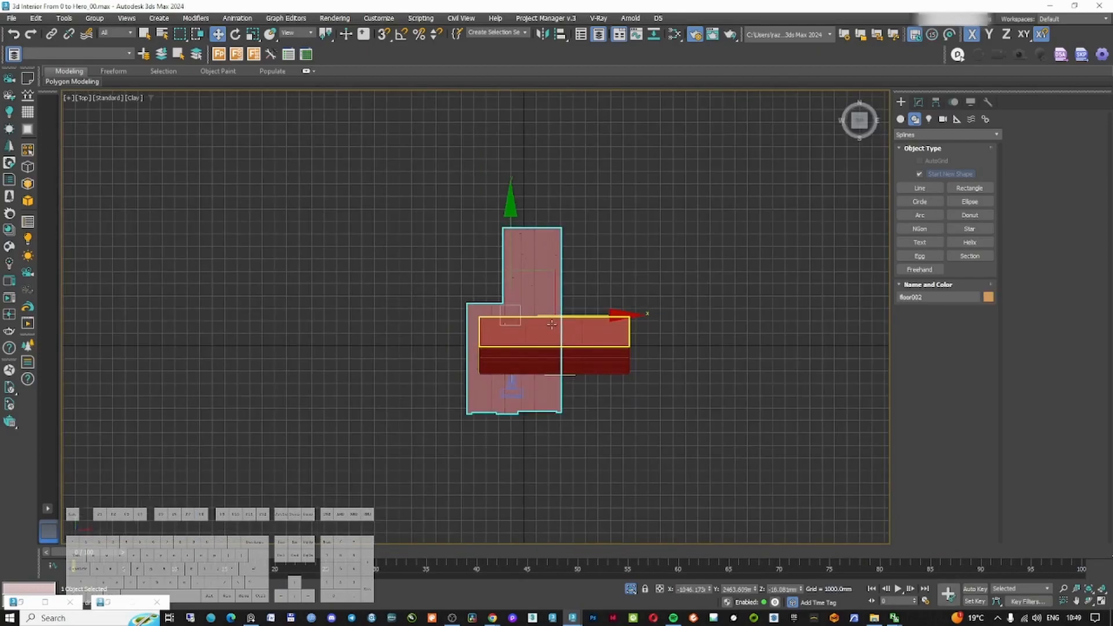
key(F3)
scroll(494, 335, up, 3)
middle_drag(494, 335, 495, 298)
right_click(493, 290)
click(509, 310)
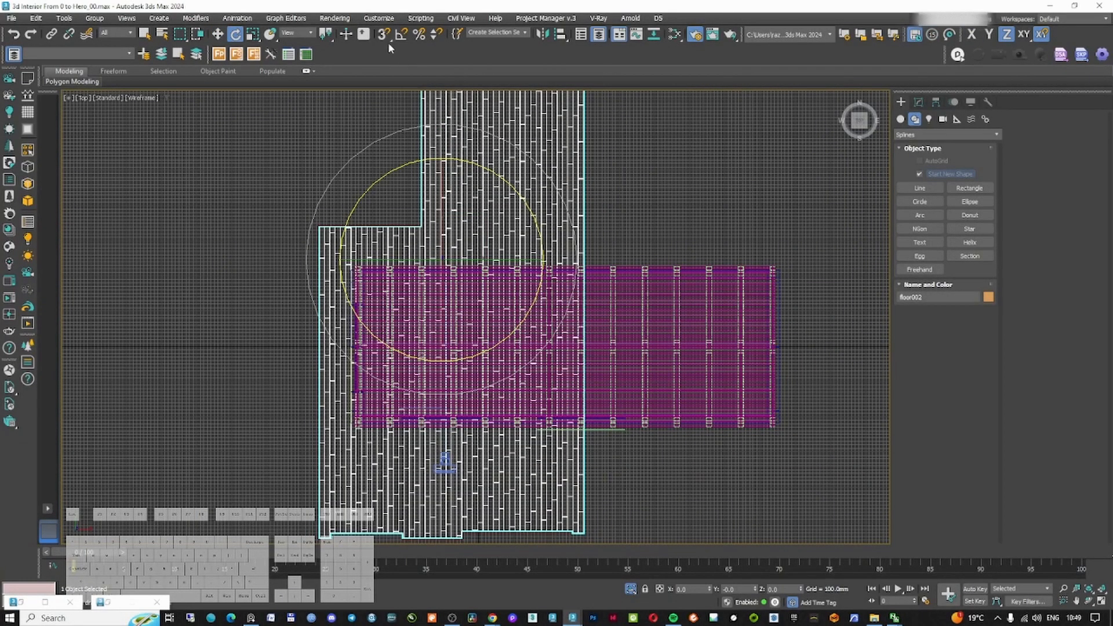
Rotate the pasted floor and move it into position beneath the living room walls
drag(485, 169, 514, 244)
key(w)
scroll(501, 270, up, 2)
scroll(487, 255, down, 4)
alt+middle_drag(487, 255, 579, 179)
key(F3)
scroll(485, 355, up, 6)
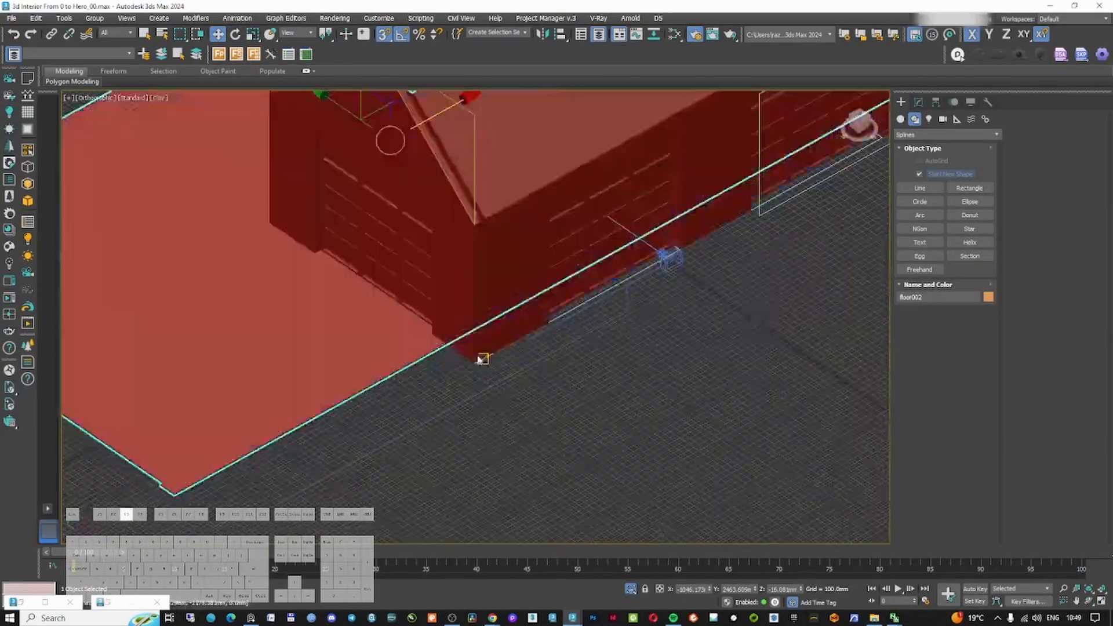
Inspect how the floor meets the walls at the corners and from the top view
ctrl+click(476, 353)
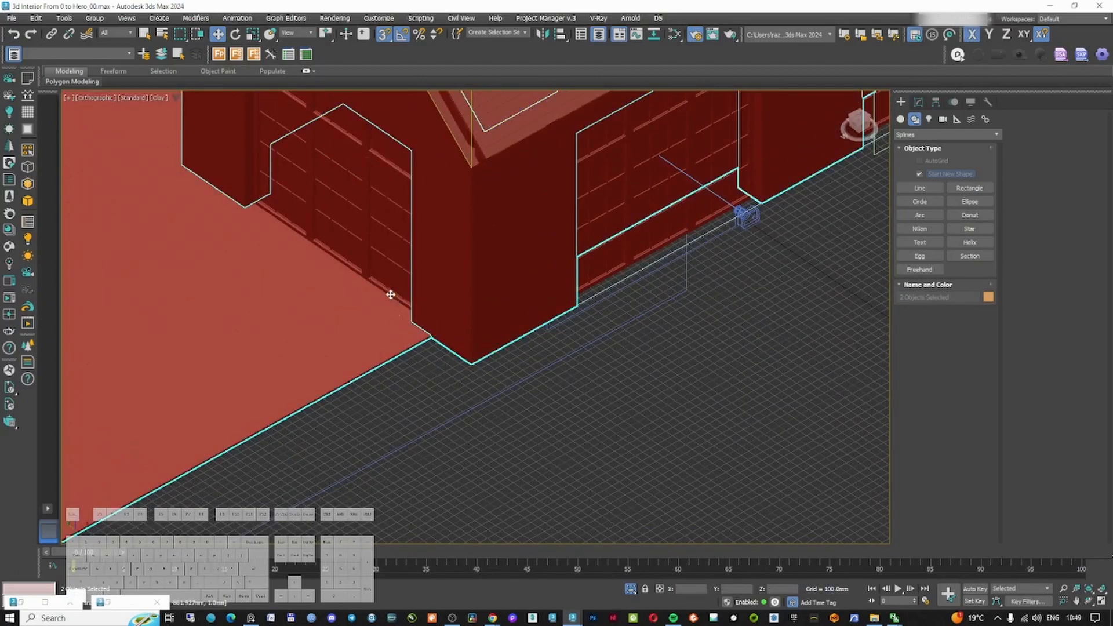
ctrl+click(392, 297)
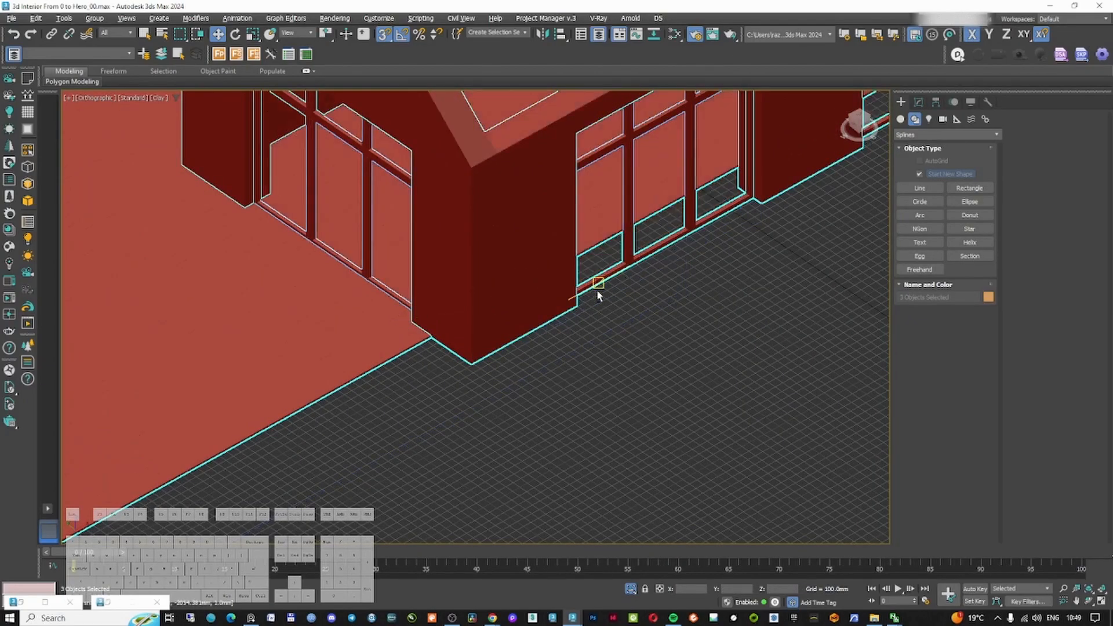
click(633, 374)
click(376, 342)
key(t)
key(z)
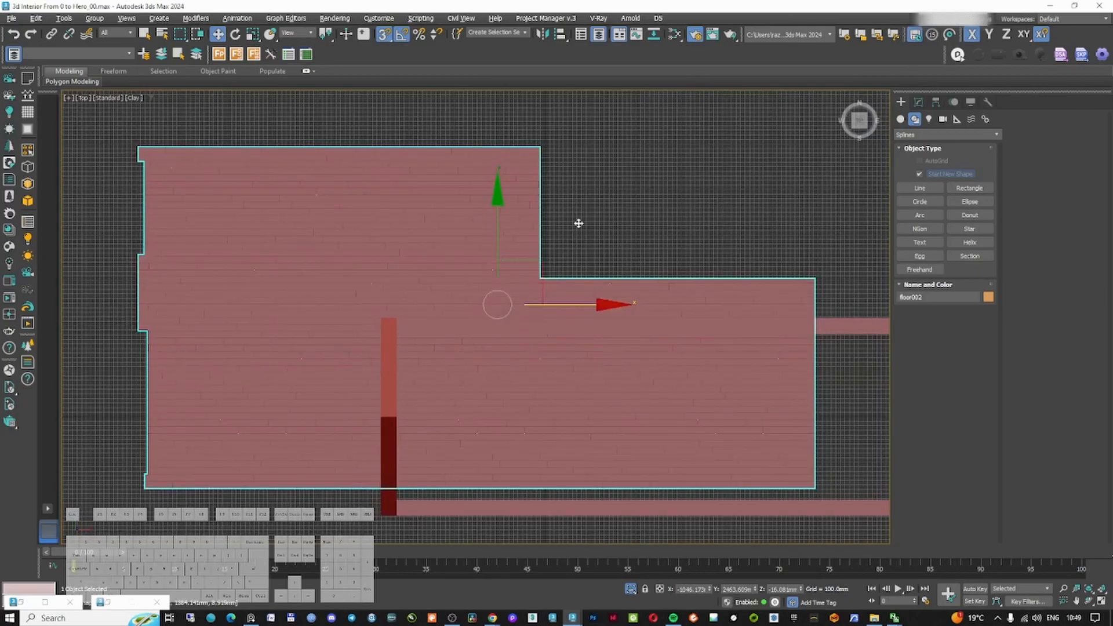
Put the pasted floor on the Floor layer and reselect it in the top view
click(62, 54)
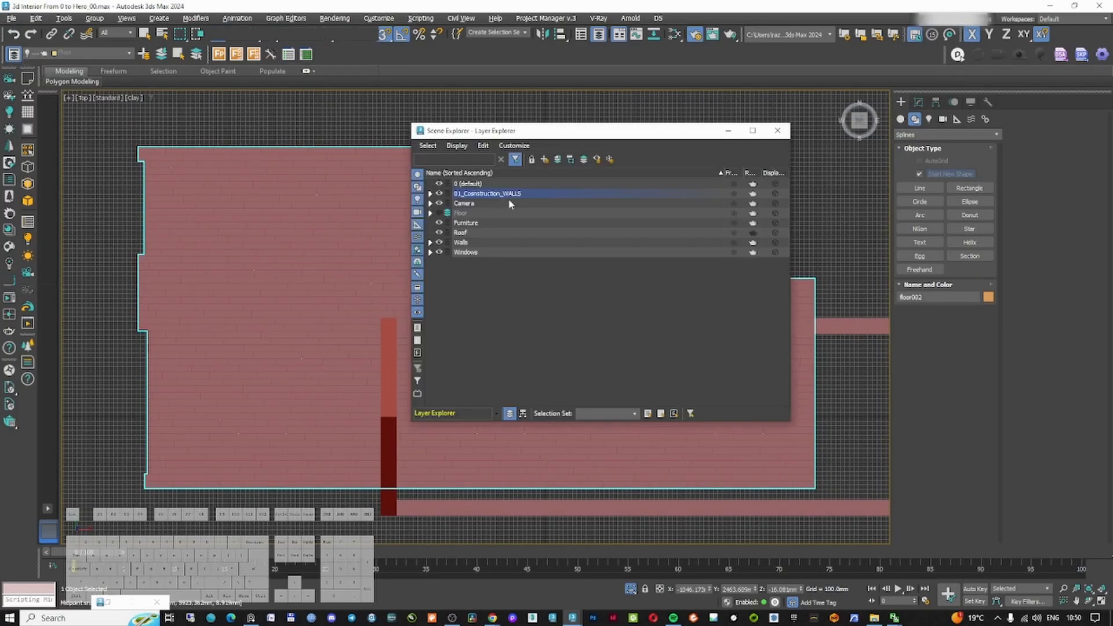
click(562, 162)
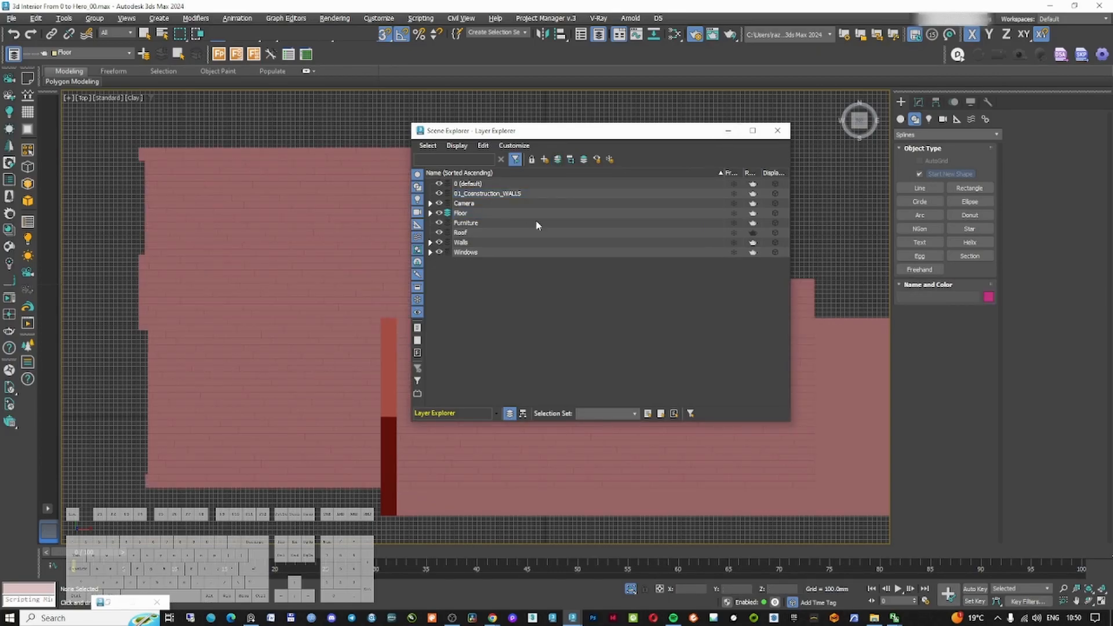
click(722, 135)
right_click(649, 201)
click(667, 213)
key(F3)
middle_drag(566, 232, 564, 230)
click(552, 281)
key(g)
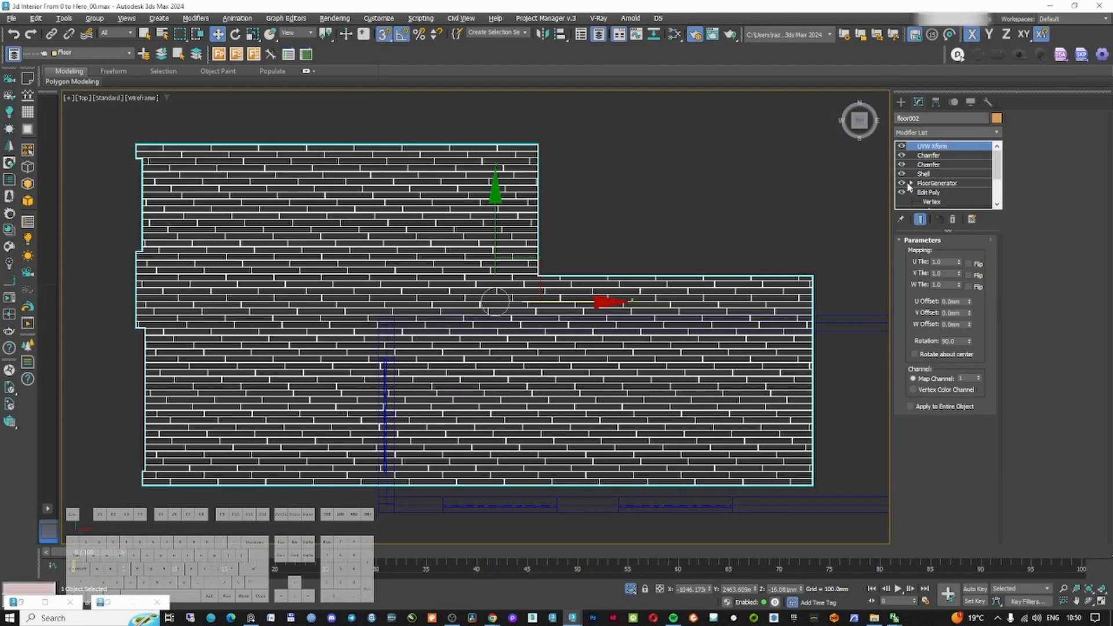
Turn off the FloorGenerator display and remove the Edit Poly modifier to edit the floor's base outline
click(901, 183)
click(928, 193)
click(912, 192)
click(901, 192)
click(953, 219)
click(932, 268)
Delete the floor outline vertices that lie outside the living room
key(F3)
scroll(813, 279, up, 3)
drag(676, 192, 767, 248)
key(F3)
scroll(767, 248, down, 5)
drag(229, 214, 347, 342)
scroll(299, 193, up, 3)
drag(717, 128, 261, 280)
key(Delete)
key(Delete)
drag(656, 260, 736, 360)
key(Delete)
Adjust the remaining outline vertices and refine the outline with four new vertices along the room boundary
scroll(735, 360, down, 3)
drag(419, 442, 418, 355)
scroll(419, 354, down, 3)
drag(310, 342, 377, 455)
scroll(416, 423, up, 6)
click(1033, 216)
click(746, 408)
click(623, 411)
click(274, 411)
click(274, 184)
Move the outline segments so the floor boundary follows the living room walls
key(2)
drag(387, 263, 250, 292)
drag(362, 226, 277, 341)
drag(478, 349, 515, 399)
drag(503, 391, 503, 406)
scroll(681, 381, up, 3)
drag(705, 422, 706, 454)
alt+middle_drag(579, 377, 607, 351)
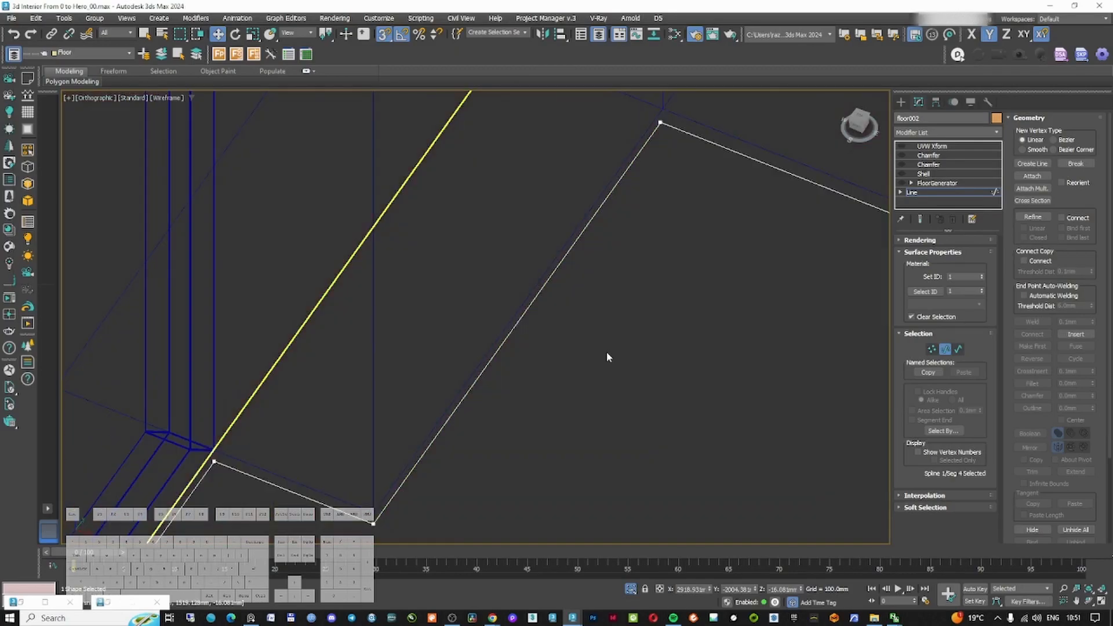
key(2)
Re-enable the FloorGenerator modifier and return to the top of the floor's modifier stack
click(901, 174)
click(932, 146)
click(901, 102)
scroll(703, 244, down, 10)
key(F3)
alt+middle_drag(703, 244, 659, 348)
scroll(660, 348, up, 5)
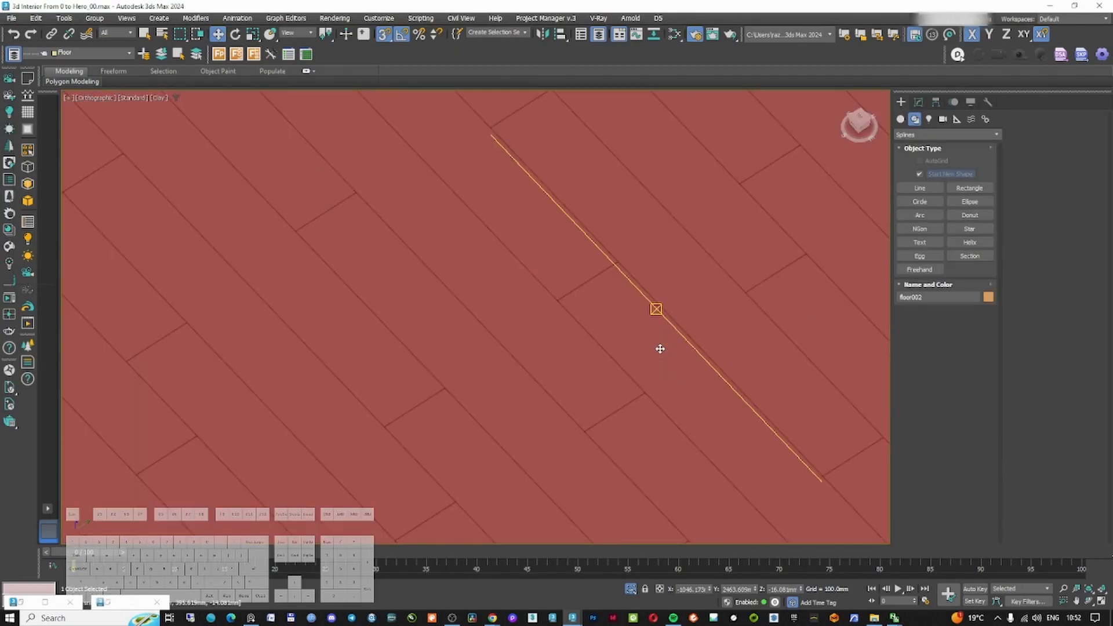
Switch to the camera view and unhide all objects
key(c)
right_click(598, 341)
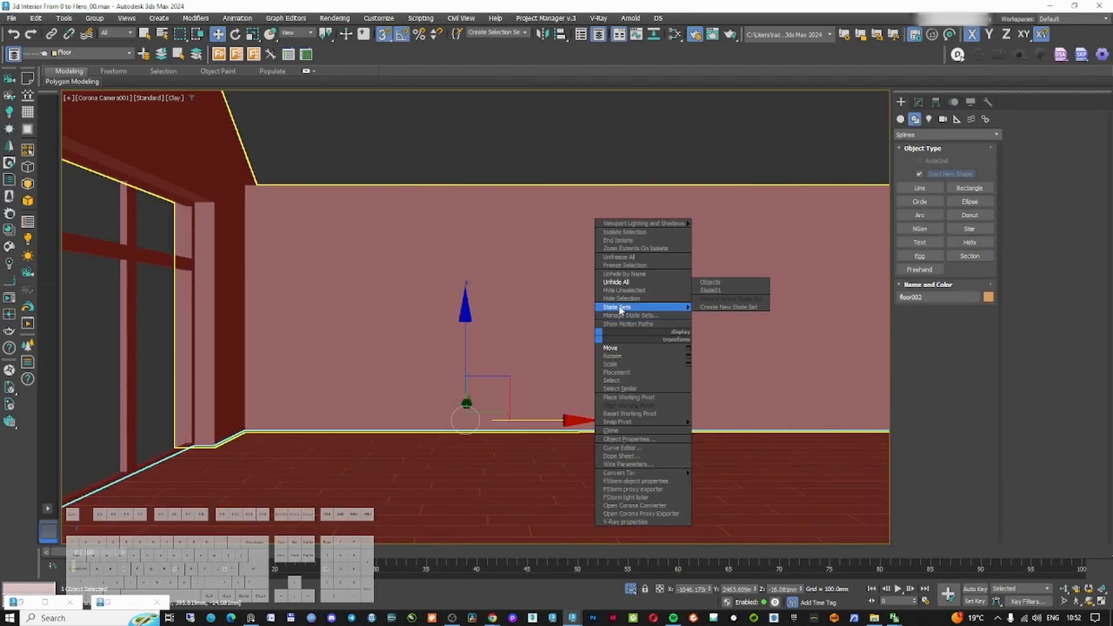
click(629, 284)
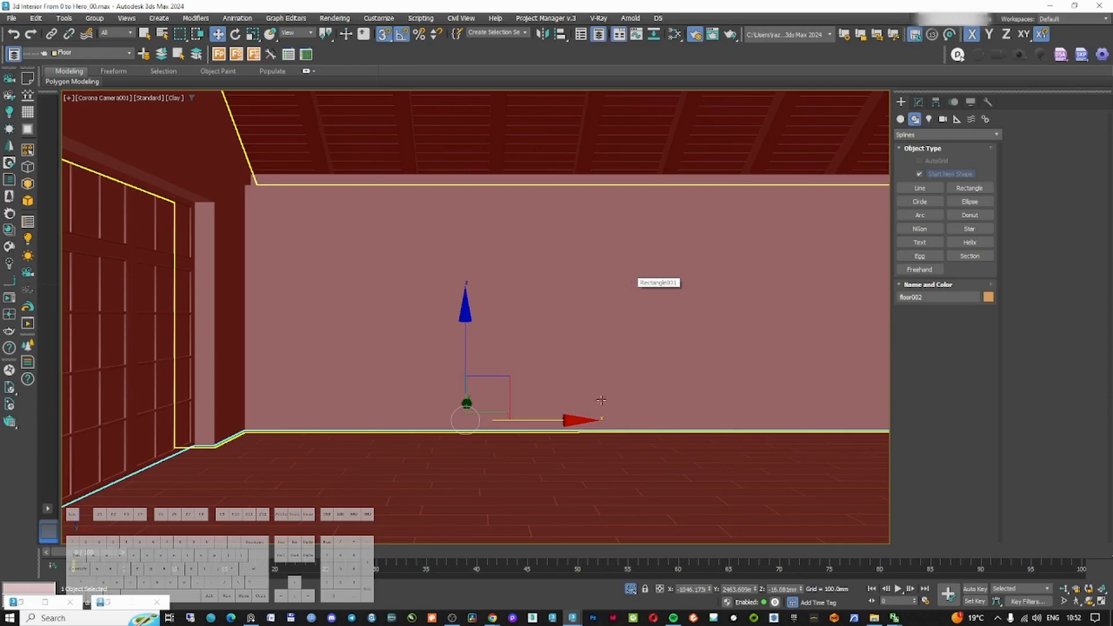
Select the rectangle in the camera view and save the scene
mouse_move(493, 620)
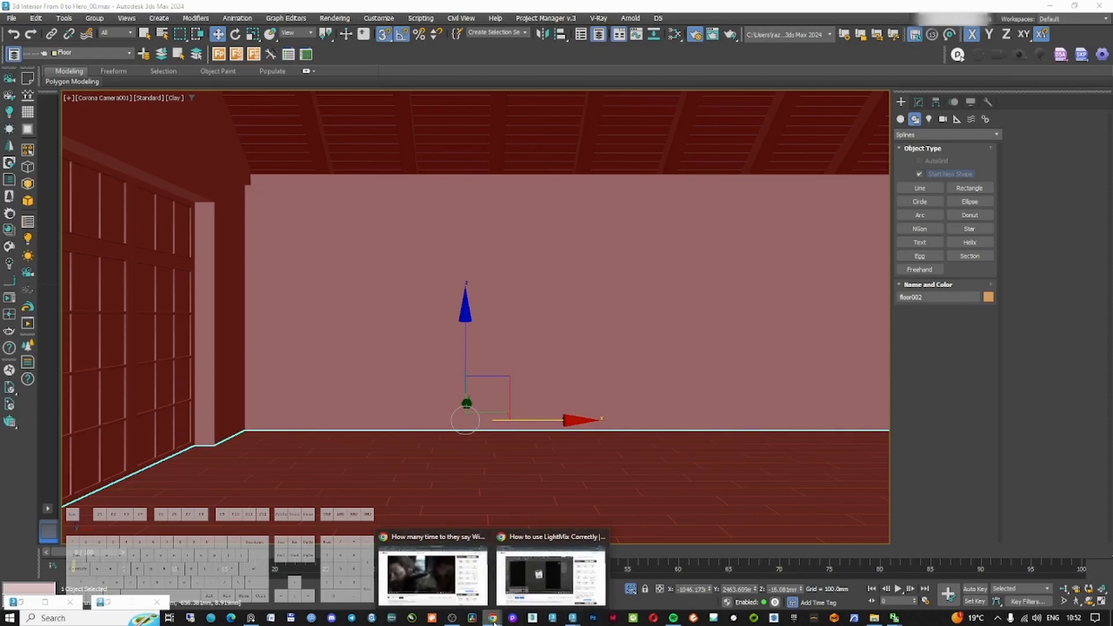
click(616, 248)
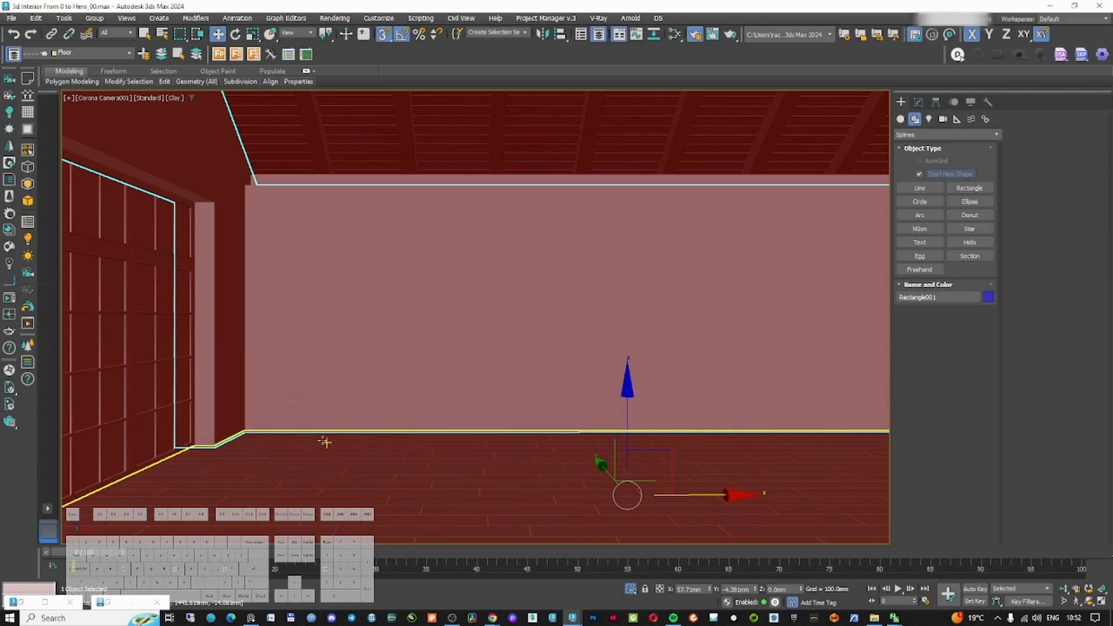
key(F3)
click(463, 320)
key(F3)
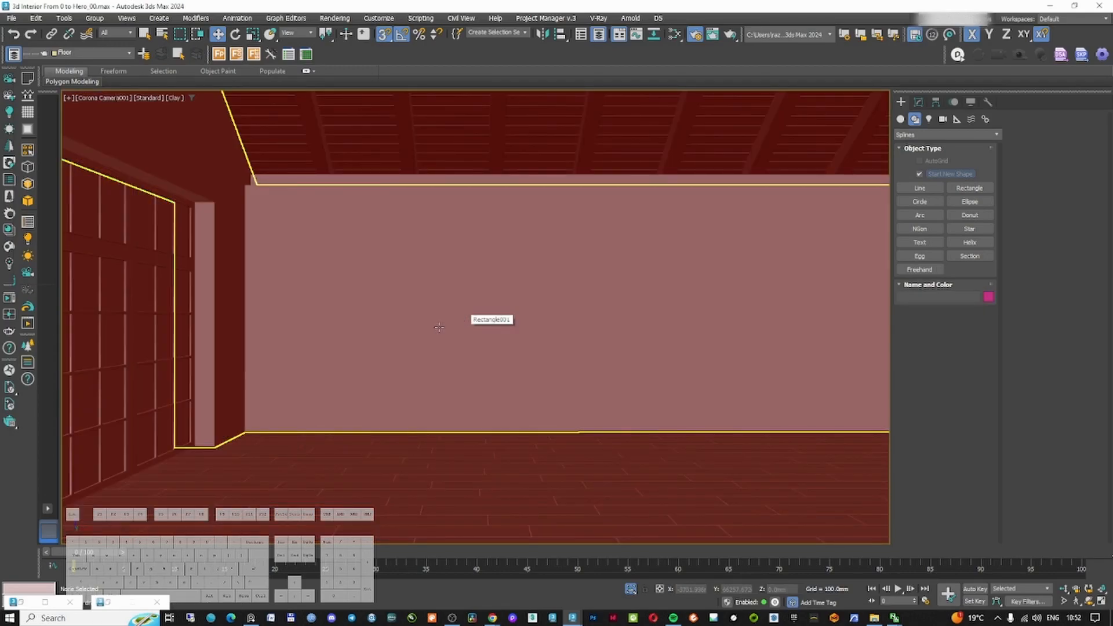
click(578, 281)
key(ctrl+s)
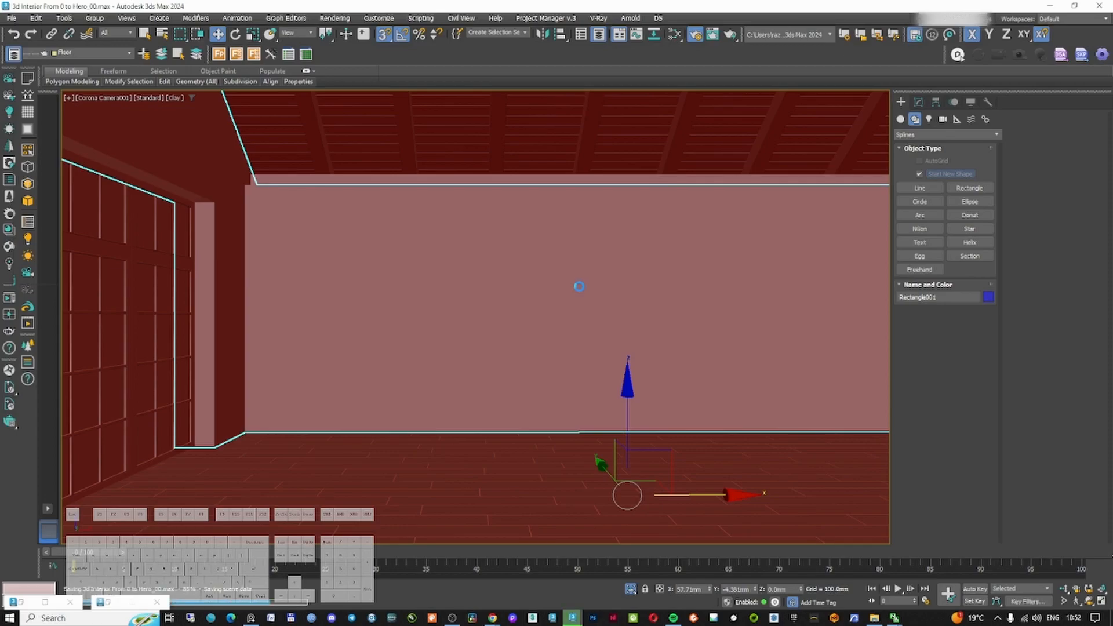
Examine the living room reference images, zooming into the ceilings, windows and fireplace
key(alt+Tab)
scroll(620, 430, up, 4)
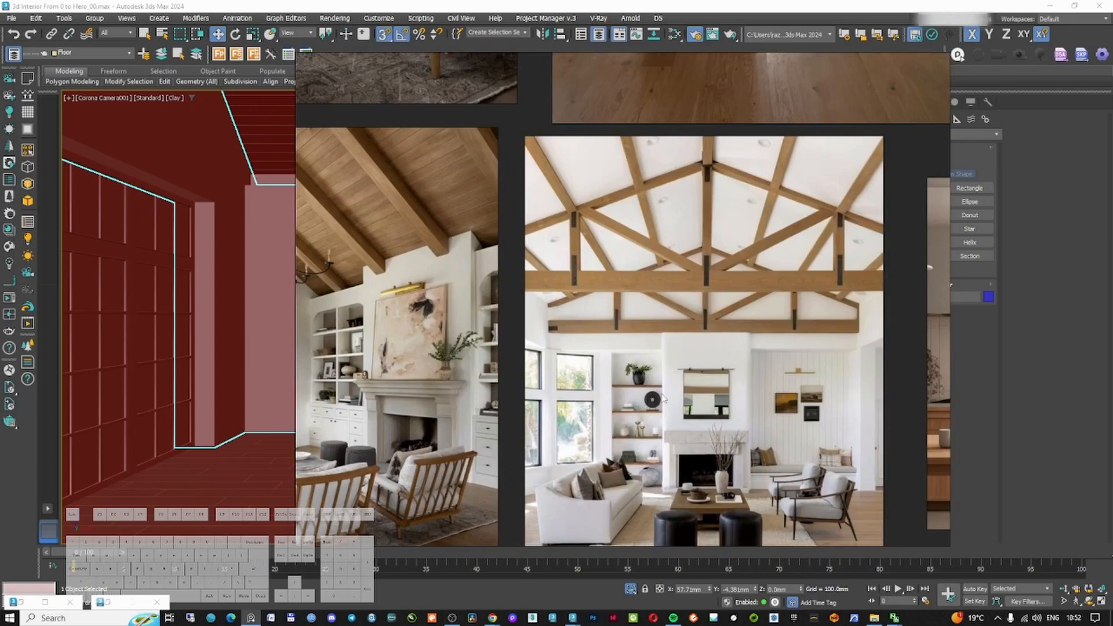
middle_drag(663, 391, 648, 342)
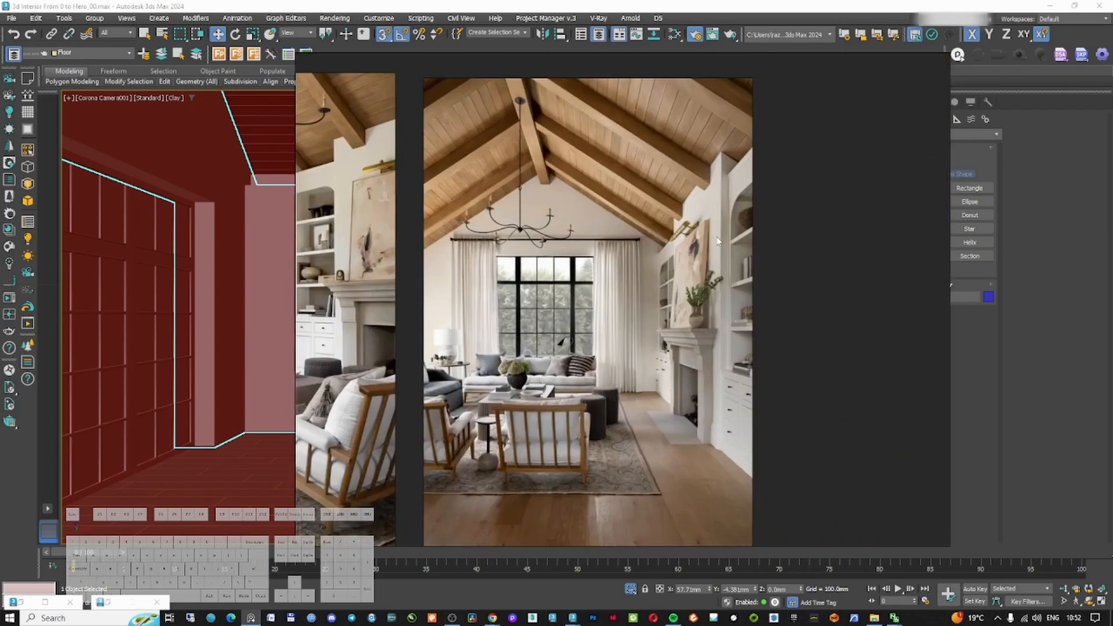
scroll(718, 324, up, 2)
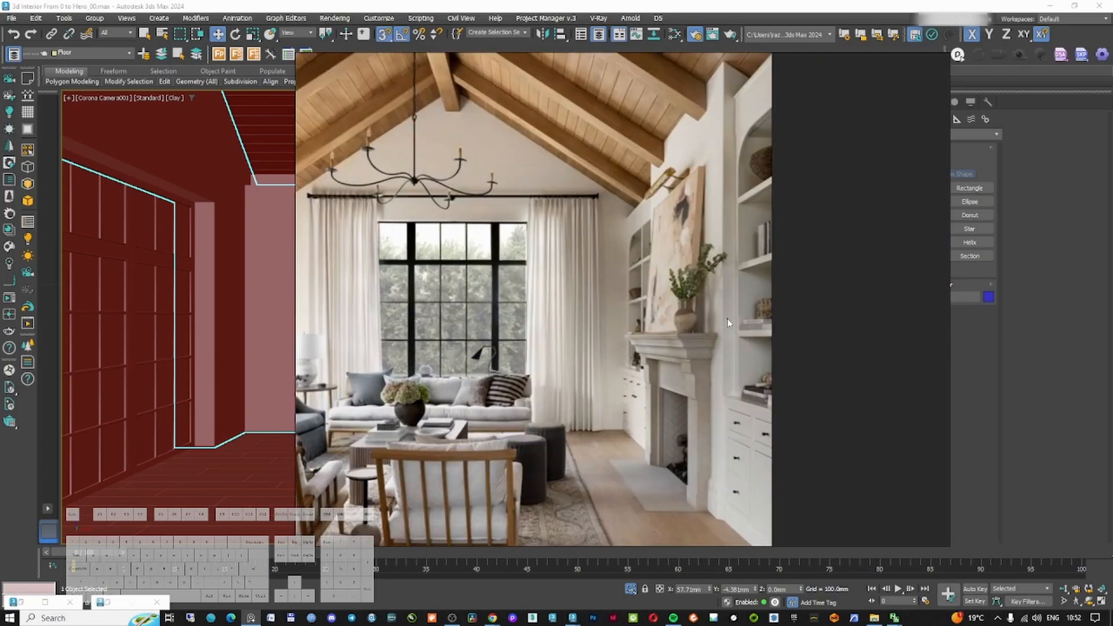
scroll(721, 156, down, 3)
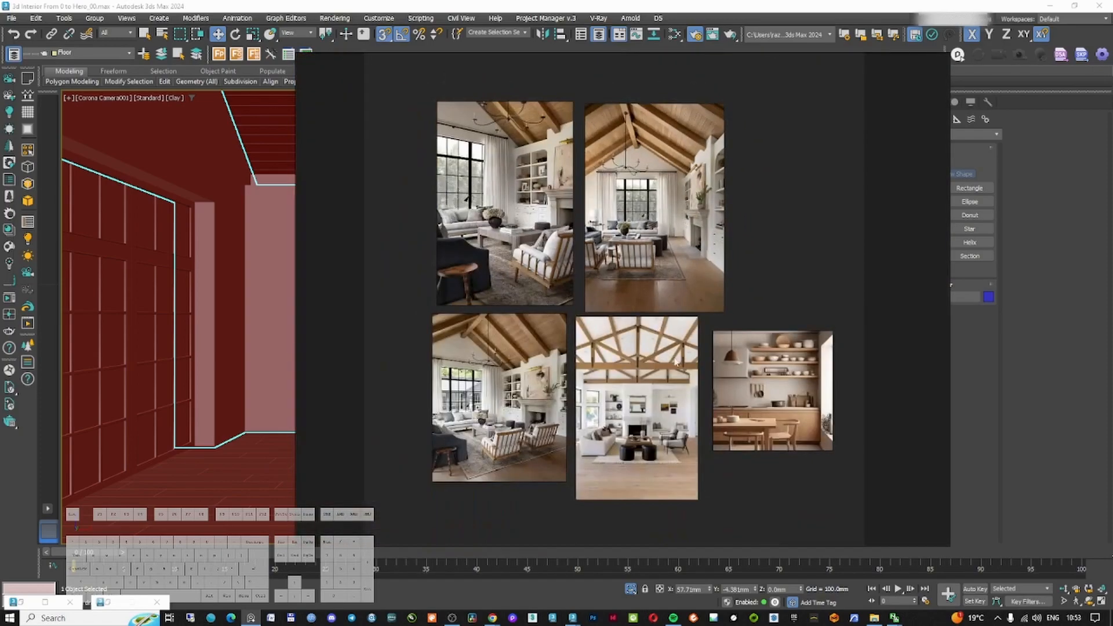
scroll(653, 299, up, 5)
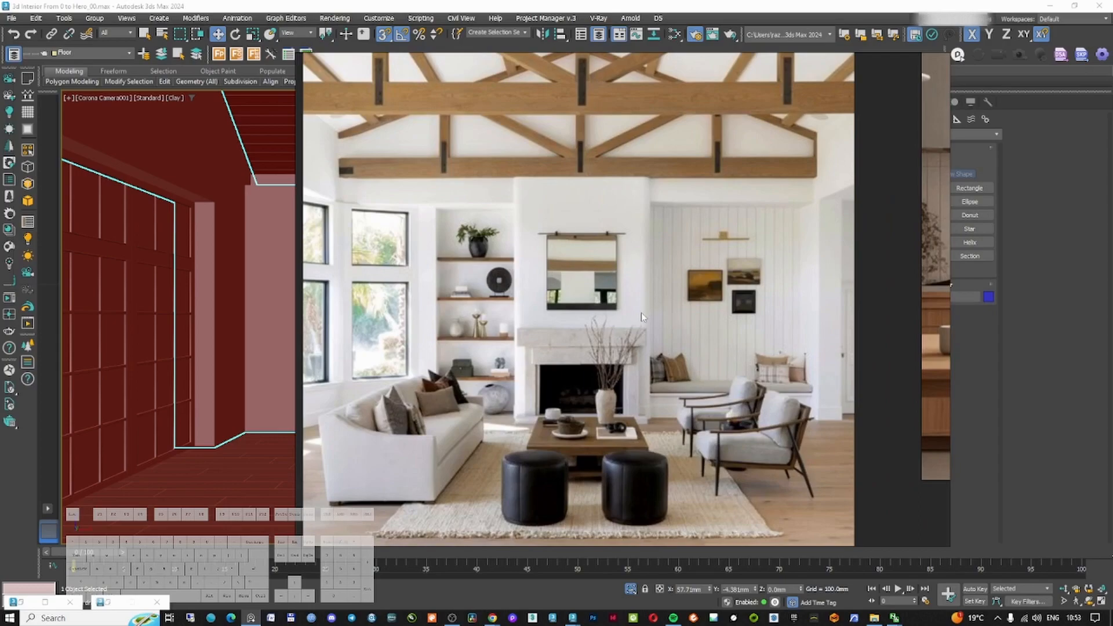
scroll(622, 350, up, 2)
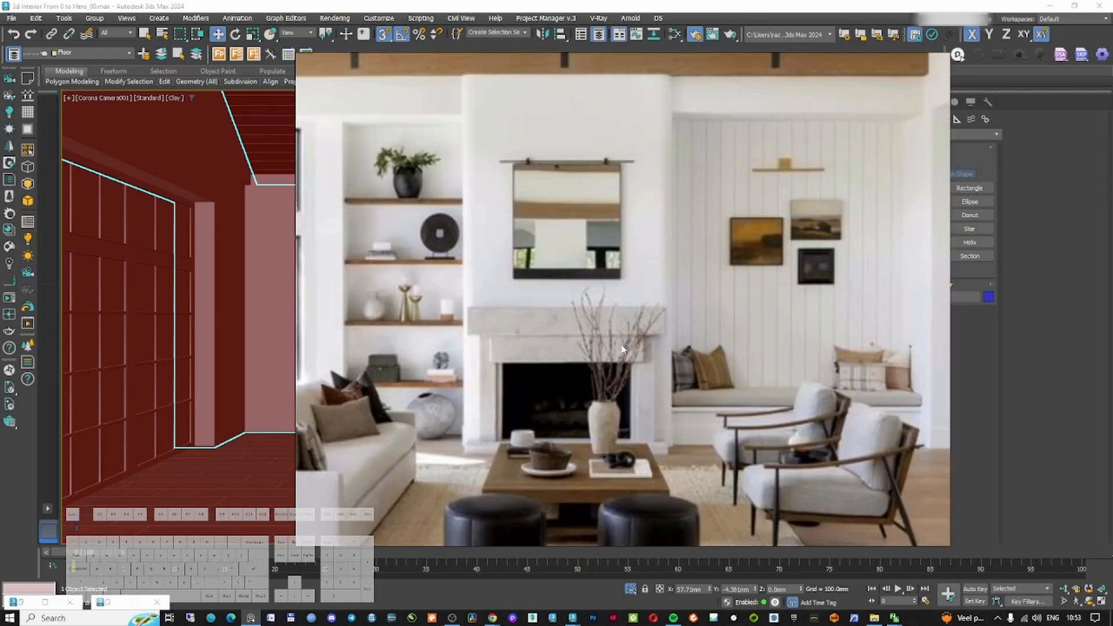
scroll(622, 350, down, 6)
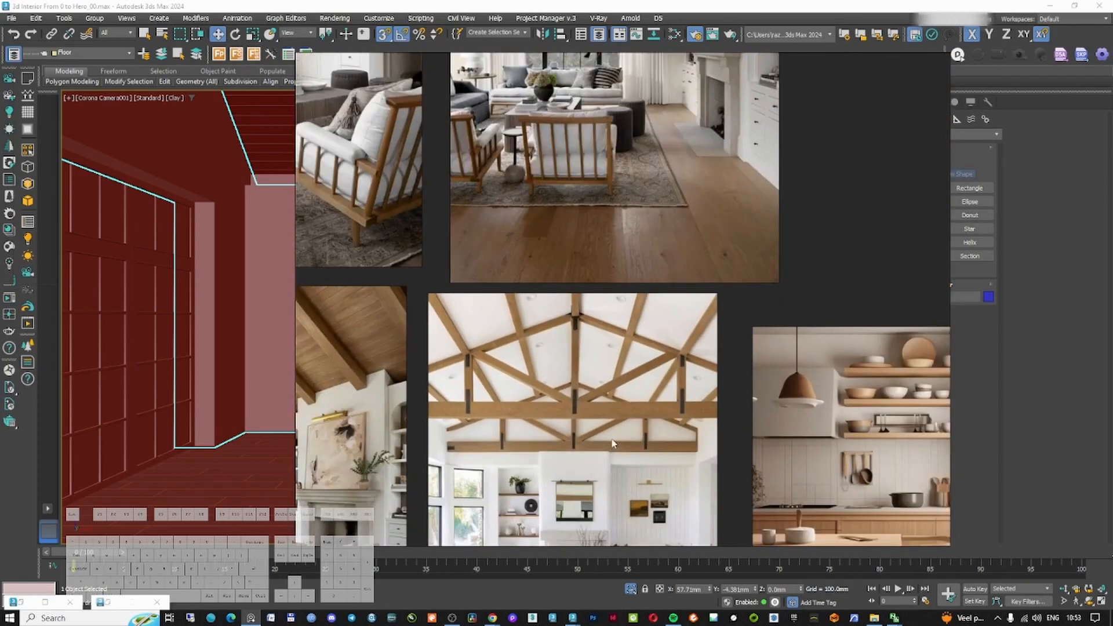
scroll(665, 376, up, 5)
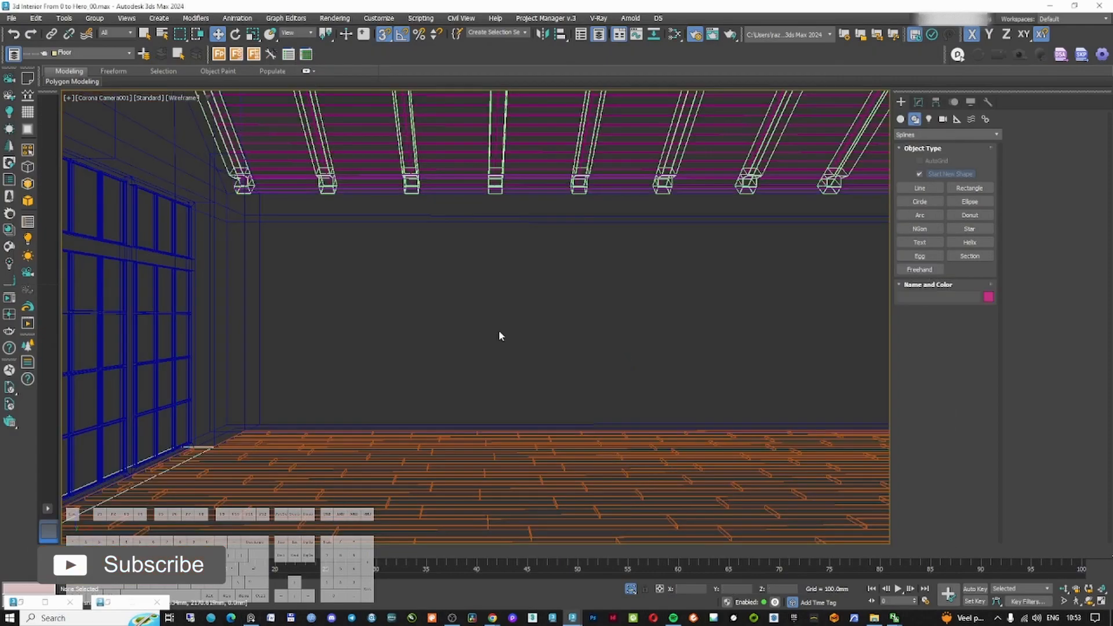
key(F3)
key(F3)
key(F3)
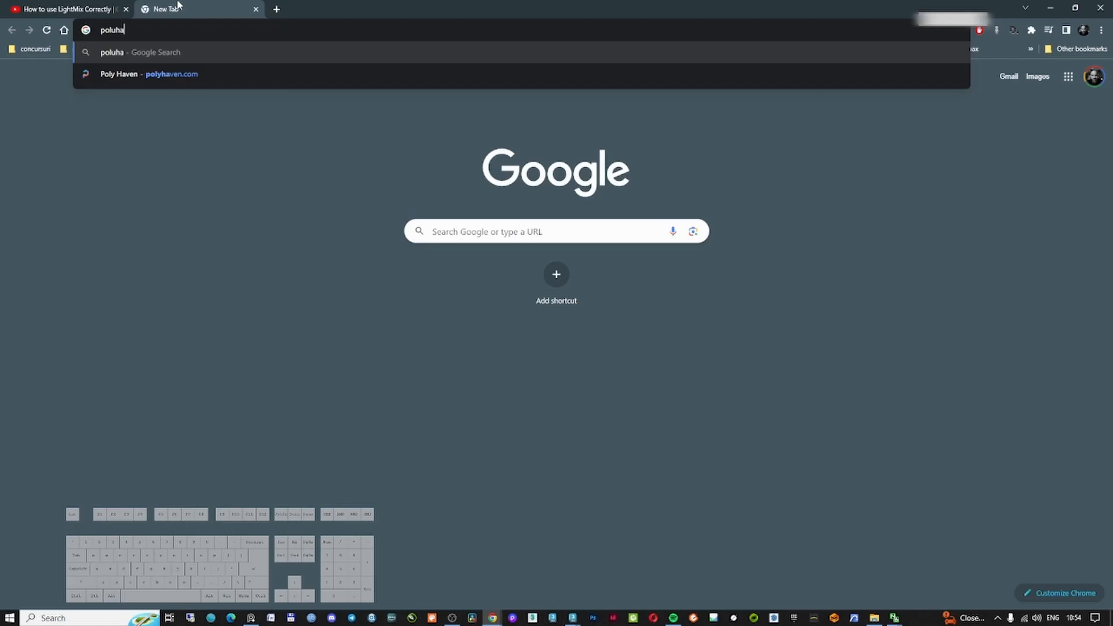
Search the web for poluhaven and open the Poly Haven HDRIs page
text(en)
key(Return)
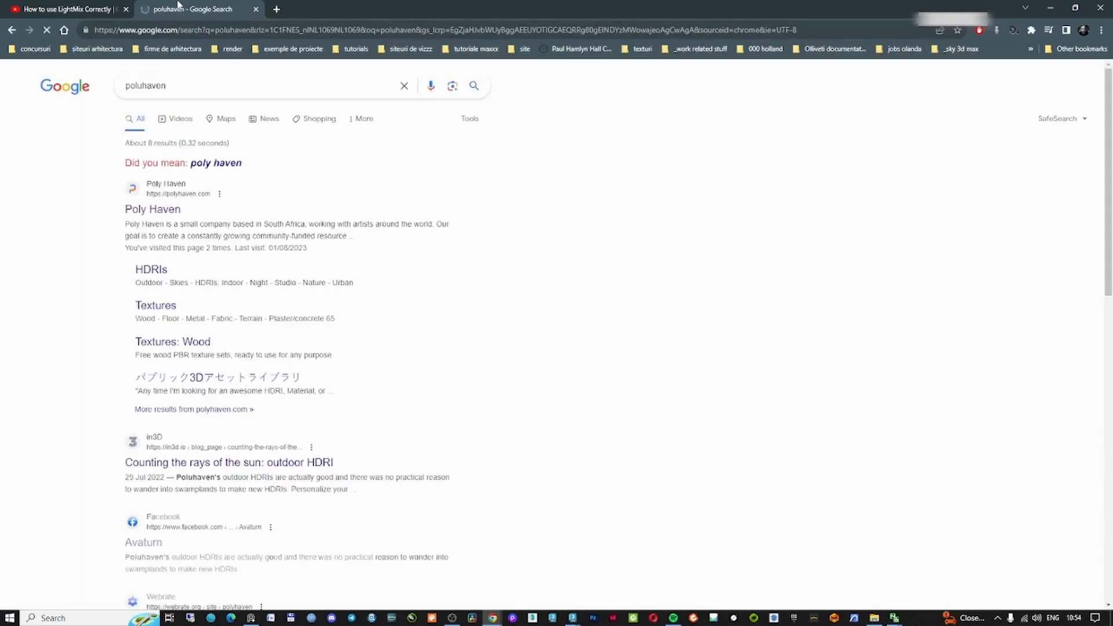
click(223, 164)
click(148, 251)
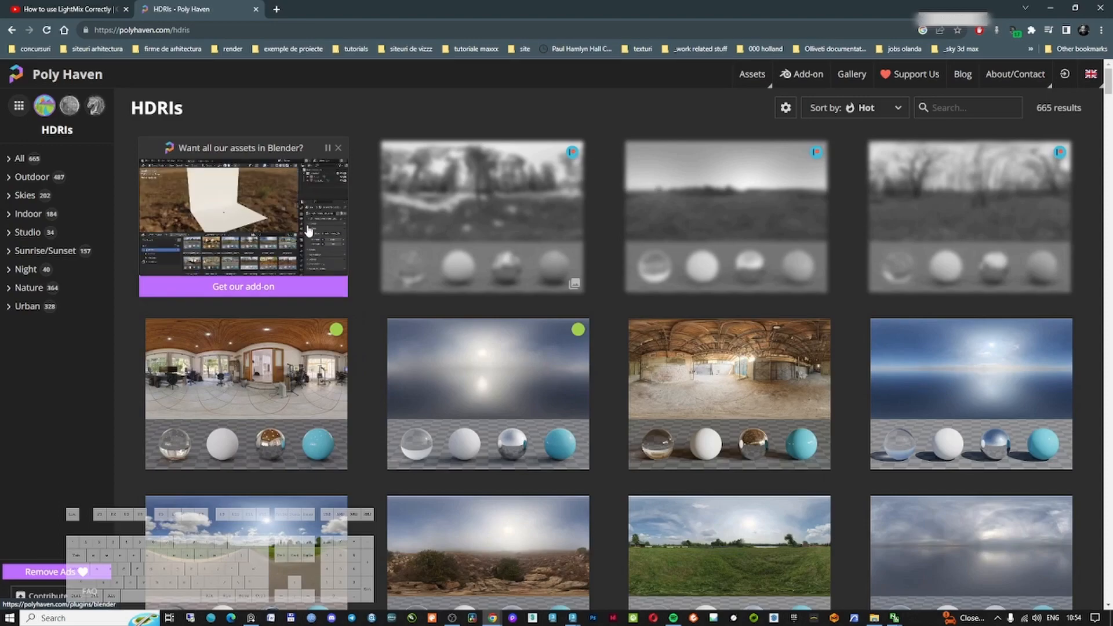
Open the Resting Place HDRI in a new tab and switch to it
scroll(406, 261, down, 2)
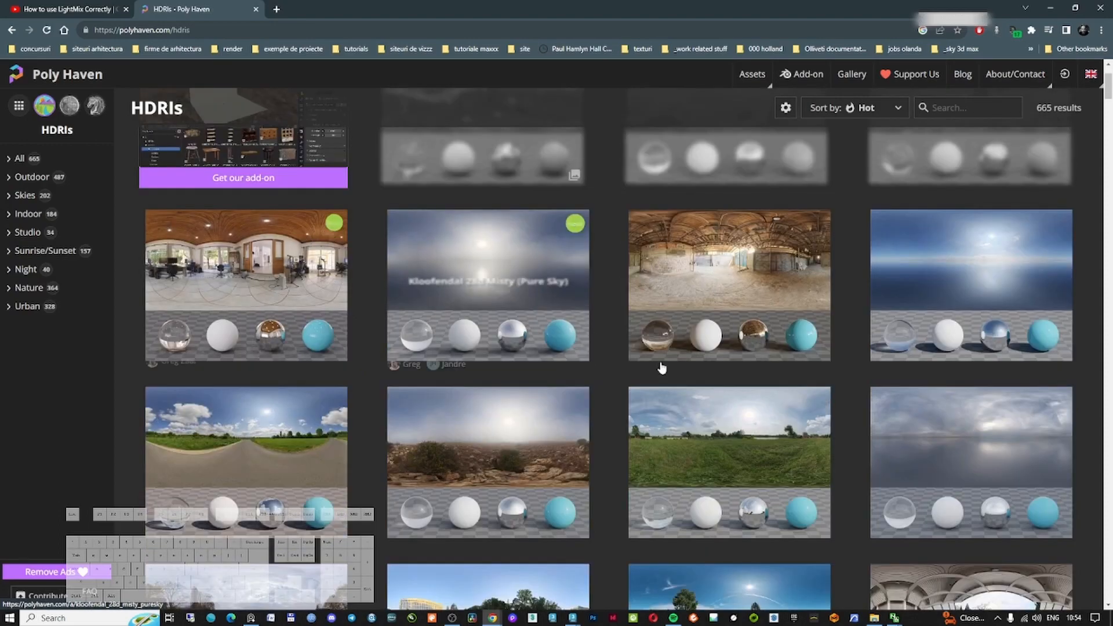
middle_click(759, 430)
click(344, 6)
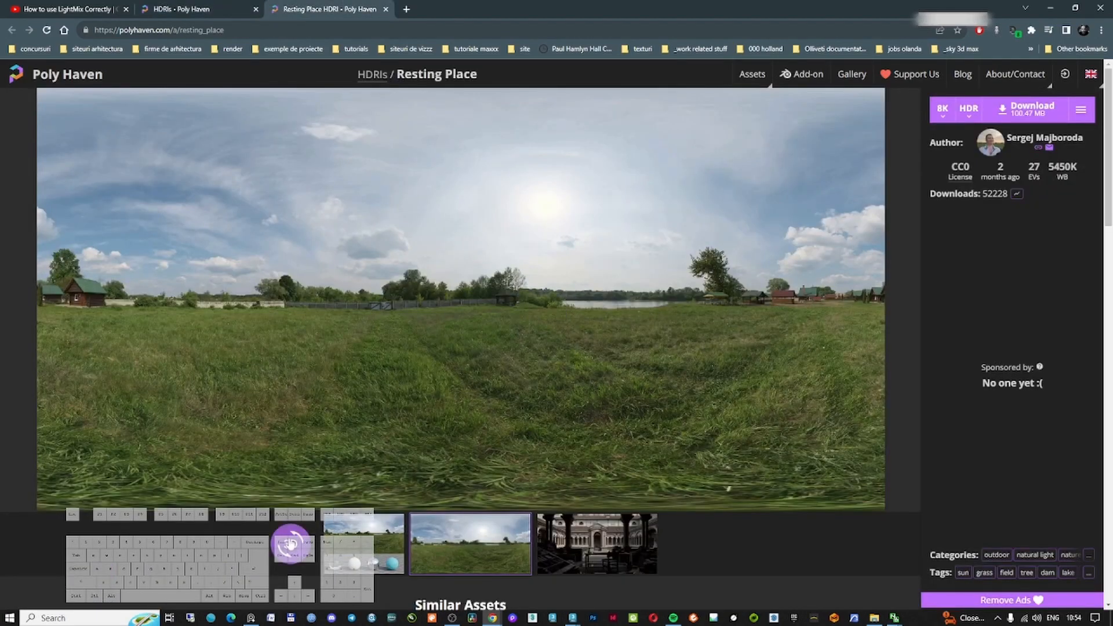
Preview the Resting Place HDRI in 3D and look through its similar HDRIs
click(293, 545)
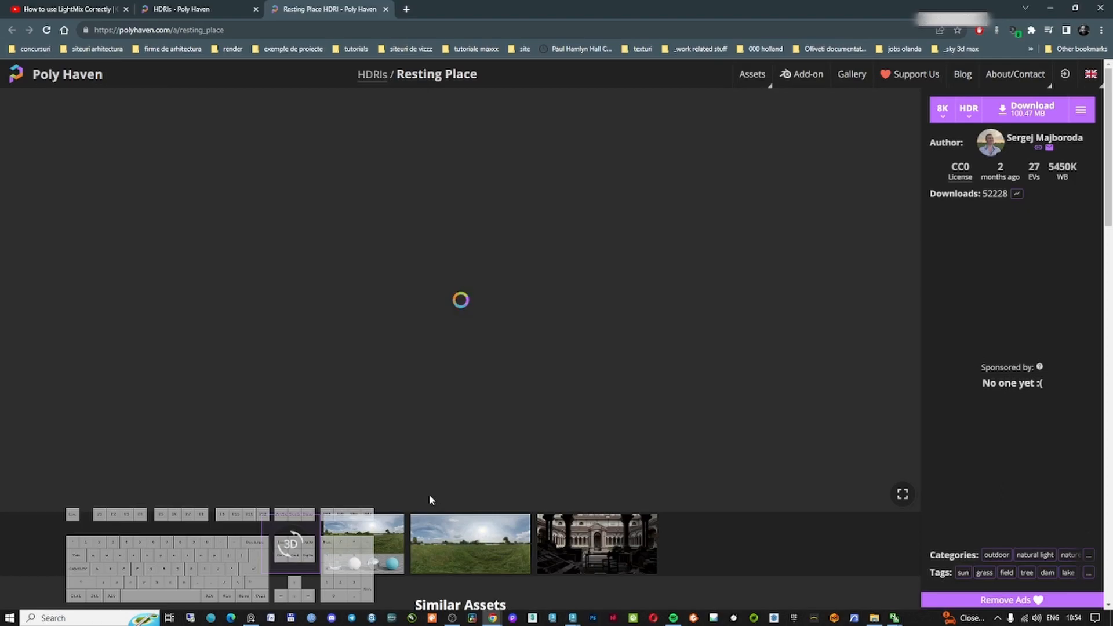
click(597, 554)
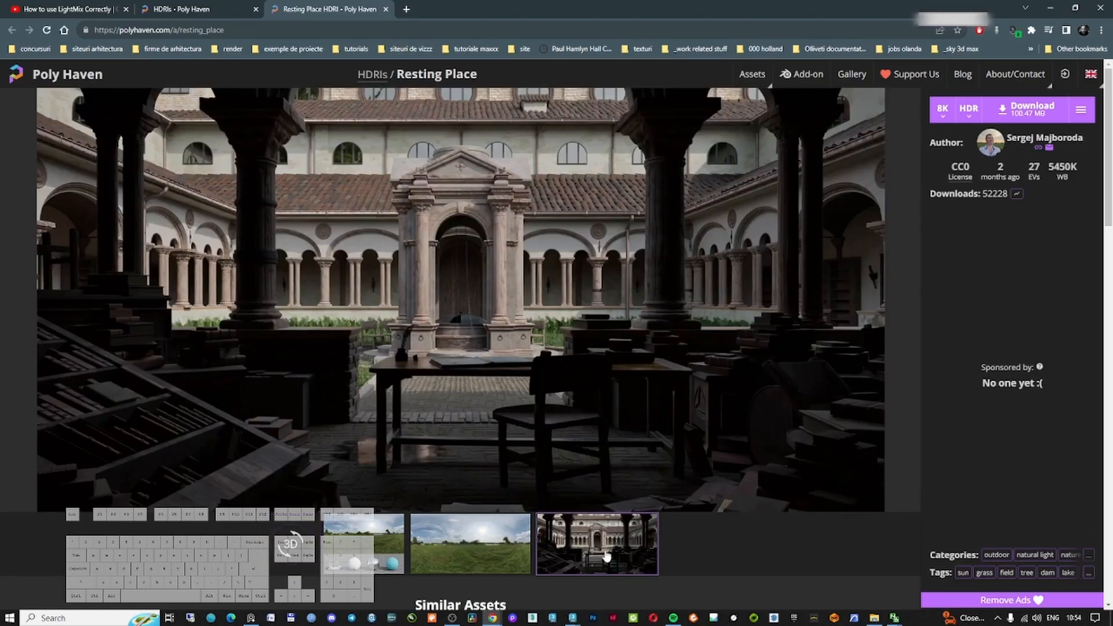
click(473, 555)
click(374, 542)
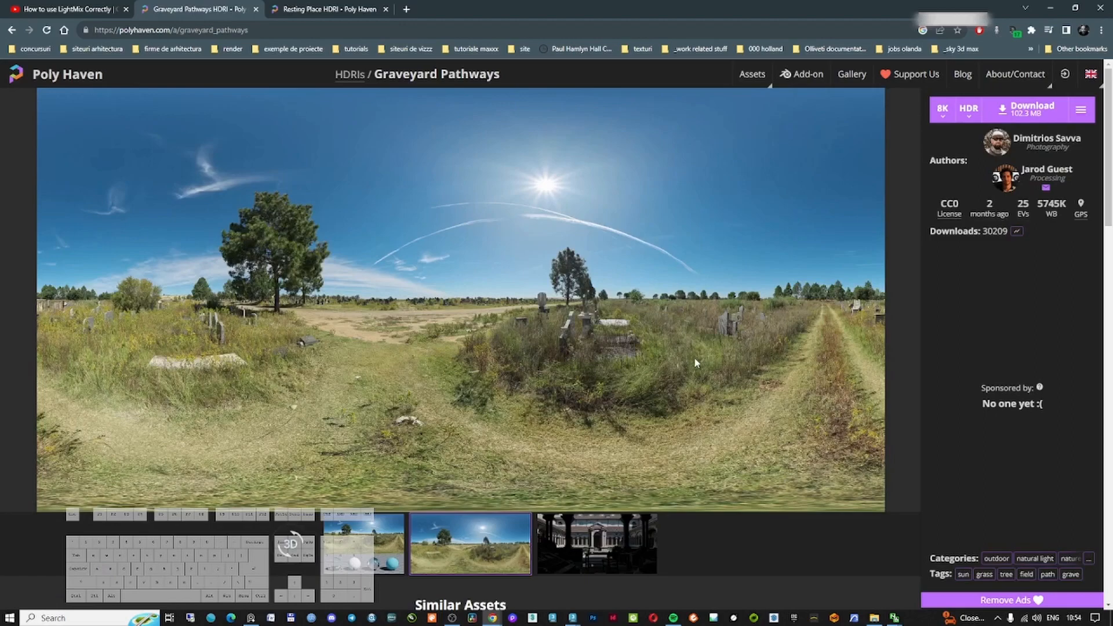
click(12, 29)
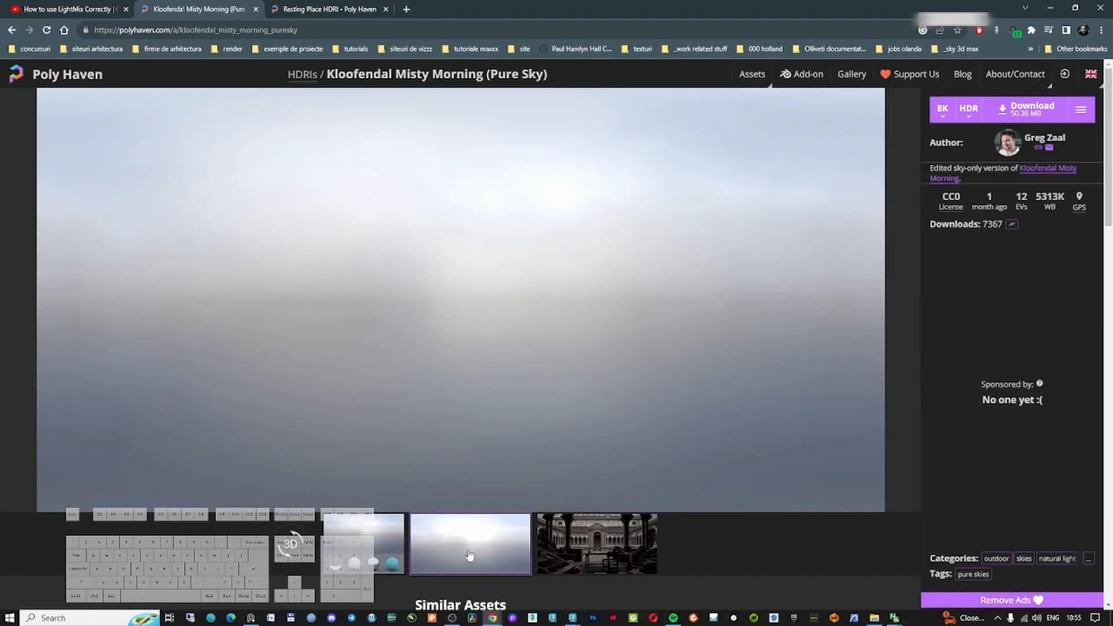
Download the Kloofendal Misty Morning (Pure Sky) HDRI as 8K HDR into the project's Research HDRI folder
click(598, 545)
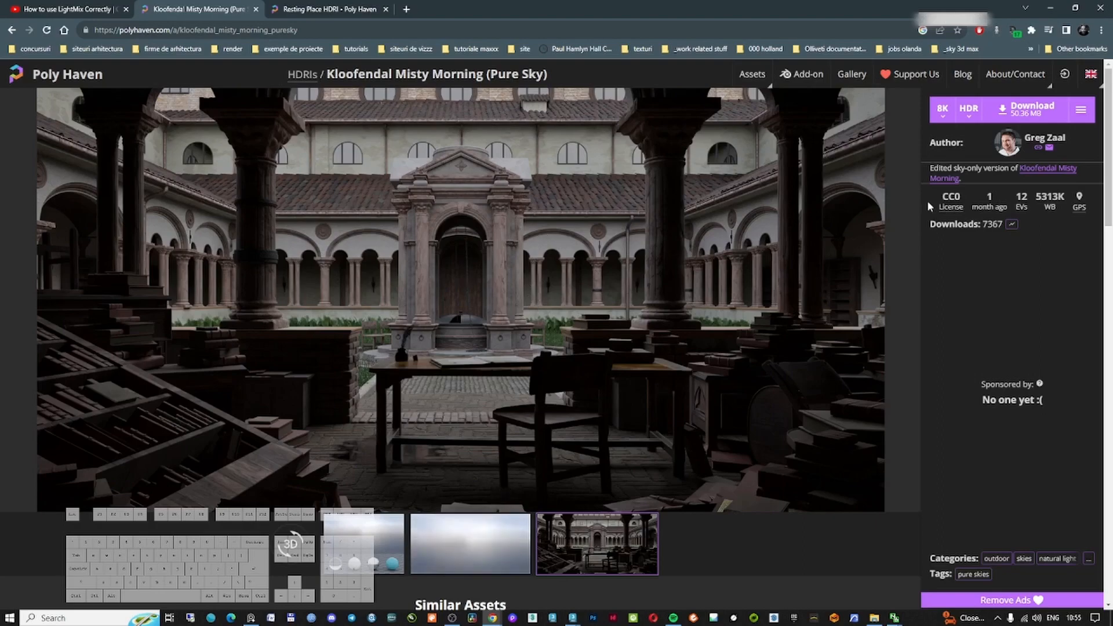
click(1029, 109)
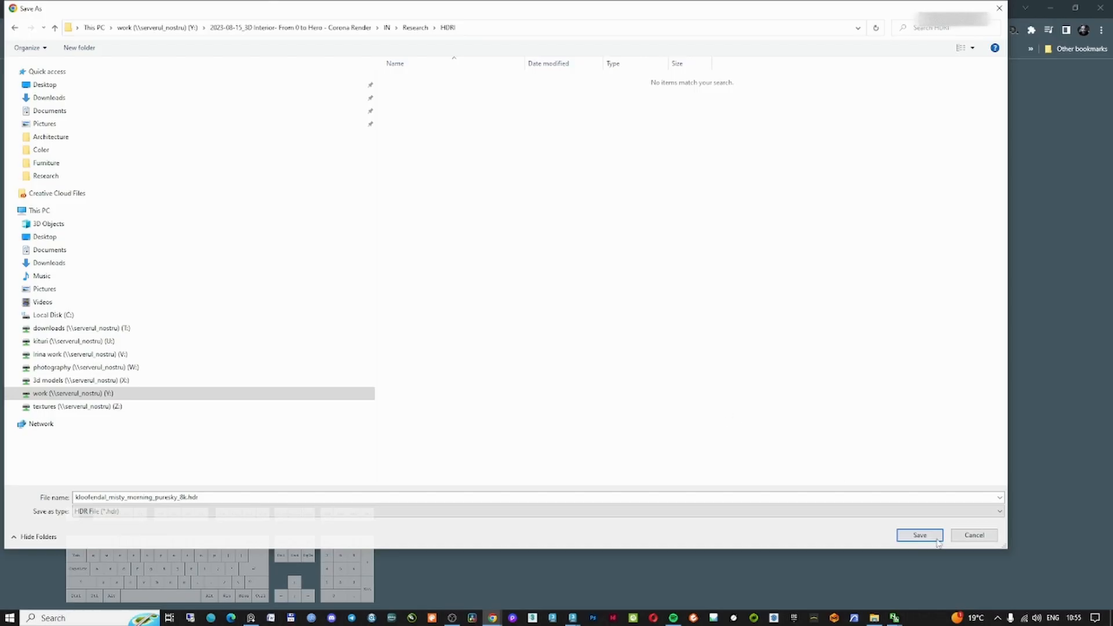
click(921, 535)
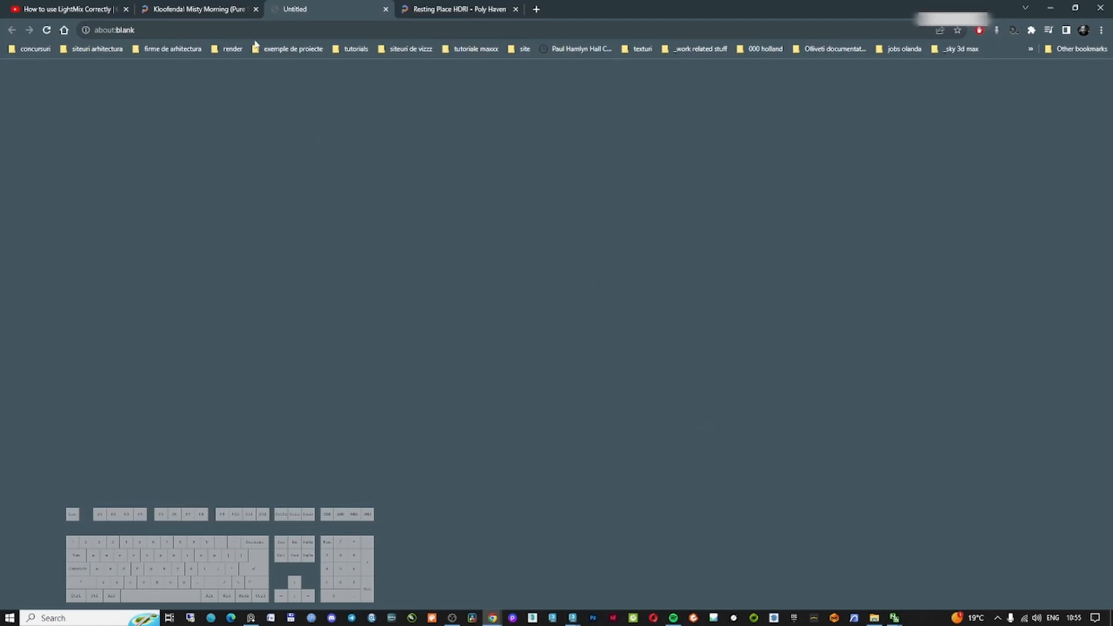
Browse the Poly Haven HDRI list again, reviewing Resting Place and Kloofendal Misty Morning (Pure Sky)
click(200, 8)
click(12, 30)
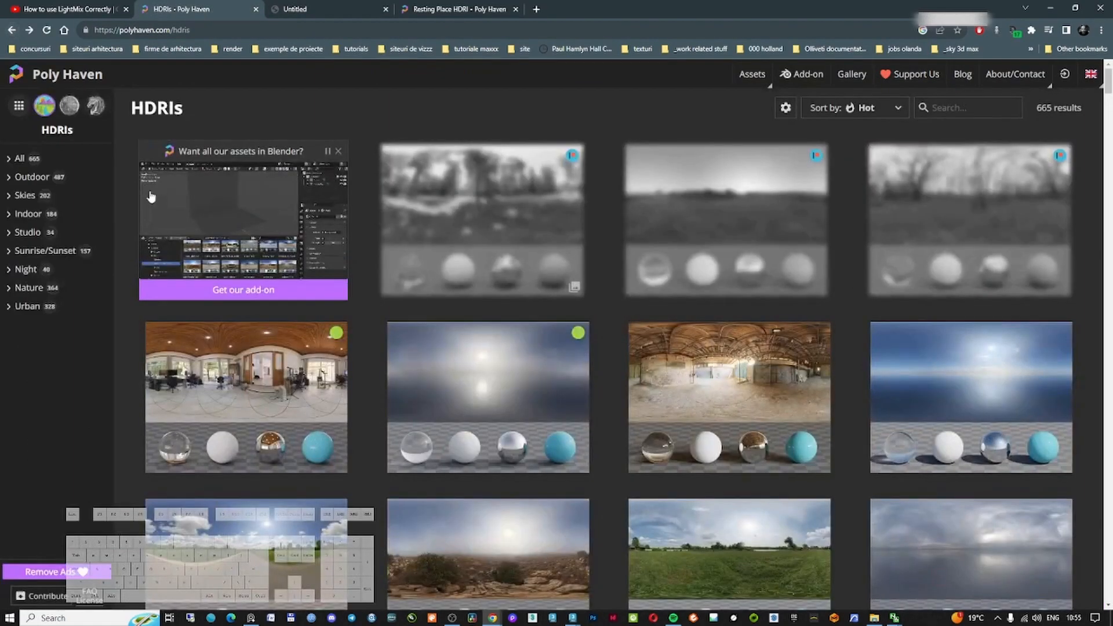
scroll(492, 391, down, 3)
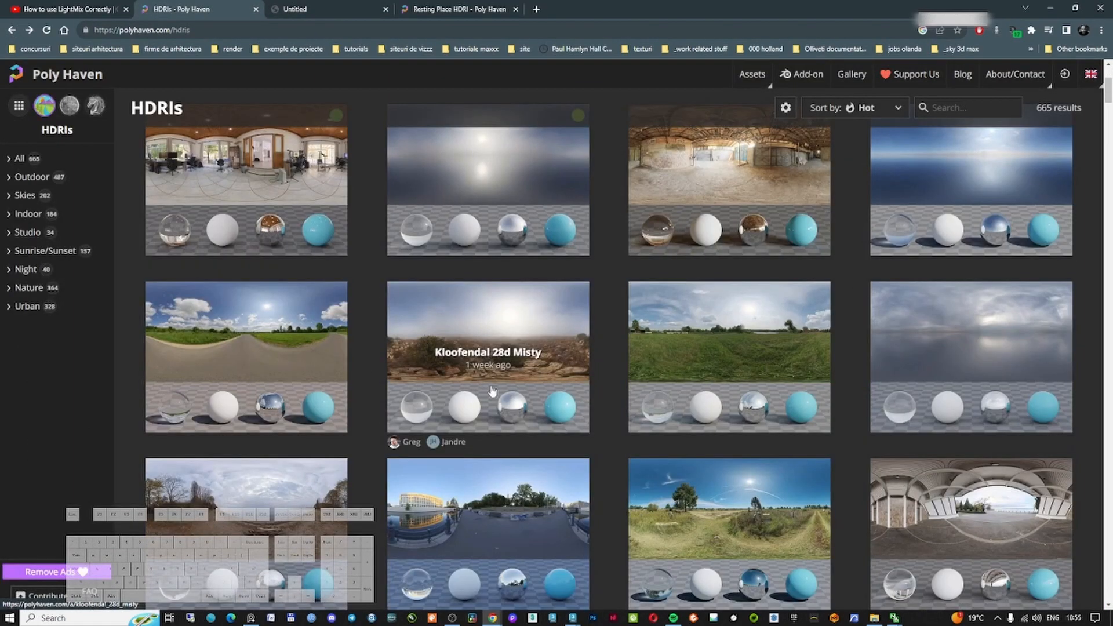
click(666, 356)
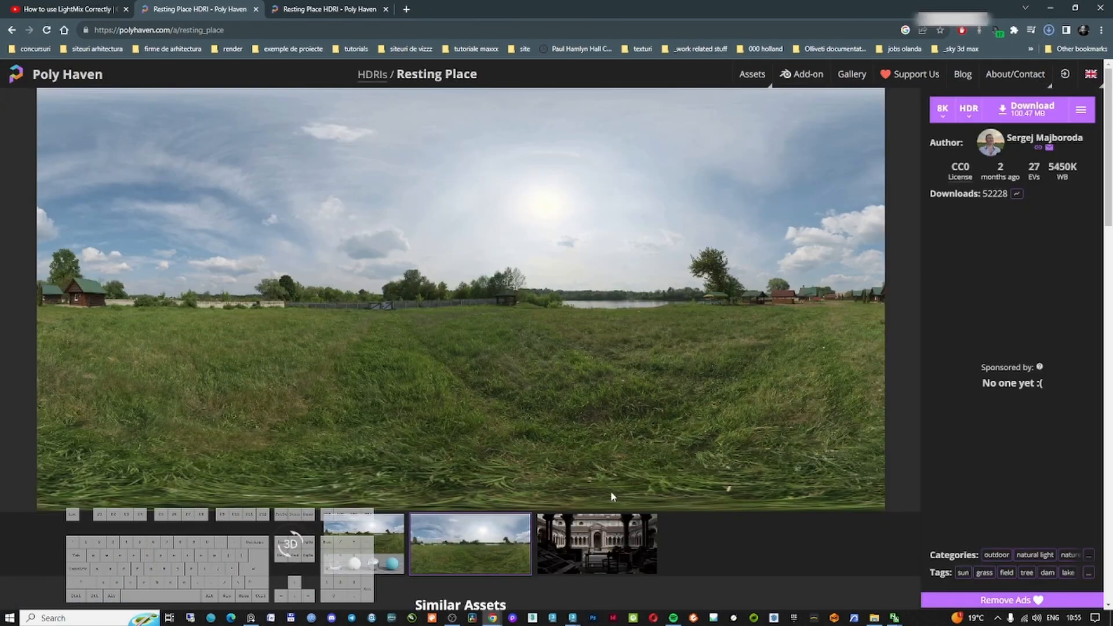
click(968, 120)
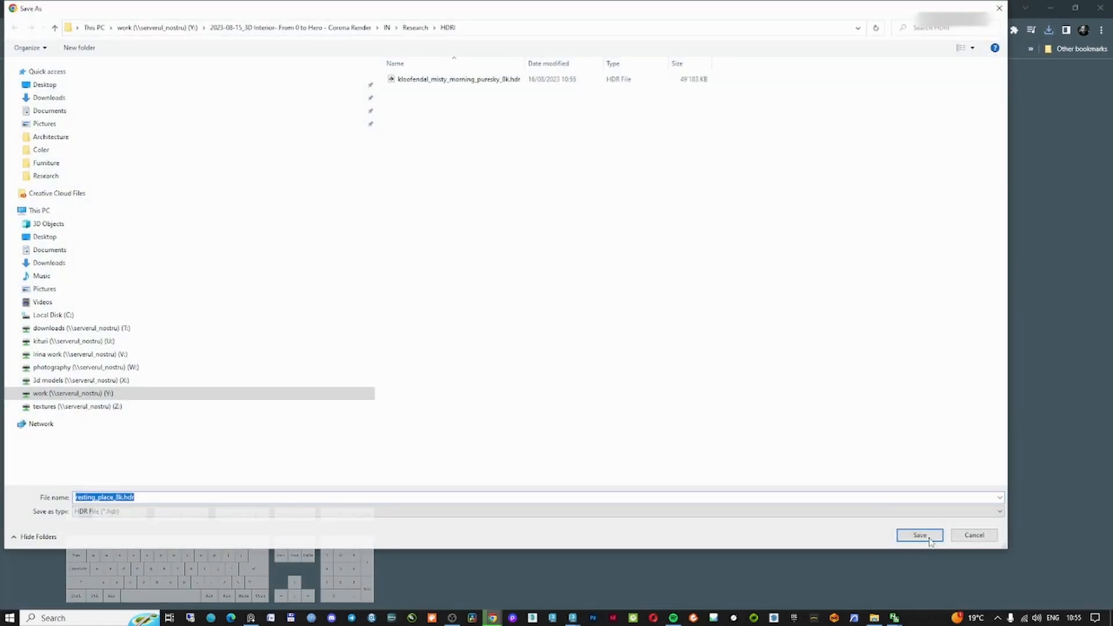
click(929, 539)
click(209, 7)
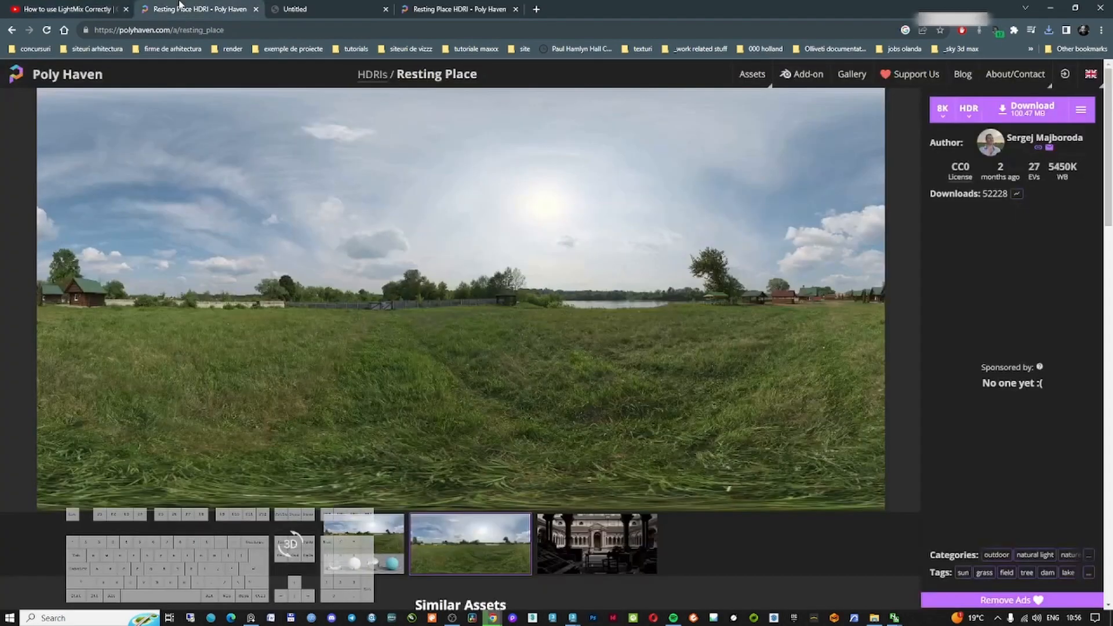
click(11, 30)
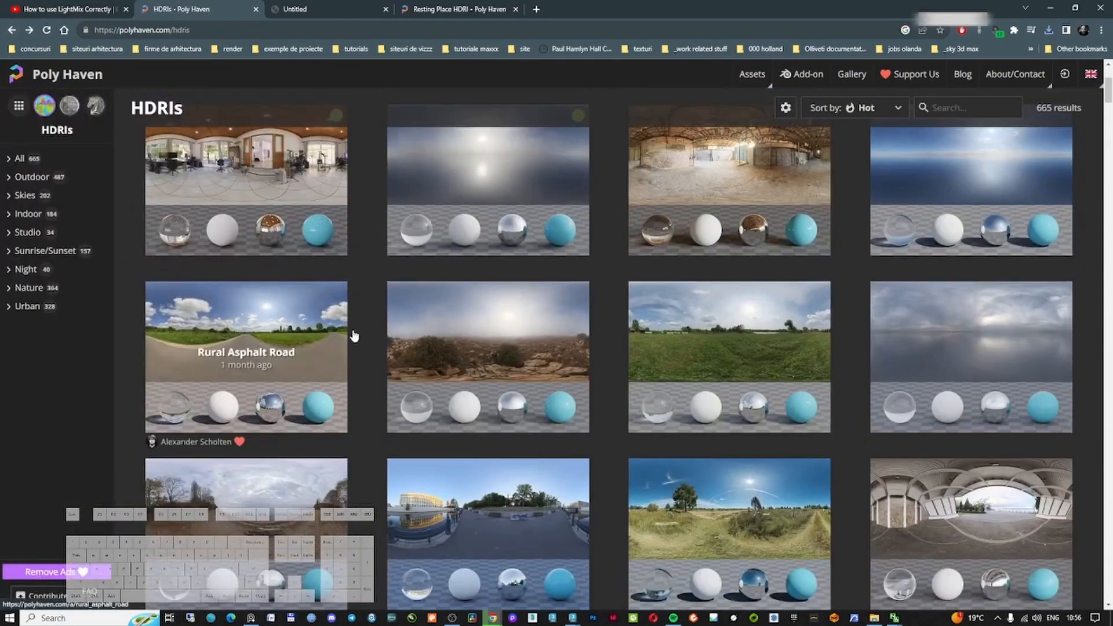
scroll(353, 335, down, 4)
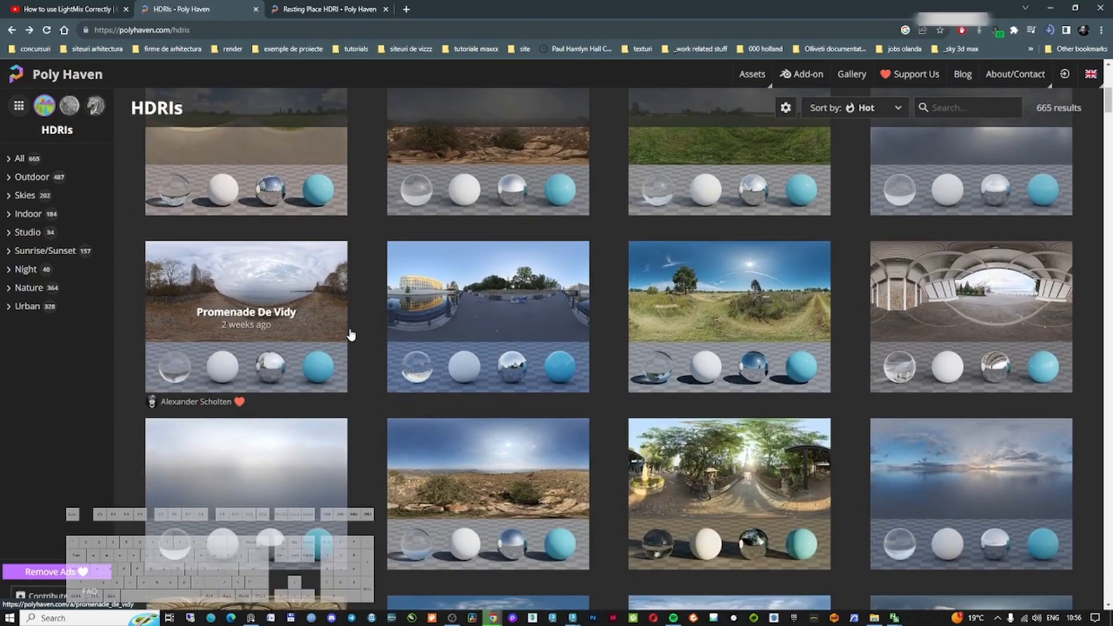
scroll(349, 335, down, 5)
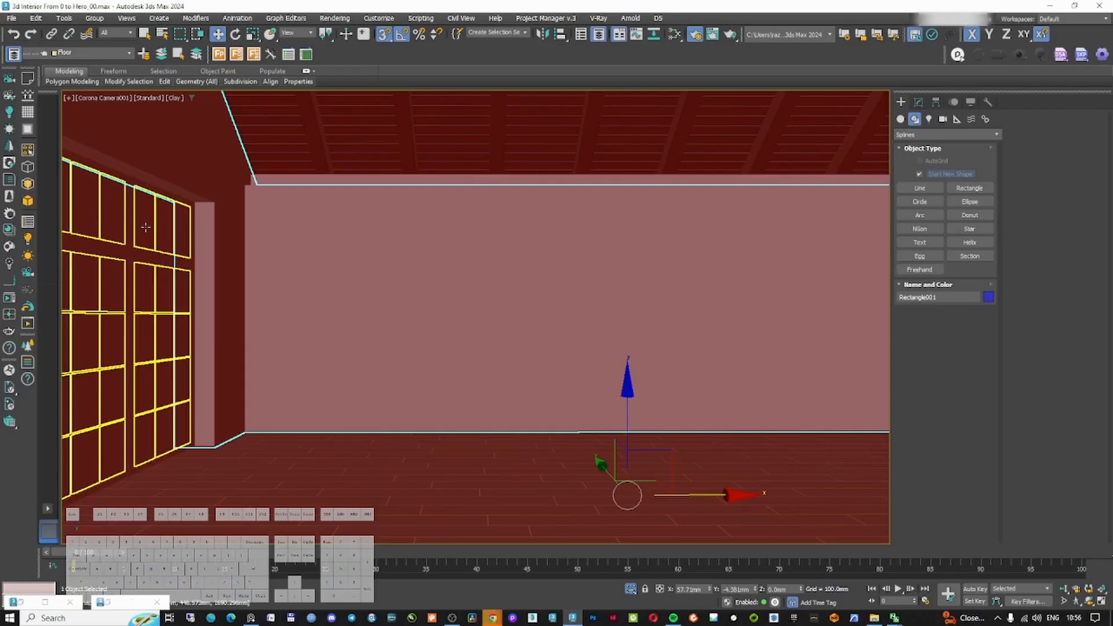
click(149, 227)
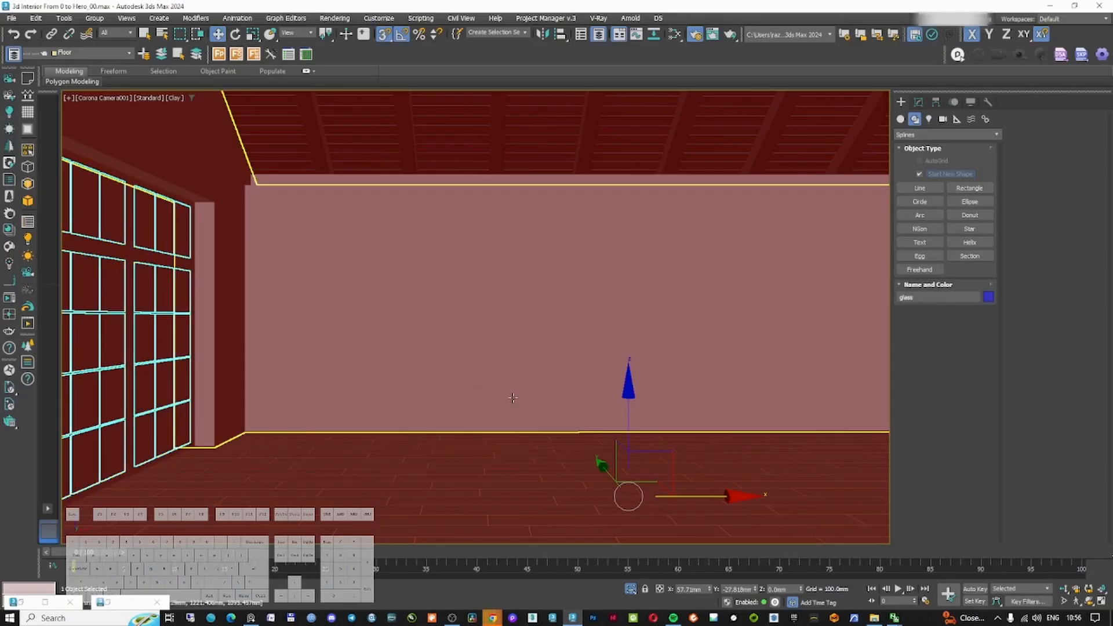
Open the Slate Material Editor and create a new view named window material
drag(628, 425, 604, 316)
right_click(604, 316)
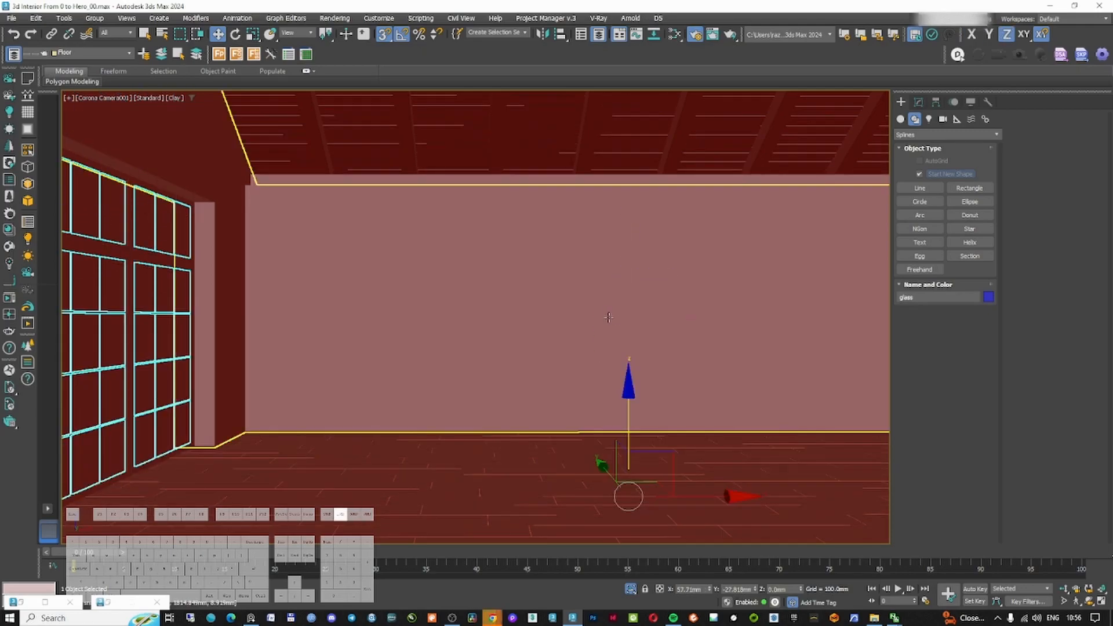
text(mwindows matearis)
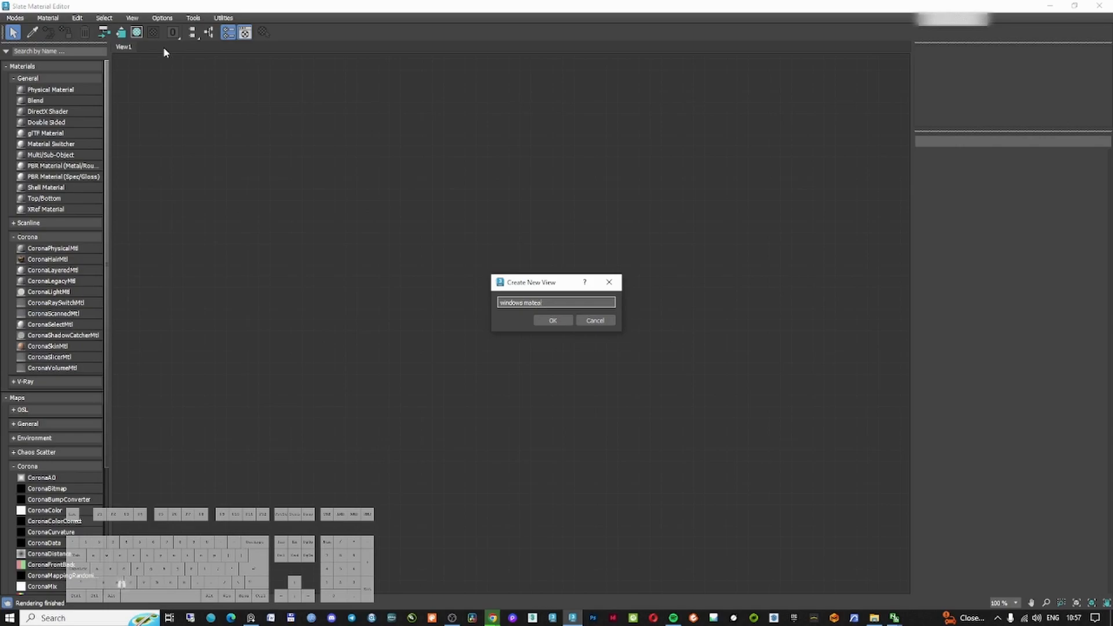
key(BackSpace)
key(BackSpace)
key(BackSpace)
key(BackSpace)
key(BackSpace)
key(BackSpace)
text(mate)
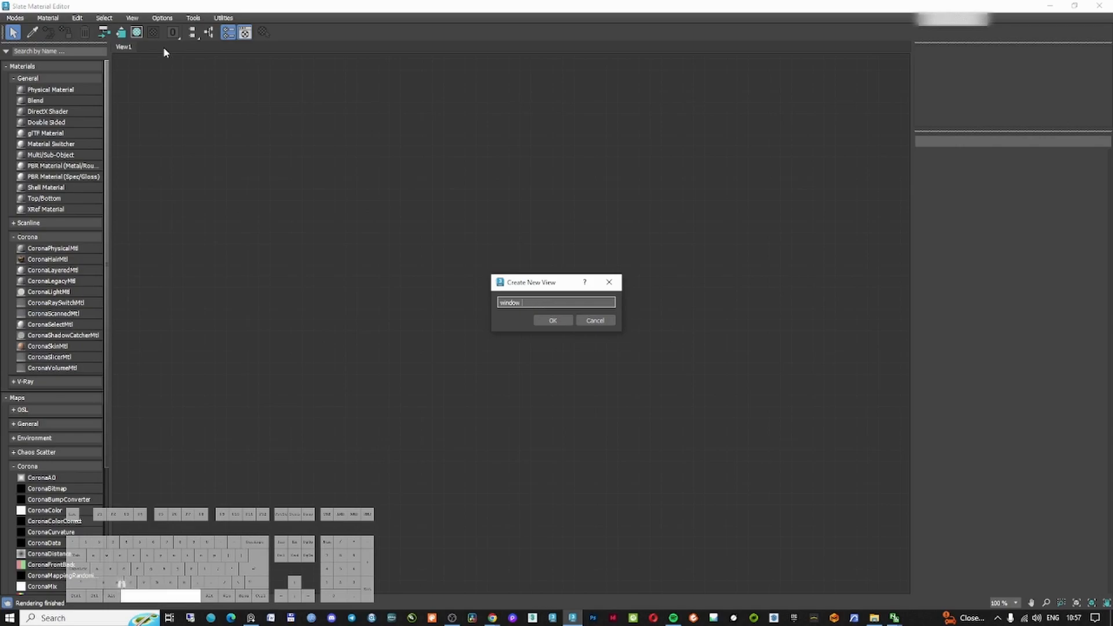
text(ria)
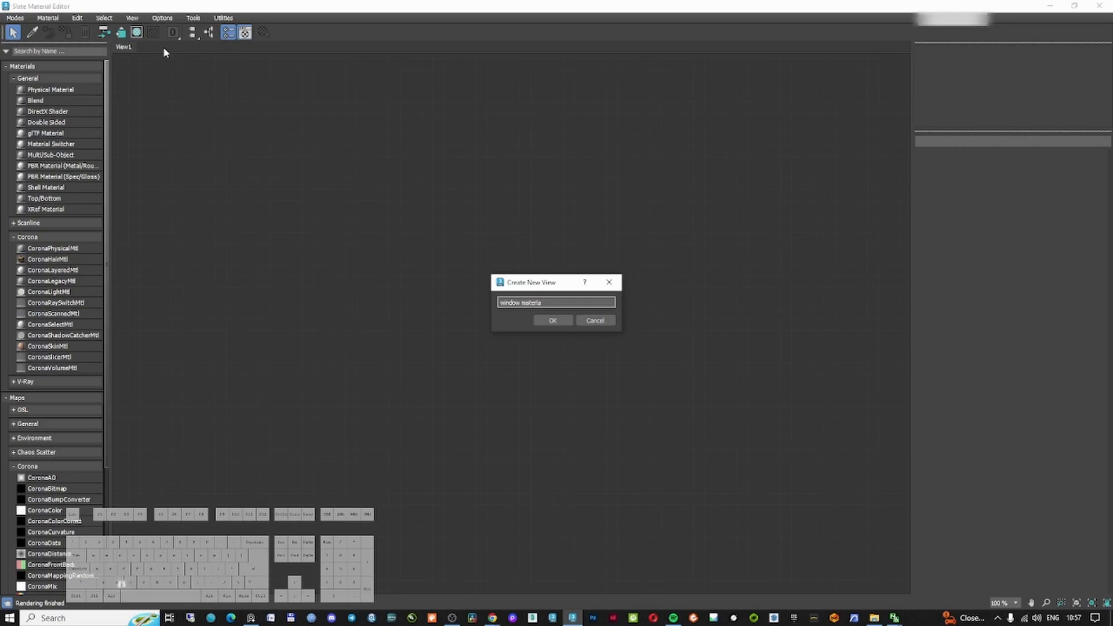
text(l)
key(Return)
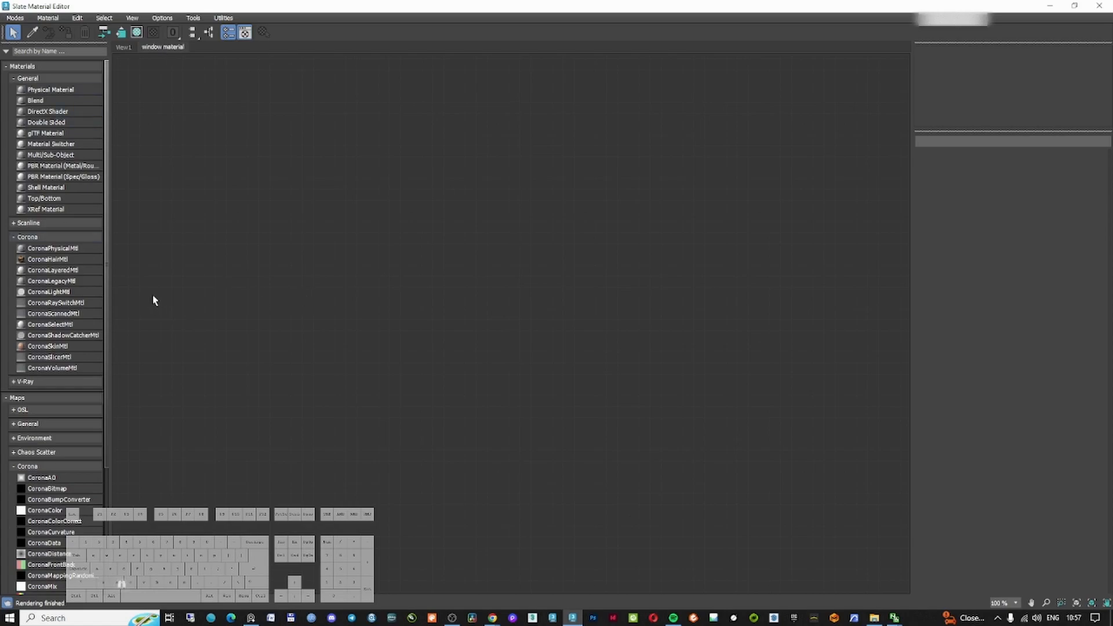
Add a CoronaPhysicalMtl to the view and apply the Glass architectural preset to it
drag(52, 249, 436, 209)
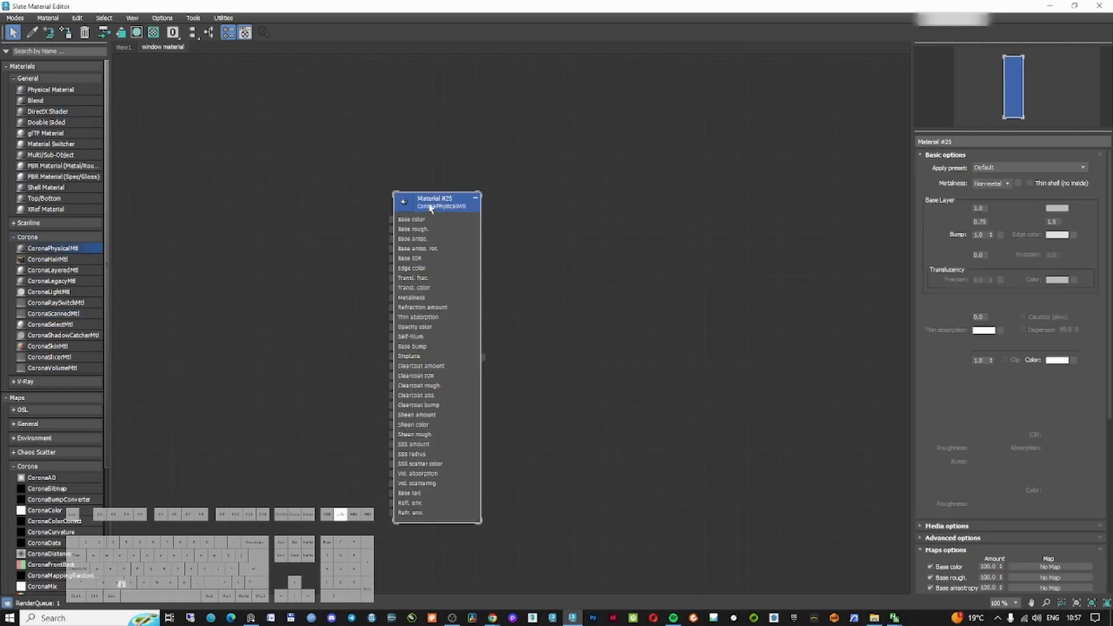
click(1002, 168)
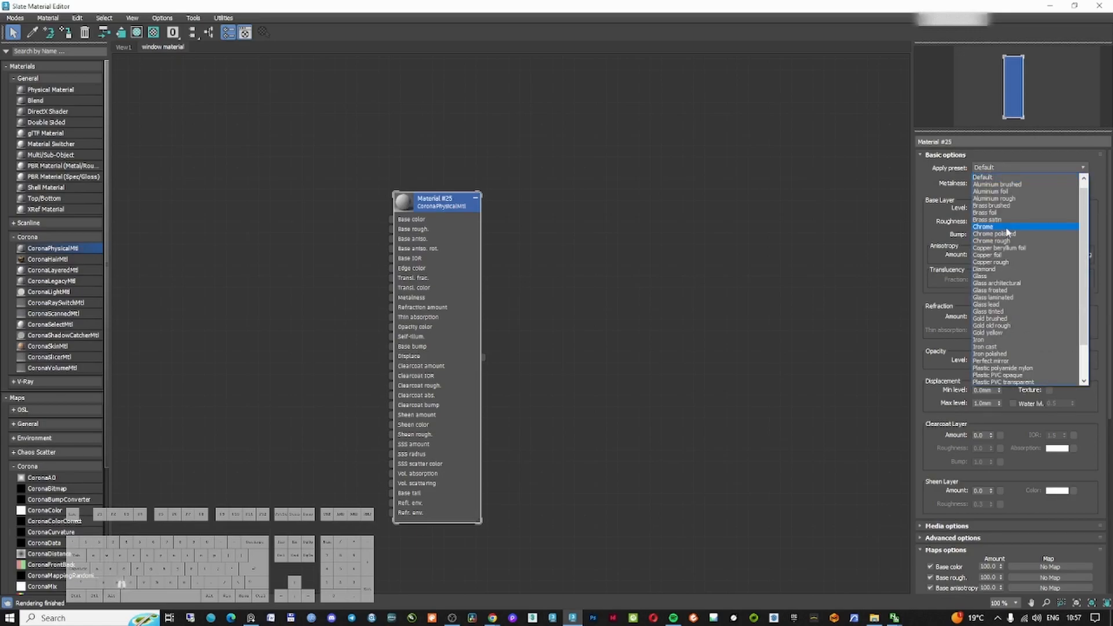
click(1000, 283)
click(654, 275)
double_click(406, 205)
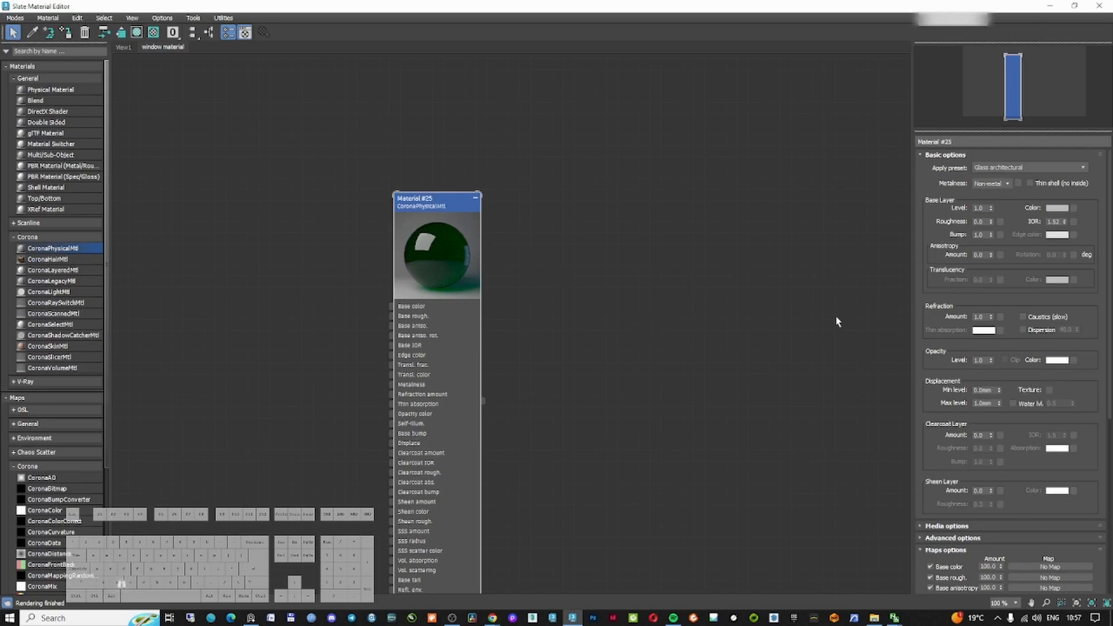
Give the glass a light blue volumetric absorption colour and set the absorption distance to 10 mm
scroll(997, 417, down, 3)
click(946, 440)
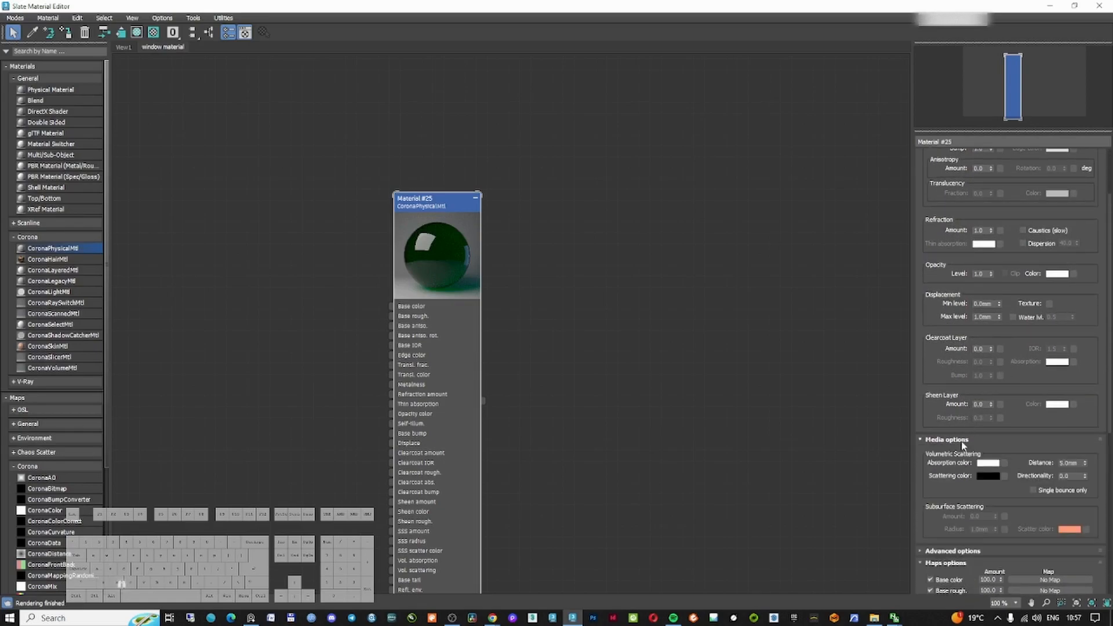
click(988, 464)
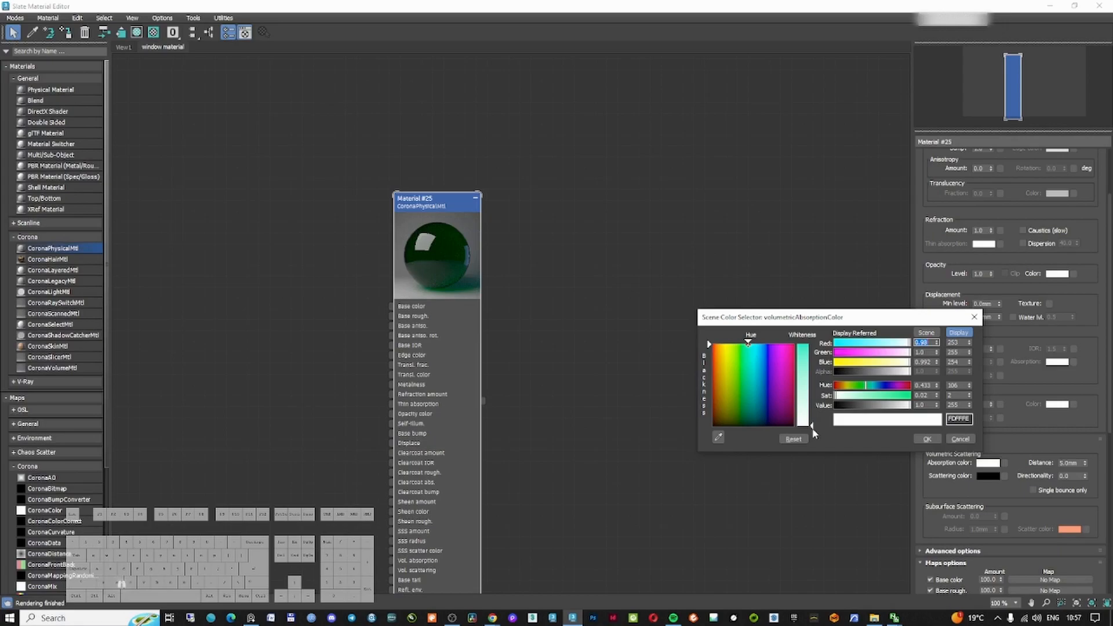
click(813, 432)
click(754, 343)
drag(814, 428, 813, 424)
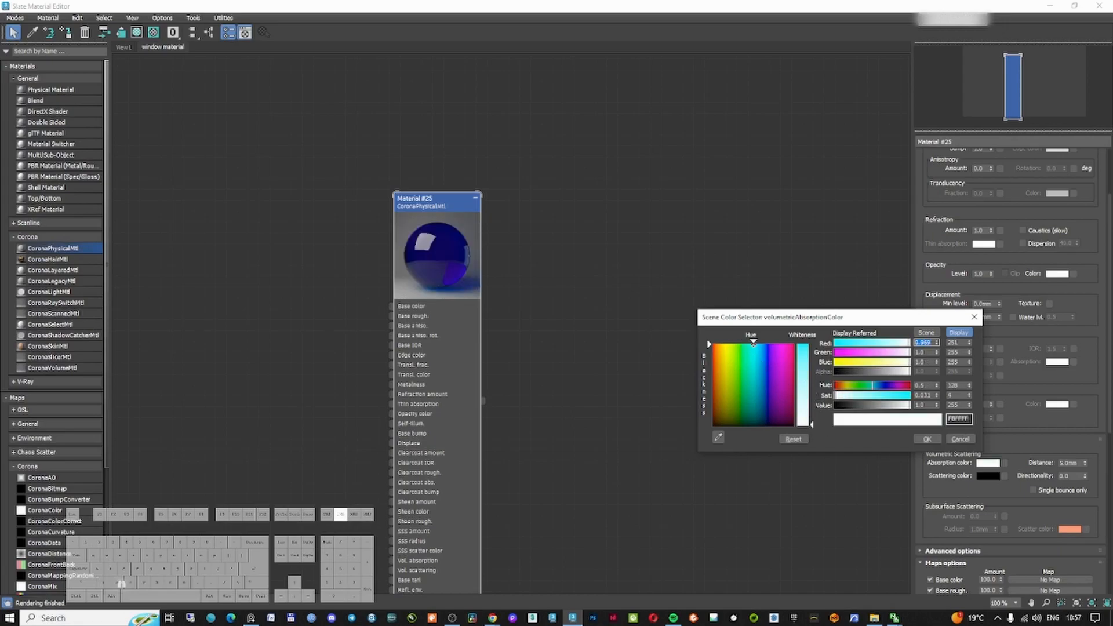
click(935, 437)
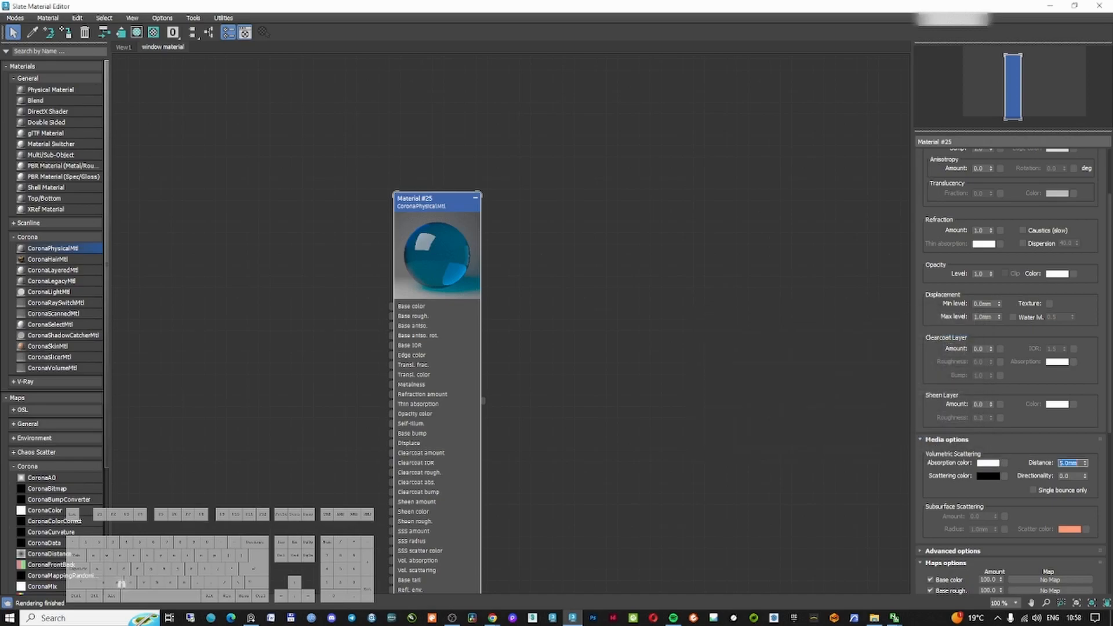
text(10)
key(Return)
Move the material editor aside and switch the camera viewport from Clay to Default Shading
click(1074, 6)
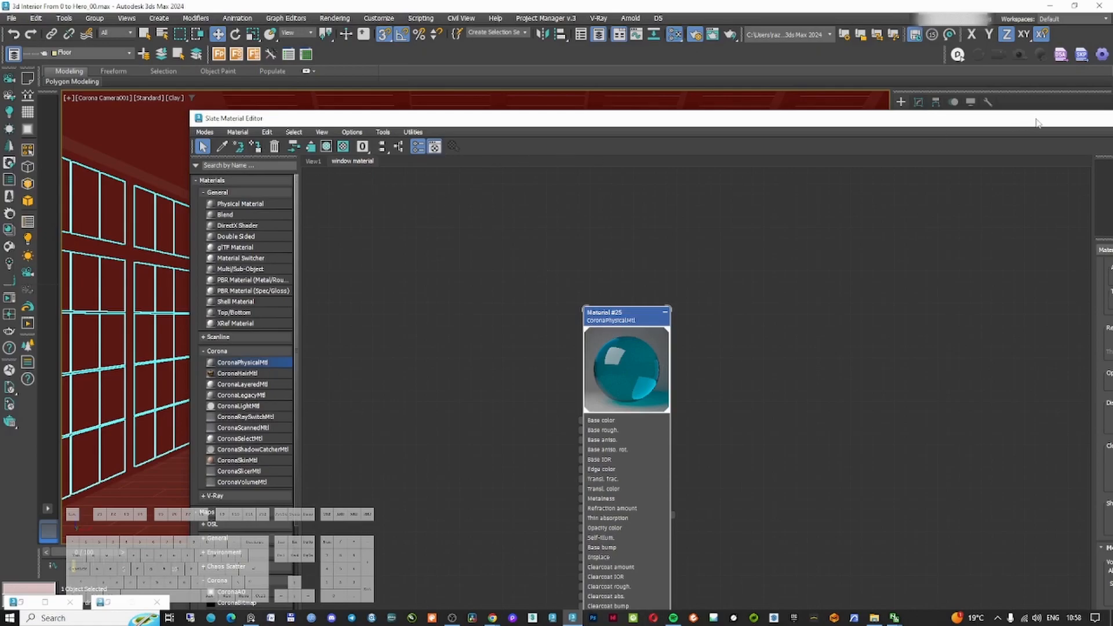
drag(1038, 122, 955, 128)
click(1080, 119)
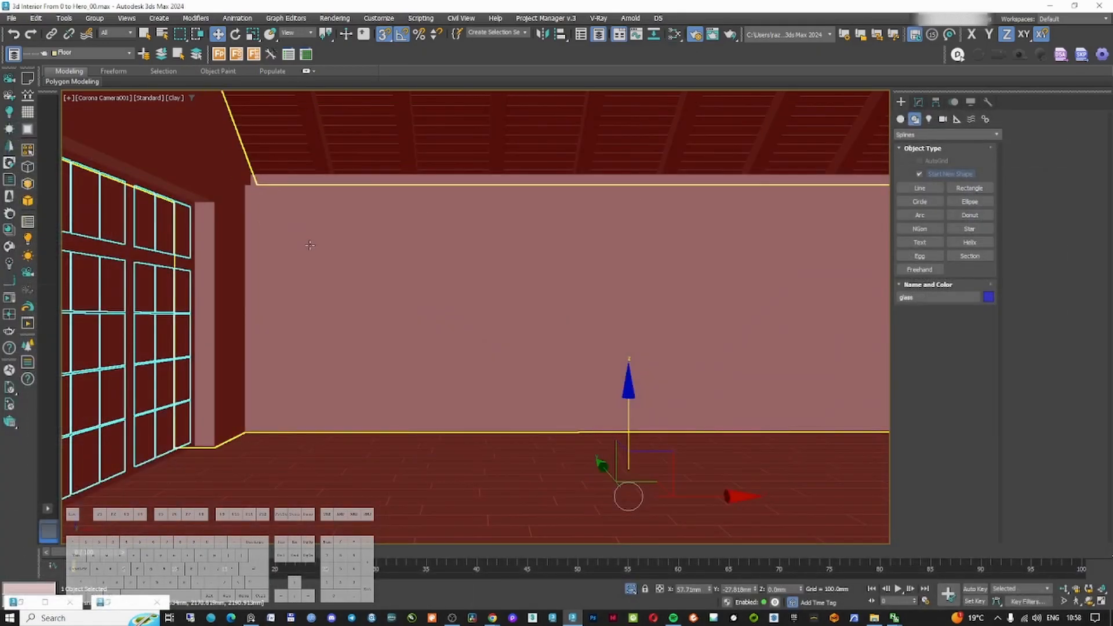
click(101, 97)
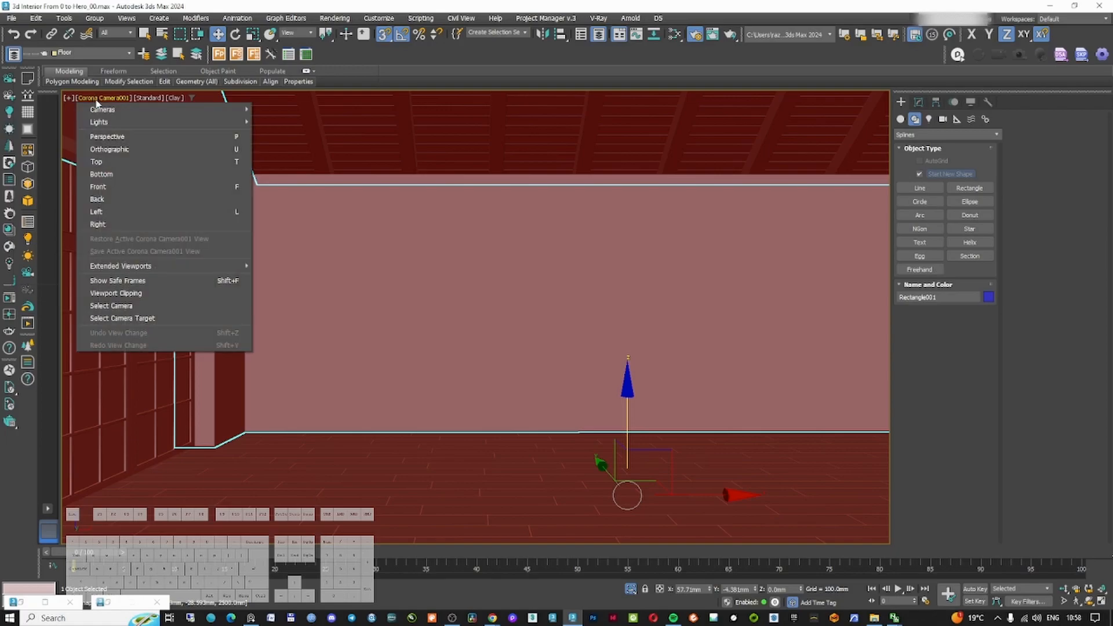
click(150, 99)
click(150, 100)
click(176, 98)
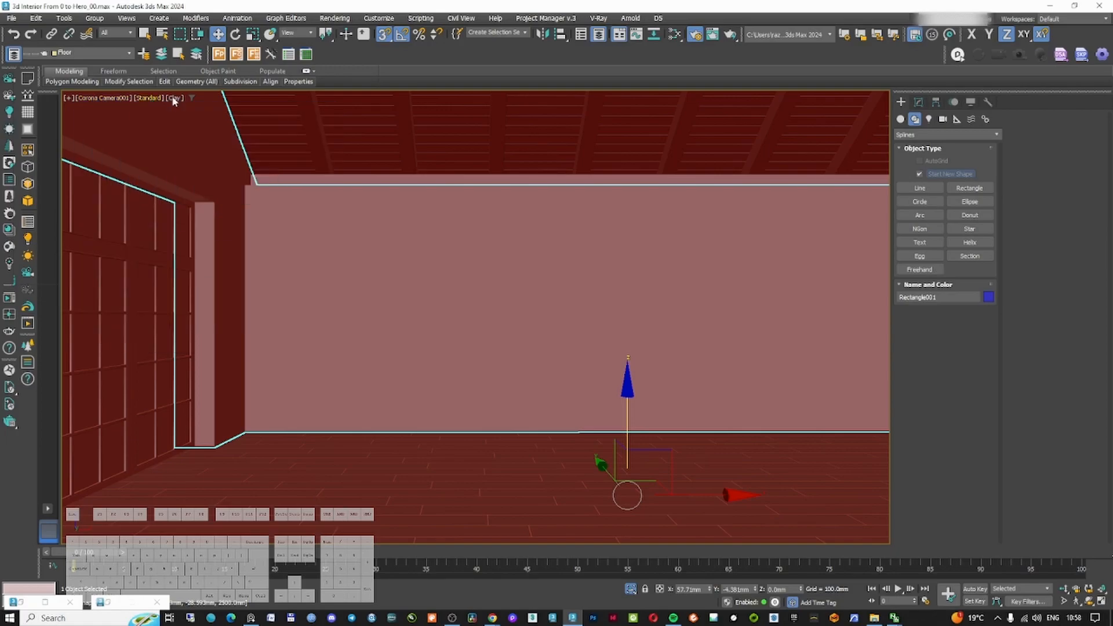
click(175, 98)
click(191, 107)
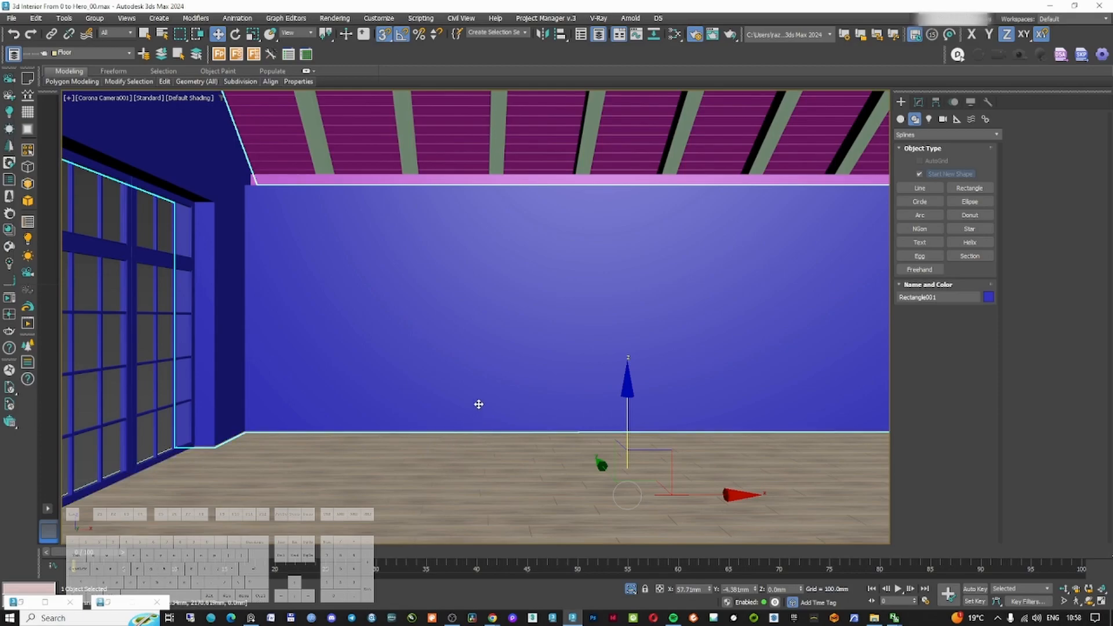
Add a second CoronaPhysicalMtl and set its base colour to a light grey value of 220, then close the editor
key(m)
drag(208, 301, 417, 230)
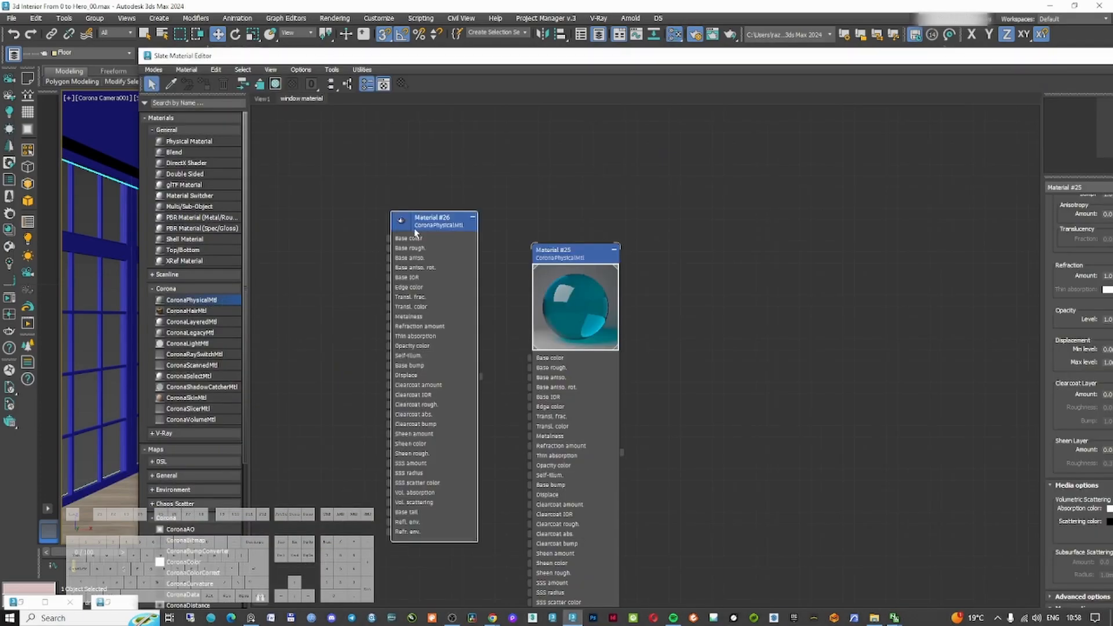
double_click(430, 227)
double_click(464, 54)
click(1056, 208)
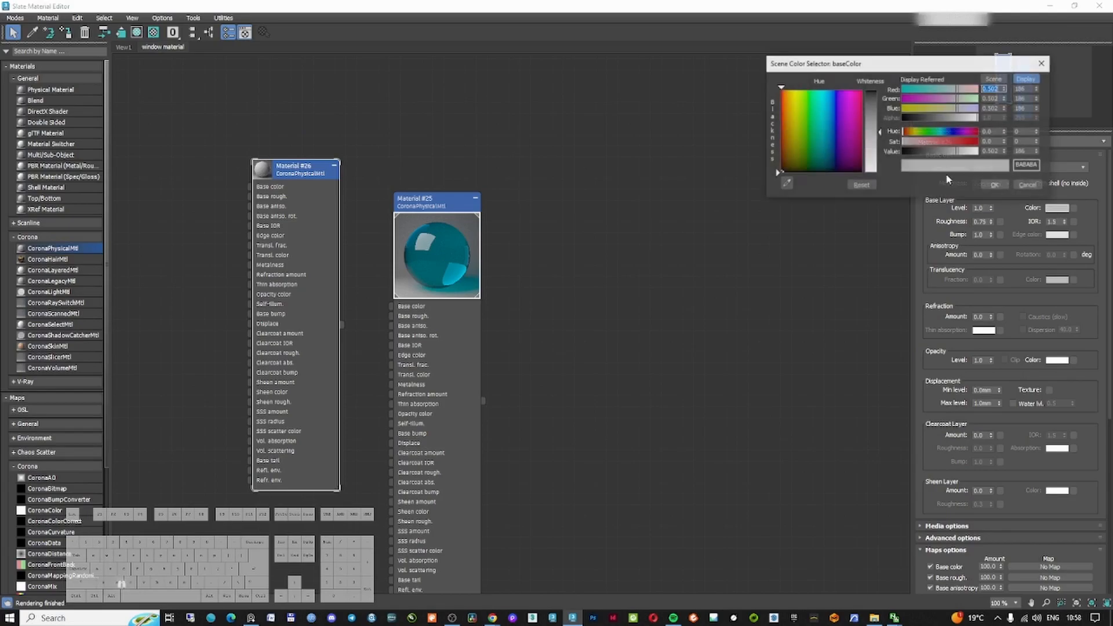
double_click(1027, 151)
text(220)
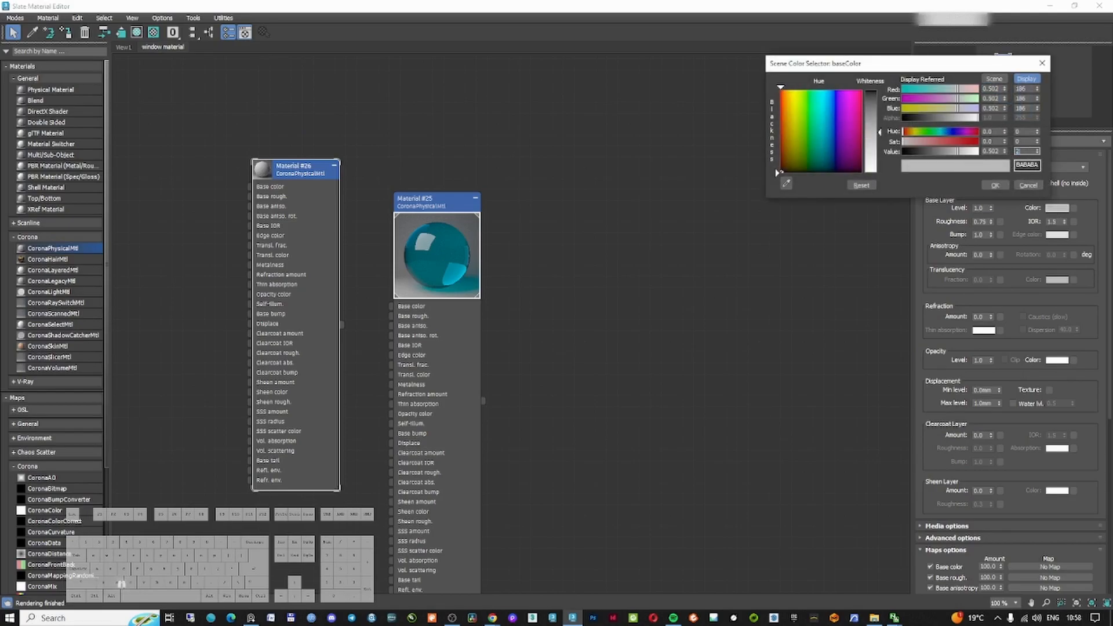
key(Return)
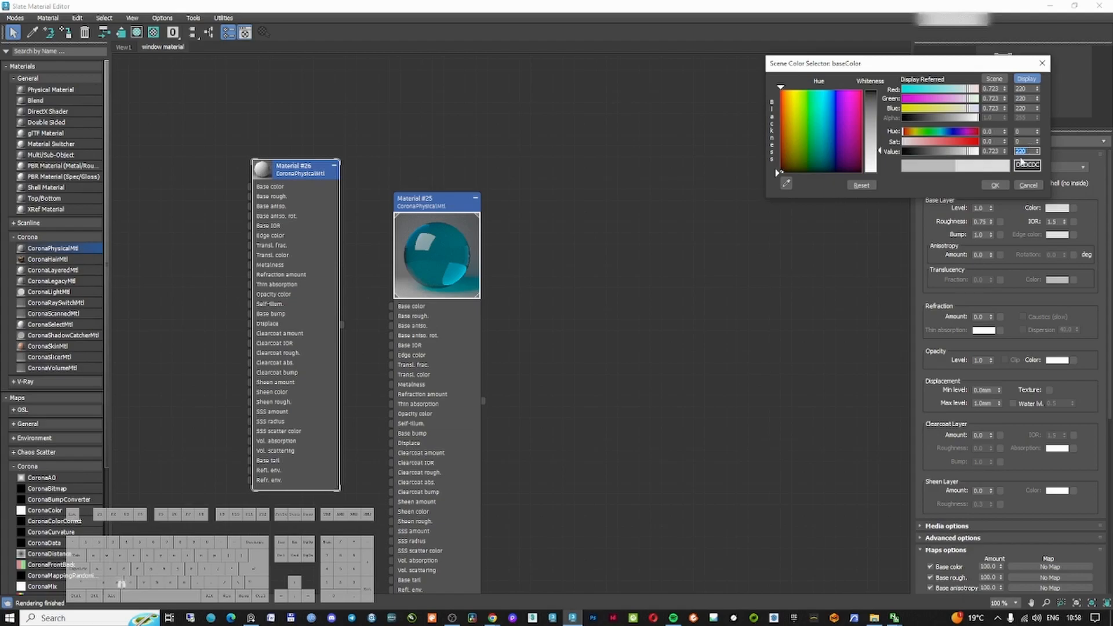
click(995, 186)
drag(303, 174, 291, 175)
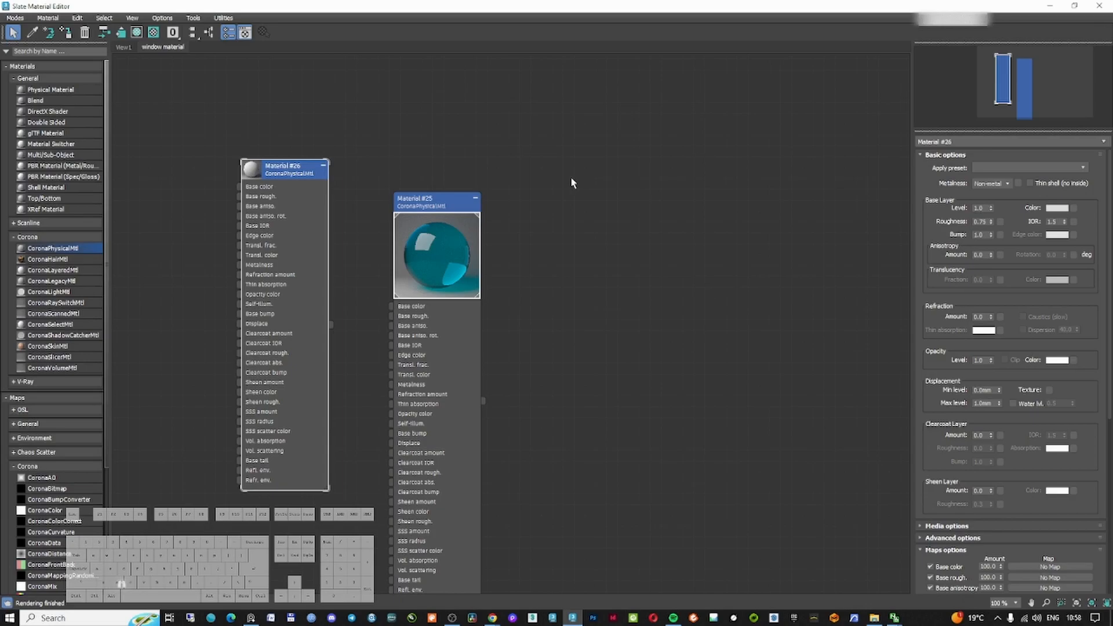
double_click(757, 10)
drag(1022, 56, 802, 56)
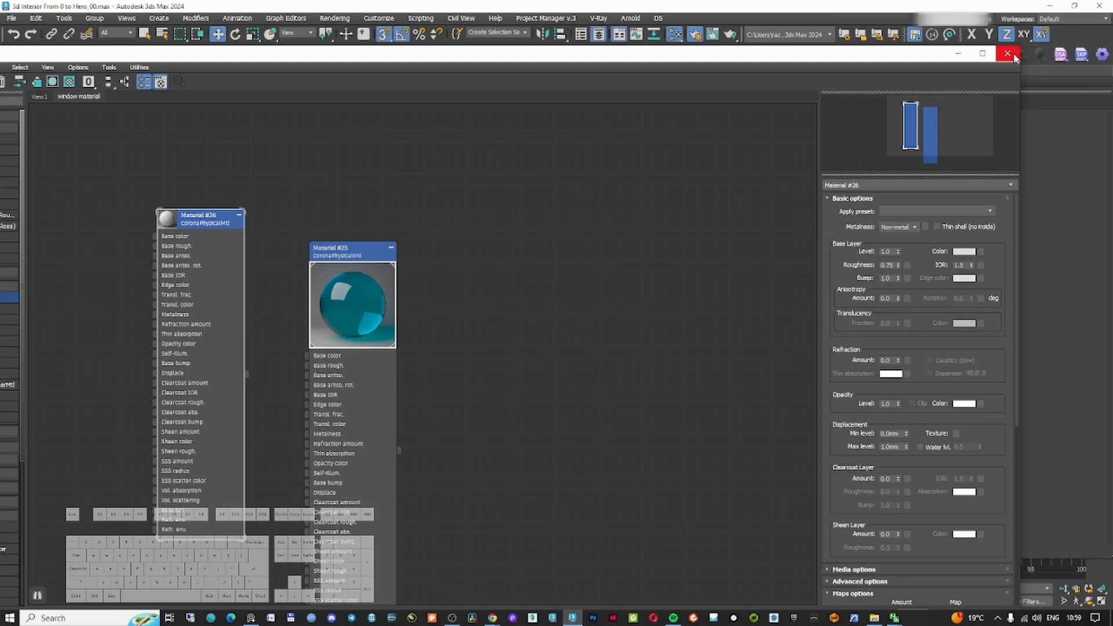
click(1008, 54)
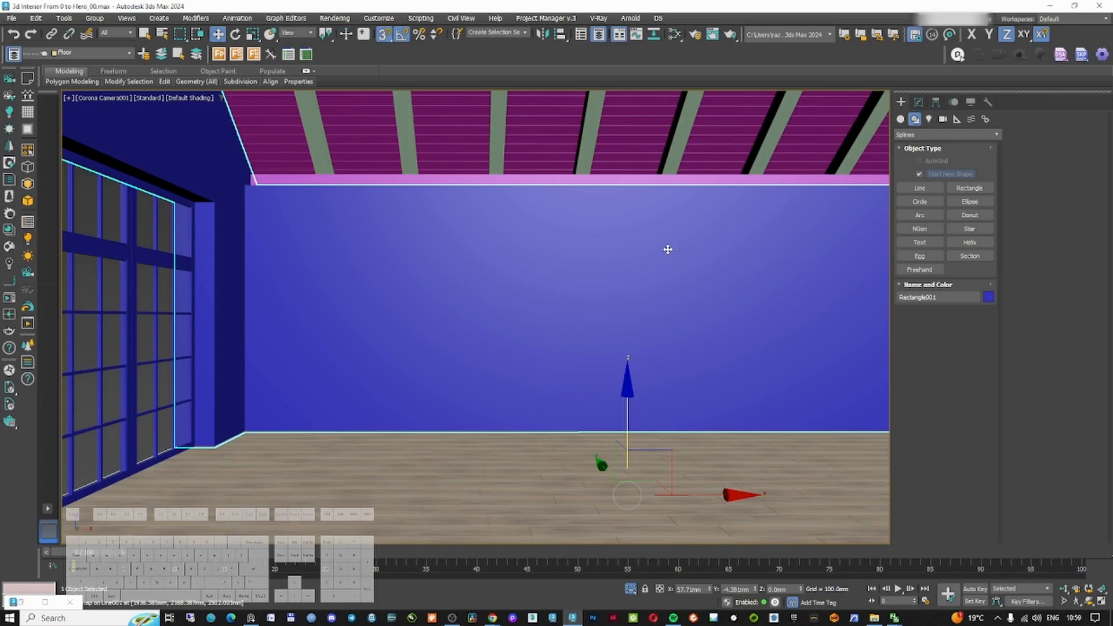
Enable the material override in Render Setup and assign the new grey material to it as an instance
key(F10)
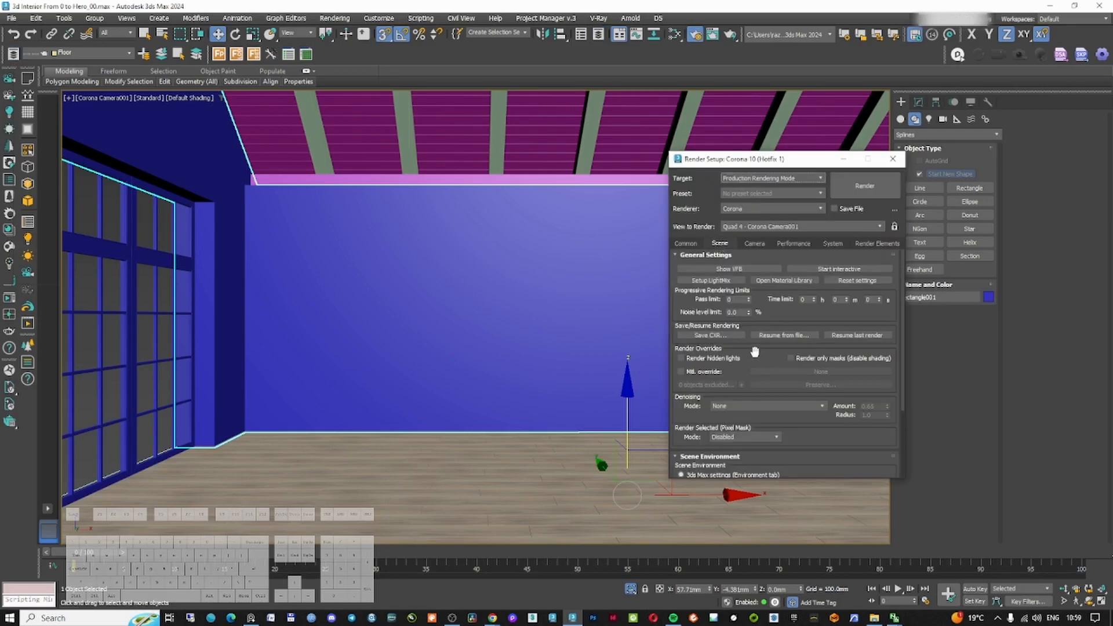
drag(767, 161, 641, 120)
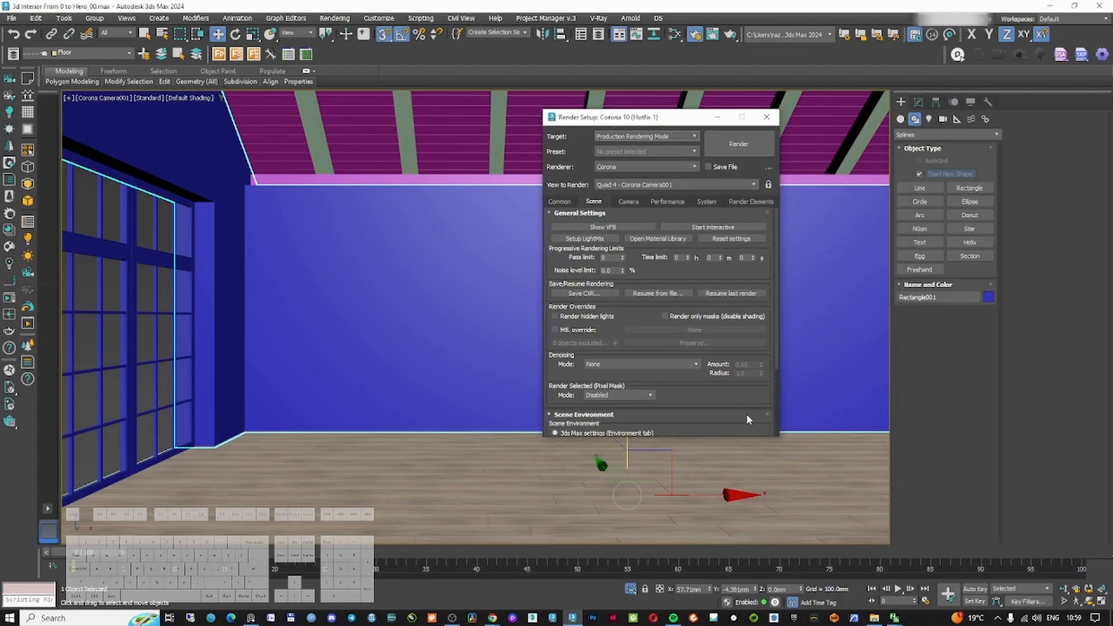
drag(779, 436, 880, 576)
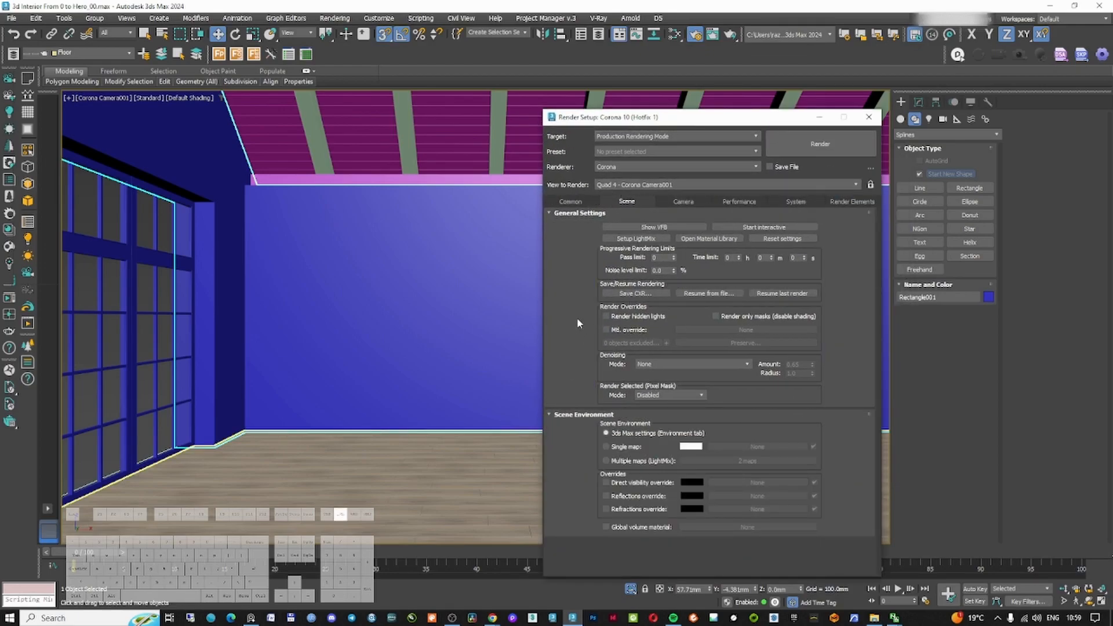
click(606, 330)
click(743, 331)
click(650, 466)
key(m)
drag(576, 58, 1112, 168)
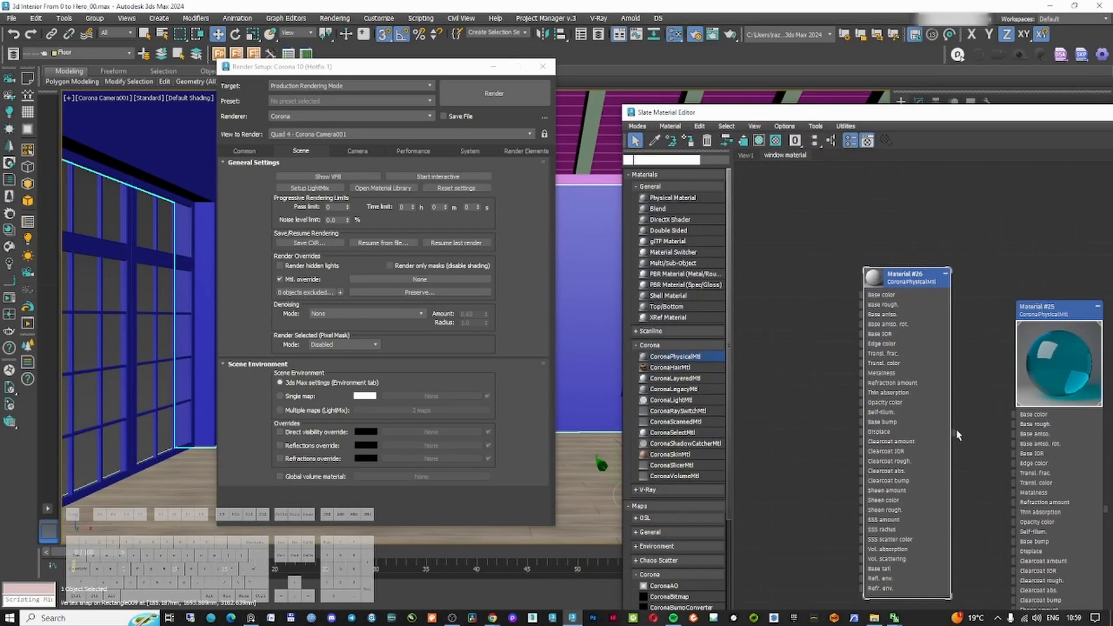
drag(957, 434, 406, 281)
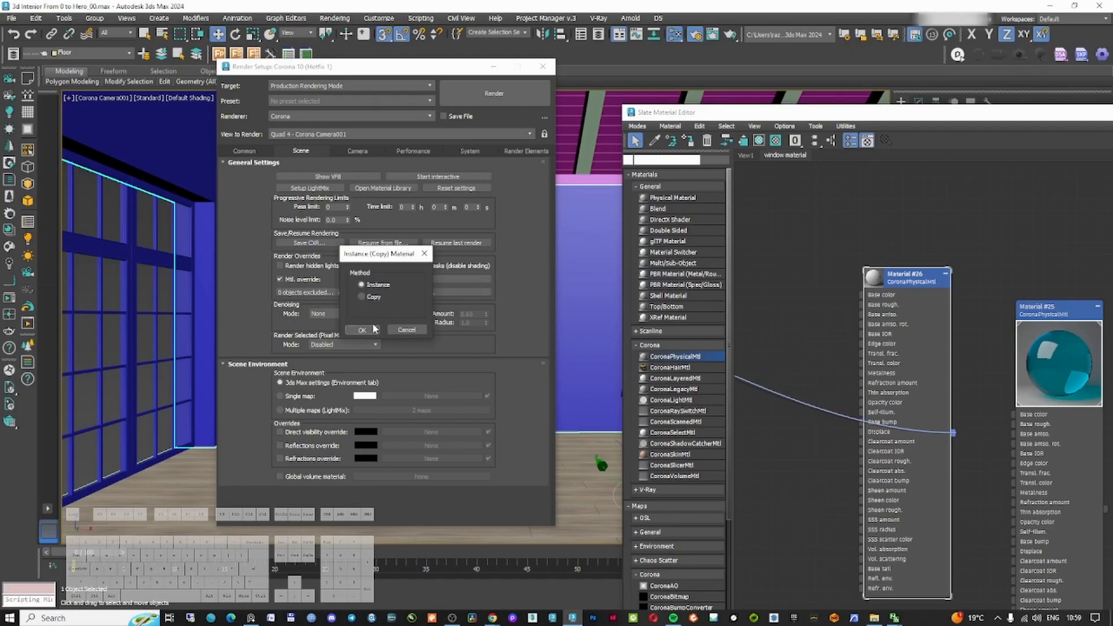
click(364, 330)
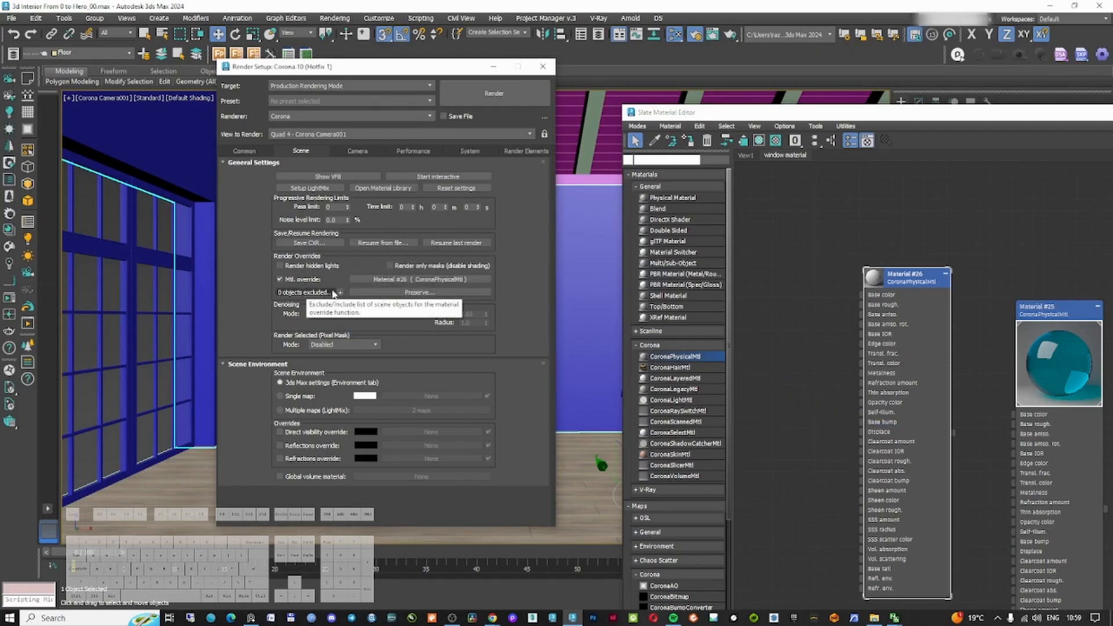
Exclude the glass object from the material override
click(305, 292)
click(434, 230)
click(556, 292)
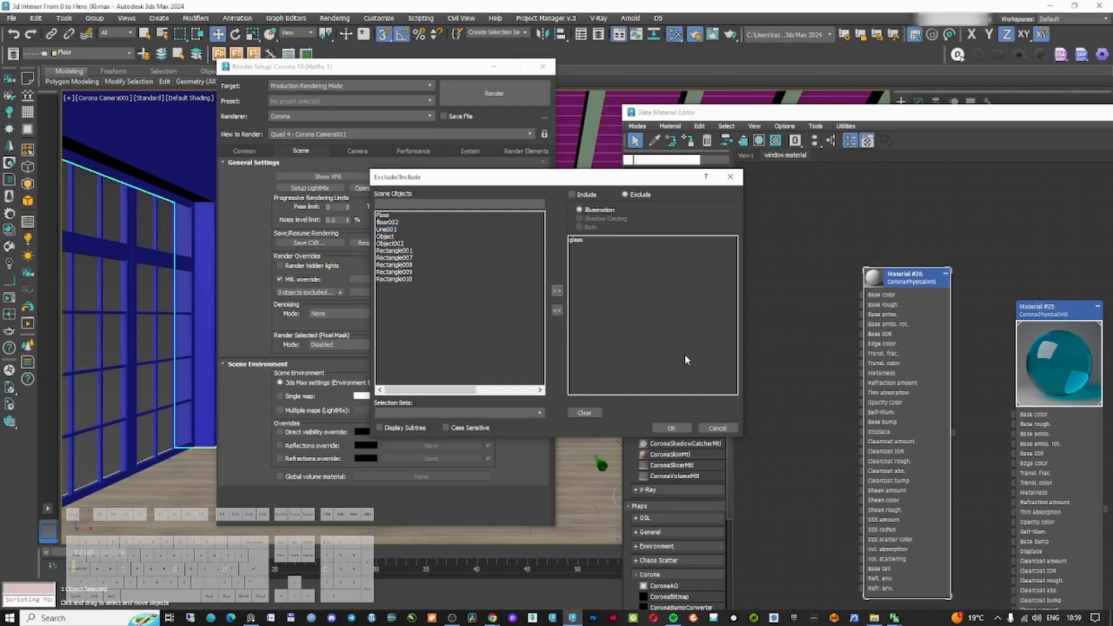
click(673, 428)
Set denoising mode to Corona High Quality with an amount of 0.8
click(344, 314)
click(324, 337)
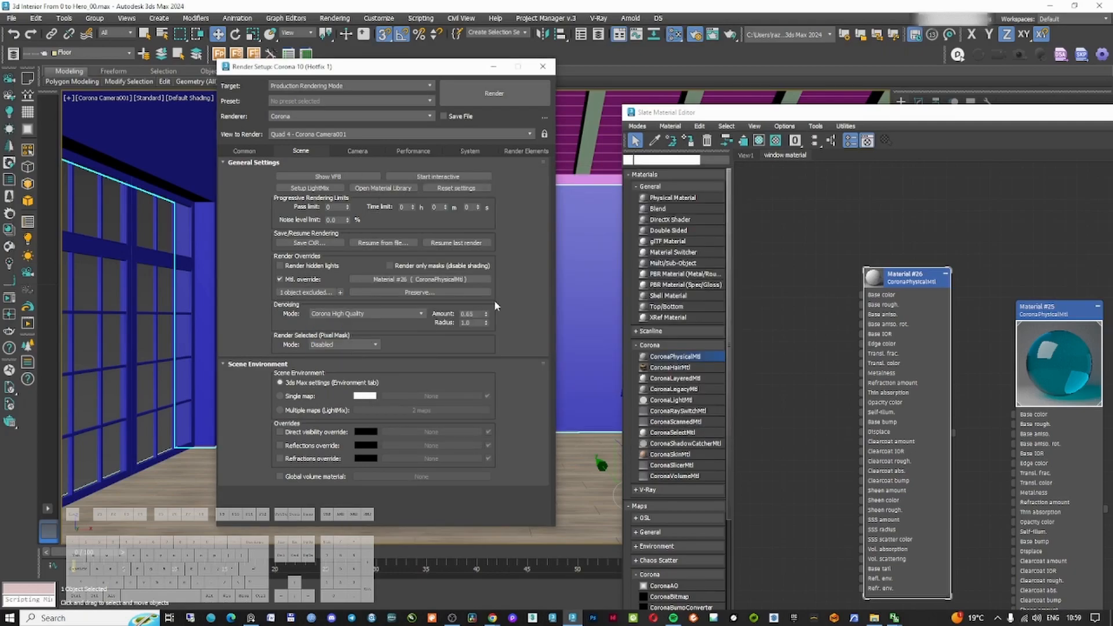
drag(481, 313, 461, 314)
text(.)
key(Return)
text(8)
key(Return)
text(.8)
key(Return)
click(674, 34)
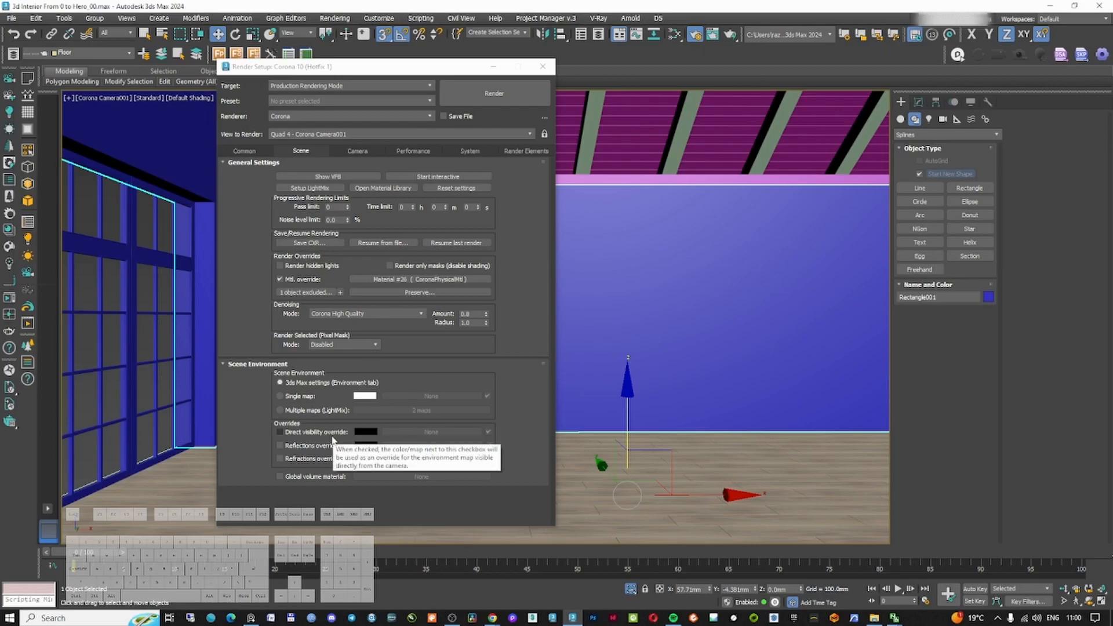
Set the scene environment to a single CoronaBitmap map loading kloofendal_misty_morning_puresky_8k.hdr
click(318, 410)
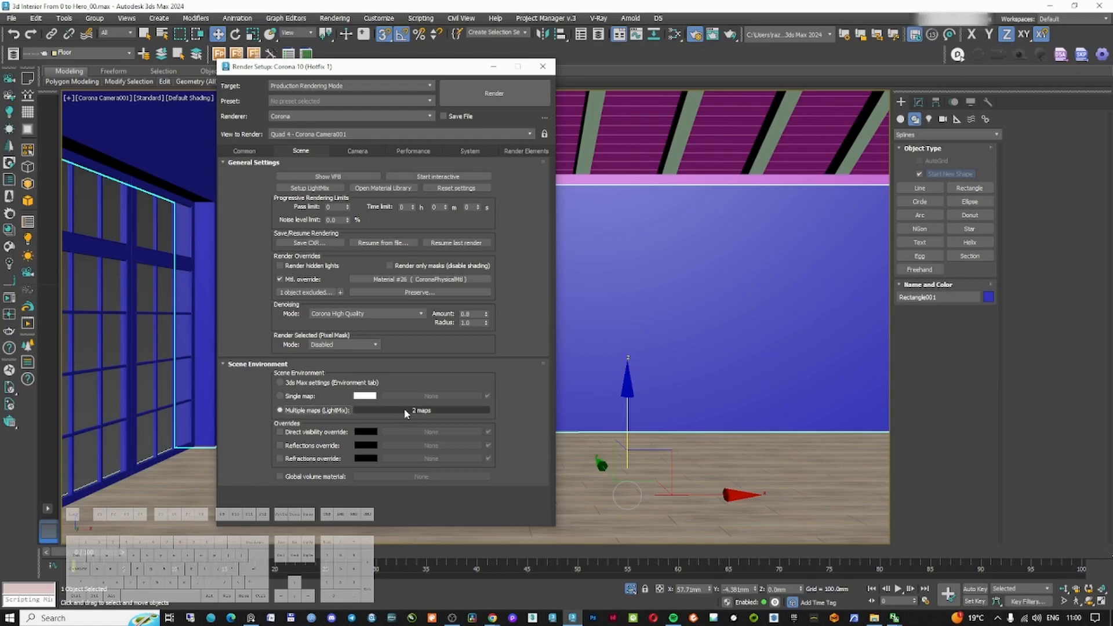
click(298, 396)
click(412, 396)
double_click(473, 225)
click(172, 64)
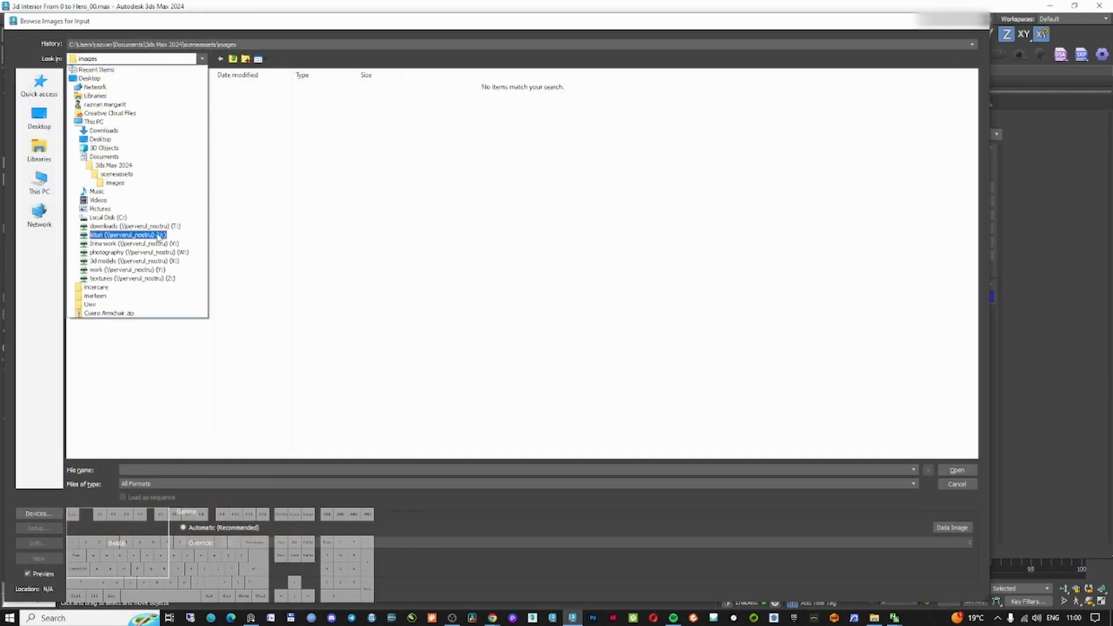
click(125, 280)
scroll(232, 318, down, 15)
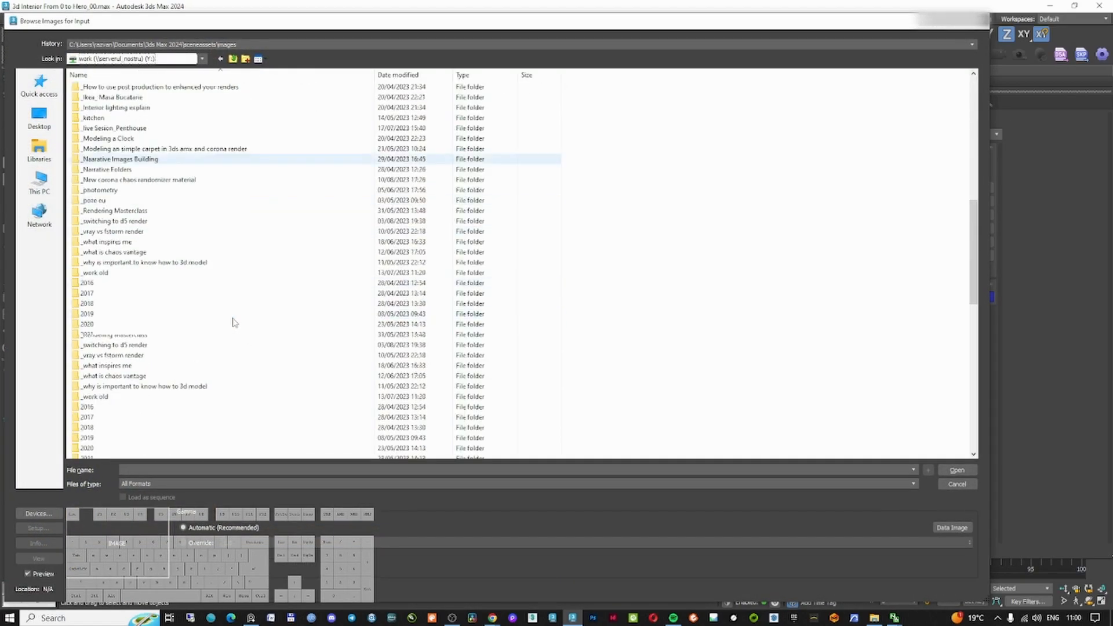
click(155, 387)
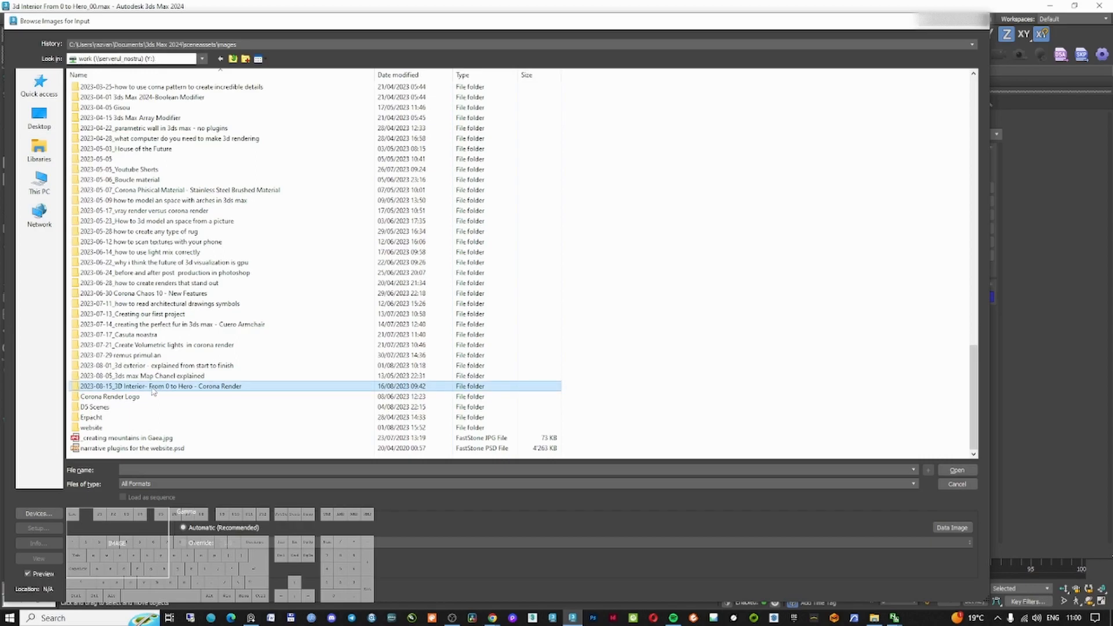
double_click(152, 388)
double_click(110, 87)
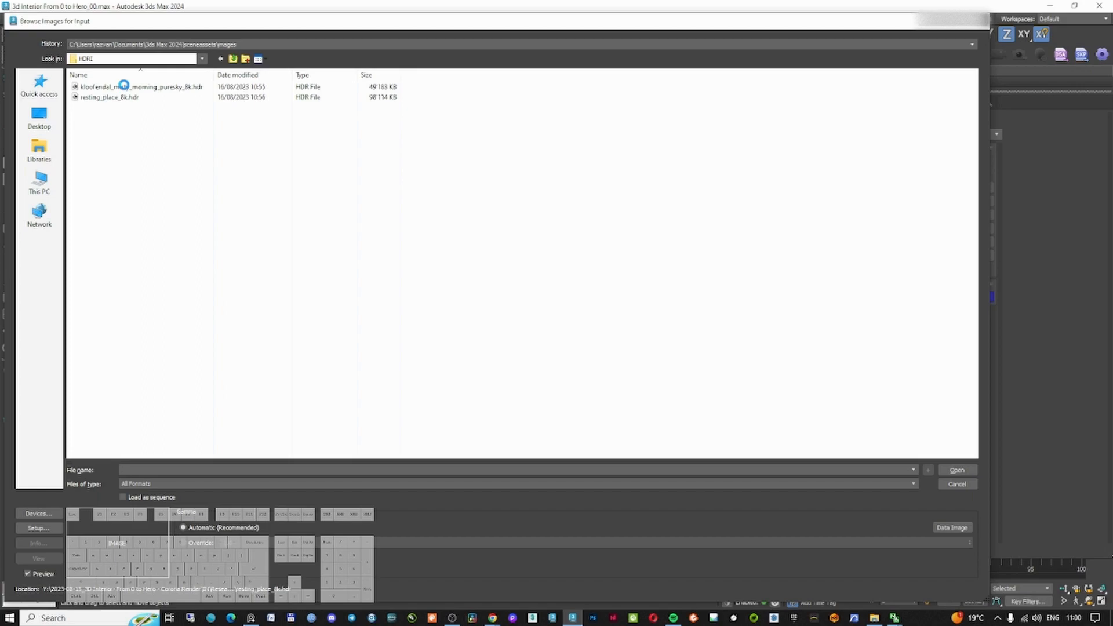
click(124, 85)
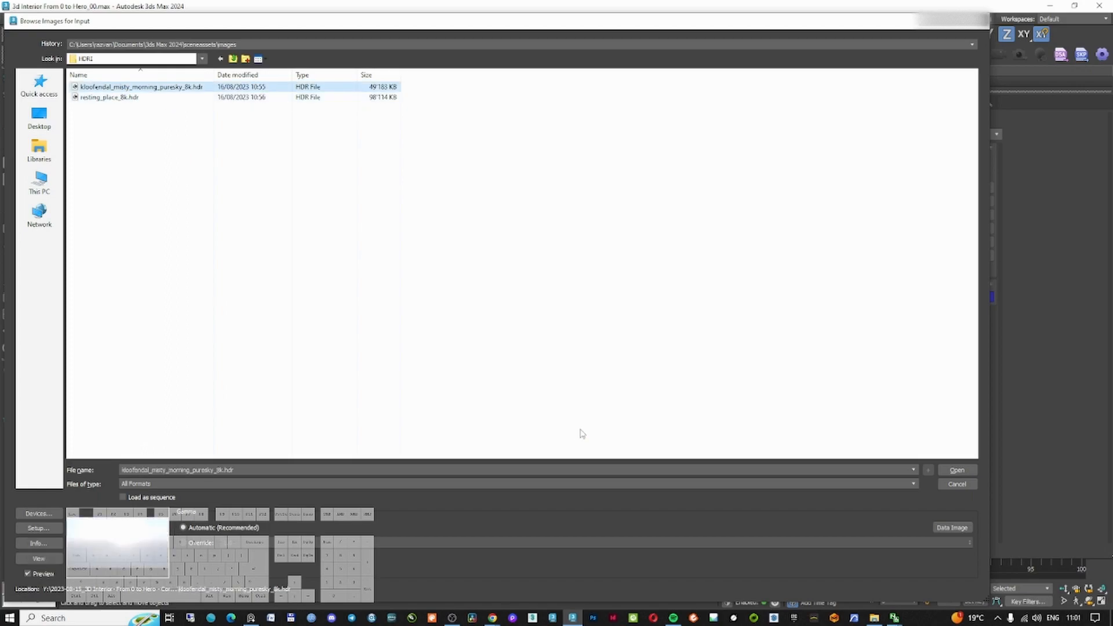
click(957, 470)
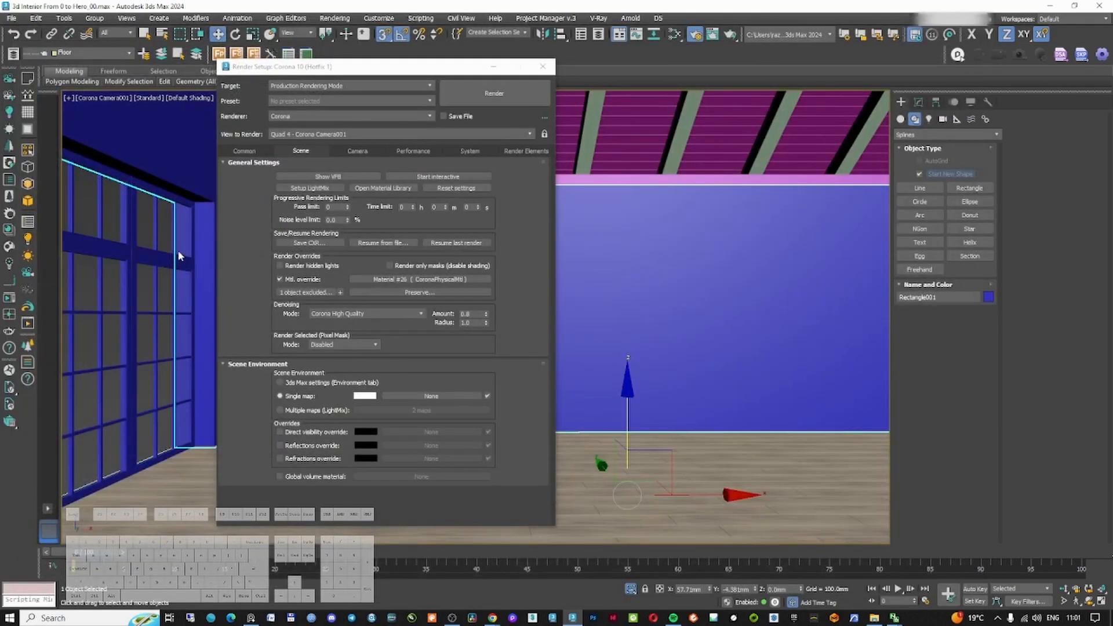
Start an interactive render of the camera view, enlarge the frame buffer and open its post-processing settings
click(11, 20)
click(21, 113)
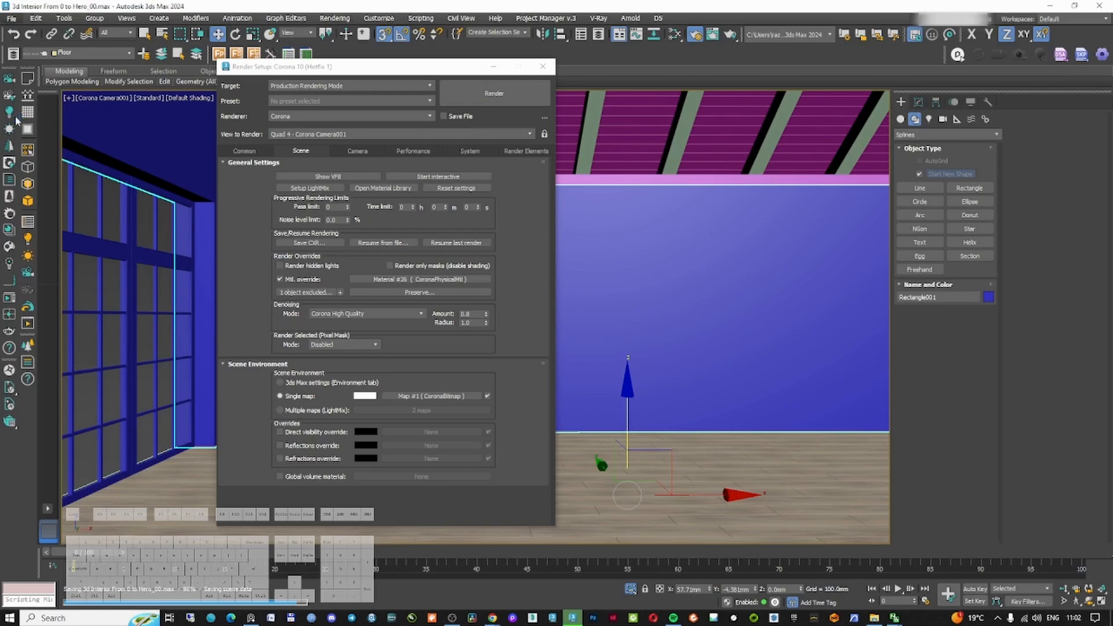
click(10, 299)
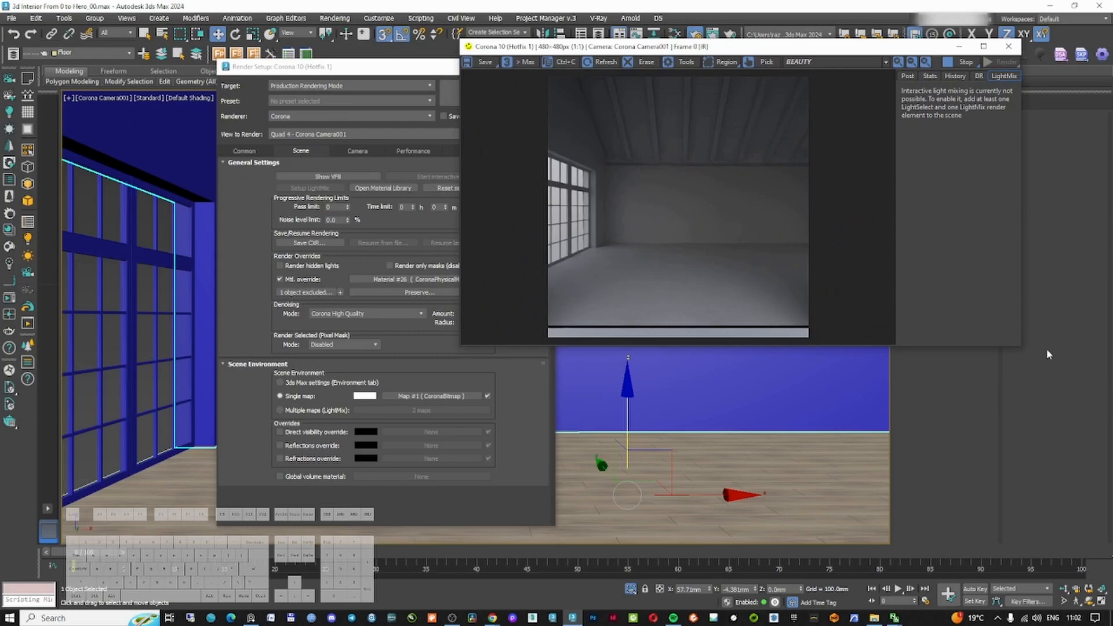
drag(1021, 347, 1064, 549)
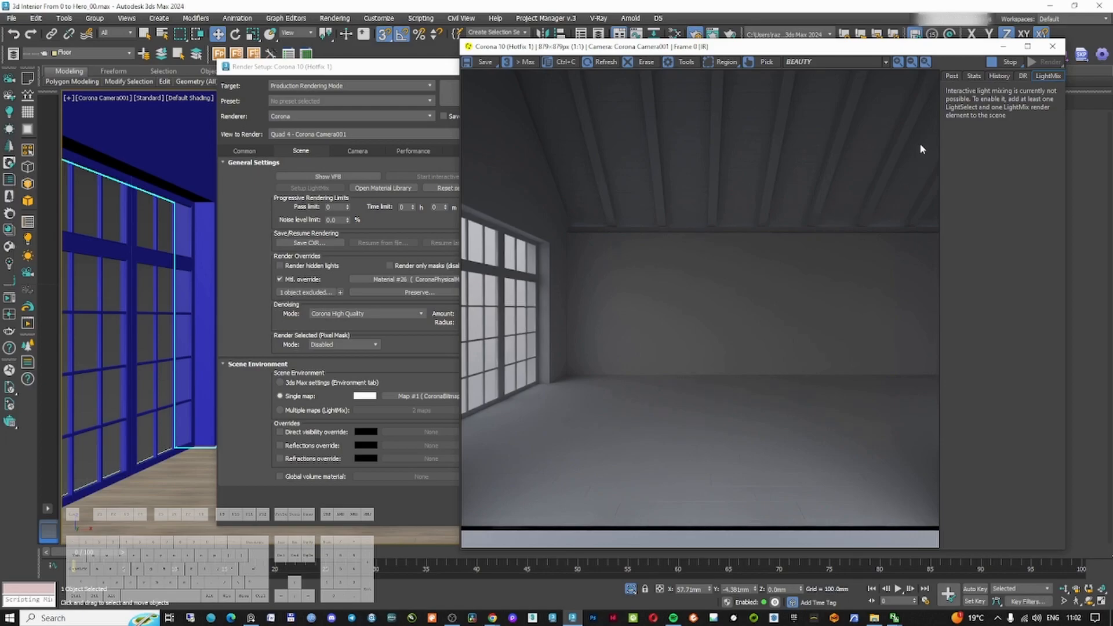
click(952, 76)
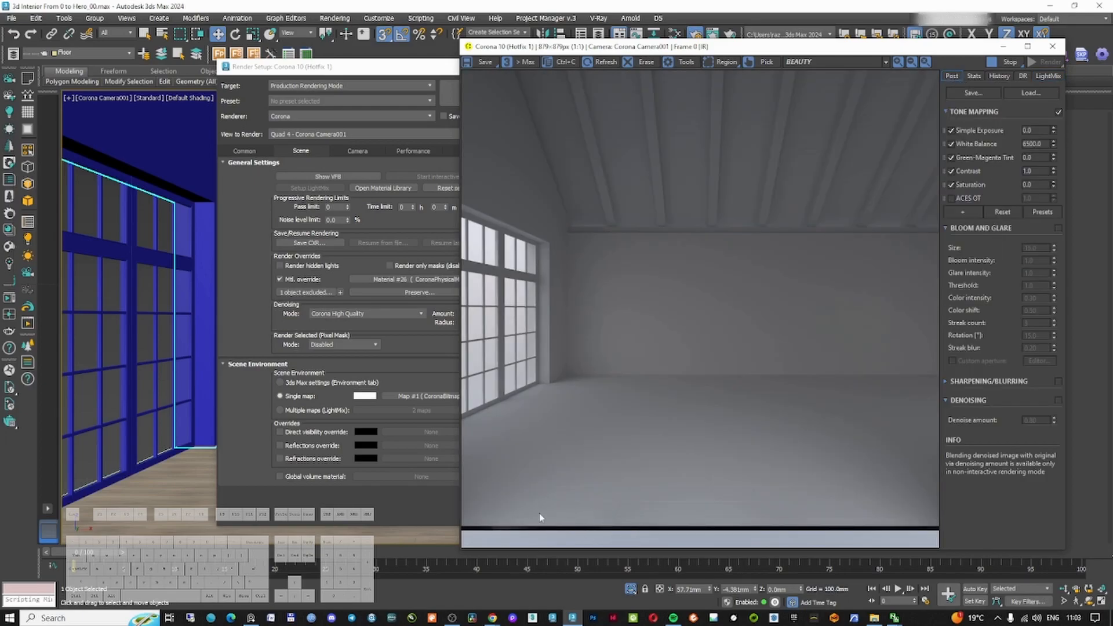
Select the Corona camera and inspect its parameters while reviewing the render
drag(736, 51, 494, 50)
click(105, 98)
click(130, 306)
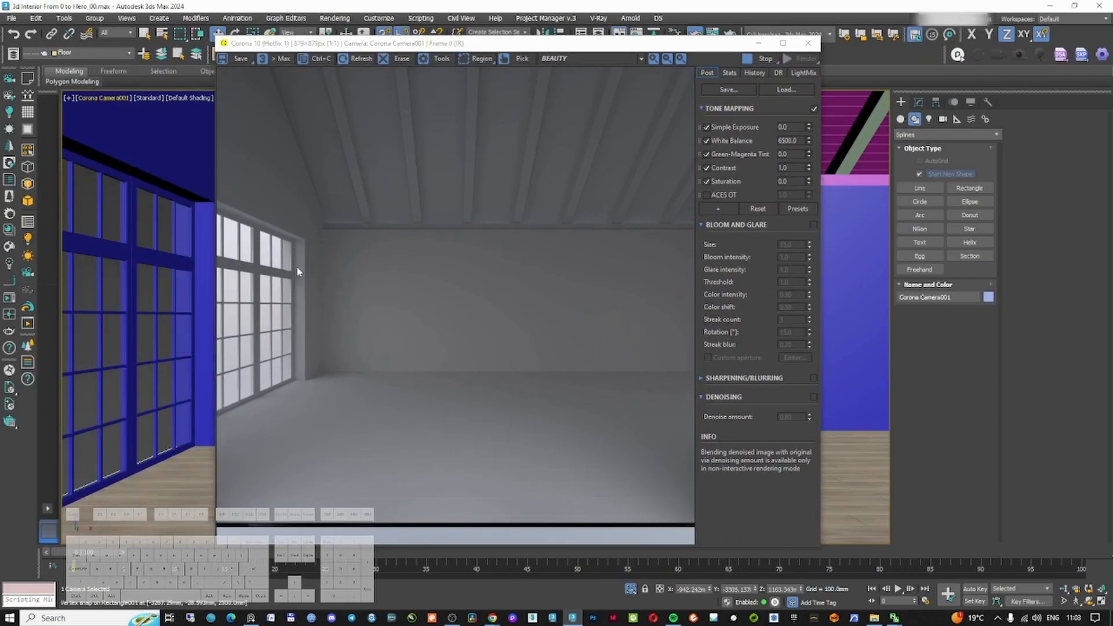
click(918, 102)
scroll(1046, 423, down, 4)
drag(1091, 453, 1092, 456)
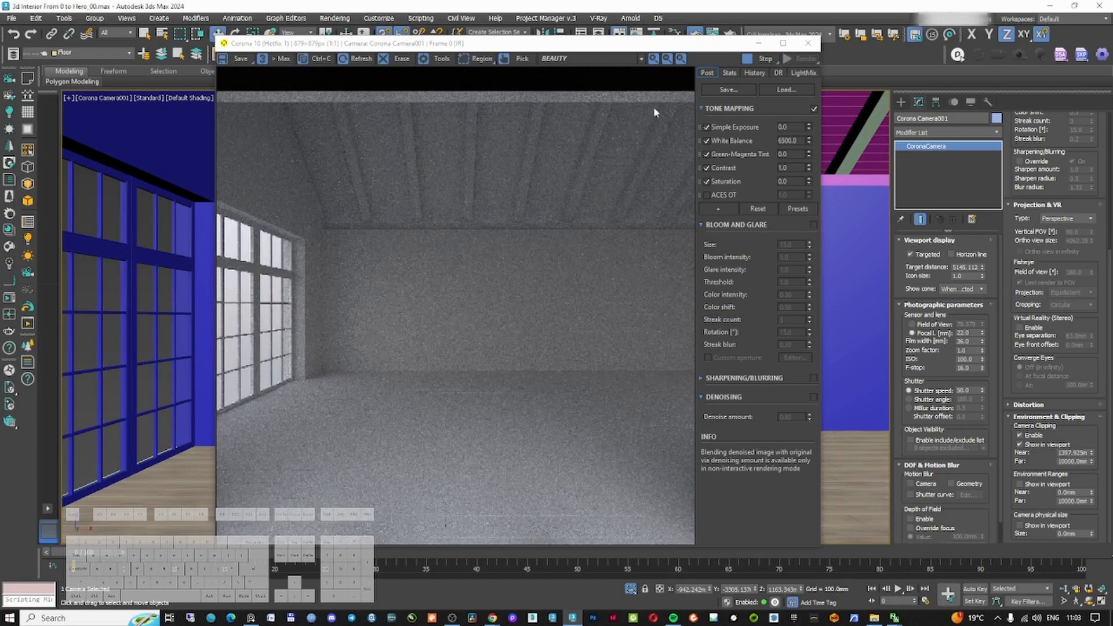
click(745, 57)
click(1064, 589)
drag(164, 315, 165, 315)
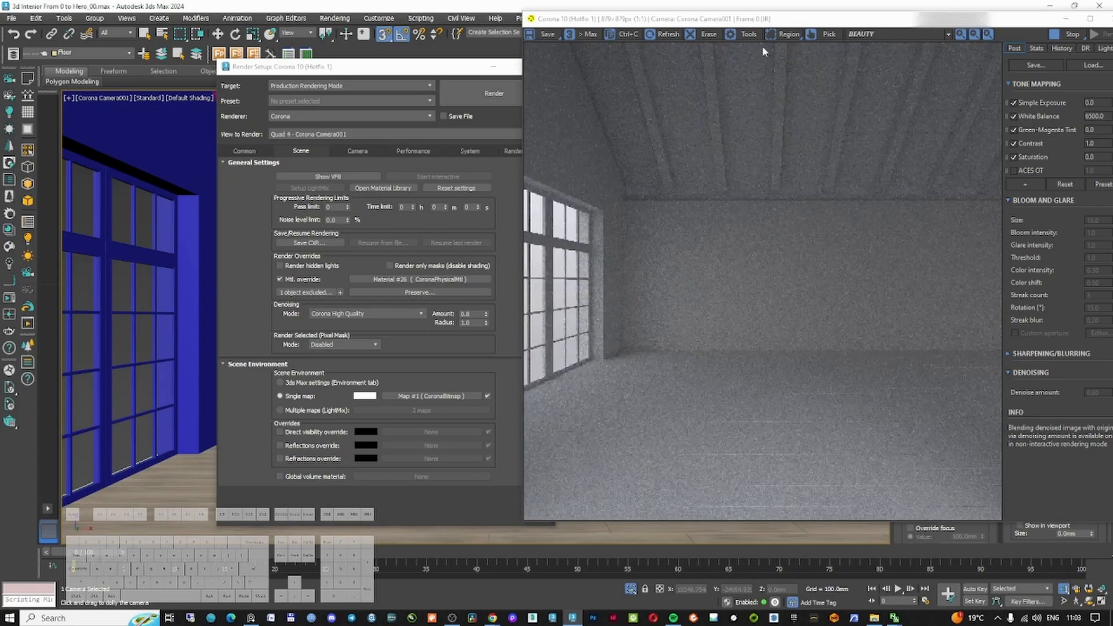
drag(779, 19, 528, 49)
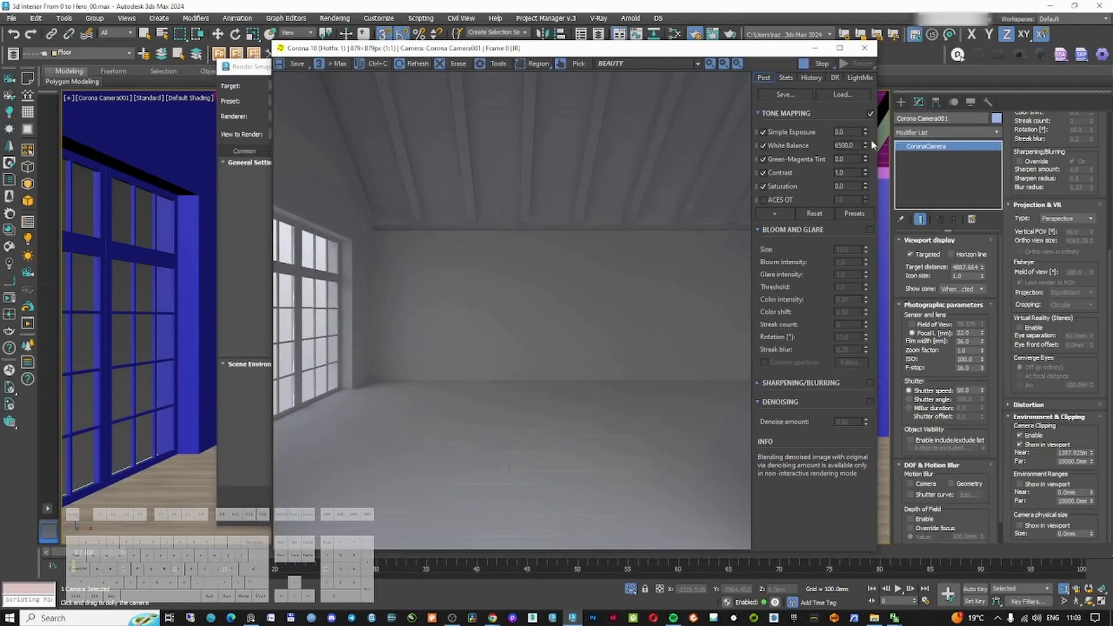
Try exposure and ACES OT adjustments, enable Curves tone mapping, and reset Simple Exposure to 0
drag(863, 133, 815, 63)
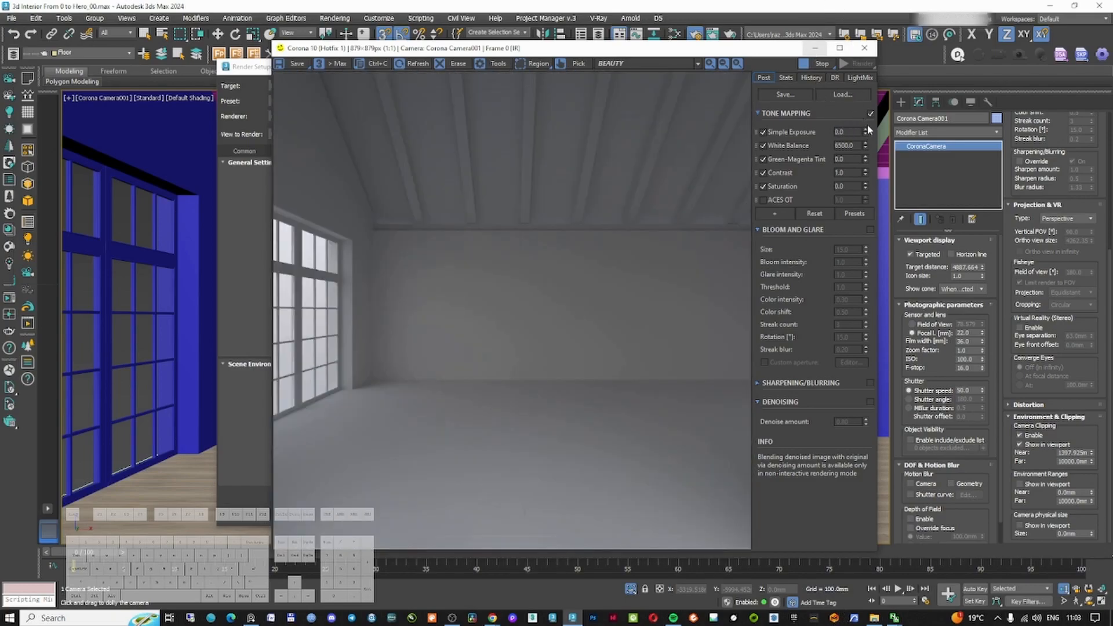
drag(867, 130, 855, 593)
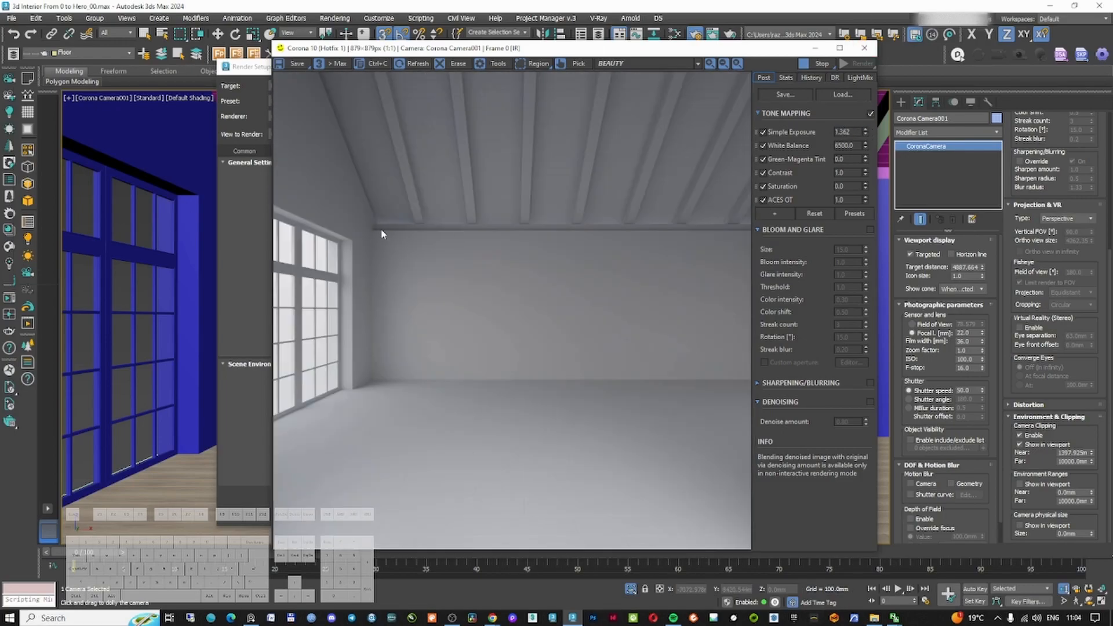
click(763, 199)
click(774, 213)
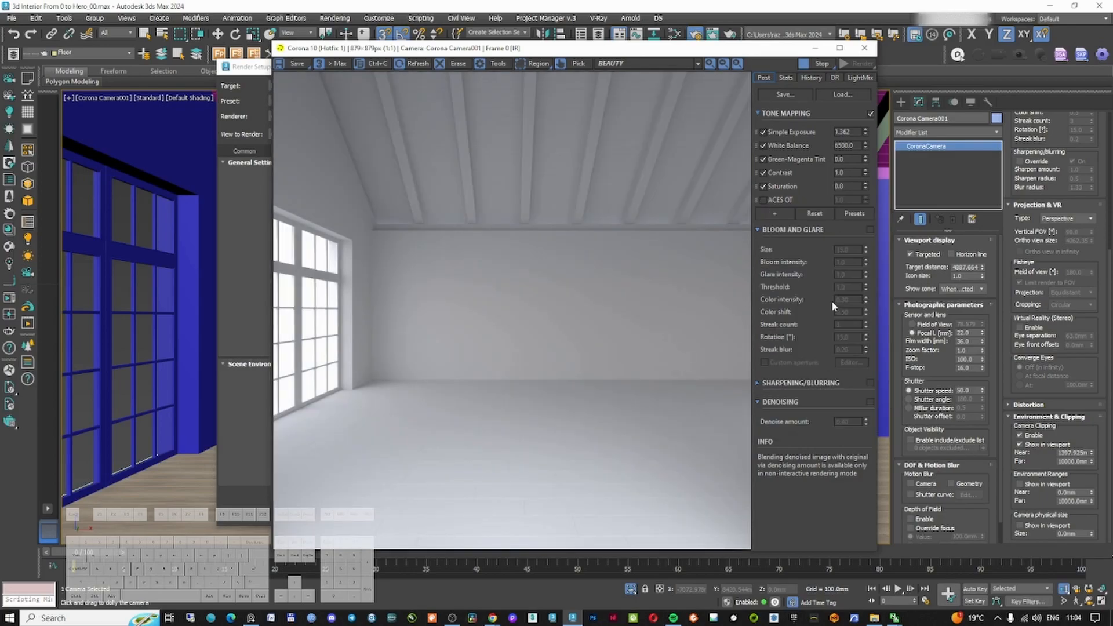
click(833, 304)
click(762, 326)
right_click(857, 132)
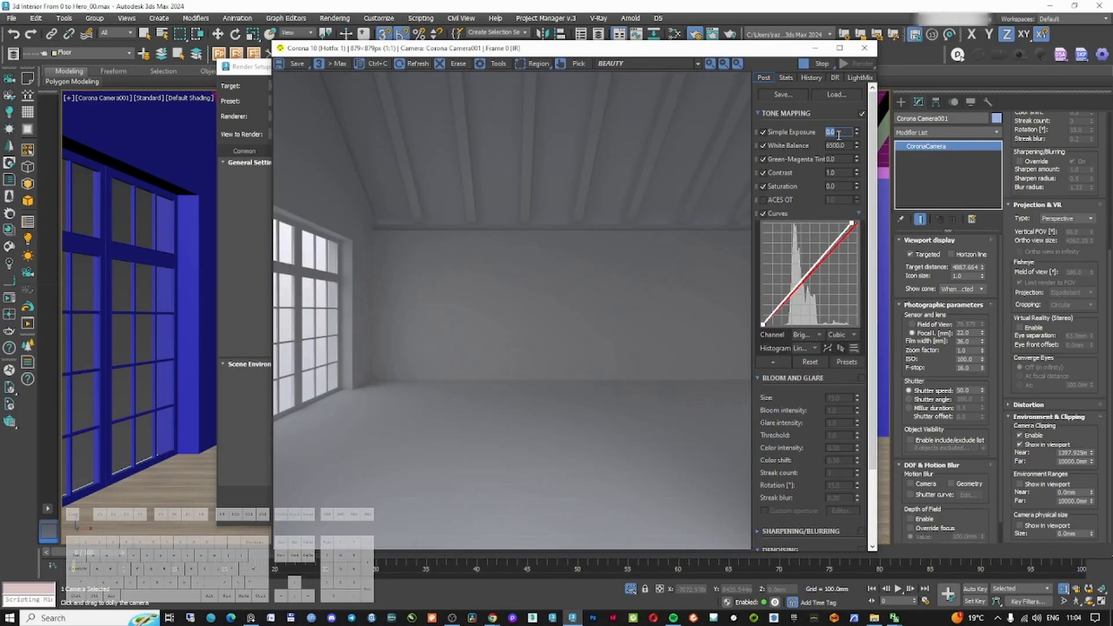
Raise two points on the brightness curve to brighten the render, then restore the frame buffer size
click(839, 47)
mouse_move(1043, 235)
mouse_down()
mouse_move(1027, 282)
mouse_move(1051, 226)
mouse_up()
drag(1009, 277, 1016, 269)
drag(1051, 226, 1063, 199)
drag(1015, 269, 1012, 271)
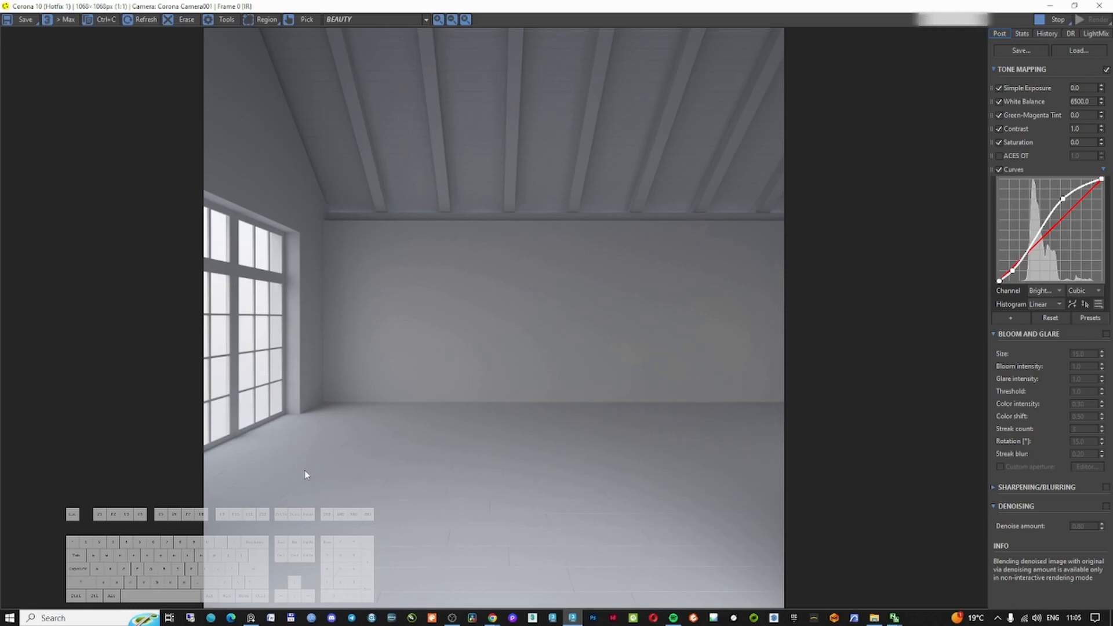
double_click(540, 7)
drag(507, 51, 596, 44)
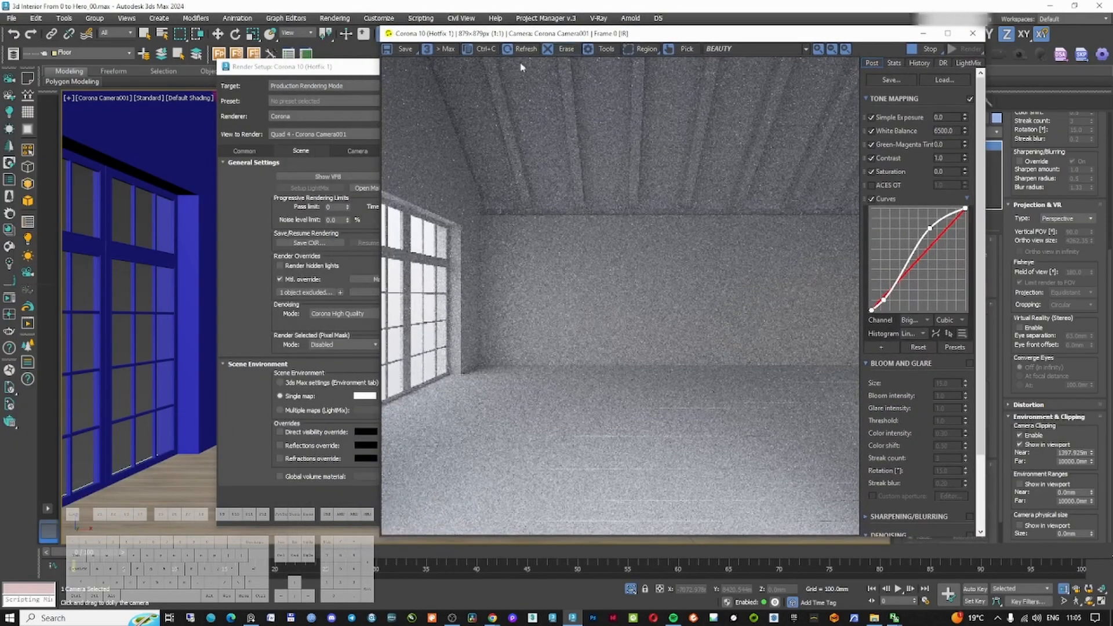
Open the Slate Material Editor in a new view named hdri and instance the scene's environment map into it
right_click(188, 155)
click(188, 154)
key(m)
right_click(835, 154)
click(855, 160)
text(hdri)
key(Return)
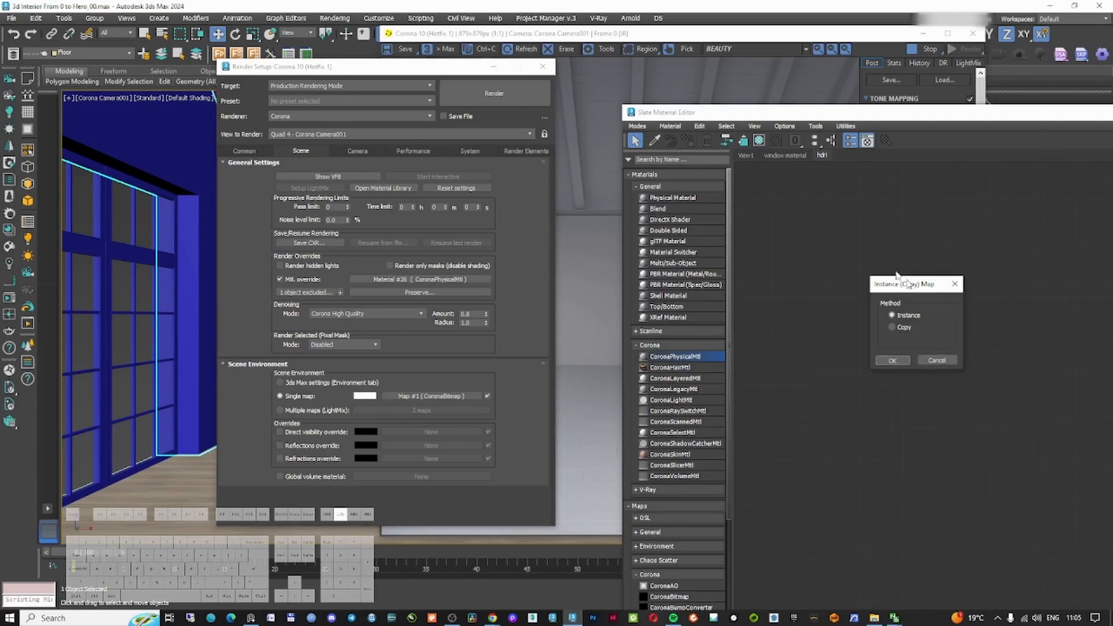
click(876, 339)
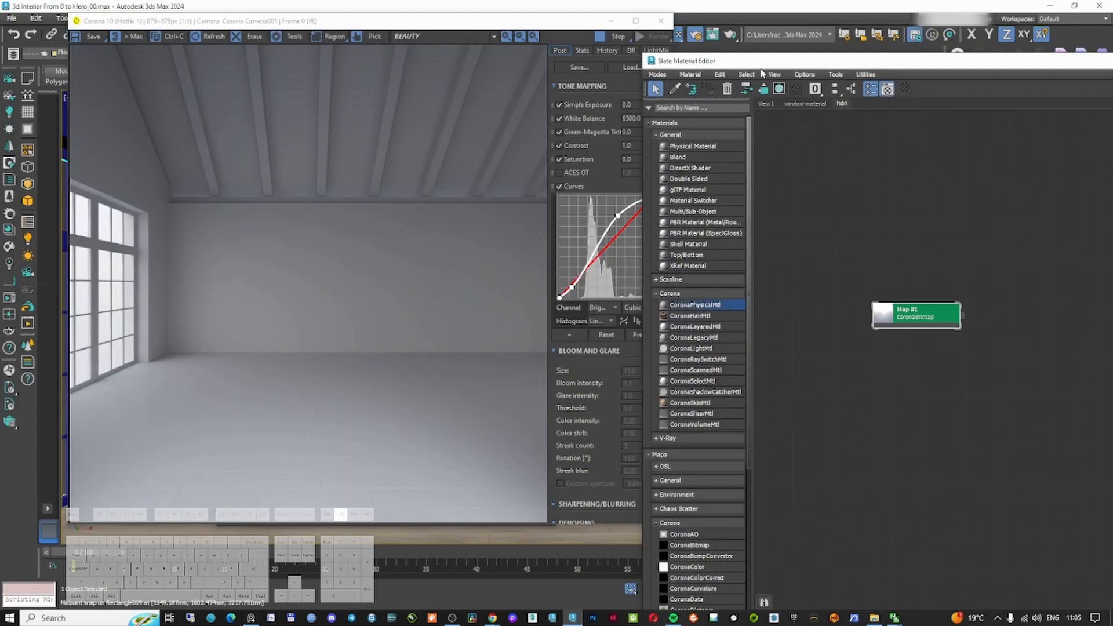
Open the environment Corona bitmap's parameters and set its environment rotation to 0 degrees
double_click(895, 310)
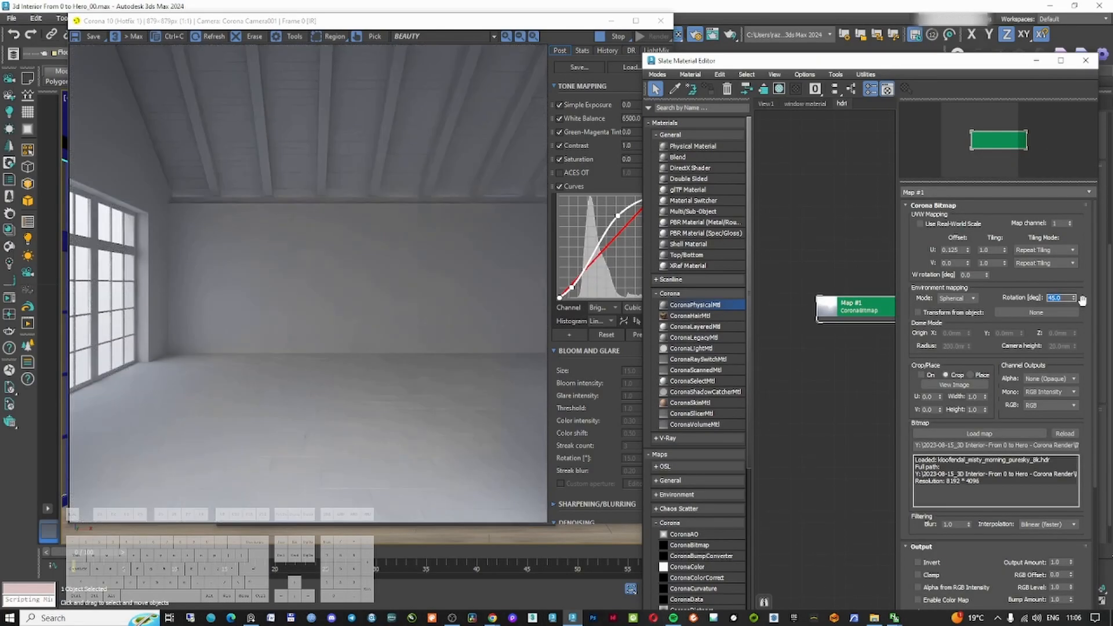
text(120)
key(Return)
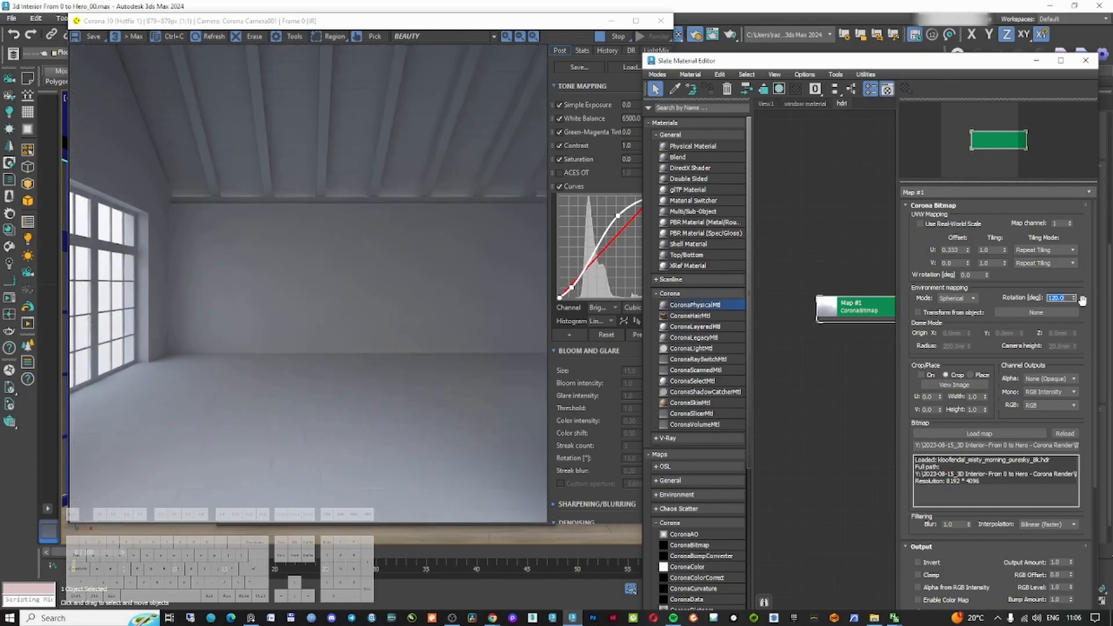
text(0)
key(Return)
Nudge a point on the brightness curve and add a Filmic tone mapping operator in the frame buffer
click(561, 193)
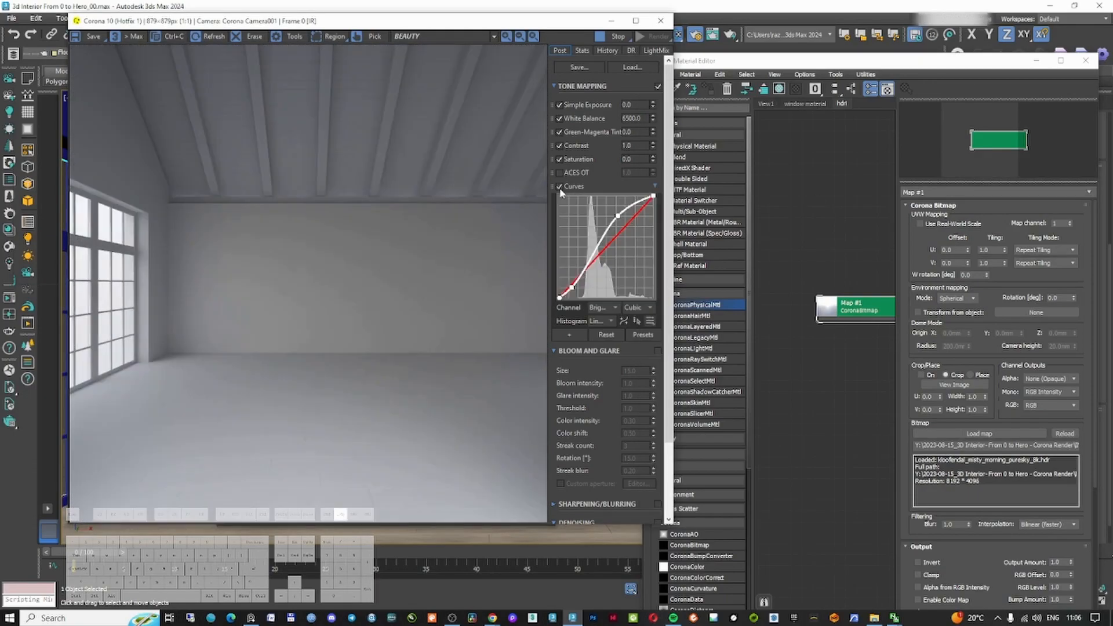
drag(618, 218, 615, 214)
click(569, 335)
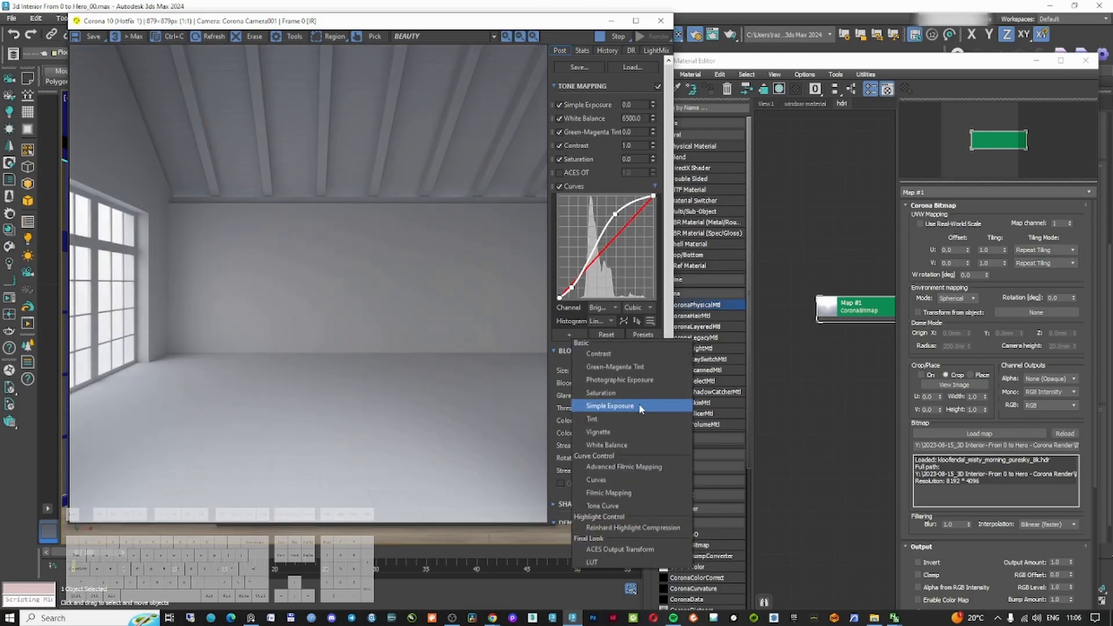
click(639, 403)
drag(653, 361, 653, 342)
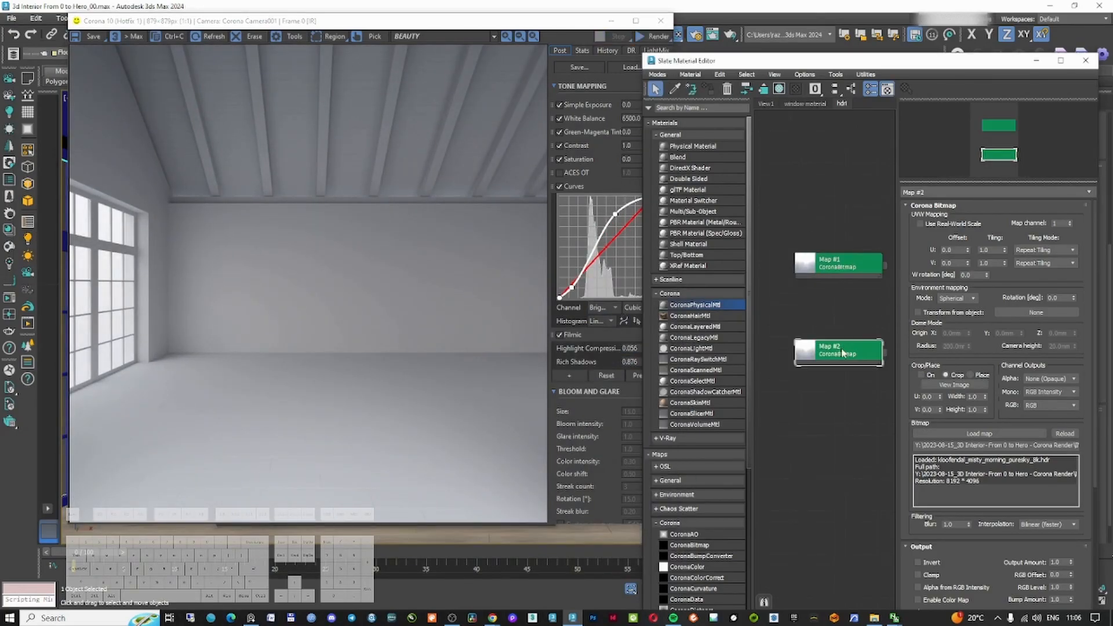
Create a second Corona bitmap and load resting_place_8k.hdr into it
click(940, 434)
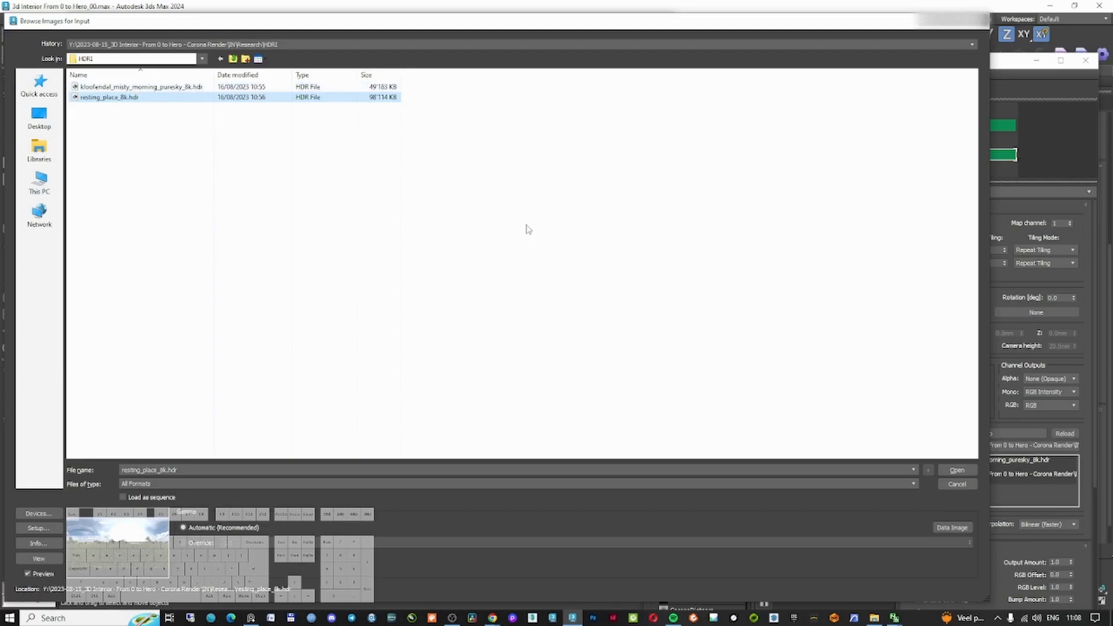
click(942, 470)
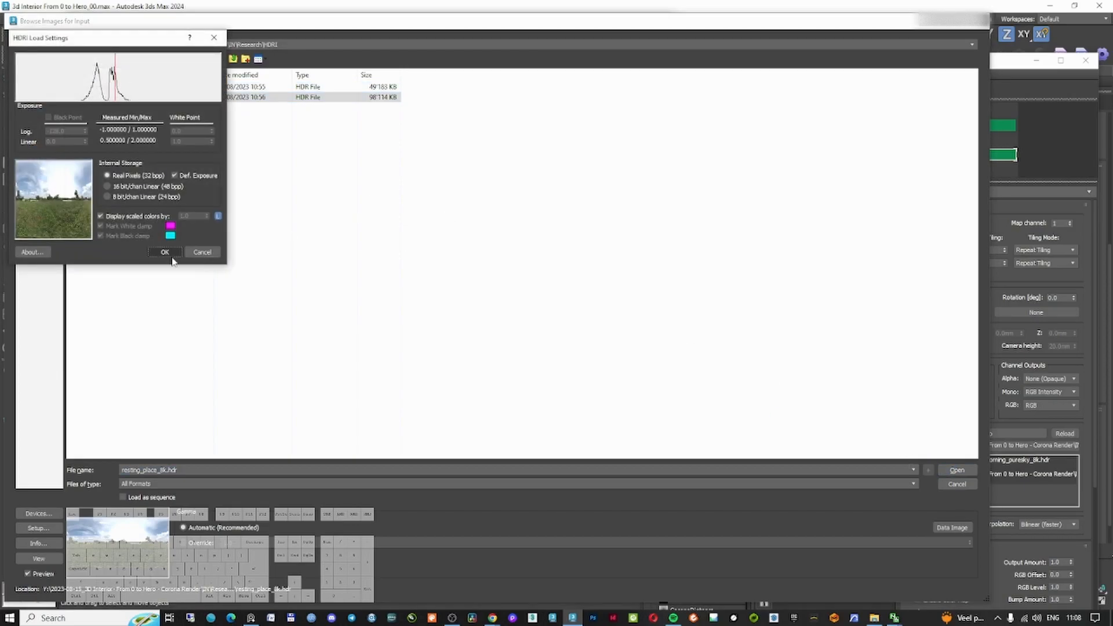
click(164, 251)
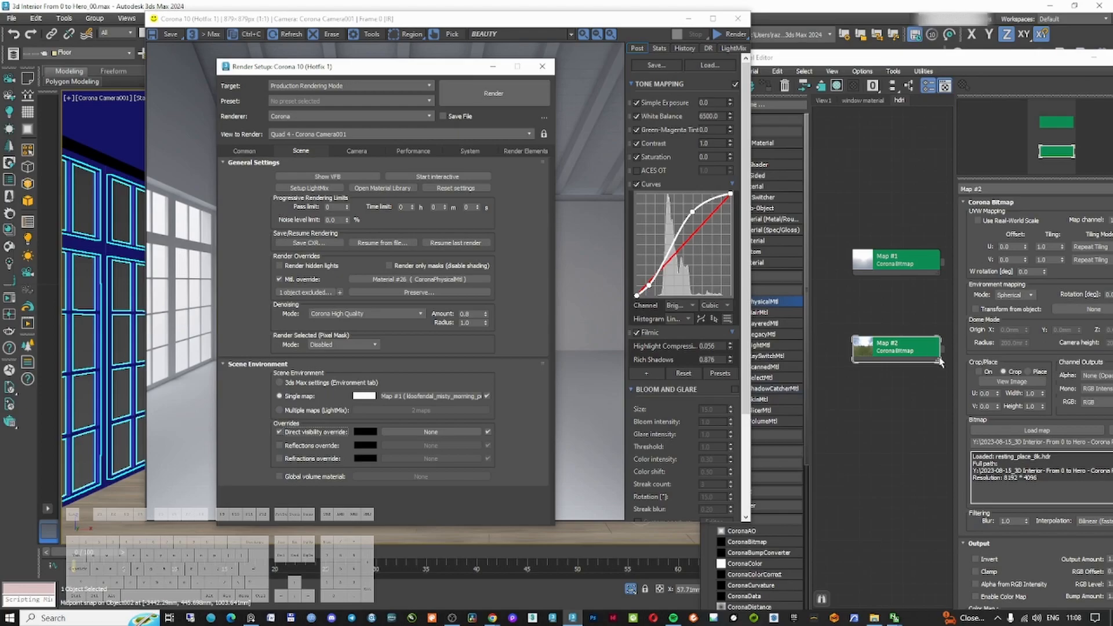
Instance the resting_place bitmap into the direct visibility, reflections and refractions override slots
drag(941, 362, 428, 432)
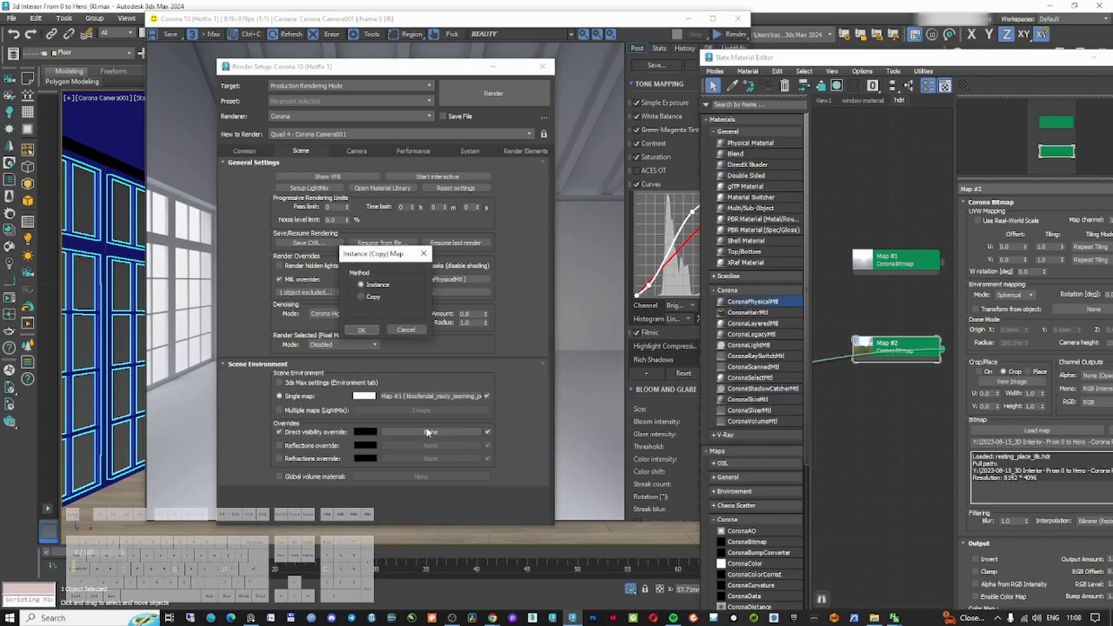
click(371, 330)
click(279, 445)
drag(411, 433, 411, 457)
click(365, 330)
click(367, 330)
click(588, 289)
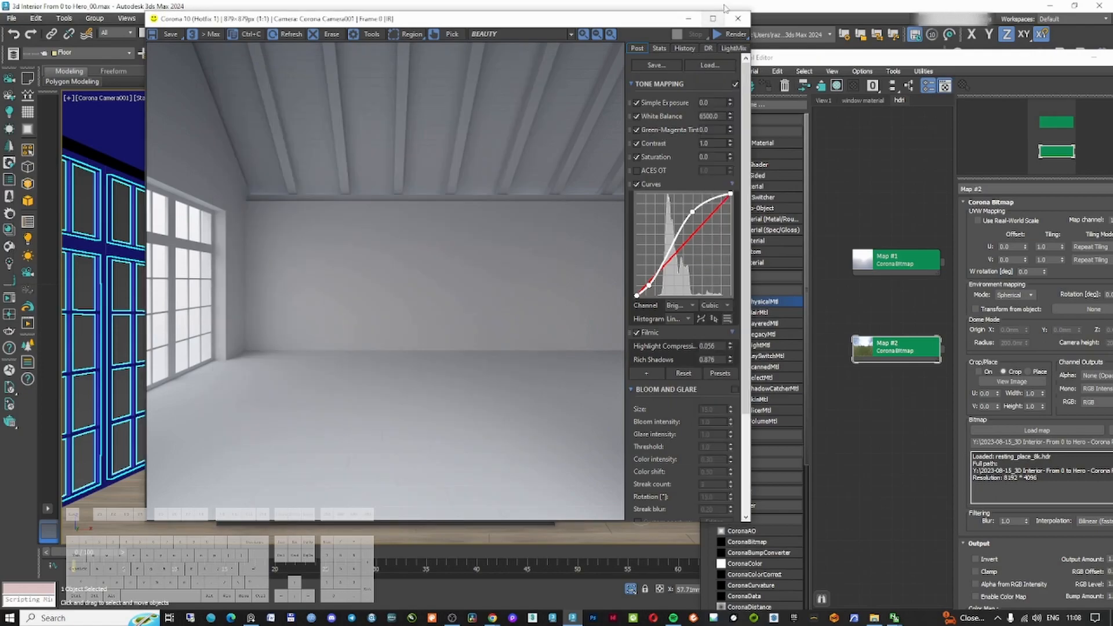
Restart the render and set the override bitmap's output amount to 10
click(722, 34)
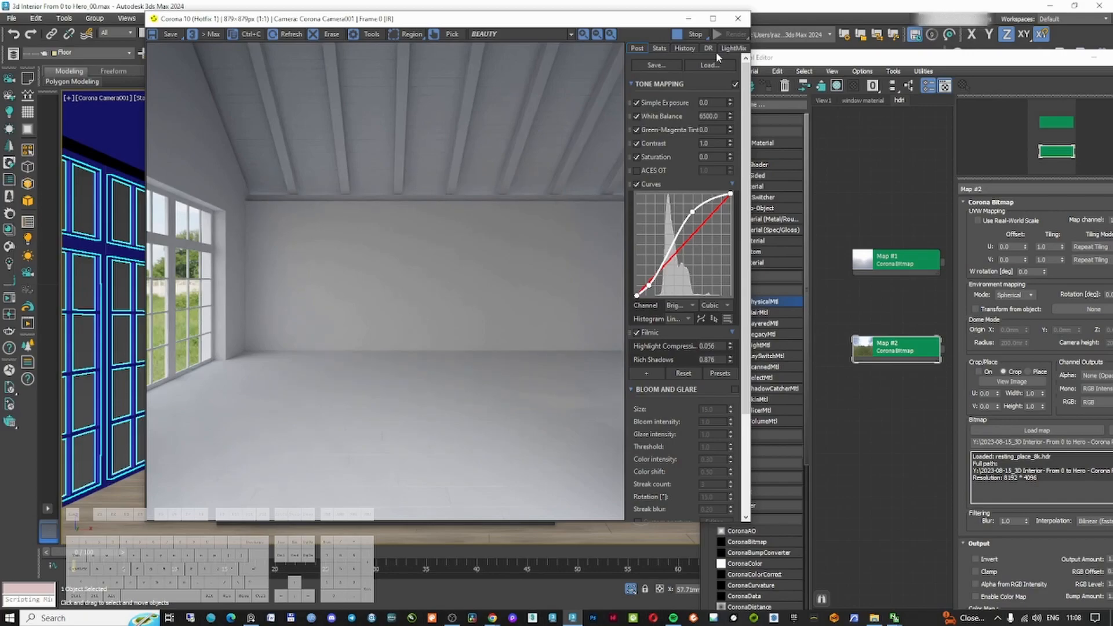
scroll(183, 325, up, 1)
scroll(265, 346, down, 1)
drag(900, 351, 893, 351)
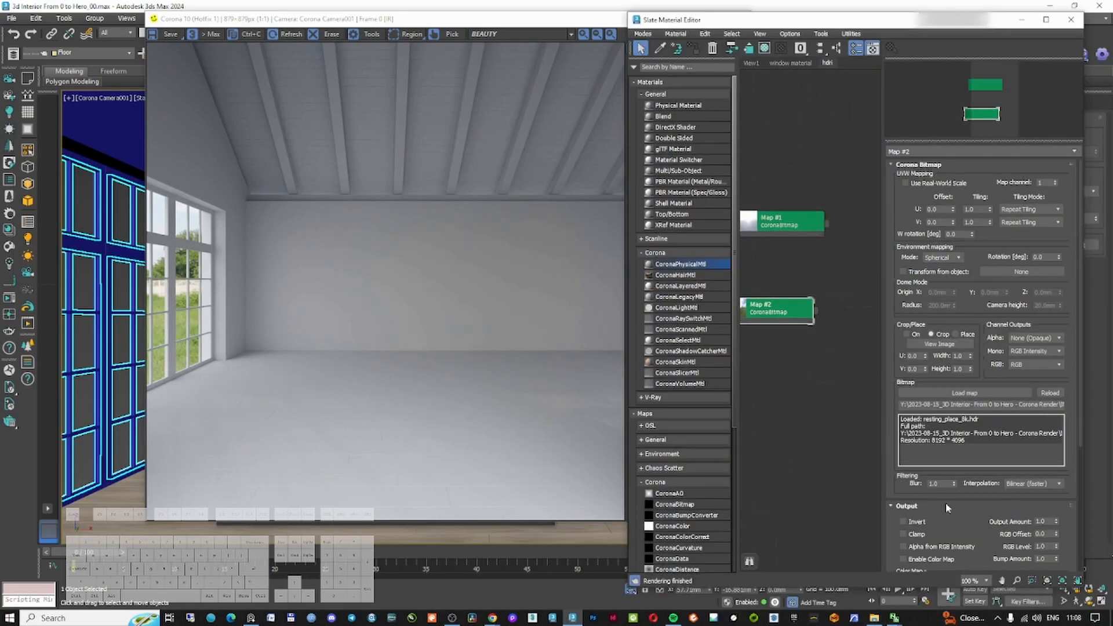
double_click(1043, 521)
text(10)
key(Return)
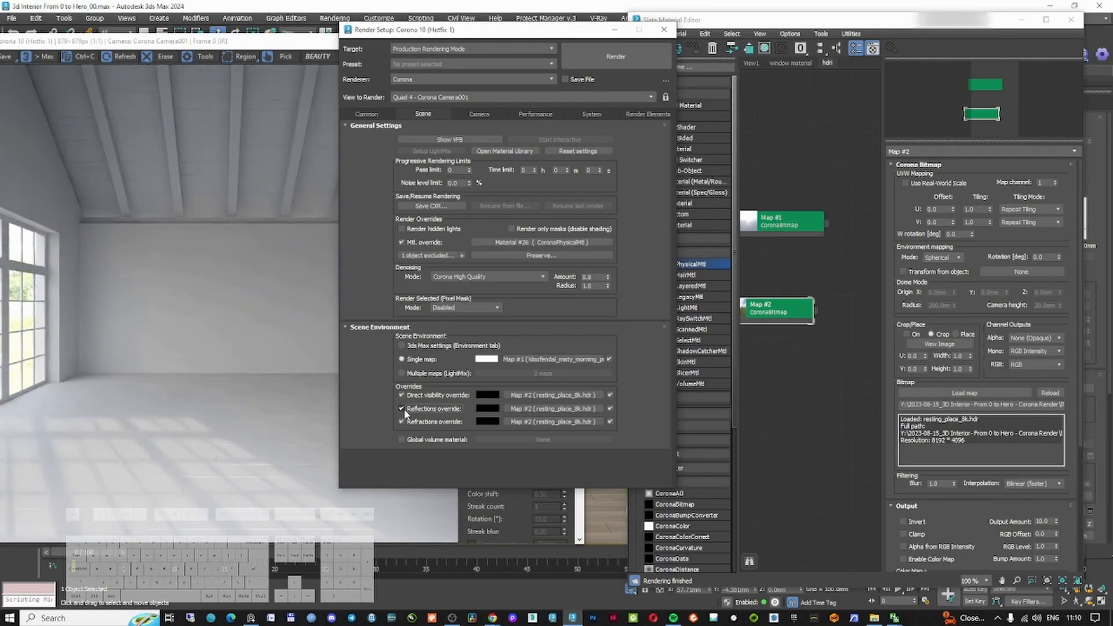
Turn off the reflections override and set the override bitmap's output amount to 2
click(402, 409)
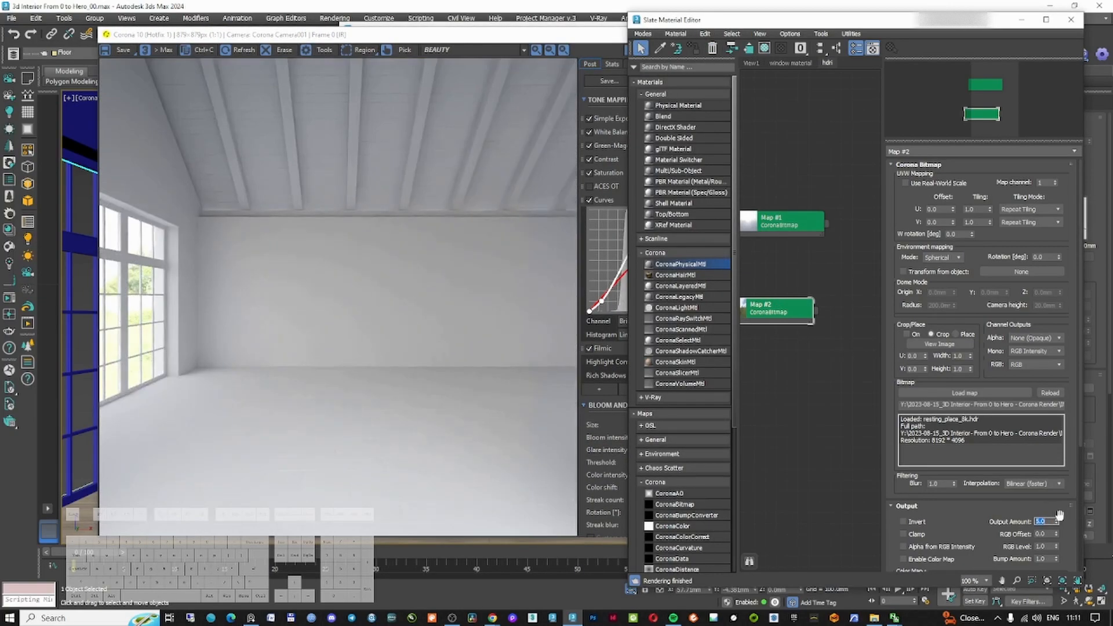
text(2)
key(Return)
click(614, 40)
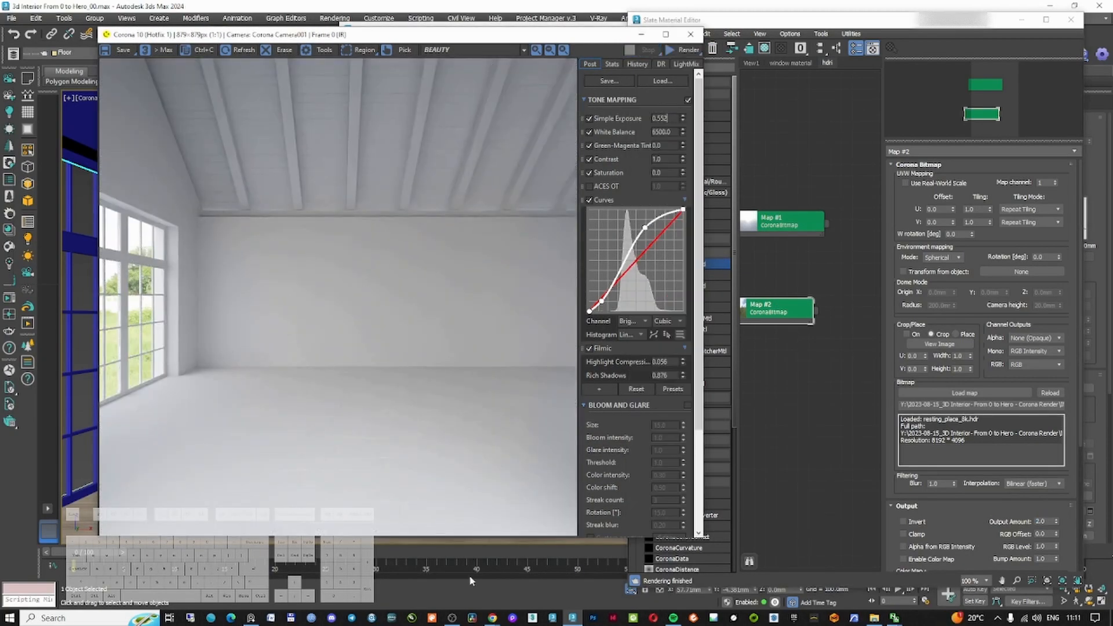
In the browser, save the Scythian Tombs HDRI and download the Lilienstein 8K HDR from Poly Haven
mouse_move(492, 622)
click(548, 545)
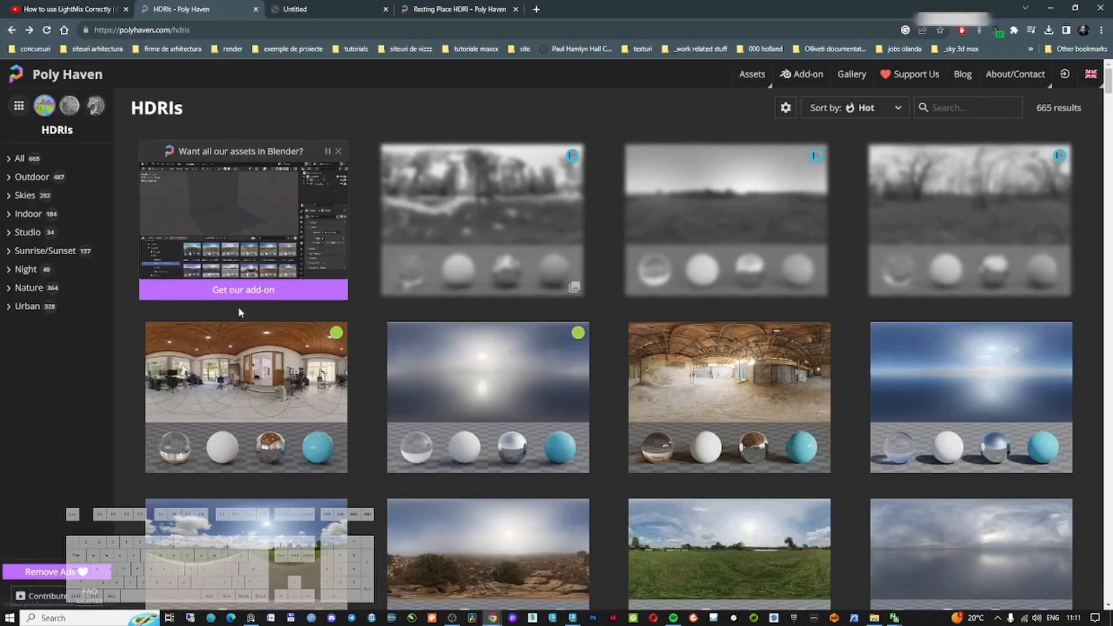
scroll(239, 312, down, 6)
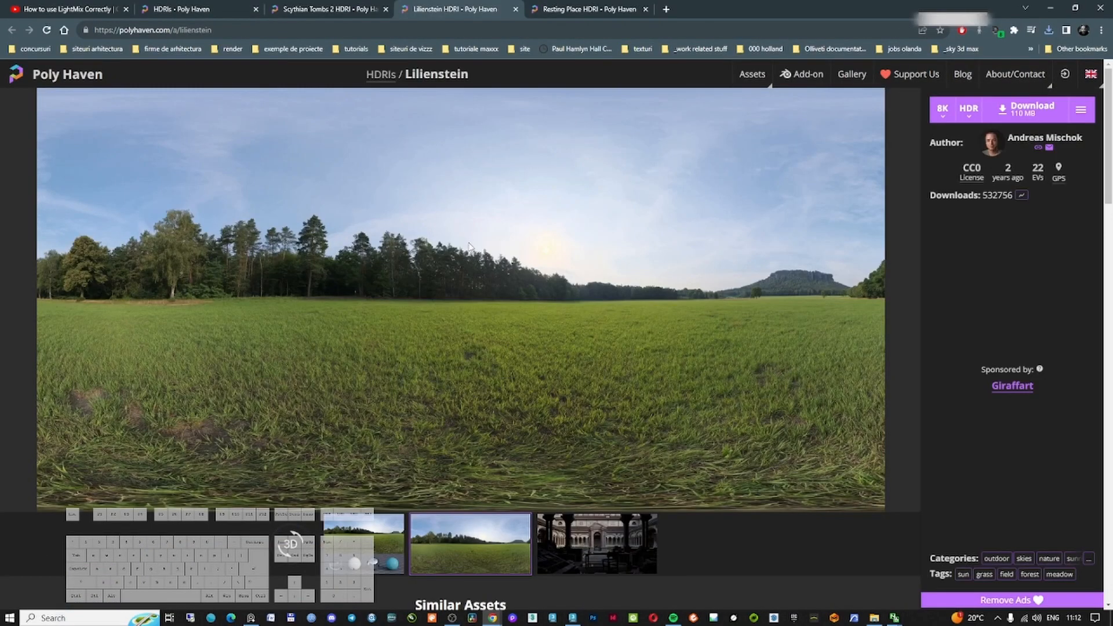
click(1032, 109)
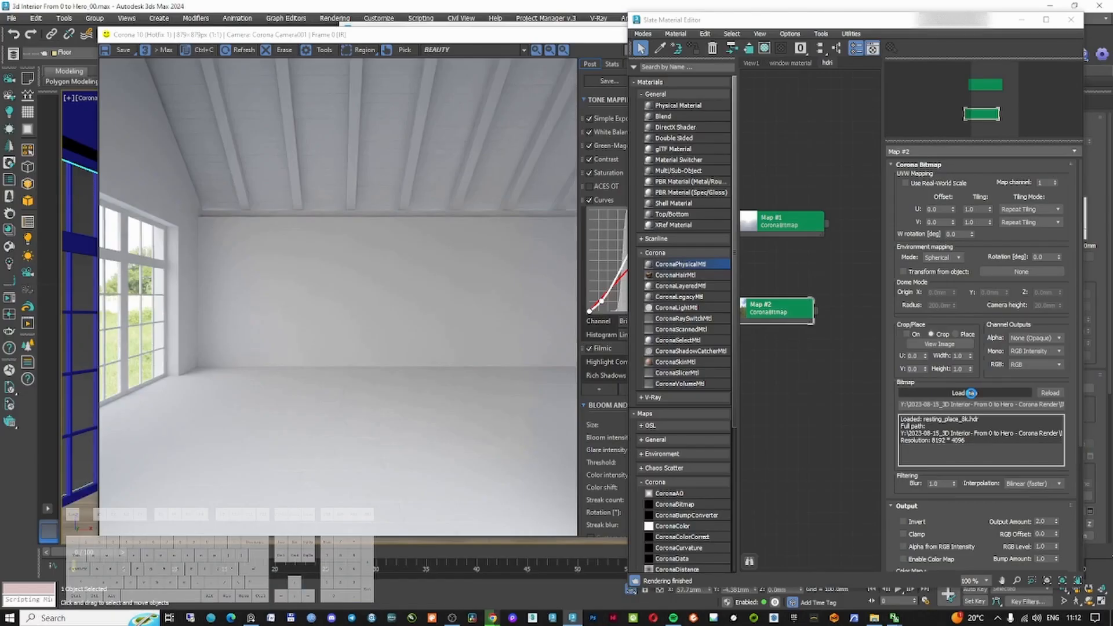
Load lilienstein_8k.hdr into the override Corona bitmap
click(956, 398)
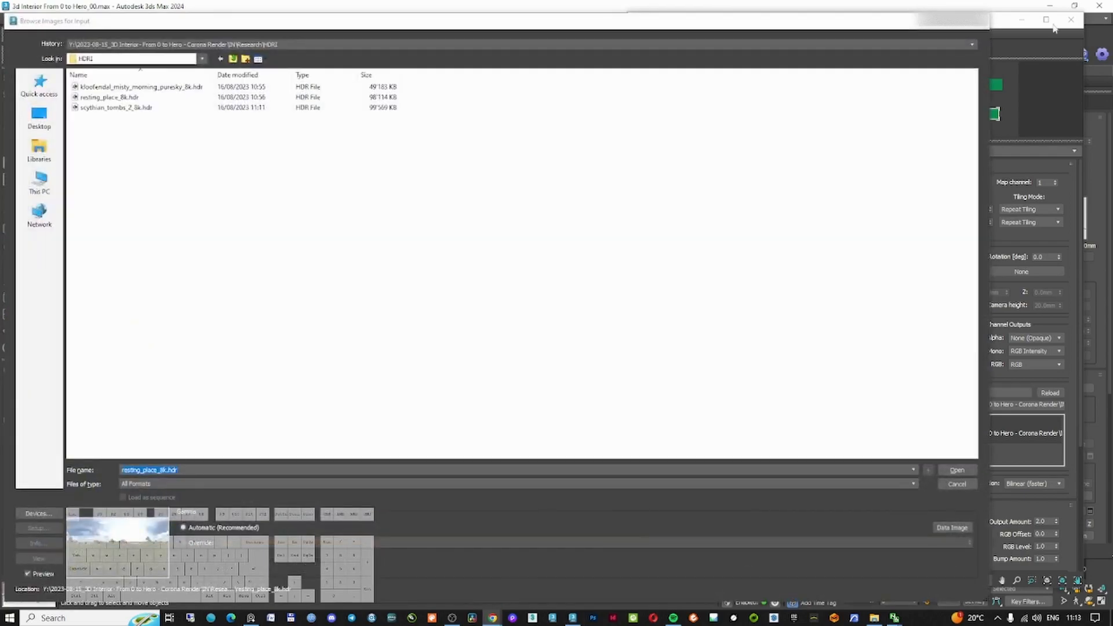
double_click(125, 118)
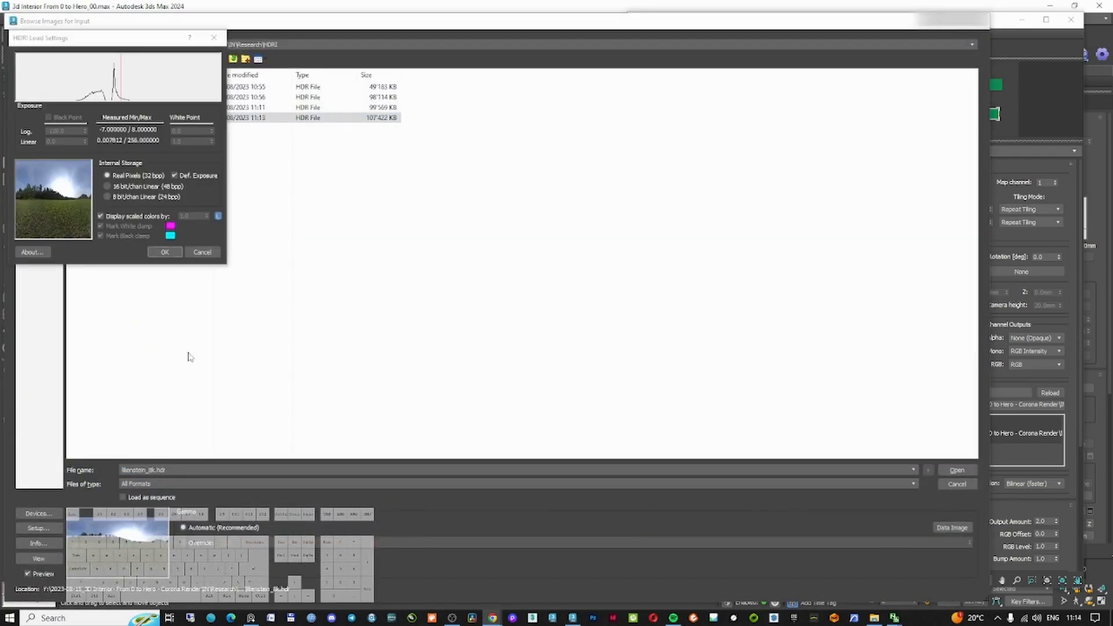
click(173, 254)
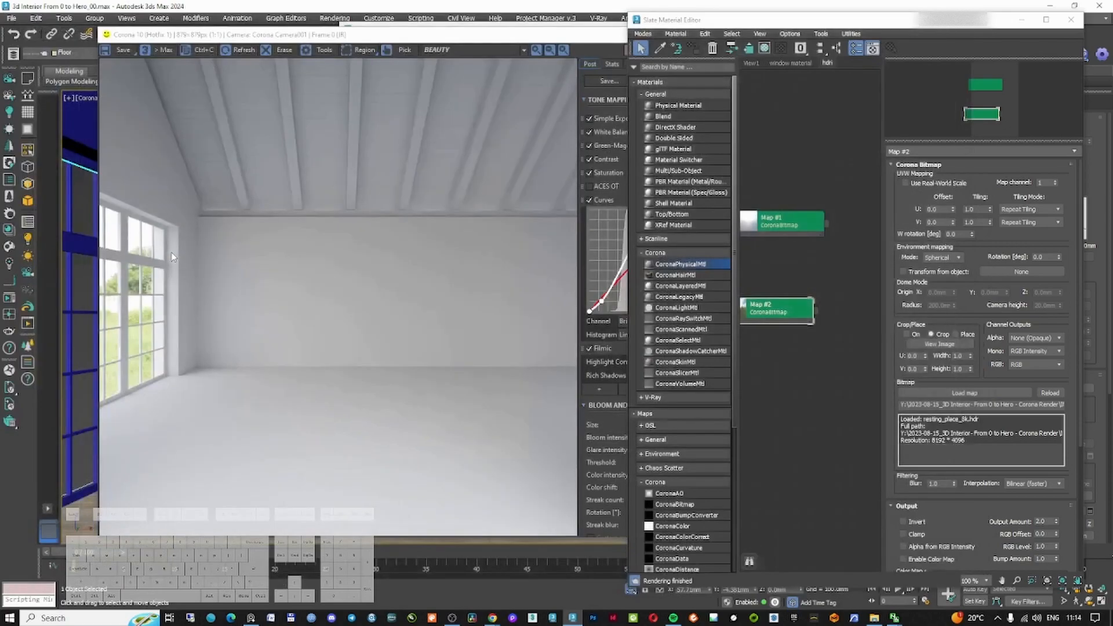
Try adjusting the frame buffer's white balance, then set it back to 6500
click(578, 45)
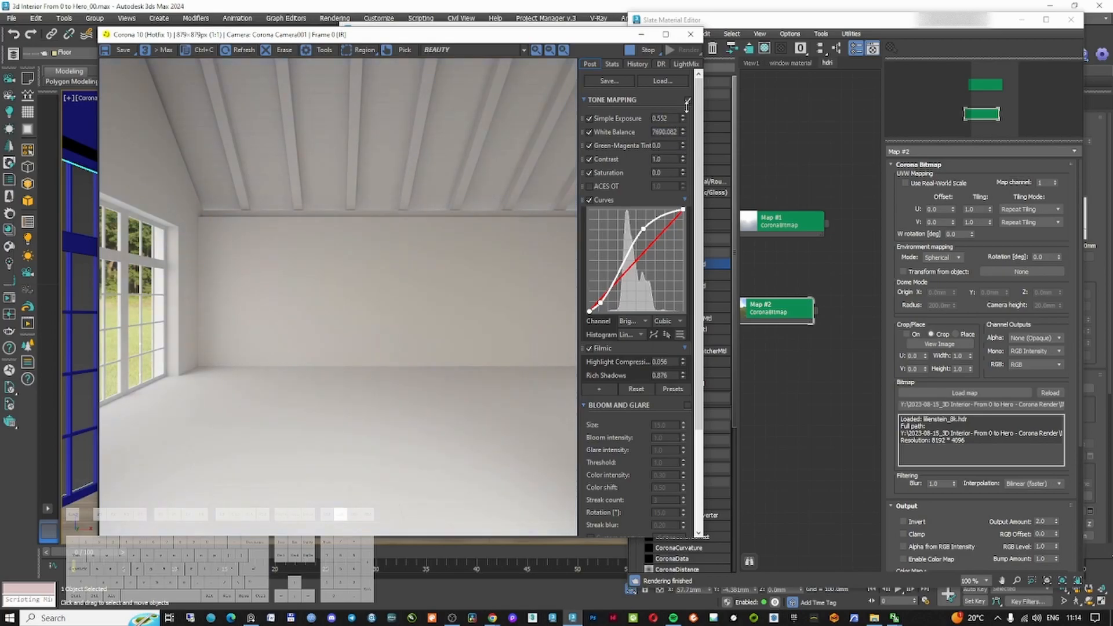
drag(687, 106, 688, 133)
double_click(670, 133)
text(6500)
key(Return)
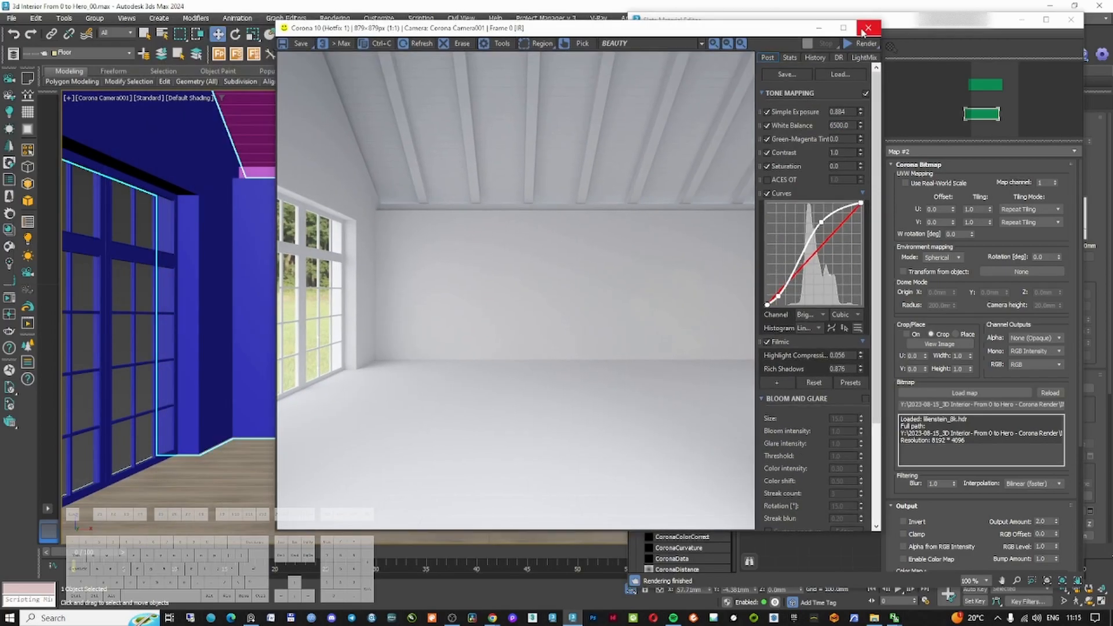
Switch to the top view and place a second camera looking across the room
drag(1056, 522, 1026, 357)
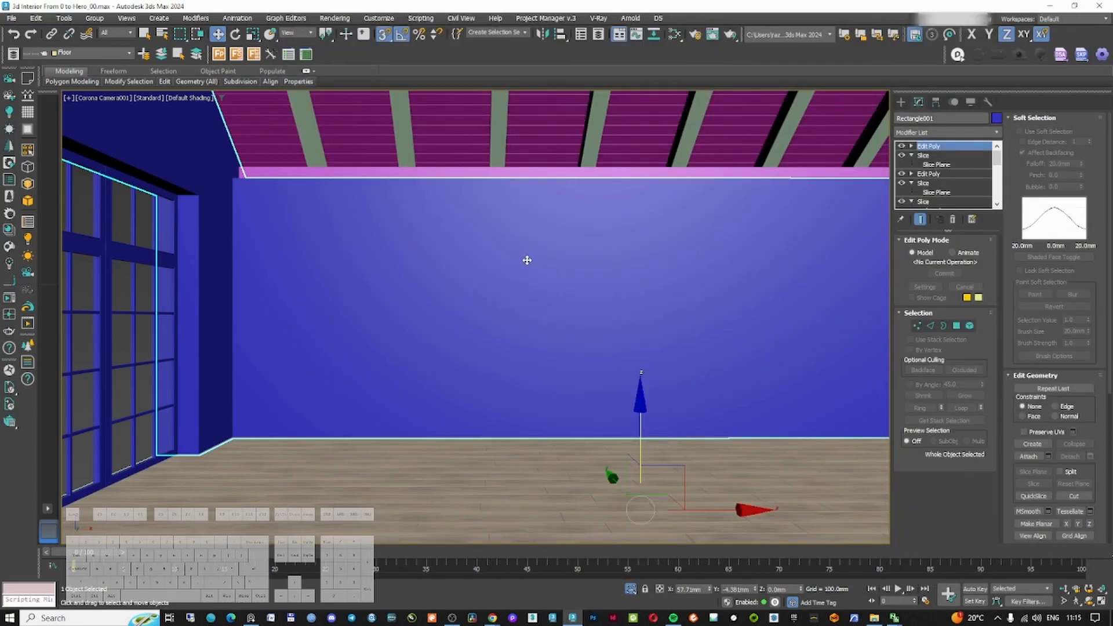
key(t)
middle_drag(360, 343, 382, 326)
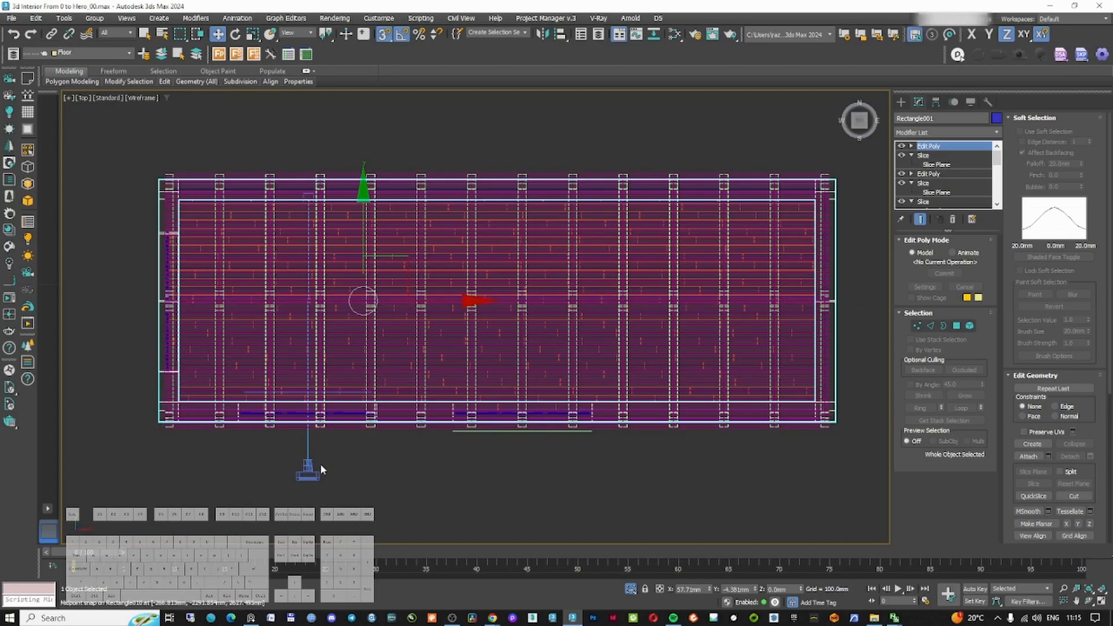
key(a)
key(s)
click(307, 467)
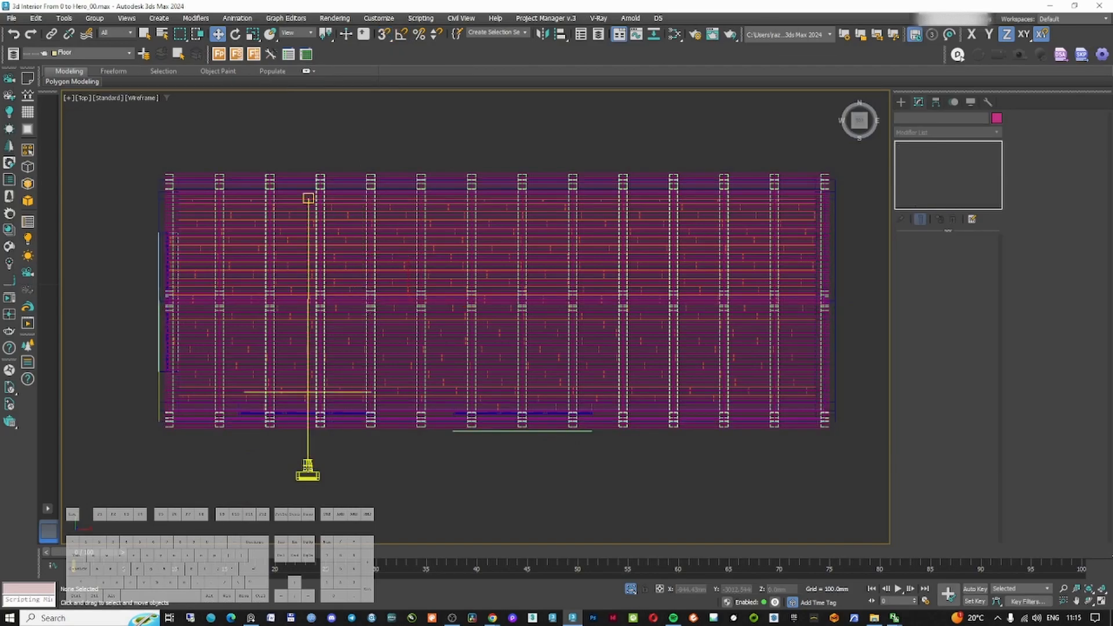
drag(330, 316, 373, 302)
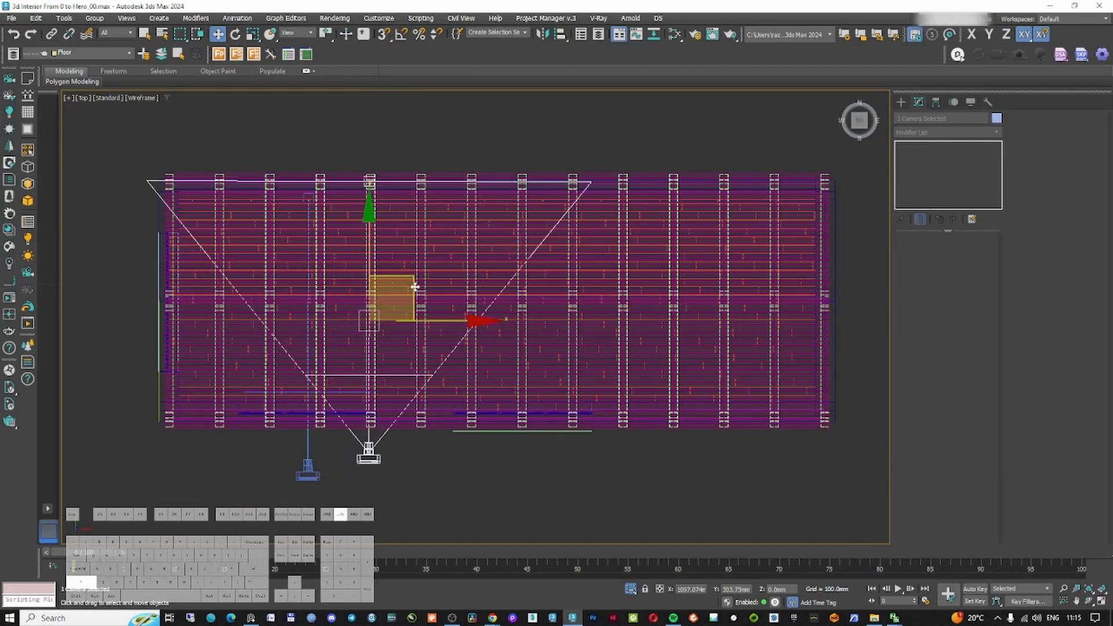
Switch the viewport to the new camera and dock the interactive render beside it
key(c)
click(1079, 600)
drag(592, 426, 486, 409)
middle_drag(602, 424, 494, 413)
drag(399, 414, 412, 416)
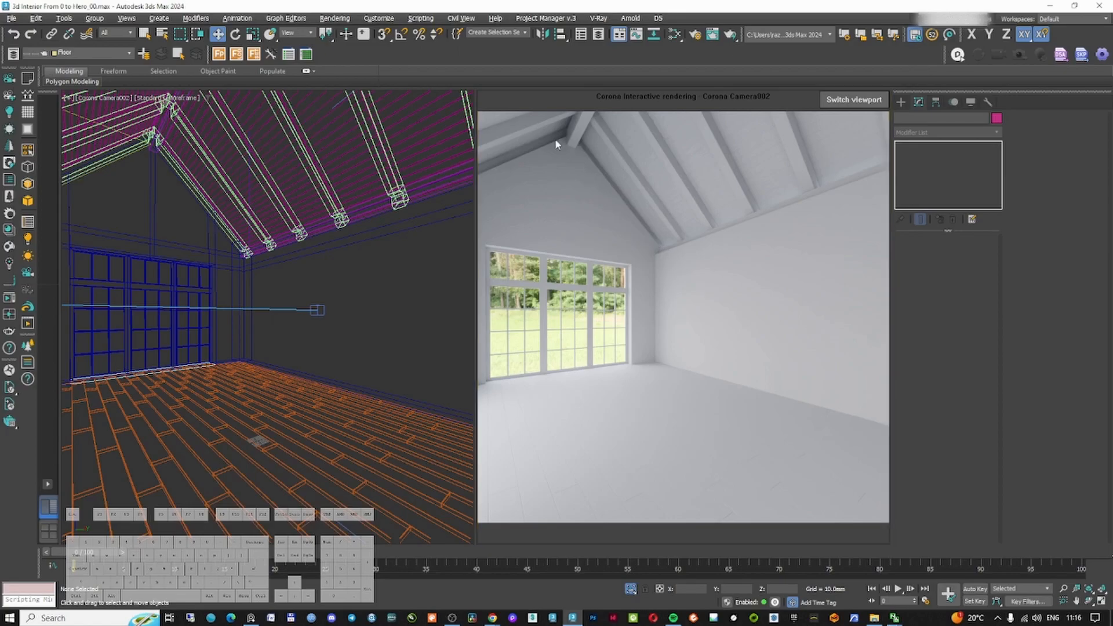
Select the wall object at vertex level and switch to a maximized wireframe front view
click(615, 202)
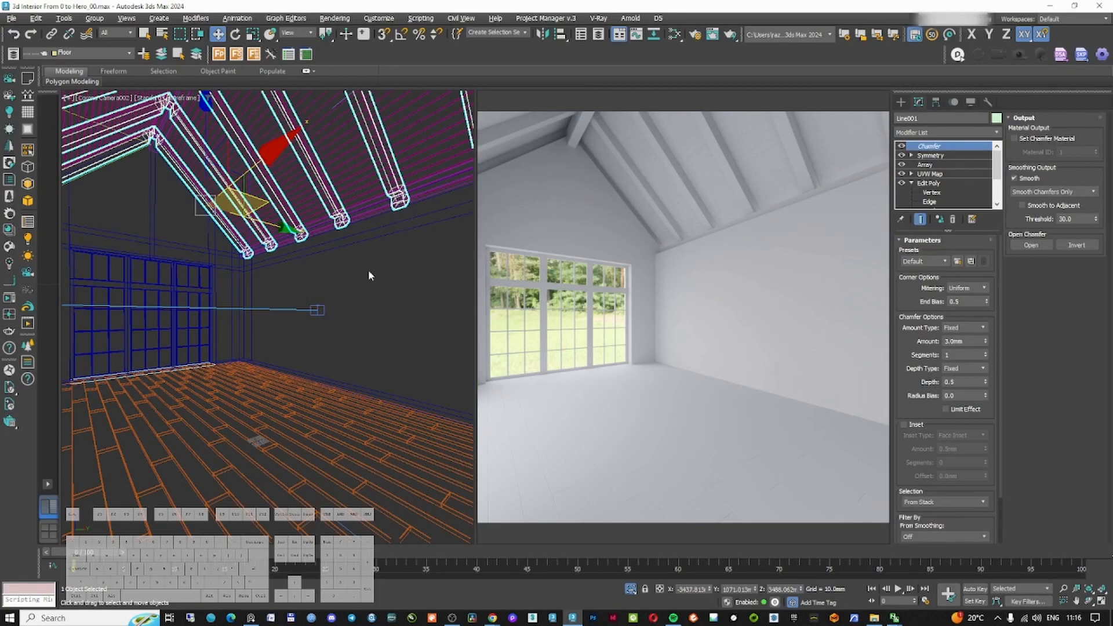
click(319, 247)
click(319, 244)
key(F3)
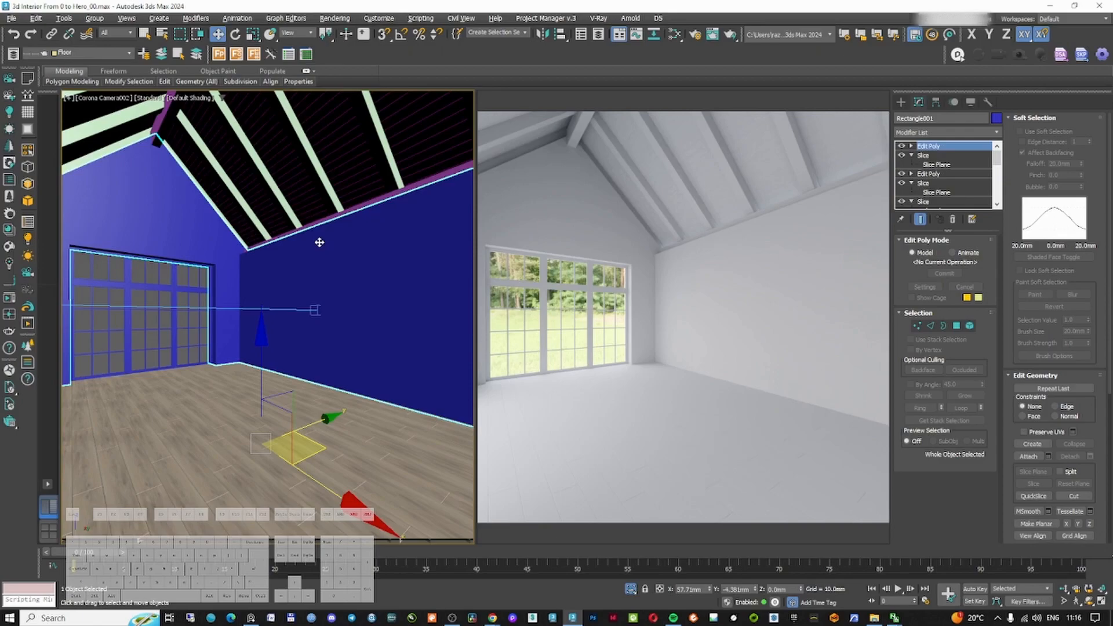
key(1)
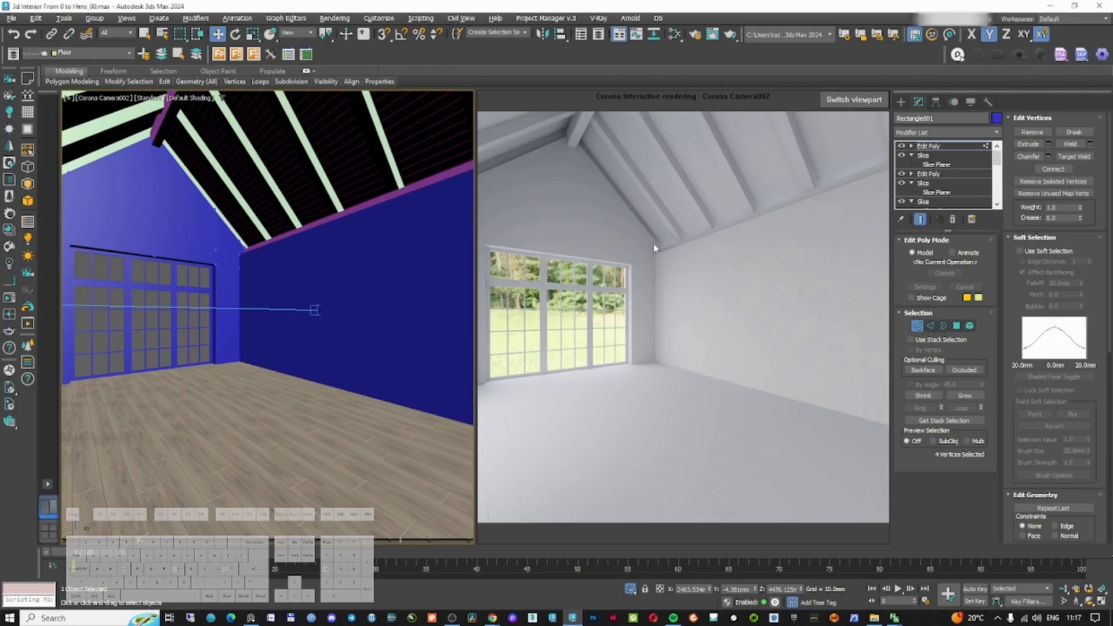
right_click(355, 245)
click(370, 254)
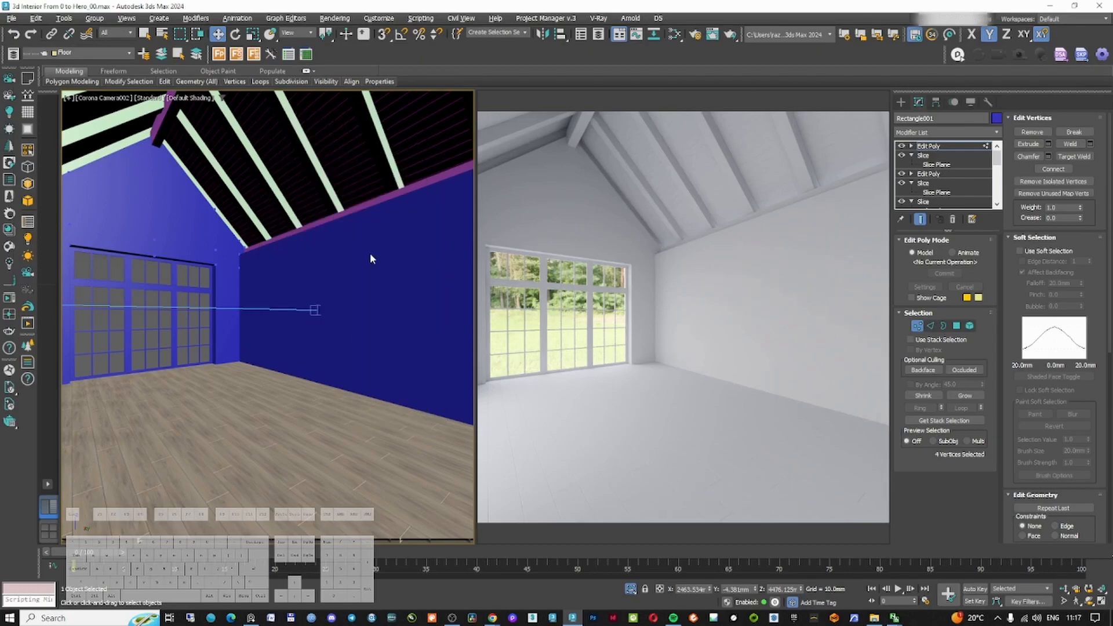
key(alt+w)
key(f)
key(F3)
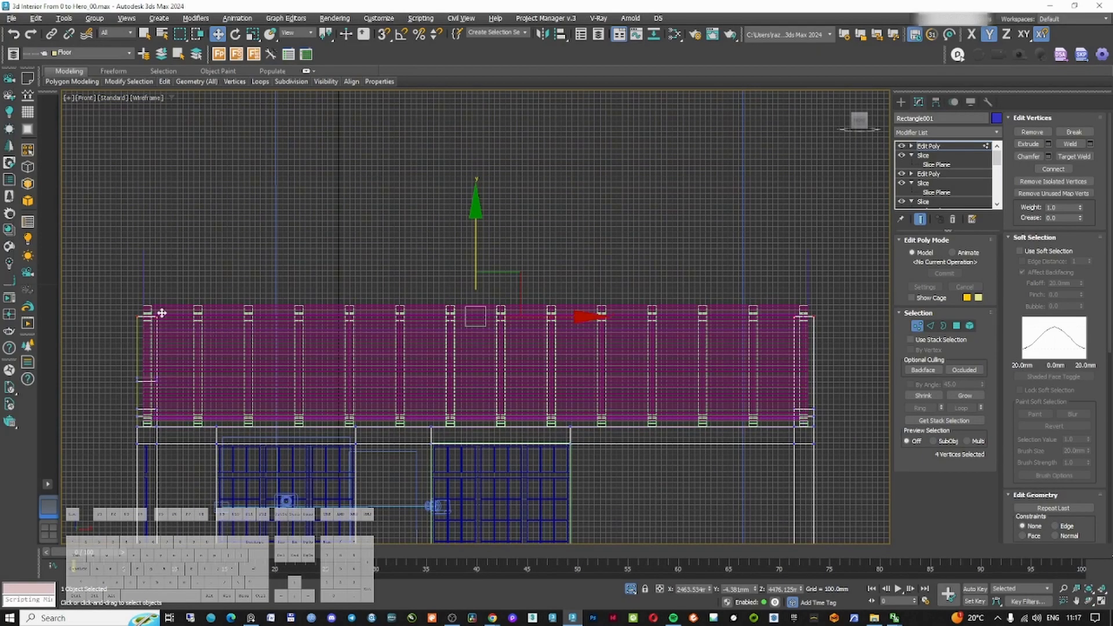
Select and adjust the wall's vertices in the front and left wireframe views
drag(801, 440, 830, 432)
key(l)
drag(524, 339, 531, 327)
right_click(531, 327)
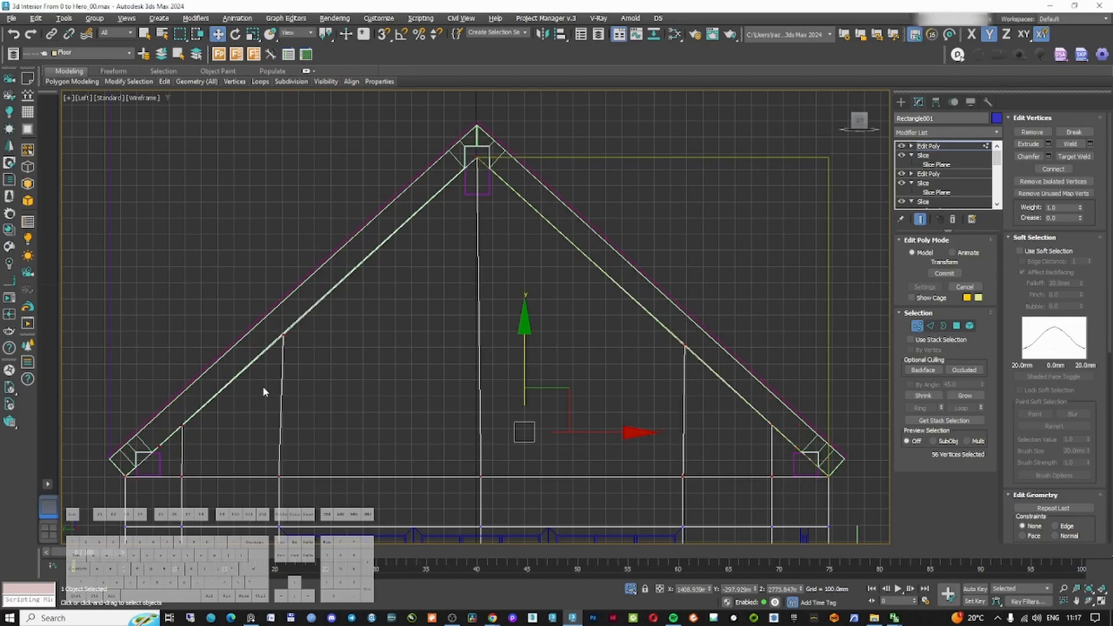
ctrl+drag(194, 268, 705, 388)
scroll(295, 305, down, 2)
drag(452, 312, 481, 205)
scroll(481, 208, up, 10)
Return to the camera view with the interactive render and add a Chamfer modifier to the wall
key(c)
double_click(556, 239)
key(1)
right_click(547, 278)
click(559, 243)
key(alt+w)
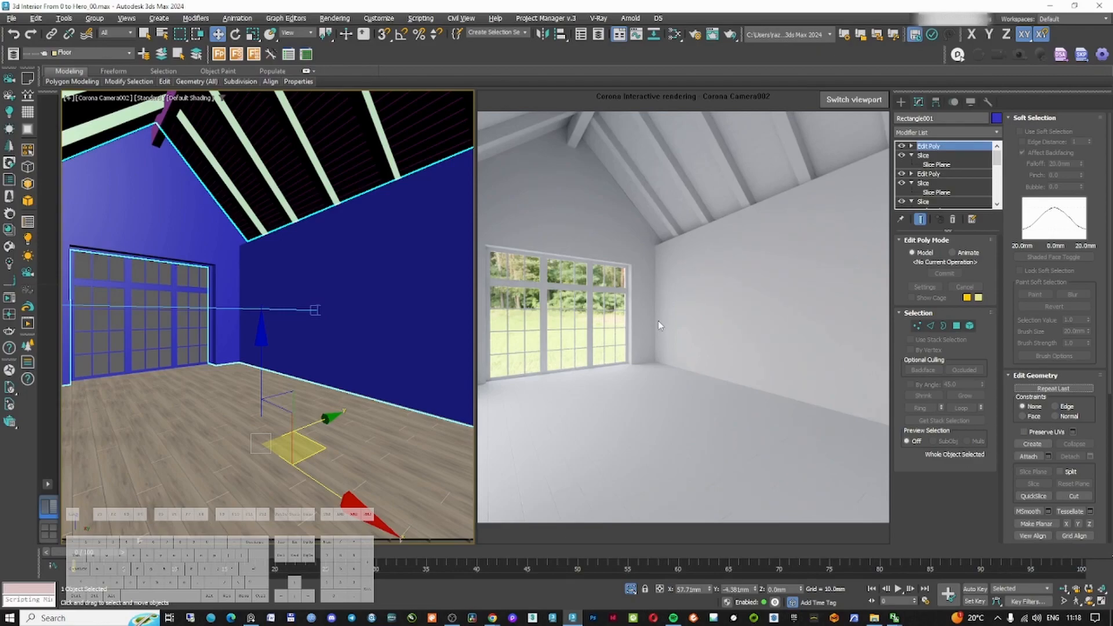
click(672, 332)
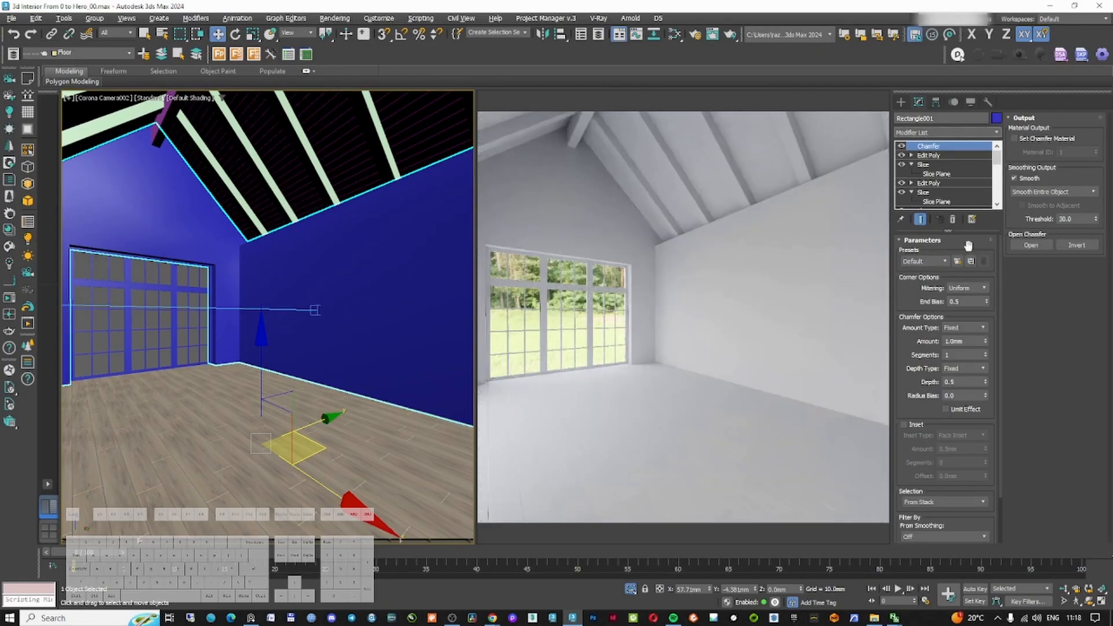
In Render Setup, add floor002 to the objects excluded from the material override
key(F10)
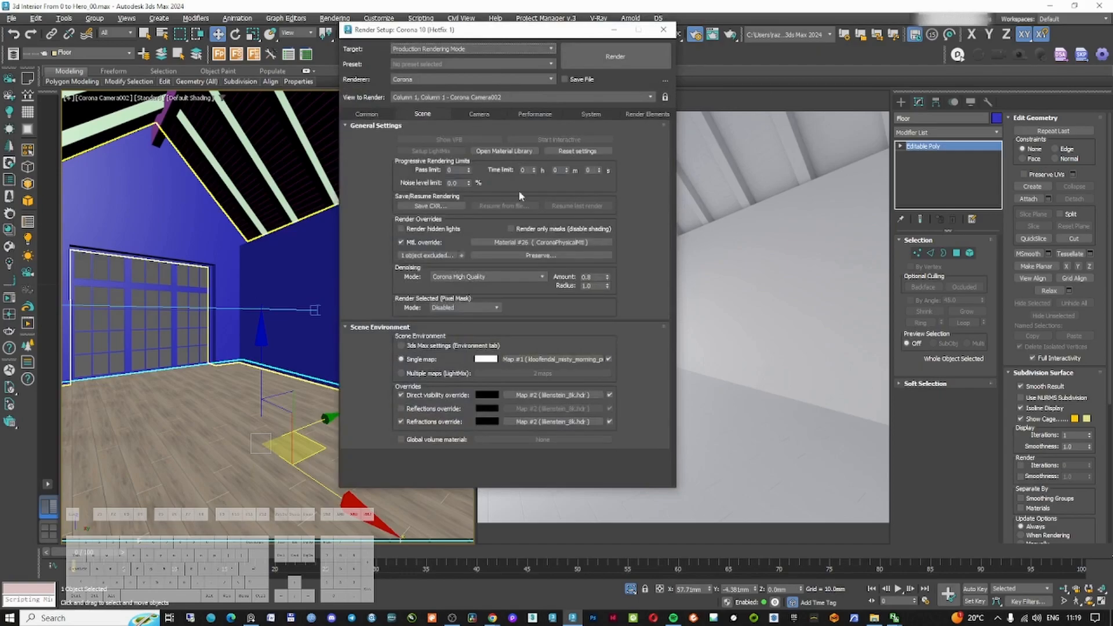
click(426, 255)
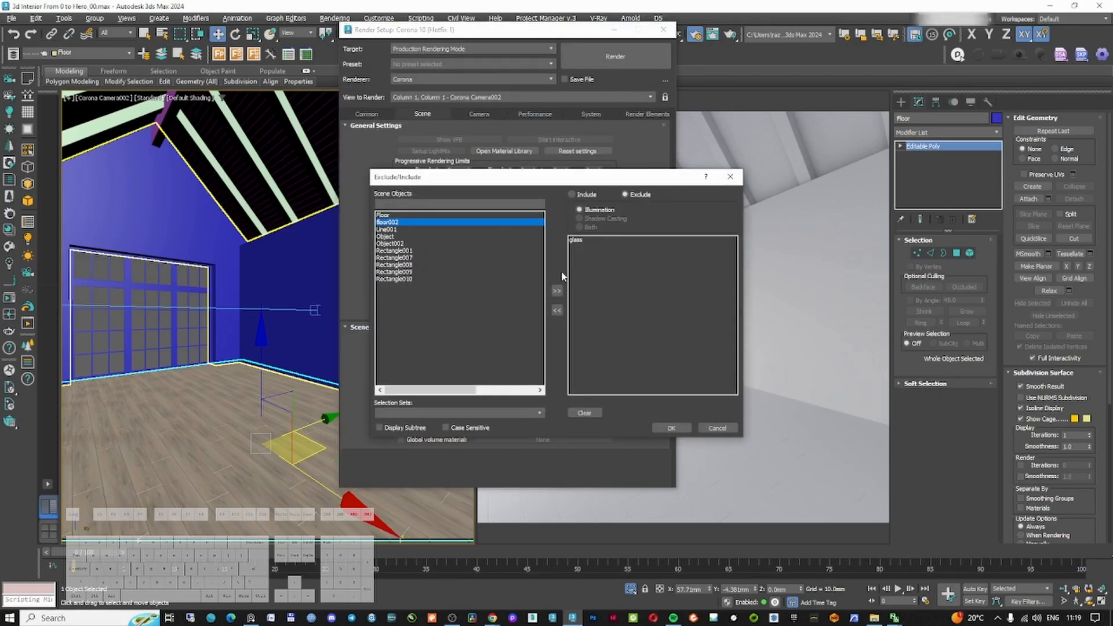
click(557, 291)
click(676, 429)
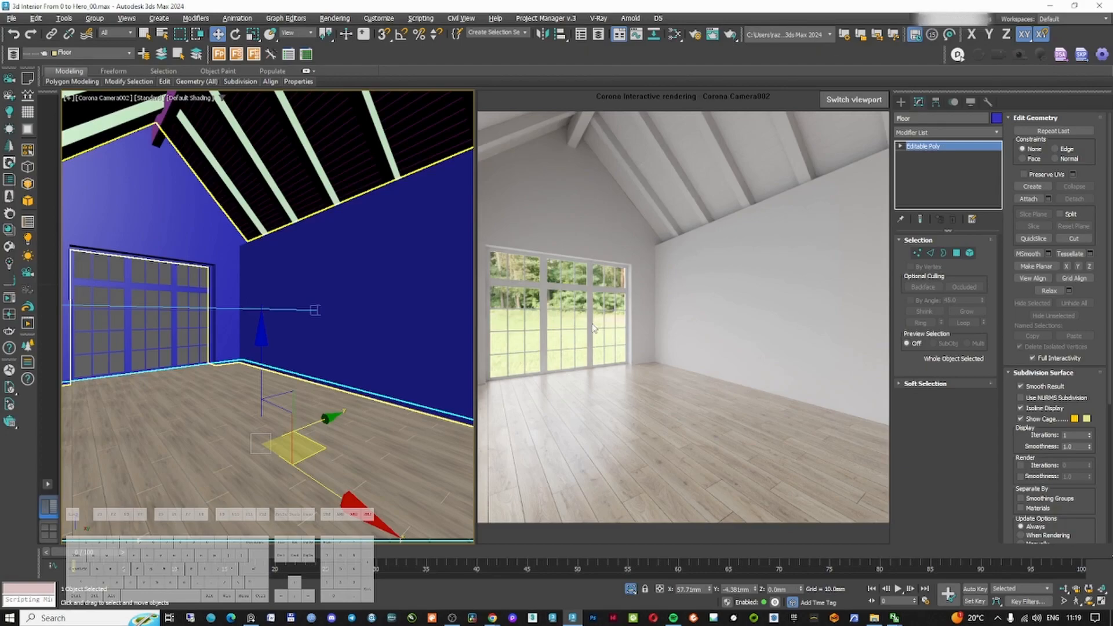
Change the rotation of the HDRI environment Corona Bitmap in the Slate Material Editor
key(m)
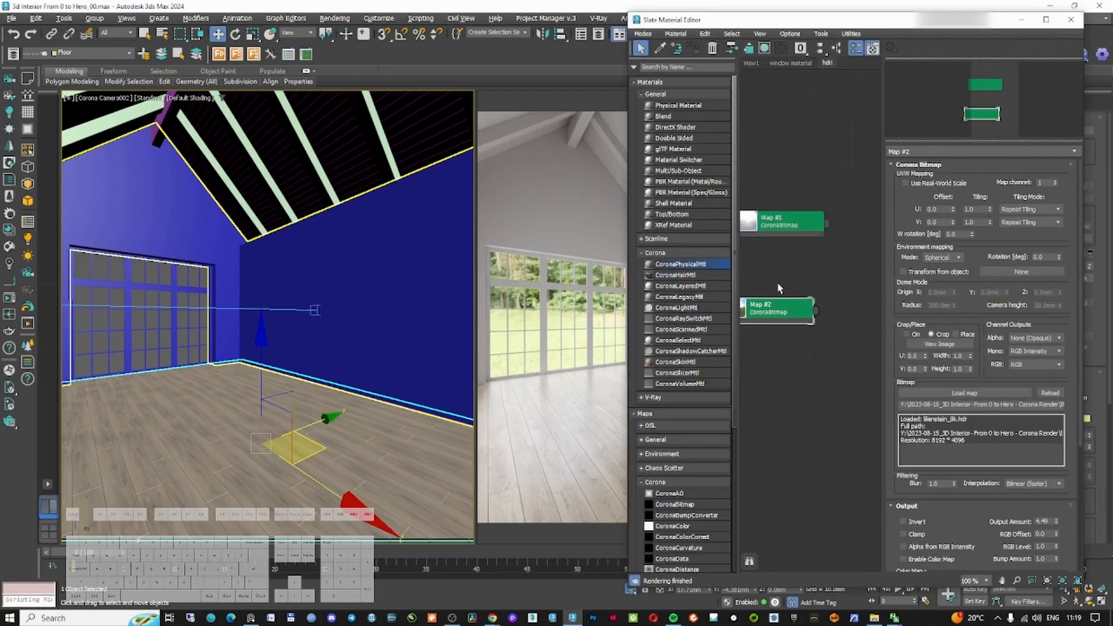
click(1042, 257)
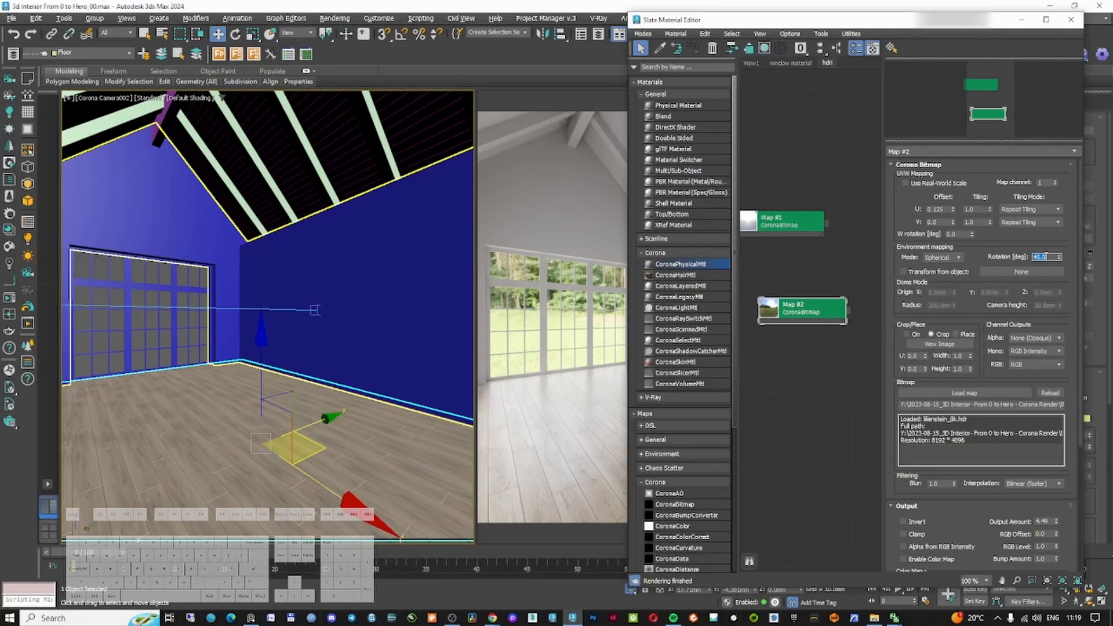
text(160)
key(Return)
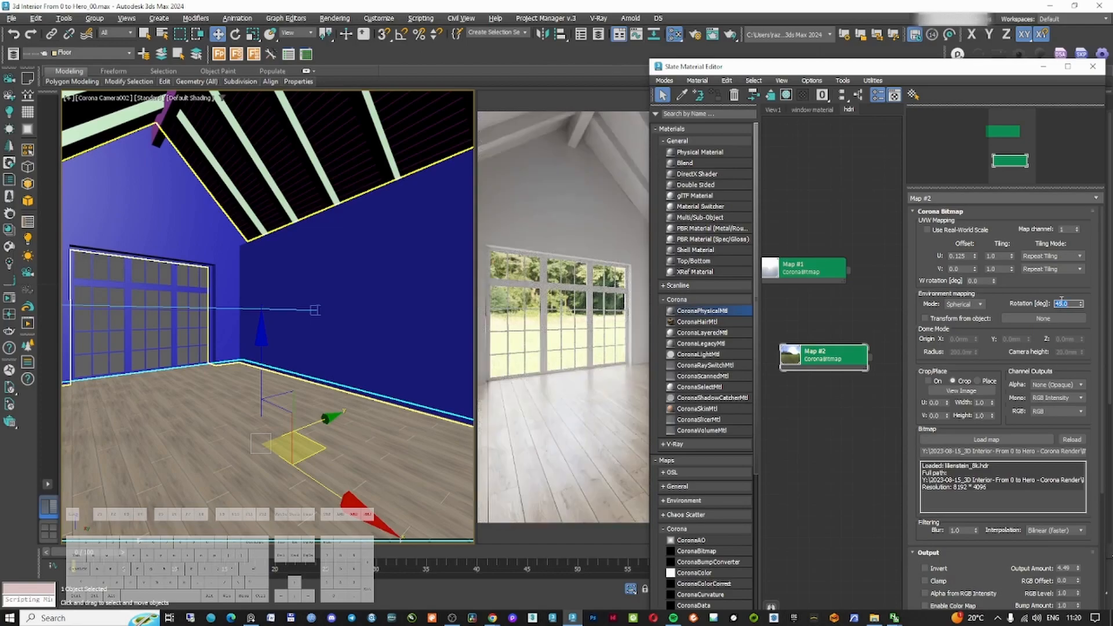
click(1093, 68)
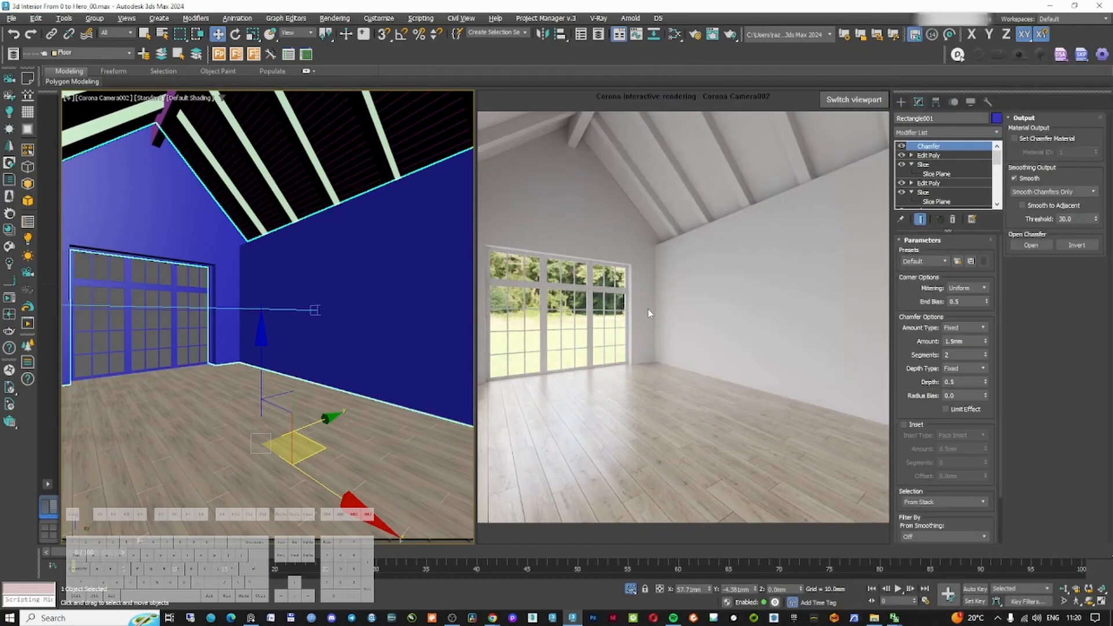
In the Corona Camera001 view, draw a rectangle on the floor and extrude it 1200 mm
key(c)
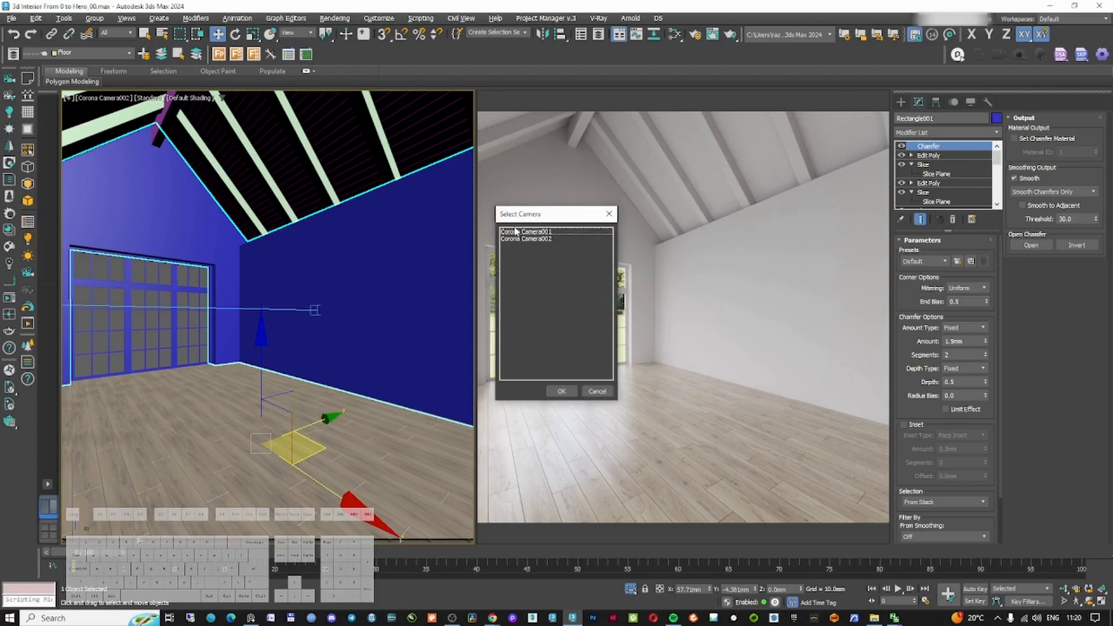
double_click(526, 230)
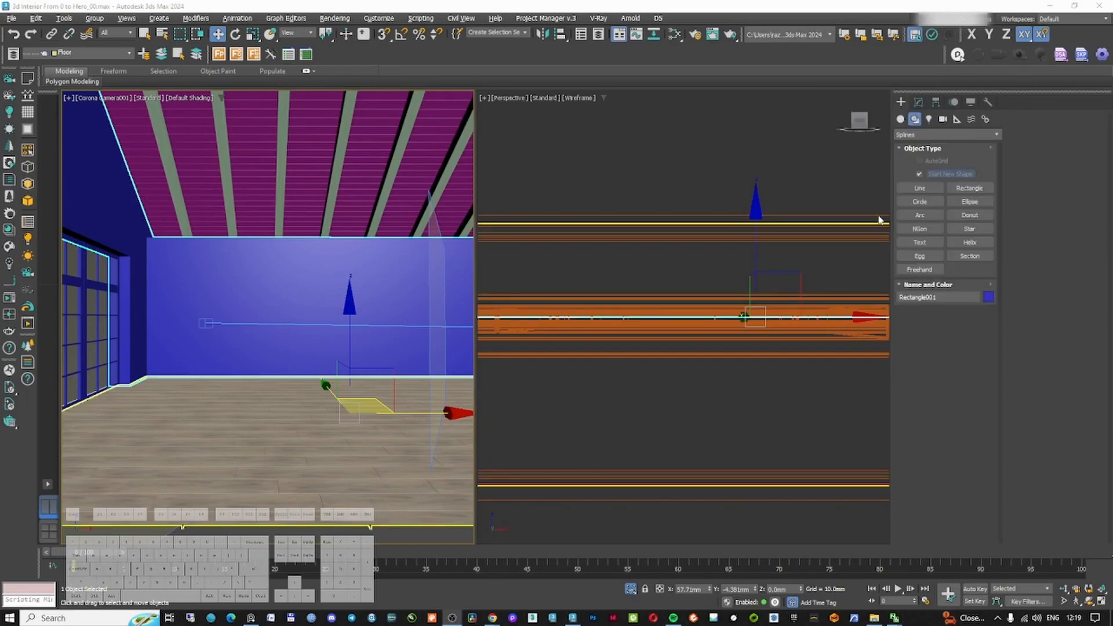
drag(363, 373, 270, 382)
click(919, 102)
click(941, 134)
text(ex)
key(Return)
drag(976, 255, 975, 186)
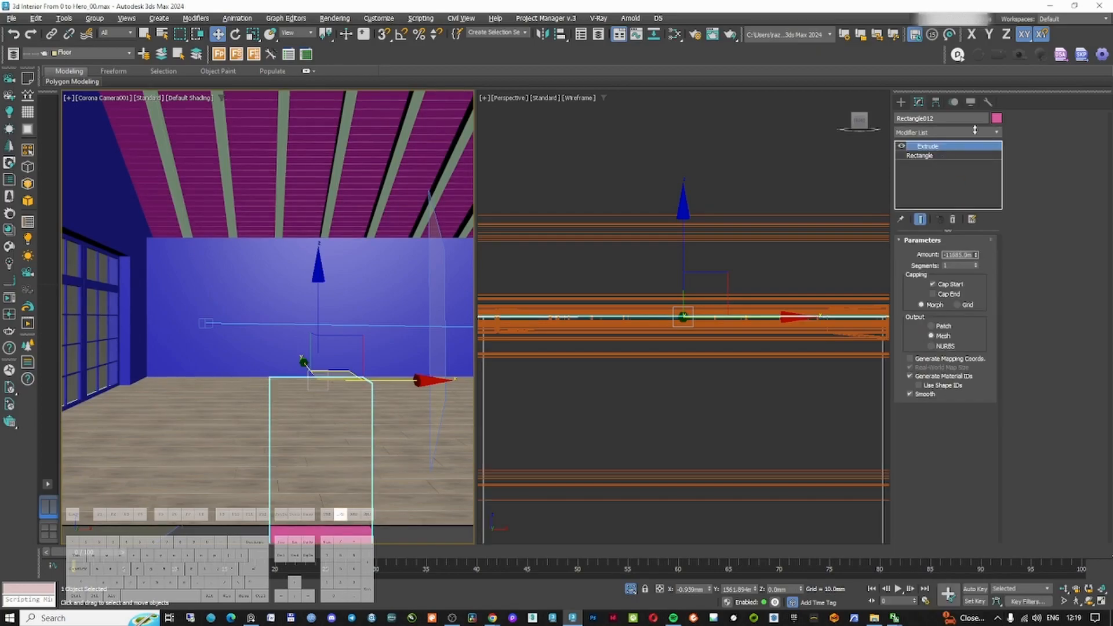
text(-1200)
key(Return)
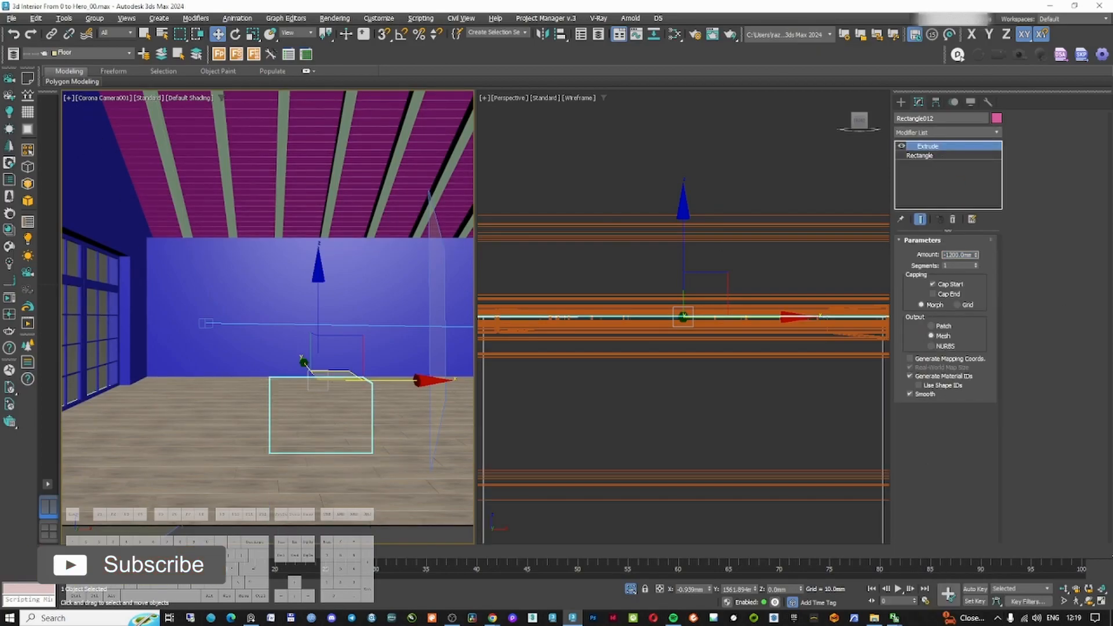
text(1200)
key(Return)
Set the extruded rectangle's width to 1500 mm
key(alt+w)
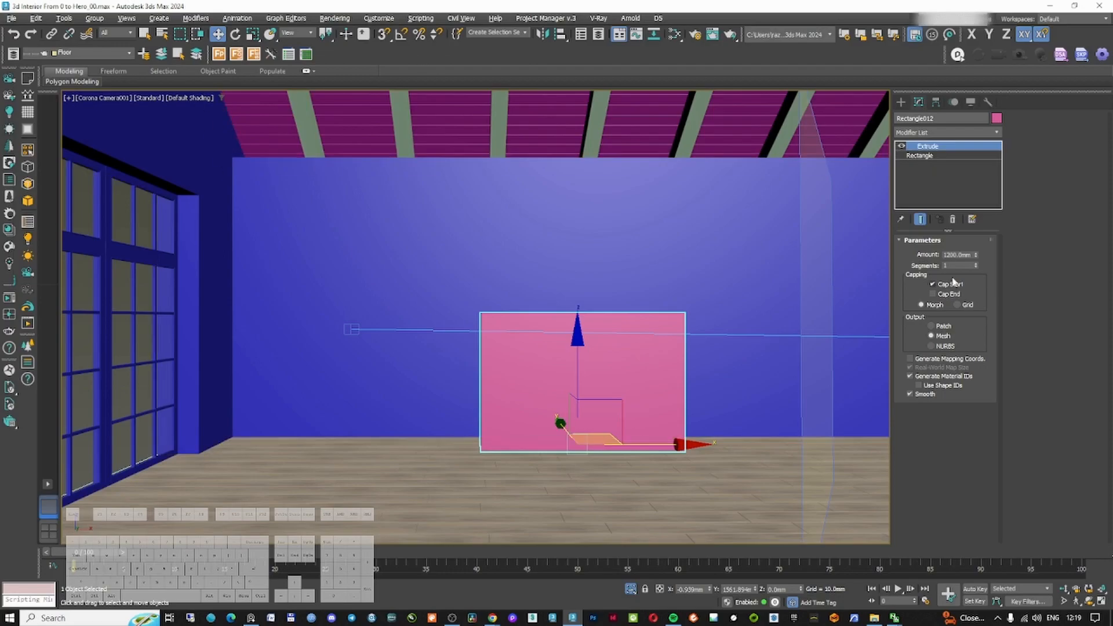
click(919, 156)
drag(651, 444, 658, 410)
middle_drag(658, 410, 584, 380)
key(shift+f)
double_click(961, 289)
text(1500)
key(Return)
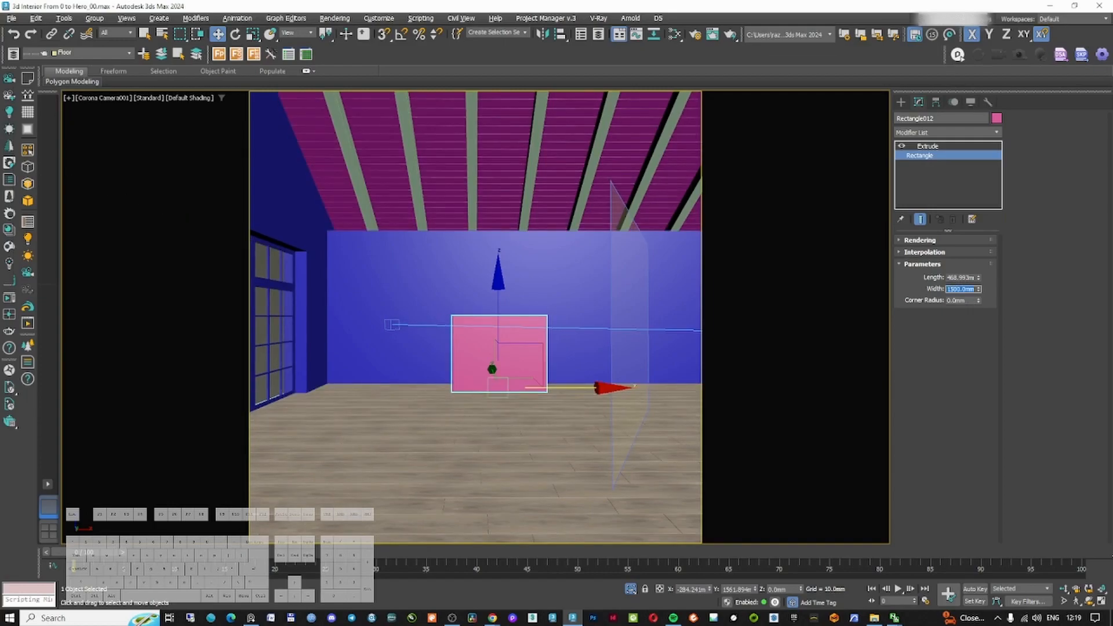
Adjust the box's extrusion amount to about 1274 mm
click(927, 146)
right_click(902, 227)
key(Escape)
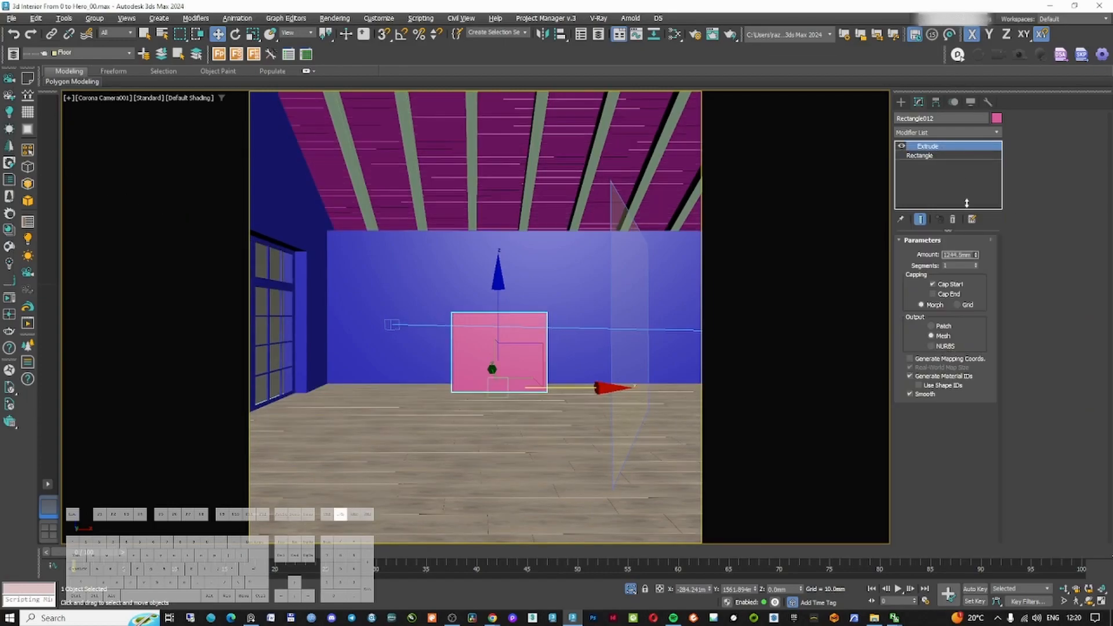
drag(987, 162, 988, 168)
Isolate the new box and examine it in a perspective wireframe view
right_click(514, 348)
key(alt+w)
right_click(529, 353)
key(alt+w)
click(457, 620)
key(alt+q)
right_click(506, 320)
scroll(520, 320, down, 8)
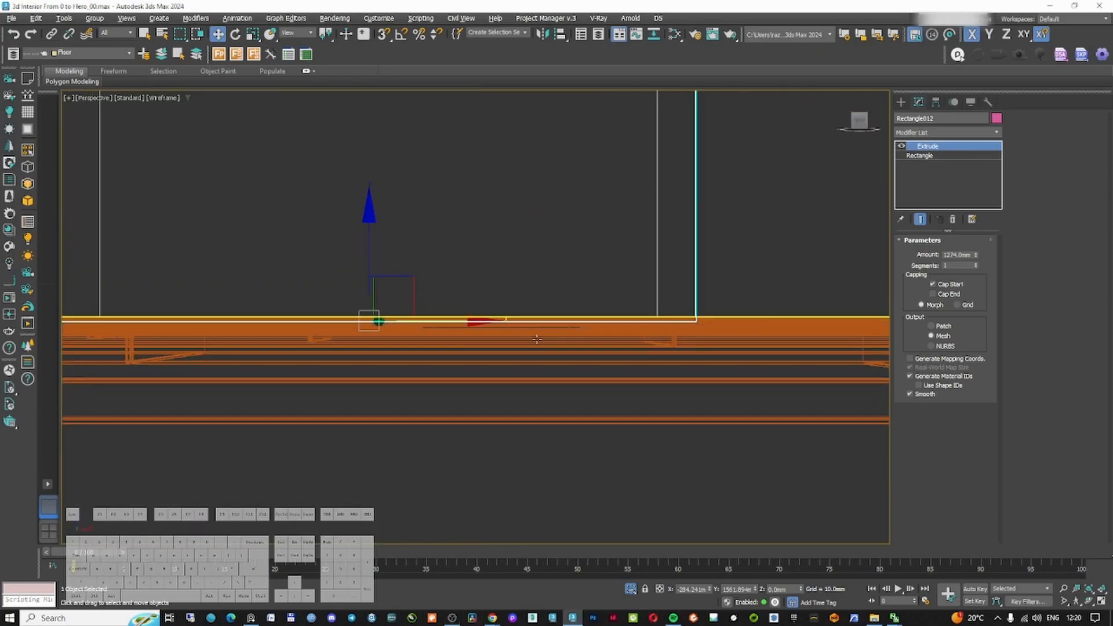
alt+middle_drag(521, 319, 589, 295)
key(alt+q)
Bring in the living room reference photo as a plane and apply a UVW Map modifier to it
click(252, 618)
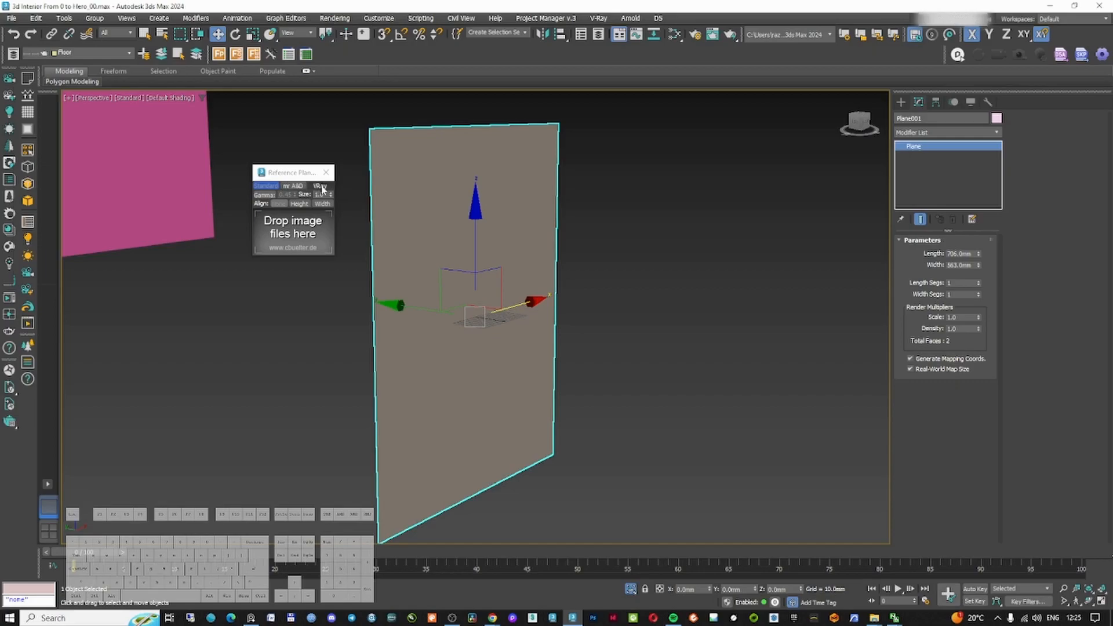
click(323, 187)
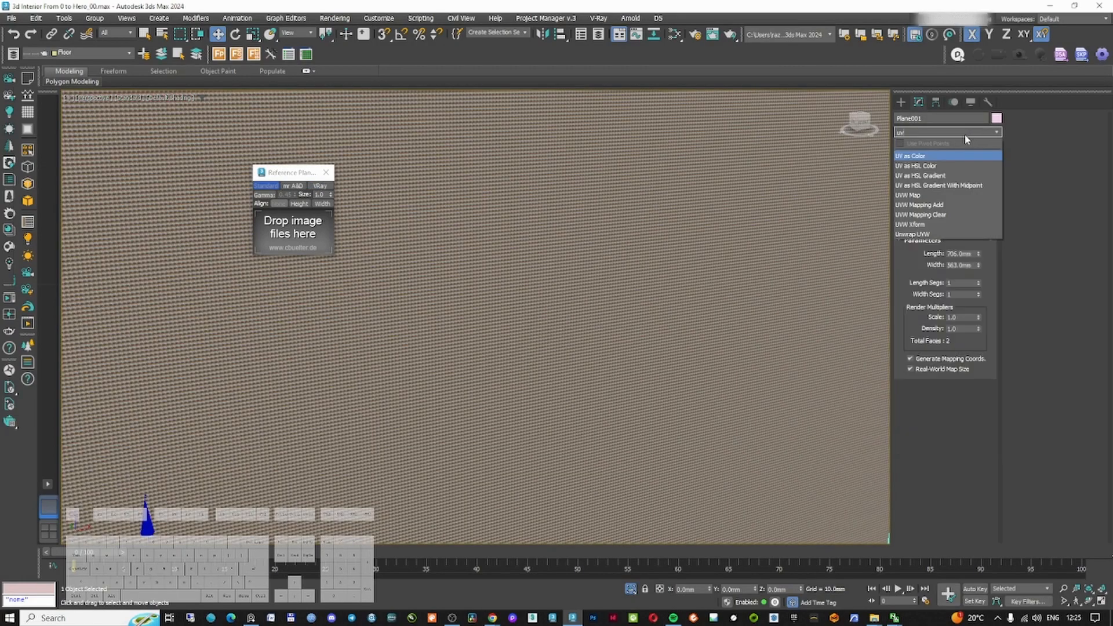
click(947, 132)
text(u)
click(908, 195)
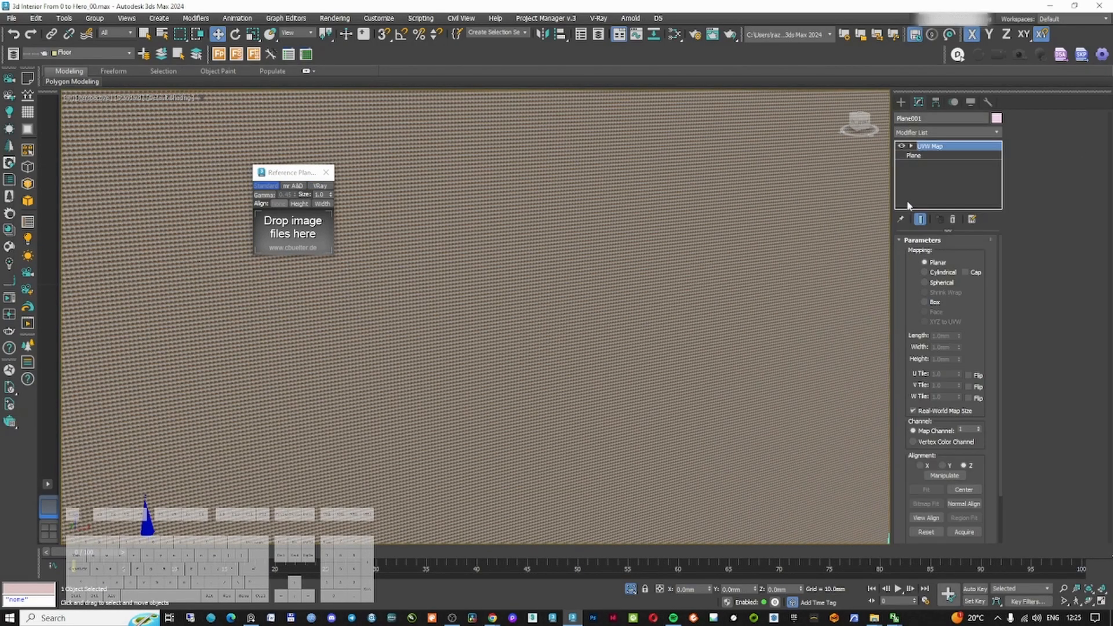
Position the reference plane in the front view
scroll(677, 266, down, 5)
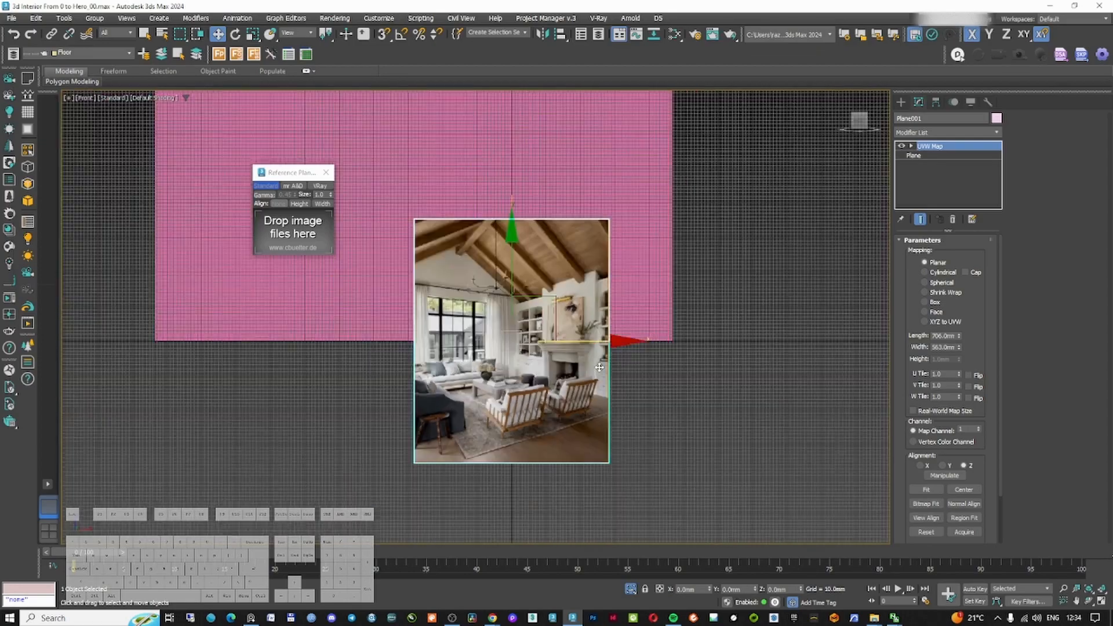
right_click(625, 357)
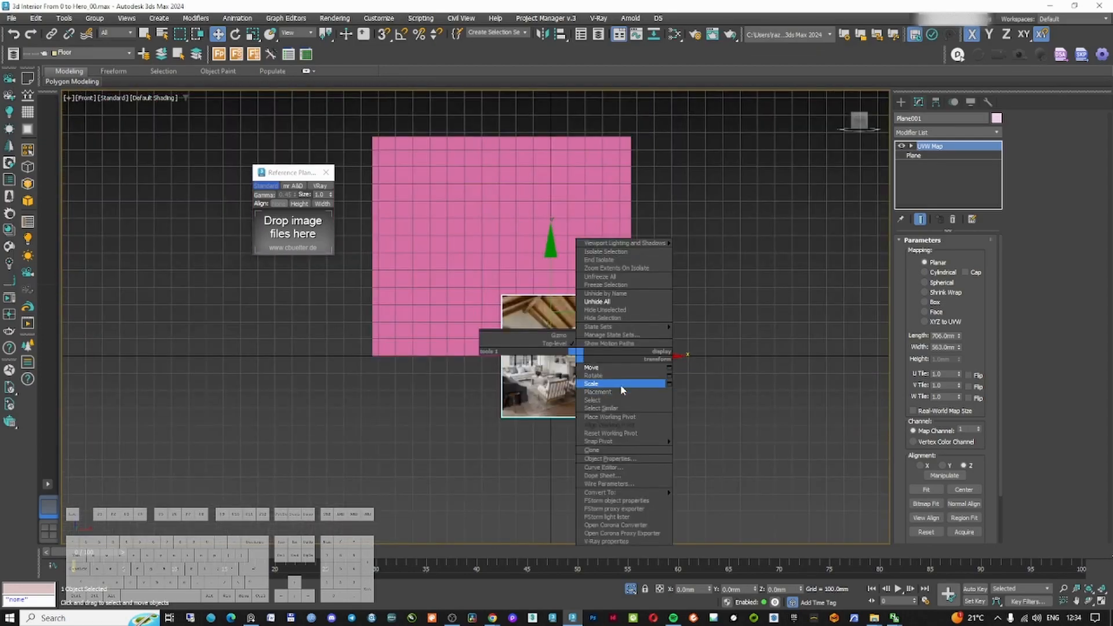
click(638, 389)
scroll(632, 258, down, 4)
key(w)
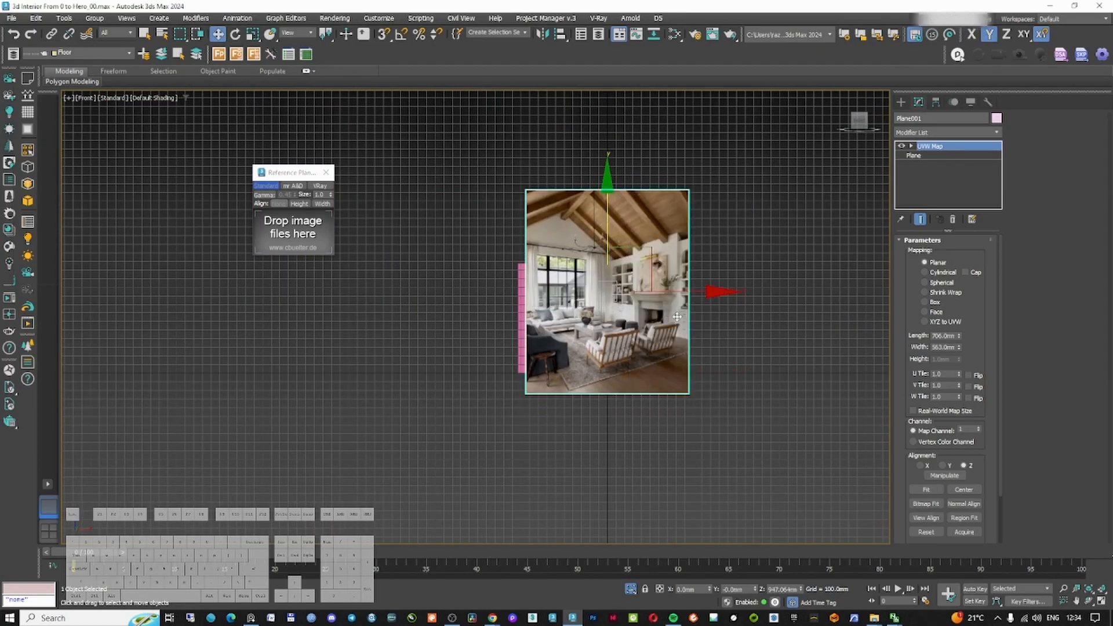
scroll(669, 313, up, 8)
scroll(649, 307, down, 7)
drag(625, 256, 604, 241)
scroll(609, 239, up, 2)
Add Edit Poly to the reference plane and move its border vertices to crop the image to the fireplace
click(923, 156)
click(929, 133)
text(edit)
click(921, 187)
click(917, 325)
scroll(663, 366, down, 4)
drag(511, 210, 700, 234)
right_click(660, 233)
click(673, 245)
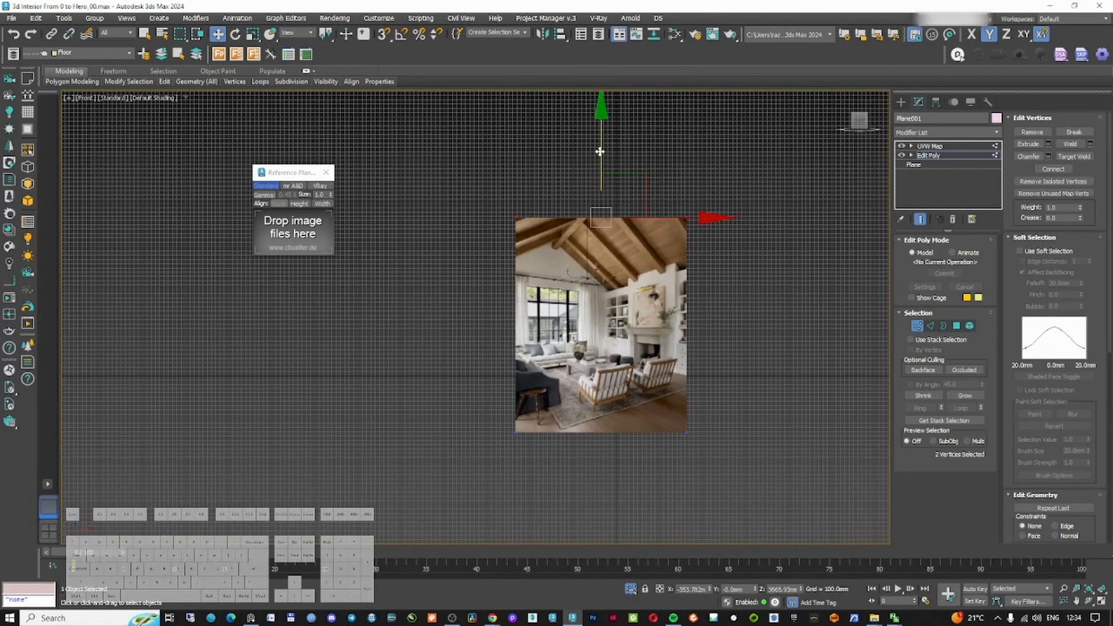
drag(600, 152, 600, 257)
drag(471, 389, 712, 459)
drag(591, 403, 590, 328)
drag(690, 273, 732, 395)
scroll(710, 329, up, 6)
drag(780, 340, 733, 341)
scroll(735, 340, down, 6)
drag(466, 266, 509, 403)
drag(539, 342, 748, 343)
click(917, 325)
Adjust the cropped plane's pivot and move the plane into place
click(936, 102)
click(945, 178)
click(945, 234)
click(945, 178)
mouse_move(694, 306)
mouse_down()
mouse_move(694, 295)
mouse_move(694, 305)
mouse_up()
right_click(694, 295)
click(716, 315)
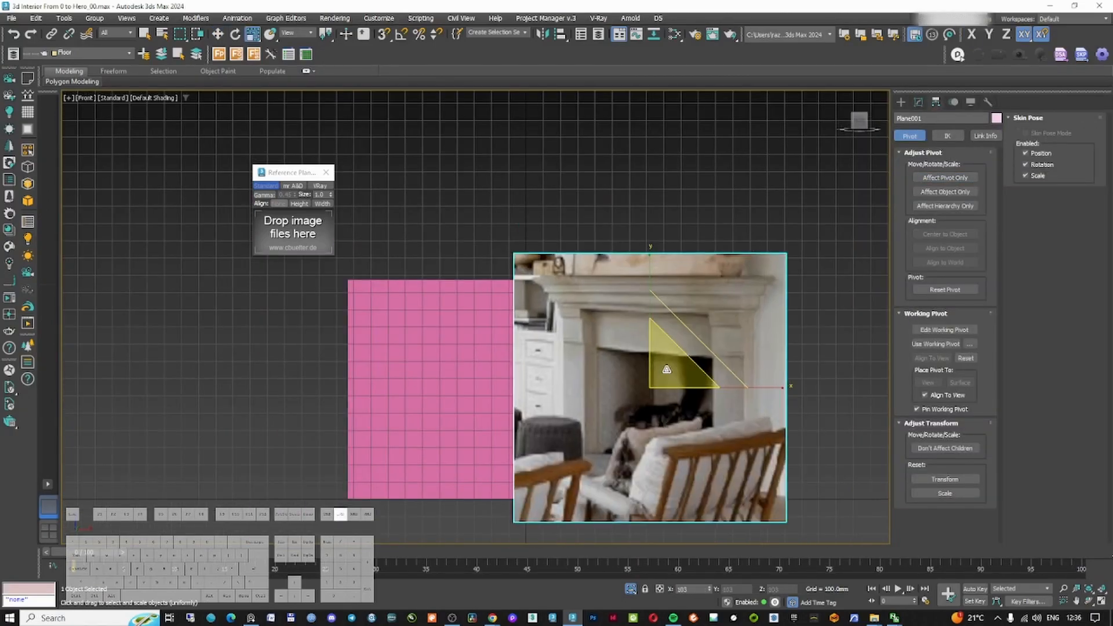
key(w)
drag(696, 348, 503, 365)
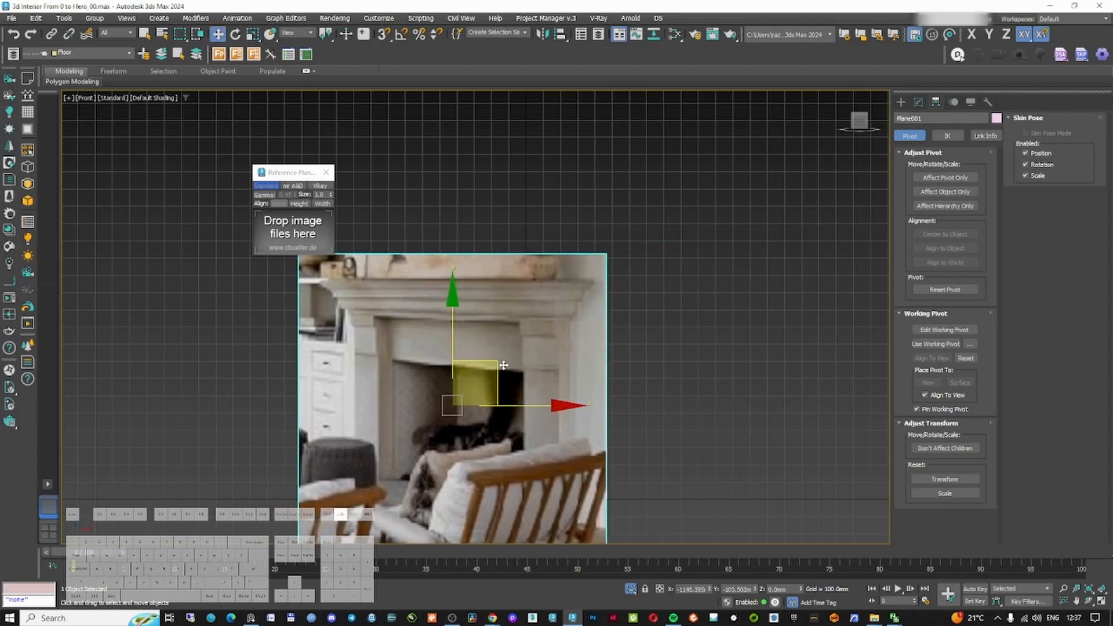
Turn on snapping and trace the first arcs of the mantel molding profile over the photo
scroll(609, 296, up, 5)
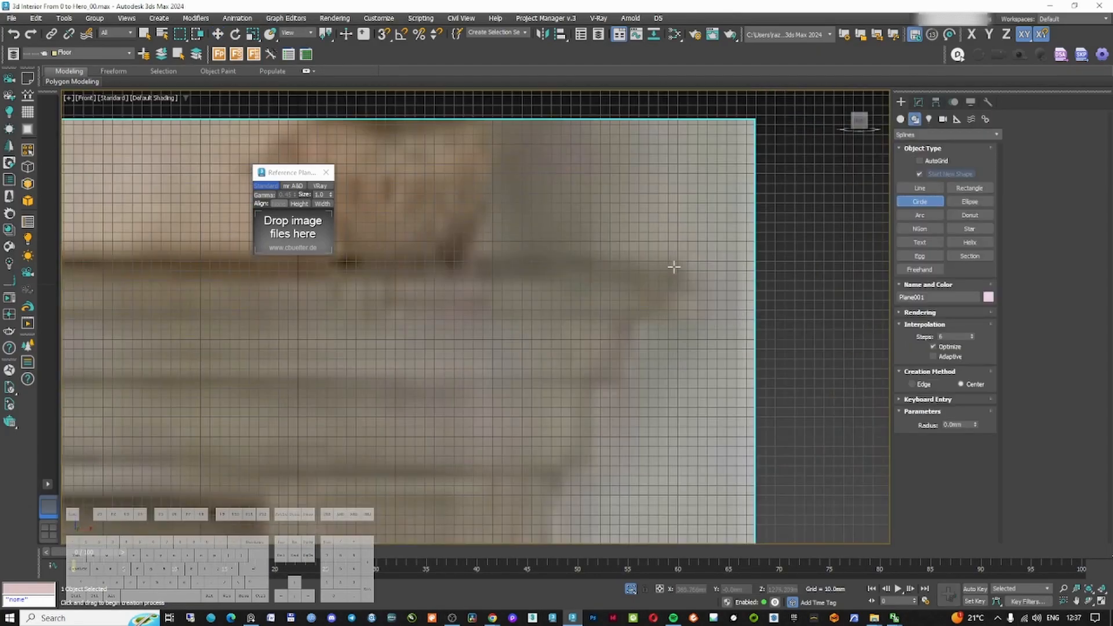
right_click(693, 289)
mouse_move(672, 265)
mouse_down()
mouse_move(693, 288)
mouse_move(664, 278)
mouse_move(663, 299)
mouse_move(638, 325)
mouse_up()
click(920, 216)
scroll(676, 292, up, 4)
click(384, 33)
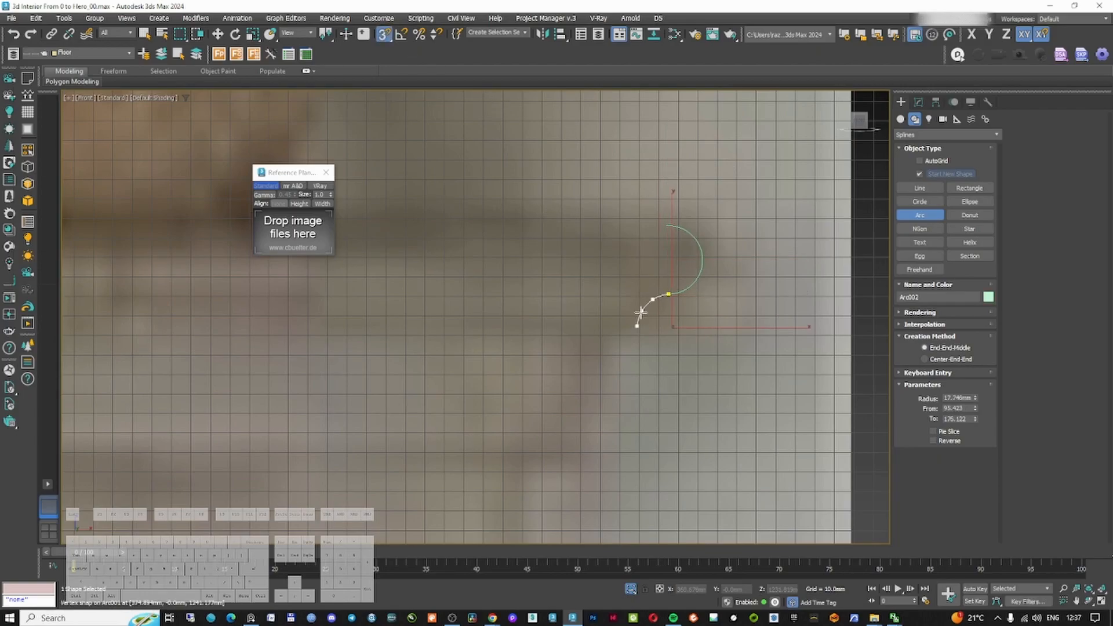
click(644, 308)
scroll(641, 310, down, 5)
scroll(641, 313, up, 5)
drag(591, 288, 578, 313)
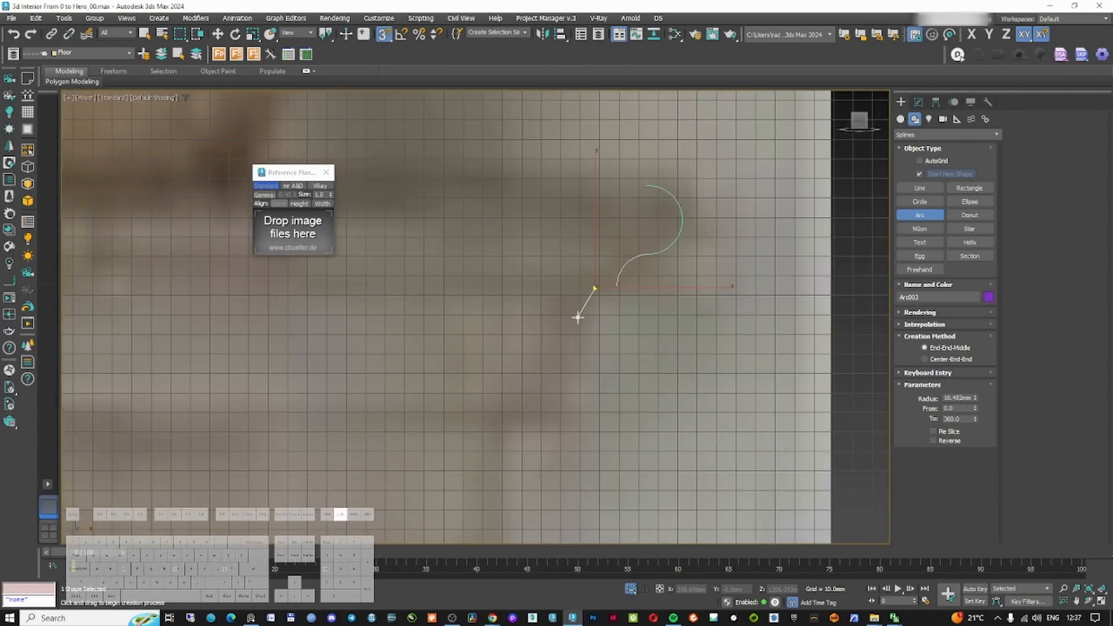
click(574, 306)
Draw further arcs following the mantel molding profile
scroll(577, 313, up, 1)
mouse_move(630, 282)
mouse_down()
mouse_move(627, 322)
mouse_move(590, 328)
mouse_move(595, 347)
mouse_up()
click(639, 302)
scroll(637, 303, down, 5)
scroll(636, 306, up, 5)
click(602, 326)
scroll(690, 313, down, 5)
scroll(674, 315, up, 5)
drag(637, 288, 612, 339)
click(637, 319)
scroll(638, 317, down, 8)
Trace the straight segments of the molding profile with the Line tool
key(l)
scroll(641, 308, up, 8)
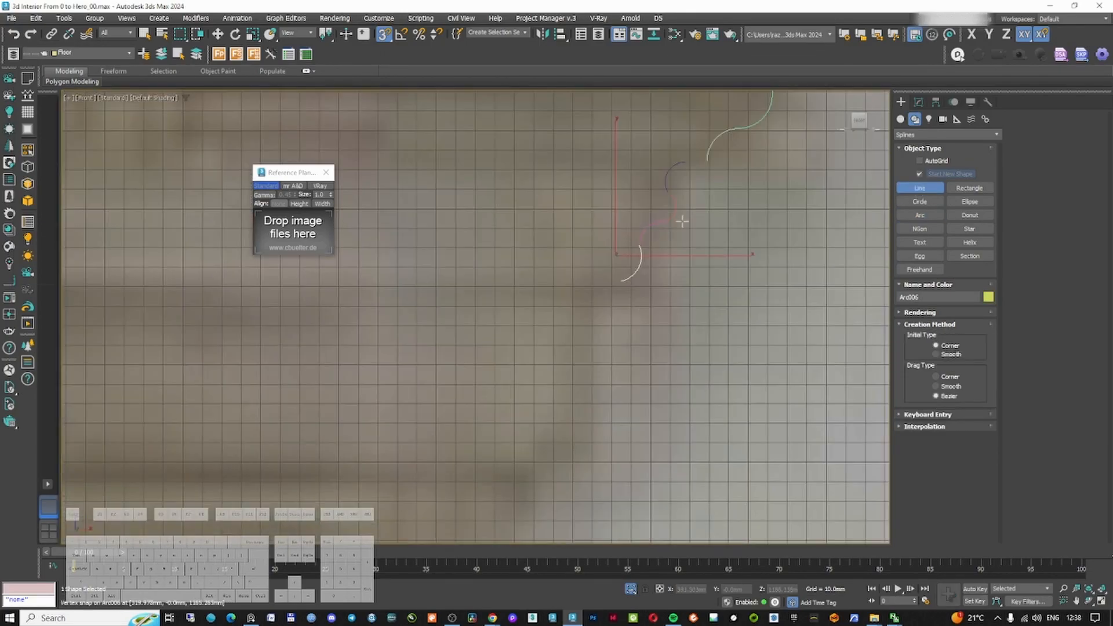
scroll(657, 217, up, 2)
click(695, 174)
click(635, 181)
right_click(635, 181)
scroll(635, 181, down, 5)
middle_drag(566, 307, 644, 298)
click(666, 272)
shift+click(639, 271)
scroll(638, 281, down, 4)
scroll(639, 316, up, 4)
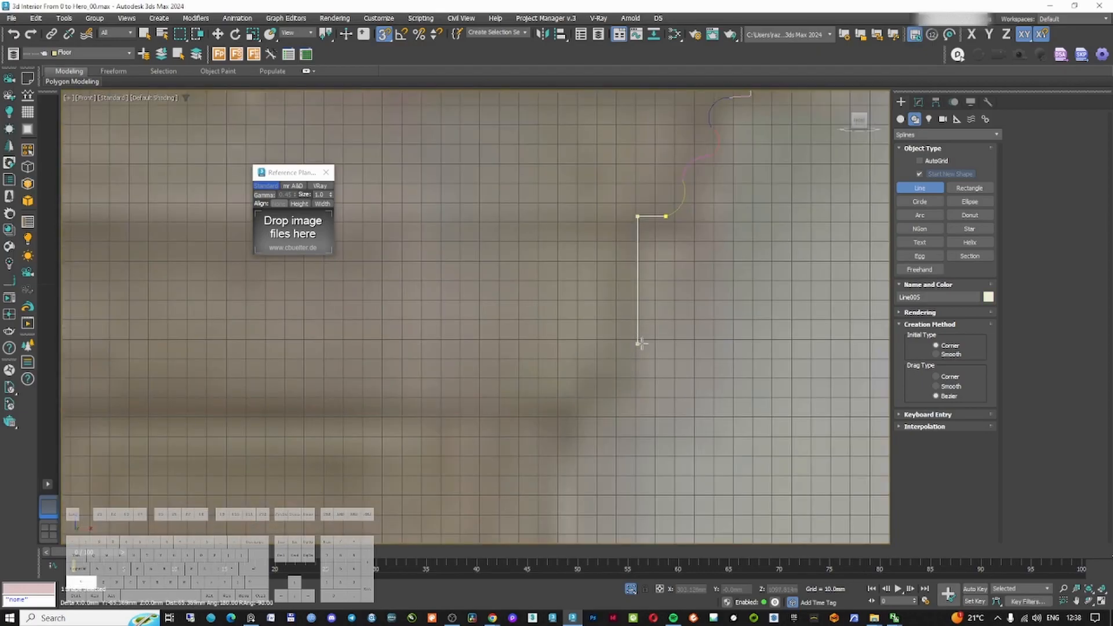
shift+click(642, 347)
right_click(642, 347)
Add another line segment and an arc to continue the molding profile
scroll(671, 294, down, 6)
scroll(671, 287, up, 8)
click(619, 309)
shift+click(584, 312)
right_click(585, 312)
scroll(670, 302, down, 4)
click(919, 215)
mouse_move(673, 268)
mouse_down()
mouse_move(646, 306)
mouse_move(600, 334)
mouse_up()
click(659, 301)
scroll(629, 318, up, 4)
scroll(636, 318, down, 8)
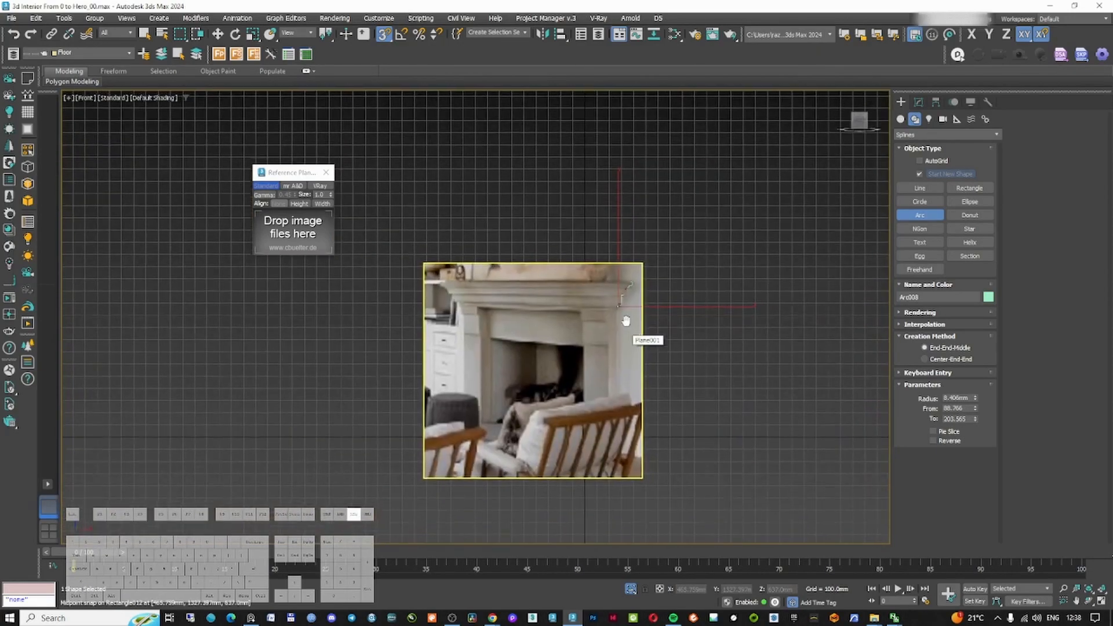
Finish the molding profile with a last line segment and delete a stray shape
scroll(633, 285, up, 8)
click(615, 255)
click(920, 188)
click(615, 257)
shift+click(439, 269)
right_click(439, 268)
key(F3)
scroll(563, 298, down, 8)
right_click(569, 291)
scroll(567, 291, up, 4)
key(Delete)
scroll(571, 351, up, 7)
scroll(571, 255, down, 9)
Close the molding profile with a straight line and combine its pieces into one spline
click(919, 192)
drag(383, 34, 383, 51)
scroll(528, 232, up, 9)
click(802, 290)
shift+click(495, 294)
right_click(495, 293)
scroll(572, 294, down, 12)
drag(294, 173, 280, 175)
right_click(490, 225)
click(503, 237)
scroll(520, 273, up, 4)
alt+middle_drag(520, 273, 613, 308)
click(595, 305)
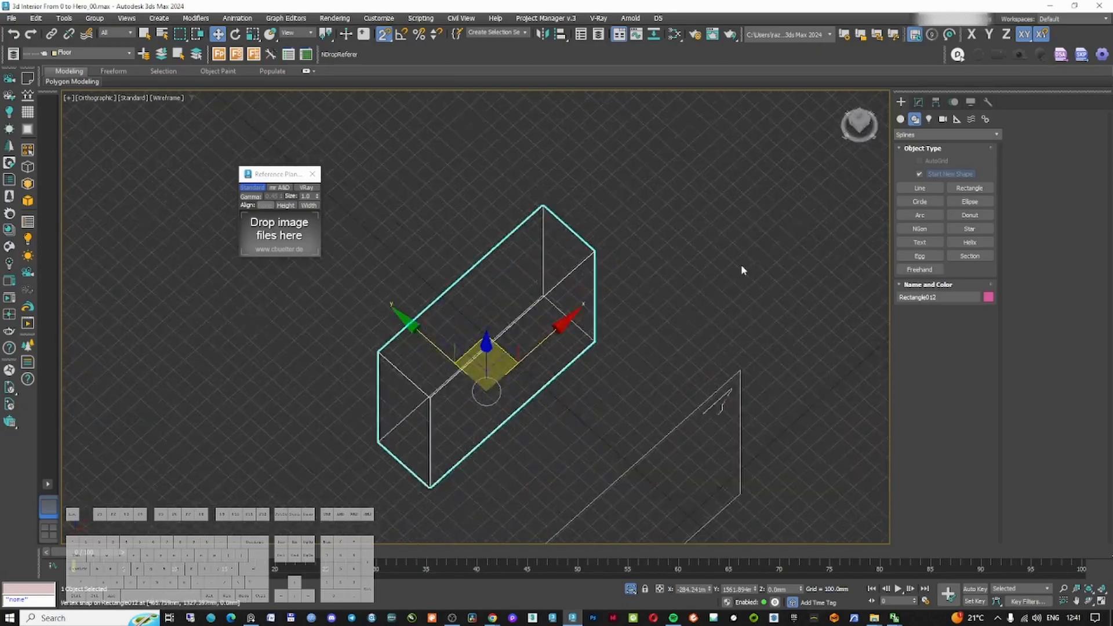
Draw a rectangle as the mantel's sweep path over the pilaster box
click(969, 188)
drag(383, 34, 385, 87)
drag(544, 205, 430, 398)
right_click(579, 342)
click(919, 102)
click(936, 133)
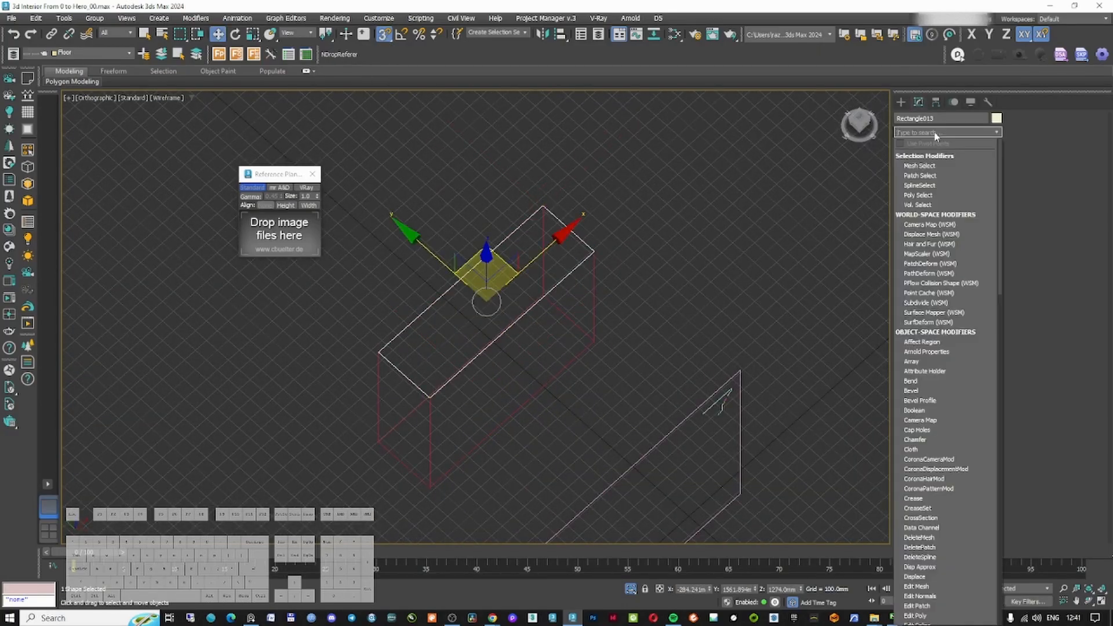
Add Edit Spline to the rectangle and delete its back segment
text(ed)
click(924, 195)
click(945, 256)
click(514, 233)
key(Delete)
middle_drag(610, 323, 611, 294)
click(945, 256)
Apply a Sweep to the path using the traced molding profile as the custom section
click(945, 133)
text(sew)
key(BackSpace)
key(BackSpace)
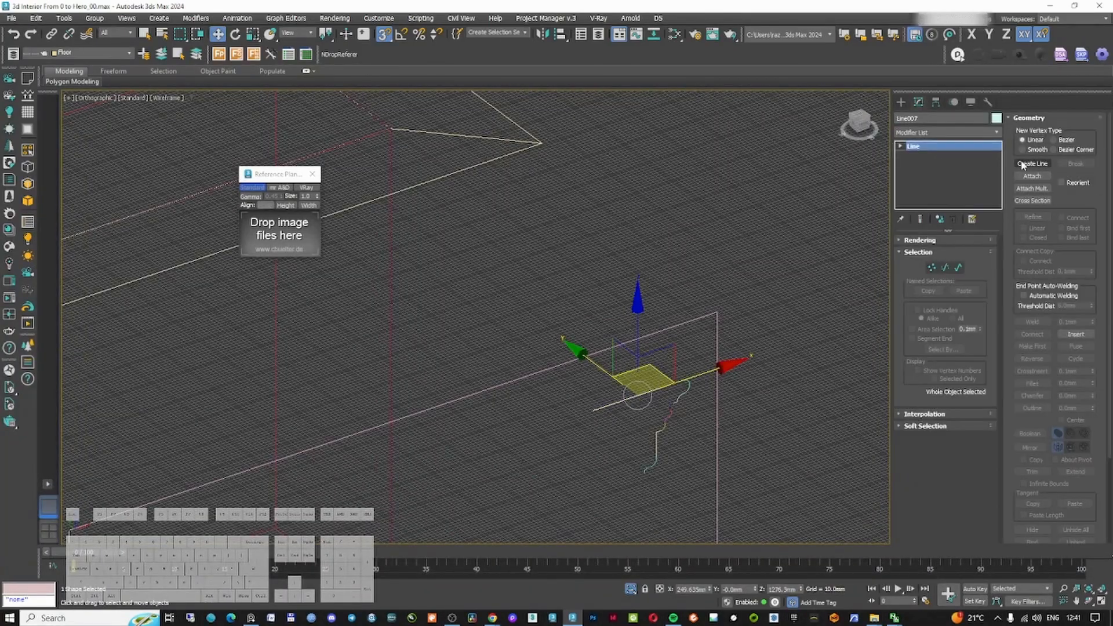
click(1031, 176)
scroll(654, 362, up, 3)
click(602, 449)
click(586, 480)
middle_drag(577, 498, 573, 322)
click(559, 409)
scroll(543, 425, up, 5)
click(505, 444)
scroll(606, 411, down, 7)
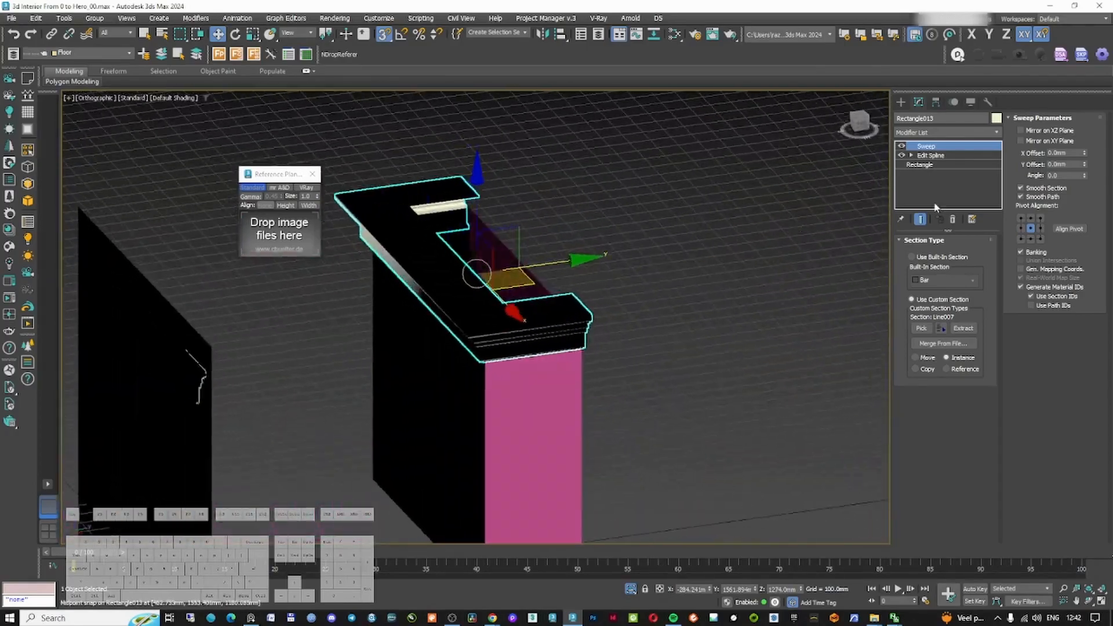
Add an Edit Normals modifier to the swept mantel
click(951, 134)
text(nor)
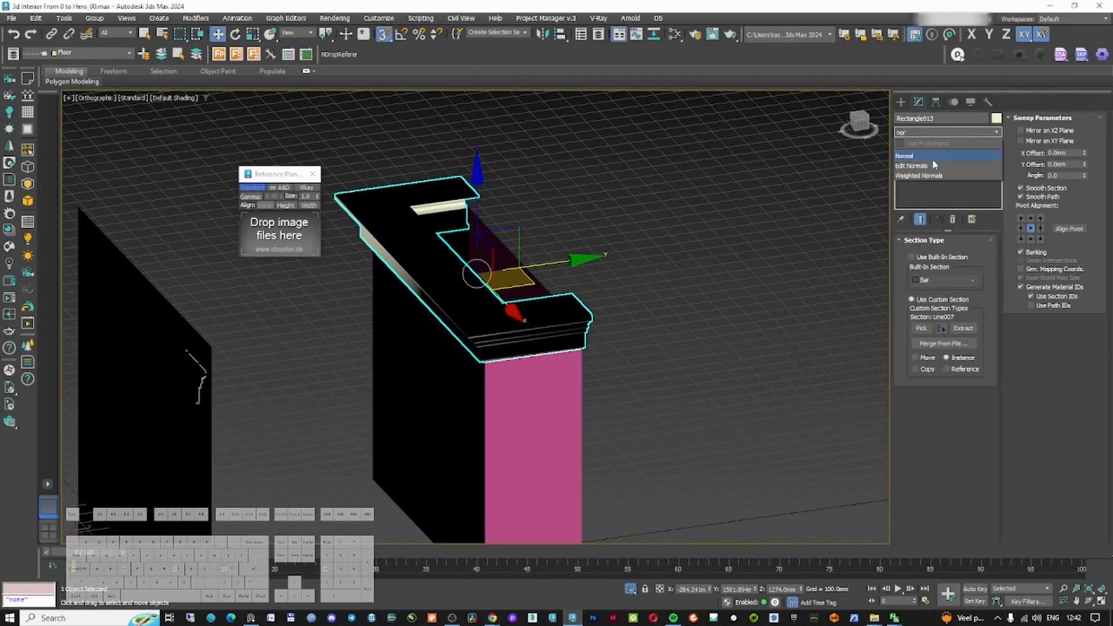
click(934, 164)
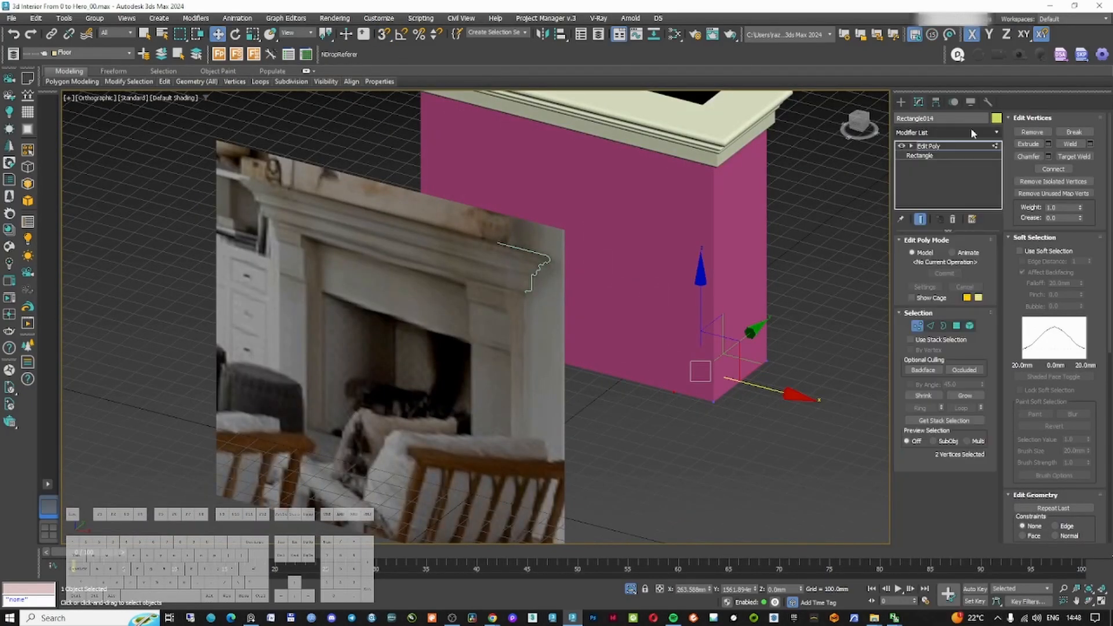
Give the pilaster rectangle a Shell modifier and collapse it to an editable poly
click(933, 132)
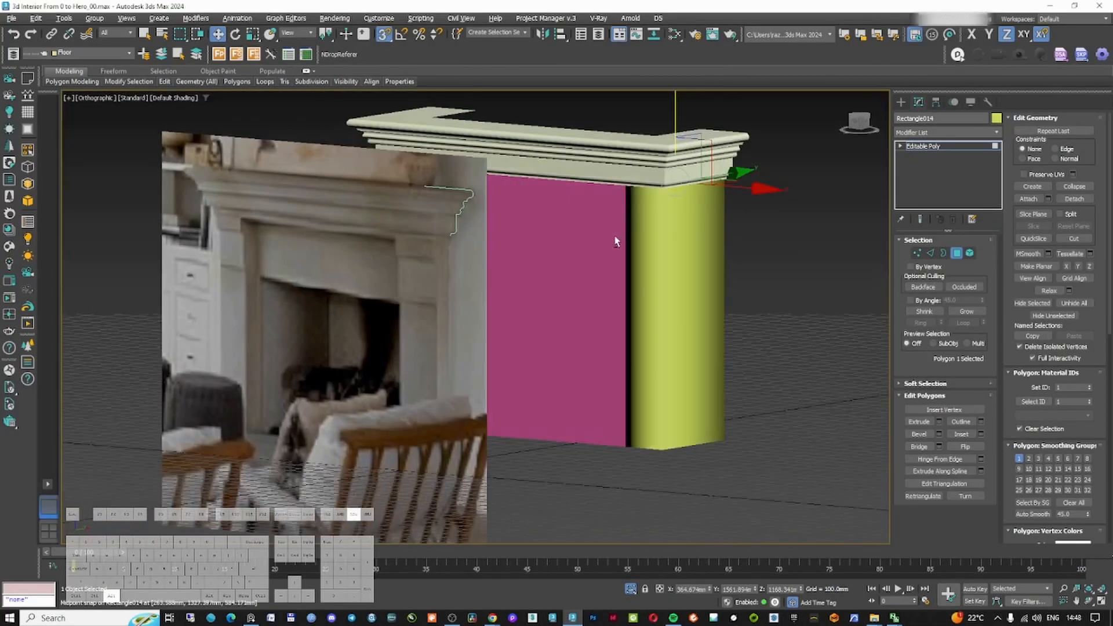
alt+middle_drag(616, 241, 668, 272)
key(alt+1)
key(F3)
key(F3)
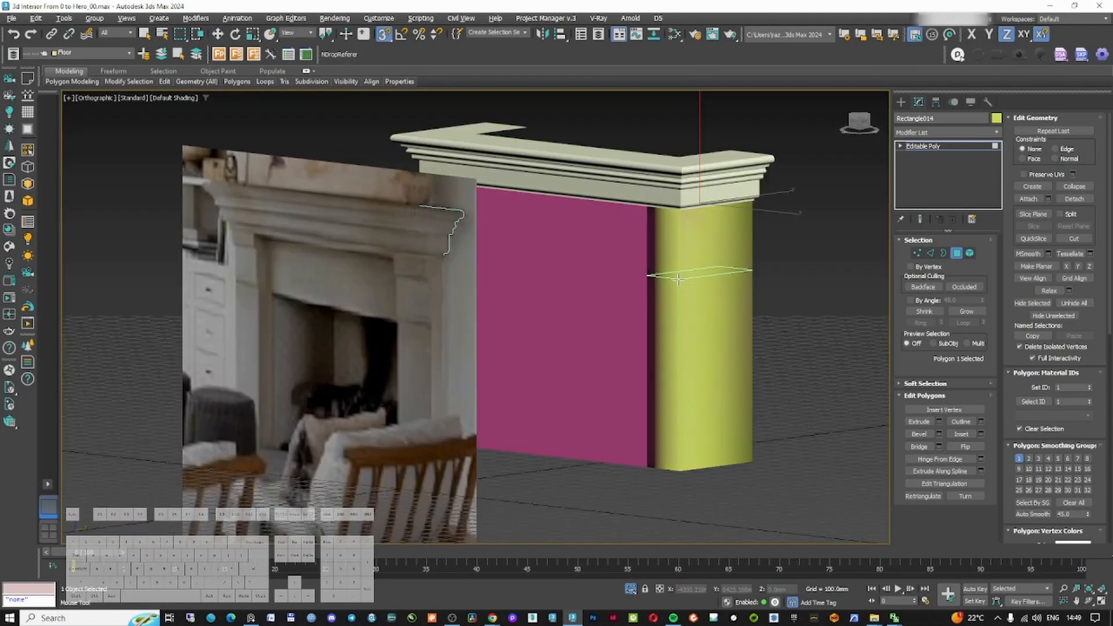
Select the pilaster's front polygons and inset recessed panels into them
alt+middle_drag(664, 222, 661, 253)
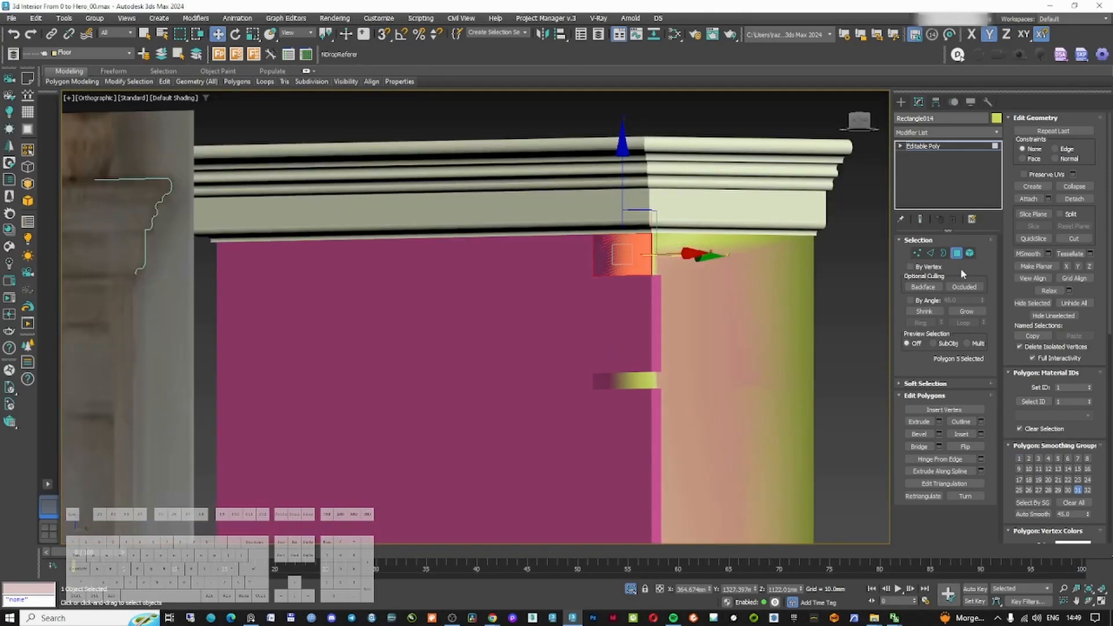
key(F3)
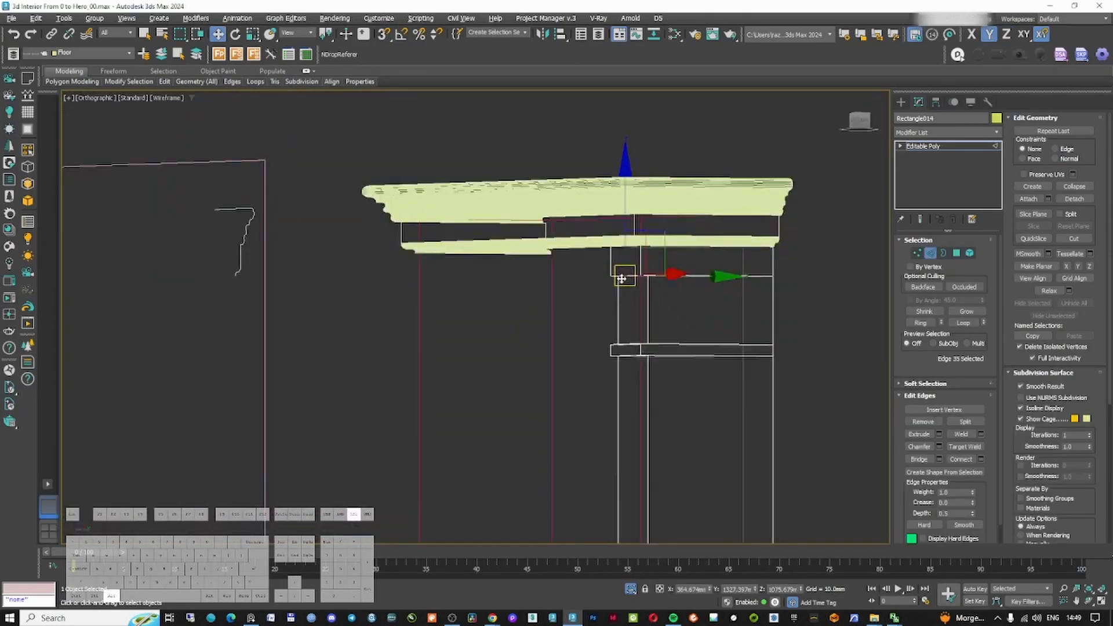
key(F3)
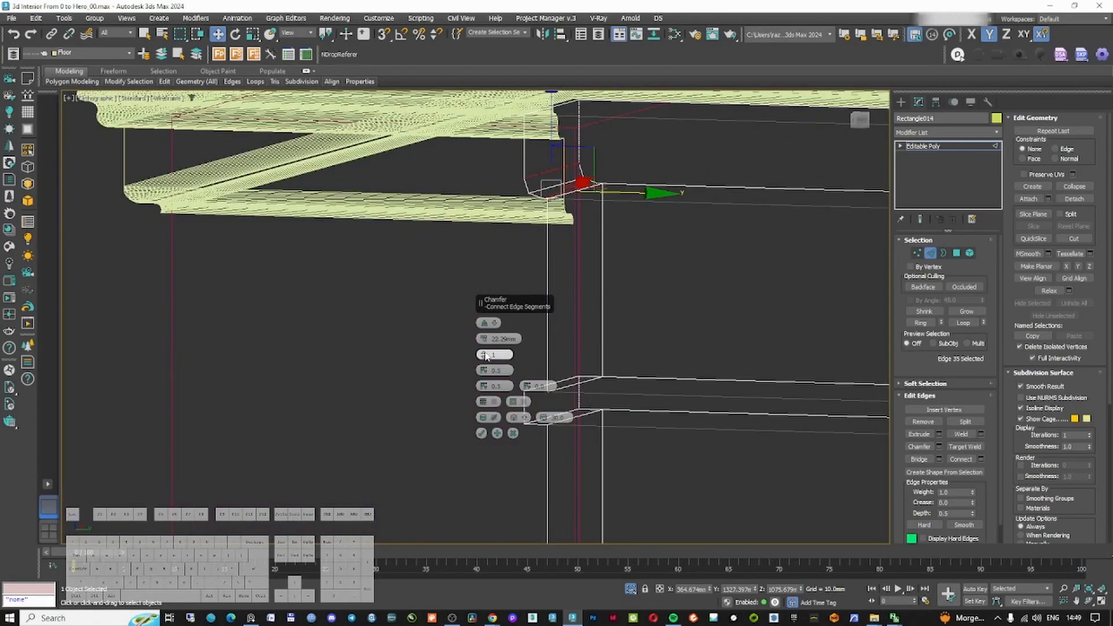
click(481, 433)
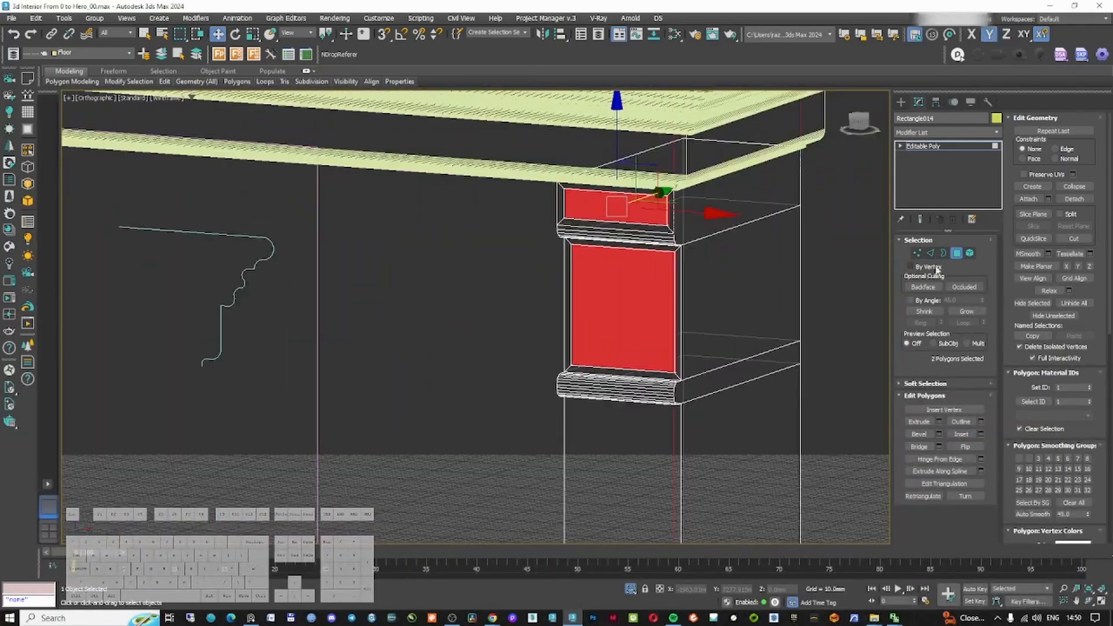
Add Poly Select and Chamfer modifiers to round the pilaster's edges
click(946, 132)
text(pol)
key(Return)
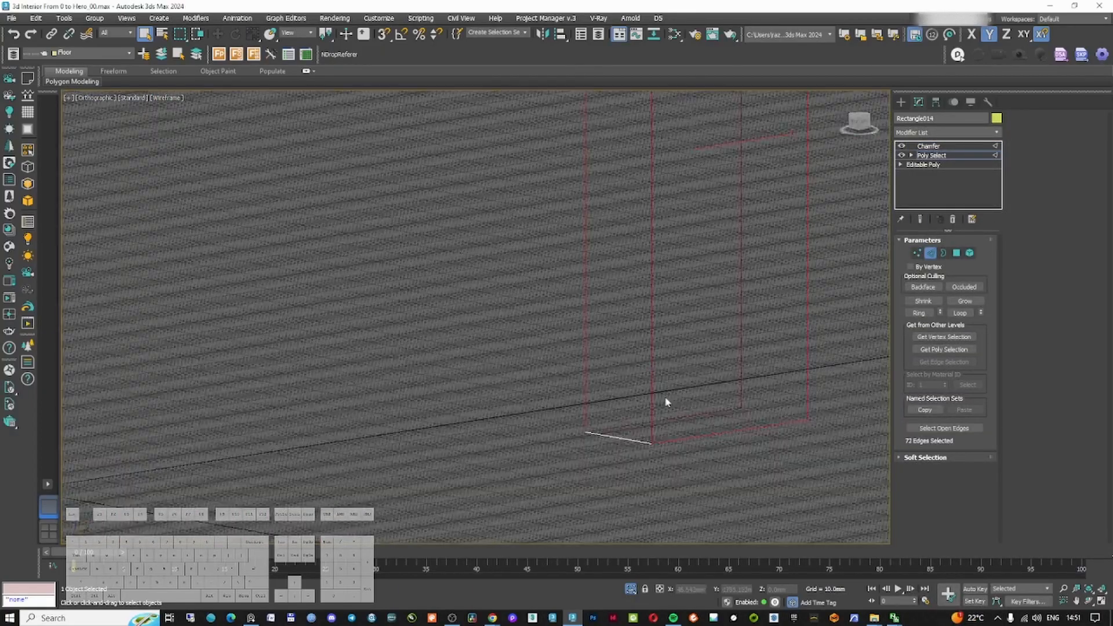
drag(524, 305, 440, 397)
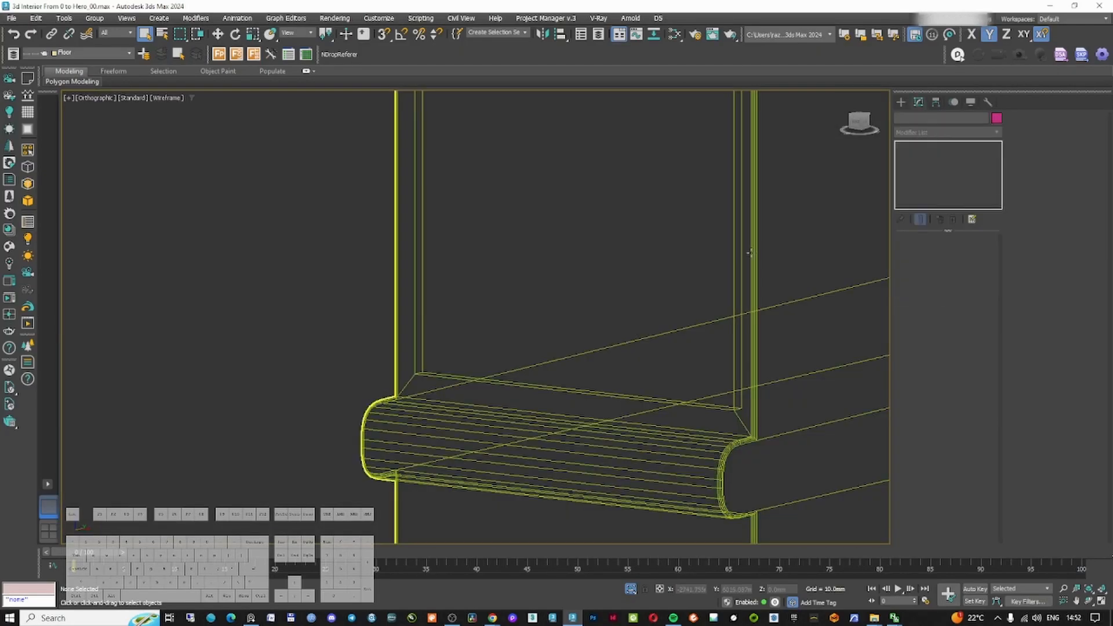
click(750, 252)
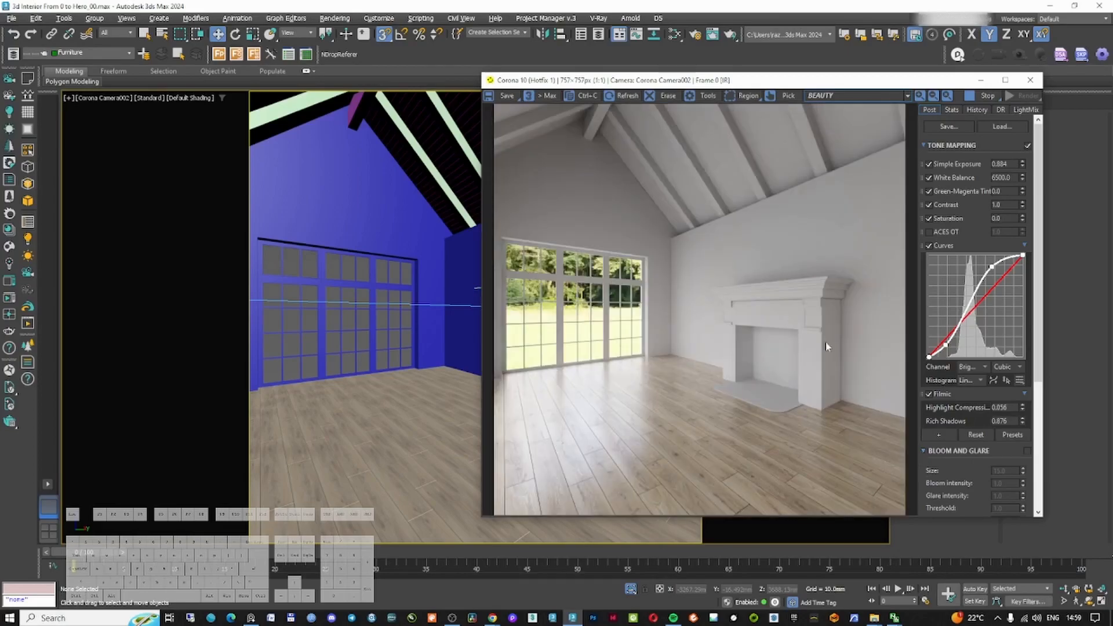
Compare the rendered fireplace with the reference photo and open the fireplace group
scroll(826, 346, up, 1)
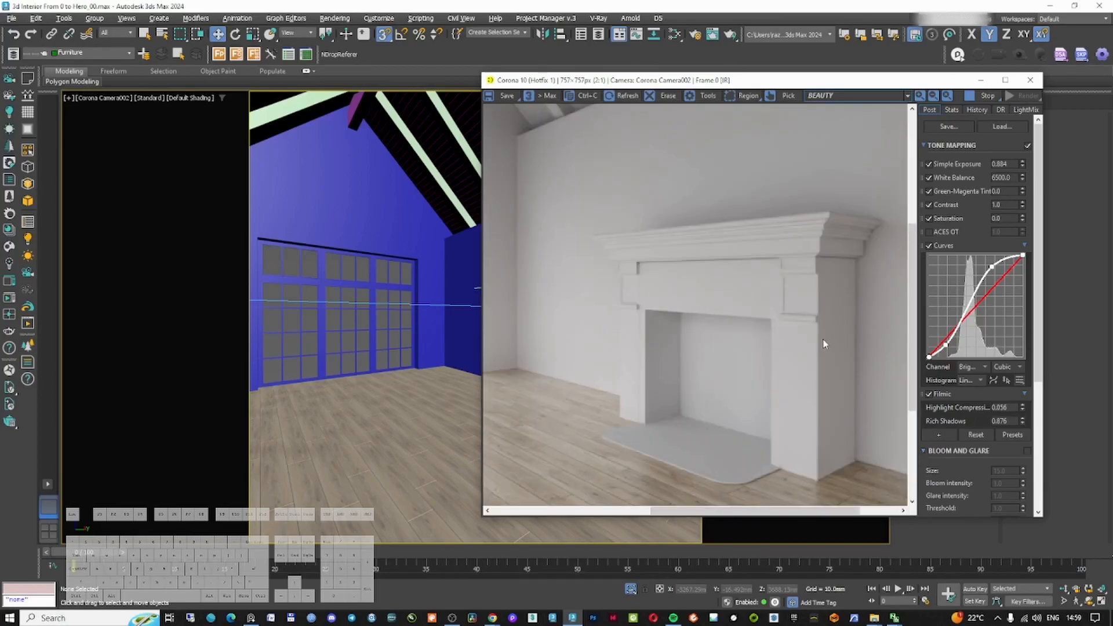
click(251, 618)
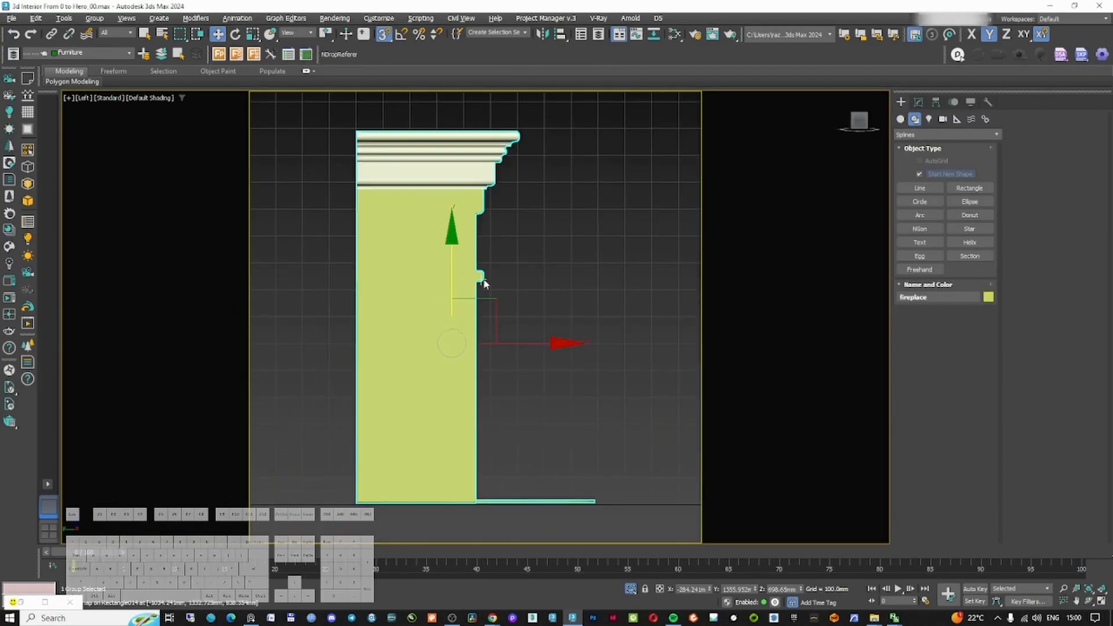
click(94, 18)
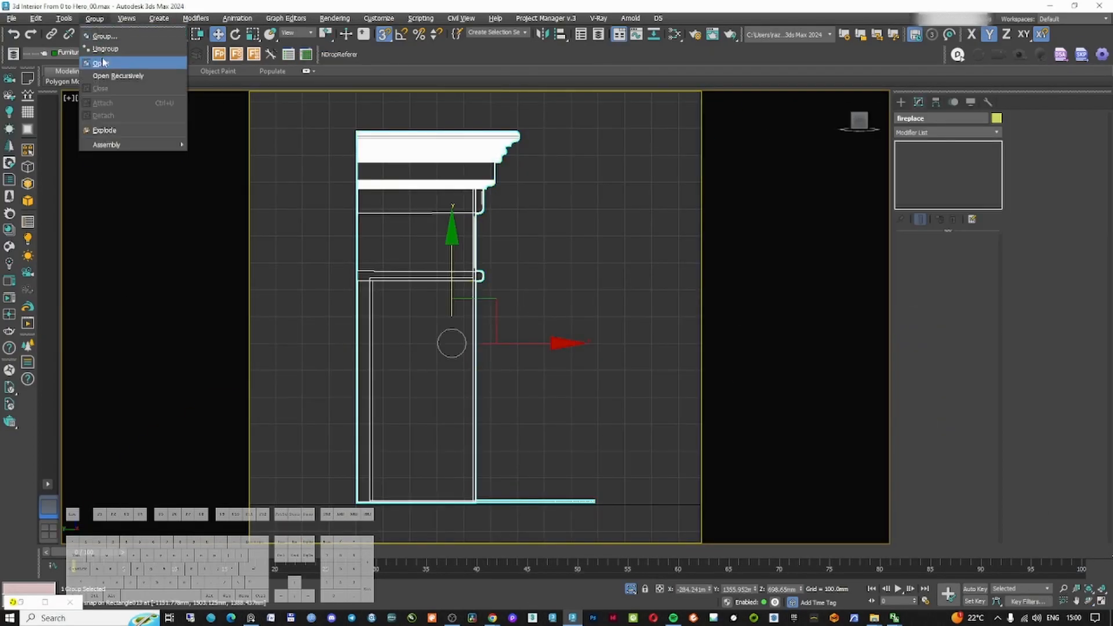
click(102, 63)
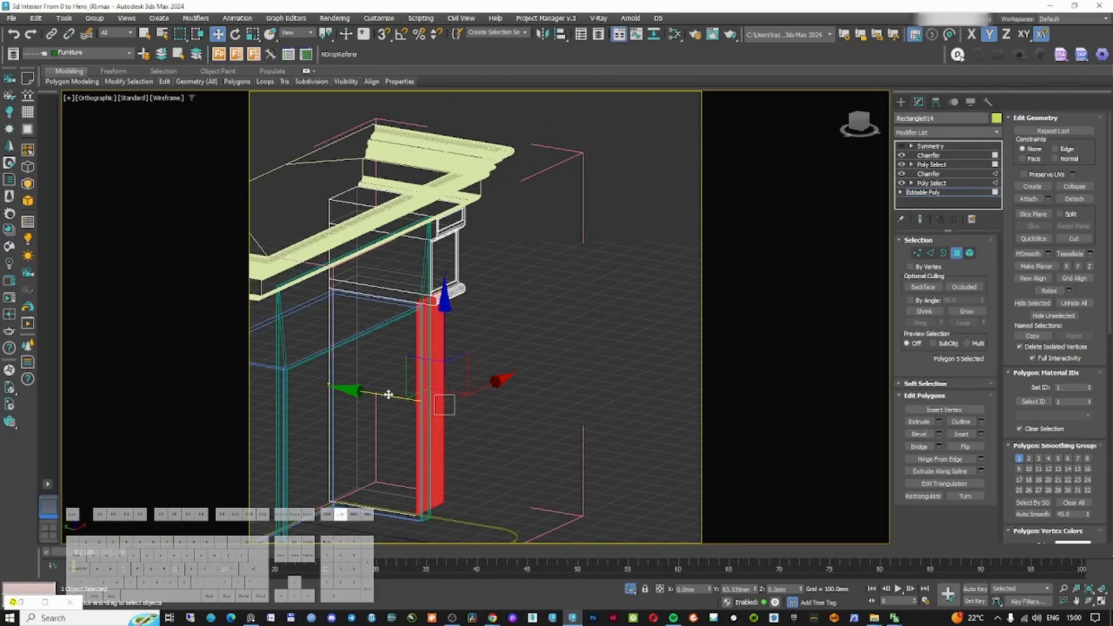
Edit the pilaster edges inside the fireplace group and adjust its chamfer modifiers
drag(389, 394, 373, 392)
alt+middle_drag(431, 347, 422, 313)
scroll(406, 295, up, 4)
click(917, 253)
scroll(400, 179, up, 4)
alt+middle_drag(522, 338, 579, 302)
scroll(515, 280, up, 3)
click(930, 253)
click(455, 279)
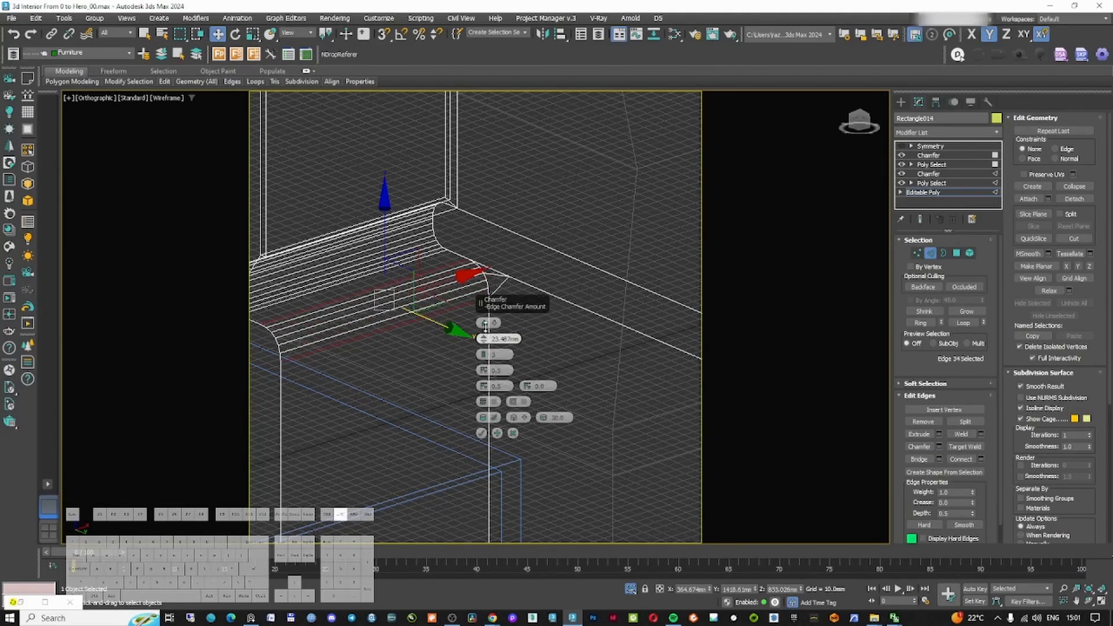
click(929, 174)
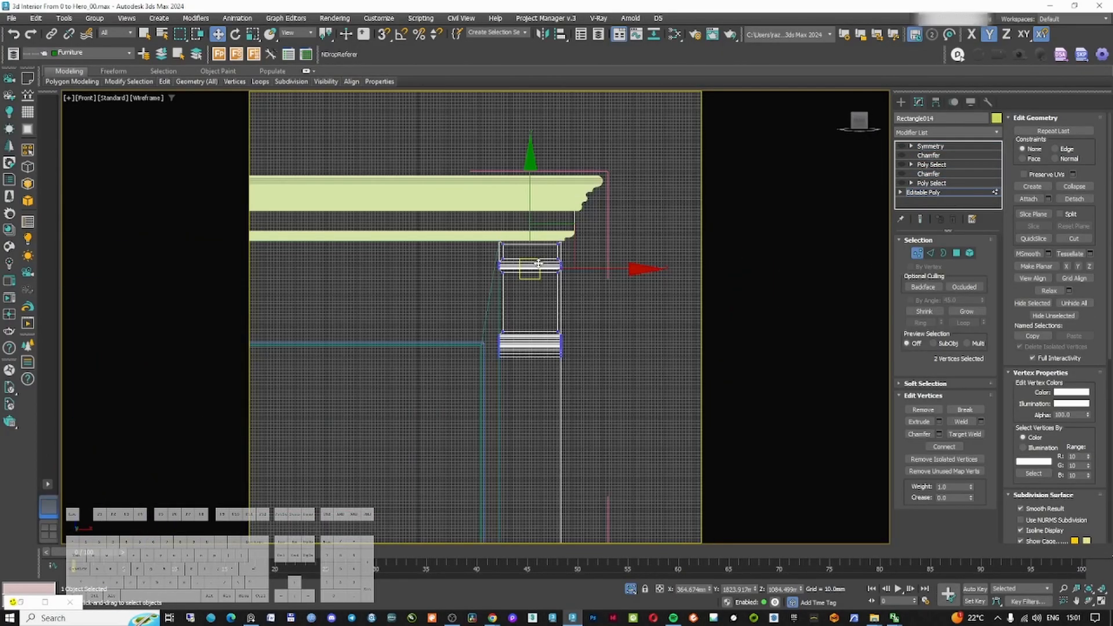
scroll(580, 319, down, 3)
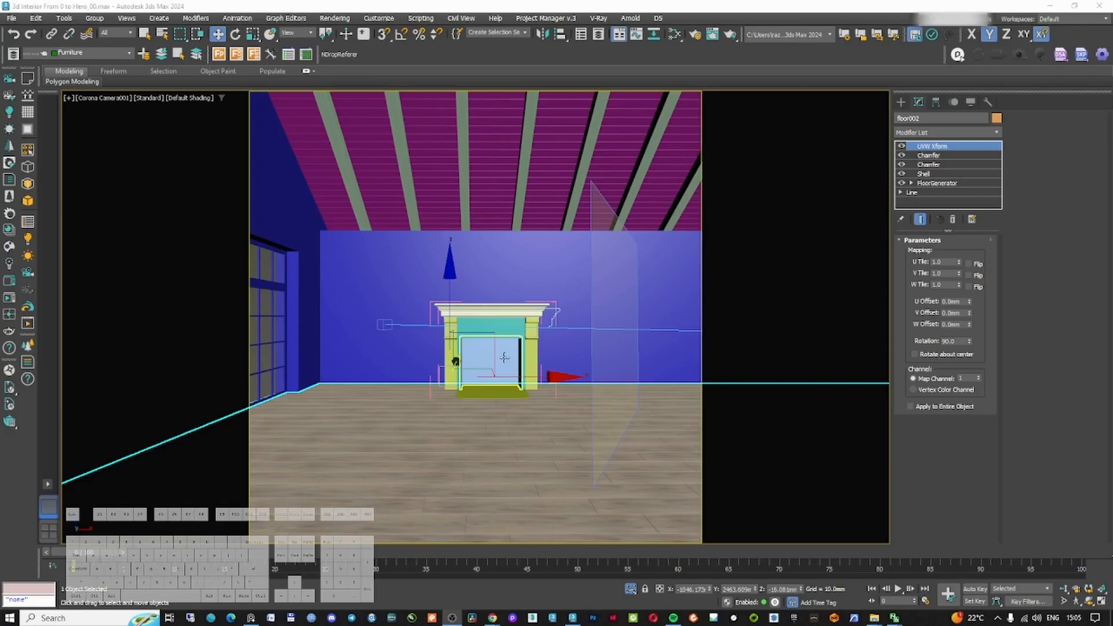
Select the chimney-breast polygons in the wall's Edit Poly and move them slightly
click(400, 283)
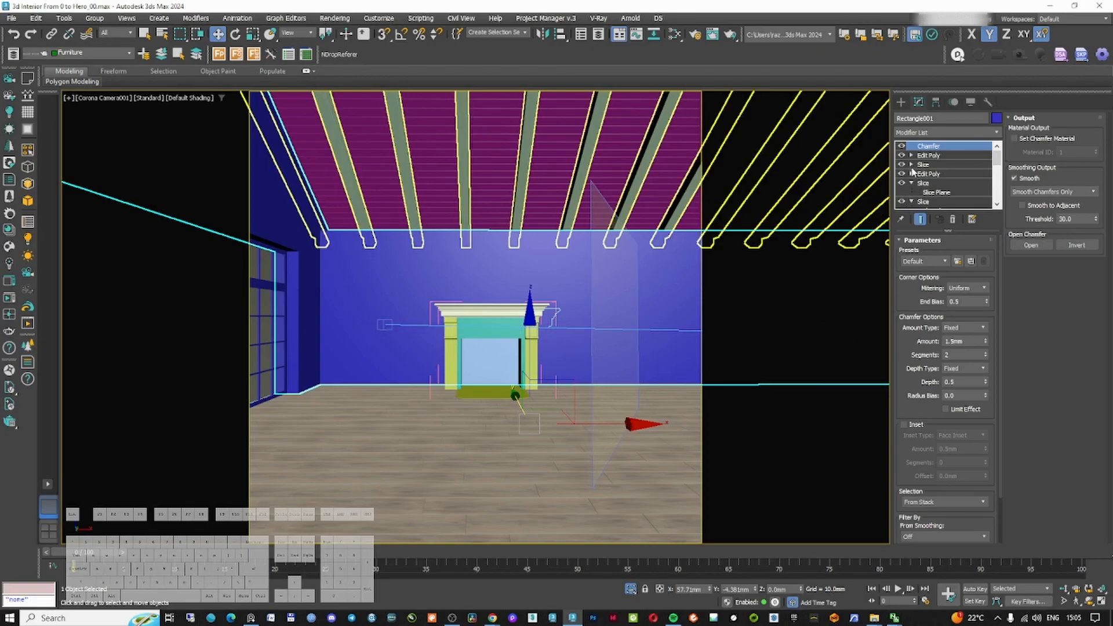
click(926, 155)
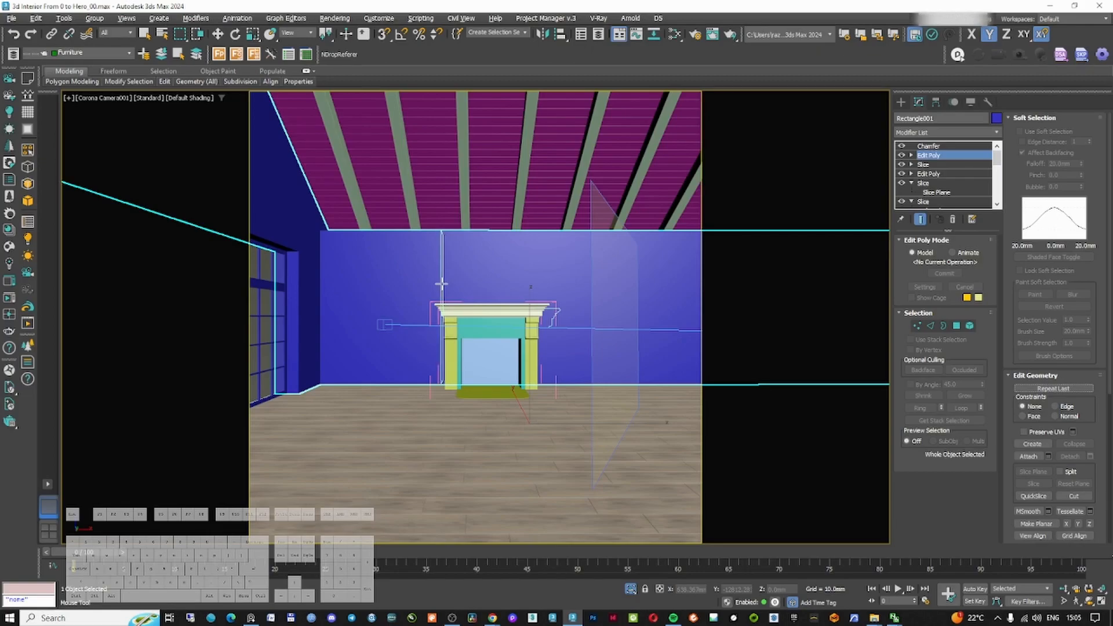
key(2)
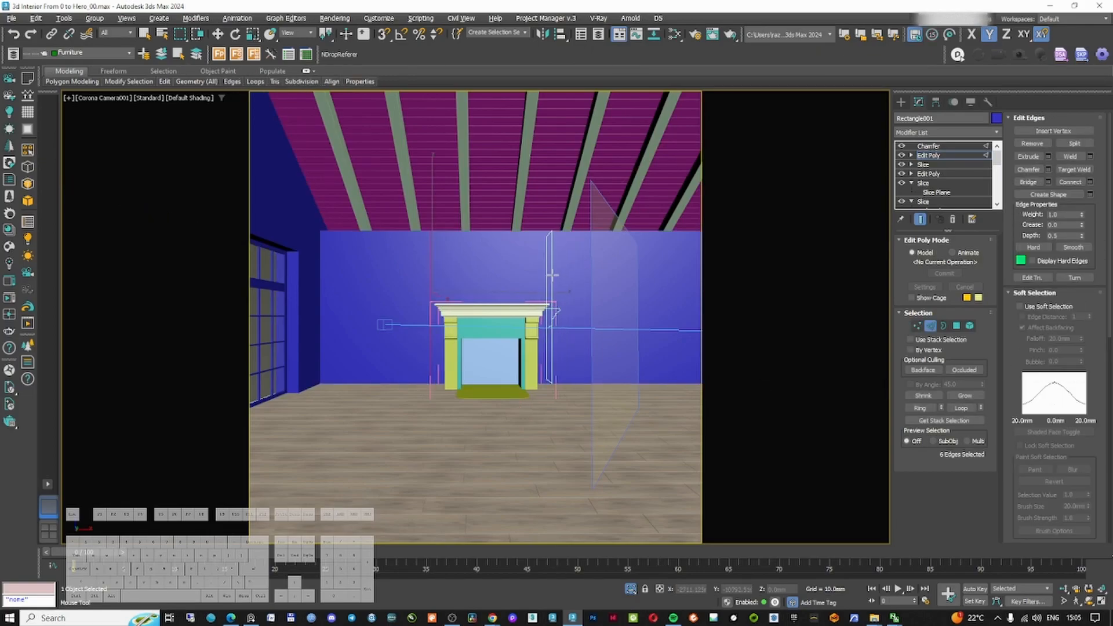
click(954, 326)
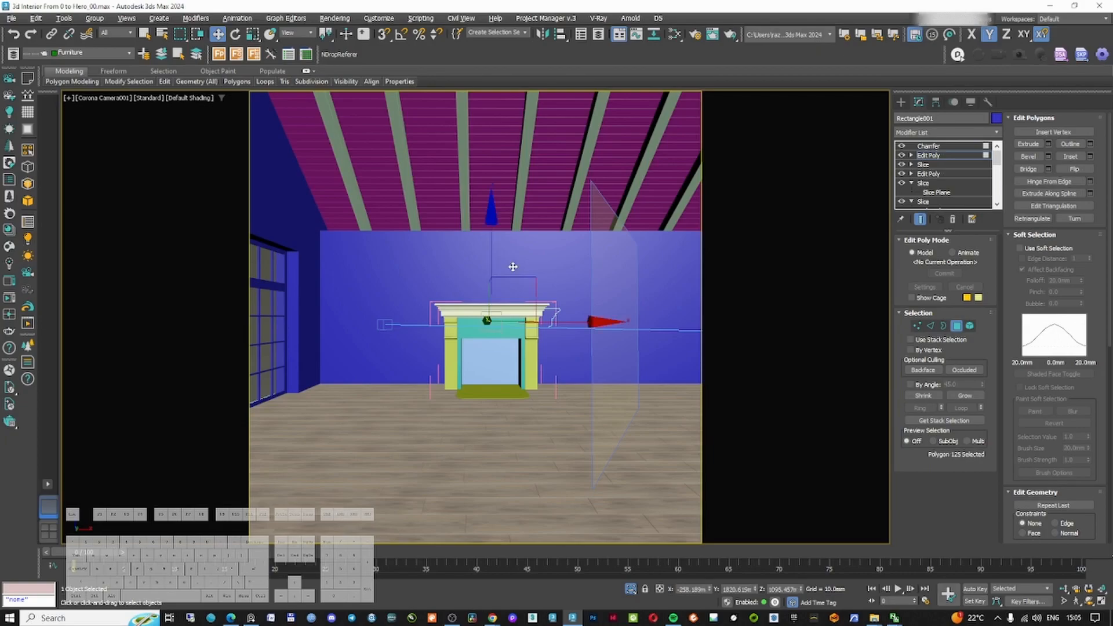
ctrl+click(512, 260)
key(t)
key(z)
scroll(489, 303, down, 5)
key(F3)
alt+middle_drag(489, 303, 402, 389)
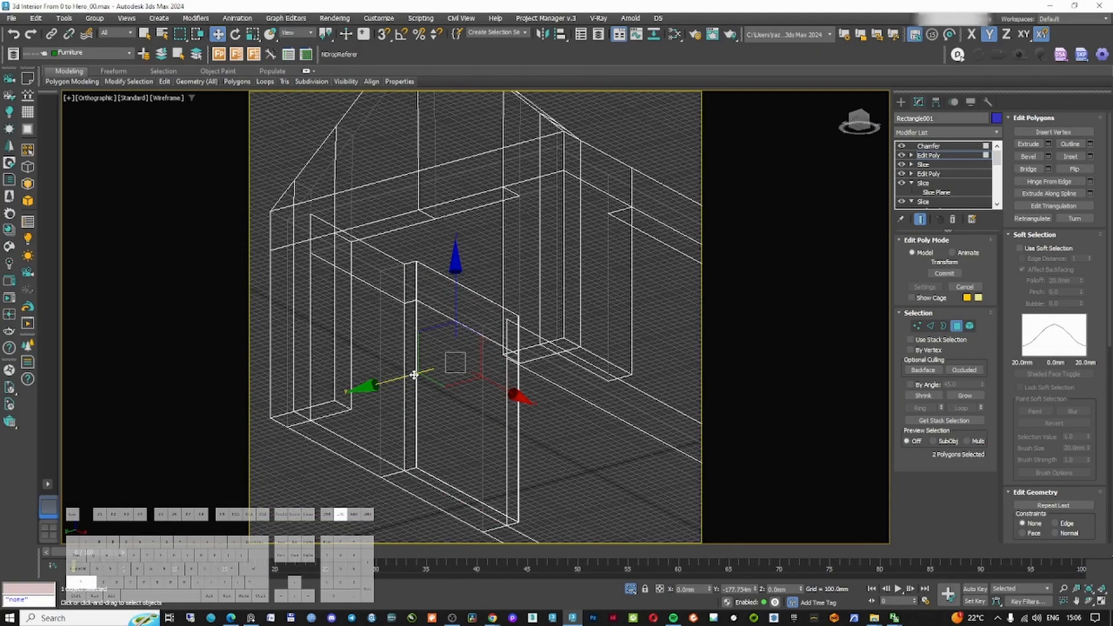
double_click(530, 240)
key(t)
key(z)
scroll(481, 302, down, 6)
mouse_move(480, 303)
alt+middle_down()
mouse_move(429, 302)
mouse_move(481, 276)
mouse_move(478, 301)
mouse_move(493, 298)
alt+middle_up()
Return to the camera view and compare the chimney-breast wall with the reference photo
scroll(425, 301, up, 8)
key(alt+q)
key(F3)
key(F3)
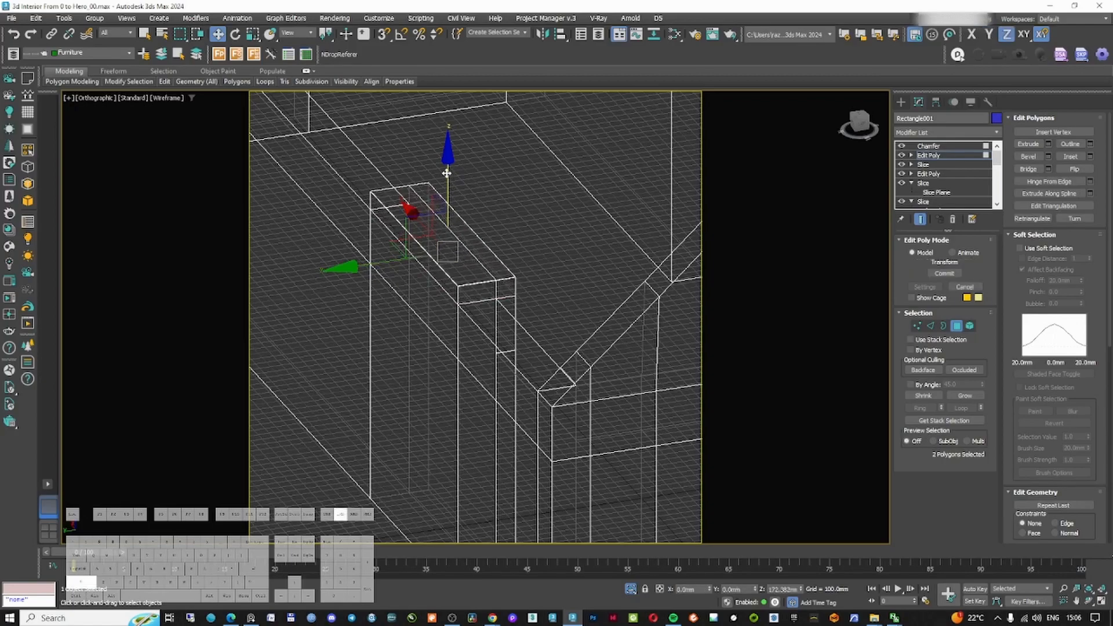
key(F3)
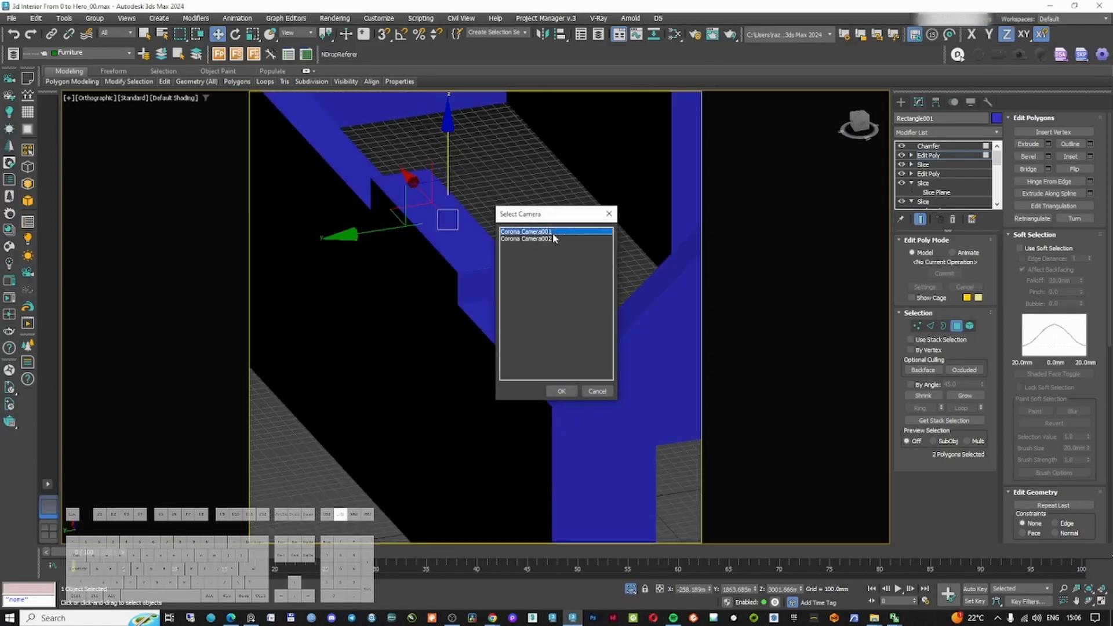
double_click(534, 232)
key(F3)
right_click(545, 243)
click(577, 188)
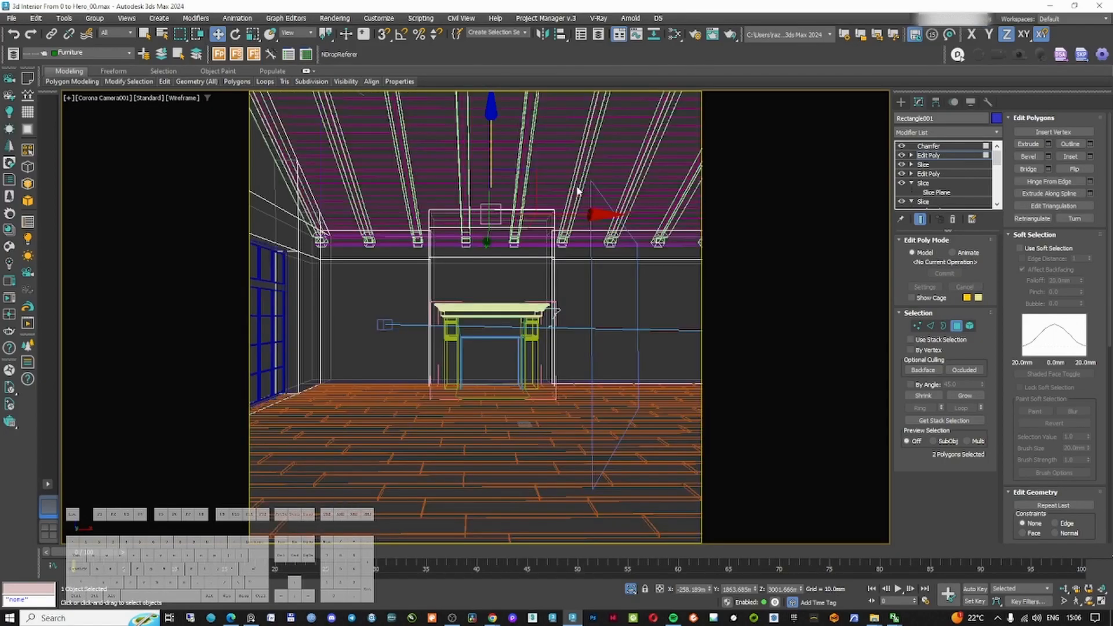
key(F3)
click(252, 618)
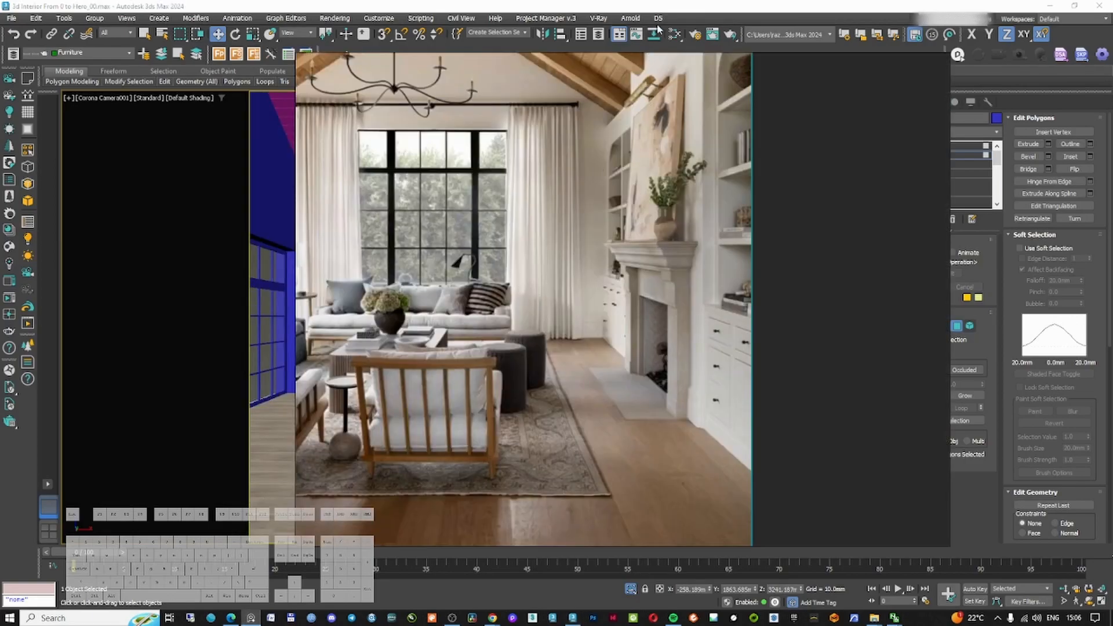
click(561, 611)
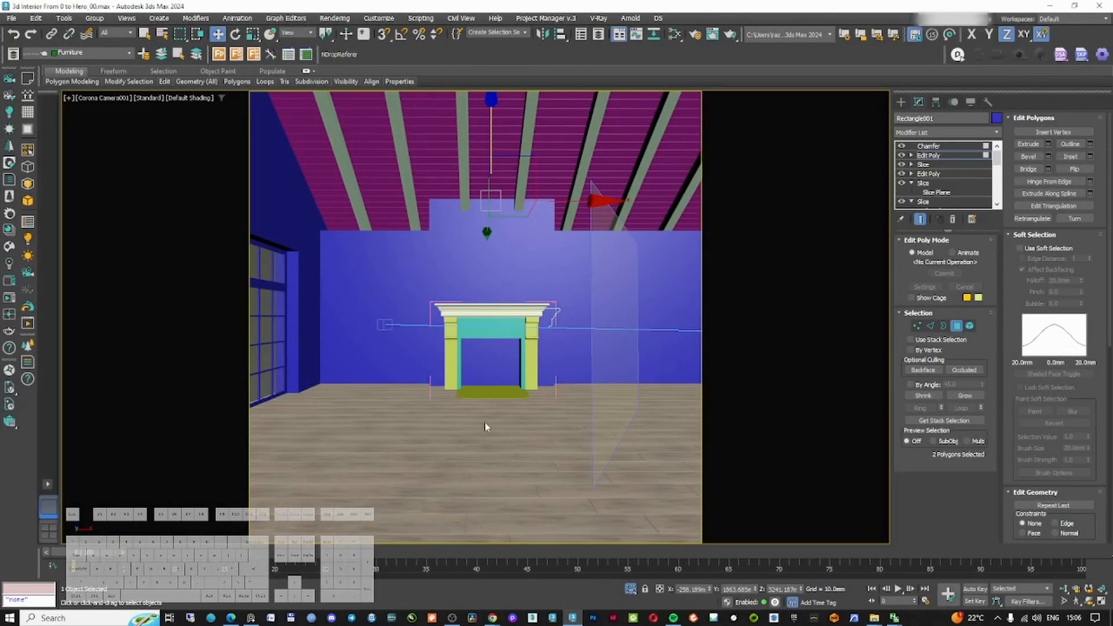
key(F3)
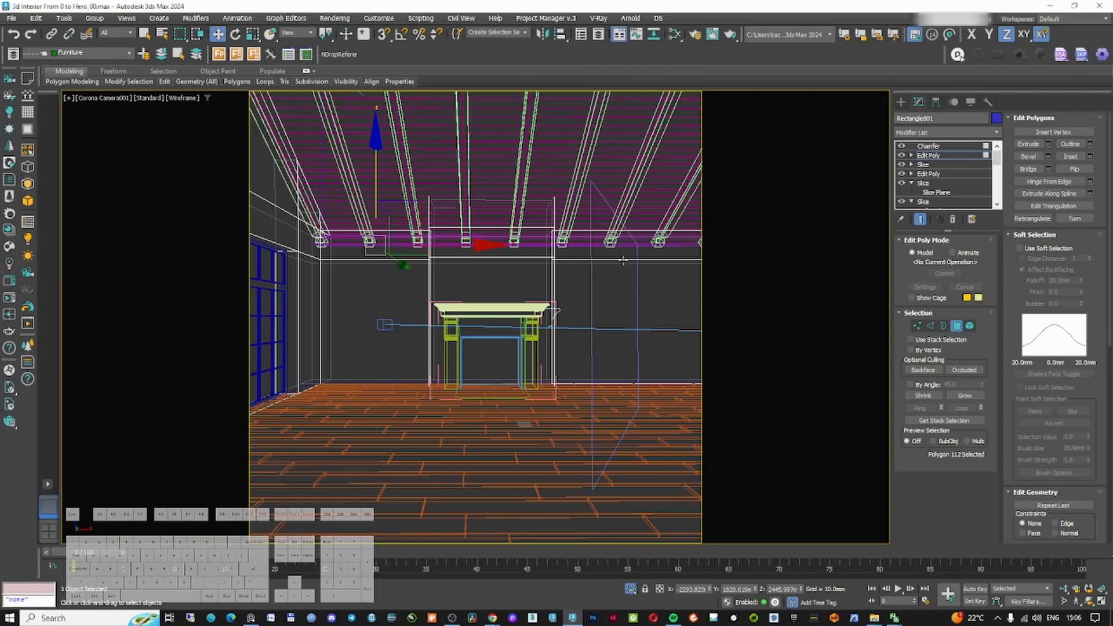
Leave polygon level and return to the wall's top Chamfer modifier
click(956, 326)
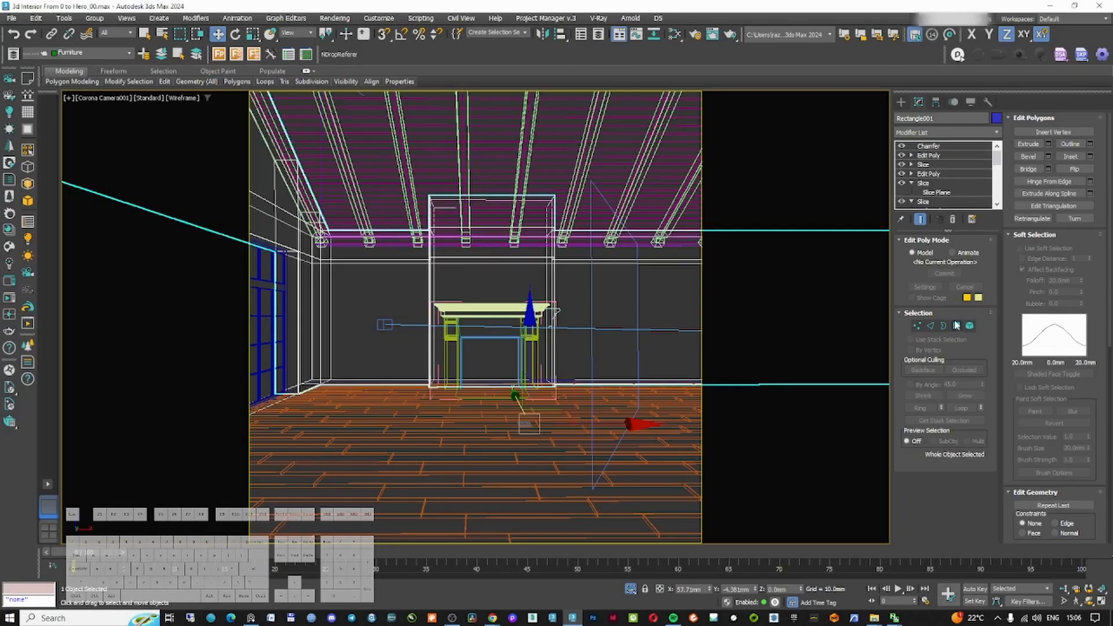
click(929, 146)
click(901, 102)
right_click(406, 295)
click(419, 307)
key(F3)
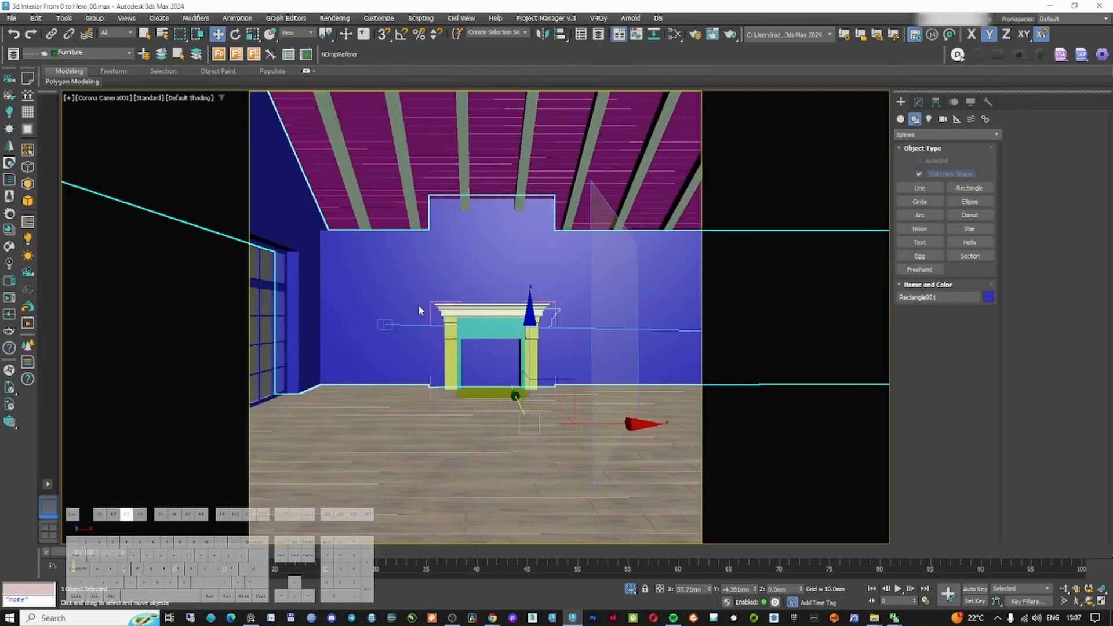
Draw a rectangle about 1923 by 939 mm in the front view at the fireplace
key(f)
key(F3)
scroll(415, 313, down, 5)
mouse_move(405, 325)
middle_down()
mouse_move(449, 303)
mouse_move(497, 305)
mouse_move(509, 322)
mouse_move(490, 320)
middle_up()
scroll(450, 303, up, 3)
key(f)
scroll(474, 311, up, 4)
scroll(491, 319, down, 2)
middle_drag(724, 247, 634, 249)
scroll(634, 249, down, 2)
click(965, 189)
scroll(476, 257, up, 4)
scroll(475, 257, up, 2)
middle_drag(425, 241, 480, 213)
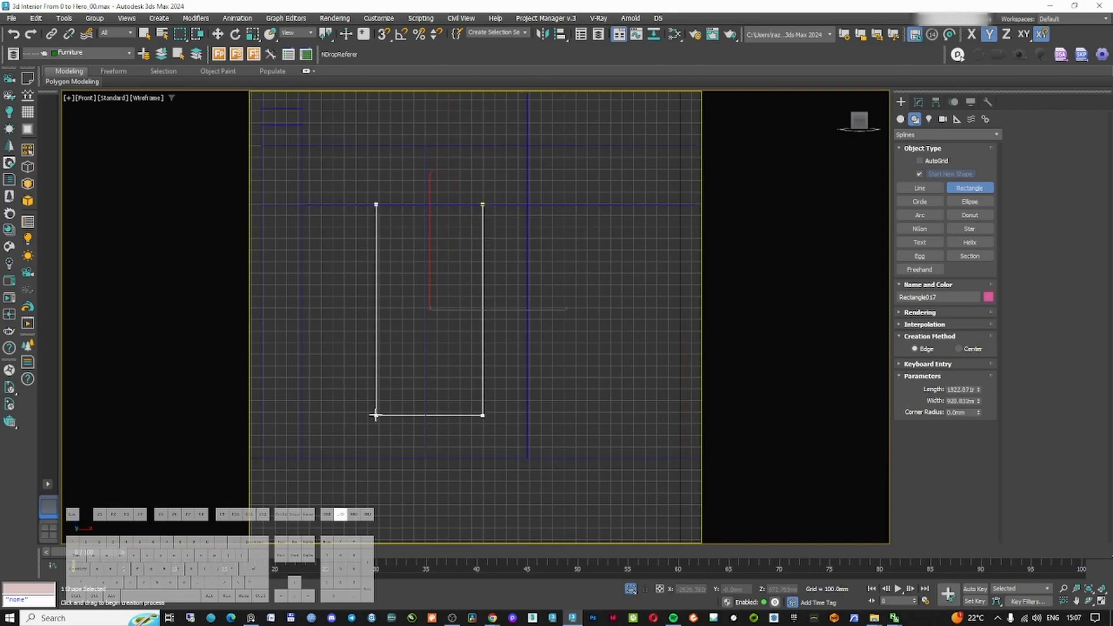
Move the new rectangle sideways into place
key(w)
scroll(394, 407, down, 5)
alt+middle_drag(395, 407, 424, 407)
scroll(425, 406, down, 3)
key(f)
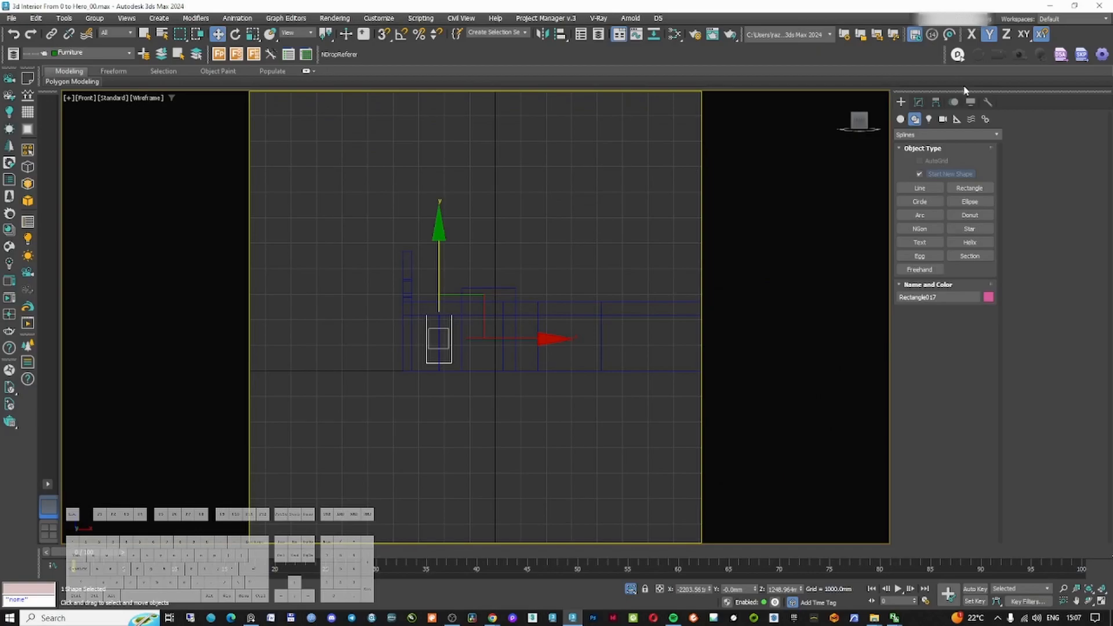
Add a Symmetry modifier to the new rectangle and snap its mirror plane to the chimney-breast centre
scroll(429, 318, up, 5)
click(919, 102)
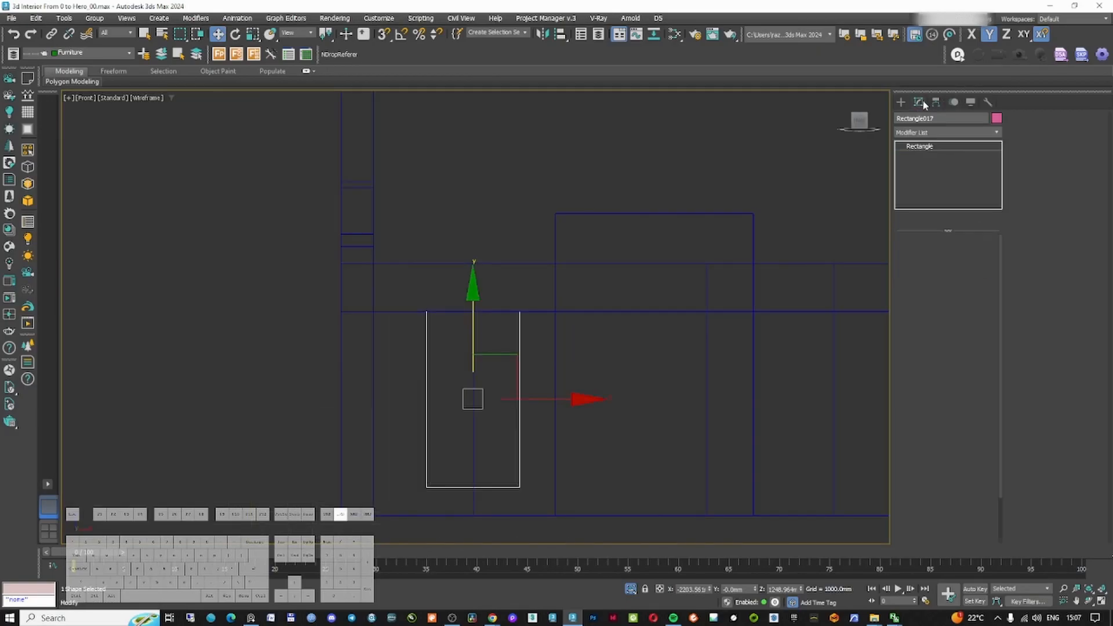
click(940, 133)
text(sy)
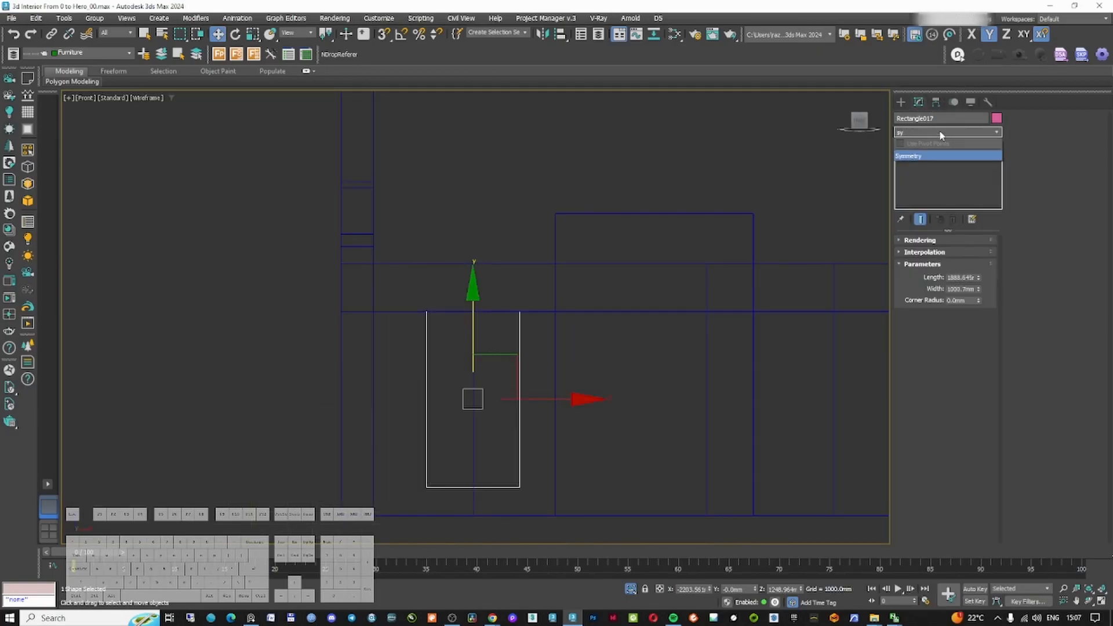
click(922, 156)
click(929, 155)
key(s)
drag(386, 352, 489, 169)
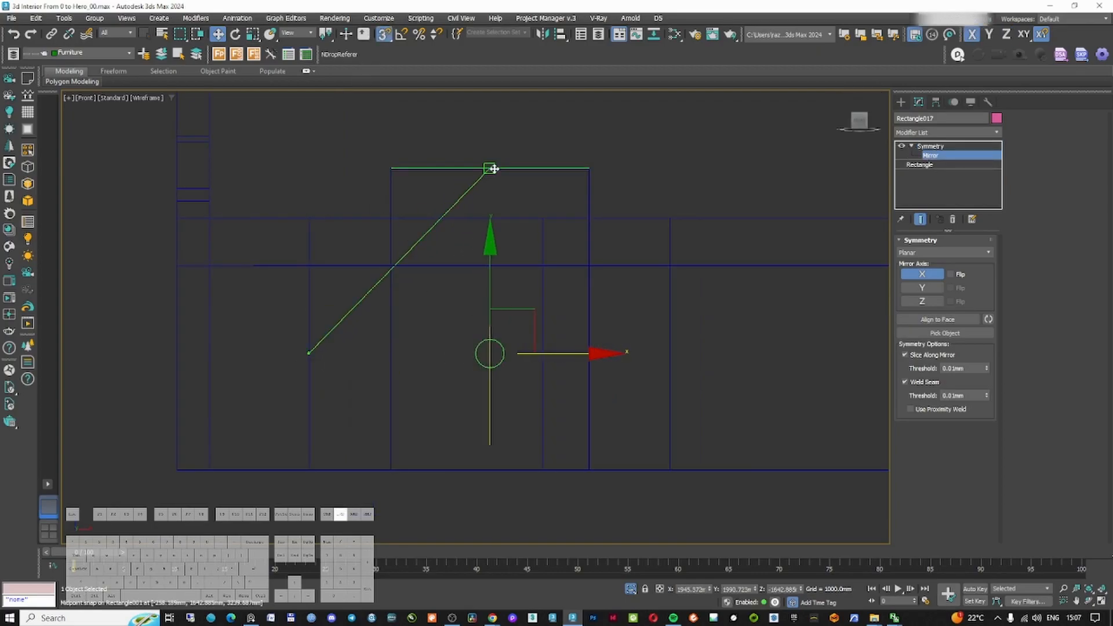
Flip the symmetry on the X axis so the rectangle is mirrored onto the other side of the chimney breast
click(953, 275)
middle_drag(526, 297, 519, 316)
alt+middle_drag(519, 316, 493, 377)
key(c)
middle_drag(337, 235, 318, 312)
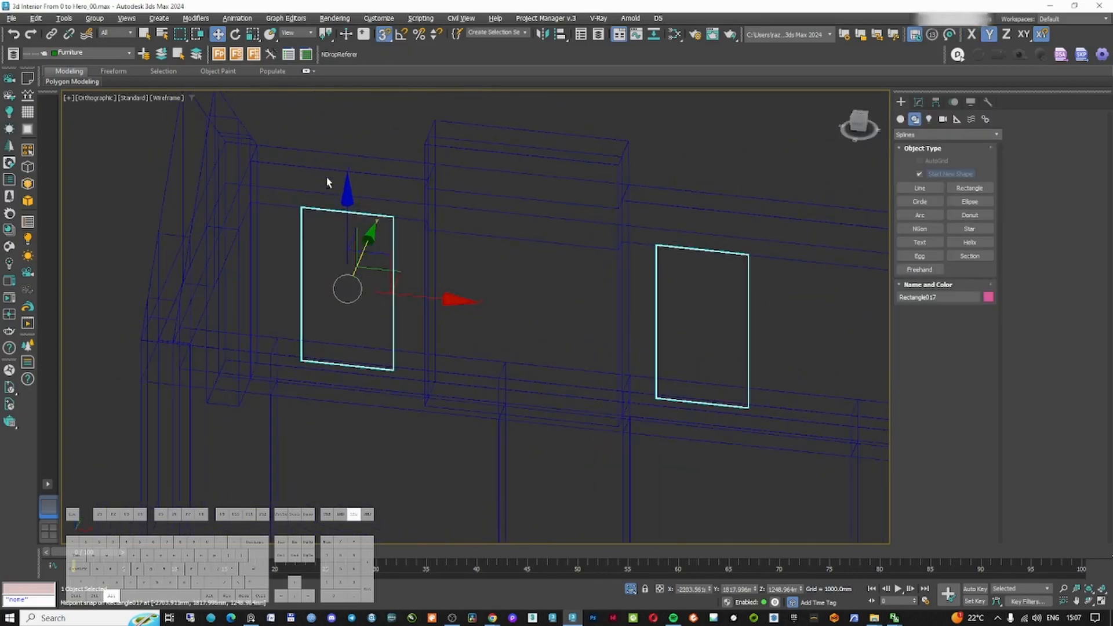
alt+middle_drag(325, 181, 333, 196)
key(F3)
middle_drag(402, 273, 412, 263)
key(F3)
key(F3)
click(918, 102)
key(F4)
key(F4)
key(F4)
key(F4)
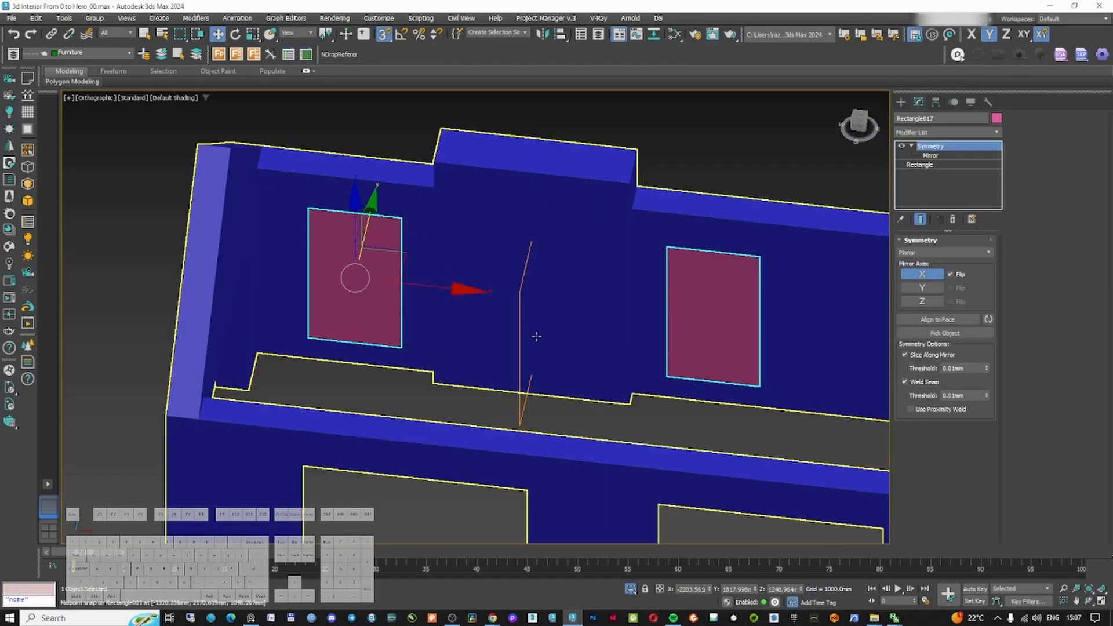
key(F4)
key(F4)
key(F4)
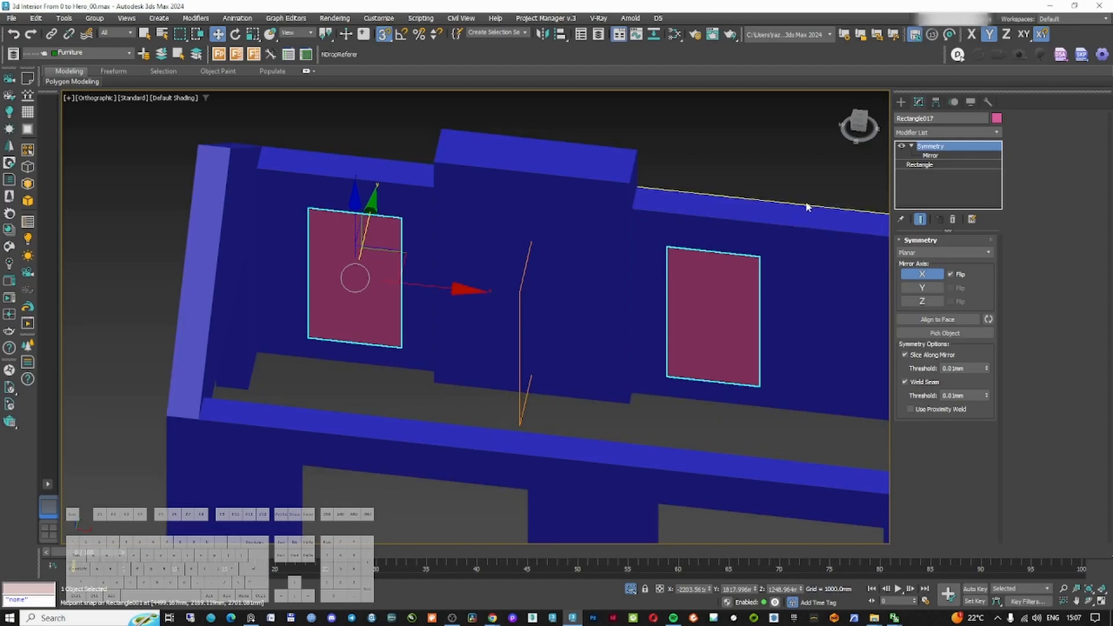
Select the wall and open its Edit Poly modifier to inspect the niche area
click(876, 243)
key(F3)
click(929, 156)
click(923, 132)
key(e)
key(e)
key(e)
key(e)
key(Return)
middle_drag(737, 269, 730, 273)
key(alt+1)
scroll(669, 256, up, 6)
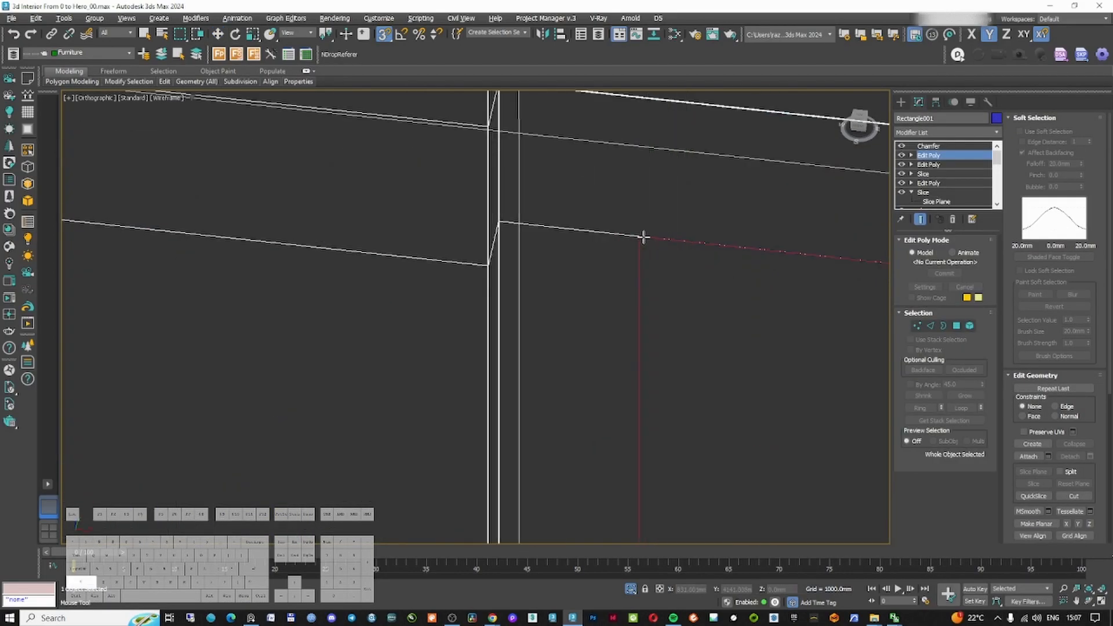
scroll(641, 237, down, 6)
alt+middle_drag(643, 237, 663, 251)
right_click(607, 197)
scroll(626, 238, up, 3)
scroll(625, 239, up, 5)
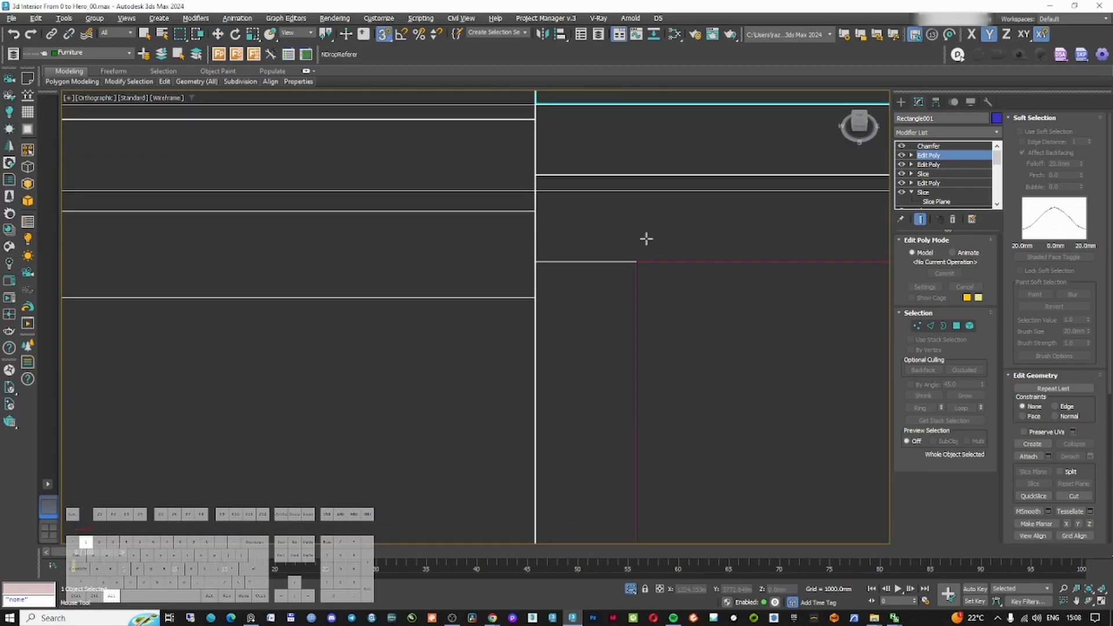
Examine the wall's niche edges and select the two niche back polygons in Edit Poly
click(636, 264)
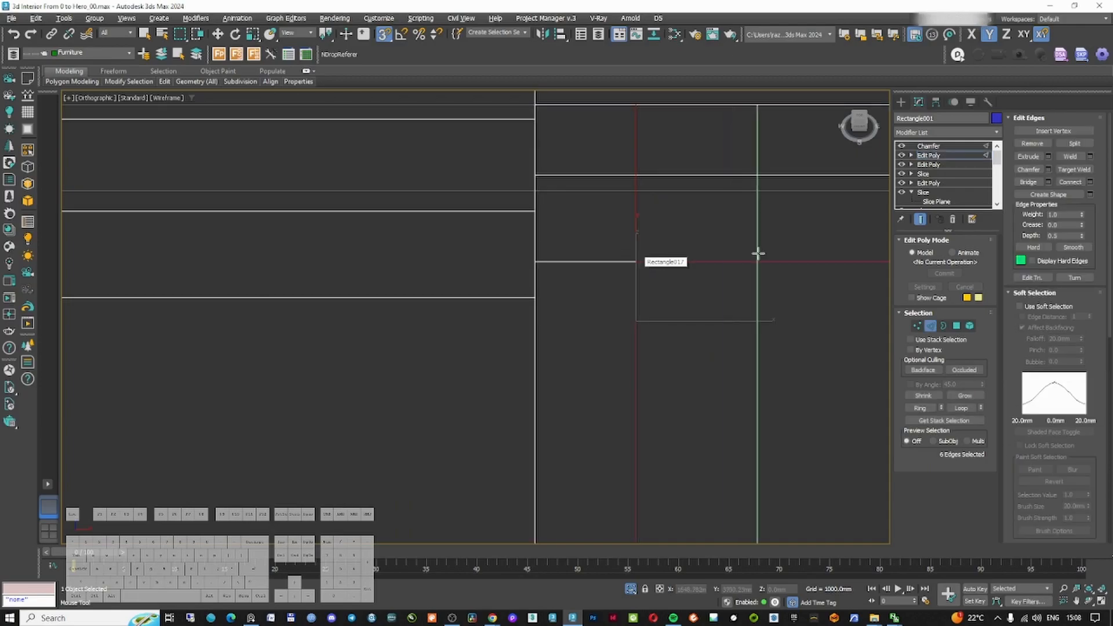
middle_drag(861, 250, 659, 257)
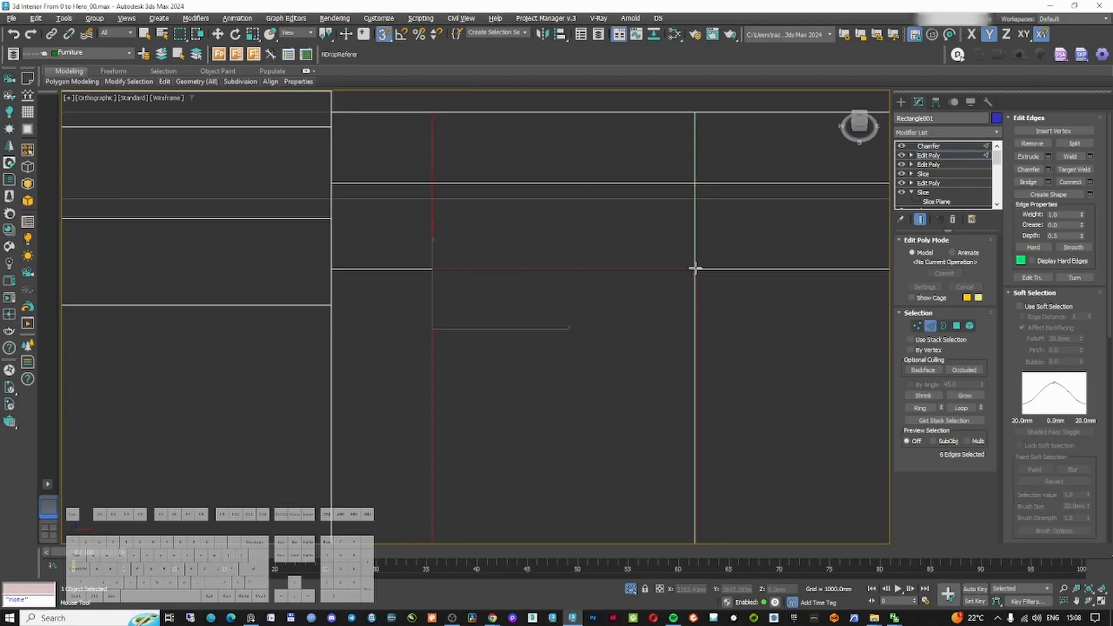
scroll(667, 269, down, 2)
click(429, 279)
scroll(429, 279, down, 5)
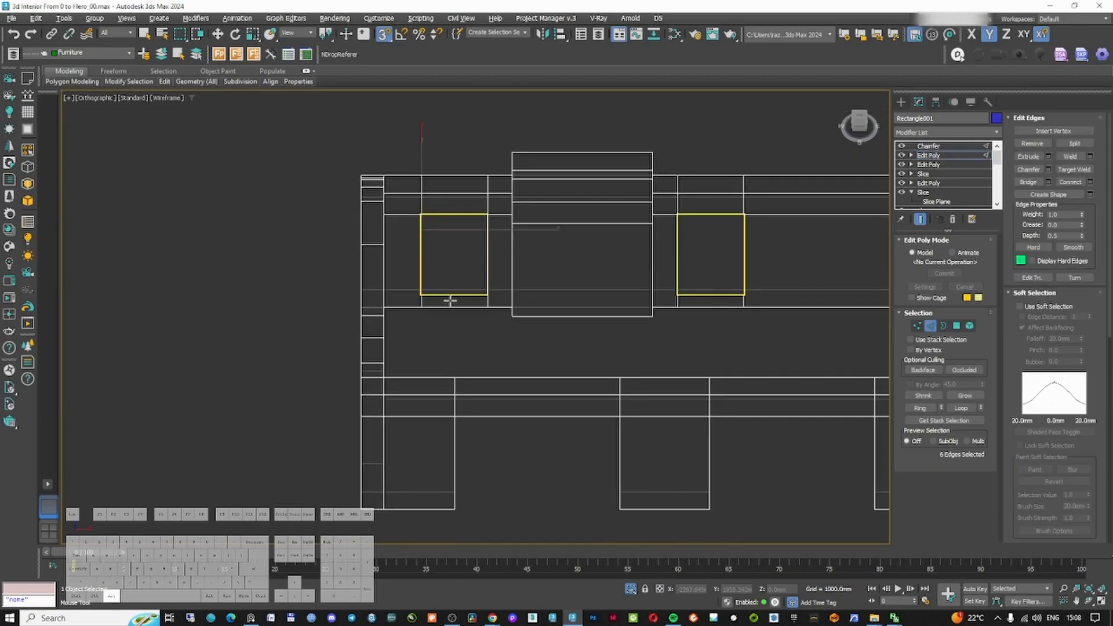
alt+middle_drag(450, 300, 432, 303)
scroll(432, 303, up, 5)
click(437, 318)
key(w)
scroll(491, 300, down, 5)
middle_drag(606, 274, 703, 290)
key(4)
scroll(703, 290, up, 1)
click(692, 277)
ctrl+click(430, 230)
middle_drag(541, 223, 505, 244)
scroll(424, 240, up, 5)
shift+drag(386, 224, 311, 152)
alt+middle_drag(366, 186, 357, 197)
middle_drag(365, 129, 370, 187)
key(F3)
middle_drag(371, 235, 378, 268)
key(F3)
key(F3)
mouse_move(529, 266)
alt+middle_down()
mouse_move(398, 244)
mouse_move(451, 258)
alt+middle_up()
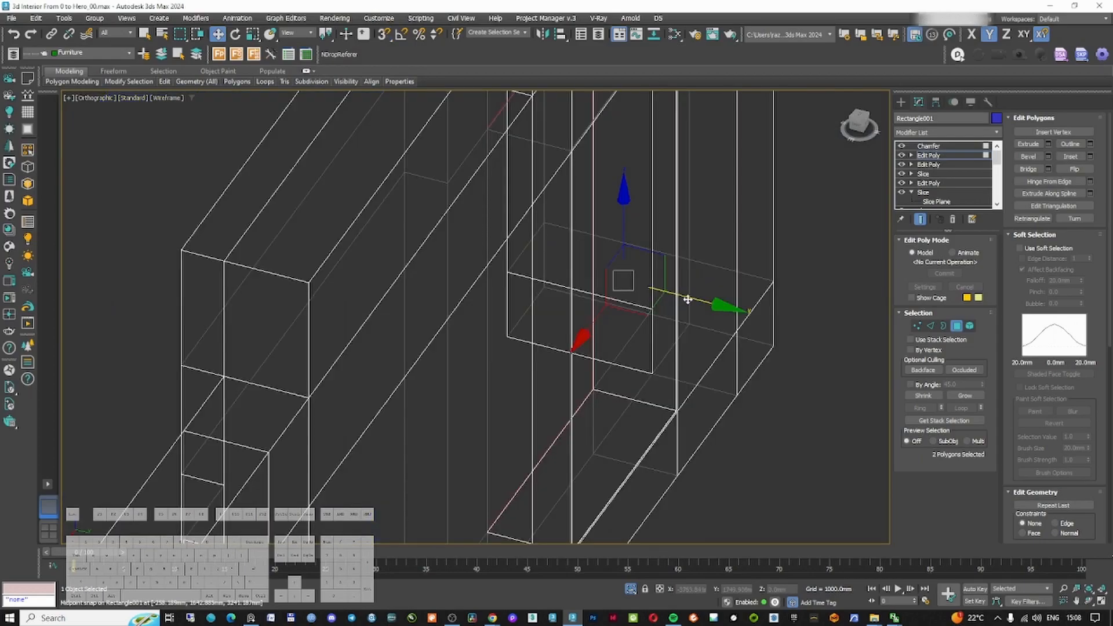
drag(689, 300, 672, 295)
alt+middle_drag(672, 295, 568, 287)
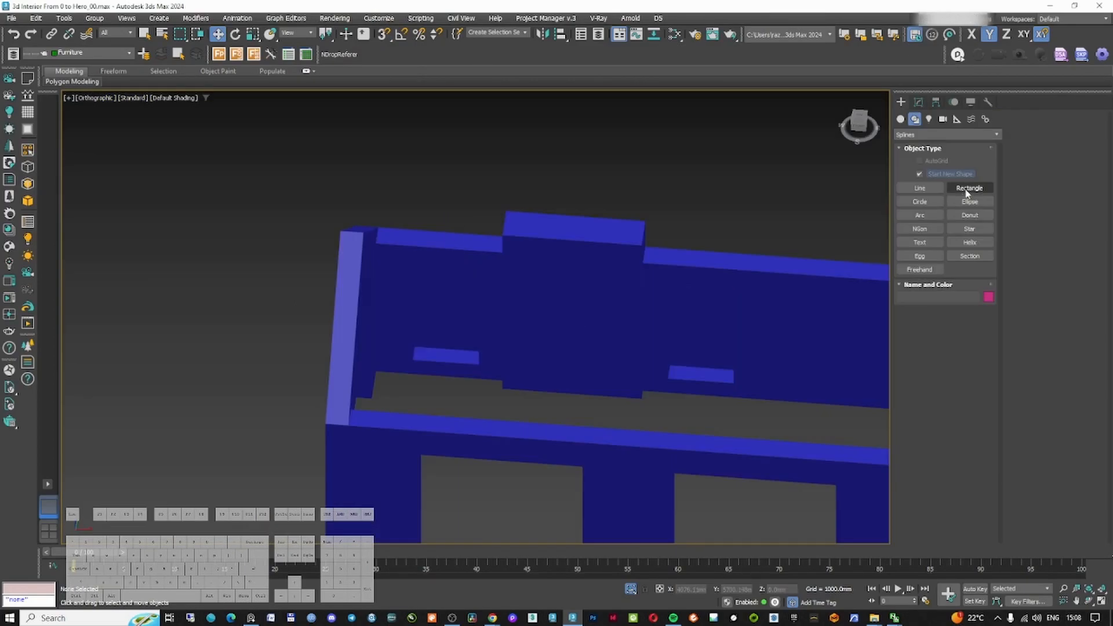
Draw a snapped rectangle about 1001 by 280 mm at the niche base and move it into place
click(966, 189)
key(F3)
scroll(671, 326, up, 6)
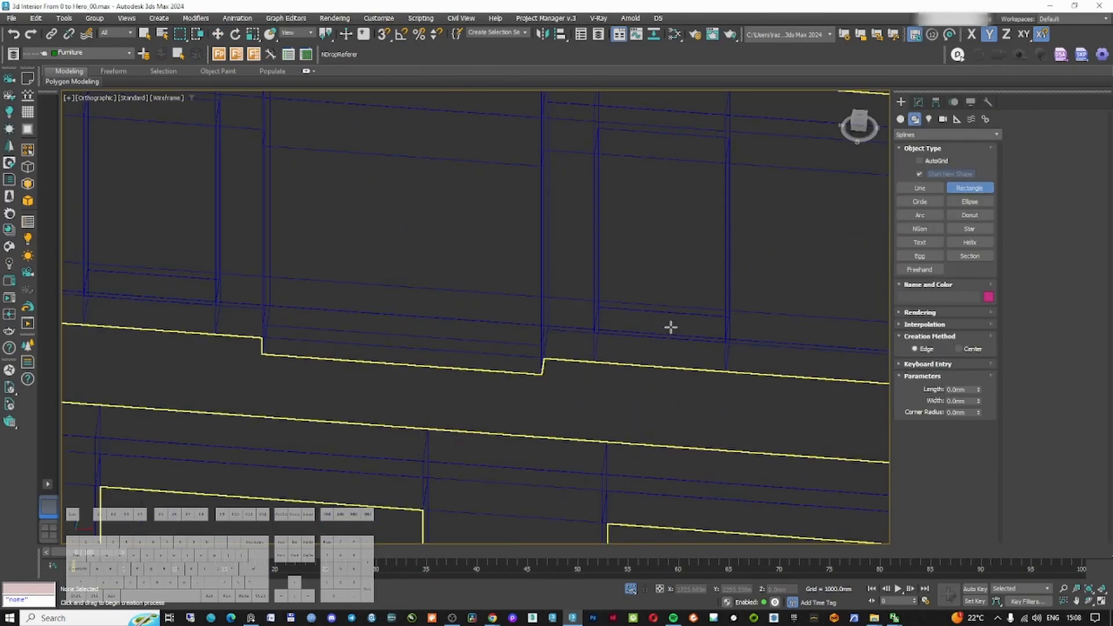
click(384, 34)
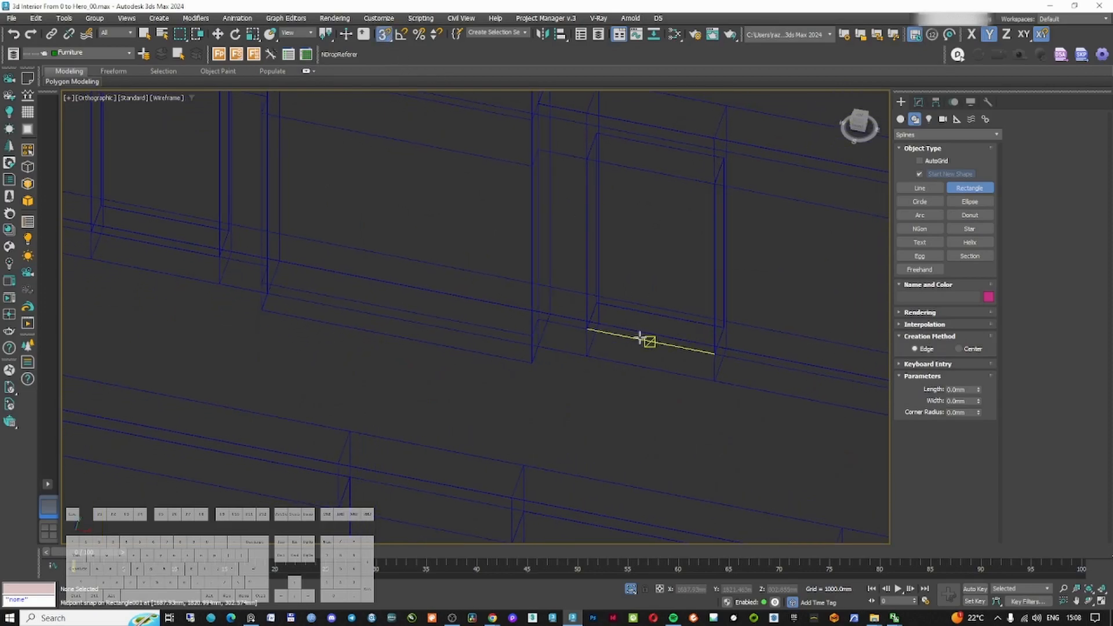
drag(598, 302, 714, 353)
scroll(671, 341, up, 2)
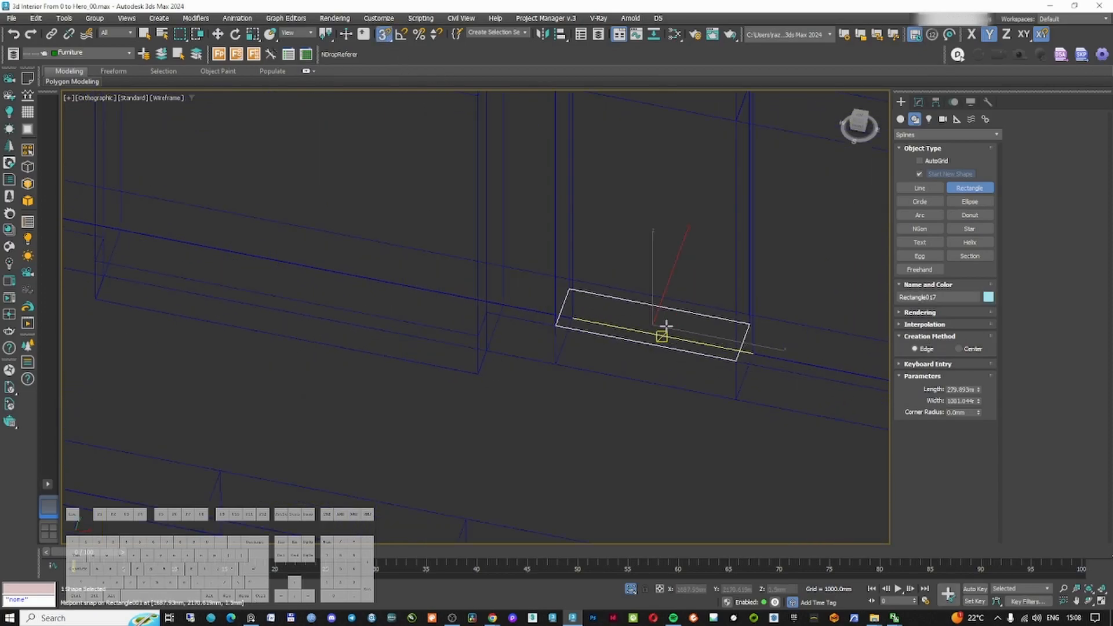
key(w)
mouse_move(691, 327)
alt+middle_down()
mouse_move(642, 341)
mouse_move(642, 361)
alt+middle_up()
key(f)
scroll(578, 277, up, 4)
scroll(553, 391, down, 4)
middle_drag(555, 390, 555, 397)
Add an Extrude modifier to the rectangle with an amount of 35 mm
click(919, 101)
click(939, 132)
text(ex)
key(Return)
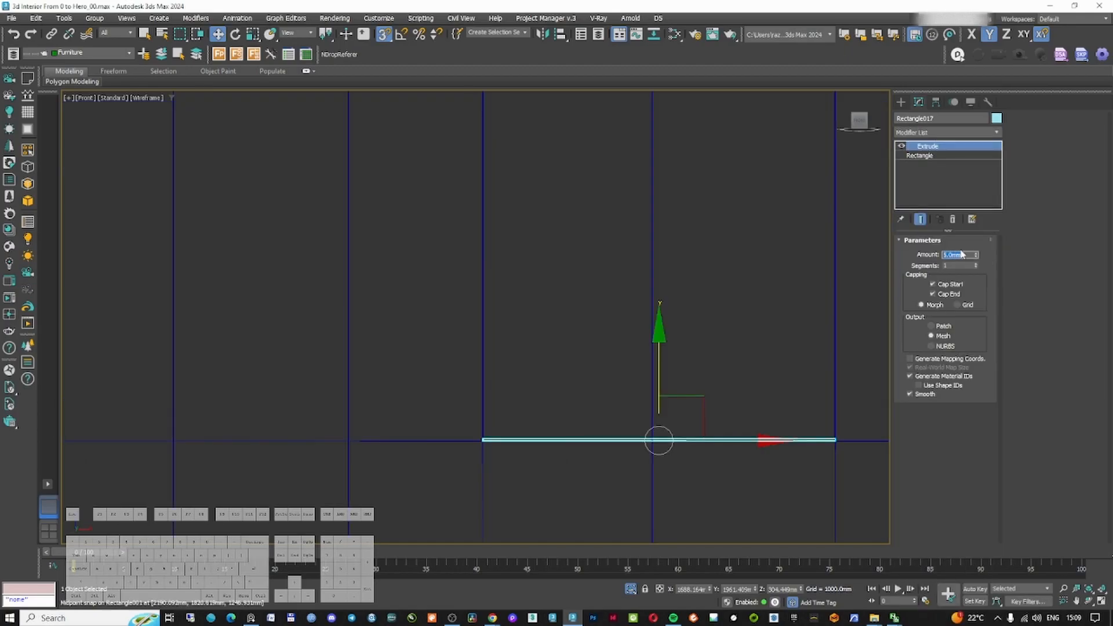
text(35)
key(Return)
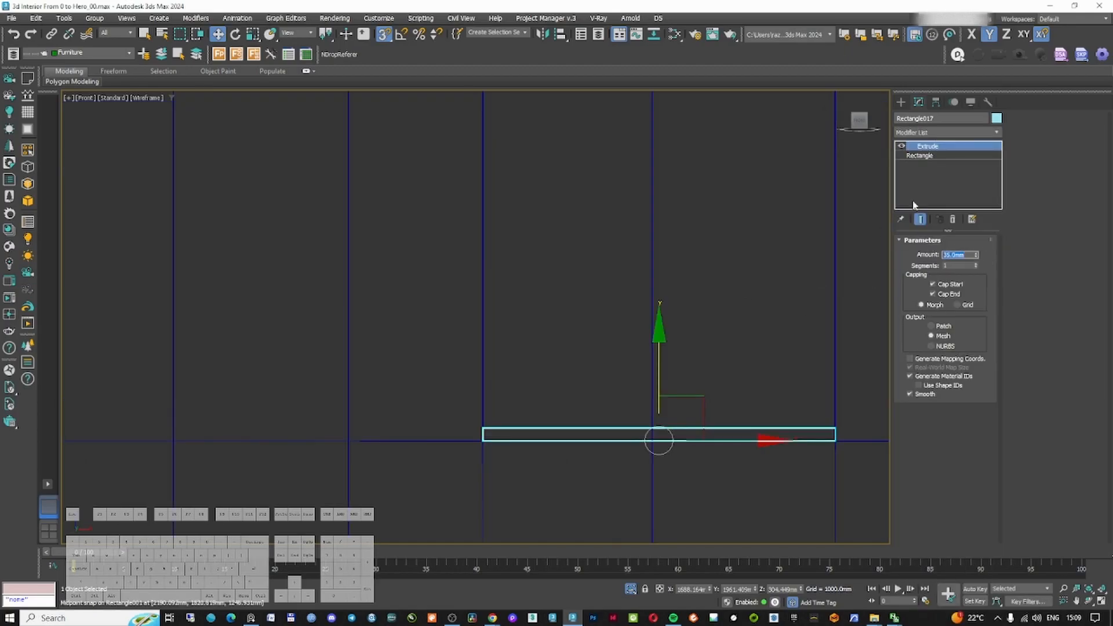
Add a Chamfer modifier to the extruded shelf
click(936, 132)
text(ch)
key(Return)
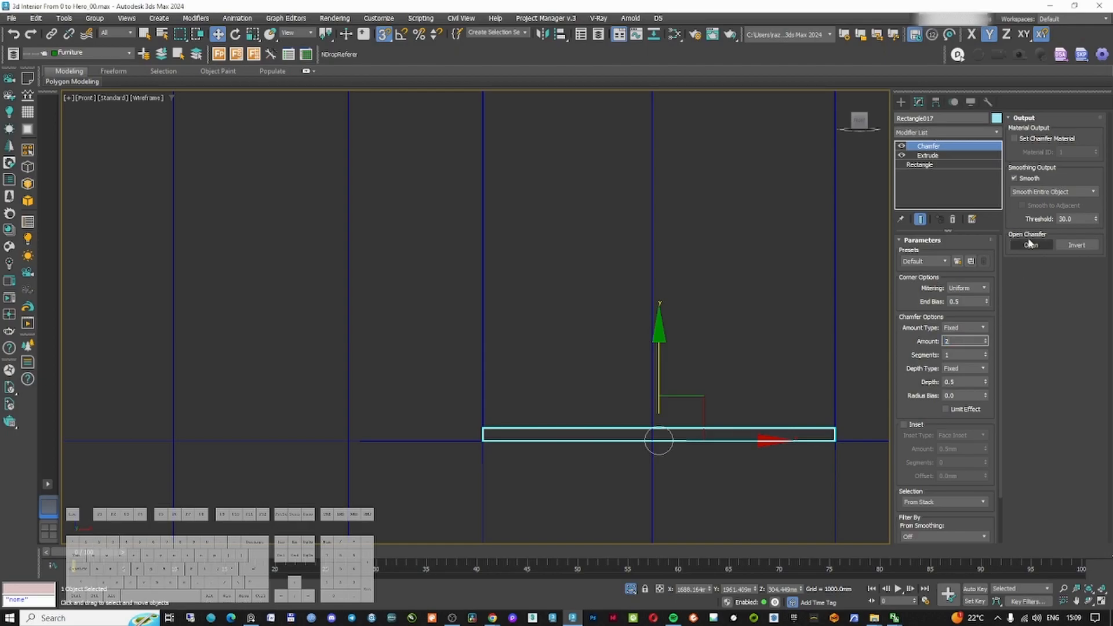
middle_drag(545, 440, 542, 365)
scroll(496, 356, up, 8)
scroll(396, 340, down, 12)
mouse_move(480, 337)
alt+middle_down()
mouse_move(484, 325)
mouse_move(485, 335)
alt+middle_up()
Add an Array modifier stacking the shelf vertically with Count X 1 and Count Z 6
click(931, 131)
text(arr)
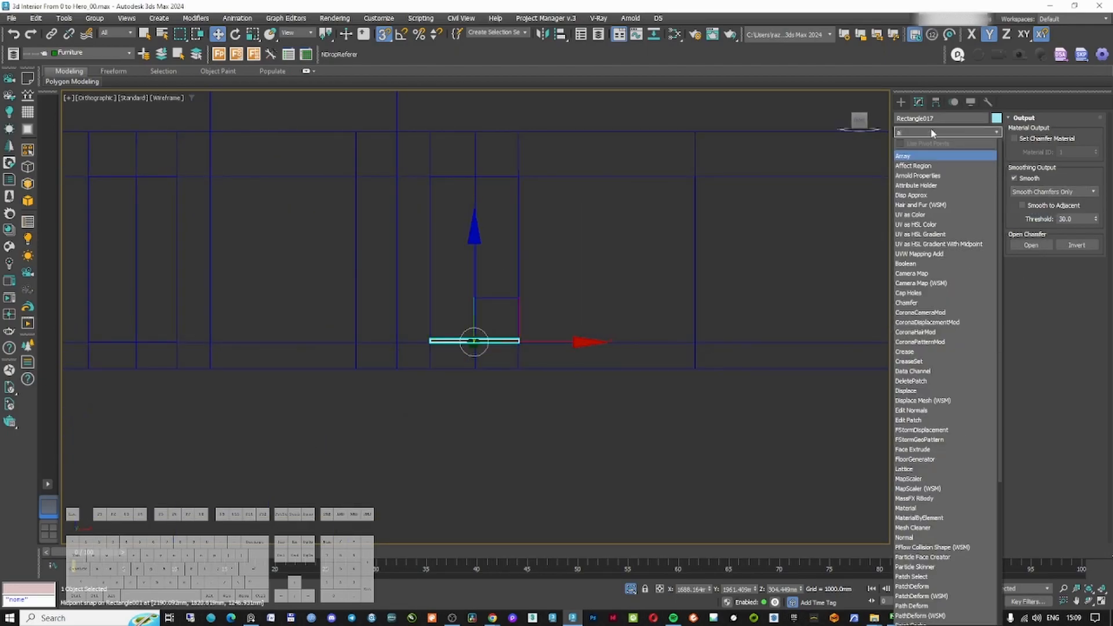
click(923, 157)
middle_drag(576, 259, 571, 297)
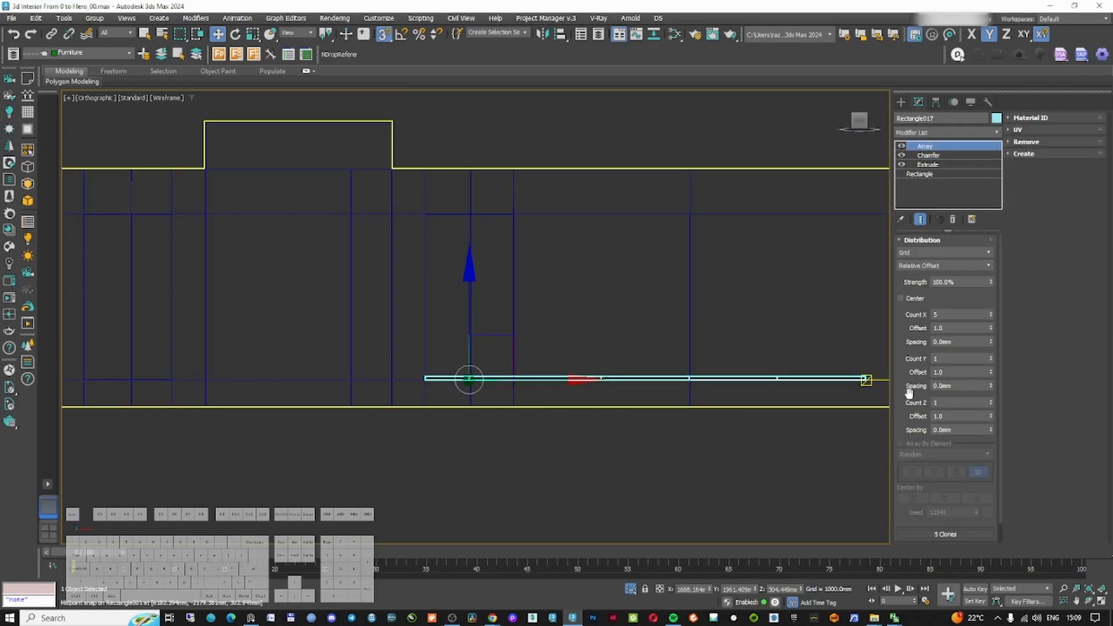
right_click(991, 315)
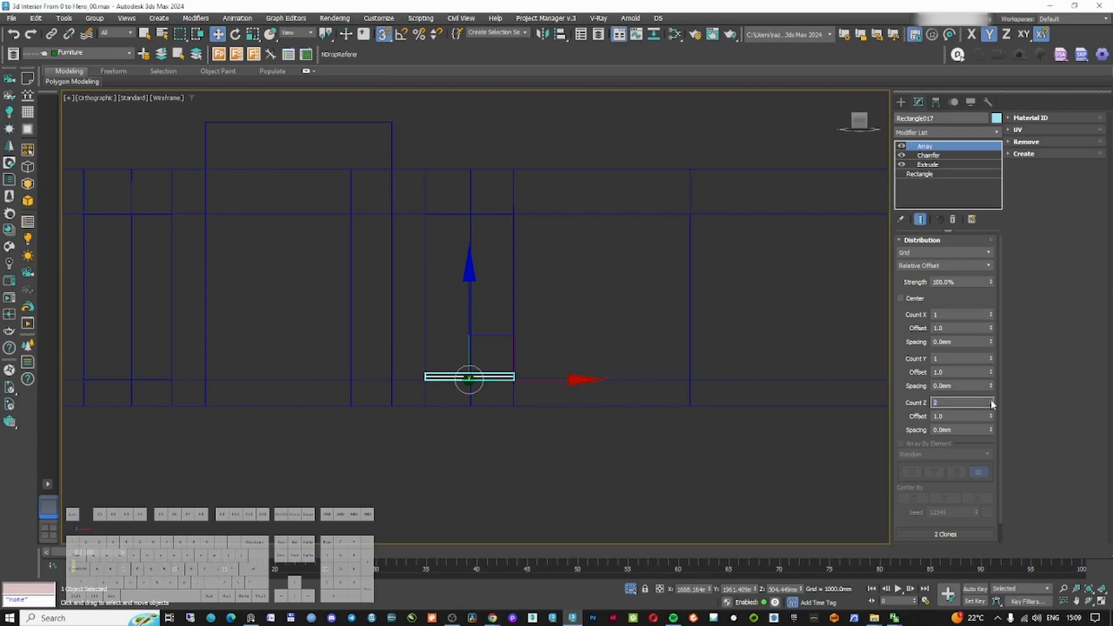
text(5)
drag(991, 428, 814, 581)
click(992, 401)
drag(991, 431, 959, 255)
Adjust the array's Z spacing so the shelves fill the niche height
scroll(488, 211, up, 8)
scroll(568, 318, down, 5)
middle_drag(568, 372, 571, 278)
scroll(601, 200, up, 8)
middle_drag(610, 181, 661, 371)
scroll(661, 371, up, 4)
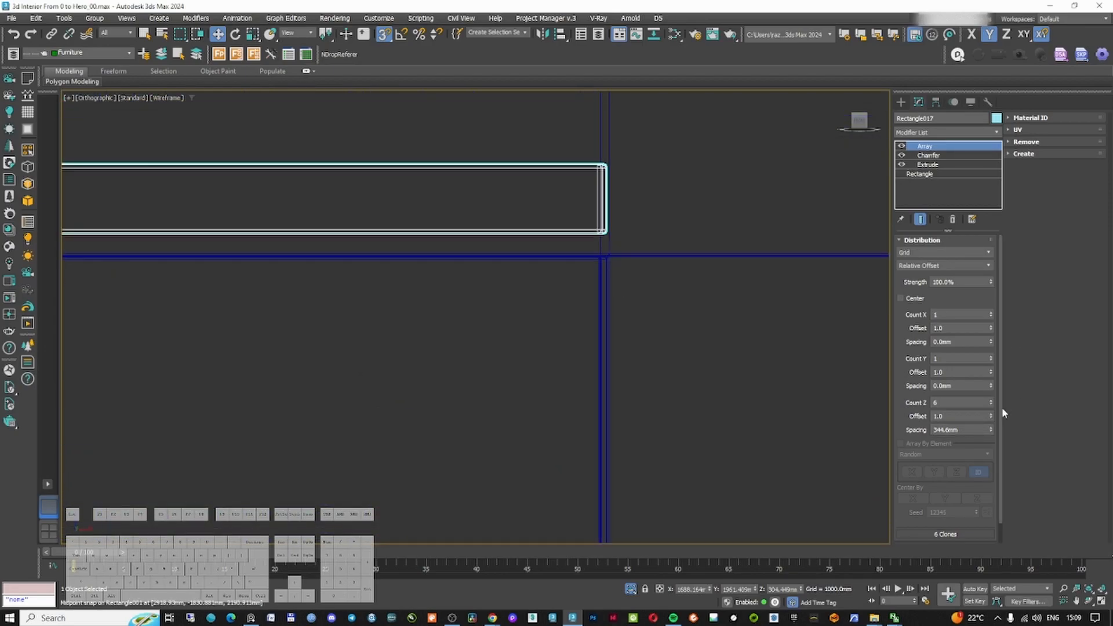
drag(990, 431, 992, 449)
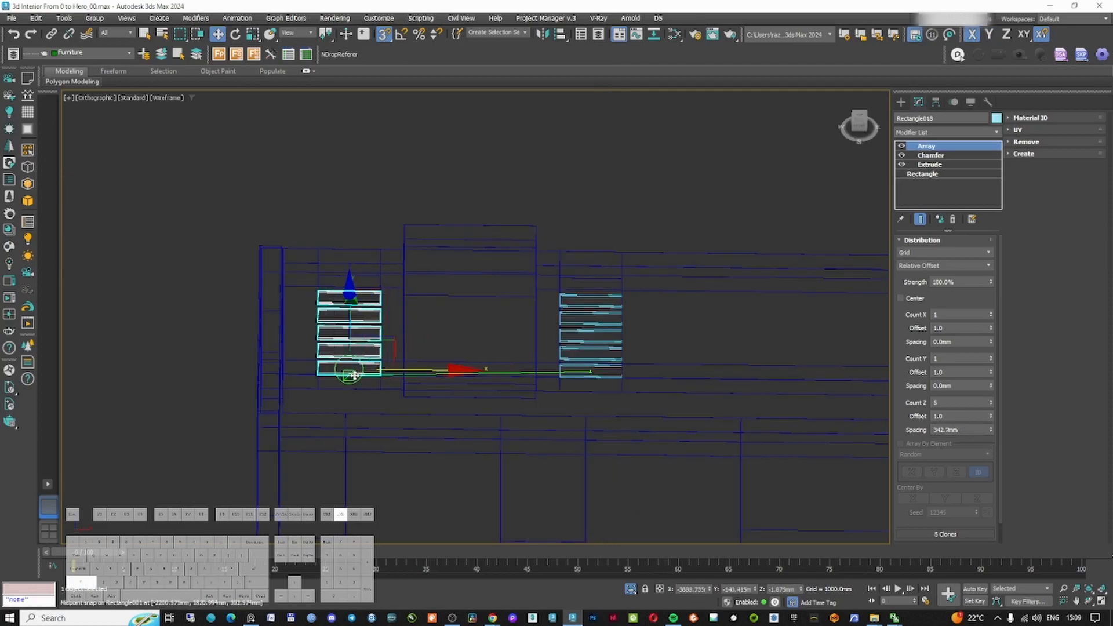
Mirror the shelves into the opposite niche with a Symmetry modifier
shift+drag(349, 370, 424, 329)
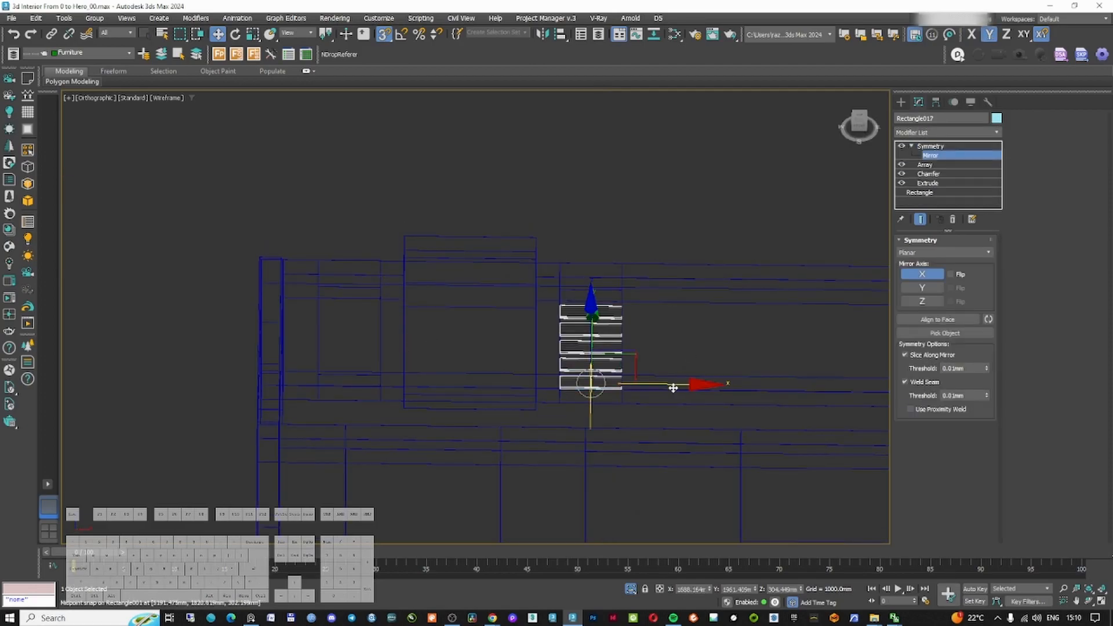
mouse_move(673, 387)
mouse_down()
mouse_move(490, 297)
mouse_move(470, 308)
mouse_up()
key(F3)
key(F3)
scroll(352, 328, up, 6)
middle_drag(353, 328, 469, 344)
scroll(376, 342, up, 3)
scroll(324, 360, up, 1)
scroll(204, 426, up, 5)
scroll(182, 433, down, 6)
scroll(187, 432, down, 5)
mouse_move(282, 371)
middle_down()
mouse_move(286, 320)
mouse_move(348, 293)
middle_up()
scroll(288, 319, down, 5)
key(F3)
key(F3)
Add an Edit Poly modifier and move the shelves' end vertices to meet the niche side
click(938, 131)
text(ed)
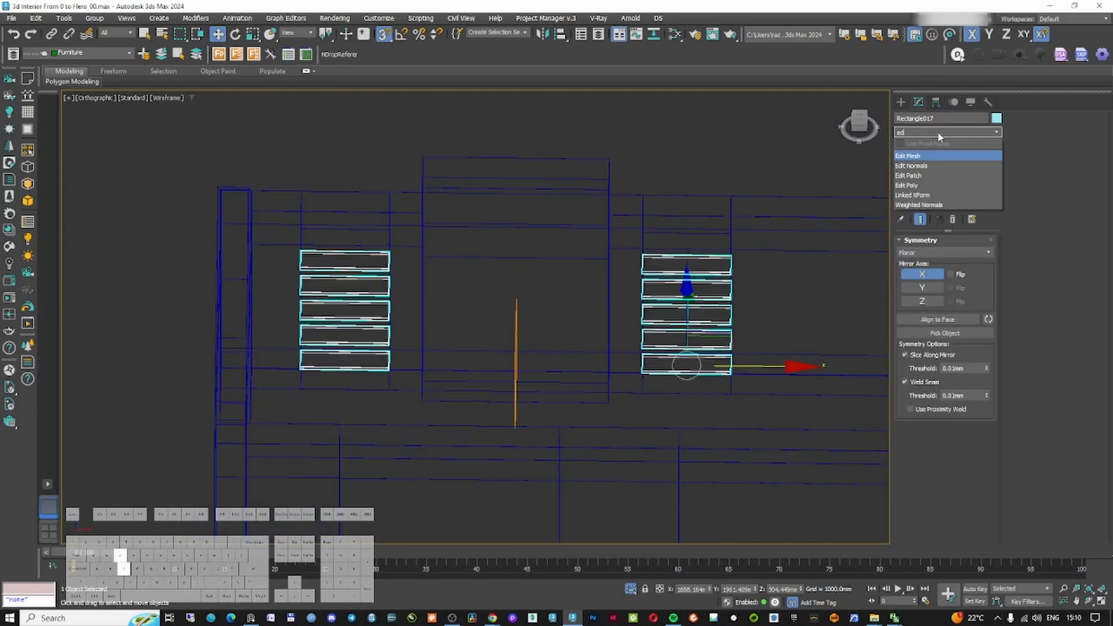
click(927, 186)
click(920, 325)
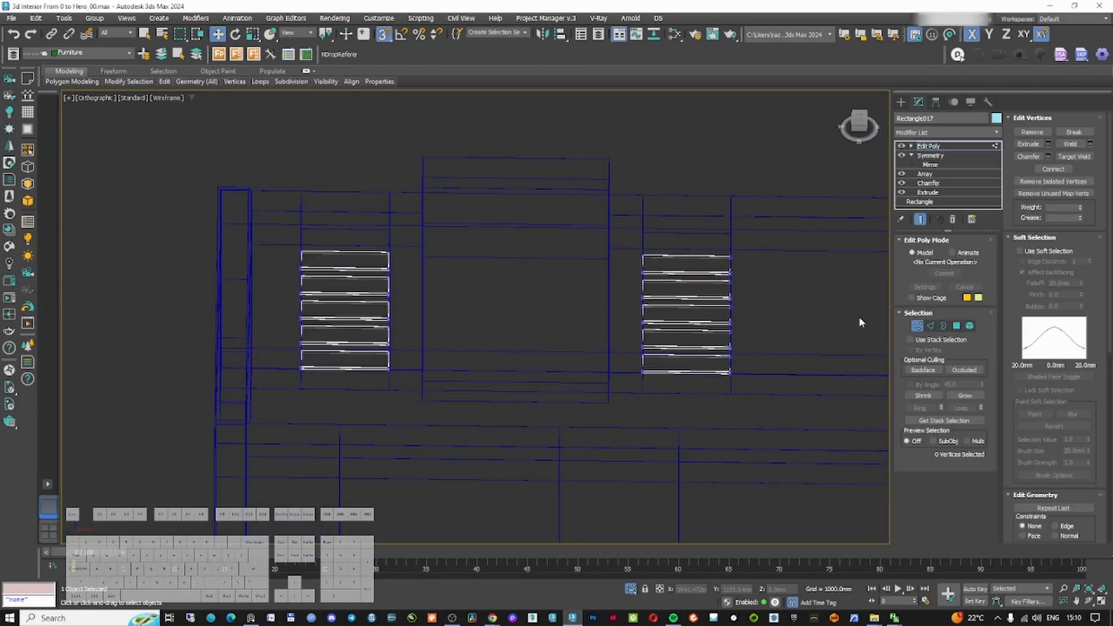
drag(291, 204, 447, 425)
scroll(347, 313, up, 10)
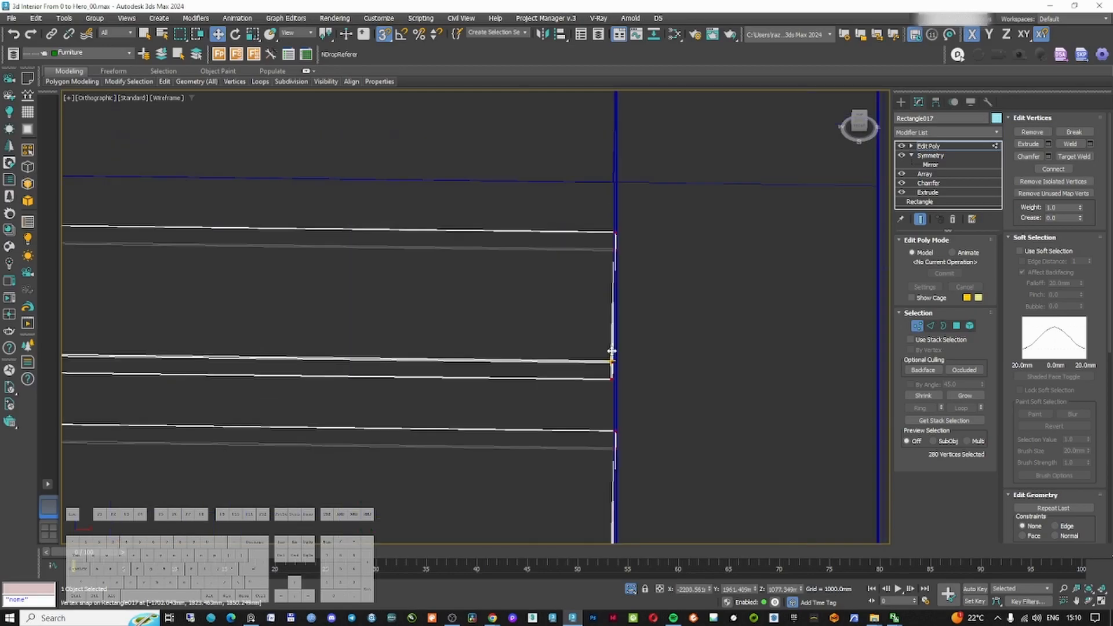
scroll(612, 348, up, 5)
middle_drag(611, 380, 121, 360)
scroll(263, 323, down, 3)
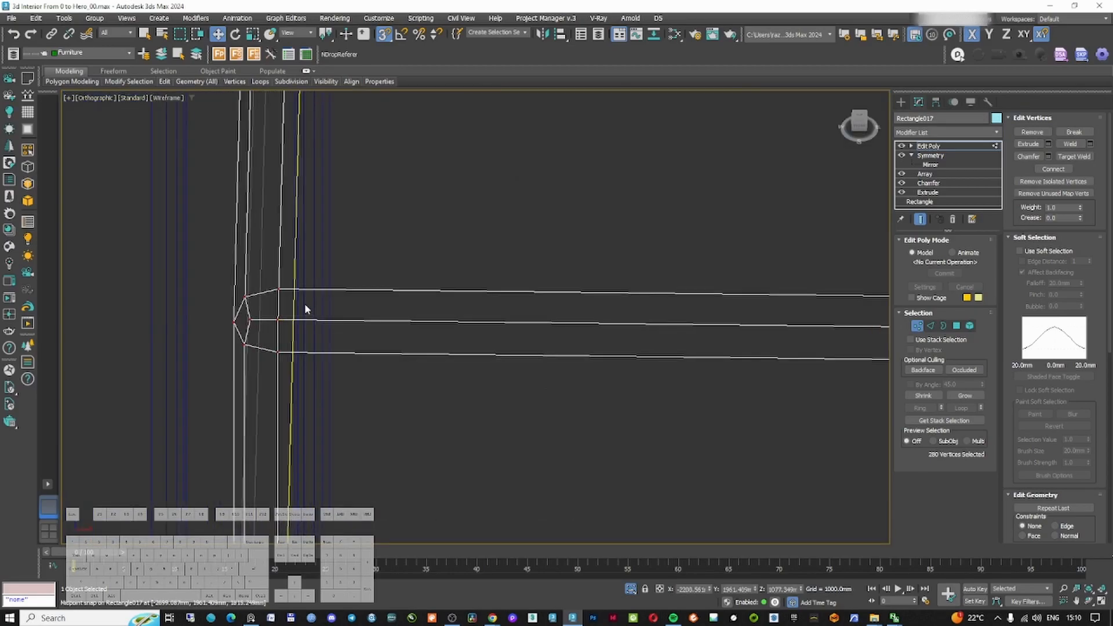
Select the shelves' other end vertices and move them onto the opposite niche side
key(F3)
scroll(371, 316, down, 8)
drag(381, 203, 426, 423)
scroll(441, 324, up, 10)
scroll(375, 166, up, 5)
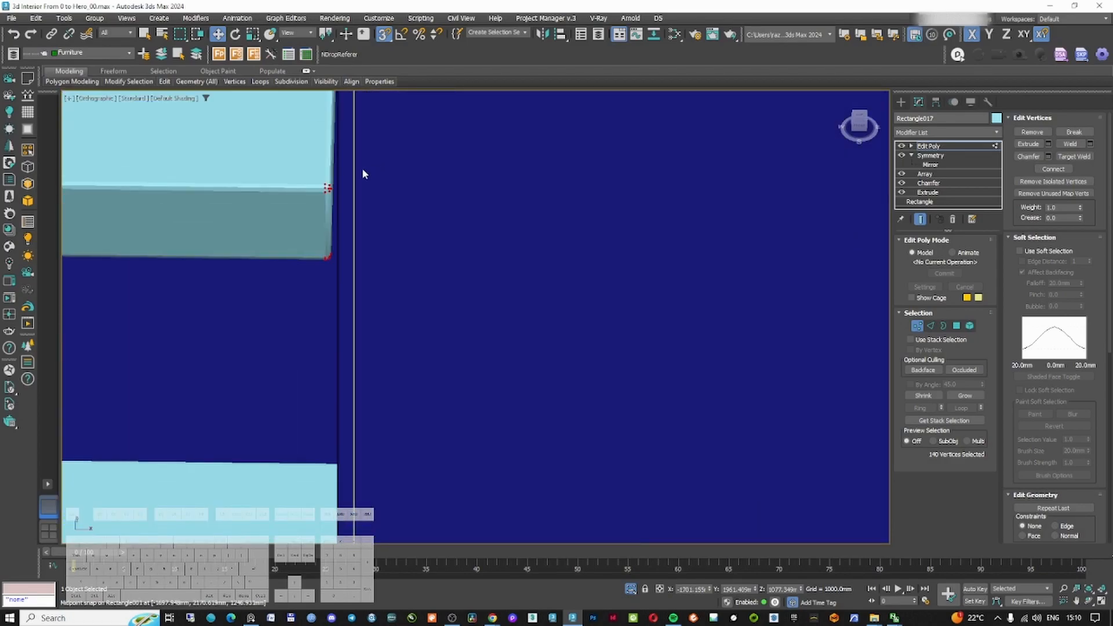
key(F3)
scroll(368, 269, down, 10)
drag(349, 270, 360, 168)
scroll(378, 228, up, 10)
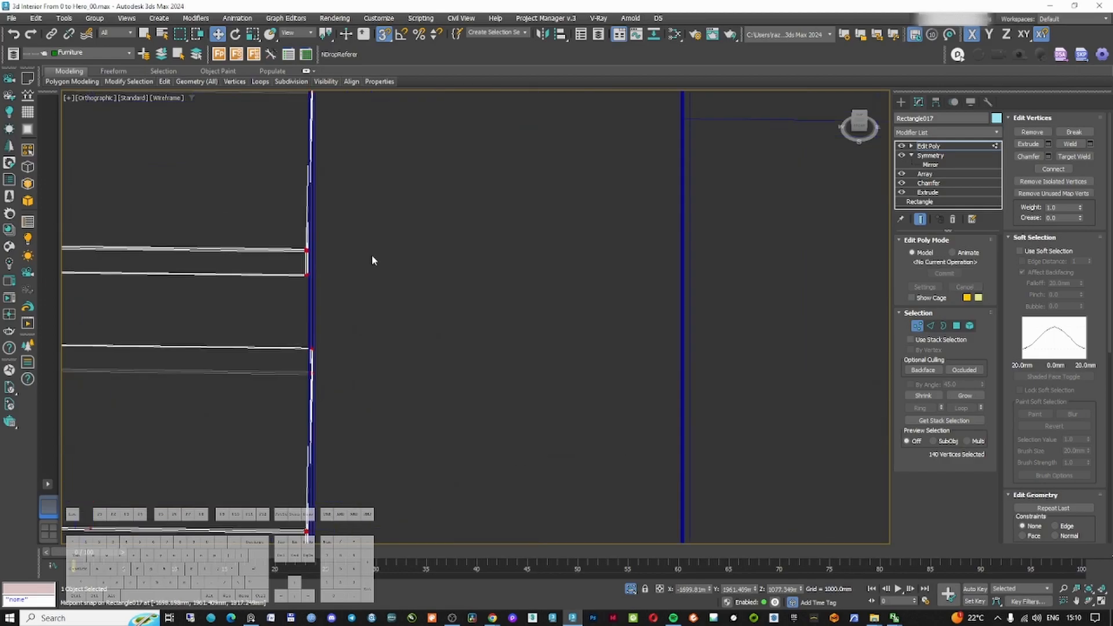
key(F3)
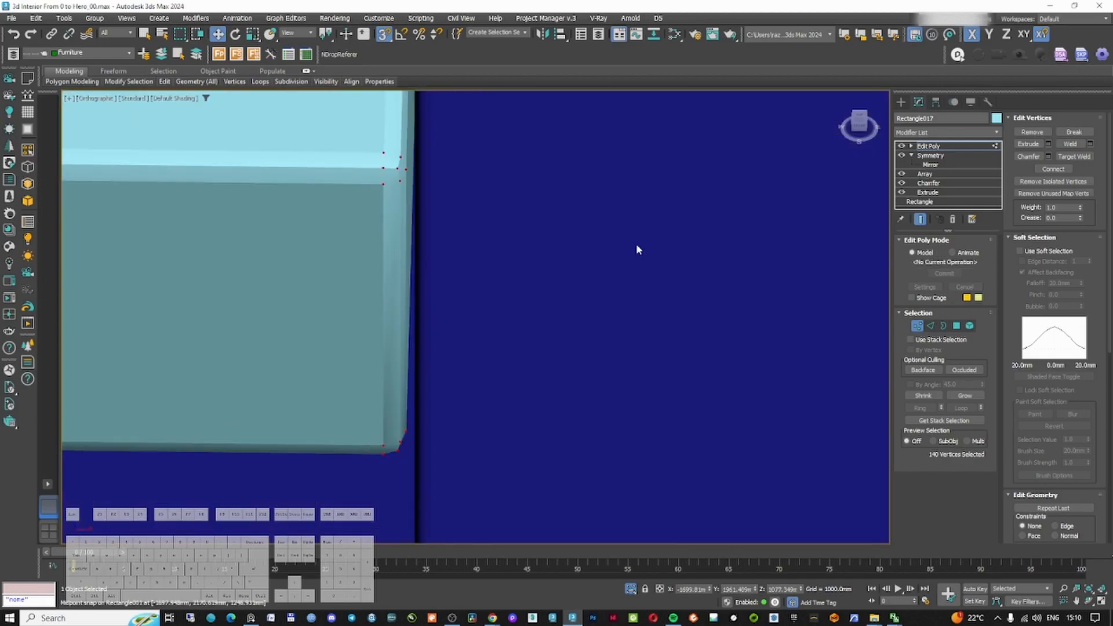
Leave vertex level and check the shelves in the camera view
click(918, 327)
scroll(551, 261, down, 10)
key(c)
double_click(550, 233)
click(719, 133)
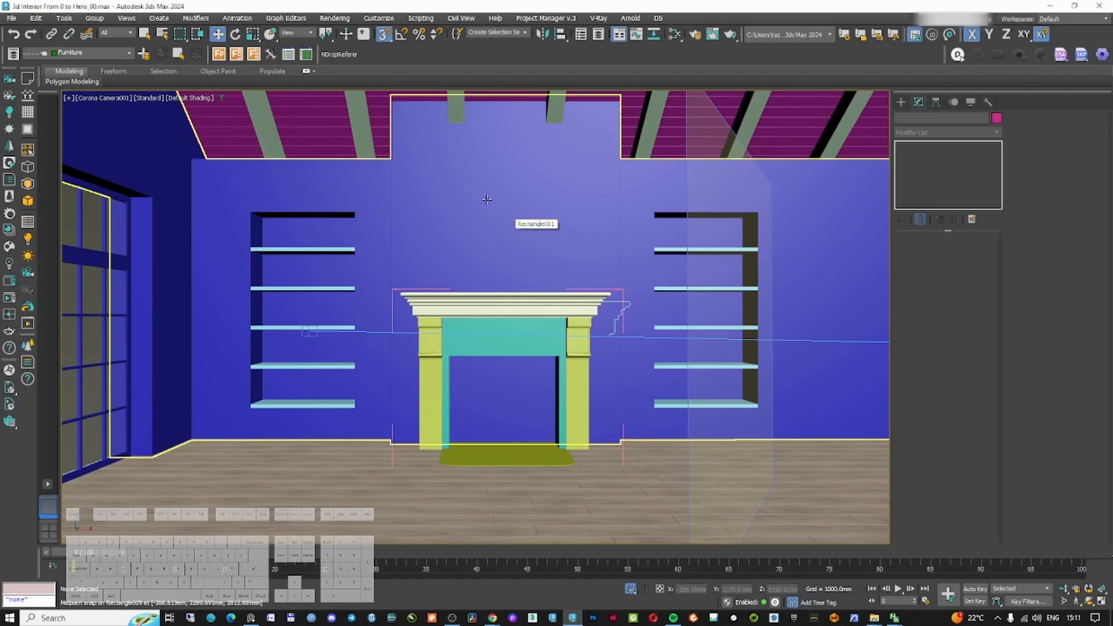
Browse the Mirror Cuba L By Eichholtz model page in the browser and start its download
mouse_move(493, 622)
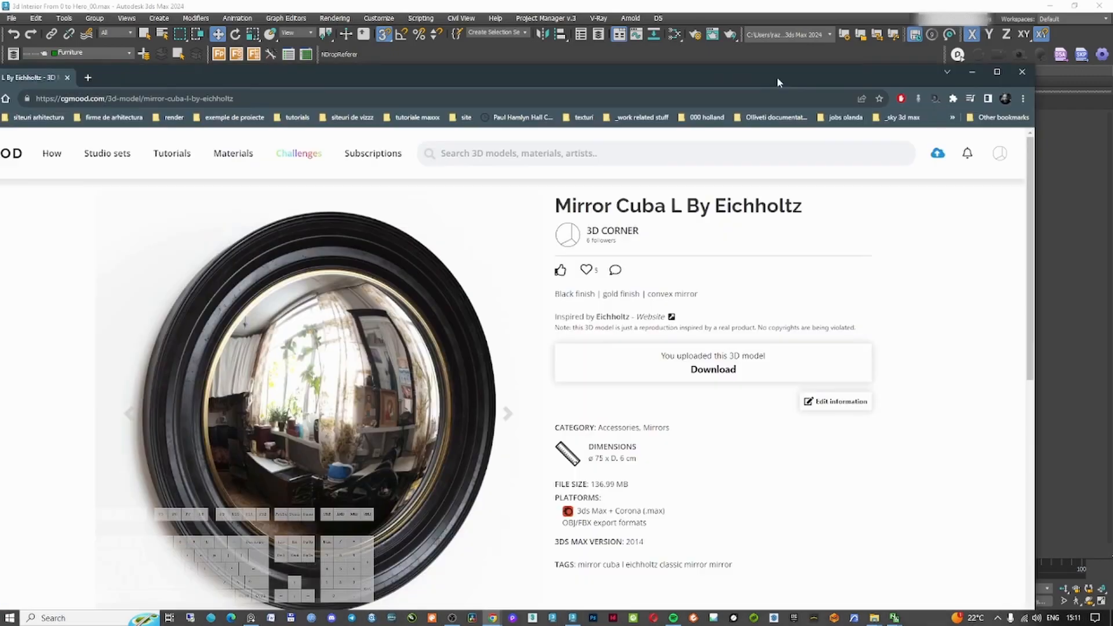
scroll(449, 349, down, 1)
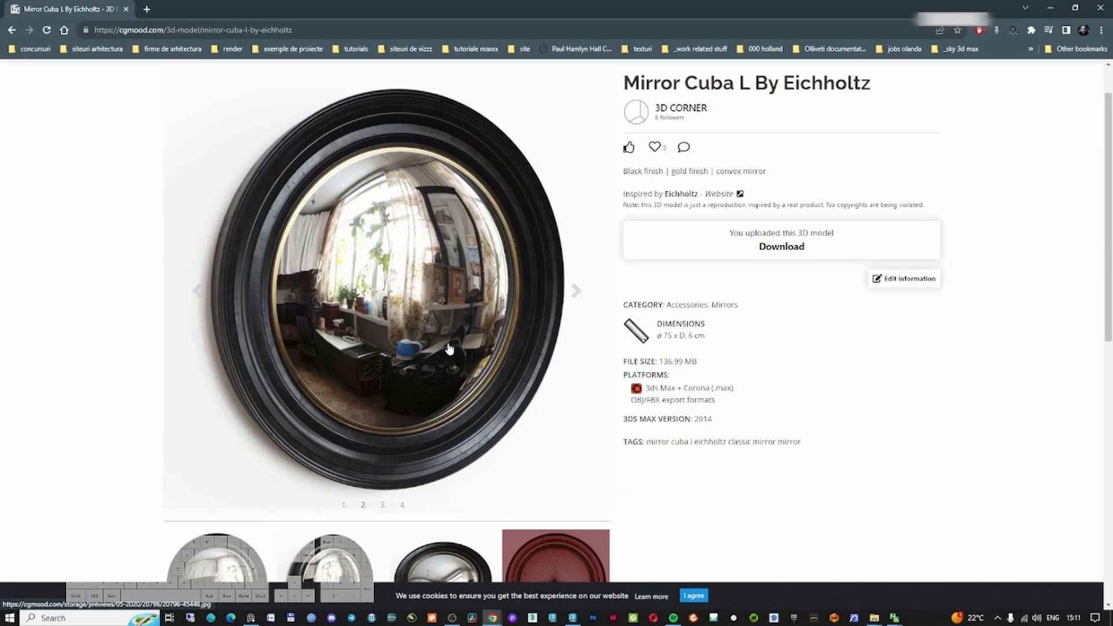
scroll(449, 348, down, 1)
click(578, 239)
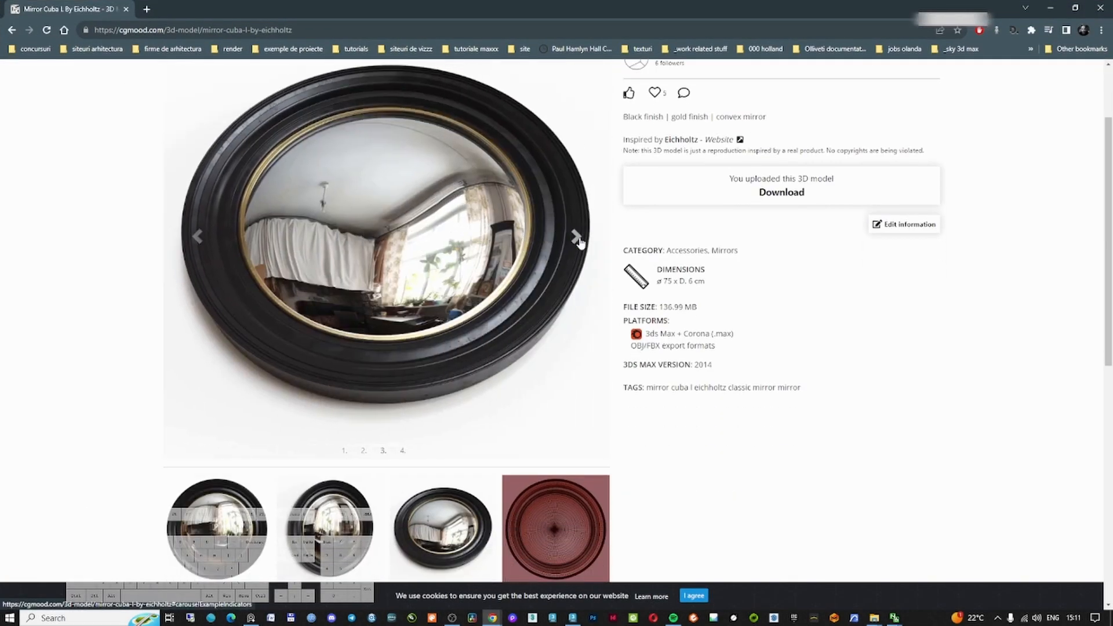
click(198, 237)
click(198, 237)
scroll(323, 324, up, 2)
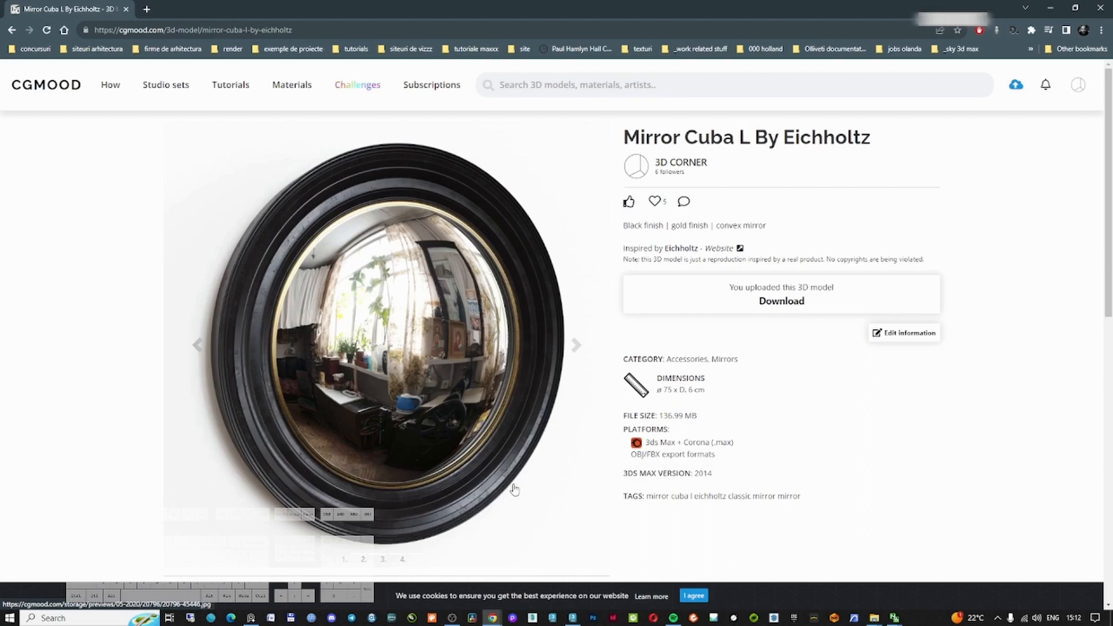
click(868, 298)
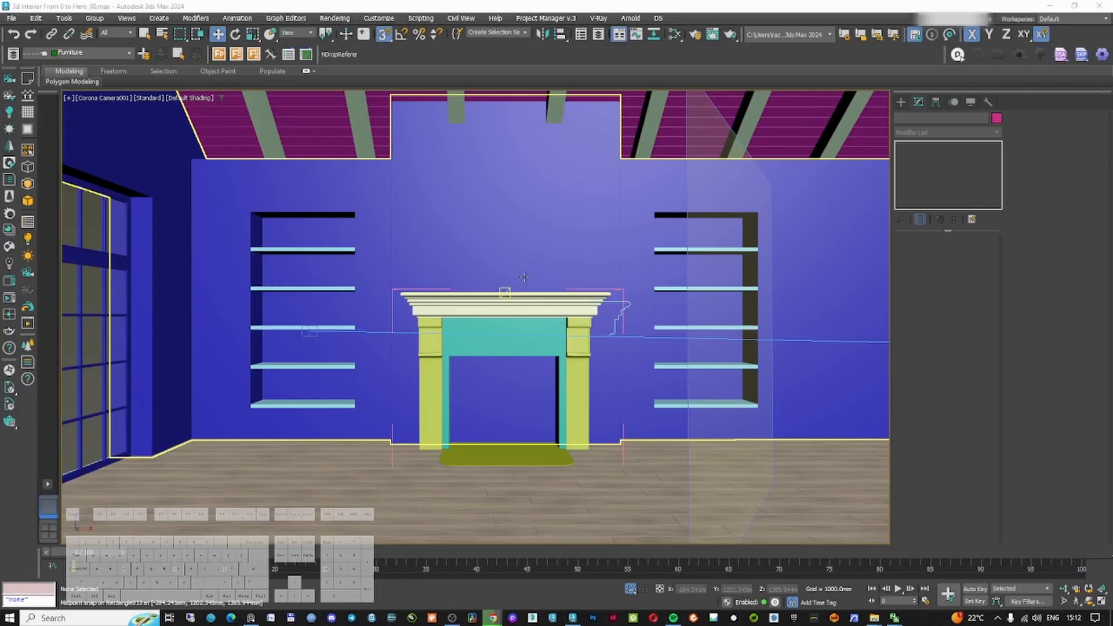
Toggle the safe frame in the camera view and save the scene
click(488, 308)
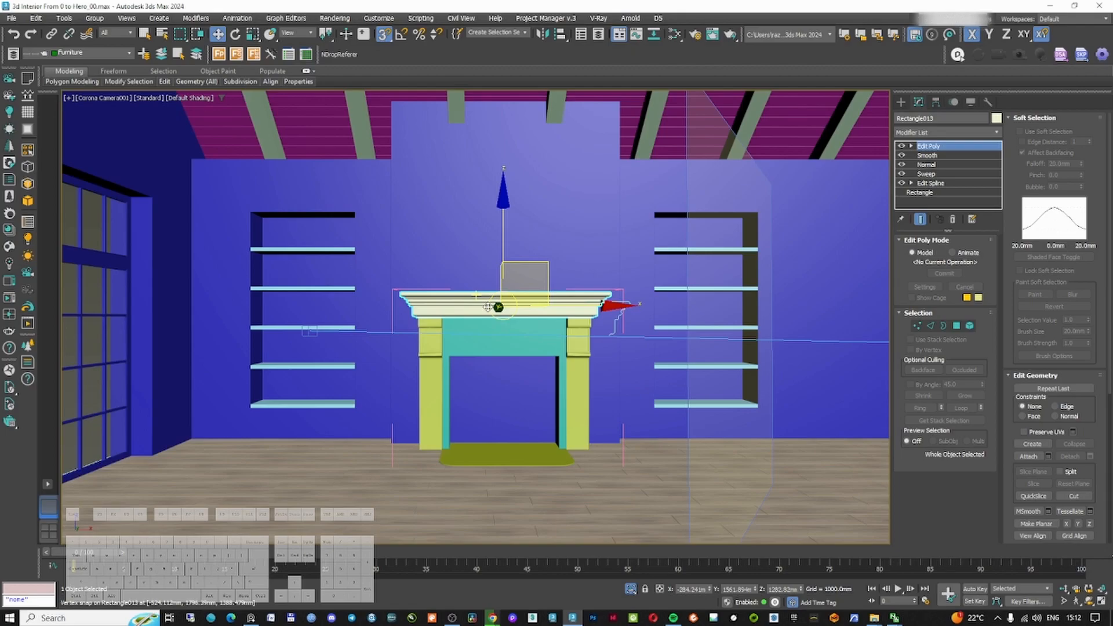
key(shift+f)
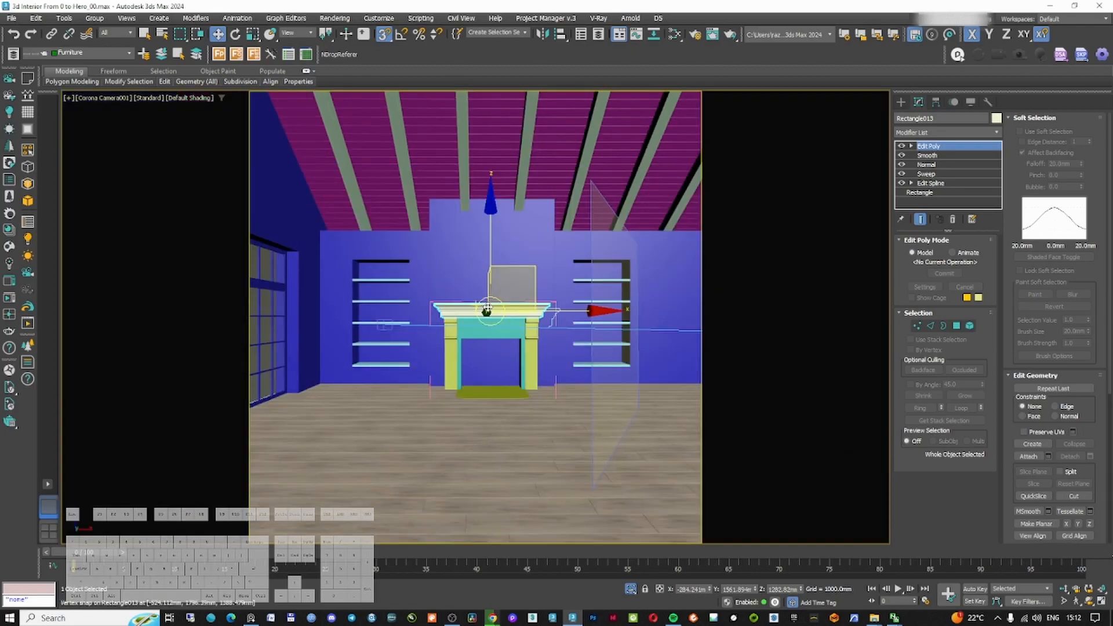
key(ctrl+s)
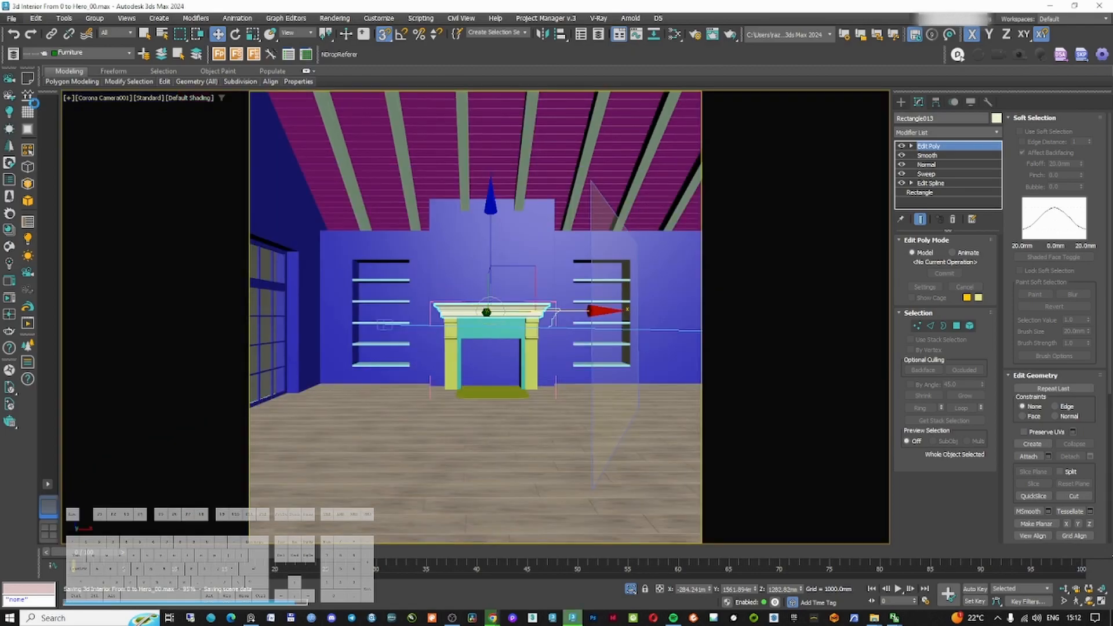
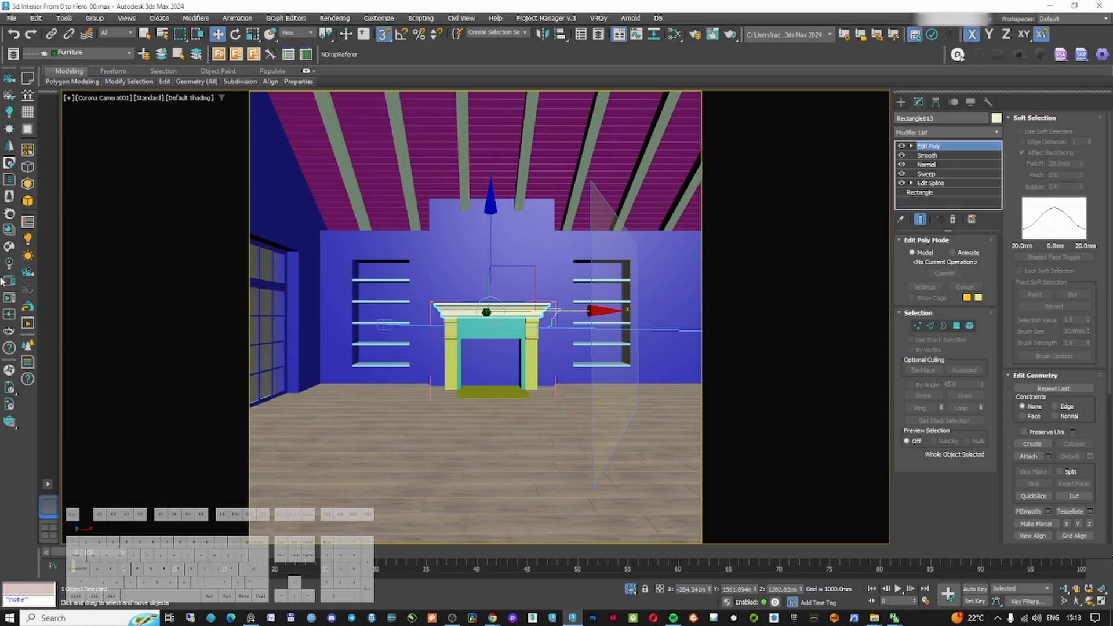
Select the chimney-breast wall and inspect its base near the fireplace in an orthographic view
click(514, 365)
right_click(482, 367)
click(492, 378)
click(469, 335)
right_click(477, 342)
click(489, 350)
click(541, 268)
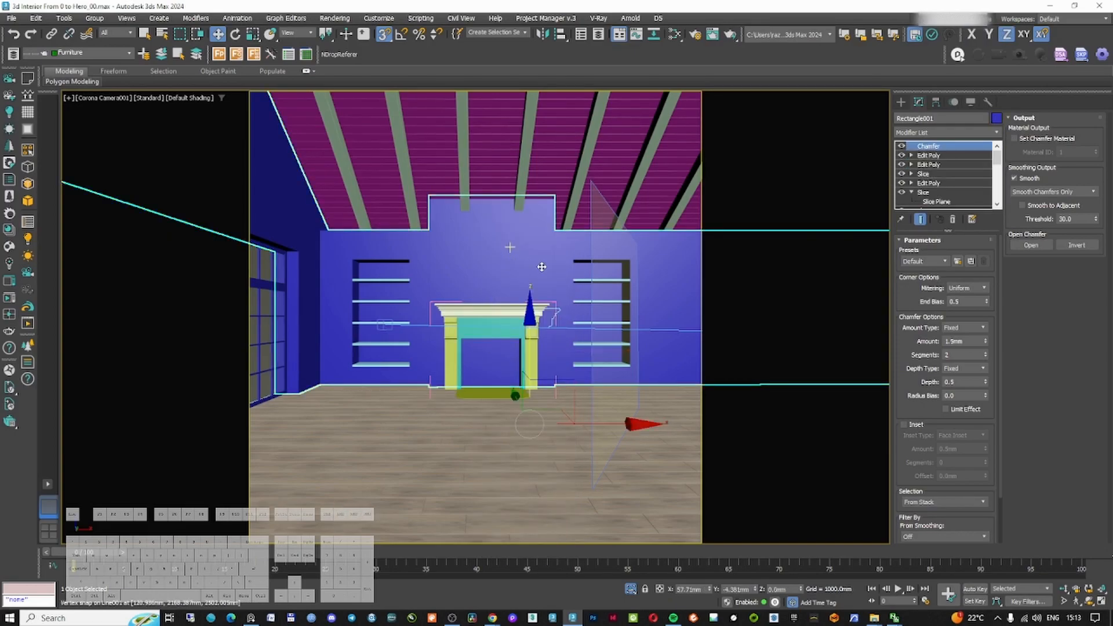
key(t)
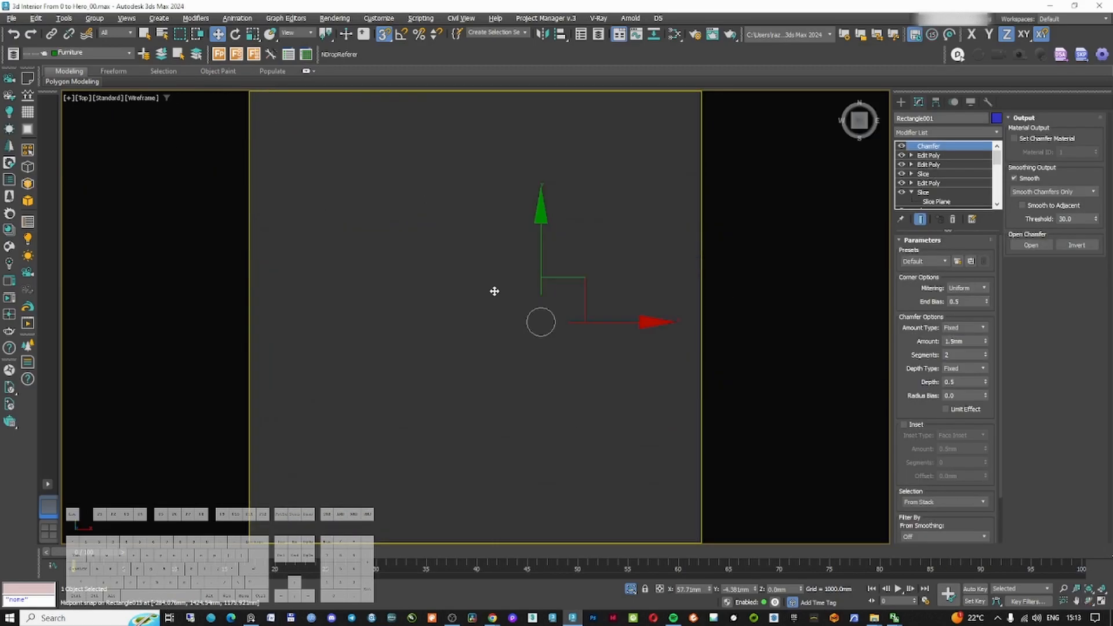
key(z)
scroll(482, 317, down, 5)
scroll(482, 318, up, 8)
mouse_move(481, 317)
alt+middle_down()
mouse_move(450, 333)
mouse_move(472, 355)
mouse_move(438, 316)
alt+middle_up()
scroll(450, 333, down, 4)
key(1)
scroll(478, 308, up, 8)
scroll(438, 316, up, 2)
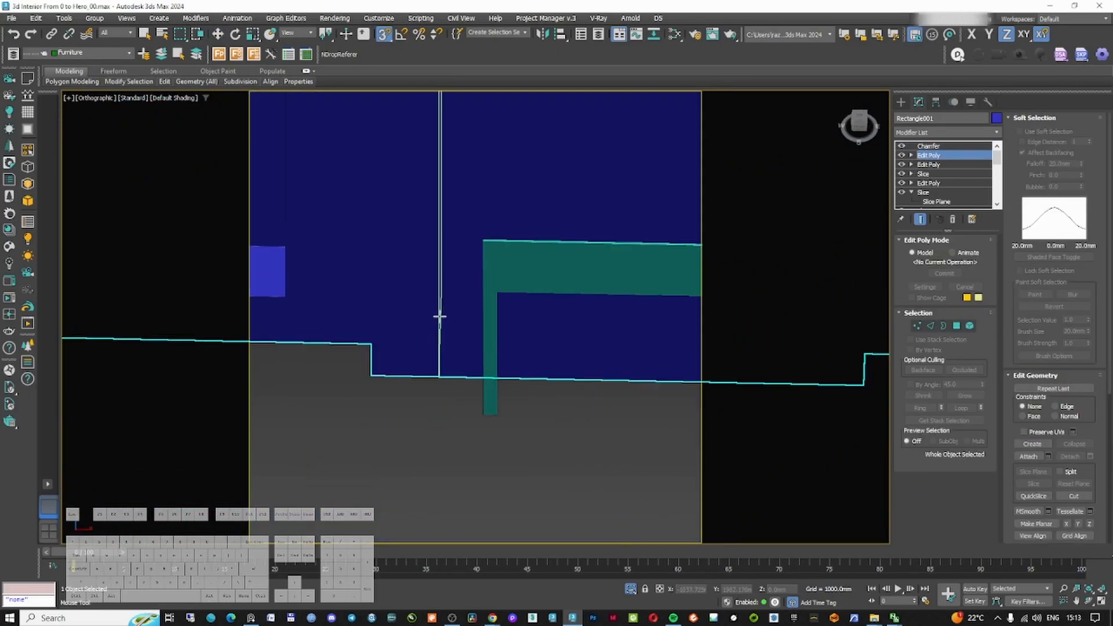
Select the two polygons at the wall's base beside the fireplace opening
click(476, 347)
scroll(477, 348, down, 2)
middle_drag(477, 348, 346, 352)
click(546, 359)
scroll(539, 261, down, 4)
scroll(539, 261, up, 4)
alt+middle_drag(545, 362, 606, 385)
click(537, 353)
right_click(614, 360)
click(956, 328)
scroll(520, 412, up, 6)
click(503, 386)
key(F3)
ctrl+click(502, 484)
alt+middle_drag(502, 484, 492, 462)
mouse_move(457, 373)
shift+mouse_down()
mouse_move(433, 373)
mouse_move(408, 400)
shift+mouse_up()
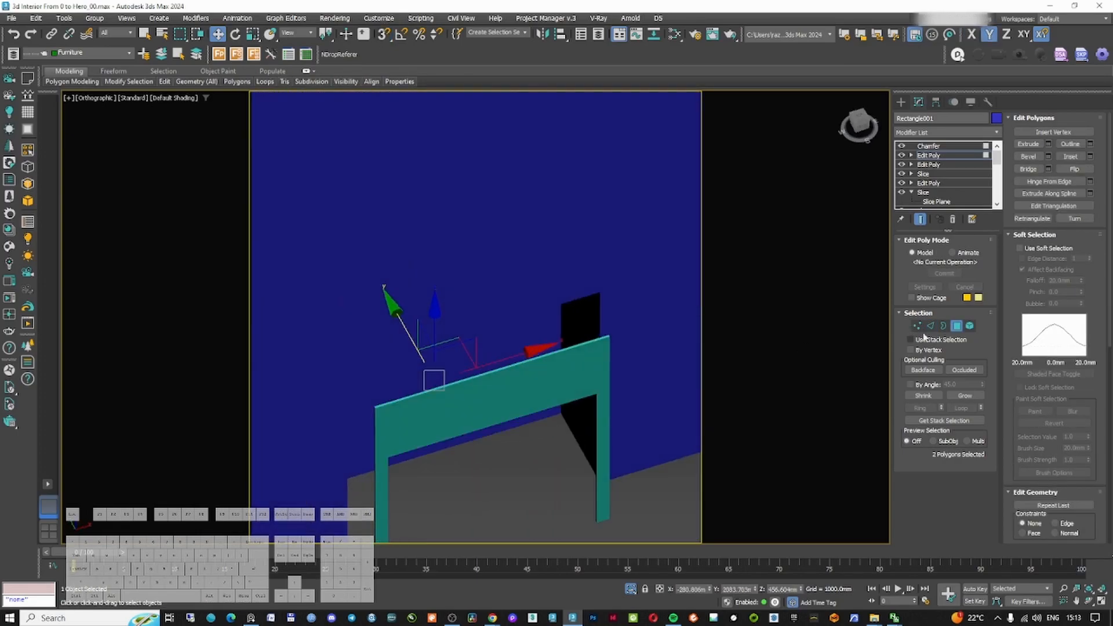
Return to the camera view, select the floor and save the scene
key(c)
double_click(526, 231)
right_click(543, 310)
click(561, 253)
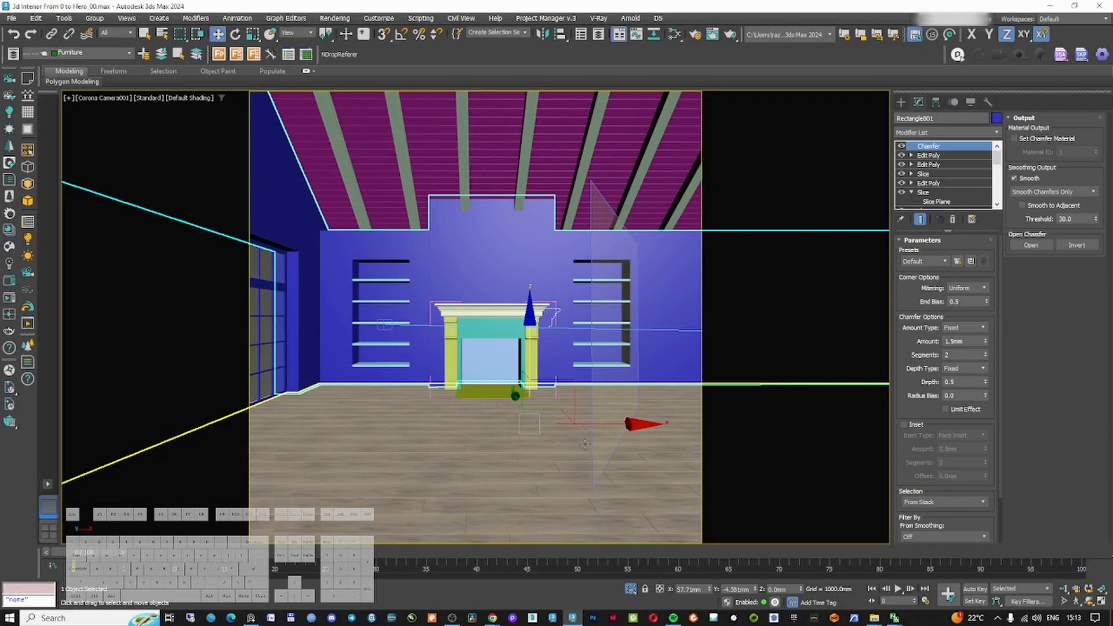
click(532, 447)
key(ctrl+s)
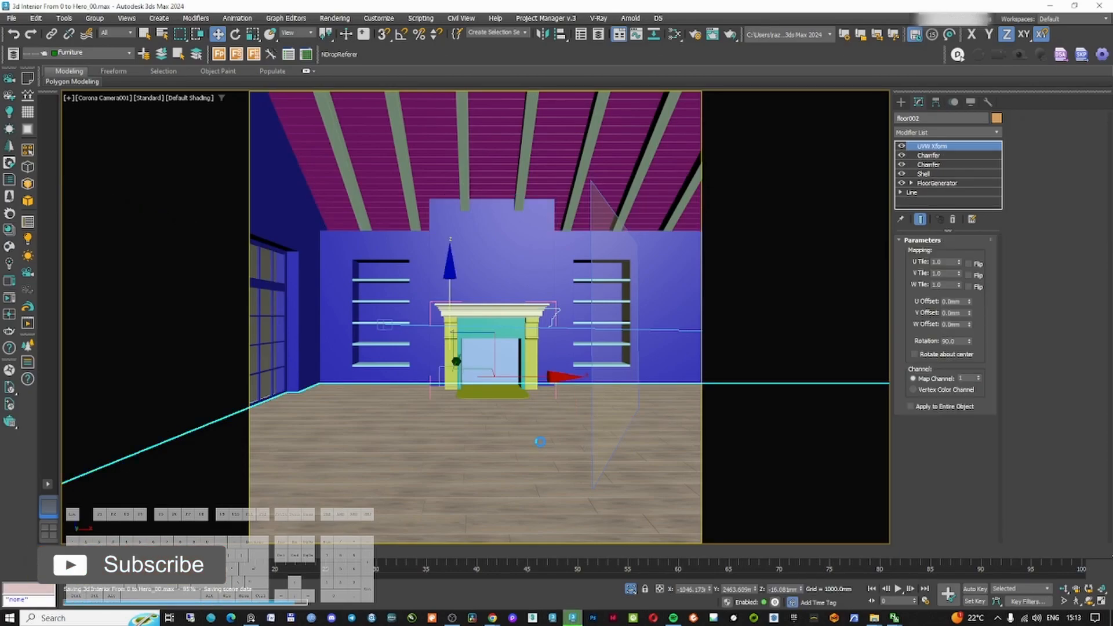
Open the Corona frame buffer to review the last render and close it again
click(525, 258)
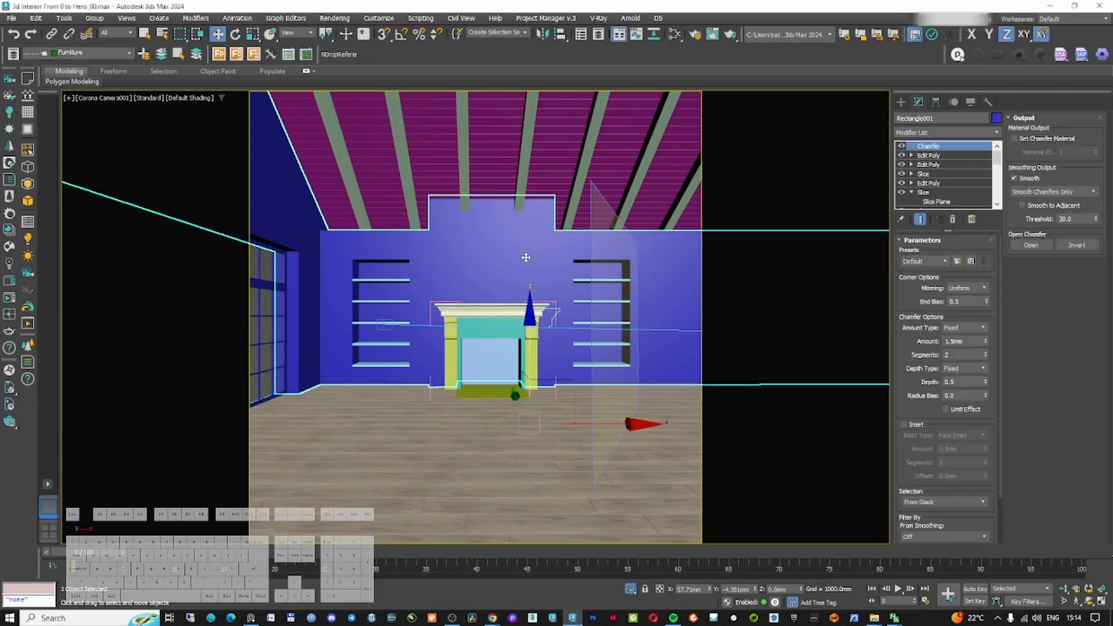
click(12, 281)
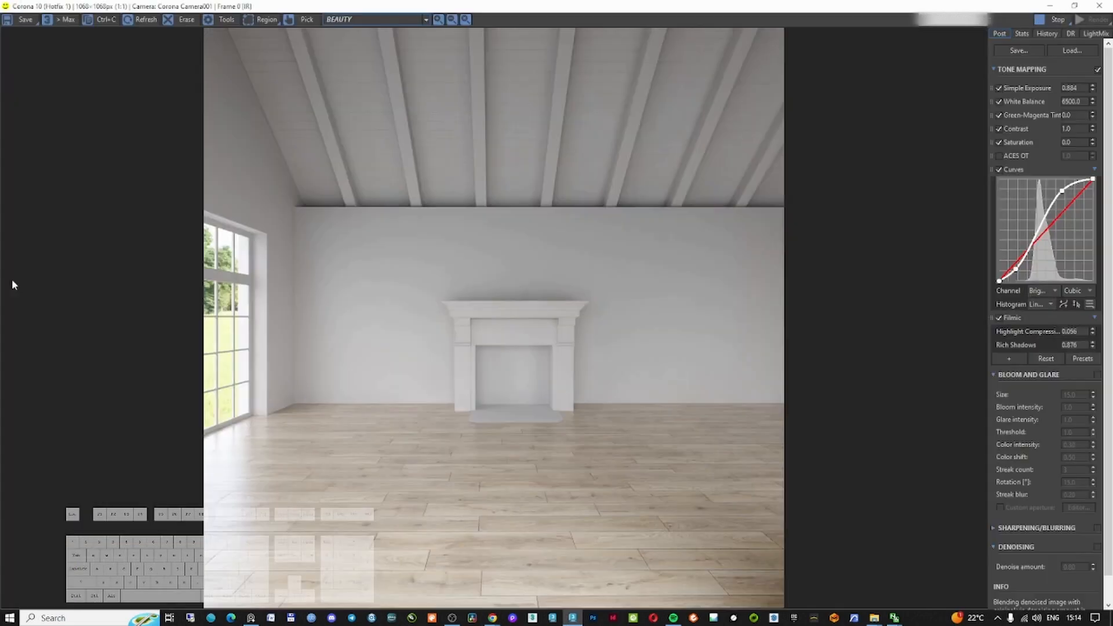
click(1091, 20)
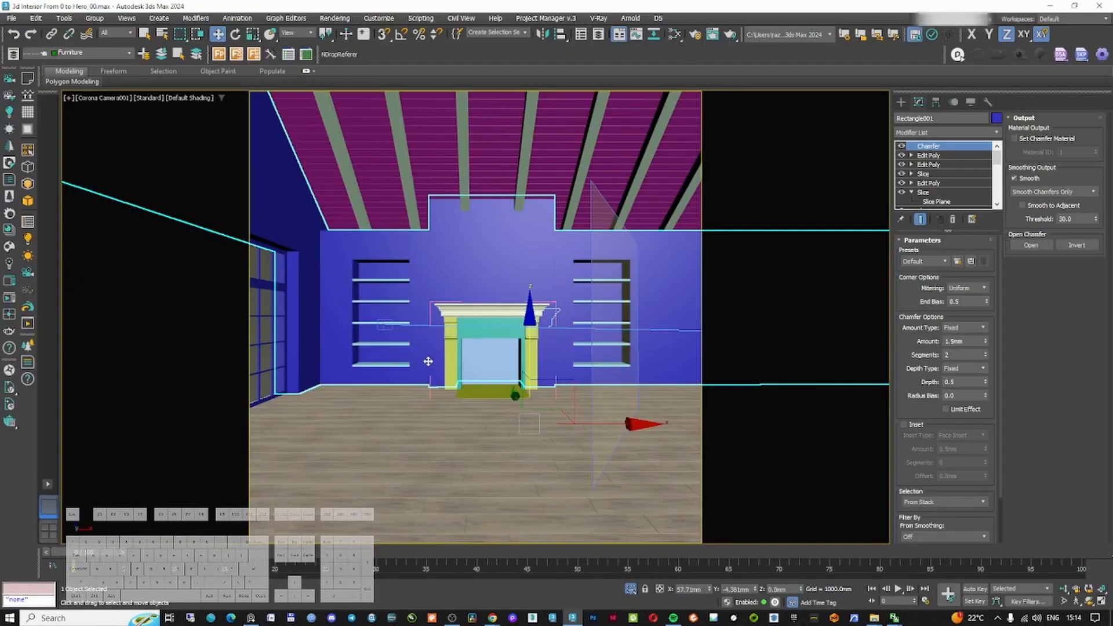
right_click(360, 423)
key(t)
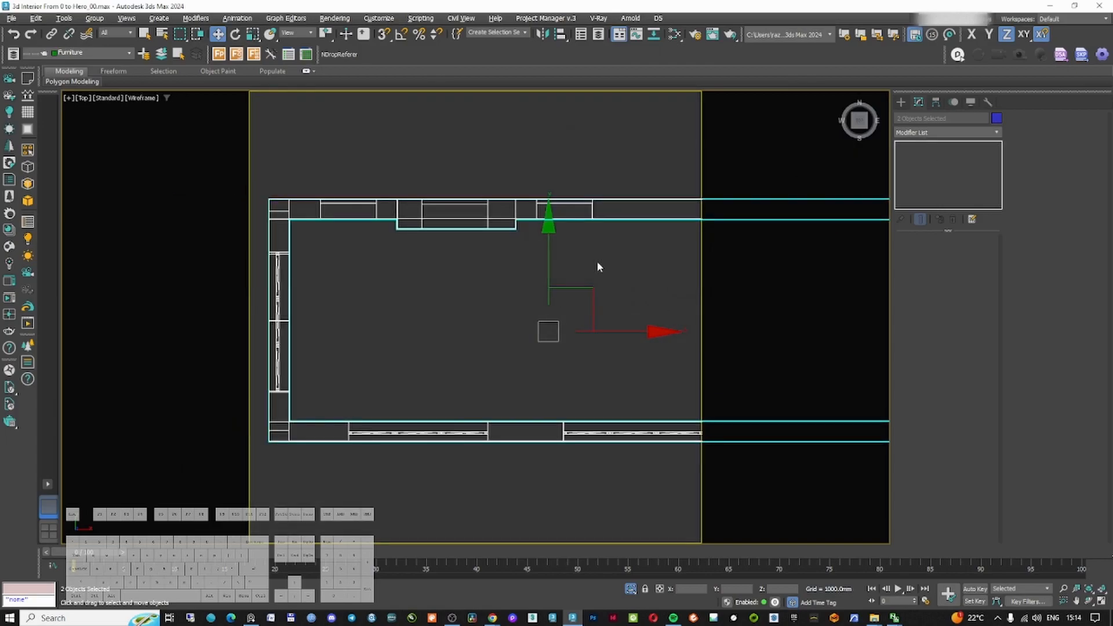
key(shift+f)
click(901, 103)
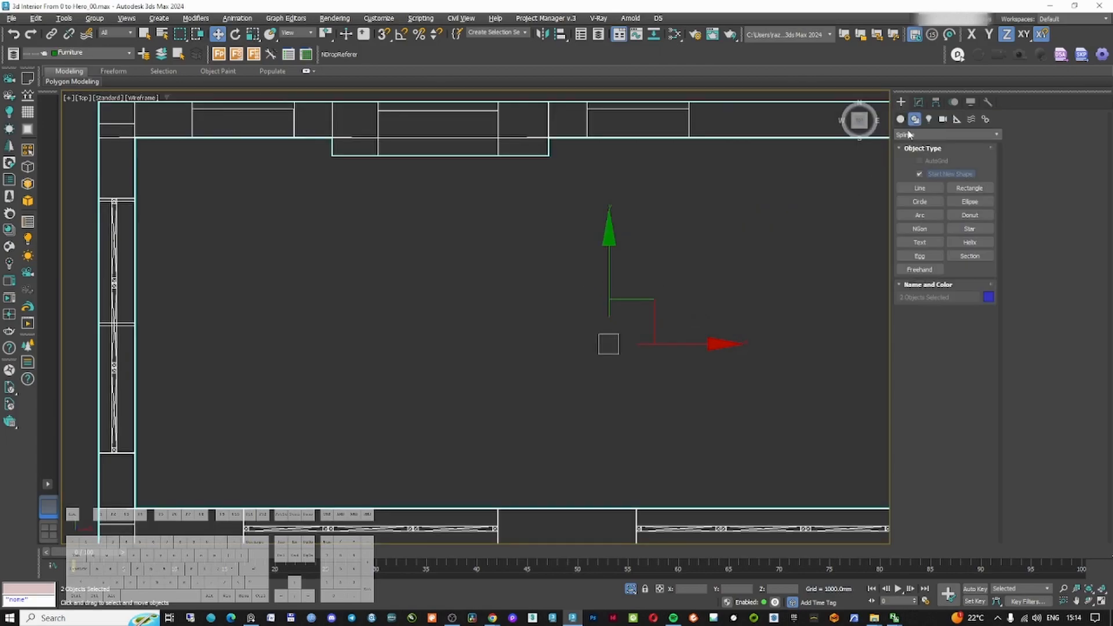
click(924, 185)
click(115, 54)
click(86, 119)
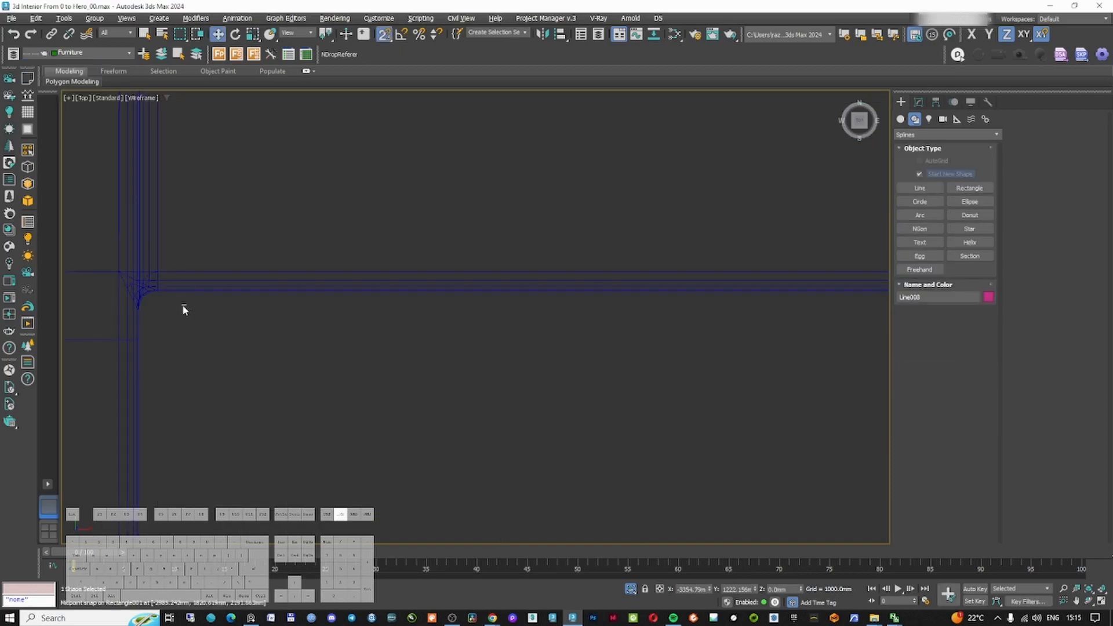
click(180, 285)
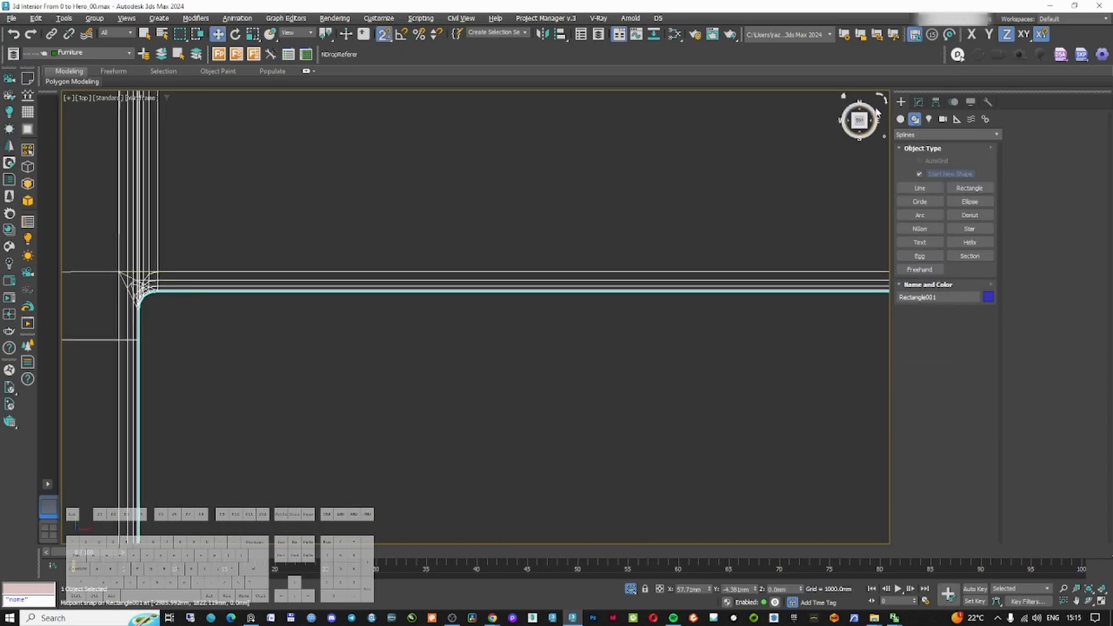
Turn the wall's Chamfer modifier off in the viewport
click(917, 102)
right_click(930, 146)
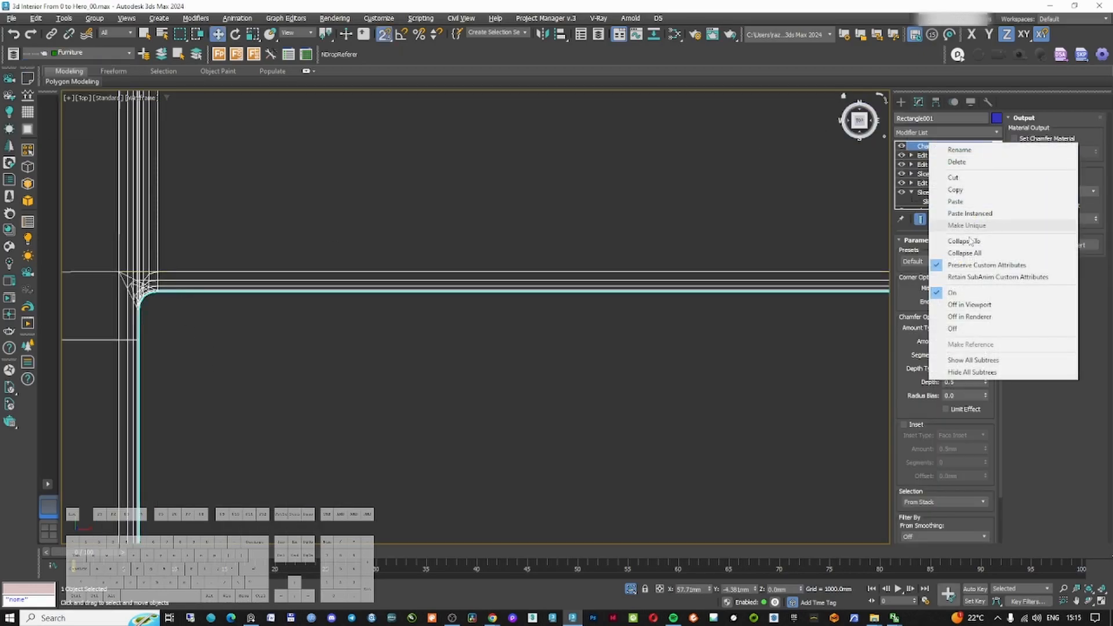
click(974, 305)
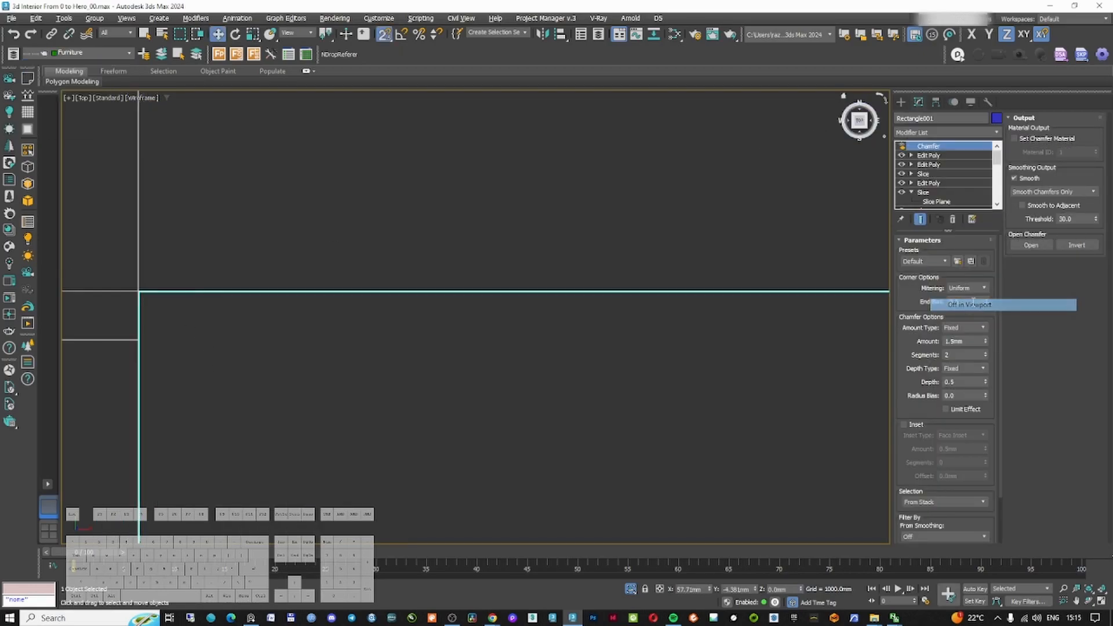
Draw a line around the room's wall perimeter in the top view, snapping to the wall corners
click(901, 102)
click(920, 188)
scroll(840, 216, down, 12)
scroll(618, 342, up, 12)
click(491, 271)
click(777, 272)
scroll(778, 272, down, 10)
middle_drag(804, 246, 594, 367)
click(567, 272)
scroll(606, 296, down, 7)
middle_drag(713, 293, 342, 278)
scroll(339, 280, up, 8)
click(298, 237)
click(301, 287)
scroll(301, 287, down, 3)
middle_drag(645, 290, 530, 315)
click(490, 310)
click(490, 286)
scroll(503, 291, down, 7)
scroll(719, 296, up, 4)
click(649, 288)
scroll(650, 288, down, 6)
alt+middle_drag(650, 289, 669, 279)
key(t)
scroll(600, 304, up, 5)
click(165, 372)
click(166, 350)
click(505, 328)
click(505, 357)
middle_drag(80, 355, 514, 345)
click(513, 348)
click(513, 317)
click(329, 317)
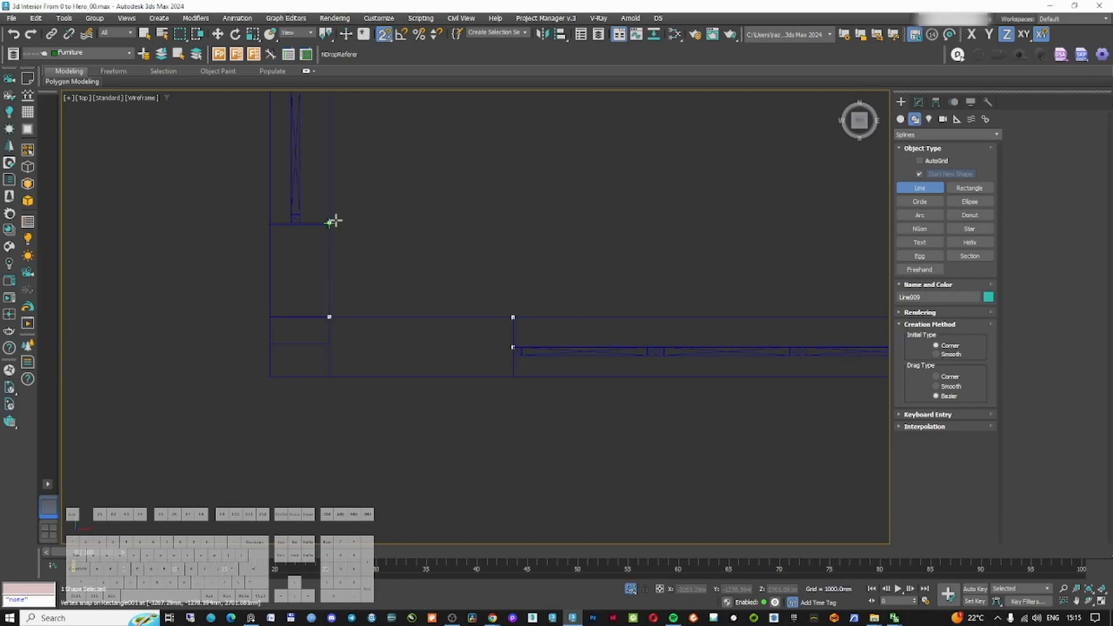
Select and delete the line's unwanted segments along the walls
scroll(444, 188, down, 5)
click(918, 102)
click(945, 267)
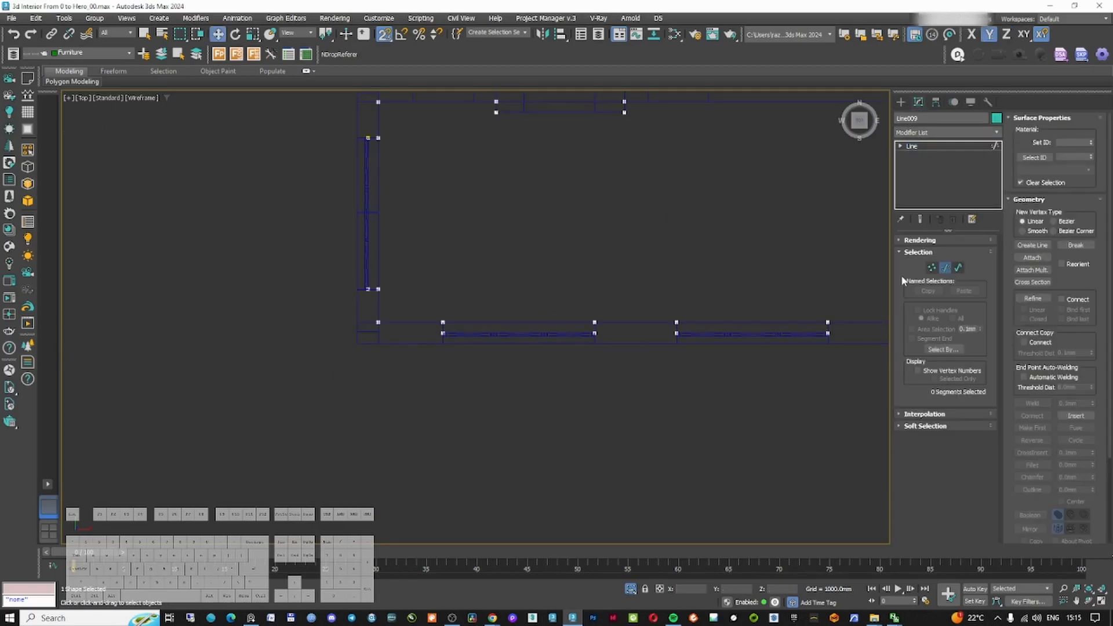
right_click(549, 311)
click(500, 256)
drag(531, 291, 516, 371)
ctrl+drag(789, 289, 768, 361)
middle_drag(754, 285, 702, 357)
scroll(662, 266, down, 2)
mouse_move(662, 266)
middle_down()
mouse_move(435, 286)
mouse_move(457, 388)
middle_up()
key(Delete)
scroll(457, 388, up, 2)
key(F3)
alt+middle_drag(413, 345, 383, 341)
scroll(398, 303, up, 5)
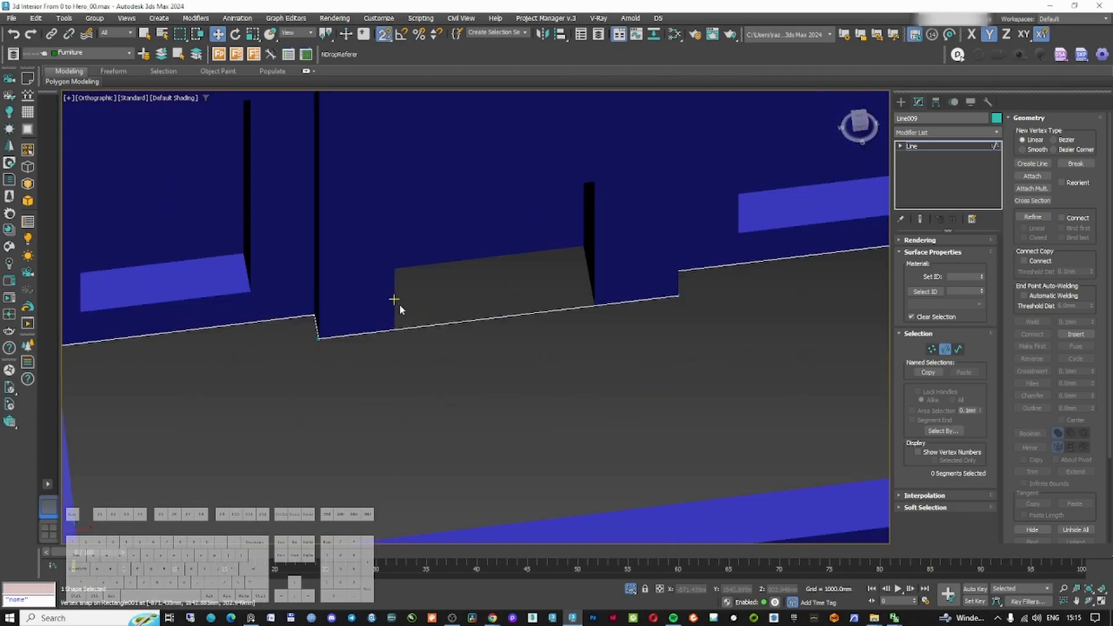
Refine the line, delete a segment across the fireplace and move its end vertices to the fireplace sides
key(1)
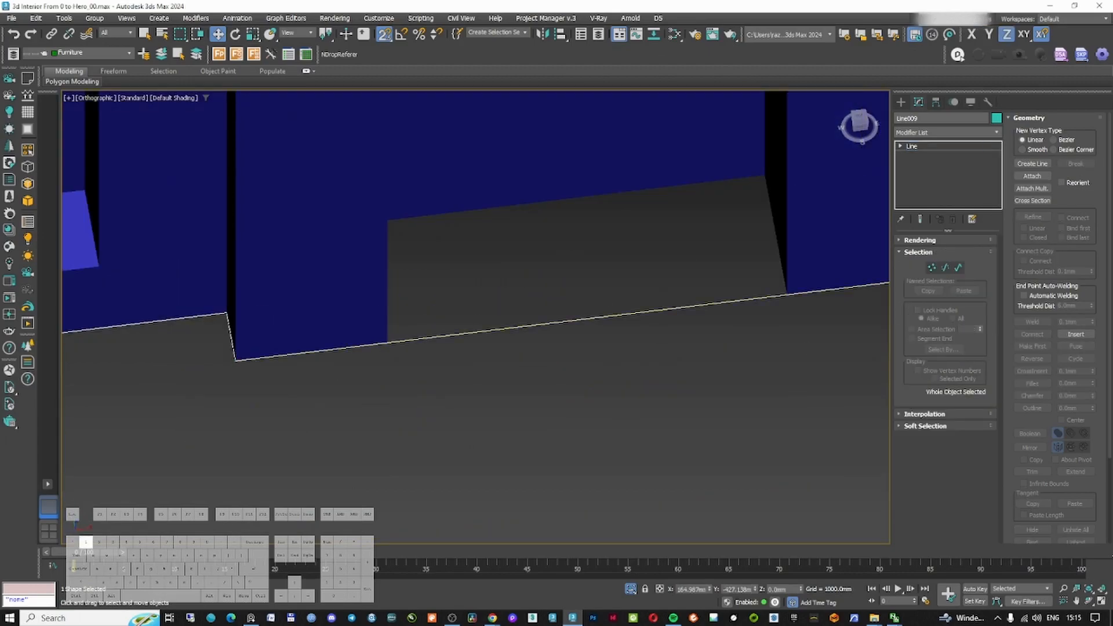
click(1032, 216)
key(F3)
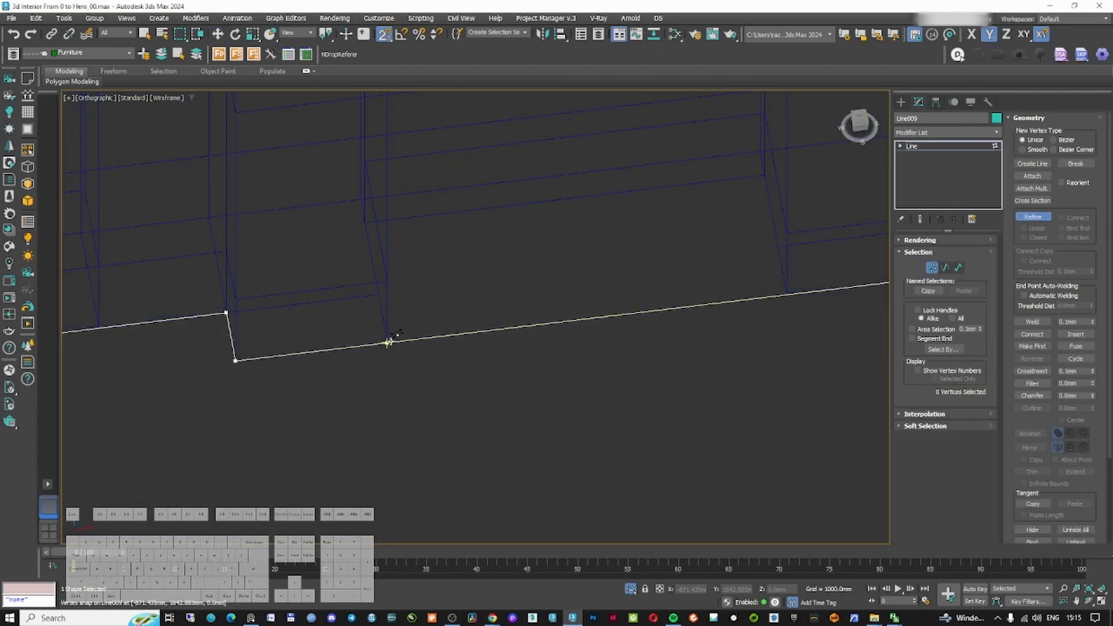
key(2)
click(672, 309)
key(w)
key(Delete)
middle_drag(497, 336, 480, 374)
drag(376, 396, 346, 415)
key(1)
drag(422, 358, 322, 443)
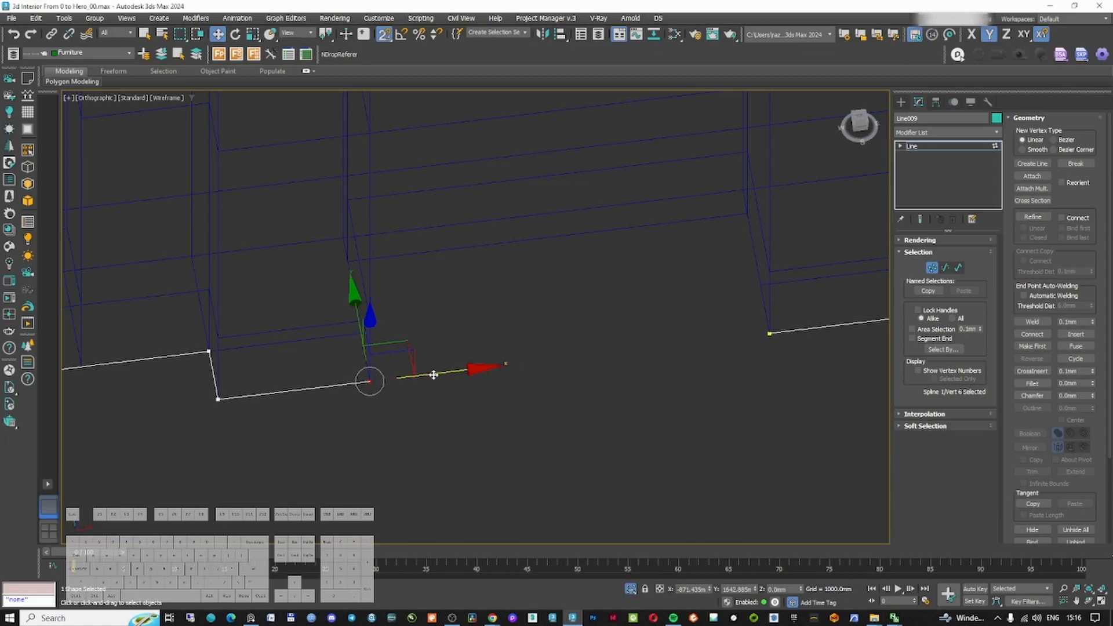
right_click(397, 373)
click(422, 322)
middle_drag(371, 382, 512, 360)
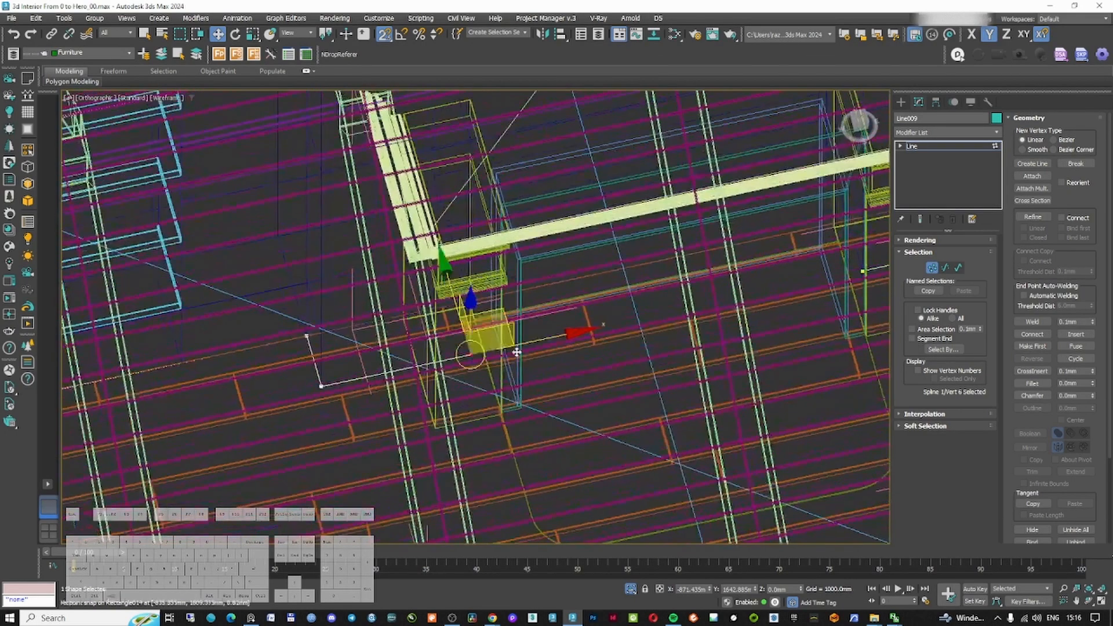
Adjust the line's remaining end vertices at the fireplace and return to the camera view
drag(538, 337, 439, 427)
scroll(453, 407, down, 3)
scroll(482, 410, down, 2)
scroll(639, 357, up, 4)
drag(638, 311, 707, 357)
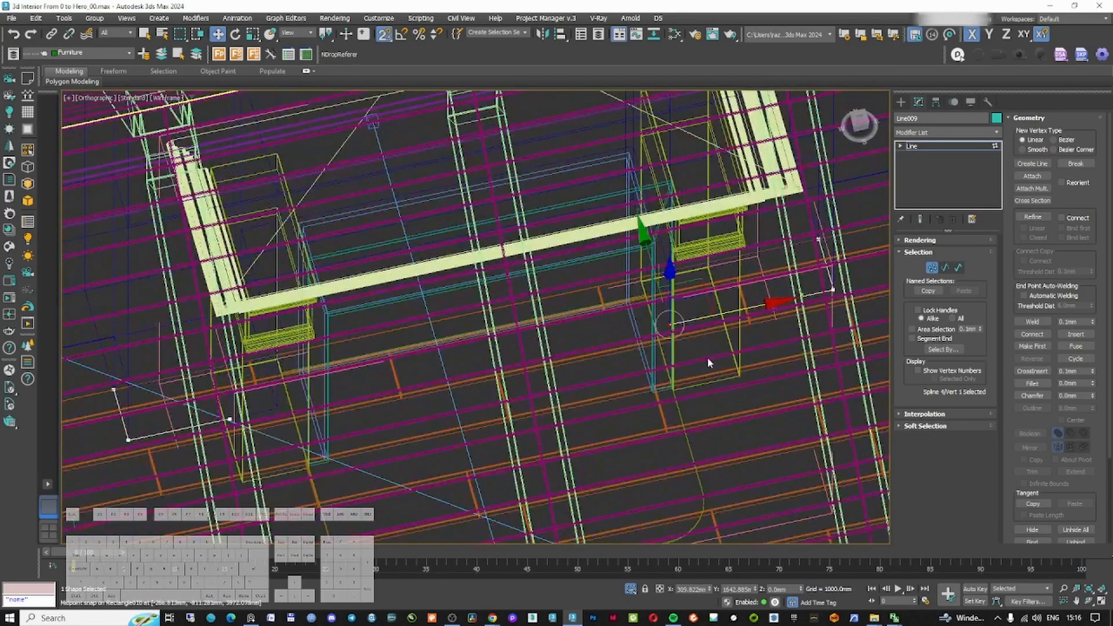
click(385, 85)
drag(225, 433, 233, 476)
click(669, 324)
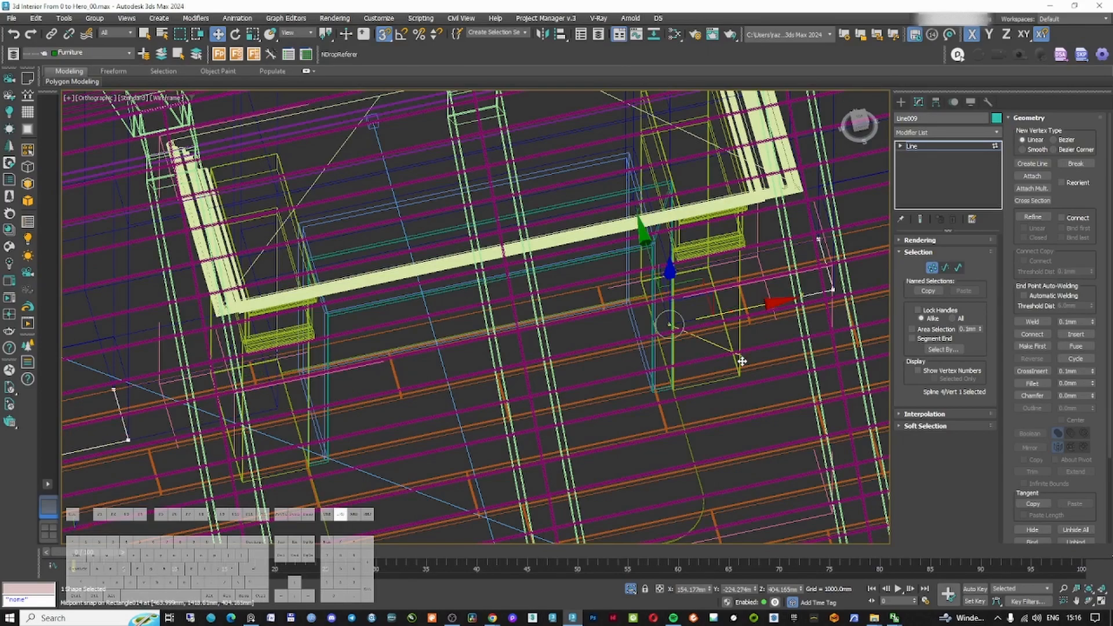
drag(742, 360, 738, 369)
click(932, 268)
key(c)
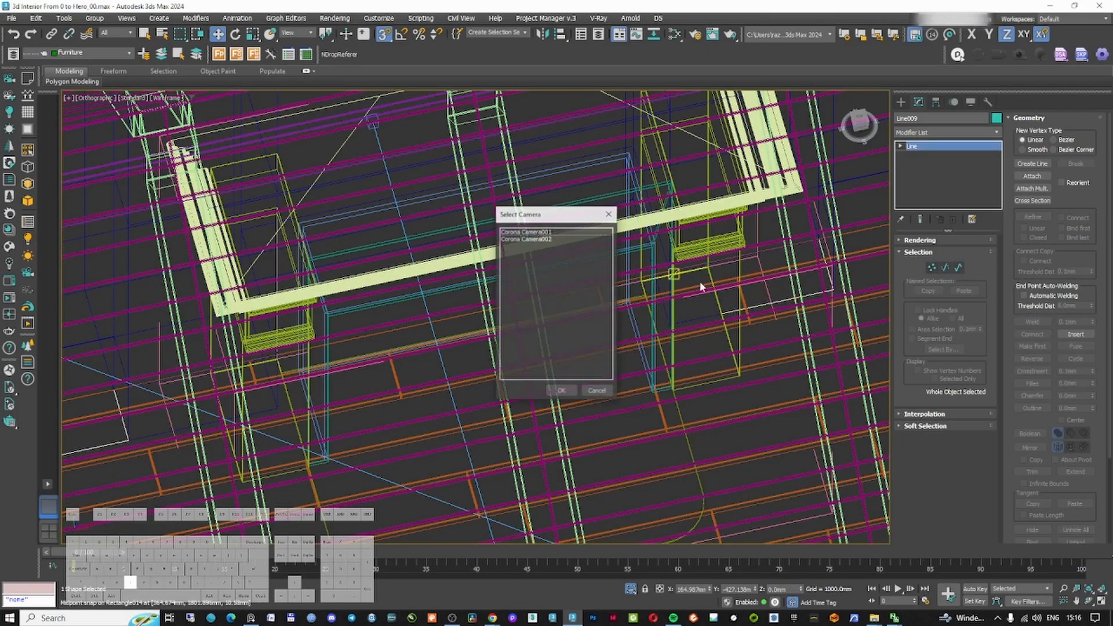
double_click(557, 228)
right_click(529, 365)
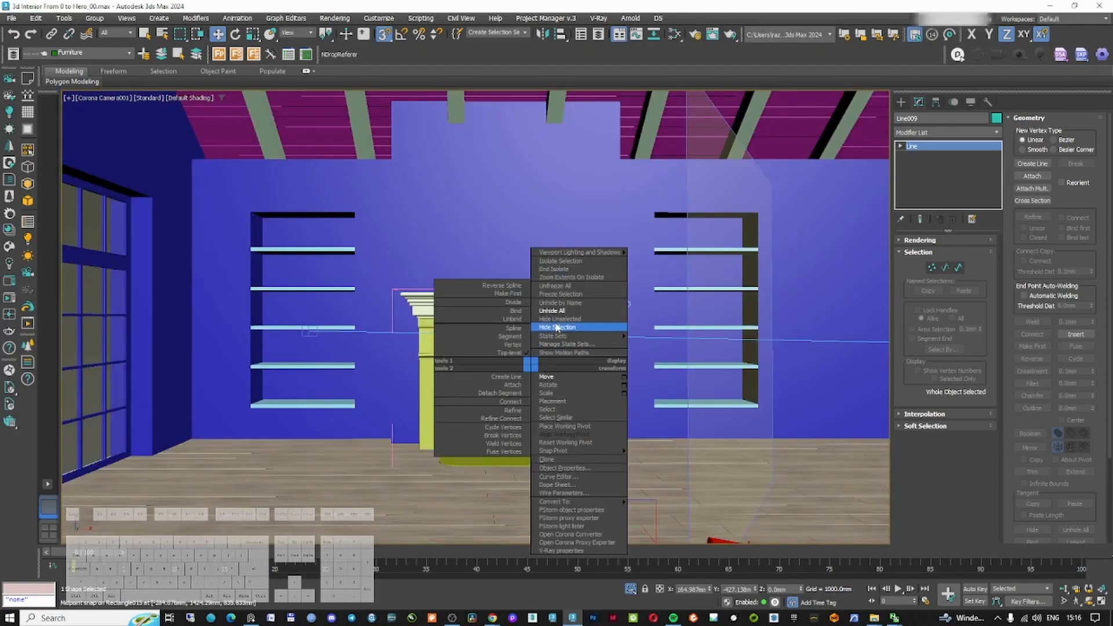
Apply a Sweep modifier to the line to form a skirting board
click(945, 132)
text(sw)
click(935, 155)
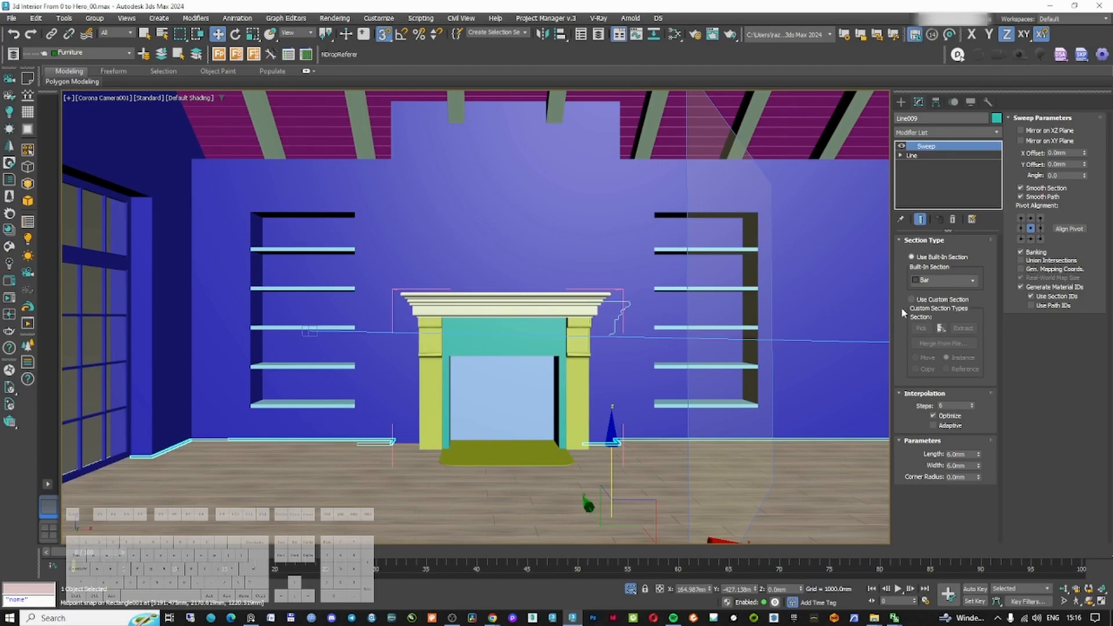
Isolate the skirting object and switch to the front view
click(902, 103)
right_click(194, 396)
click(176, 414)
ctrl+click(172, 415)
key(alt+q)
key(f)
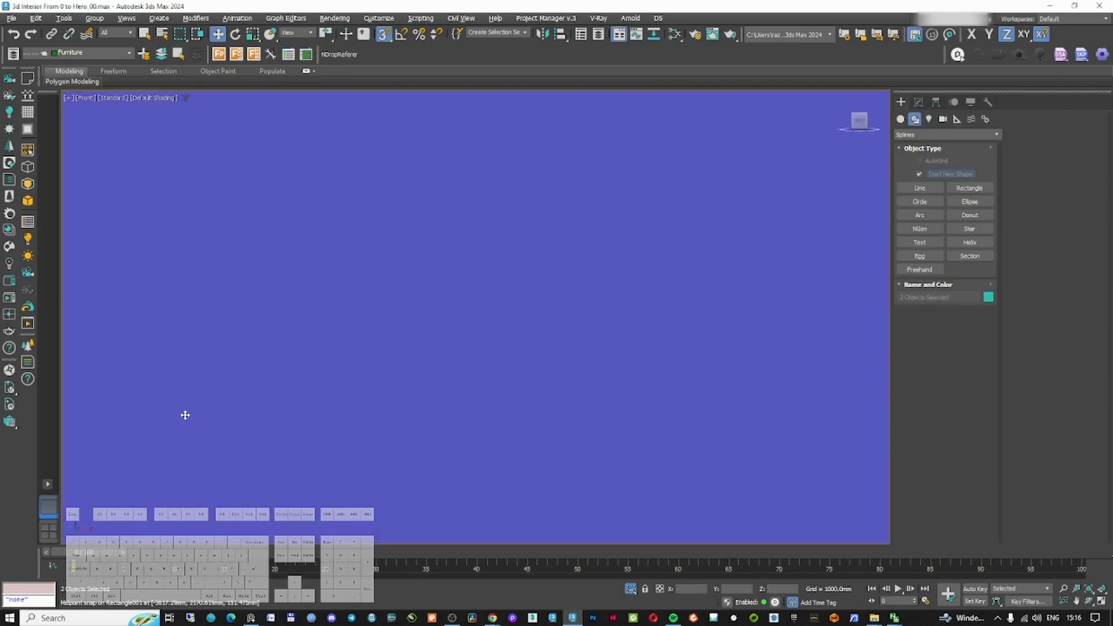
Create a rectangle with length 150 mm and width 20 mm for the skirting profile
key(F3)
scroll(197, 426, down, 4)
click(969, 188)
scroll(487, 430, up, 12)
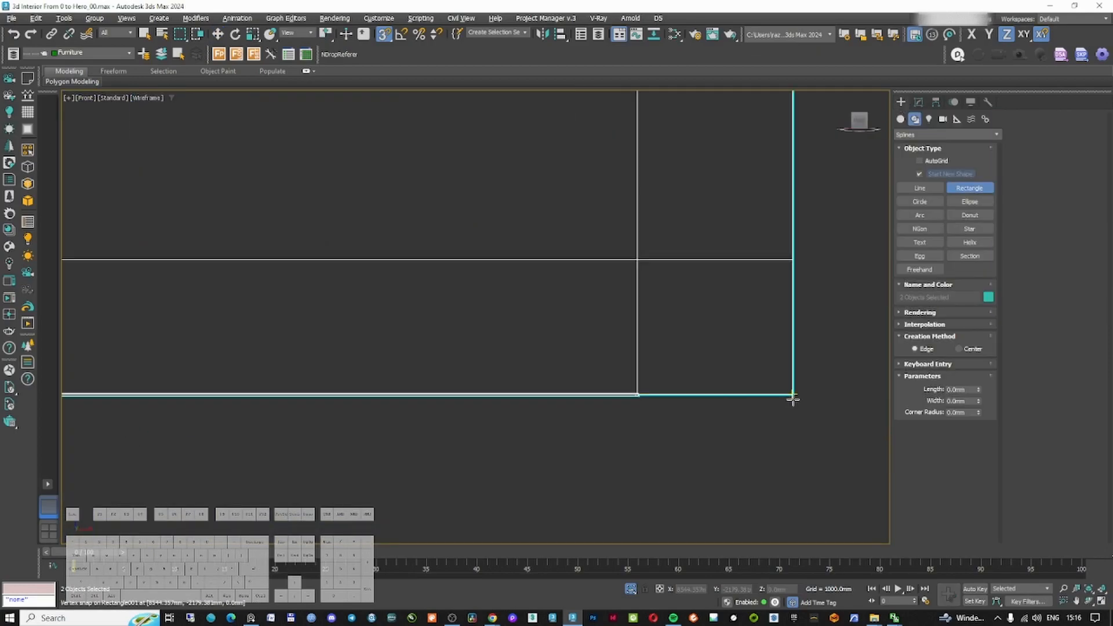
drag(793, 395, 715, 260)
text(00)
key(Return)
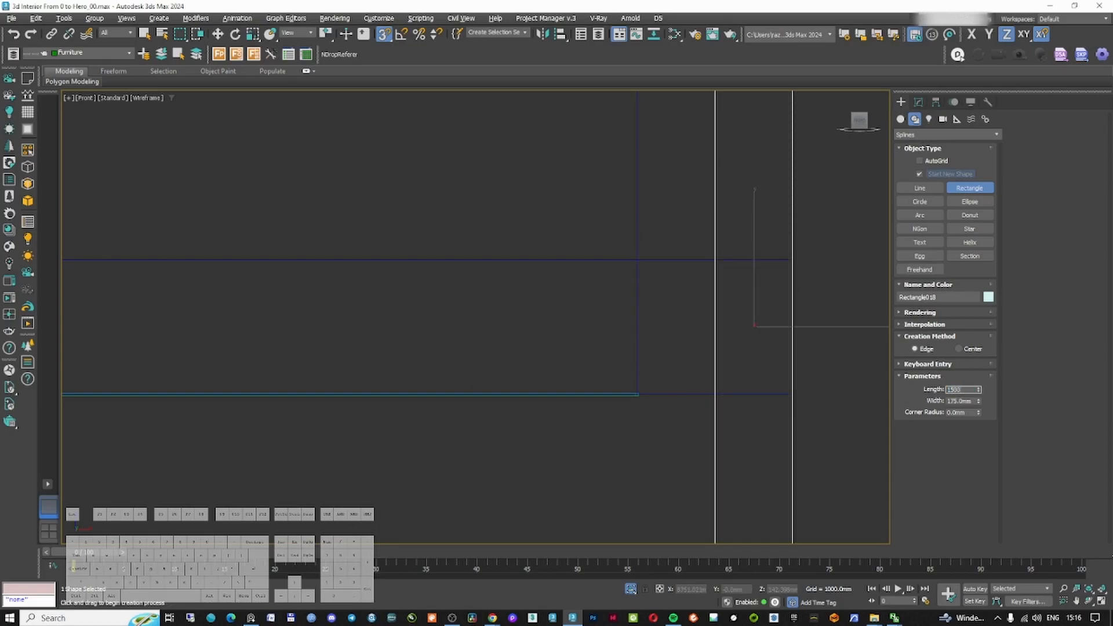
key(Return)
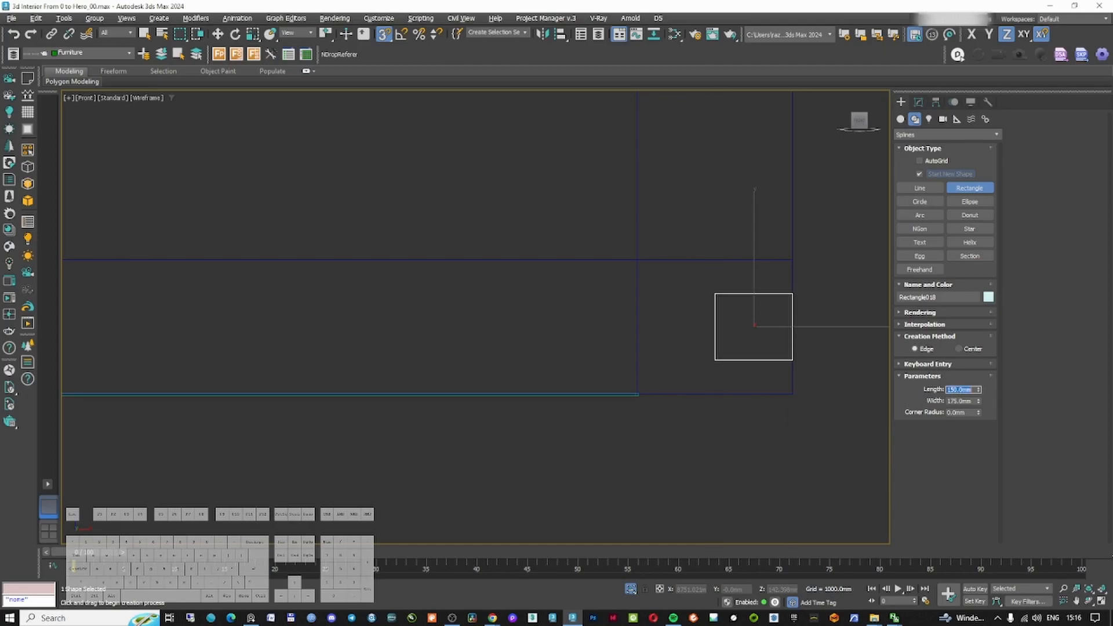
text(20)
key(Return)
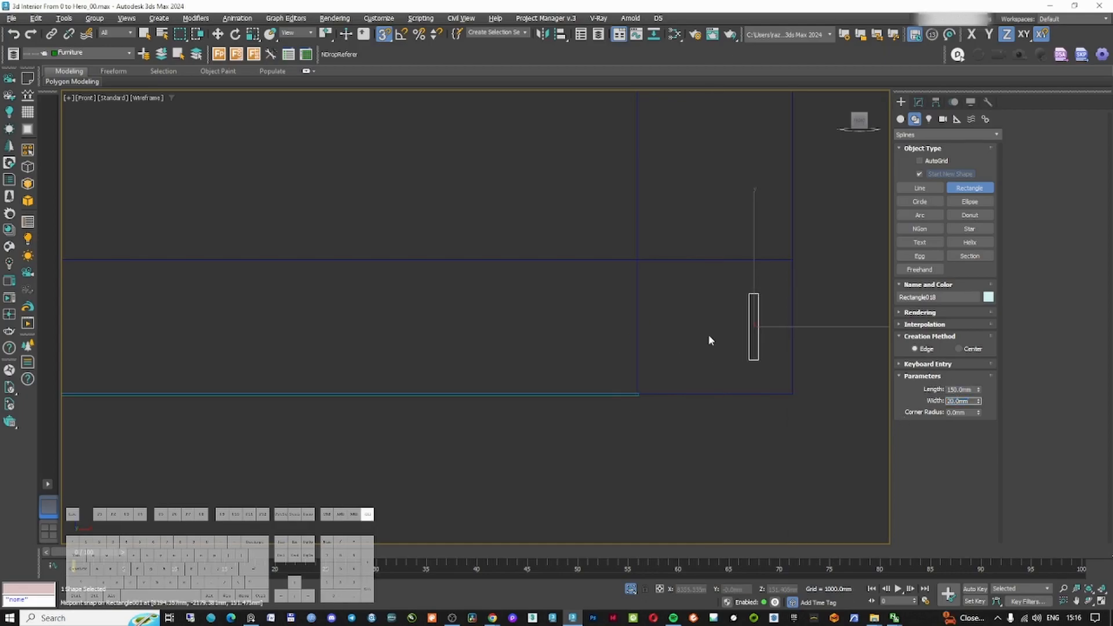
Move the rectangle onto the skirting's end in the front view
key(w)
drag(758, 360, 639, 396)
scroll(631, 337, up, 8)
Convert the profile rectangle to an editable spline and delete two of its segments to open the profile
click(919, 101)
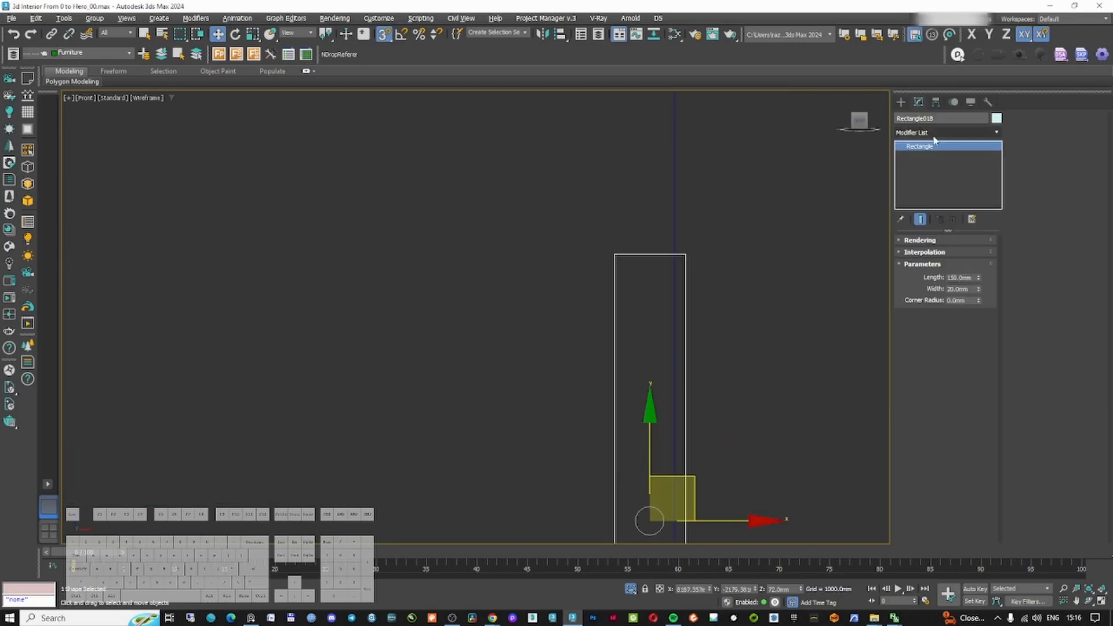
click(934, 133)
text(ed)
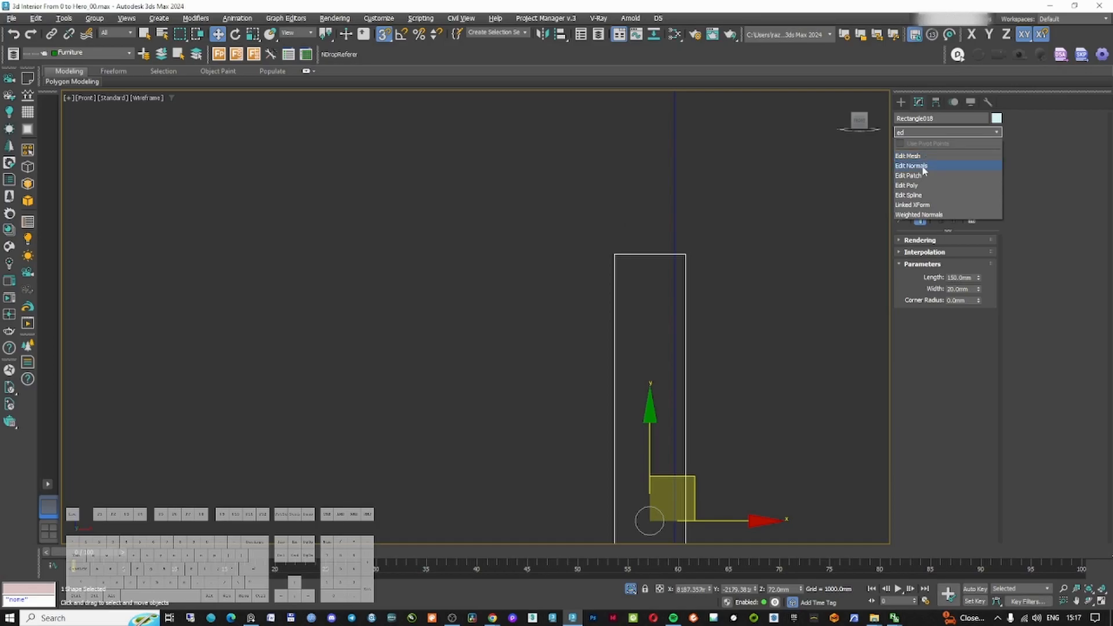
click(920, 196)
key(1)
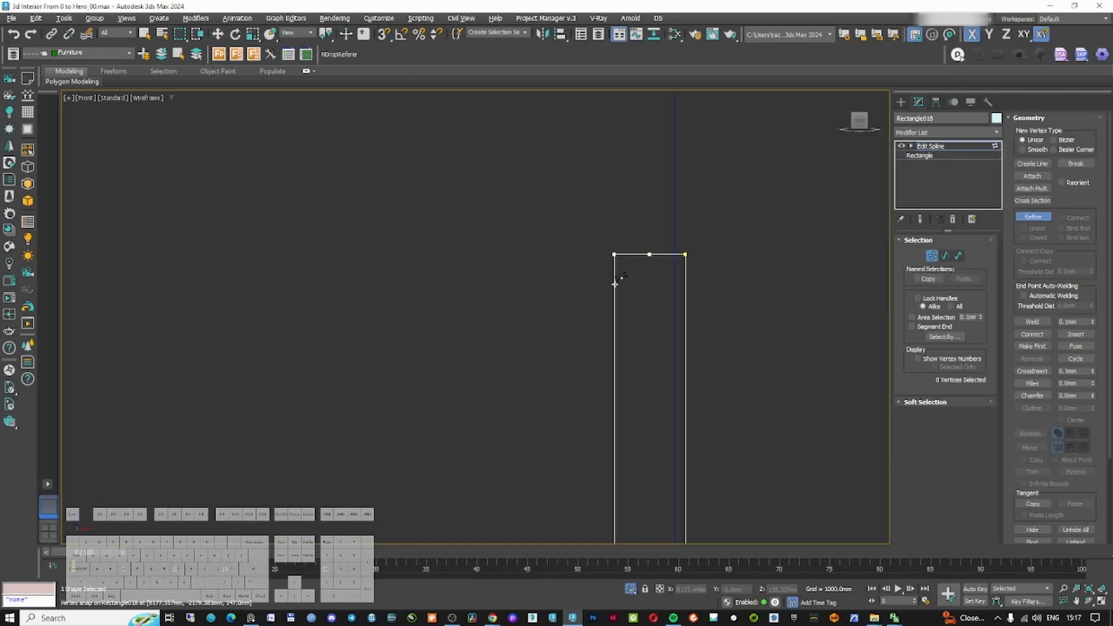
click(944, 256)
drag(603, 238, 633, 271)
key(Delete)
middle_drag(638, 278, 631, 245)
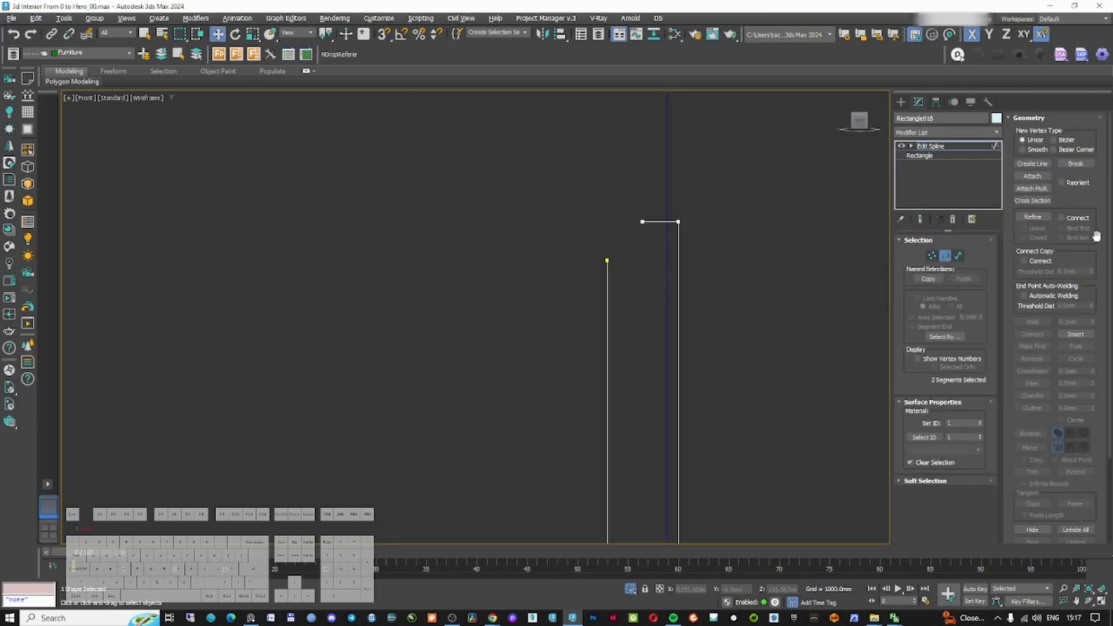
Draw an arc with snapping for the rounded top corner of the skirting profile
click(901, 102)
click(918, 102)
key(1)
click(607, 318)
click(608, 349)
scroll(652, 348, down, 3)
scroll(653, 335, up, 4)
click(1036, 217)
click(901, 102)
click(938, 215)
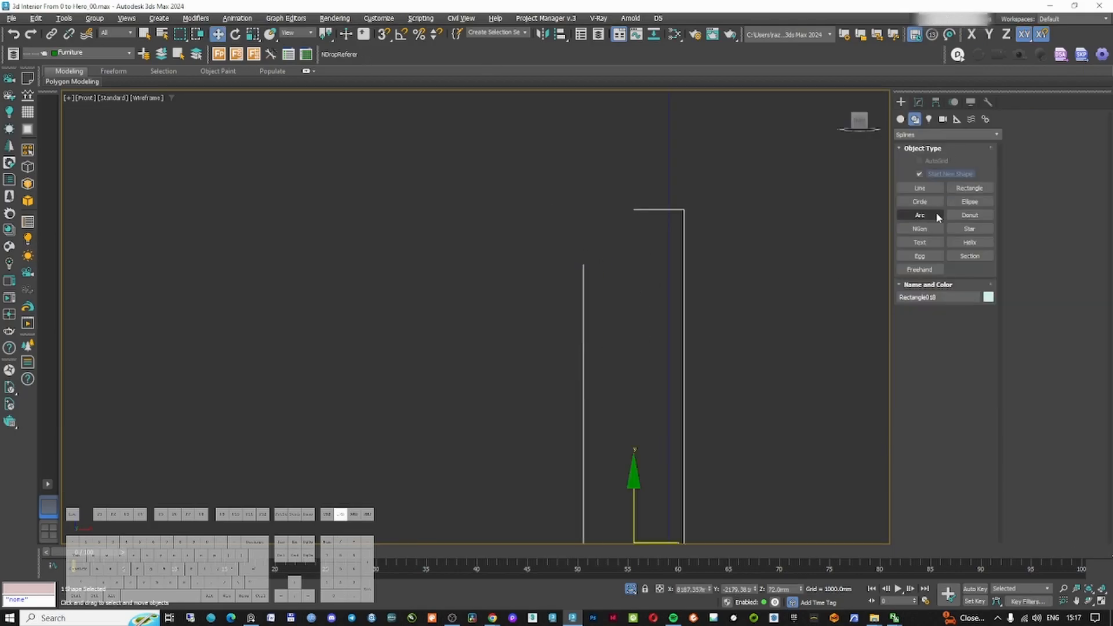
scroll(682, 294, up, 2)
key(s)
drag(613, 175, 542, 253)
click(576, 184)
right_click(576, 183)
middle_drag(576, 184, 556, 183)
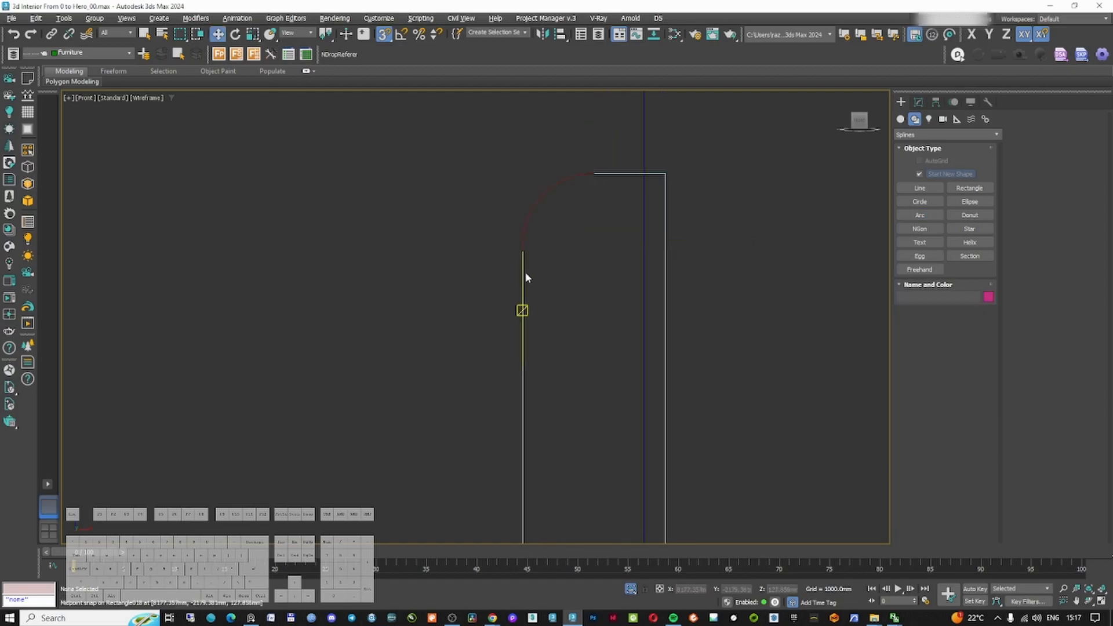
click(523, 274)
Move the profile's segments to form a small step below the top edge
click(918, 102)
click(945, 256)
click(523, 399)
key(s)
shift+drag(587, 396, 597, 396)
scroll(580, 388, down, 3)
scroll(539, 381, up, 2)
click(538, 385)
shift+drag(615, 445, 596, 445)
middle_drag(522, 176, 506, 283)
scroll(505, 284, up, 3)
click(1035, 217)
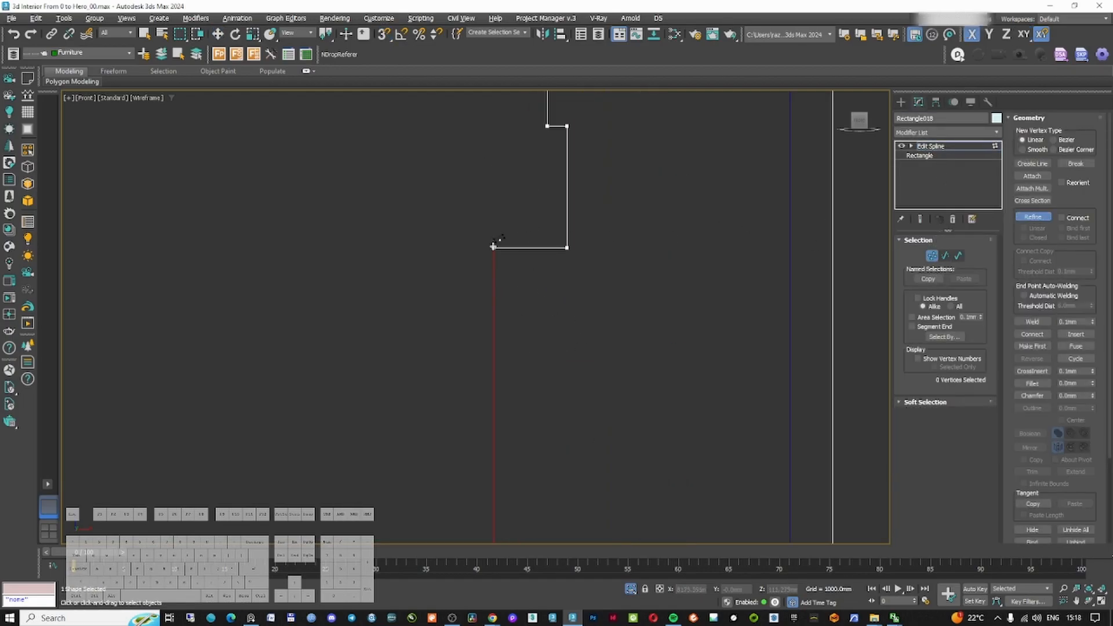
Attach the arc to the profile, weld the meeting vertices and fillet the notch corner
scroll(505, 242, down, 3)
alt+middle_drag(505, 242, 525, 255)
click(1036, 180)
click(1036, 181)
click(1032, 322)
click(467, 371)
click(1033, 383)
scroll(476, 316, up, 3)
scroll(780, 464, down, 12)
scroll(781, 465, up, 10)
scroll(462, 358, up, 5)
click(462, 348)
scroll(492, 342, down, 4)
scroll(542, 280, down, 3)
click(932, 255)
key(w)
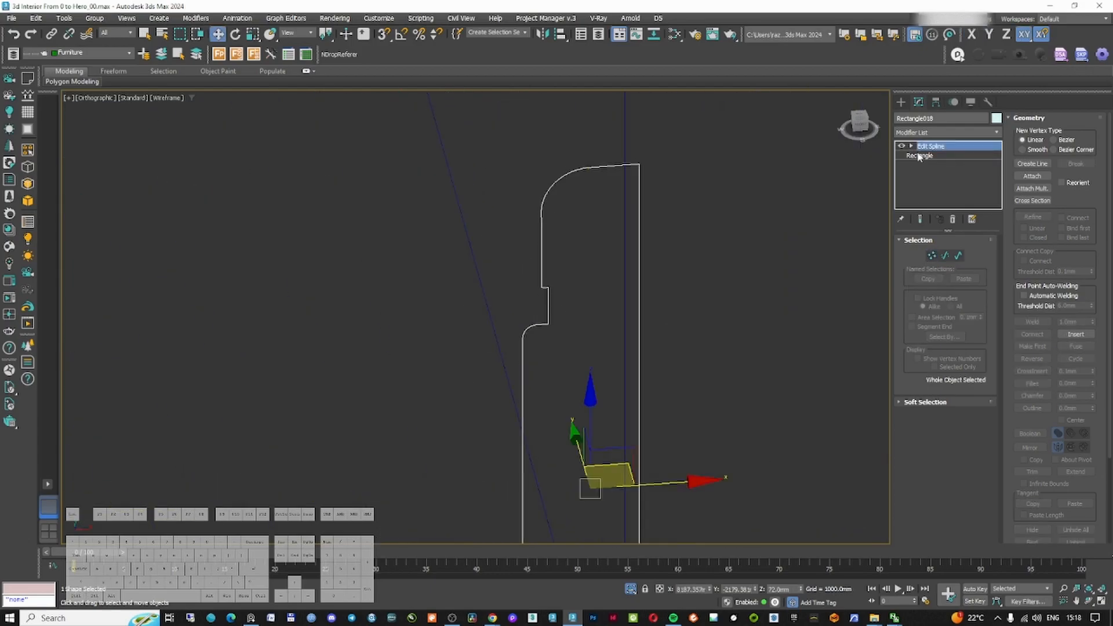
Select the skirting sweep and pick the new profile as its custom section
click(900, 103)
scroll(599, 275, down, 5)
scroll(597, 295, up, 6)
click(597, 290)
click(918, 102)
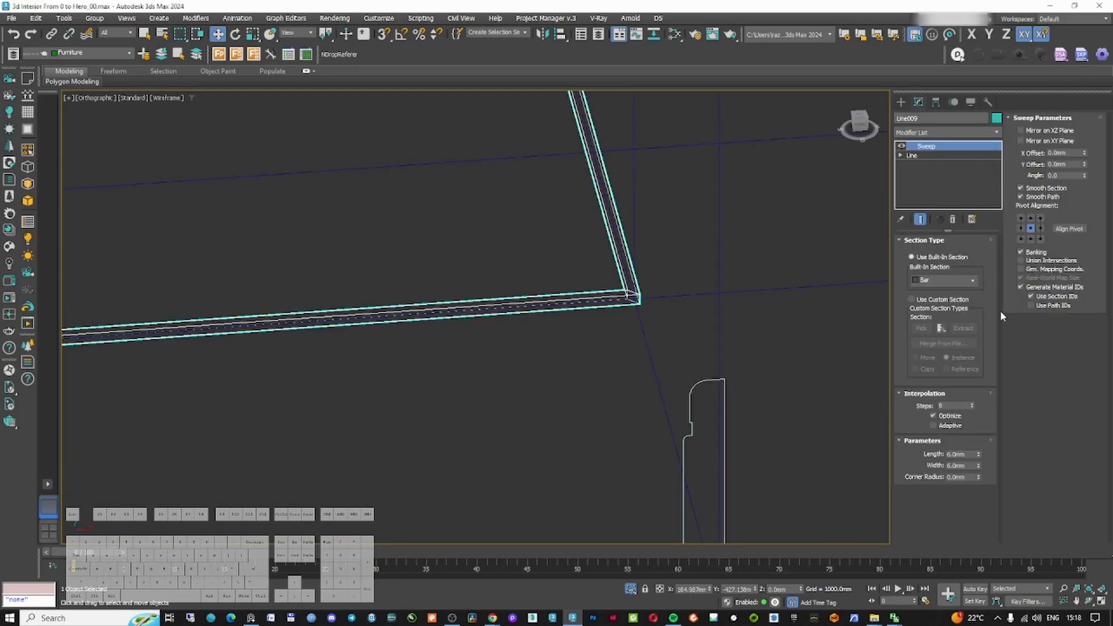
click(912, 299)
click(921, 328)
scroll(768, 398, up, 2)
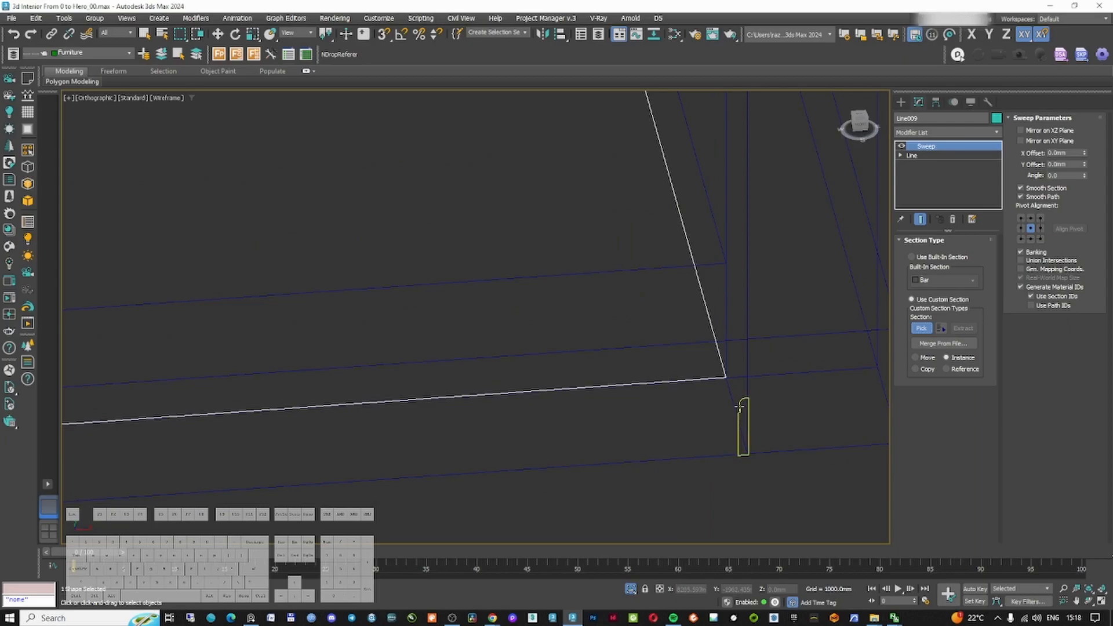
click(739, 422)
Mirror the sweep section on the XZ plane so the profile faces into the room
scroll(753, 406, up, 2)
key(F3)
scroll(728, 355, down, 8)
alt+middle_drag(676, 350, 690, 374)
scroll(690, 373, up, 8)
click(1032, 133)
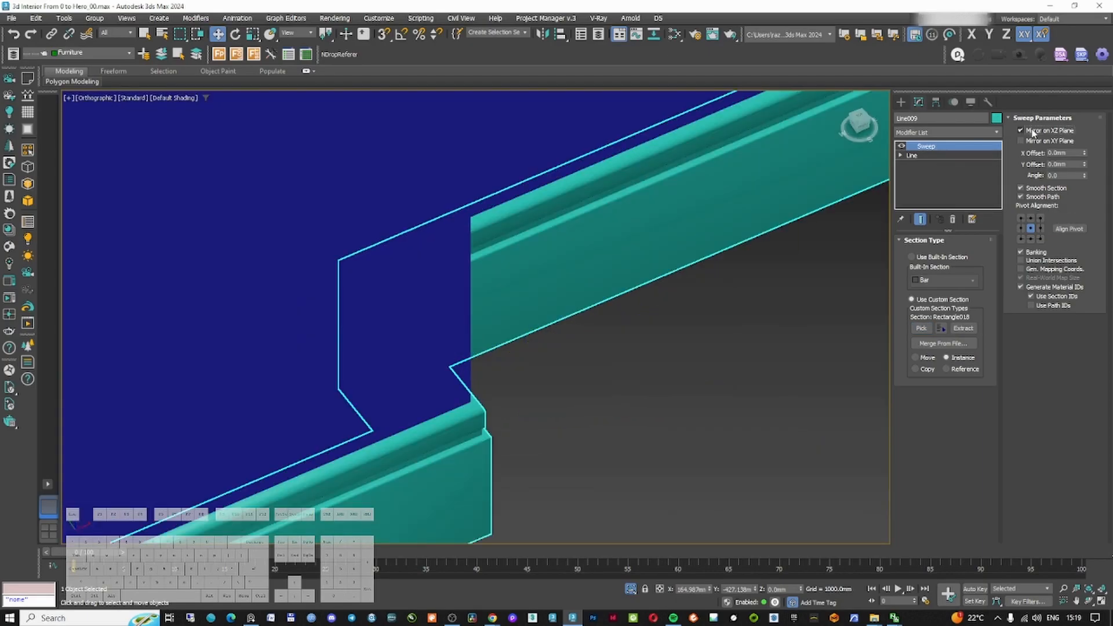
Adjust the sweep path's end vertex in vertex sub-object mode
scroll(520, 343, down, 5)
alt+middle_drag(520, 343, 545, 301)
key(F3)
scroll(723, 333, up, 2)
click(901, 155)
click(920, 165)
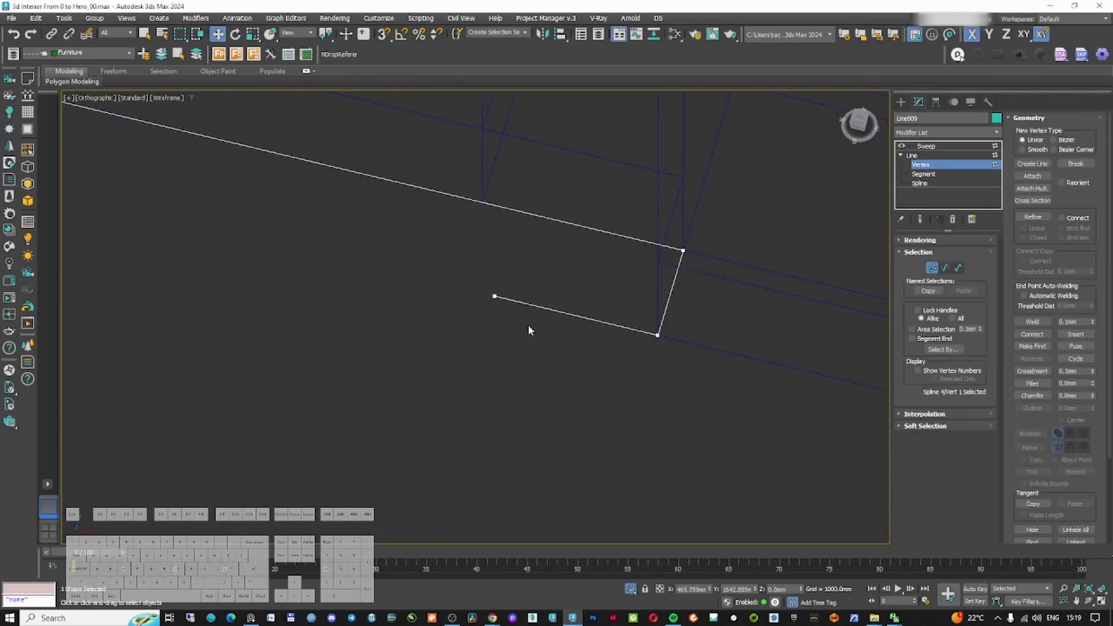
drag(457, 319, 458, 318)
drag(789, 373, 790, 372)
scroll(427, 339, down, 6)
middle_drag(777, 363, 487, 340)
right_click(487, 341)
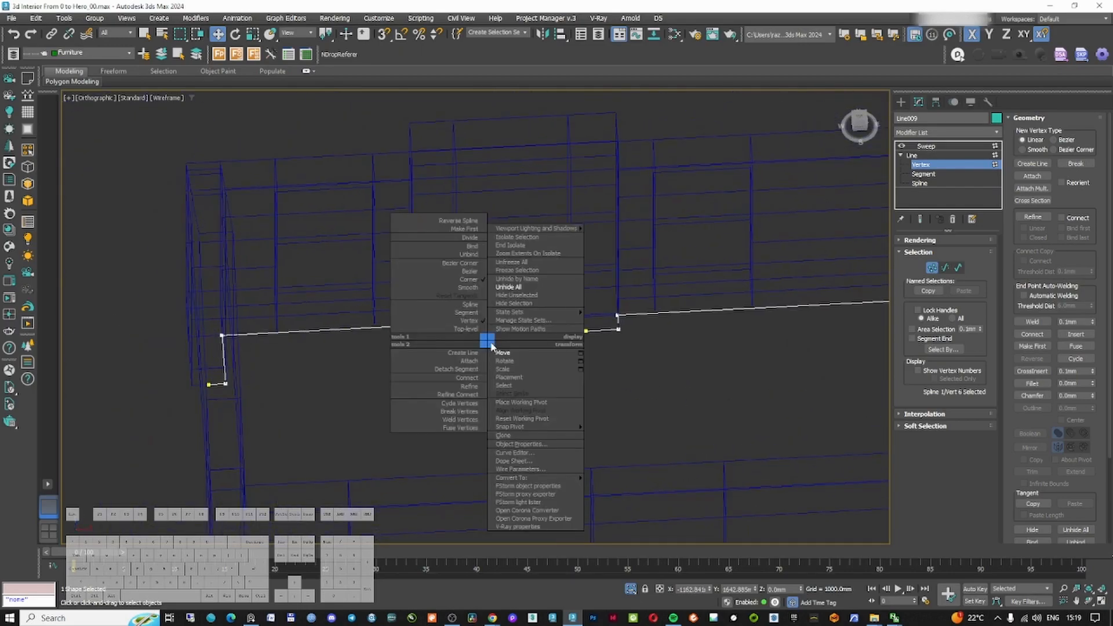
click(513, 296)
scroll(450, 336, up, 8)
alt+middle_drag(449, 336, 456, 330)
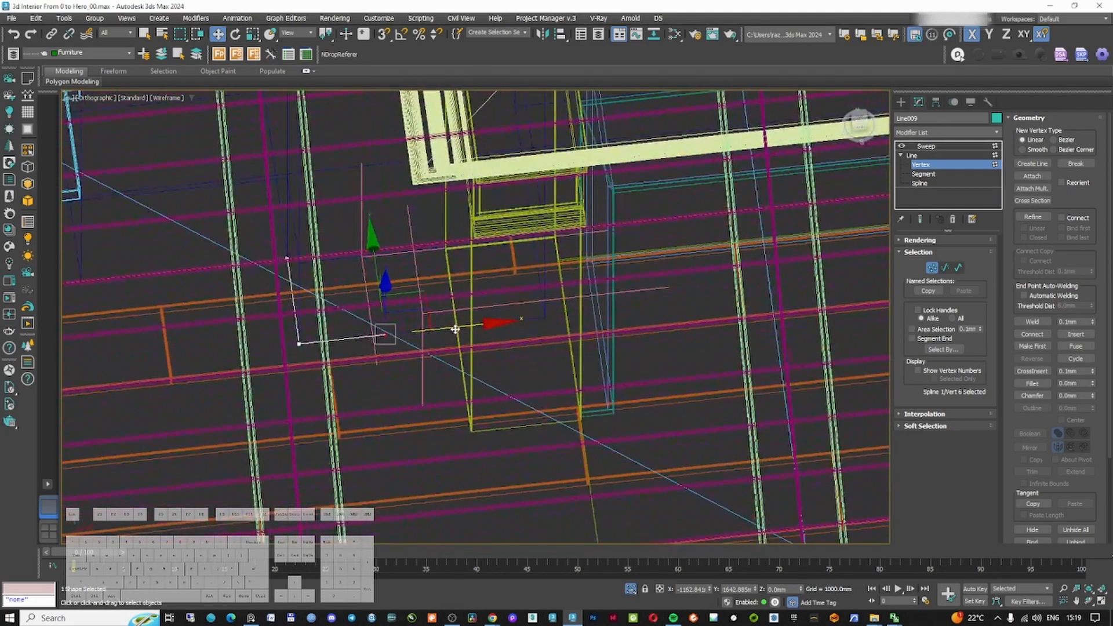
Isolate the skirting in the front view and set its Y position to 1 mm
click(931, 266)
click(927, 148)
middle_drag(410, 267, 442, 317)
scroll(451, 328, down, 4)
key(c)
double_click(529, 232)
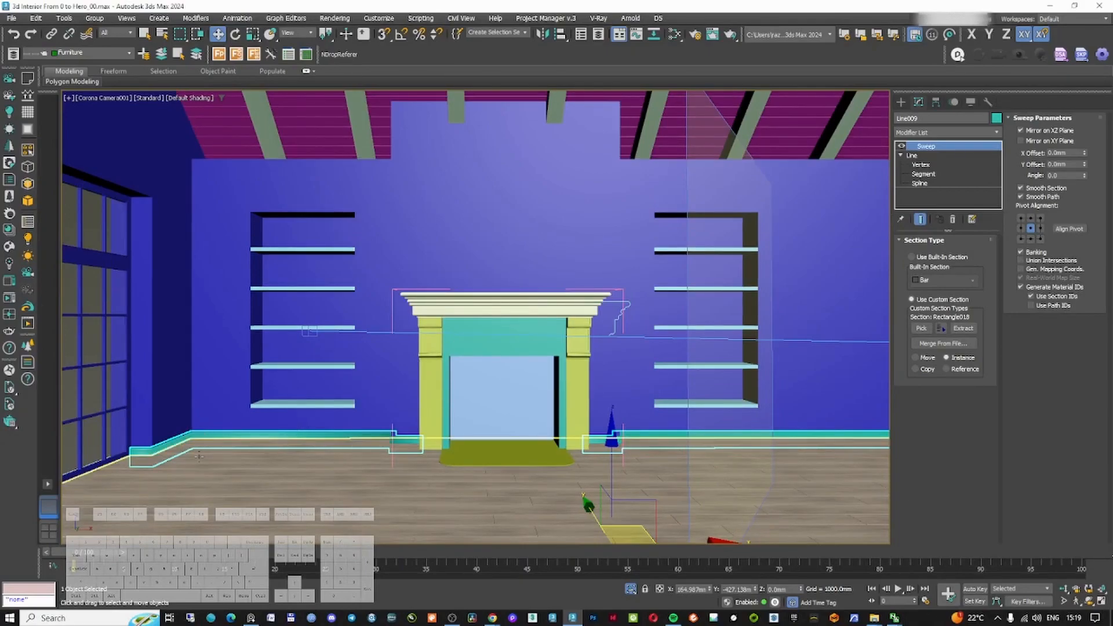
ctrl+click(200, 453)
key(alt+q)
key(f)
key(z)
middle_drag(297, 399, 404, 438)
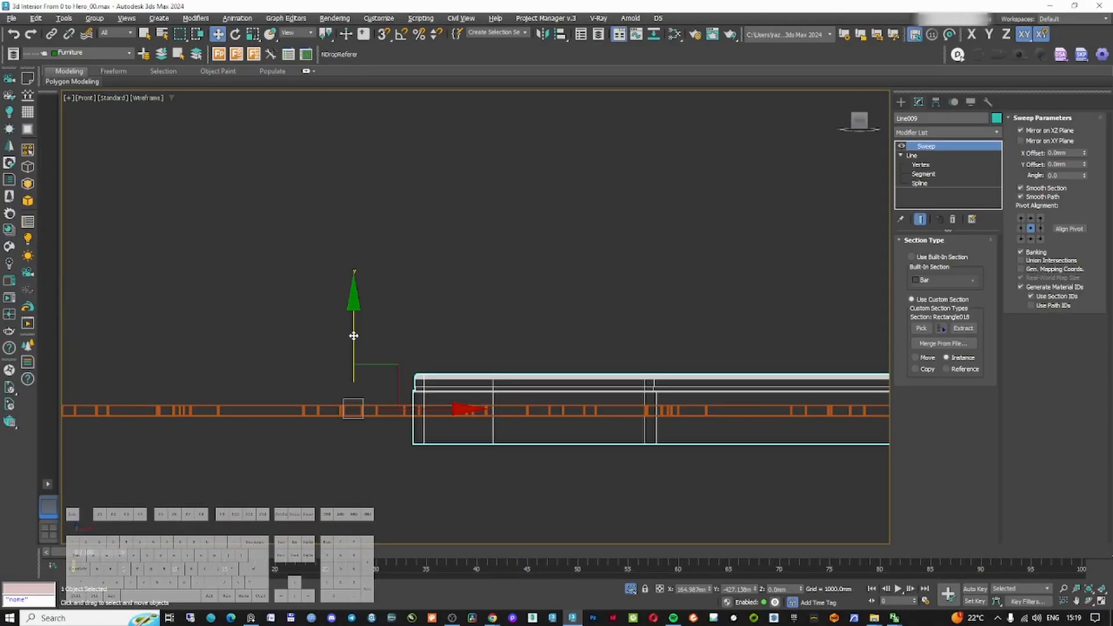
drag(353, 336, 366, 288)
scroll(418, 400, up, 8)
drag(566, 450, 559, 475)
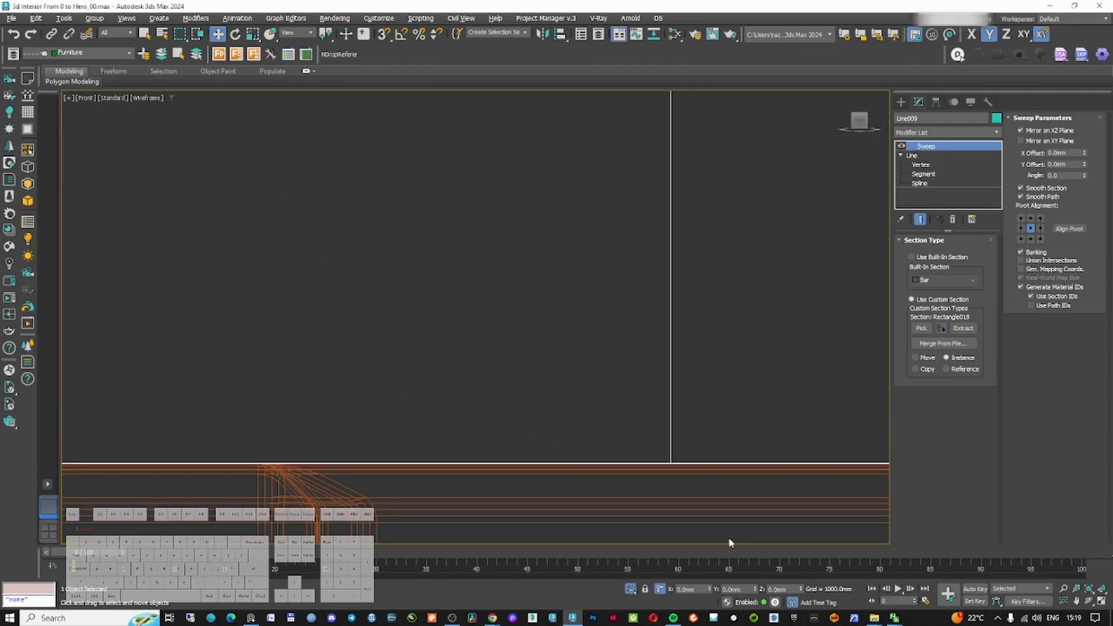
middle_drag(602, 410, 601, 424)
scroll(601, 425, down, 5)
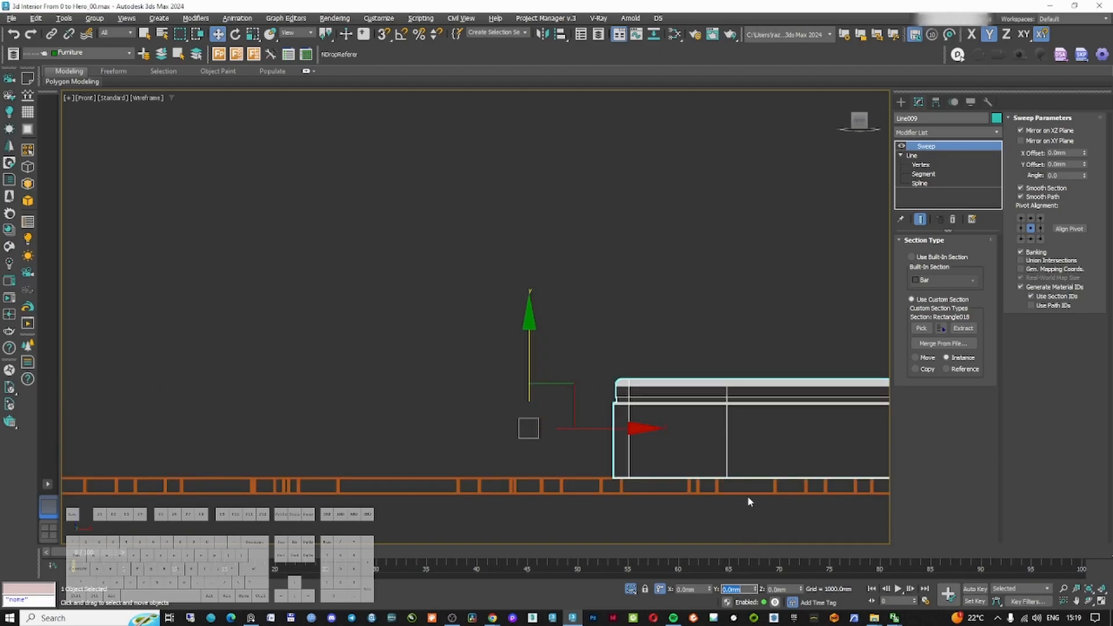
scroll(748, 501, up, 6)
key(Return)
text(1)
key(Return)
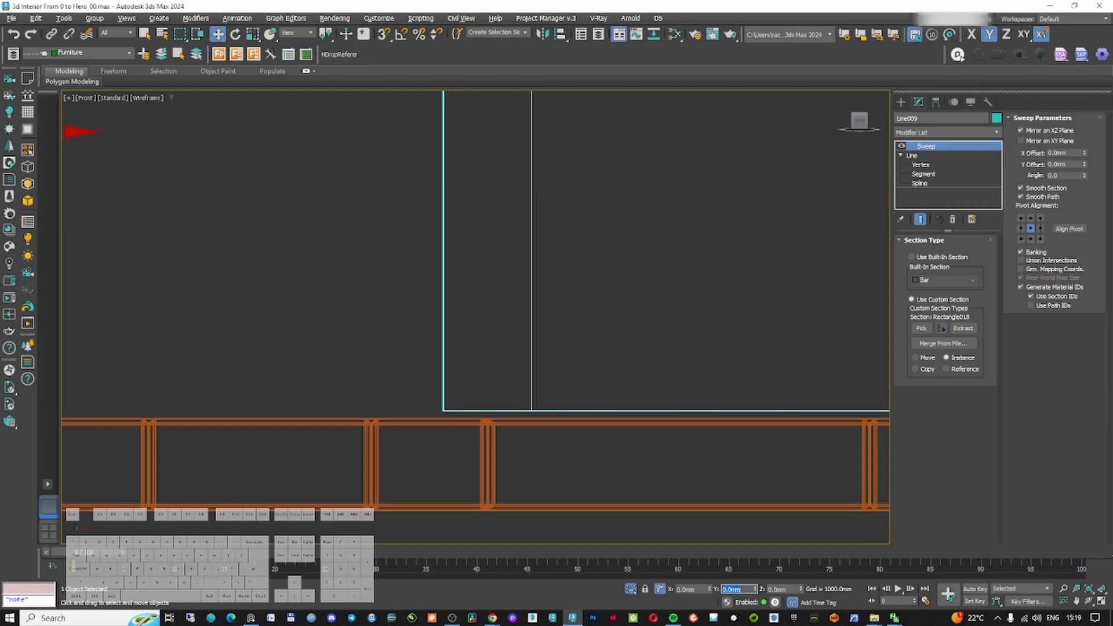
Add a Chamfer modifier to the skirting
click(902, 108)
click(664, 256)
click(517, 412)
scroll(517, 412, down, 6)
alt+middle_drag(517, 413, 626, 533)
scroll(626, 536, up, 4)
scroll(627, 513, up, 8)
key(F3)
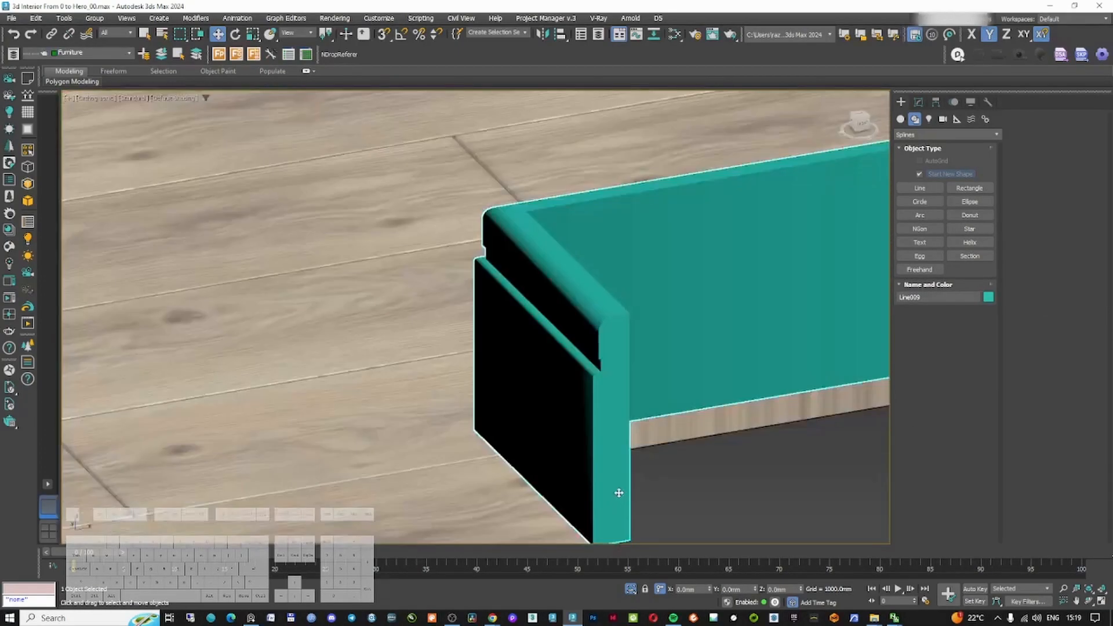
middle_drag(619, 494, 556, 335)
click(919, 103)
click(929, 131)
text(ch)
key(Return)
key(F3)
scroll(476, 406, down, 2)
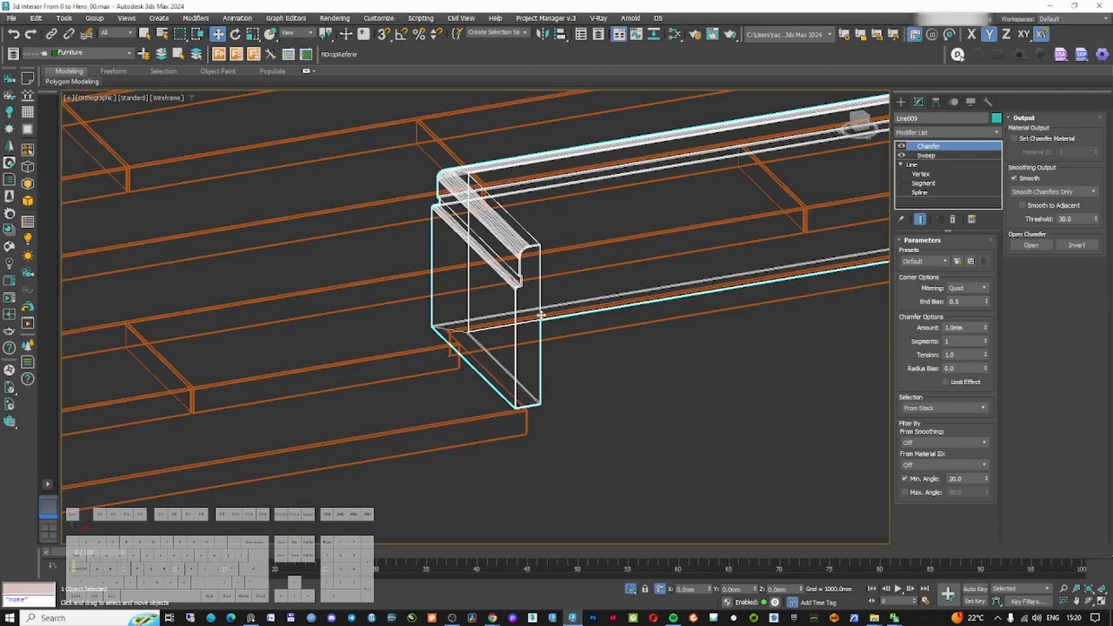
Set the chamfer amount to about 0.35 mm
key(F3)
scroll(517, 310, up, 5)
scroll(515, 314, down, 13)
middle_drag(324, 300, 337, 300)
scroll(337, 301, down, 2)
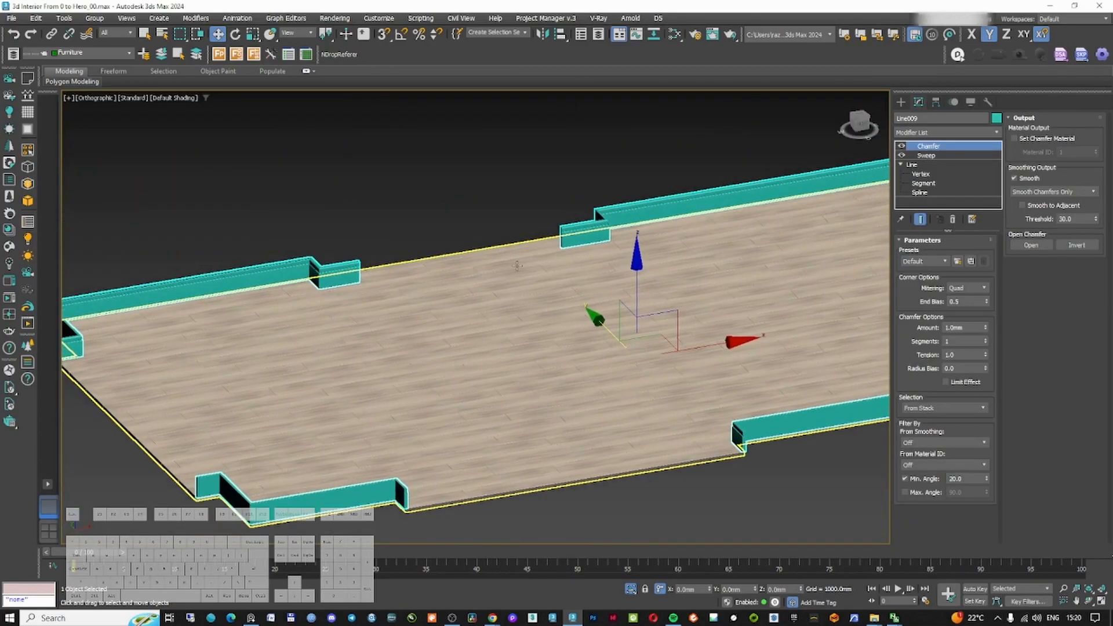
scroll(361, 241, up, 10)
key(F3)
scroll(536, 236, up, 5)
key(F3)
scroll(537, 240, down, 11)
middle_drag(537, 240, 437, 284)
middle_drag(684, 116, 490, 233)
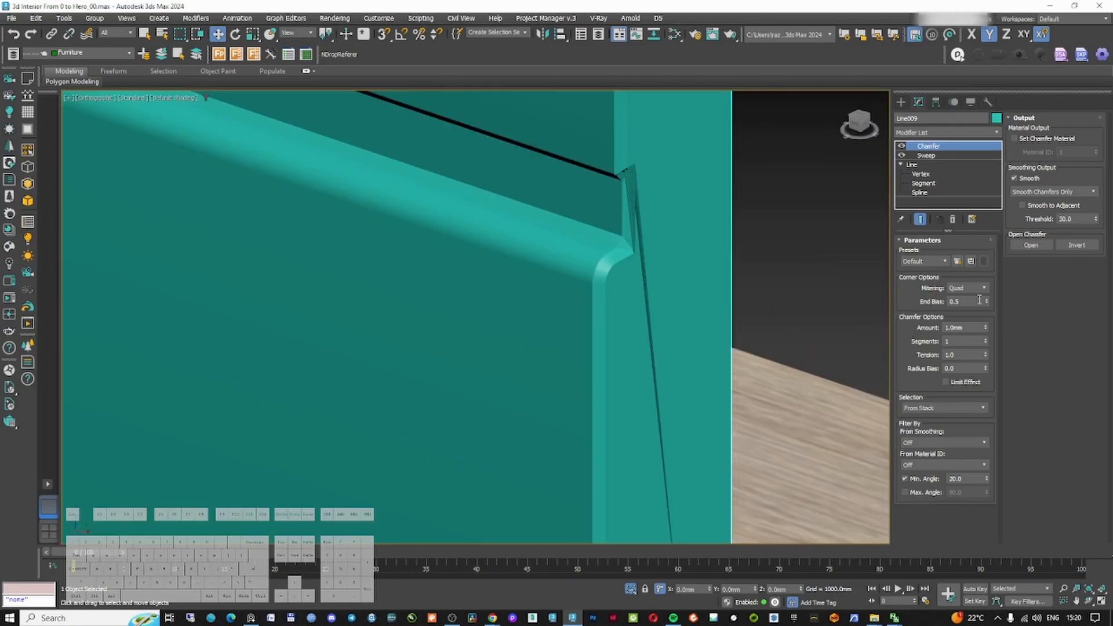
click(984, 287)
click(973, 305)
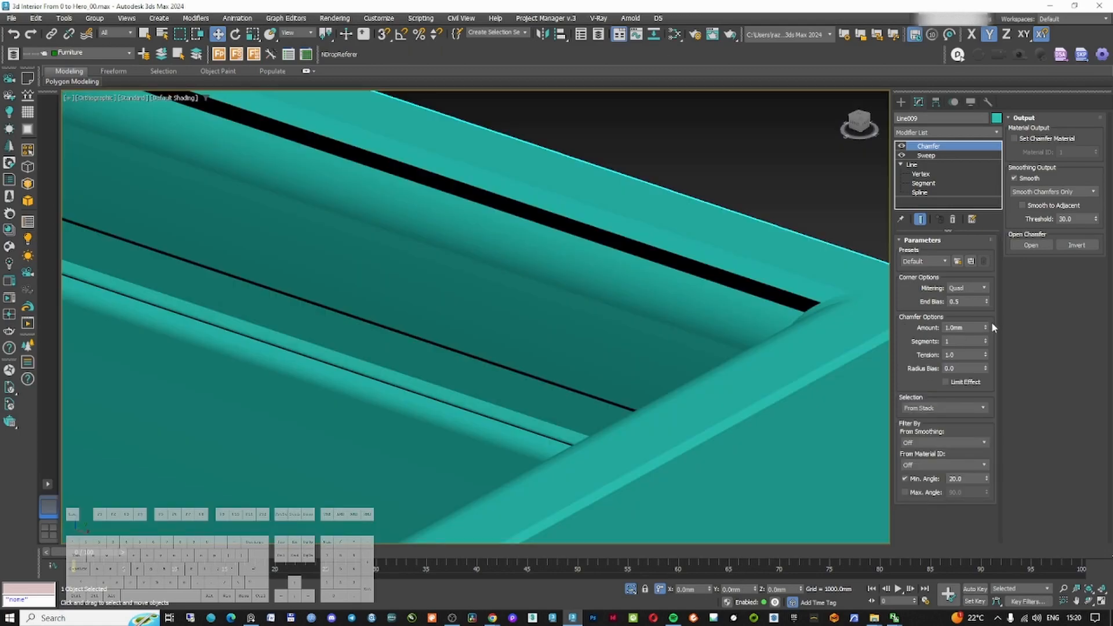
mouse_move(984, 327)
mouse_down()
mouse_move(975, 376)
mouse_move(978, 366)
mouse_up()
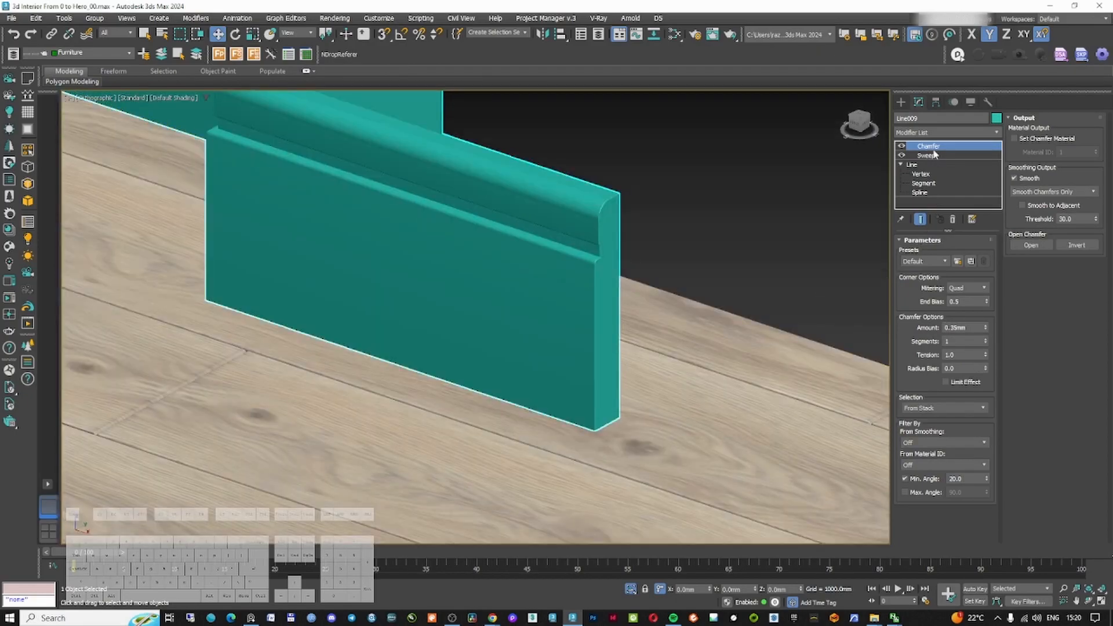
Set the chamfer smoothing output to Smooth Chamfers Only and select the Sweep modifier
click(1060, 191)
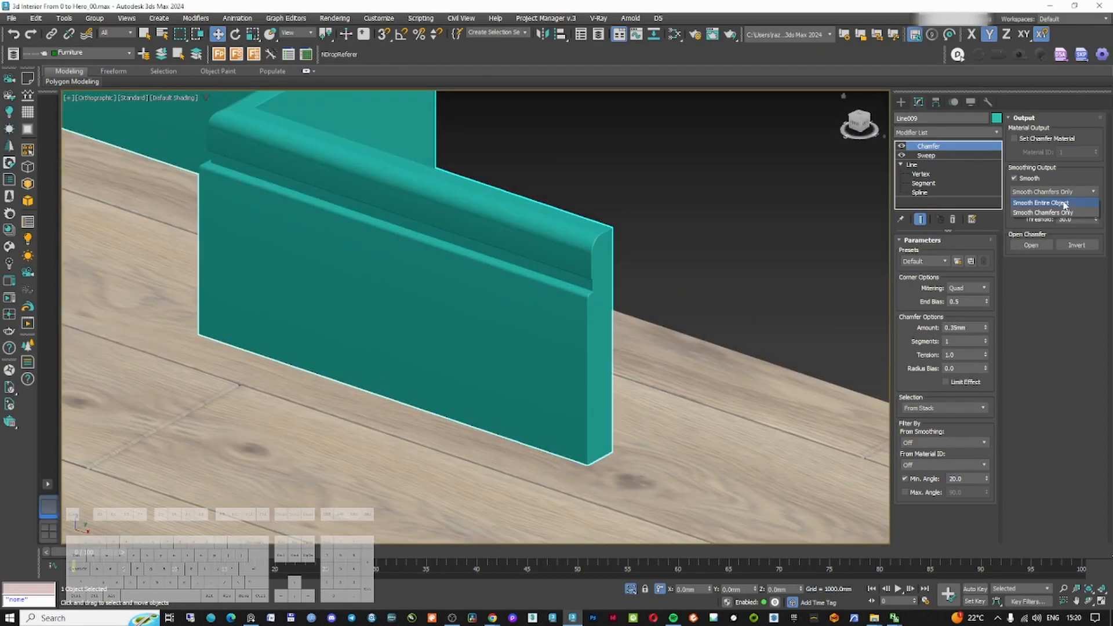
click(1063, 213)
scroll(567, 298, down, 4)
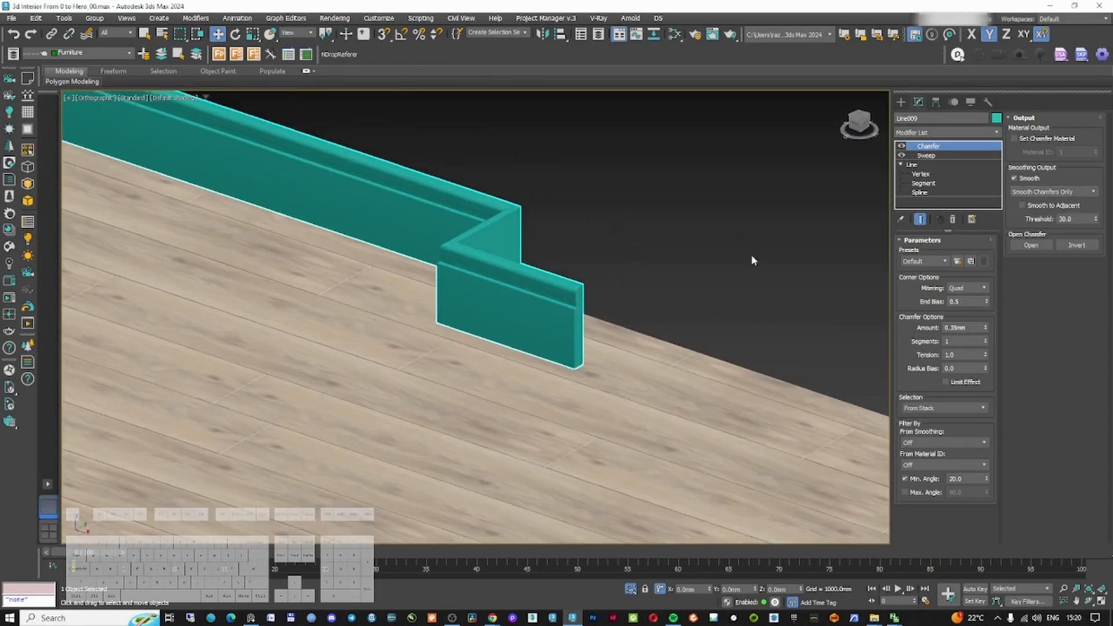
click(926, 155)
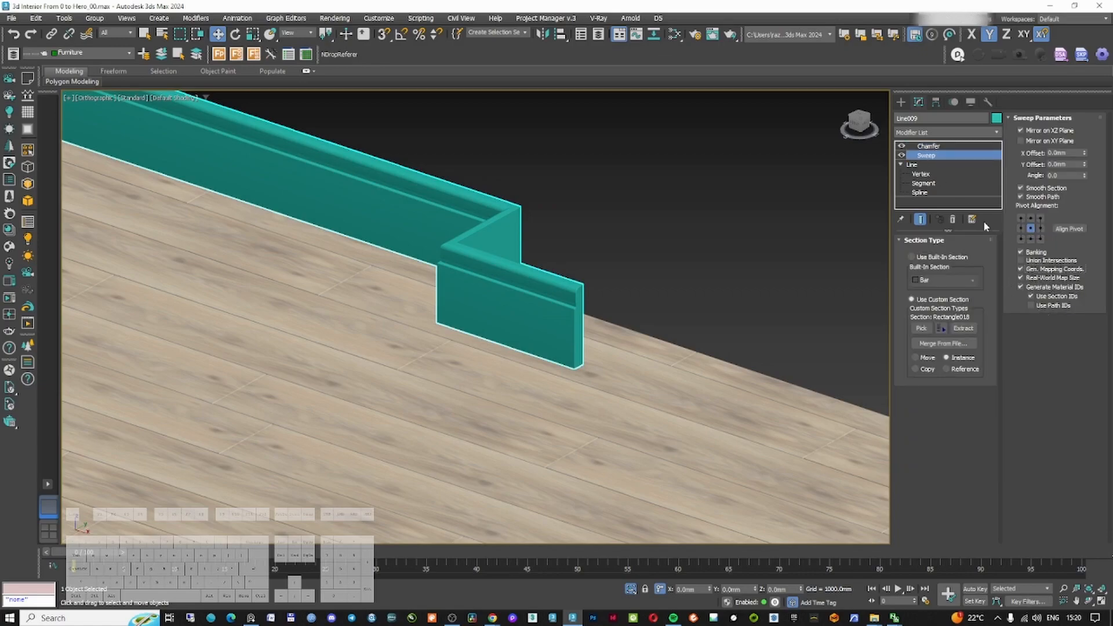
Switch to Corona Camera001 and start a render
click(901, 102)
key(c)
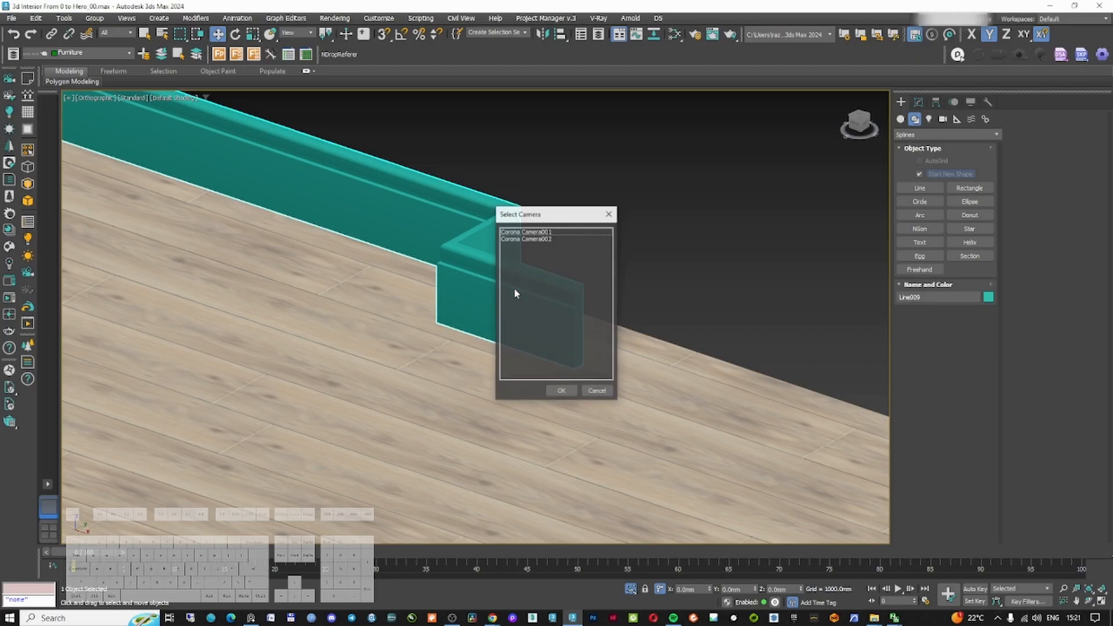
double_click(537, 233)
right_click(531, 295)
click(552, 241)
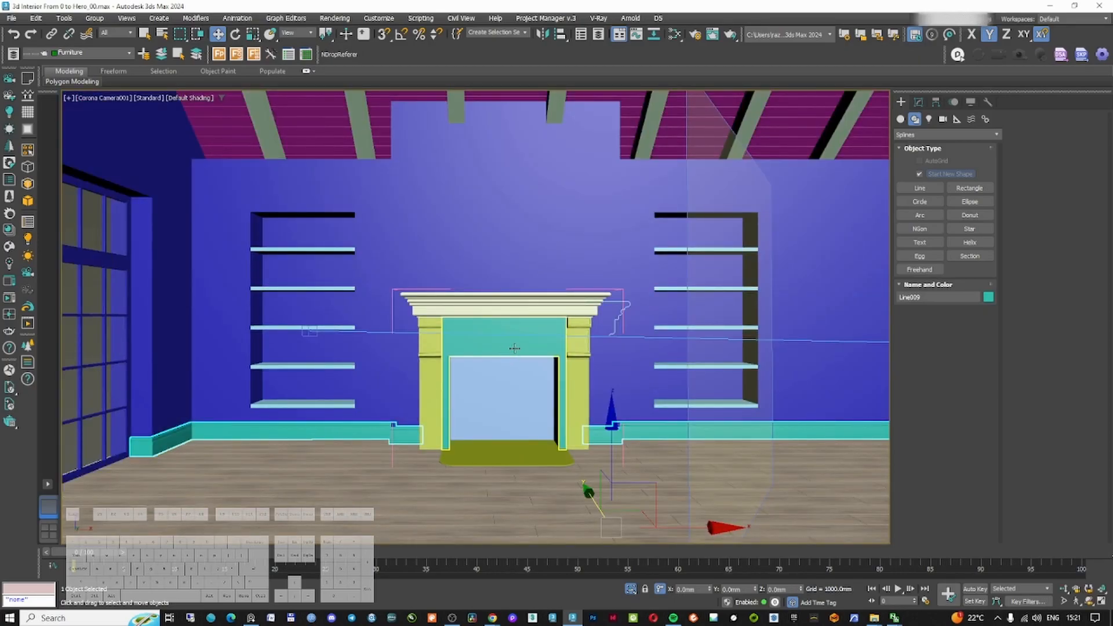
click(9, 263)
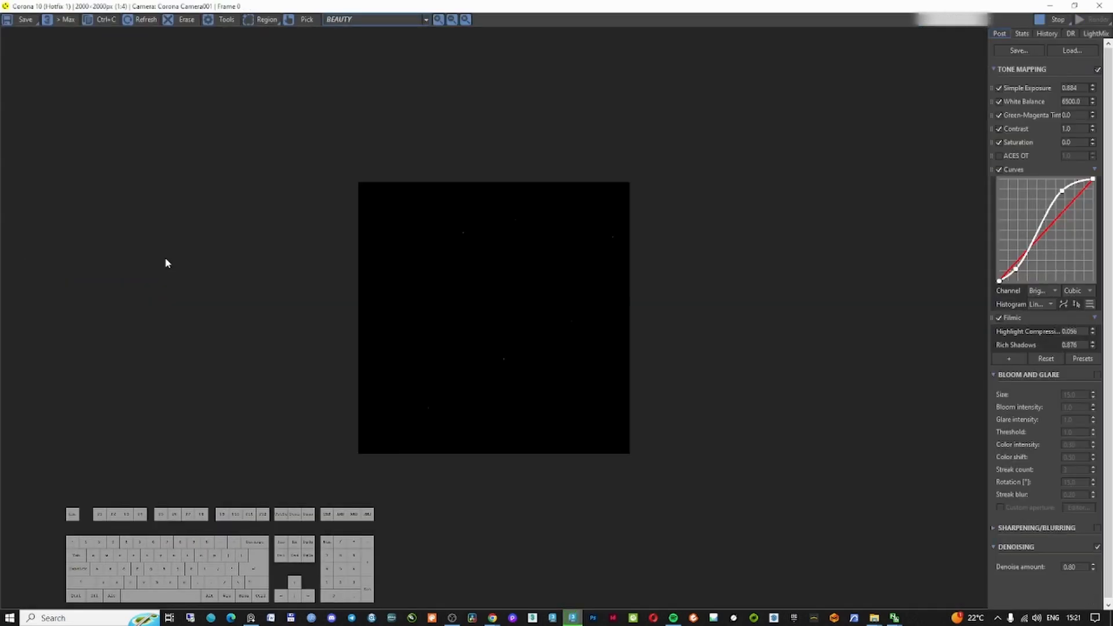
Set Rich Shadows to 0.704 and adjust the tone-mapping curve points in the frame buffer
click(475, 290)
scroll(517, 329, up, 1)
drag(1092, 346, 1068, 404)
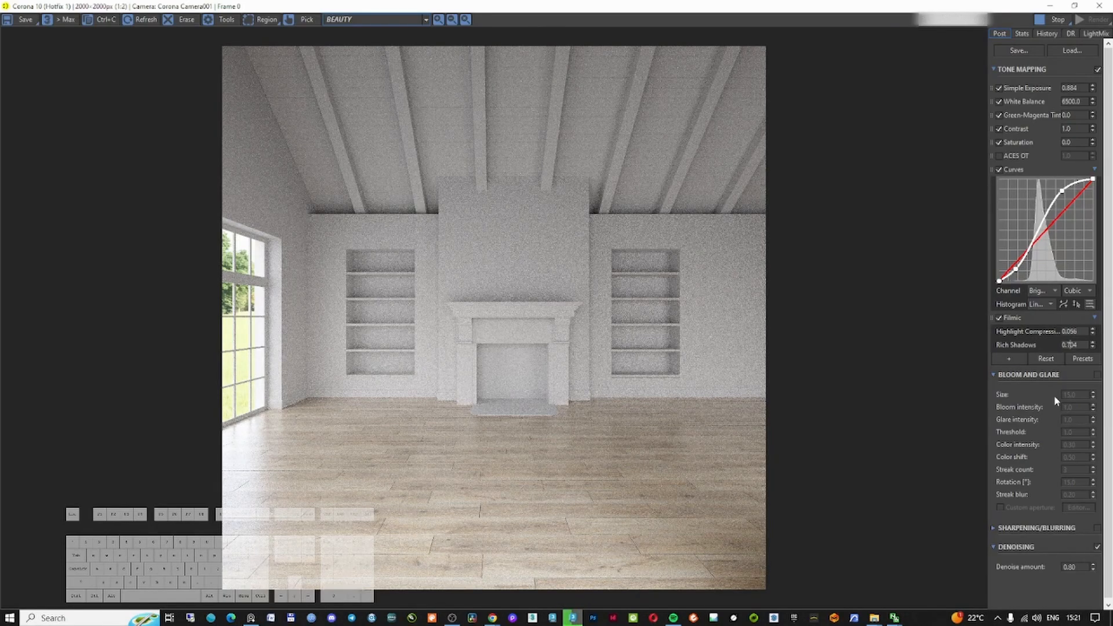
click(999, 169)
click(999, 170)
drag(1062, 191, 1070, 186)
drag(1016, 269, 1036, 241)
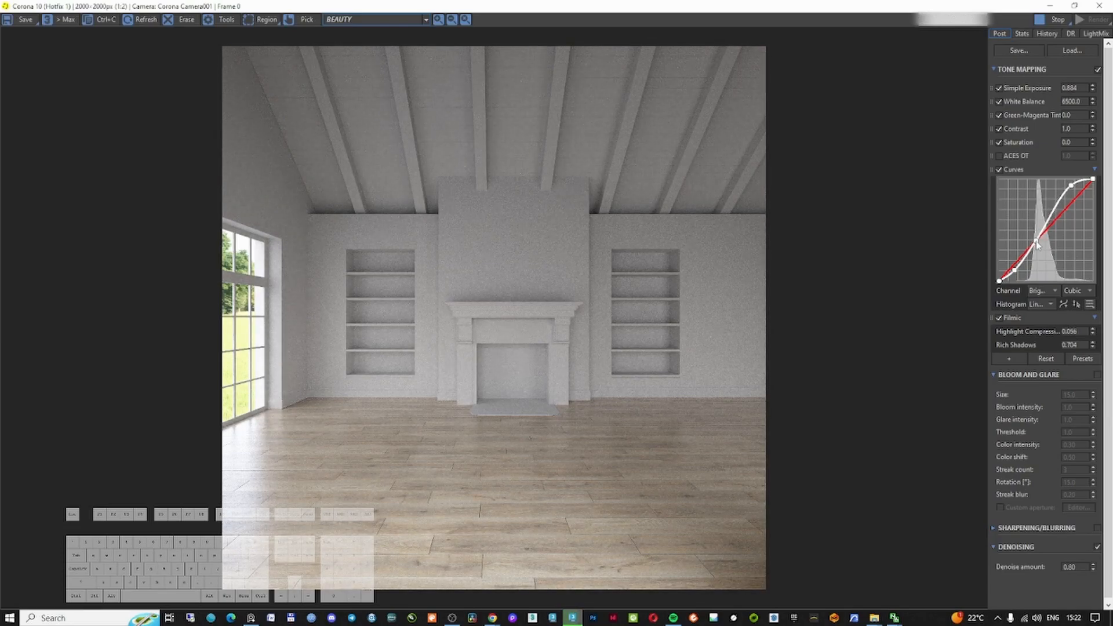
Zoom into the render to inspect the fireplace and skirting
scroll(542, 522, up, 2)
scroll(496, 414, down, 1)
scroll(601, 328, up, 1)
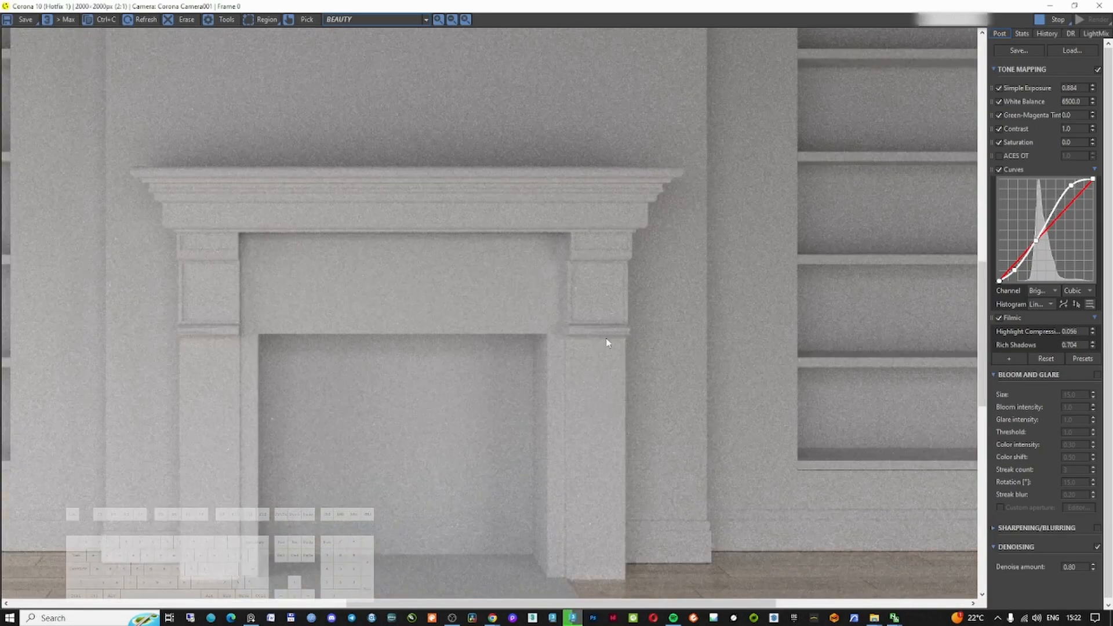
scroll(601, 328, down, 2)
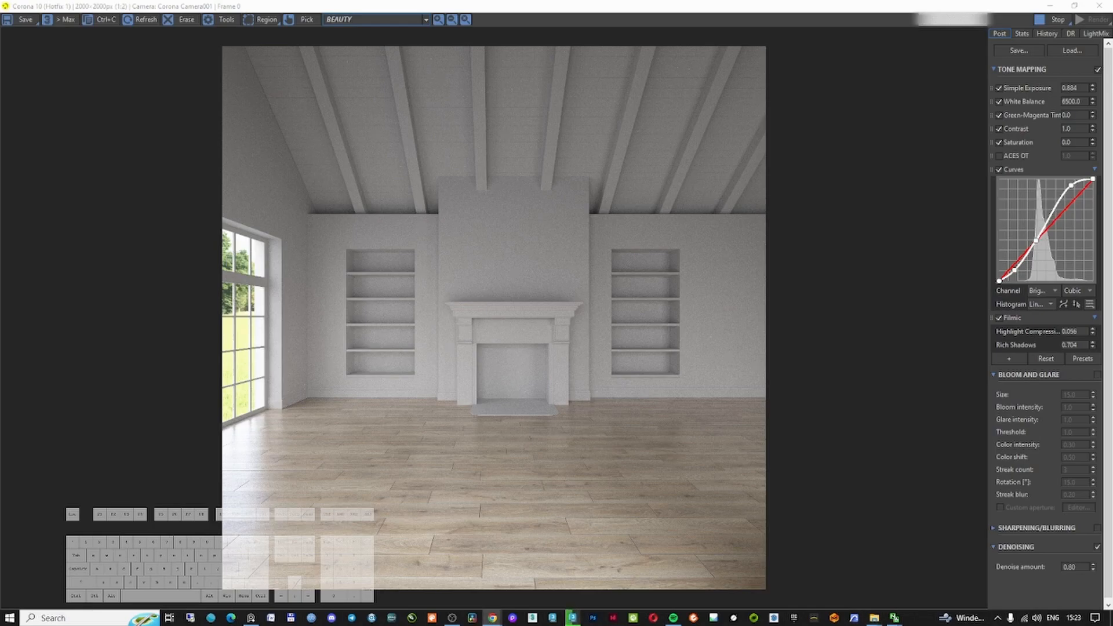
Switch to the browser and download the Beige Wall 001 texture set from Poly Haven at 4K resolution
drag(1112, 261, 616, 77)
double_click(662, 68)
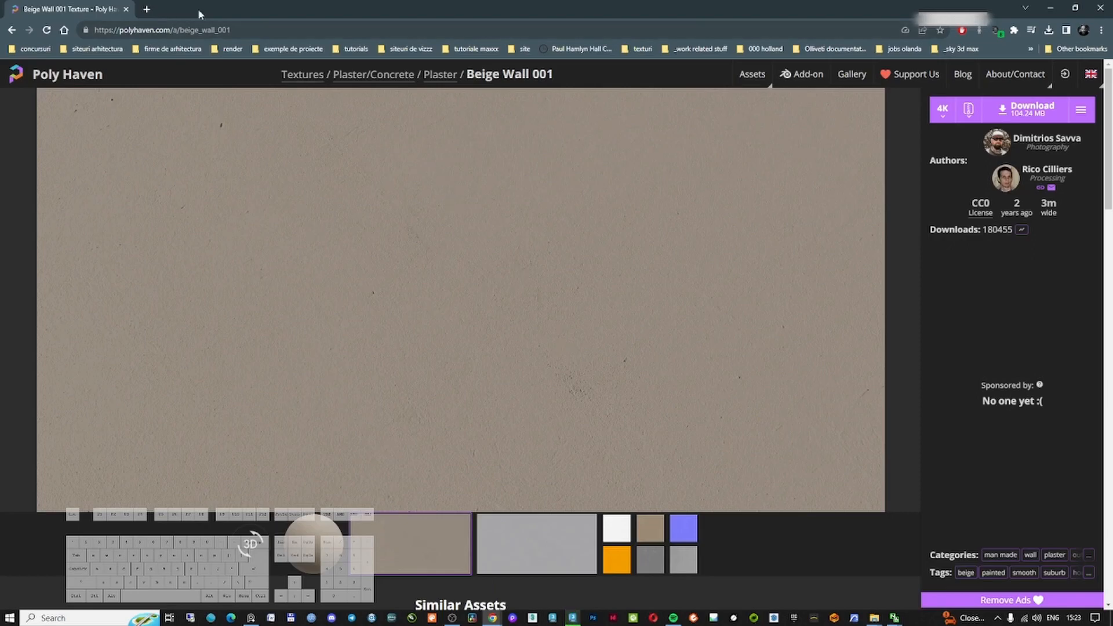
click(942, 110)
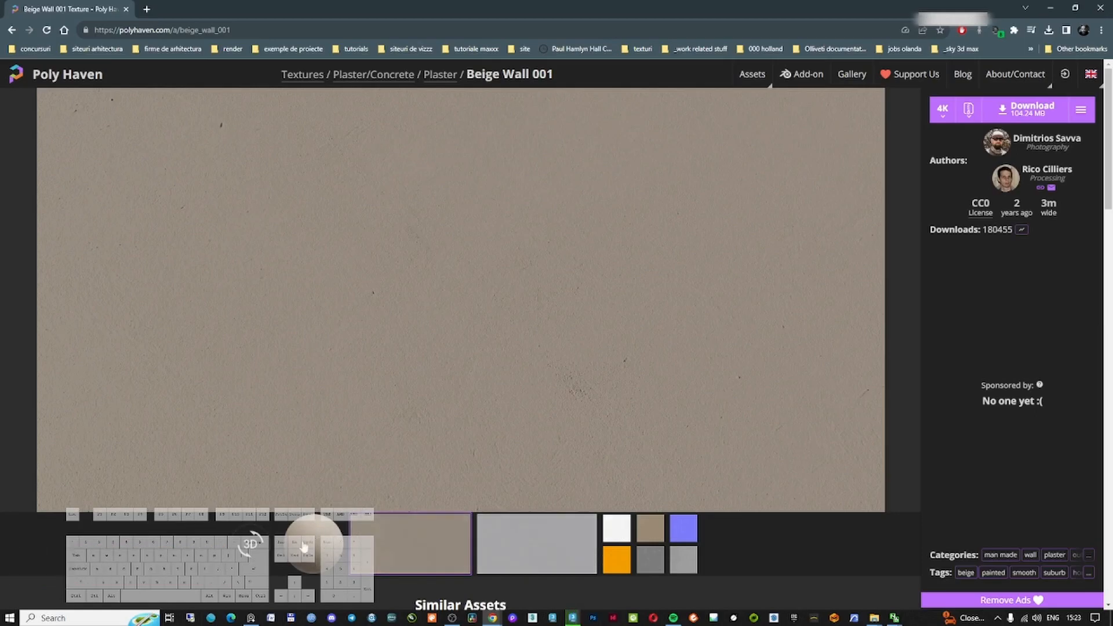
click(1028, 109)
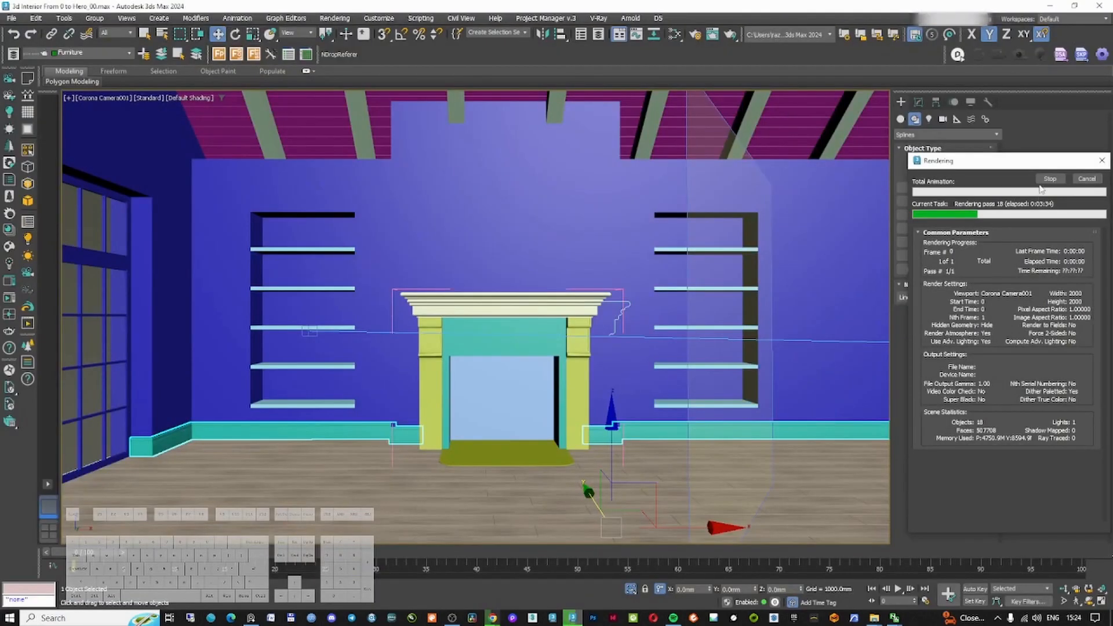
Cancel the running render and open Project Manager in full screen, browsing its Explorer materials section
click(1087, 179)
click(545, 18)
click(535, 55)
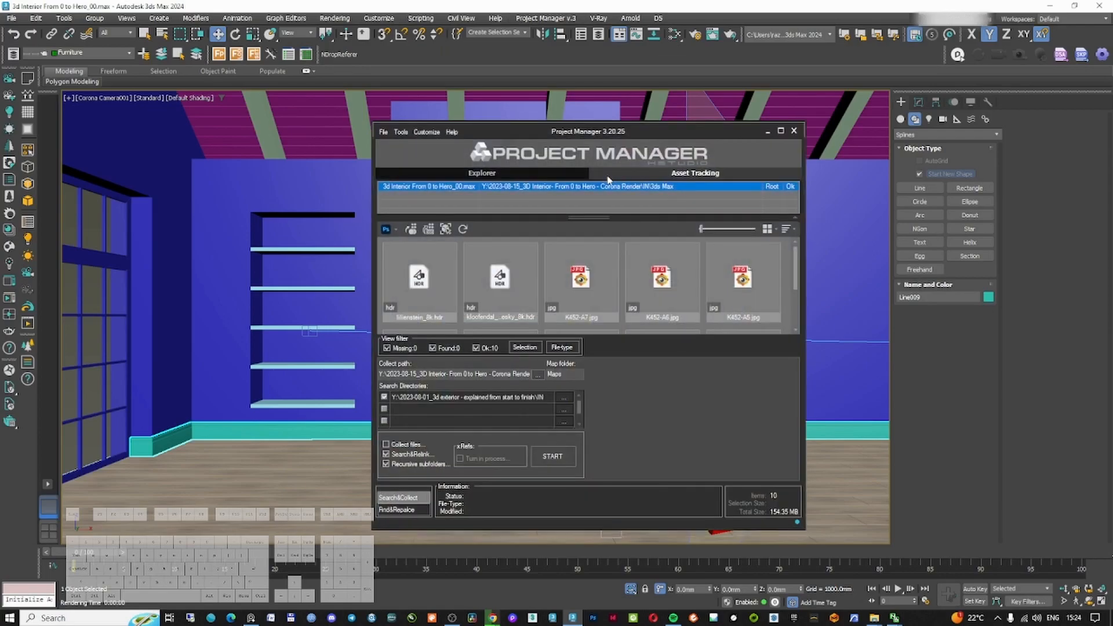
click(780, 131)
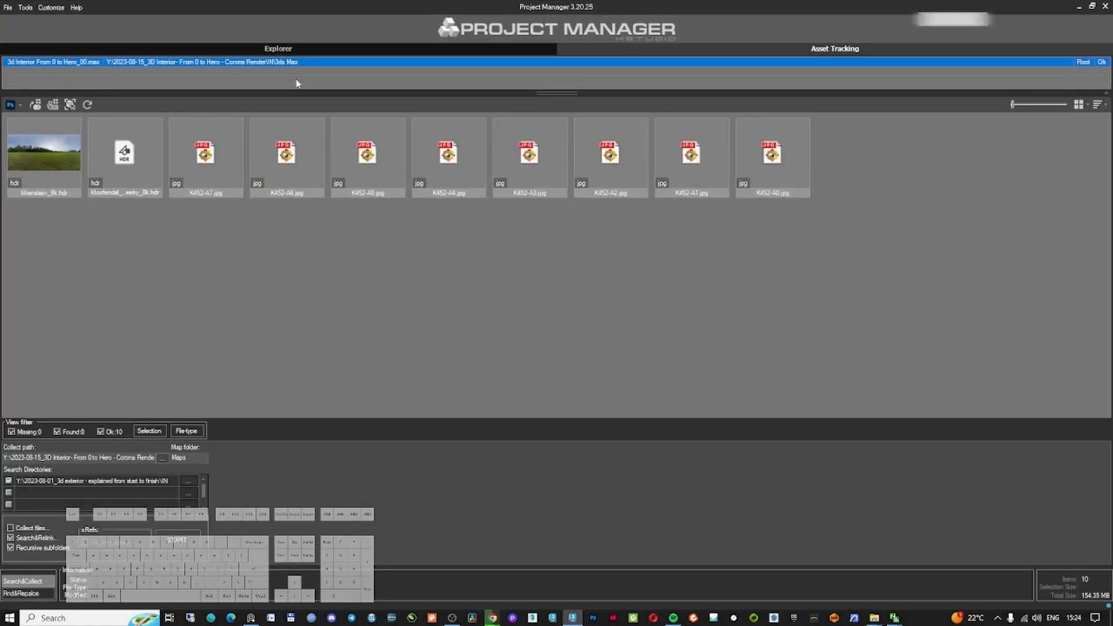
click(296, 50)
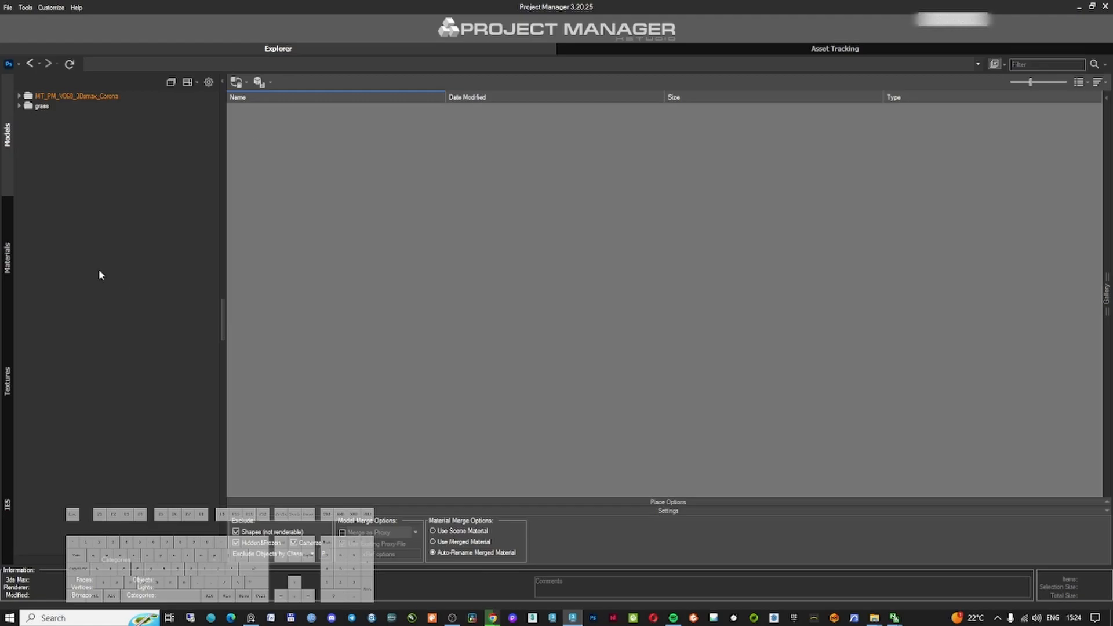
click(8, 258)
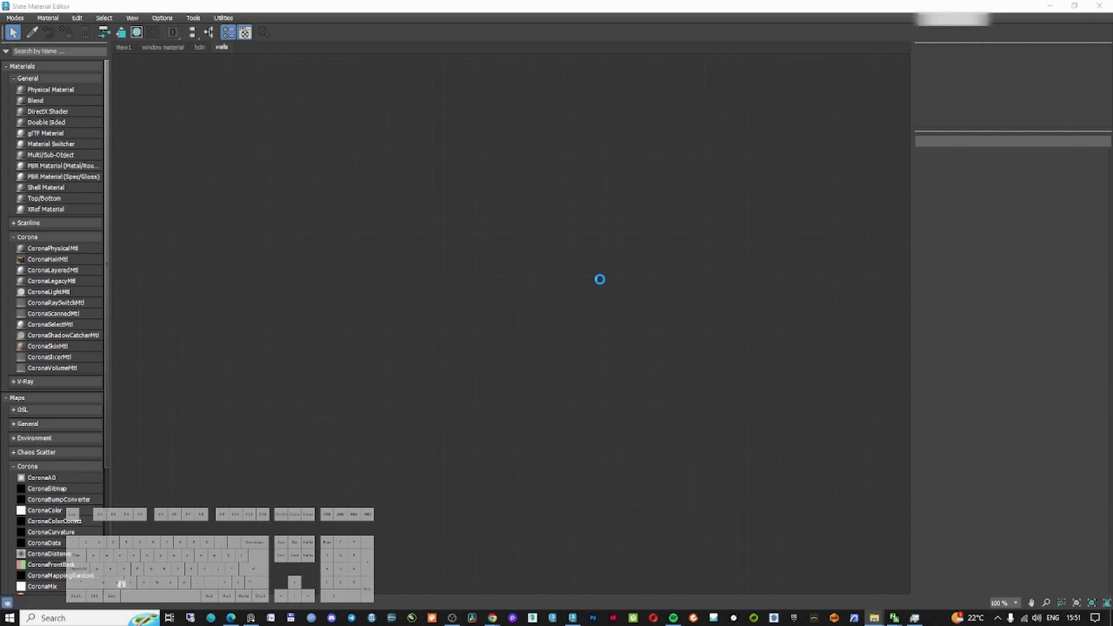
Add a CoronaPhysicalMtl and connect the beige wall diffuse bitmap to its base color
scroll(596, 283, up, 2)
double_click(471, 266)
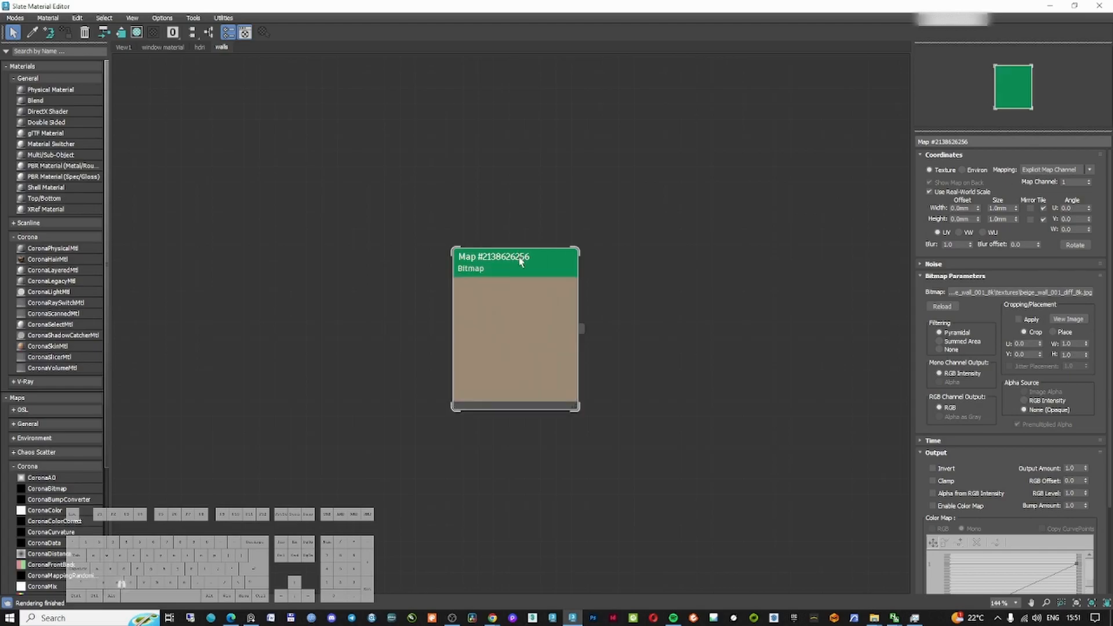
drag(515, 282, 390, 220)
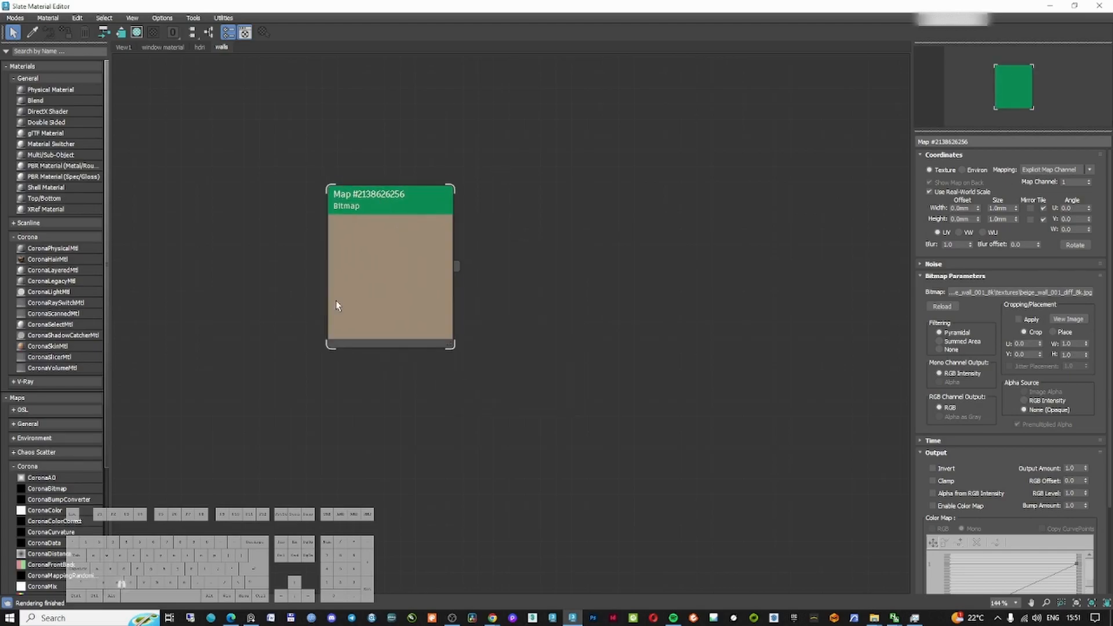
drag(52, 248, 684, 244)
drag(457, 267, 620, 270)
drag(439, 239, 437, 176)
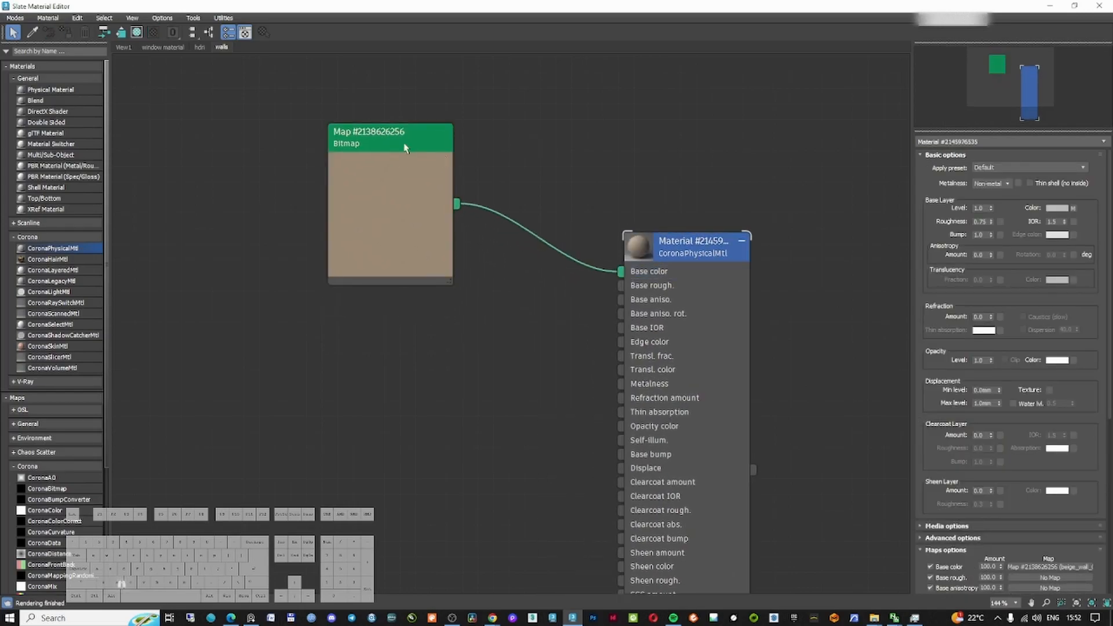
Set the diffuse bitmap's real-world width and height to 2000 mm
click(1068, 319)
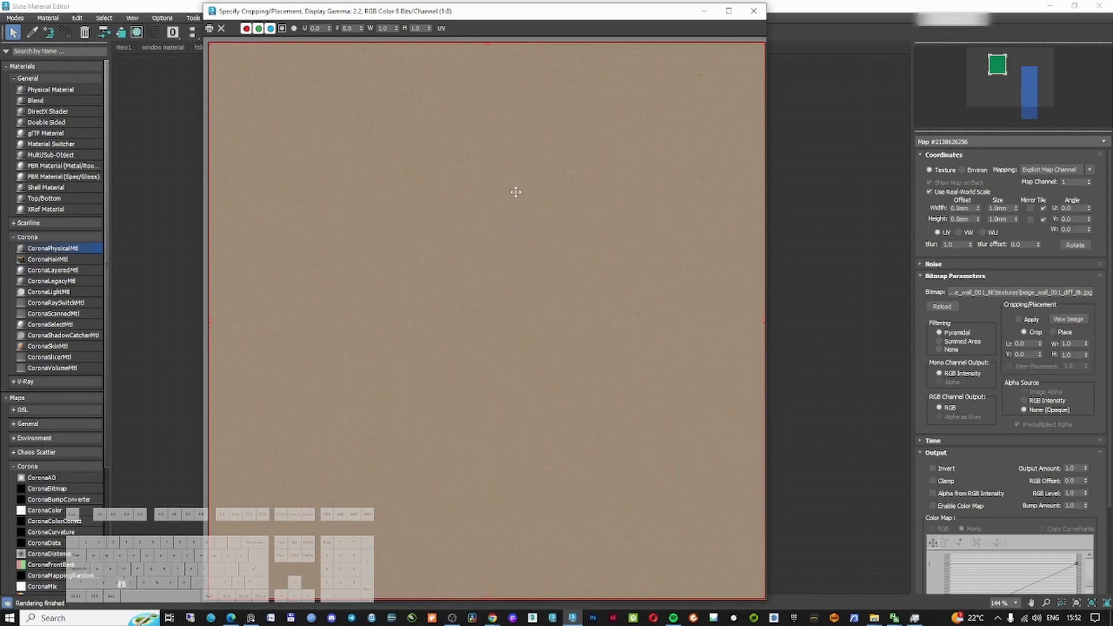
double_click(998, 209)
text(2000)
key(Return)
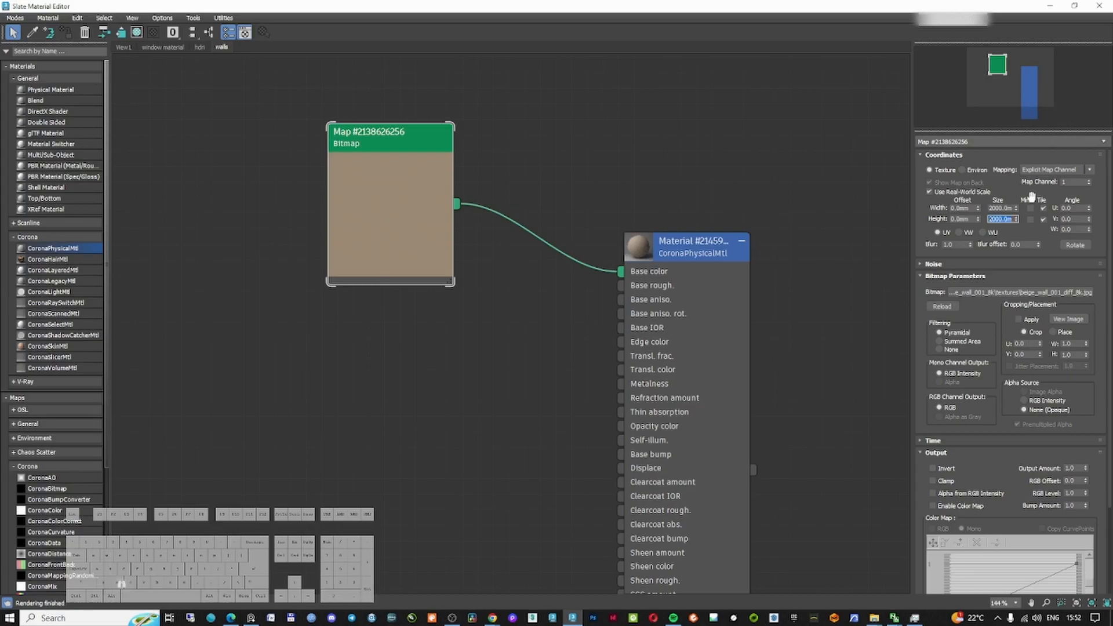
Insert a CoronaColorCorrect map between the diffuse bitmap and the material's base color
drag(665, 253, 748, 260)
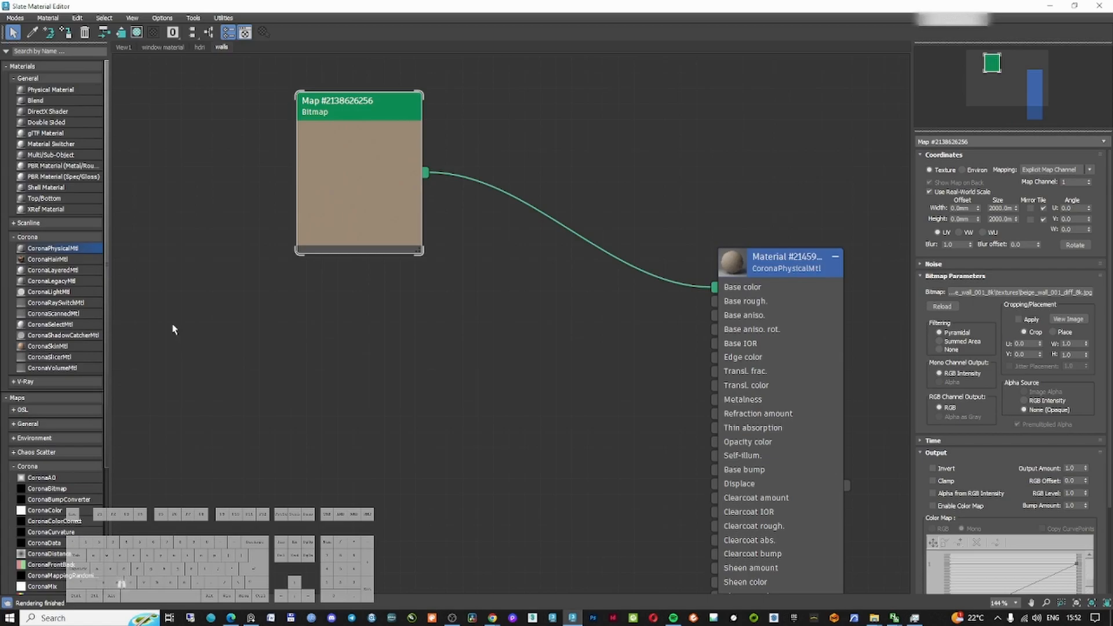
scroll(69, 395, down, 3)
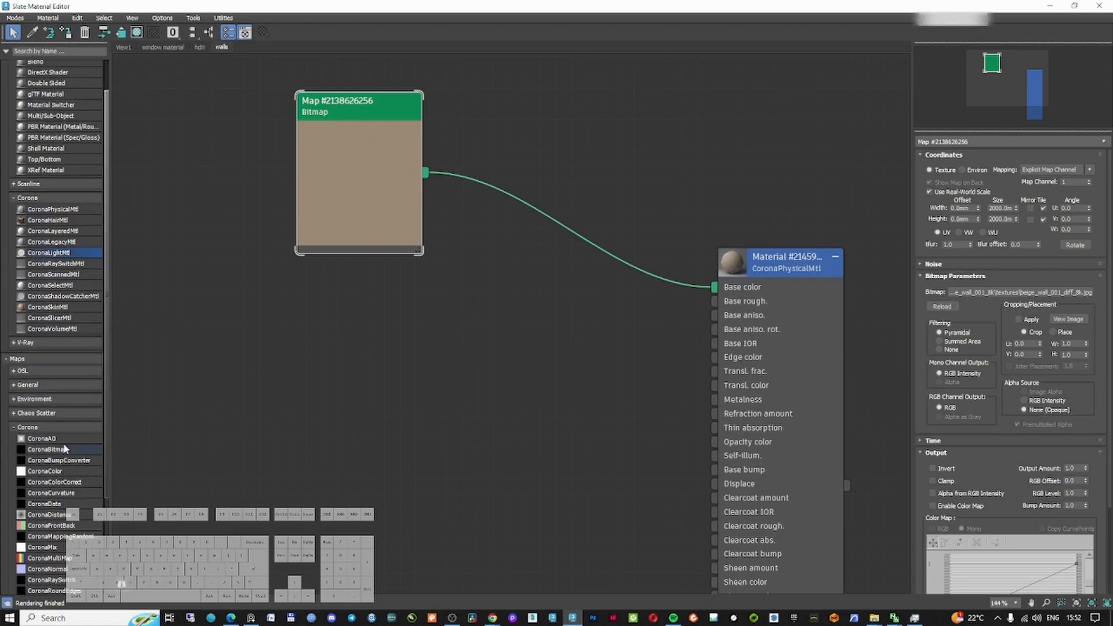
click(65, 443)
drag(65, 443, 565, 232)
drag(1003, 227, 1004, 226)
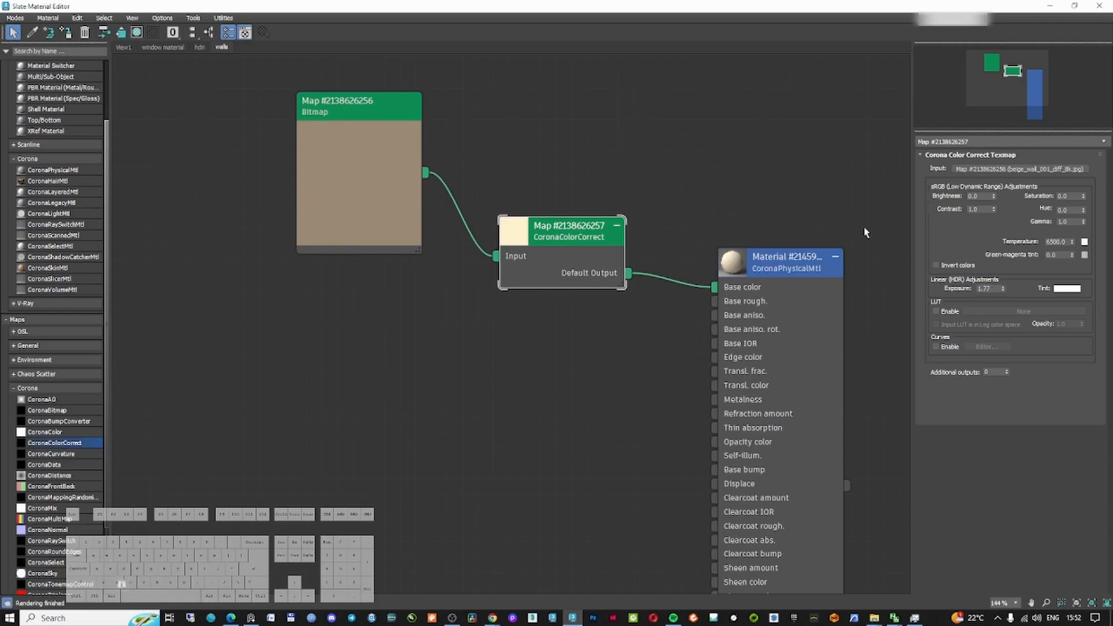
double_click(531, 230)
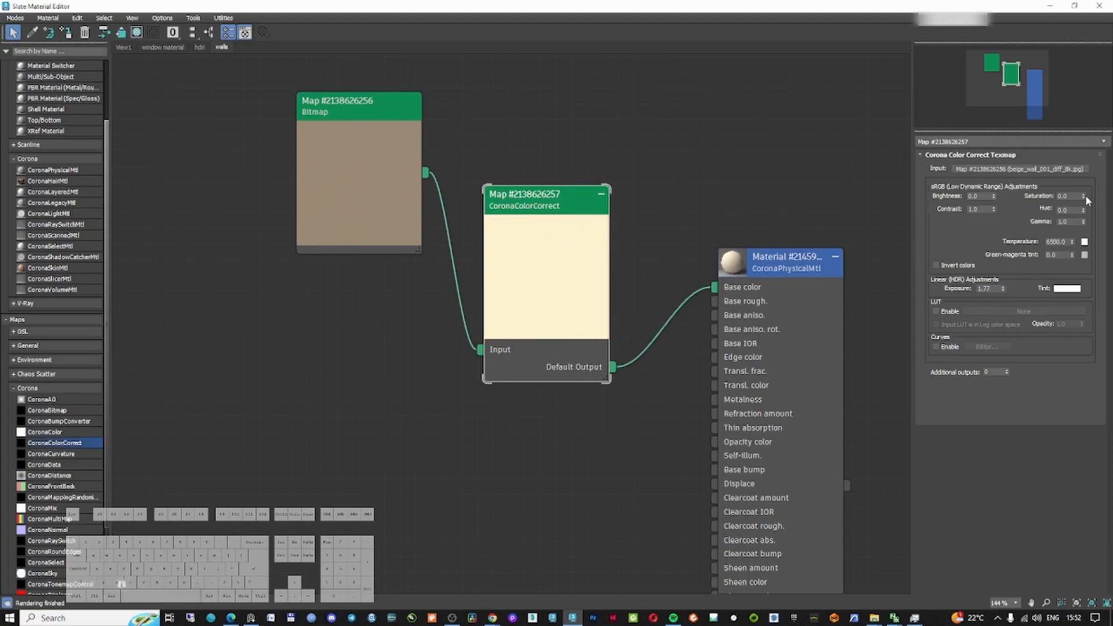
Set the color correction saturation to -1.0 and exposure to 1.5
drag(1084, 197, 992, 359)
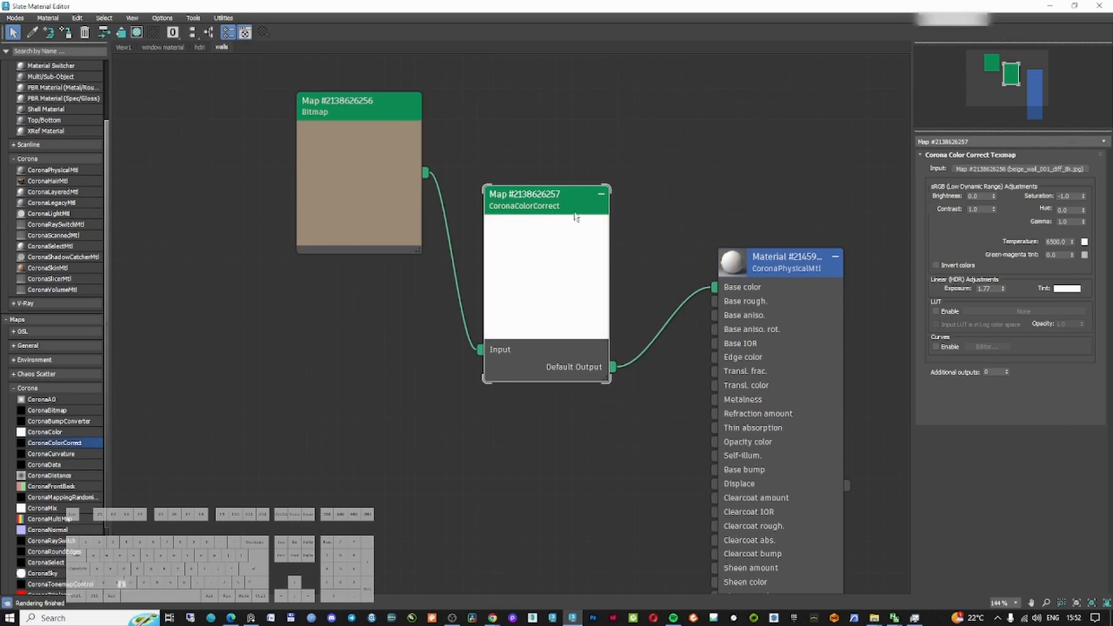
drag(574, 216, 590, 185)
double_click(990, 289)
text(1.5)
key(Return)
drag(577, 212, 545, 212)
drag(377, 122, 268, 122)
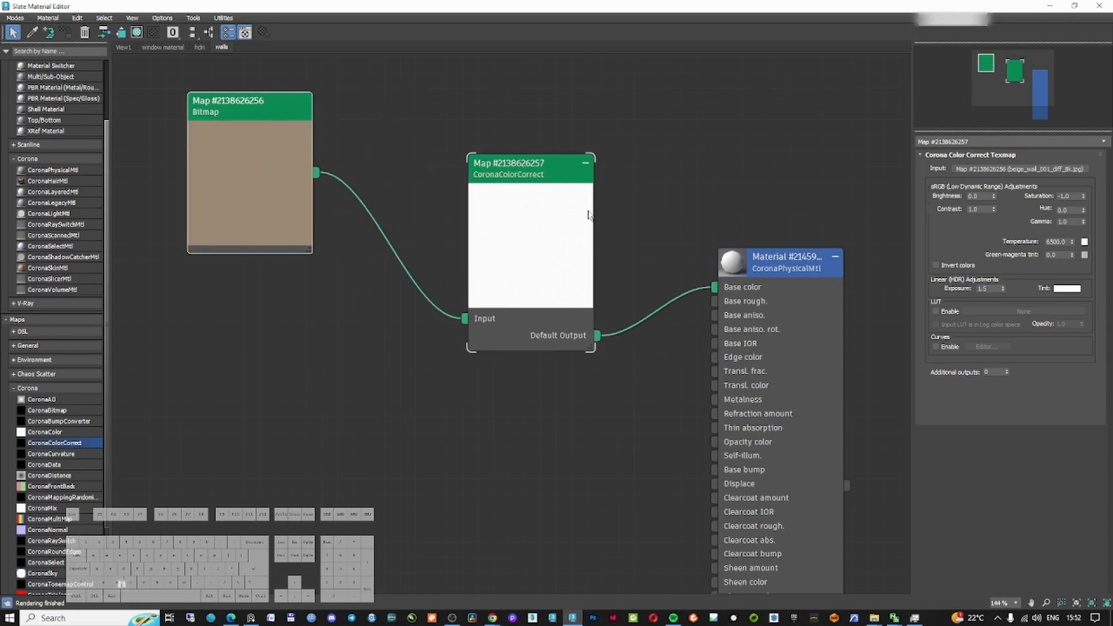
Insert a CoronaMix map after the color correction, feeding it into the mix's Base slot
drag(771, 261, 802, 276)
scroll(60, 447, down, 1)
click(77, 480)
drag(43, 468, 683, 319)
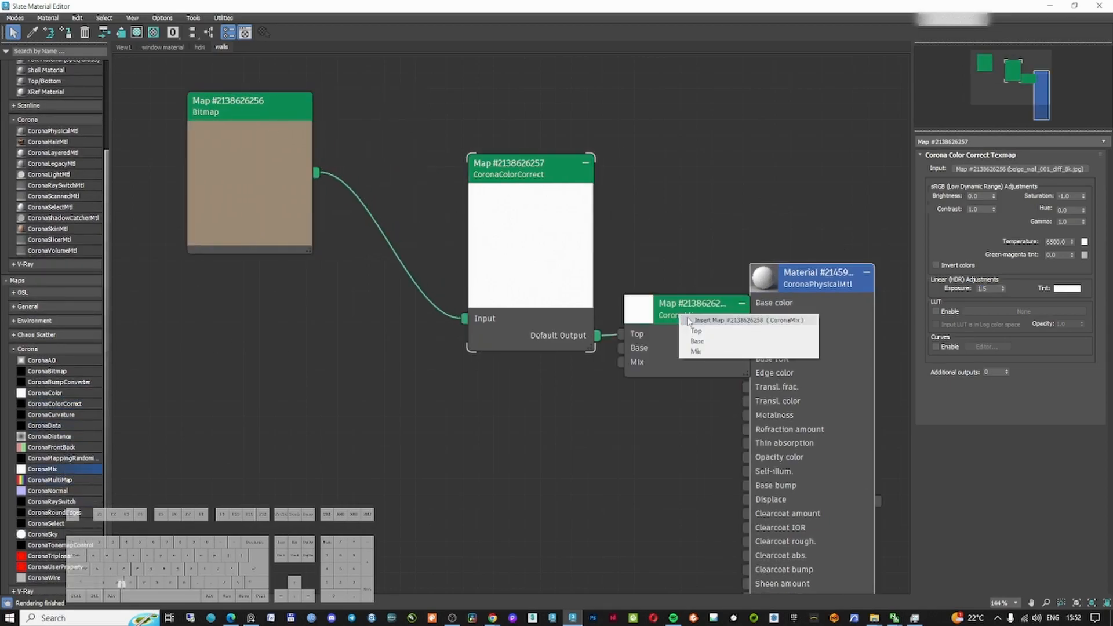
click(712, 345)
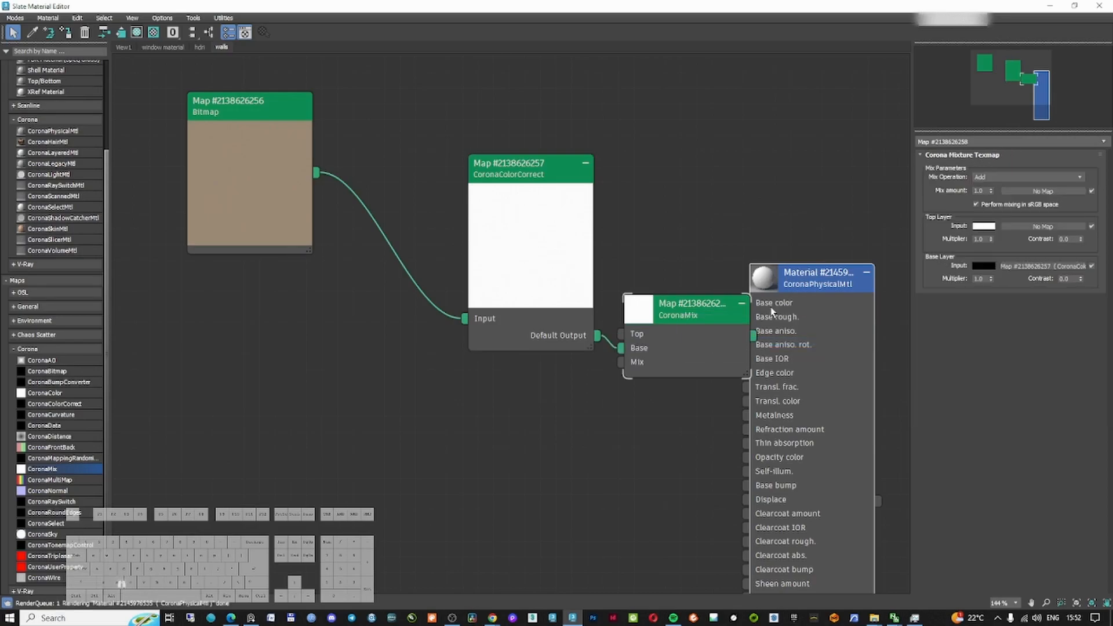
Clone the bitmap node, load beige_wall_001_ao_8k.jpg into it, and connect it to the mix's Top slot
drag(803, 286, 865, 302)
shift+drag(270, 111, 271, 336)
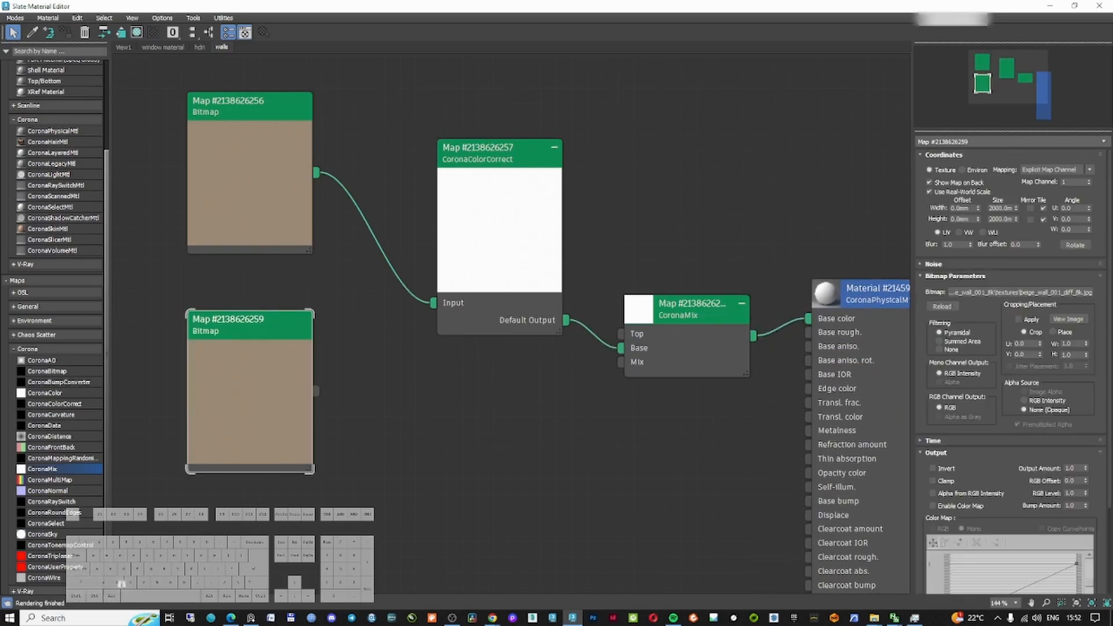
click(1020, 292)
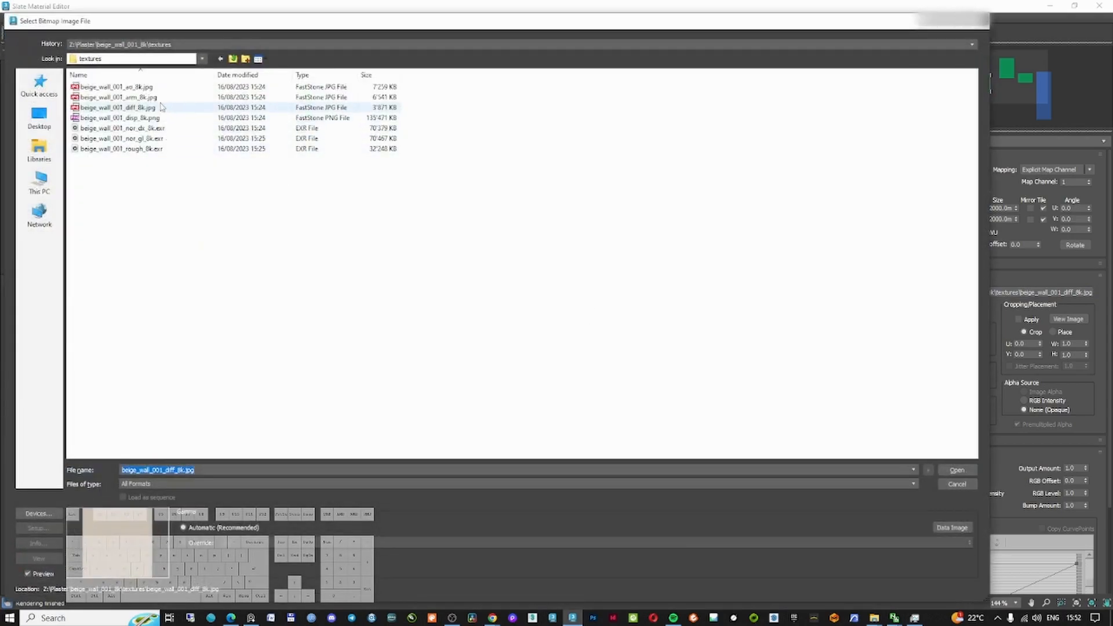
double_click(151, 86)
drag(317, 391, 621, 334)
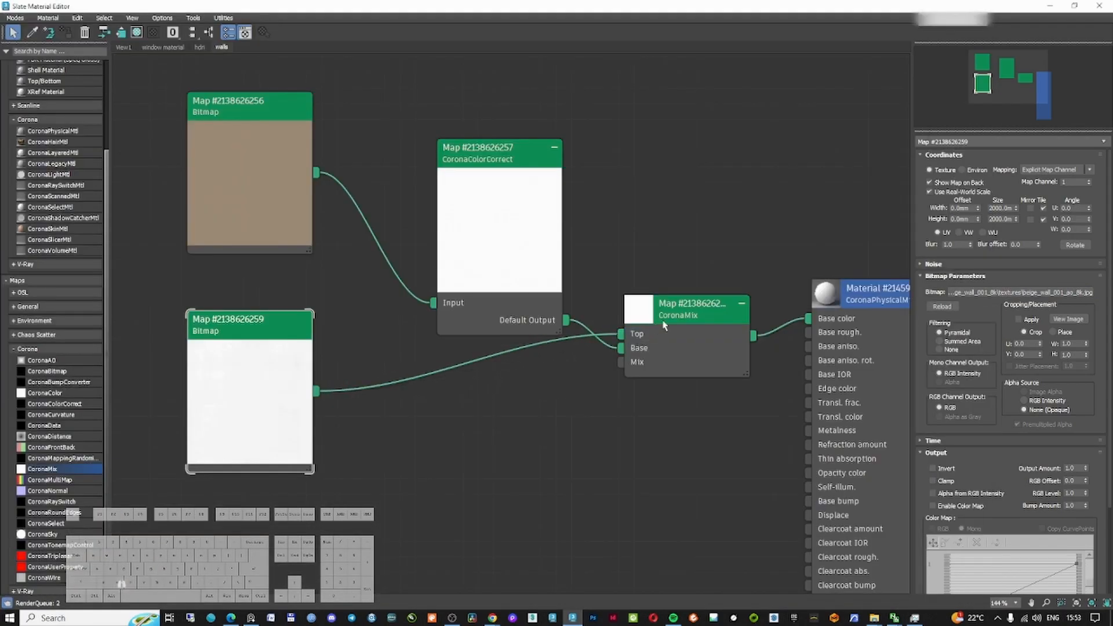
Set the CoronaMix mix operation to Multiply
click(667, 321)
click(1005, 176)
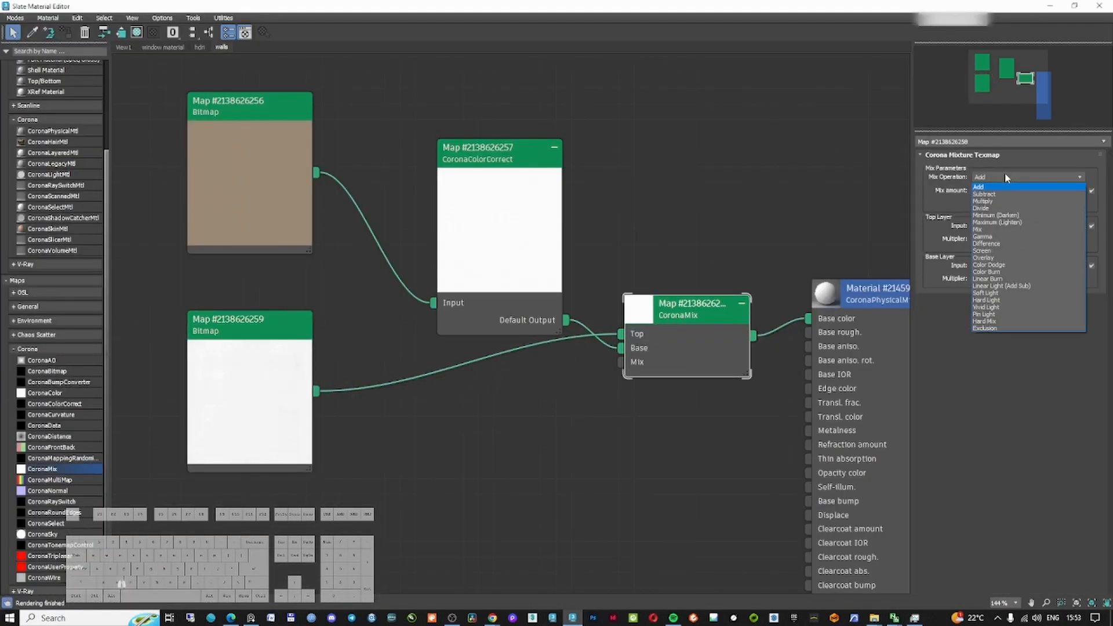
click(983, 201)
double_click(641, 313)
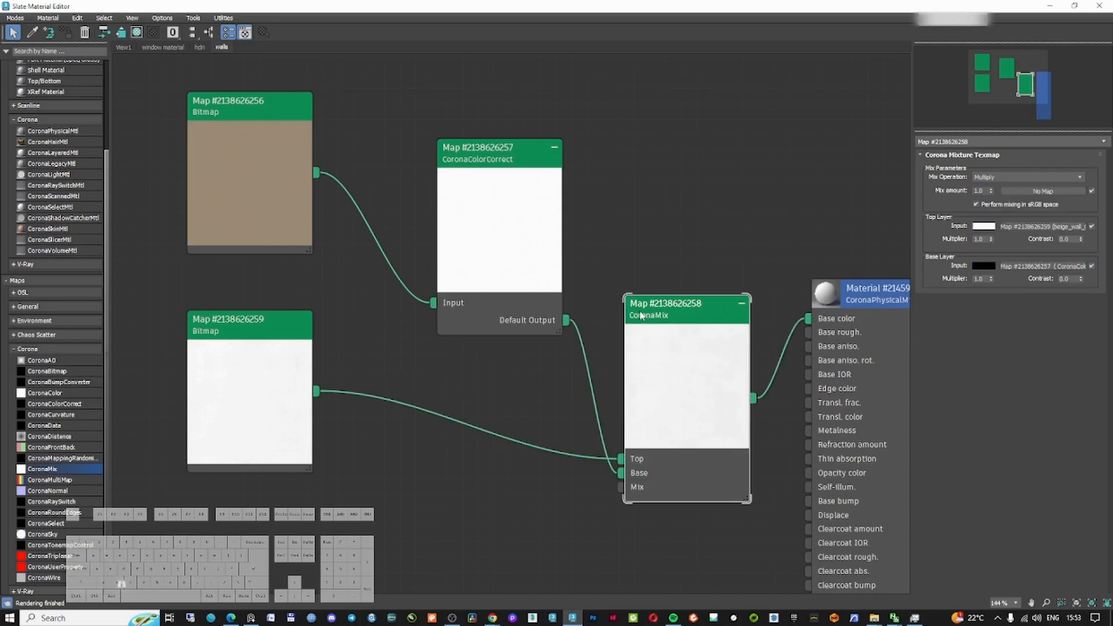
Clone another bitmap, load beige_wall_001_rough_8k.exr, and connect it as an instance to the material's base roughness
drag(680, 321, 664, 274)
scroll(750, 247, down, 3)
shift+drag(256, 189, 241, 398)
click(1067, 292)
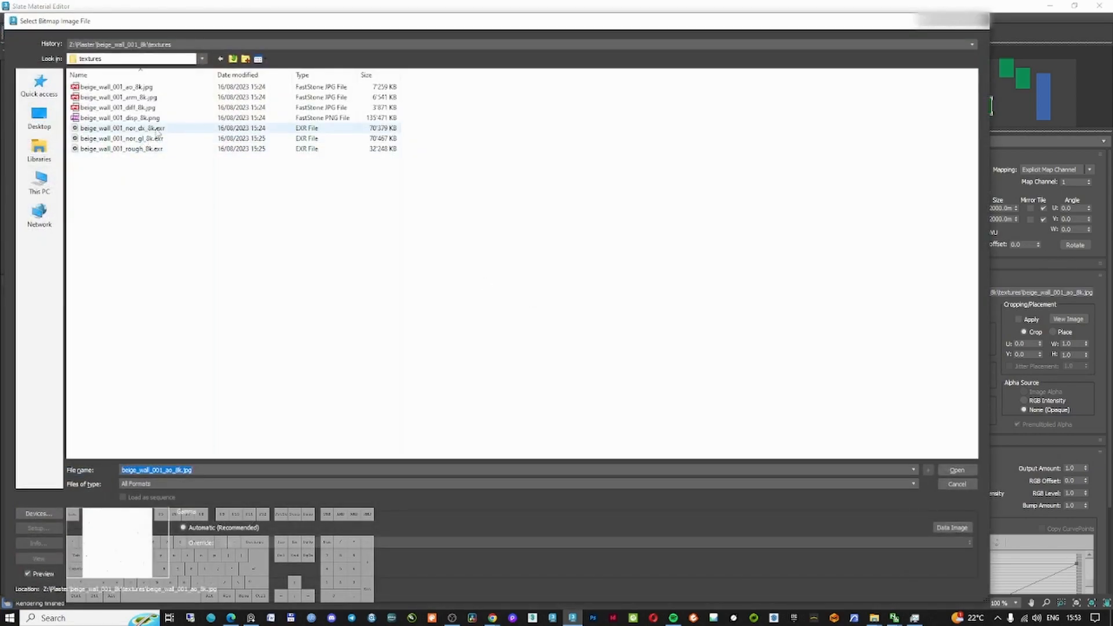
click(154, 149)
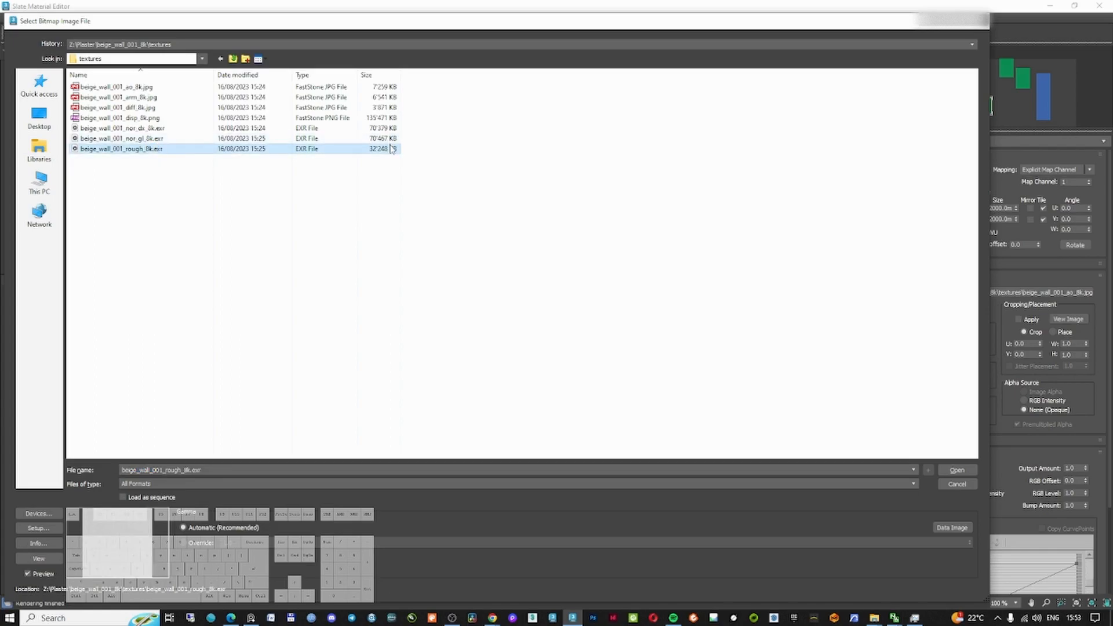
double_click(129, 150)
click(210, 250)
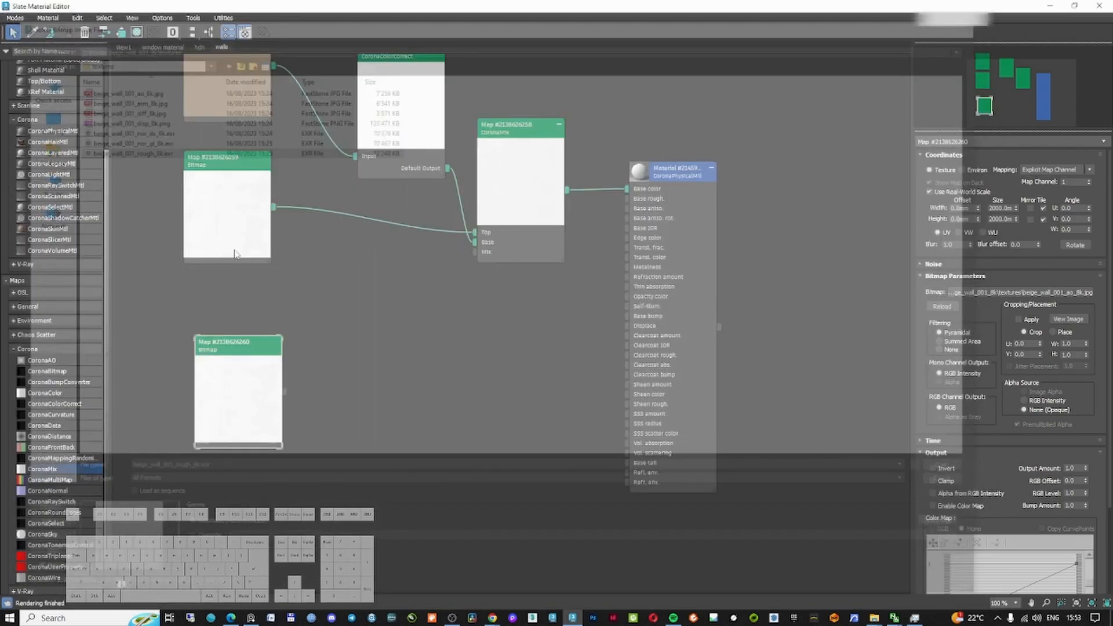
drag(671, 181, 692, 214)
drag(284, 392, 1000, 223)
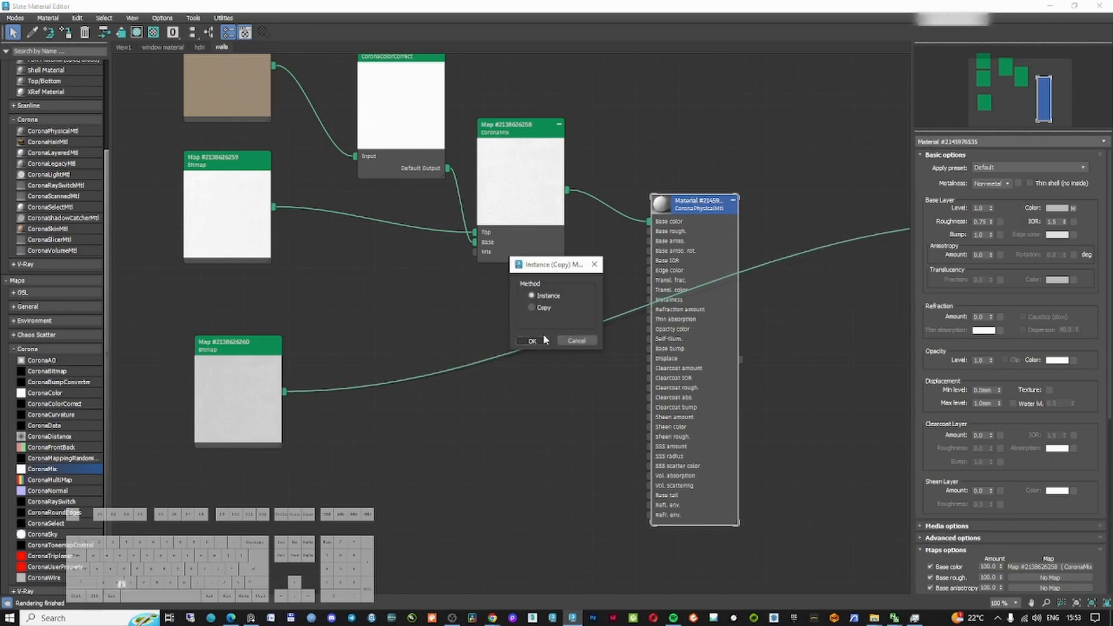
click(541, 341)
Clone another bitmap and load beige_wall_001_nor_dx_8k.exr into it, browsing the textures as large icons
double_click(660, 205)
scroll(728, 277, down, 5)
scroll(517, 315, up, 4)
mouse_move(435, 308)
mouse_down()
mouse_move(433, 288)
mouse_move(415, 431)
mouse_up()
key(super)
double_click(429, 292)
click(534, 261)
click(1057, 292)
right_click(276, 205)
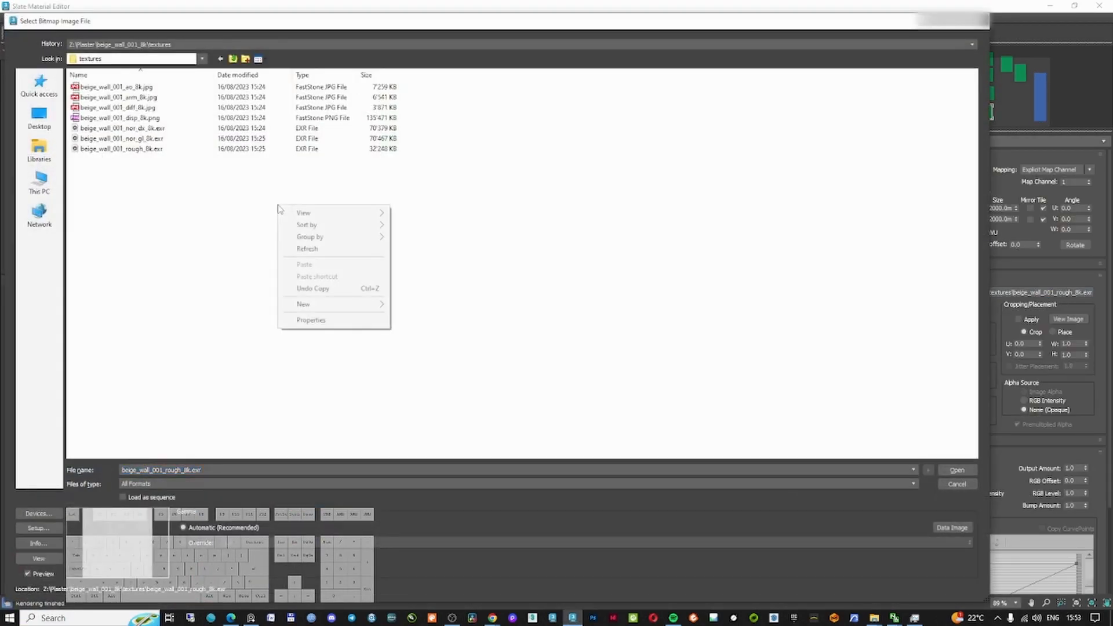
mouse_move(304, 213)
click(429, 213)
click(712, 177)
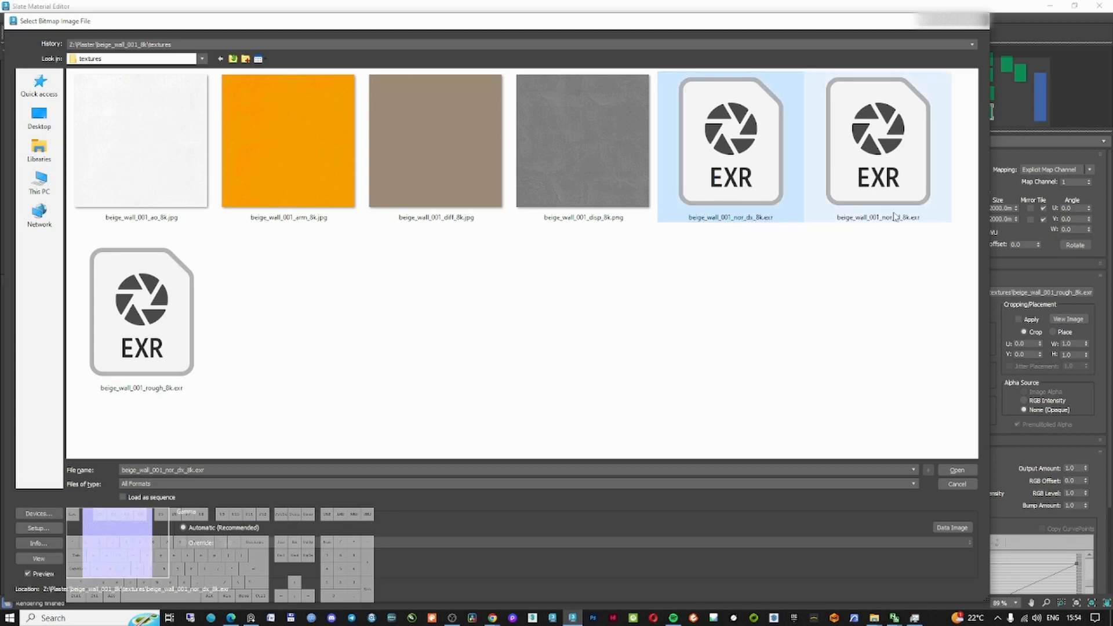
double_click(742, 196)
click(224, 251)
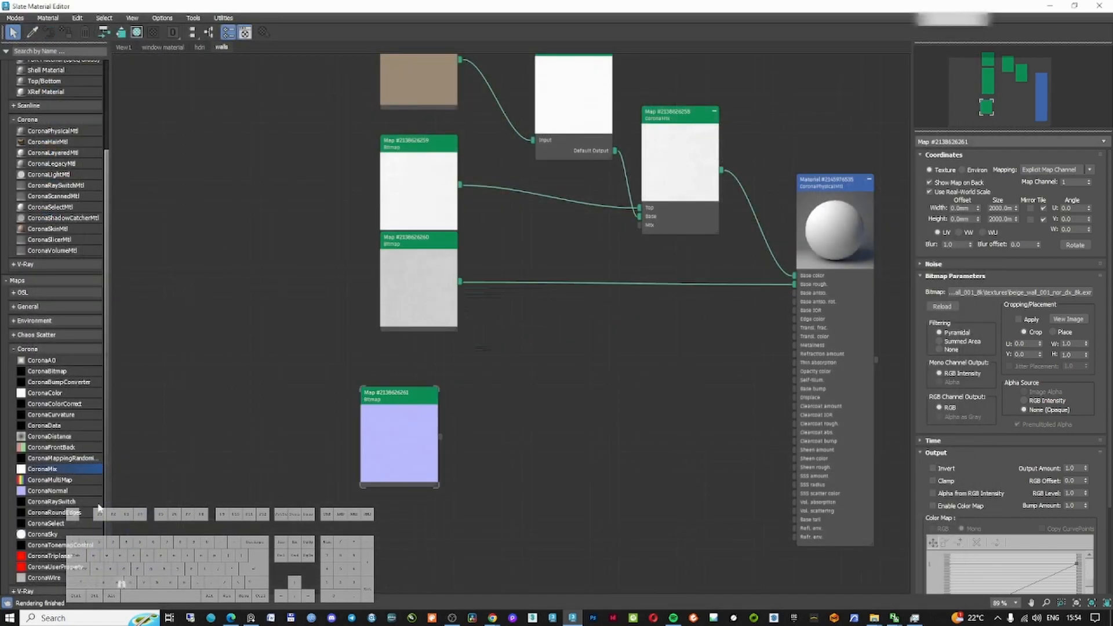
Add a CoronaNormal map, feed the normal bitmap into it, and connect it to the material's base bump
drag(48, 491, 536, 353)
drag(441, 437, 534, 373)
drag(850, 189, 869, 228)
middle_drag(635, 362, 577, 371)
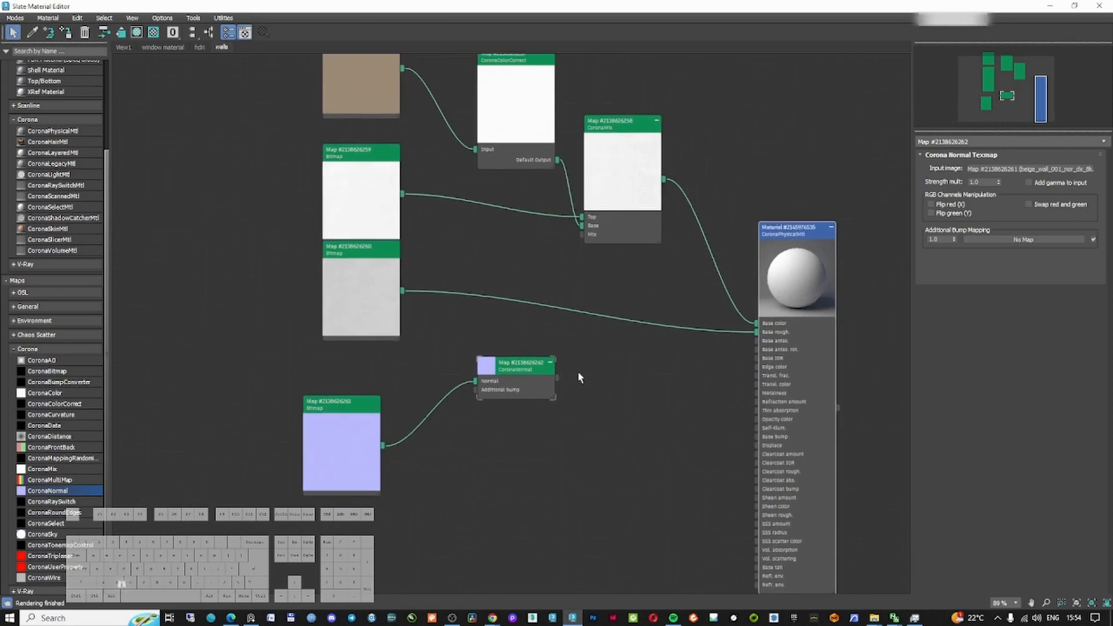
drag(558, 378, 756, 437)
Set the material's bump amount to 0.5
double_click(785, 237)
scroll(846, 302, up, 5)
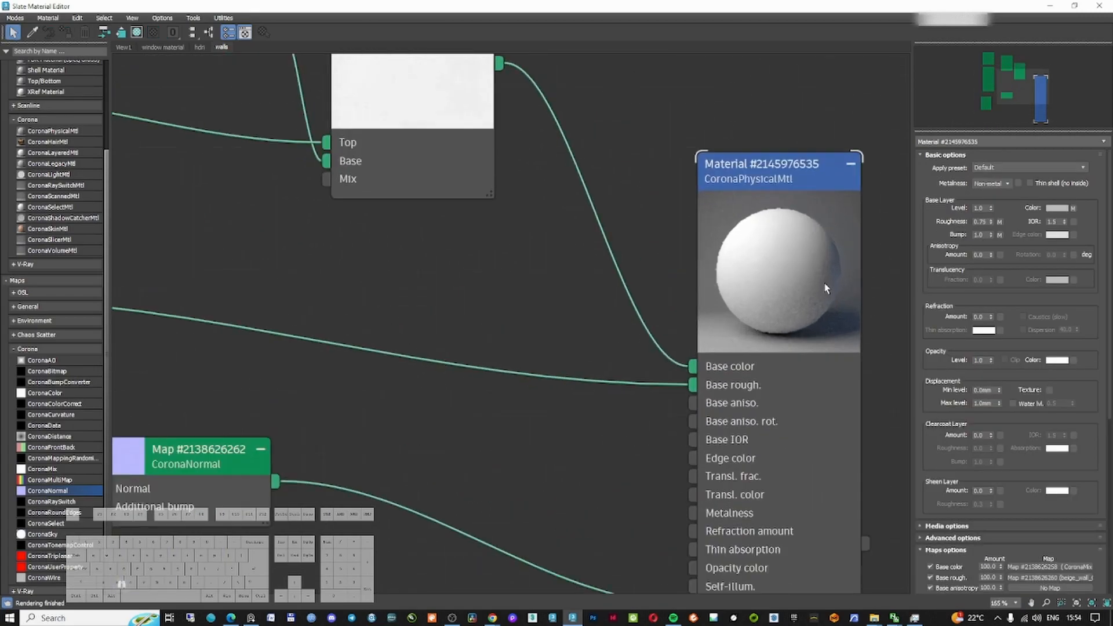
drag(986, 236, 962, 247)
text(.5)
key(Return)
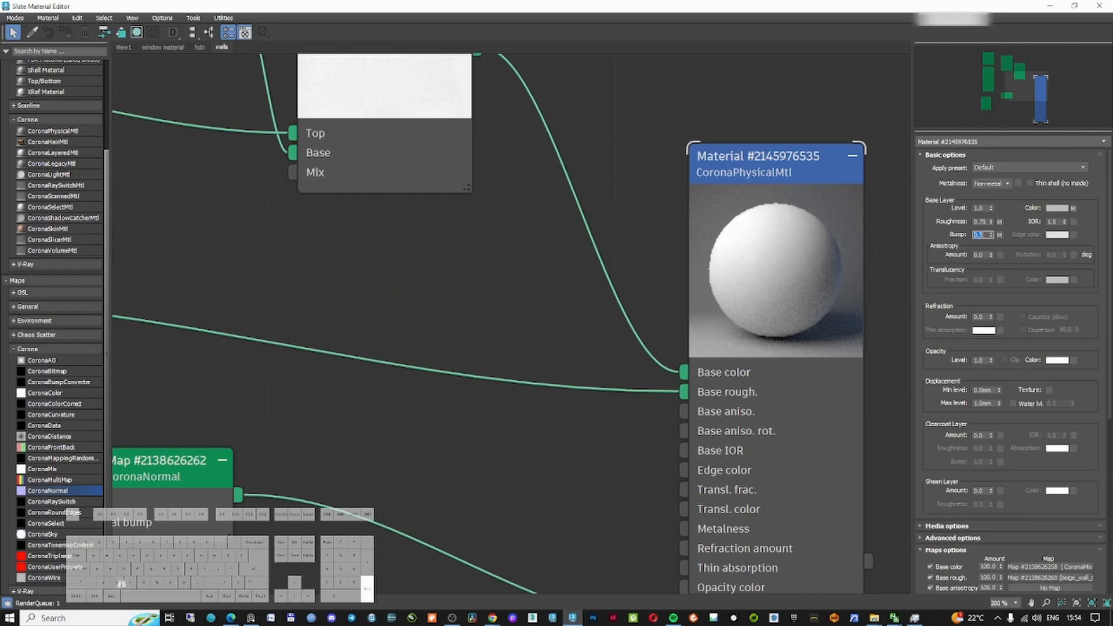
scroll(650, 278, down, 1)
drag(730, 8, 839, 24)
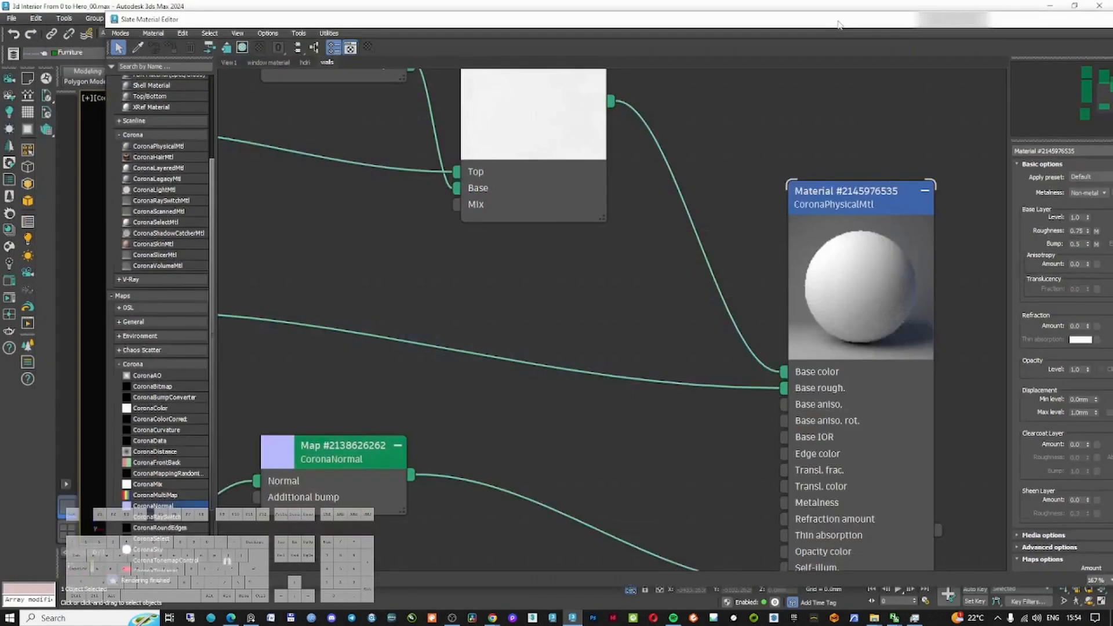
double_click(743, 17)
double_click(737, 7)
drag(279, 20, 1079, 22)
drag(977, 22, 108, 82)
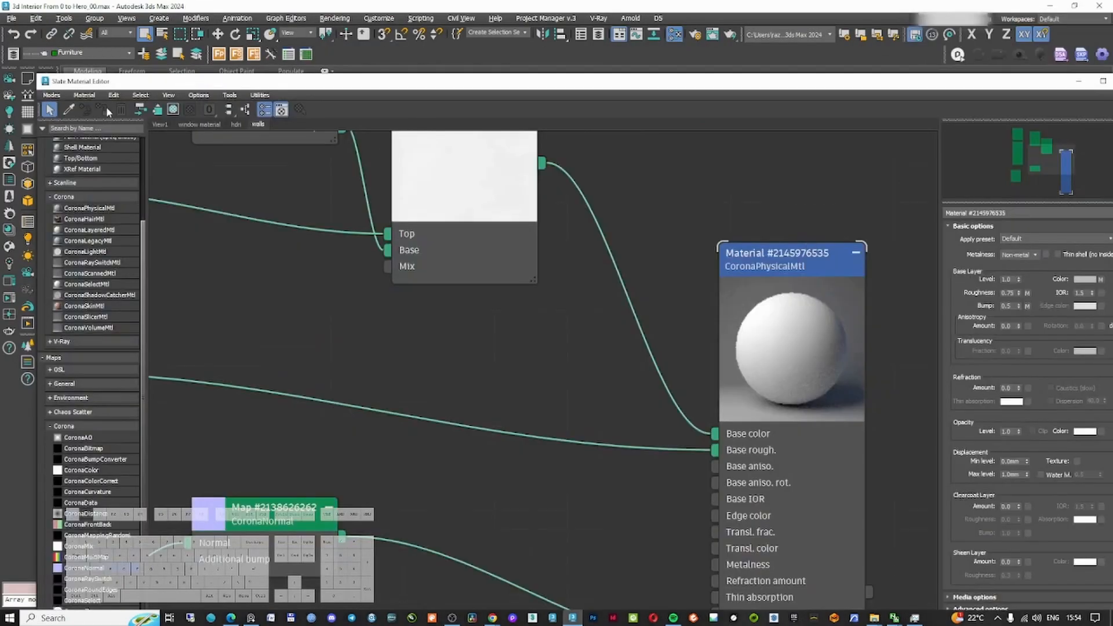
drag(757, 264, 738, 227)
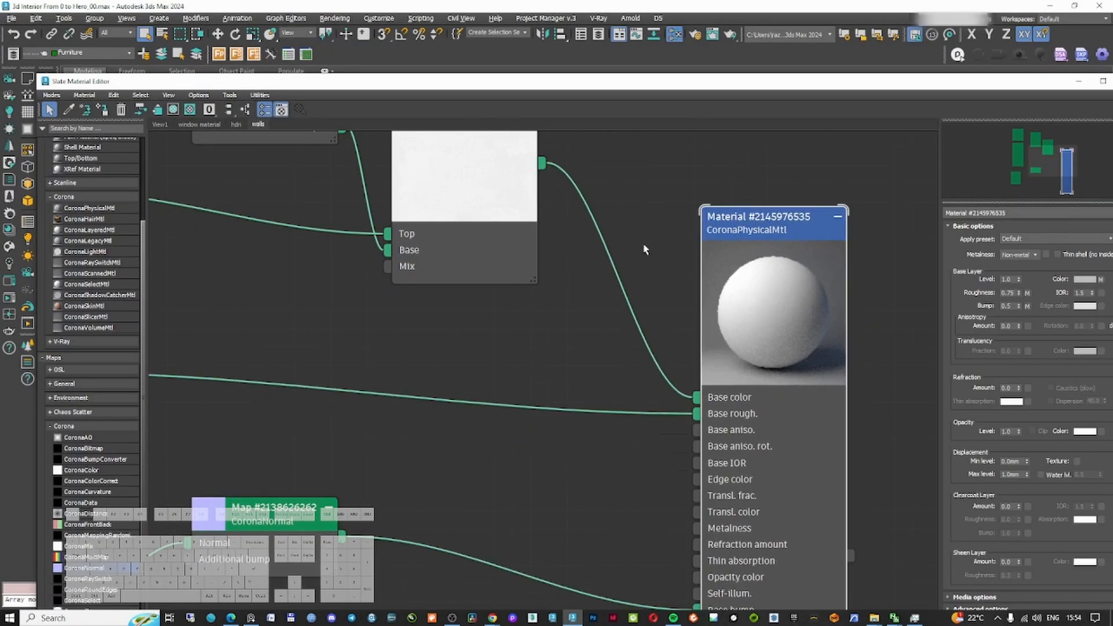
Add a UVW Map modifier with Box mapping to the selected wall object
click(1078, 81)
click(918, 102)
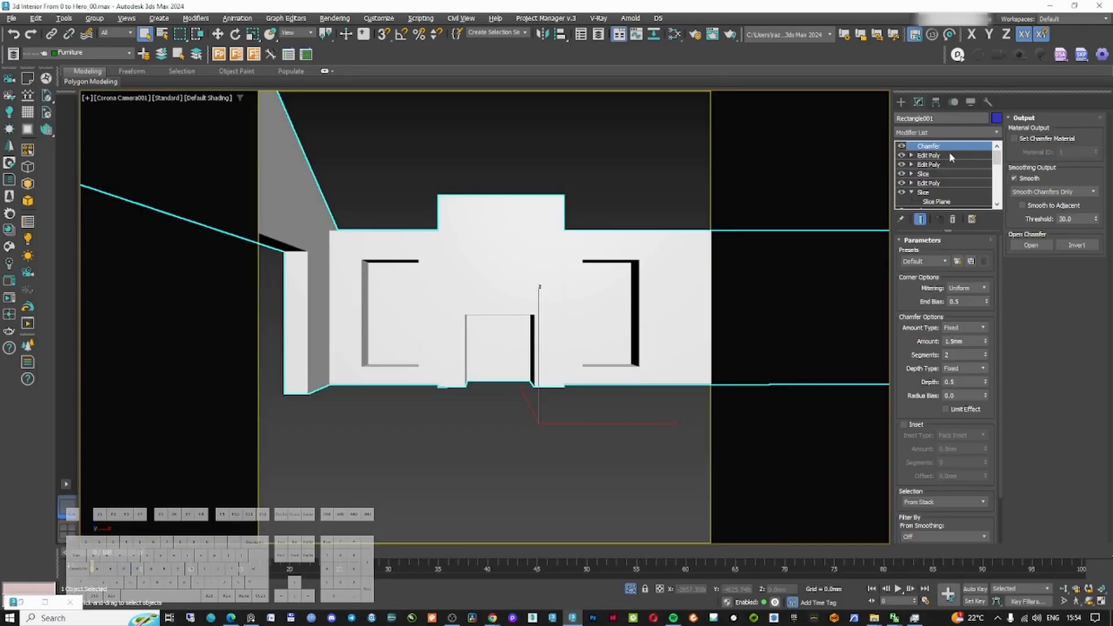
click(941, 133)
text(uv)
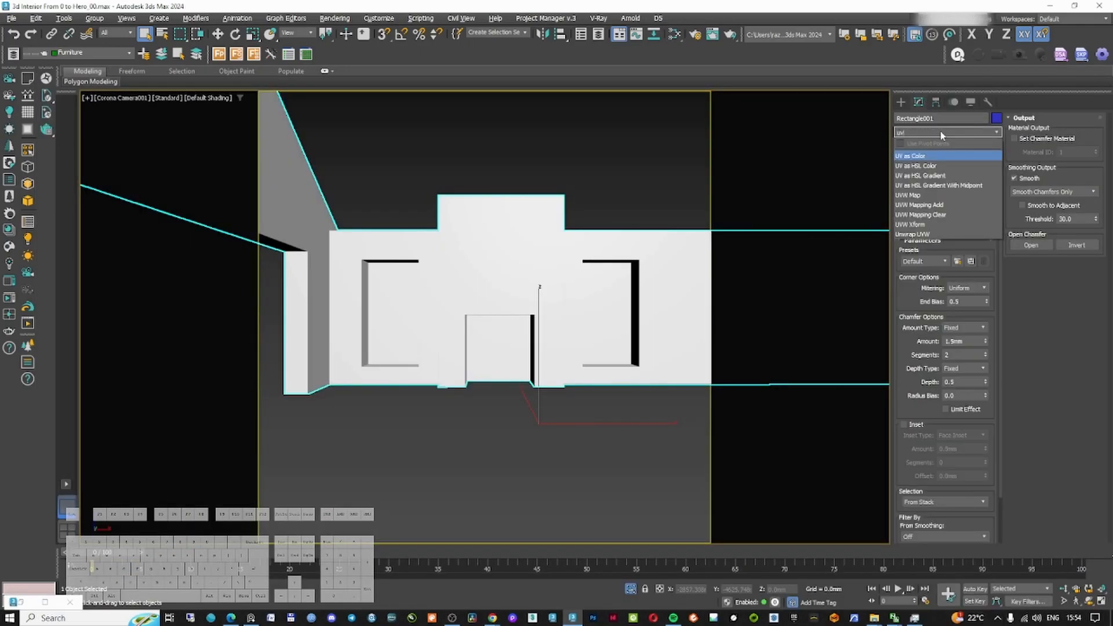
click(918, 194)
click(931, 302)
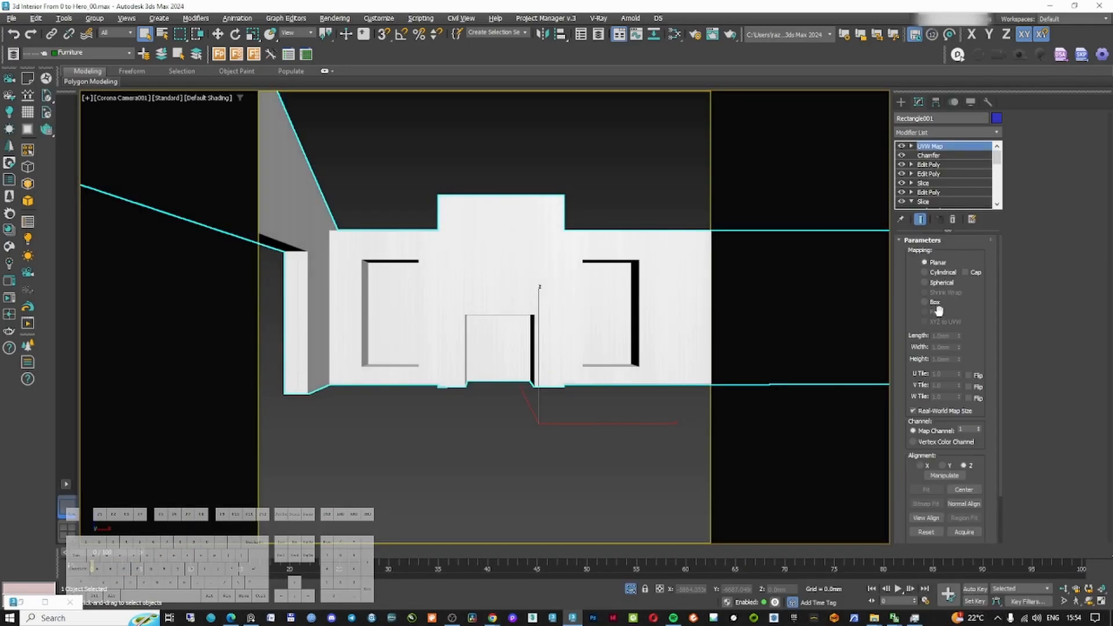
Inspect the wall texture mapping in an orbited view, then return to the Corona Camera001 view
key(w)
key(u)
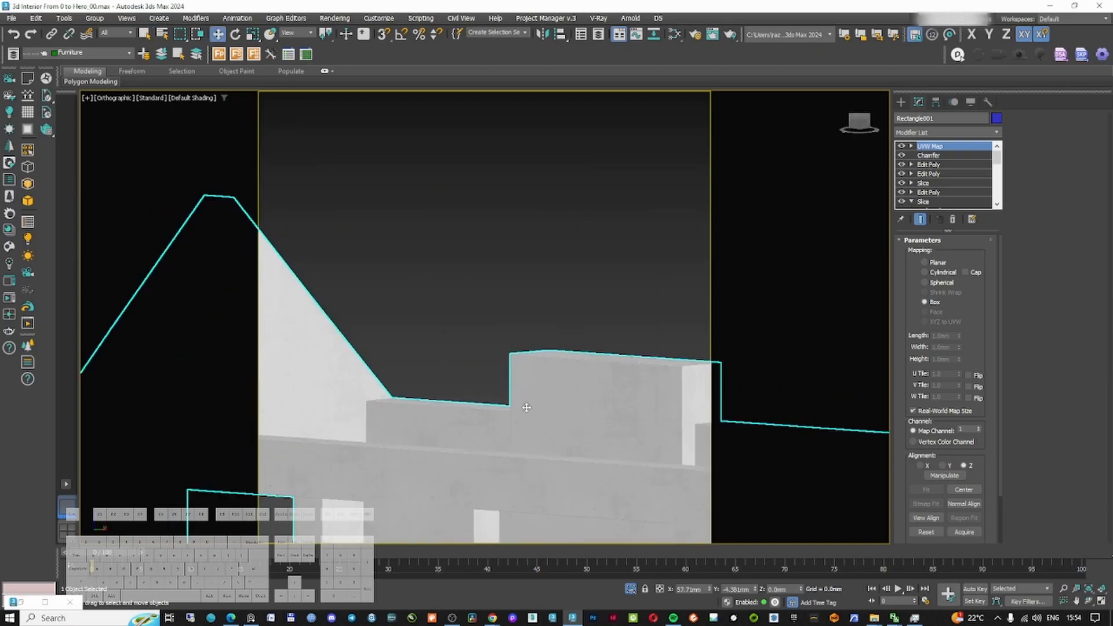
scroll(525, 394, up, 6)
scroll(522, 326, down, 5)
middle_drag(522, 391, 437, 321)
scroll(484, 269, up, 10)
scroll(492, 232, down, 8)
key(c)
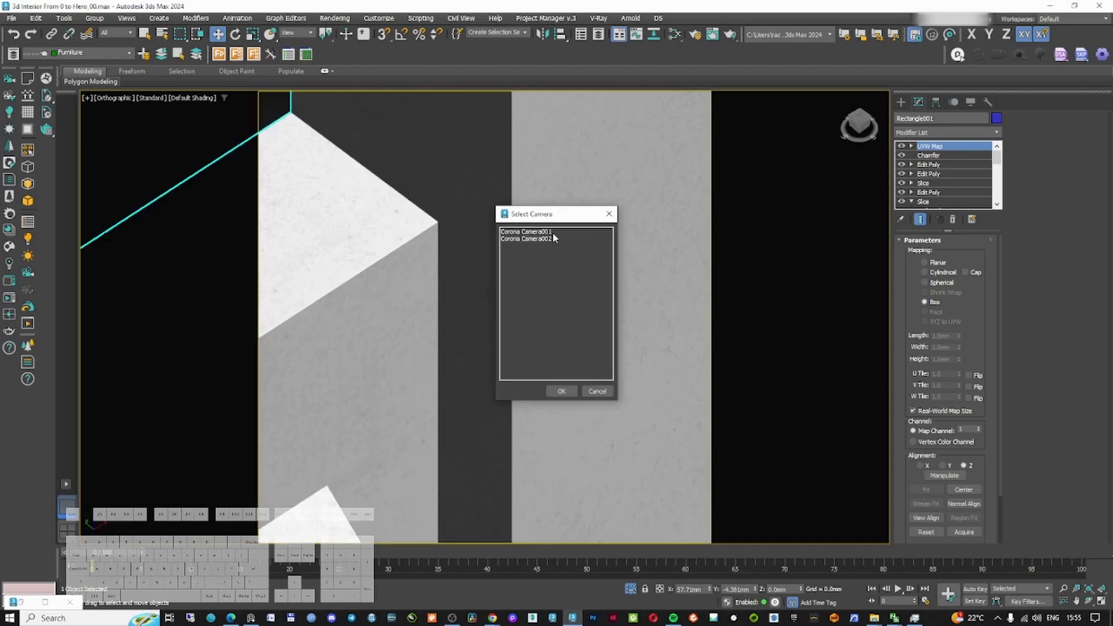
double_click(553, 231)
click(617, 200)
key(F10)
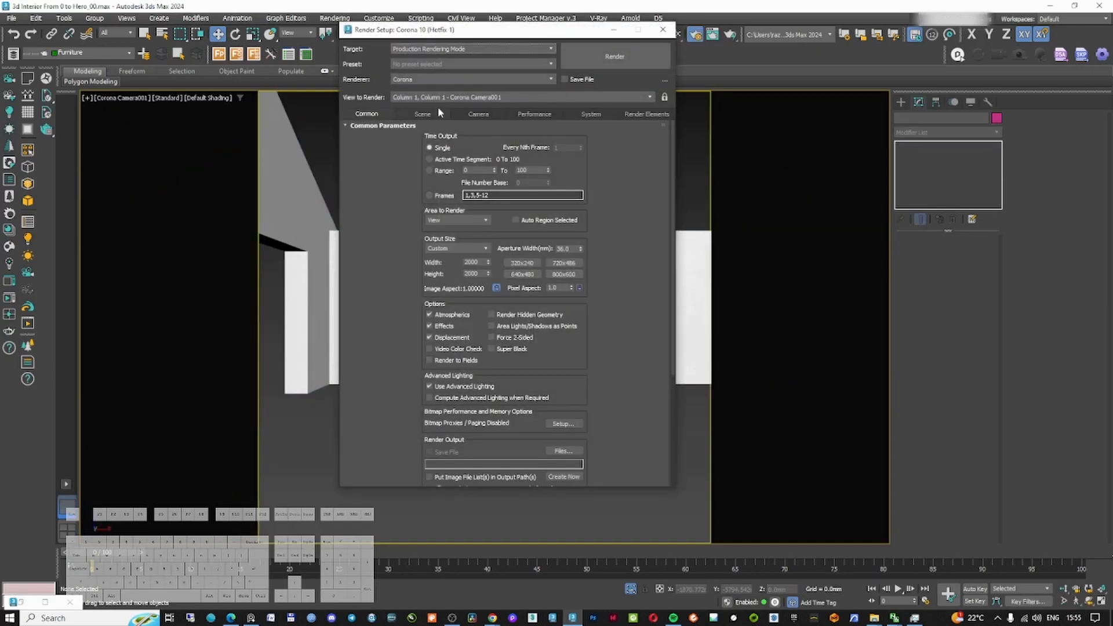
click(424, 114)
click(614, 32)
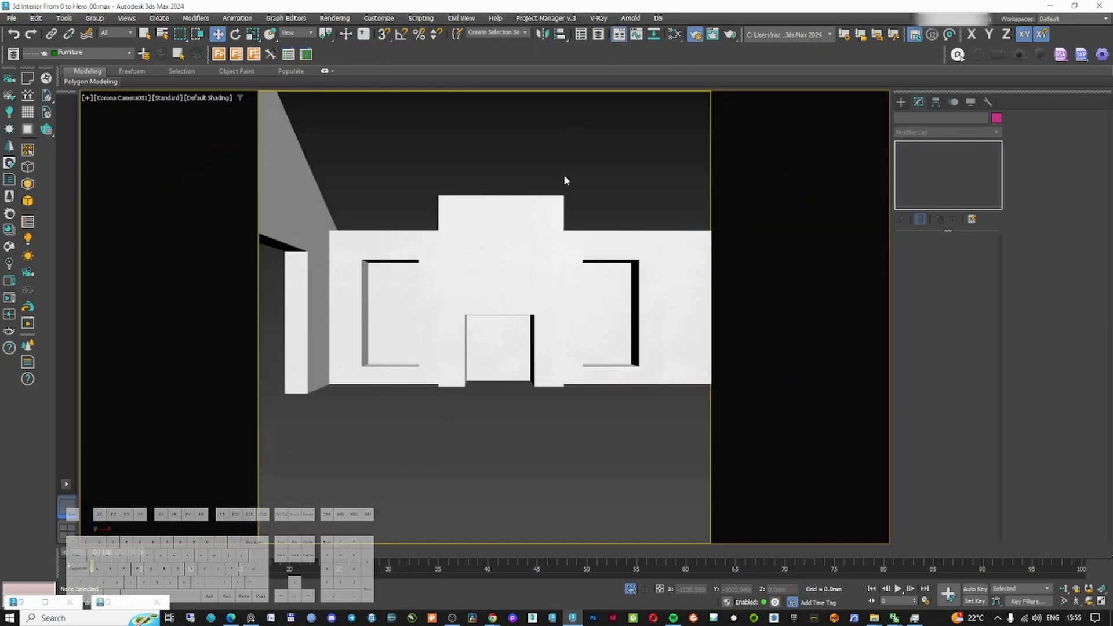
click(530, 226)
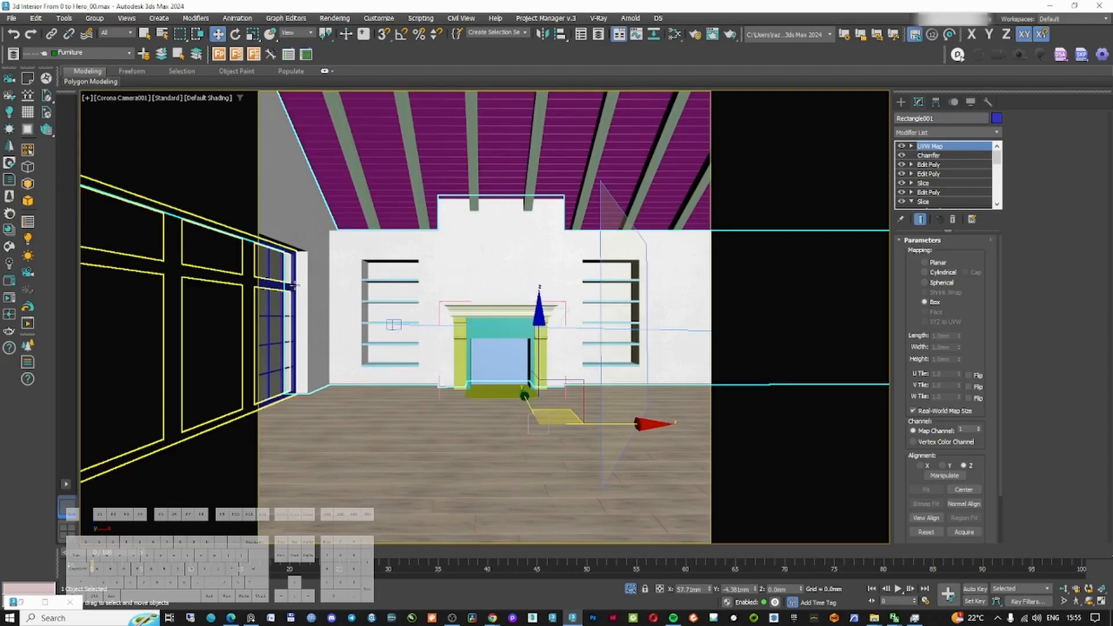
click(390, 323)
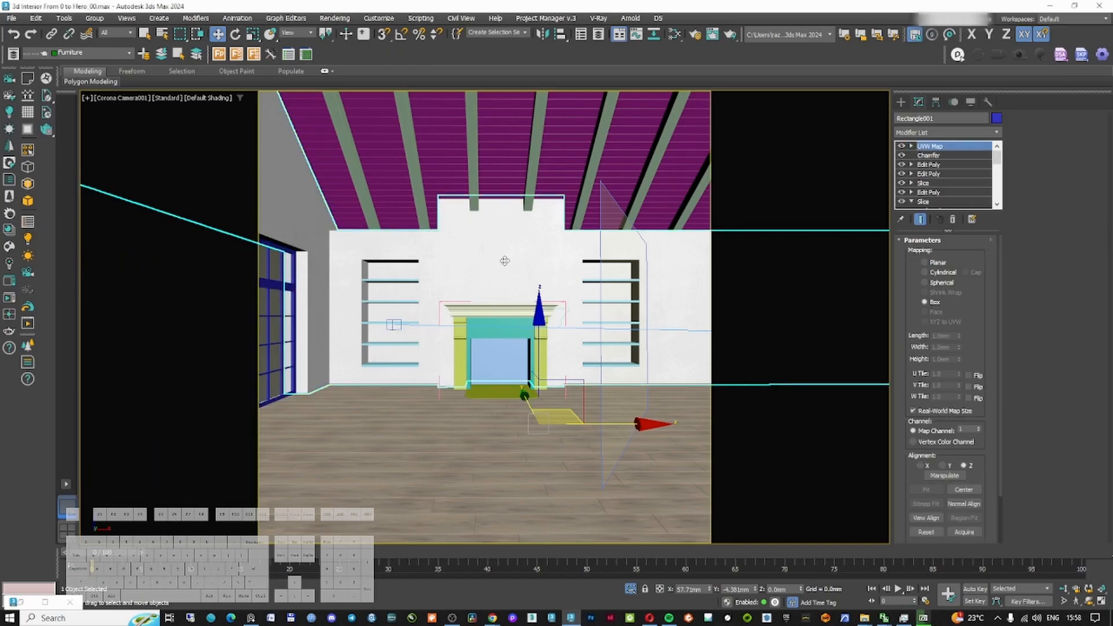
Duplicate the wall material's whole node tree in the Slate Material Editor and rename the copy oak
key(m)
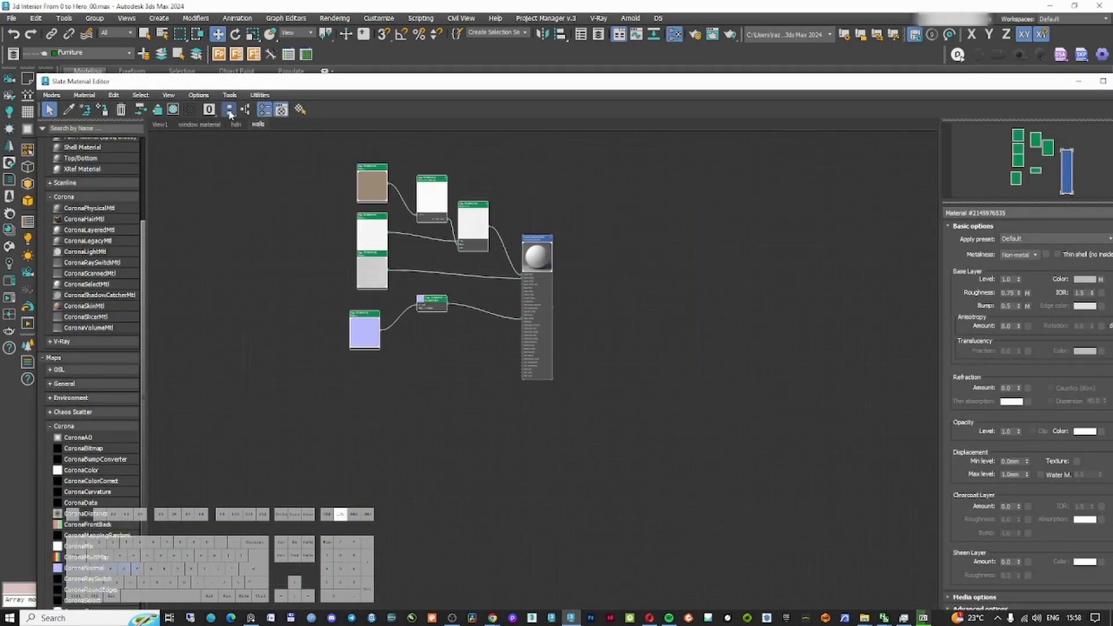
click(230, 111)
scroll(348, 226, down, 6)
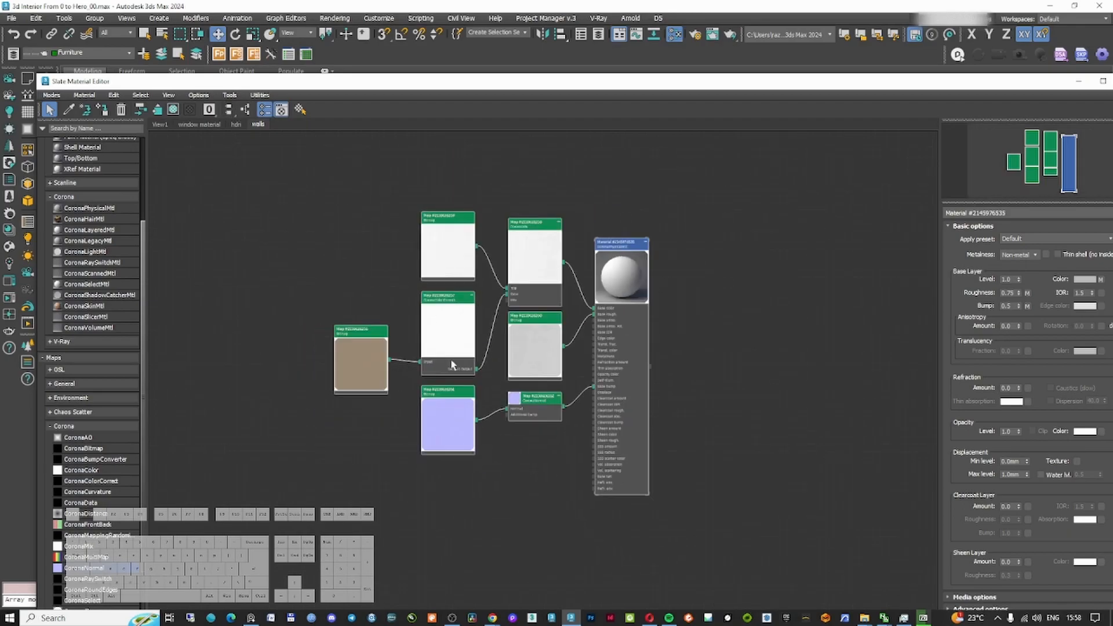
click(347, 223)
drag(396, 206, 617, 327)
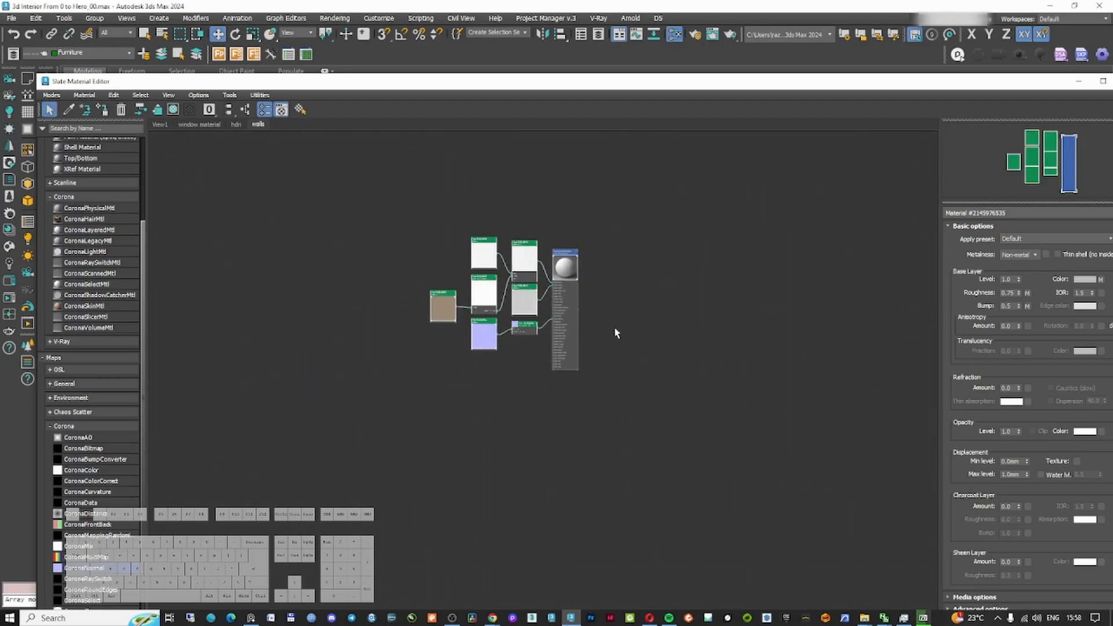
mouse_move(566, 259)
shift+mouse_down()
mouse_move(547, 414)
mouse_move(537, 409)
shift+mouse_up()
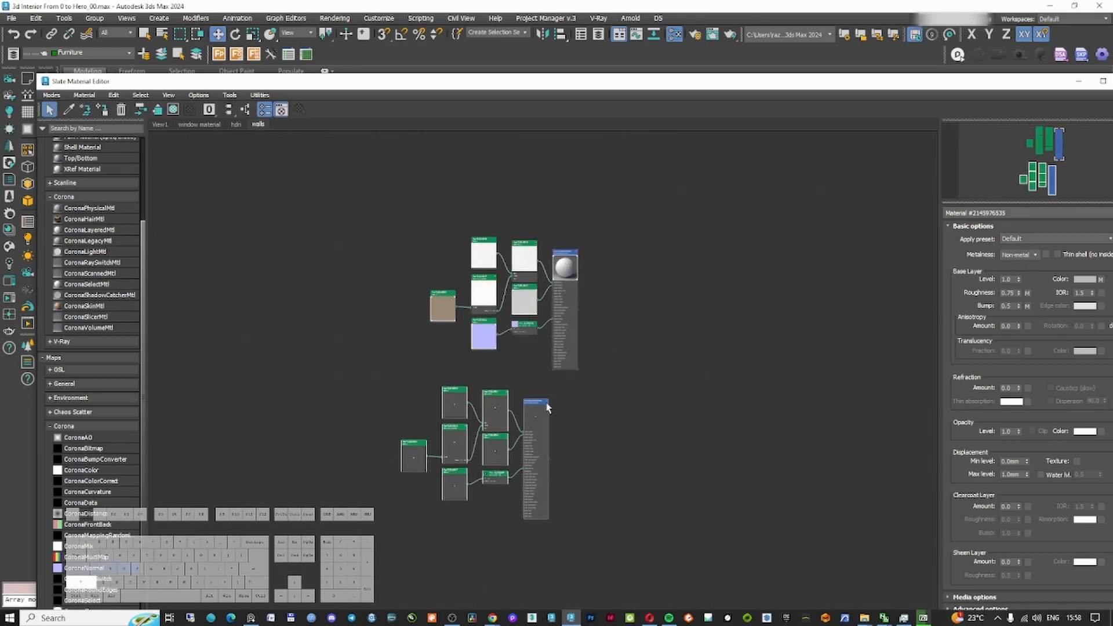
click(553, 405)
double_click(529, 405)
scroll(529, 405, up, 5)
drag(1008, 213, 930, 204)
text(oak)
key(Return)
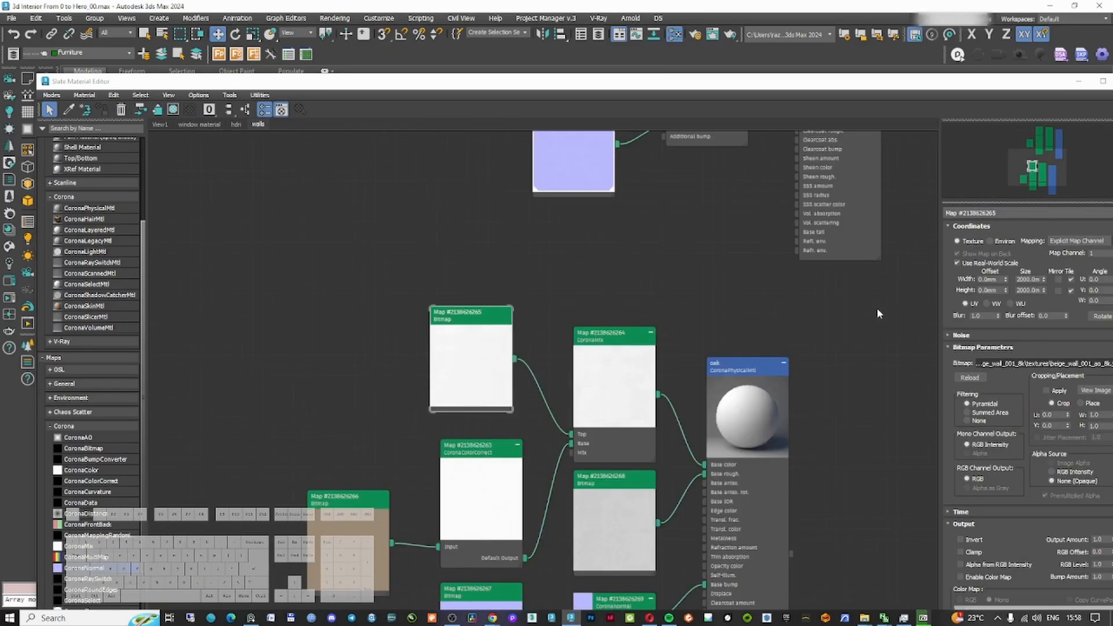
Load Wood Oak (Nordic NEW WWL)_diffuse 2.jpg into the copied material's top bitmap
click(1043, 364)
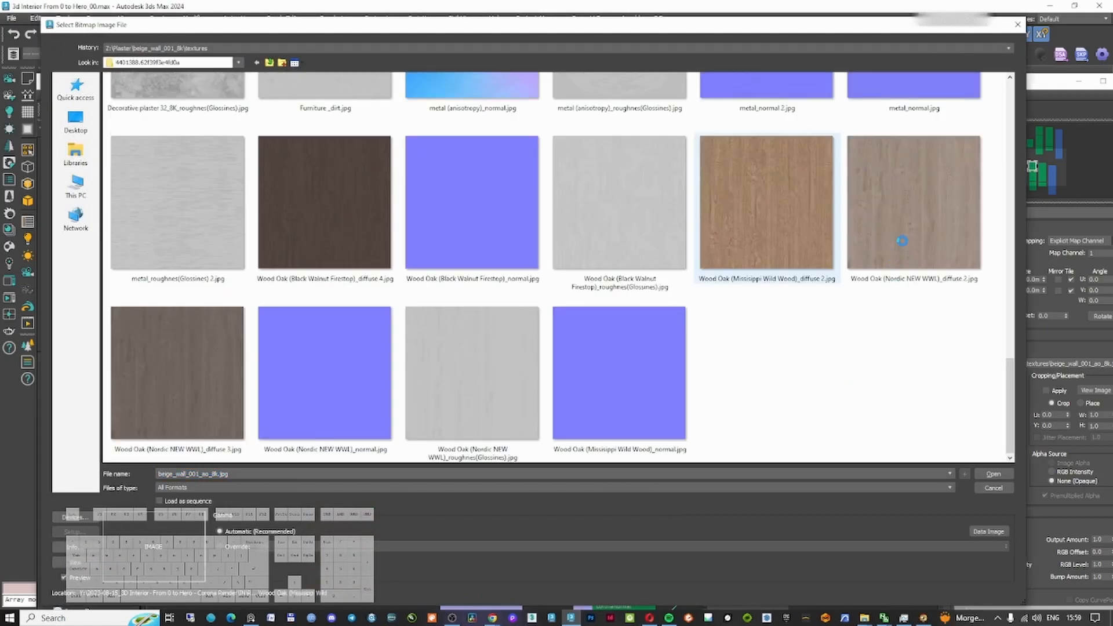
scroll(898, 247, up, 2)
scroll(902, 244, down, 2)
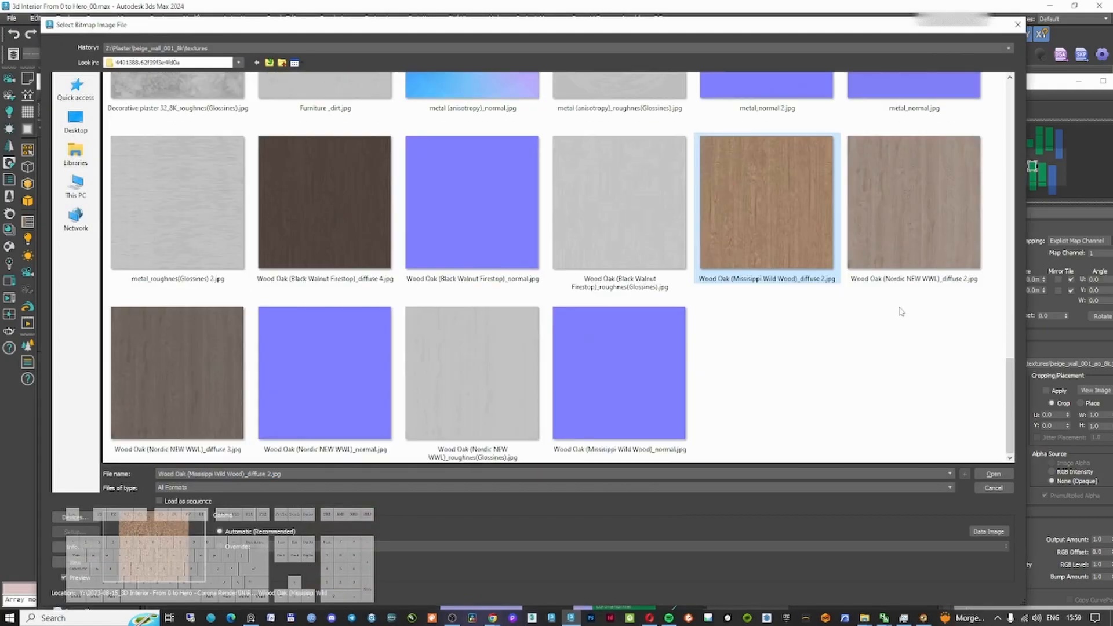
click(902, 240)
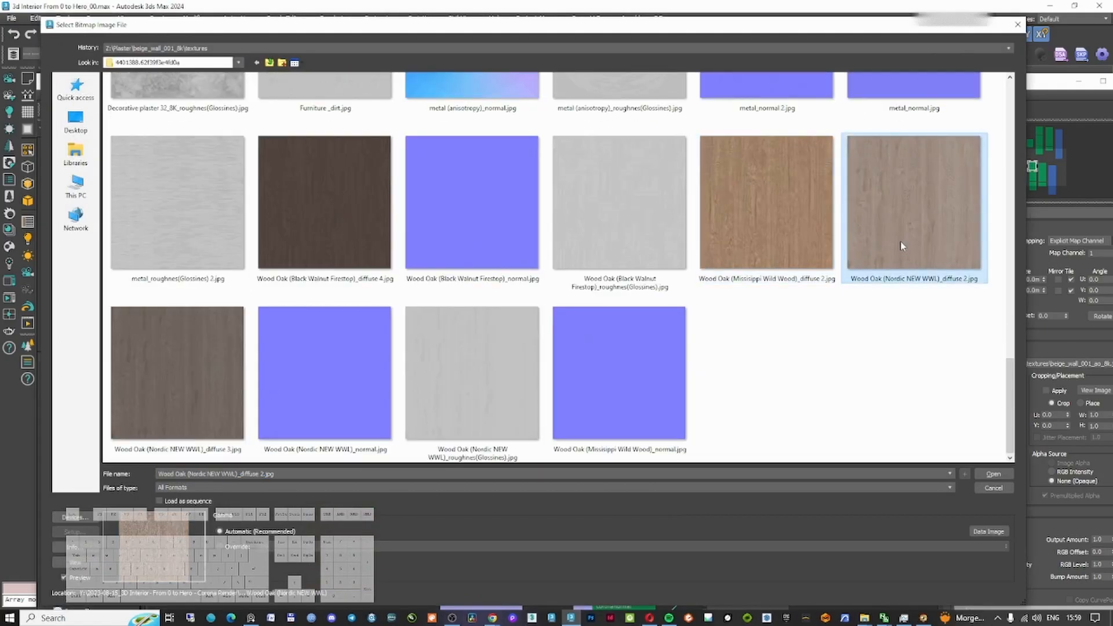
double_click(901, 246)
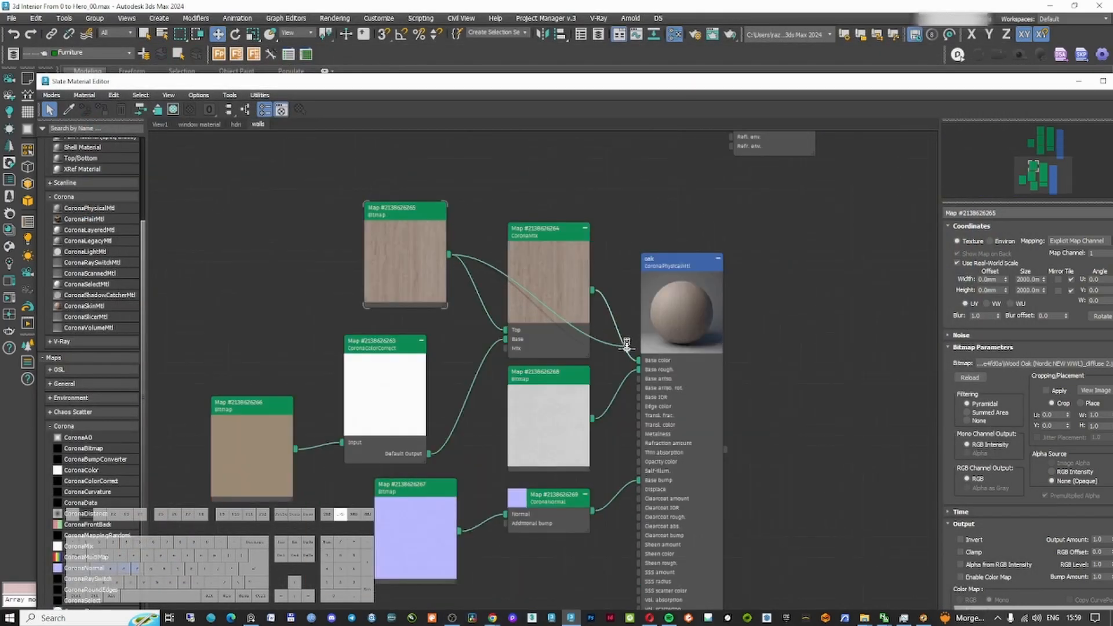
Connect the wood bitmap directly to base color and delete the old diffuse, color-correct and mix nodes
drag(642, 368, 639, 361)
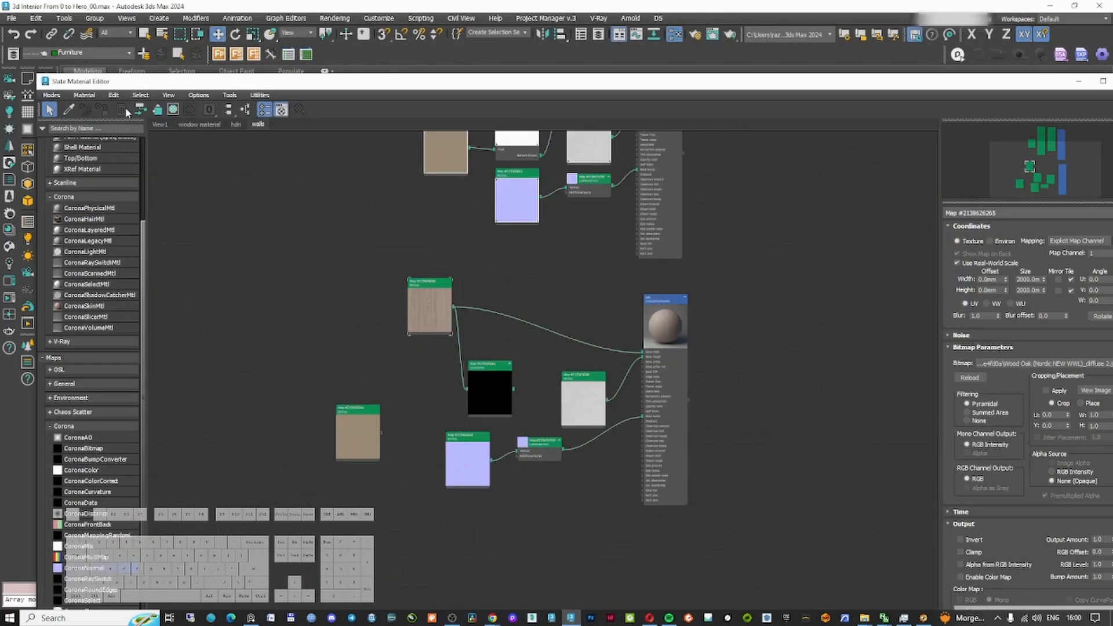
drag(358, 413, 497, 392)
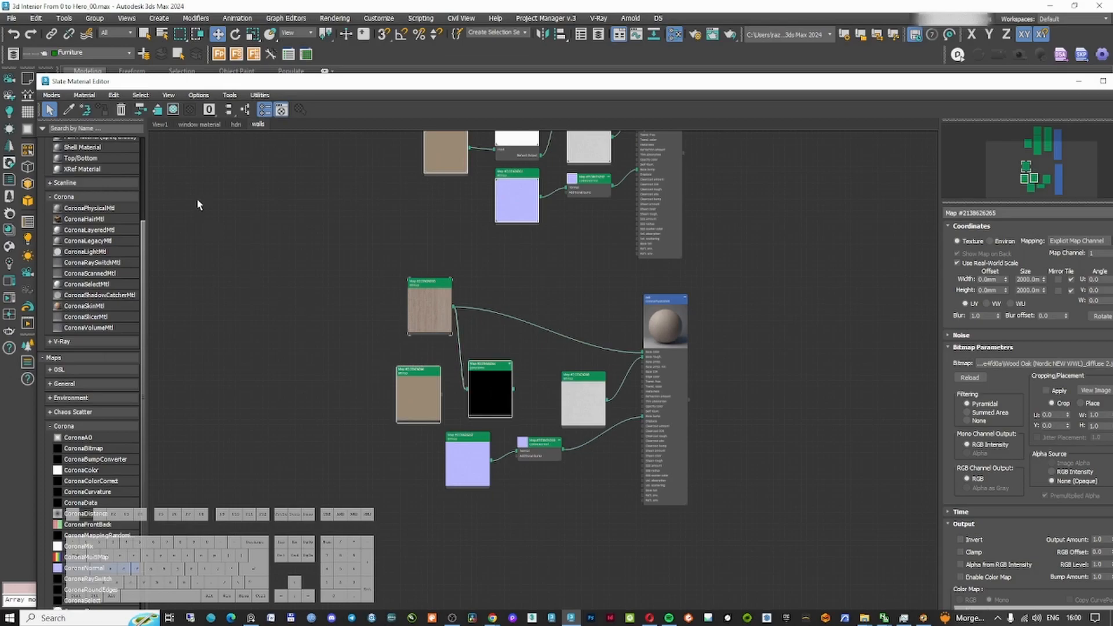
click(122, 114)
key(z)
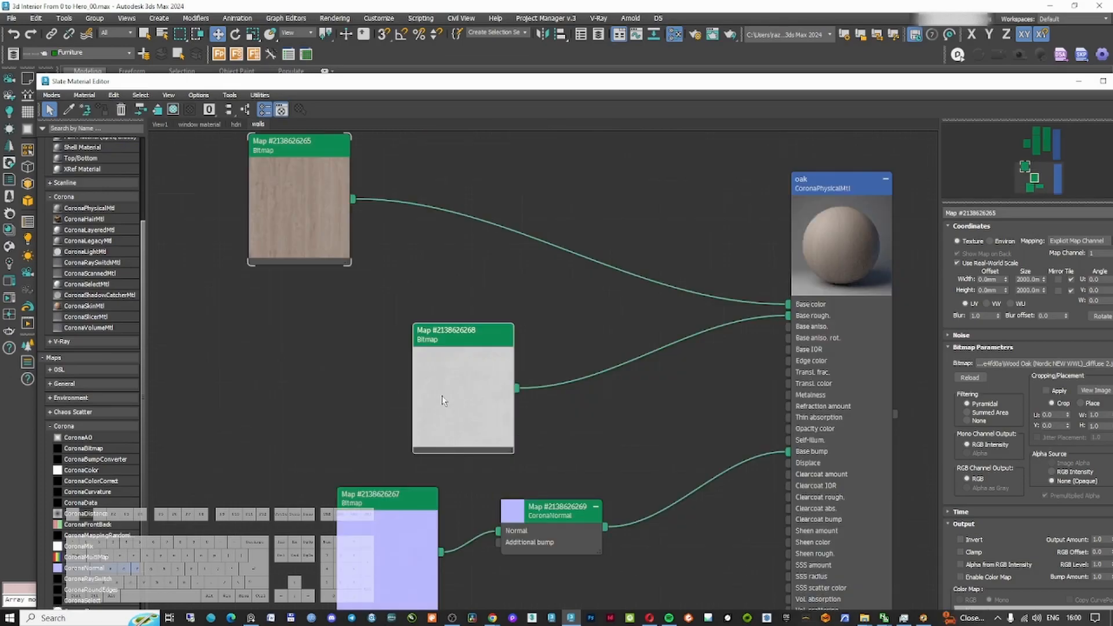
Delete the old roughness and normal nodes and set the oak material's roughness to 0.3
click(121, 111)
drag(316, 155, 377, 313)
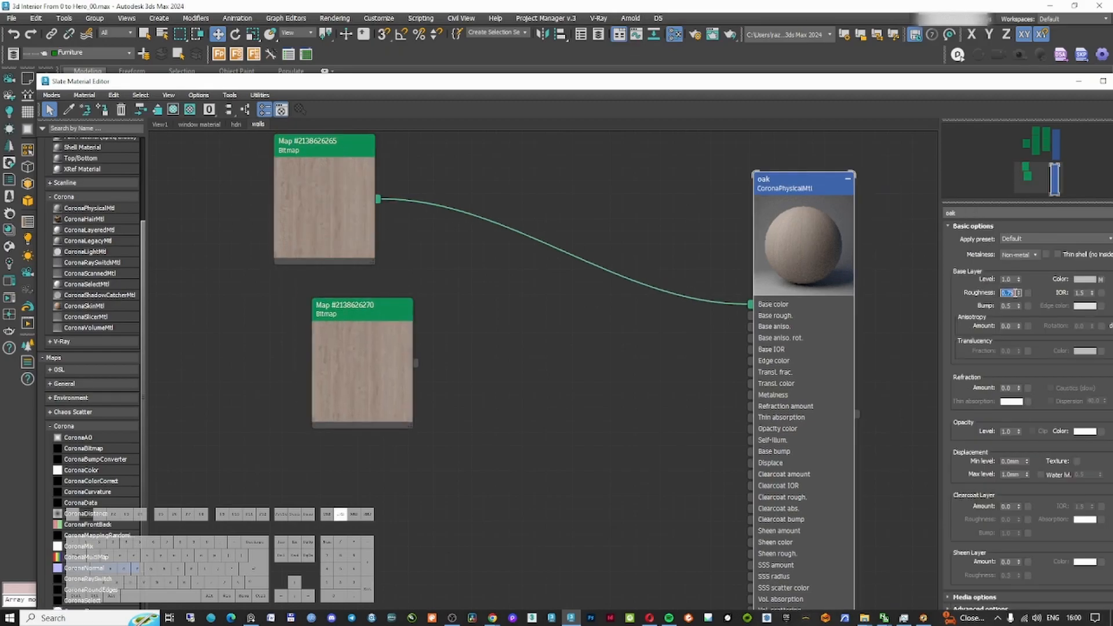
text(0.3)
key(Return)
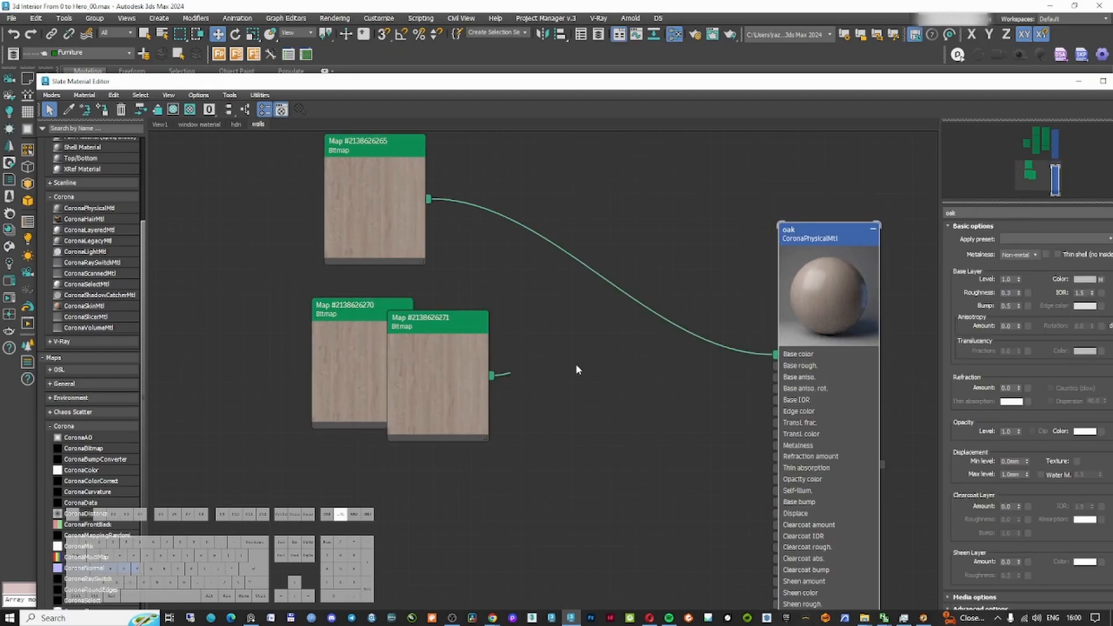
Clone the wood bitmap twice and connect one copy to the oak material's base roughness
drag(575, 365, 1028, 294)
click(564, 399)
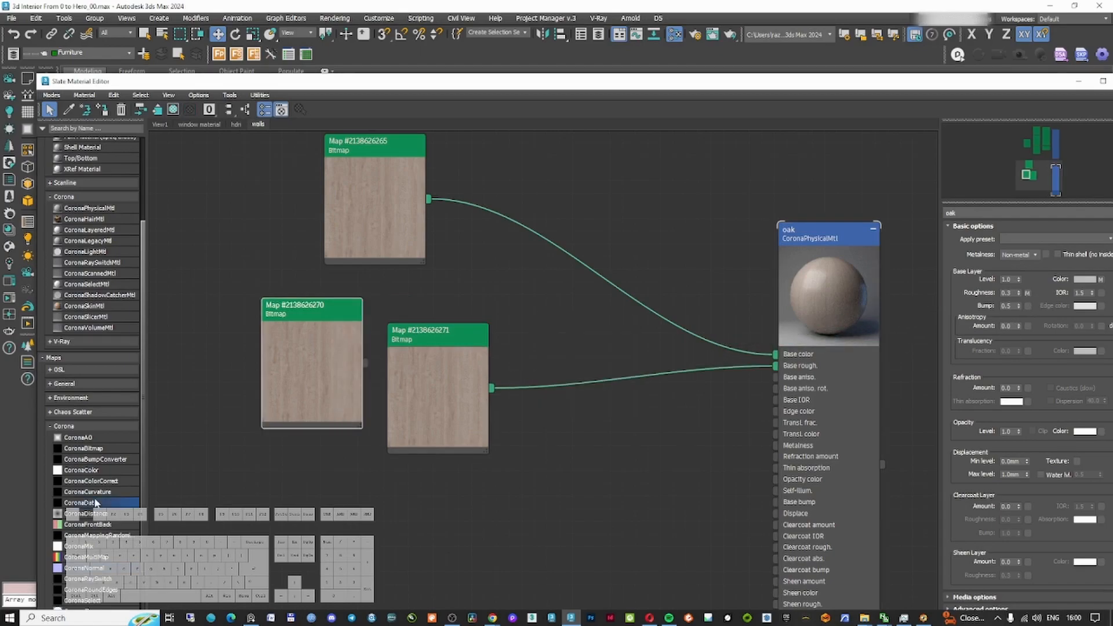
drag(280, 342, 281, 493)
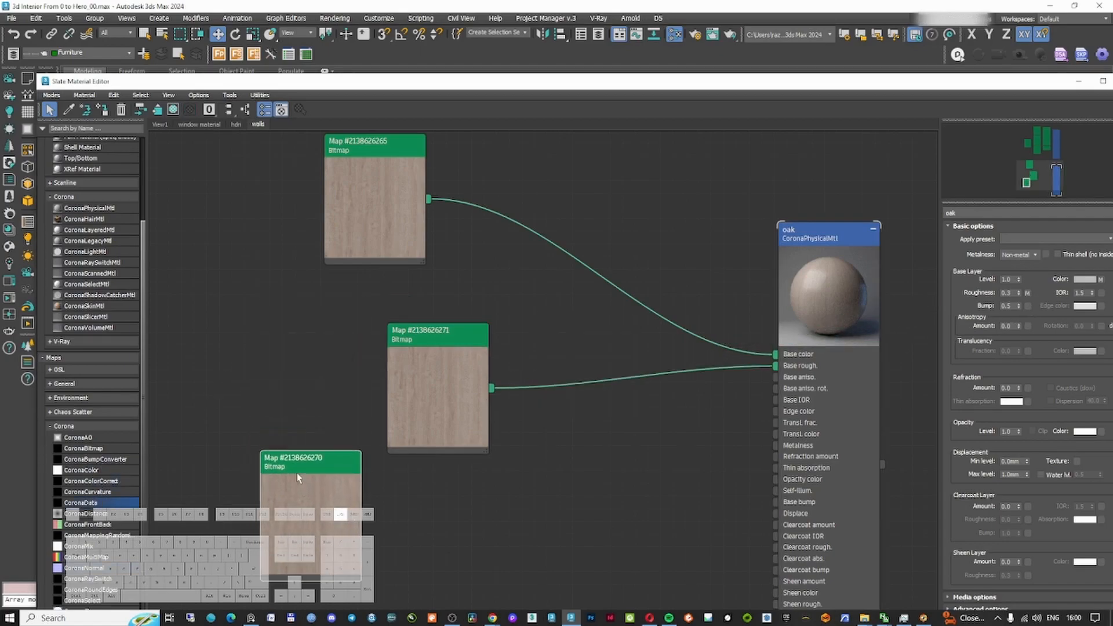
Insert a CoronaColorCorrect before base roughness, with exposure 0.43 and saturation -1.0
drag(635, 374, 626, 377)
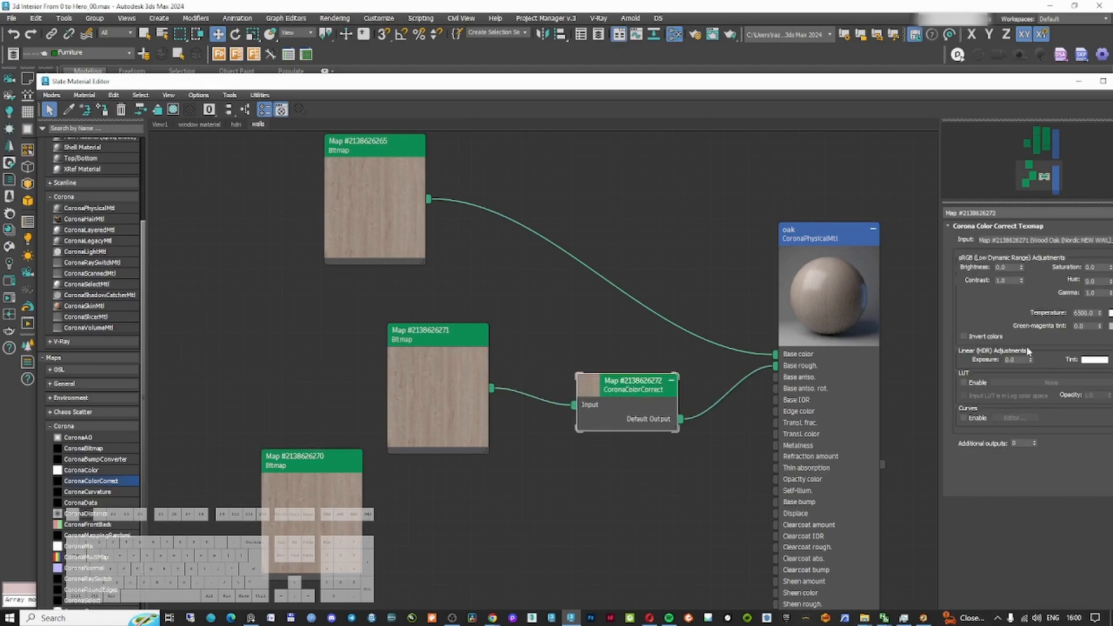
drag(951, 82, 901, 48)
click(982, 326)
drag(982, 327, 982, 332)
click(387, 313)
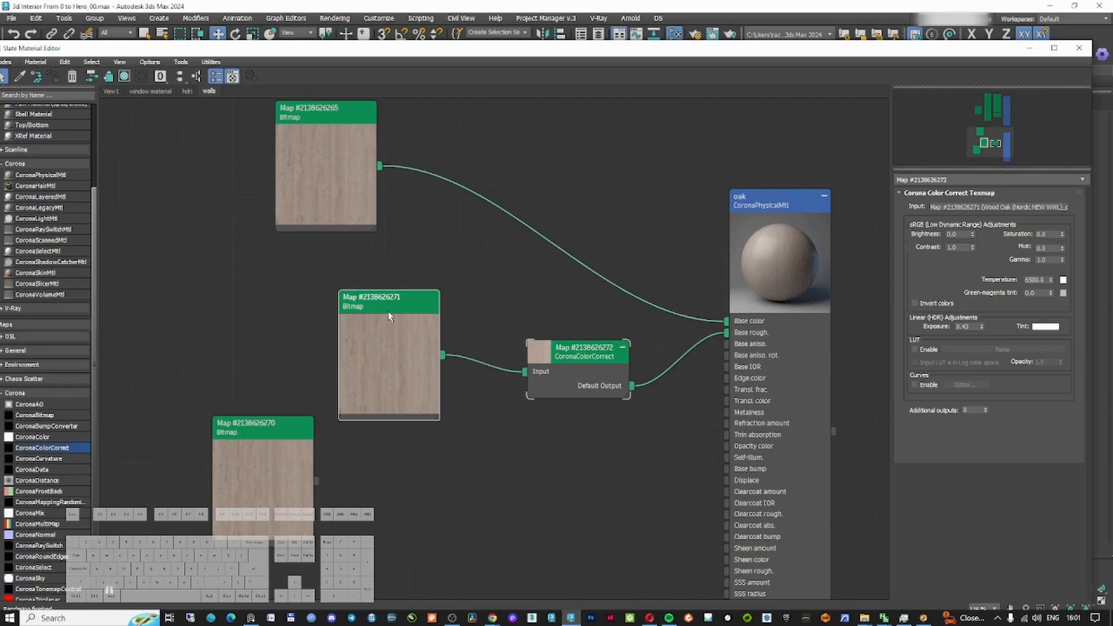
click(564, 349)
drag(1063, 236, 1063, 261)
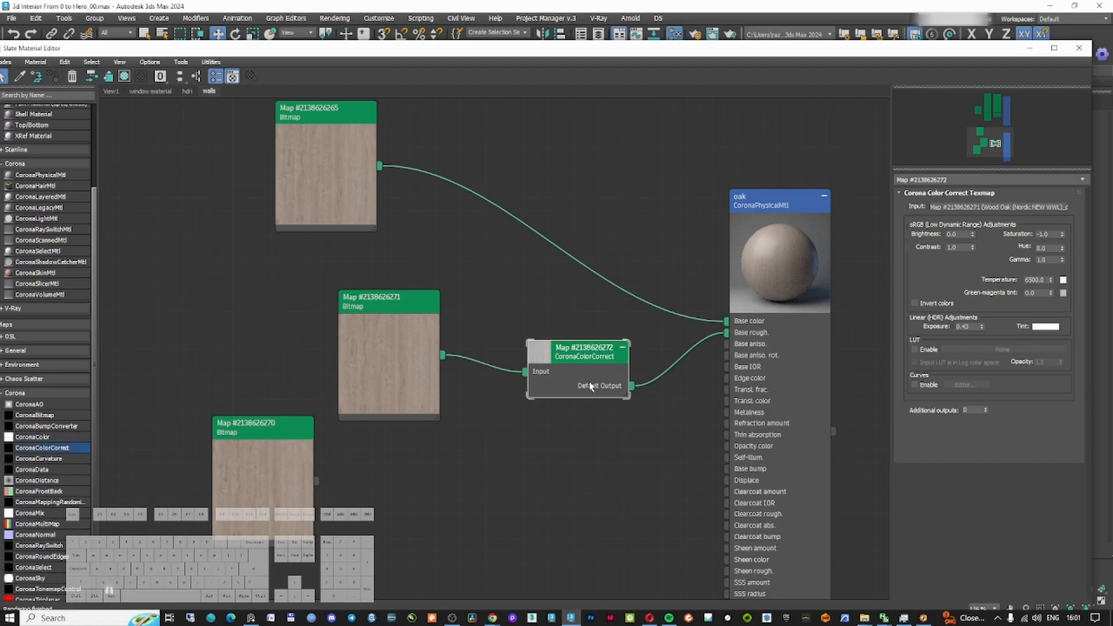
Load Wood Oak (Nordic NEW WWL)_normal.jpg into the third wood bitmap
drag(221, 427, 282, 428)
double_click(282, 427)
click(1007, 332)
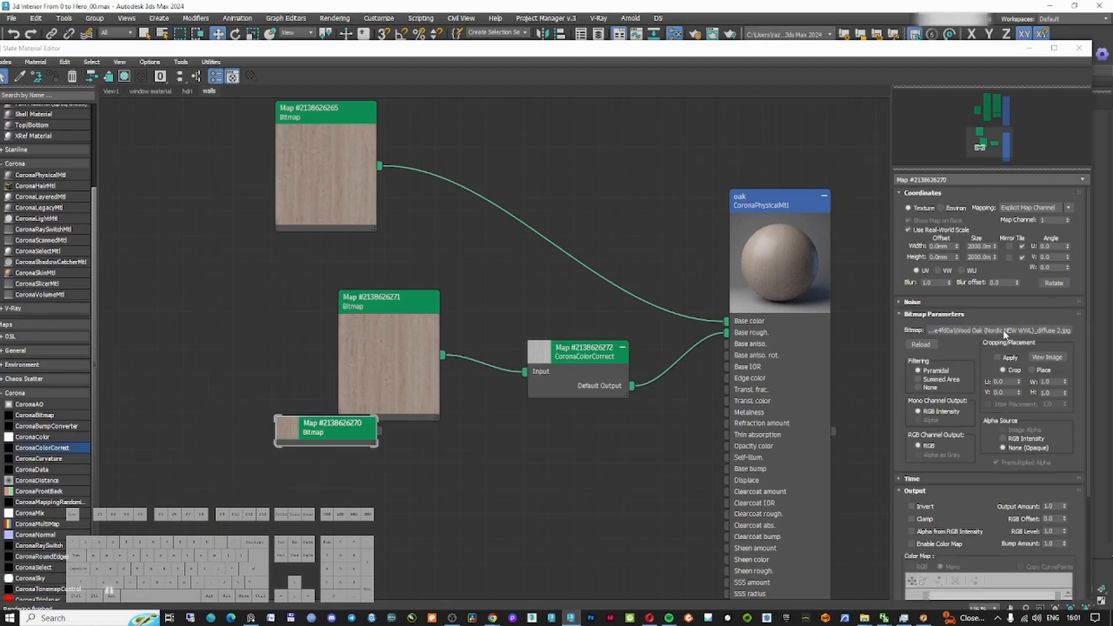
scroll(579, 327, down, 10)
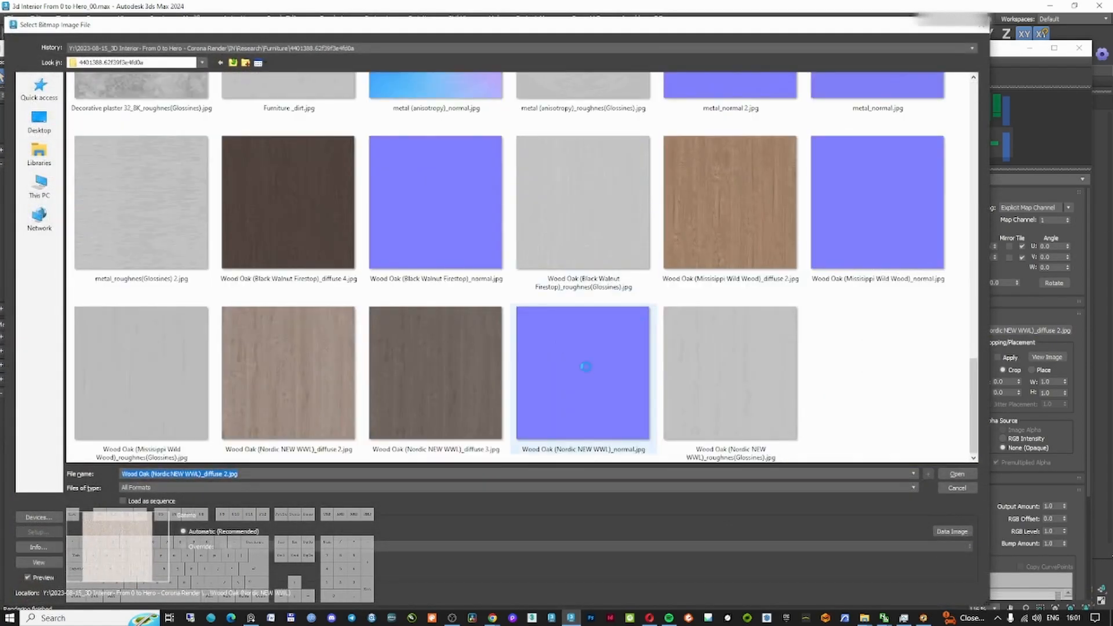
double_click(585, 366)
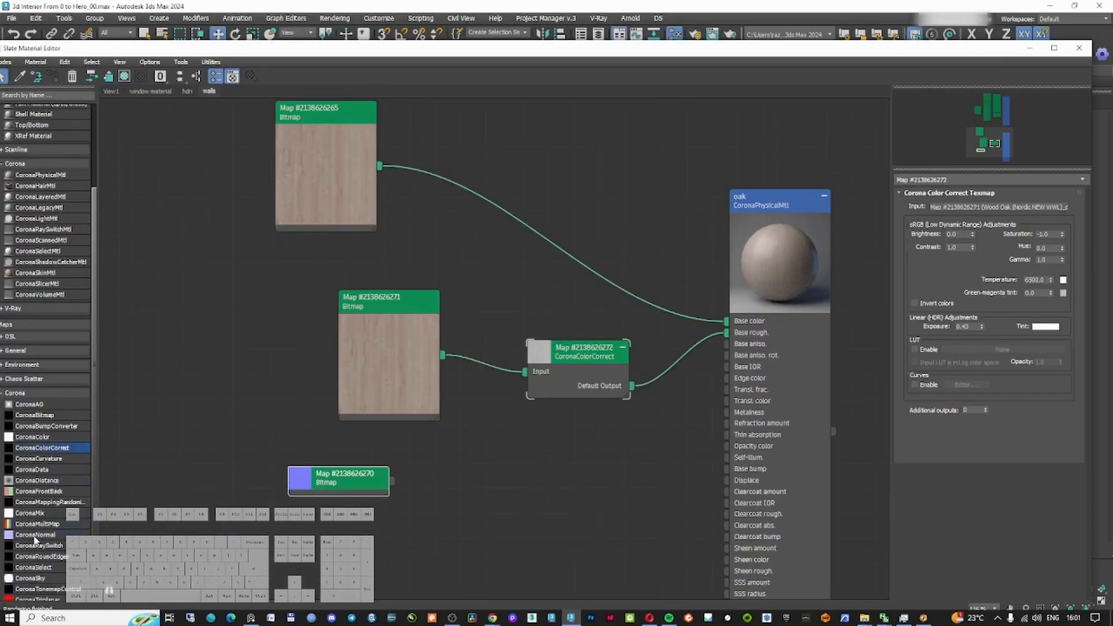
Add a CoronaNormal map fed by the normal bitmap and enable Add gamma to input
drag(35, 535, 545, 473)
drag(392, 481, 607, 469)
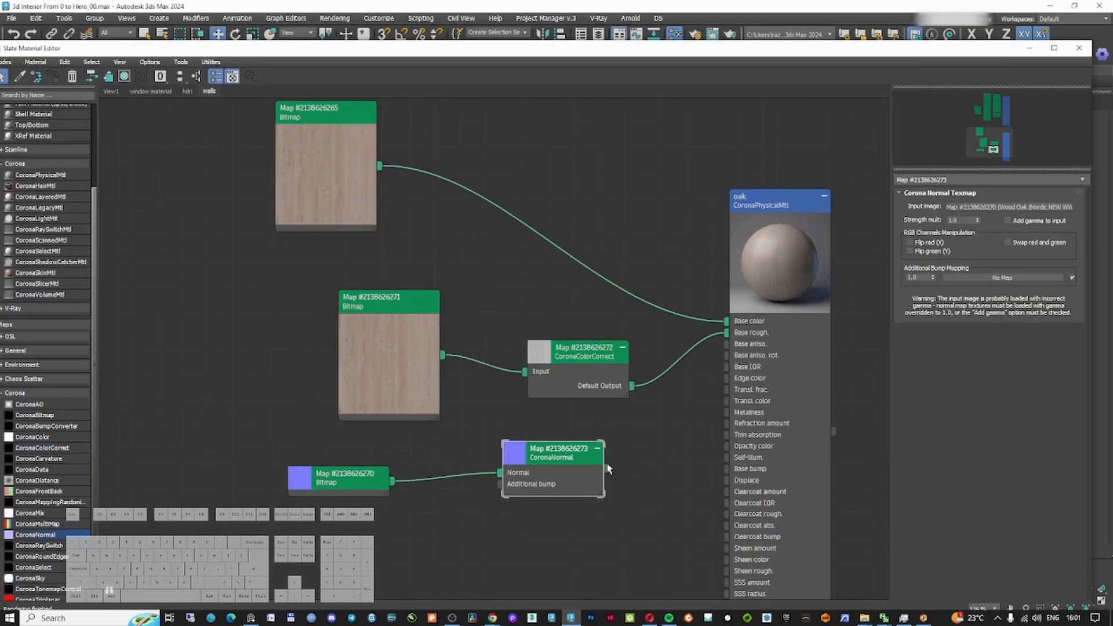
click(1035, 222)
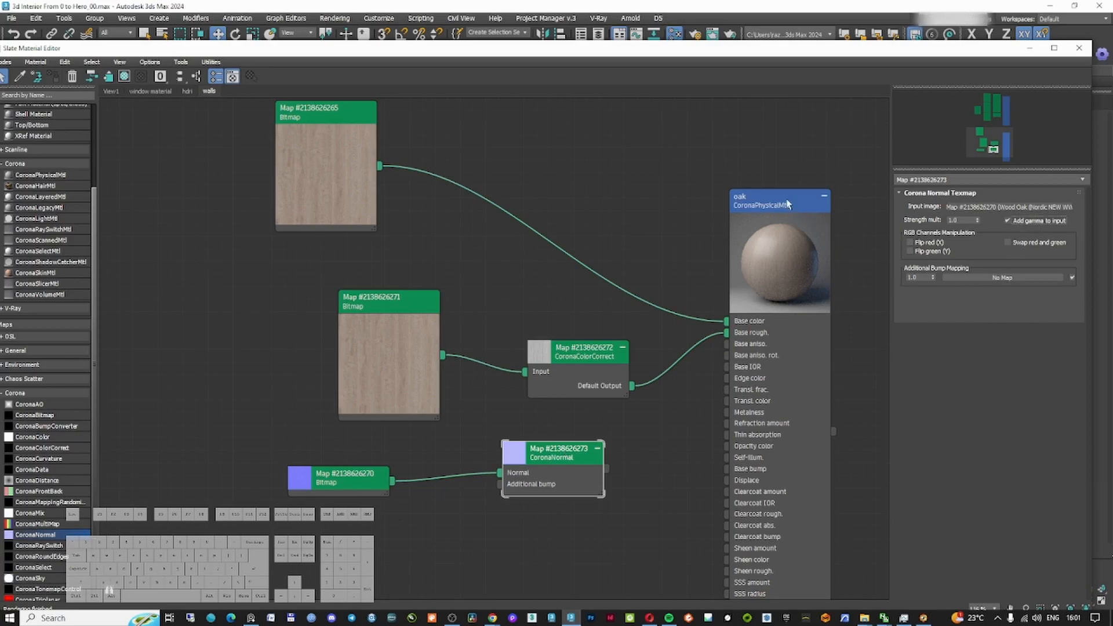
drag(787, 204, 824, 229)
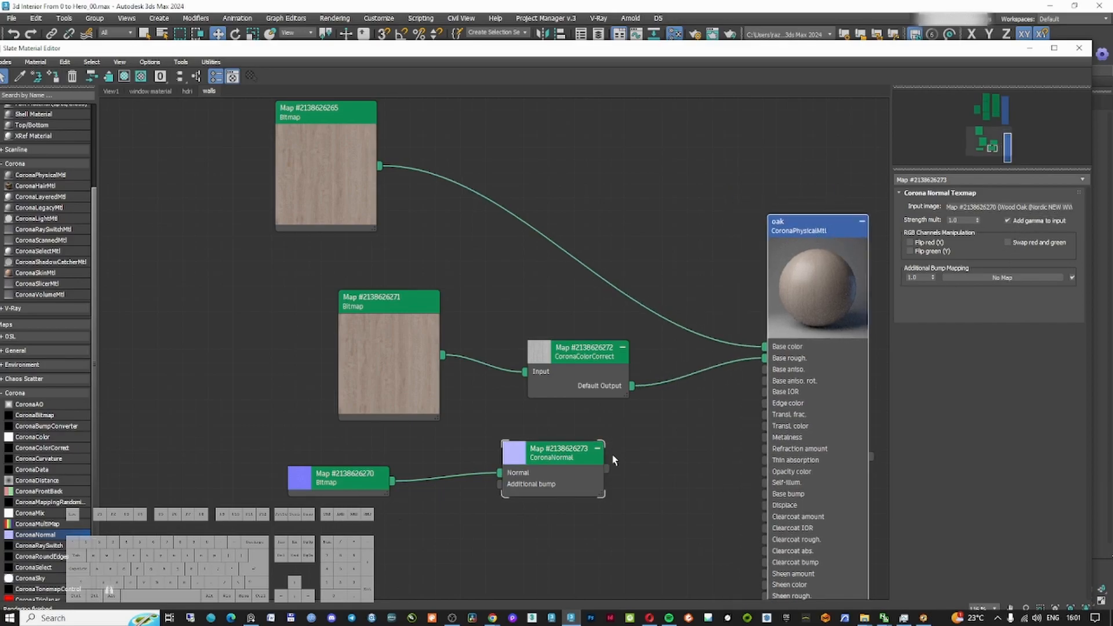
Connect the CoronaNormal map to the oak material's bump slot as an instance
double_click(825, 229)
drag(607, 468, 979, 276)
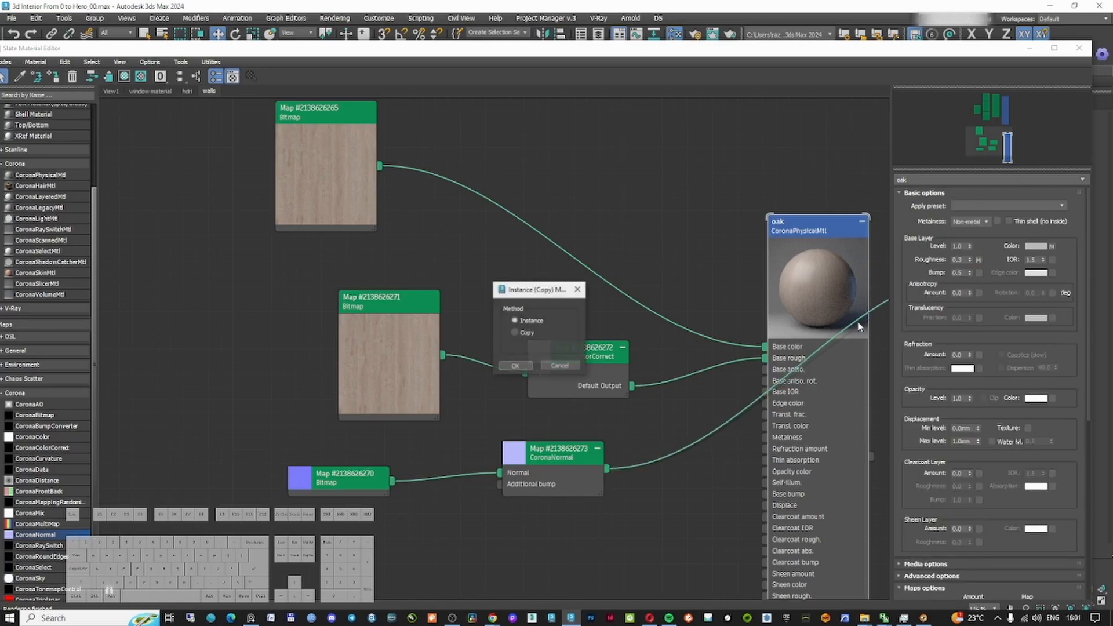
click(522, 365)
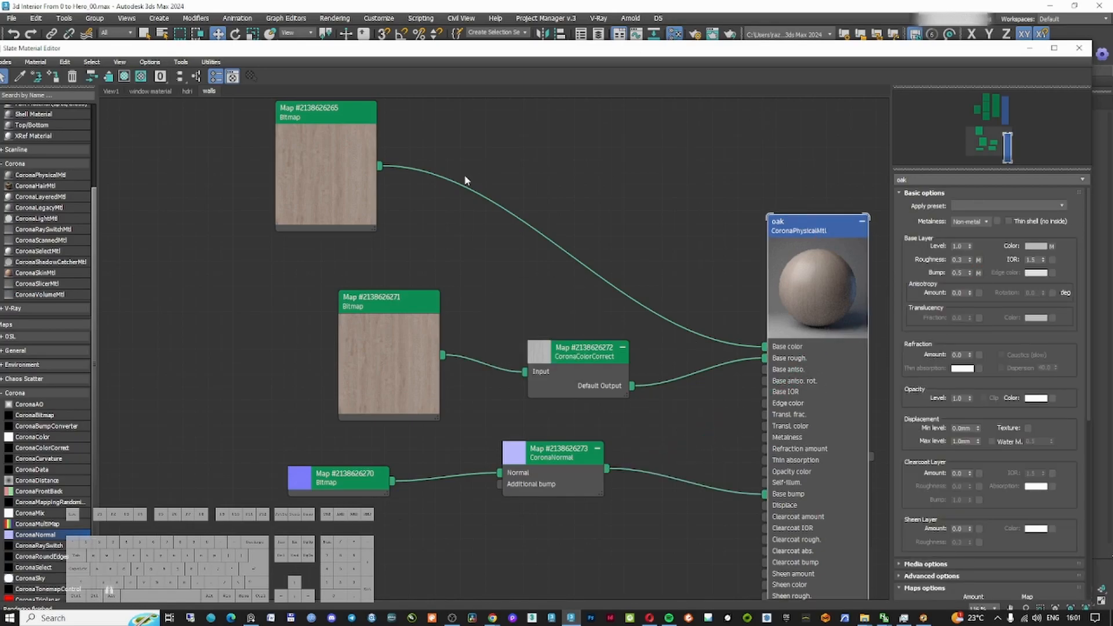
Open the diffuse wood bitmap's settings and view its texture image
double_click(310, 169)
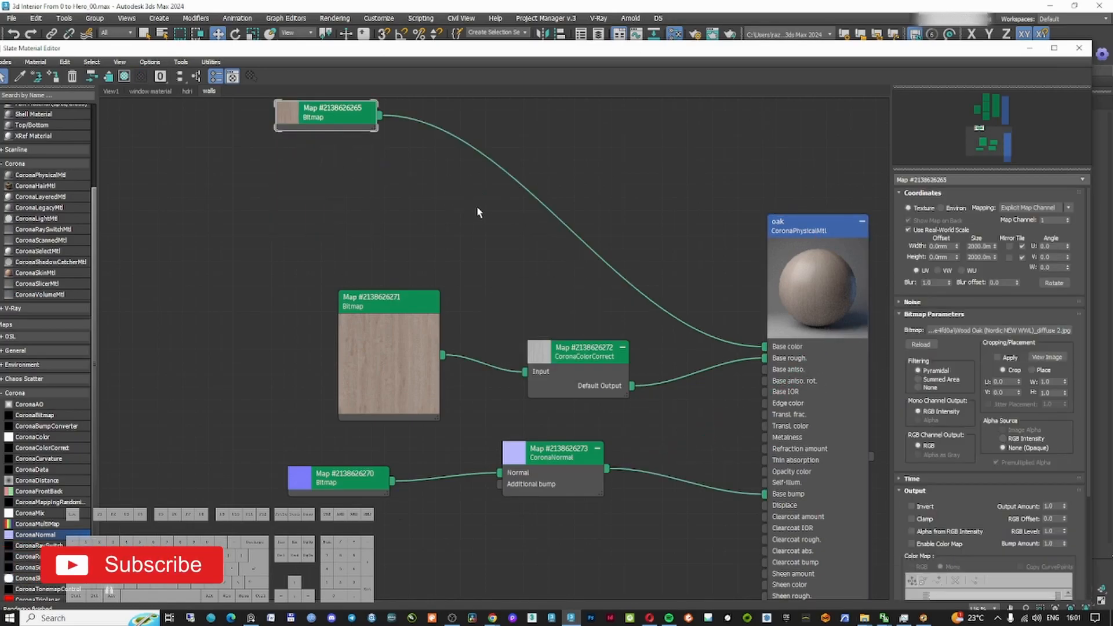
double_click(299, 123)
click(1047, 357)
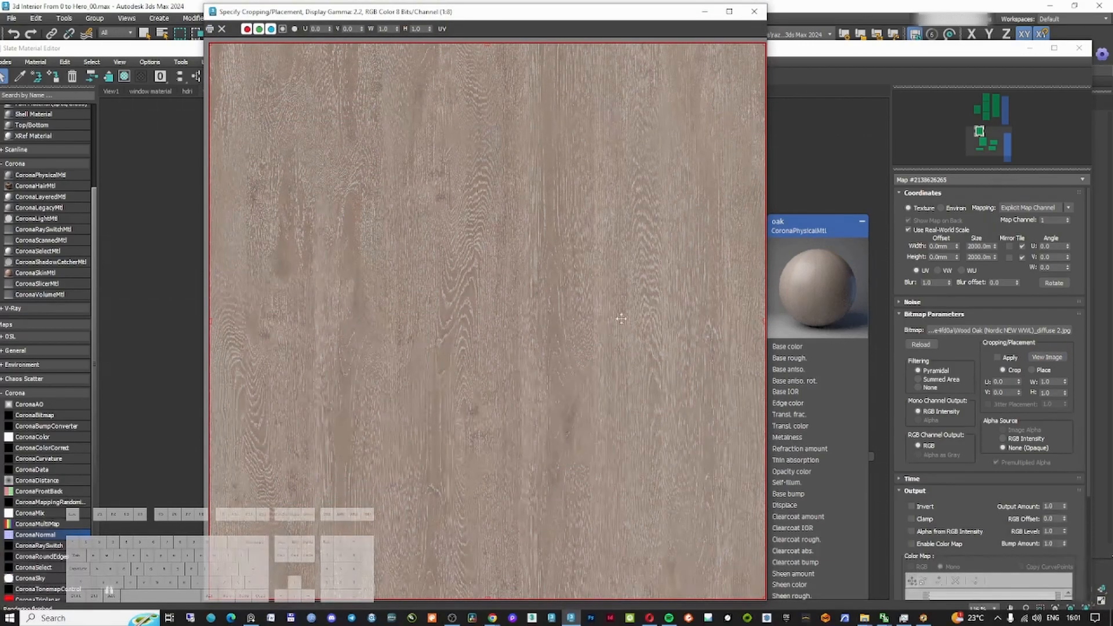
click(754, 12)
drag(836, 48, 836, 360)
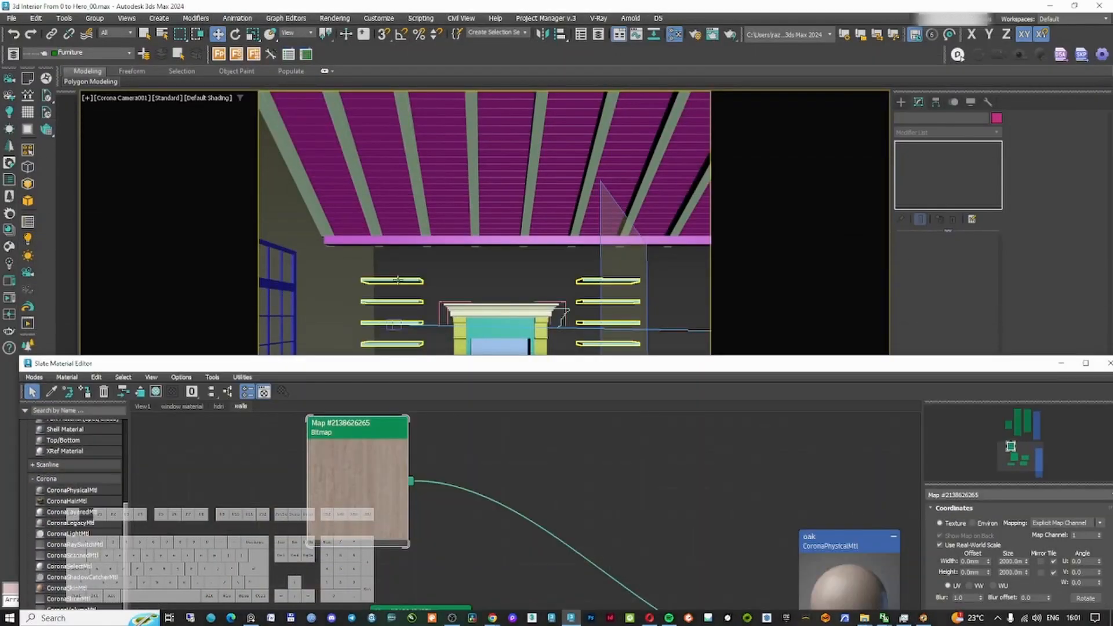
drag(406, 363, 332, 123)
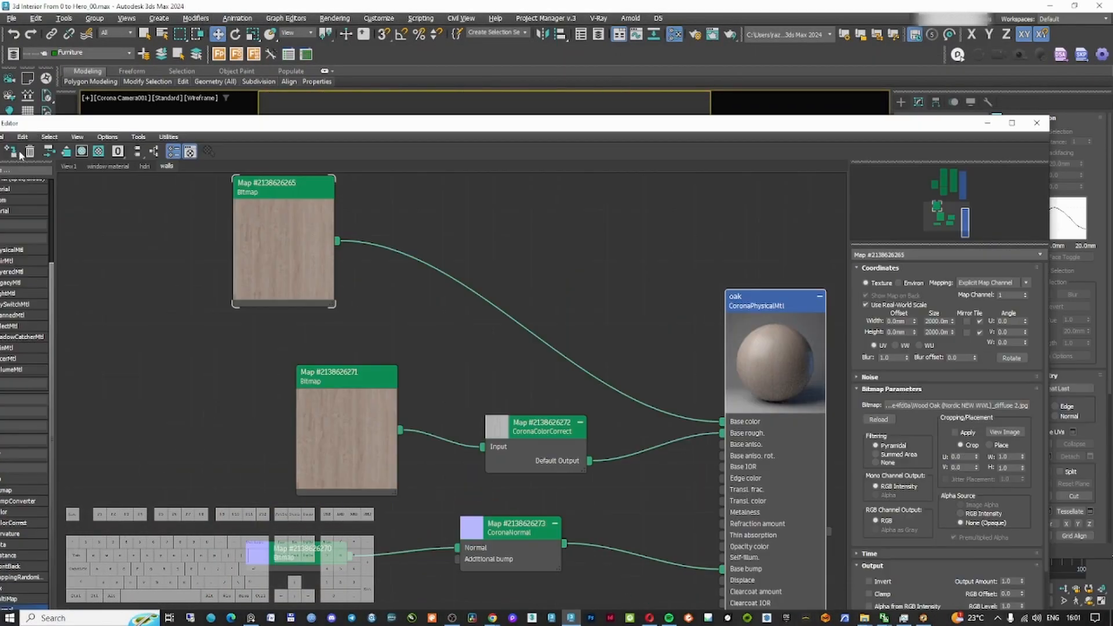
Add a UVW Map modifier to the shelves with box mapping and real-world map size, aligned to X
right_click(542, 618)
click(563, 565)
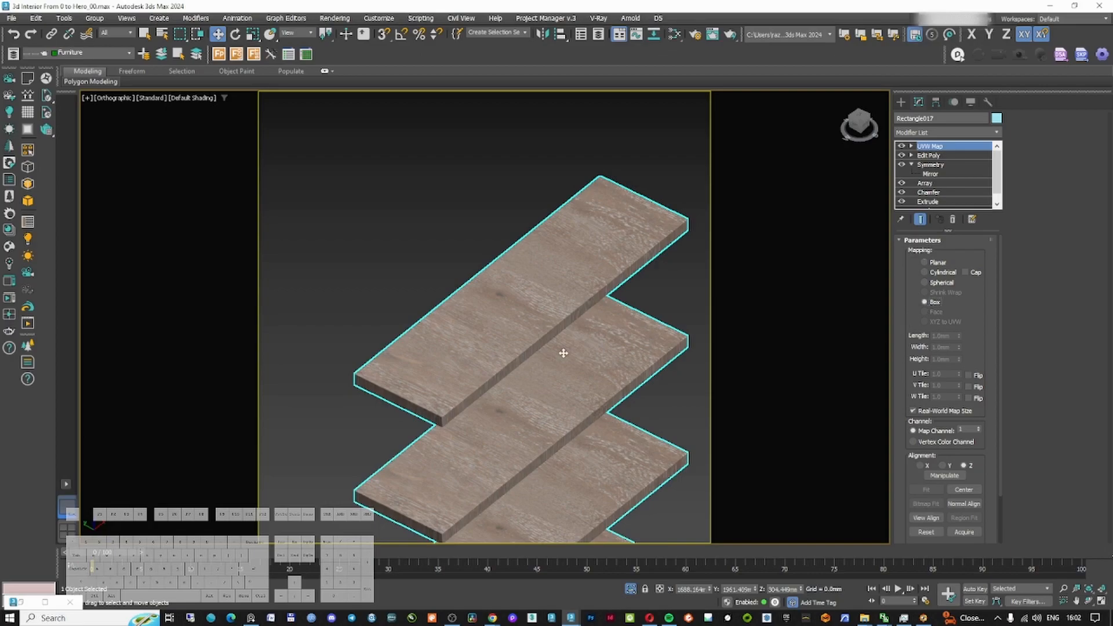
alt+middle_drag(564, 354, 546, 317)
drag(977, 337, 978, 323)
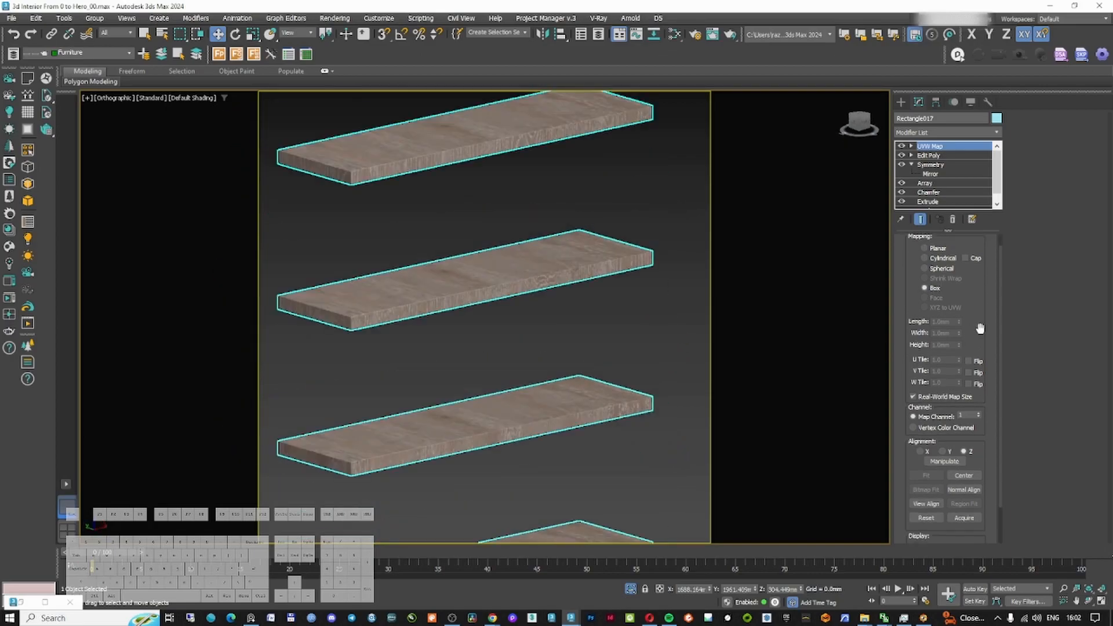
click(944, 453)
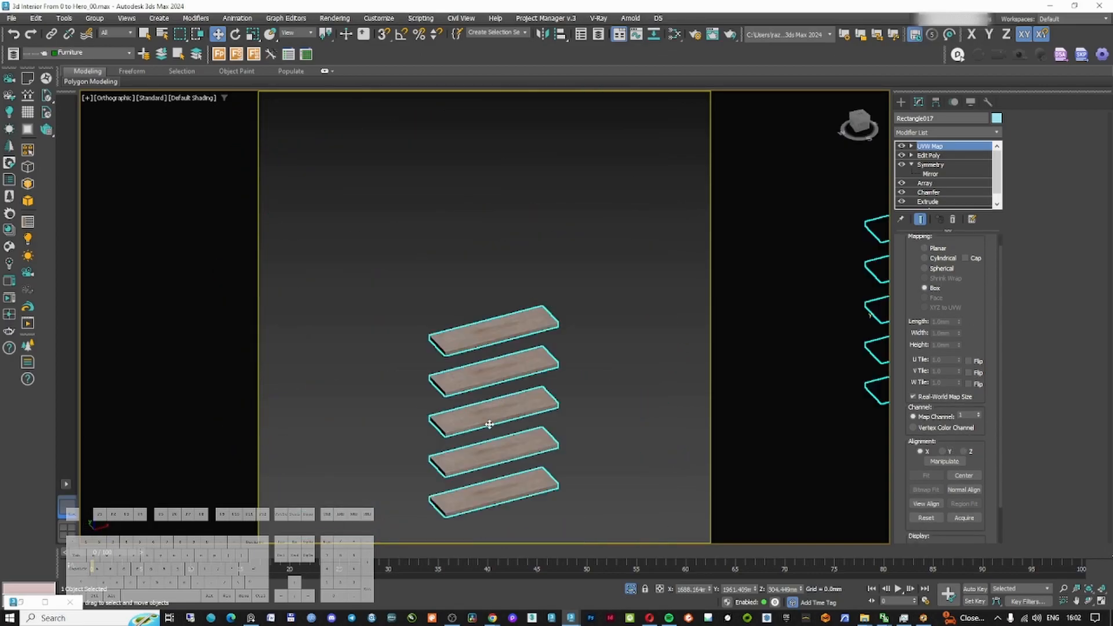
scroll(485, 423, up, 5)
scroll(497, 407, down, 6)
alt+middle_drag(497, 407, 477, 385)
scroll(460, 367, up, 6)
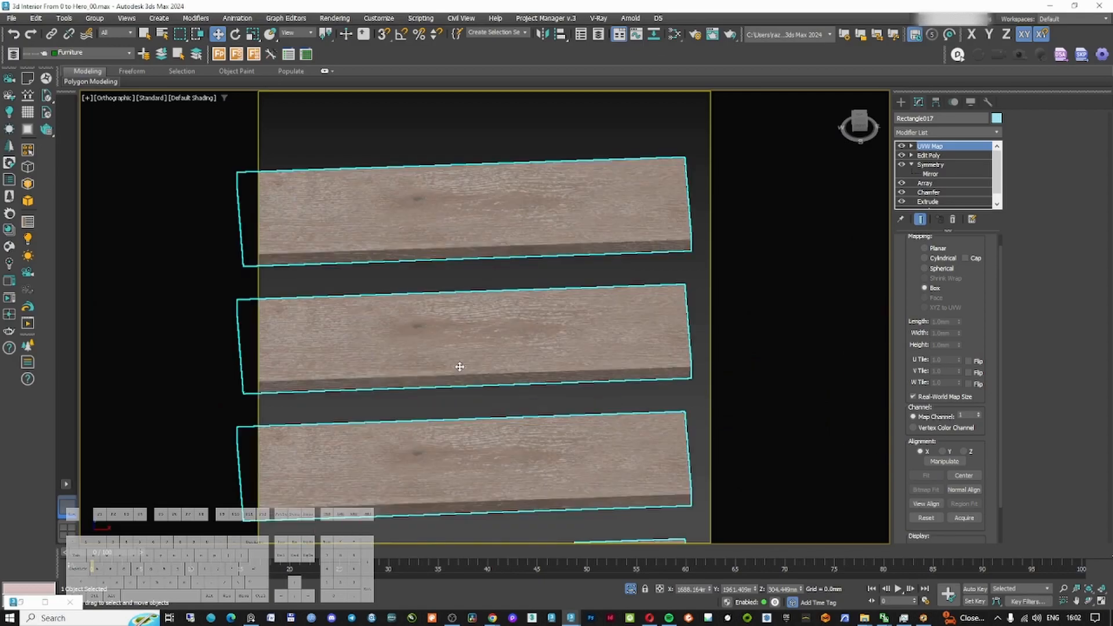
scroll(544, 313, down, 5)
mouse_move(544, 313)
alt+middle_down()
mouse_move(531, 307)
mouse_move(555, 327)
alt+middle_up()
Insert a CoronaMappingRandomizer between the diffuse wood bitmap and the oak material's base color
key(m)
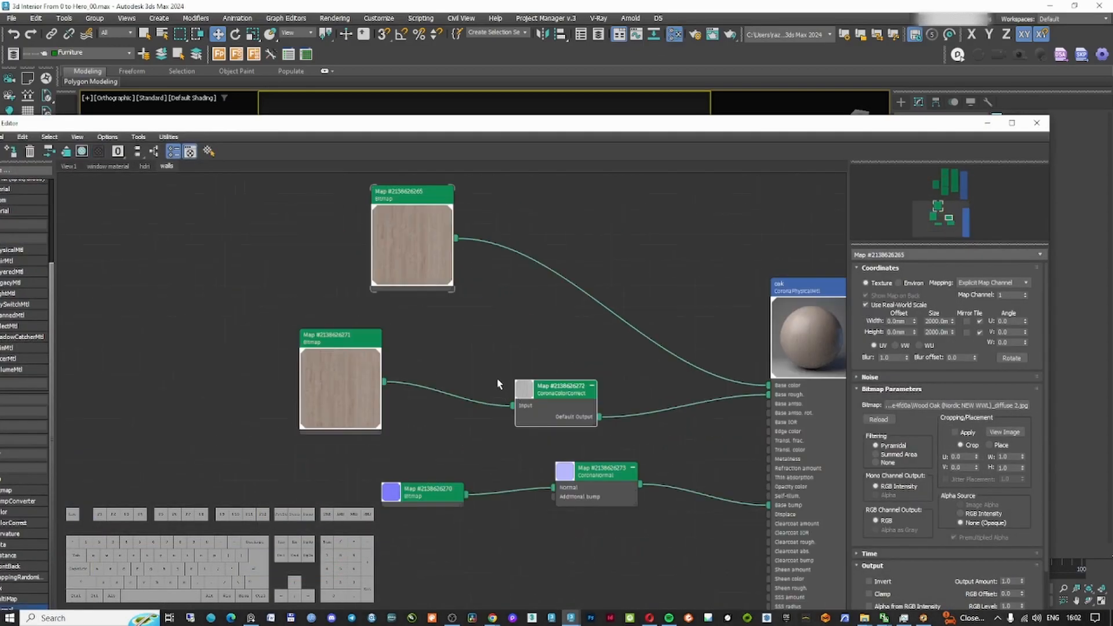
double_click(192, 123)
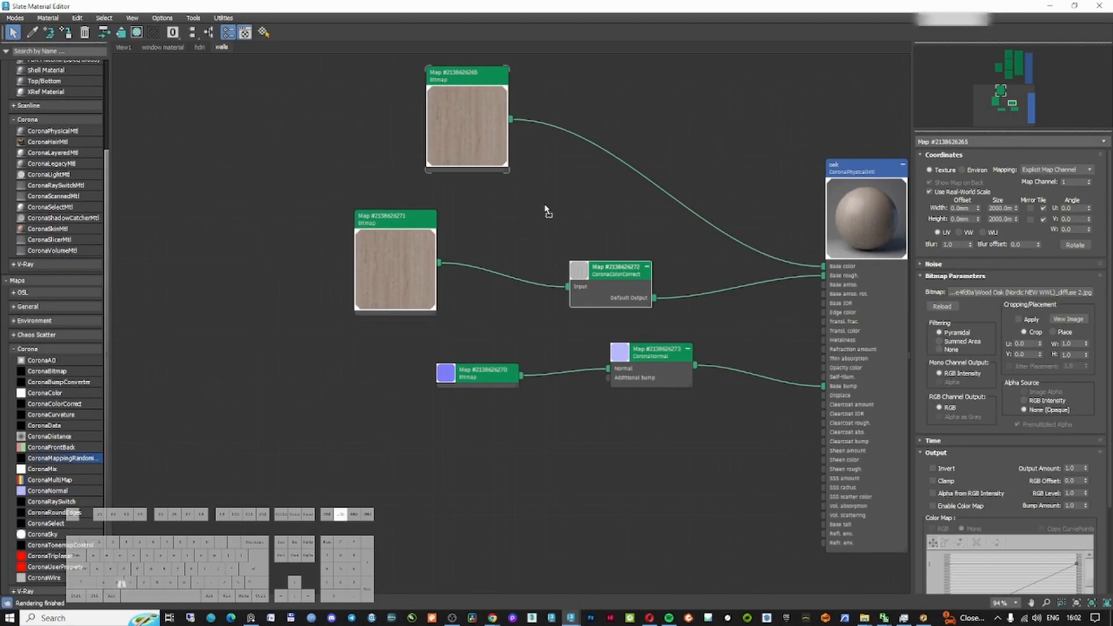
drag(645, 177, 645, 178)
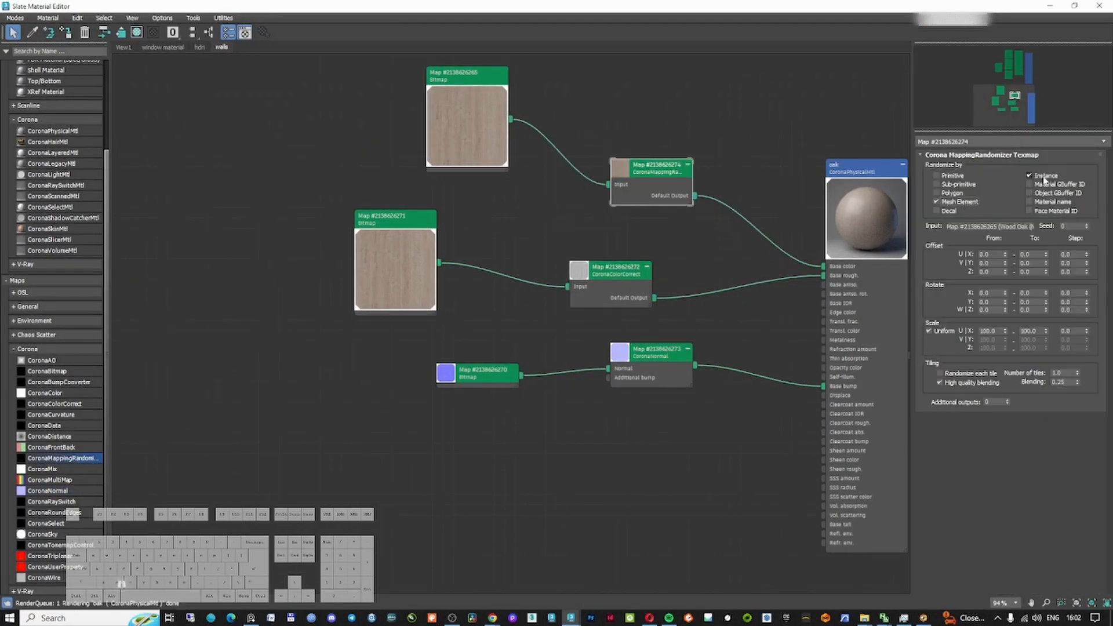
Set the randomizer's U and V offset ranges to 1.0 and its additional outputs to 2
click(1046, 252)
click(1046, 261)
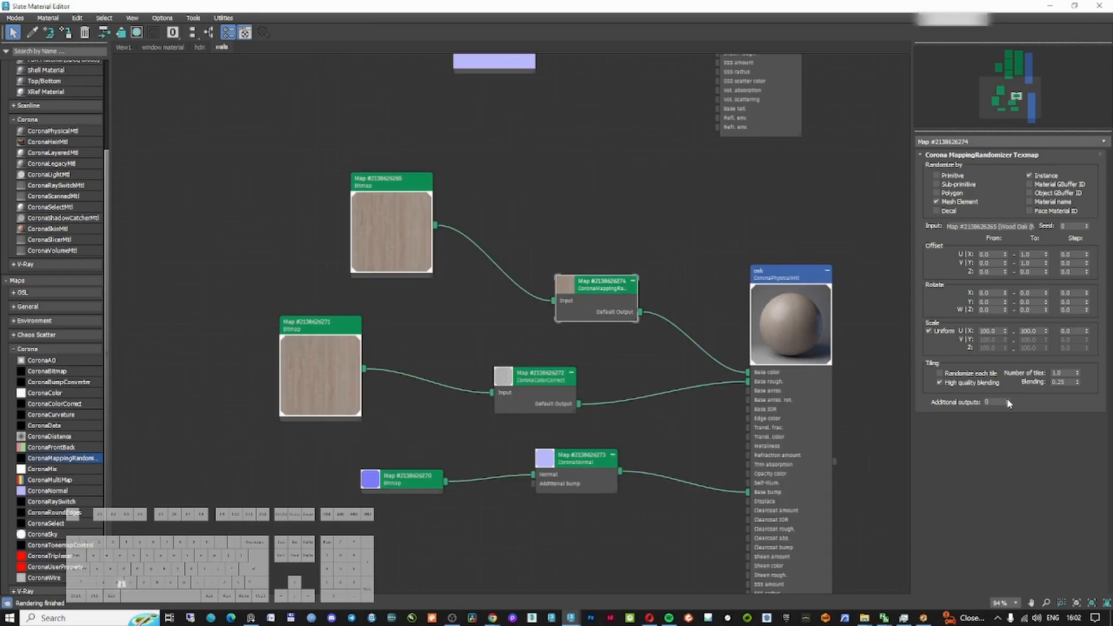
click(1009, 400)
click(1008, 400)
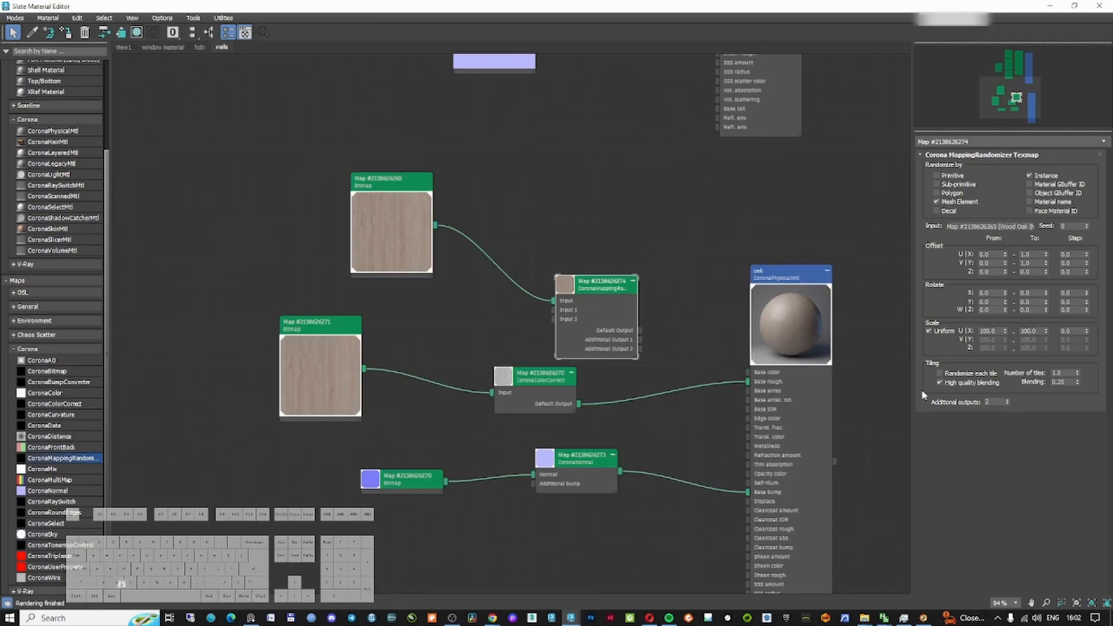
Route the roughness and normal chains through randomizer inputs 1 and 2, feeding its extra outputs into base roughness and base bump
drag(540, 373, 553, 310)
drag(640, 330, 748, 373)
drag(640, 339, 748, 382)
drag(580, 459, 540, 470)
drag(575, 291, 616, 312)
drag(579, 481, 595, 340)
drag(682, 369, 751, 493)
drag(644, 307, 652, 377)
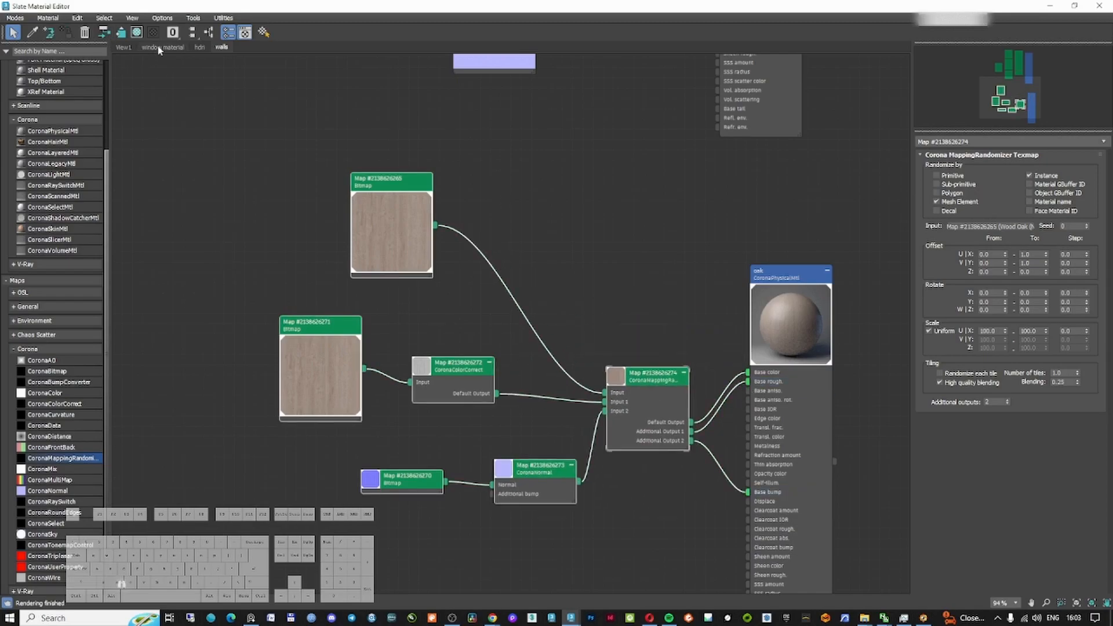
Unhide all objects and switch back to the camera view
click(192, 33)
click(1050, 8)
right_click(646, 284)
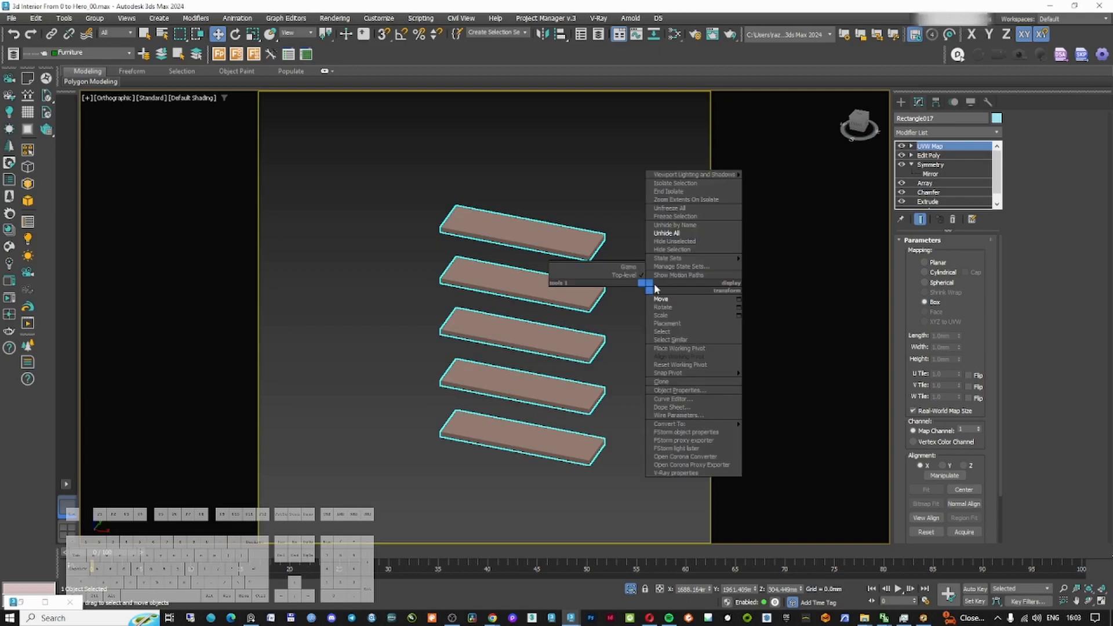
click(667, 234)
key(c)
Select the ceiling planks and assign the oak material to them
double_click(544, 232)
click(496, 176)
key(F3)
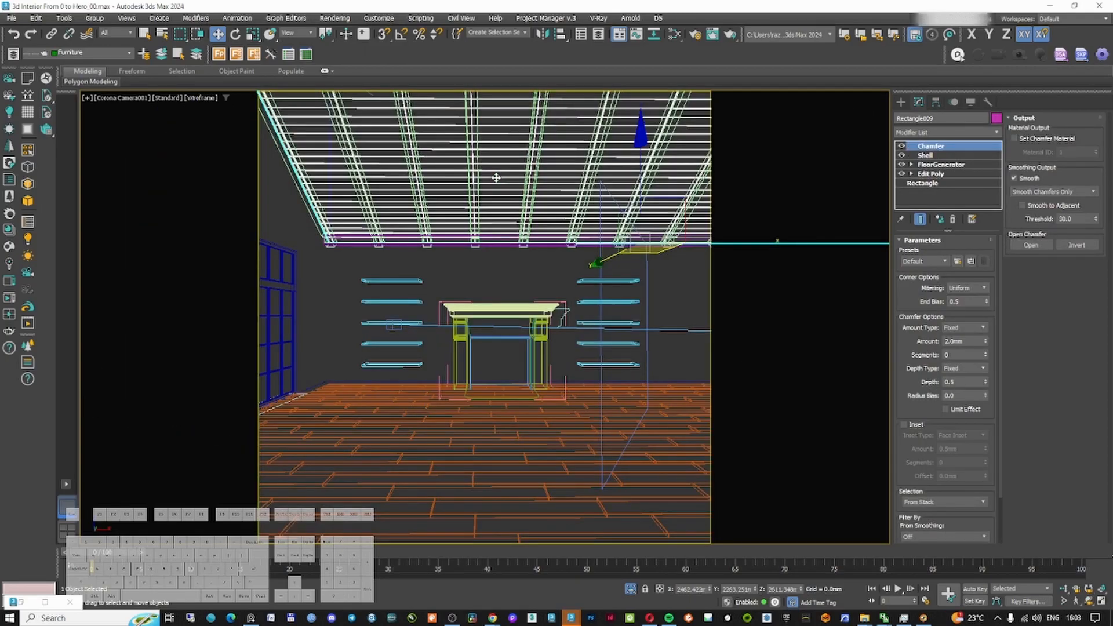
key(F3)
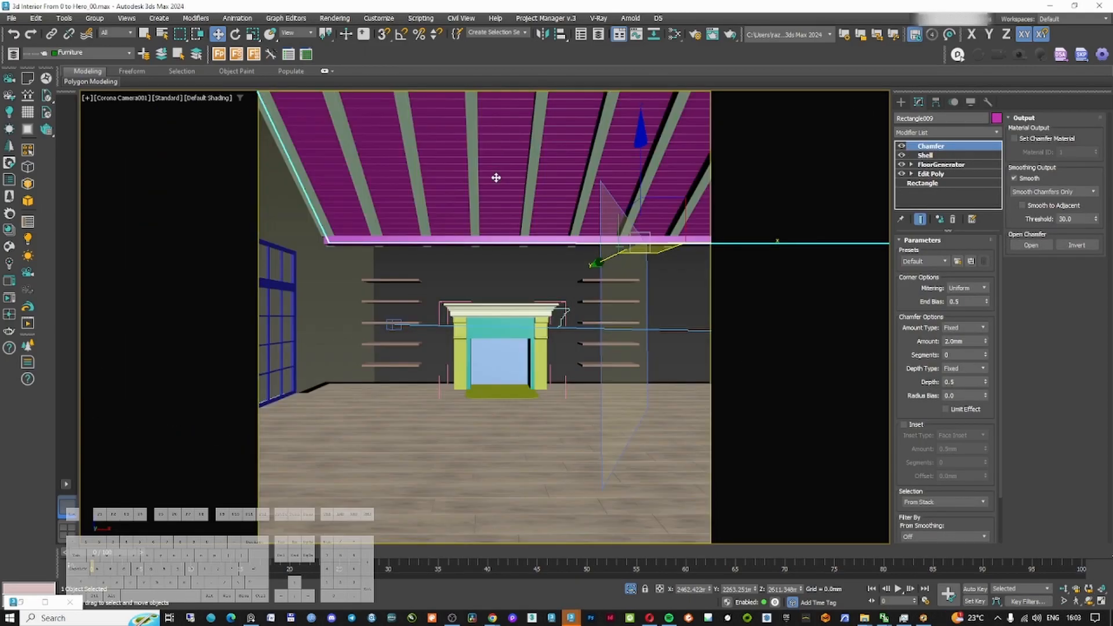
key(m)
drag(546, 472, 551, 477)
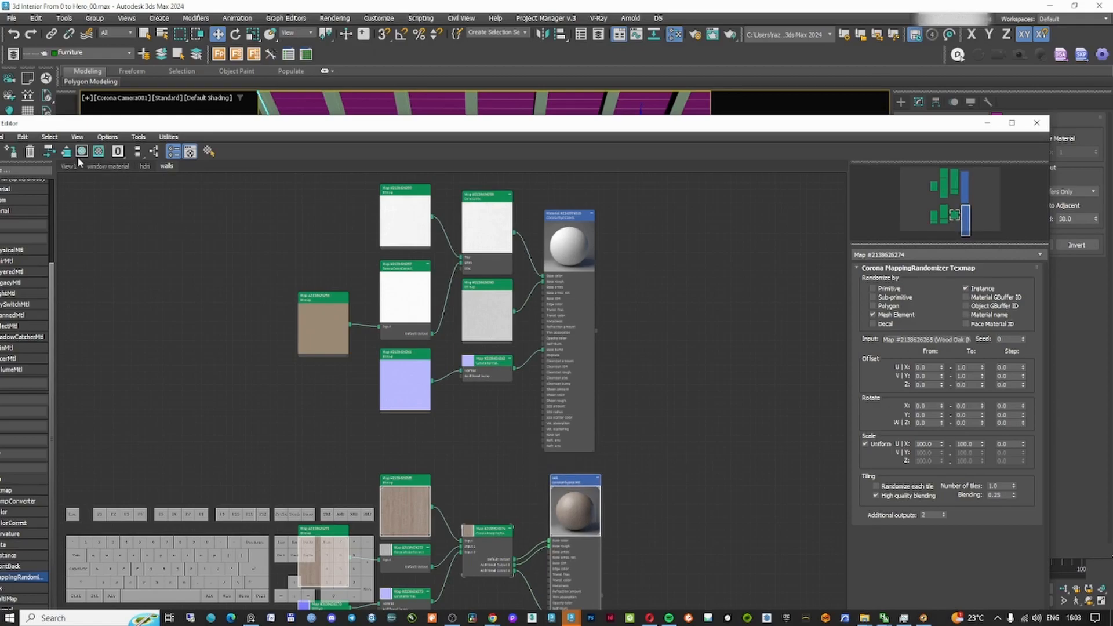
click(10, 152)
click(987, 123)
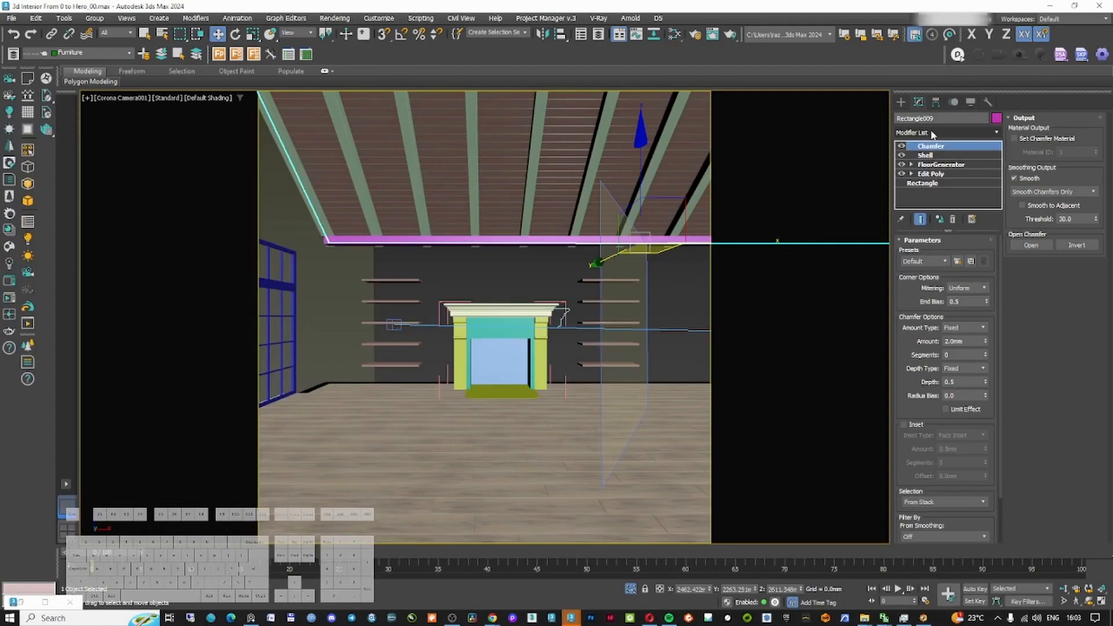
Isolate the ceiling beams and move their UVW Map modifier above the Chamfer modifier
key(m)
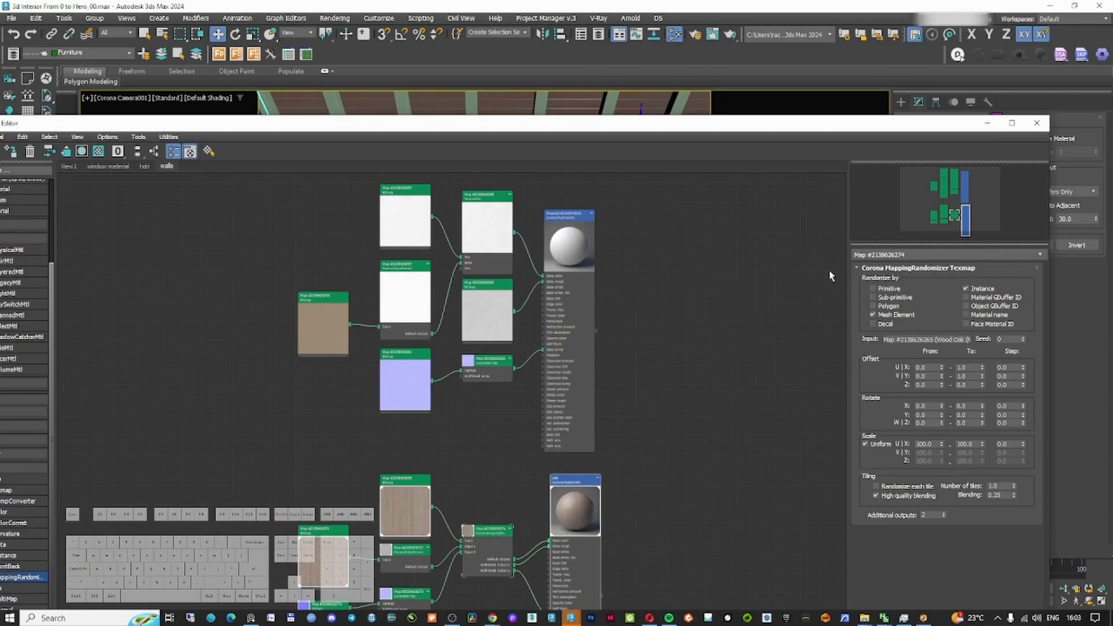
click(988, 123)
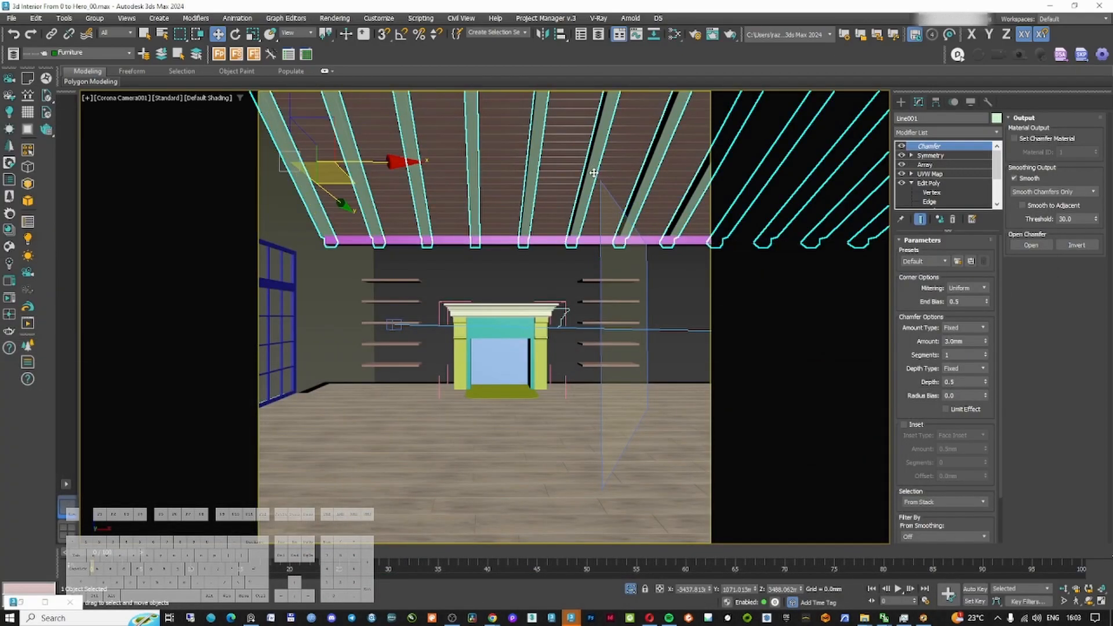
ctrl+click(505, 238)
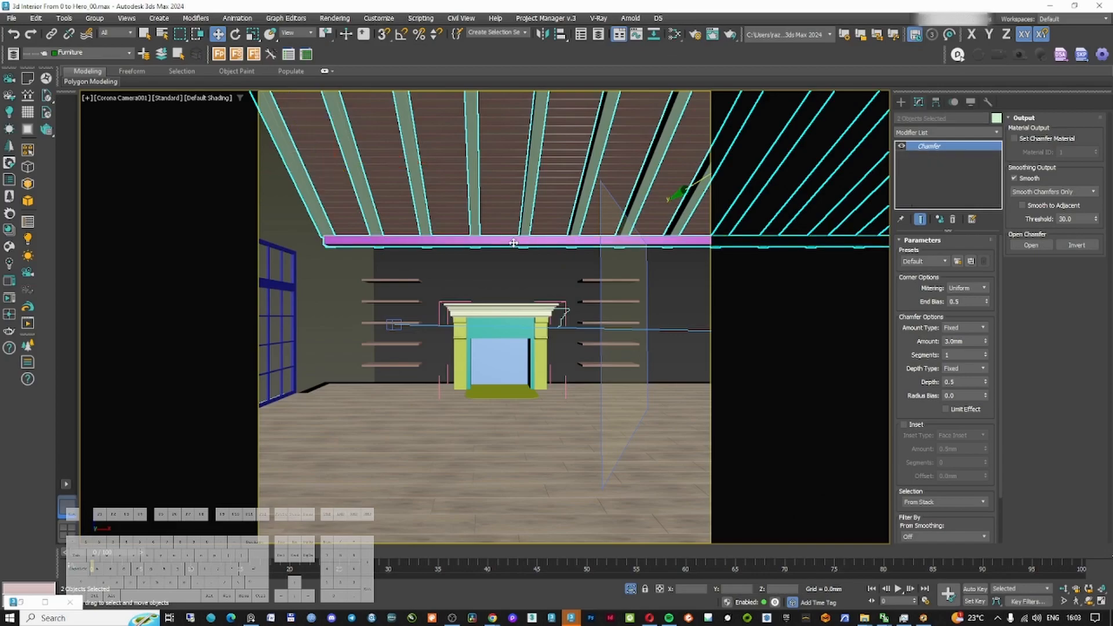
key(alt+q)
click(549, 284)
click(526, 207)
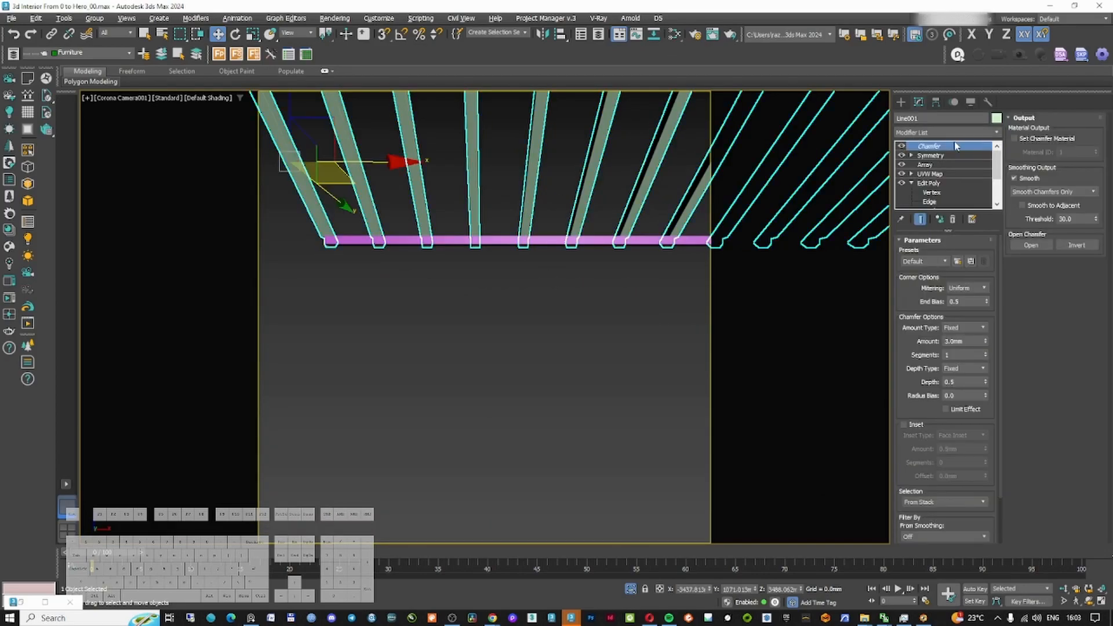
drag(938, 176, 957, 145)
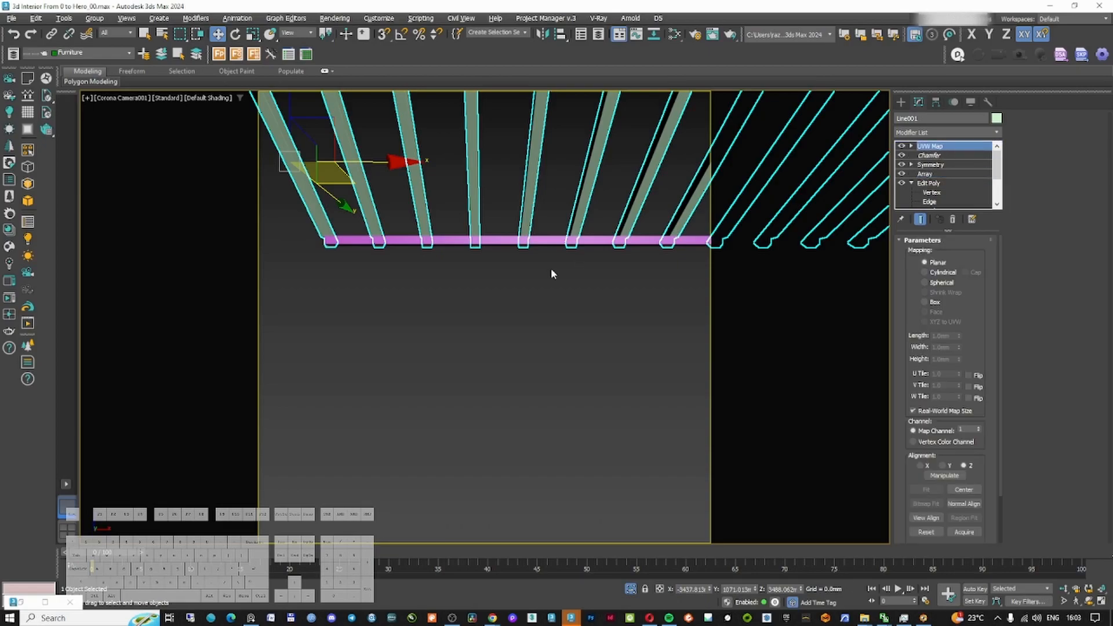
Assign the oak material to the ceiling beams
key(m)
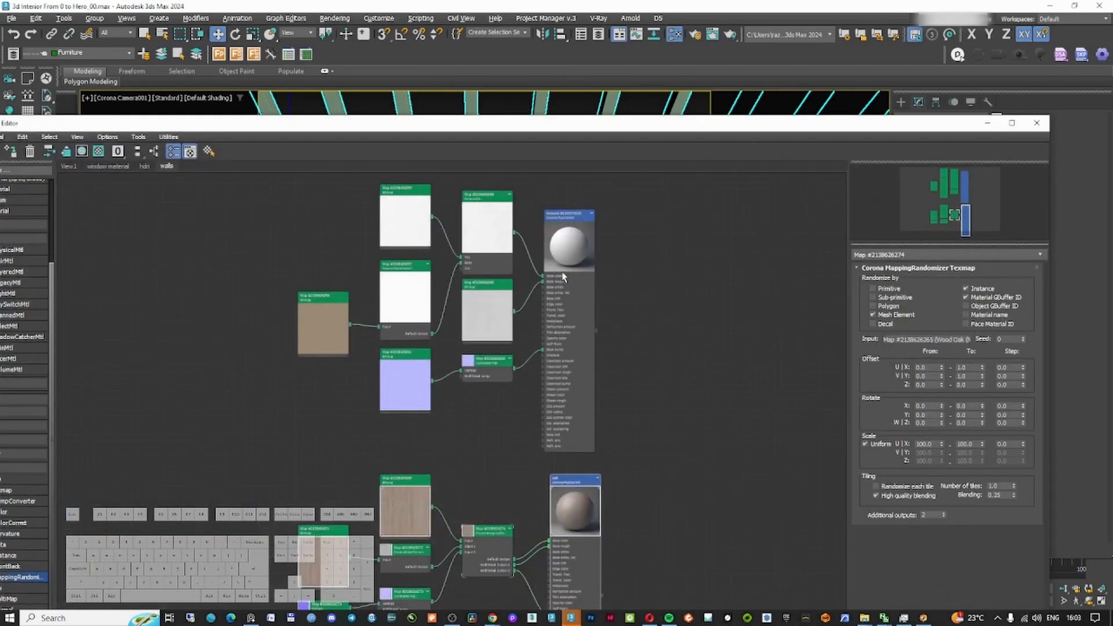
click(13, 153)
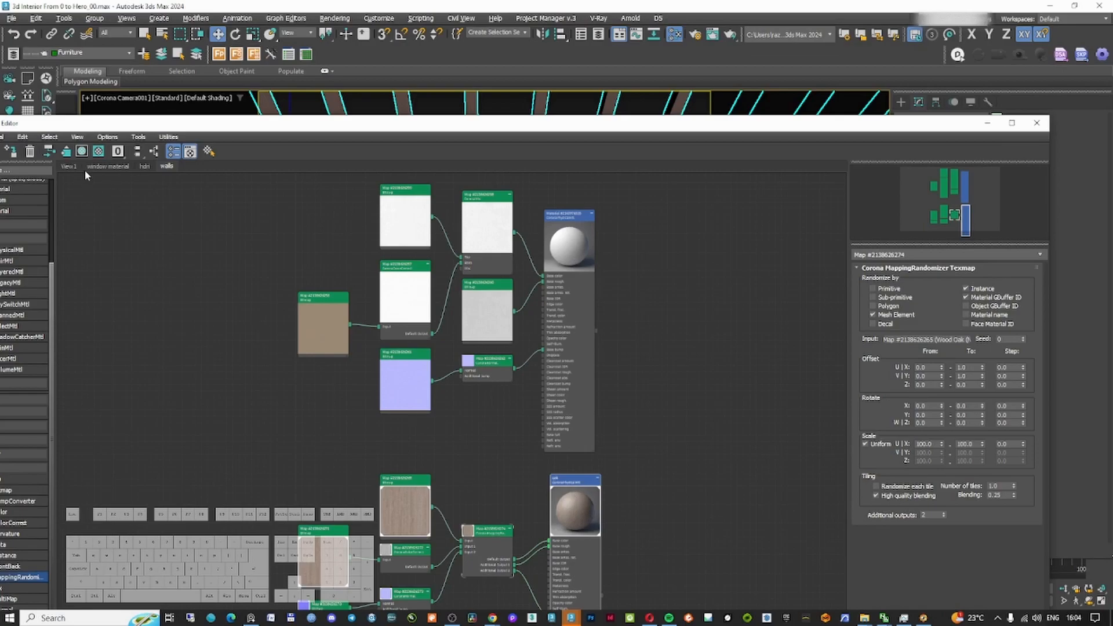
click(987, 123)
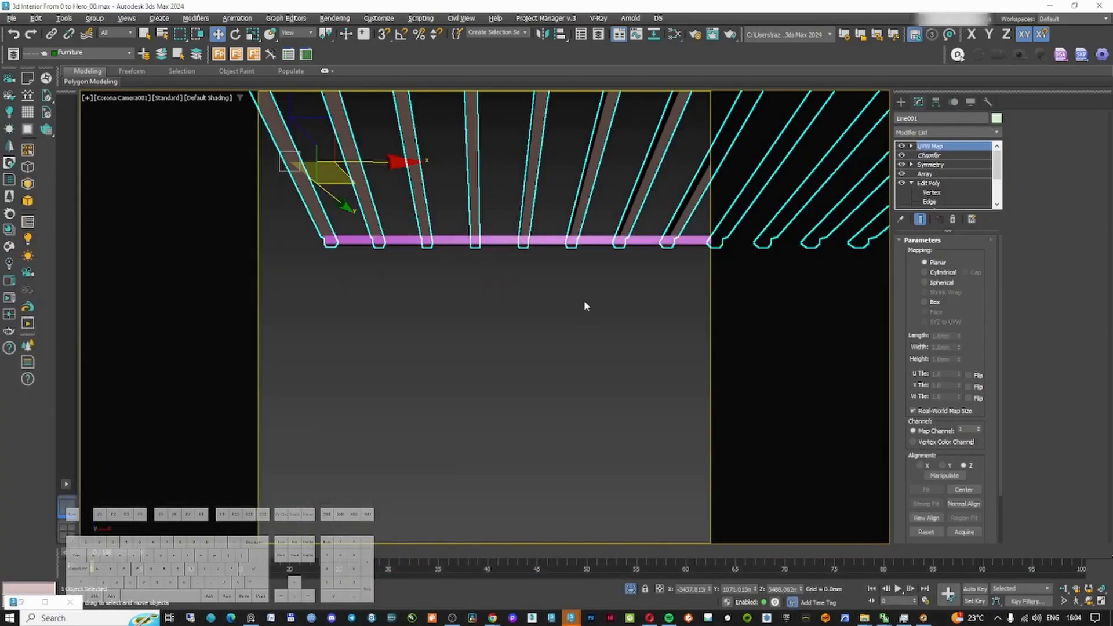
Switch the beams' UVW Map modifier to box mapping
key(u)
key(z)
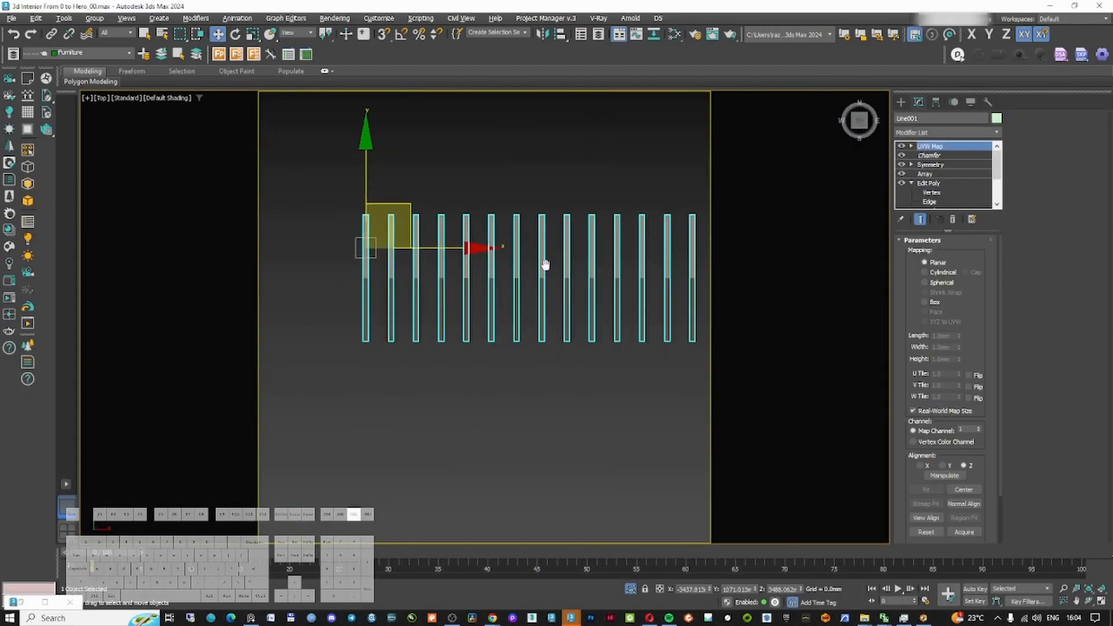
alt+middle_drag(545, 264, 530, 259)
scroll(609, 326, up, 5)
scroll(579, 319, up, 5)
scroll(554, 199, down, 5)
alt+middle_drag(555, 199, 585, 215)
click(925, 302)
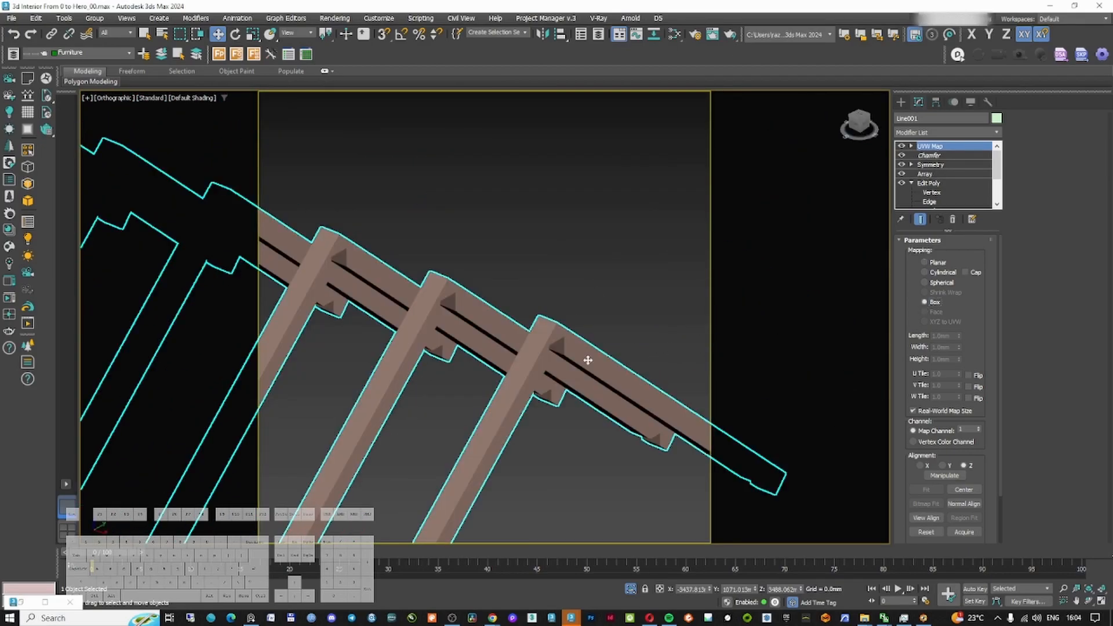
scroll(532, 367, up, 10)
scroll(533, 367, down, 8)
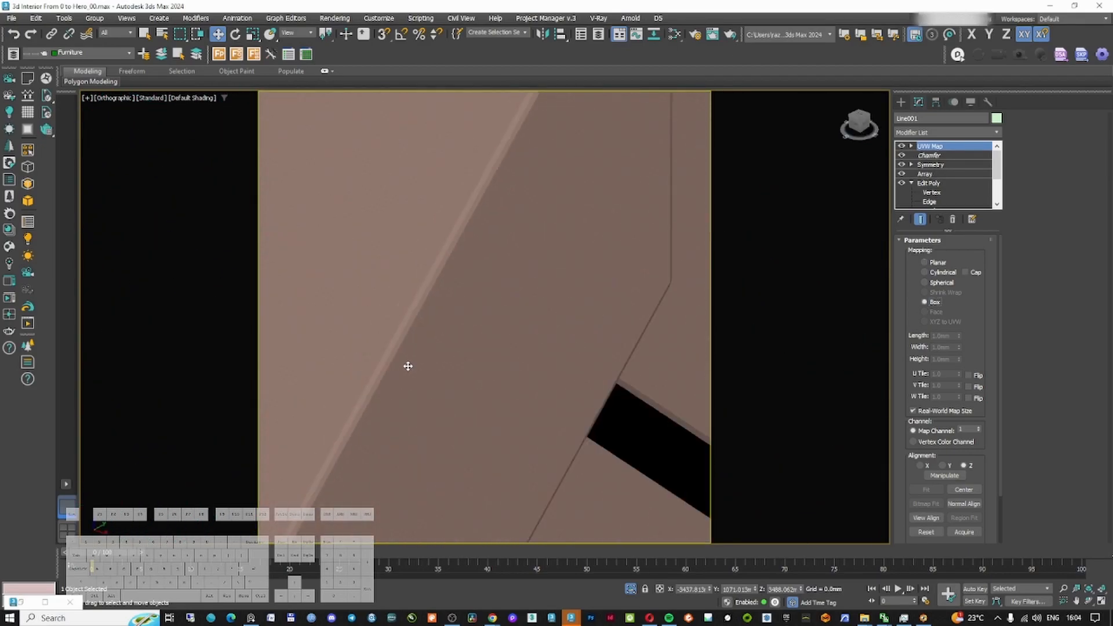
scroll(545, 351, up, 2)
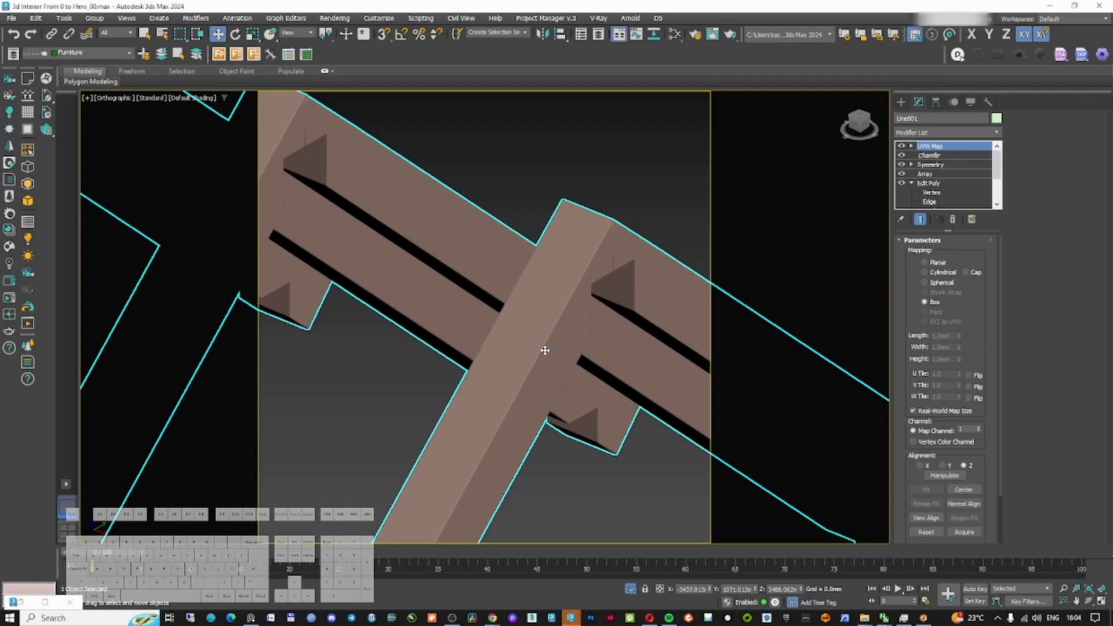
scroll(544, 349, down, 1)
scroll(539, 348, down, 1)
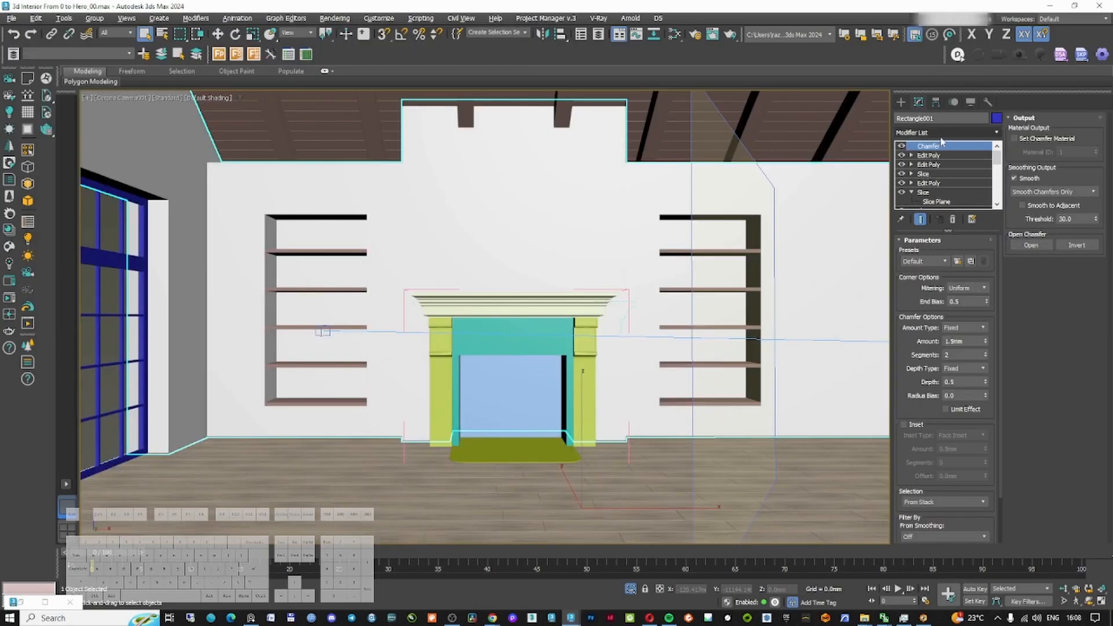
Examine the interactive render of the room with the oak ceiling beams and planks
click(941, 133)
text(uvw)
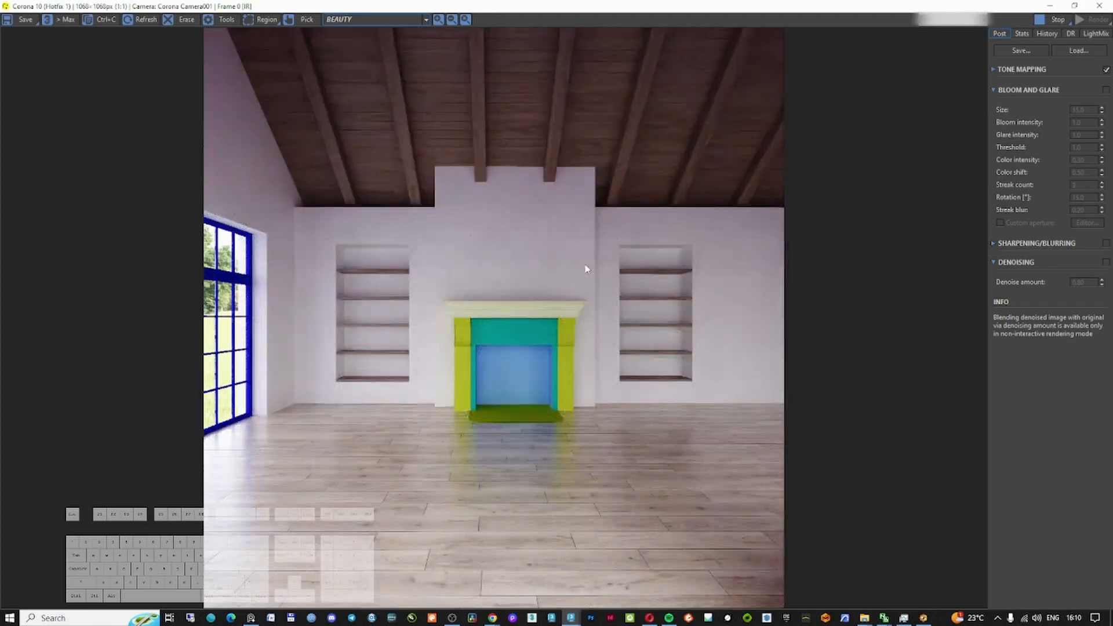
scroll(584, 264, up, 1)
scroll(582, 272, down, 1)
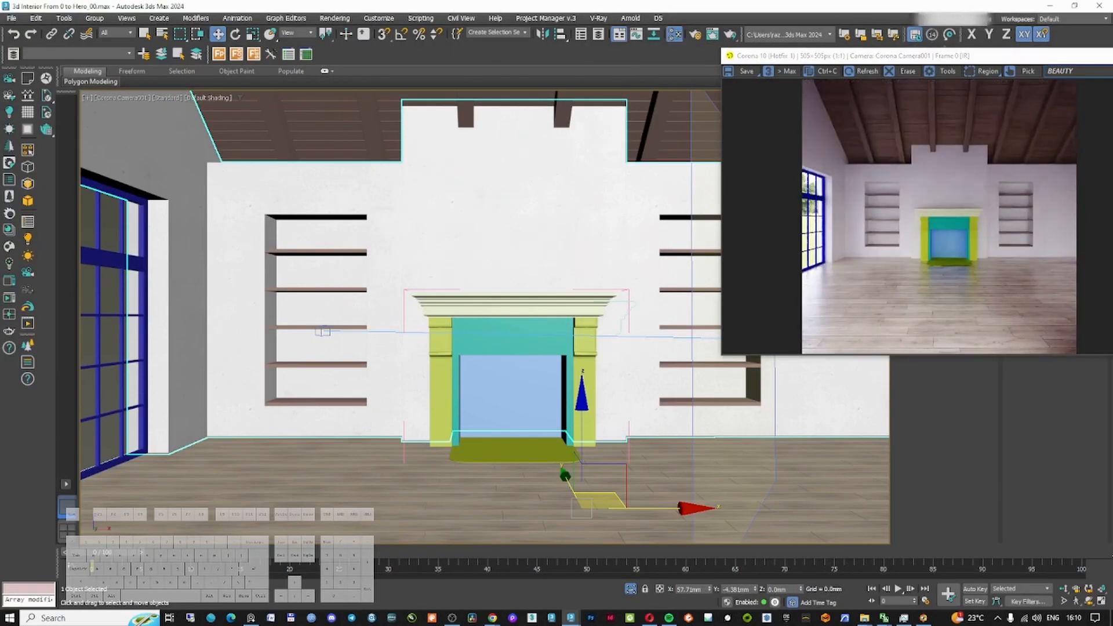
Add a Corona Color Correct map to the oak material and feed the second oak bitmap into it
key(m)
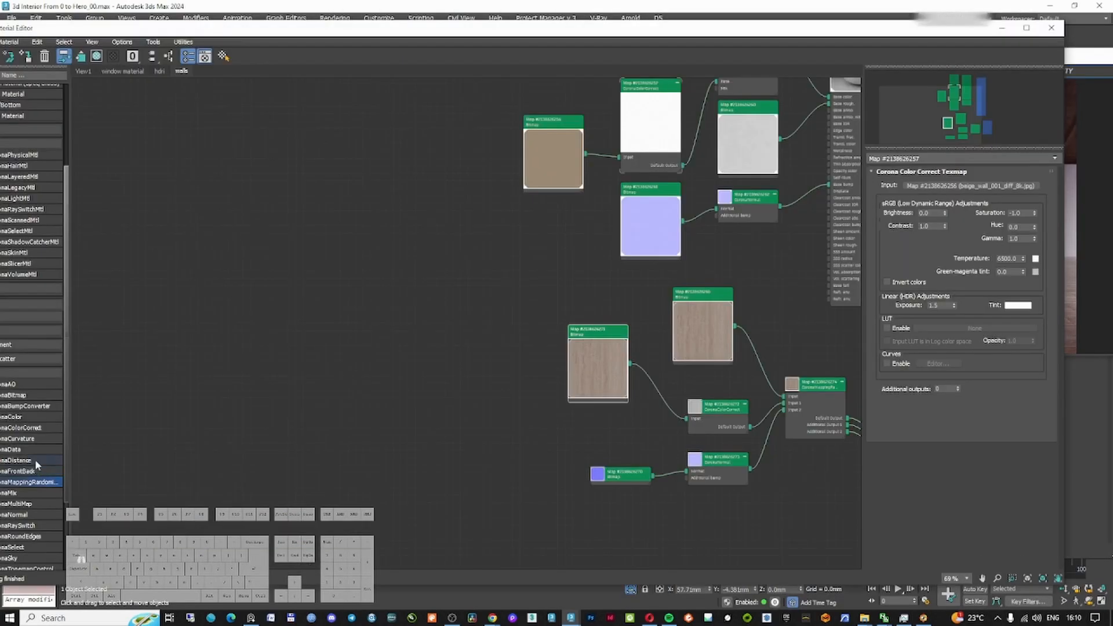
drag(247, 32, 247, 32)
double_click(262, 30)
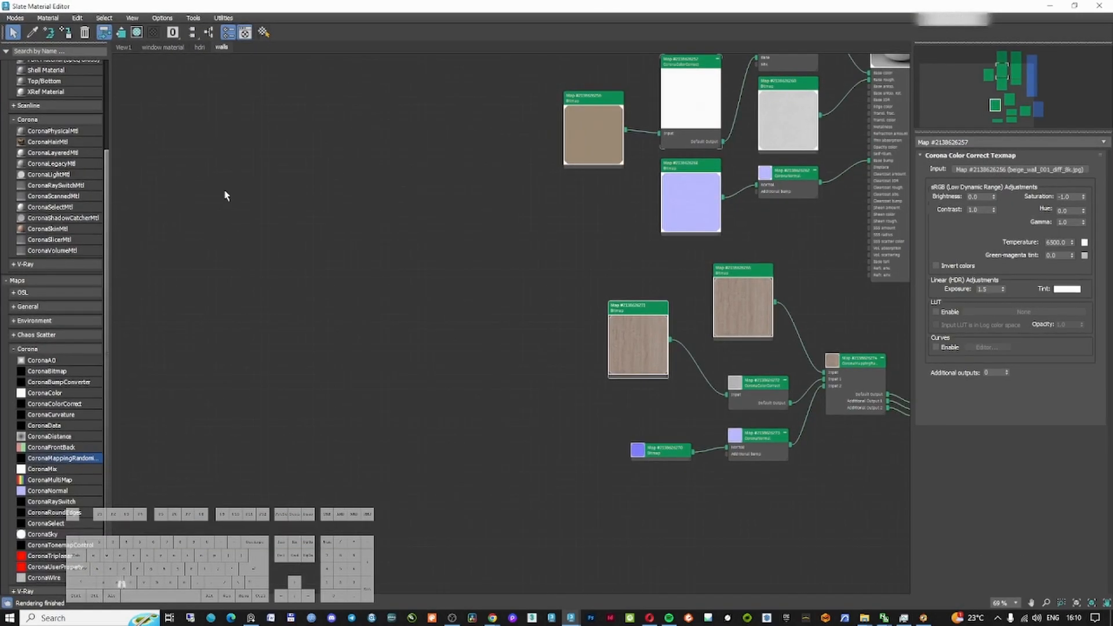
drag(70, 404, 796, 331)
drag(749, 272, 667, 250)
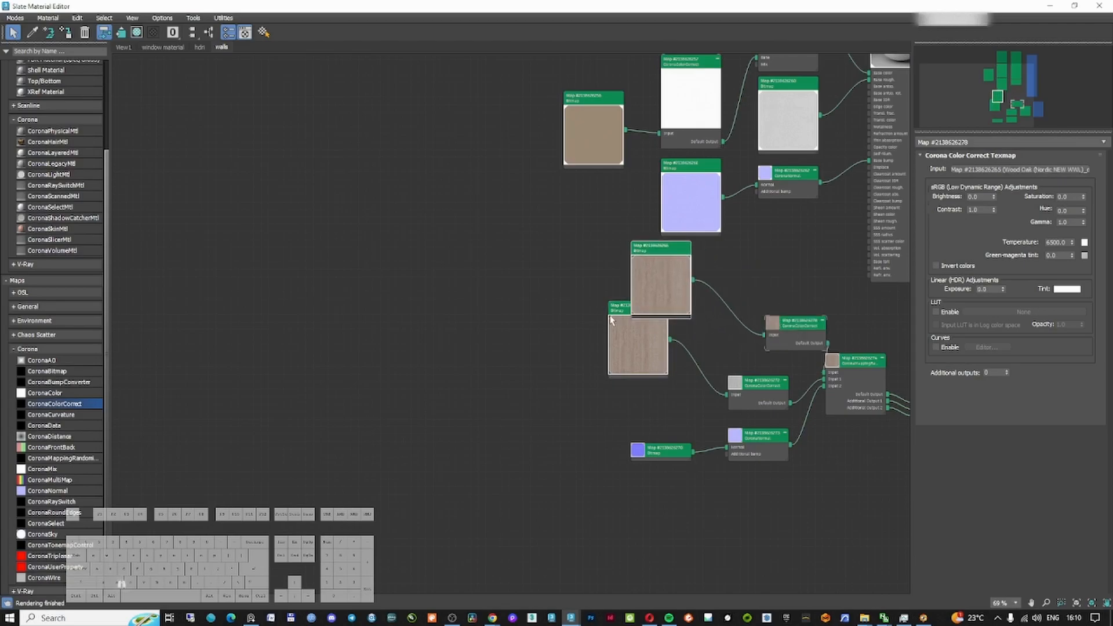
drag(656, 304, 558, 335)
Set the color correction's saturation to -0.09 and exposure to 0.21
double_click(881, 7)
drag(882, 57, 576, 47)
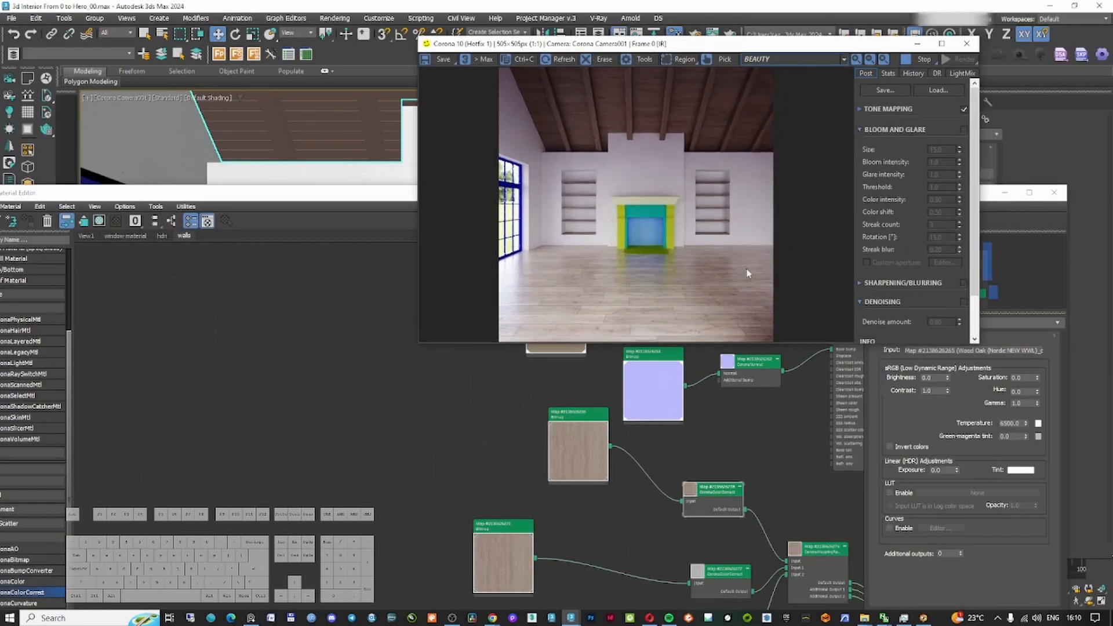
click(989, 198)
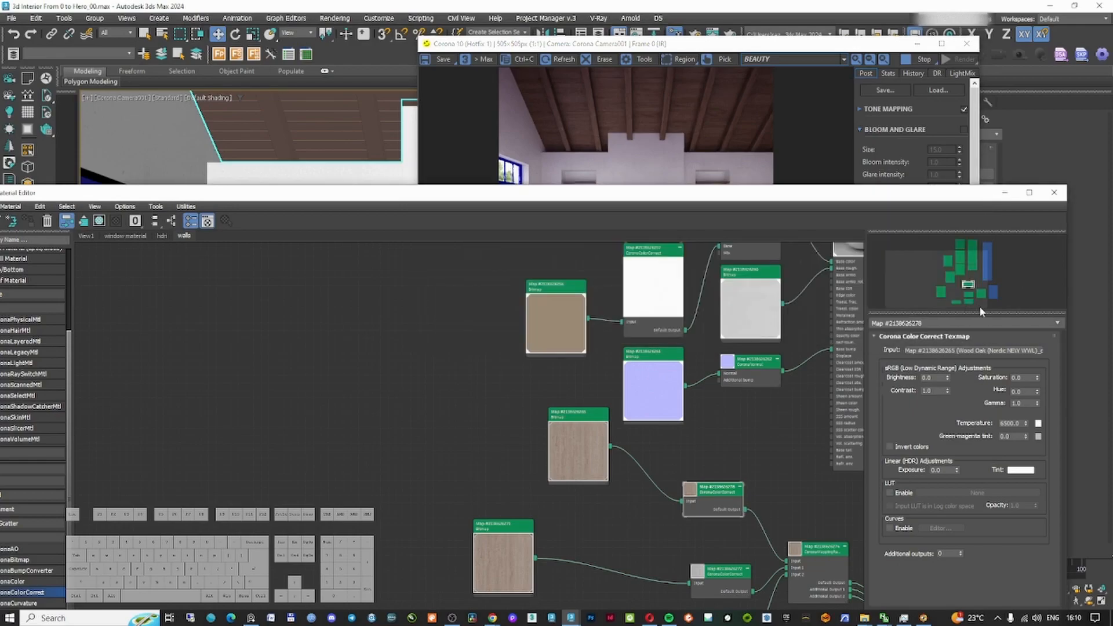
drag(1037, 378, 1038, 382)
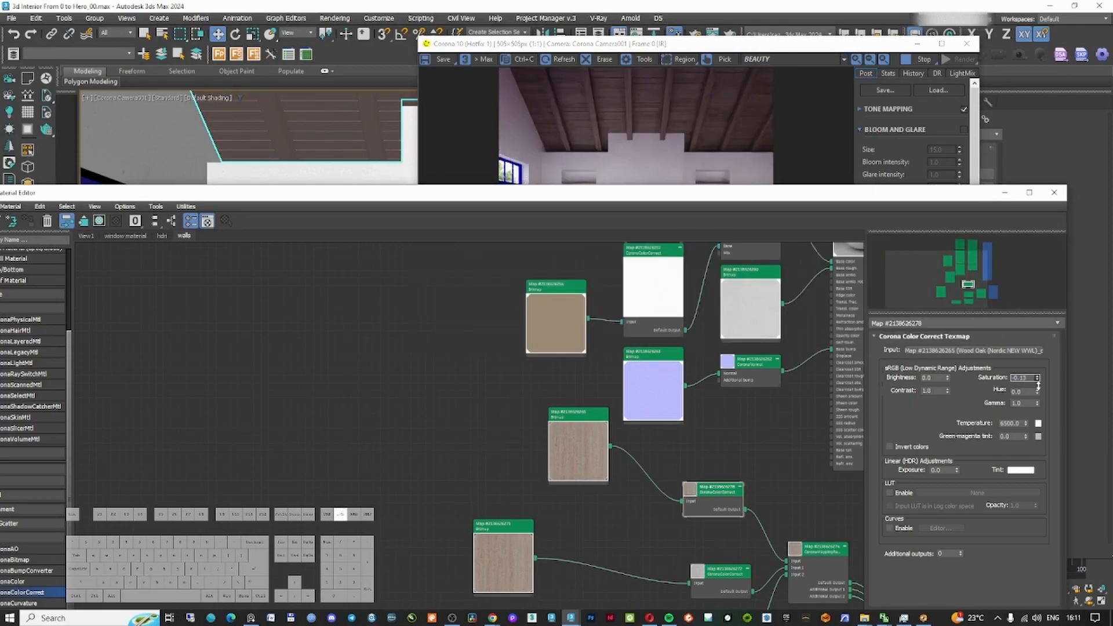
drag(957, 470, 959, 454)
Rearrange and reconnect the oak material's bitmap and color correction nodes
scroll(757, 533, down, 3)
middle_drag(756, 536, 642, 411)
drag(448, 391, 592, 485)
drag(445, 412, 651, 508)
drag(628, 435, 624, 511)
drag(622, 389, 590, 382)
click(432, 401)
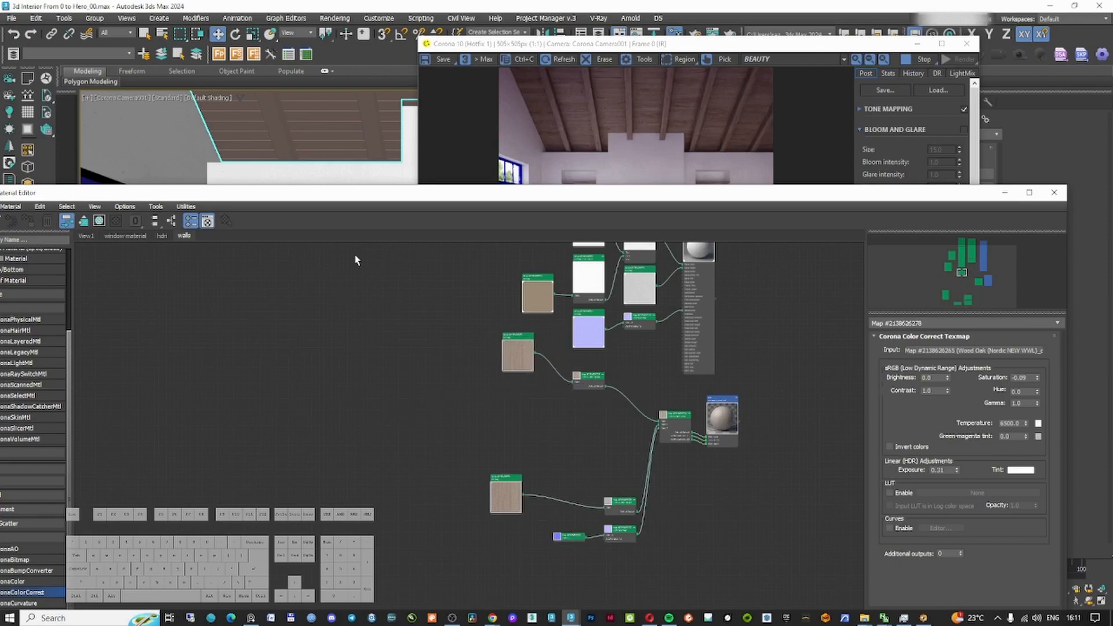
drag(368, 195, 446, 181)
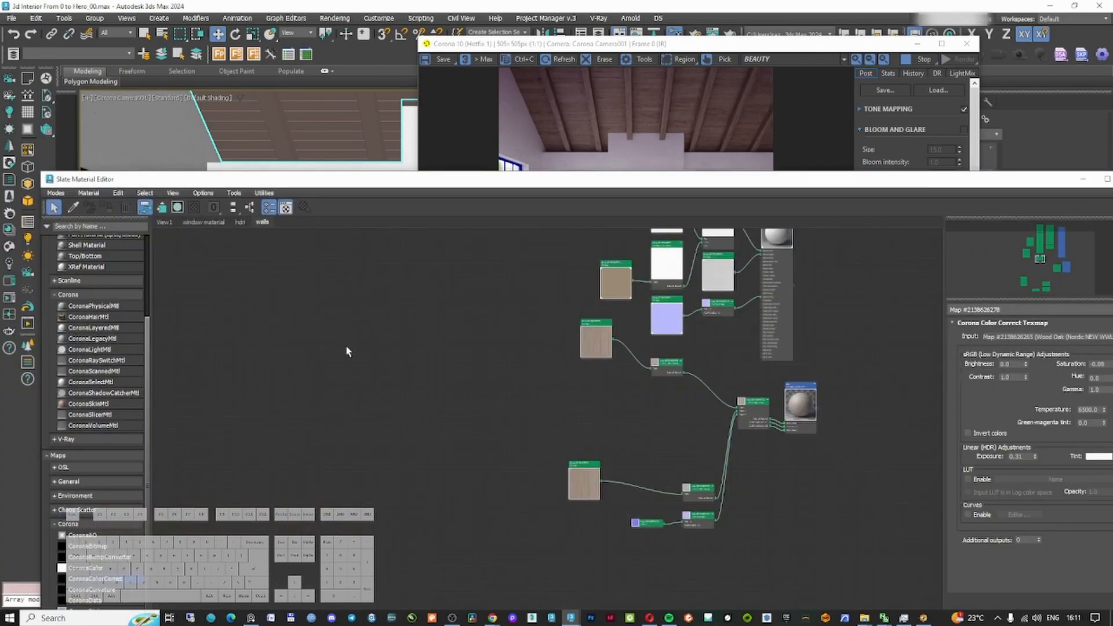
scroll(93, 561, down, 3)
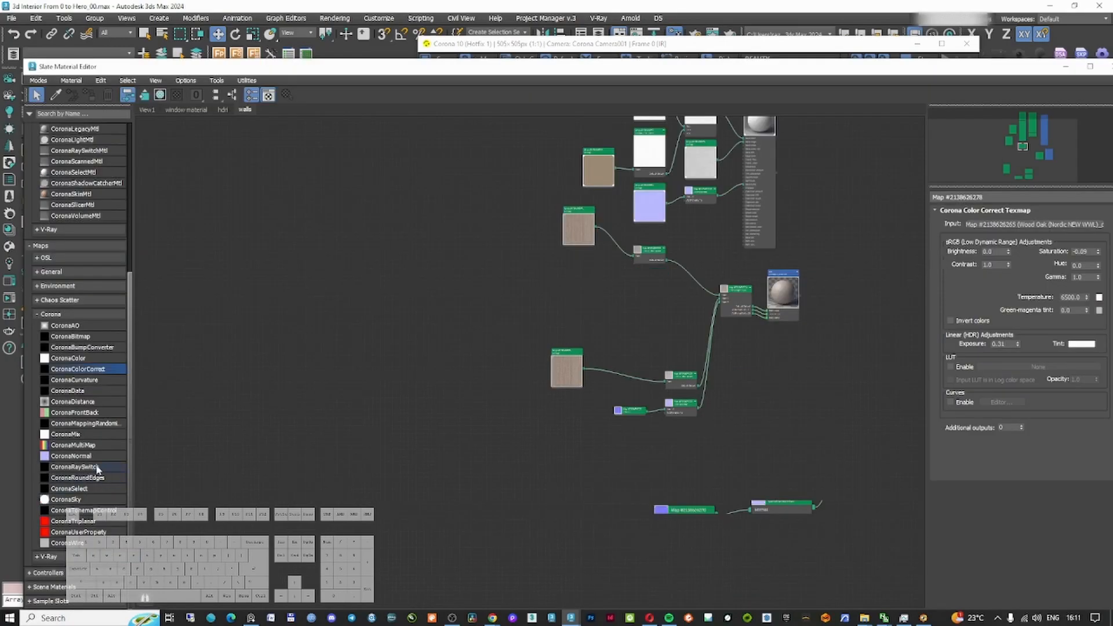
Add a Corona MultiMap and a Corona Mix, connecting the color-corrected bitmap to Base and the multimap to Top
click(87, 446)
click(690, 255)
scroll(690, 255, up, 5)
click(77, 436)
drag(674, 340, 701, 329)
scroll(498, 367, up, 2)
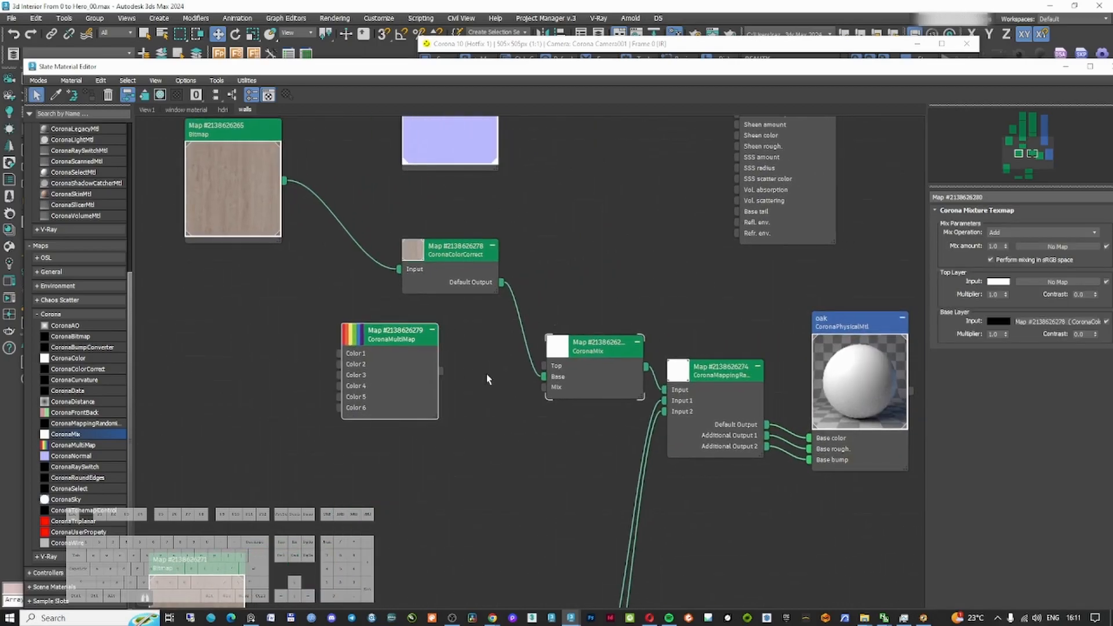
drag(441, 372, 547, 366)
Set the Corona Mix operation to Overlay
click(1042, 232)
click(1020, 256)
click(1017, 230)
click(1006, 312)
click(1059, 281)
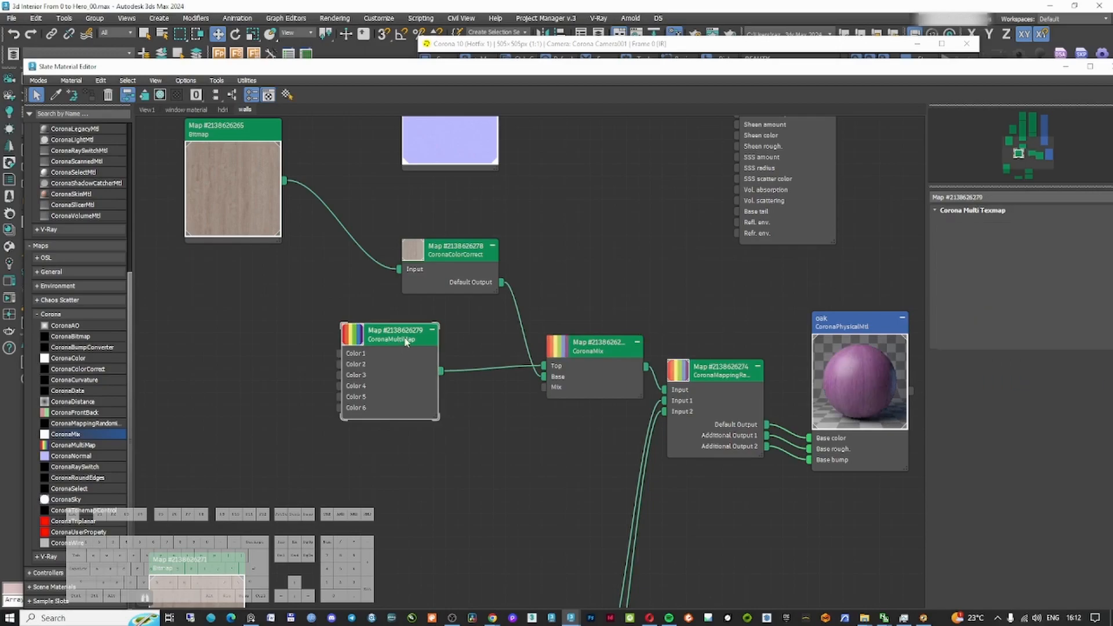
Enable mesh element randomization in the multimap and set its color swatches
click(974, 354)
click(954, 332)
click(972, 258)
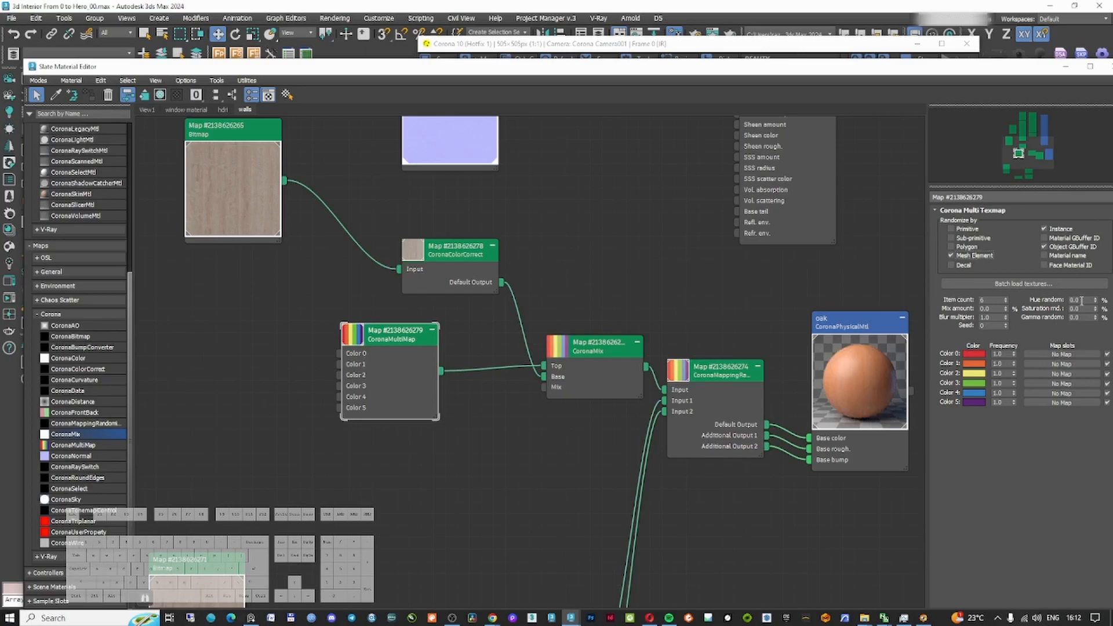
click(974, 354)
drag(793, 248, 792, 316)
click(914, 332)
drag(974, 353, 974, 403)
Change the Corona Mix's blend operation
click(570, 349)
click(570, 349)
click(570, 349)
click(570, 349)
click(570, 349)
double_click(598, 344)
click(1019, 233)
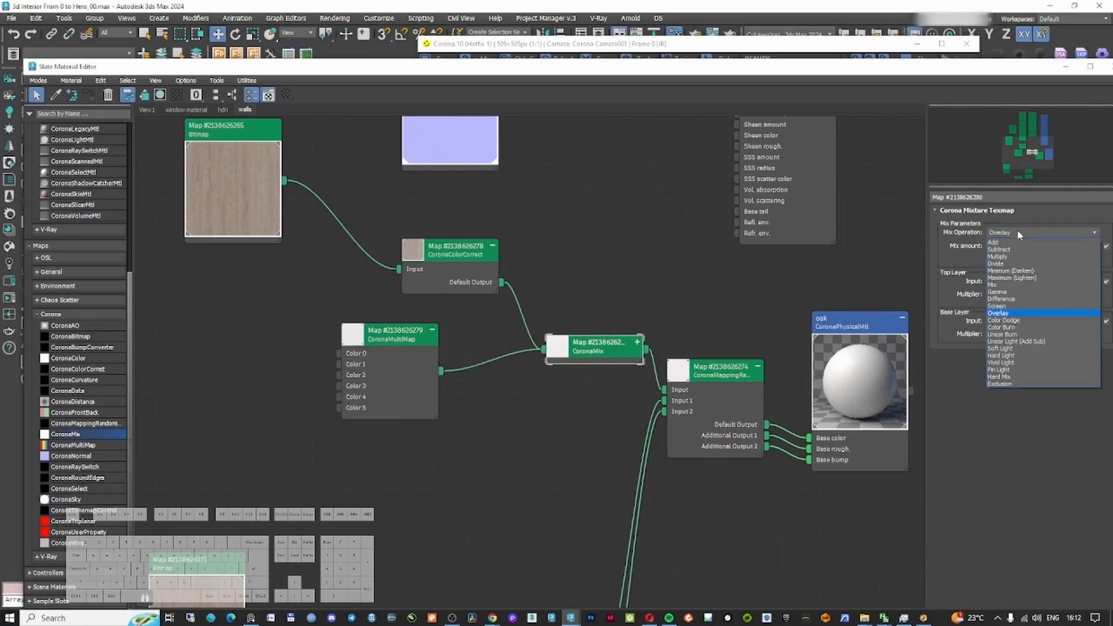
click(1019, 260)
Set one multimap color to a light grey with value 0.671
click(857, 334)
double_click(394, 334)
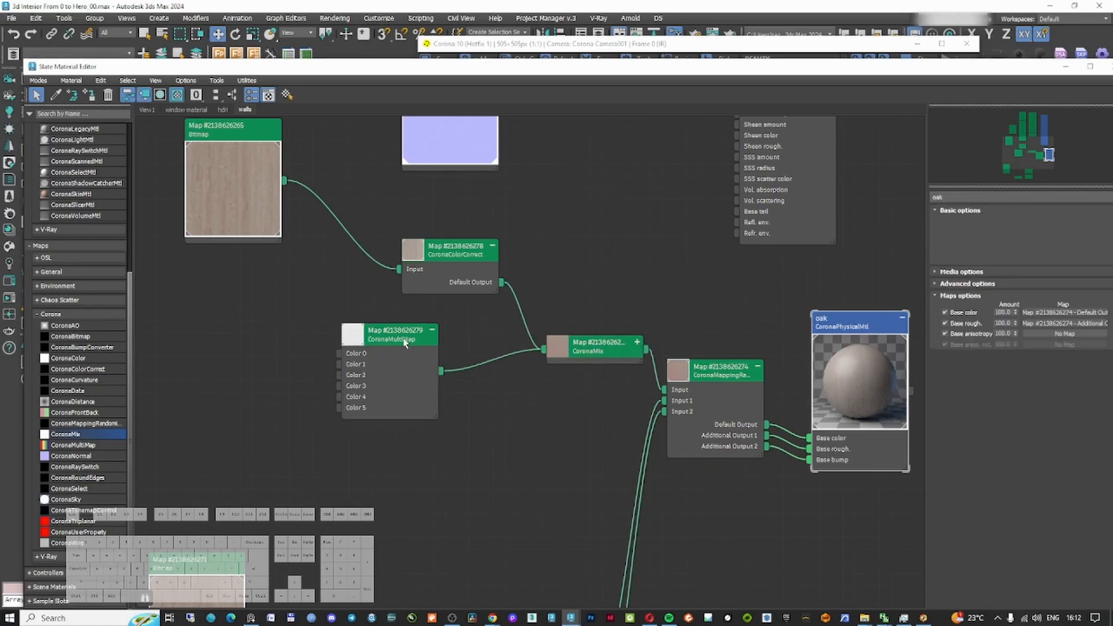
click(974, 374)
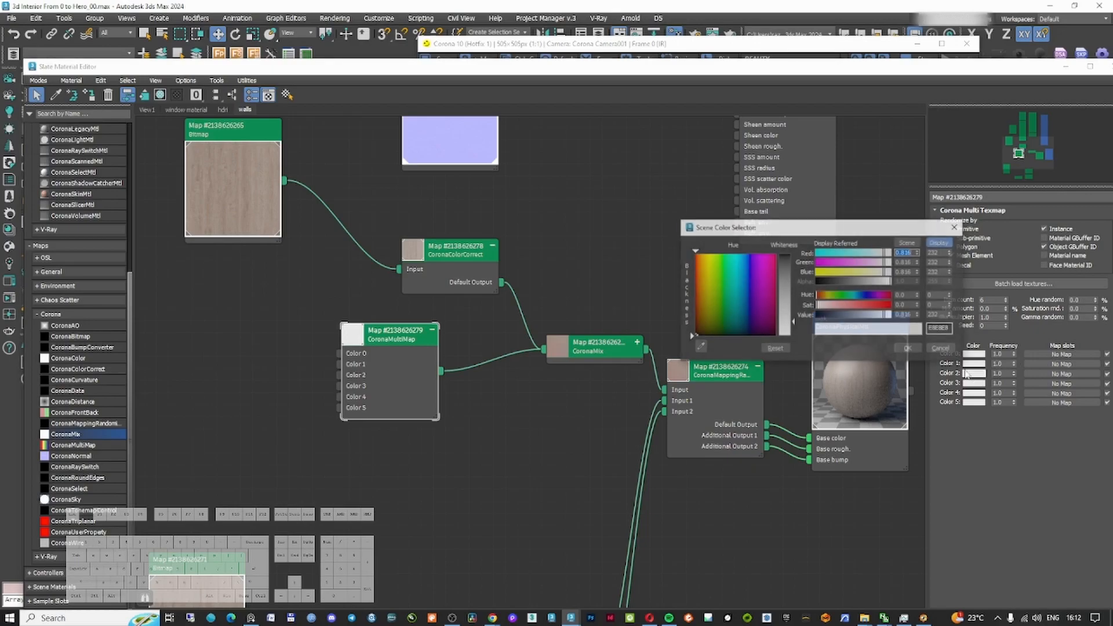
drag(793, 323, 793, 313)
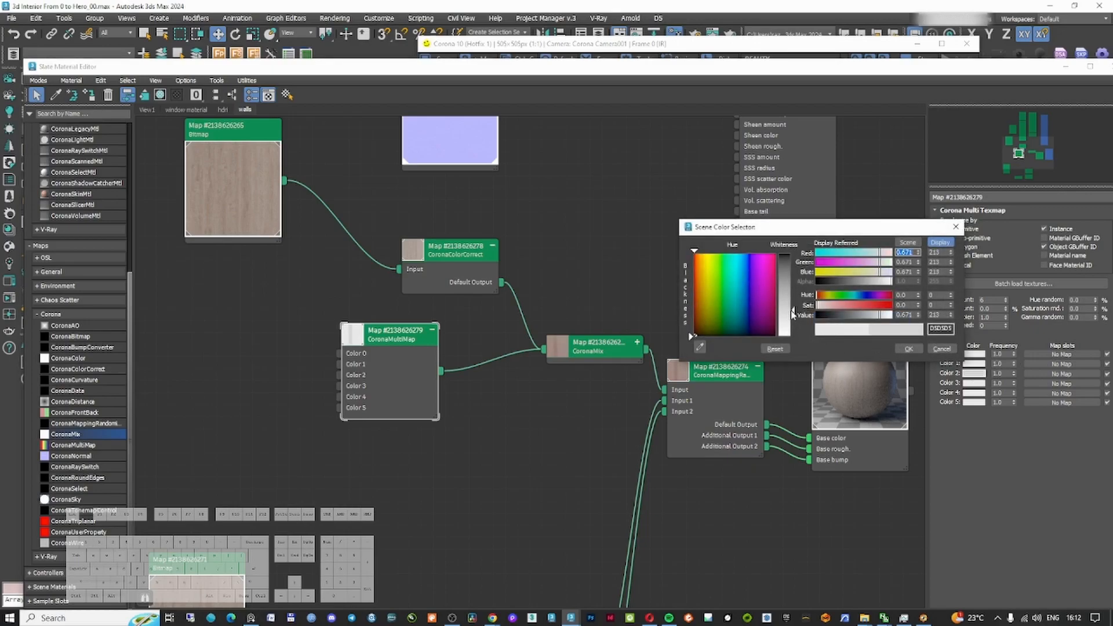
click(909, 348)
Adjust another multimap color and copy it to a further color slot
scroll(556, 350, up, 5)
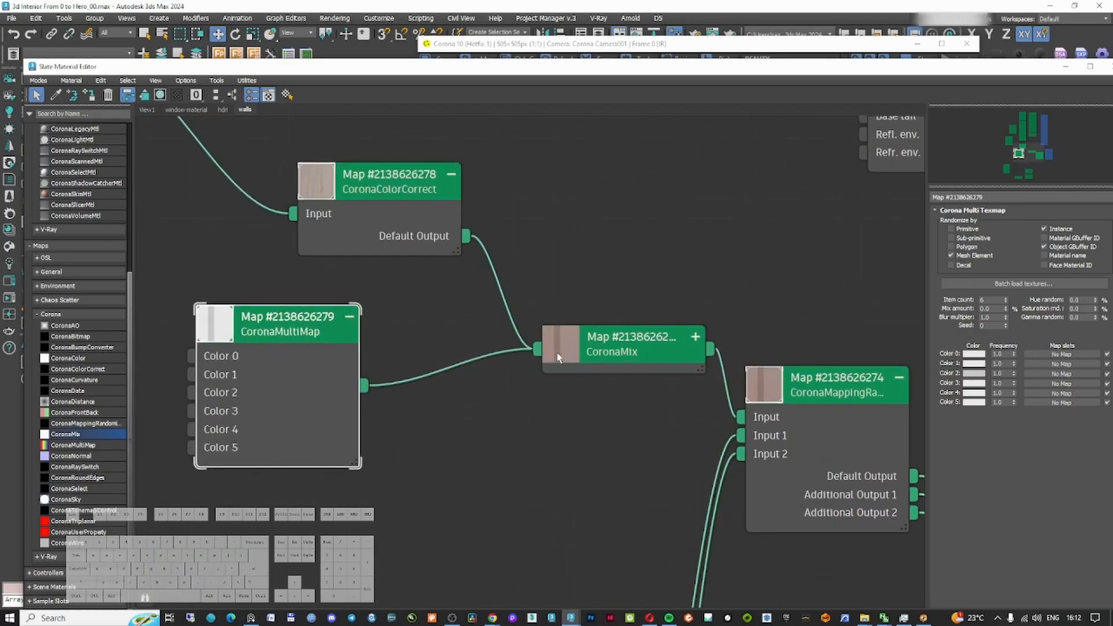
click(974, 374)
drag(726, 297, 725, 306)
click(841, 336)
drag(979, 374, 978, 393)
click(517, 350)
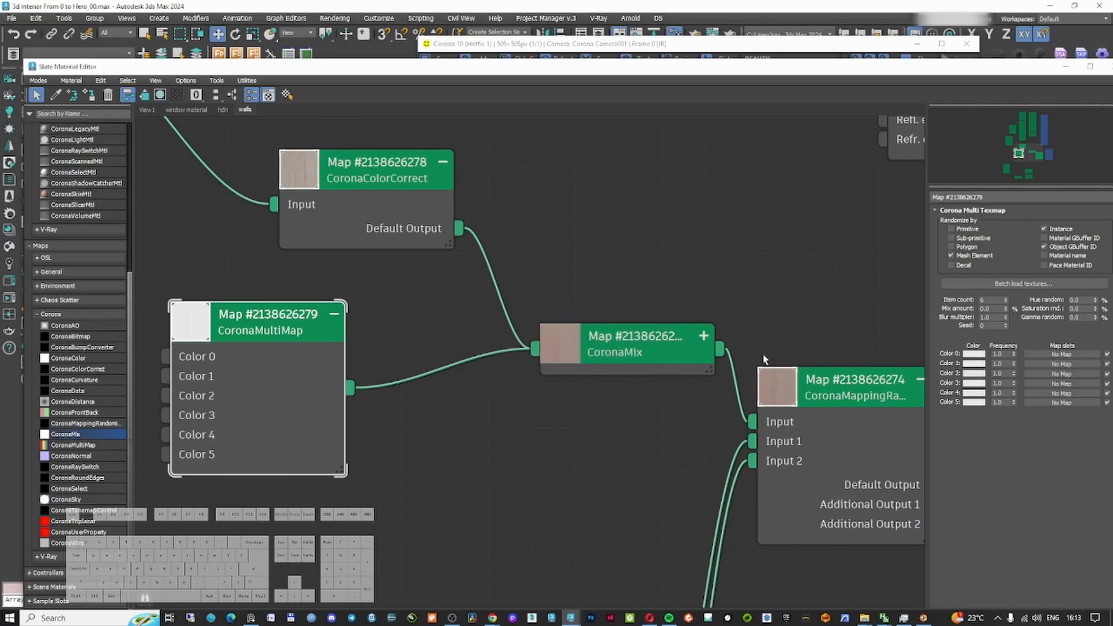
Raise the multimap's item count to 10 and copy a color into the new slots
click(1007, 298)
click(1006, 297)
click(1006, 298)
click(1006, 298)
drag(978, 412, 977, 442)
click(521, 349)
click(523, 348)
click(521, 349)
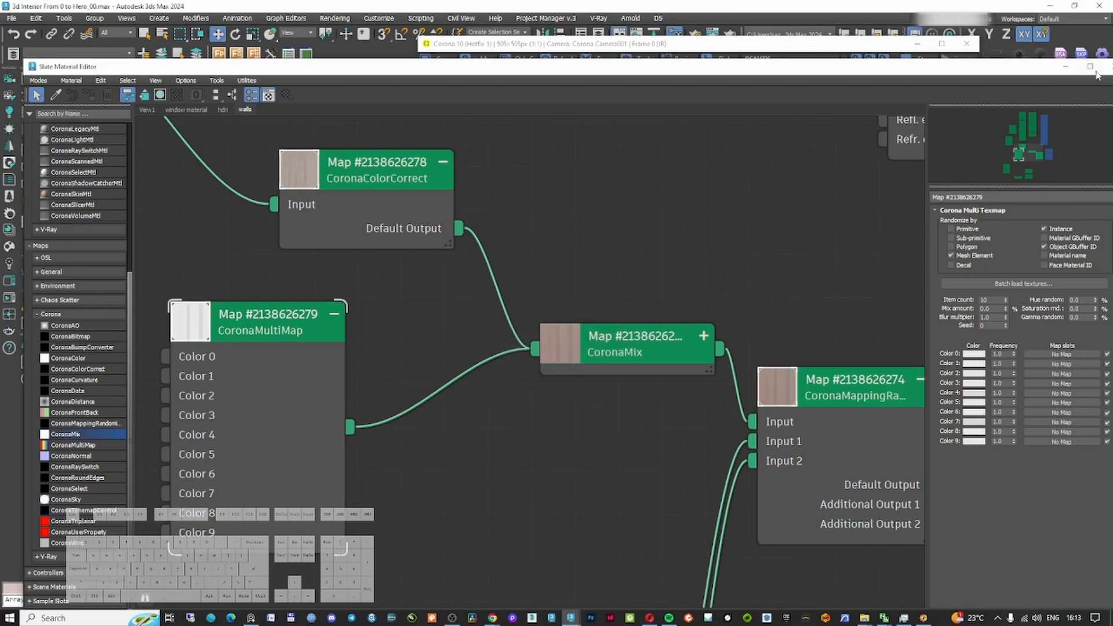
Close the material editor and review the maximized render with the tone mapping settings expanded
drag(994, 72, 907, 85)
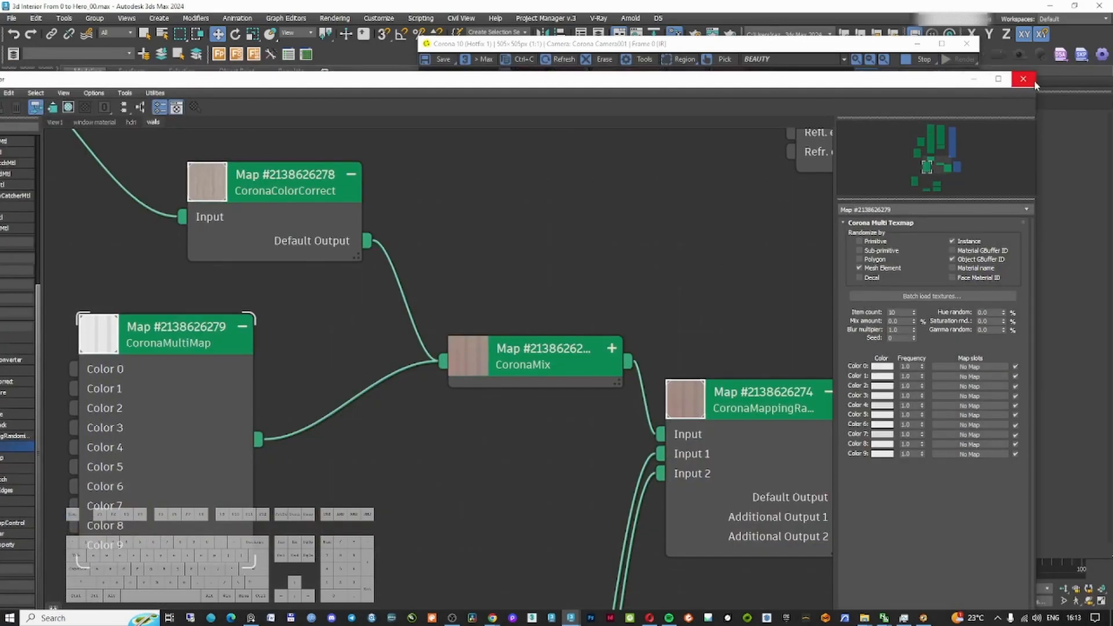
click(1029, 82)
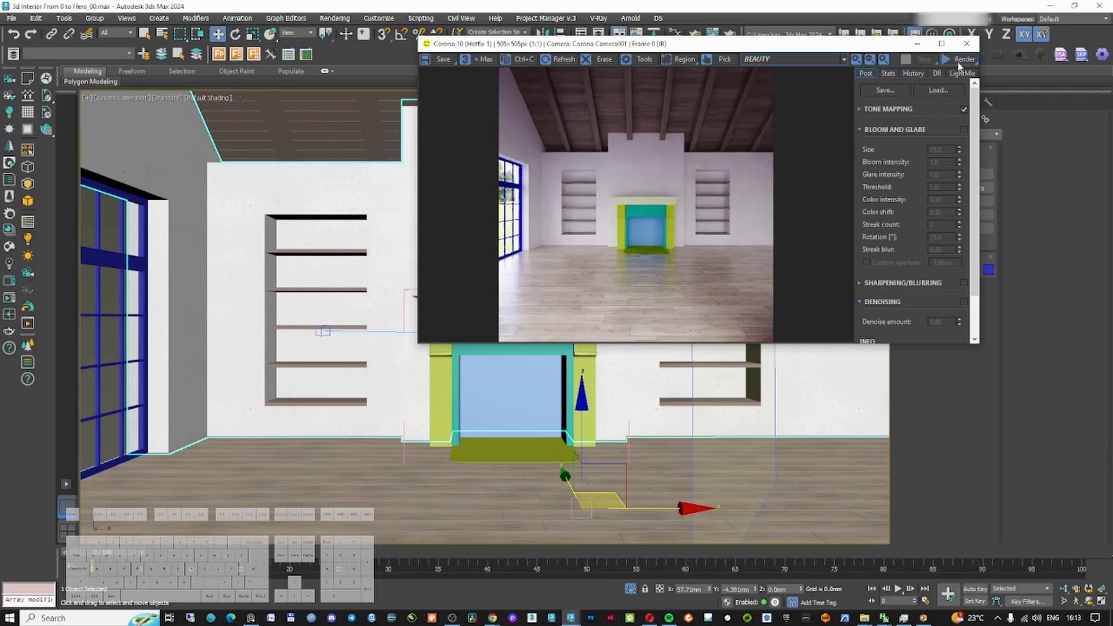
click(959, 62)
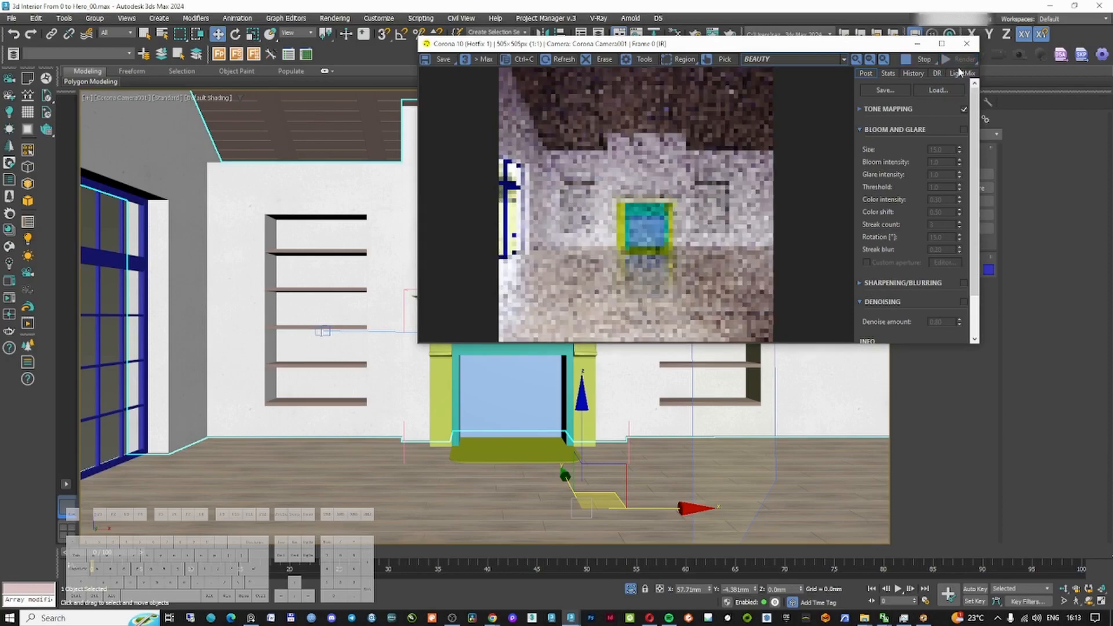
click(942, 44)
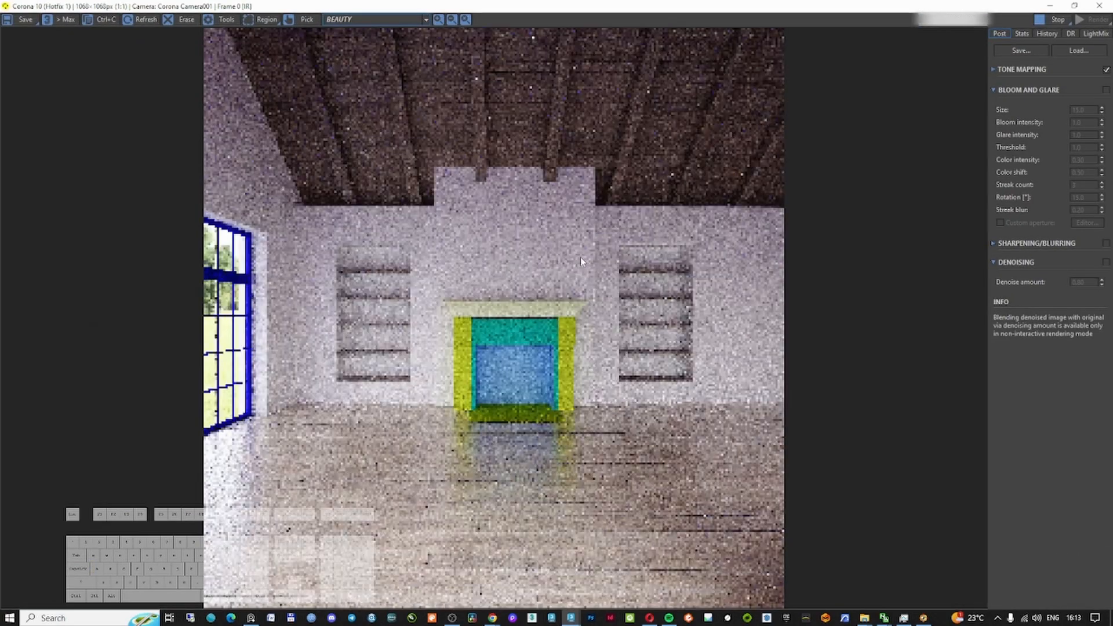
click(991, 70)
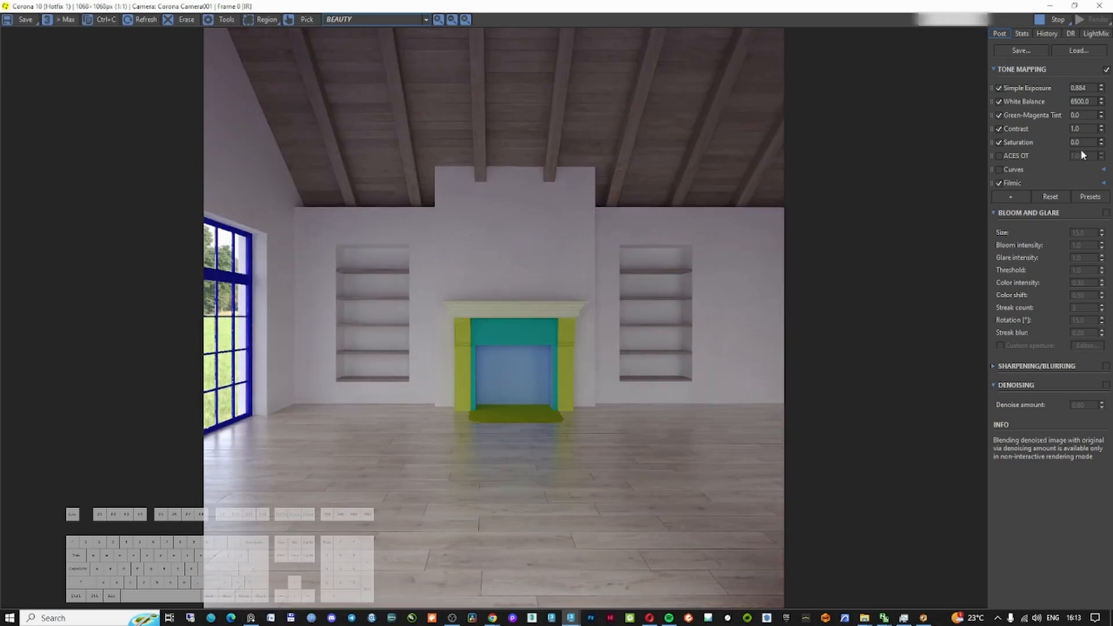
mouse_move(1080, 149)
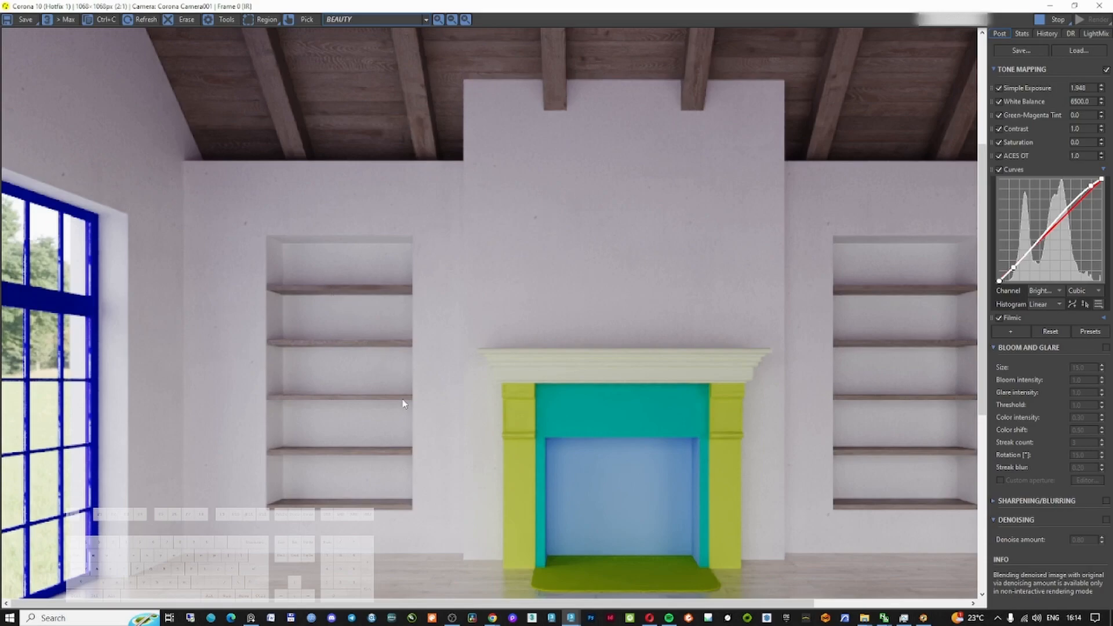
middle_drag(494, 311, 490, 318)
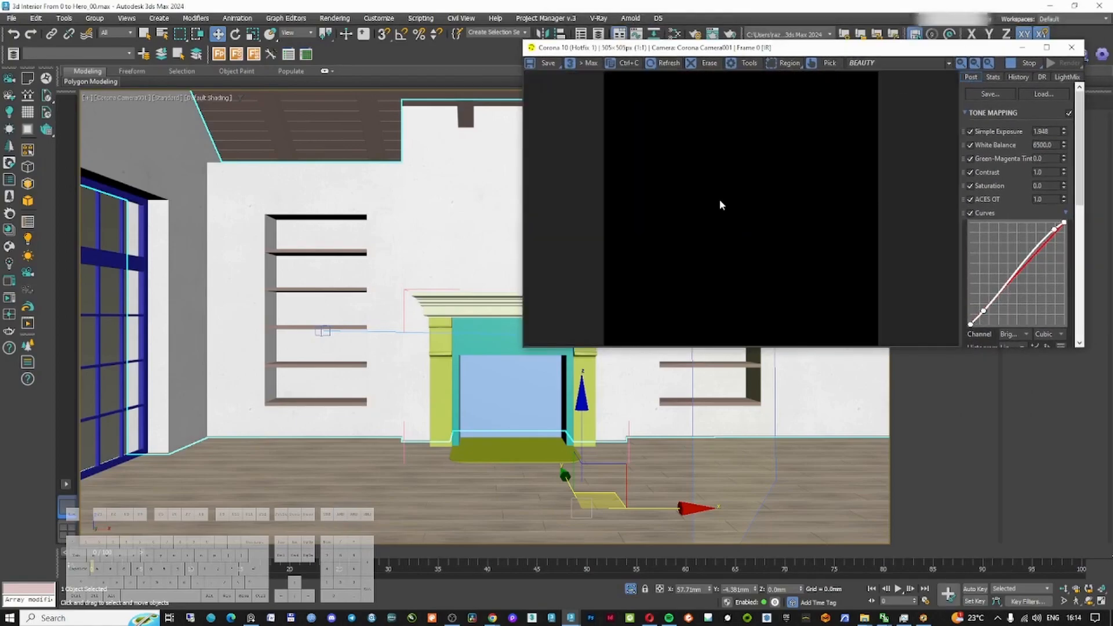
Add a Corona Mapping Randomizer between the second wood material's mix map and its base color
key(m)
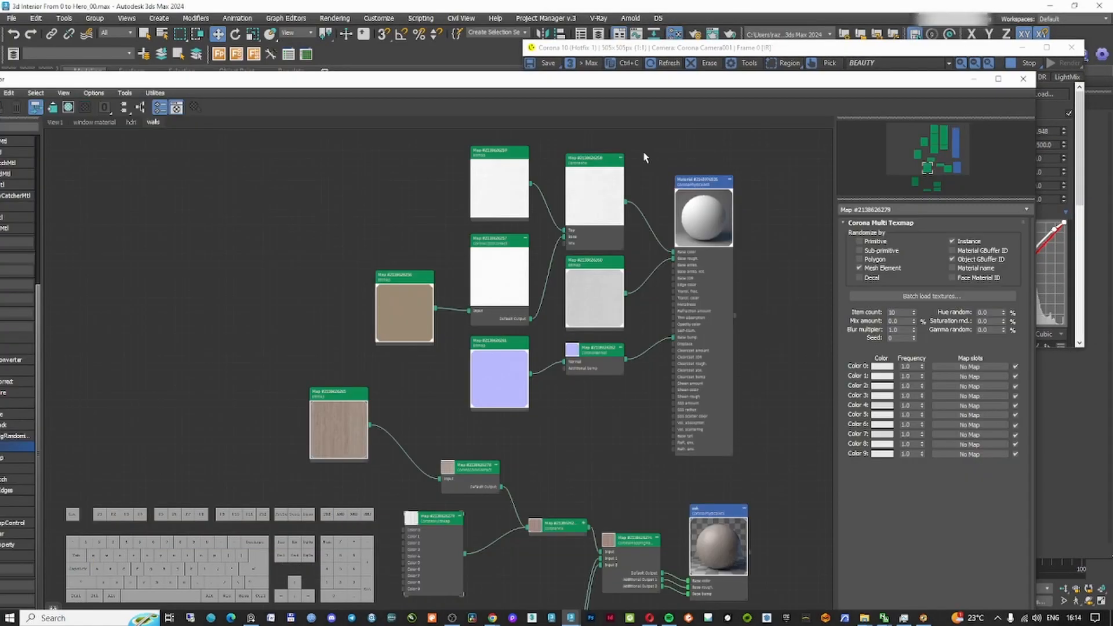
scroll(640, 165, down, 3)
drag(584, 256, 580, 202)
click(676, 191)
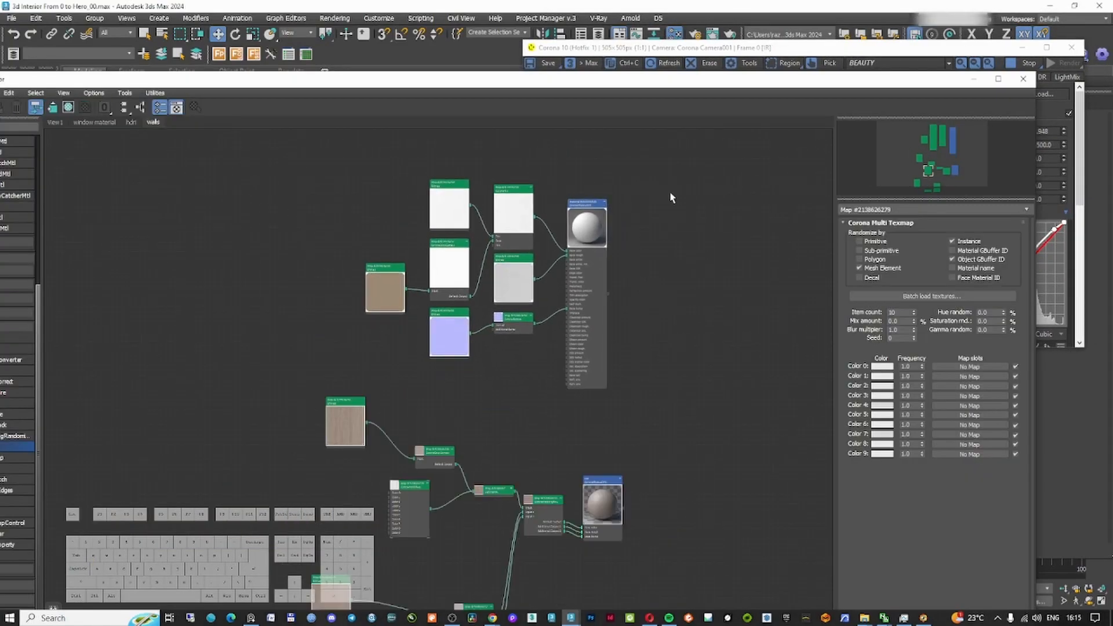
drag(262, 81, 360, 55)
mouse_move(682, 177)
mouse_down()
mouse_move(697, 182)
mouse_move(688, 188)
mouse_up()
click(747, 153)
click(166, 370)
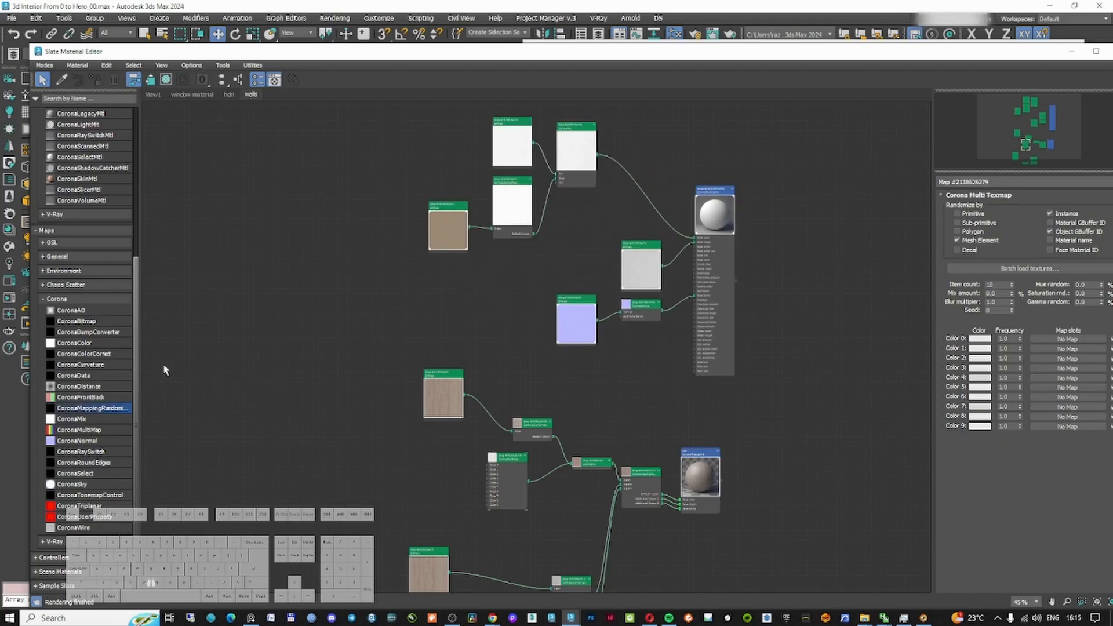
drag(107, 411, 646, 197)
scroll(665, 203, up, 5)
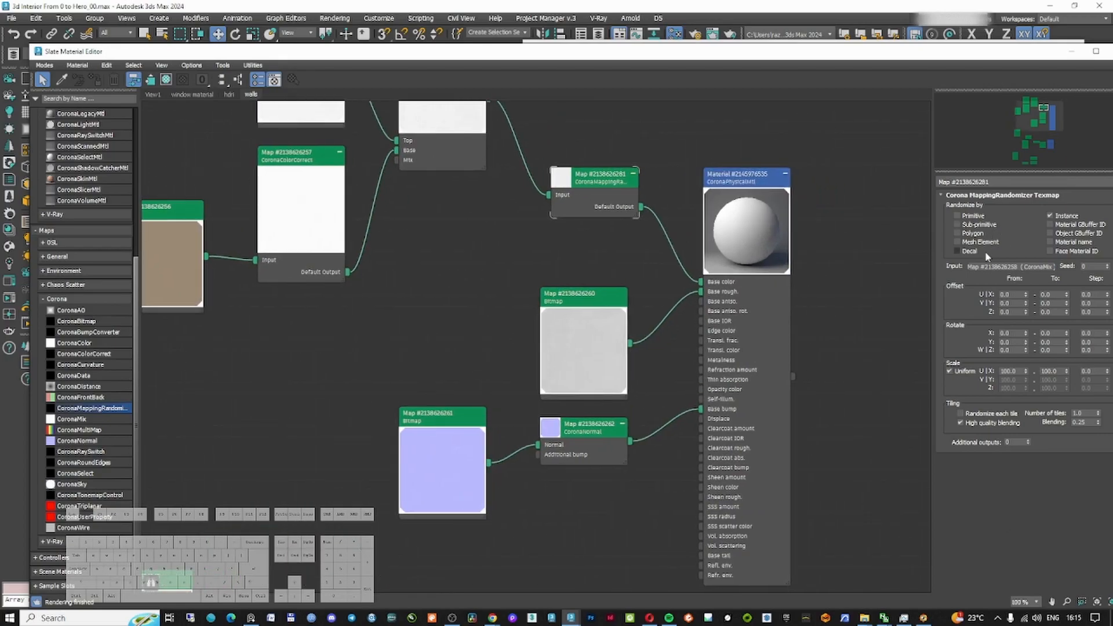
Randomize by mesh element with U and V offset ranges 0 to 1 and W rotation 0 to 359
click(980, 242)
click(1050, 295)
double_click(1049, 304)
text(1)
double_click(1057, 334)
double_click(946, 336)
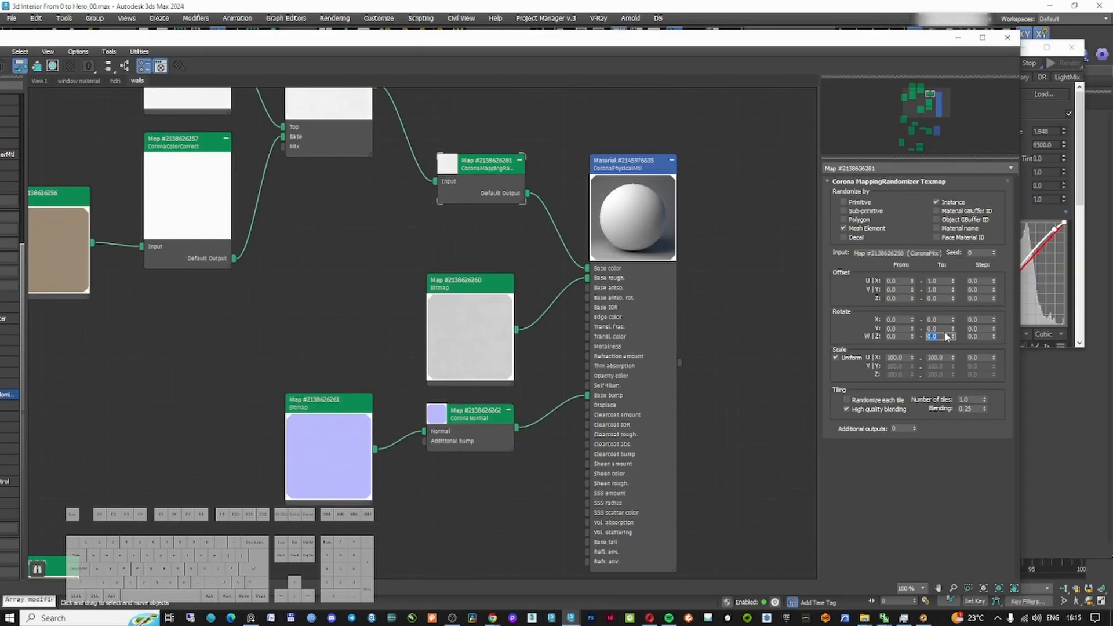
text(359)
key(Return)
Enable Randomize each tile and set the randomizer's additional outputs to 2
drag(490, 168, 490, 190)
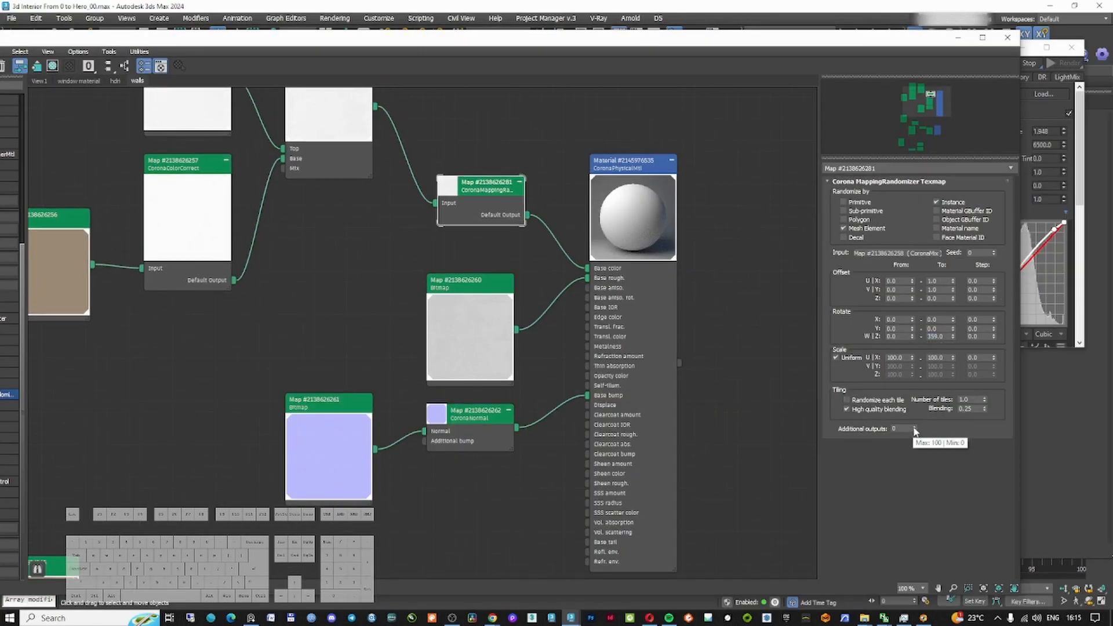
click(847, 400)
click(914, 427)
click(915, 427)
Route the roughness and normal maps through the randomizer's extra inputs into base roughness and base bump
drag(478, 286, 348, 275)
drag(386, 319, 435, 213)
drag(527, 244, 587, 268)
drag(375, 449, 436, 223)
drag(527, 253, 587, 396)
drag(517, 428, 435, 223)
drag(493, 185, 515, 185)
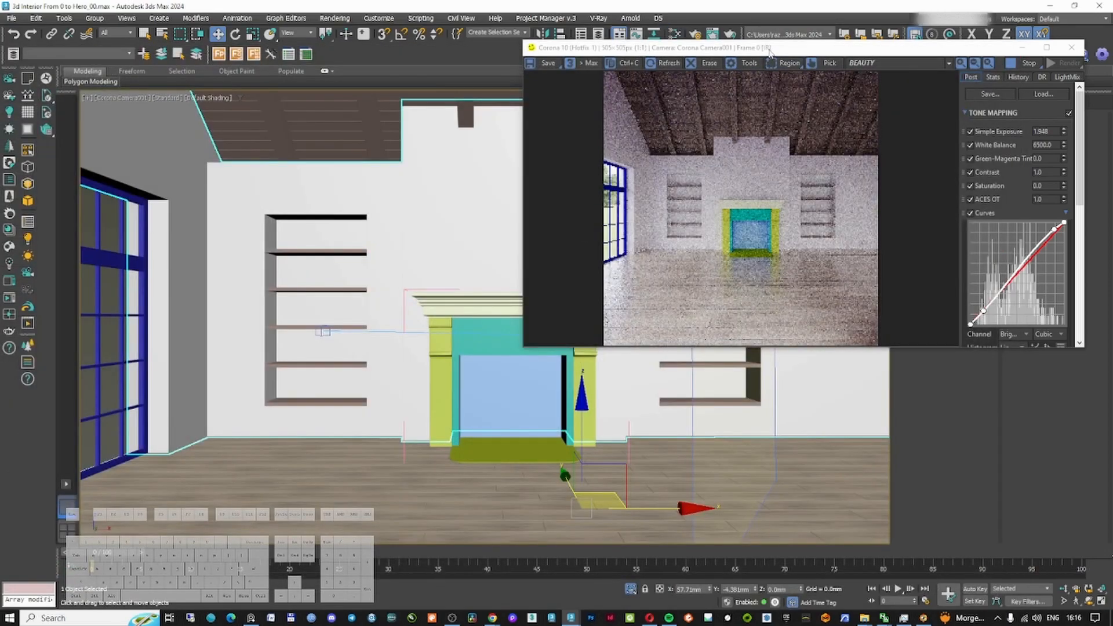
Create a new material editor view named floor
double_click(769, 51)
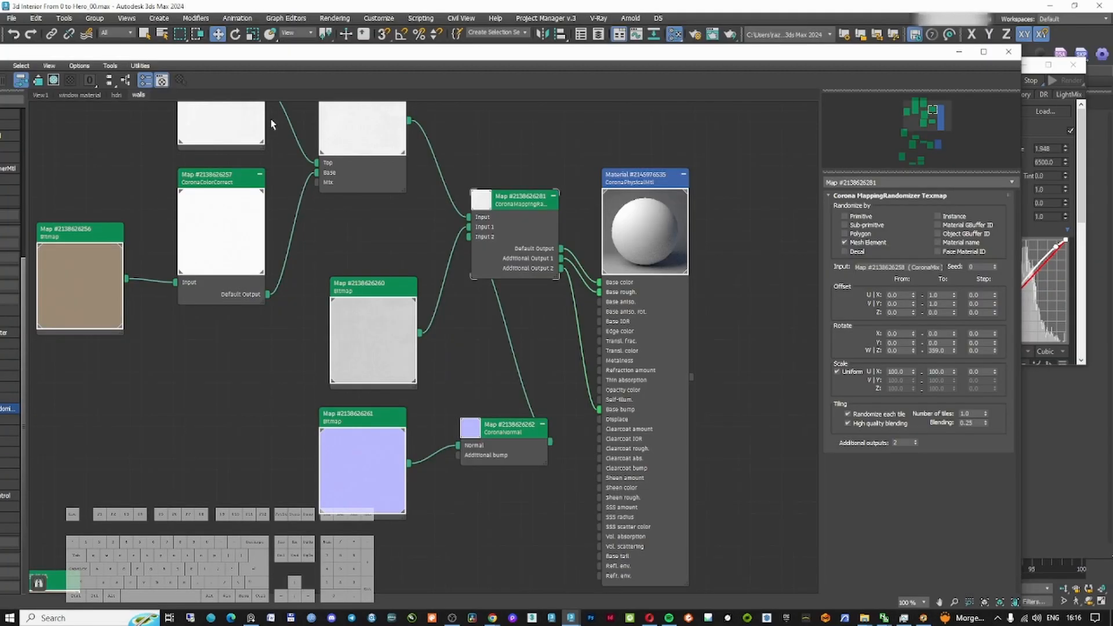
right_click(241, 88)
right_click(201, 92)
click(243, 98)
text(floor)
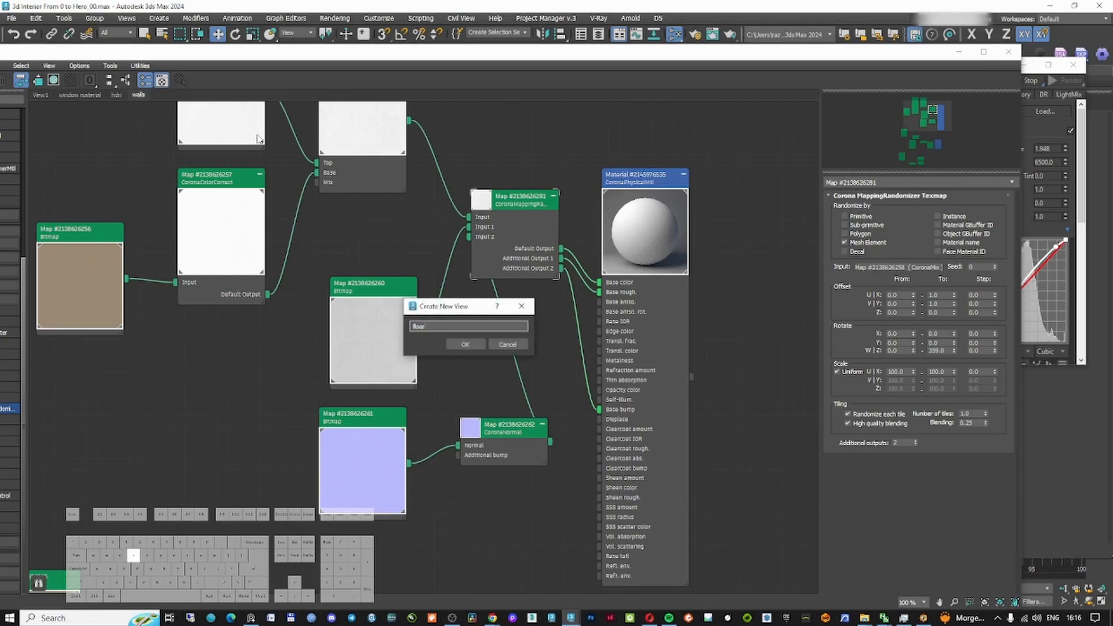
key(Return)
Pick the floor material from the scene into the floor view
double_click(345, 53)
drag(707, 108, 858, 104)
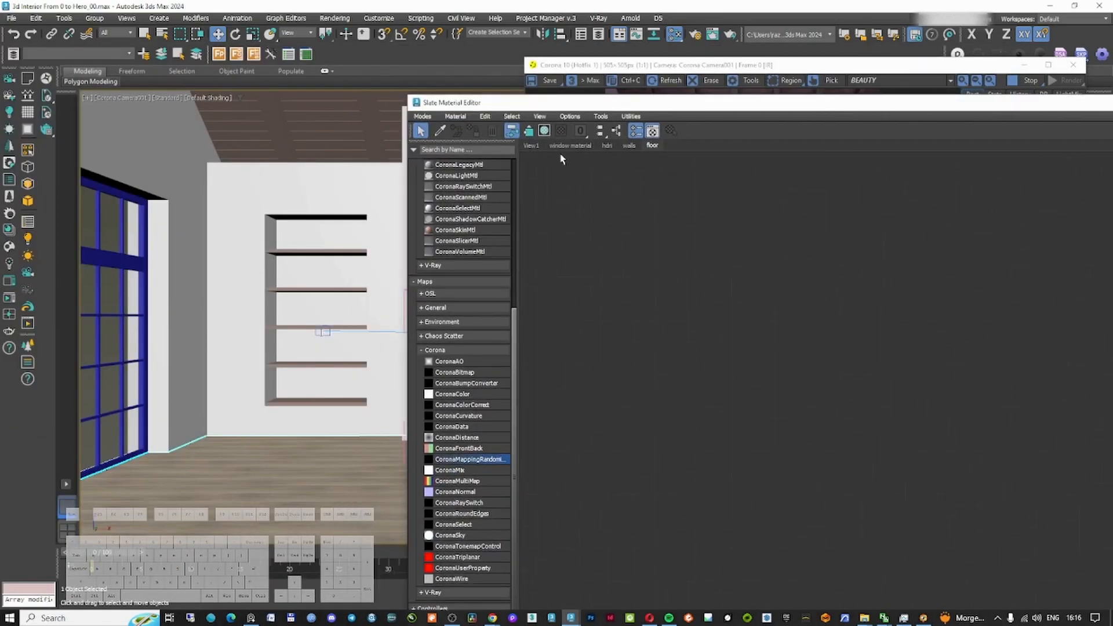
click(443, 133)
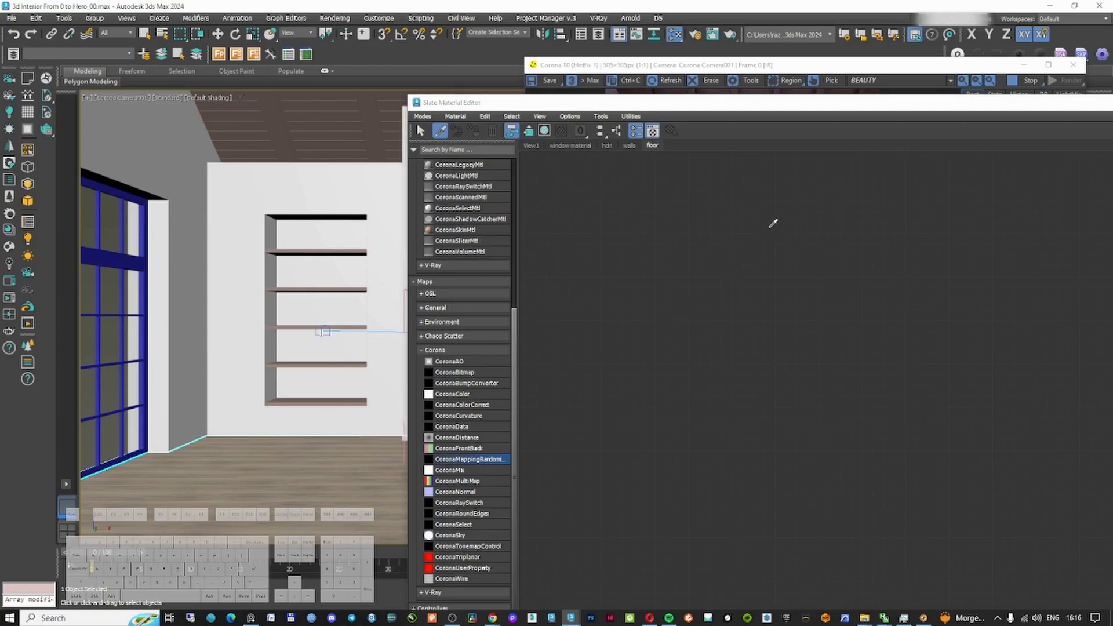
drag(784, 103, 540, 110)
double_click(517, 254)
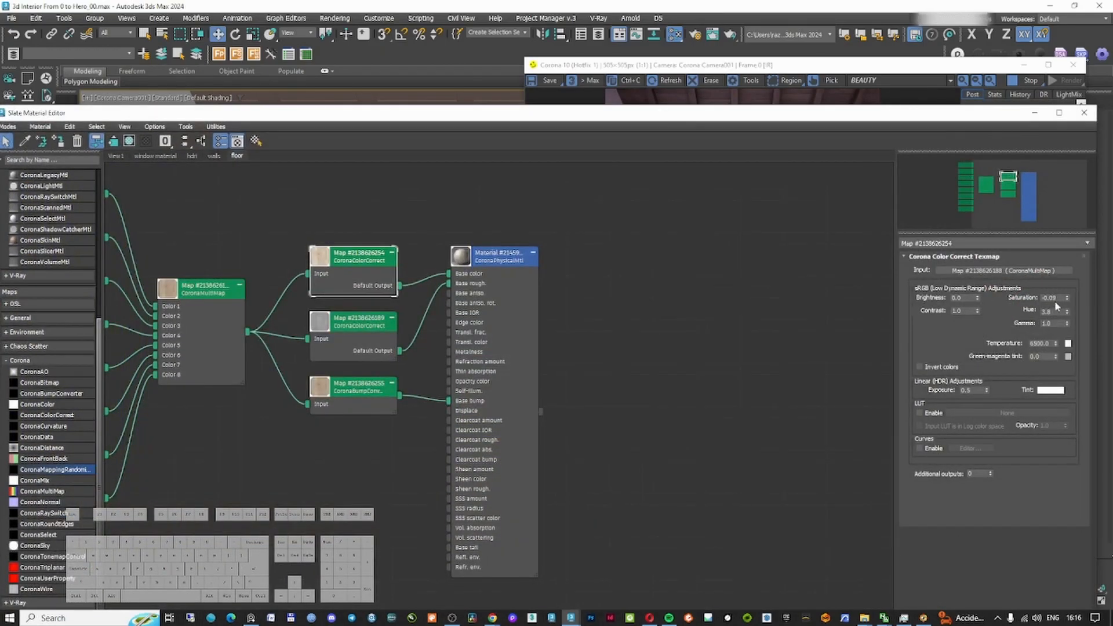
Adjust the saturation of the floor's first color correct map and set its exposure to 0.1
double_click(1061, 298)
key(Return)
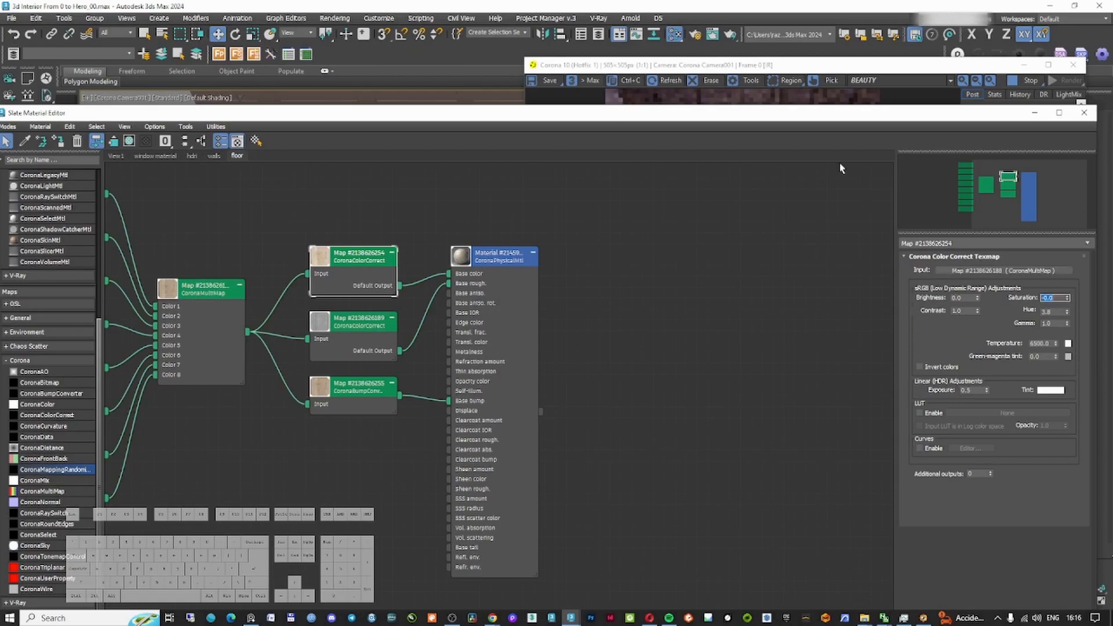
click(790, 75)
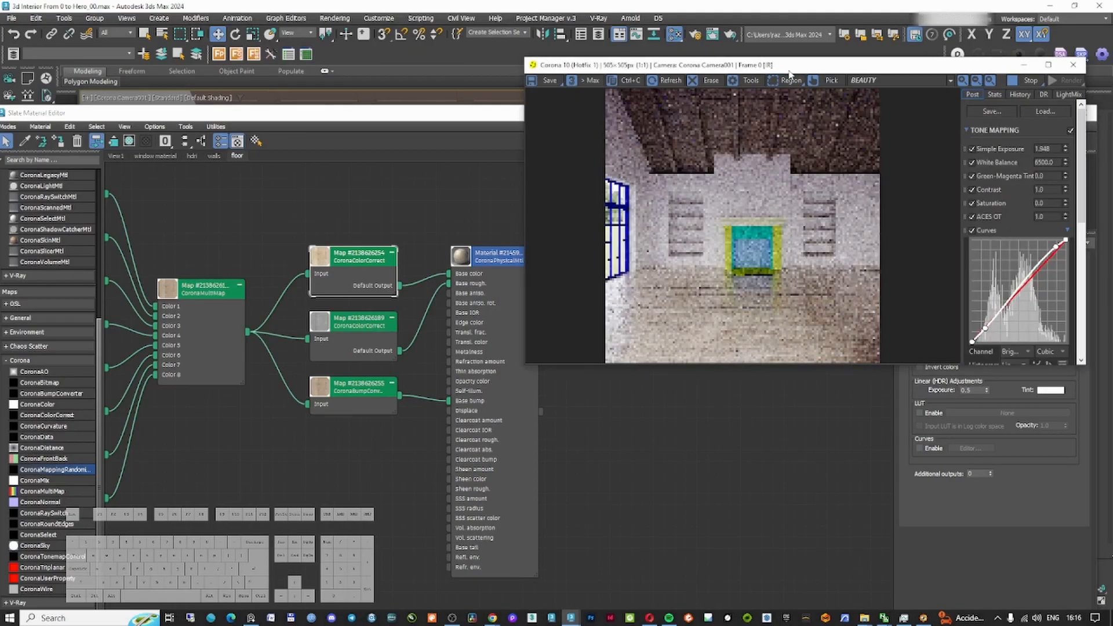
click(967, 400)
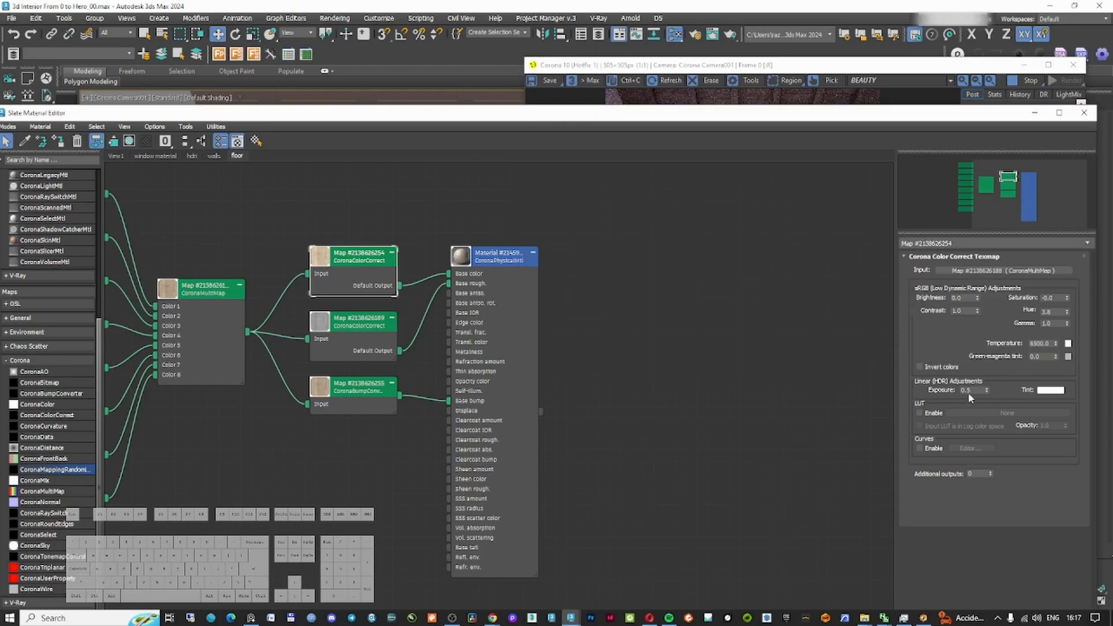
text(0.1)
key(Return)
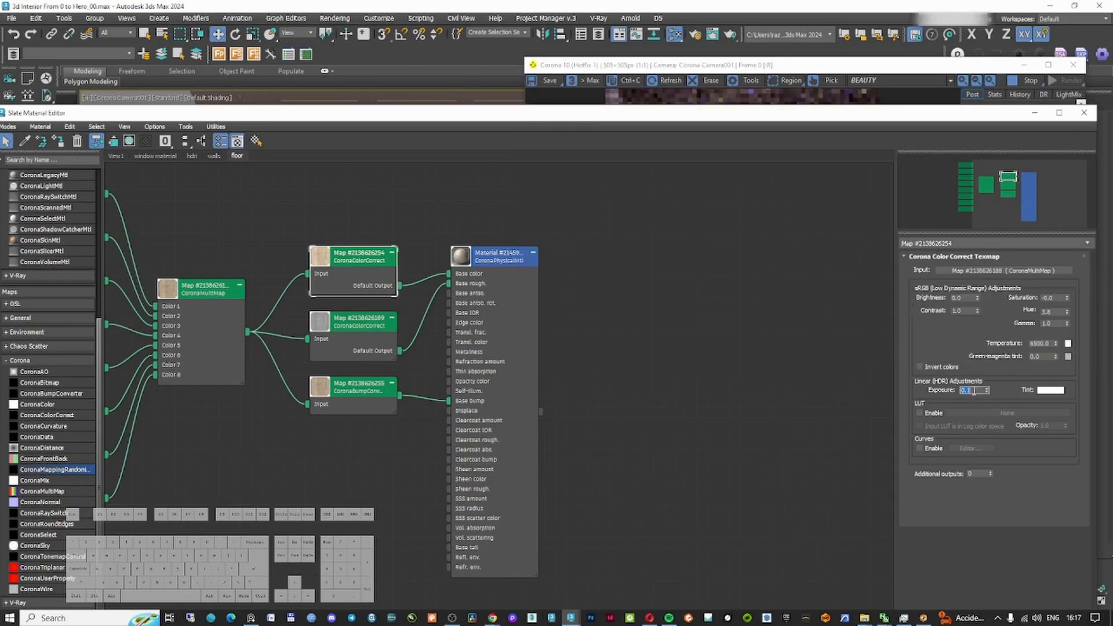
Set the exposure of the floor's second color correct map to -2
double_click(462, 256)
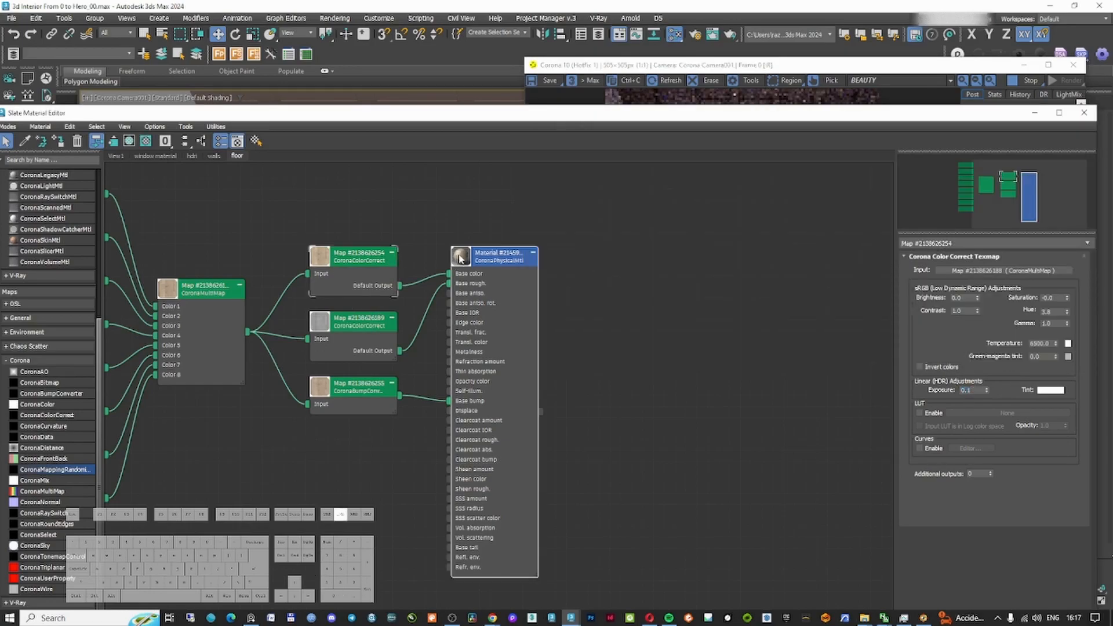
double_click(374, 318)
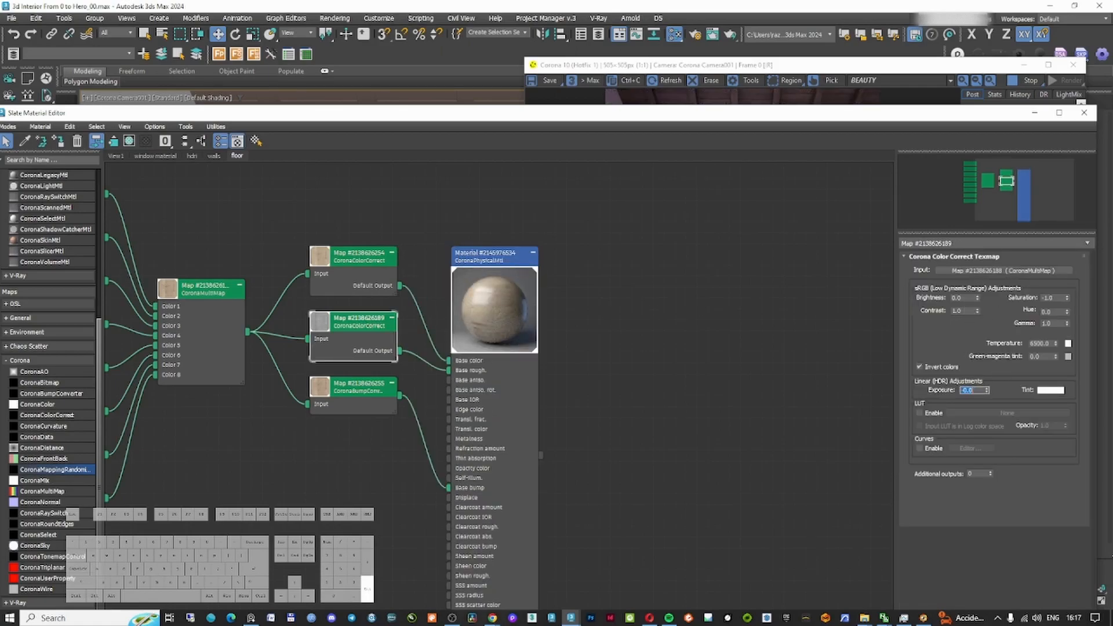
text(-2)
key(Return)
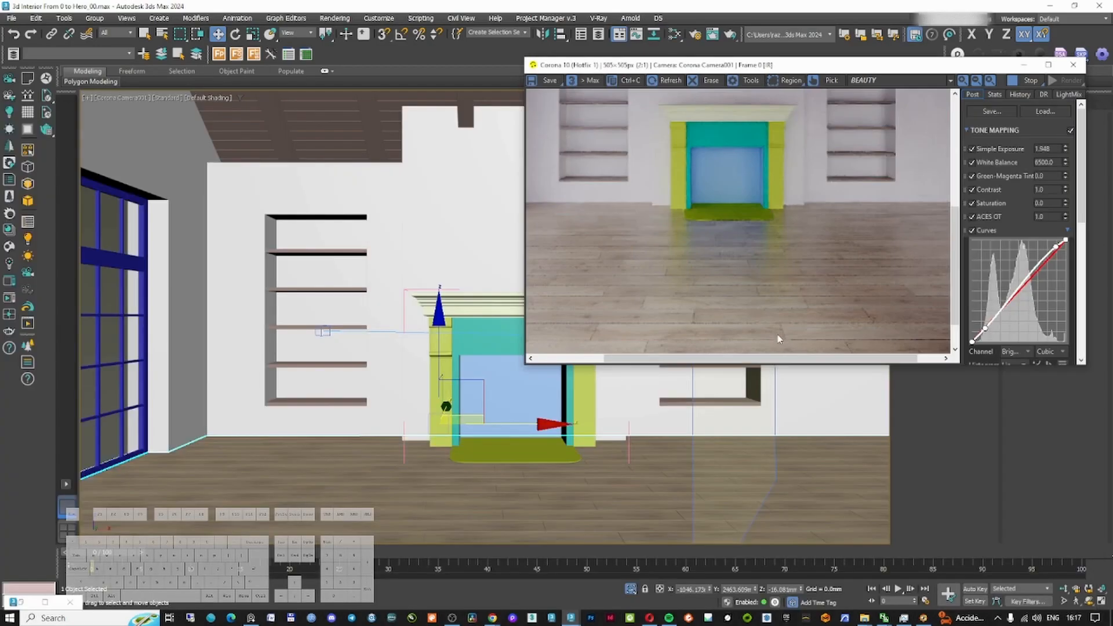
Review the interactive render and the walls view's wood material graph
scroll(779, 333, down, 1)
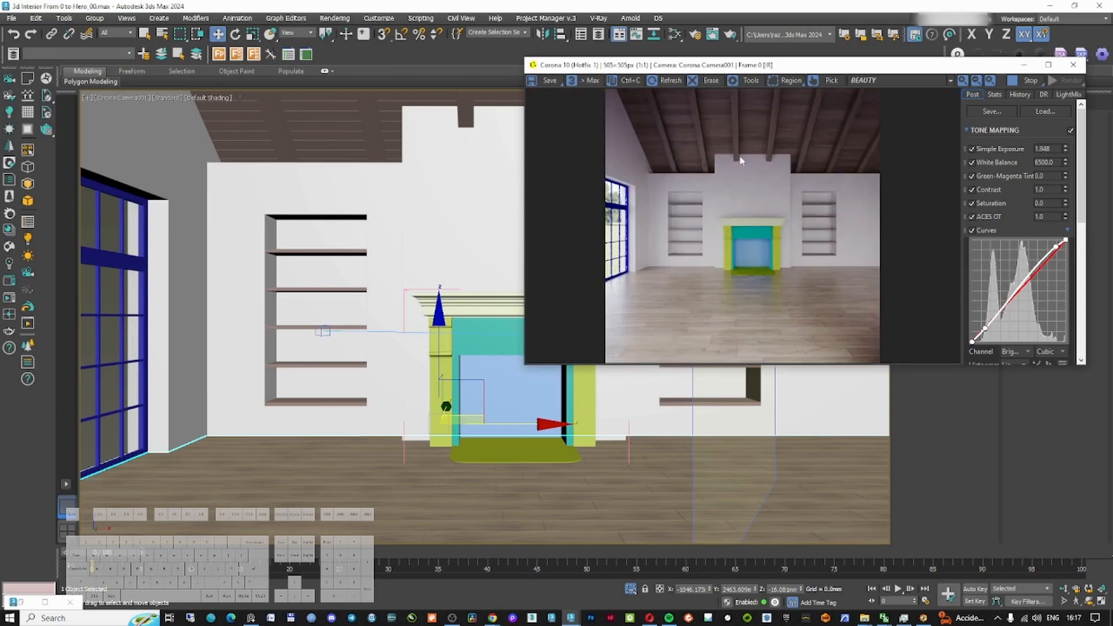
key(m)
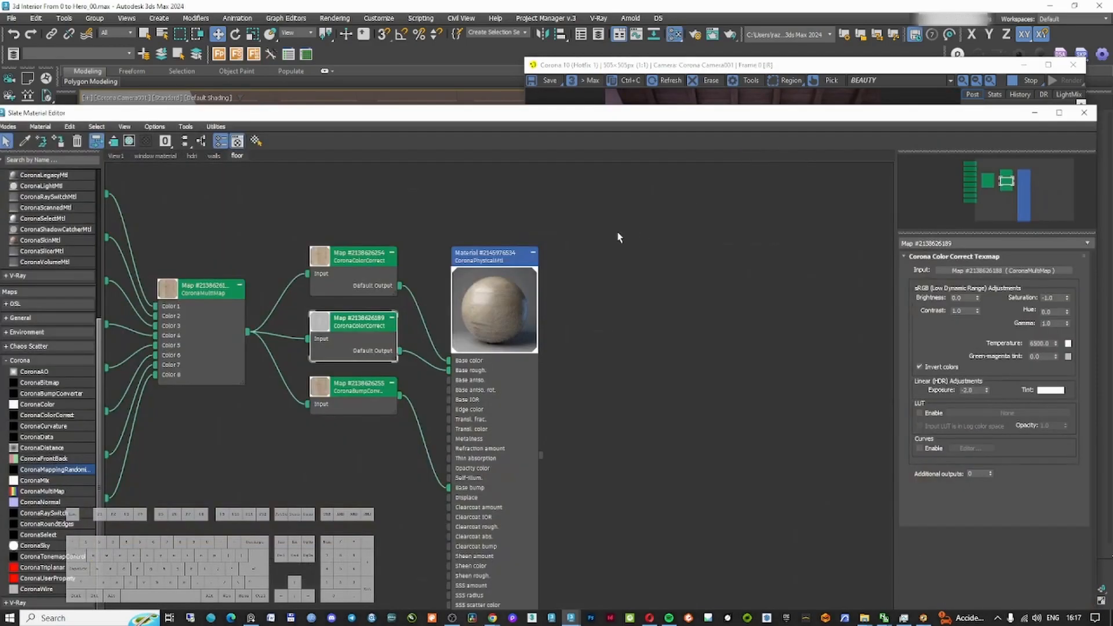
click(213, 155)
scroll(423, 324, down, 5)
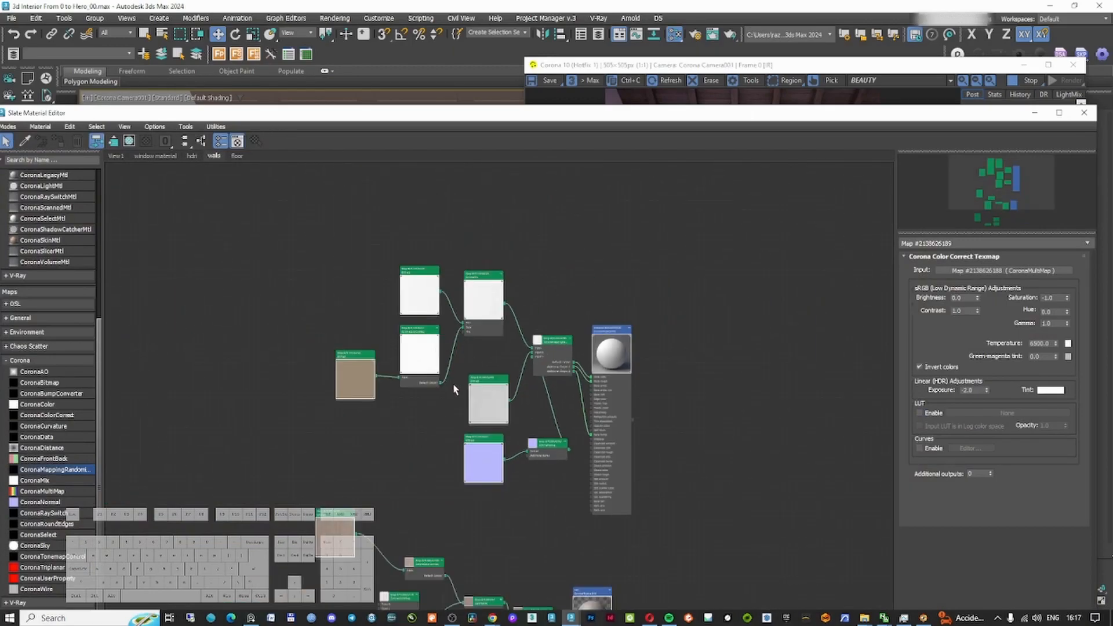
scroll(482, 394, up, 3)
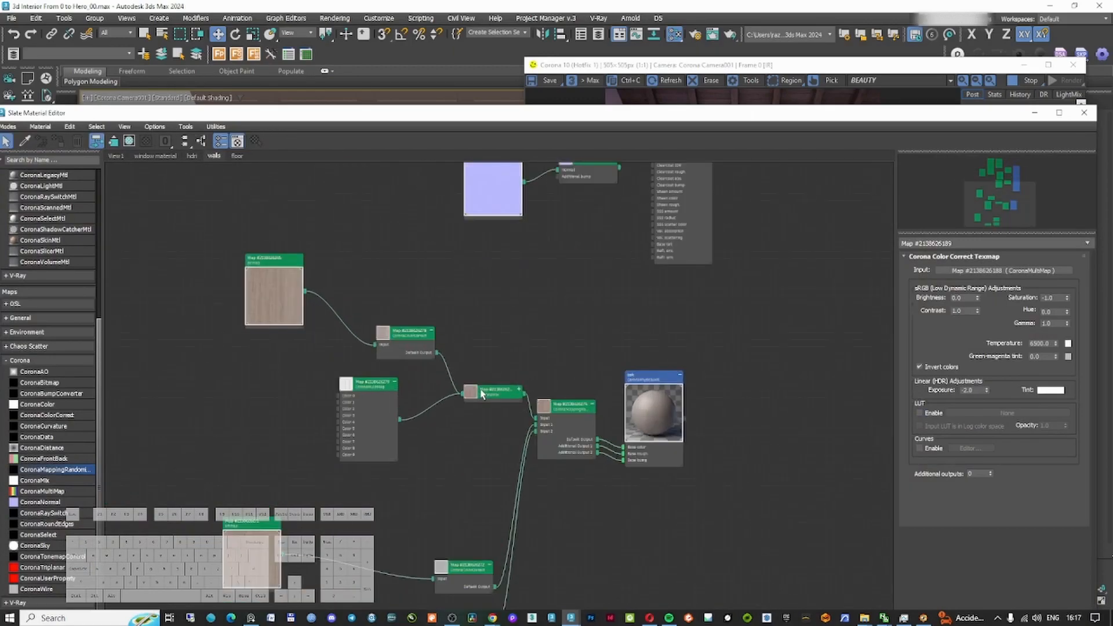
double_click(649, 400)
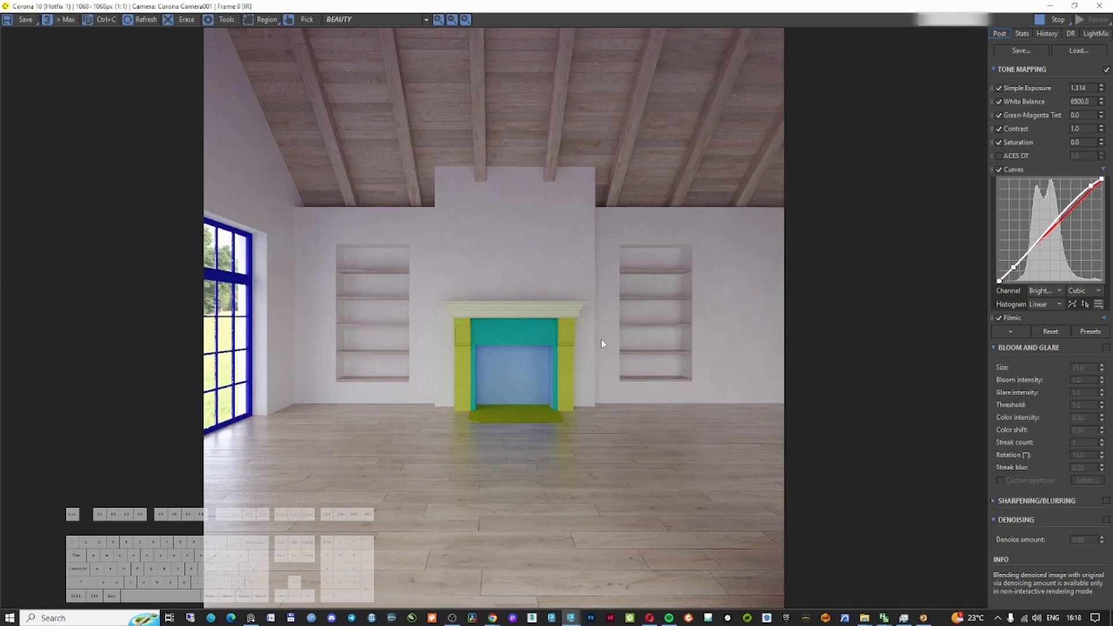
double_click(681, 7)
click(459, 196)
scroll(455, 203, down, 1)
click(241, 156)
click(215, 156)
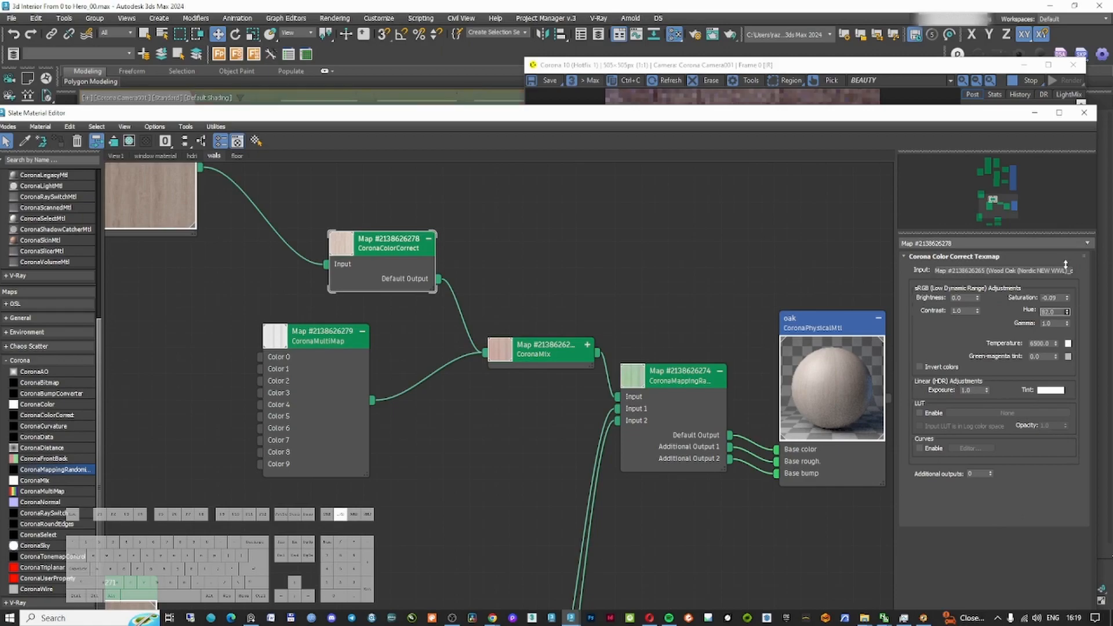
Set the hue of the wood material's color correct map to 15
drag(1068, 311, 1071, 313)
text(20)
key(Return)
Disable the render's tone-mapping curves and set simple exposure to about 1.84
click(869, 69)
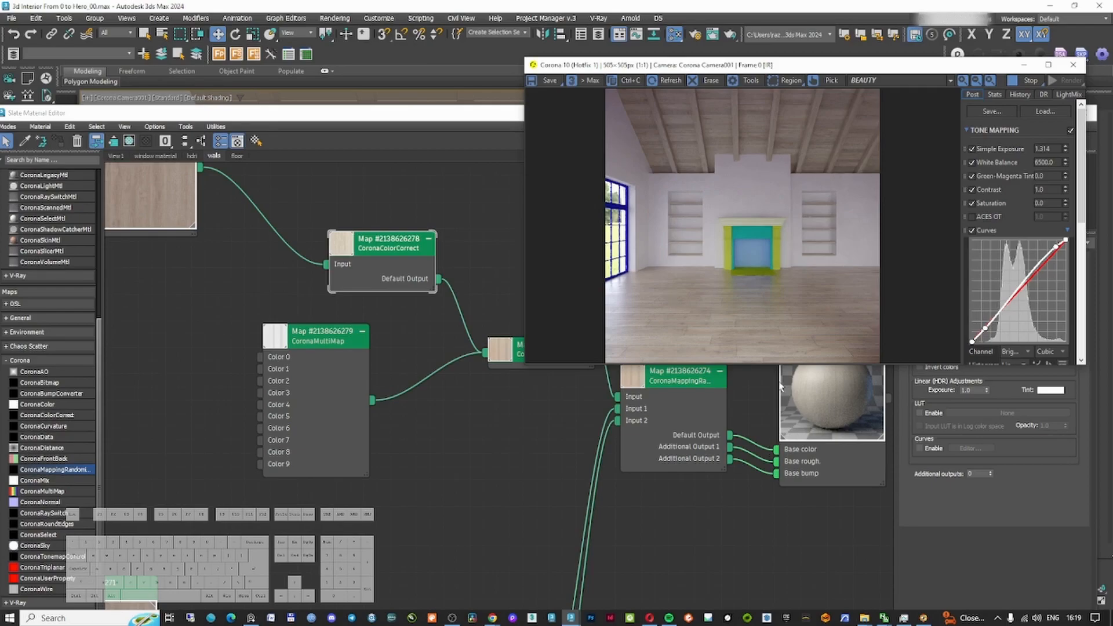
click(350, 247)
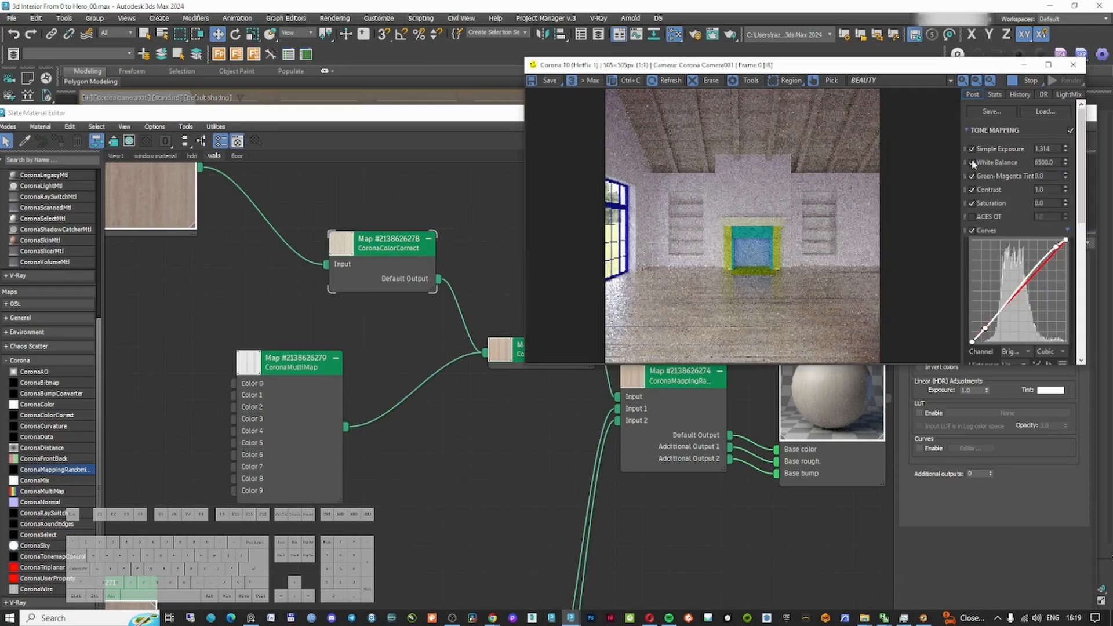
click(973, 231)
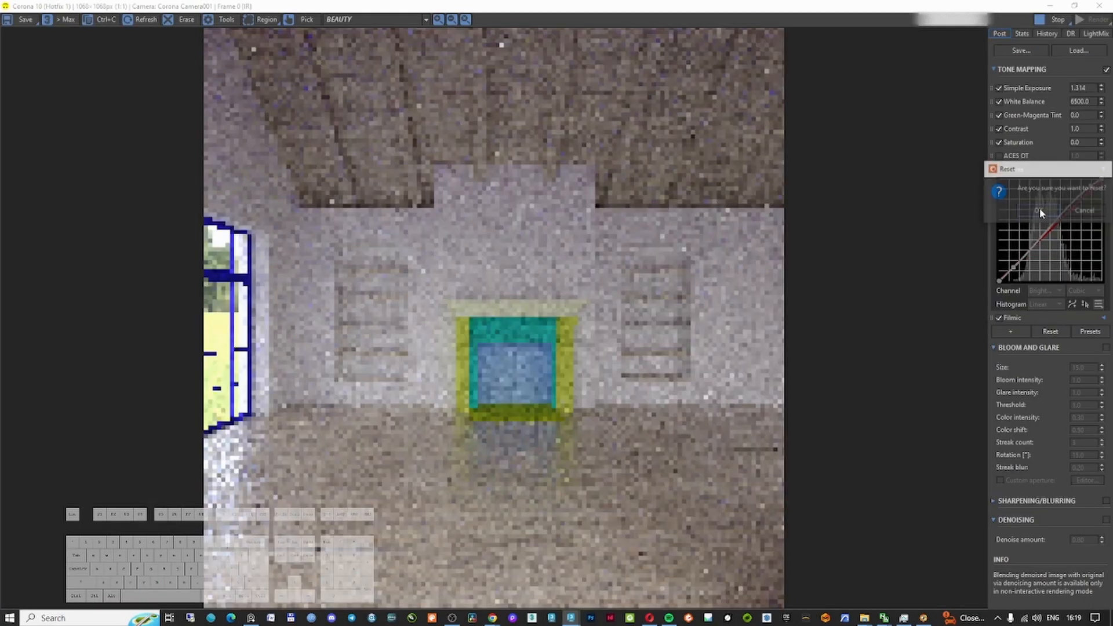
click(1064, 217)
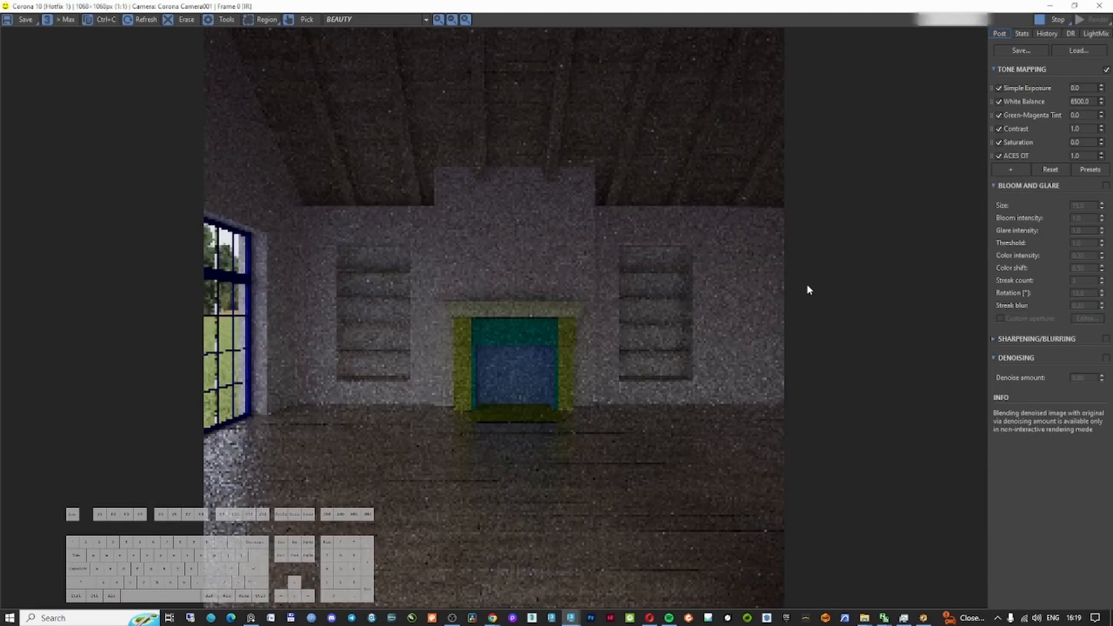
drag(1101, 88, 979, 470)
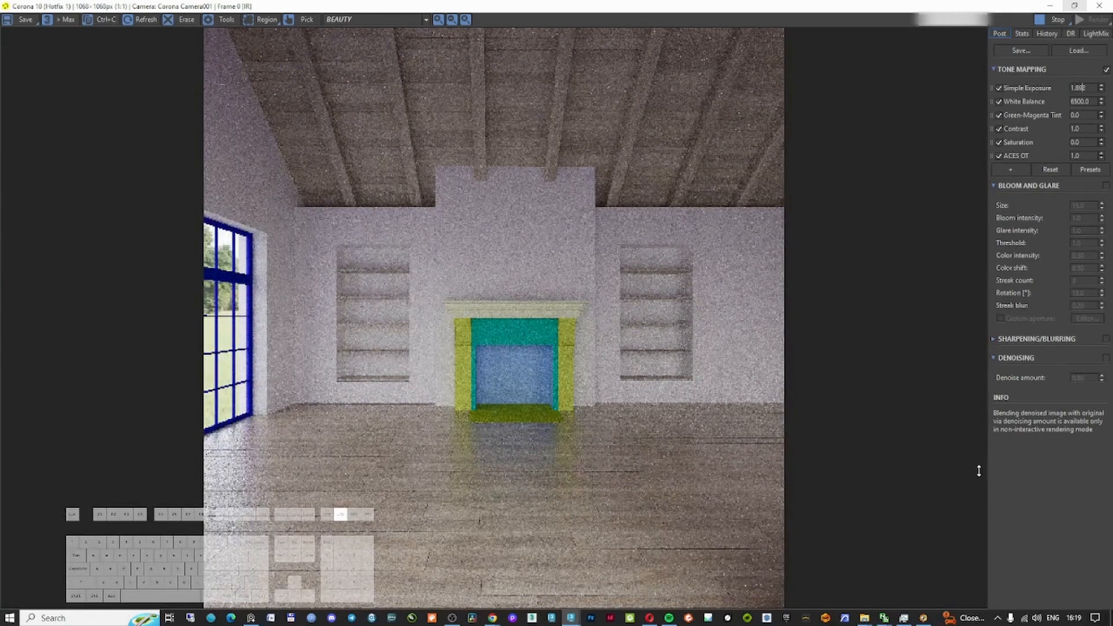
click(653, 433)
scroll(513, 346, up, 2)
scroll(515, 342, down, 2)
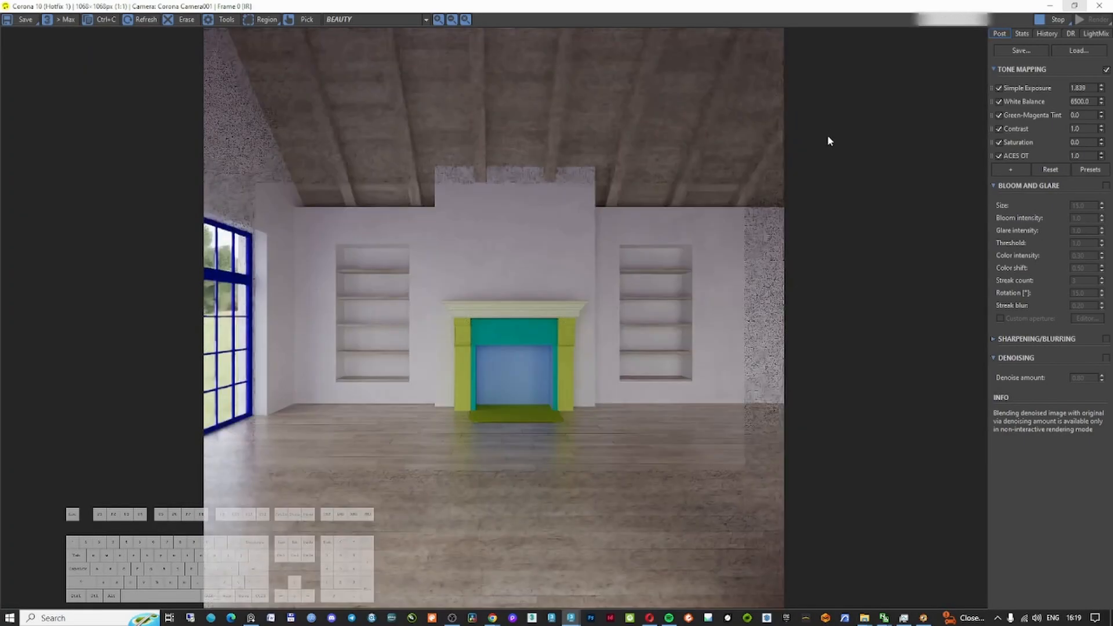
double_click(833, 8)
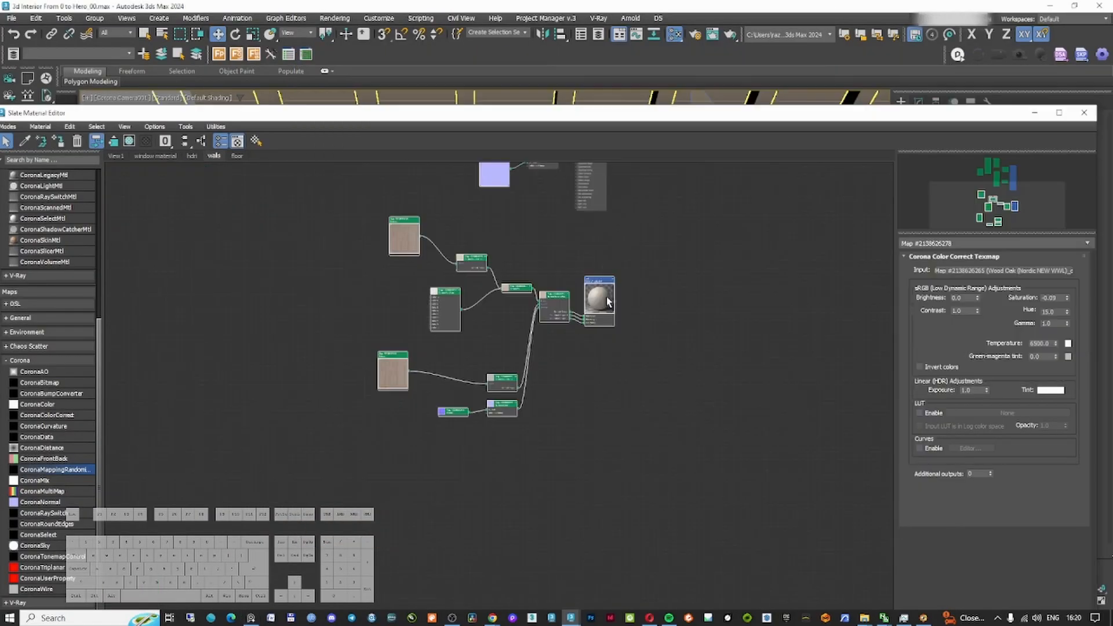
shift+drag(596, 286, 601, 517)
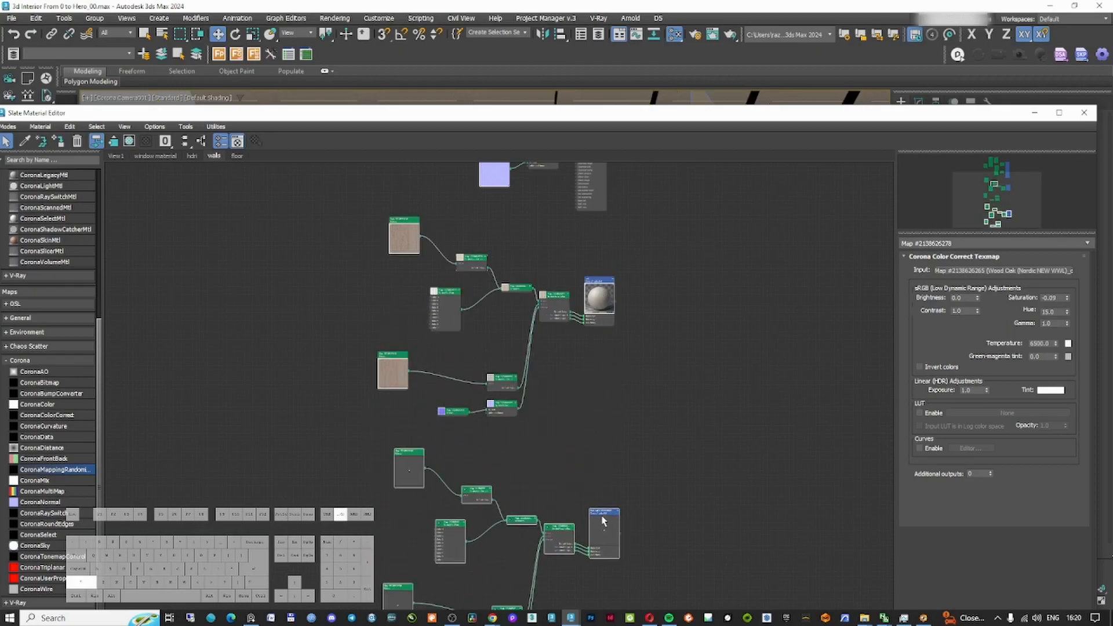
Rearrange the nodes of the lower wood material's graph around its mapping randomizer
double_click(603, 515)
middle_drag(571, 477, 625, 276)
scroll(605, 314, up, 4)
click(637, 367)
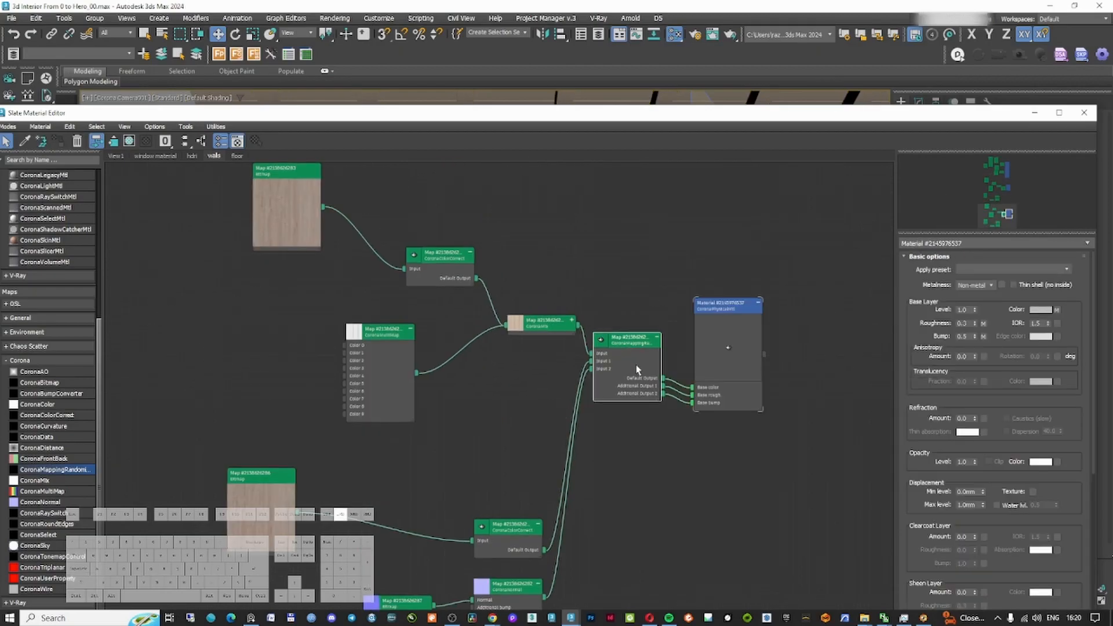
click(608, 269)
drag(626, 338, 626, 362)
click(625, 324)
drag(730, 306, 774, 336)
click(659, 301)
middle_drag(659, 301, 602, 275)
double_click(617, 363)
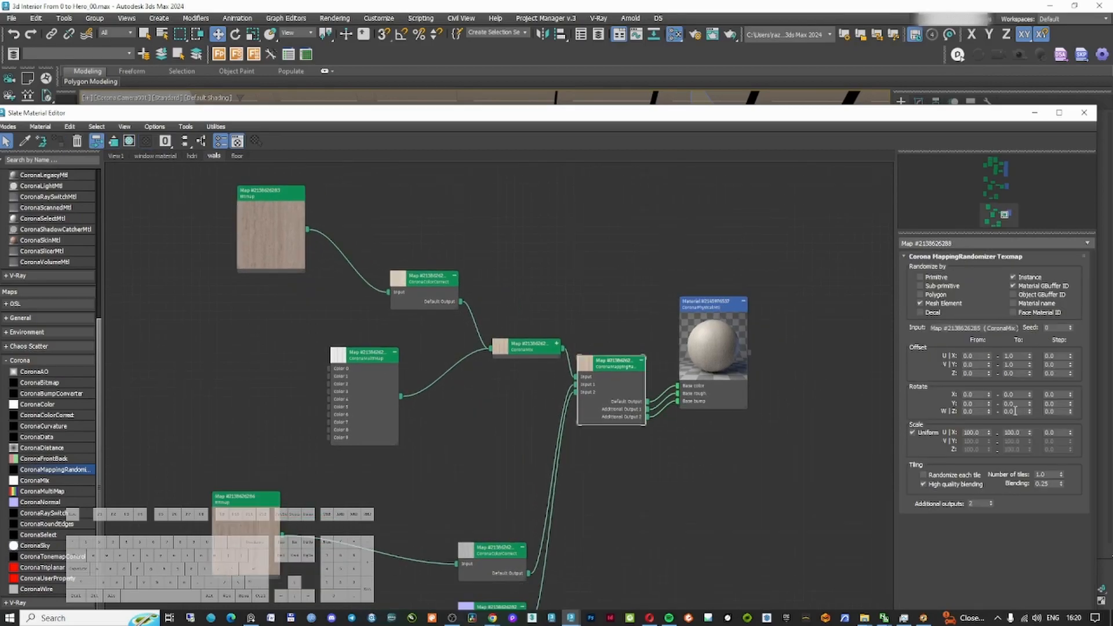
click(470, 286)
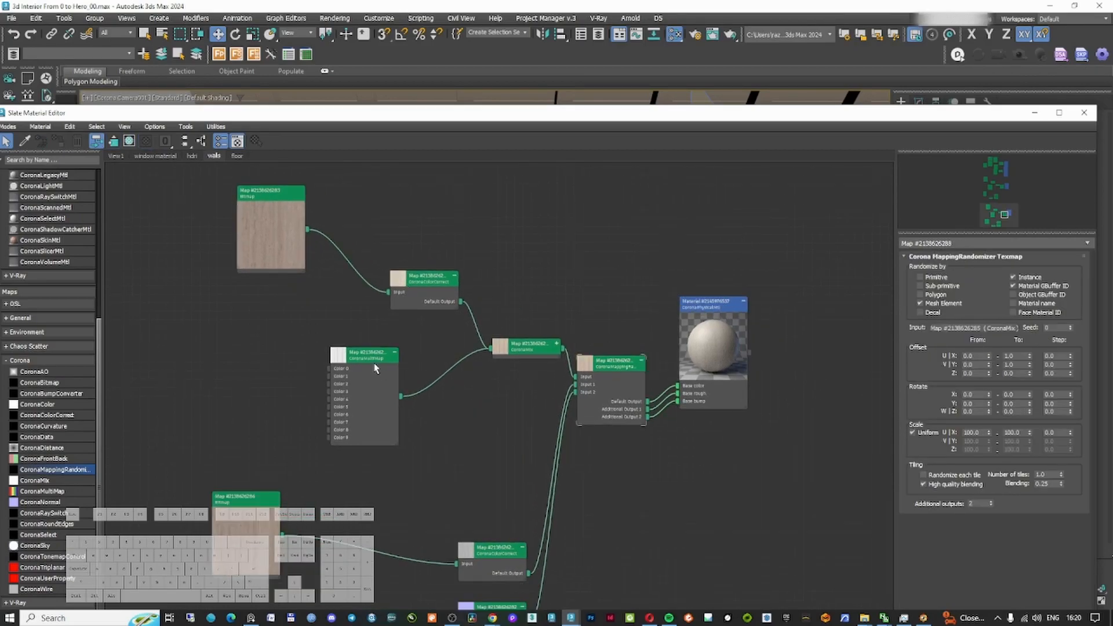
drag(375, 369, 358, 369)
drag(299, 192, 282, 201)
drag(545, 349, 510, 332)
scroll(507, 348, up, 2)
Set the selected material's base color to a dark grey of 21, 21, 21
click(714, 404)
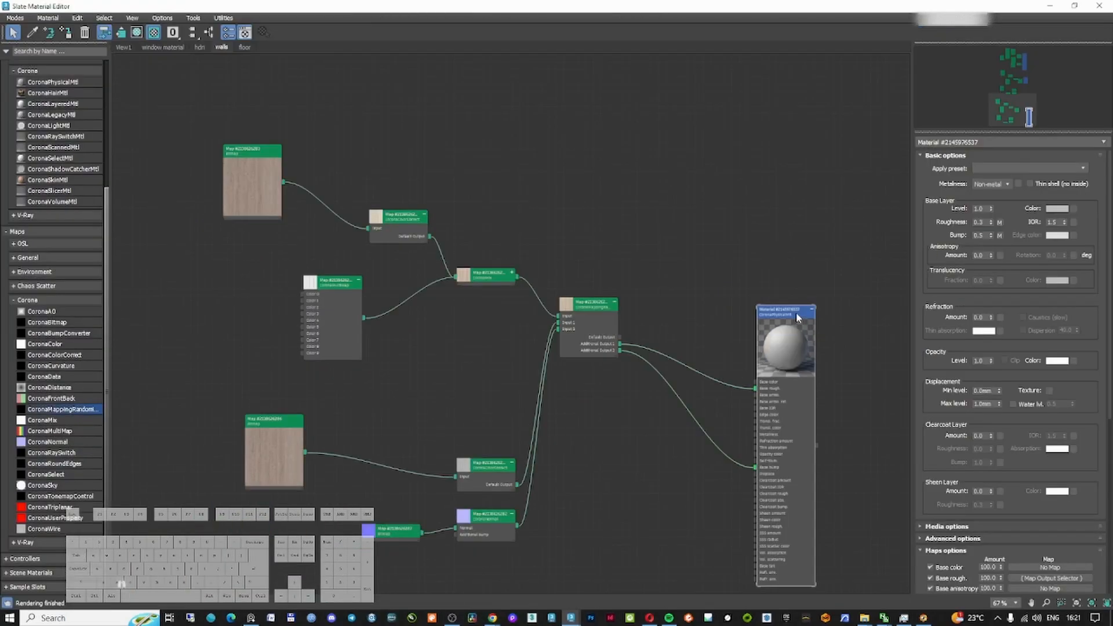
click(1056, 209)
drag(836, 135, 834, 95)
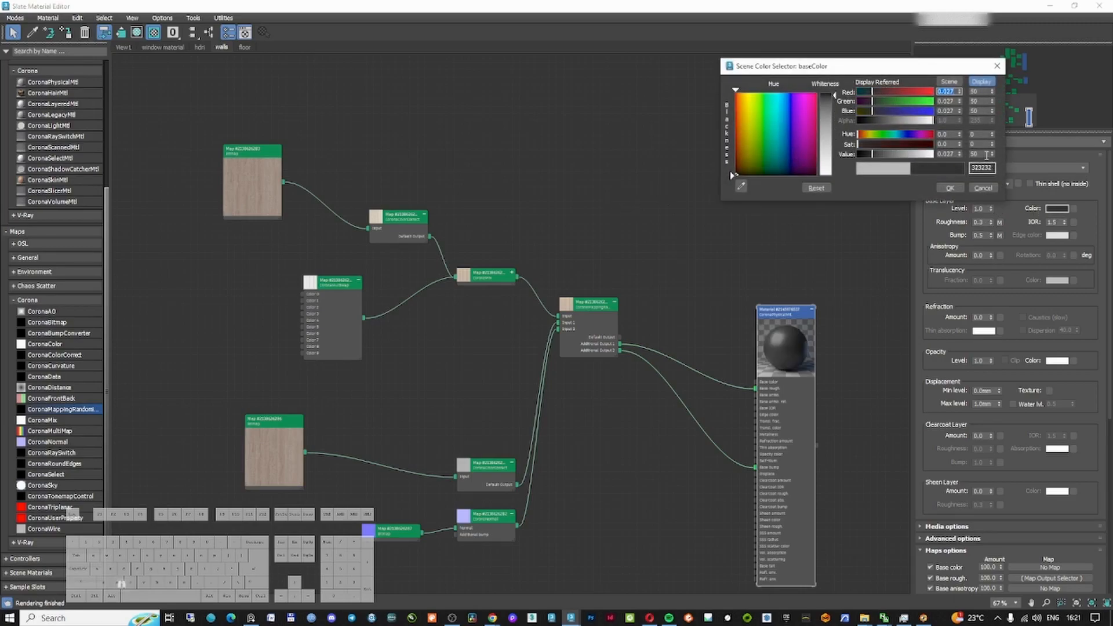
double_click(986, 154)
text(21)
key(Return)
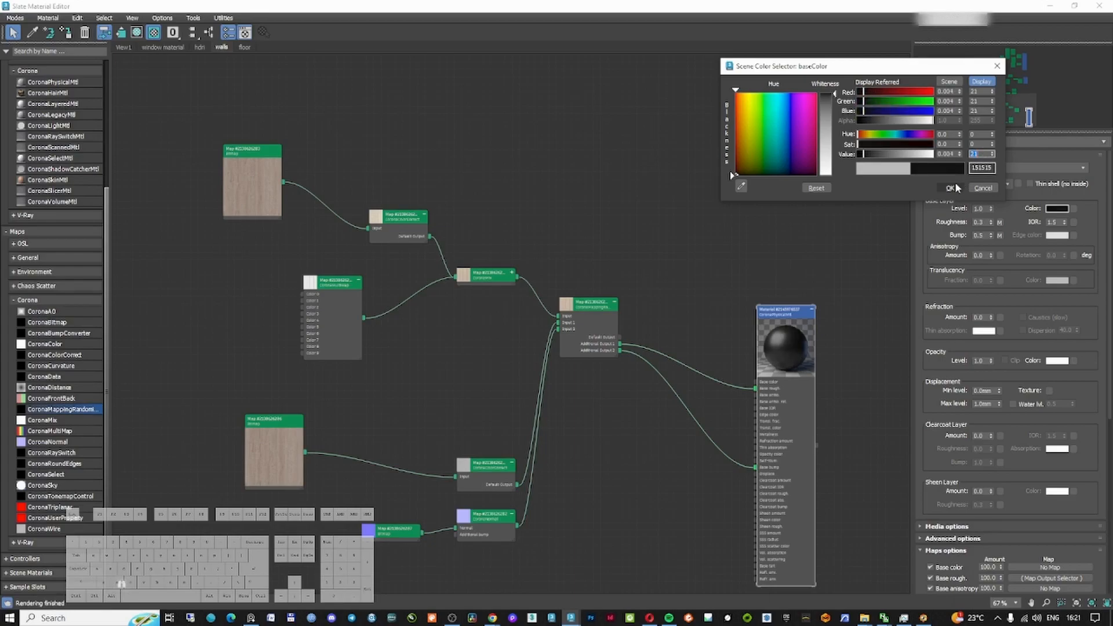
click(950, 188)
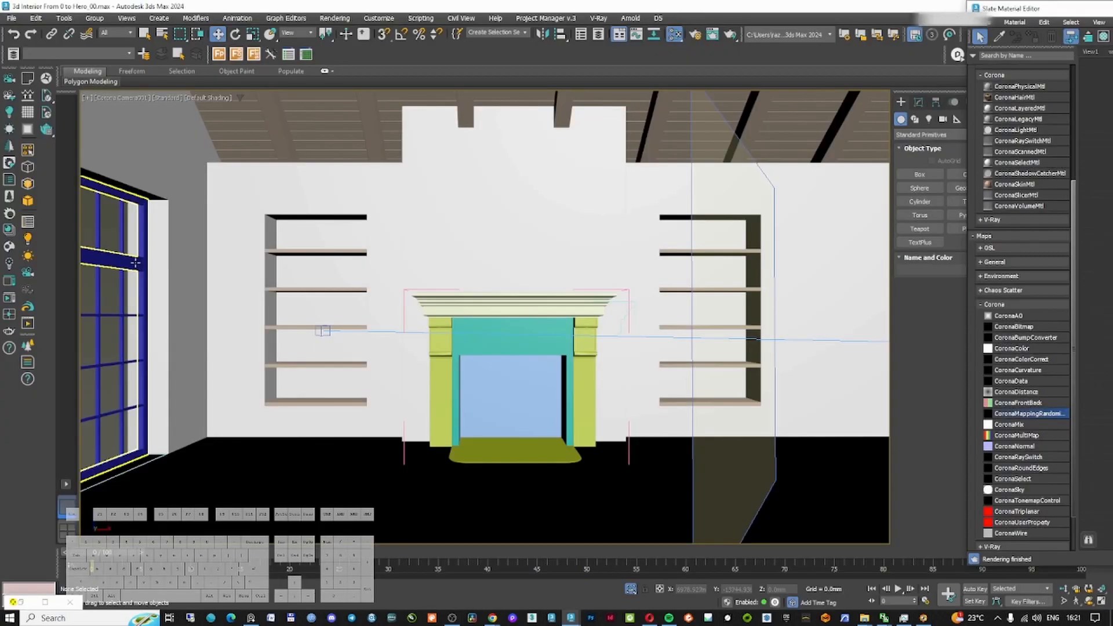
Select the window frame and add a UVW Map modifier with Box mapping
ctrl+click(135, 264)
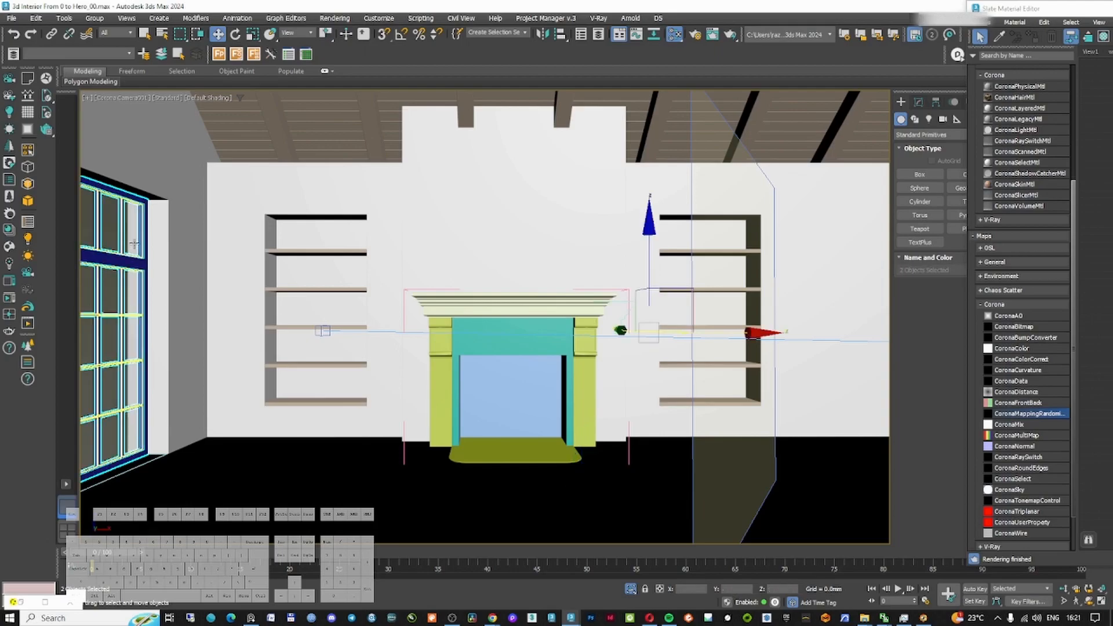
key(t)
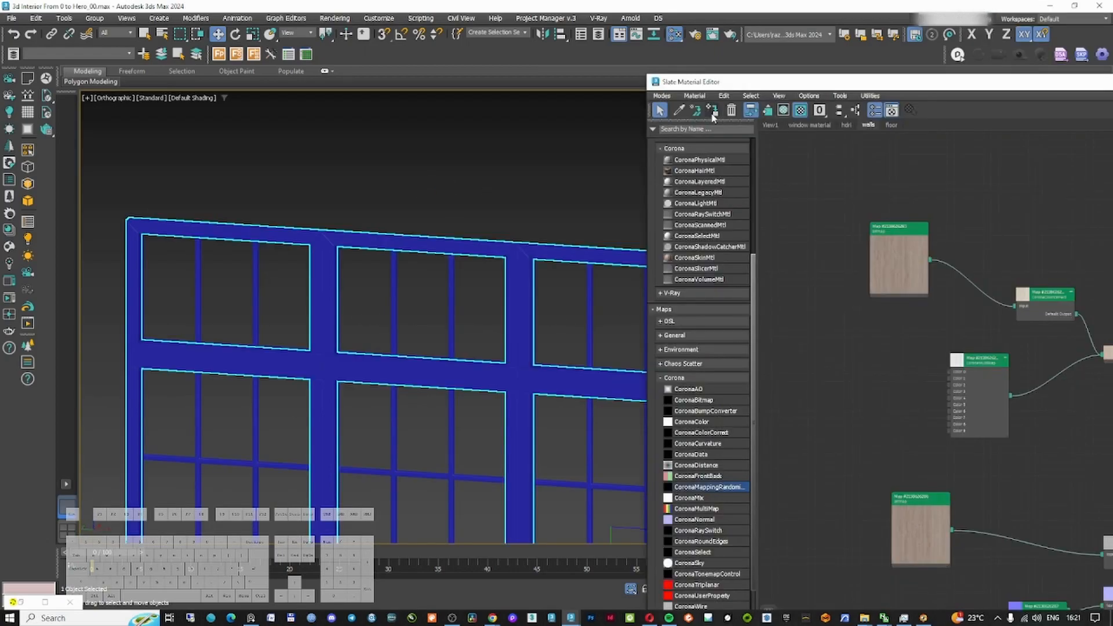
click(712, 111)
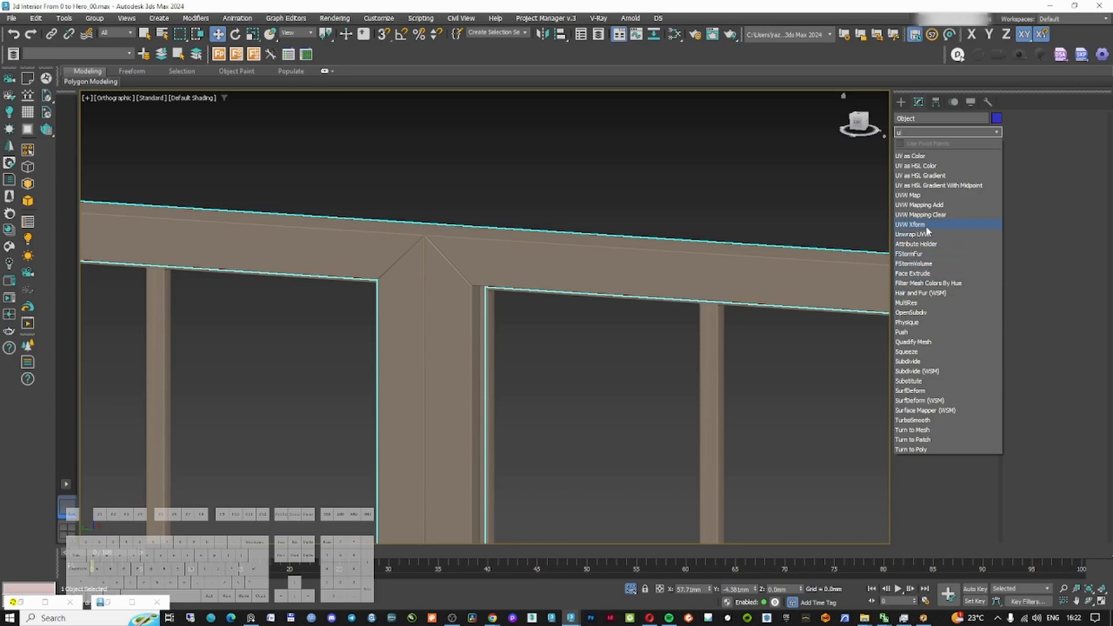
click(922, 195)
click(931, 303)
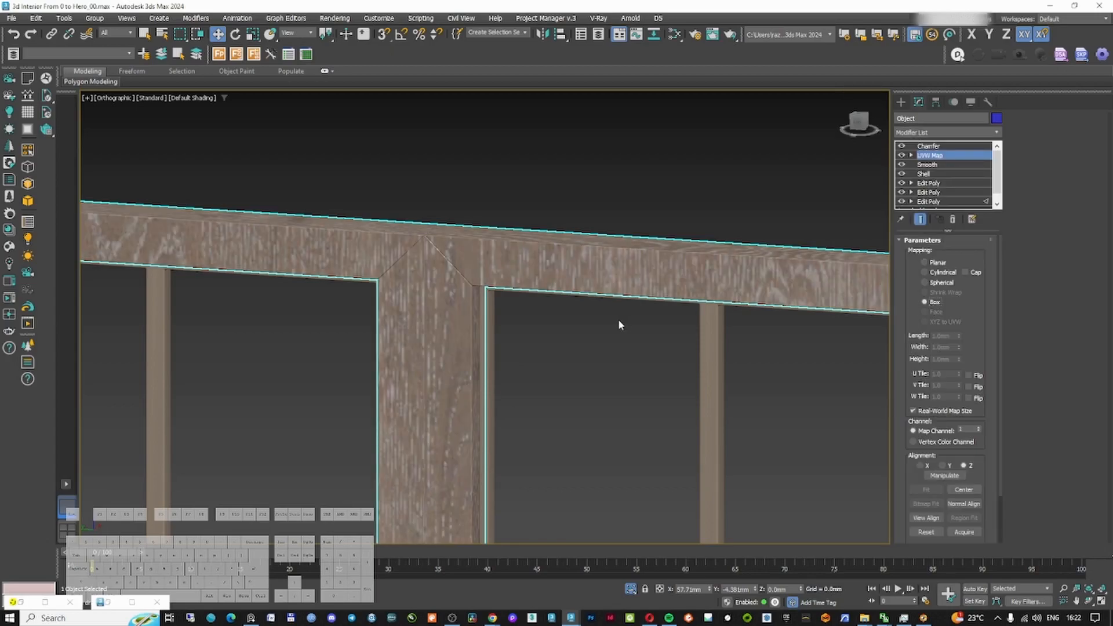
Add a Poly Select modifier to the window frame and select polygons of its horizontal bars
scroll(748, 196, down, 5)
click(931, 132)
text(pol)
key(Return)
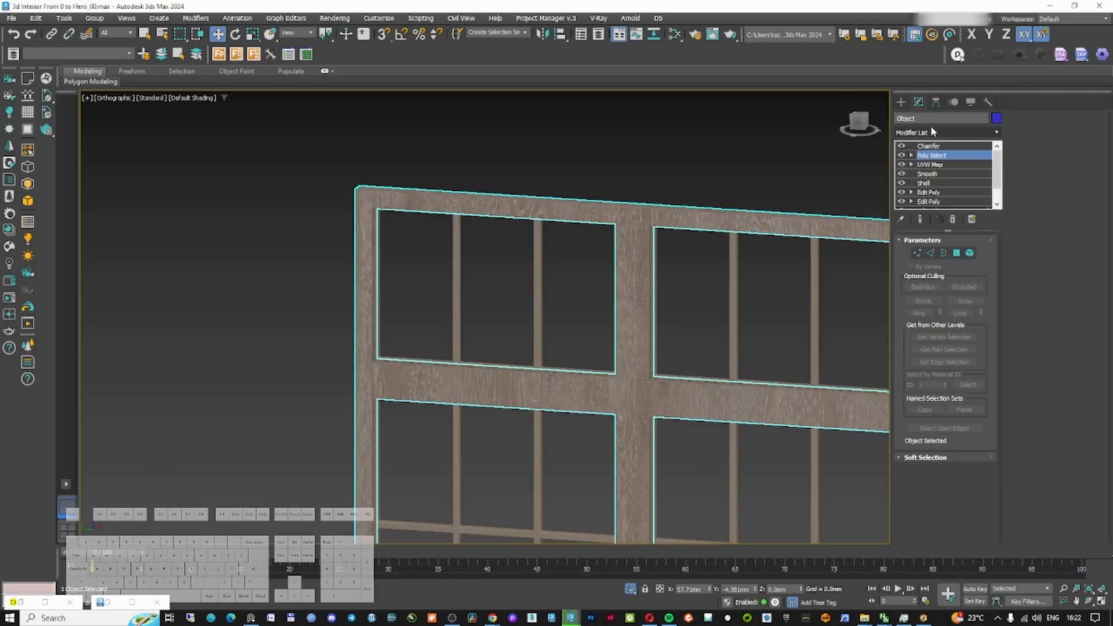
key(4)
scroll(583, 253, down, 8)
alt+middle_drag(584, 253, 597, 237)
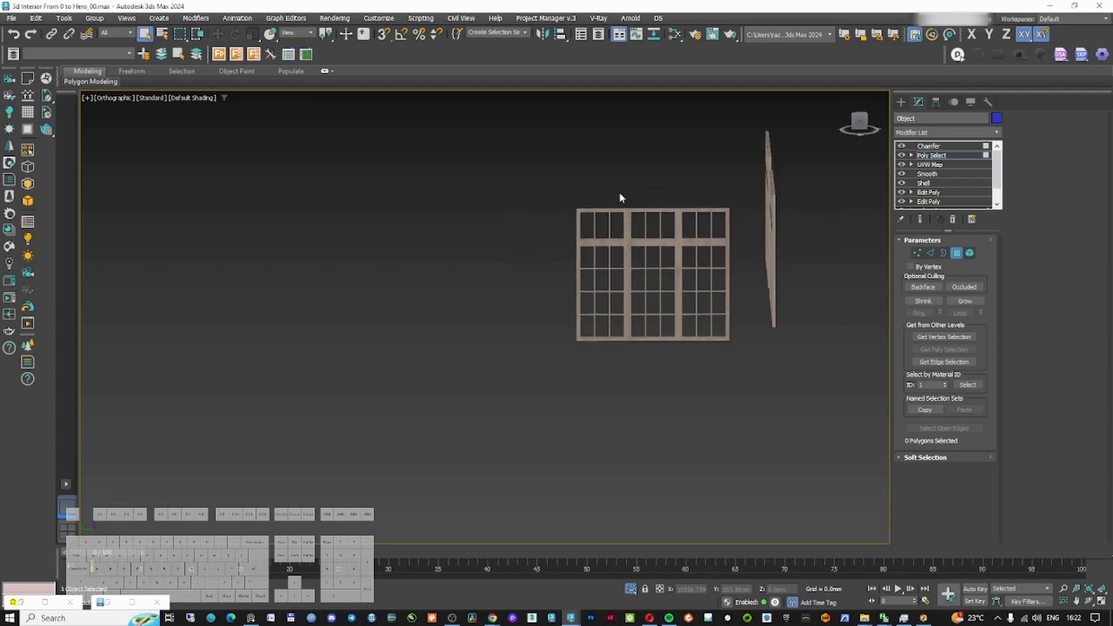
drag(600, 318, 601, 318)
ctrl+drag(662, 404, 718, 396)
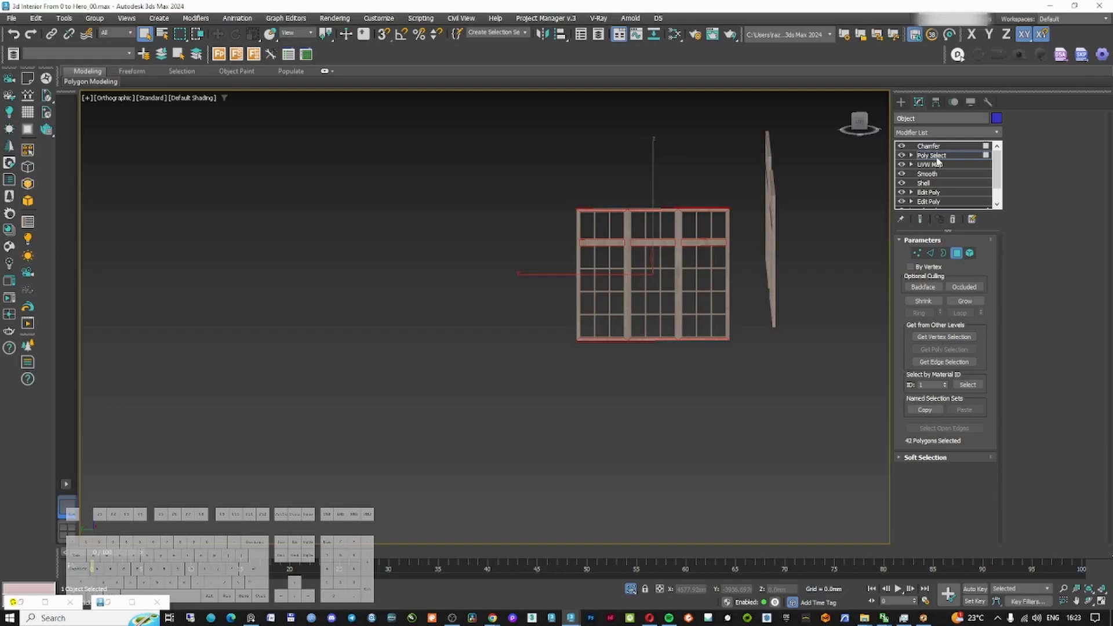
Add another UVW Map modifier above the polygon selection and set its alignment to X
click(943, 132)
text(uv)
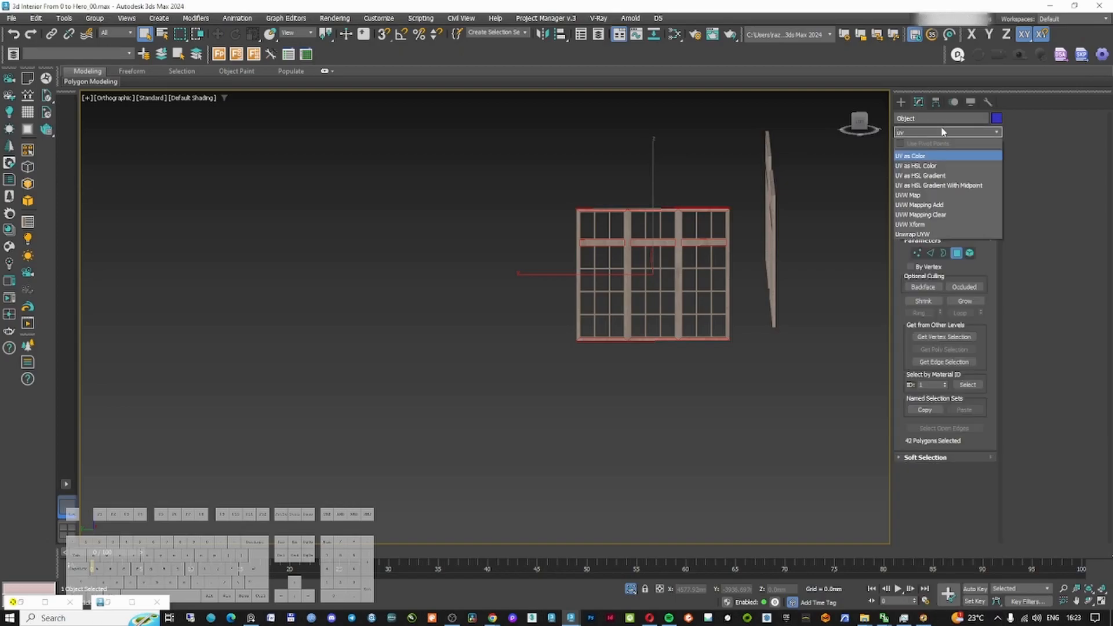
text(w)
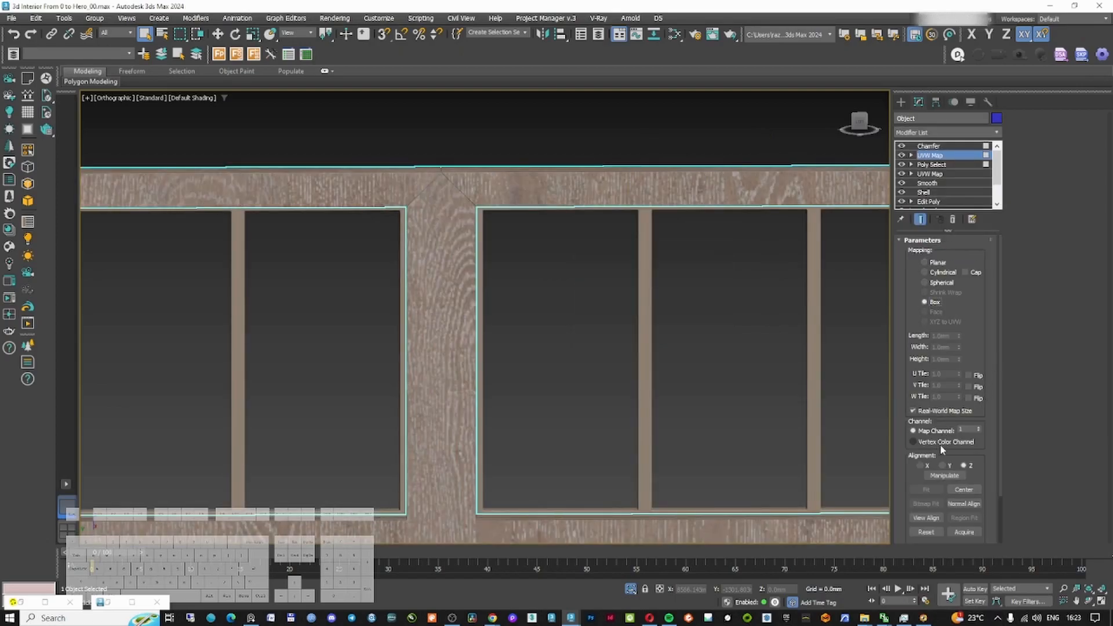
click(928, 466)
scroll(419, 408, down, 4)
scroll(541, 354, up, 8)
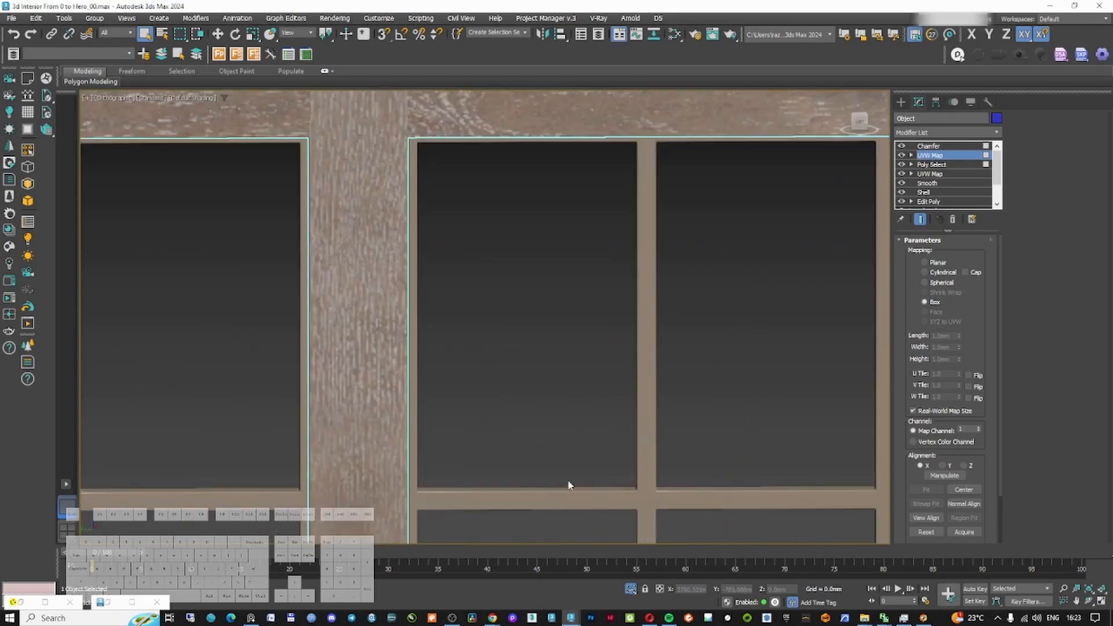
scroll(545, 354, up, 5)
Place the Chamfer modifier at the top of the window frame's stack and switch it off in the viewport
key(F3)
scroll(556, 352, down, 7)
click(713, 345)
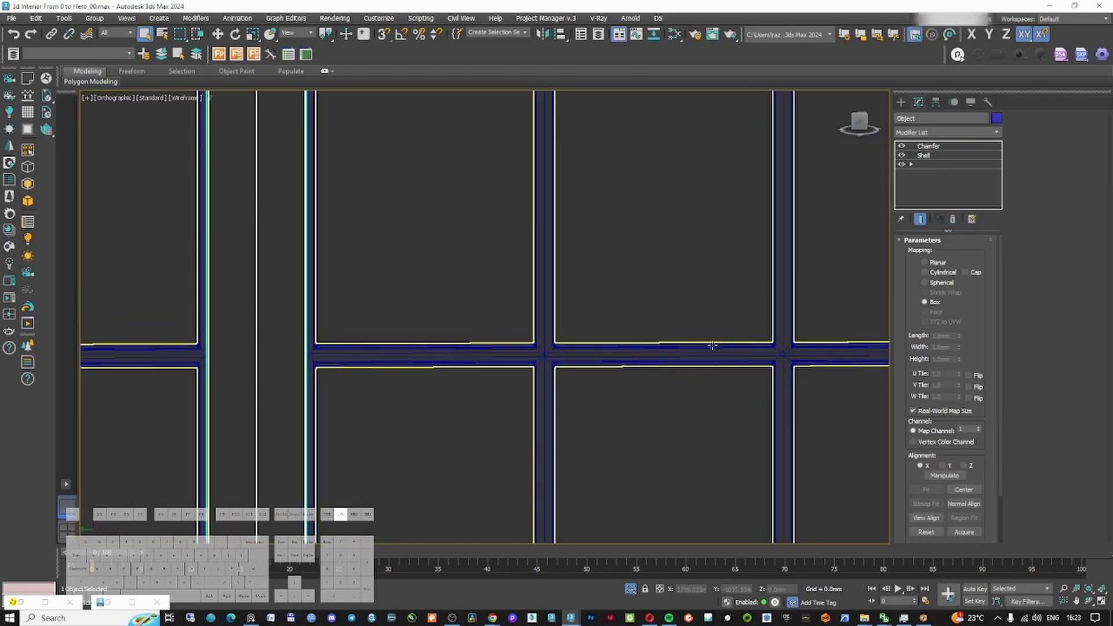
right_click(982, 155)
click(986, 207)
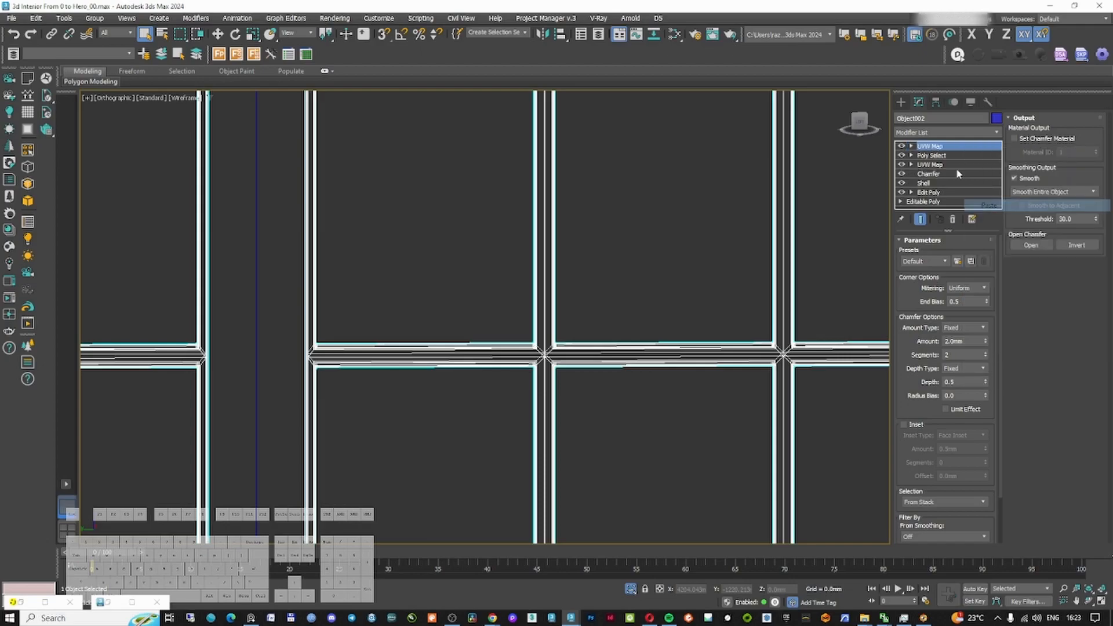
right_click(970, 147)
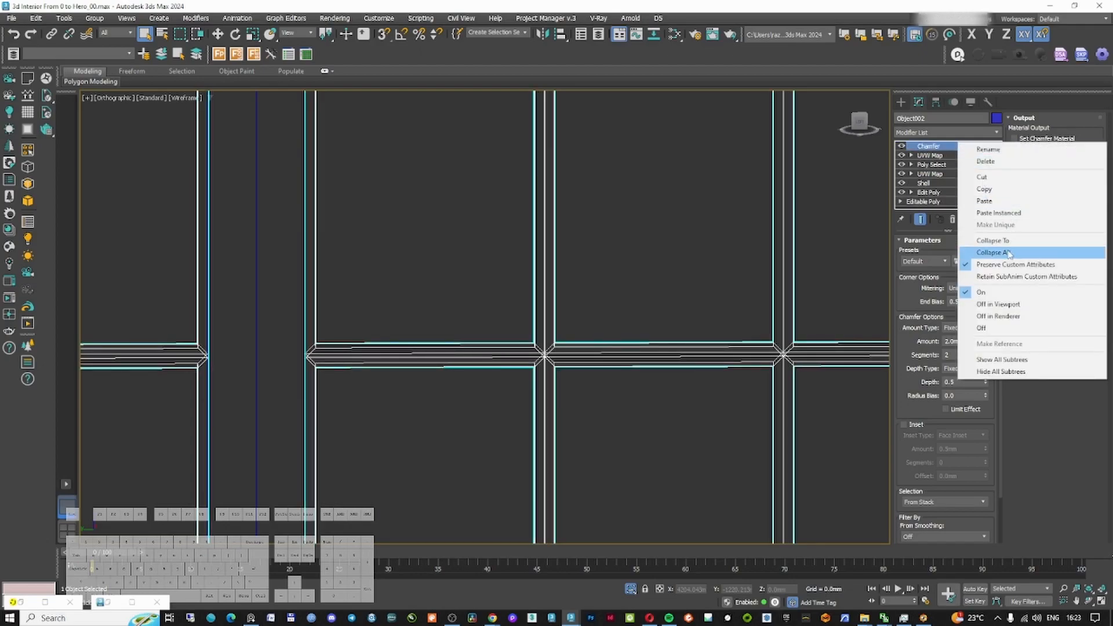
click(1015, 304)
key(F3)
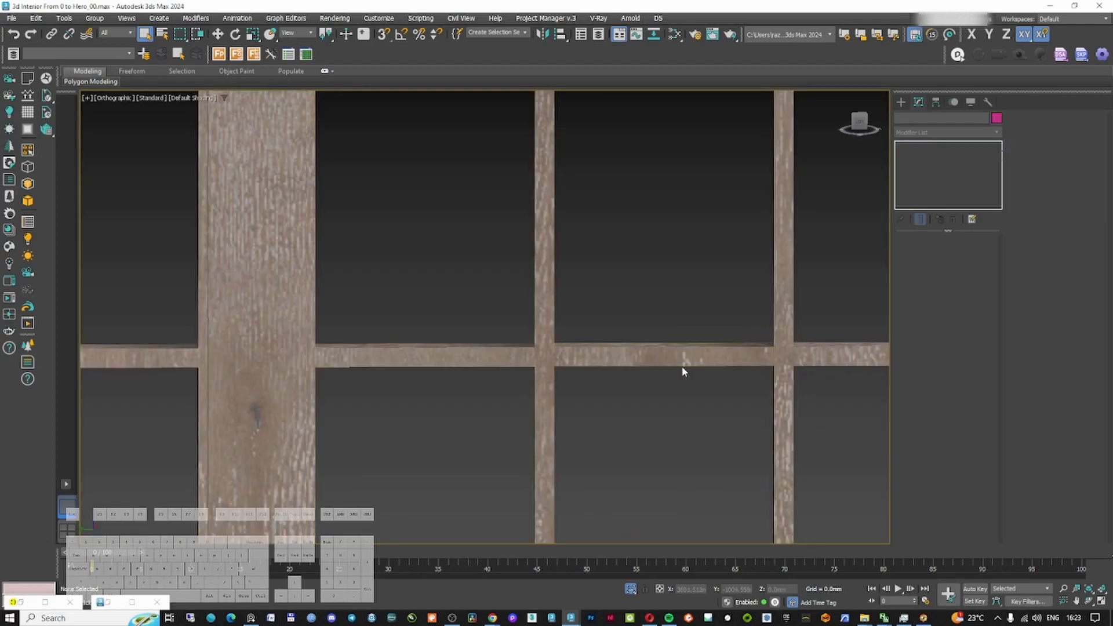
Select the horizontal bar polygons of the window's right column in the Poly Select modifier
click(930, 173)
click(928, 165)
scroll(609, 298, down, 5)
ctrl+drag(571, 496, 571, 498)
middle_drag(614, 151, 578, 212)
ctrl+drag(580, 132, 576, 493)
Save the scene as a new file named 3d Interior From 0 to Hero_materials_01
click(12, 18)
click(36, 124)
click(199, 582)
text(materials_01)
key(Return)
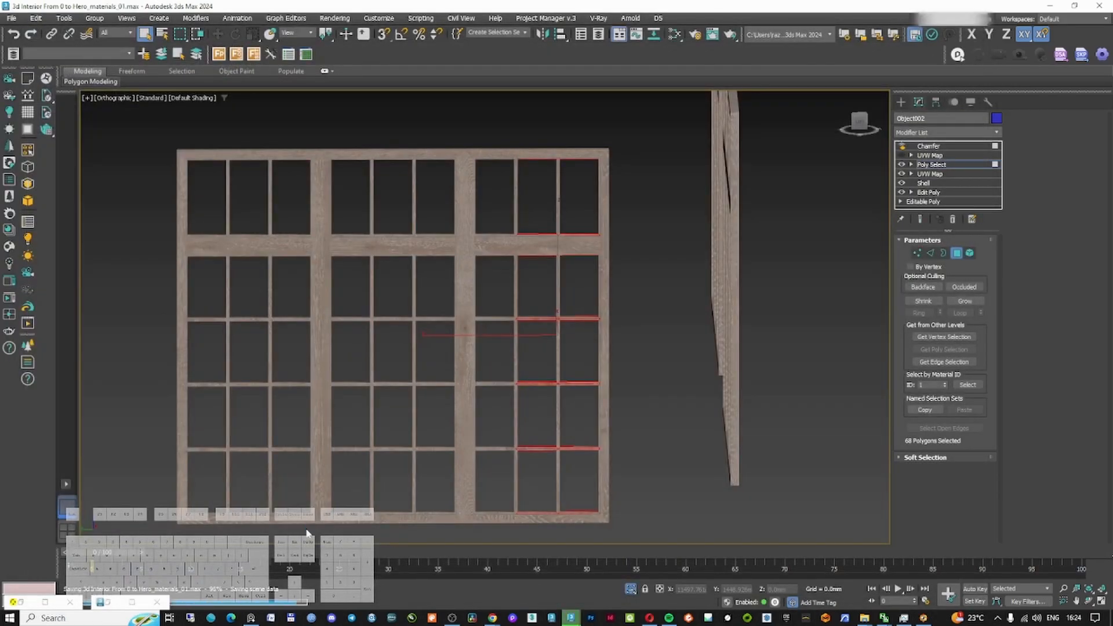
Add the horizontal bars of the remaining window columns to the polygon selection
ctrl+drag(497, 124, 496, 530)
ctrl+drag(436, 123, 436, 529)
ctrl+drag(387, 120, 393, 532)
ctrl+drag(350, 125, 350, 559)
ctrl+drag(295, 127, 296, 533)
ctrl+drag(253, 134, 241, 540)
ctrl+drag(214, 133, 216, 532)
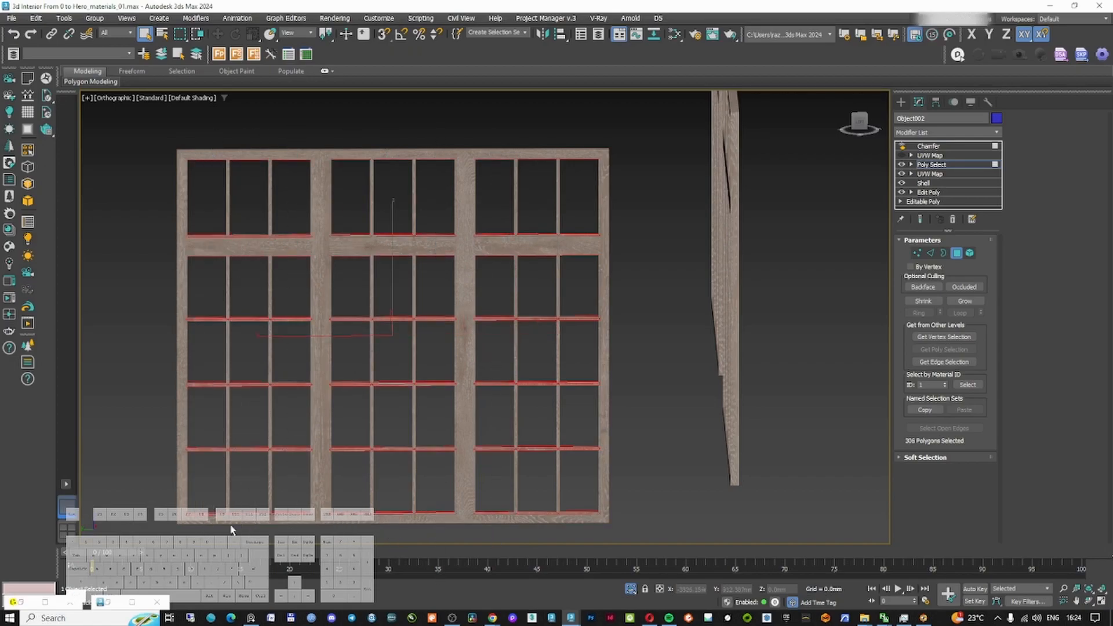
Enable the upper UVW Map modifier and inspect the wood grain on the window's horizontal bars
scroll(232, 452, up, 9)
click(929, 156)
click(902, 156)
scroll(539, 336, down, 4)
alt+middle_drag(539, 336, 465, 328)
scroll(403, 333, down, 8)
key(t)
middle_drag(347, 423, 425, 315)
scroll(412, 353, up, 12)
click(939, 166)
scroll(537, 259, down, 12)
scroll(522, 264, up, 5)
Add further horizontal bar polygons of the window frame to the Poly Select selection
ctrl+drag(523, 265, 522, 313)
ctrl+drag(647, 263, 647, 313)
ctrl+drag(795, 275, 795, 313)
middle_drag(825, 311, 335, 353)
ctrl+drag(559, 301, 560, 370)
scroll(560, 360, down, 10)
scroll(610, 311, up, 8)
ctrl+drag(445, 371, 447, 422)
ctrl+drag(500, 389, 502, 425)
ctrl+drag(659, 383, 661, 424)
middle_drag(840, 406, 622, 391)
ctrl+drag(694, 349, 696, 398)
ctrl+drag(696, 398, 696, 399)
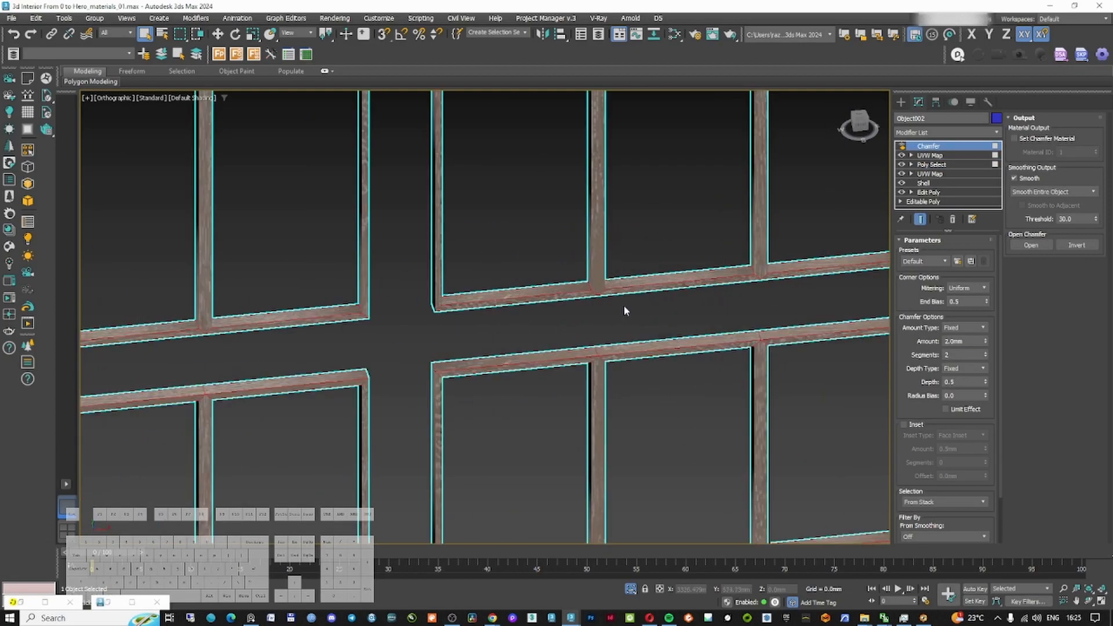
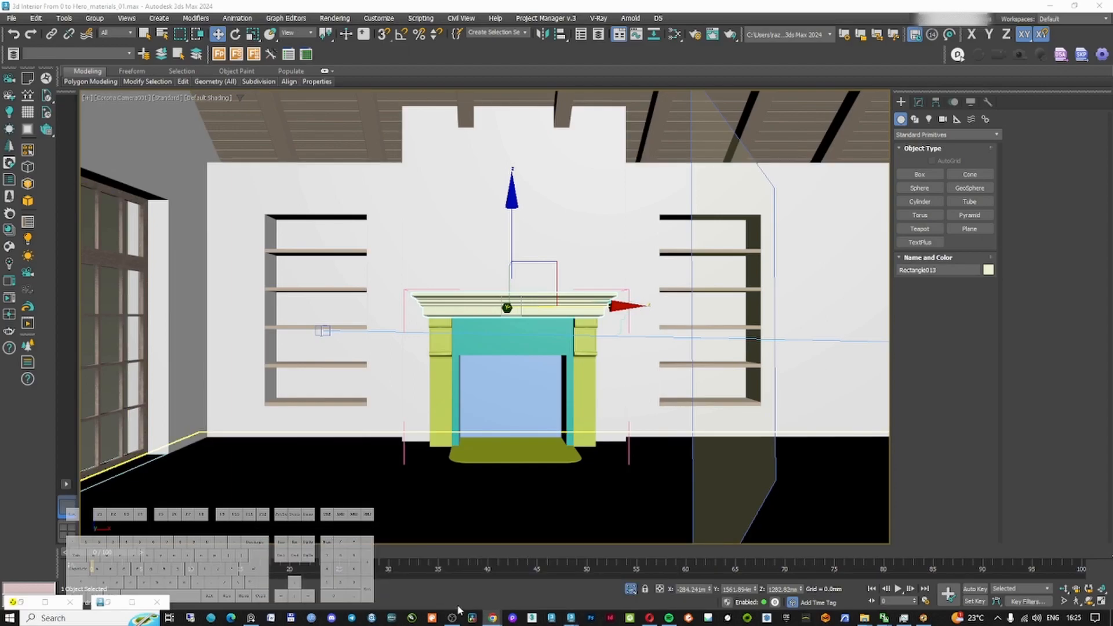
Switch to the browser and open the 3dsky Gray stucco texture page by pasting its address
click(649, 618)
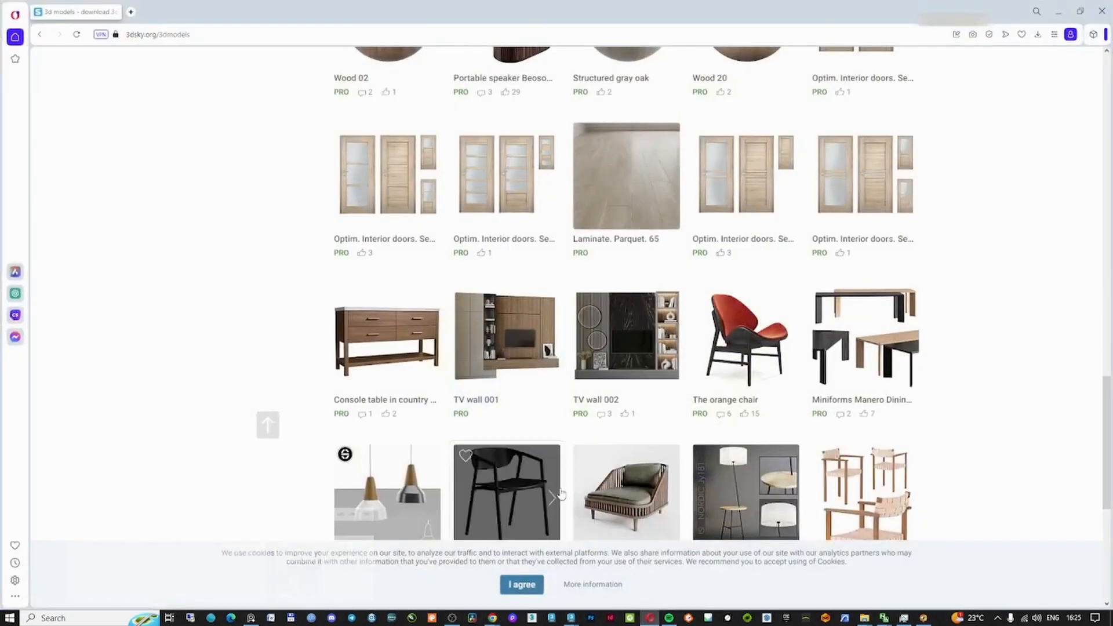
click(234, 34)
text(3dsky.org/3dmodels/show/grey_stucco_texture)
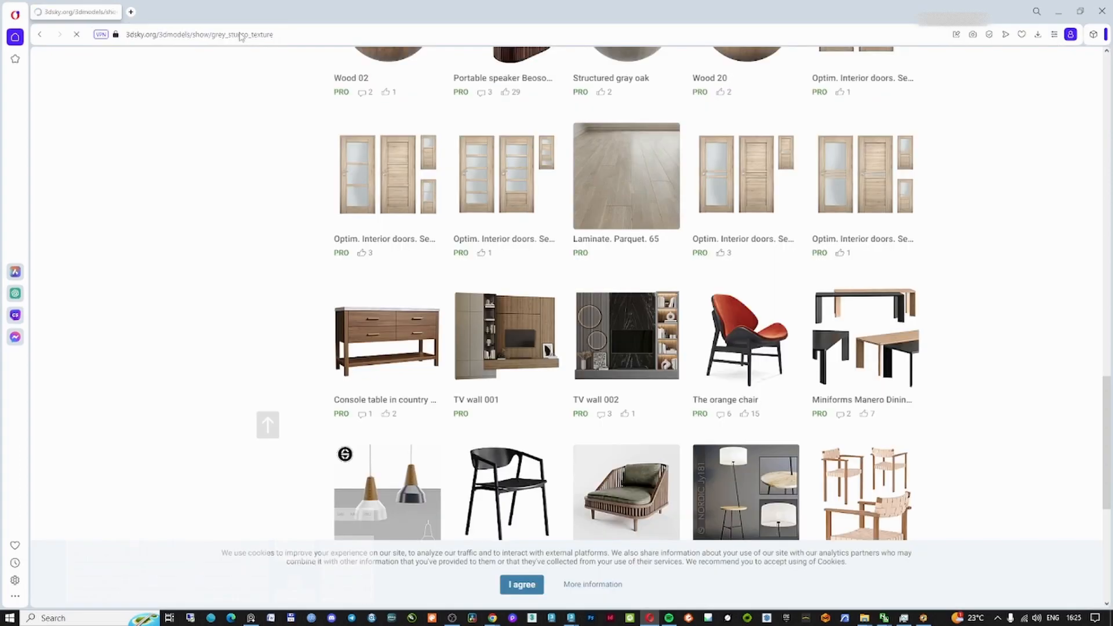
key(Return)
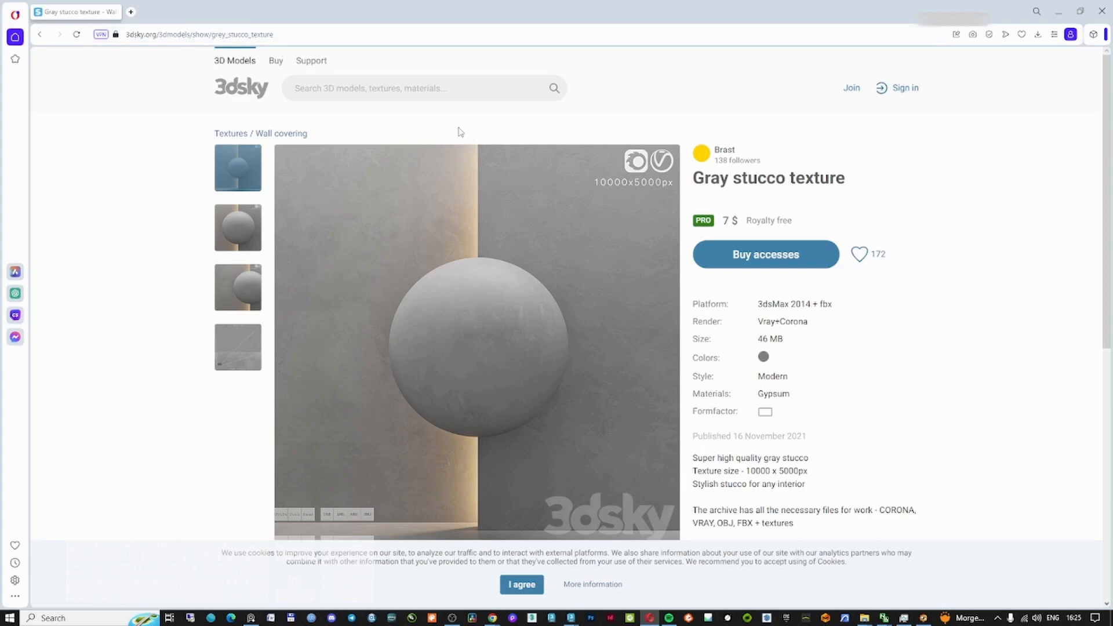
Open the texture's preview gallery and leaf through its render images
click(336, 34)
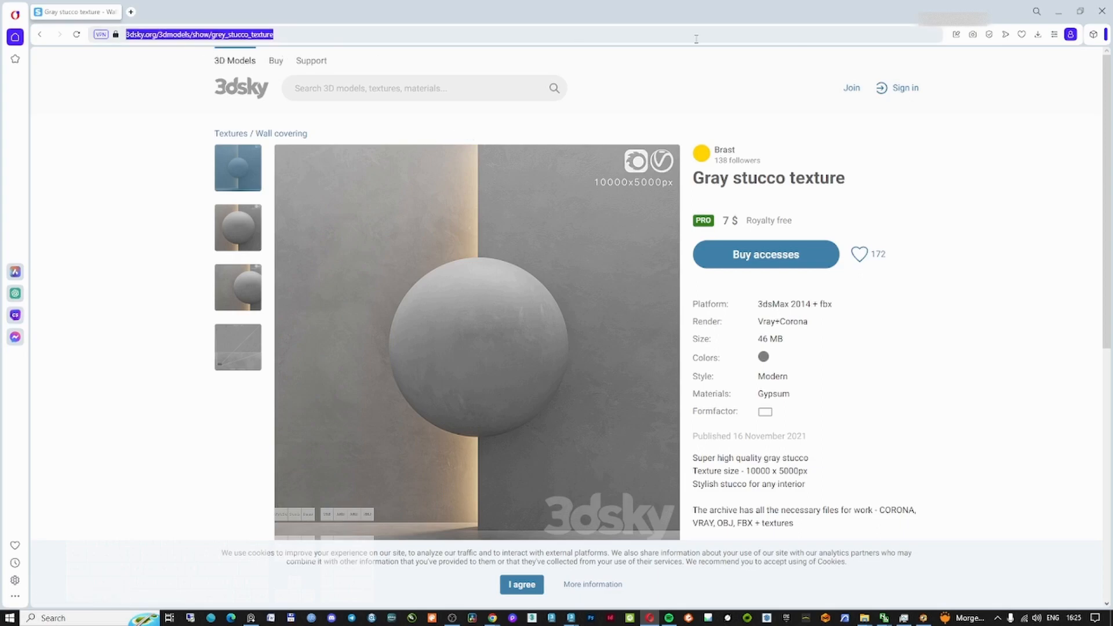
click(556, 307)
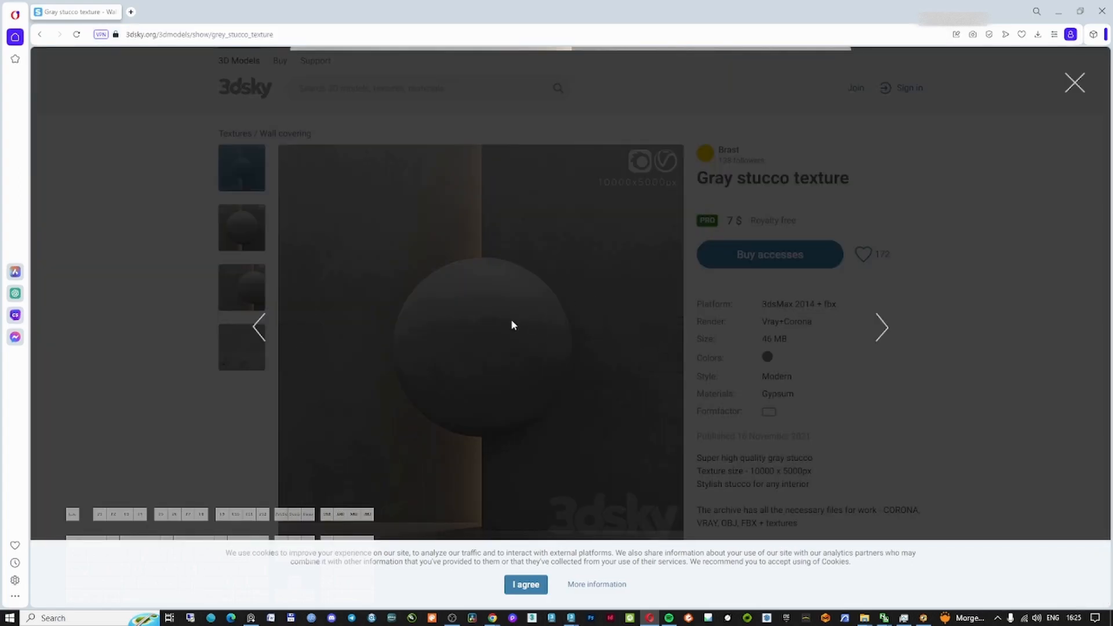
click(884, 338)
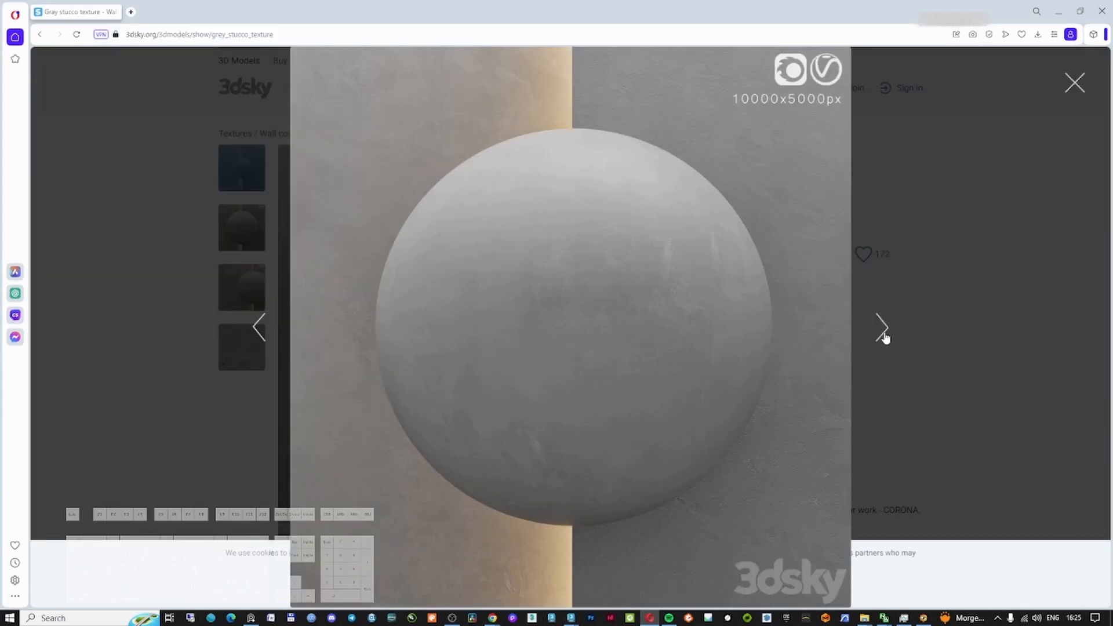
click(884, 338)
click(884, 338)
click(884, 337)
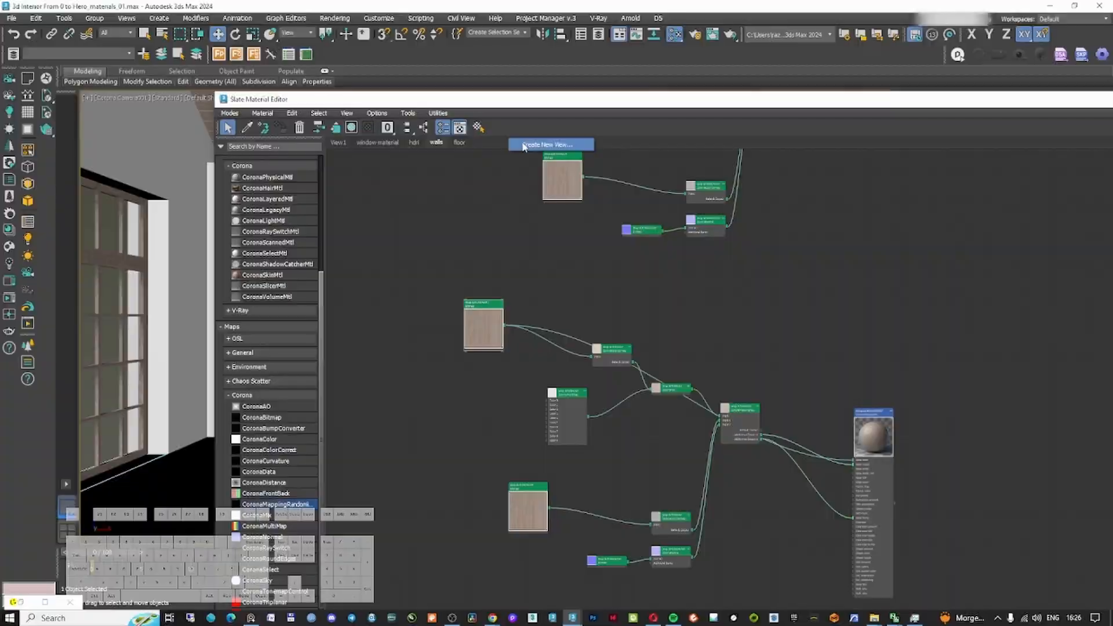
Create a new Slate Material Editor view named fireplace
click(524, 145)
text(fireplace)
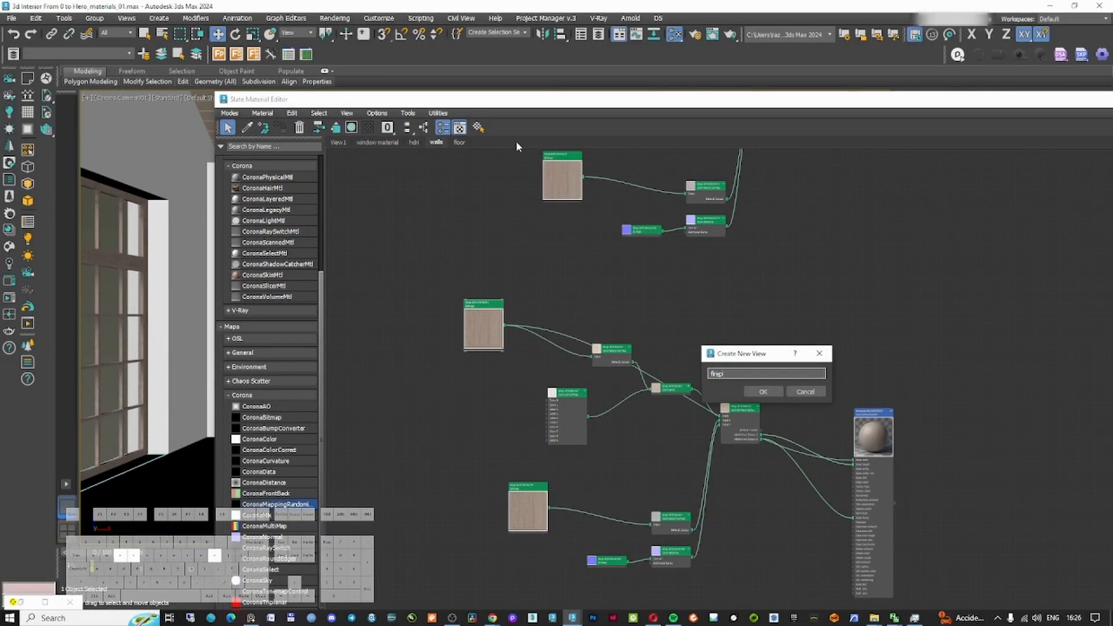
key(Return)
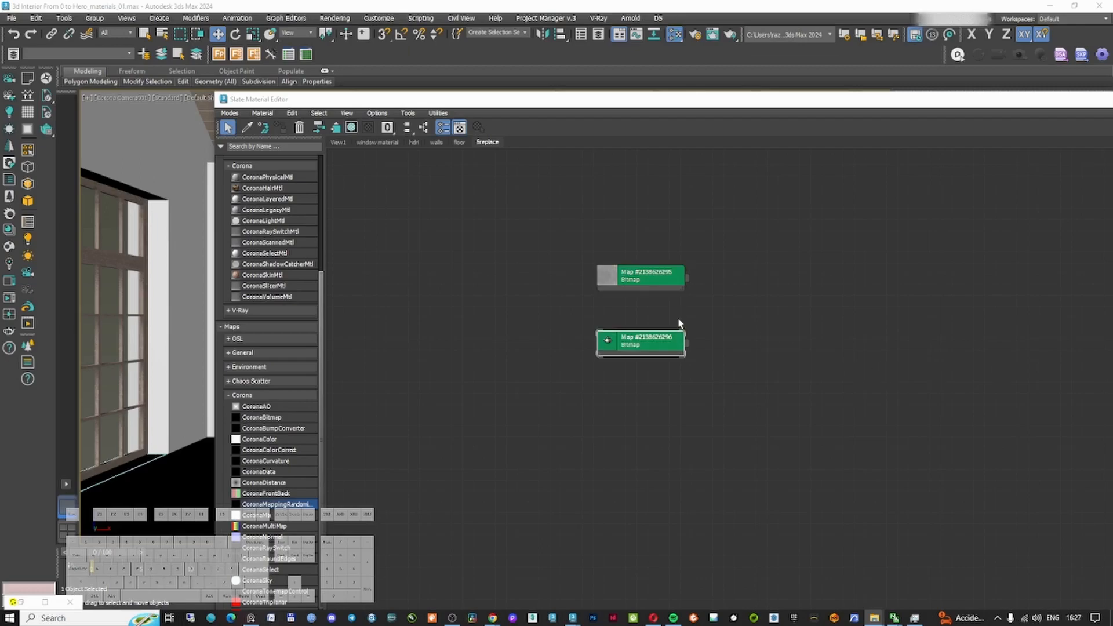
Maximize the editor, view the first stucco bitmap's image and set its real-world size width to 5000
double_click(585, 99)
double_click(442, 190)
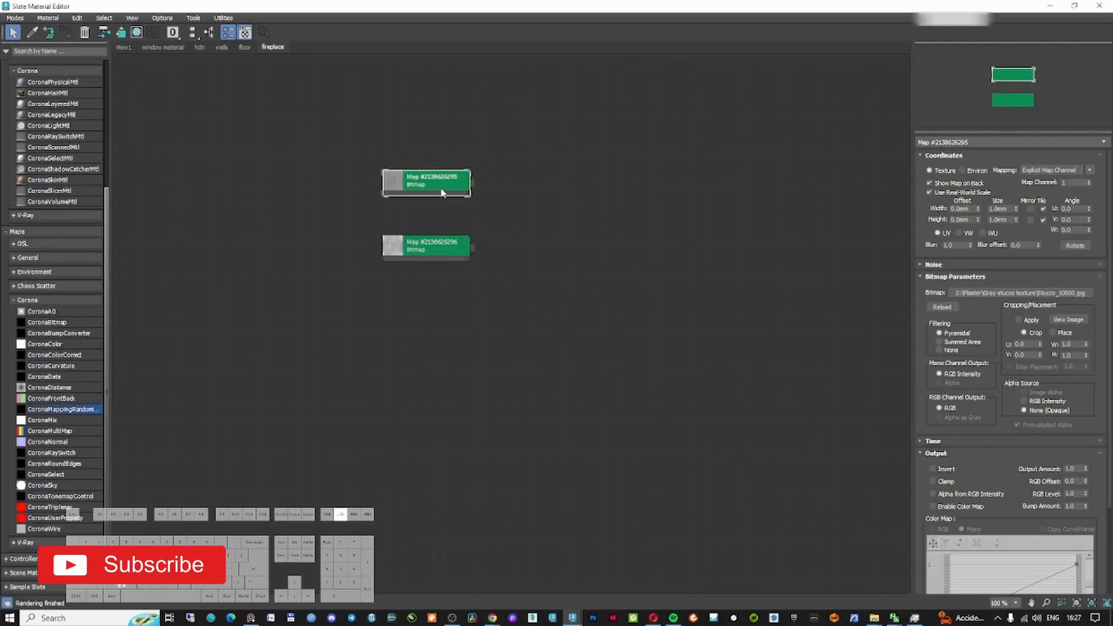
click(1068, 320)
click(877, 13)
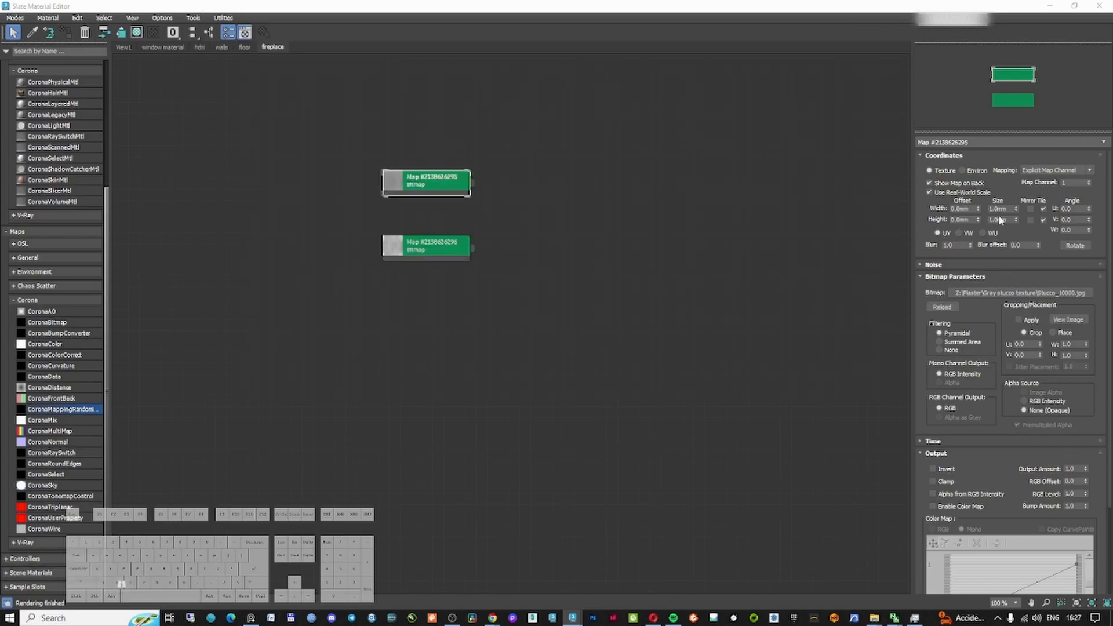
click(998, 209)
text(5000)
key(Tab)
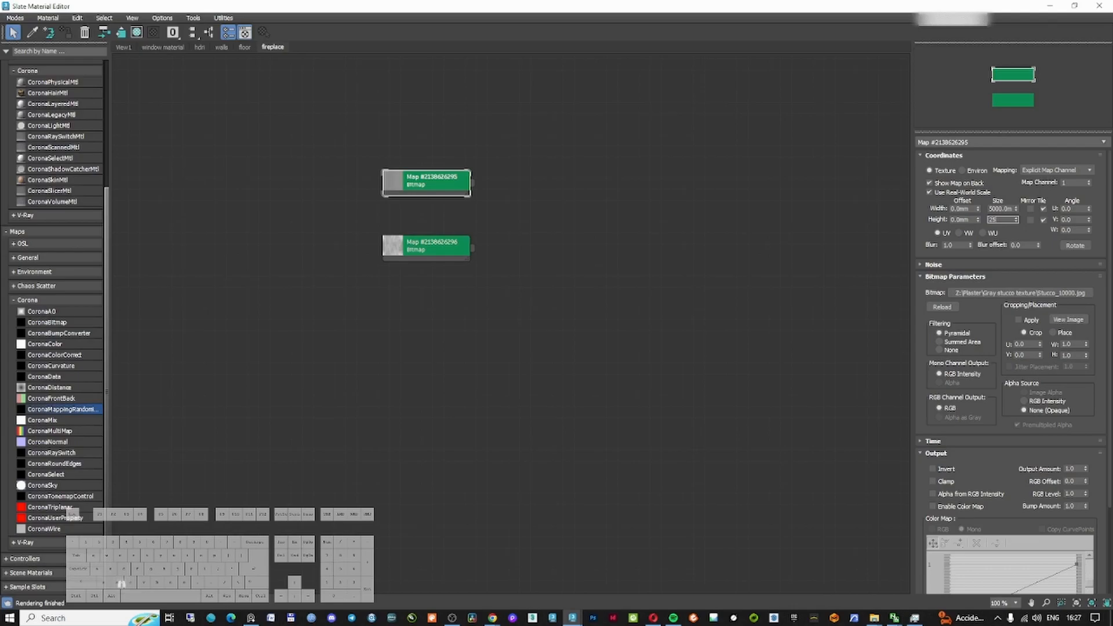
key(Return)
Set the second stucco bitmap's real-world size width to 5000
double_click(432, 246)
double_click(996, 209)
text(5000)
key(Tab)
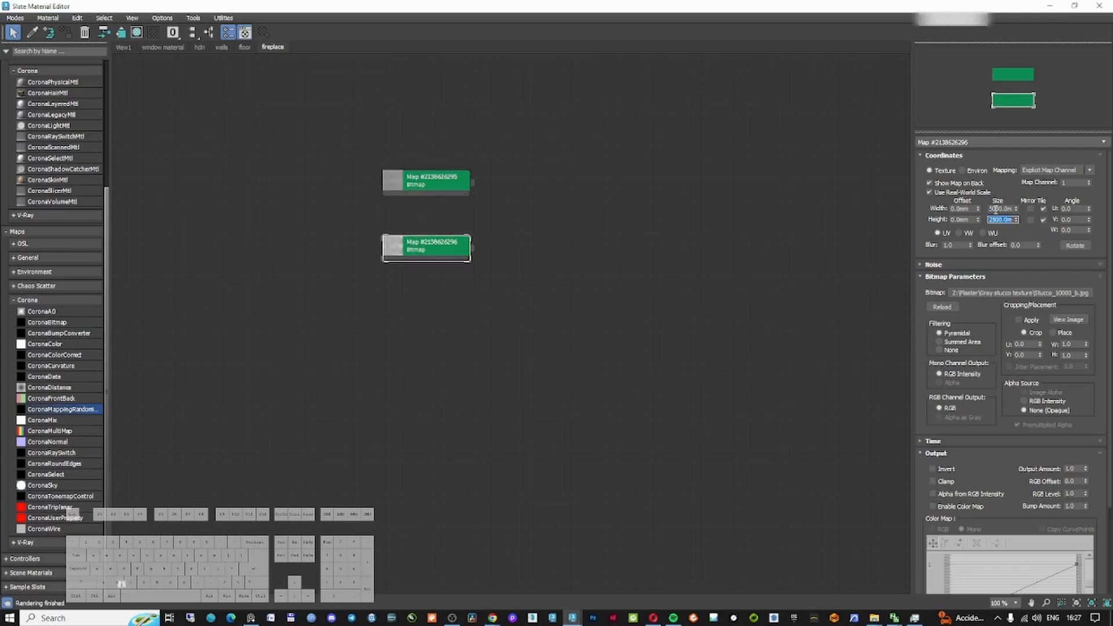
Add a CoronaPhysicalMtl and connect the stucco bitmaps to its base color and bump as instances
click(566, 344)
scroll(60, 204, up, 2)
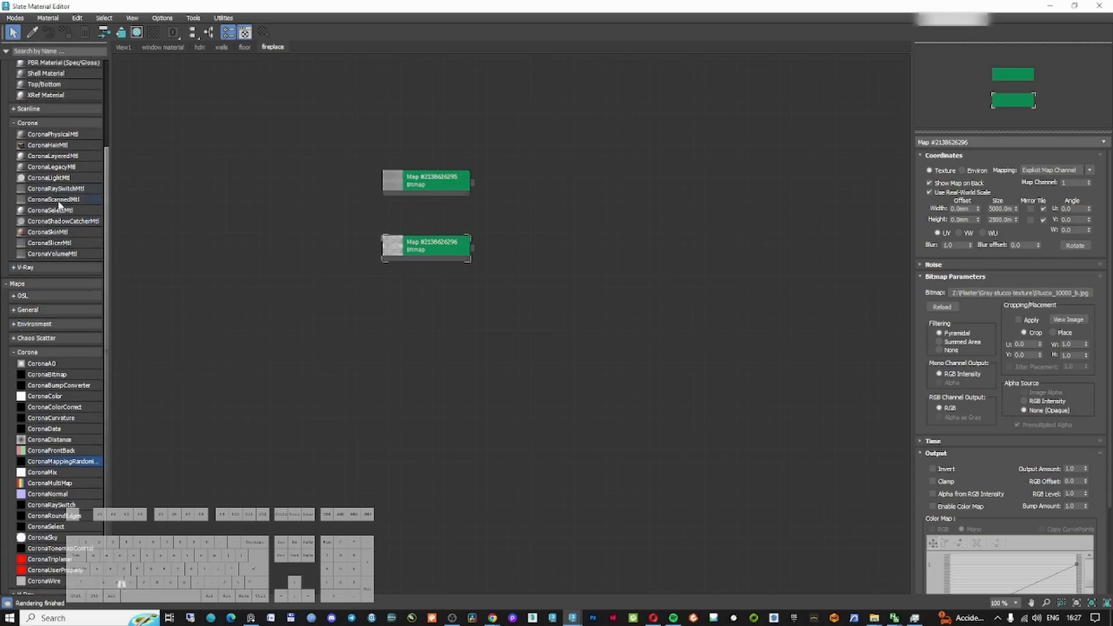
drag(62, 137, 603, 194)
scroll(555, 190, up, 2)
drag(454, 183, 713, 245)
double_click(412, 263)
click(723, 256)
double_click(712, 249)
drag(455, 262, 1000, 236)
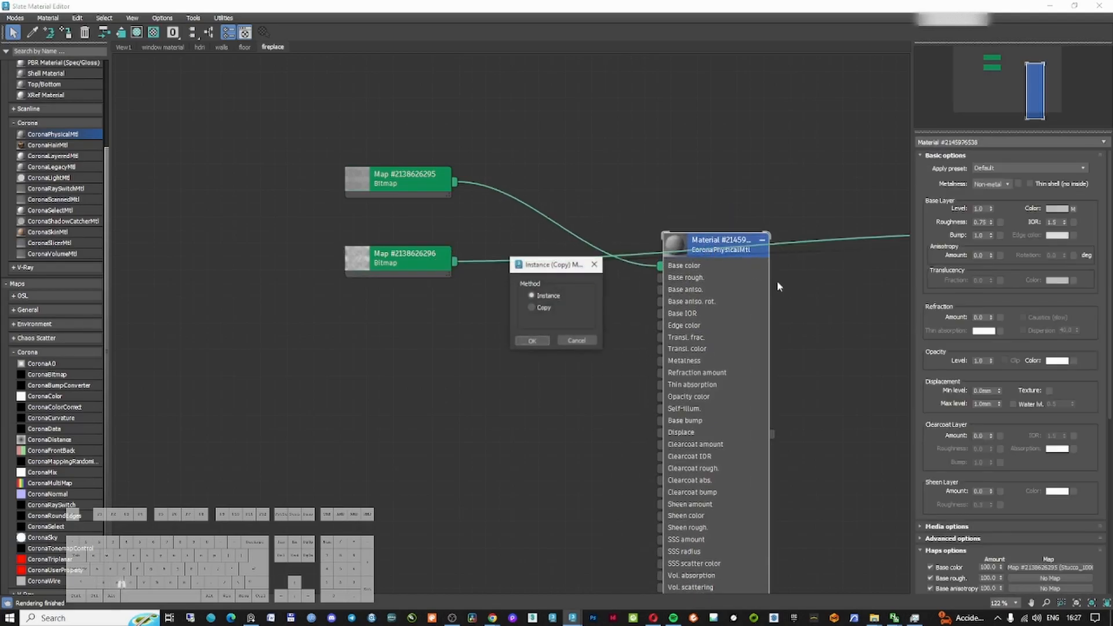
click(530, 341)
Duplicate the color bitmap and connect the copy to the material's base roughness as an instance
drag(409, 259, 383, 365)
mouse_move(405, 187)
mouse_down()
mouse_move(392, 187)
mouse_move(392, 265)
mouse_up()
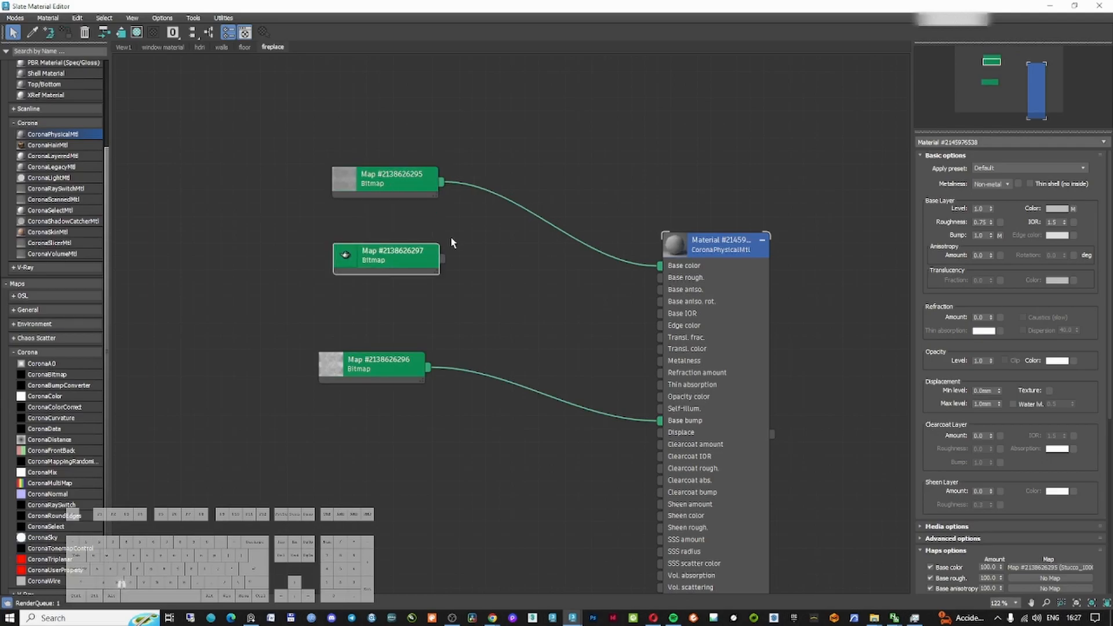
double_click(415, 257)
click(712, 254)
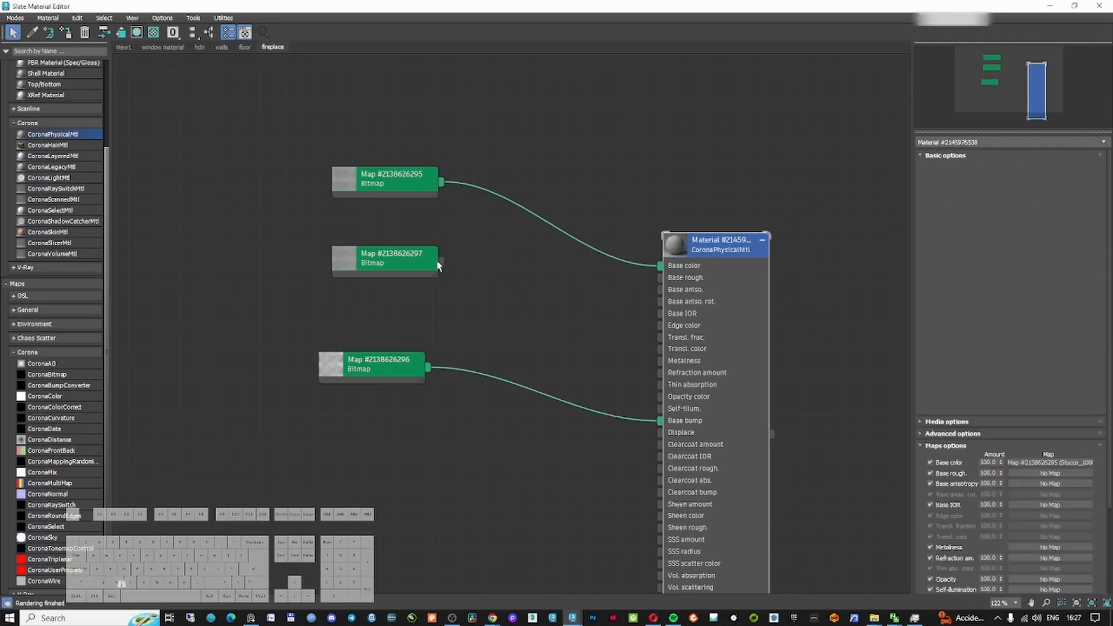
drag(441, 261, 998, 228)
click(530, 342)
Insert a CoronaColorCorrect node between the roughness bitmap and the base roughness input
double_click(682, 248)
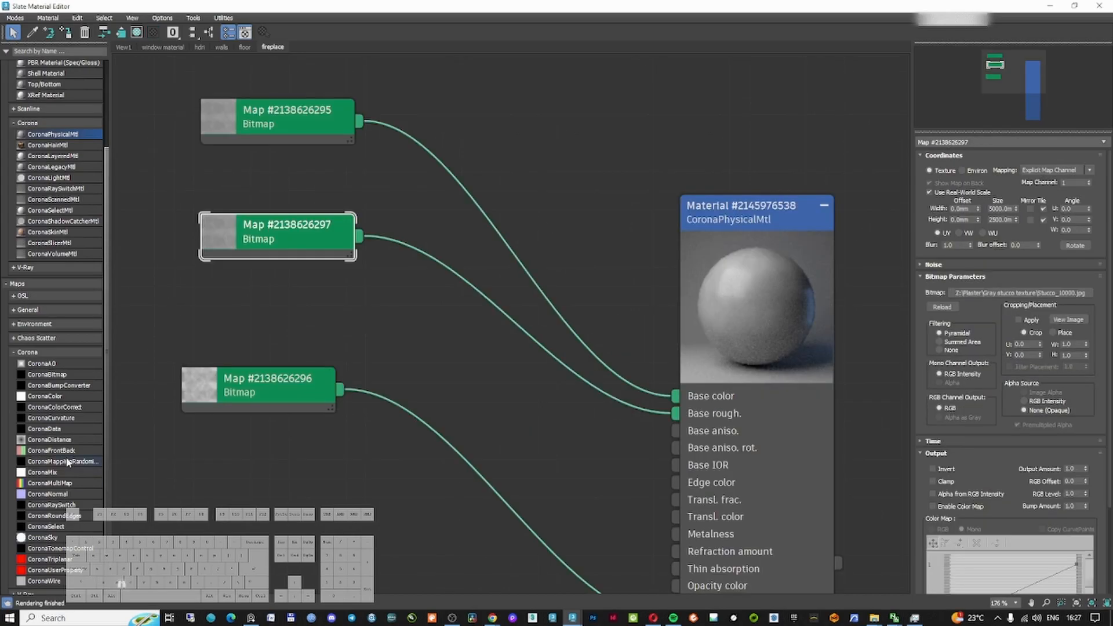
click(49, 481)
click(43, 418)
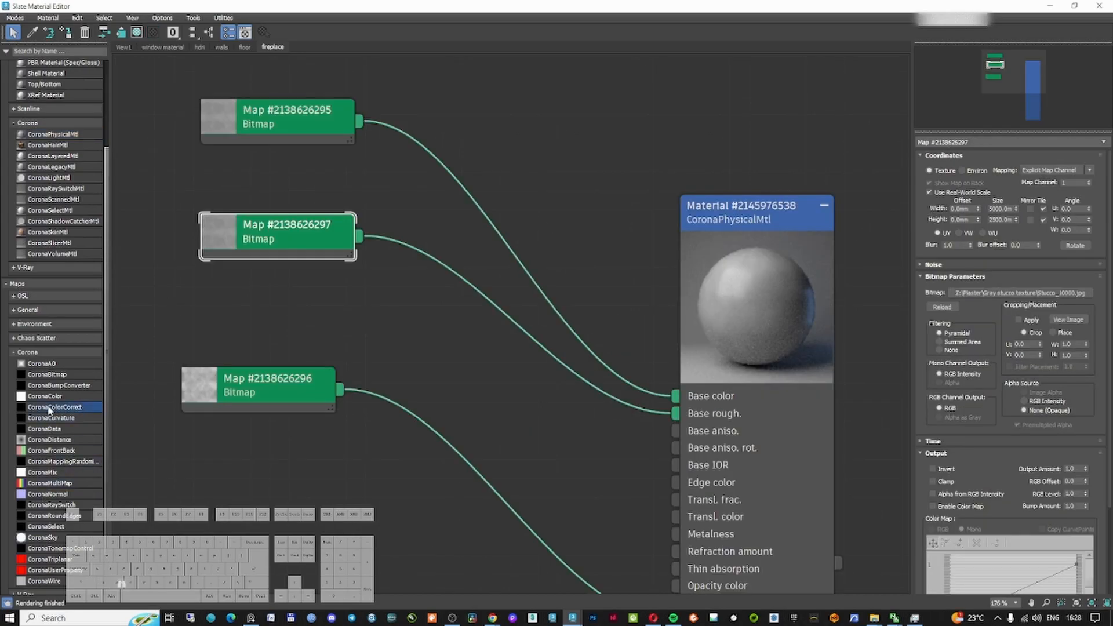
click(495, 308)
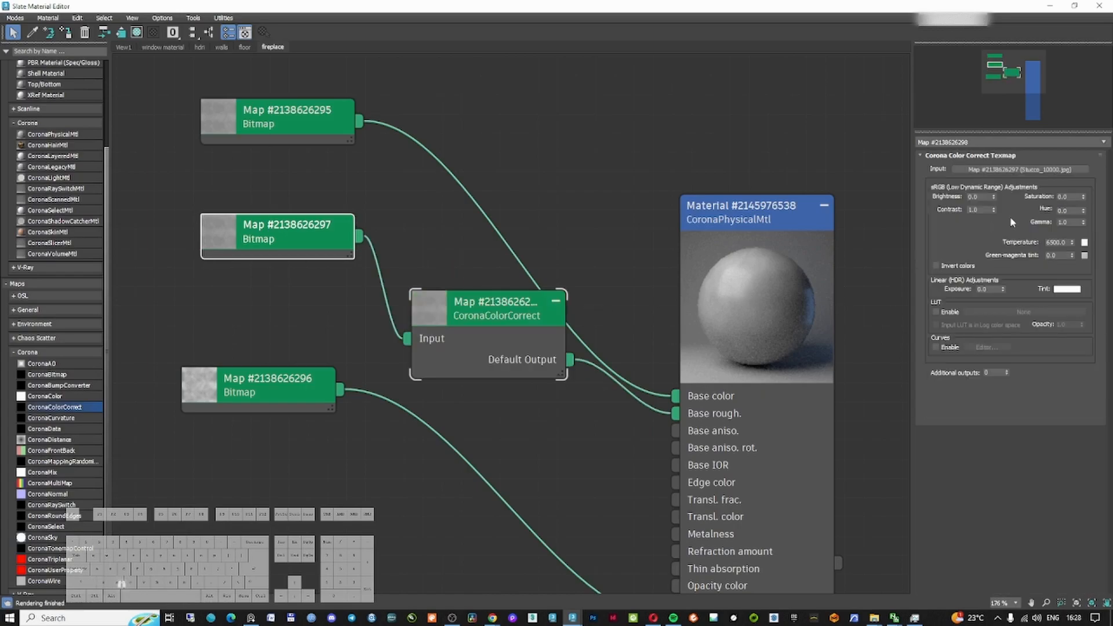
Adjust the color correction's exposure
mouse_move(1003, 290)
mouse_down()
mouse_move(999, 321)
mouse_move(1007, 236)
mouse_move(1009, 269)
mouse_up()
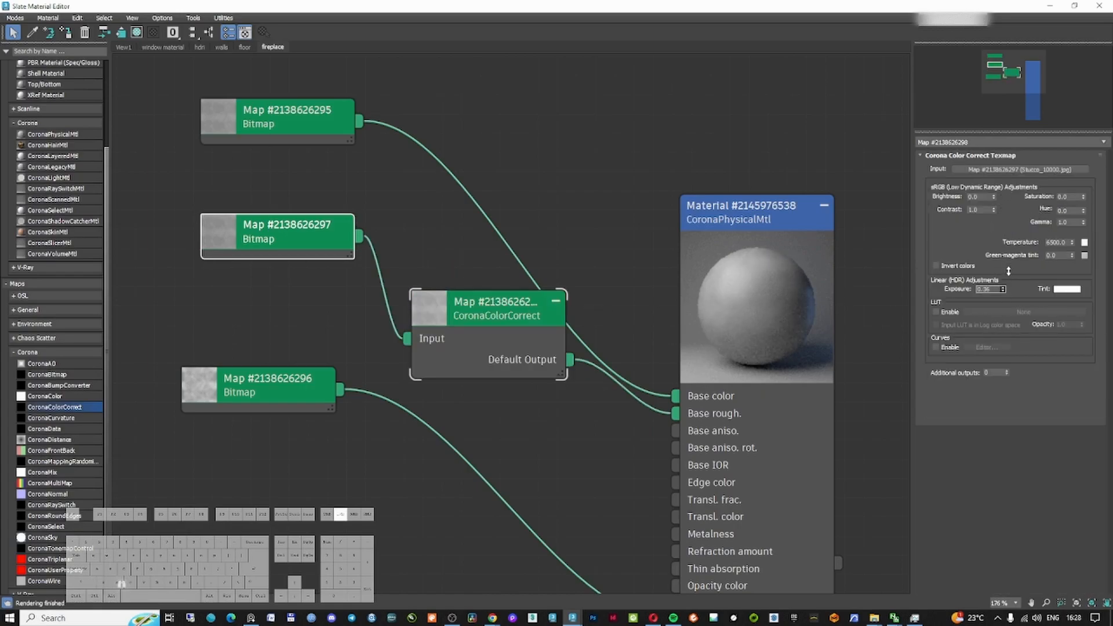
click(583, 251)
Assign the stucco material to the selected fireplace
drag(673, 7, 1111, 37)
mouse_move(511, 247)
mouse_down()
mouse_move(509, 180)
mouse_move(492, 237)
mouse_up()
right_click(492, 239)
click(95, 18)
click(102, 88)
Isolate the fireplace and add a UVW Map modifier with Box mapping
key(alt+q)
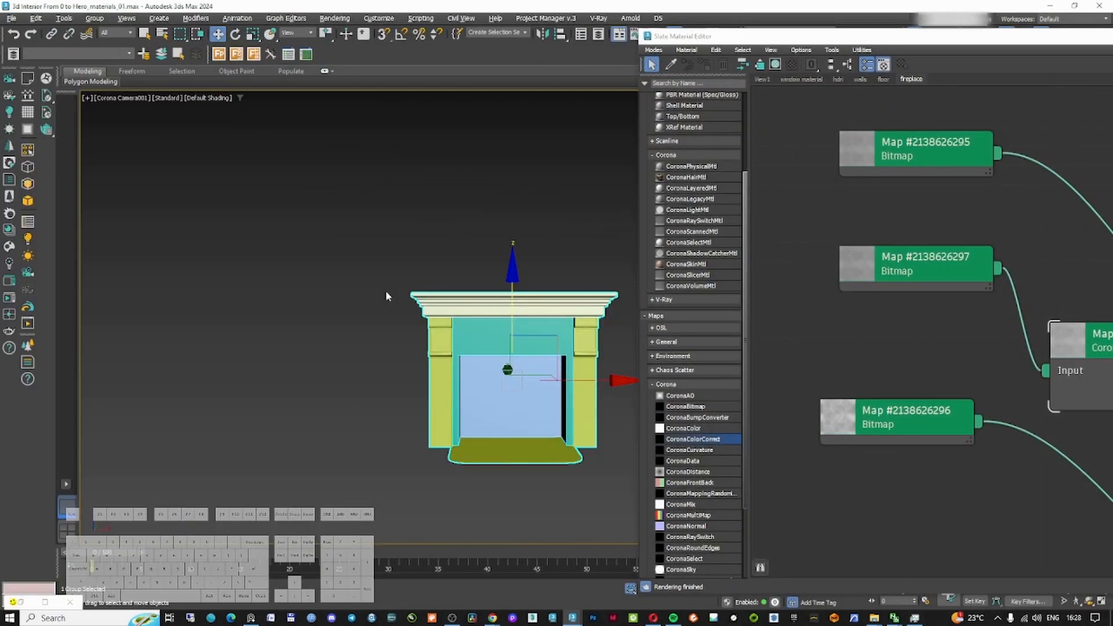
click(931, 133)
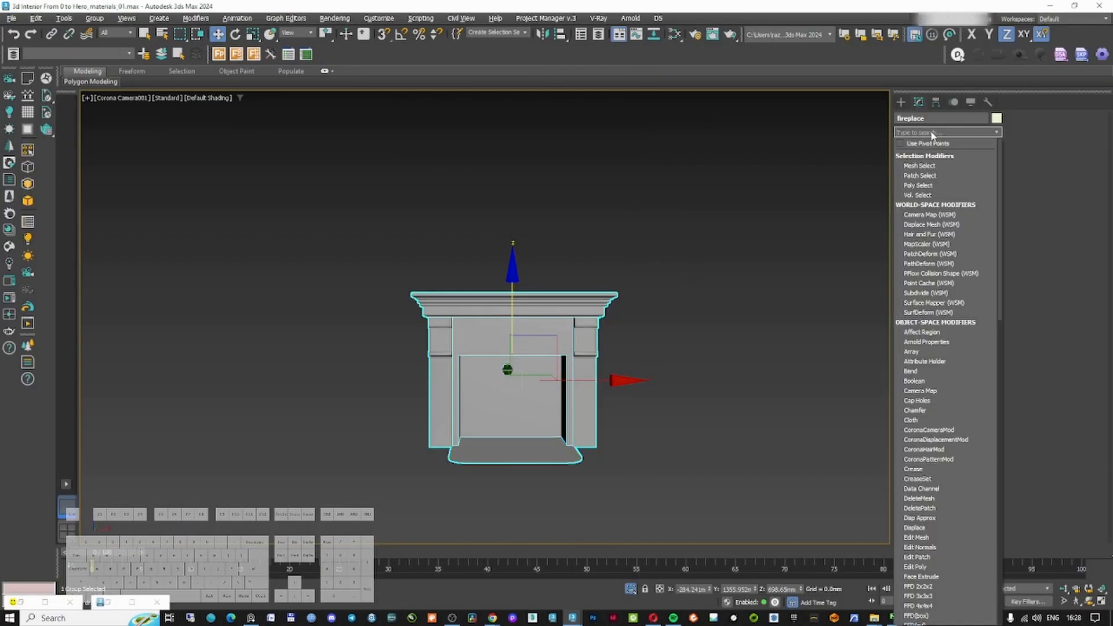
text(uv)
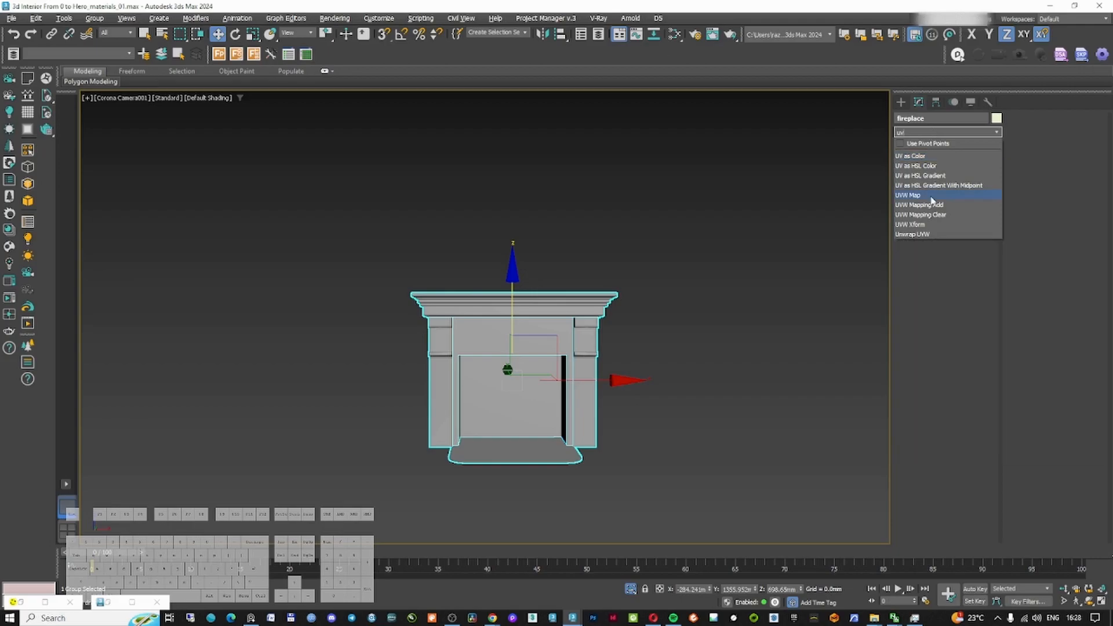
click(931, 197)
click(931, 303)
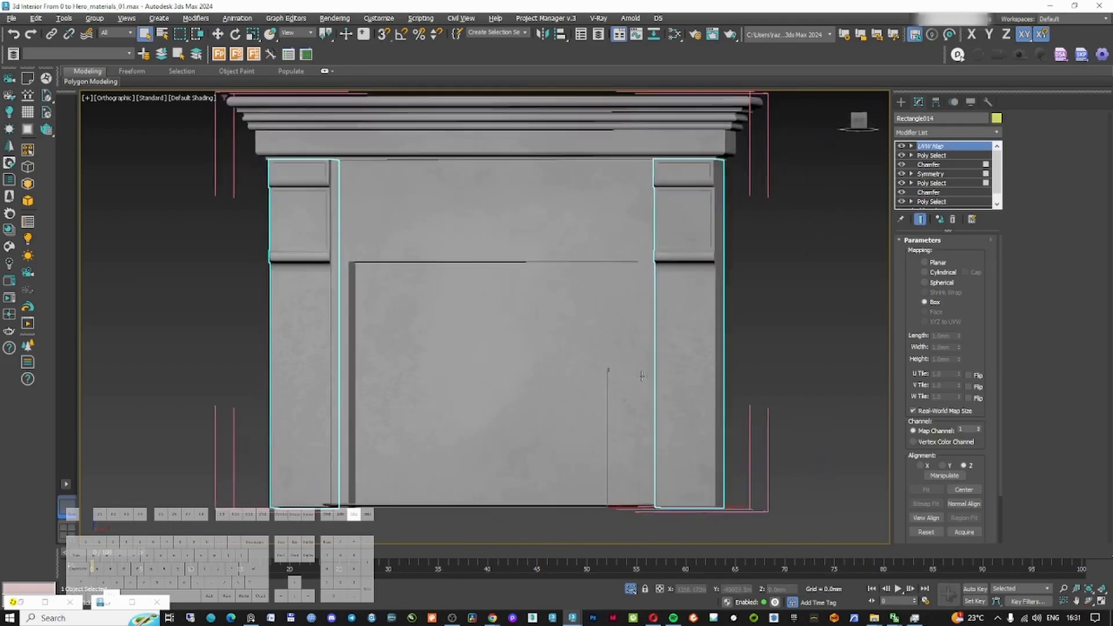
Examine the stucco texture mapping on the fireplace parts up close
alt+middle_drag(641, 377, 570, 452)
scroll(571, 452, up, 5)
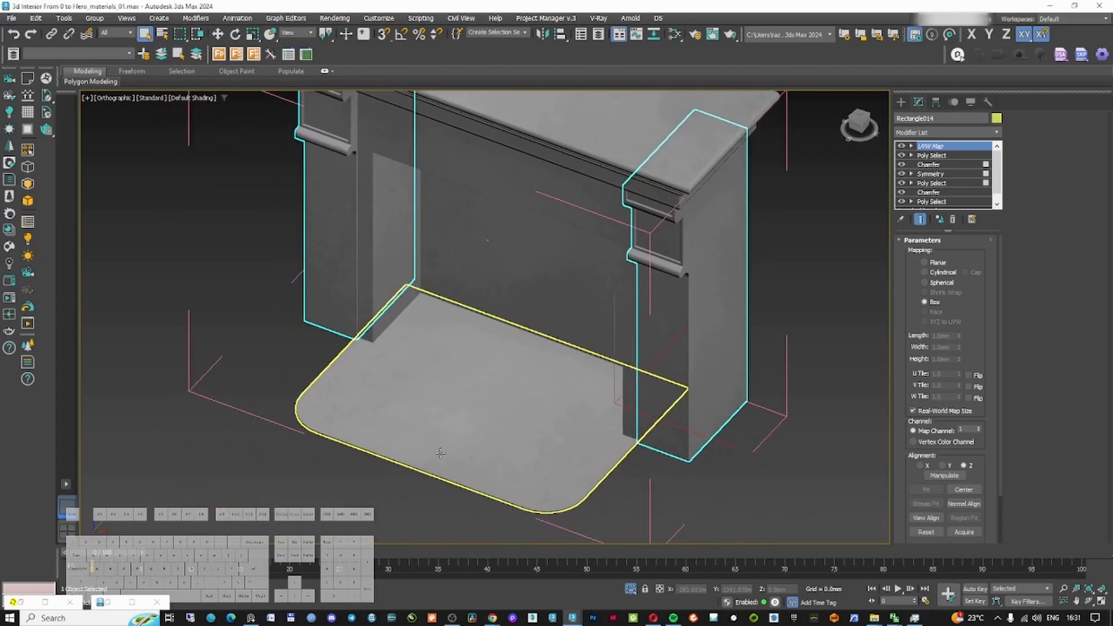
scroll(528, 388, down, 5)
click(526, 385)
scroll(525, 385, up, 4)
alt+middle_drag(464, 413, 530, 423)
scroll(530, 423, up, 2)
middle_drag(735, 299, 614, 377)
scroll(599, 263, up, 6)
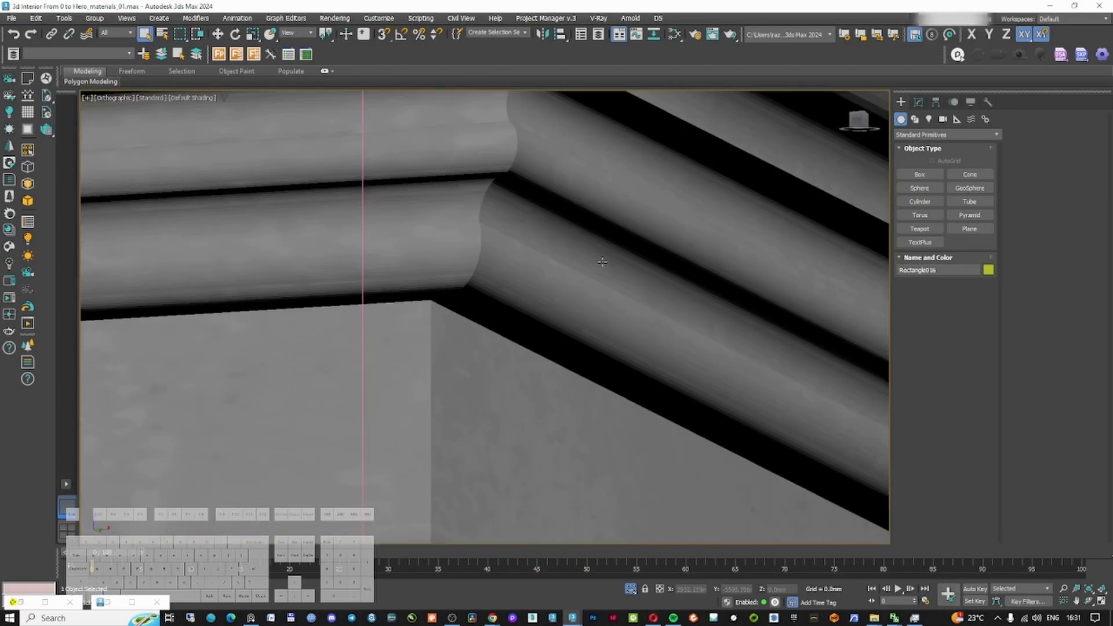
click(599, 263)
click(918, 102)
click(942, 165)
alt+middle_drag(690, 255, 469, 208)
scroll(464, 205, down, 2)
drag(977, 276, 979, 246)
scroll(484, 325, down, 7)
alt+middle_drag(484, 325, 586, 330)
click(925, 255)
scroll(667, 342, up, 4)
key(c)
Review the floor and wall material node setups in the Slate Material Editor
double_click(527, 232)
click(634, 261)
right_click(650, 281)
click(675, 181)
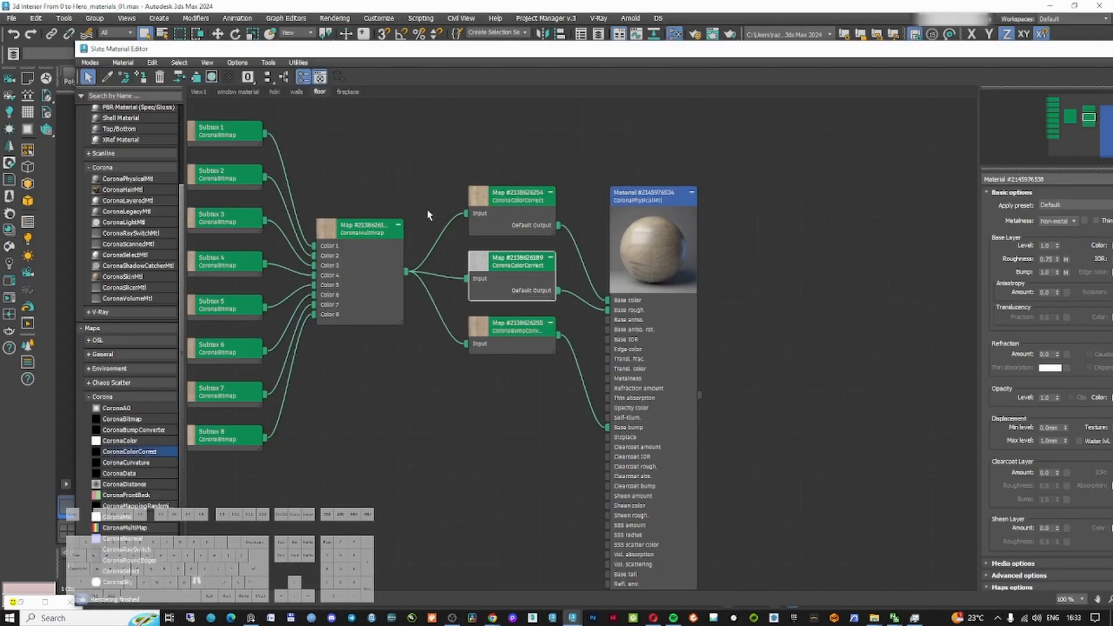
drag(639, 198, 704, 199)
middle_drag(397, 164, 551, 225)
scroll(542, 227, down, 6)
scroll(496, 196, up, 3)
click(297, 92)
scroll(358, 265, up, 3)
middle_drag(715, 305, 631, 280)
click(845, 392)
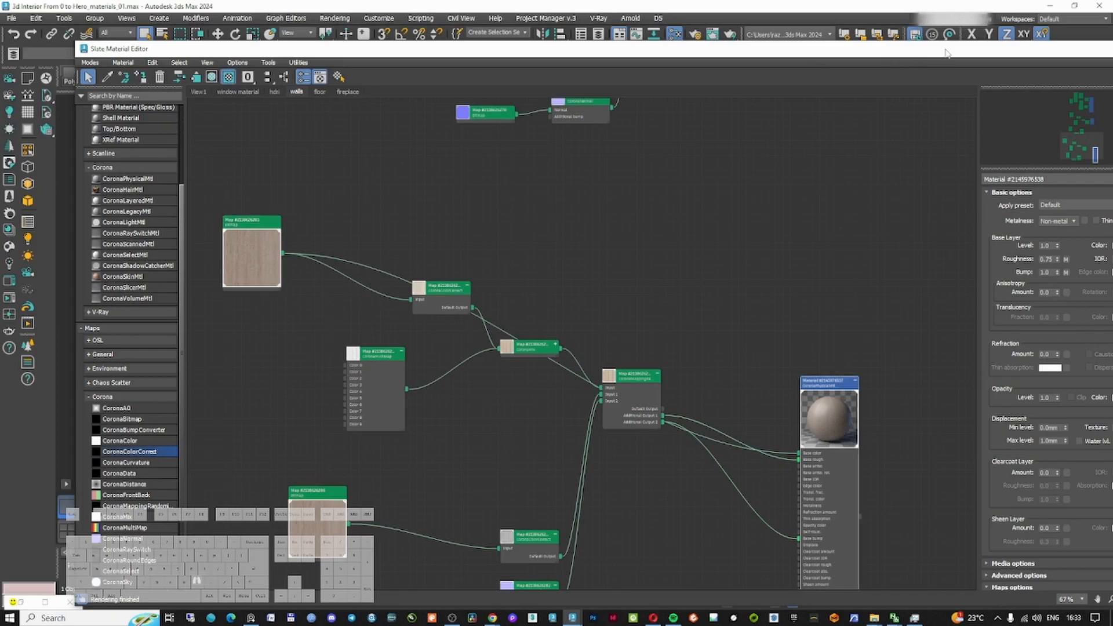
drag(923, 55, 779, 60)
click(983, 54)
Add a UVW Xform modifier to the selected skirting line
click(919, 103)
click(932, 132)
text(u)
click(927, 225)
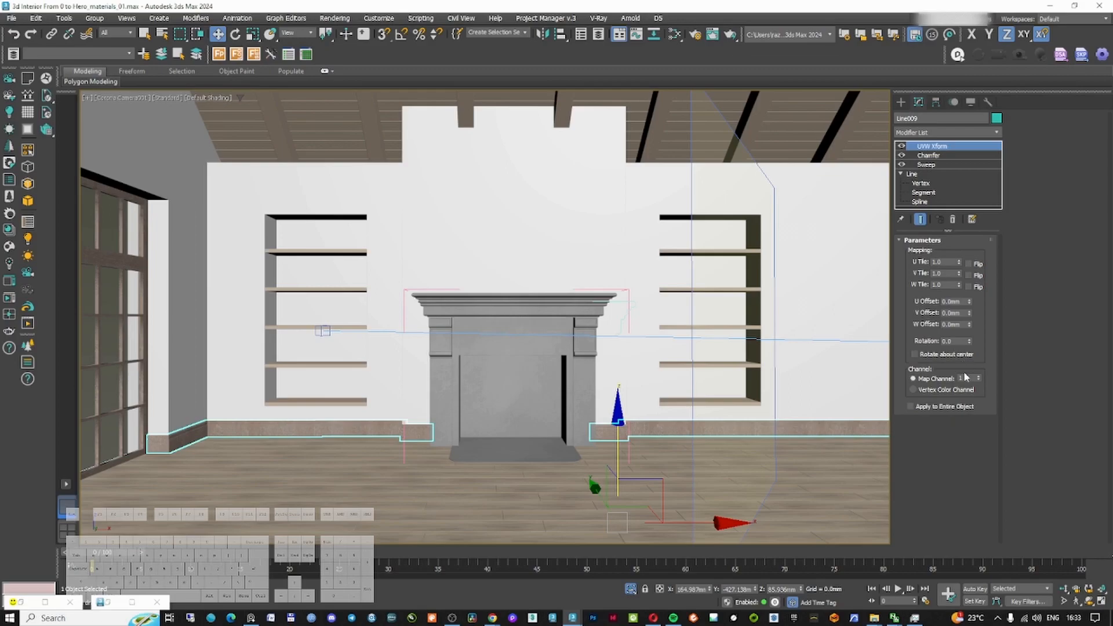
key(Return)
Select the fireplace and render the camera view to check the materials
click(577, 330)
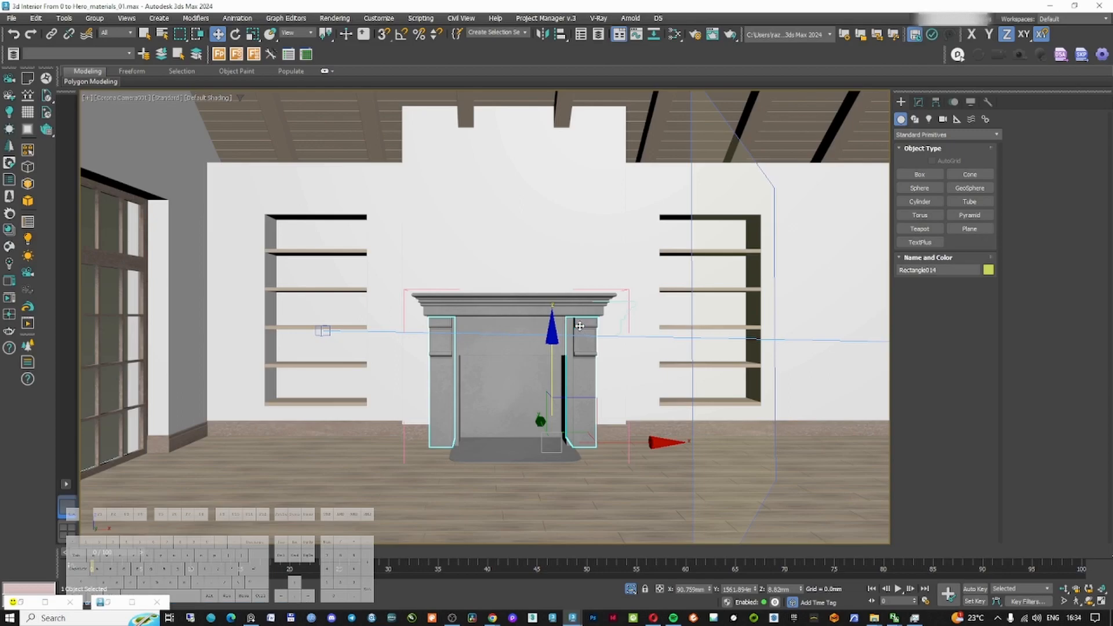
key(shift+q)
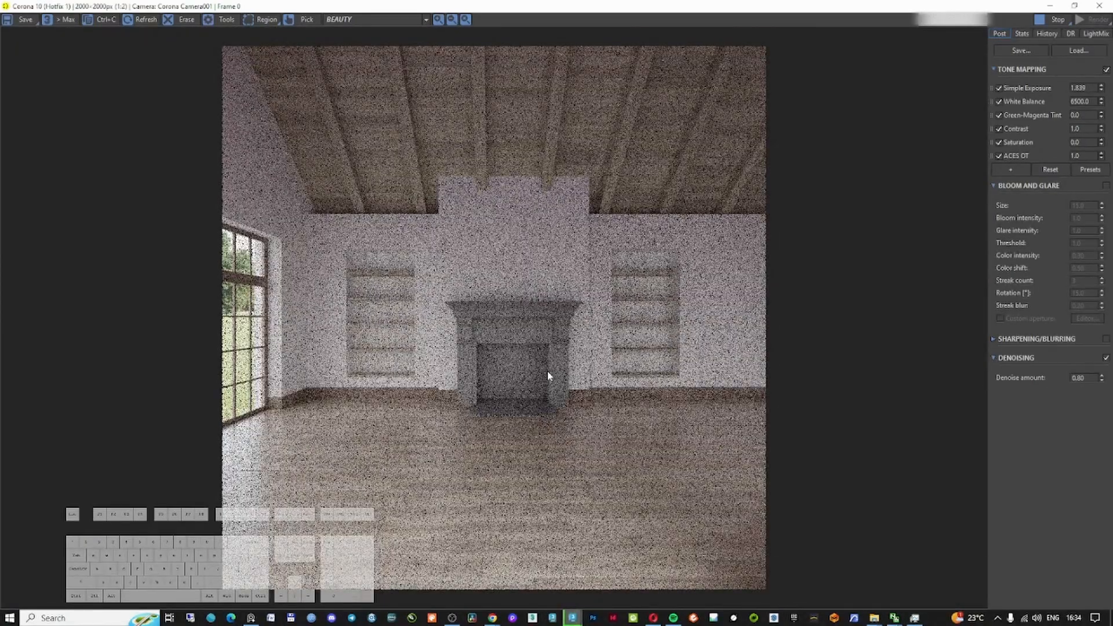
scroll(562, 398, up, 2)
scroll(561, 396, down, 2)
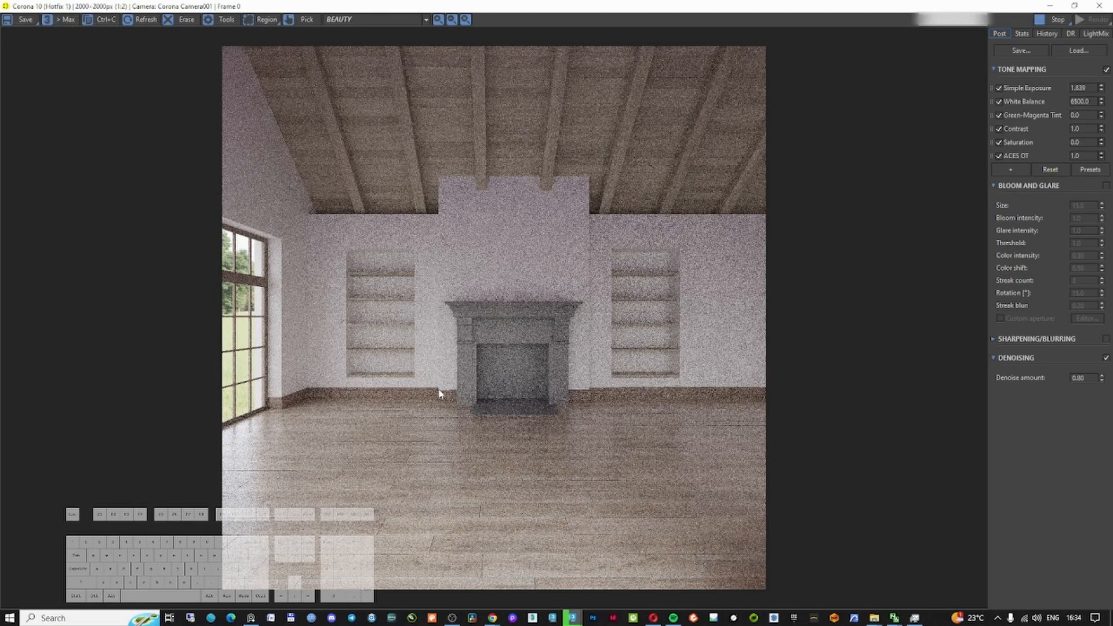
scroll(701, 400, up, 1)
scroll(700, 400, down, 1)
Isolate the selected fireplace firebox panel and frame it in an orthographic view
click(252, 620)
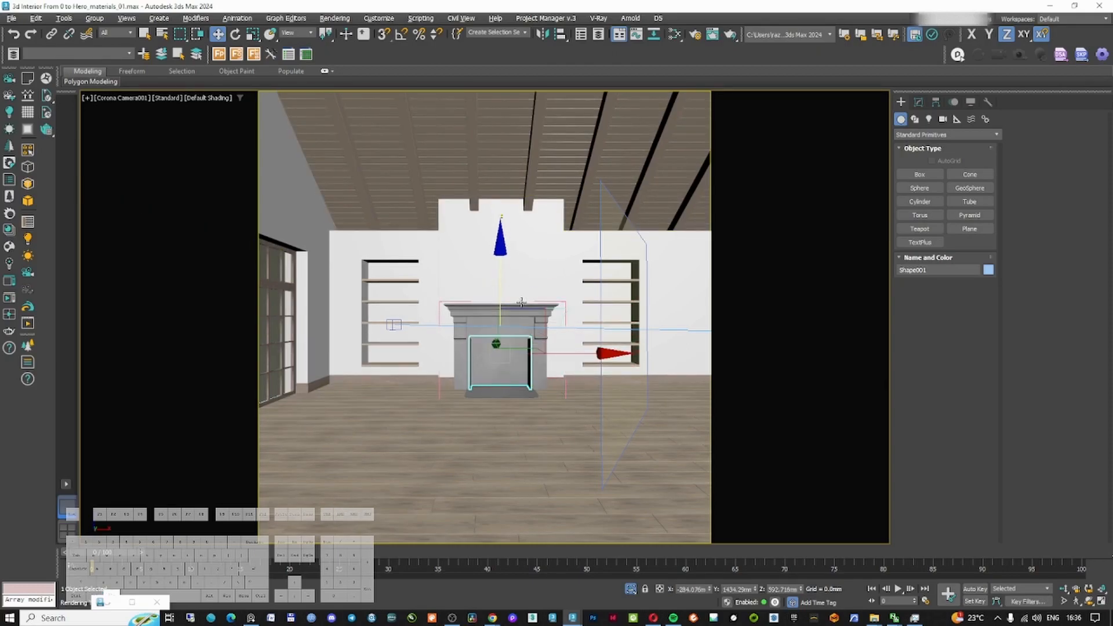
key(alt+q)
key(f)
key(z)
key(m)
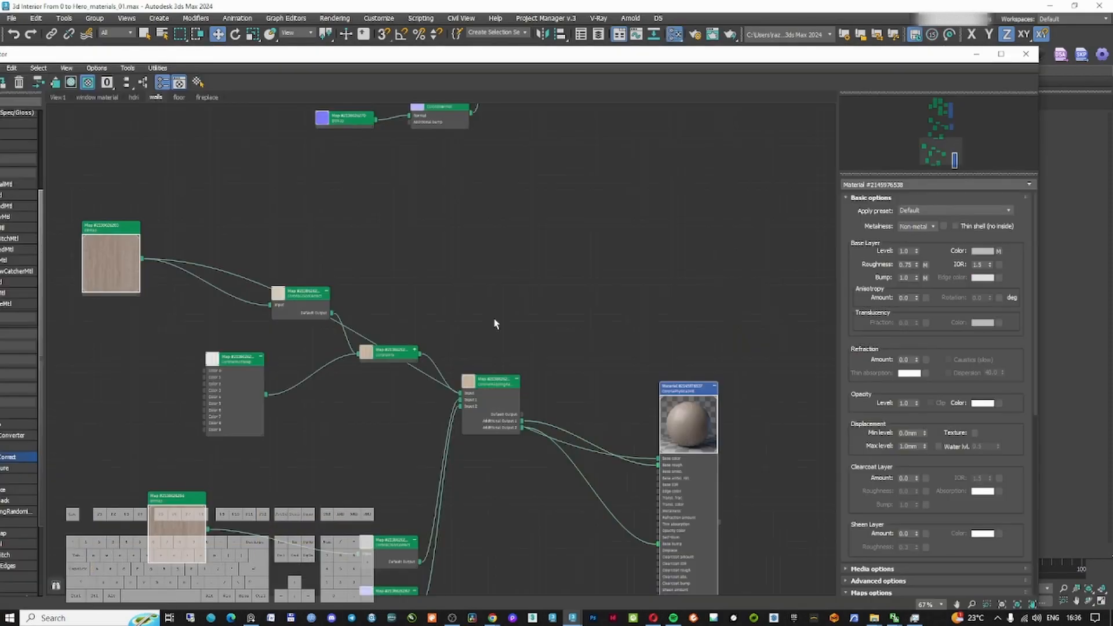
key(m)
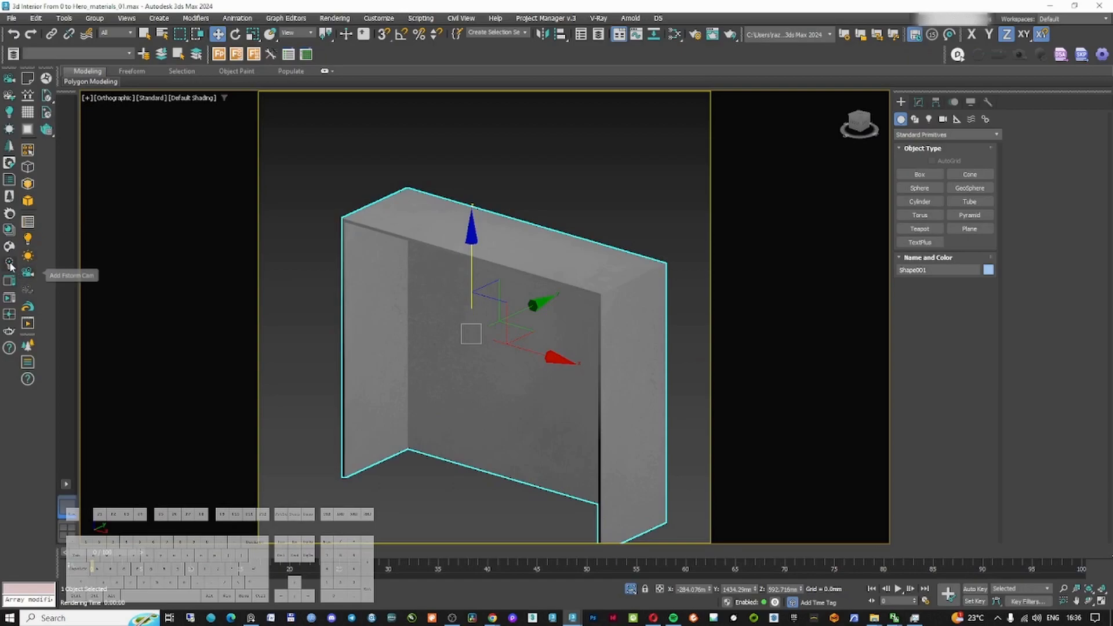
Browse the Stone category of the Corona Material Library and assign Bricks Red Worn Dark Mortar to the firebox panel
click(9, 248)
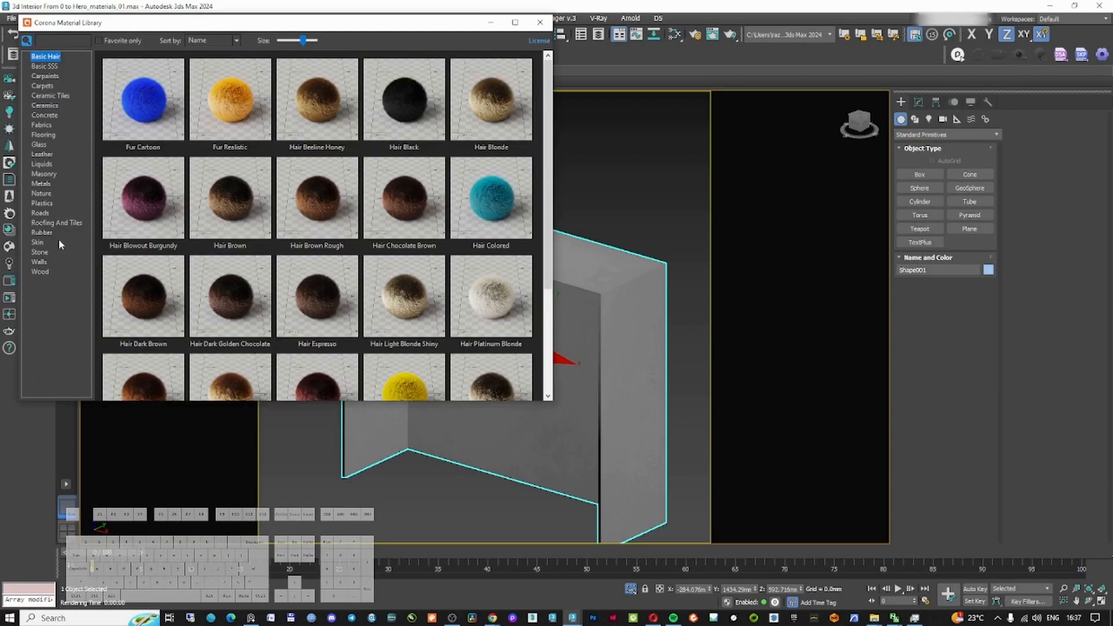
click(42, 254)
click(514, 22)
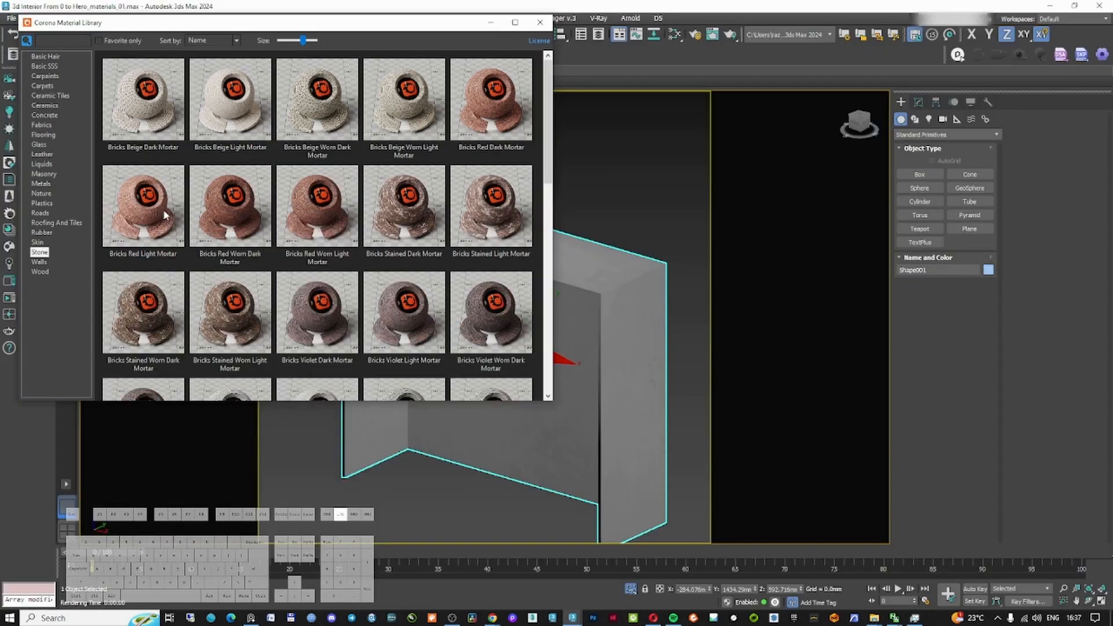
click(165, 214)
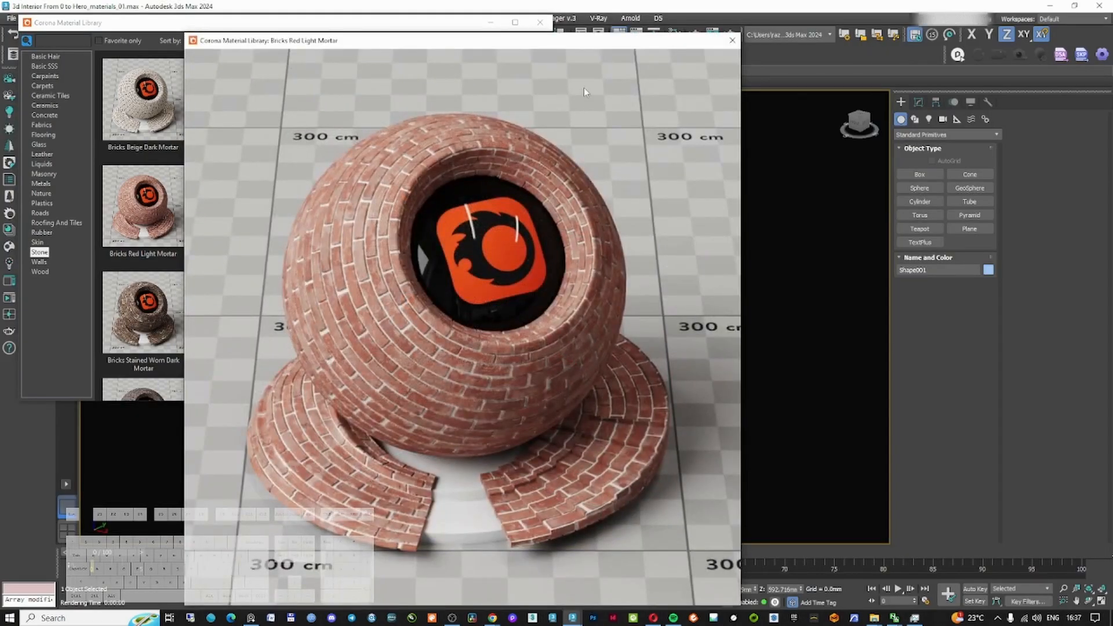
click(732, 40)
click(230, 205)
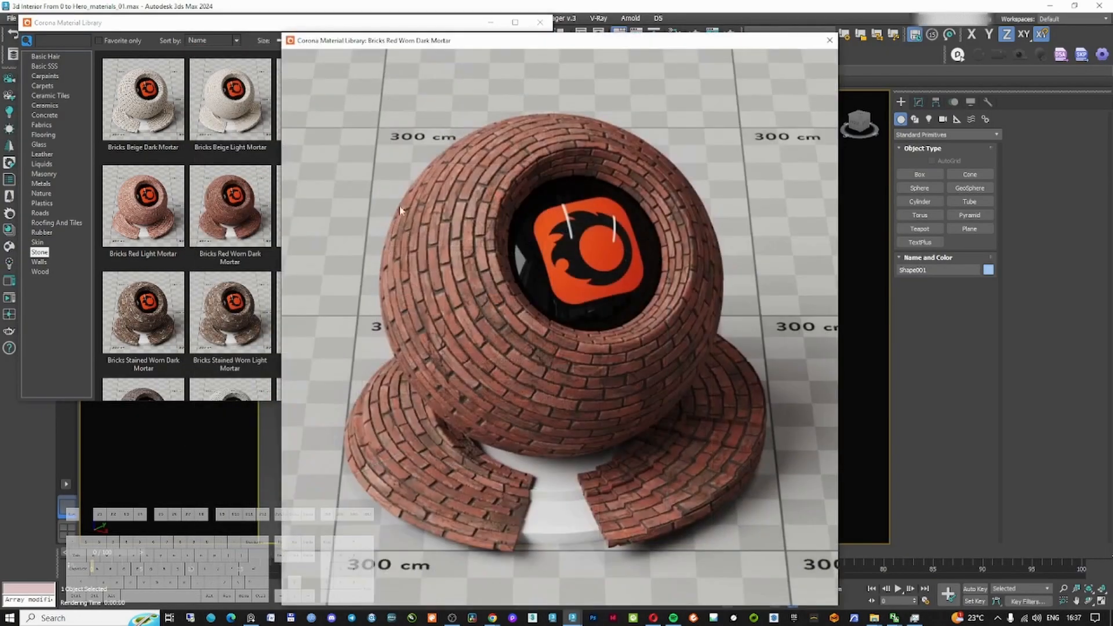
click(829, 40)
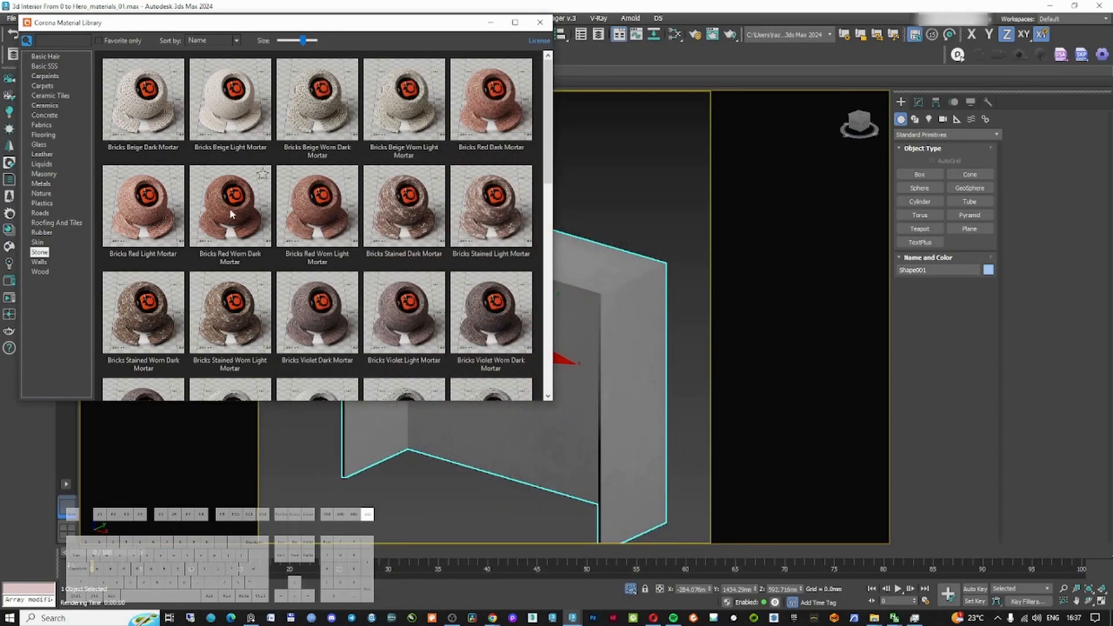
right_click(232, 210)
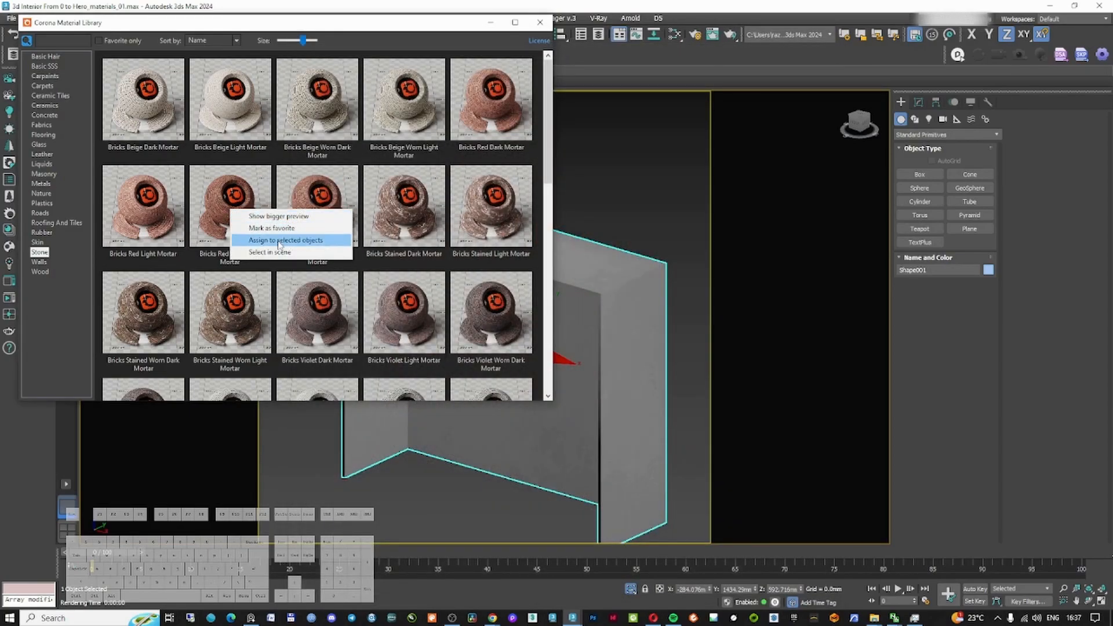
click(279, 242)
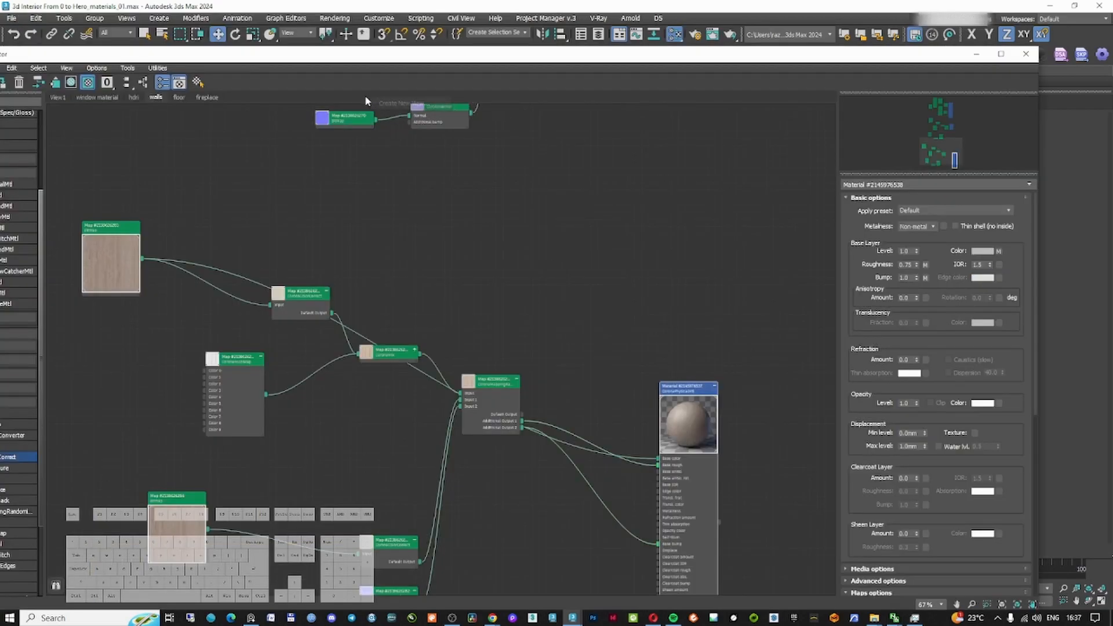
Open the fireplace view in the Slate Material Editor, rearrange the brick material's nodes and delete an unneeded node
click(207, 100)
middle_drag(478, 214, 430, 220)
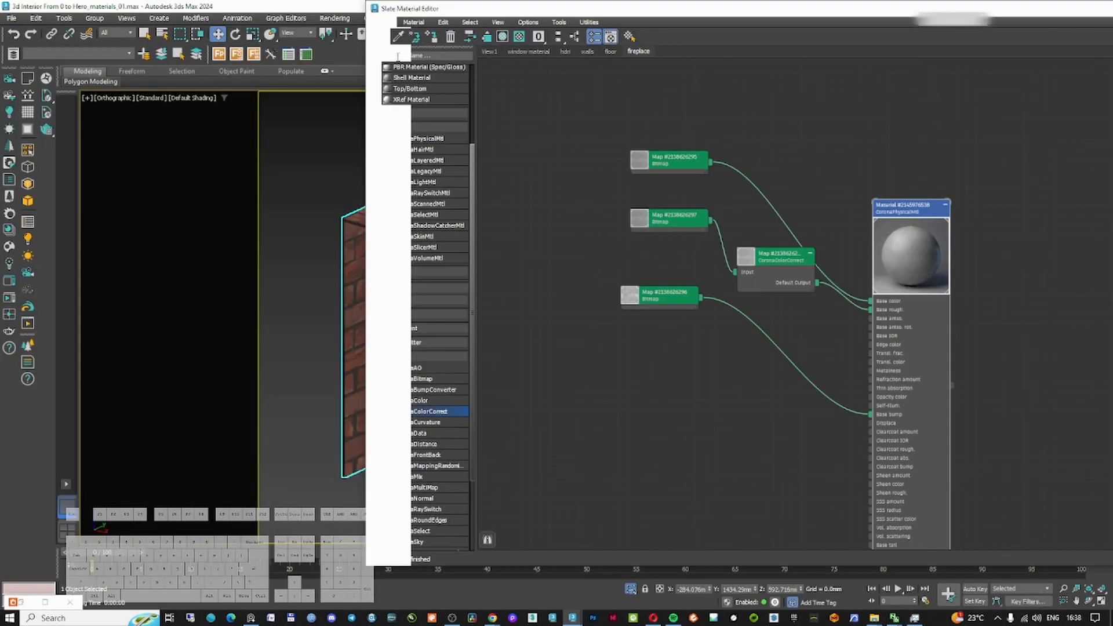
click(398, 36)
click(344, 307)
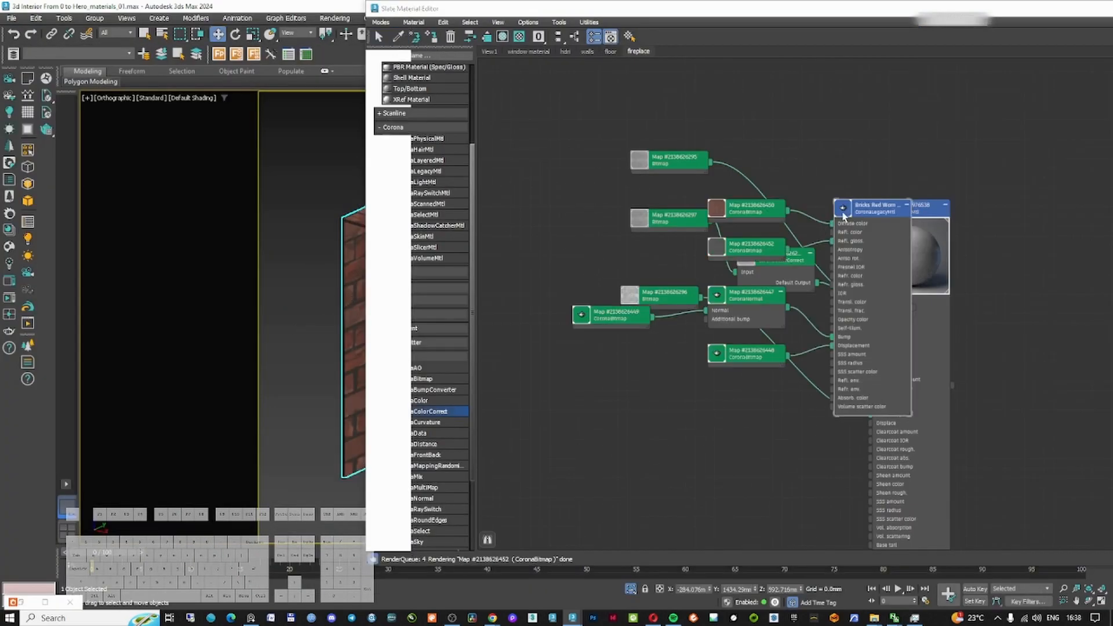
drag(754, 206, 745, 158)
drag(859, 214, 998, 367)
click(828, 194)
key(Delete)
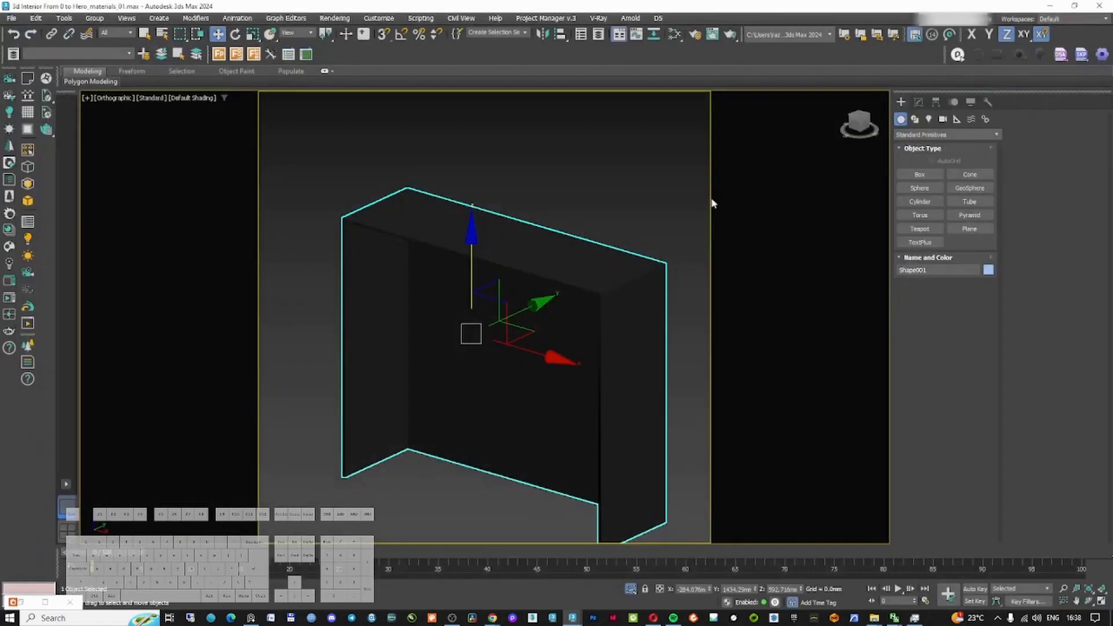
Select the hearth base in the camera view and assign Granite Black Pearl from the Stone library to it
click(712, 202)
key(c)
click(609, 214)
right_click(494, 399)
click(528, 357)
key(c)
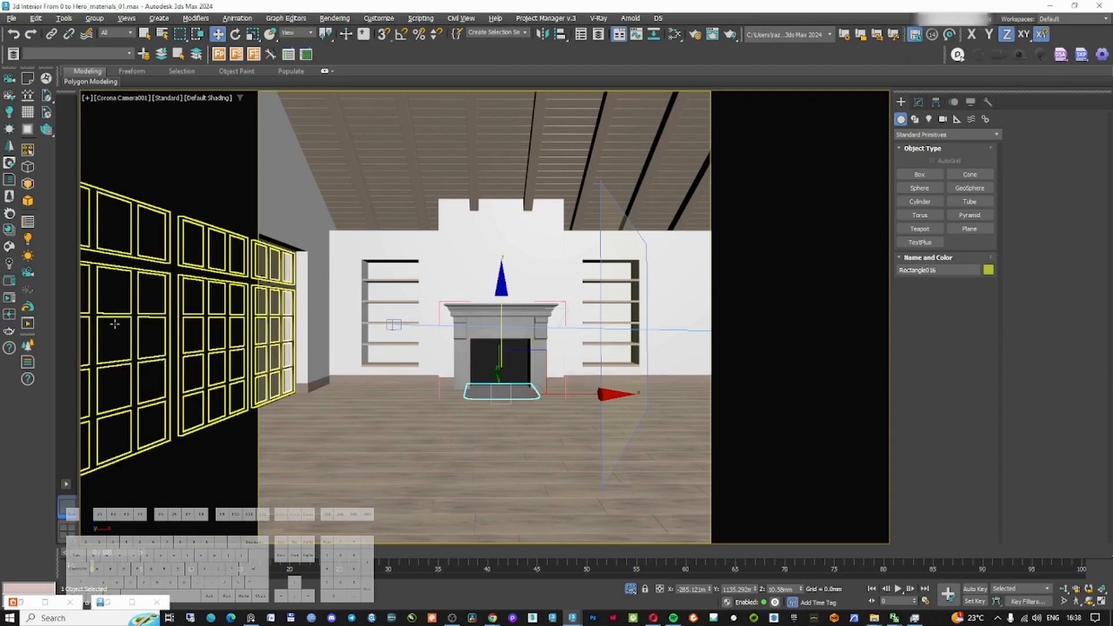
click(9, 230)
scroll(348, 222, down, 5)
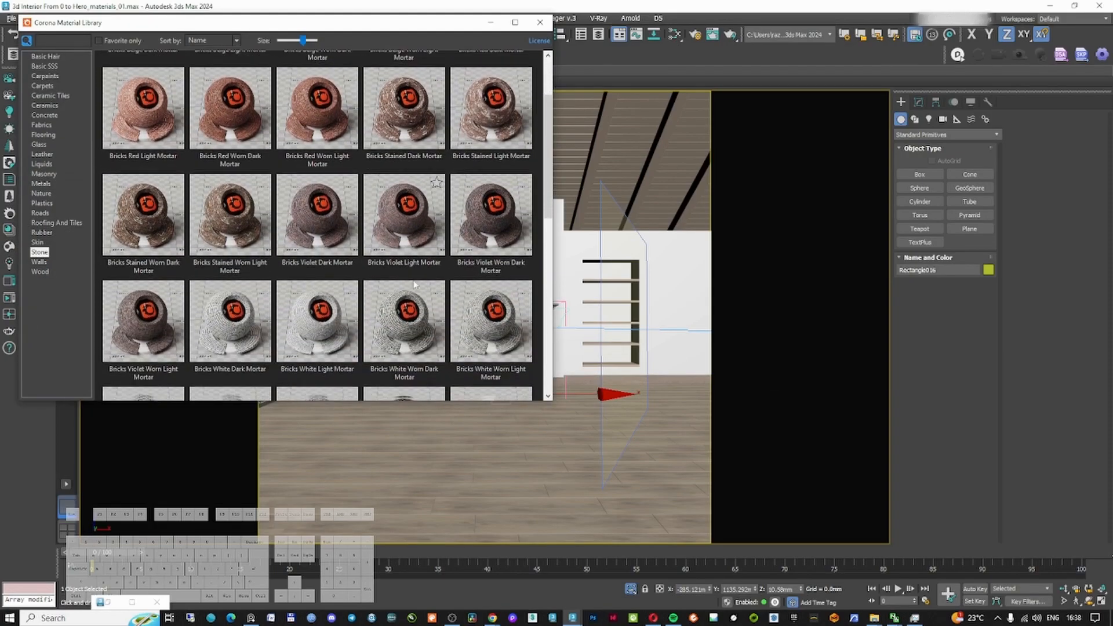
scroll(415, 284, down, 1)
right_click(391, 196)
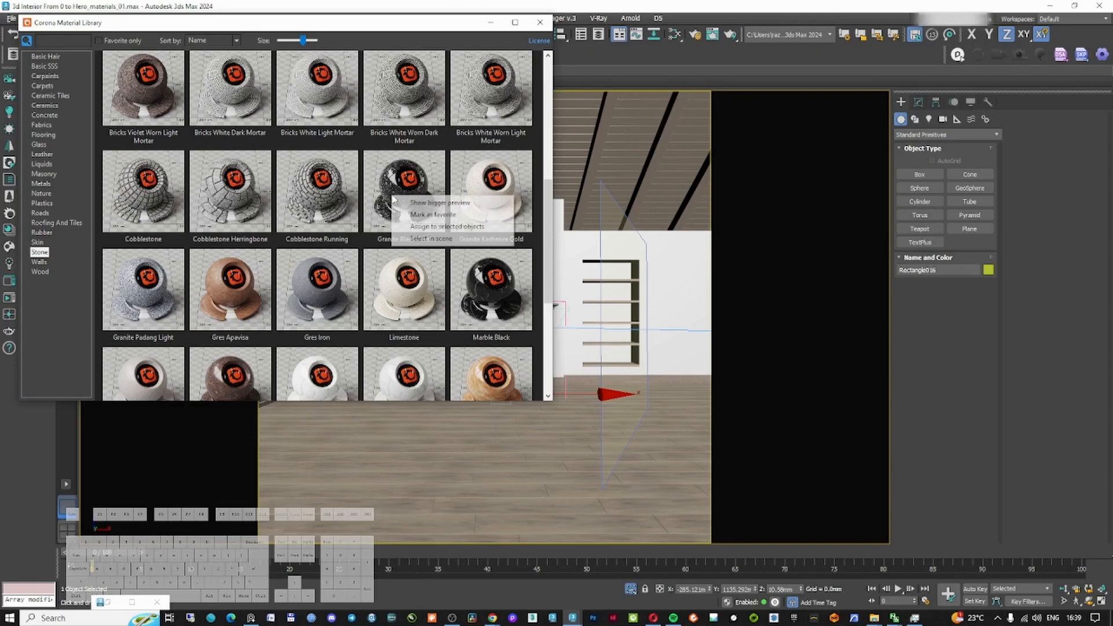
click(446, 228)
Render the camera view to check the brick and granite materials on the fireplace
click(525, 286)
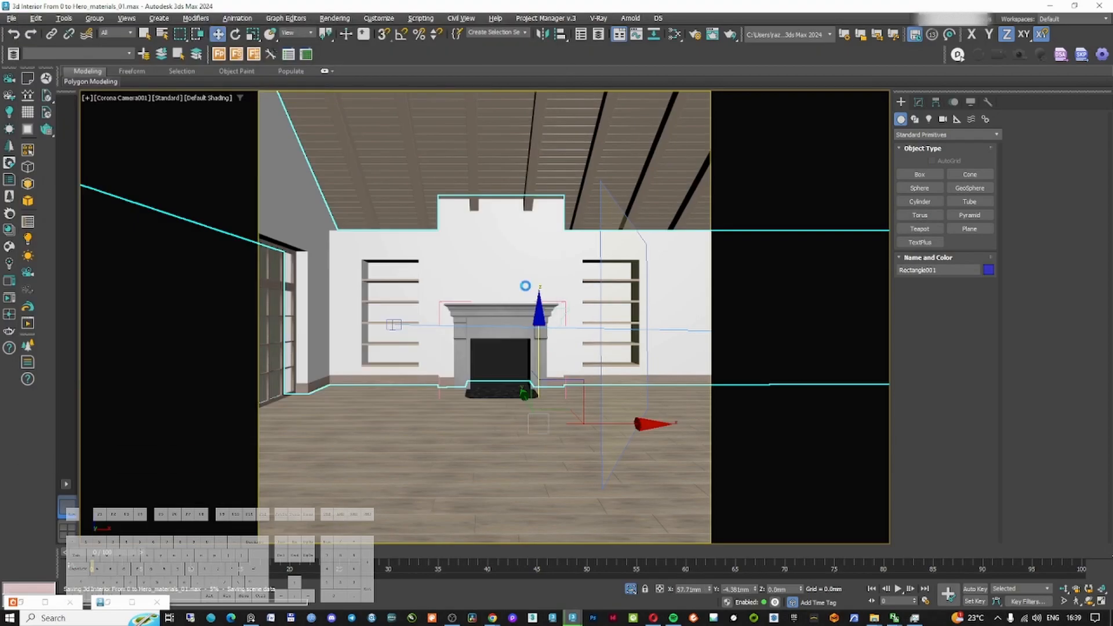
click(9, 280)
double_click(833, 119)
click(1097, 19)
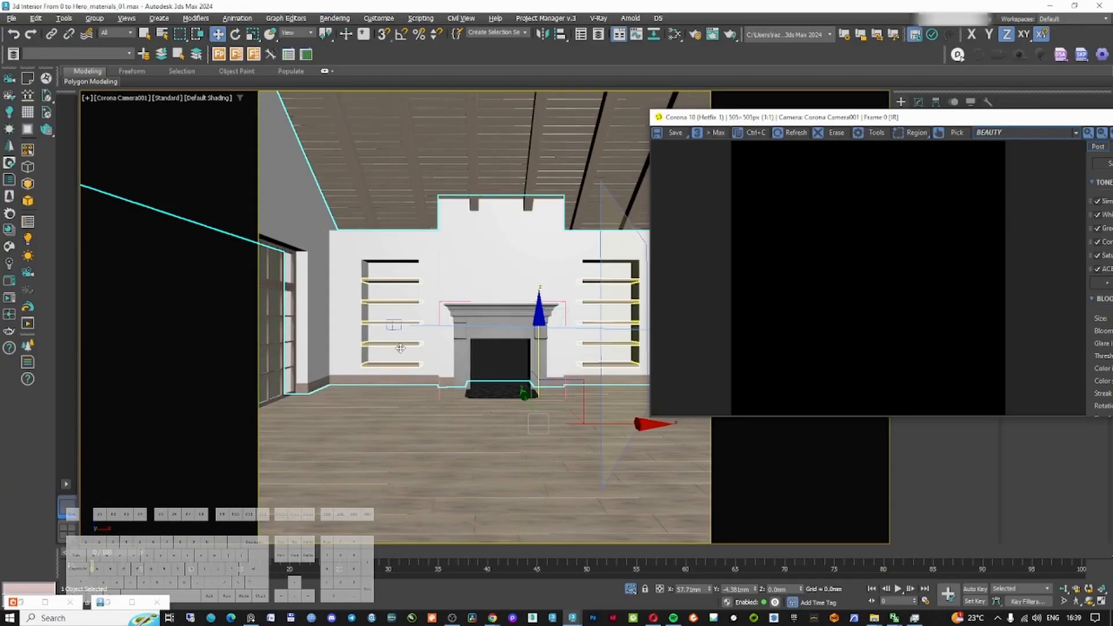
Isolate the skirting lines, copy the floor wood material network and rename the copy white wood
click(393, 381)
key(alt+q)
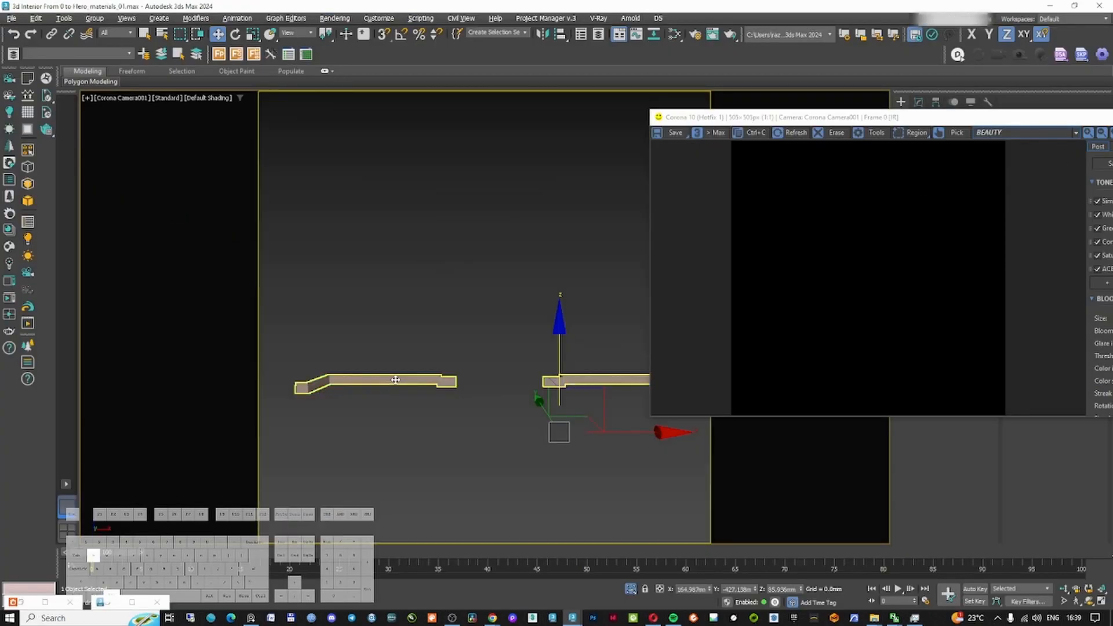
key(m)
click(388, 179)
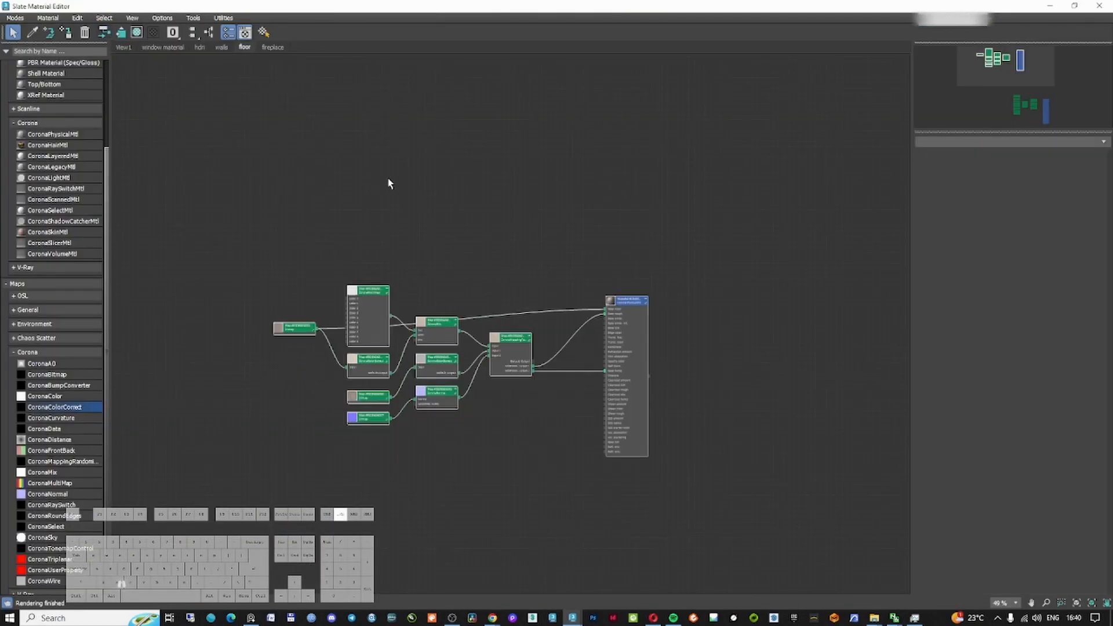
drag(246, 224, 729, 426)
shift+drag(637, 301, 668, 68)
double_click(663, 137)
middle_drag(547, 201, 562, 412)
text(white wood)
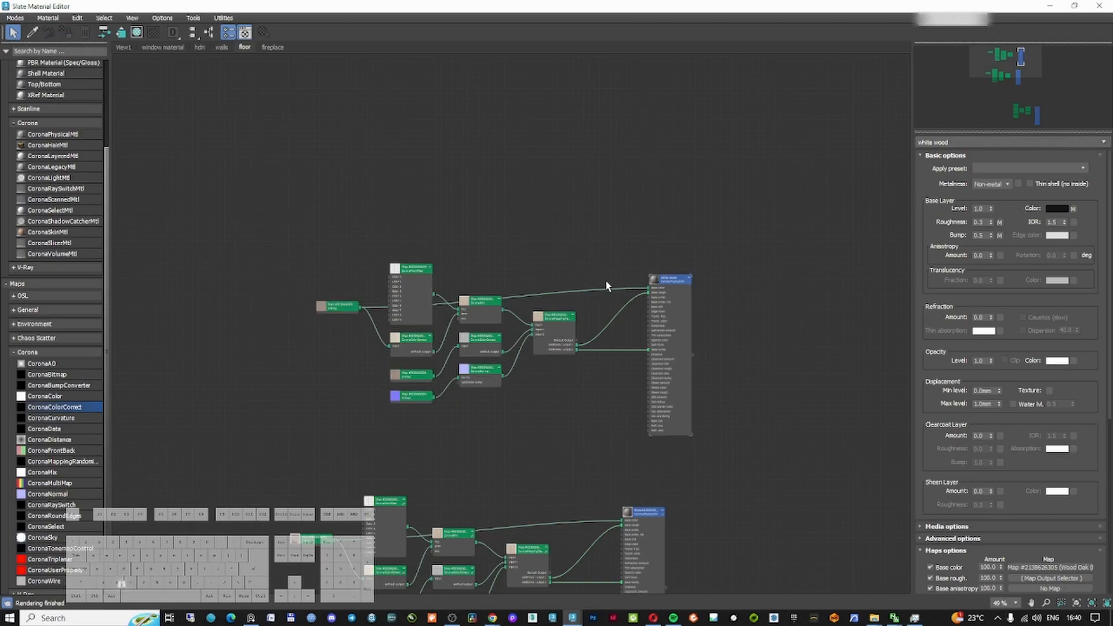
Disconnect the wood bitmap from the white wood material's base color
scroll(605, 280, up, 3)
drag(348, 262, 340, 179)
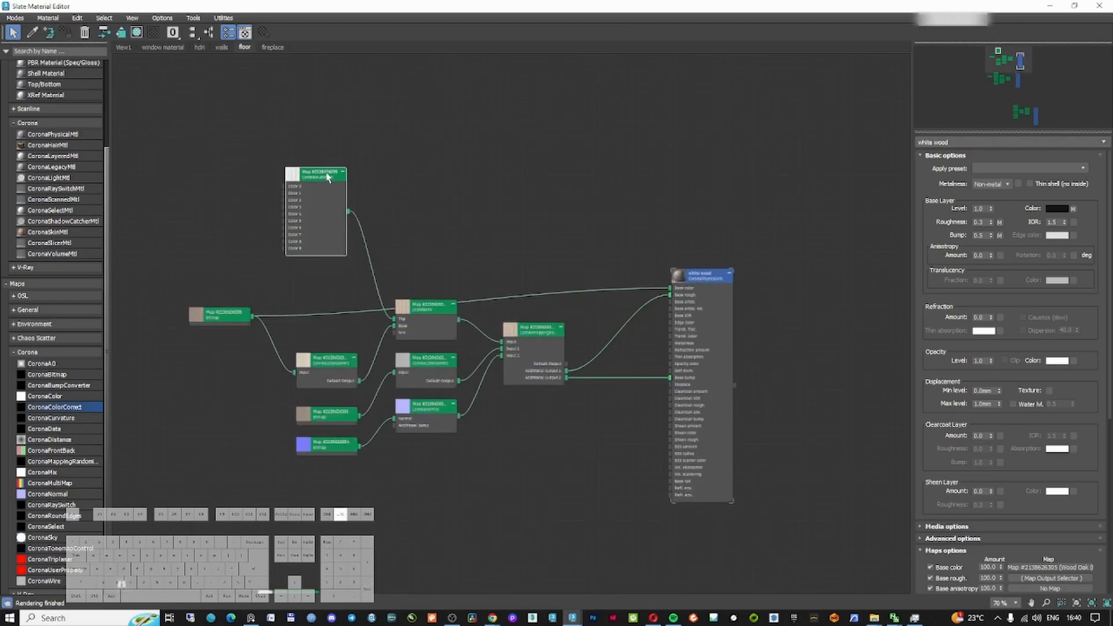
drag(432, 305, 432, 328)
click(576, 291)
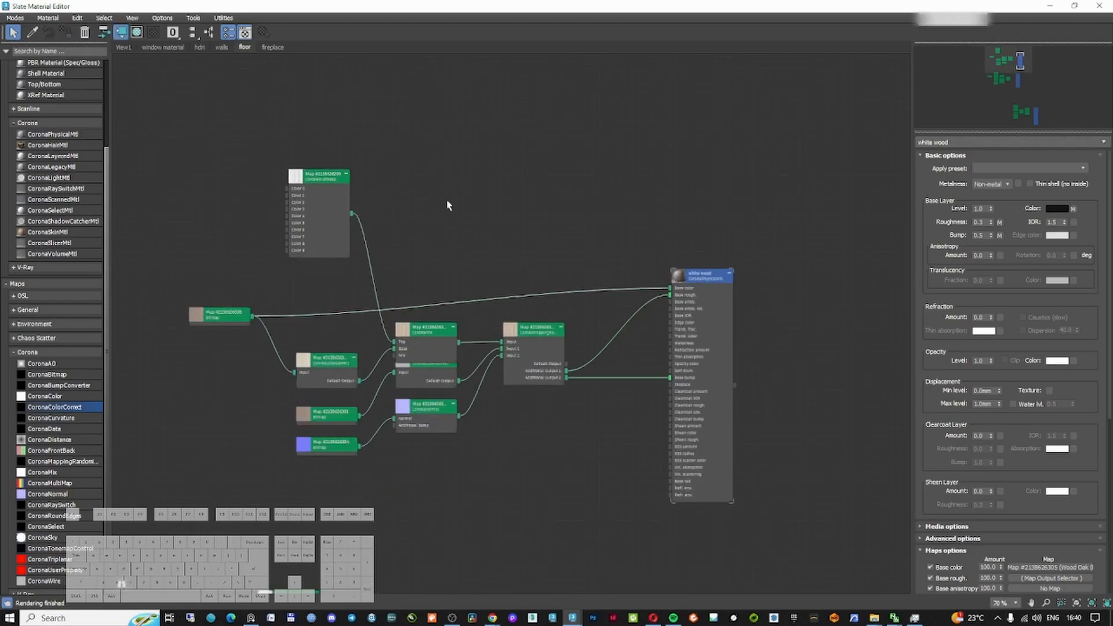
click(84, 31)
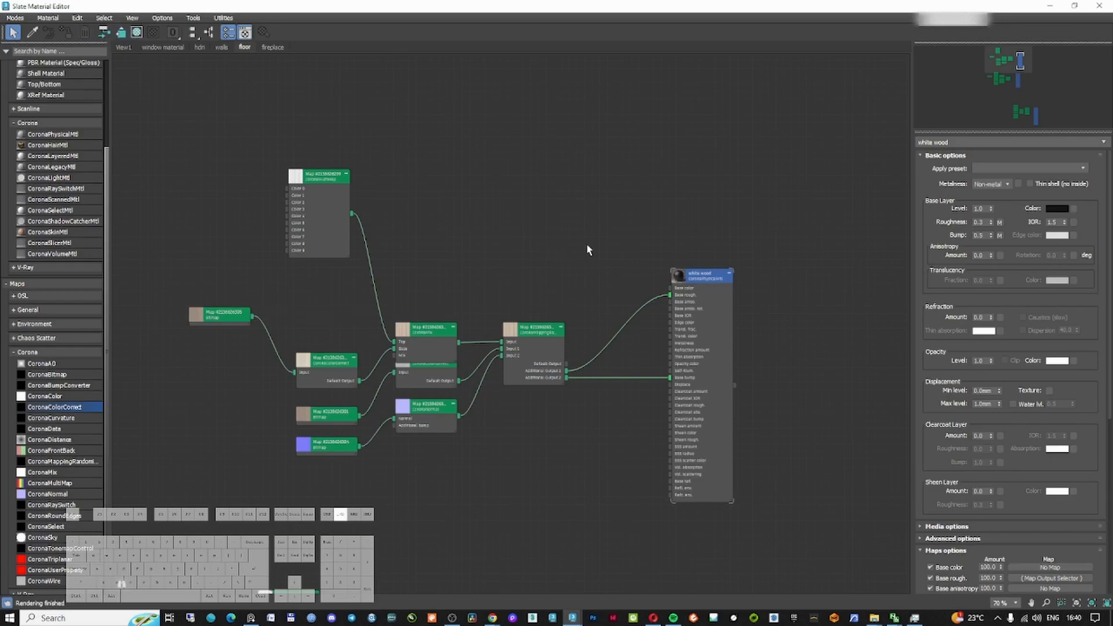
Set the white wood material's base color to a neutral gray with value 210
click(1057, 209)
click(873, 160)
double_click(1022, 153)
text(210)
key(Return)
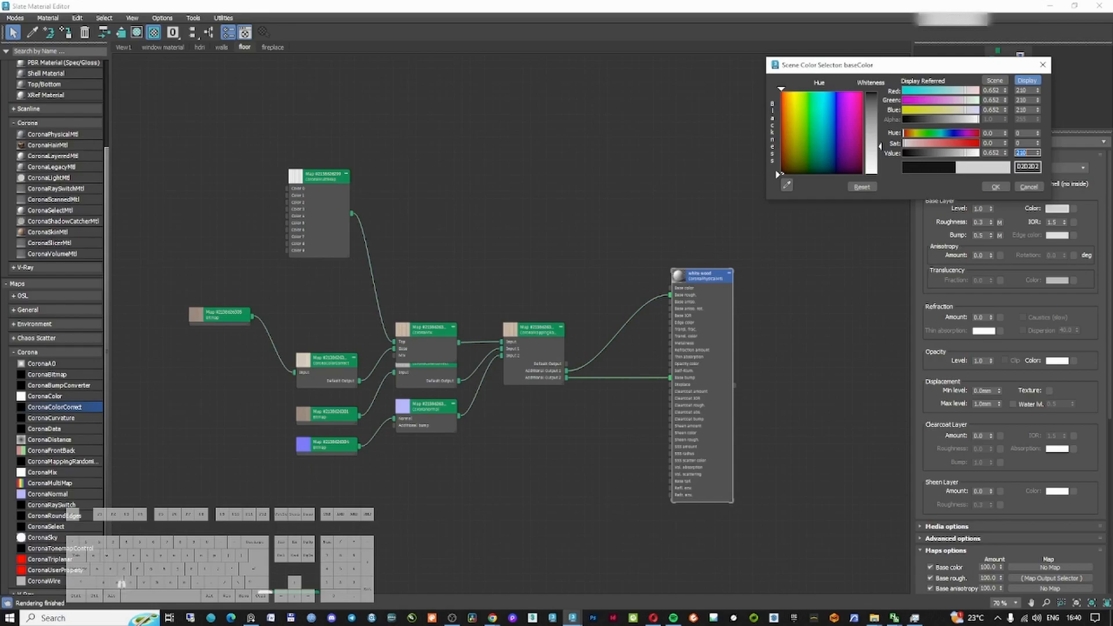
click(995, 187)
Rearrange the material editor and frame buffer windows over the camera view and reopen the Slate Material Editor
click(1074, 5)
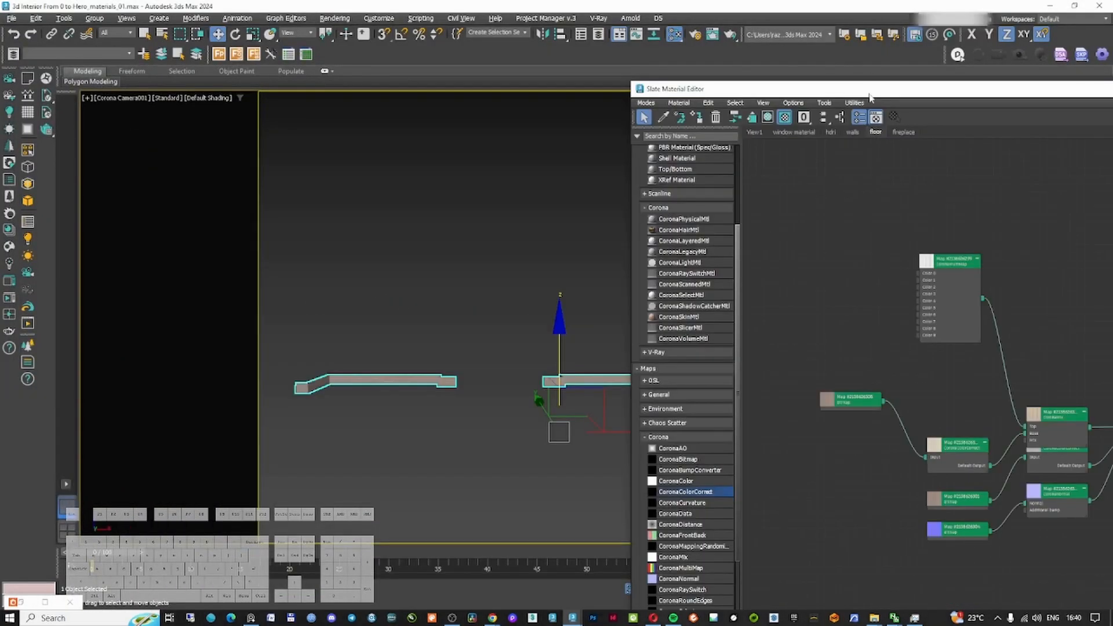
drag(870, 93, 595, 100)
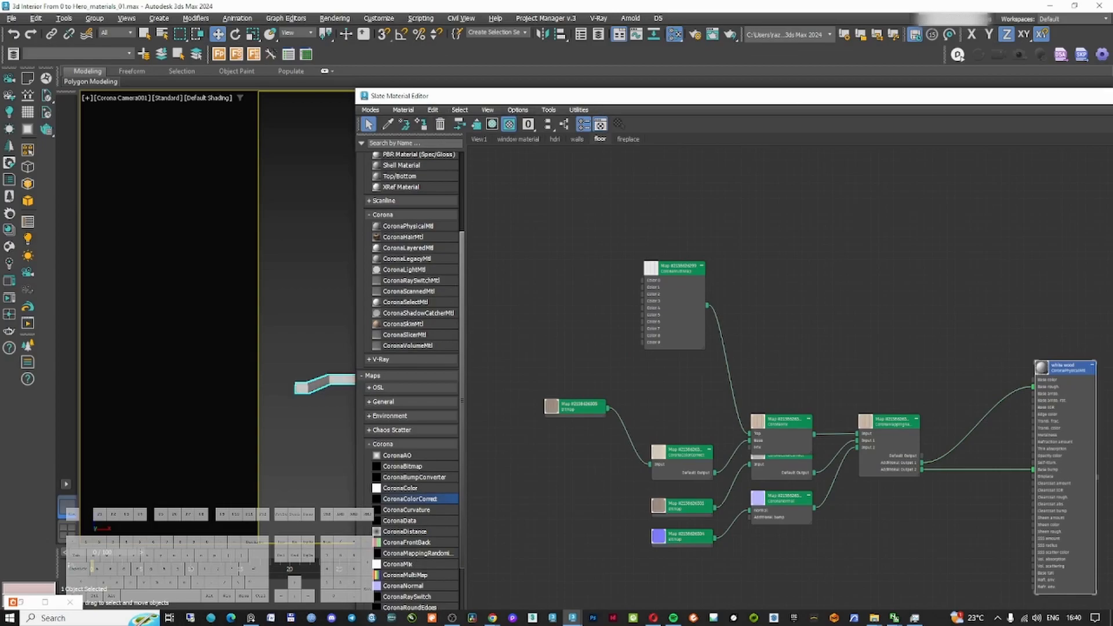
key(m)
click(485, 295)
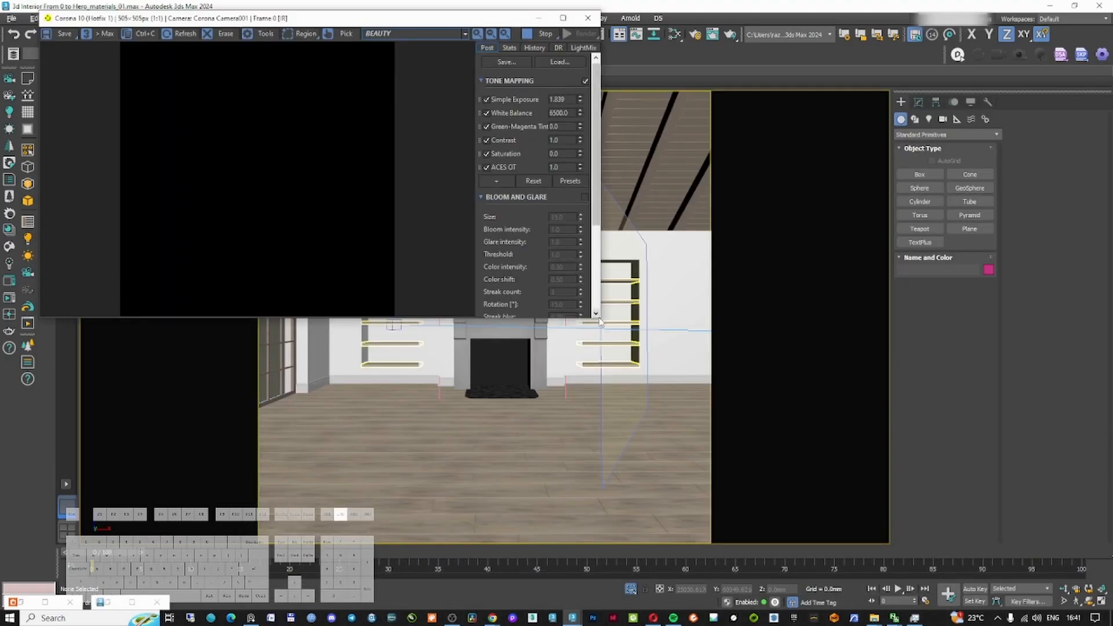
drag(597, 317, 641, 471)
right_click(742, 354)
click(692, 339)
click(692, 340)
key(m)
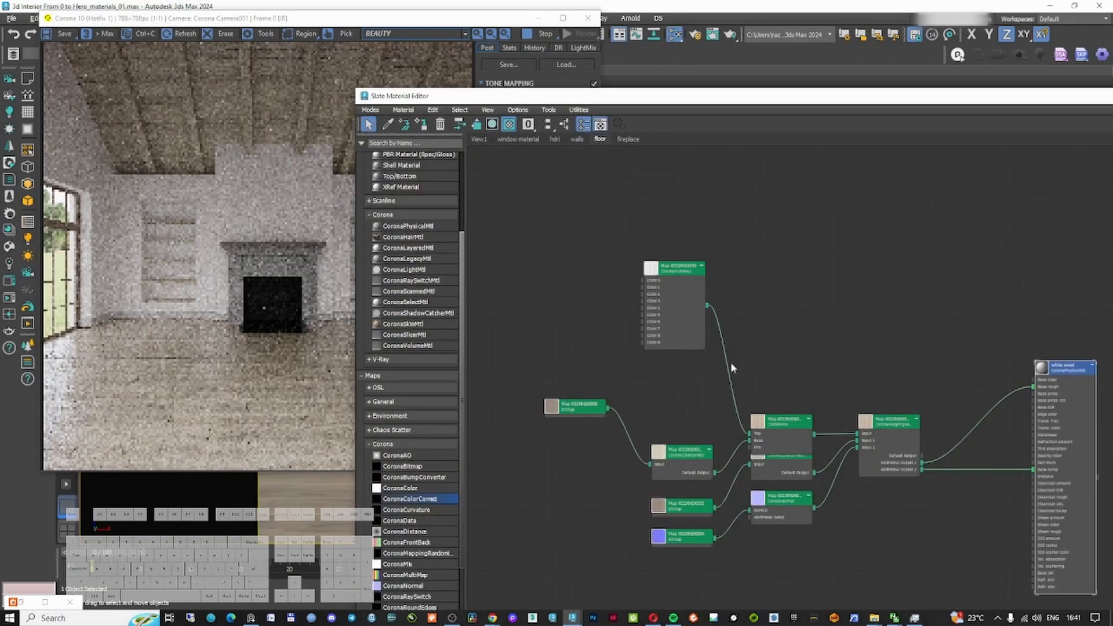
Set the white wood material's base color value to 220
middle_drag(812, 367, 676, 324)
double_click(948, 331)
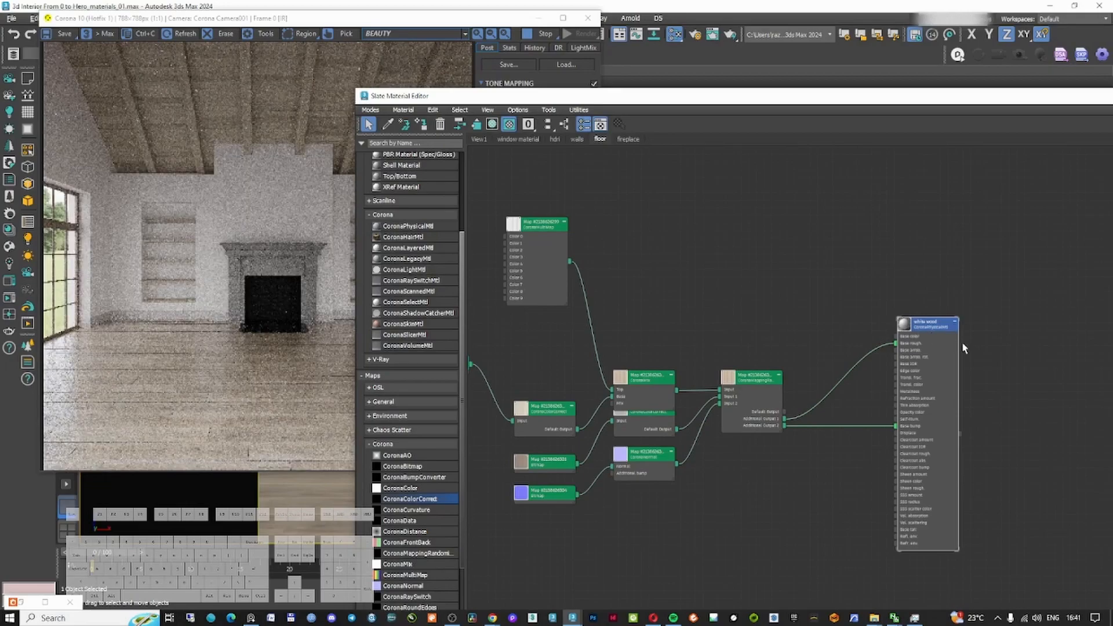
double_click(929, 253)
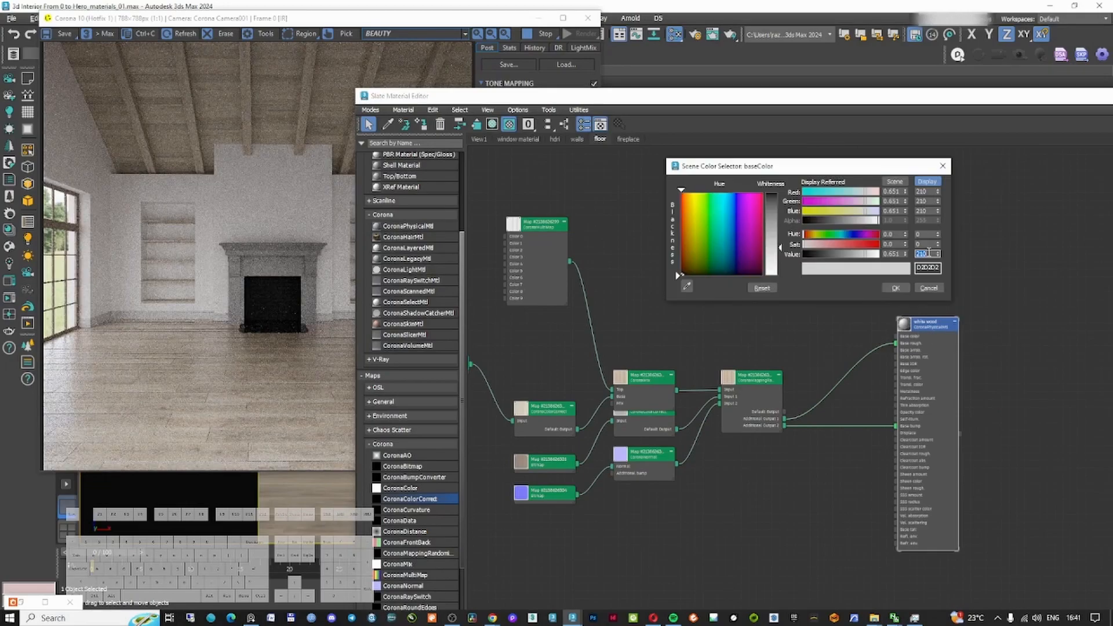
text(220)
key(Return)
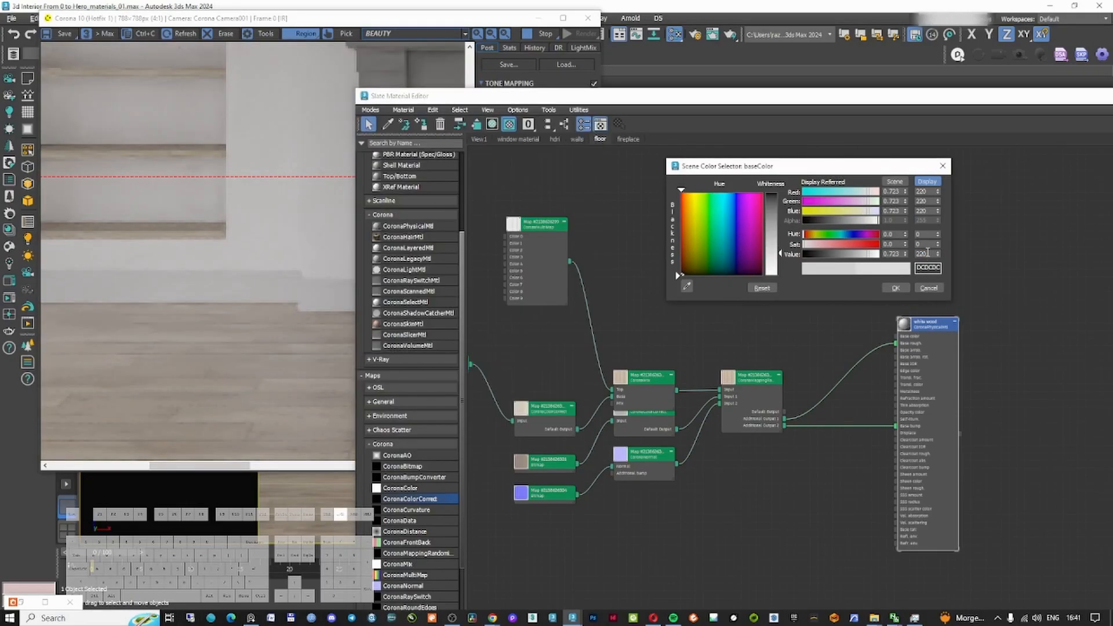
double_click(930, 253)
click(578, 140)
middle_drag(597, 374, 584, 499)
scroll(588, 440, down, 3)
middle_drag(695, 374, 688, 446)
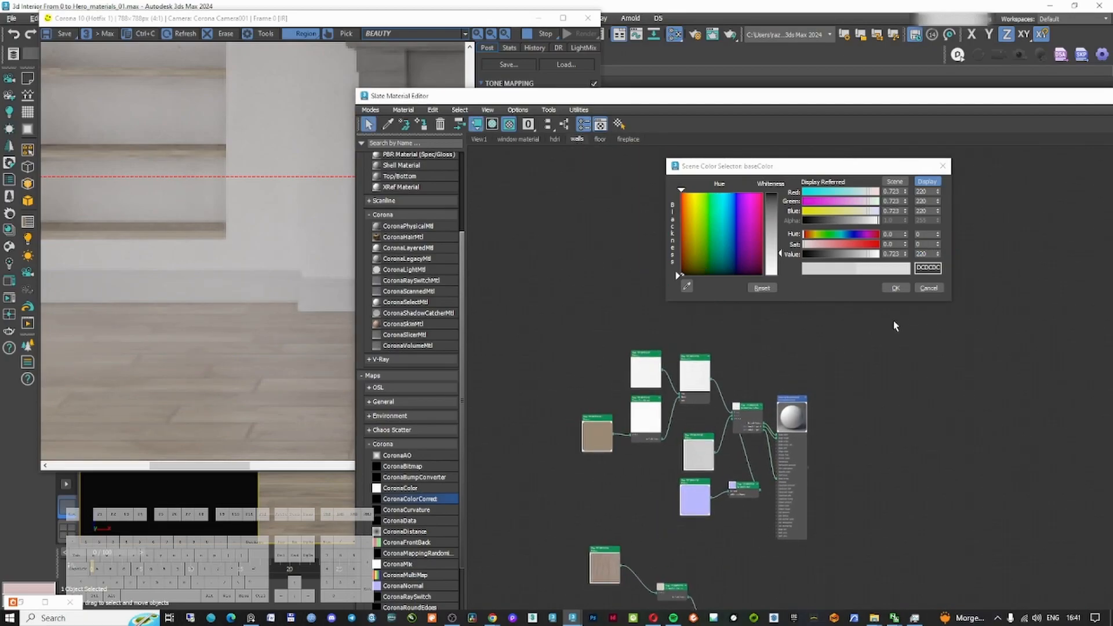
click(895, 288)
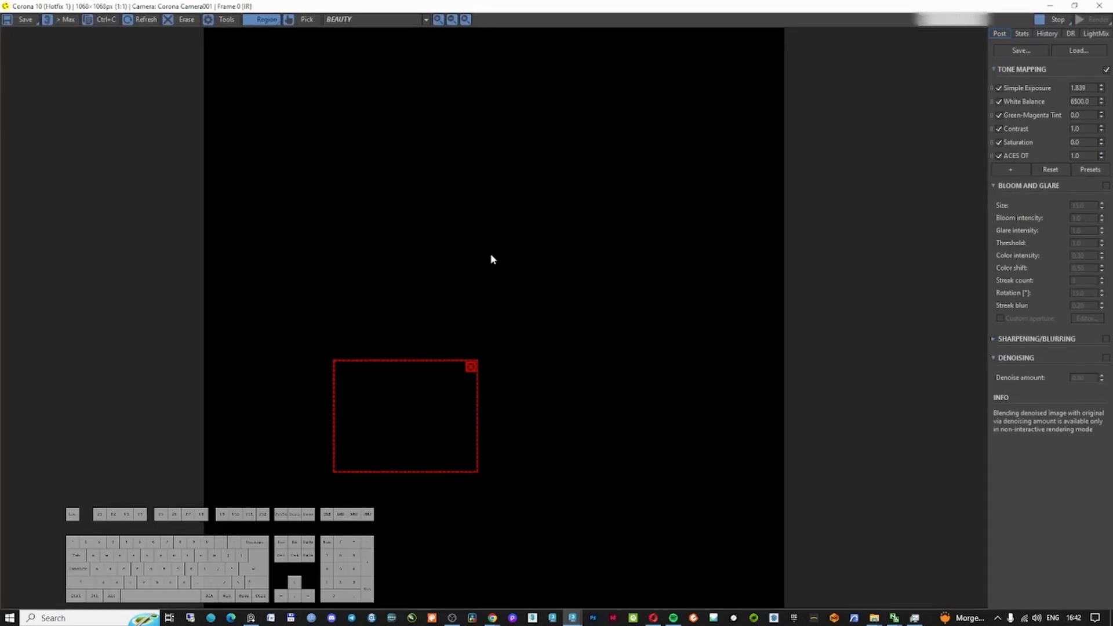
Clear the render region in the frame buffer and open Render Setup
click(471, 367)
click(371, 20)
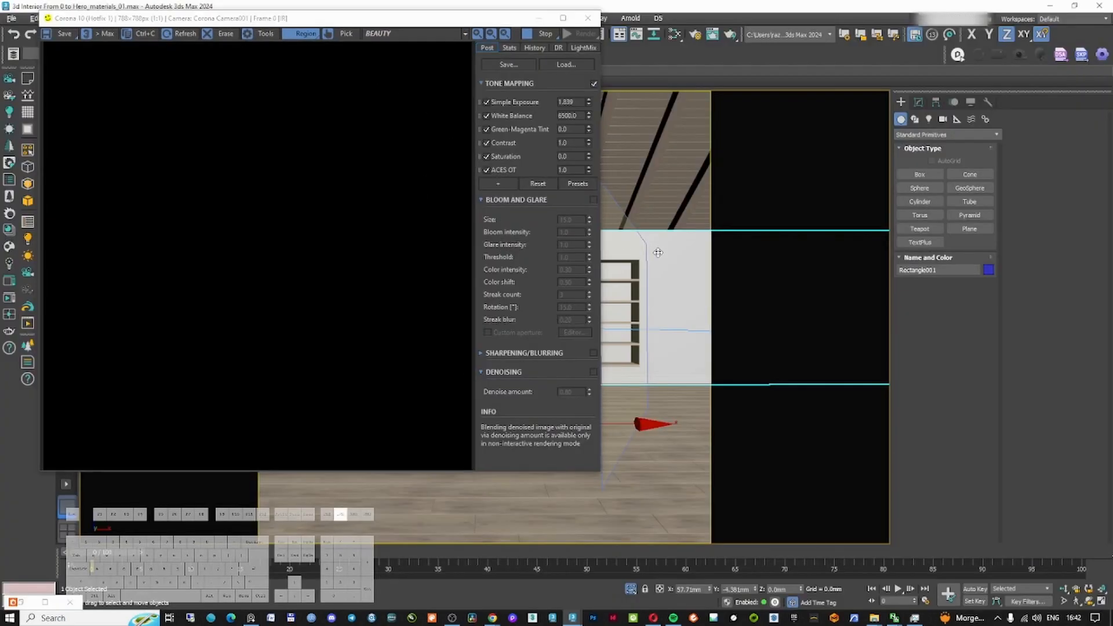
key(F10)
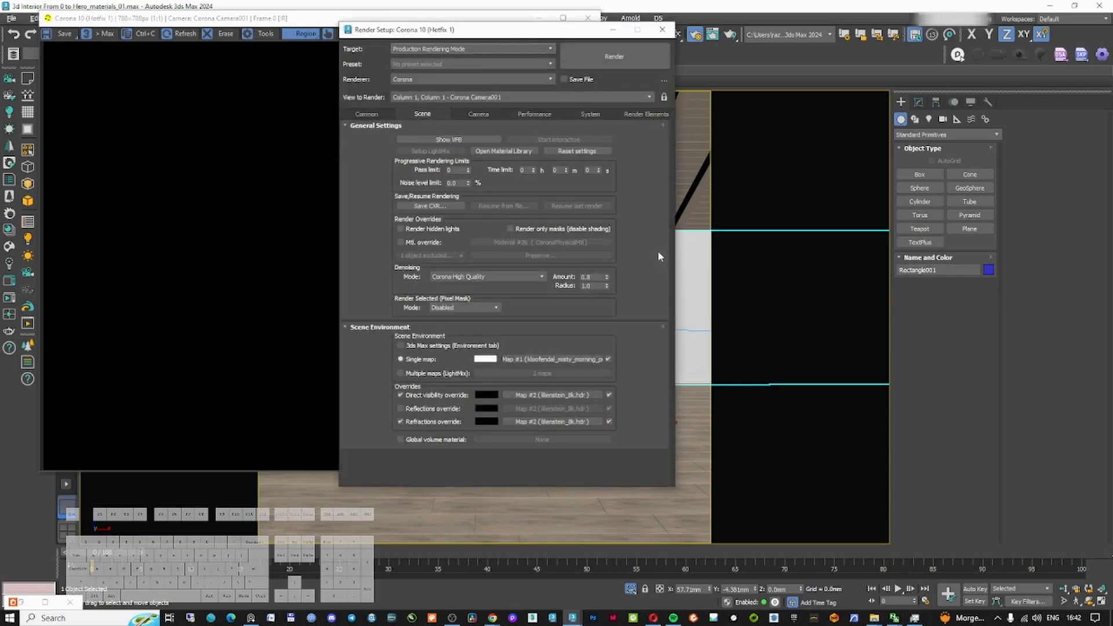
Add a CShading_Albedo render element in Render Setup
click(645, 115)
click(458, 150)
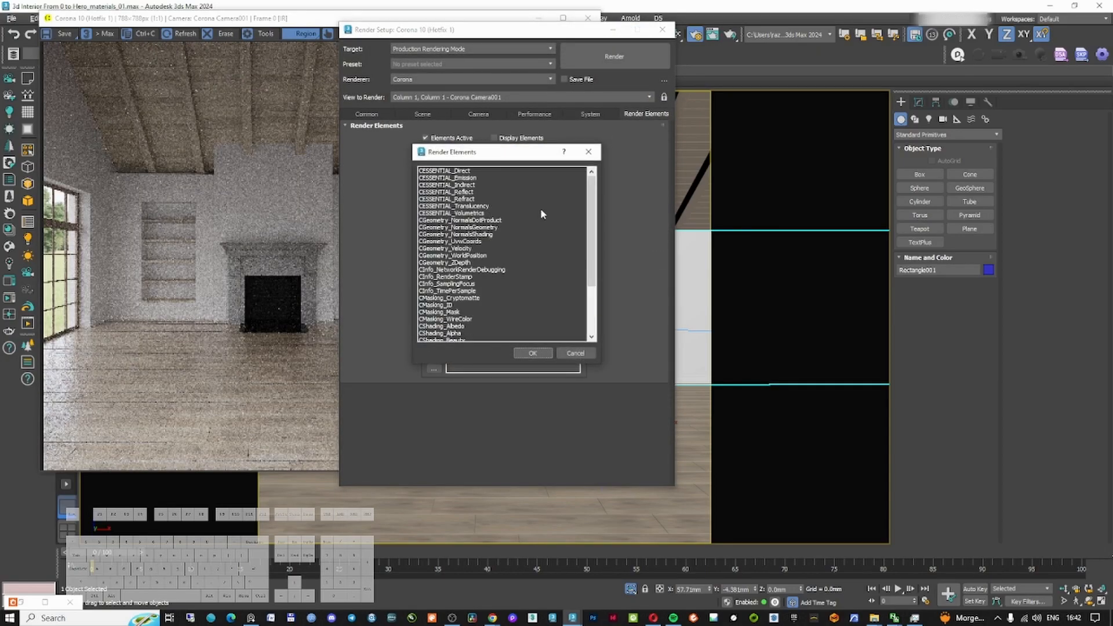
scroll(541, 210, down, 1)
double_click(455, 305)
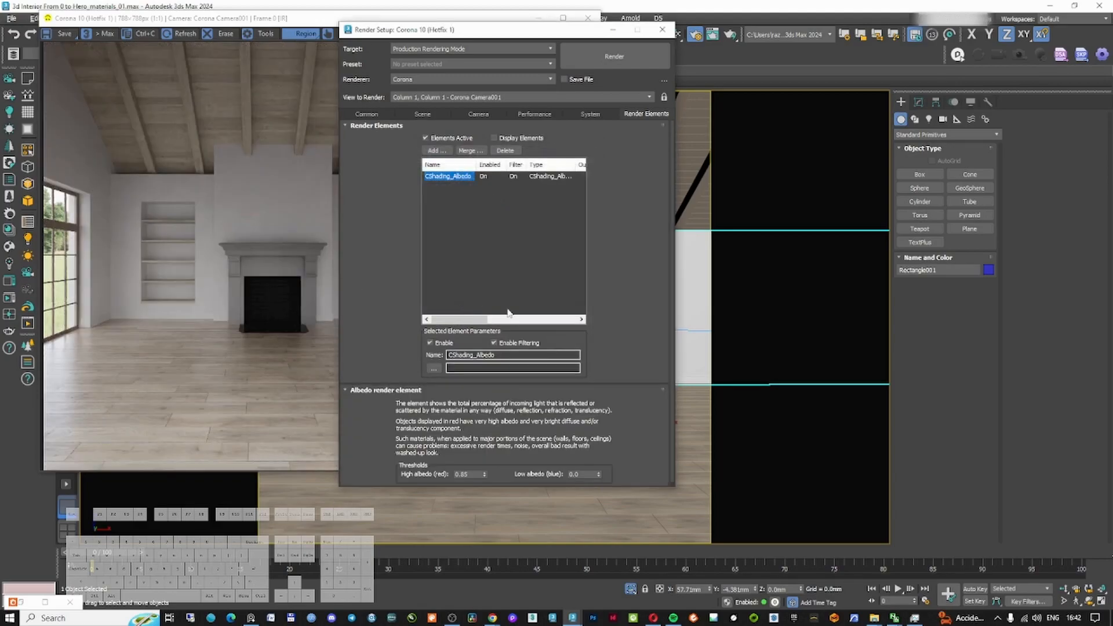
Move Render Setup aside and display the CShading_Albedo pass in the frame buffer
scroll(444, 421, down, 1)
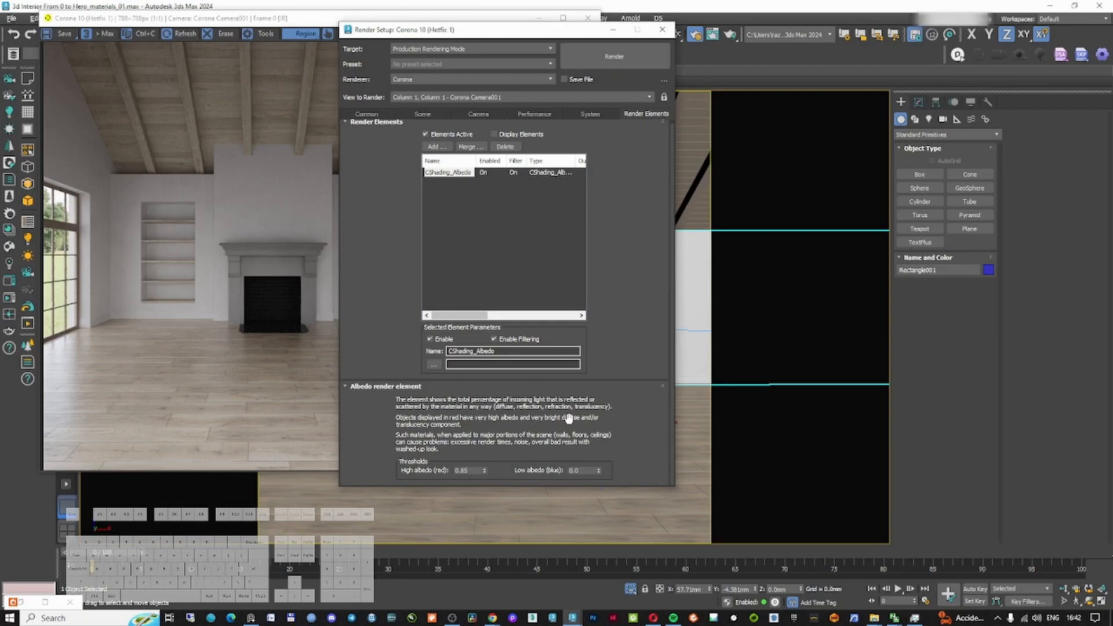
drag(518, 30, 831, 48)
click(571, 56)
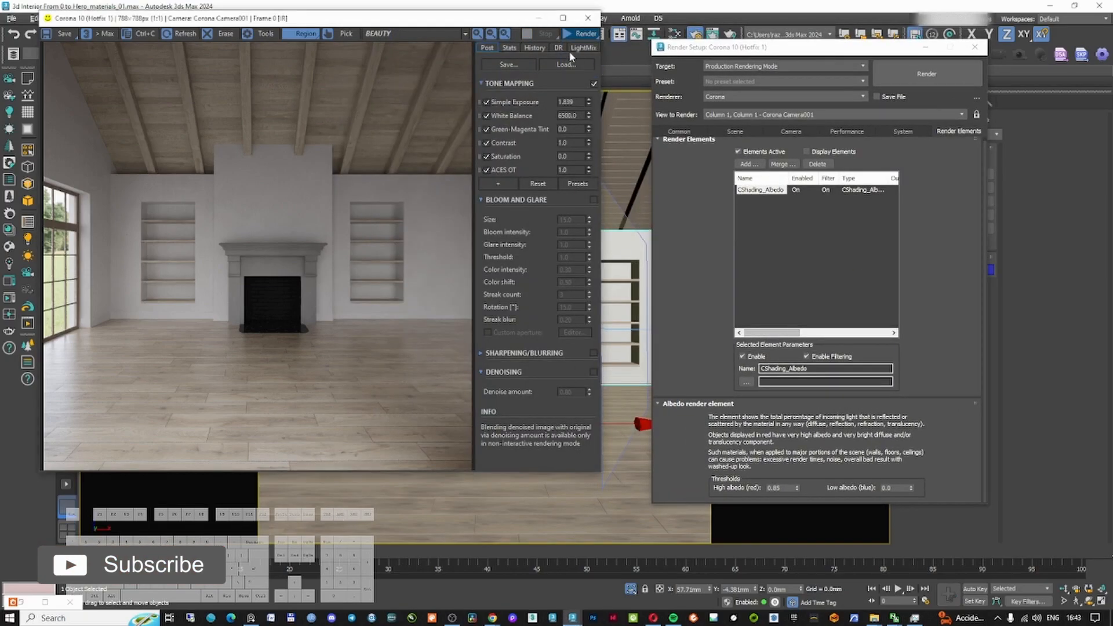
click(410, 33)
click(385, 55)
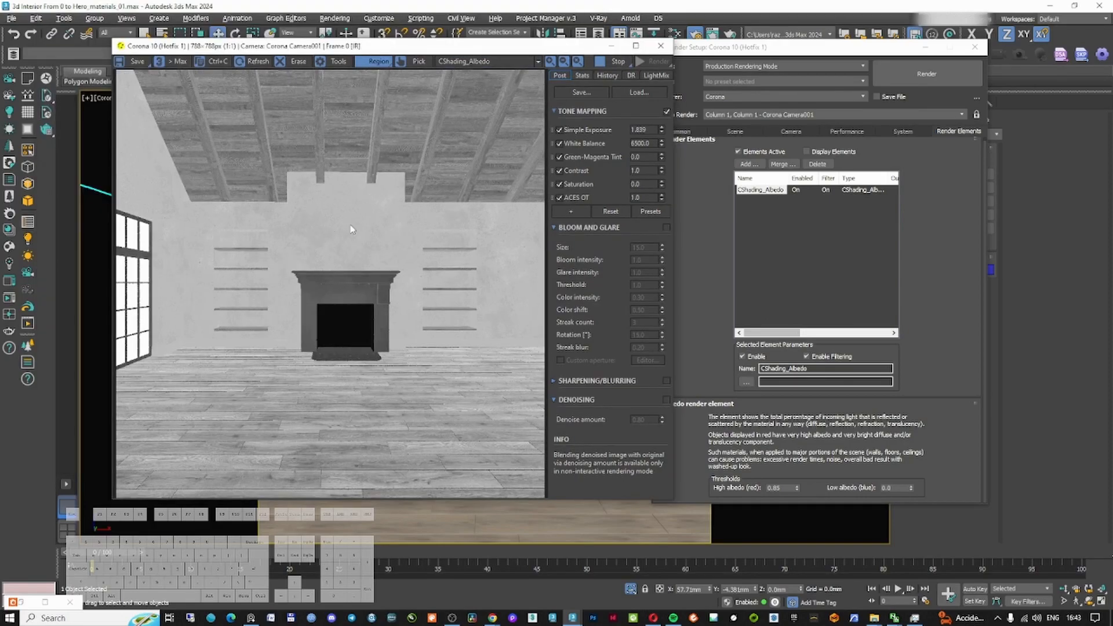
Reposition the frame buffer and material editor windows and inspect the albedo pass around the fireplace wall
drag(465, 55, 771, 72)
click(376, 230)
key(n)
key(m)
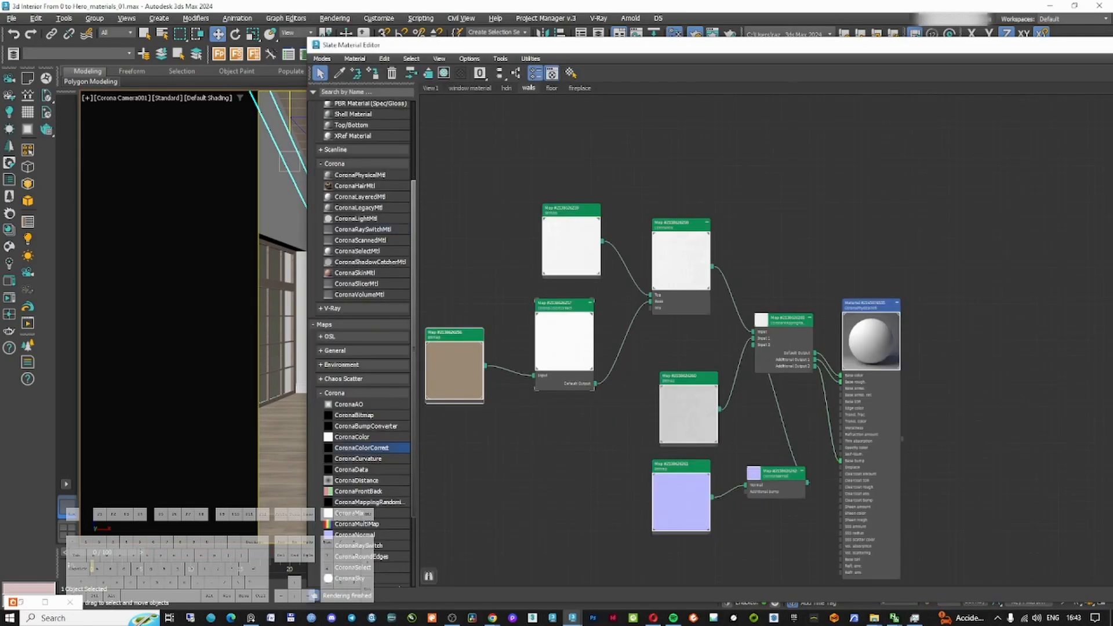
drag(1112, 50, 723, 154)
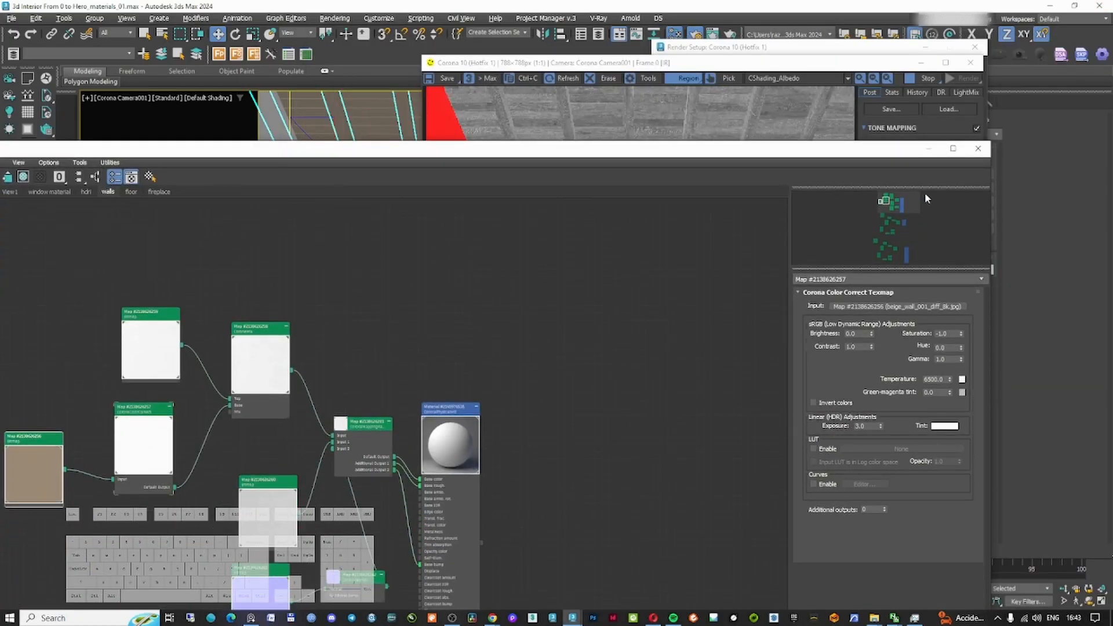
click(928, 149)
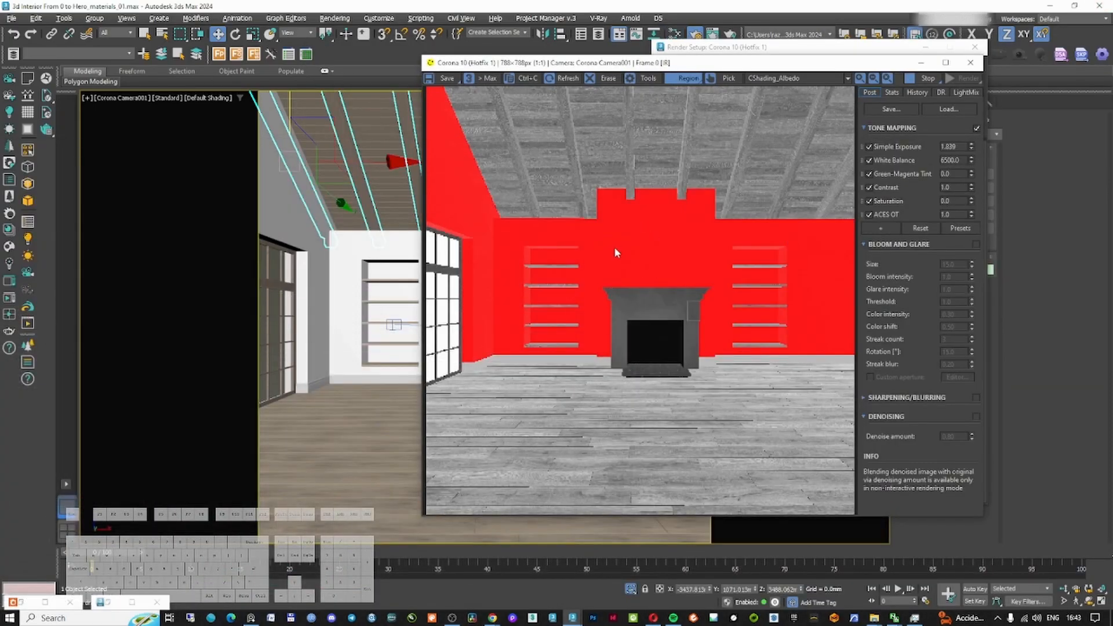
scroll(620, 250, up, 1)
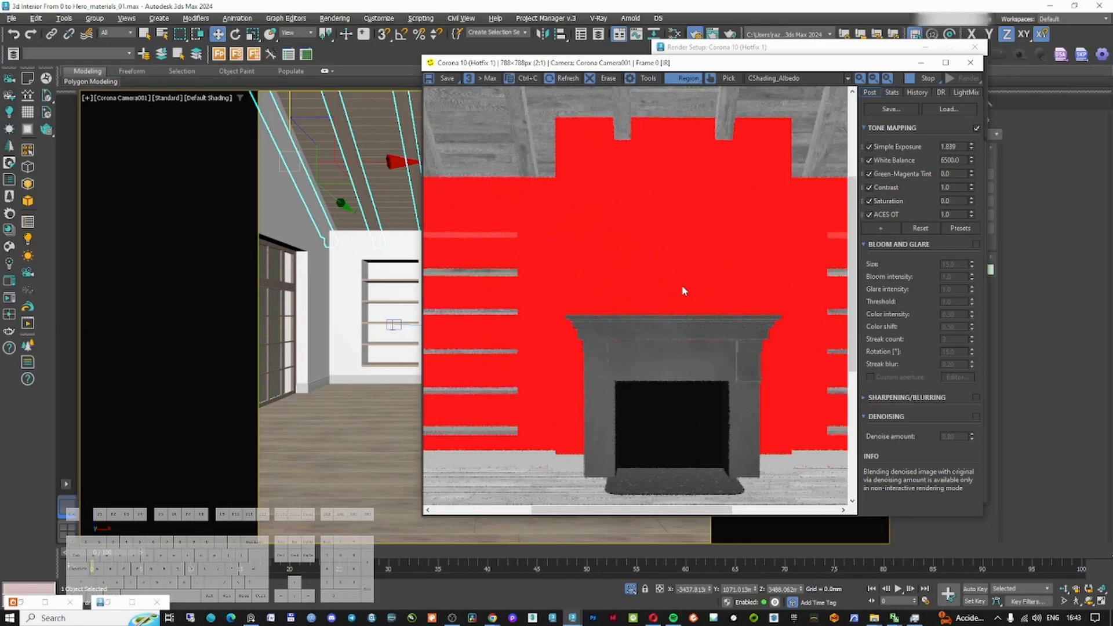
scroll(684, 291, down, 1)
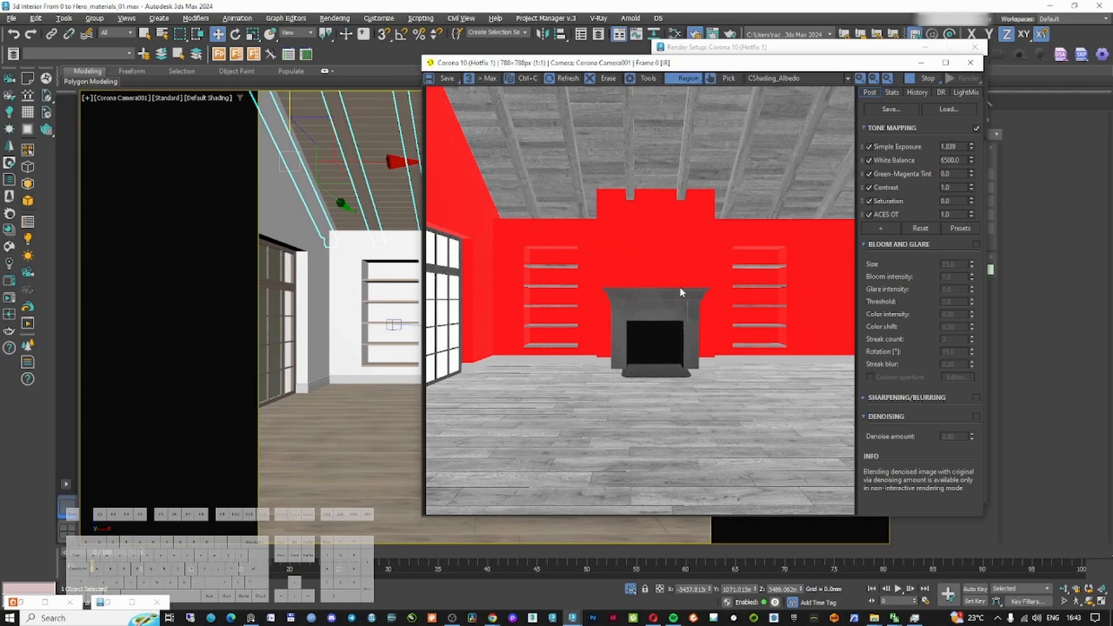
click(685, 78)
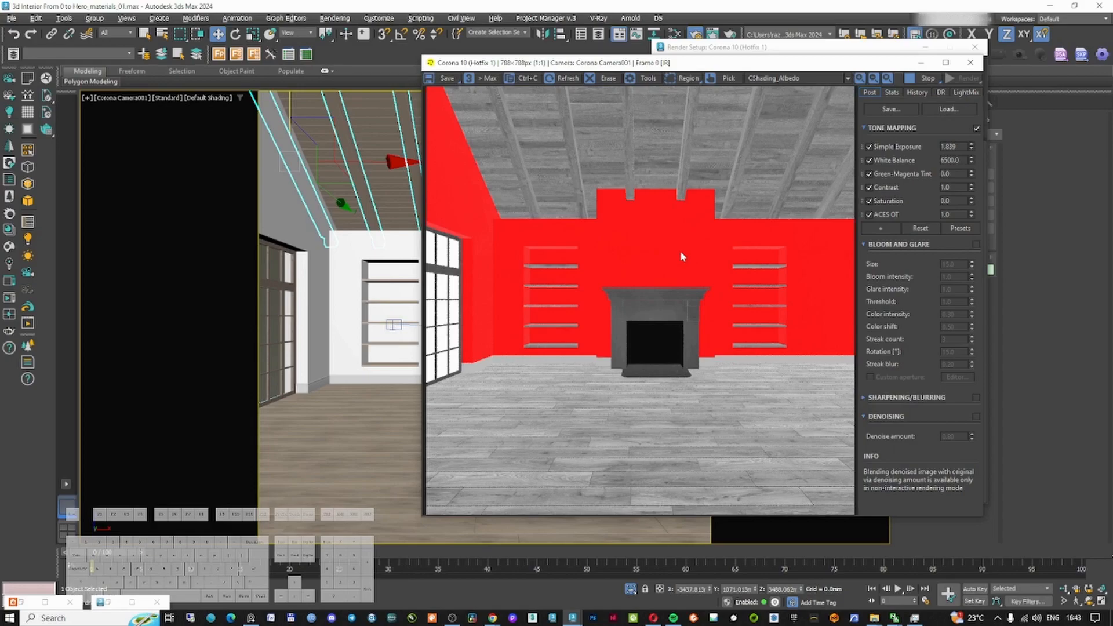
Set the wall texture's color correction exposure to 2.5
key(m)
double_click(873, 425)
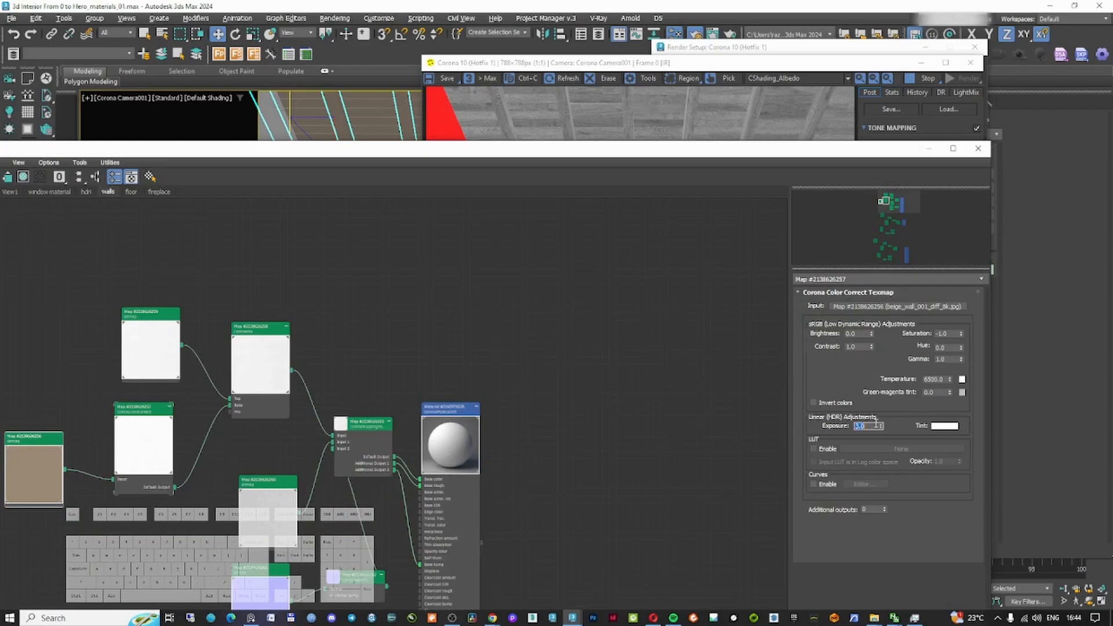
text(2.5)
key(Return)
Switch the frame buffer back to the beauty pass and select the floor object
click(650, 116)
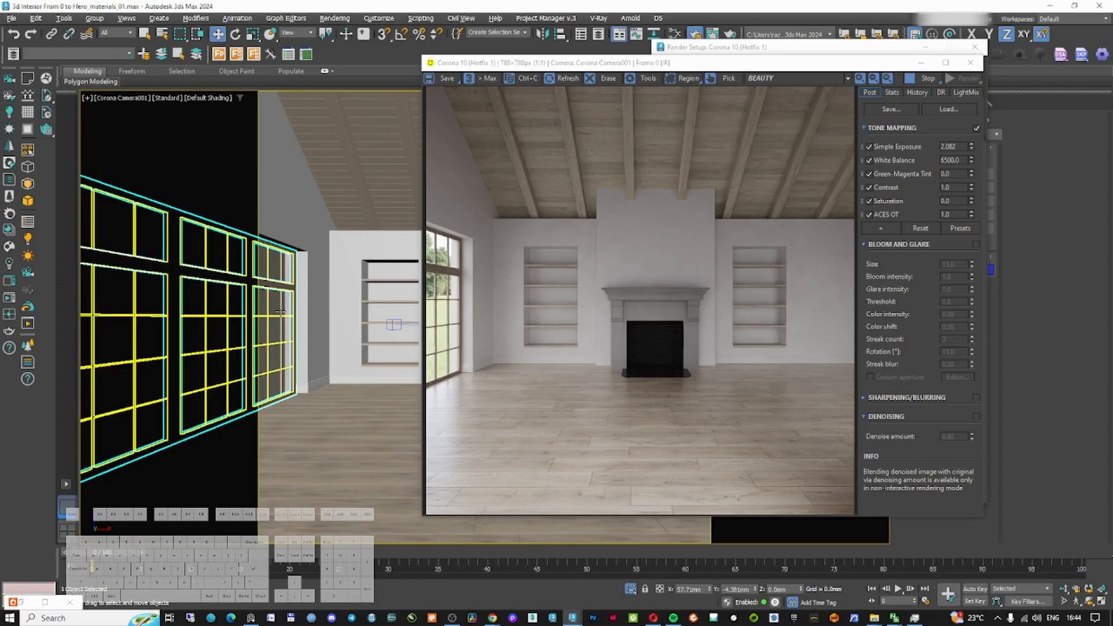
key(m)
click(154, 192)
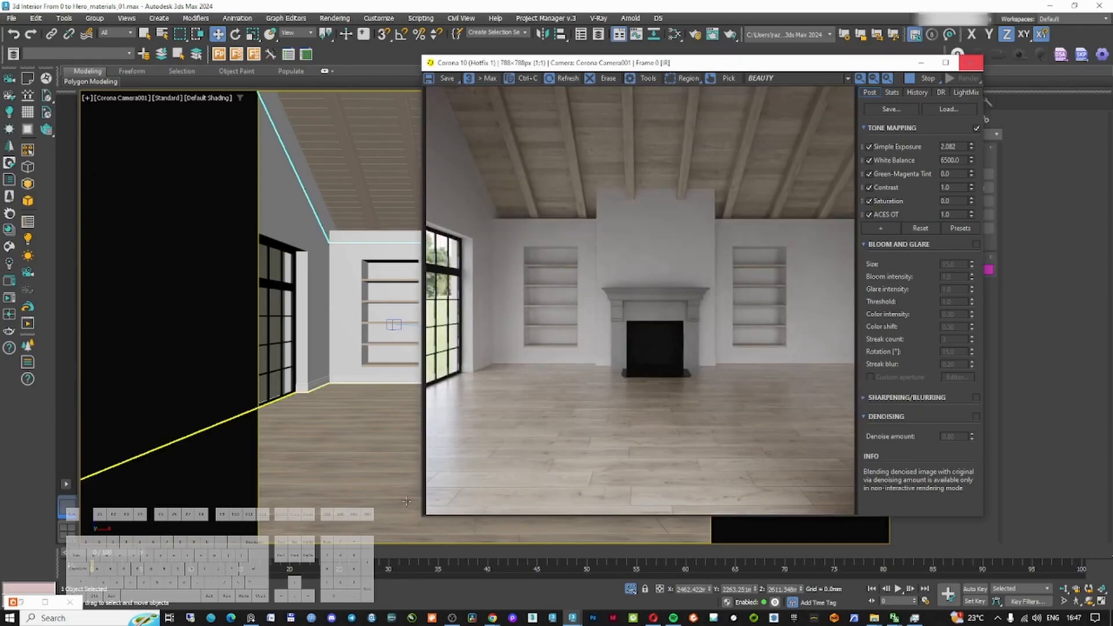
click(402, 482)
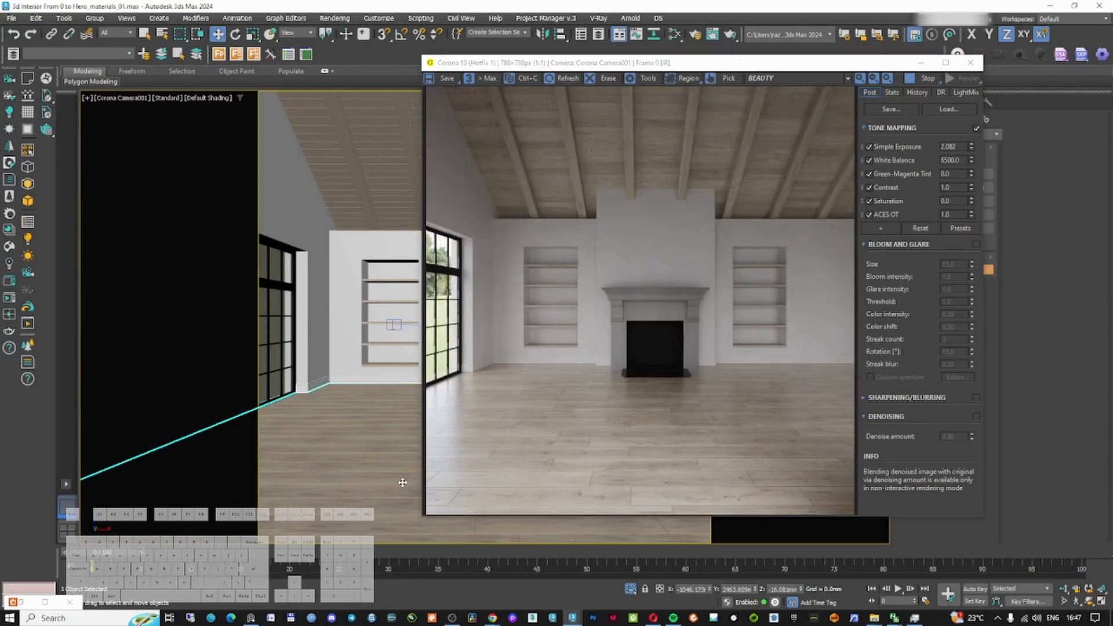
Open the floor material and set its color correction exposure to 0.2
key(m)
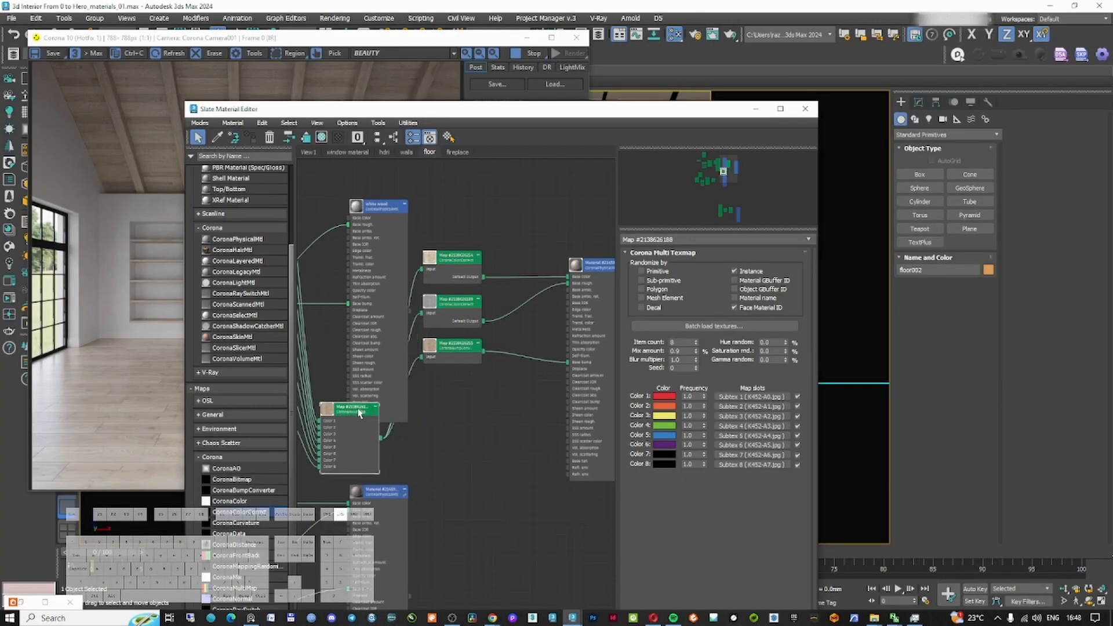
double_click(452, 257)
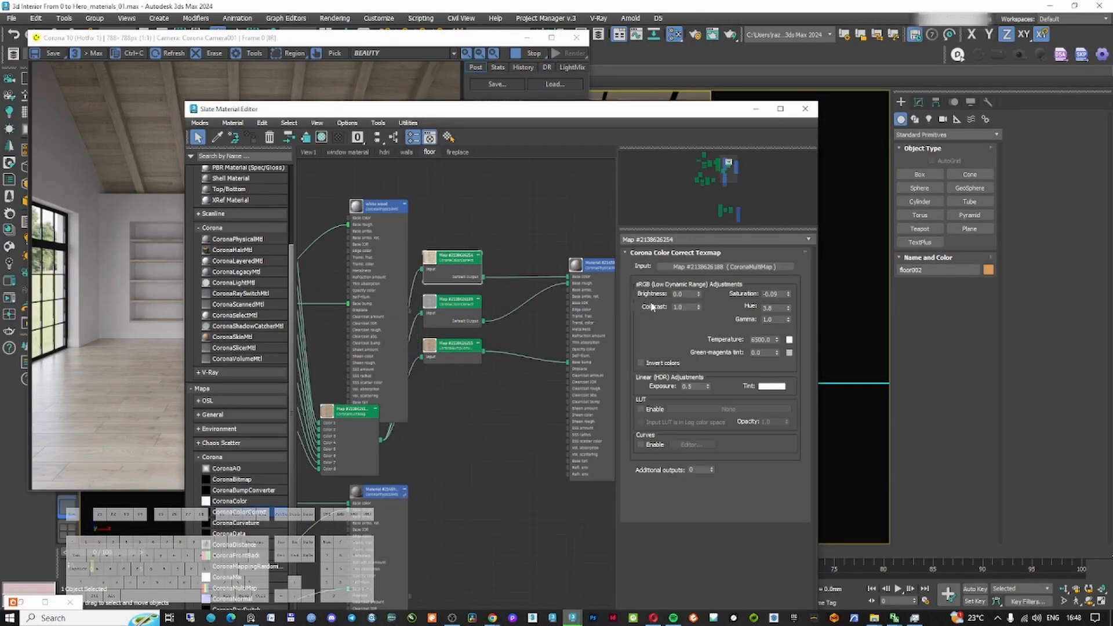
double_click(696, 385)
text(.2)
key(Return)
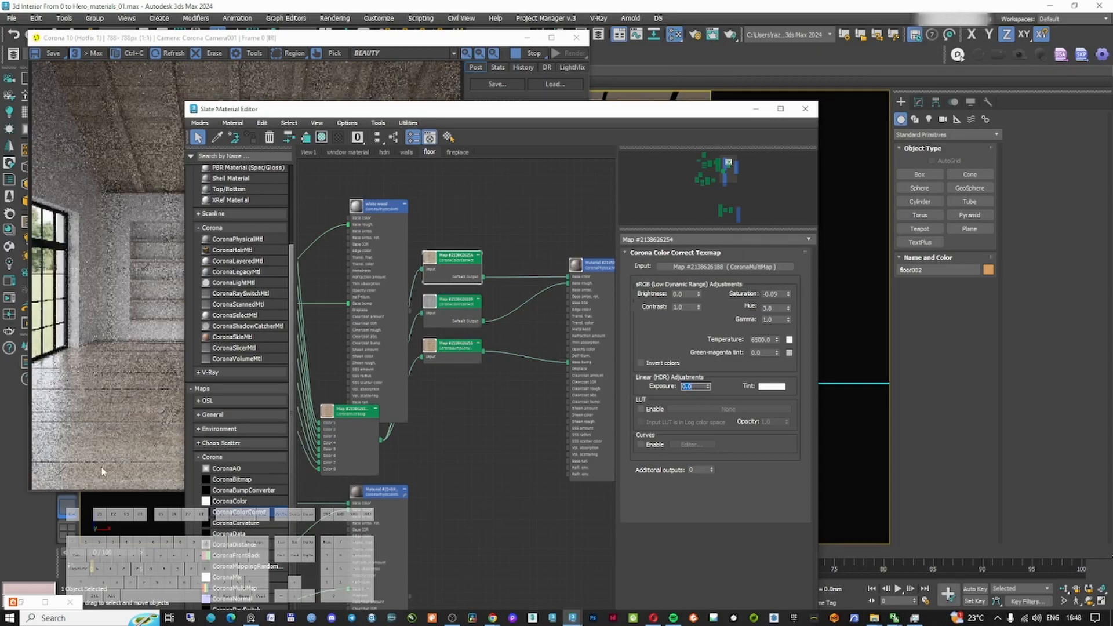
click(165, 447)
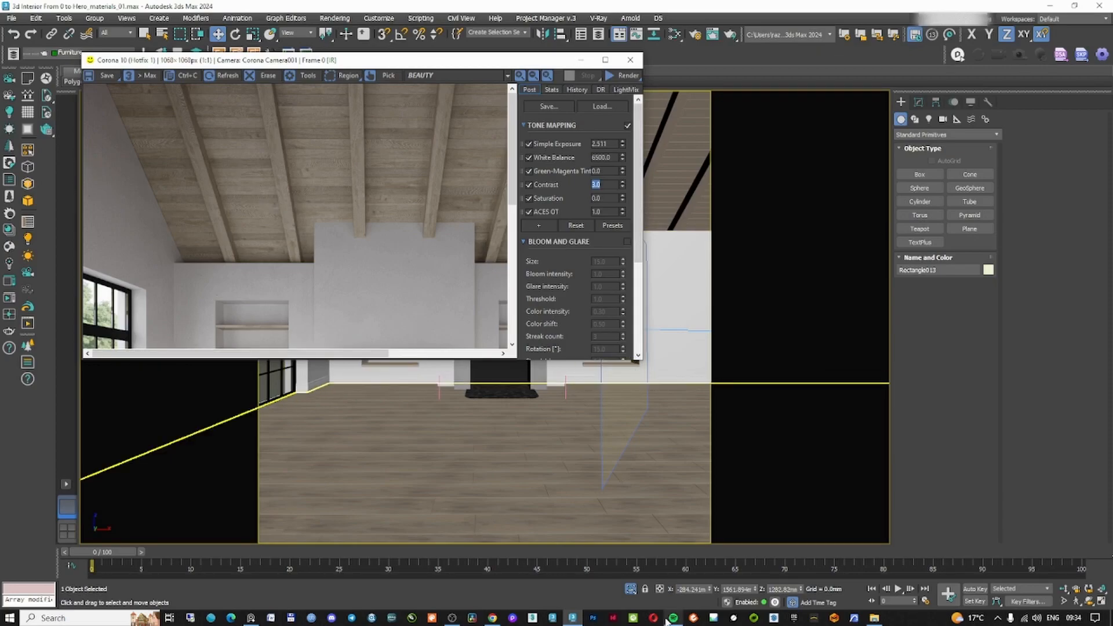
Examine the reference interior photos alongside the render
click(253, 619)
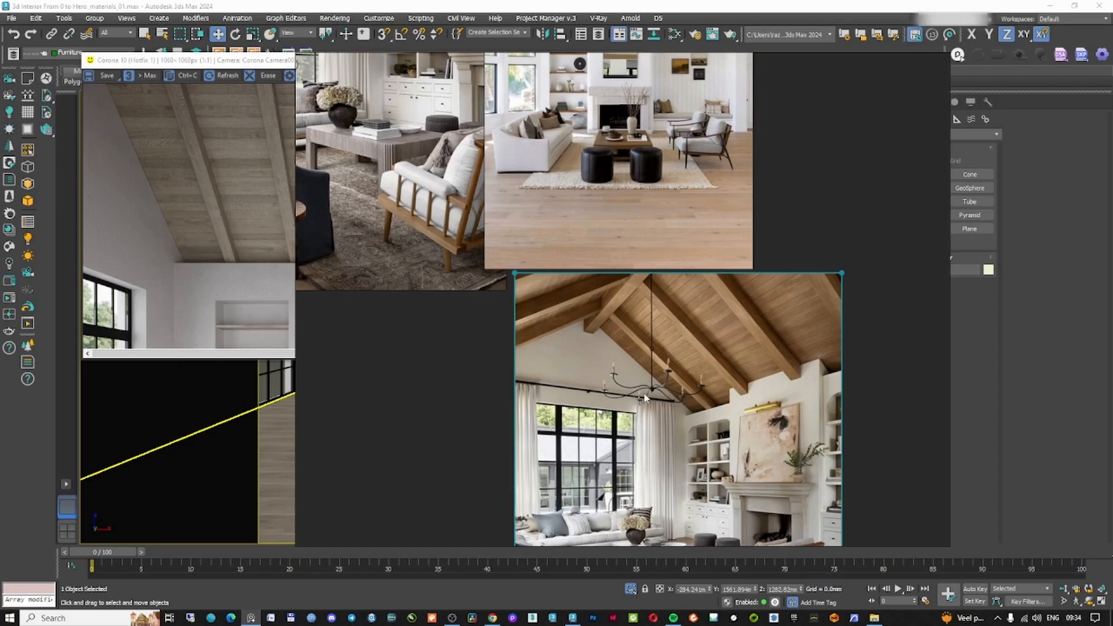
key(alt+Tab)
middle_drag(351, 267, 268, 165)
middle_drag(290, 288, 357, 366)
click(525, 400)
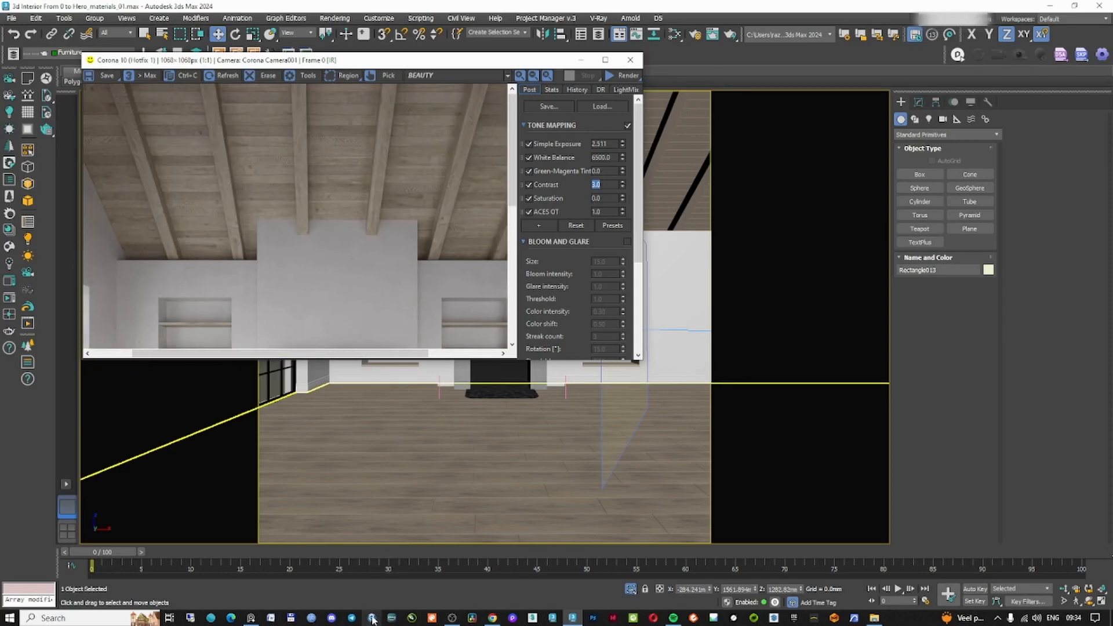
Select the floor, open the oak material and set its color correction exposure to 0.5
click(546, 458)
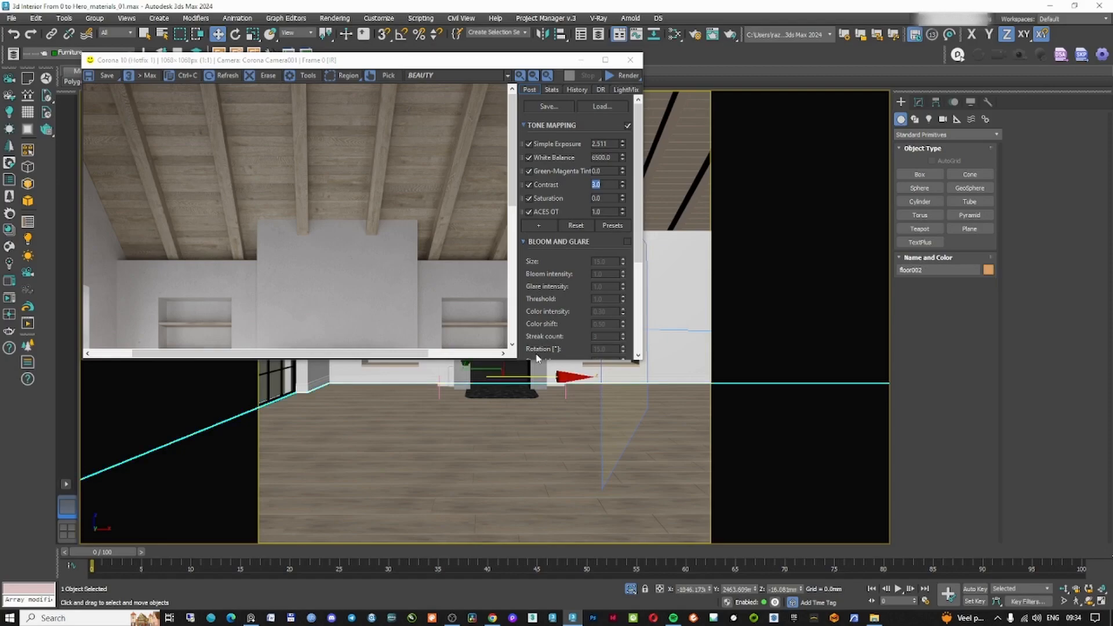
key(m)
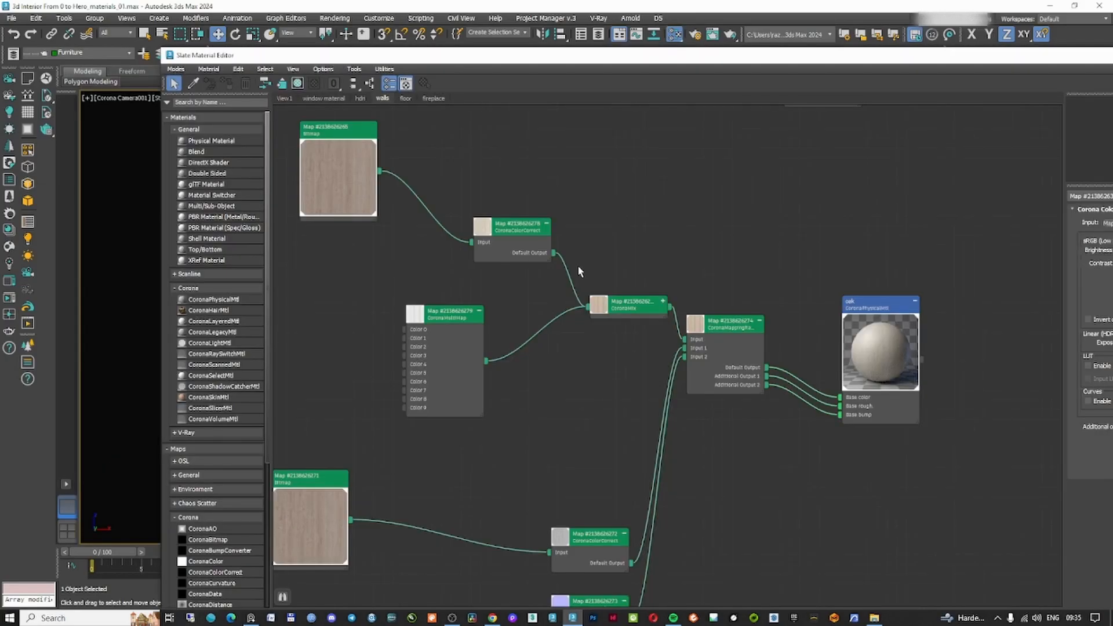
double_click(814, 59)
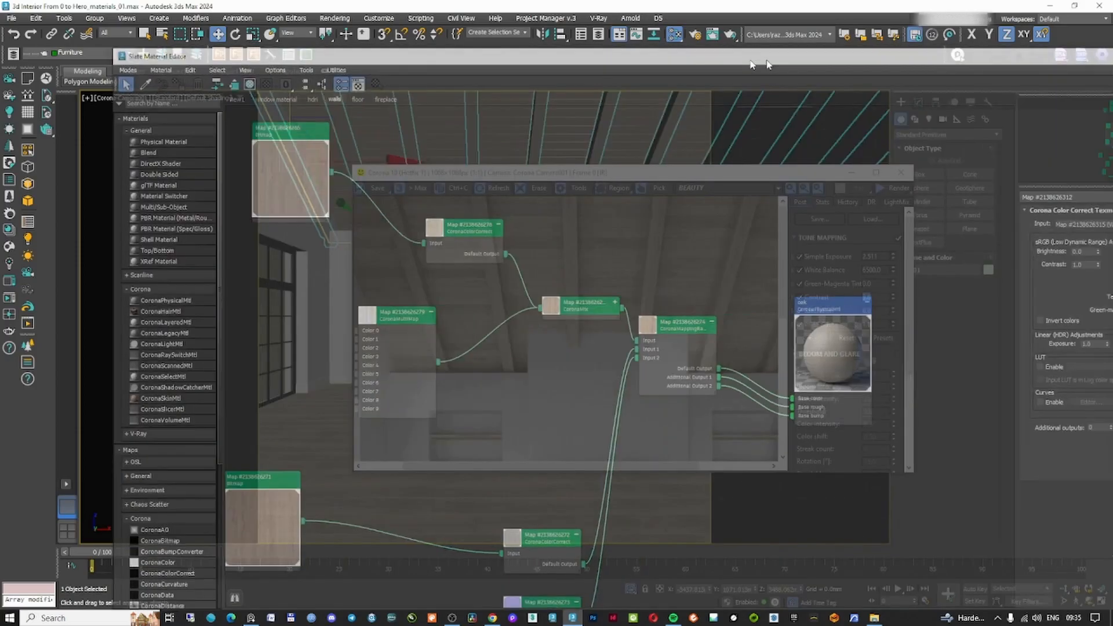
text(0.3)
key(Return)
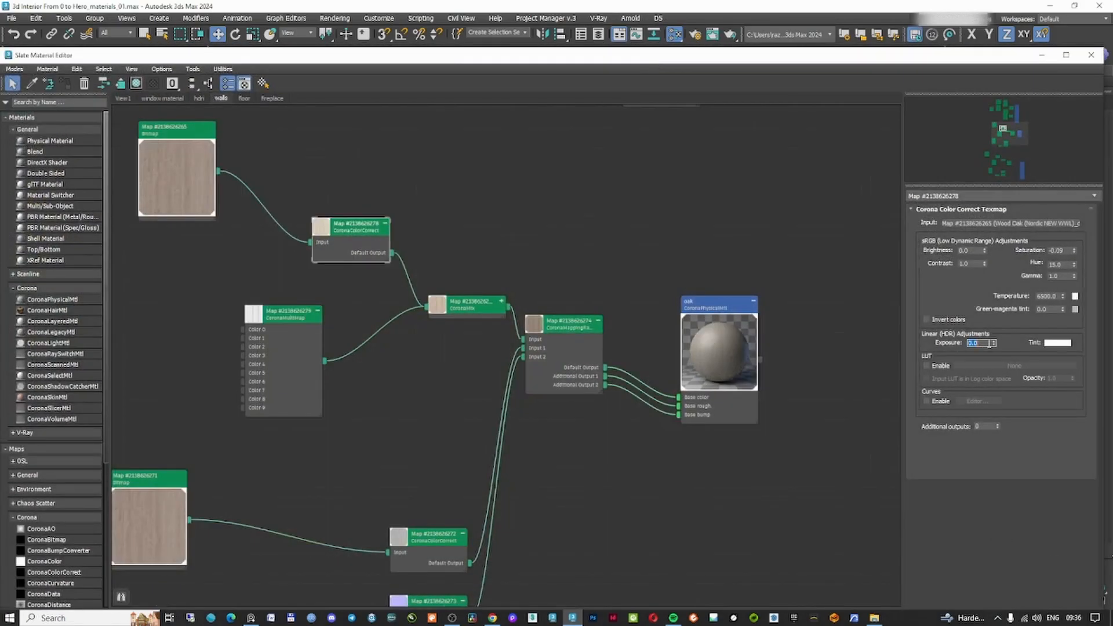
text(0.5)
key(Return)
Tweak the oak color correction's saturation and brightness and resize the material editor beside the render
double_click(1061, 249)
text(0.2)
key(Return)
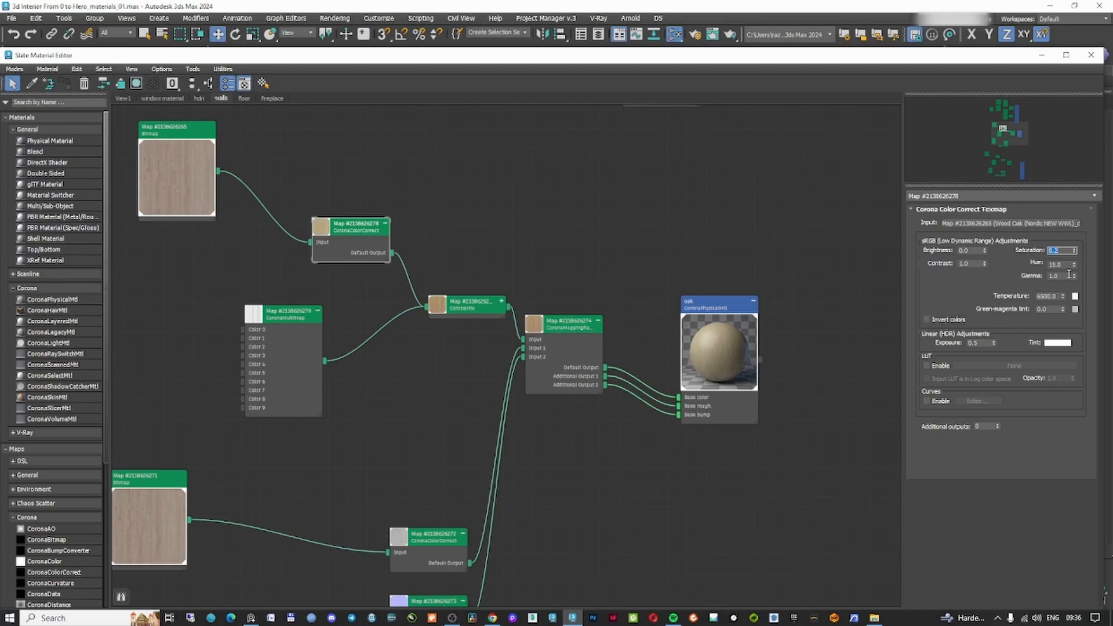
drag(994, 344, 994, 351)
right_click(1074, 251)
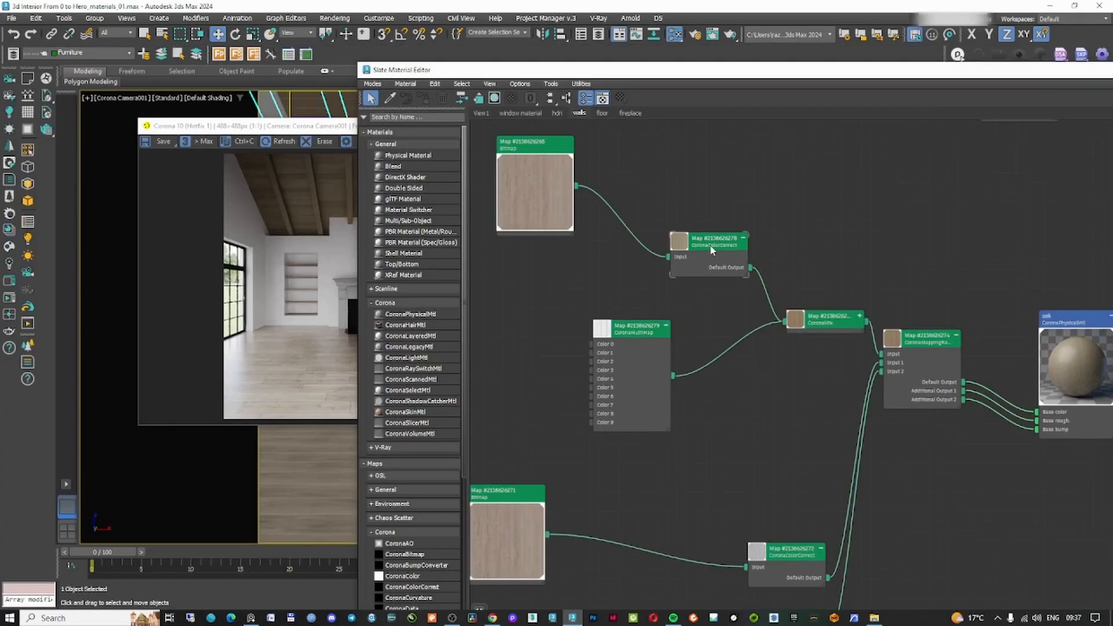
click(712, 251)
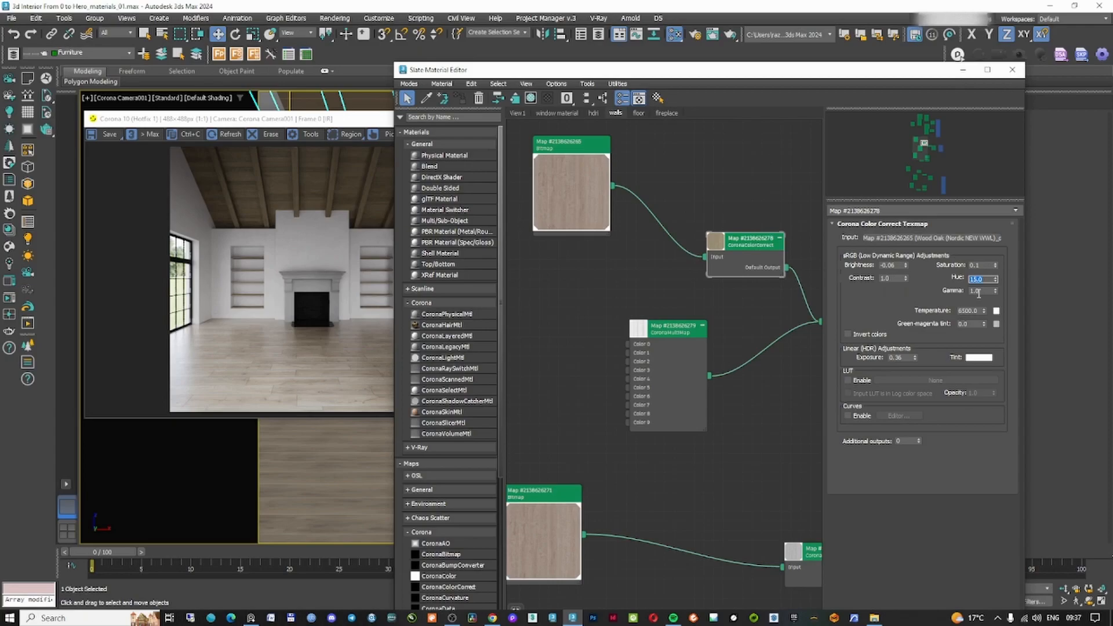
text(0)
key(Return)
Set the oak color correction's exposure to 1.0 and hue to 5
double_click(895, 357)
text(1)
key(Return)
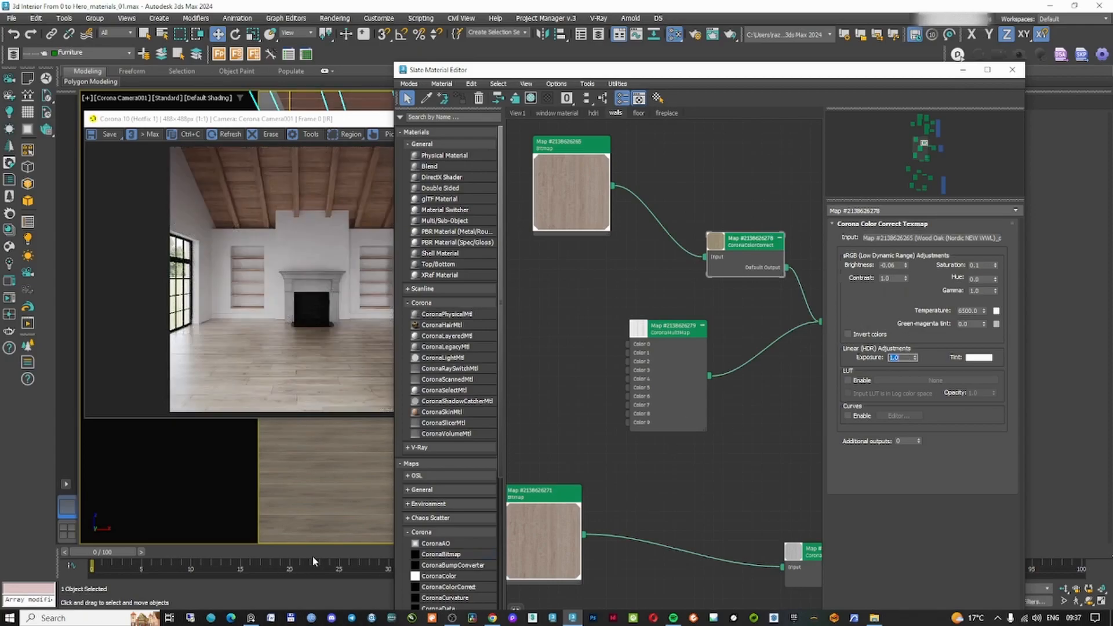
double_click(992, 279)
text(5)
key(Return)
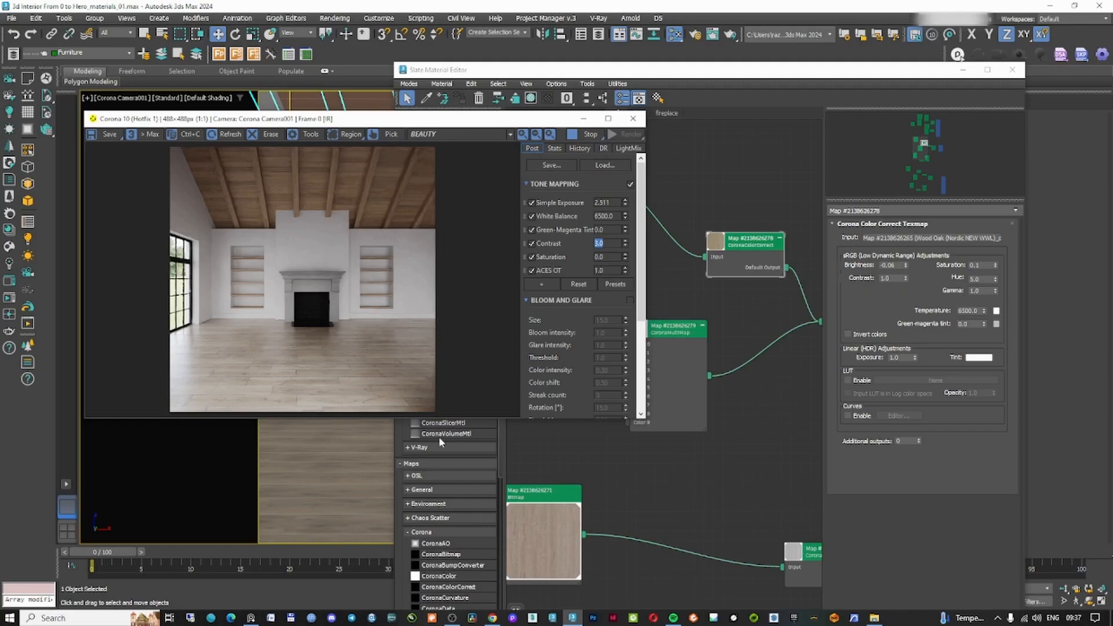
Compare the render with the reference interior photo
click(267, 618)
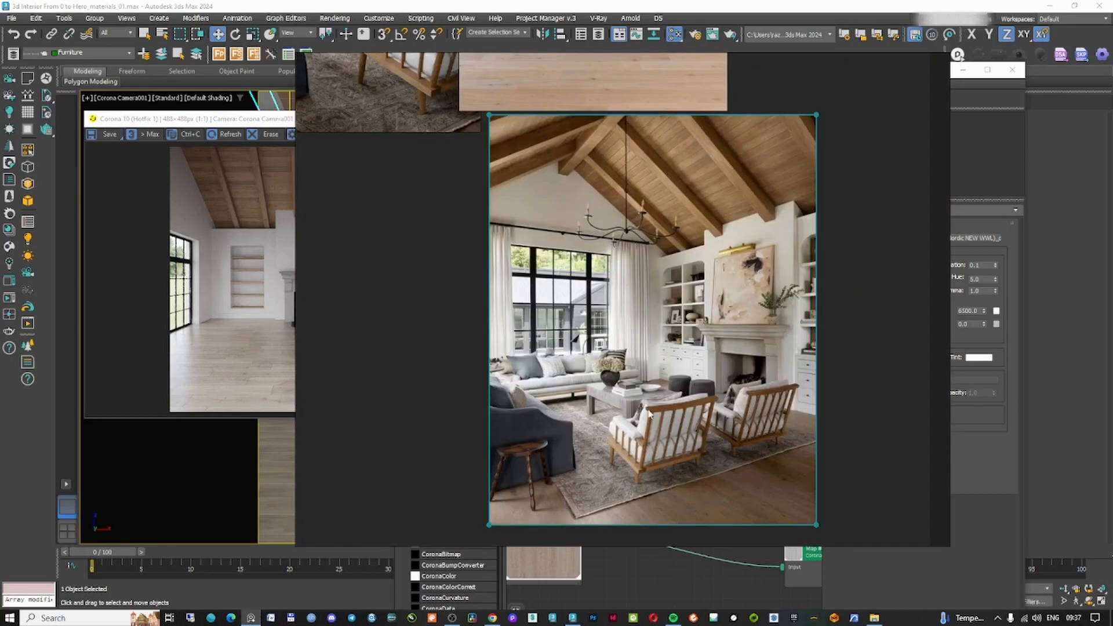
click(270, 349)
click(670, 112)
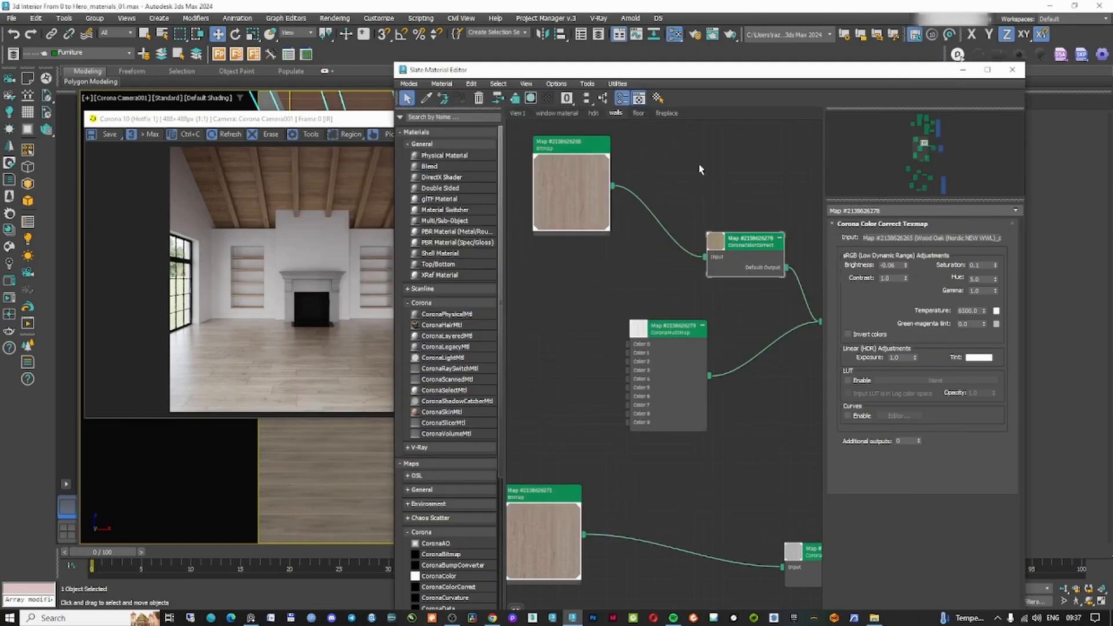
Switch to the floor view and set its color correction brightness to -0.05 and hue to 0
click(639, 113)
text(-0.05)
key(Return)
double_click(979, 279)
text(10)
key(Return)
text(0)
key(Return)
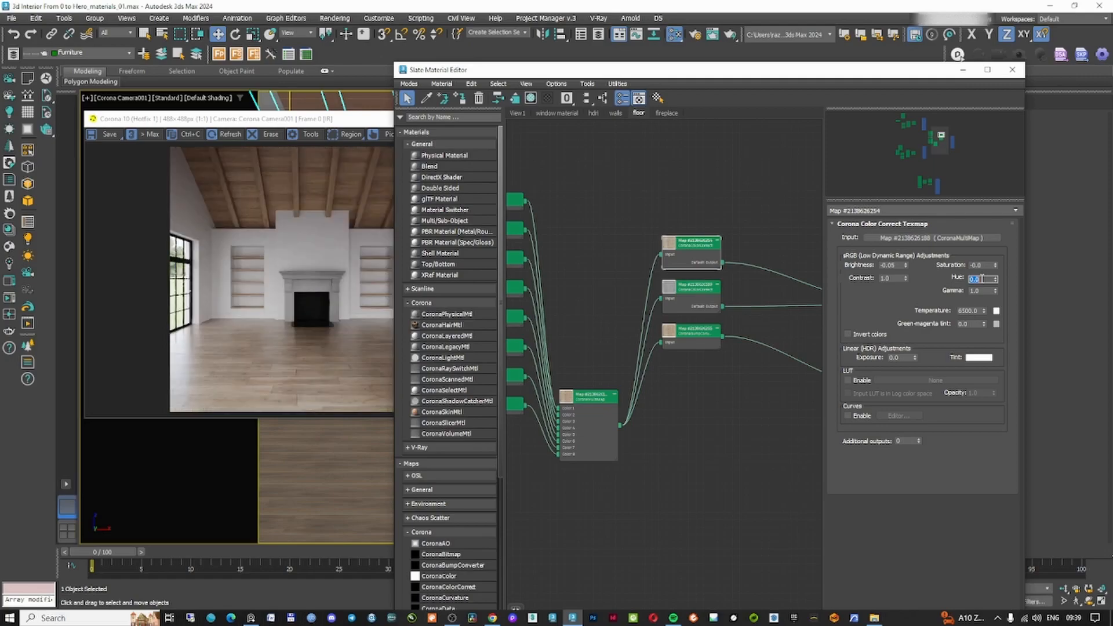
Set the floor color correction's brightness to -0.1
click(251, 618)
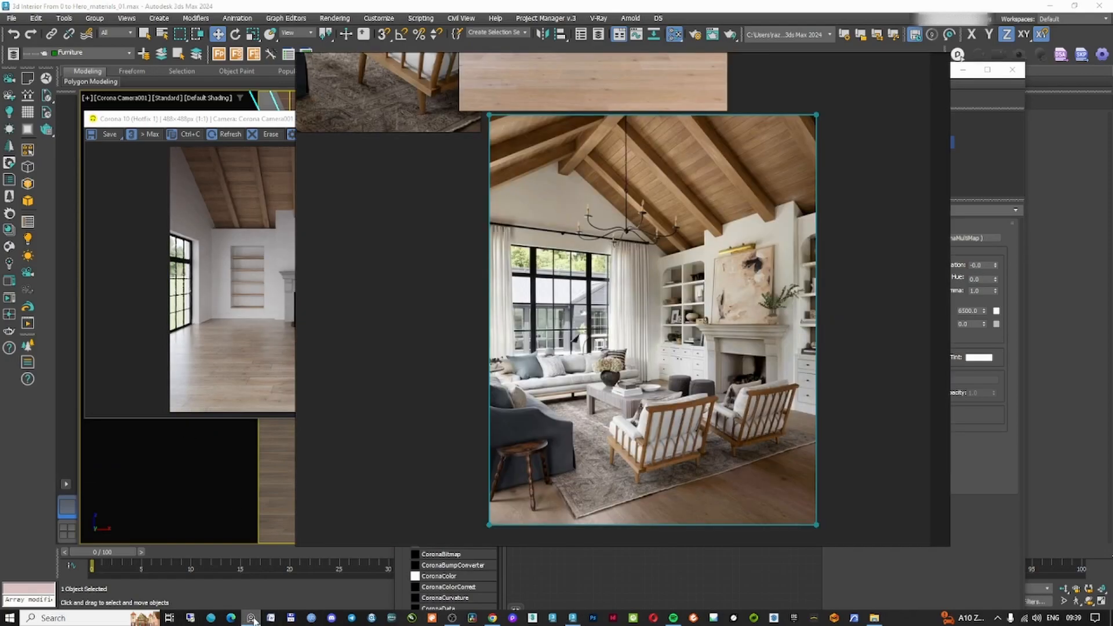
click(251, 618)
double_click(891, 265)
text(-0.1)
key(Return)
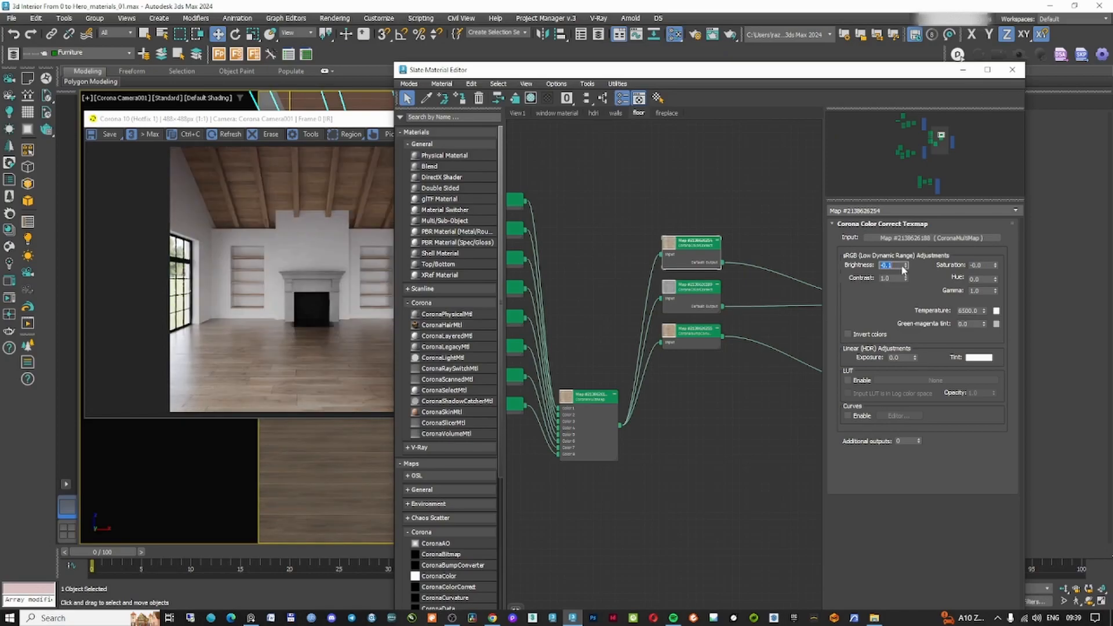
Check the current render against the reference living-room photo
click(251, 618)
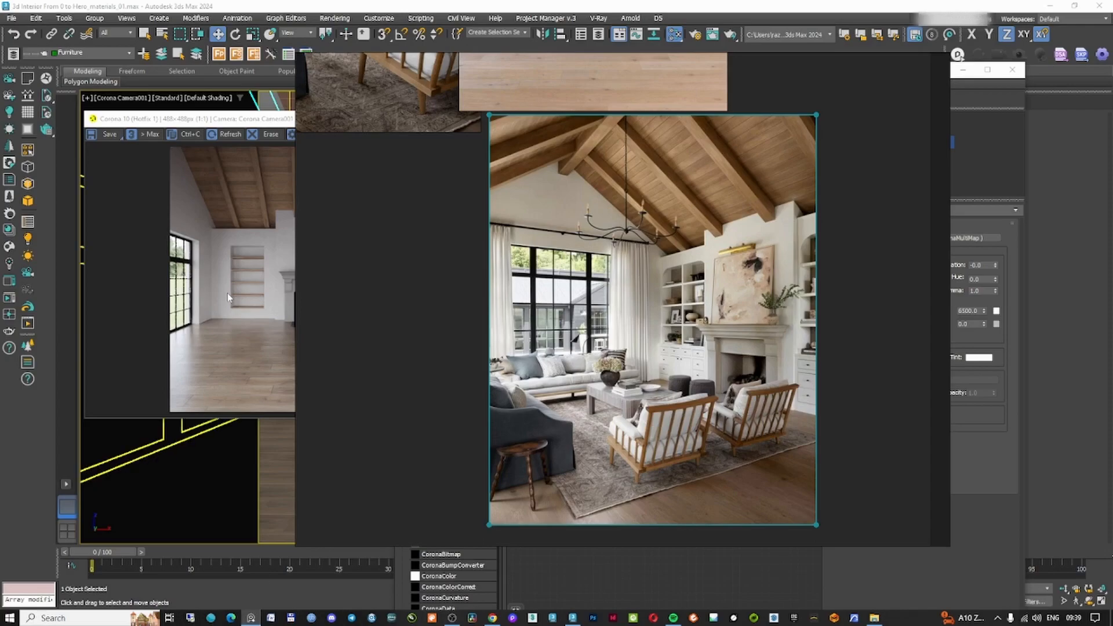
click(454, 257)
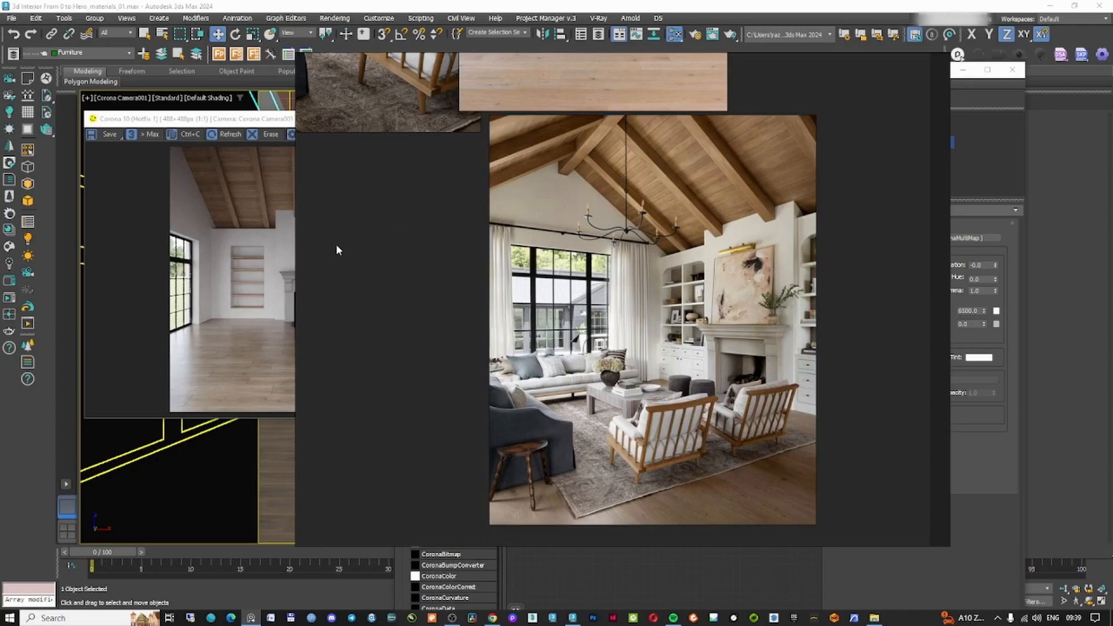
click(284, 242)
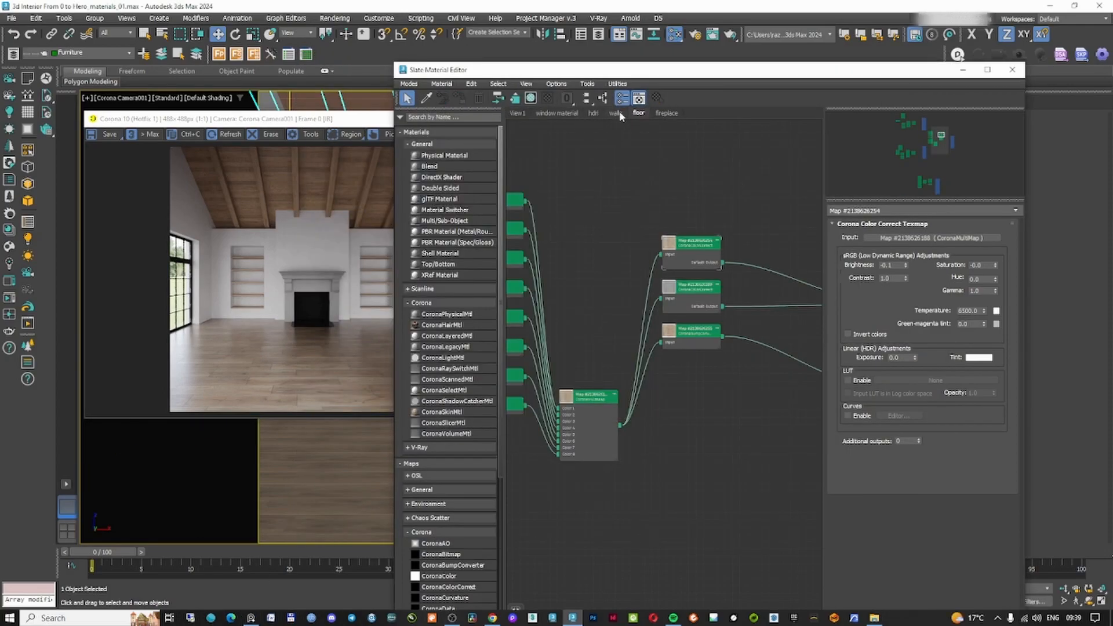
Switch to the walls view and set the wall color correction's brightness to -0.02
click(616, 113)
double_click(762, 244)
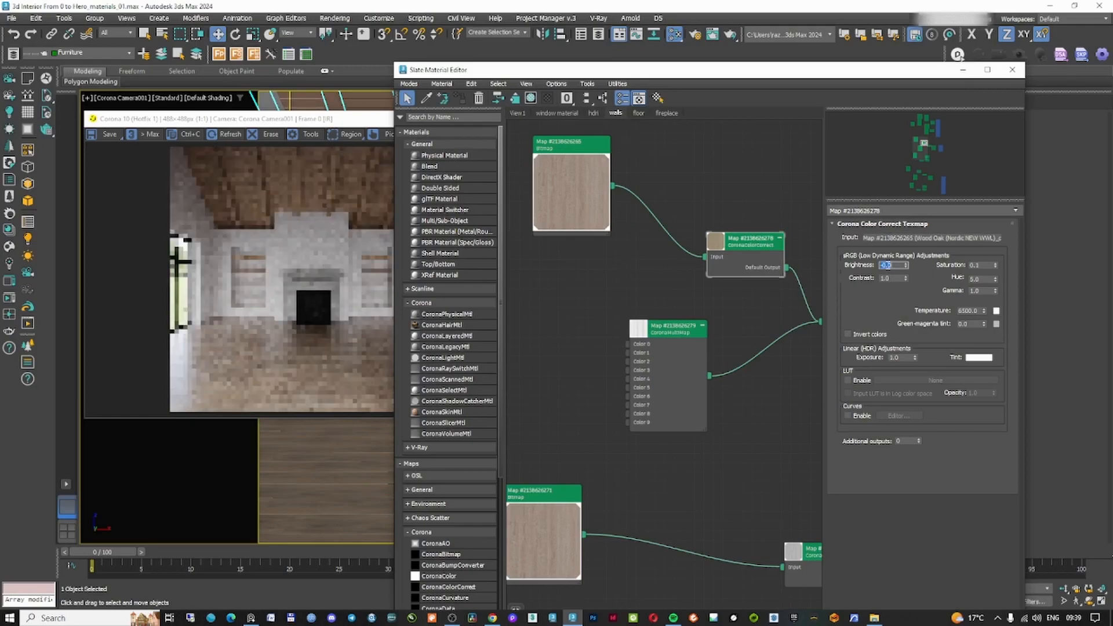
text(-0.0)
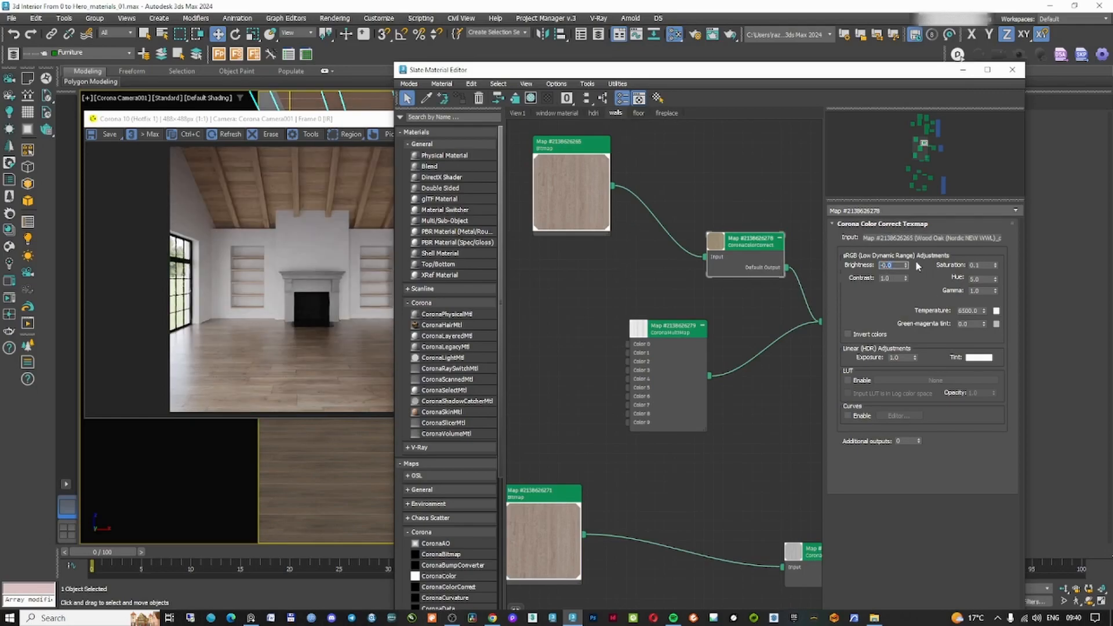
text(5)
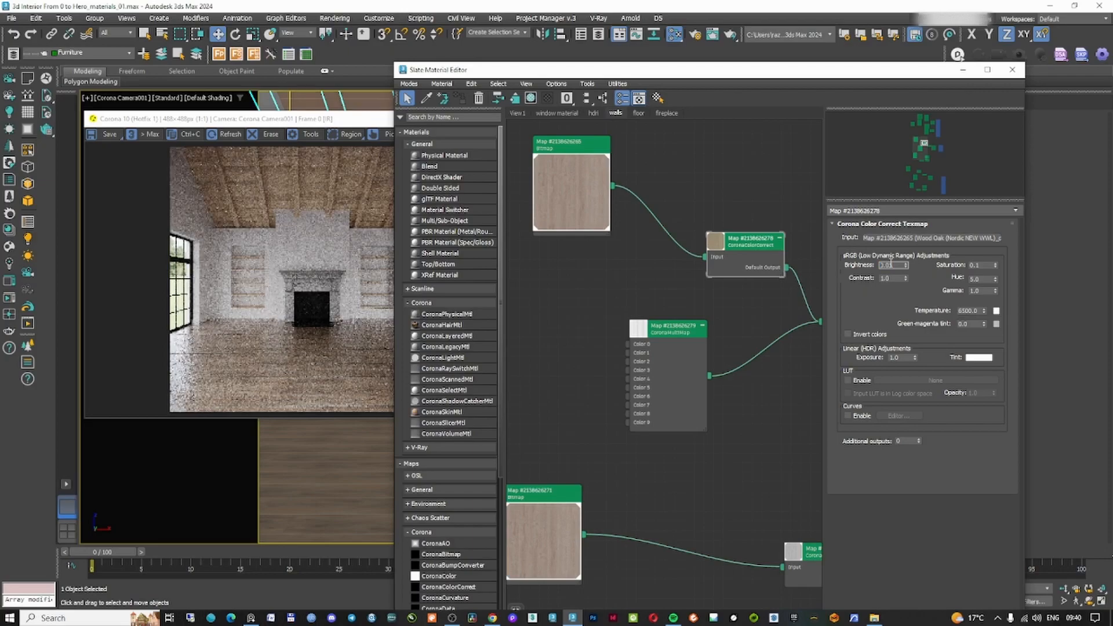
text(-0.02)
key(Return)
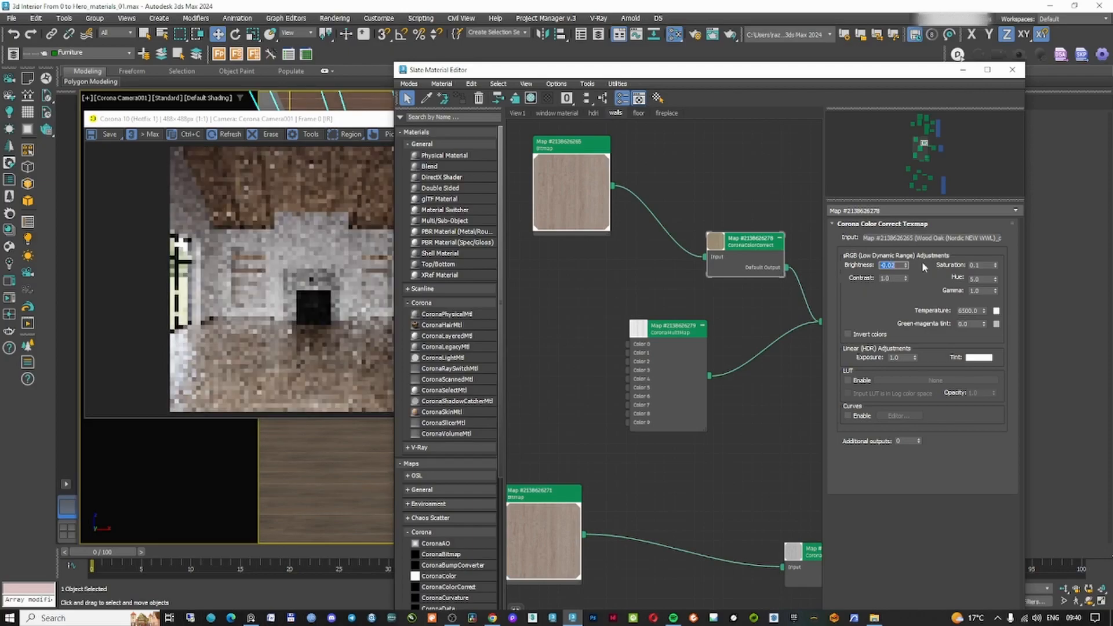
Switch to the fireplace view and rearrange its texture nodes to make room
click(638, 113)
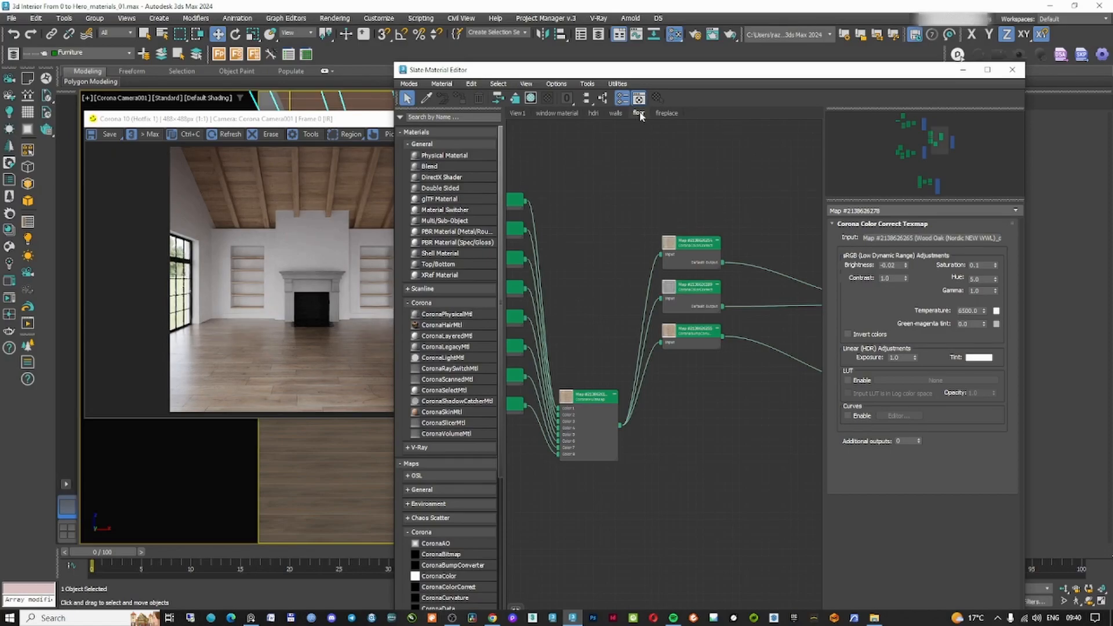
click(346, 375)
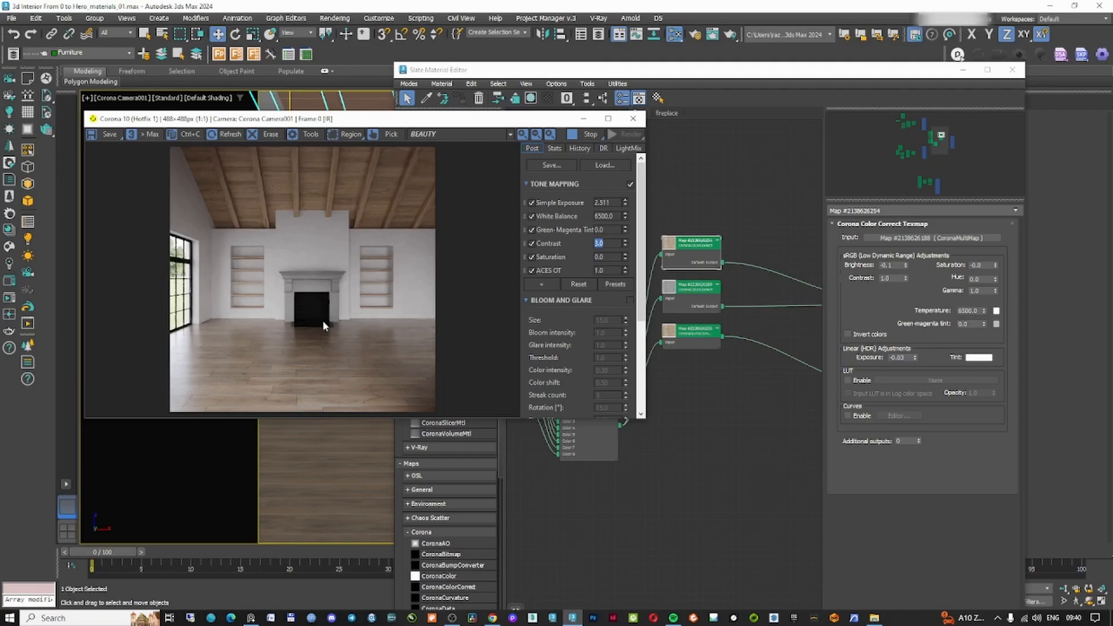
click(665, 113)
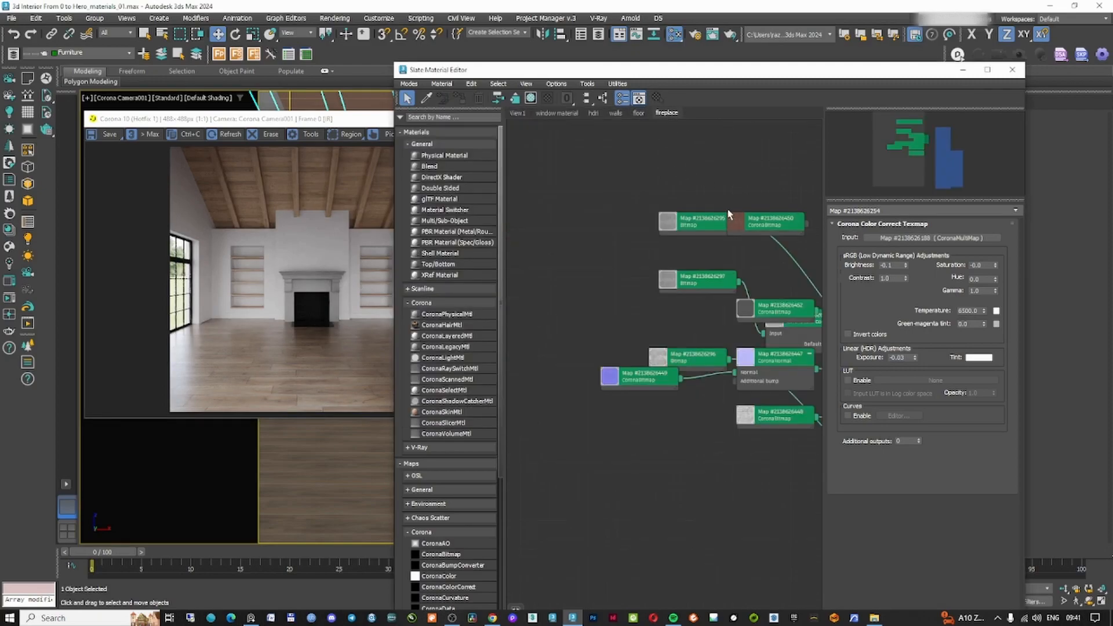
middle_drag(719, 214, 579, 213)
scroll(581, 214, down, 1)
drag(749, 263, 760, 351)
drag(760, 351, 771, 385)
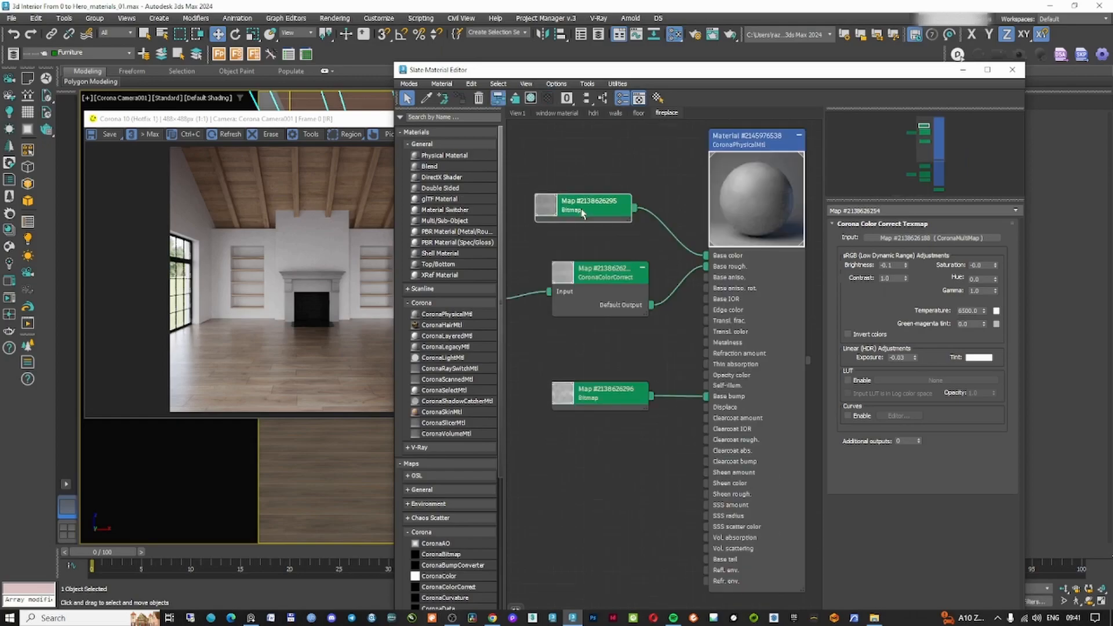
drag(582, 213, 587, 208)
drag(601, 285, 577, 309)
click(639, 266)
middle_drag(639, 265, 698, 258)
scroll(698, 257, down, 2)
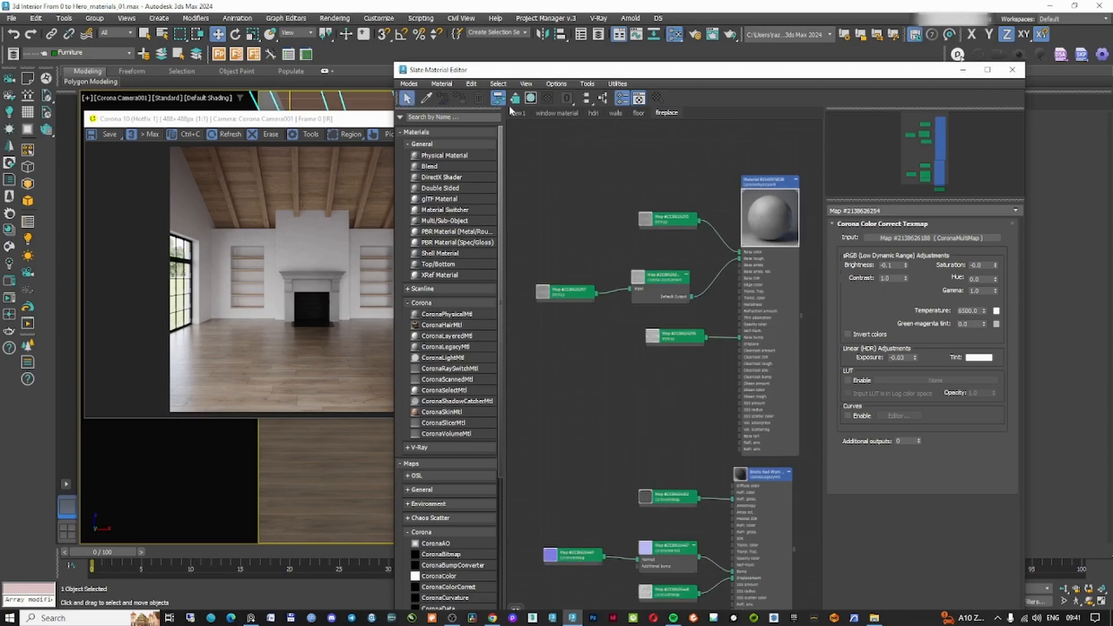
drag(682, 218, 638, 189)
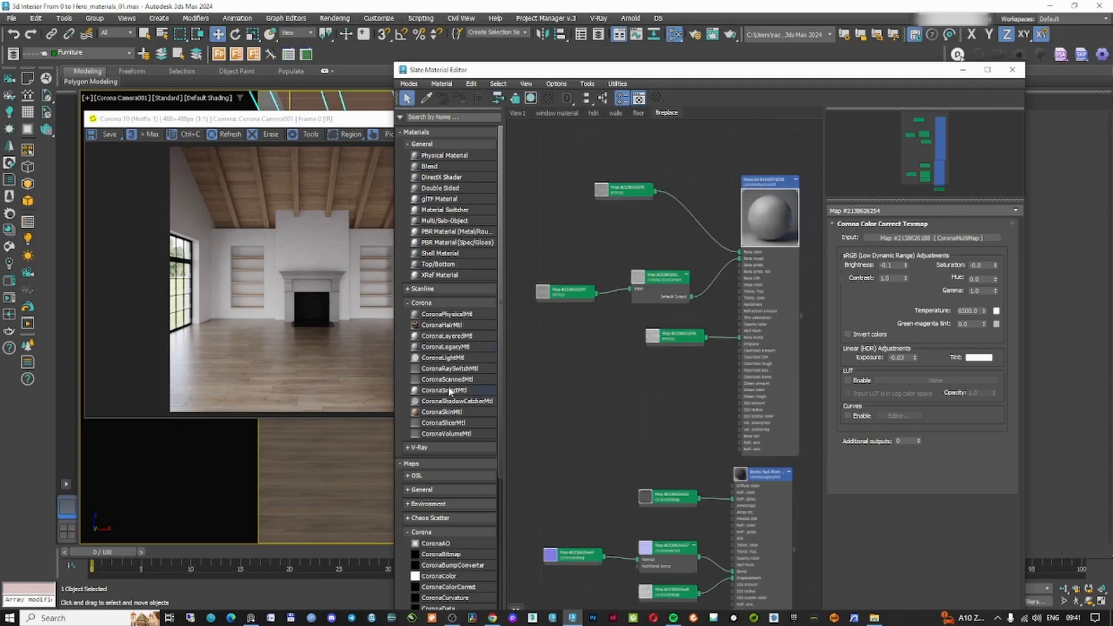
Add a CoronaMix map and wire it between the fireplace stucco map and the material's base color
scroll(446, 460, down, 3)
scroll(466, 520, down, 4)
drag(449, 496, 690, 217)
drag(628, 197, 599, 190)
drag(705, 223, 698, 208)
middle_drag(664, 193, 660, 221)
Set the mix's top layer color to a pale off-white
click(888, 297)
click(650, 244)
drag(739, 265, 737, 237)
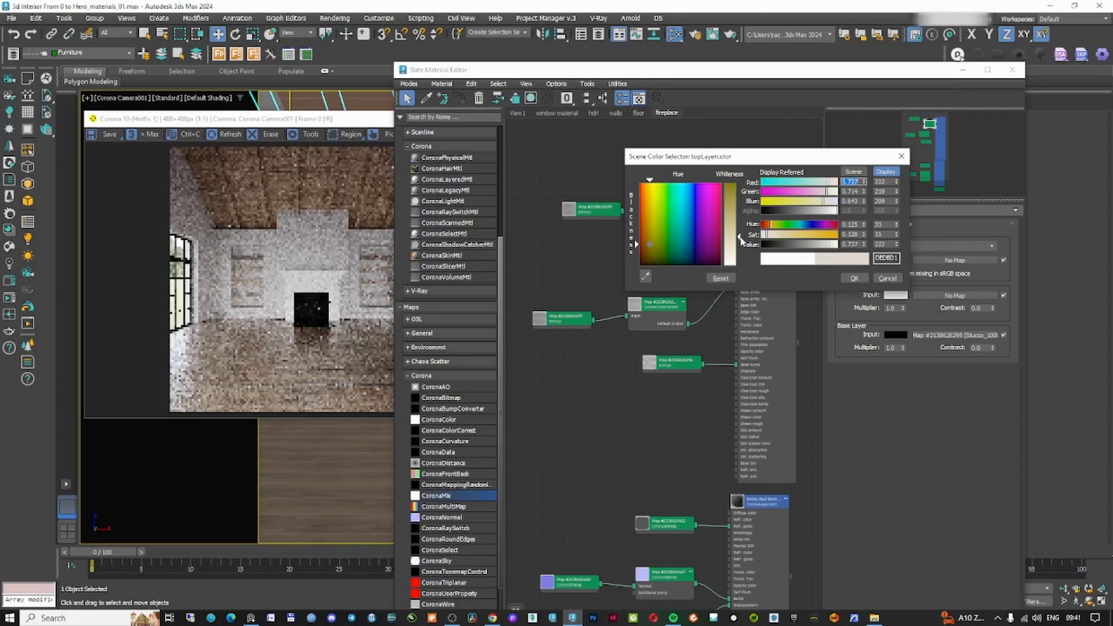
click(854, 278)
Set the mix operation to Color Burn and the top layer multiplier to 3
click(939, 245)
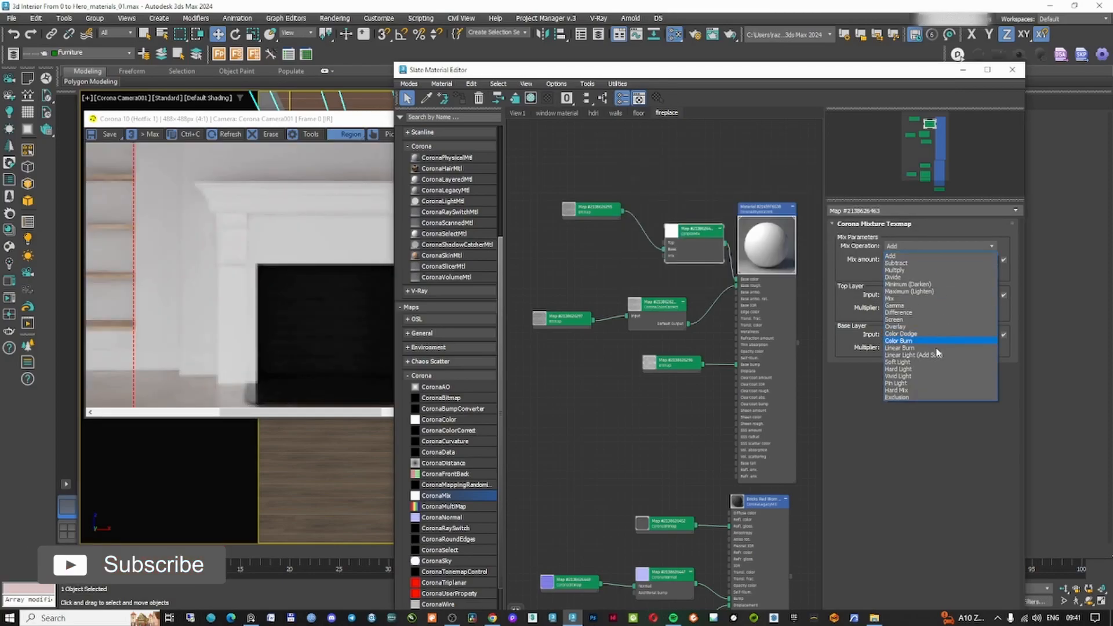
click(907, 341)
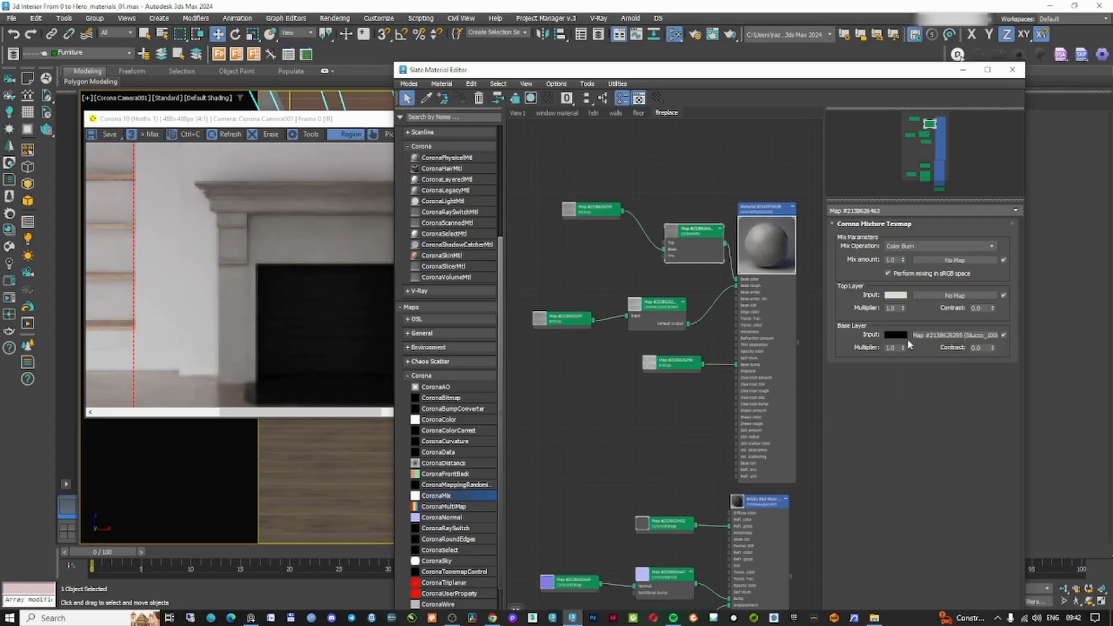
double_click(892, 308)
text(3)
key(Return)
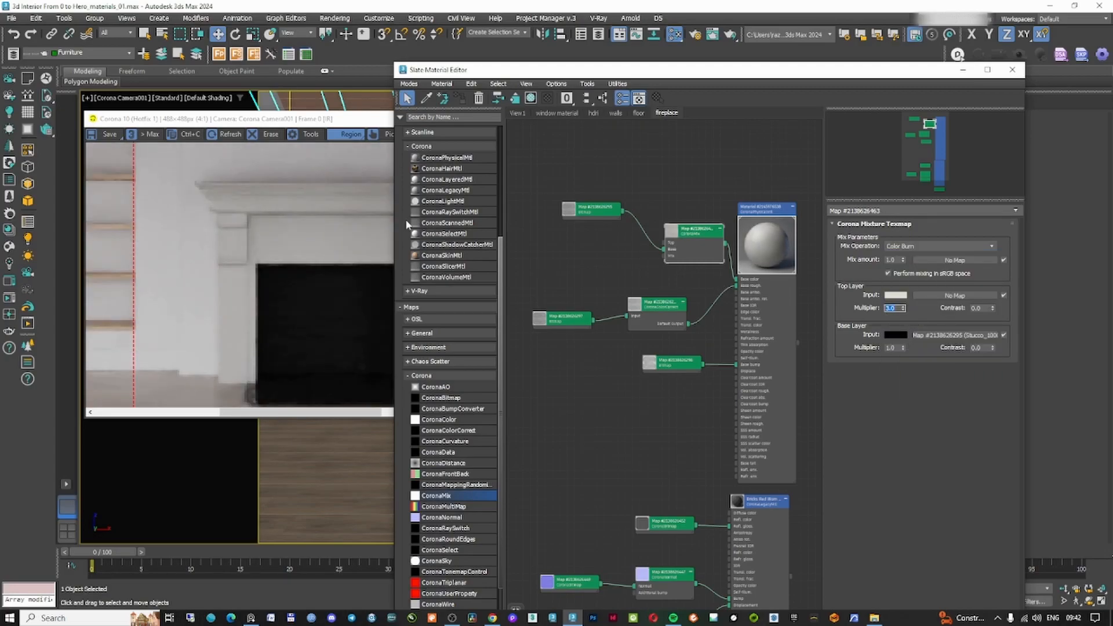
Zoom into the interactive render to inspect the fireplace surround
click(332, 261)
scroll(326, 273, down, 1)
scroll(322, 302, up, 1)
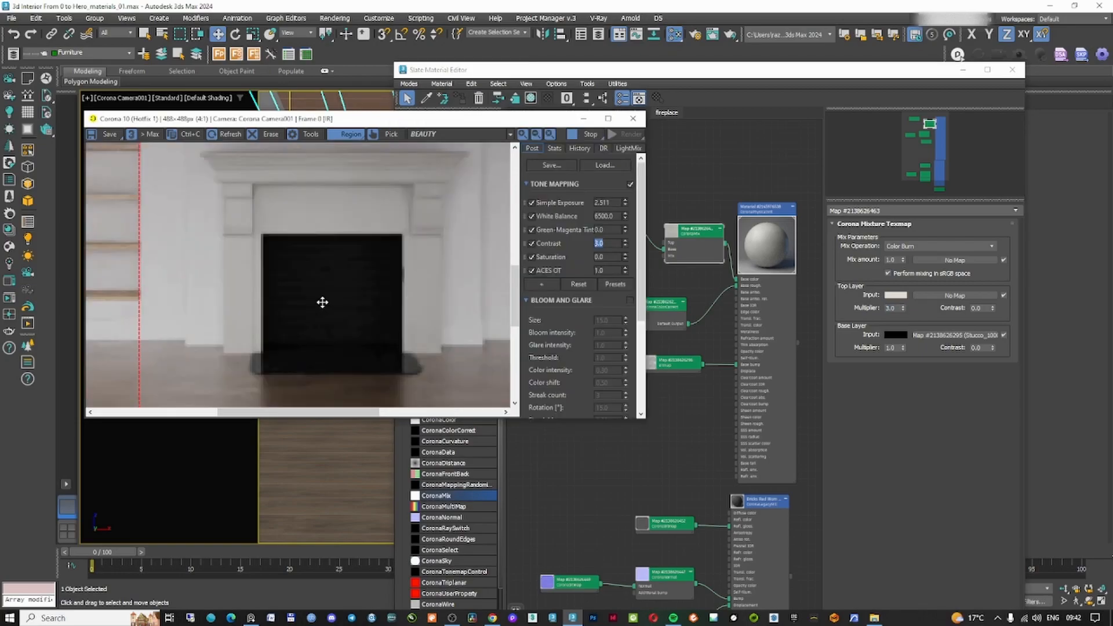
scroll(325, 304, down, 1)
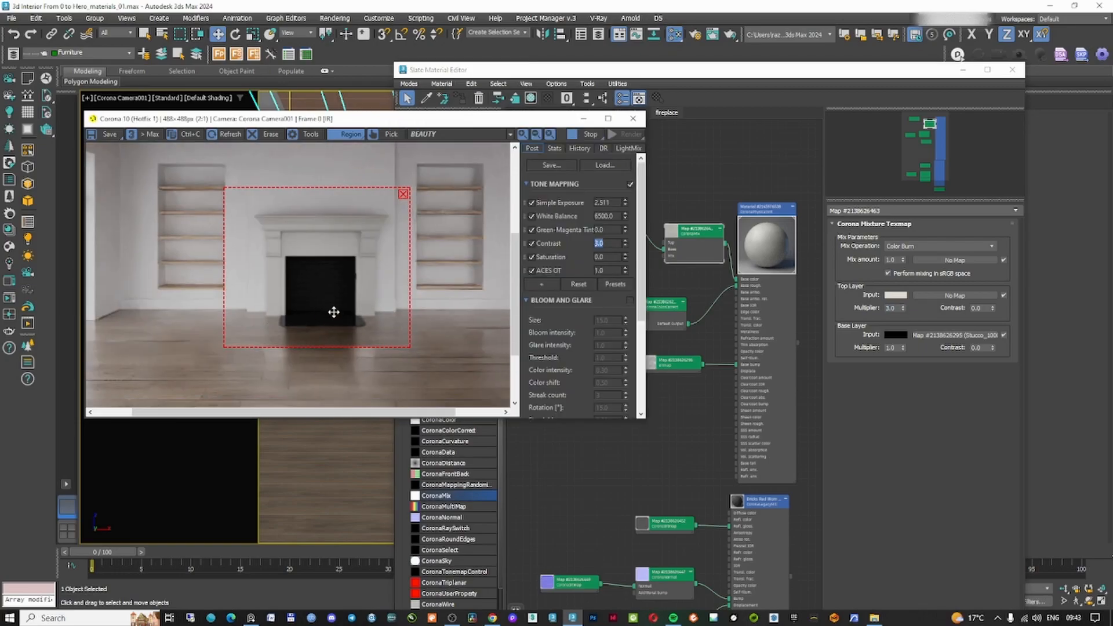
scroll(333, 312, up, 1)
scroll(331, 316, down, 1)
scroll(296, 336, up, 1)
scroll(296, 336, down, 1)
scroll(296, 338, down, 1)
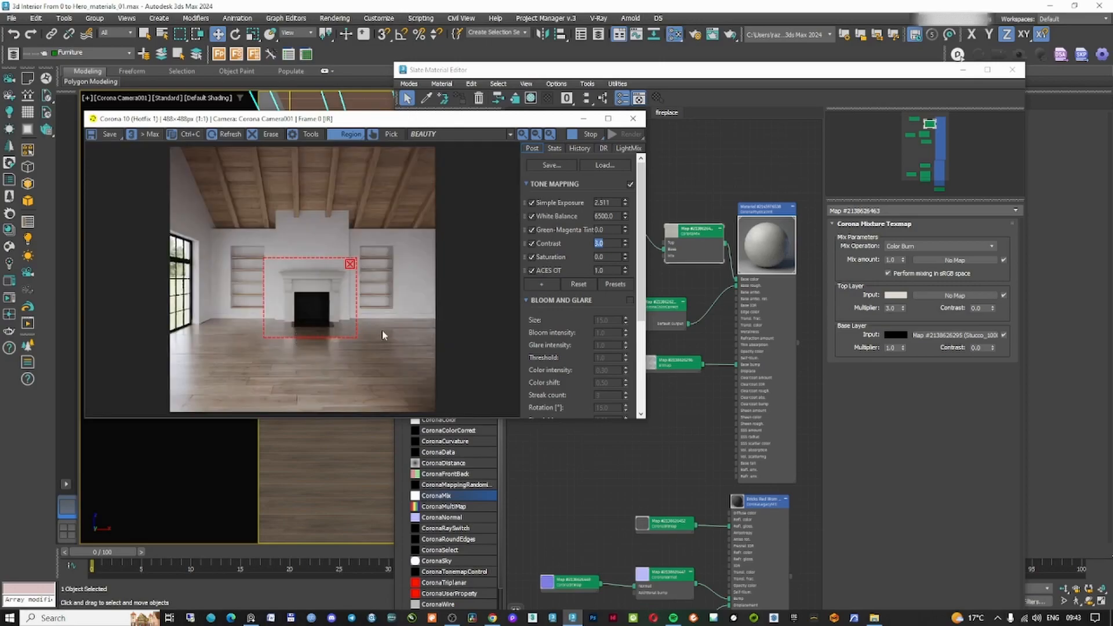
scroll(336, 320, up, 2)
scroll(284, 293, down, 2)
Darken the diffuse color of the Bricks Red Worn Dark Mortar material inside the fireplace
click(706, 106)
scroll(741, 202, down, 2)
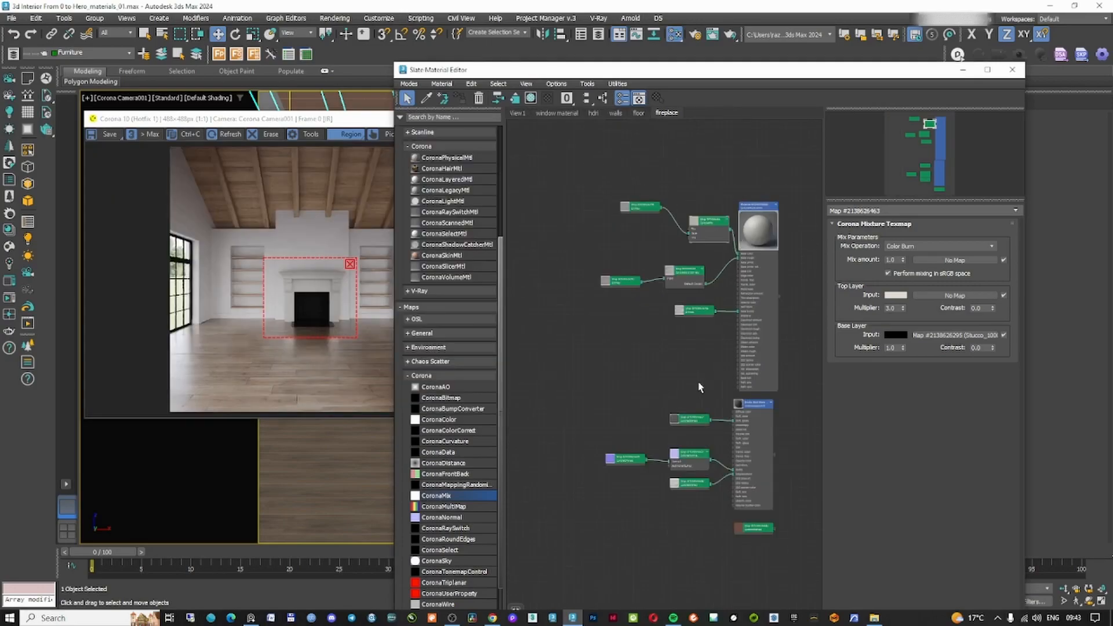
scroll(699, 378, up, 3)
click(745, 342)
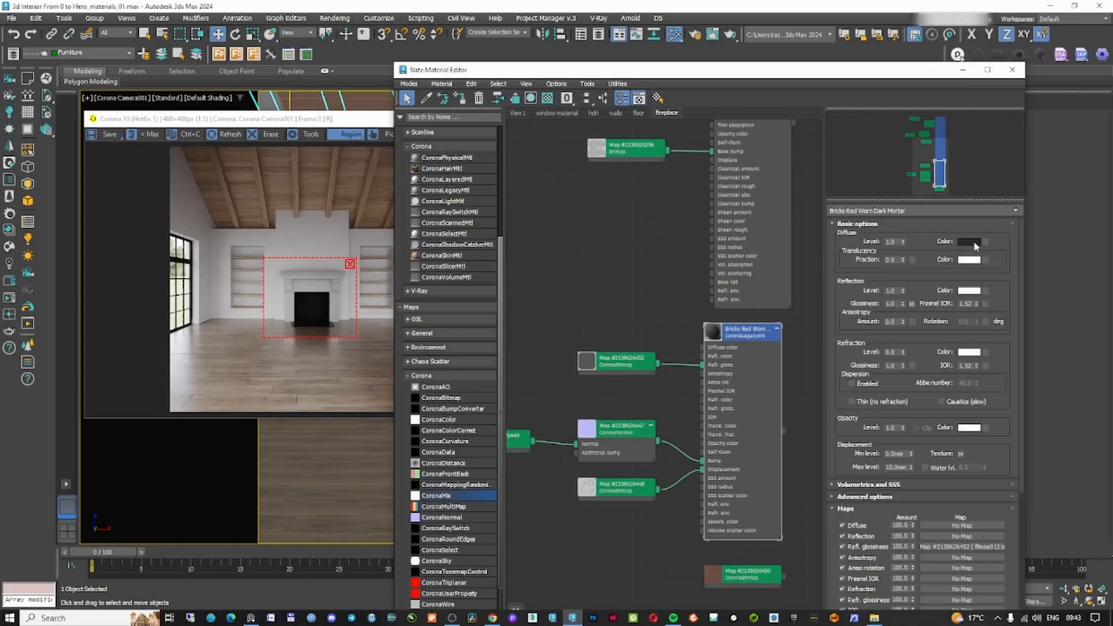
click(974, 242)
scroll(329, 341, up, 1)
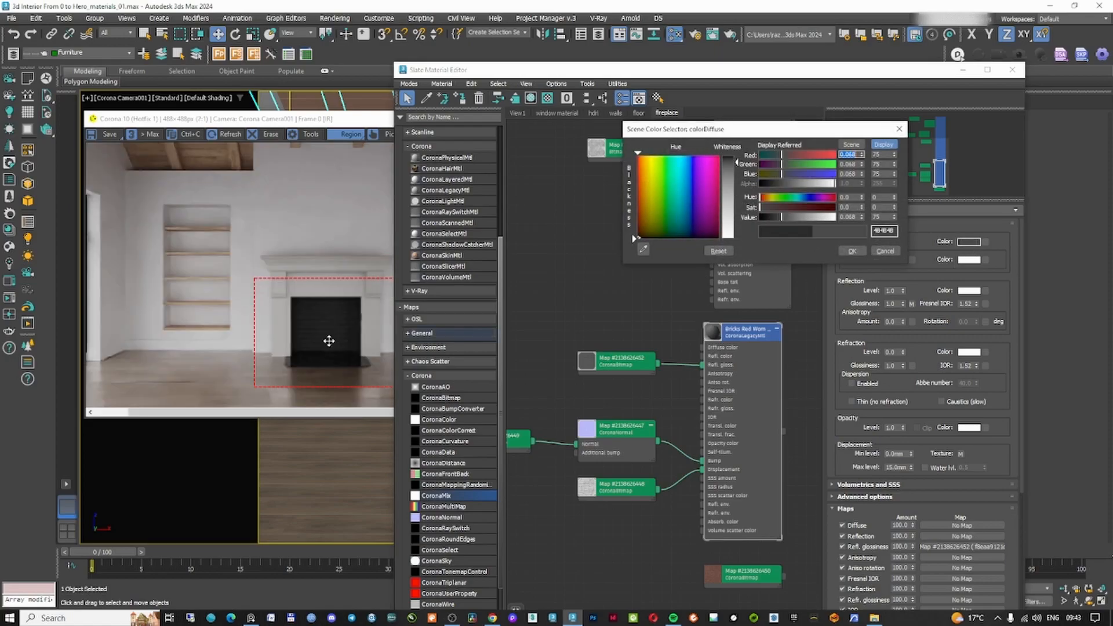
middle_drag(352, 338, 288, 338)
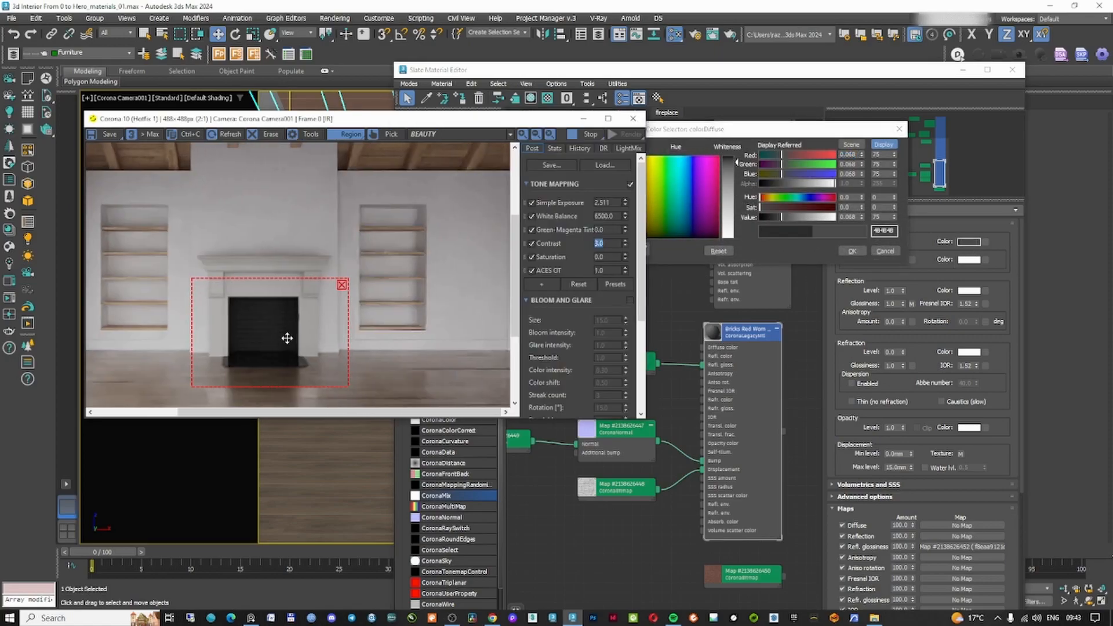
click(786, 219)
click(851, 251)
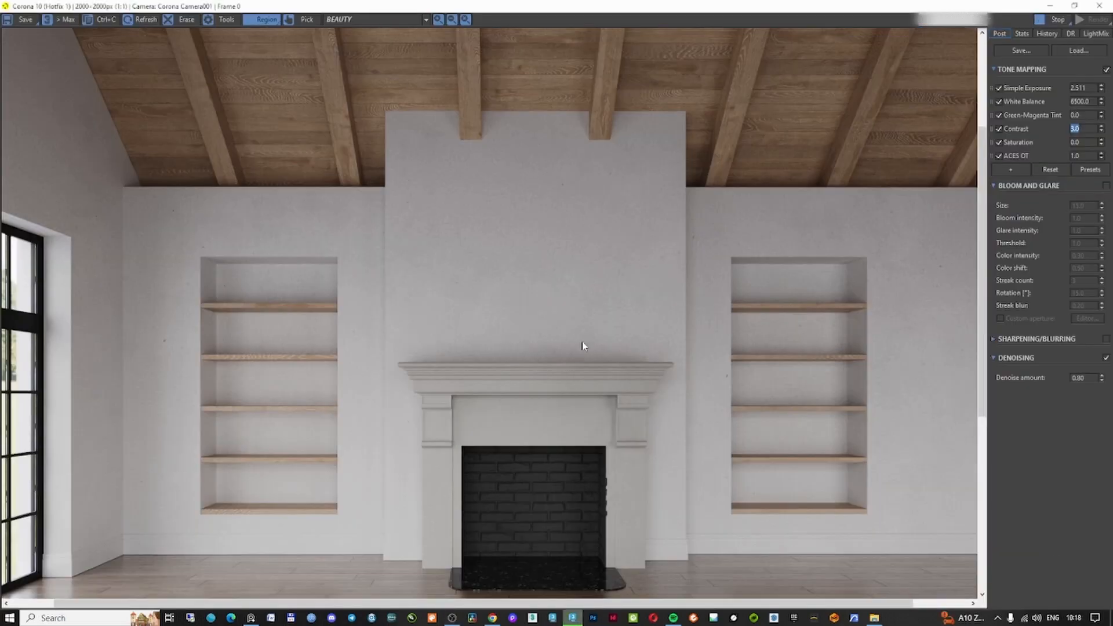
Examine the full-resolution render of the fireplace wall and shelves up close
scroll(597, 332, up, 1)
scroll(735, 323, down, 2)
middle_drag(735, 323, 664, 317)
scroll(805, 323, up, 1)
scroll(806, 323, down, 1)
scroll(874, 344, up, 2)
scroll(874, 343, down, 1)
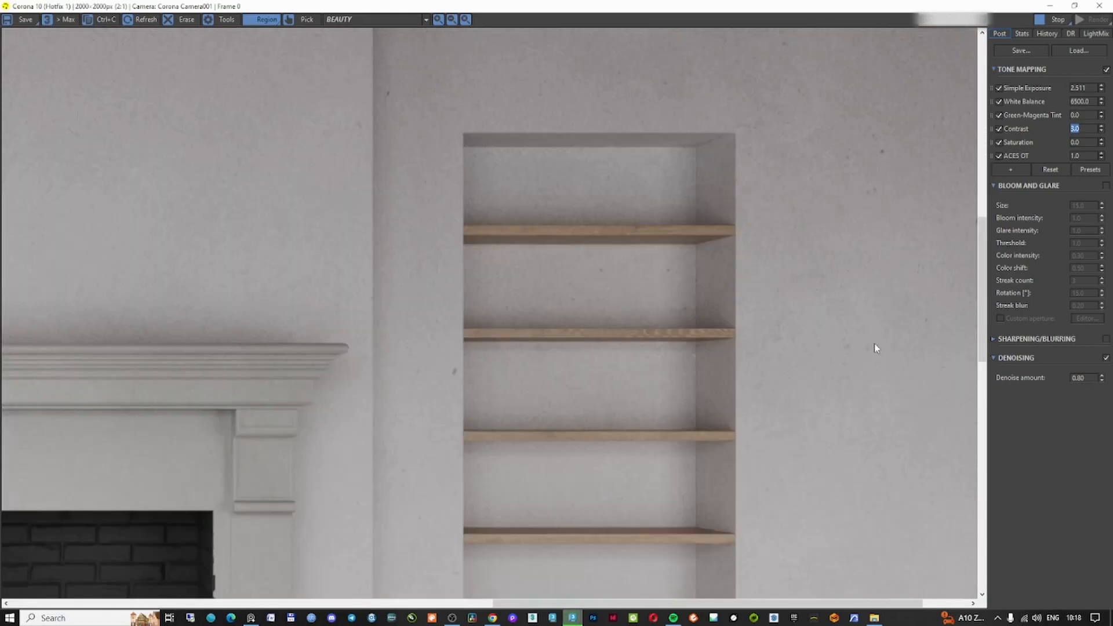
scroll(791, 347, down, 1)
middle_drag(378, 286, 573, 267)
scroll(316, 291, up, 1)
scroll(316, 291, down, 1)
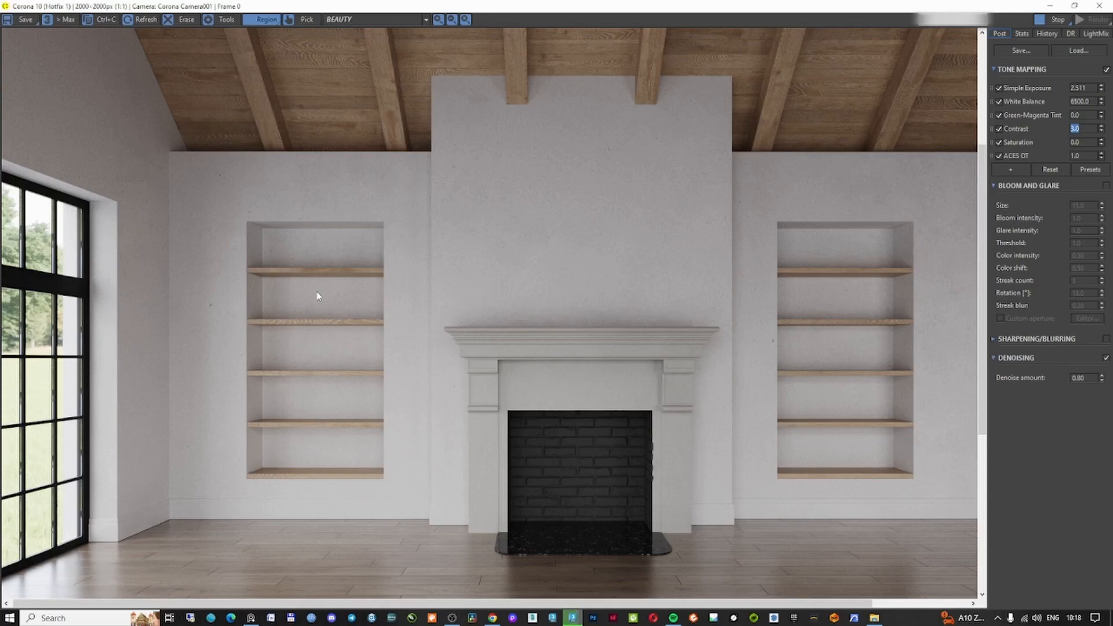
click(1050, 6)
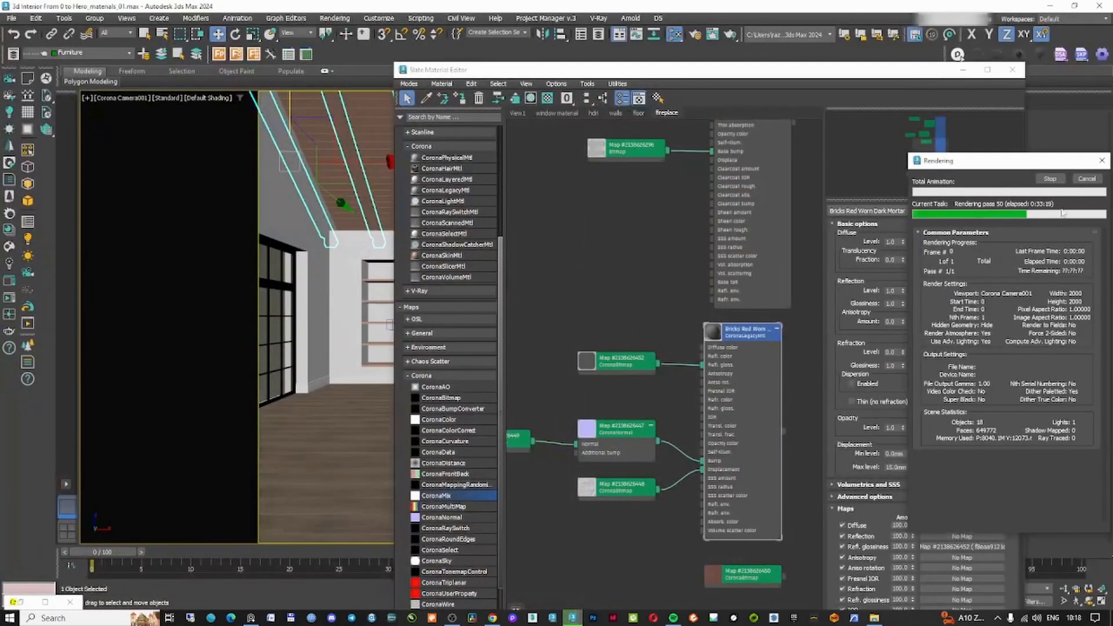
Switch to the walls view and set the wall texture maps' real-world size to 1000 mm
click(615, 113)
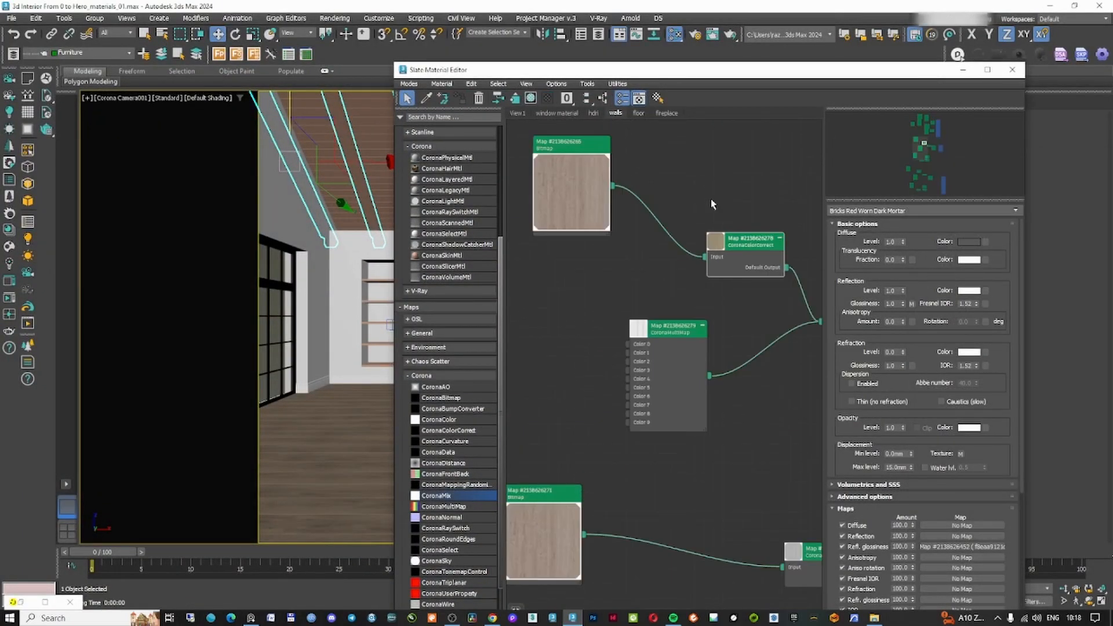
double_click(651, 70)
scroll(604, 307, down, 4)
middle_drag(603, 307, 525, 289)
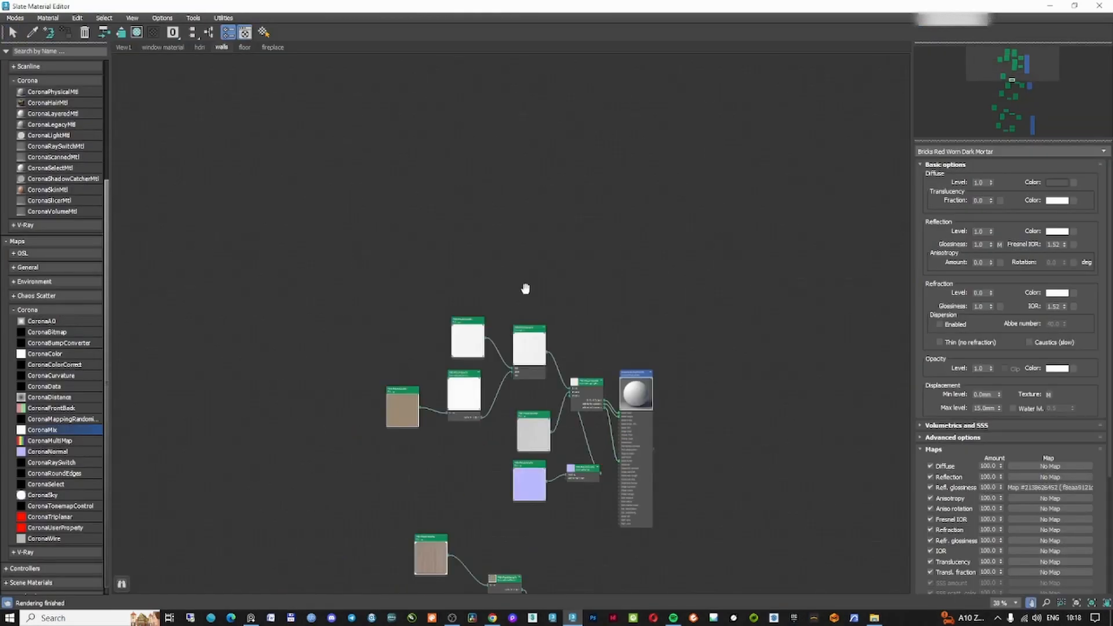
scroll(525, 288, up, 4)
double_click(452, 269)
double_click(1003, 218)
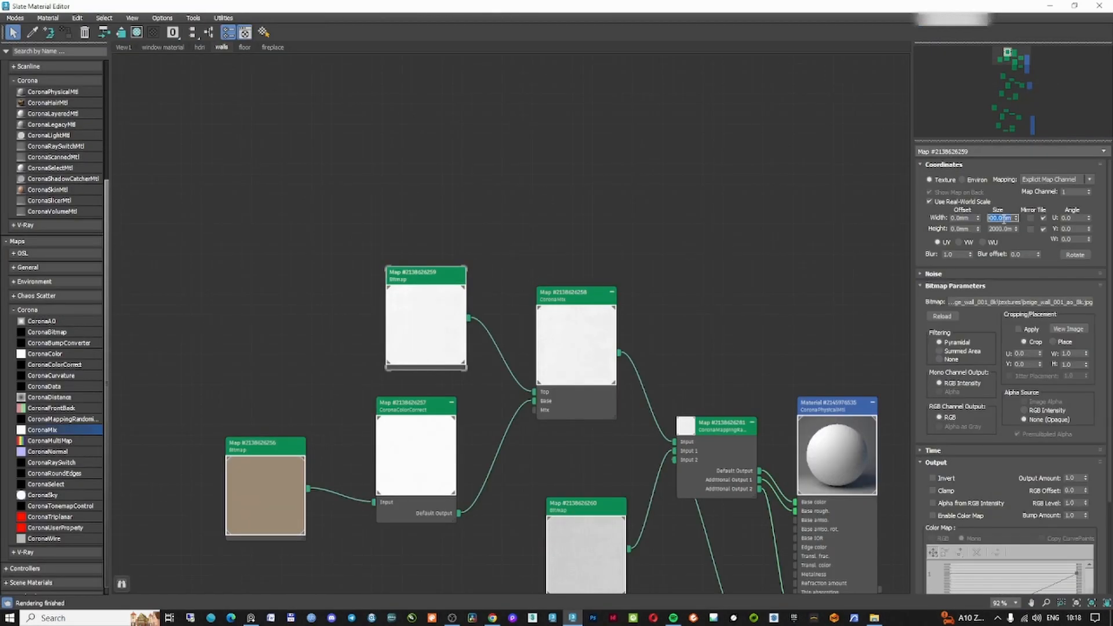
text(1)
key(Tab)
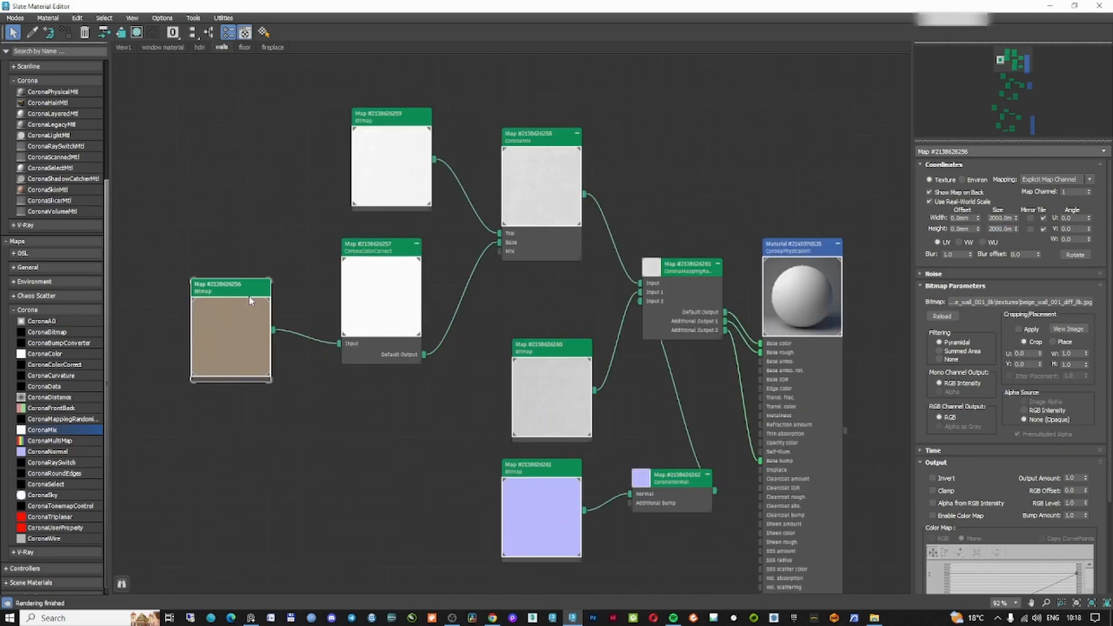
double_click(1003, 218)
text(1)
key(Tab)
text(1000)
key(Return)
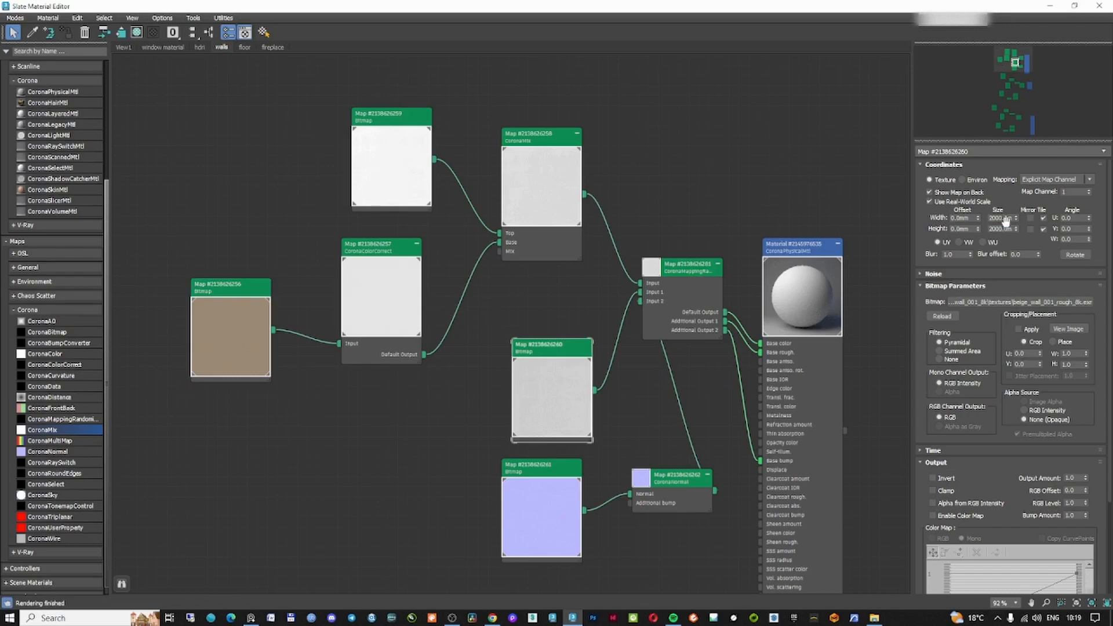
double_click(1003, 218)
text(1)
key(Tab)
text(1000)
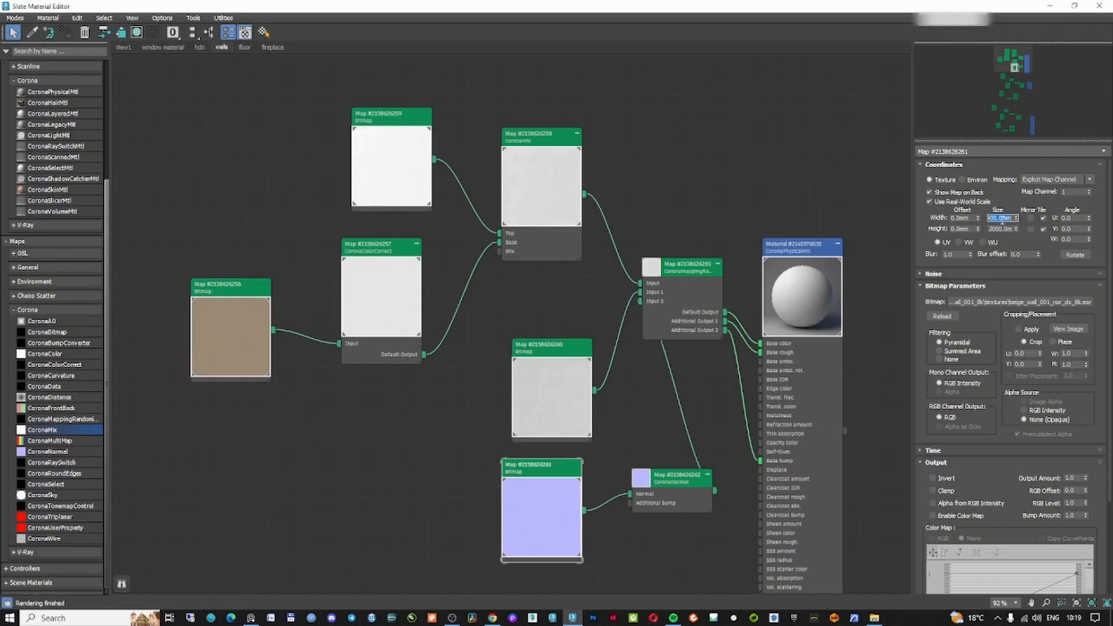
double_click(1002, 218)
text(1)
key(Tab)
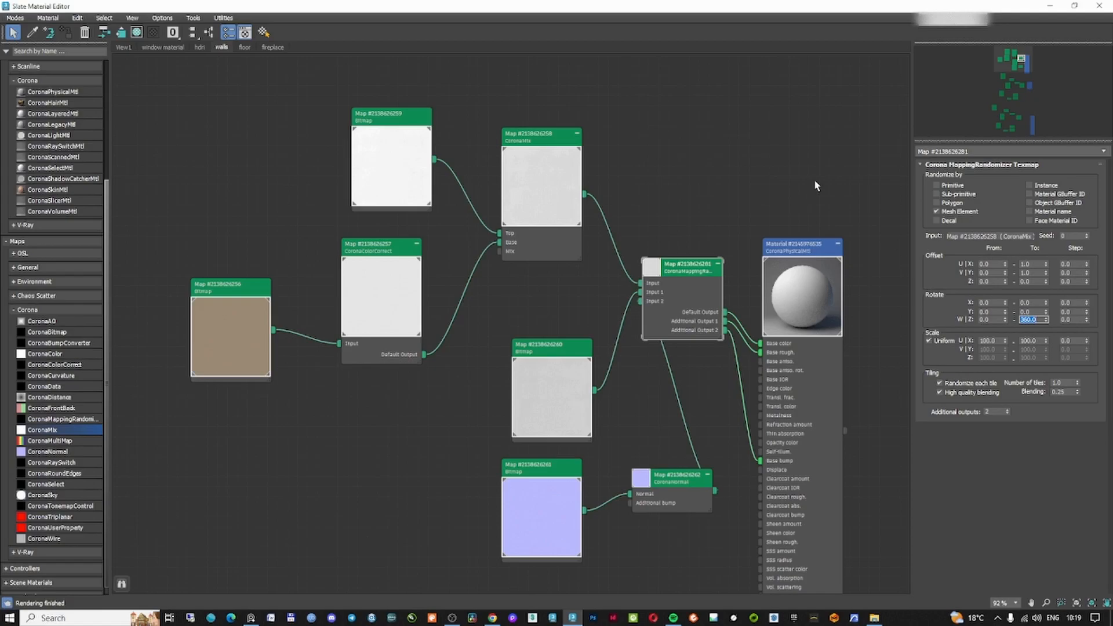
Minimize the material editor and bring up the render frame window
click(1050, 6)
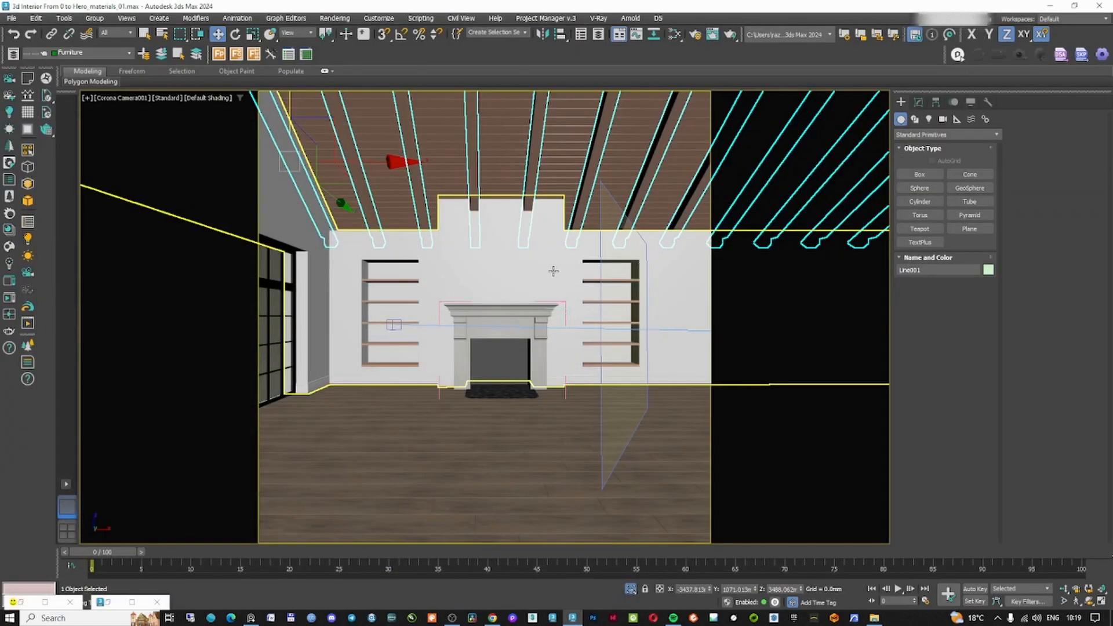
click(11, 18)
click(32, 127)
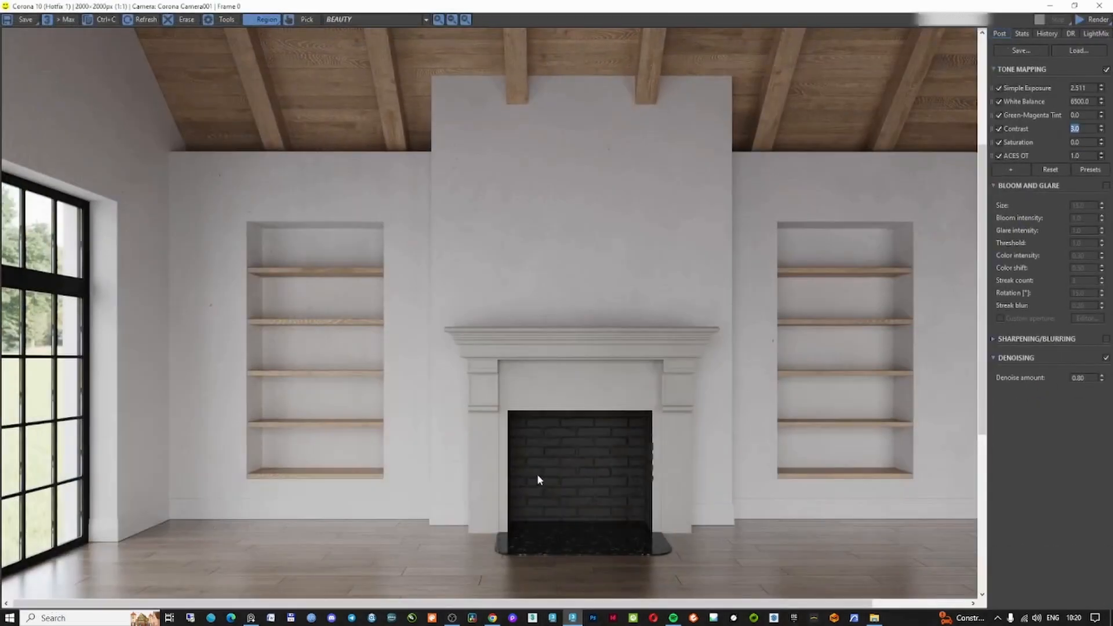
Inspect the rendered fireplace wall, shelves and brick firebox up close at different zoom levels
scroll(591, 213, up, 3)
drag(591, 215, 548, 332)
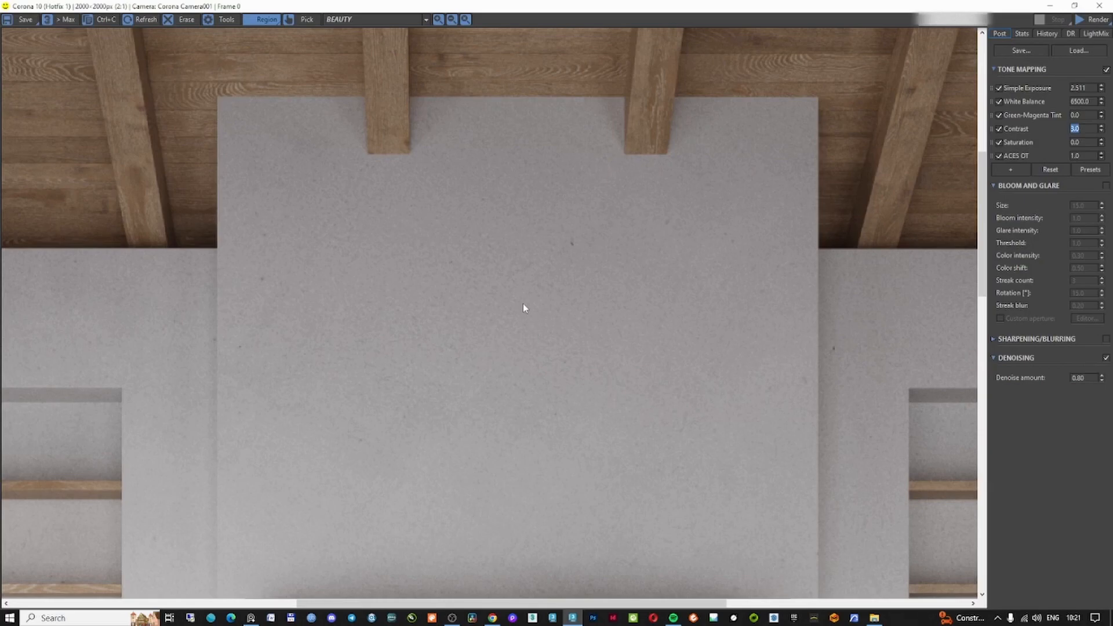
scroll(542, 297, down, 2)
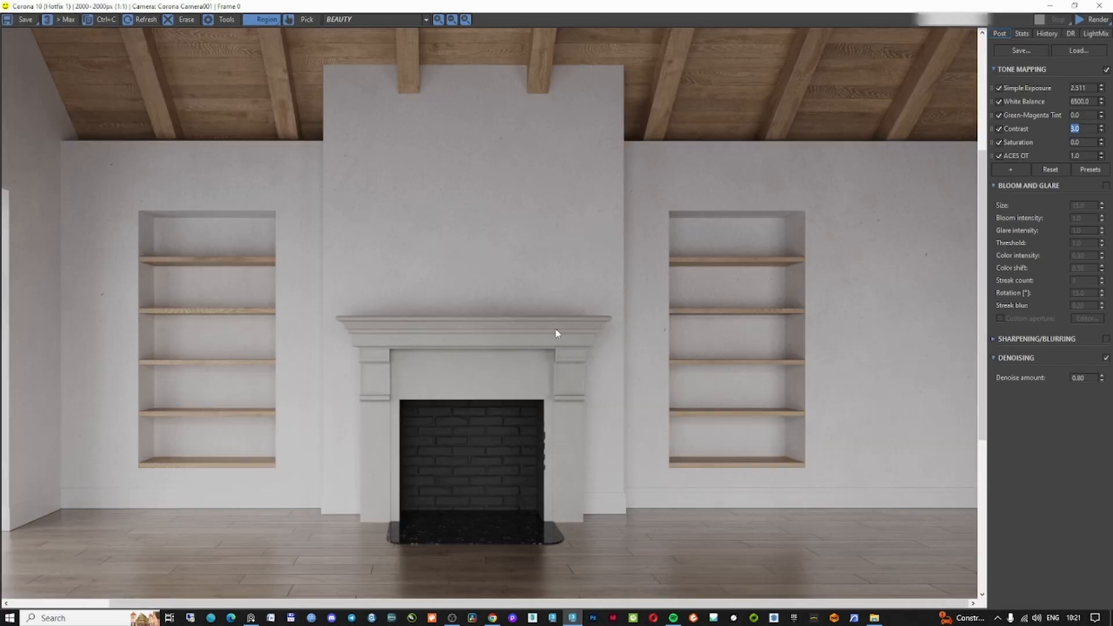
drag(463, 288, 558, 326)
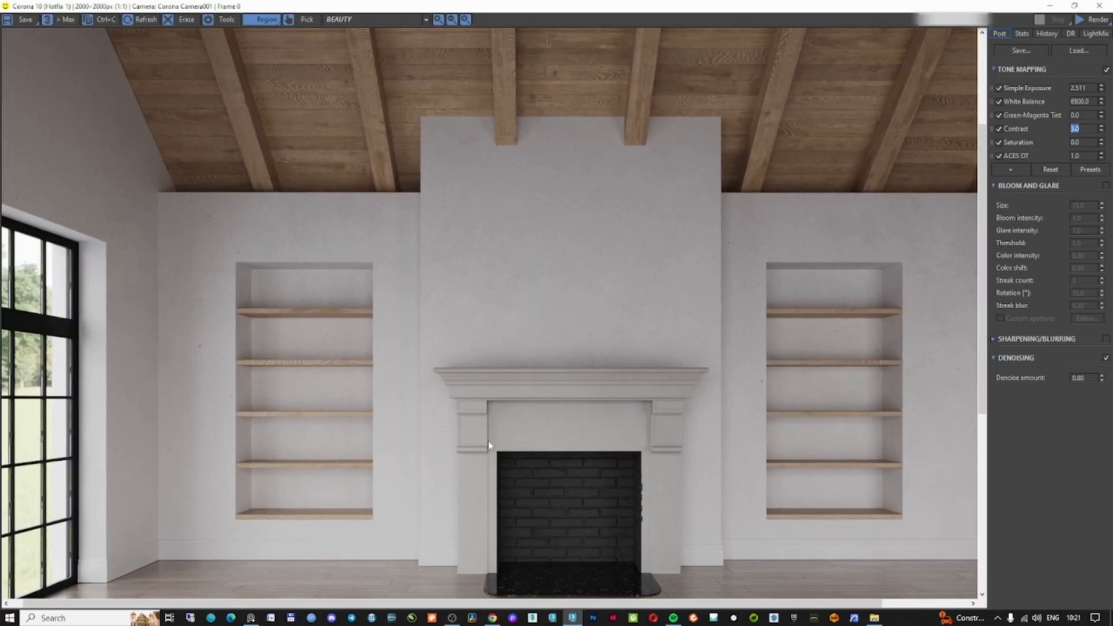
scroll(564, 346, down, 2)
scroll(604, 266, up, 2)
drag(603, 266, 570, 321)
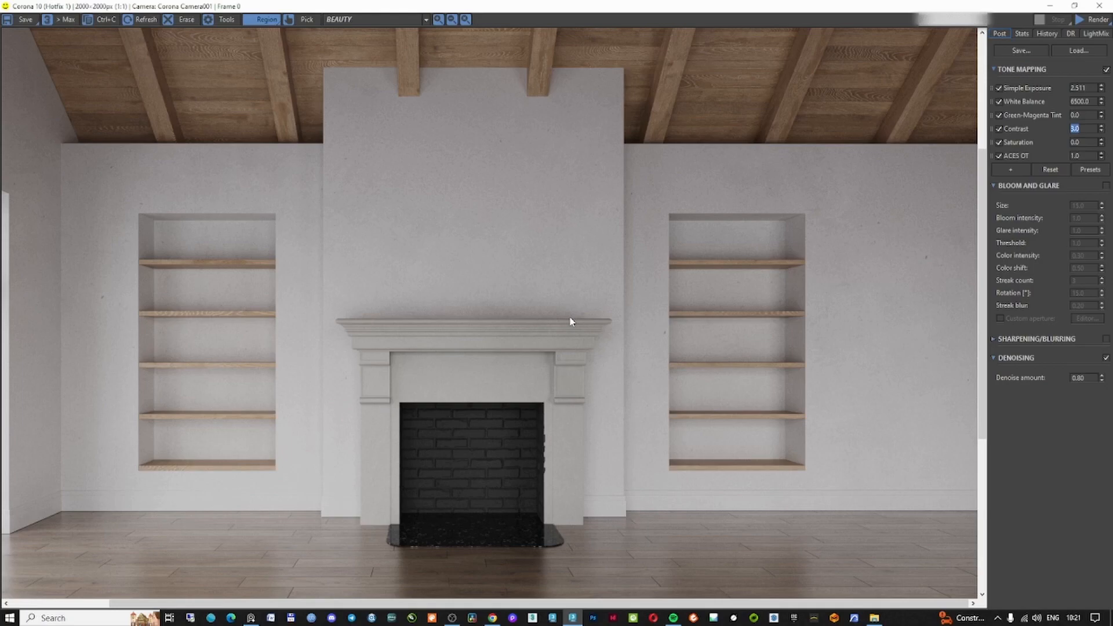
scroll(479, 219, up, 1)
drag(462, 209, 471, 324)
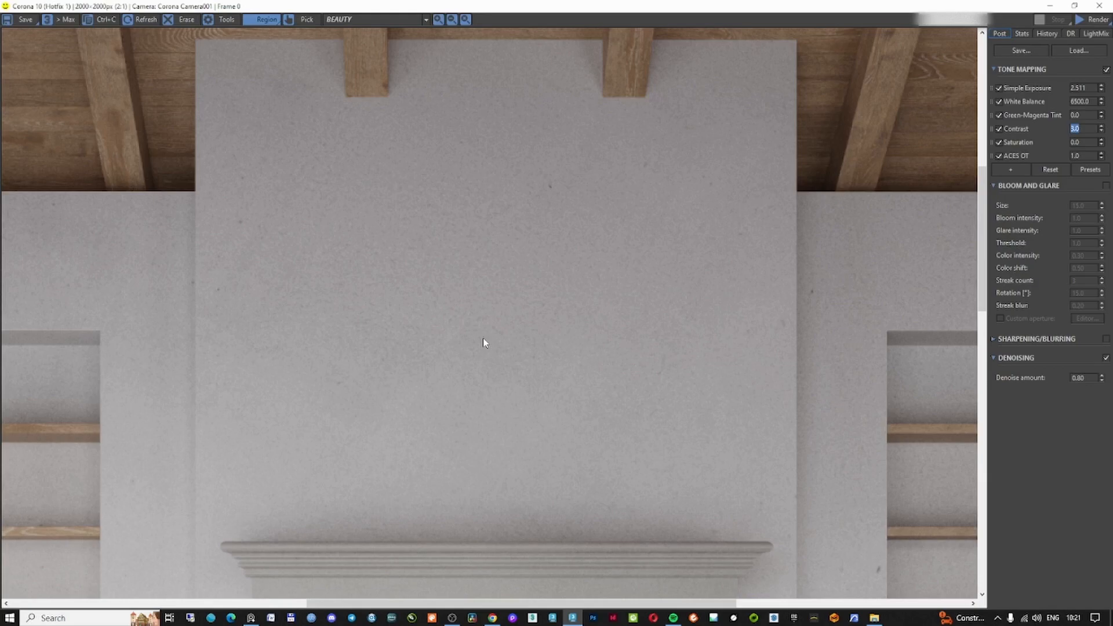
scroll(396, 366, down, 1)
drag(408, 396, 502, 365)
scroll(502, 364, down, 1)
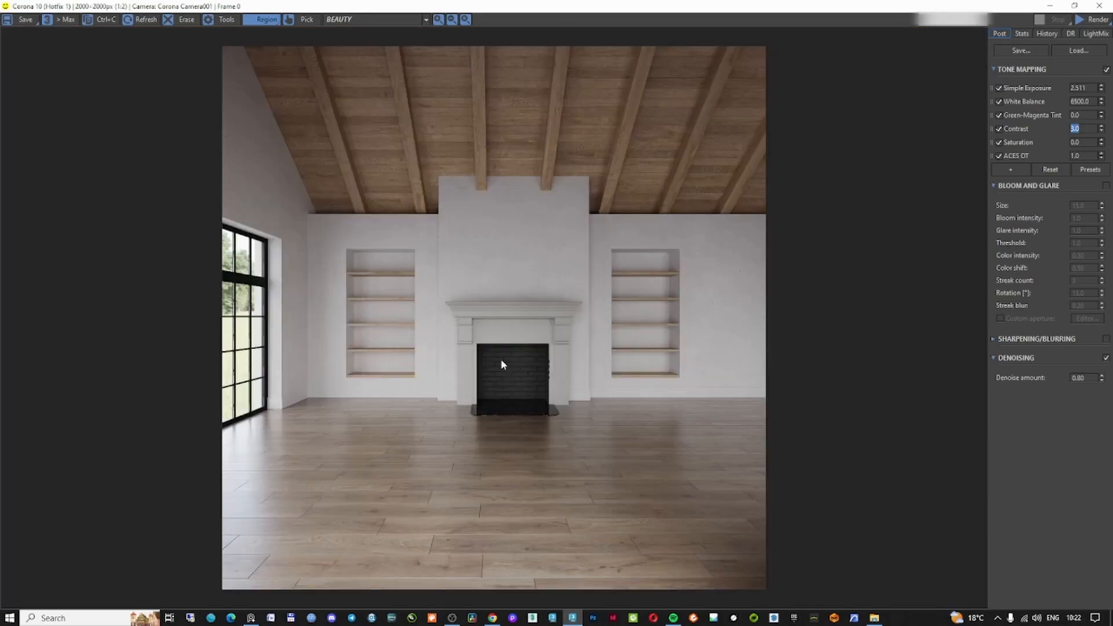
scroll(536, 355, up, 1)
scroll(469, 272, up, 1)
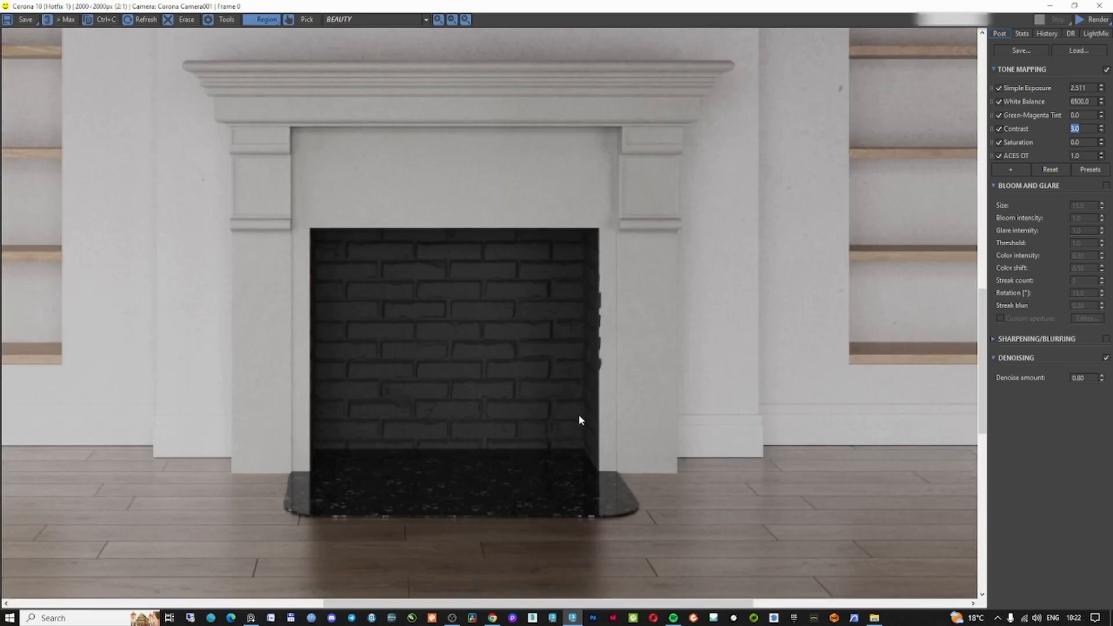
scroll(587, 328, up, 1)
scroll(600, 322, down, 1)
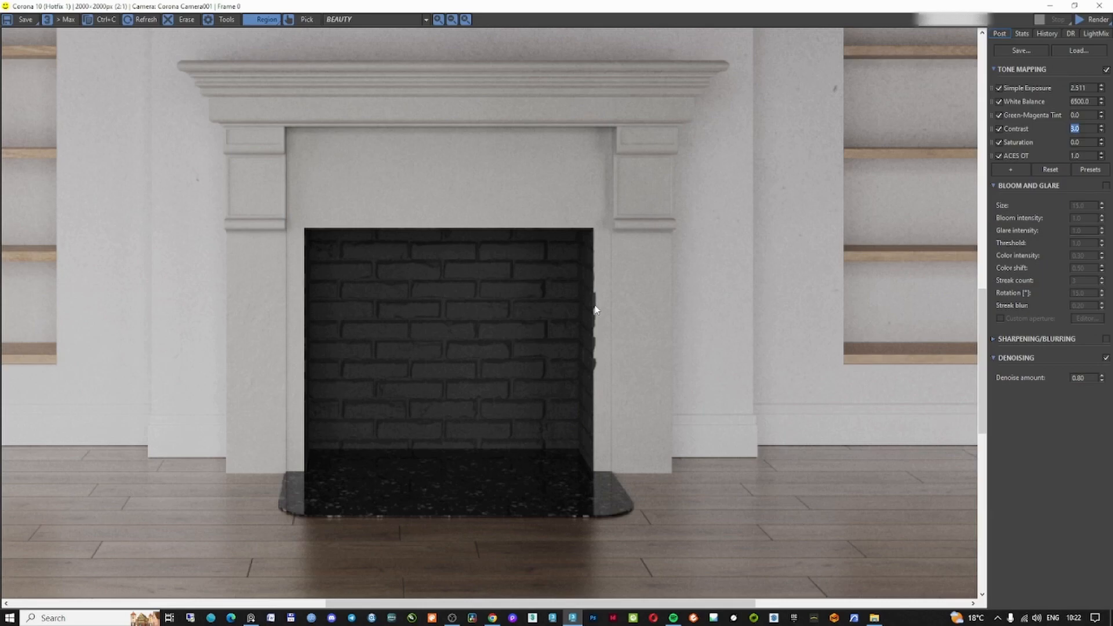
Isolate the fireplace objects and examine them in top and wireframe views before returning to the camera view
key(alt+Tab)
click(513, 349)
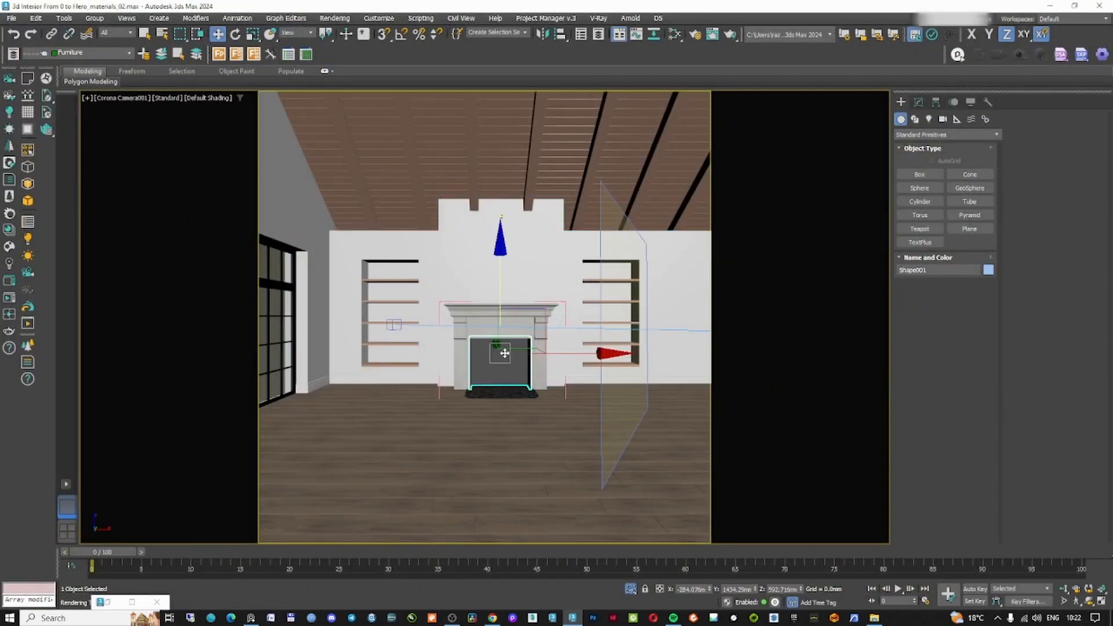
ctrl+click(545, 346)
key(alt+q)
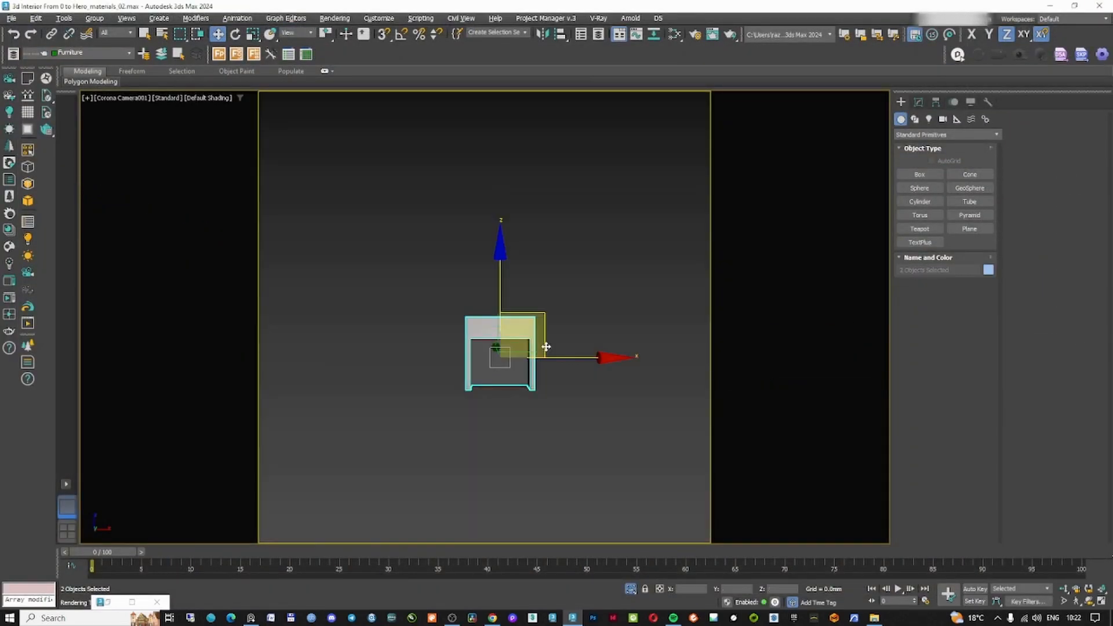
key(t)
scroll(526, 330, down, 3)
scroll(509, 363, up, 1)
alt+middle_drag(509, 362, 547, 256)
key(F3)
click(616, 314)
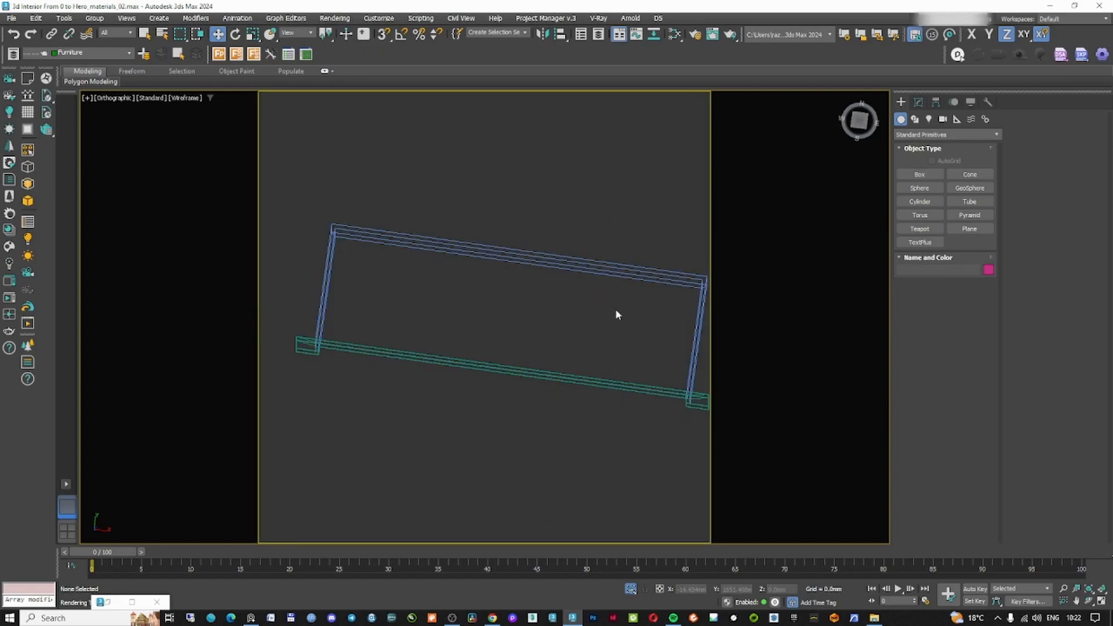
click(661, 282)
key(t)
key(z)
scroll(637, 313, down, 5)
scroll(636, 371, up, 5)
scroll(637, 421, down, 1)
drag(308, 345, 306, 342)
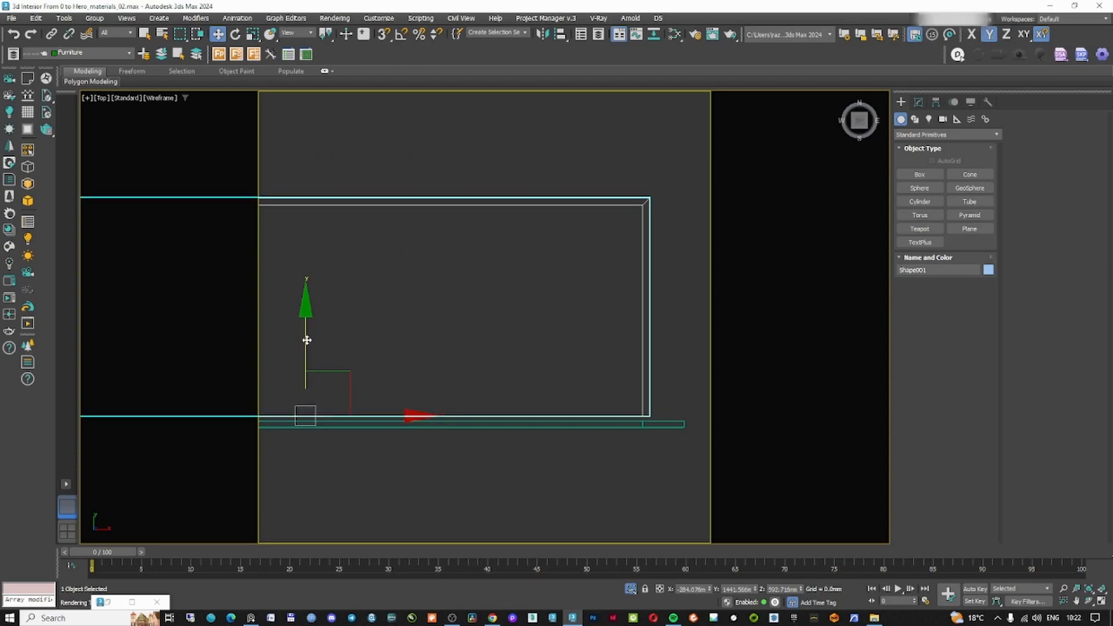
key(c)
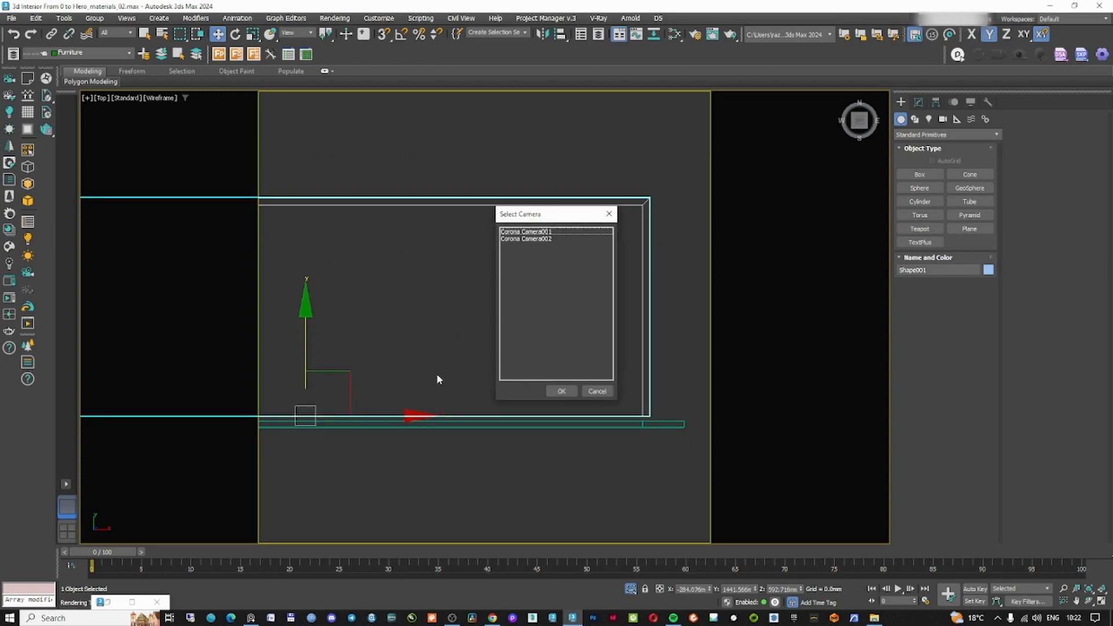
double_click(536, 232)
click(582, 378)
right_click(582, 378)
click(614, 330)
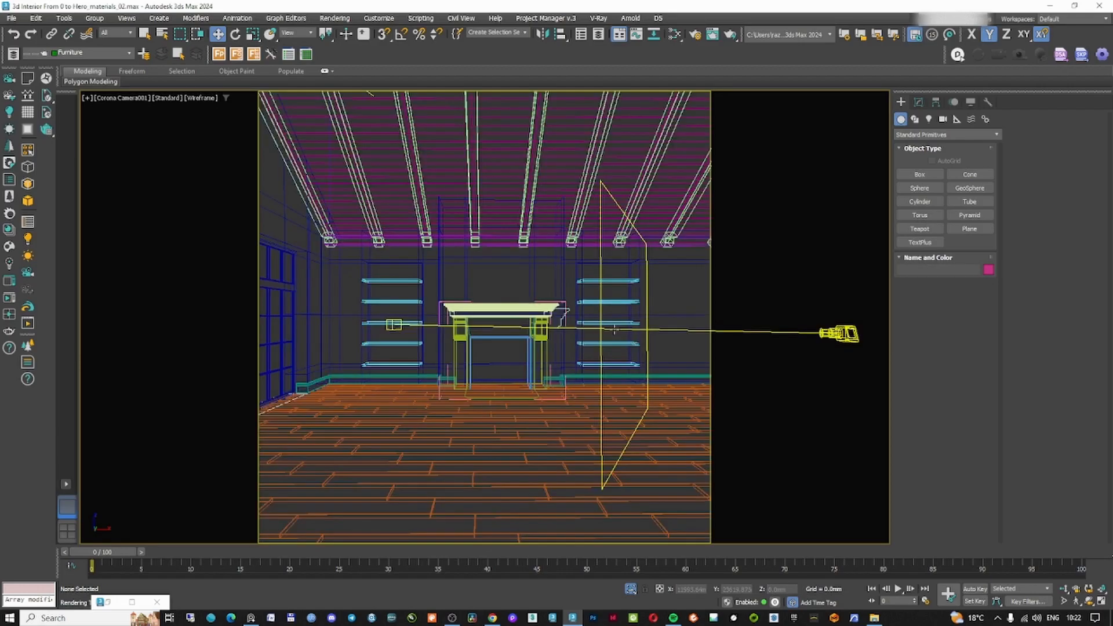
key(F3)
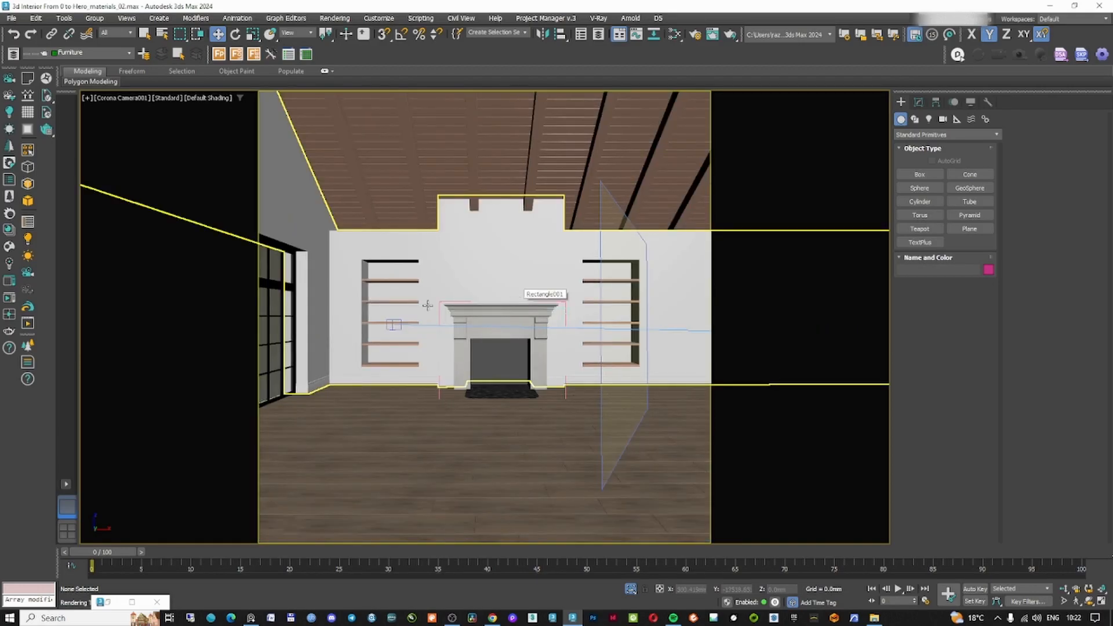
Zoom the render in on the hearth slab's corner where it meets the wall and floor
click(132, 602)
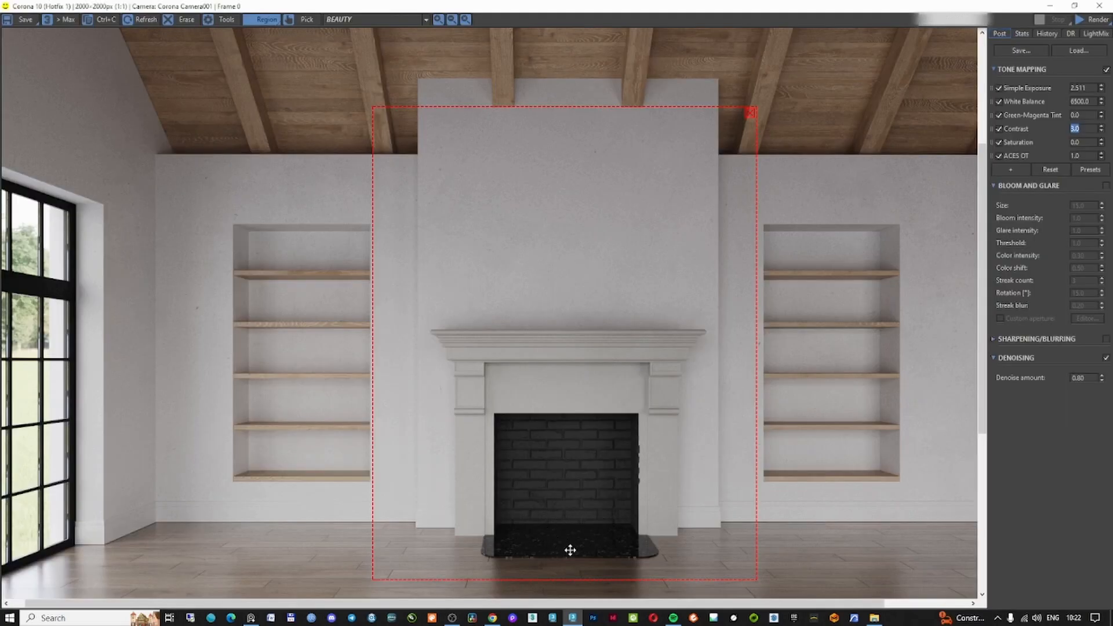
scroll(569, 546, up, 6)
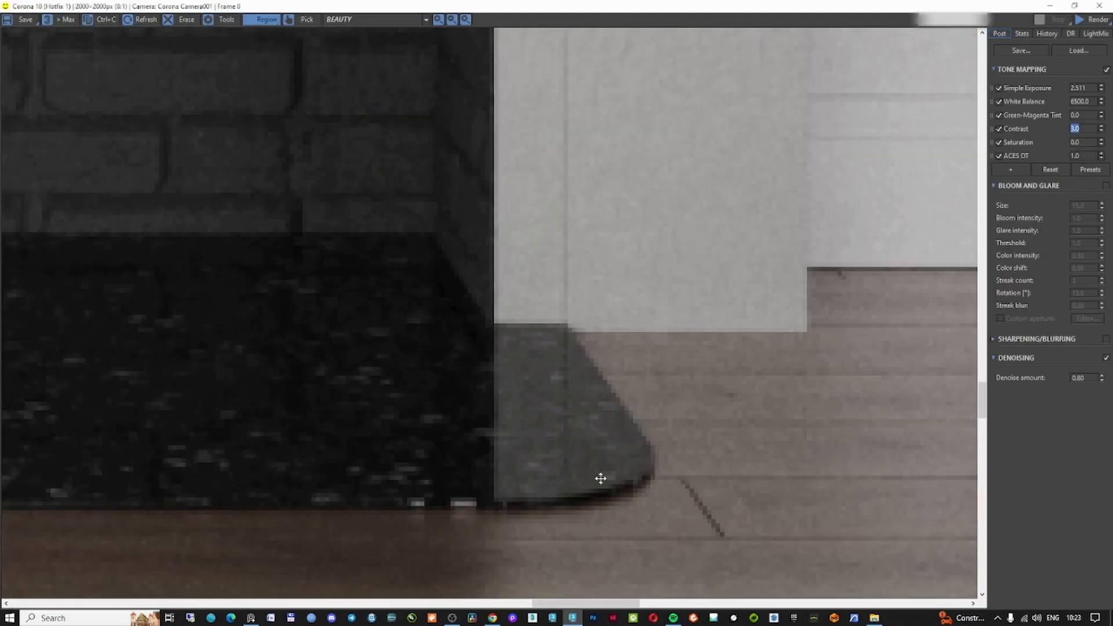
scroll(601, 478, down, 2)
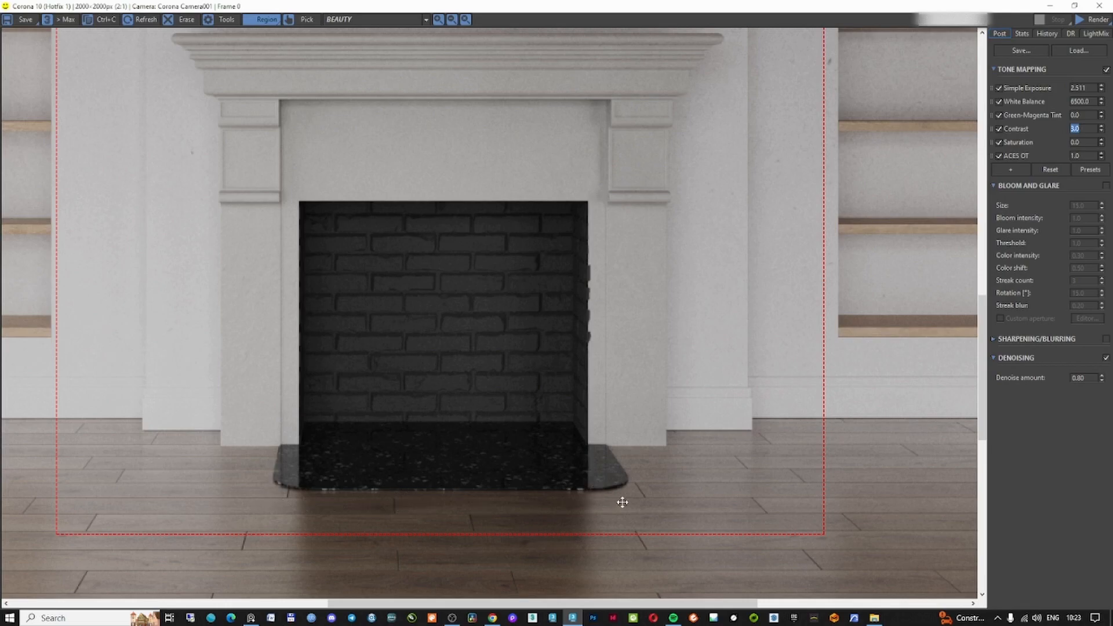
Isolate the hearth slab, check its position in front and orthographic views, return to the camera view and save the scene
click(1050, 6)
click(510, 394)
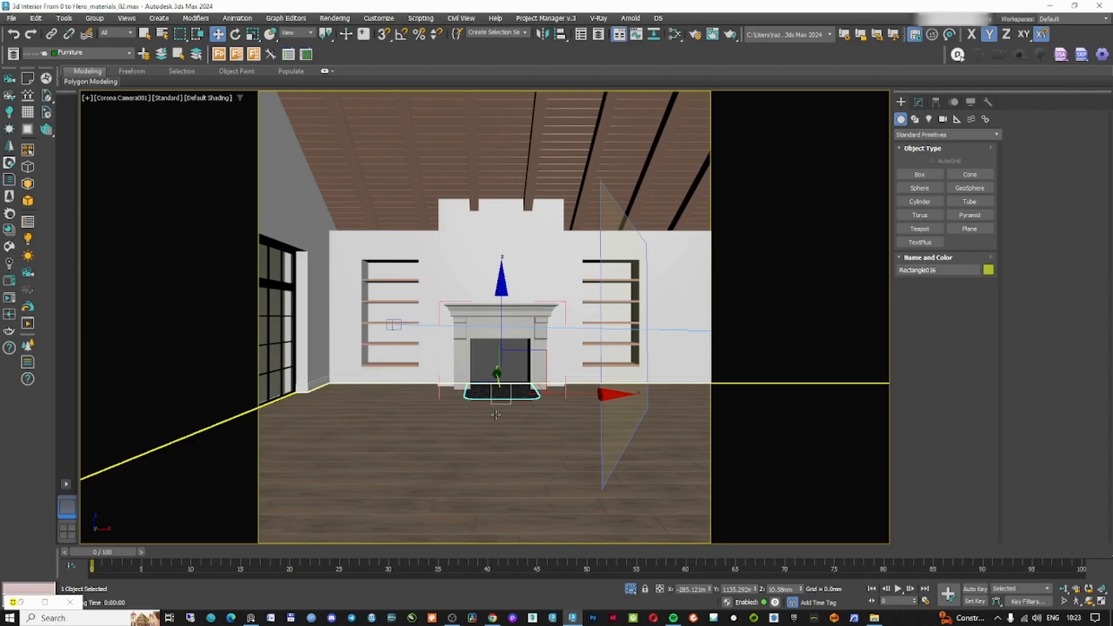
ctrl+click(497, 416)
key(alt+q)
key(f)
middle_drag(438, 351, 585, 368)
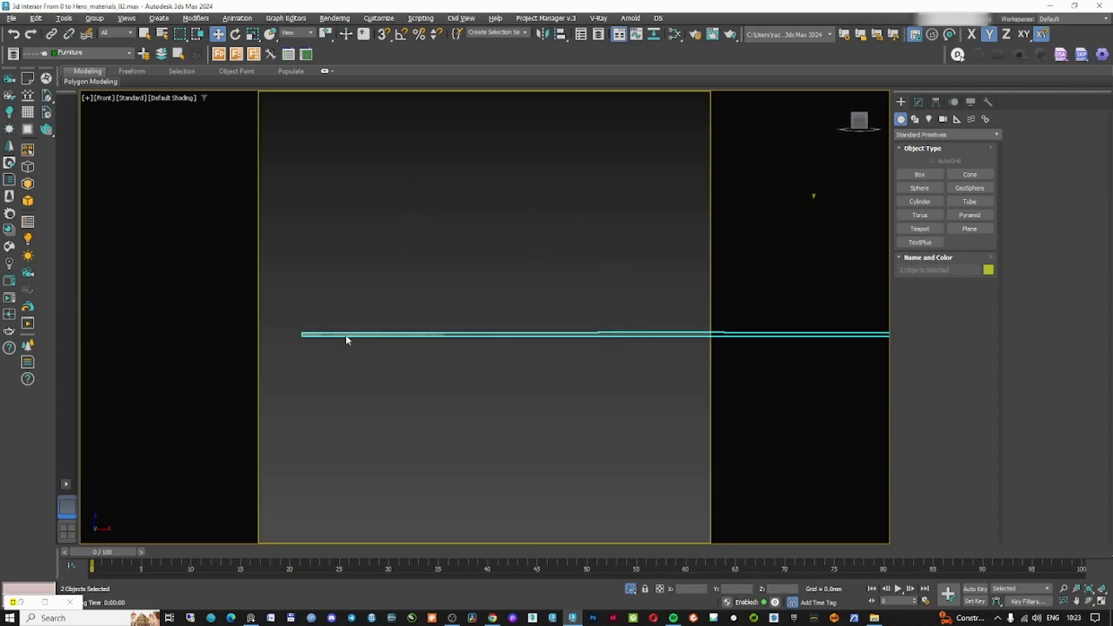
scroll(347, 337, up, 4)
key(F3)
scroll(365, 336, down, 5)
alt+middle_drag(366, 336, 462, 259)
click(582, 406)
key(F3)
scroll(412, 320, up, 4)
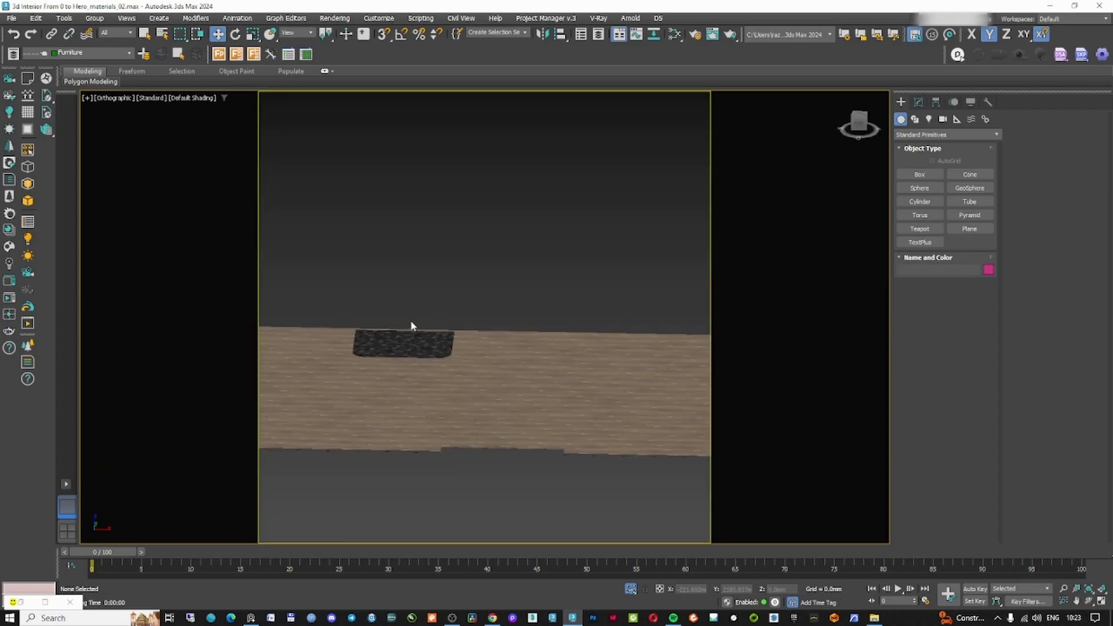
click(404, 341)
key(f)
key(z)
scroll(505, 318, up, 6)
drag(366, 241, 355, 271)
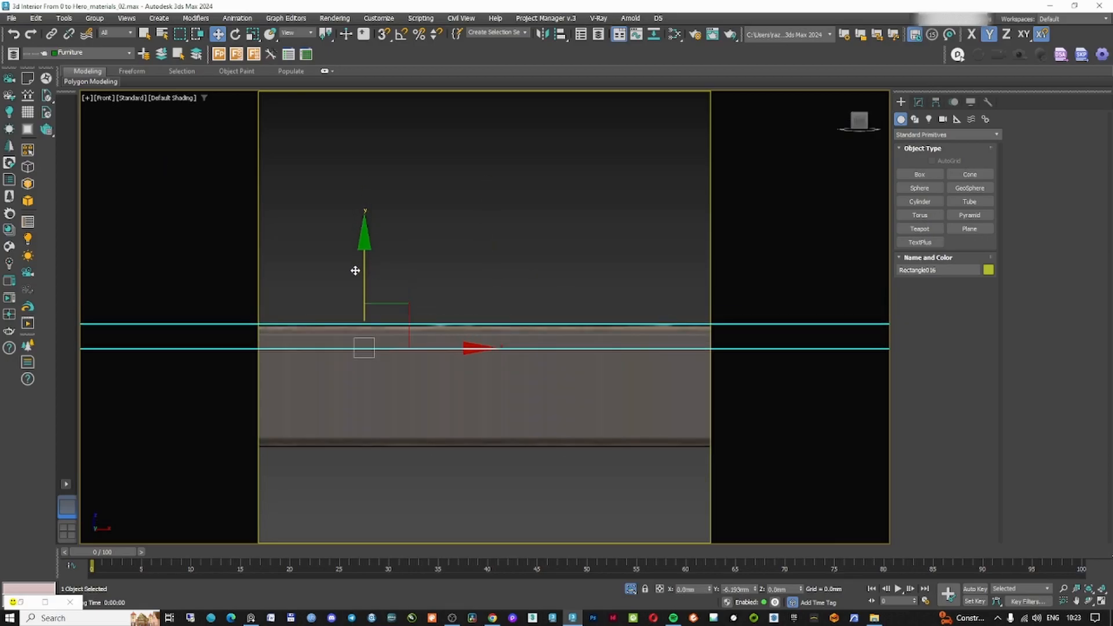
key(c)
double_click(524, 232)
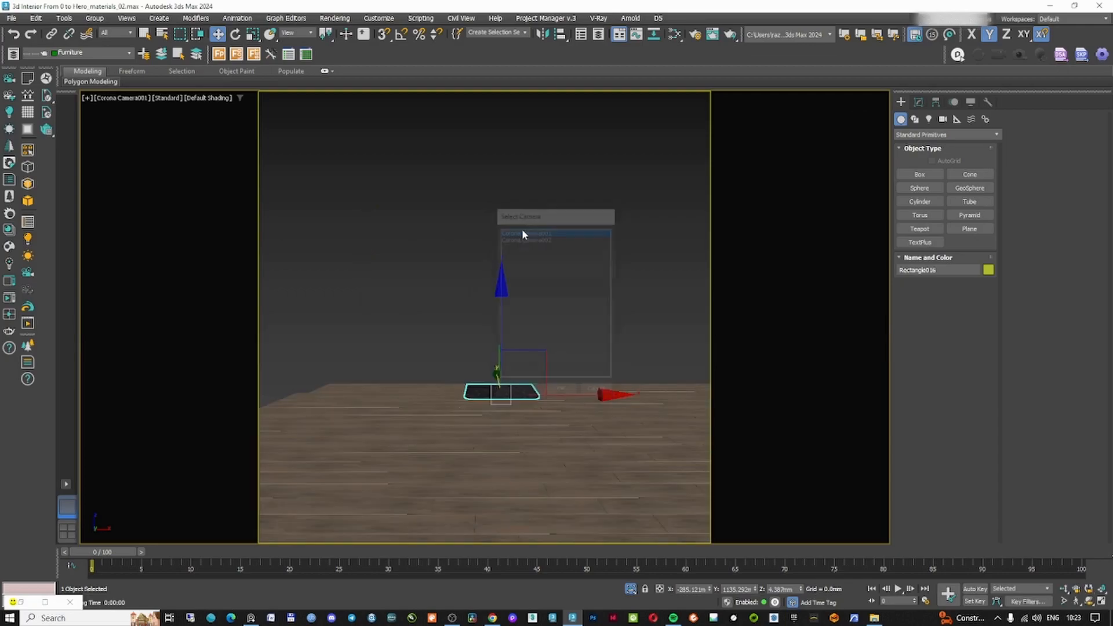
click(550, 311)
right_click(550, 311)
click(581, 266)
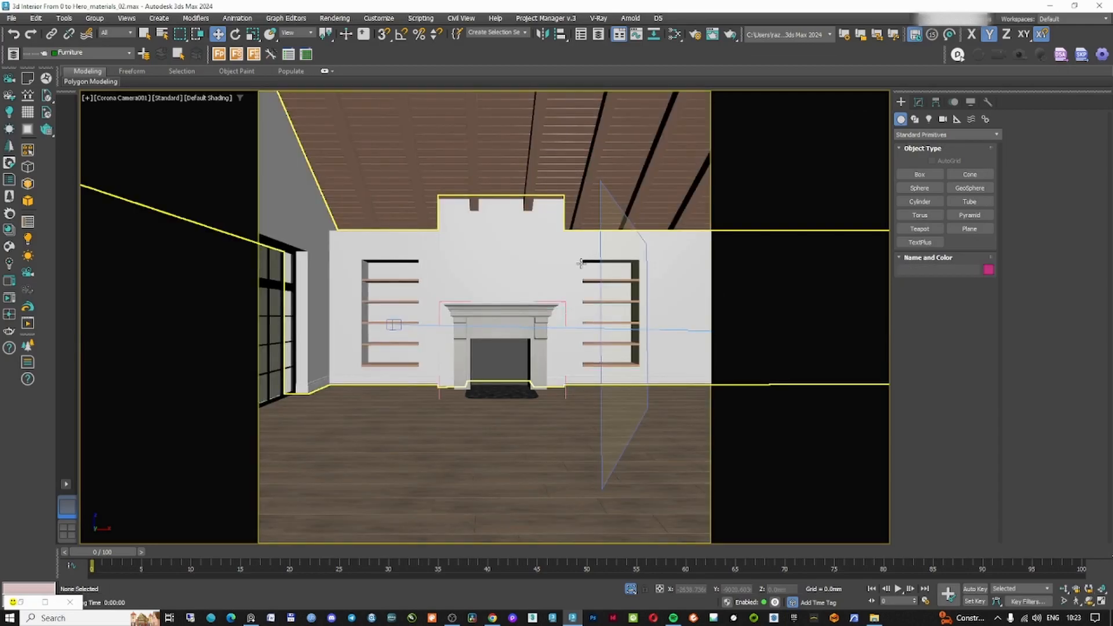
key(ctrl+s)
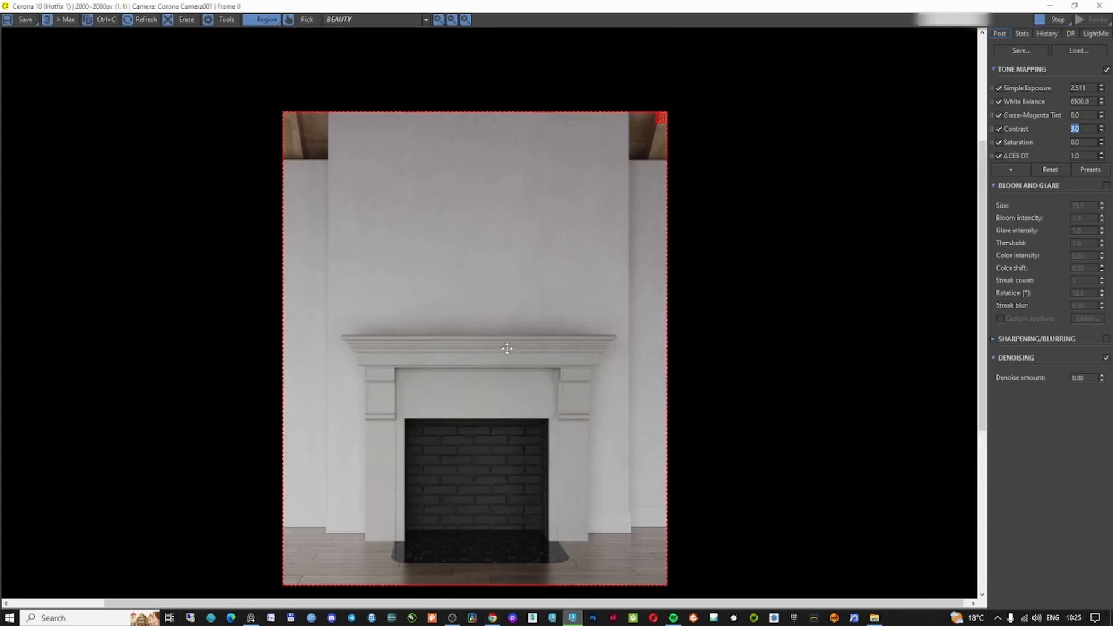
Inspect the new region render of the fireplace wall and close the render window
scroll(535, 268, up, 2)
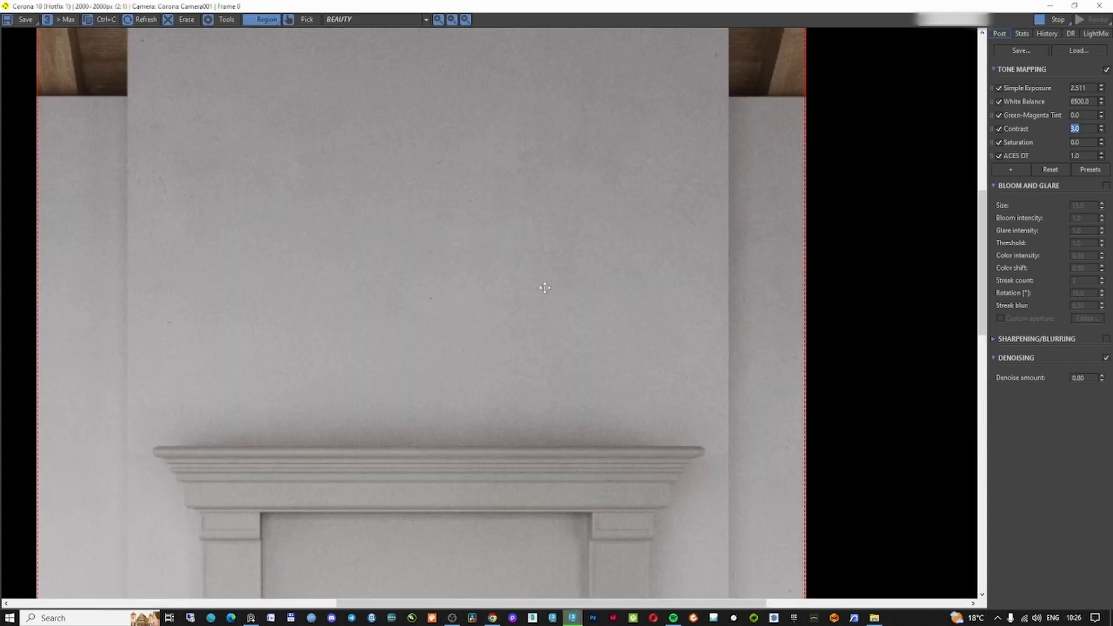
scroll(545, 288, down, 2)
scroll(672, 293, up, 2)
scroll(669, 297, down, 1)
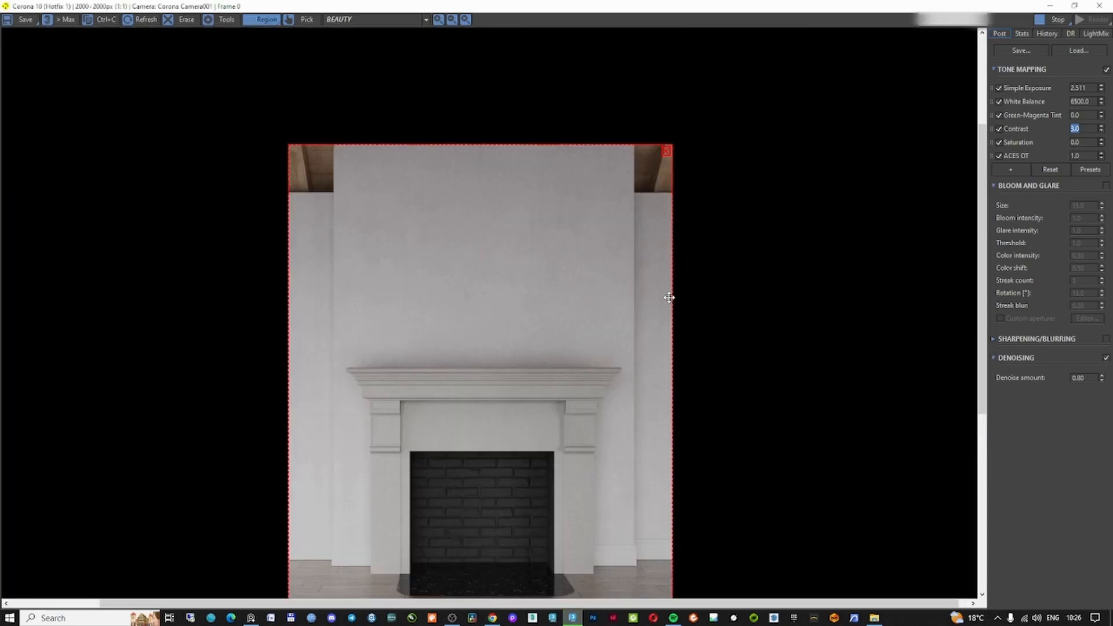
middle_drag(452, 556, 471, 492)
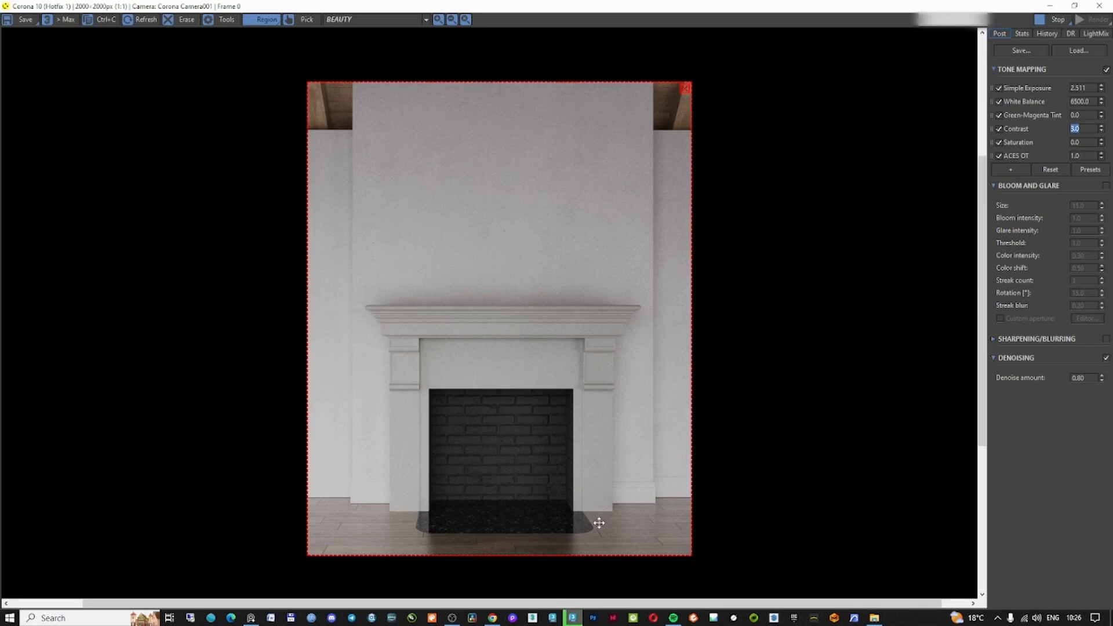
scroll(527, 401, down, 1)
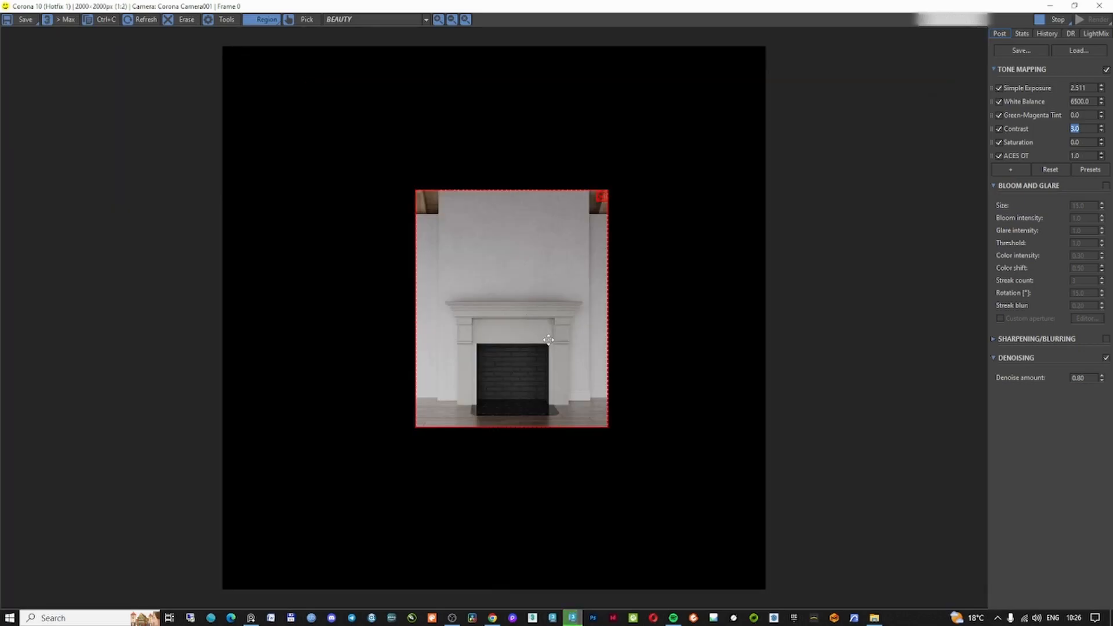
scroll(548, 340, up, 1)
click(1100, 6)
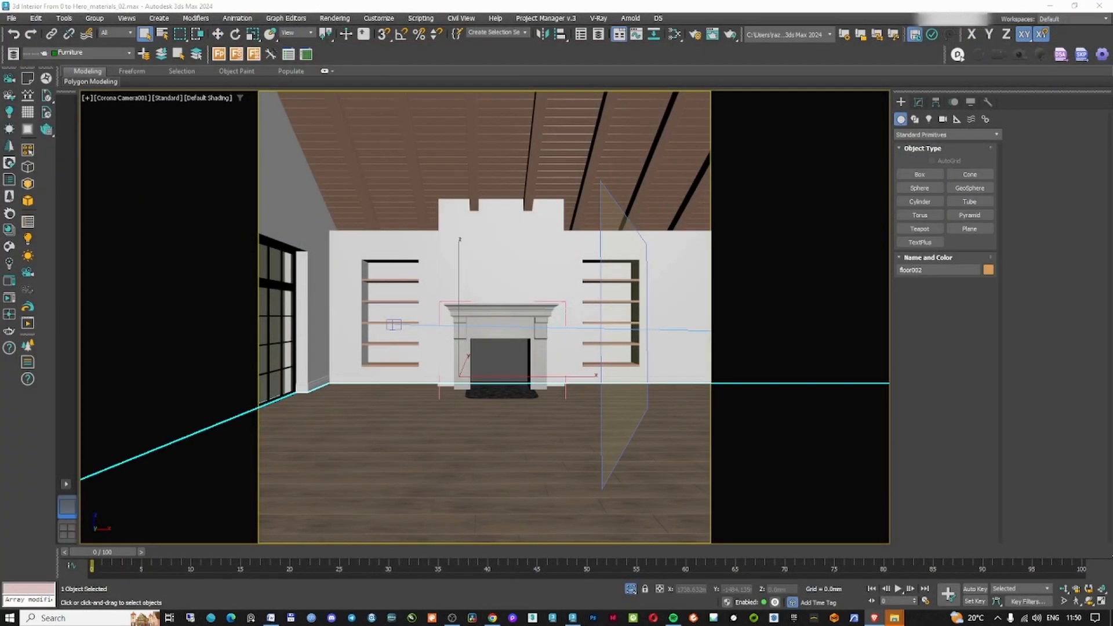
View the Premium carpet No. 175 product page in the browser as a reference
drag(1112, 100, 492, 59)
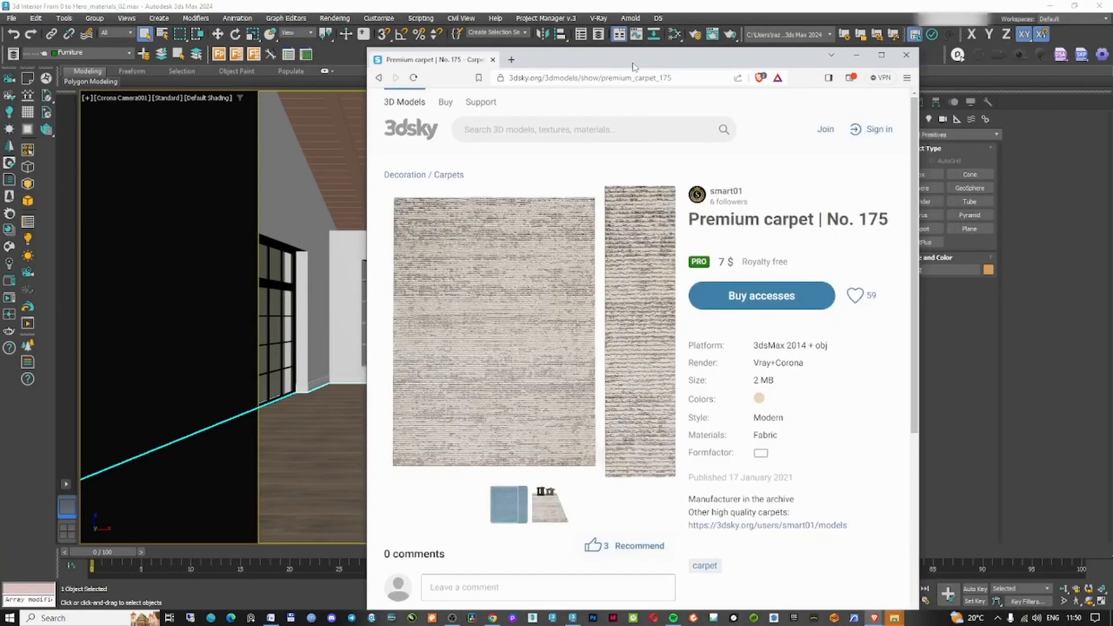
double_click(632, 63)
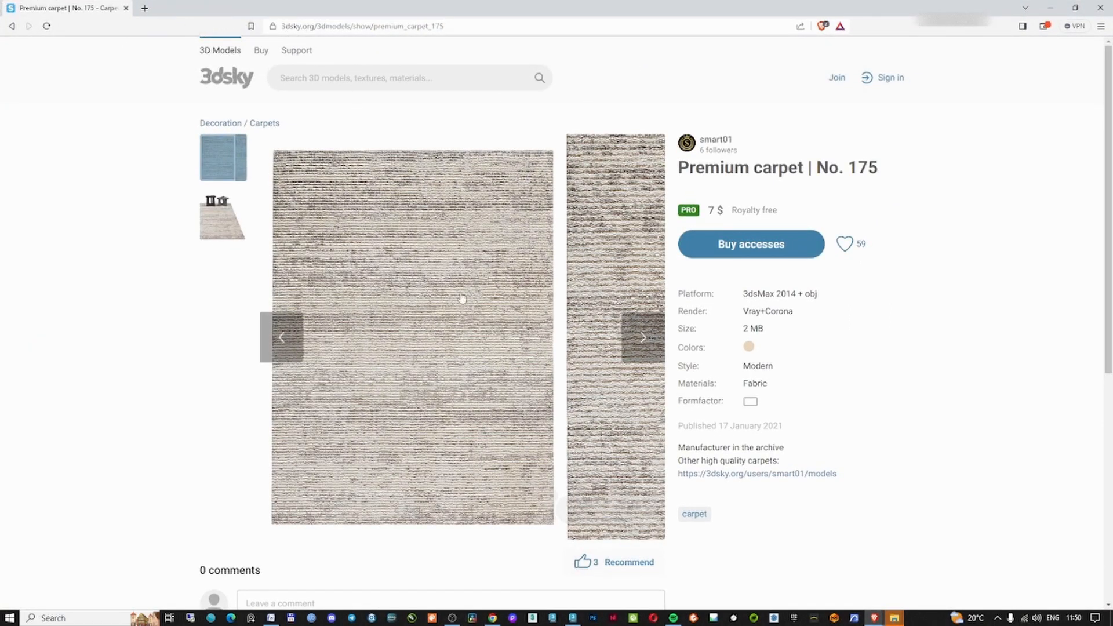
click(1051, 7)
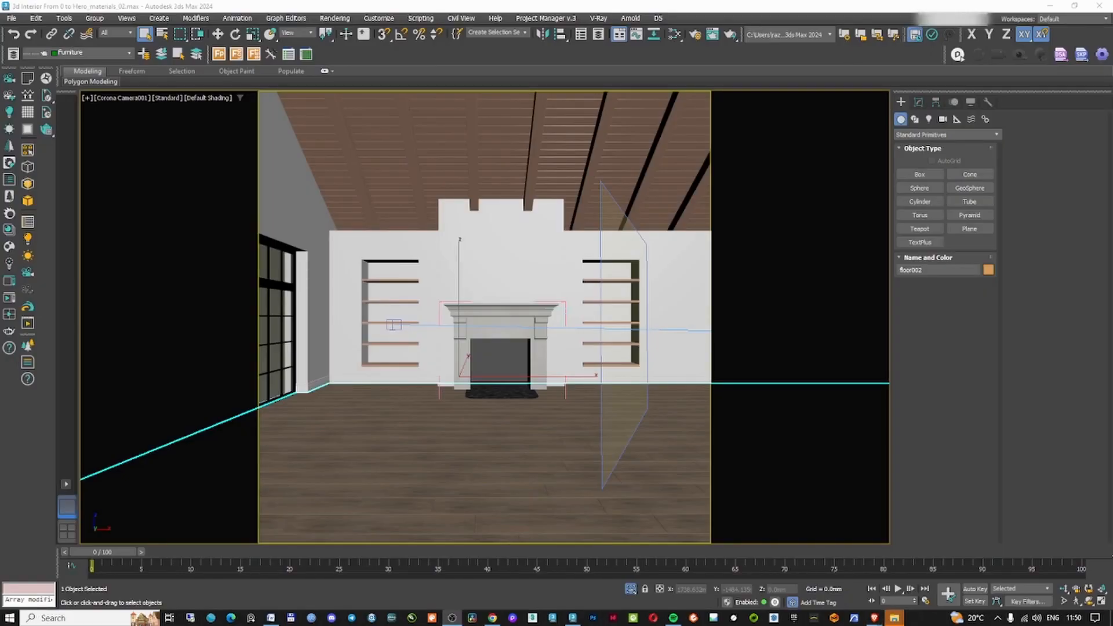
Bring the downloaded carpet model into the scene, isolate it and switch to the top view
click(895, 618)
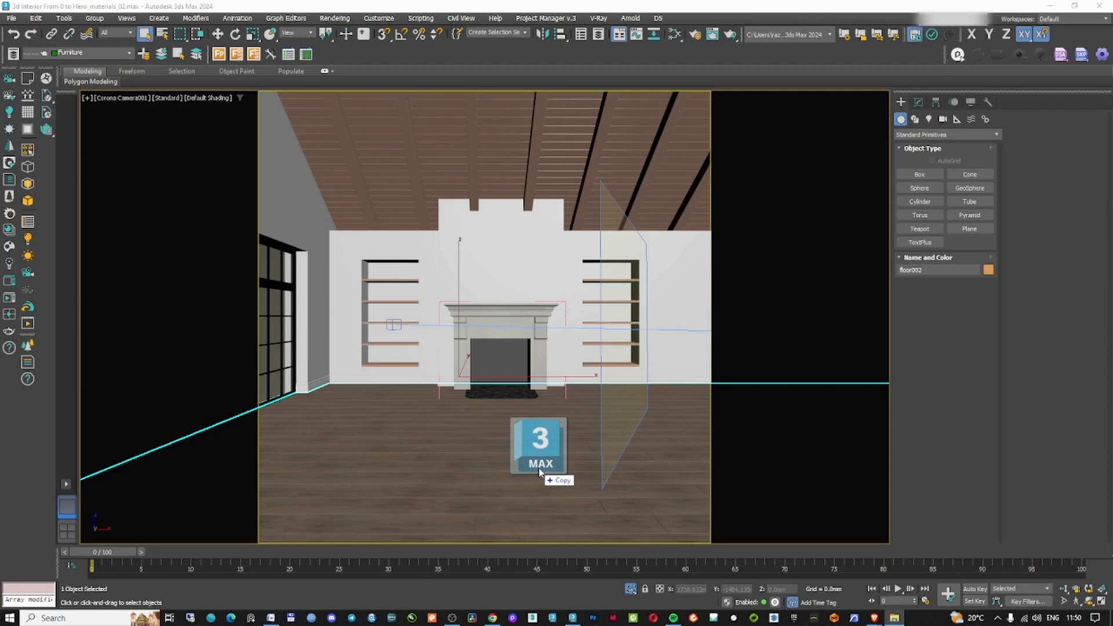
drag(533, 447, 518, 448)
click(596, 365)
drag(483, 371, 484, 369)
ctrl+click(688, 412)
key(alt+q)
key(t)
key(F3)
click(510, 447)
click(404, 273)
scroll(408, 273, up, 8)
key(F3)
scroll(425, 311, down, 8)
key(e)
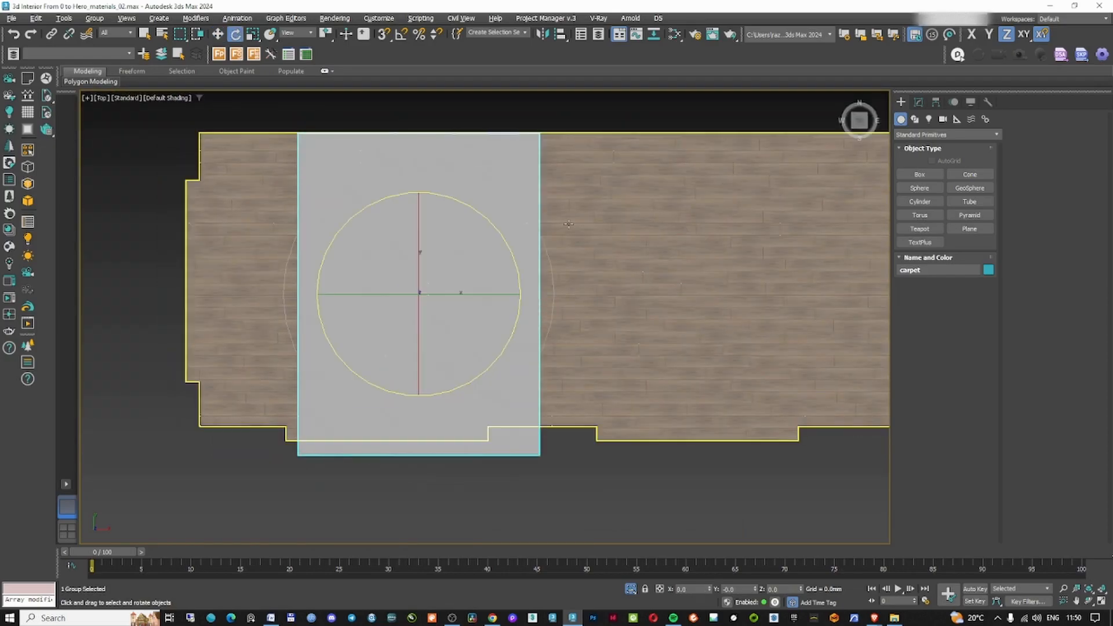
Rotate the carpet with angle snap on and move it into place over the floor in top view
key(a)
drag(487, 220, 527, 309)
right_click(527, 309)
key(s)
key(a)
drag(487, 221, 533, 320)
key(w)
drag(444, 269, 413, 248)
alt+middle_drag(380, 320, 360, 417)
Check the scene's texture paths in Asset Tracking
key(shift+t)
click(38, 22)
click(55, 36)
click(166, 177)
click(1098, 11)
Relink missing textures with Project Manager, browsing to the IN folder's 3d Models directory as search path
click(546, 17)
click(579, 173)
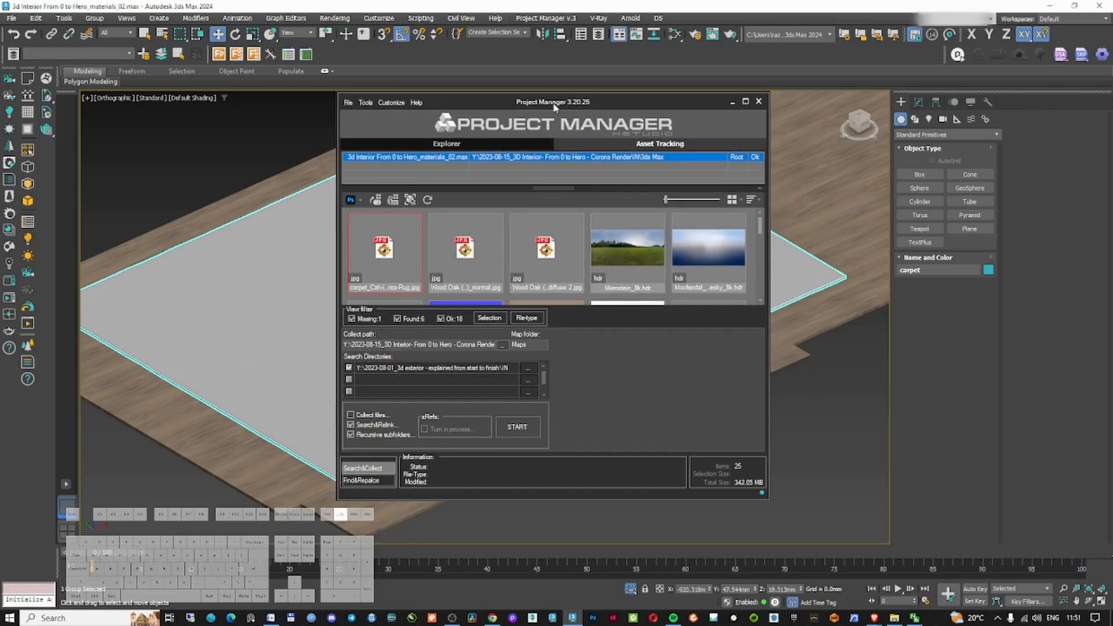
click(528, 369)
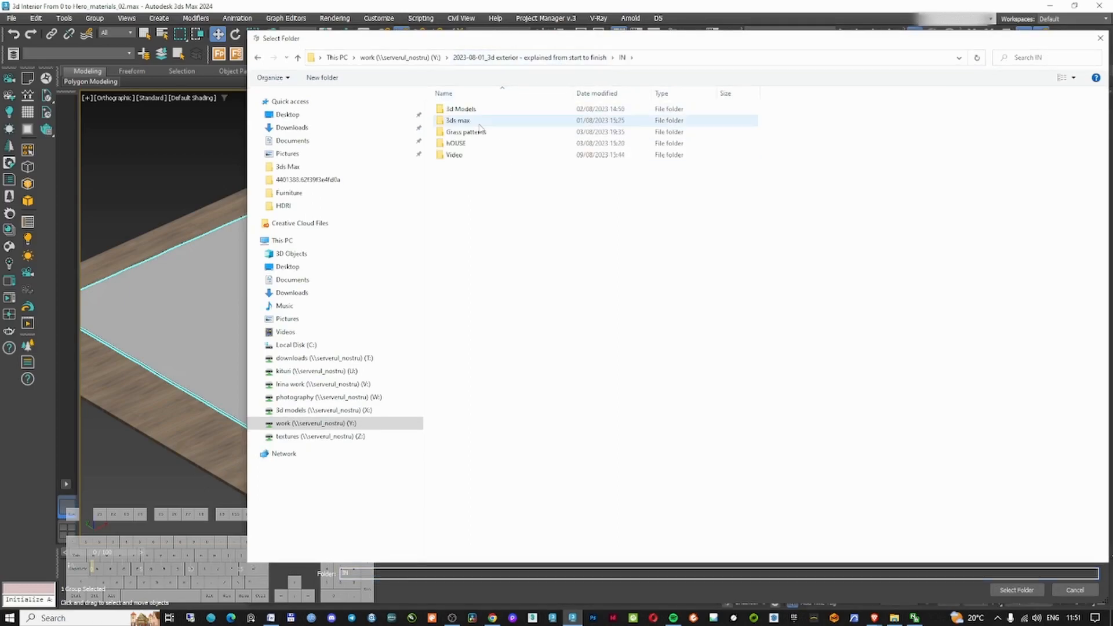
click(474, 109)
double_click(476, 111)
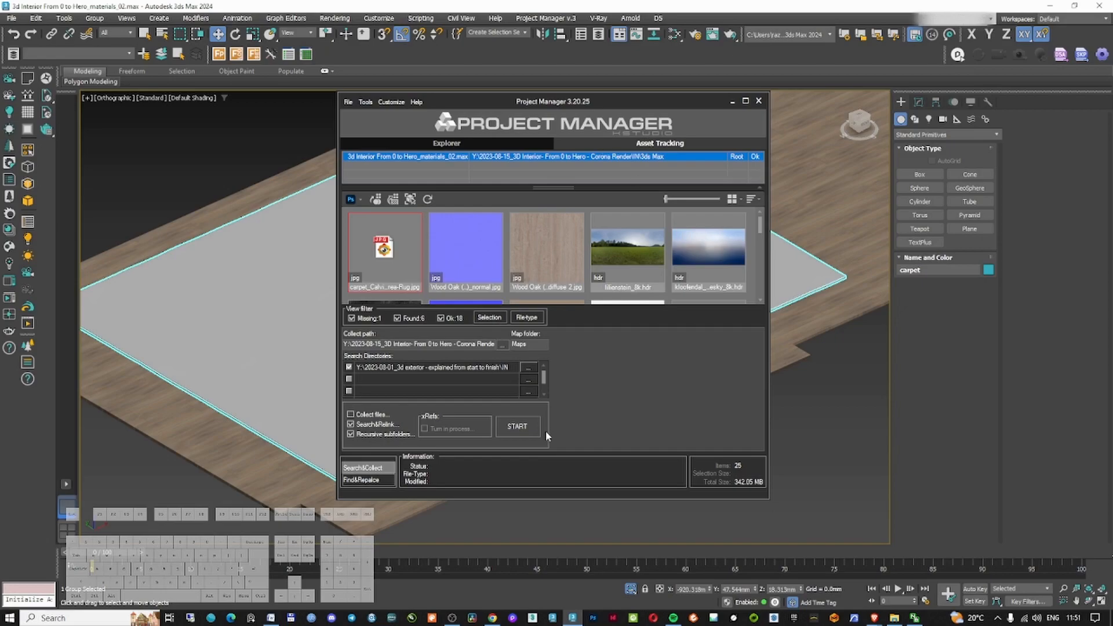
click(516, 426)
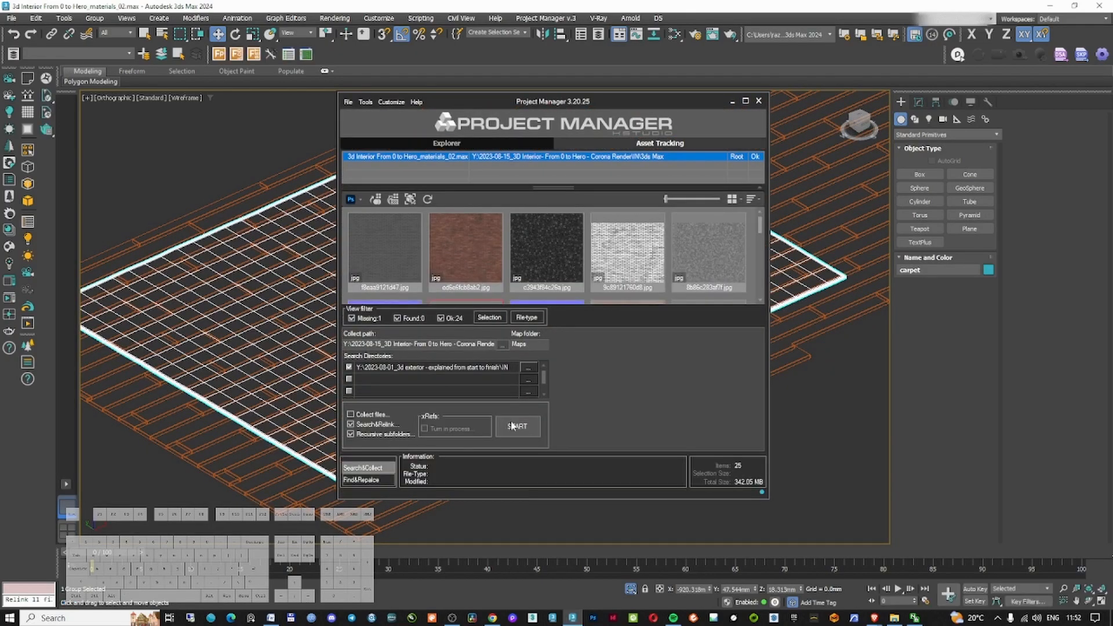
click(759, 100)
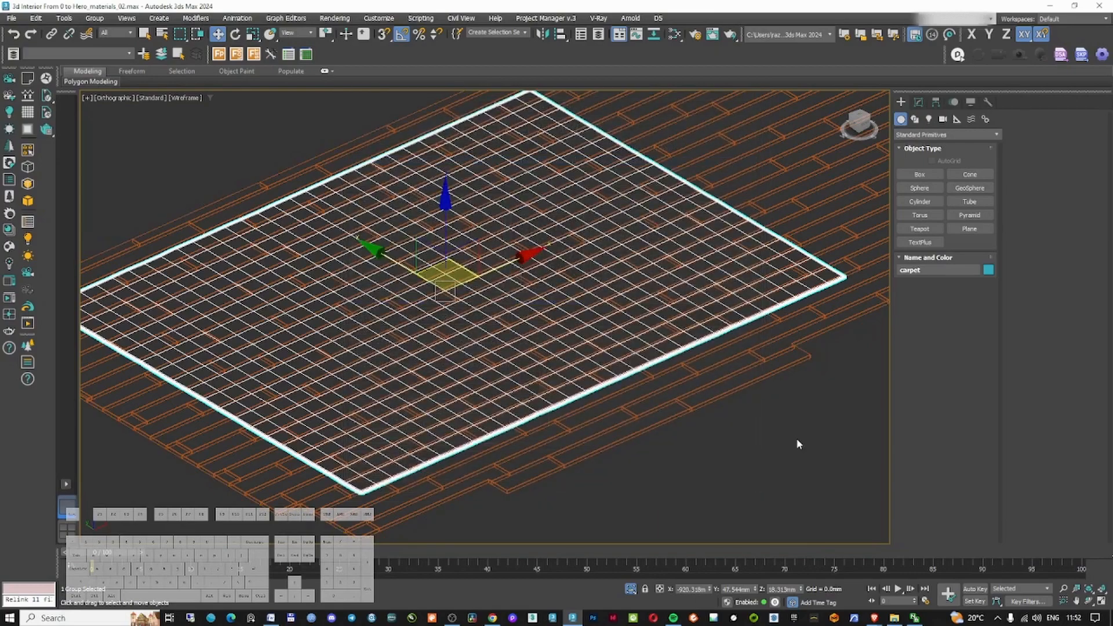
Select the carpet and open its rug material in a new Slate Material Editor view
click(797, 440)
key(F3)
click(524, 347)
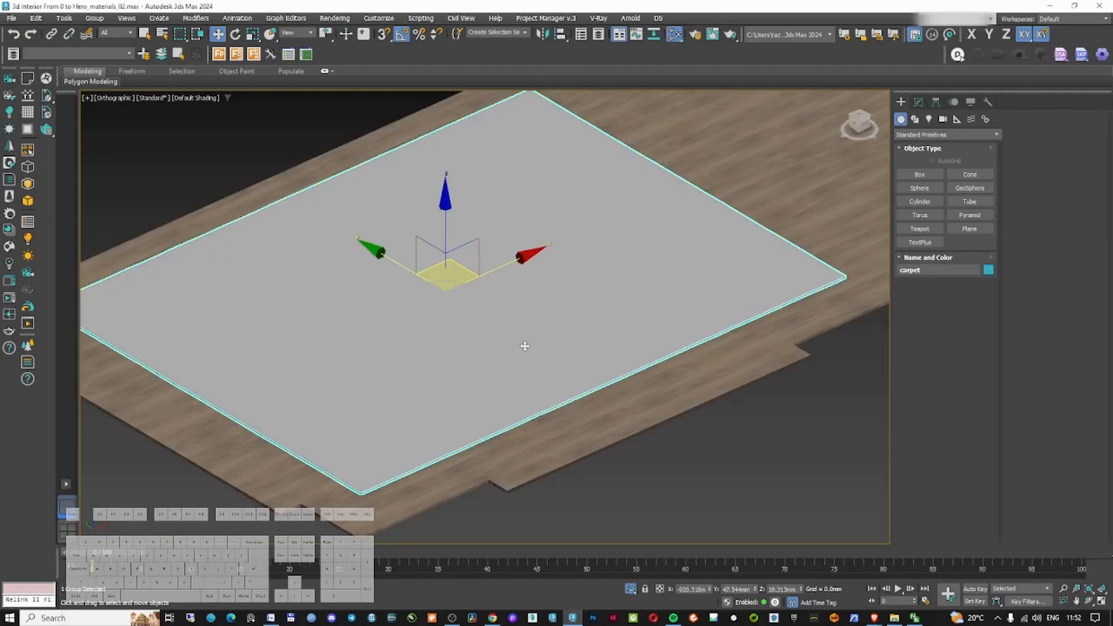
key(m)
double_click(462, 11)
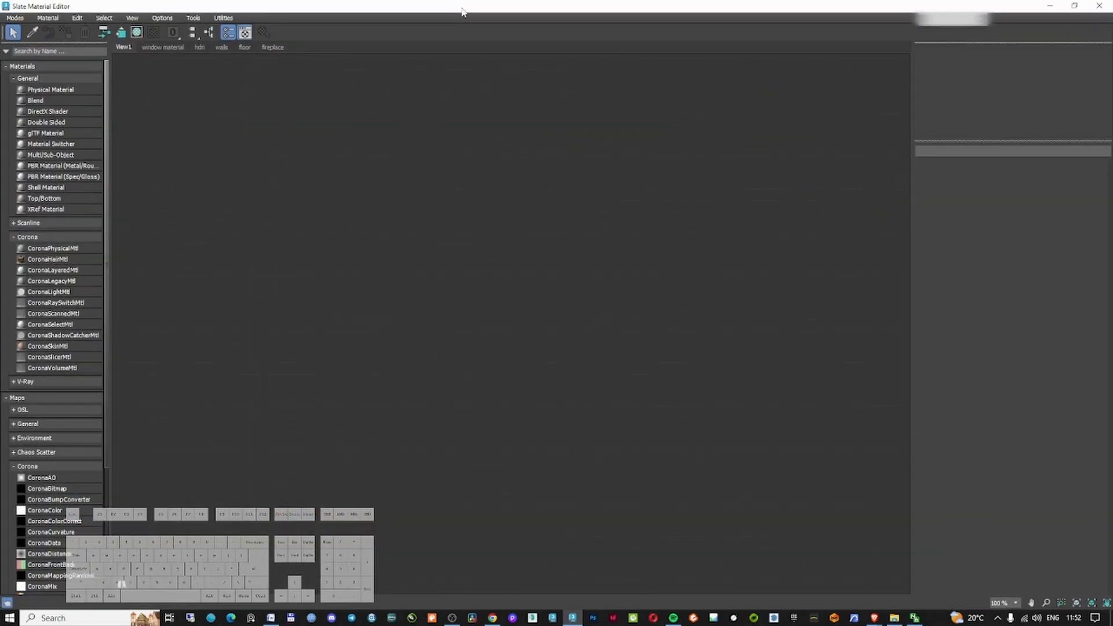
right_click(331, 46)
click(358, 51)
key(Return)
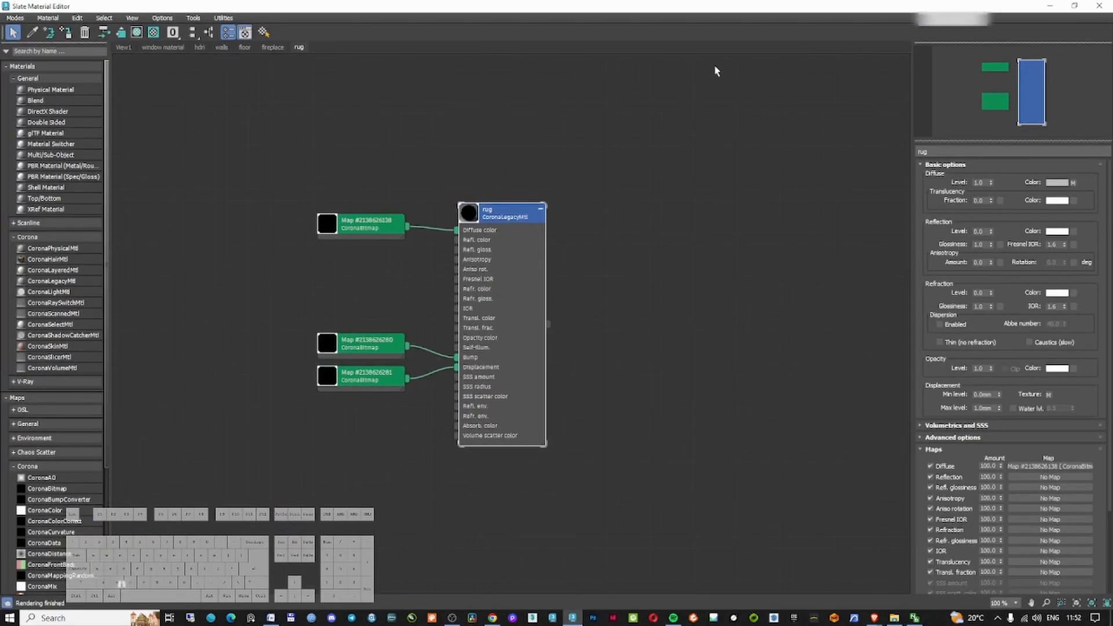
Wire the carpet diffuse bitmap into the rug material's bump and displacement slots and tidy the nodes
scroll(587, 267, up, 1)
drag(582, 228, 659, 357)
drag(581, 225, 659, 368)
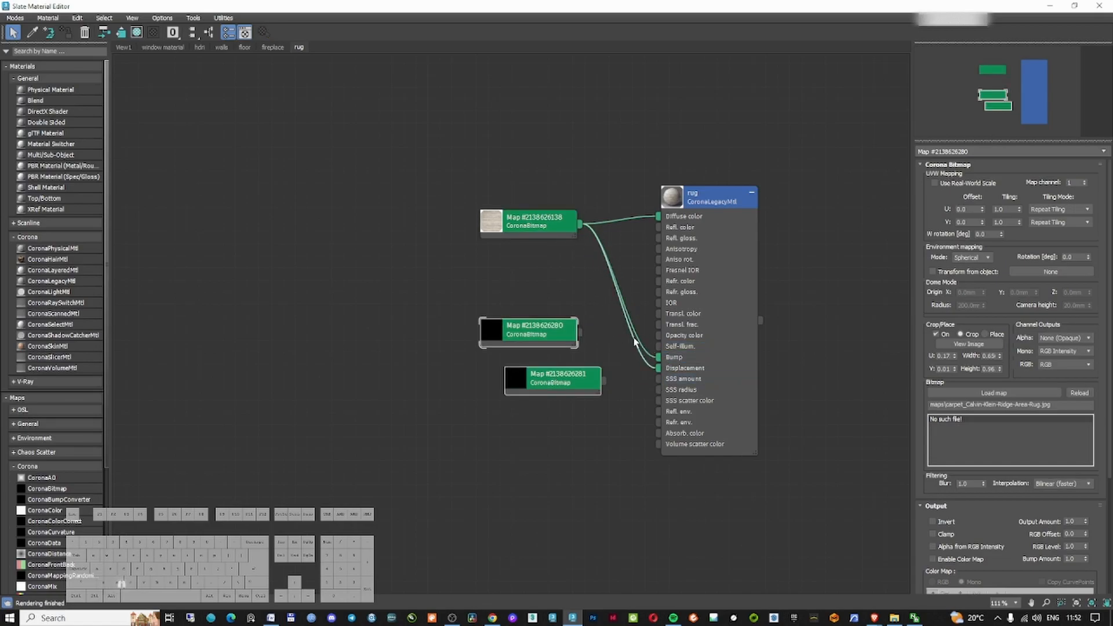
double_click(673, 197)
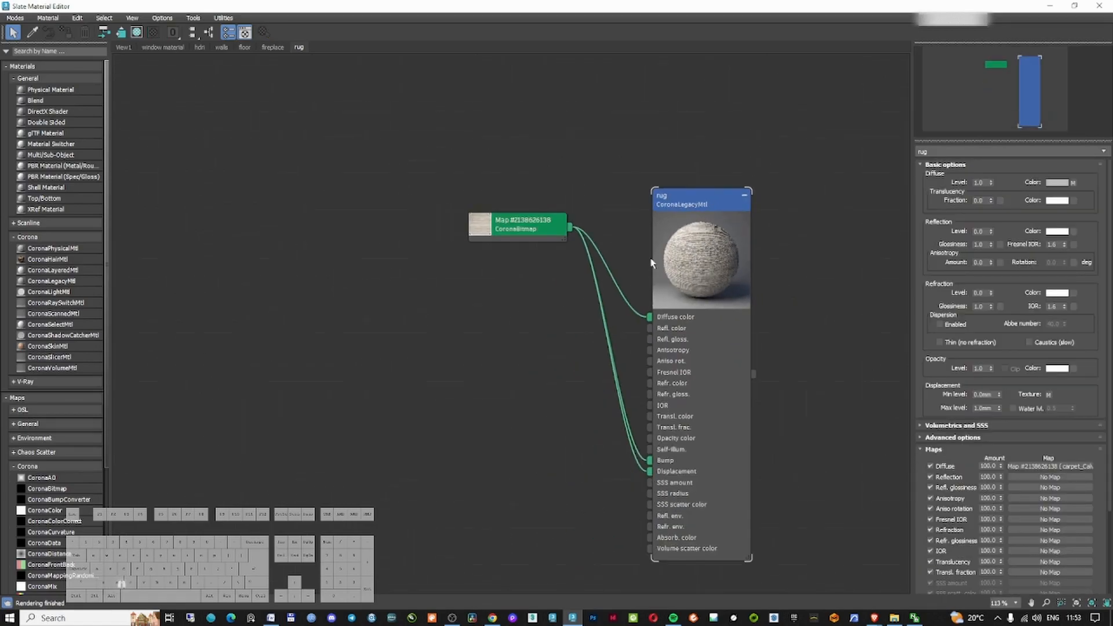
drag(560, 229, 451, 241)
drag(735, 204, 784, 192)
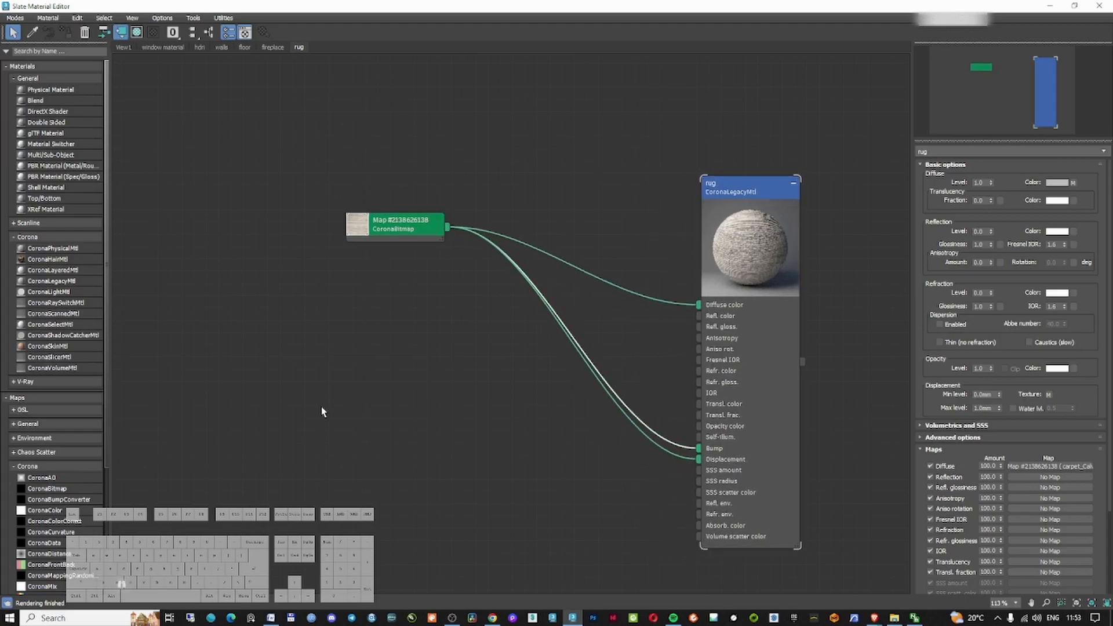
Insert a CoronaBumpConverter between the carpet bitmap and the bump slot and set the bump amount to 5
scroll(29, 502, down, 5)
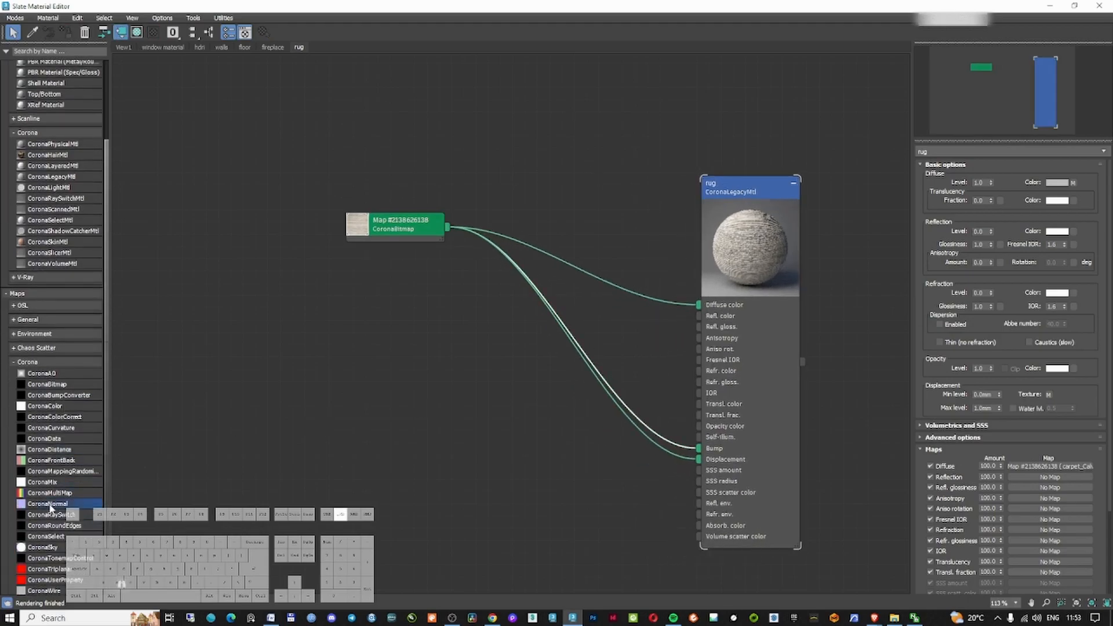
drag(59, 394, 542, 319)
text(1)
key(Return)
text(5)
key(Return)
Set the rug material's displacement max level to 2 mm and close the material editor
click(987, 300)
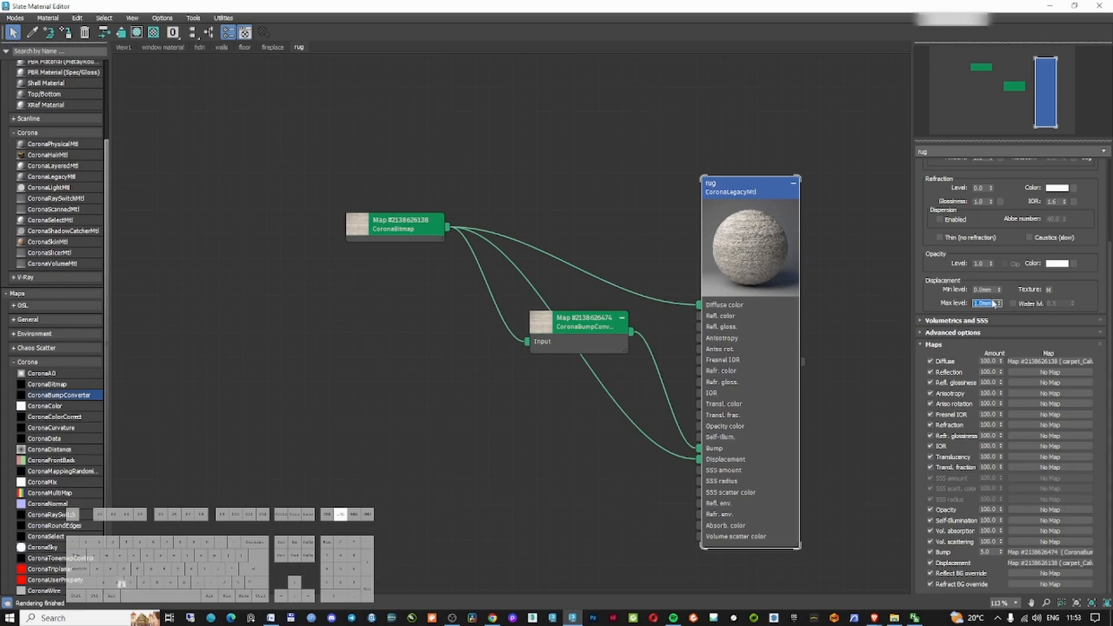
text(3)
key(Return)
text(2)
key(Return)
click(1099, 6)
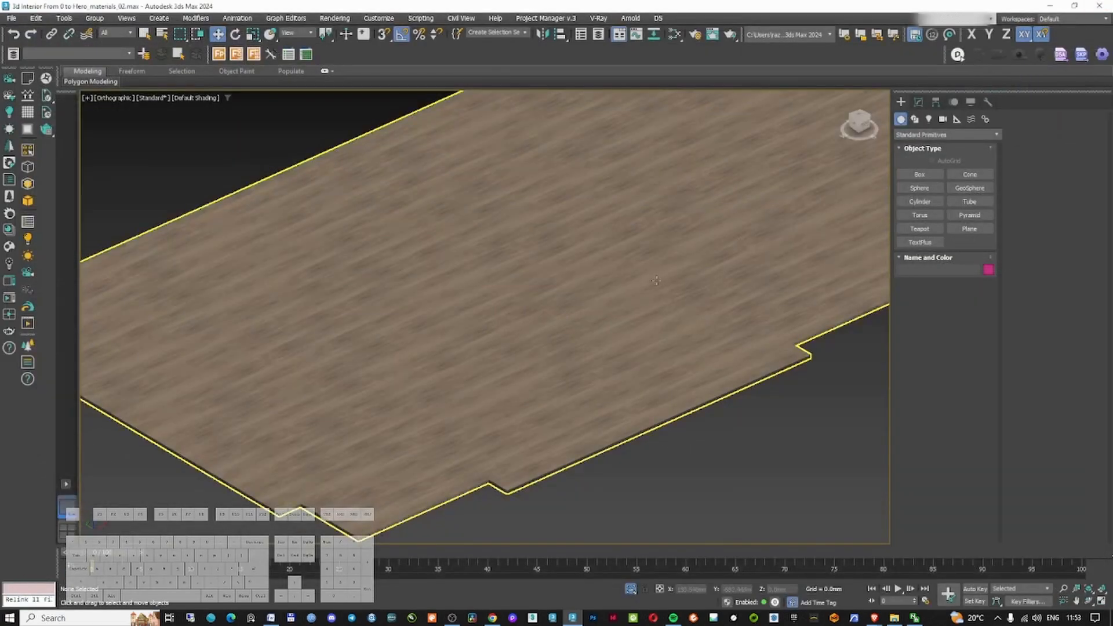
Isolate the carpet with the floor and raise the carpet just above the floor in the front view
right_click(593, 378)
click(623, 331)
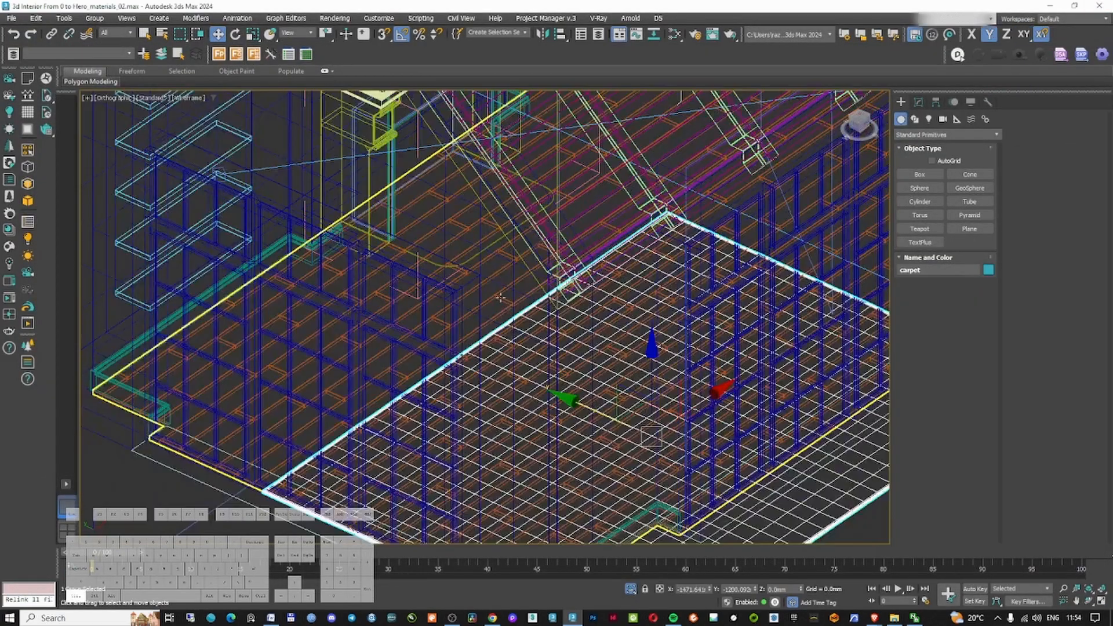
ctrl+click(565, 362)
key(alt+q)
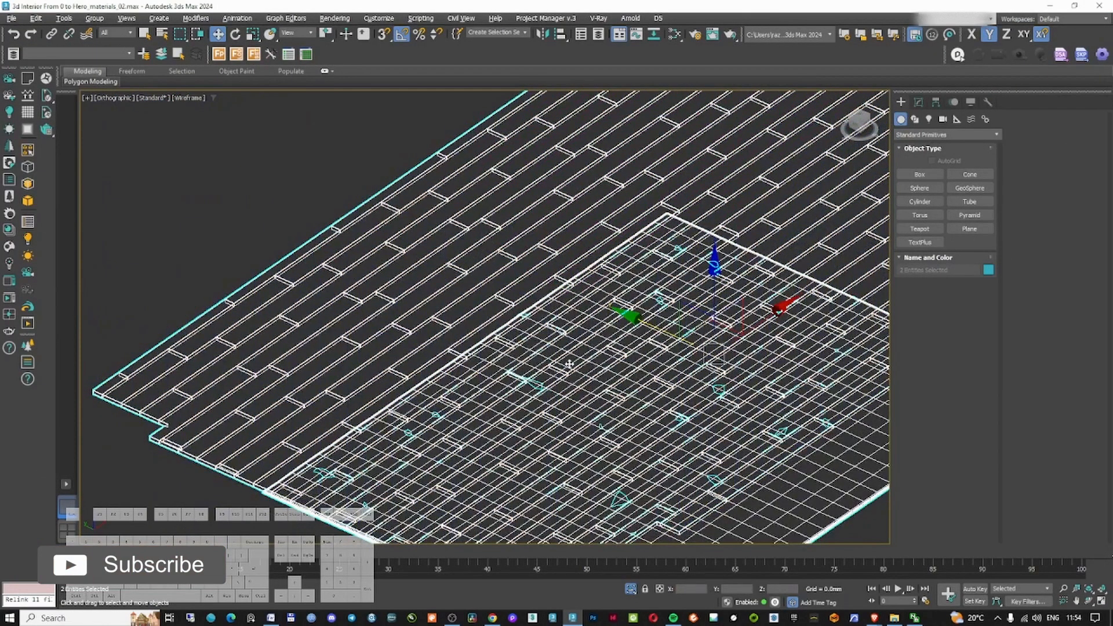
key(f)
key(F3)
click(640, 316)
key(F3)
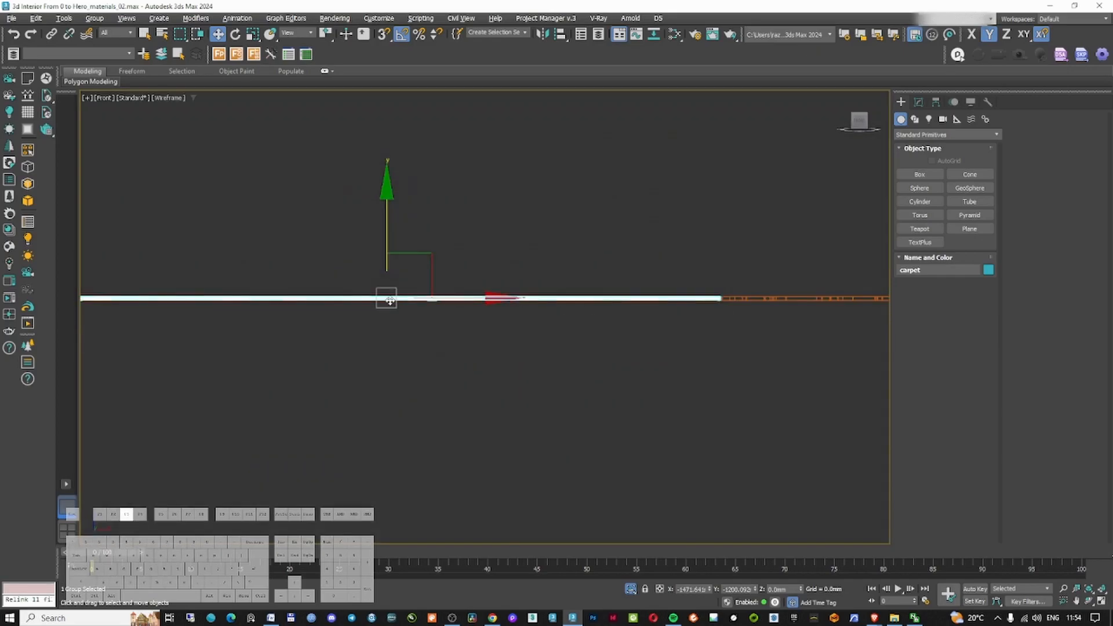
scroll(389, 301, up, 5)
drag(349, 263, 357, 224)
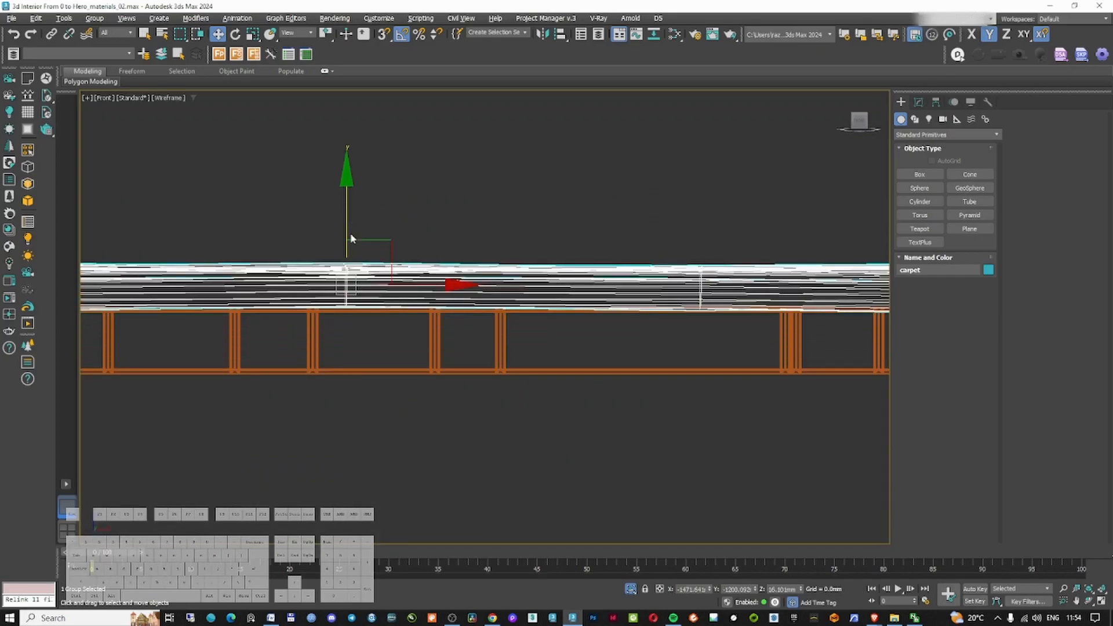
Scale the carpet in the top view to fit the area in front of the fireplace and return to the camera view
scroll(357, 224, up, 5)
scroll(366, 315, down, 5)
key(t)
key(r)
scroll(522, 250, down, 3)
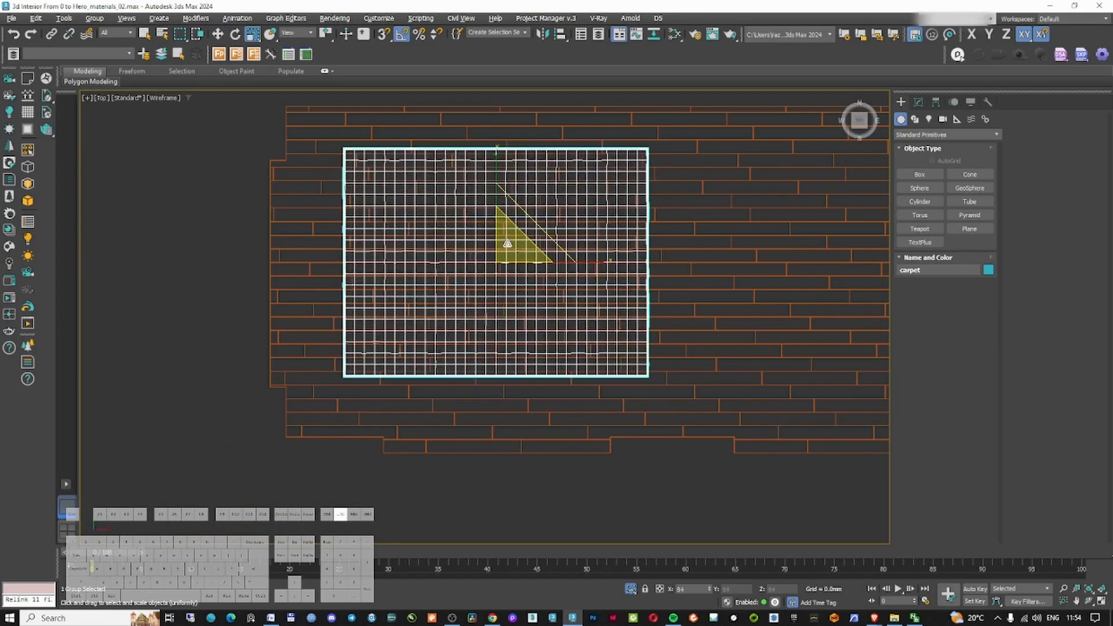
right_click(520, 245)
click(532, 258)
drag(522, 229, 487, 249)
right_click(488, 249)
click(516, 196)
middle_drag(509, 236, 481, 288)
drag(501, 334, 578, 335)
alt+middle_drag(510, 275, 651, 272)
key(c)
double_click(556, 232)
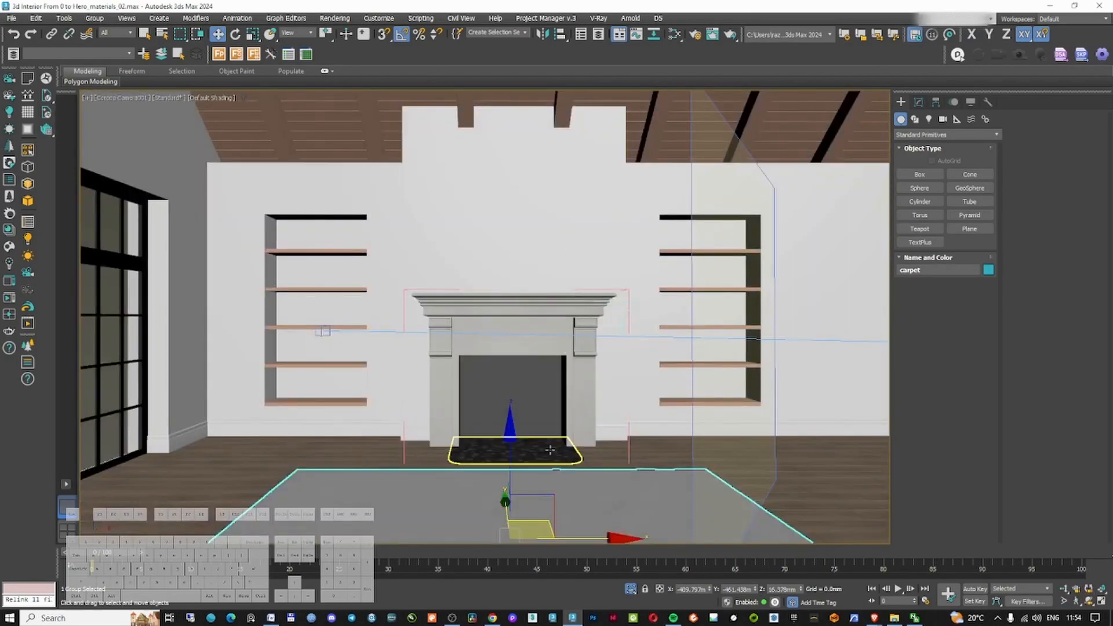
Assign the rug material to the carpet, replacing the existing material of the same name
key(m)
click(385, 89)
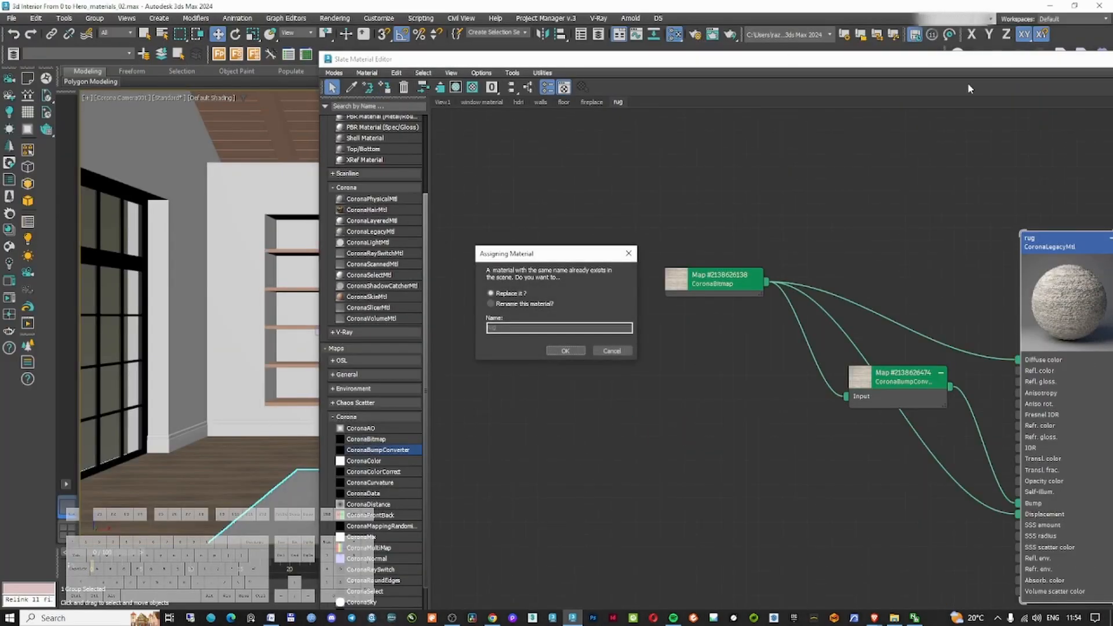
click(565, 350)
key(m)
click(667, 463)
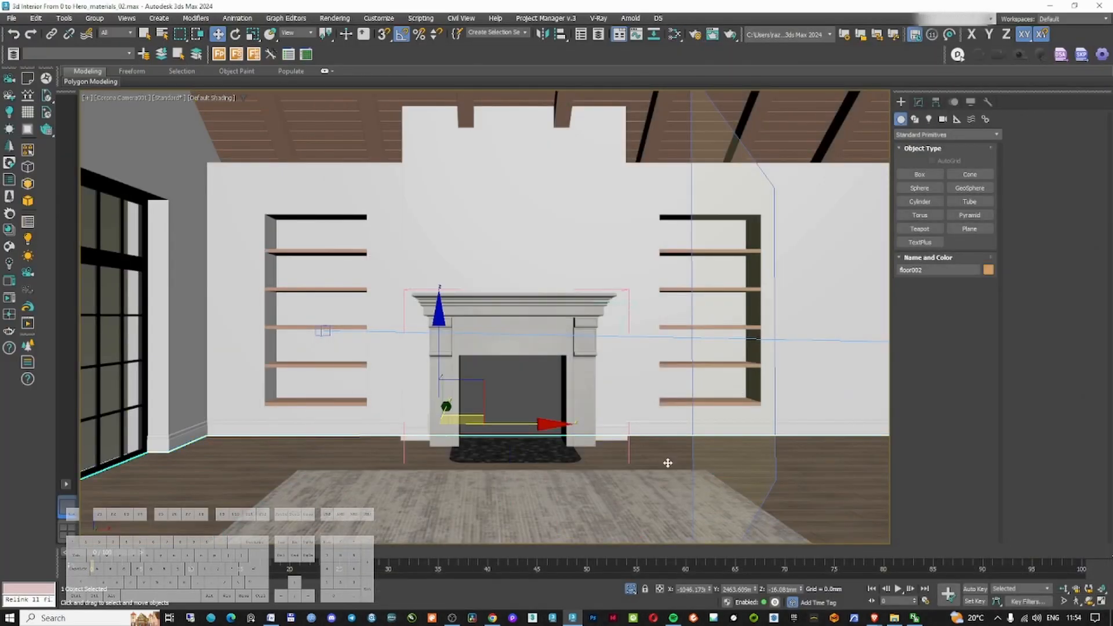
click(593, 503)
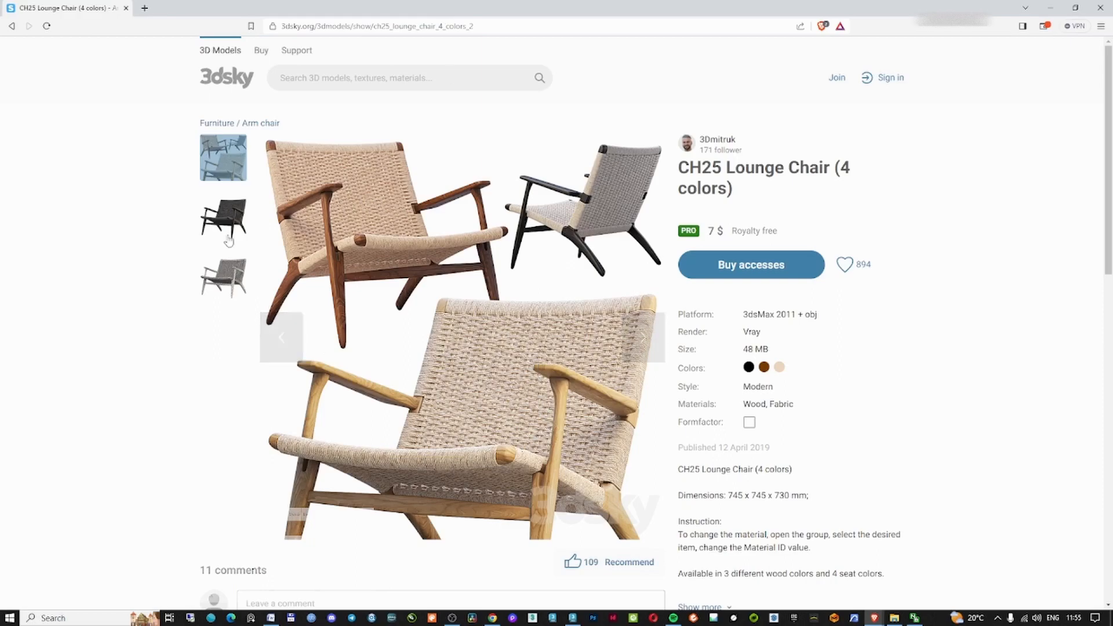
Browse the CH25 Lounge Chair product images on 3dsky and copy the page URL
click(232, 283)
click(226, 232)
click(219, 166)
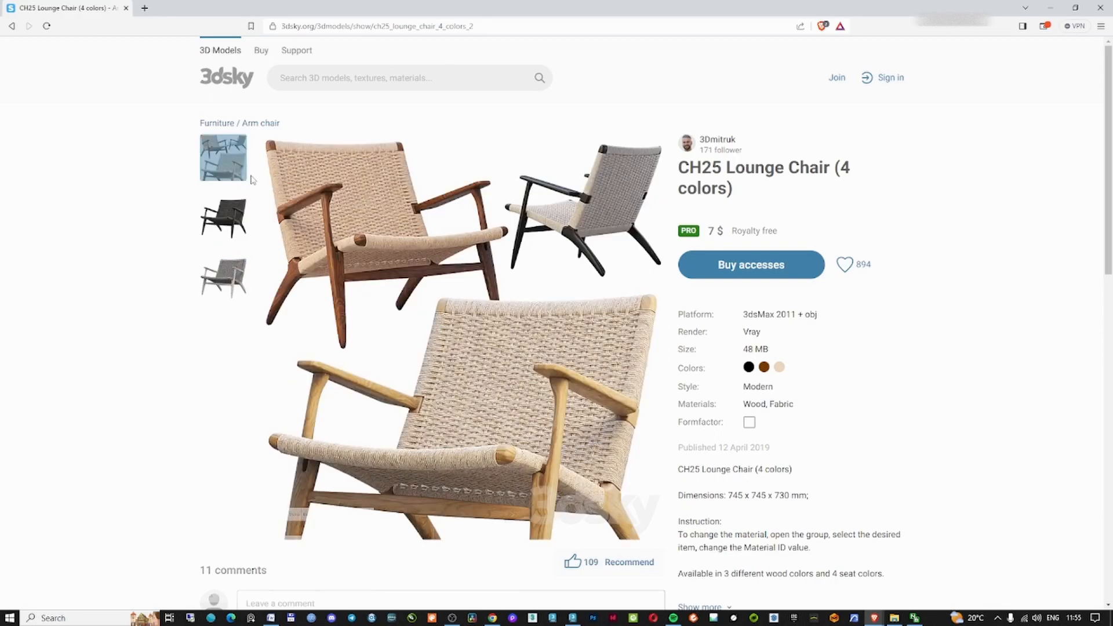
click(330, 27)
right_click(327, 25)
drag(502, 27, 277, 39)
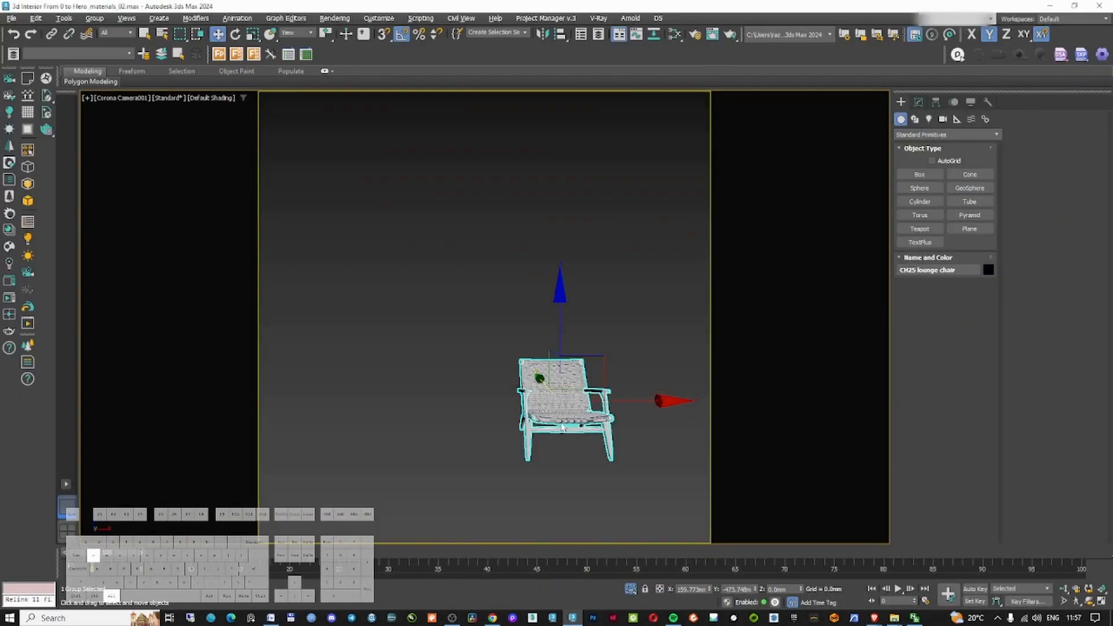
Check the imported lounge chair's texture paths in Asset Tracking
key(t)
key(shift+t)
click(38, 22)
click(76, 216)
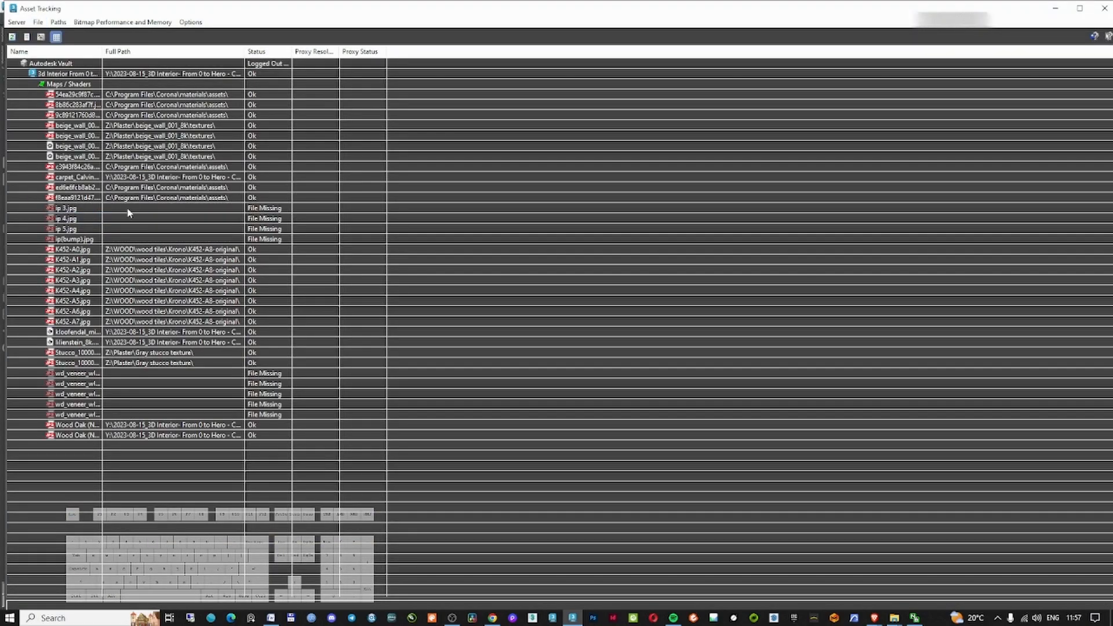
click(1055, 10)
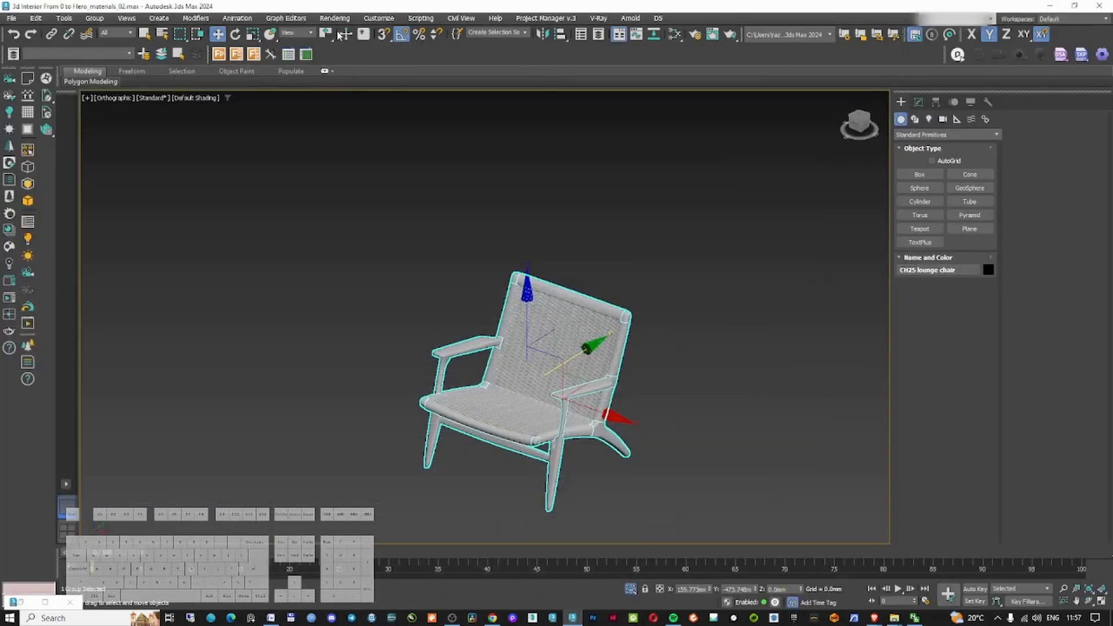
Relink the lounge chair's missing textures with Project Manager, adding the 3D Interior project folder as search directory
click(593, 256)
click(545, 19)
click(552, 36)
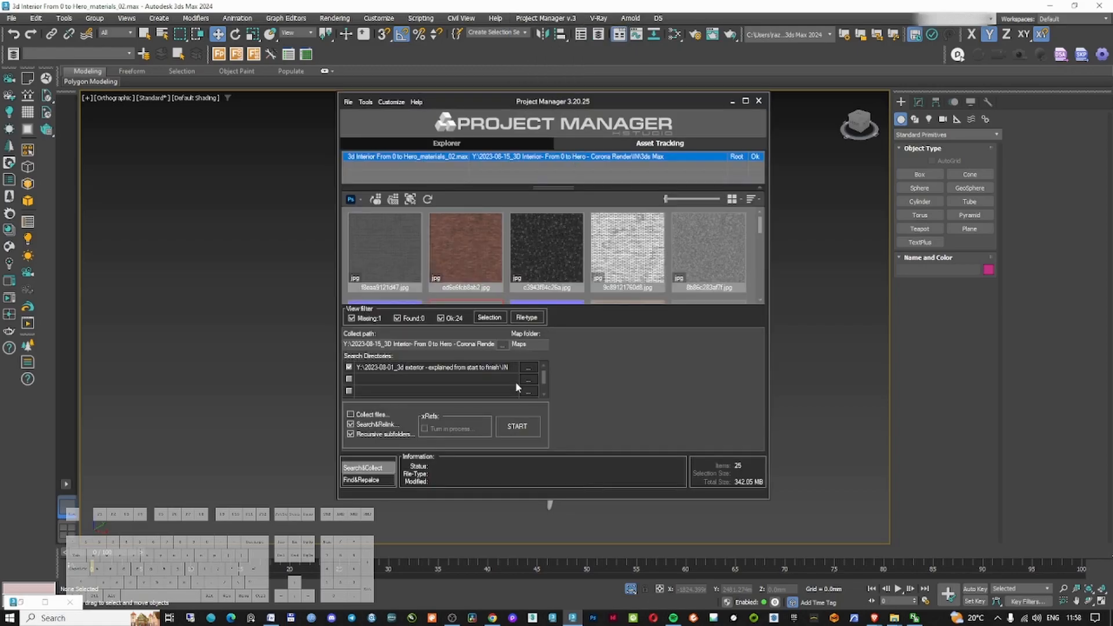
click(516, 375)
click(516, 58)
double_click(485, 110)
click(406, 57)
scroll(502, 405, down, 20)
double_click(500, 510)
double_click(453, 111)
double_click(461, 121)
double_click(482, 132)
click(1016, 590)
click(517, 426)
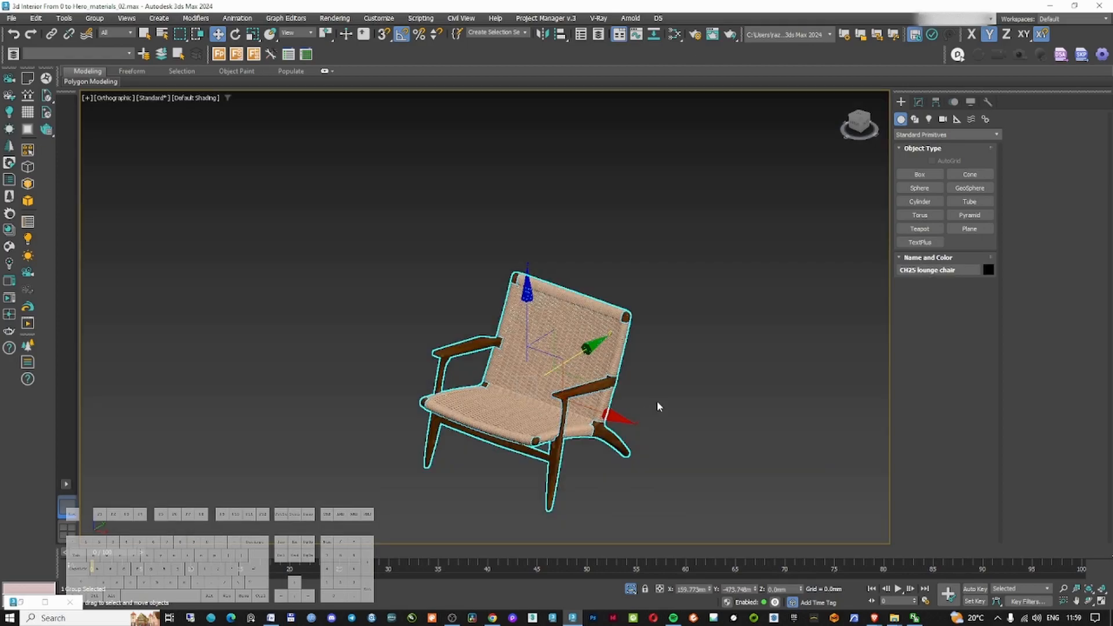
Inspect the relinked lounge chair up close in the viewport
click(658, 406)
scroll(583, 398, up, 3)
click(567, 385)
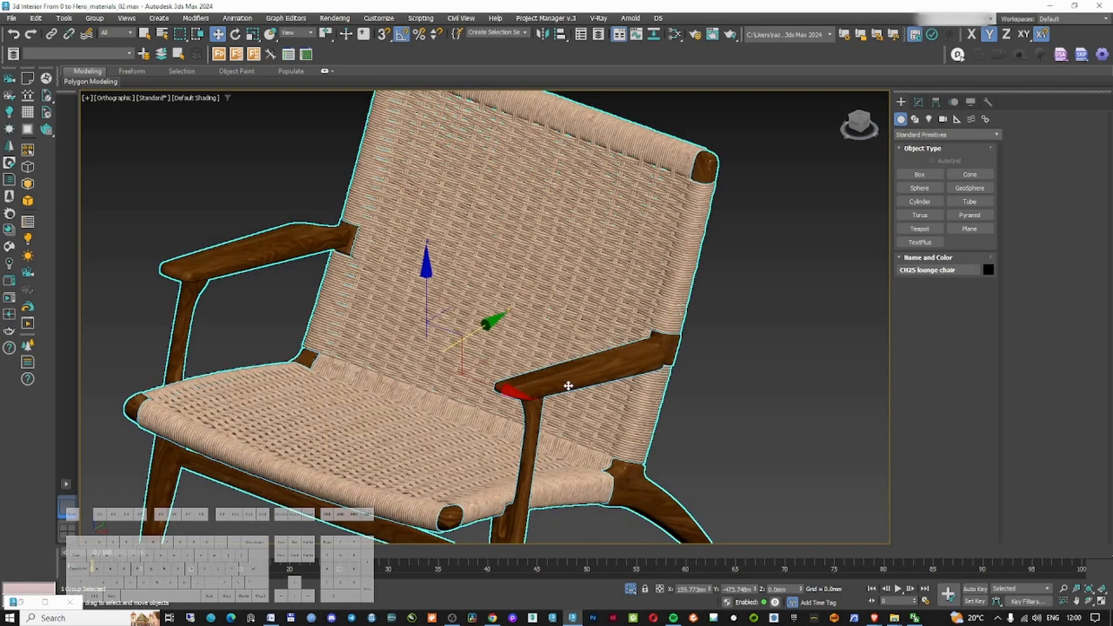
scroll(566, 385, down, 2)
middle_drag(567, 385, 577, 359)
Convert the lounge chair's materials to Corona with the Corona Converter and switch to the top view
key(m)
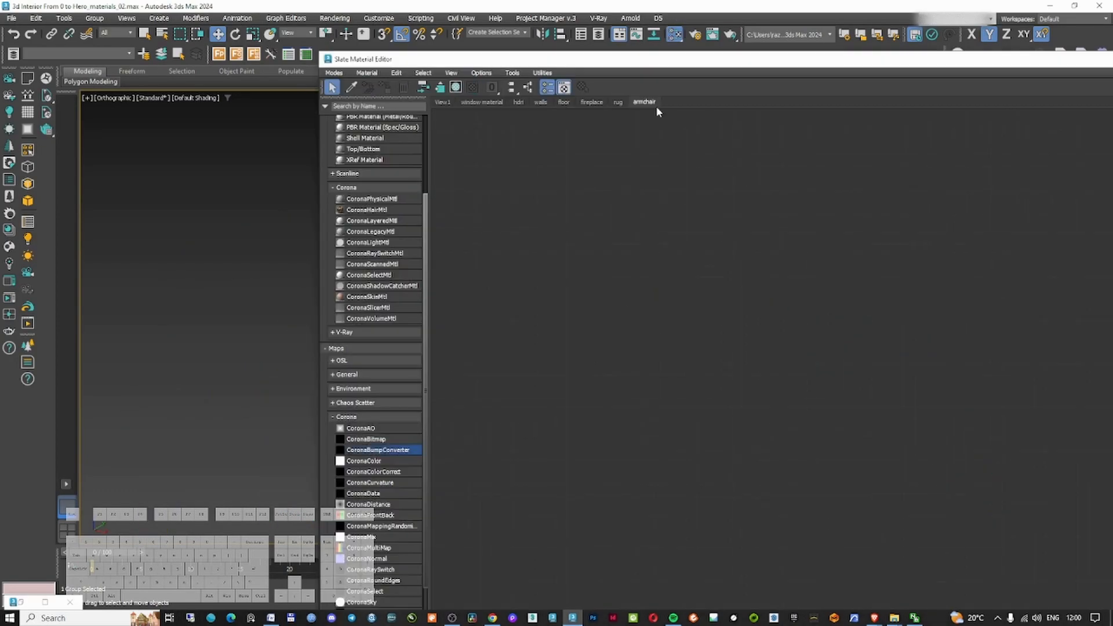
drag(630, 65, 1102, 65)
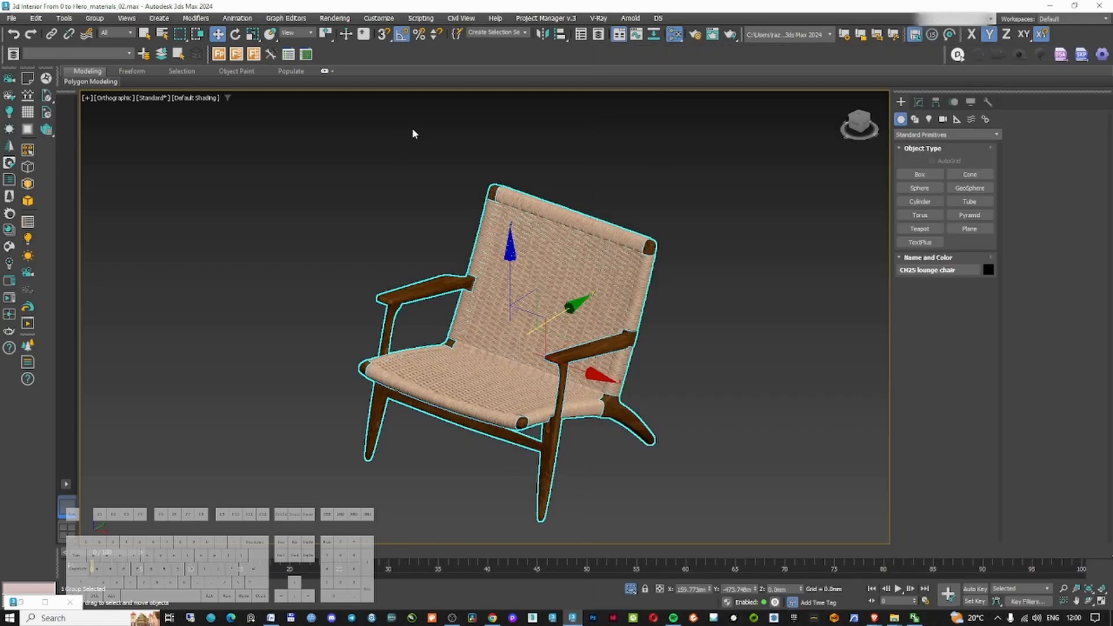
right_click(470, 244)
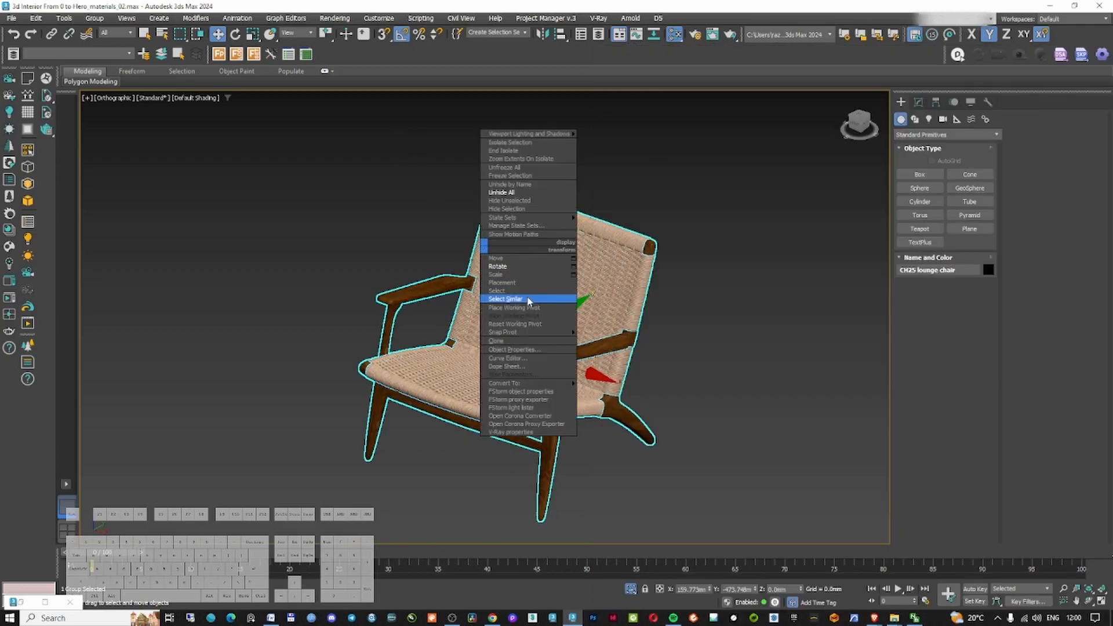
click(548, 418)
click(417, 441)
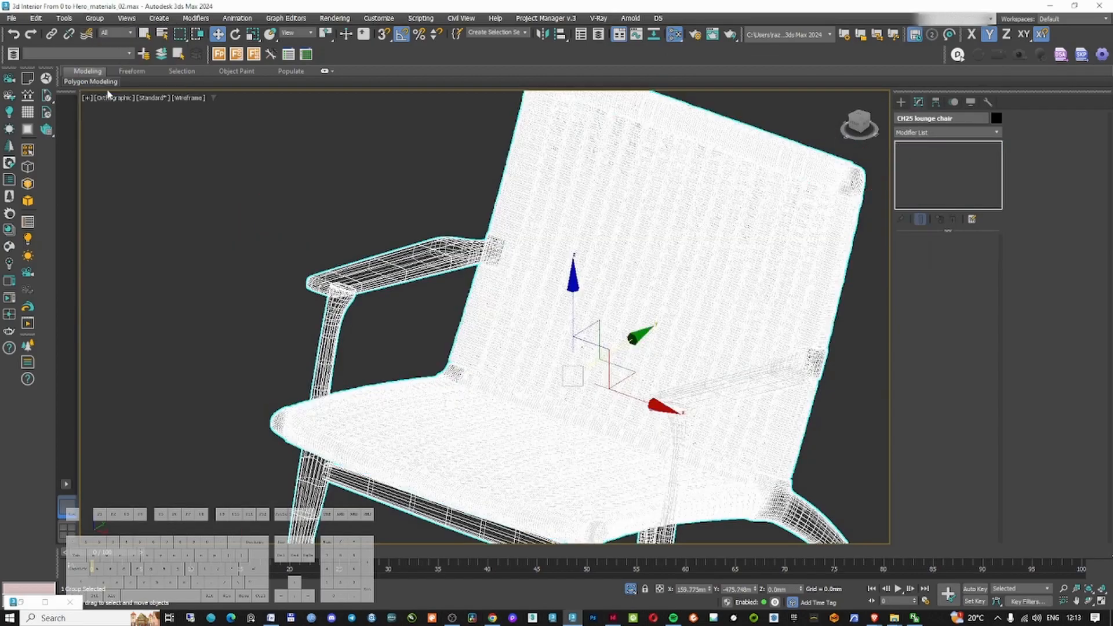
right_click(397, 285)
key(t)
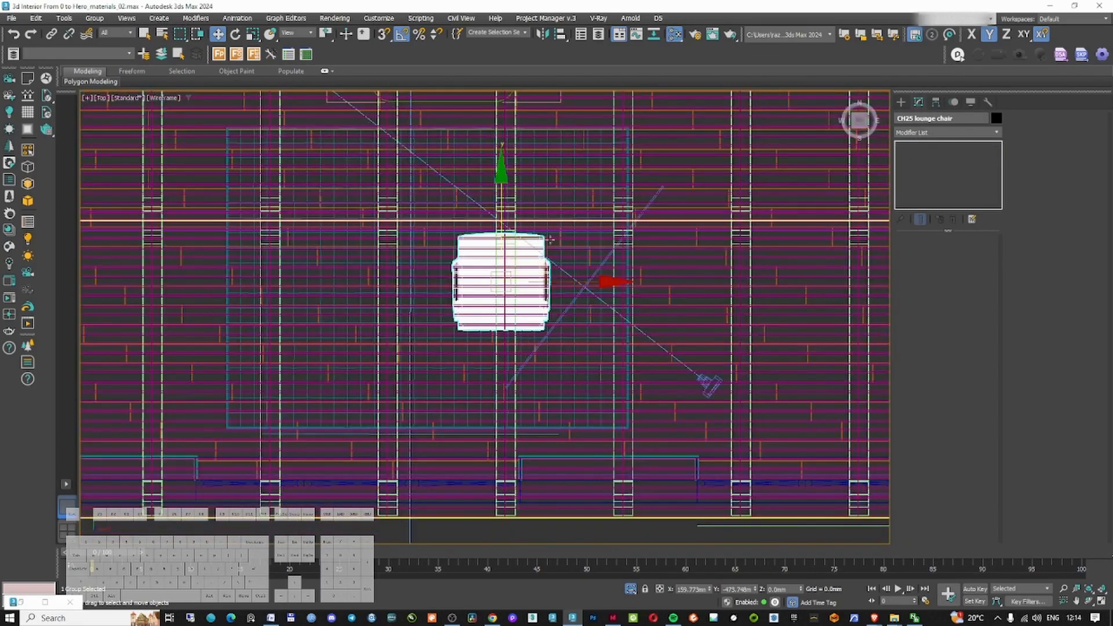
Rotate the CH25 lounge chair to face into the room
key(e)
alt+middle_drag(708, 149, 684, 191)
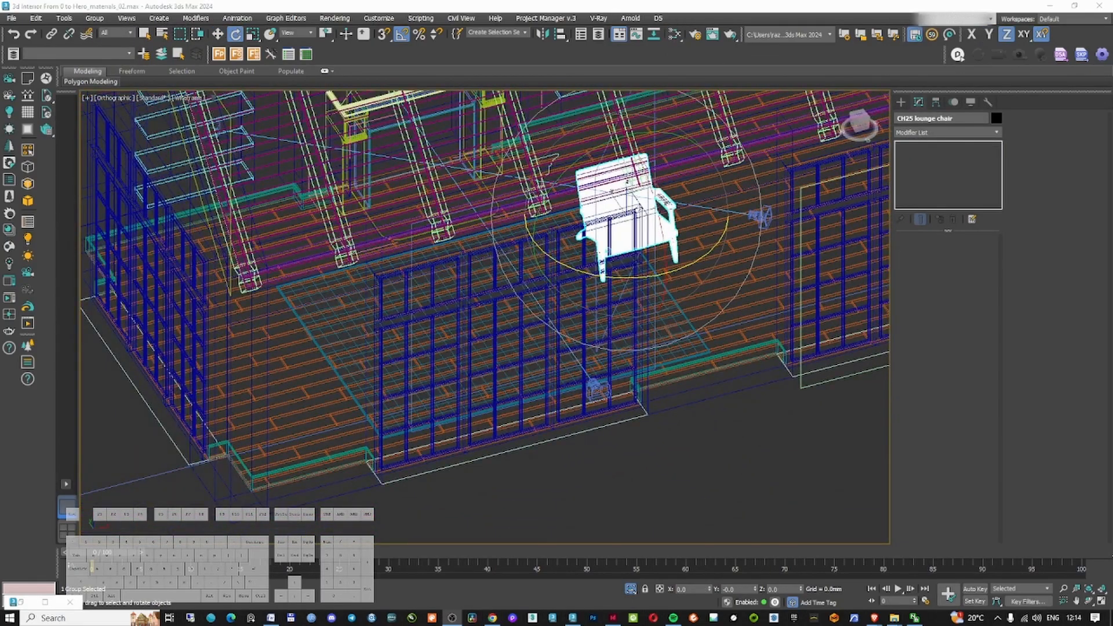
middle_drag(690, 248, 692, 270)
key(s)
key(s)
key(a)
key(s)
key(s)
key(a)
drag(694, 281, 586, 306)
alt+middle_drag(602, 301, 718, 293)
Reposition the lounge chair in the top view and place a copy of it beside the original
key(t)
scroll(672, 226, up, 5)
drag(629, 247, 620, 234)
key(w)
scroll(594, 263, down, 5)
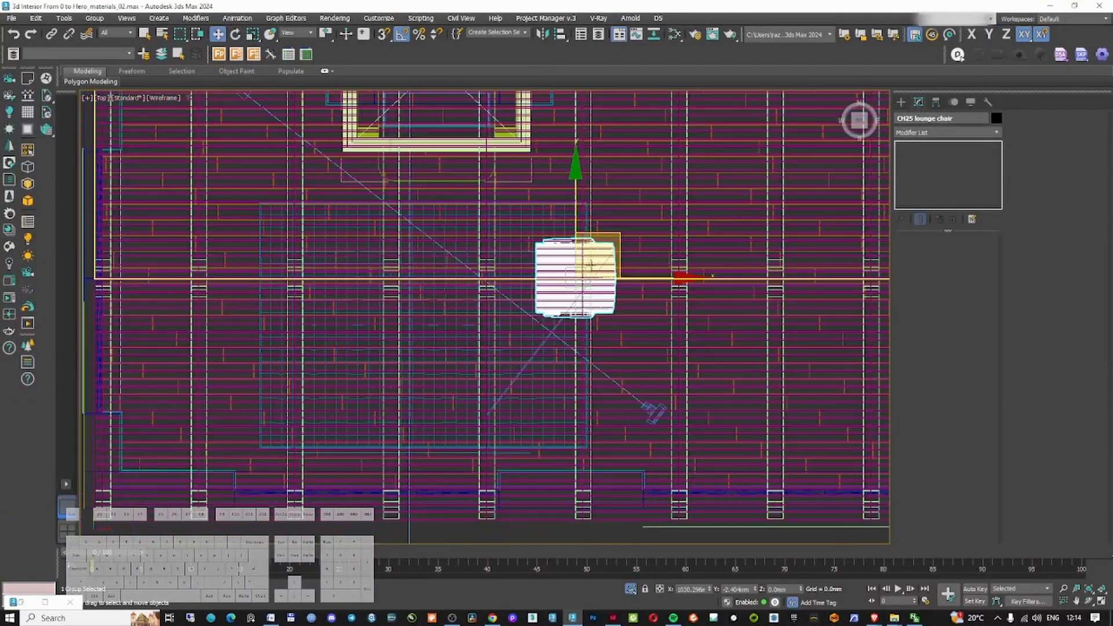
scroll(592, 271, up, 2)
drag(634, 278, 663, 278)
shift+drag(601, 206, 604, 350)
click(518, 290)
click(558, 355)
Switch the viewport to the Corona Camera001 view
key(c)
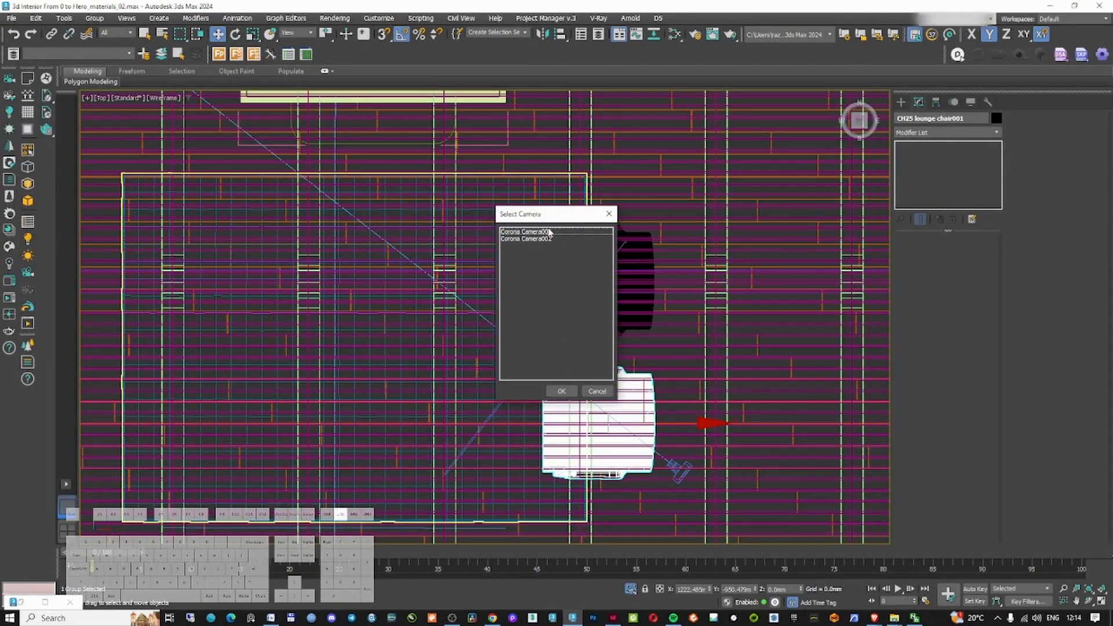
double_click(549, 231)
click(121, 98)
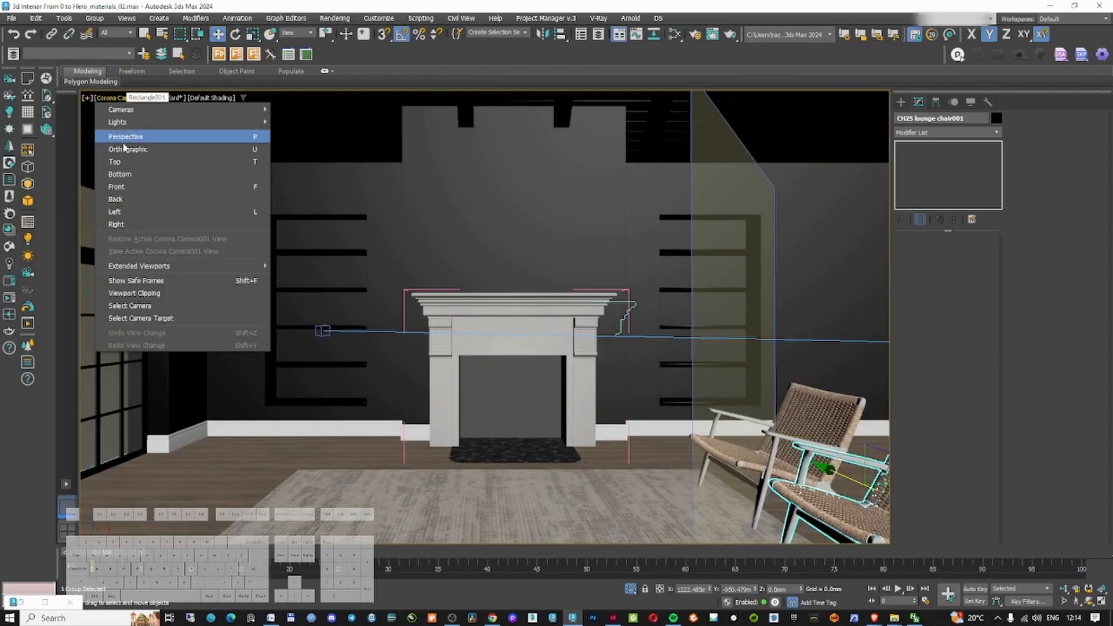
click(133, 305)
Set the camera viewport to Clay shading and select the two lounge chairs
click(609, 191)
click(212, 98)
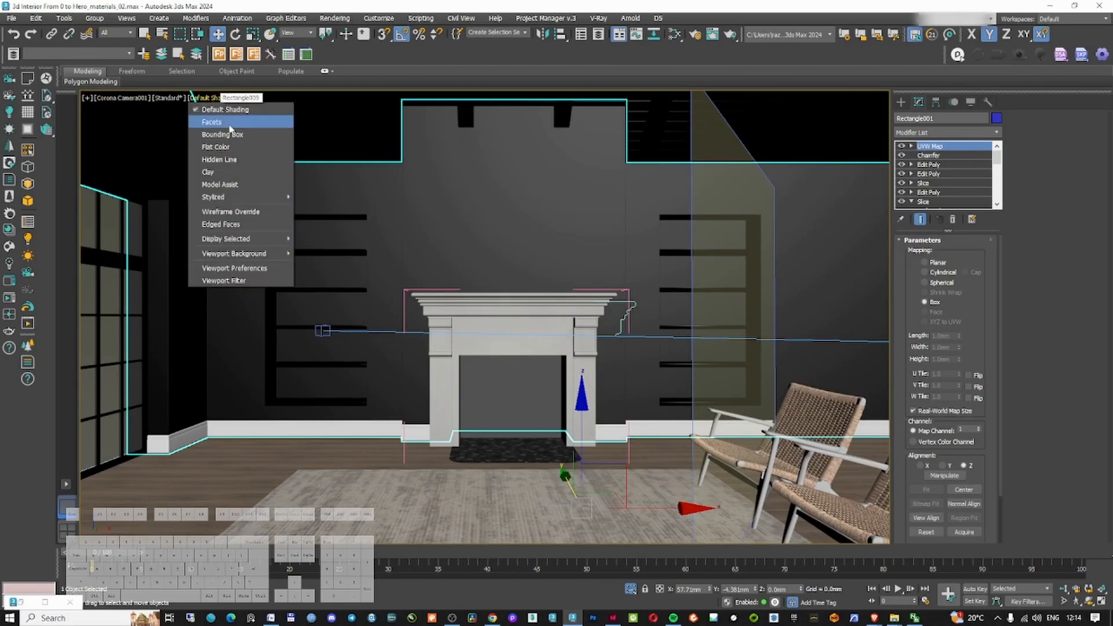
click(226, 117)
click(582, 504)
key(F3)
key(F3)
click(807, 471)
click(800, 424)
click(864, 496)
click(727, 456)
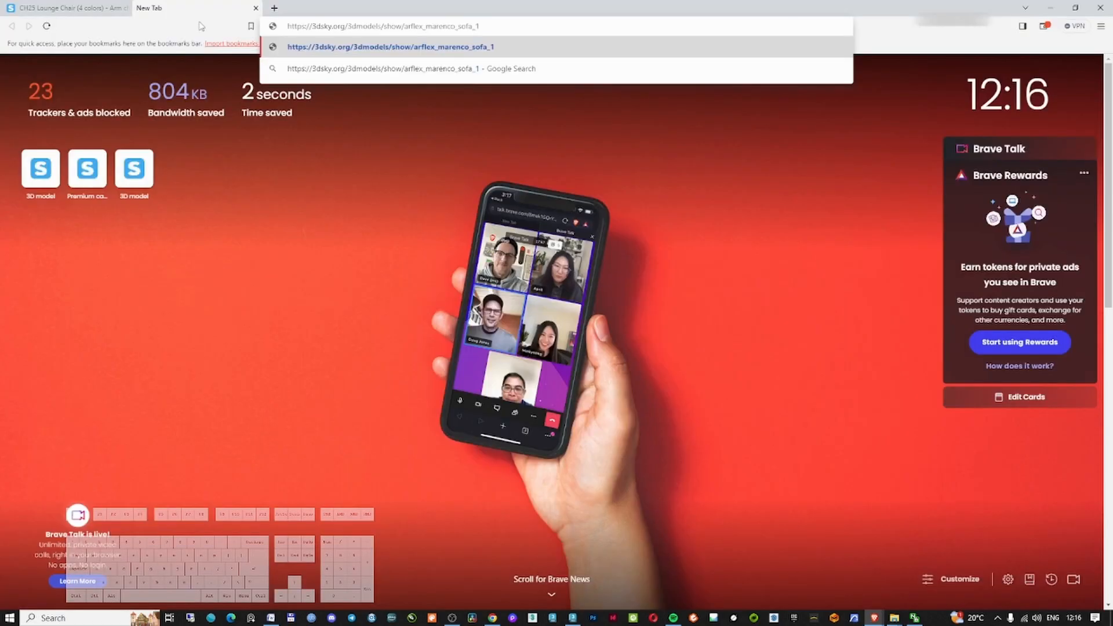
key(Return)
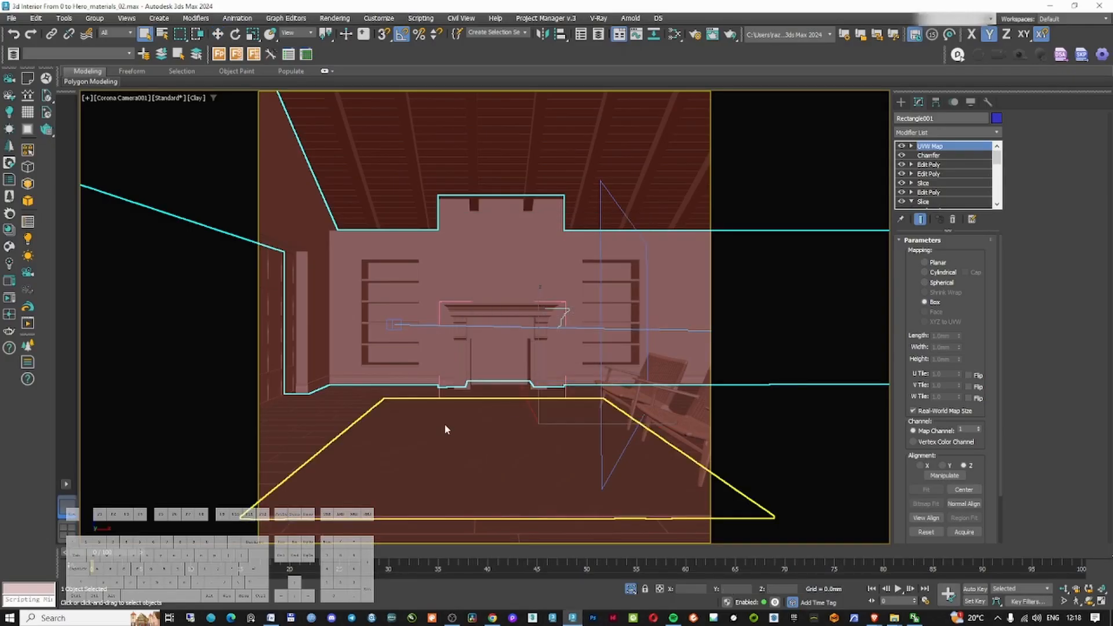
Rotate the selection slightly in the camera view and select the Arflex Marenco sofa
key(e)
drag(437, 450, 418, 405)
key(w)
ctrl+click(442, 457)
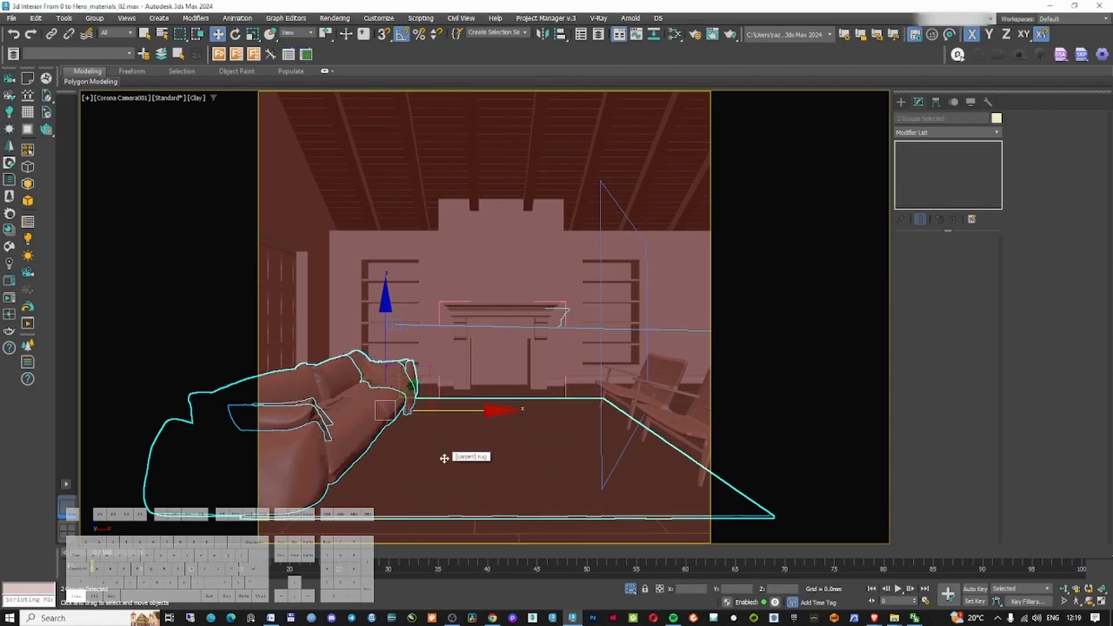
ctrl+click(467, 457)
Isolate the sofa and inspect its geometry in the front view
key(alt+q)
key(f)
scroll(445, 393, up, 5)
key(F3)
click(429, 371)
scroll(405, 406, down, 5)
drag(571, 168, 571, 161)
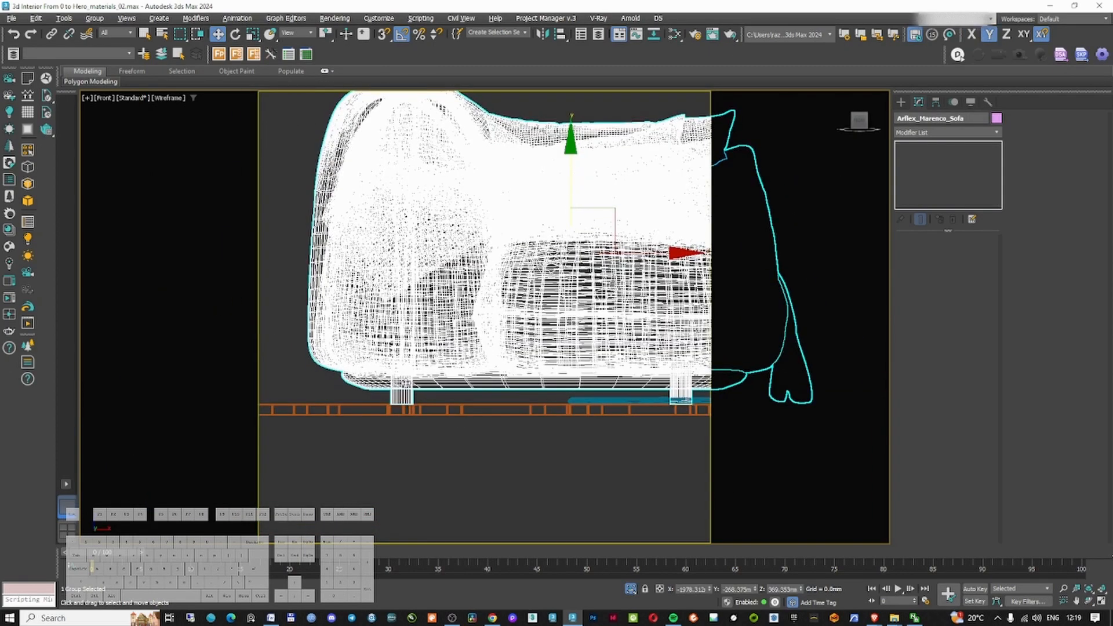
scroll(407, 401, up, 8)
scroll(435, 400, down, 10)
alt+middle_drag(434, 400, 395, 429)
Isolate the sofa again and open the Corona Converter for it
key(alt+q)
key(F3)
click(453, 324)
click(492, 324)
right_click(492, 324)
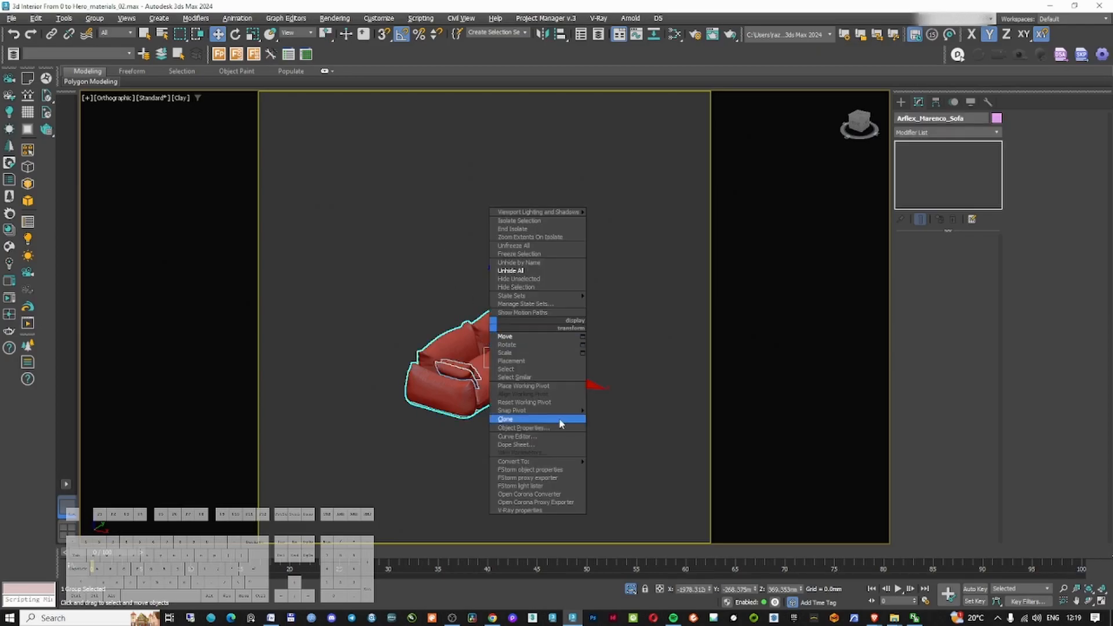
mouse_move(565, 462)
click(554, 493)
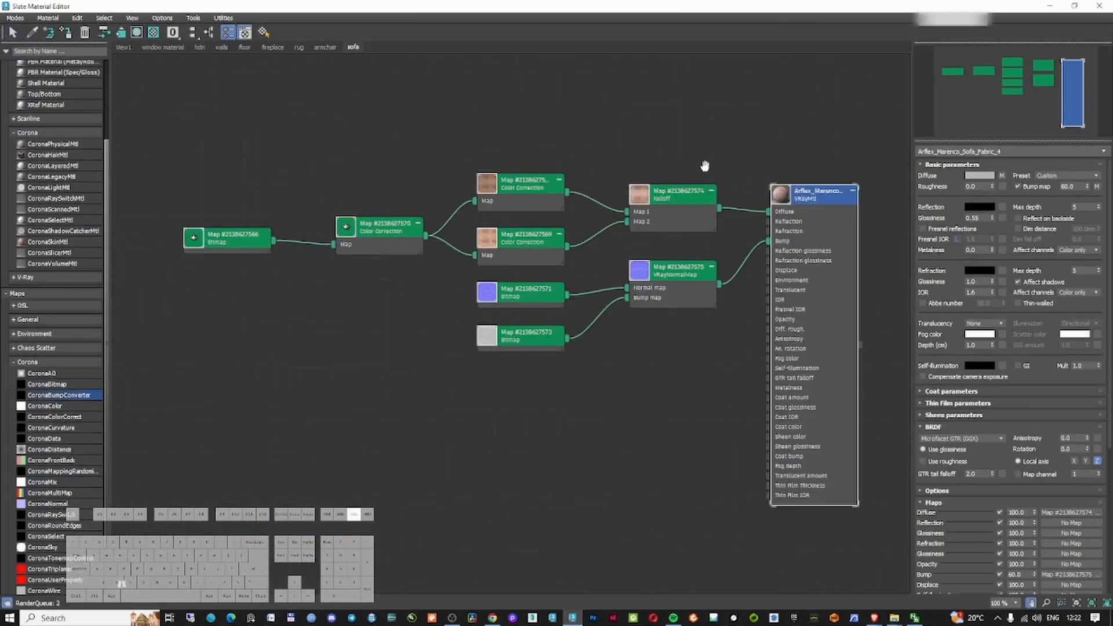
Adjust the sofa fabric's Color Correction lightness to gamma 1.2 and gain values 100, 120, 150 and 120
click(258, 331)
scroll(258, 332, up, 4)
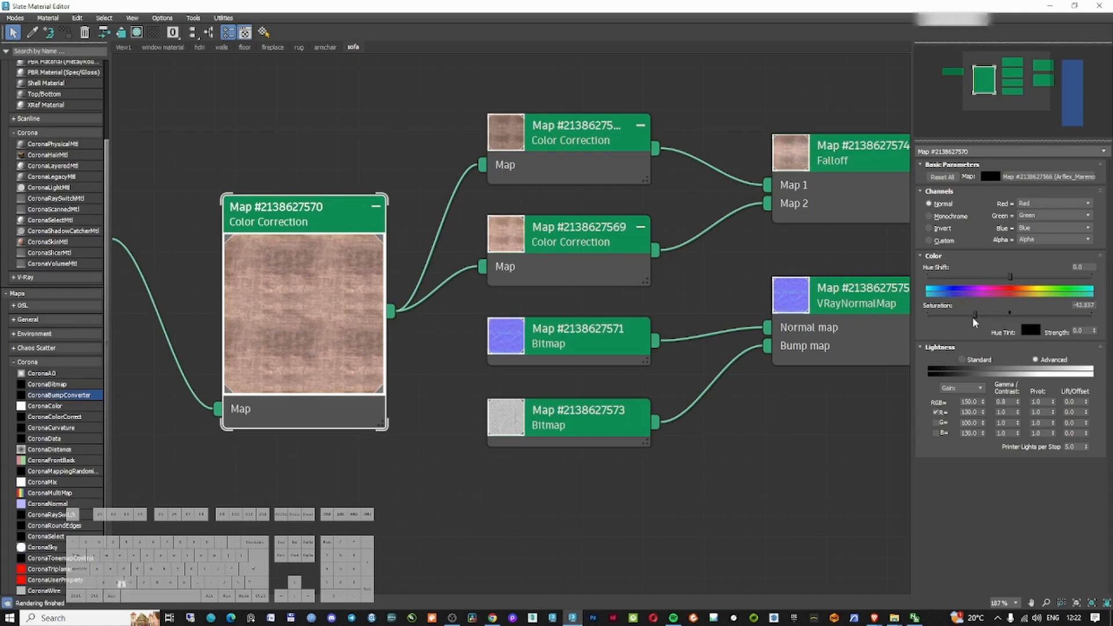
click(972, 401)
double_click(1001, 402)
text(1.2)
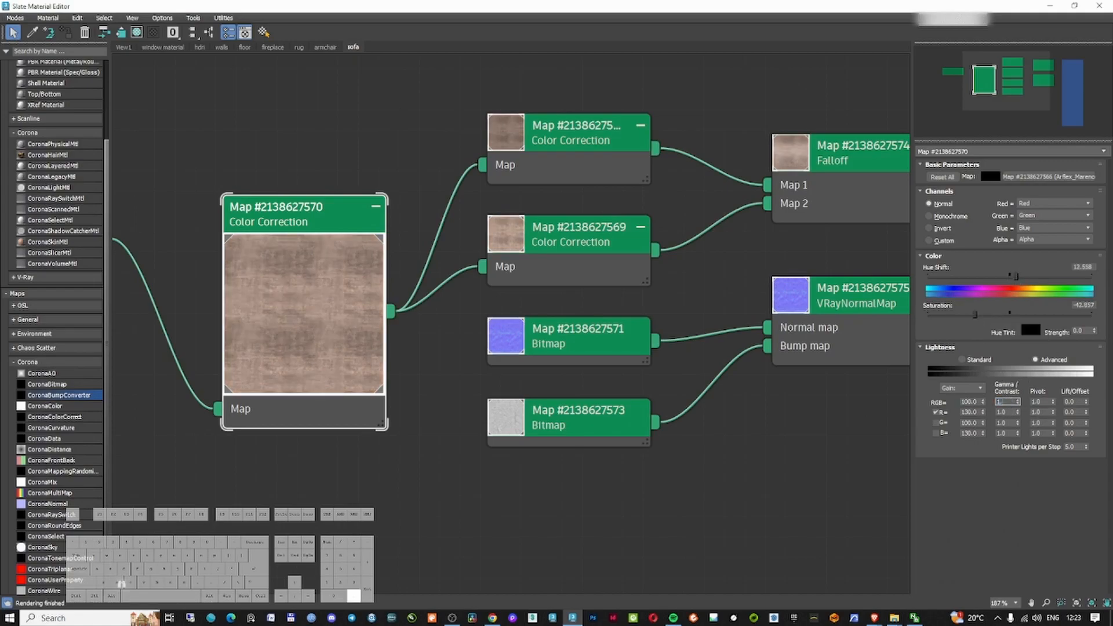
key(Return)
double_click(968, 412)
text(100)
key(Return)
click(936, 434)
click(935, 424)
double_click(969, 402)
text(120)
key(Return)
text(150)
key(Return)
text(120)
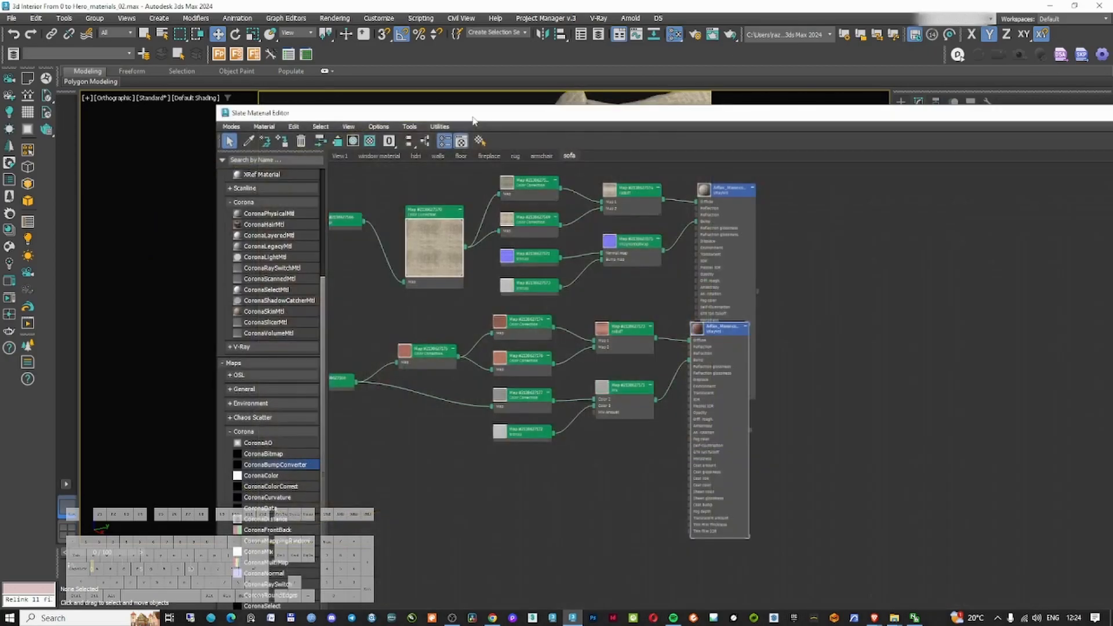
Shift the hue and lower the saturation of the cushion fabric's Color Correction map
scroll(361, 298, up, 5)
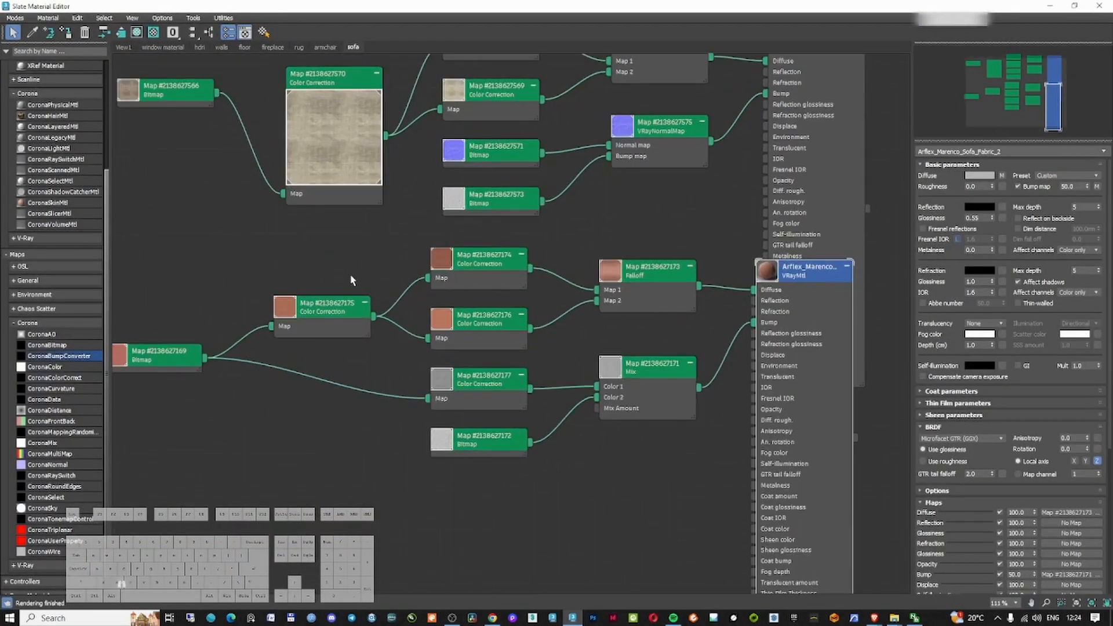
click(310, 316)
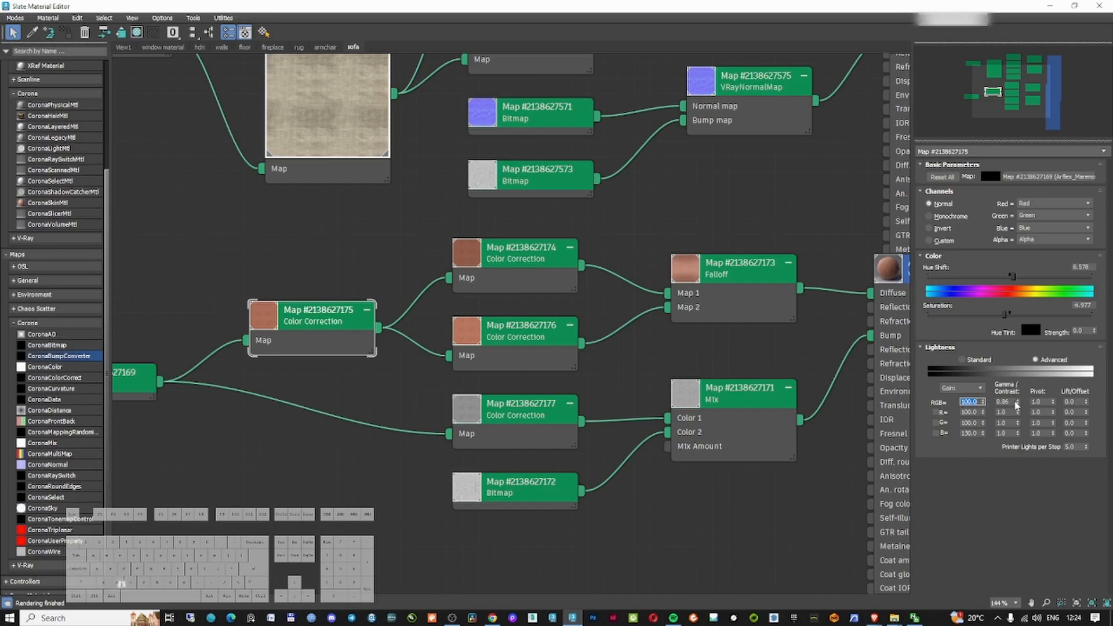
drag(1012, 276, 1021, 281)
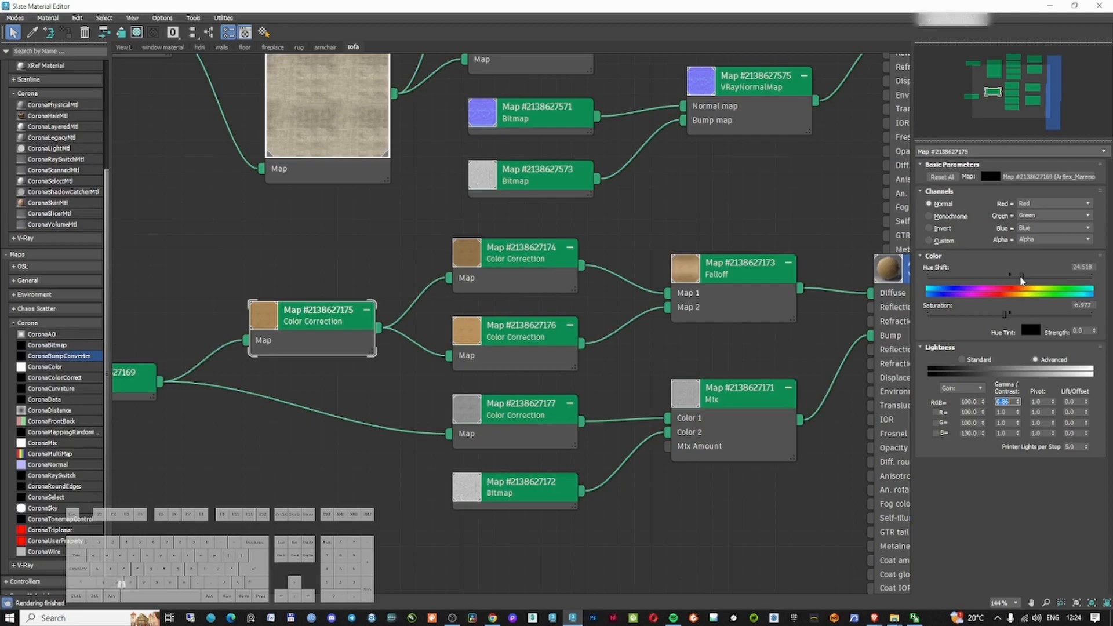
drag(1001, 316, 998, 314)
click(274, 318)
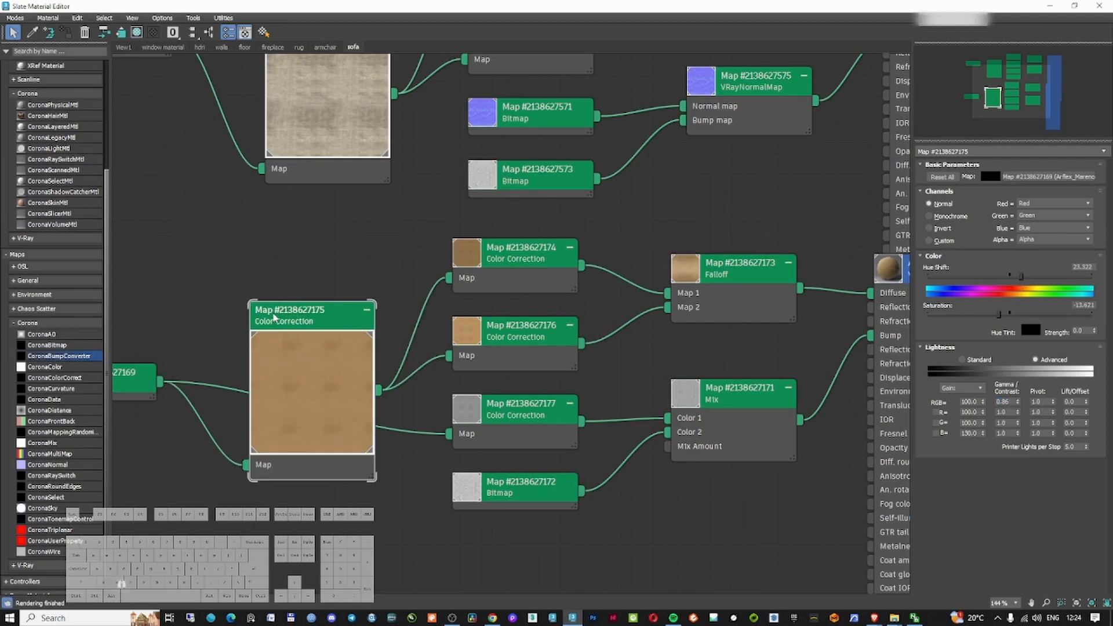
drag(305, 335, 274, 288)
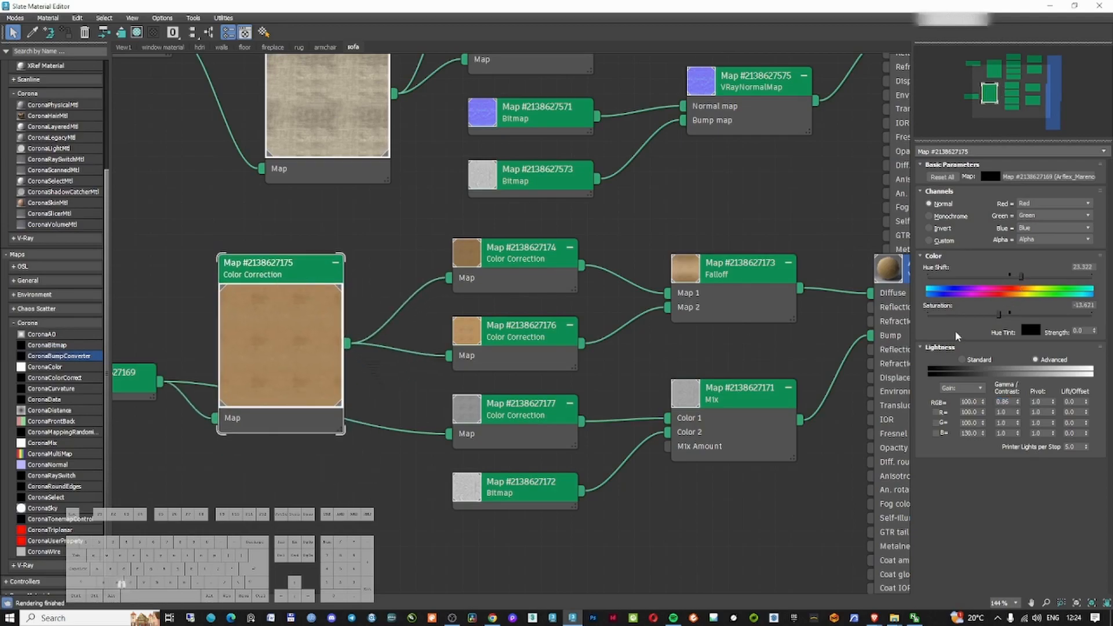
Place the Slate Material Editor beside the viewport and preview the sofa
double_click(659, 5)
drag(613, 109, 1112, 32)
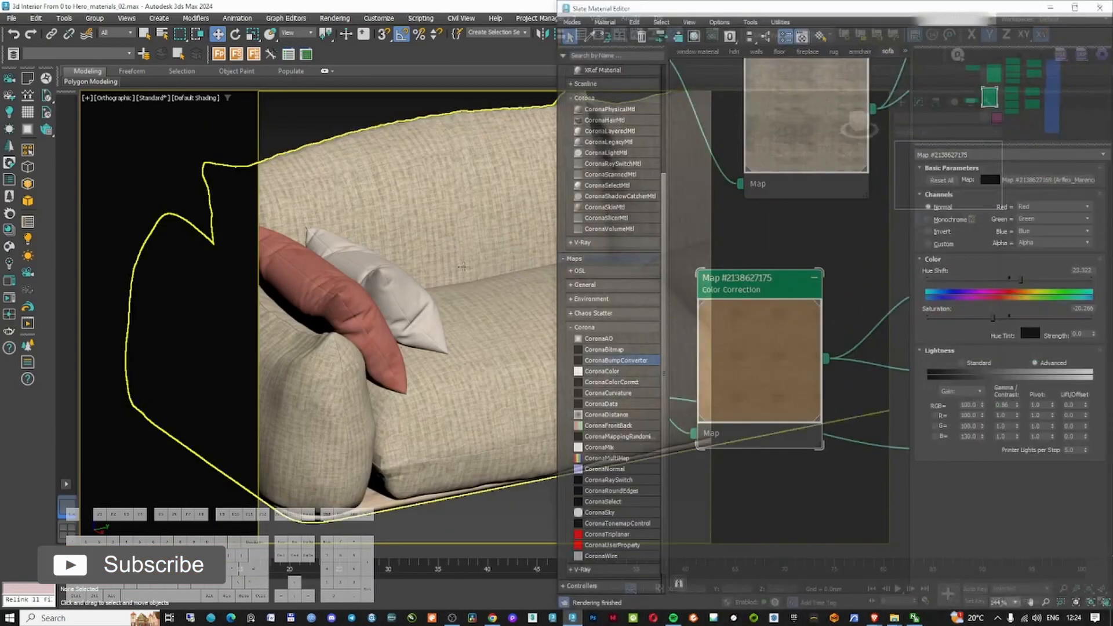
scroll(429, 267, down, 6)
middle_drag(486, 299, 430, 328)
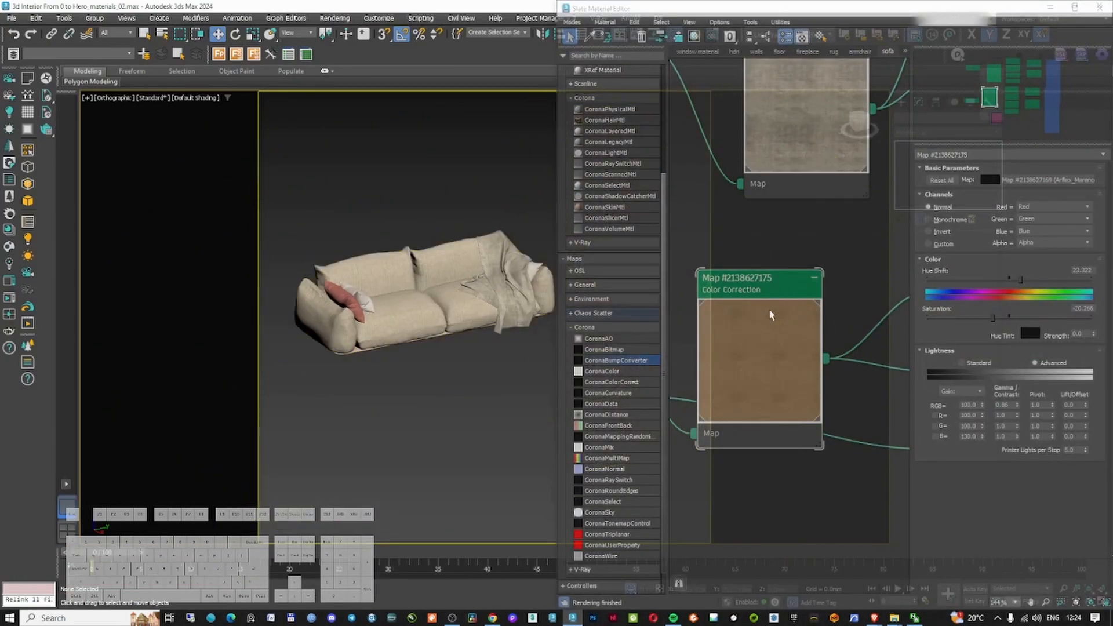
middle_drag(796, 280, 727, 286)
scroll(778, 288, down, 10)
scroll(836, 275, up, 3)
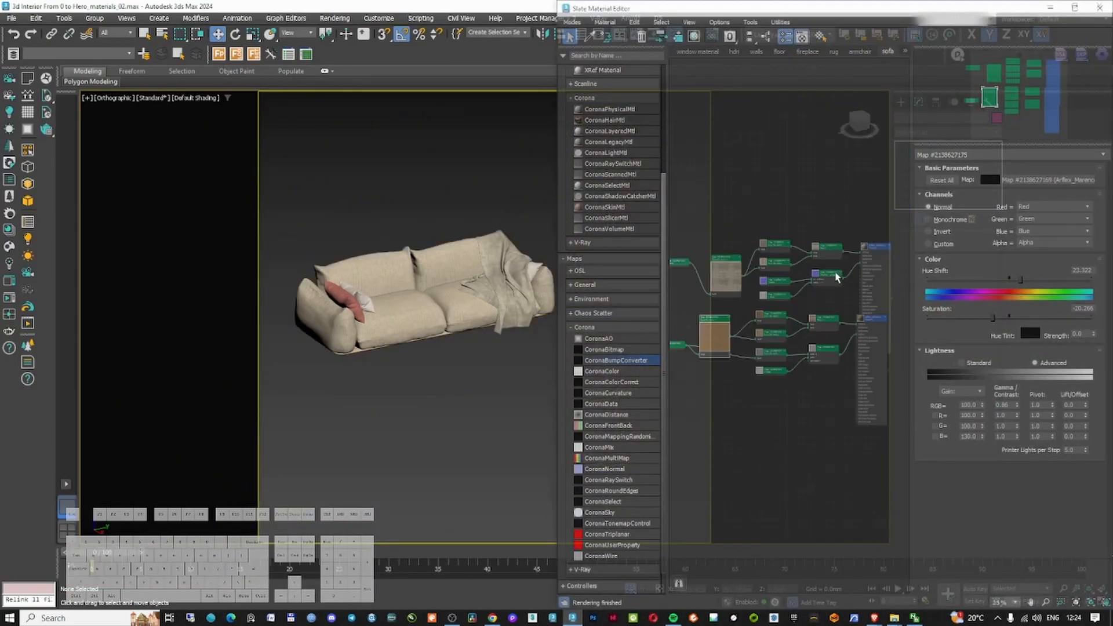
middle_drag(746, 454, 706, 427)
Pick the sofa's other fabric material from the model to display its node graph
click(589, 36)
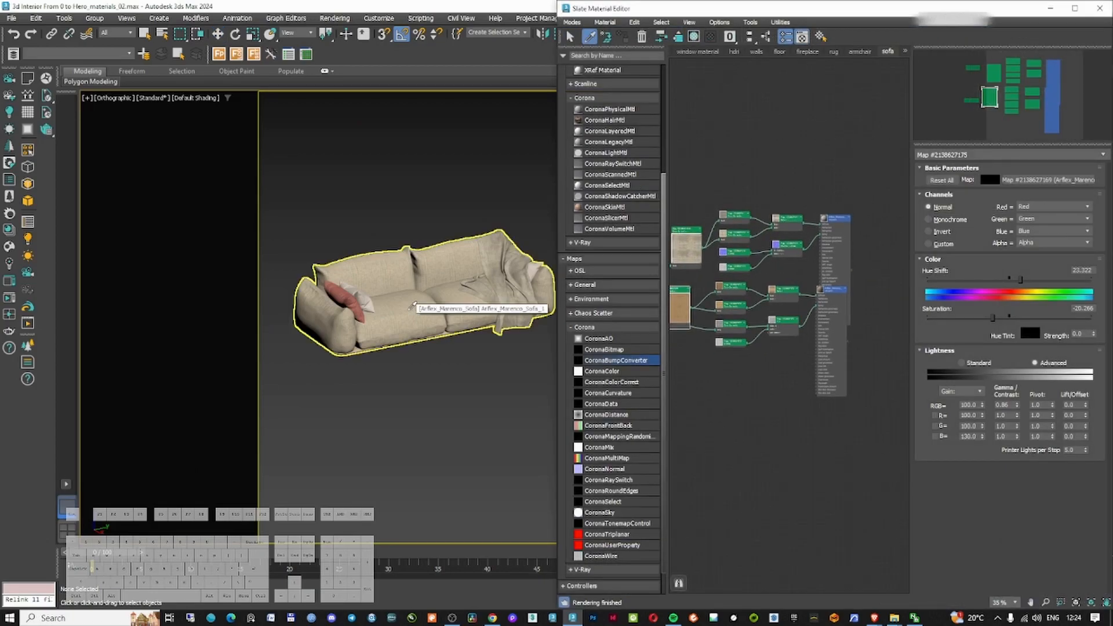
click(413, 305)
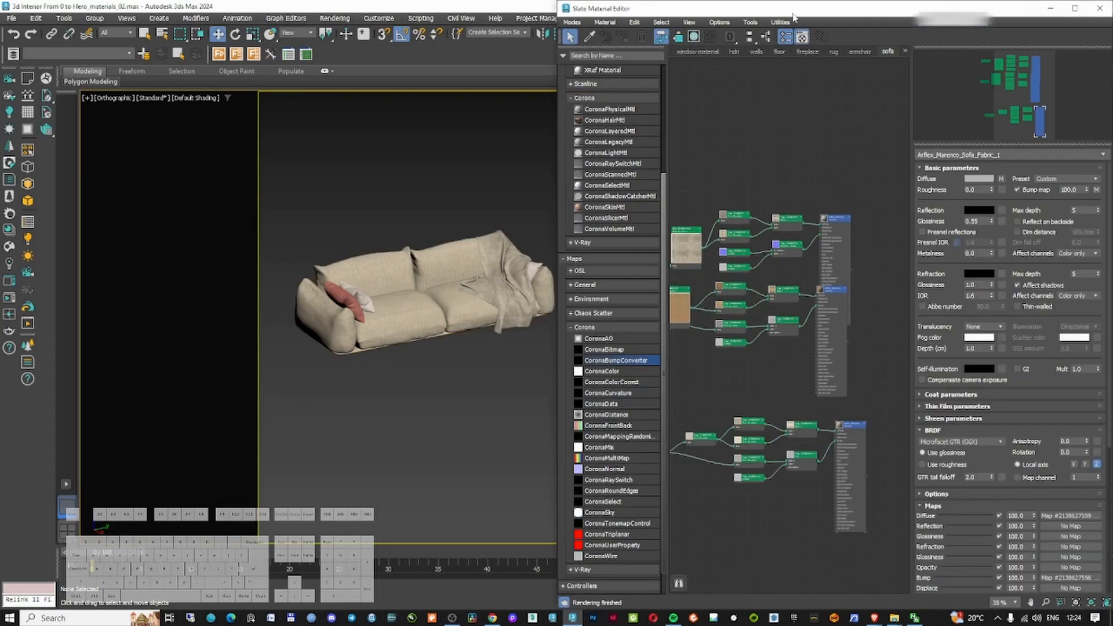
double_click(792, 13)
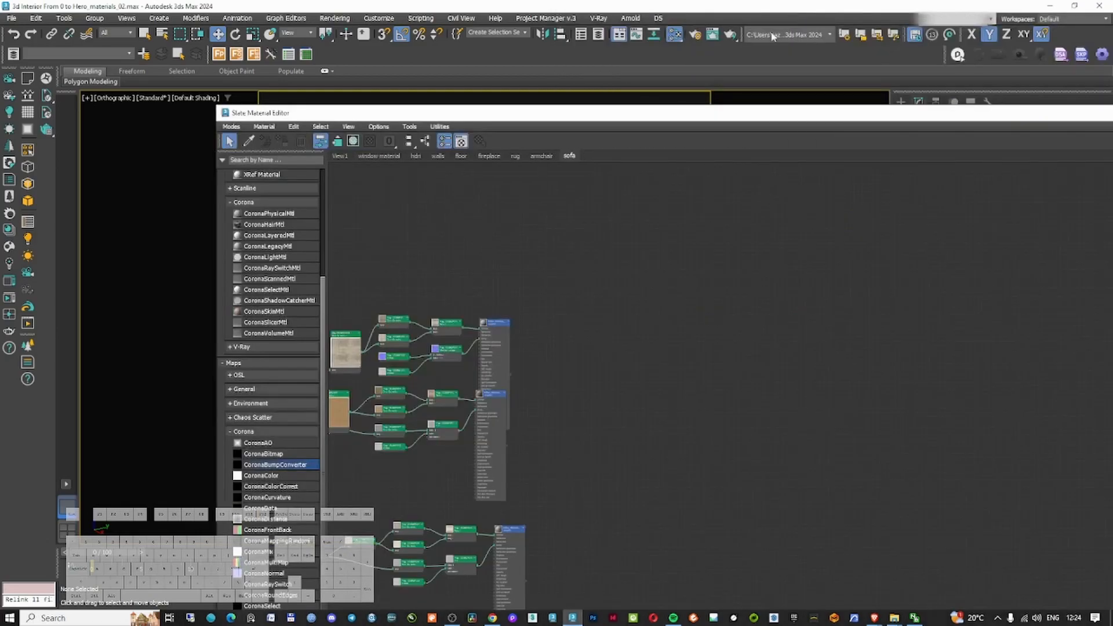
double_click(546, 119)
scroll(346, 297, up, 5)
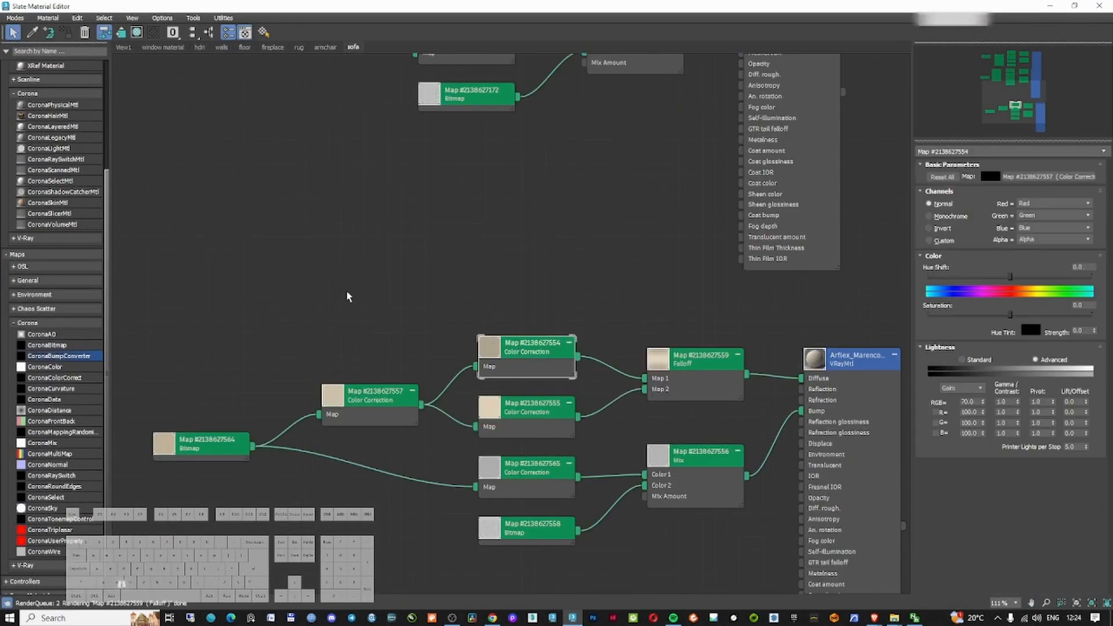
click(823, 364)
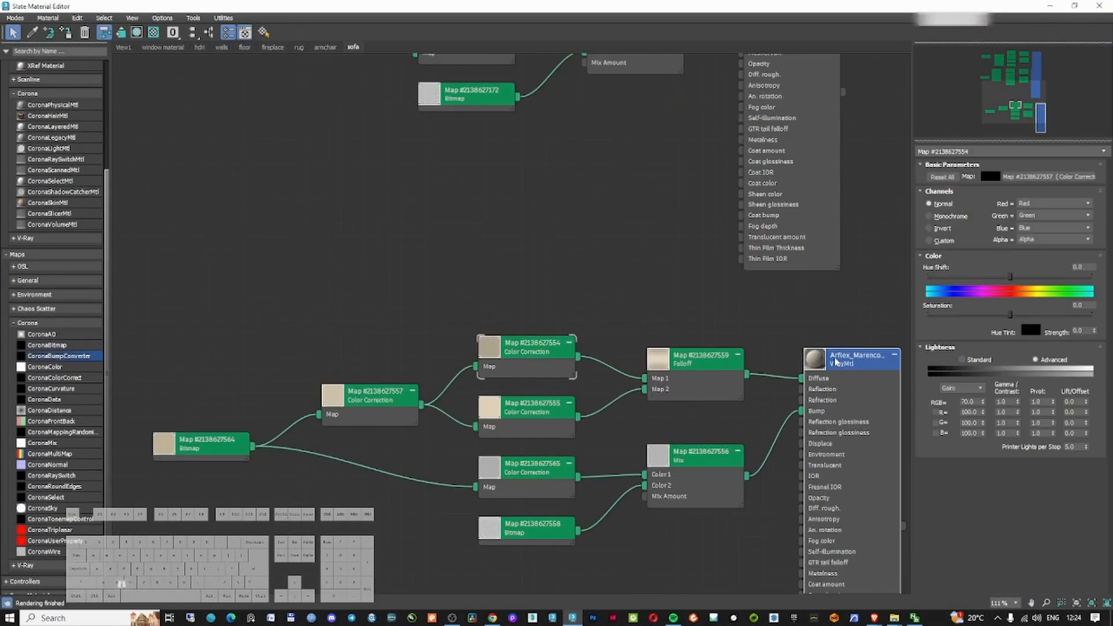
click(105, 36)
click(468, 257)
click(556, 361)
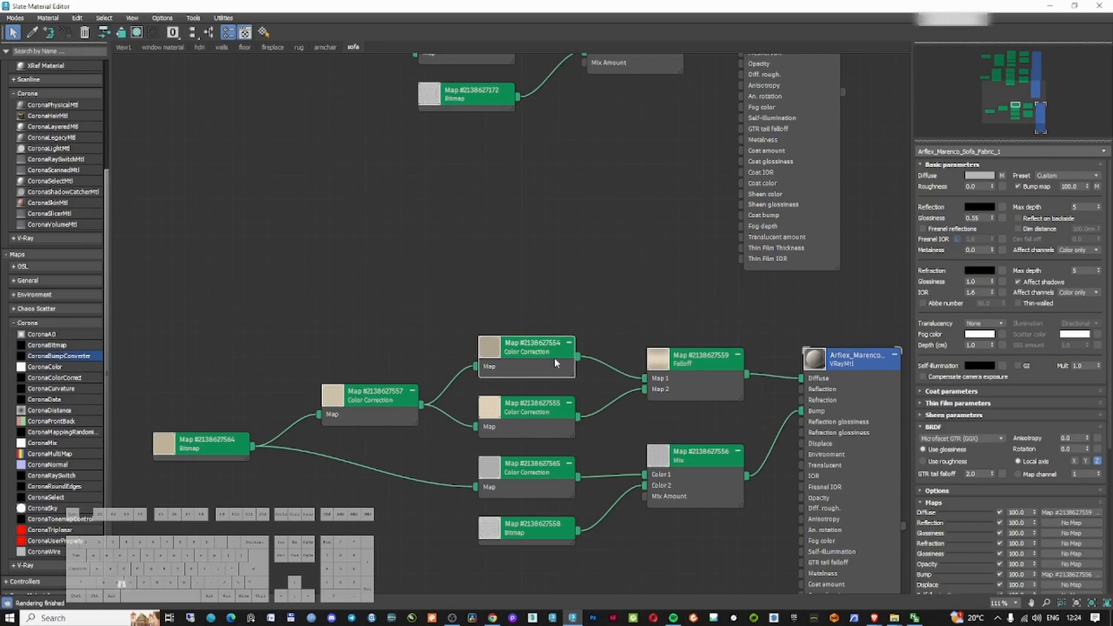
Set the fabric's Color Correction map to gamma 2 and gain values 100, 150 and 130
double_click(377, 396)
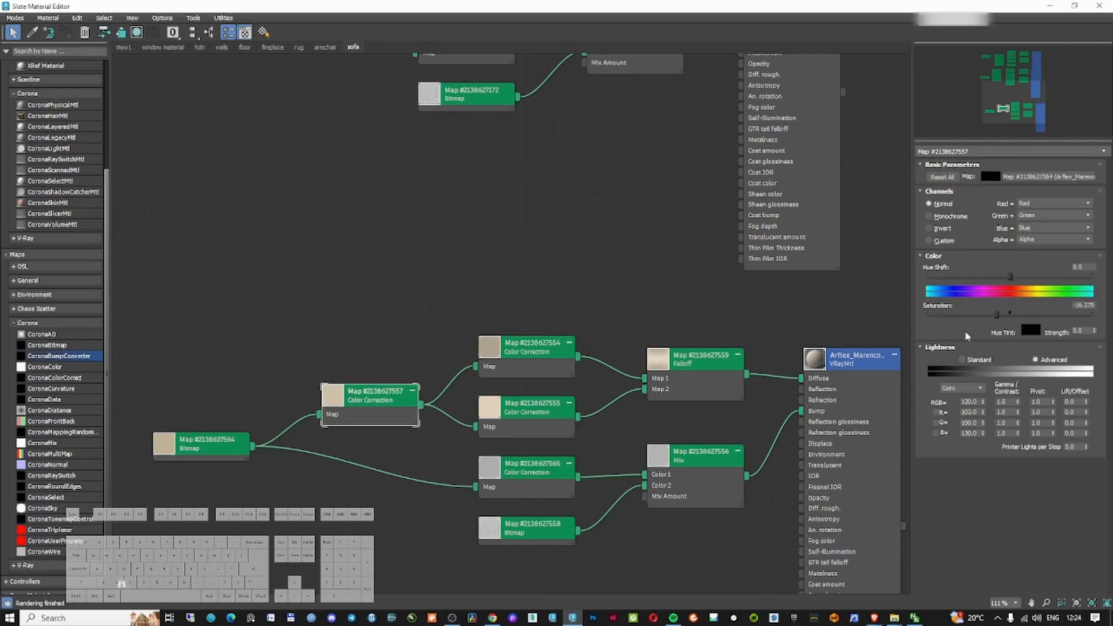
double_click(334, 395)
drag(359, 396, 360, 276)
double_click(1007, 402)
text(2)
key(Return)
double_click(1007, 403)
text(100)
key(Return)
text(150)
key(Return)
text(130)
key(Return)
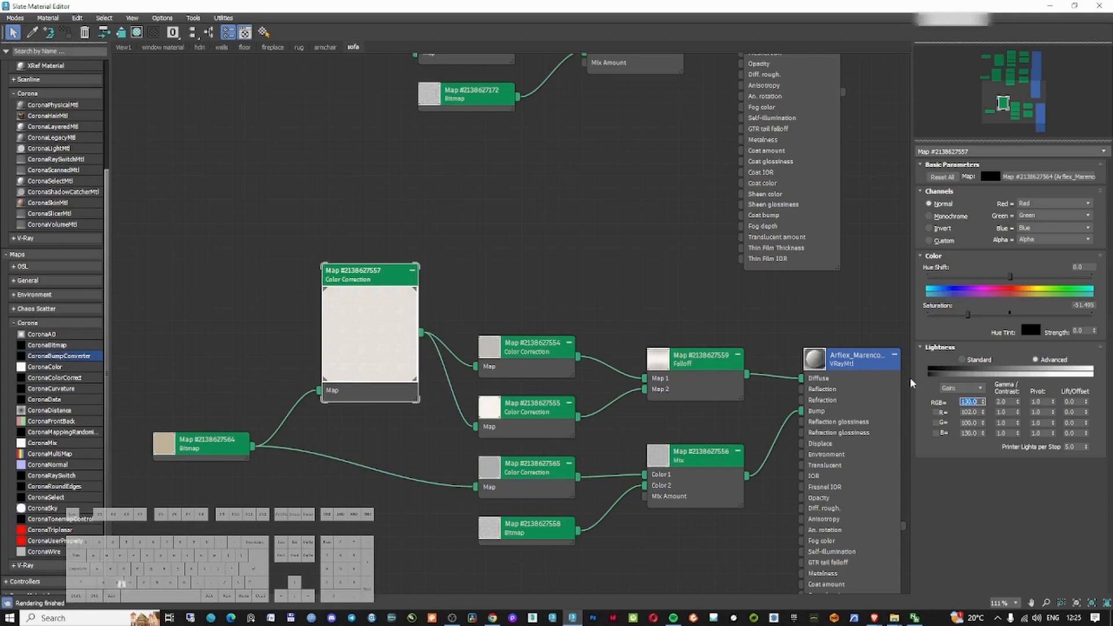
Preview the Arflex_Marenco_Sofa_Fabric_1 material sphere and close the Slate Material Editor
double_click(819, 361)
middle_drag(796, 394, 620, 350)
scroll(672, 376, up, 3)
scroll(685, 382, down, 4)
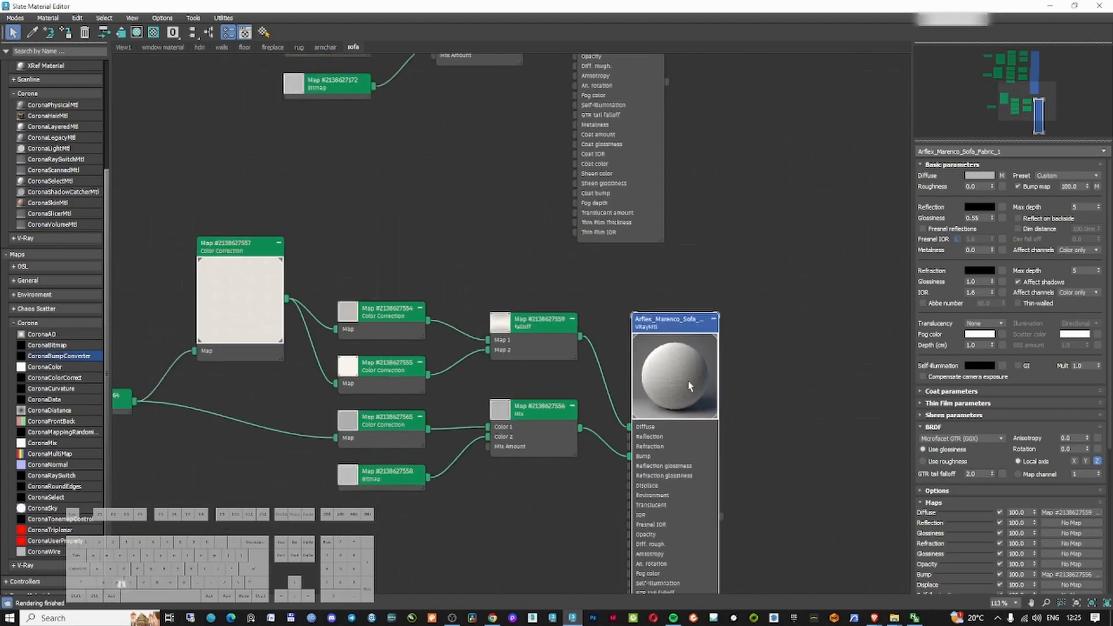
scroll(690, 386, down, 3)
click(1096, 8)
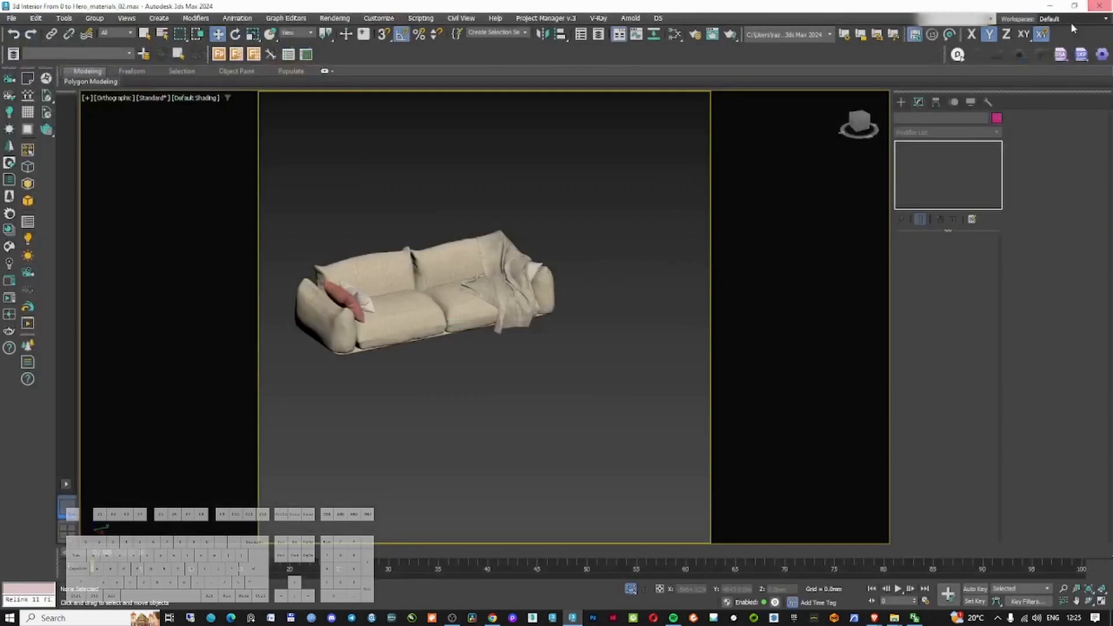
Unhide all objects in the camera view and save the scene
click(525, 277)
key(c)
click(501, 369)
right_click(499, 375)
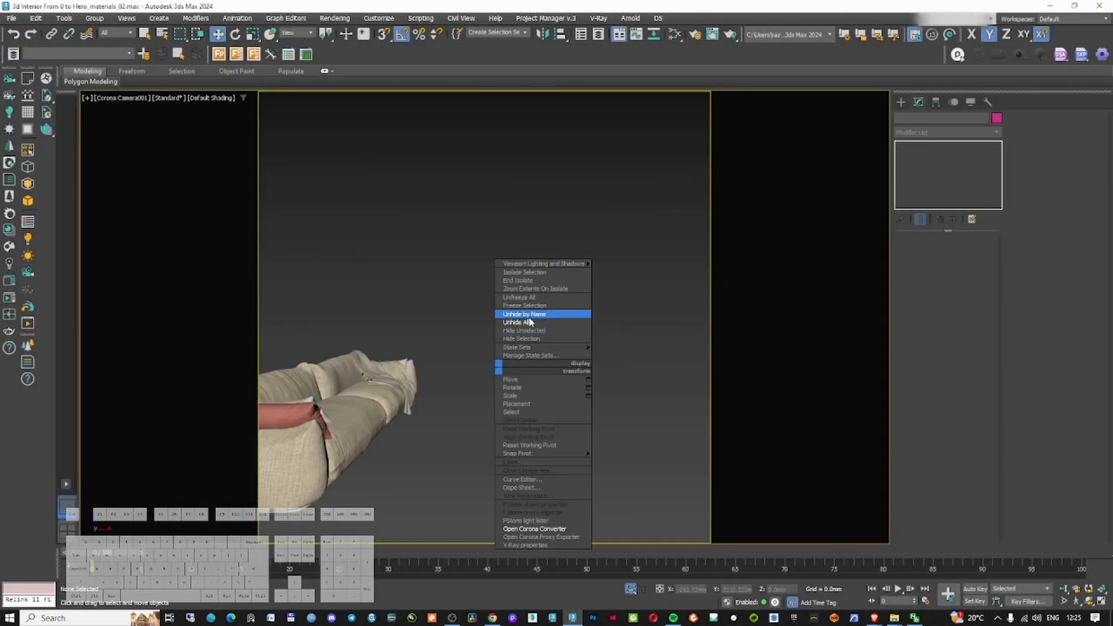
click(528, 321)
click(11, 18)
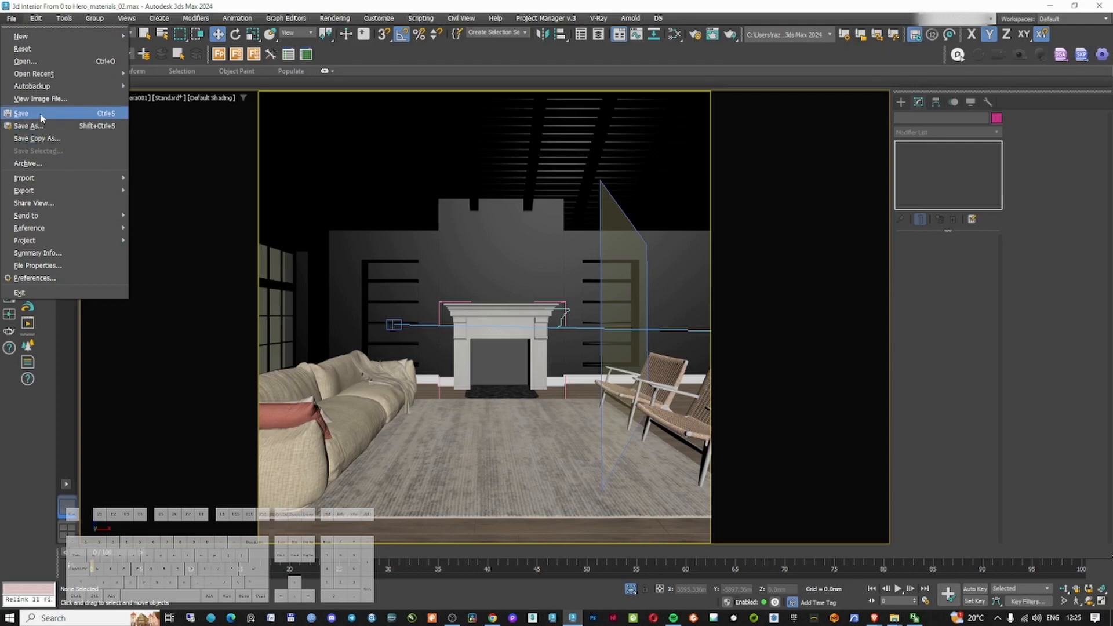
click(43, 112)
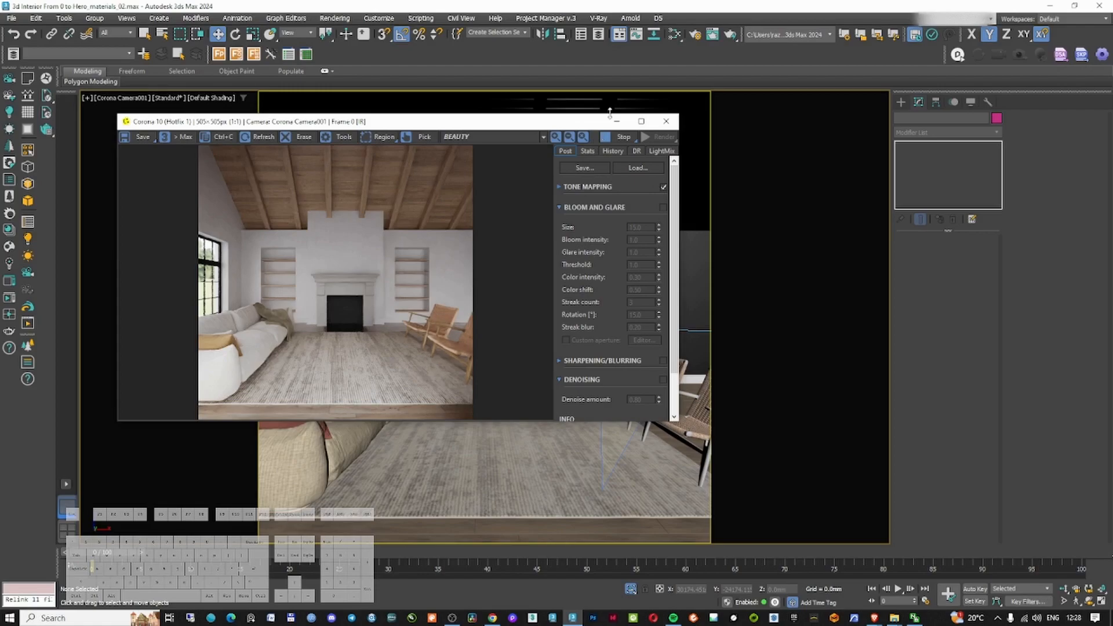
Review the render at full size, close it, and isolate the two lounge chairs in an orthographic view
click(641, 121)
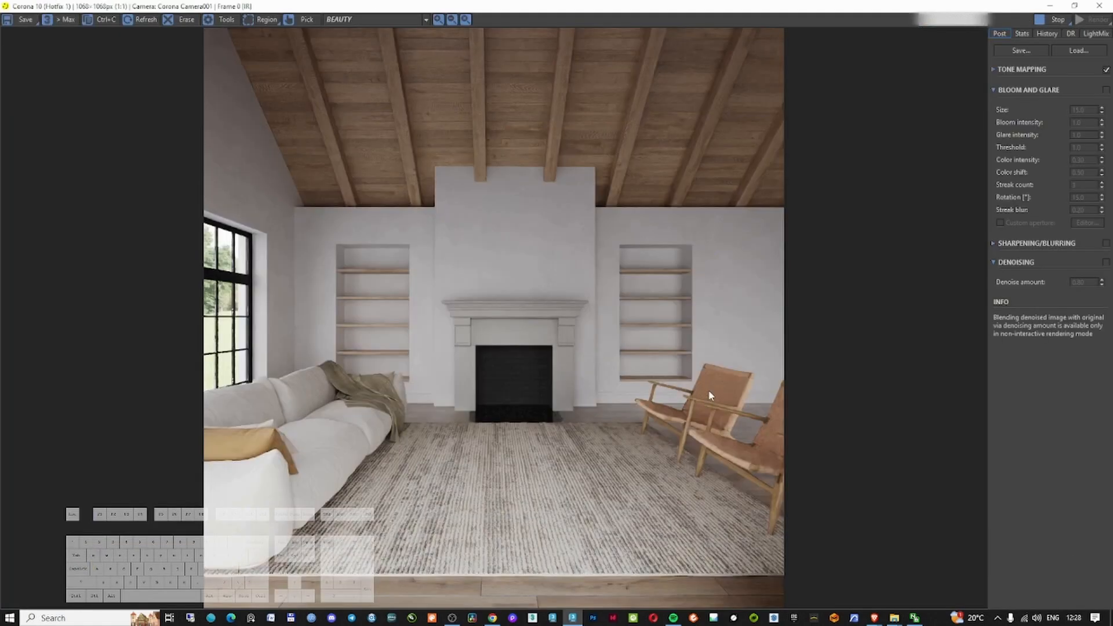
click(1100, 6)
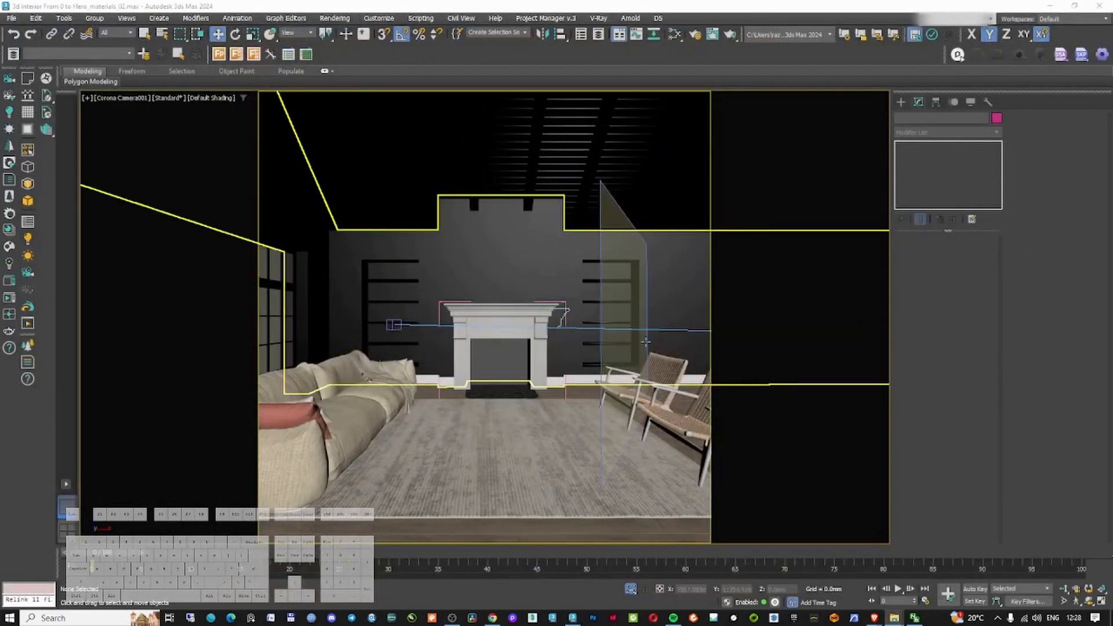
click(655, 366)
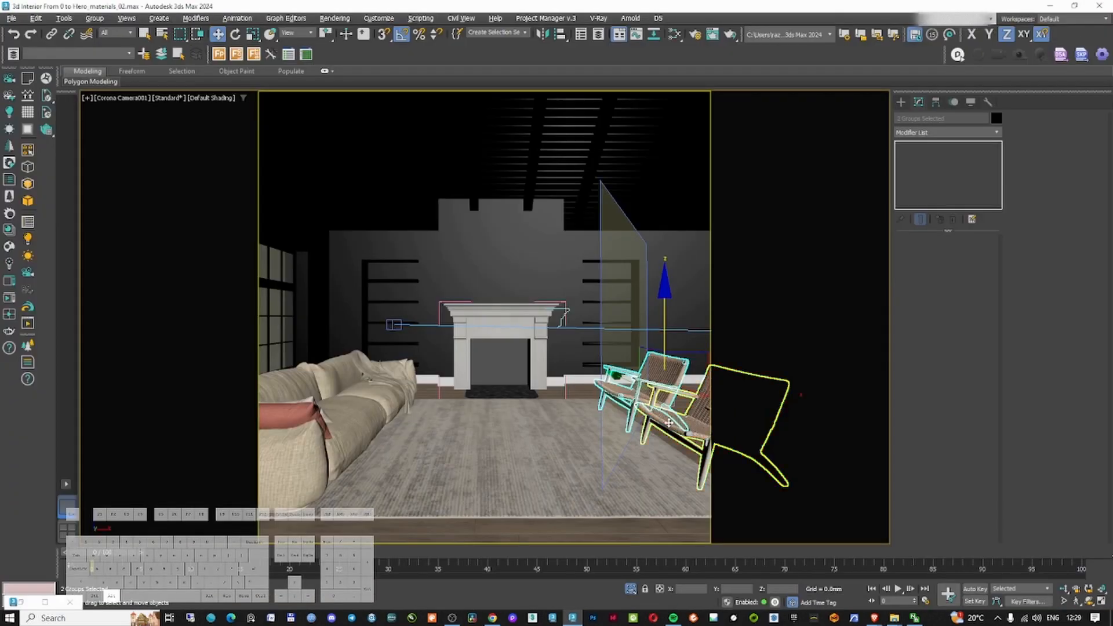
key(alt+q)
key(t)
key(z)
alt+middle_drag(549, 376, 606, 306)
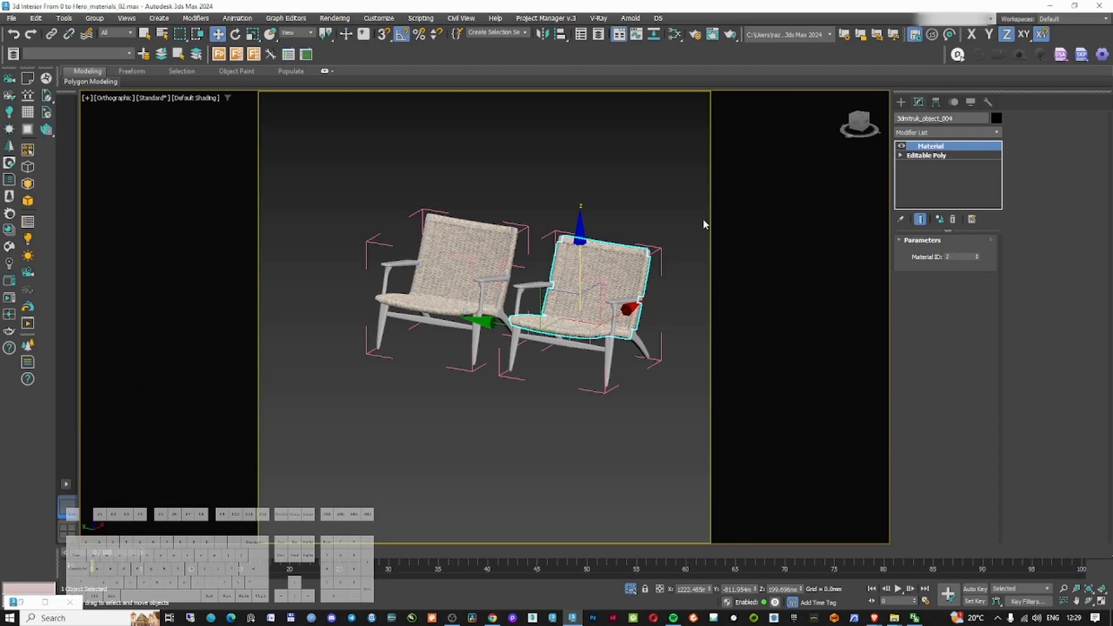
click(702, 218)
scroll(620, 270, up, 4)
scroll(619, 270, up, 3)
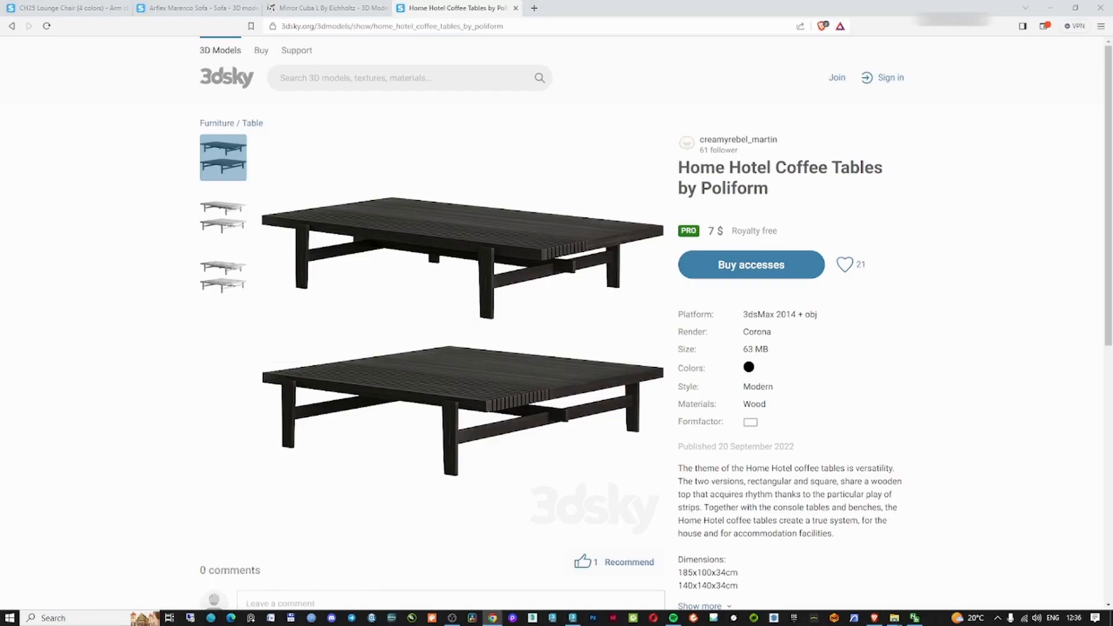
Isolate the Home Hotel coffee table and move it onto the rug in front of the sofa in top view
click(1057, 8)
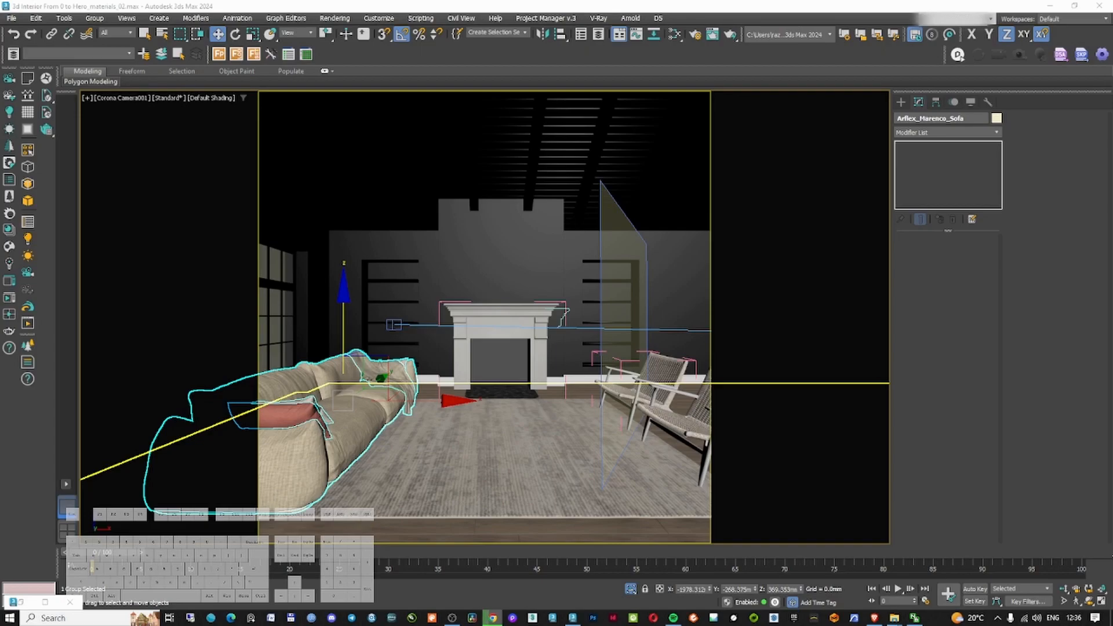
right_click(532, 424)
ctrl+click(522, 481)
ctrl+click(675, 409)
ctrl+click(371, 394)
key(alt+q)
key(t)
scroll(502, 404, down, 2)
click(454, 328)
right_click(453, 326)
click(479, 347)
drag(527, 279, 546, 341)
right_click(450, 329)
click(469, 340)
scroll(471, 397, up, 4)
alt+middle_drag(470, 397, 455, 342)
Adjust the coffee table's height in front view so it rests on the floor
key(f)
scroll(614, 358, down, 2)
drag(616, 338, 616, 326)
alt+middle_drag(616, 326, 577, 344)
scroll(577, 344, down, 4)
scroll(590, 345, up, 3)
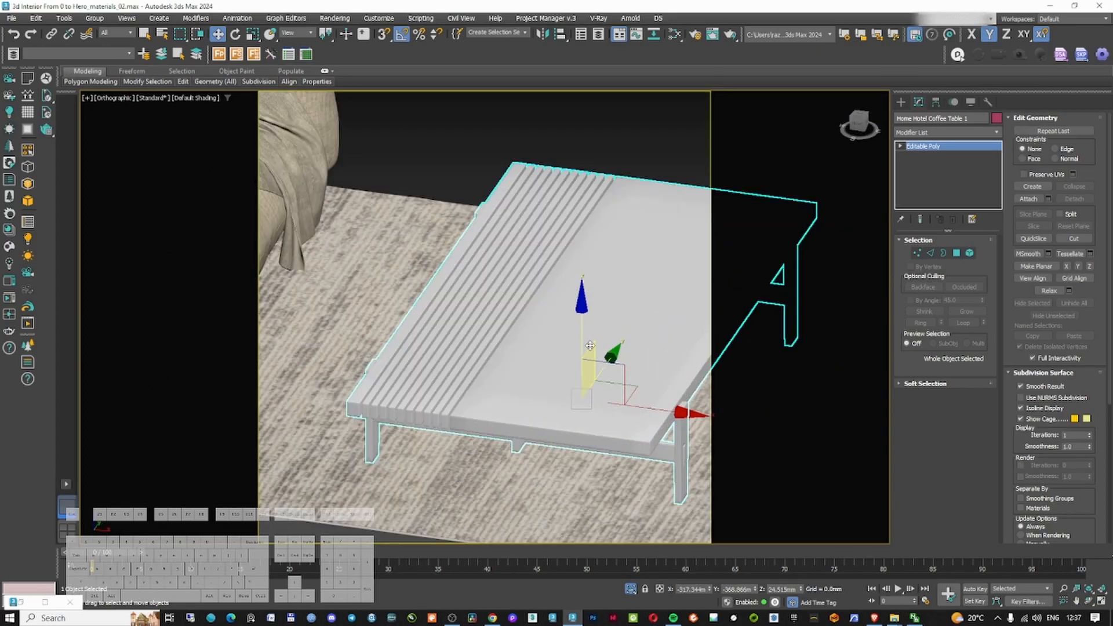
Assign the wood material from the window material view to the coffee table
key(m)
click(546, 163)
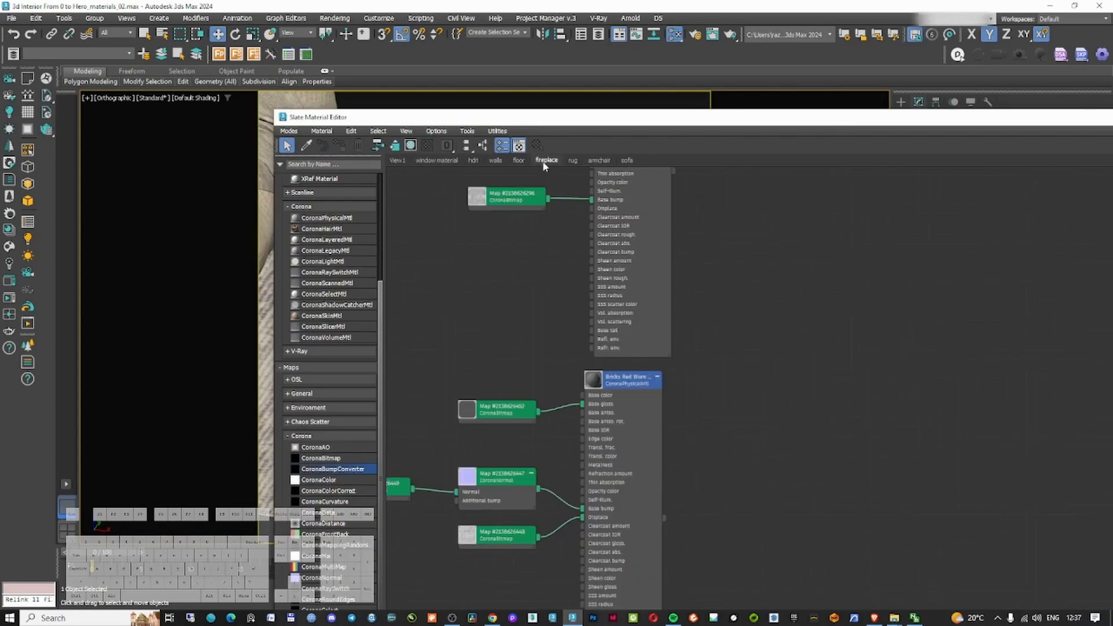
click(438, 161)
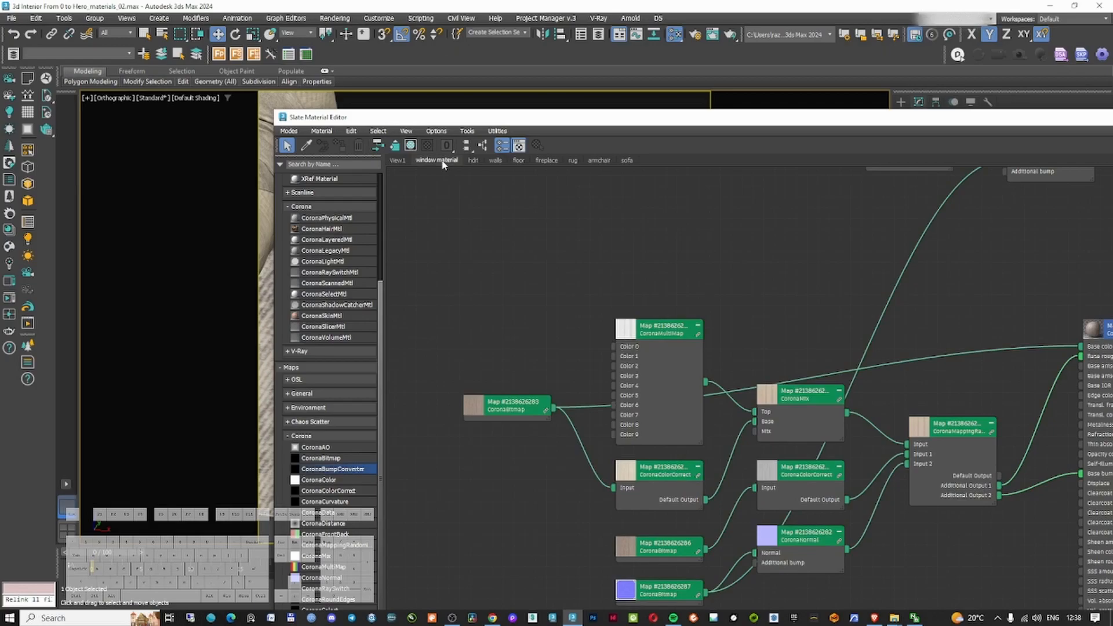
scroll(720, 290, down, 1)
middle_drag(720, 291, 616, 253)
click(983, 287)
drag(785, 120, 1112, 111)
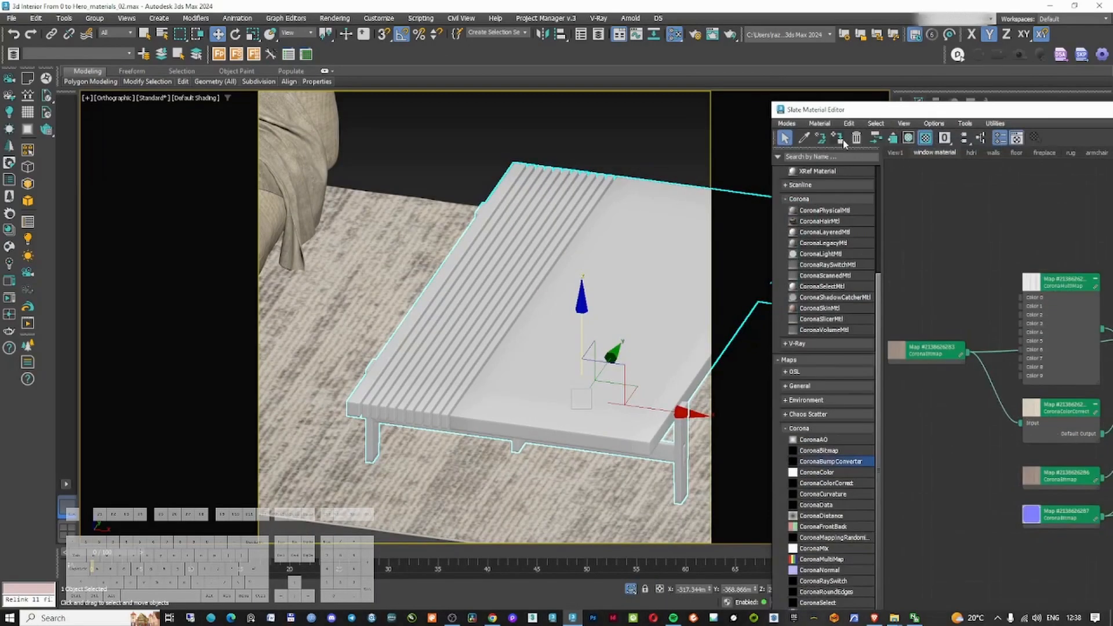
click(837, 138)
Examine the coffee table's wood texture up close in the maximized viewport
scroll(529, 404, up, 5)
scroll(529, 404, down, 2)
middle_drag(589, 318, 530, 347)
scroll(606, 398, up, 4)
scroll(606, 398, down, 8)
alt+middle_drag(591, 394, 552, 359)
key(alt+w)
middle_click(517, 350)
key(alt+w)
click(517, 350)
key(F3)
click(492, 442)
scroll(492, 442, up, 9)
click(193, 98)
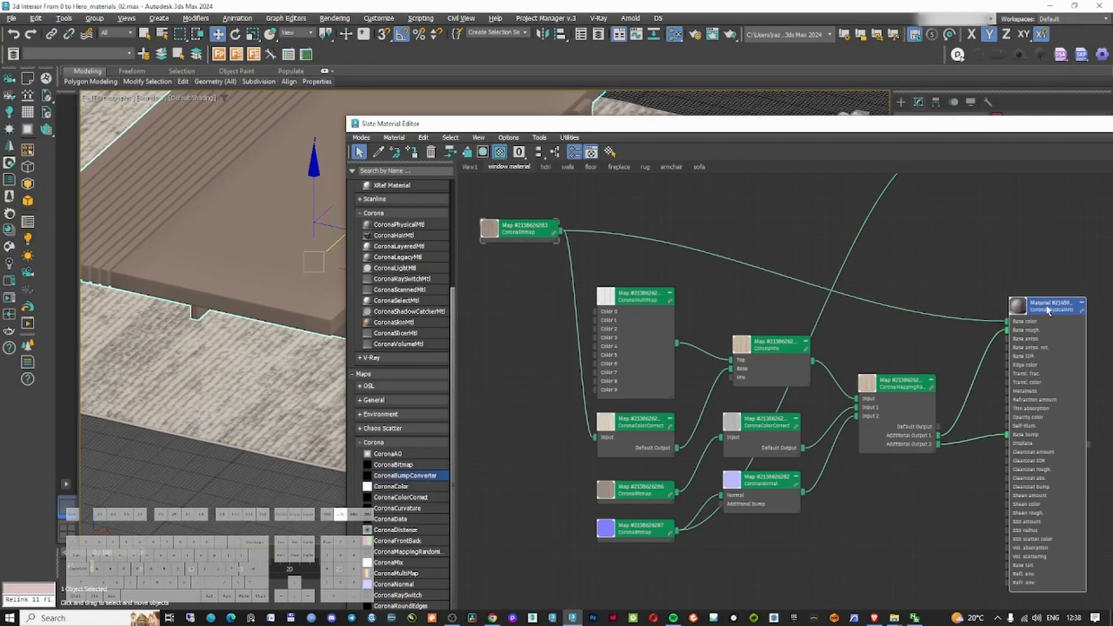
click(523, 216)
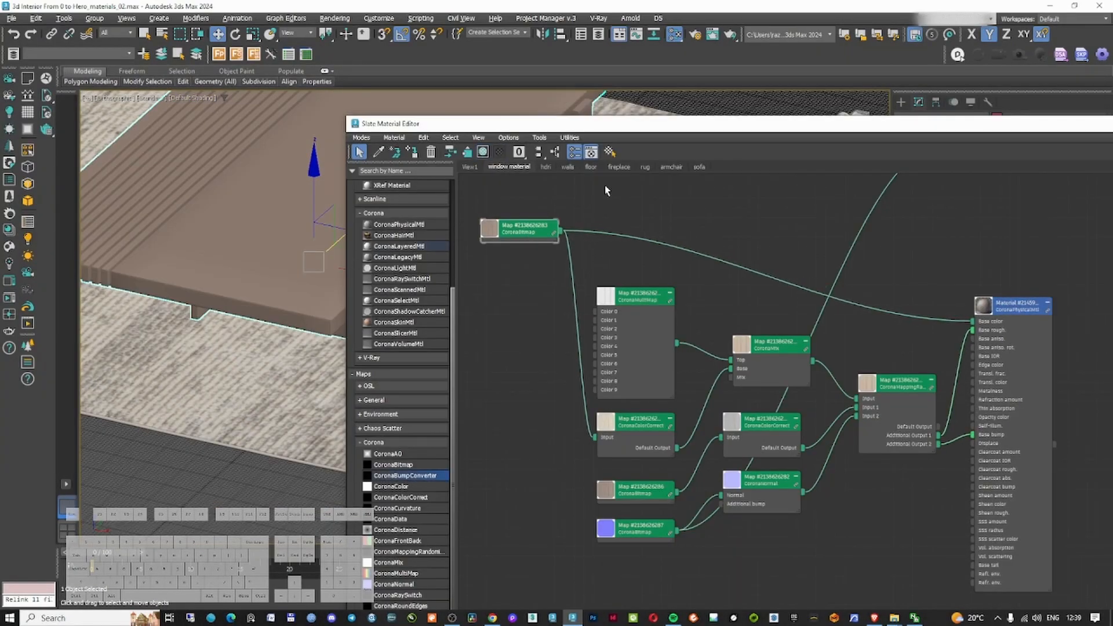
Start a Corona render from the frame buffer and dismiss the error window
click(491, 620)
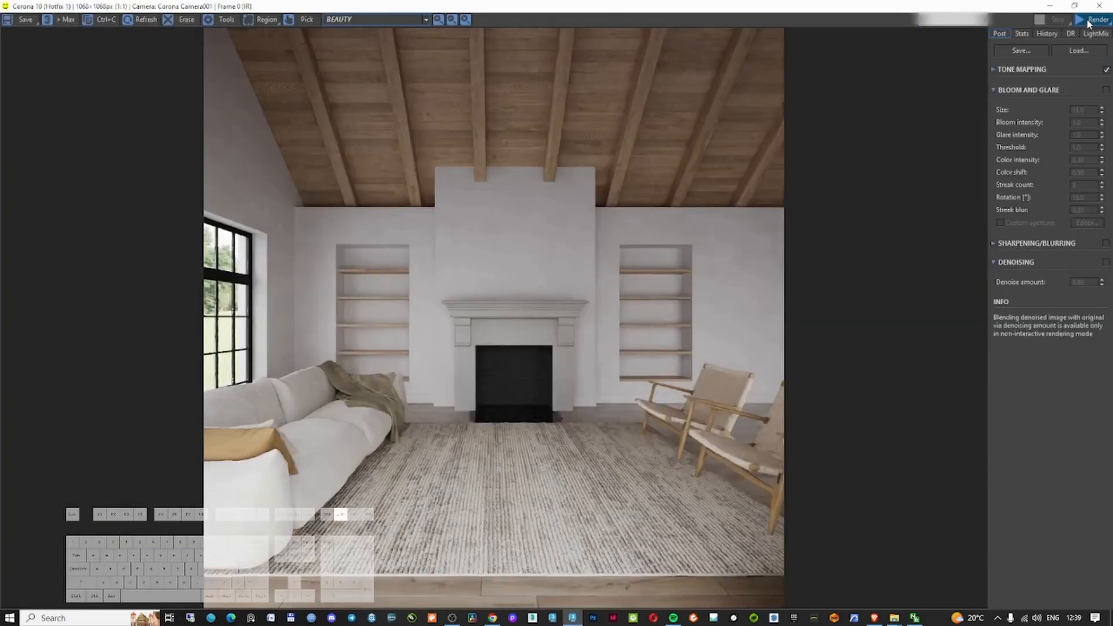
click(1088, 21)
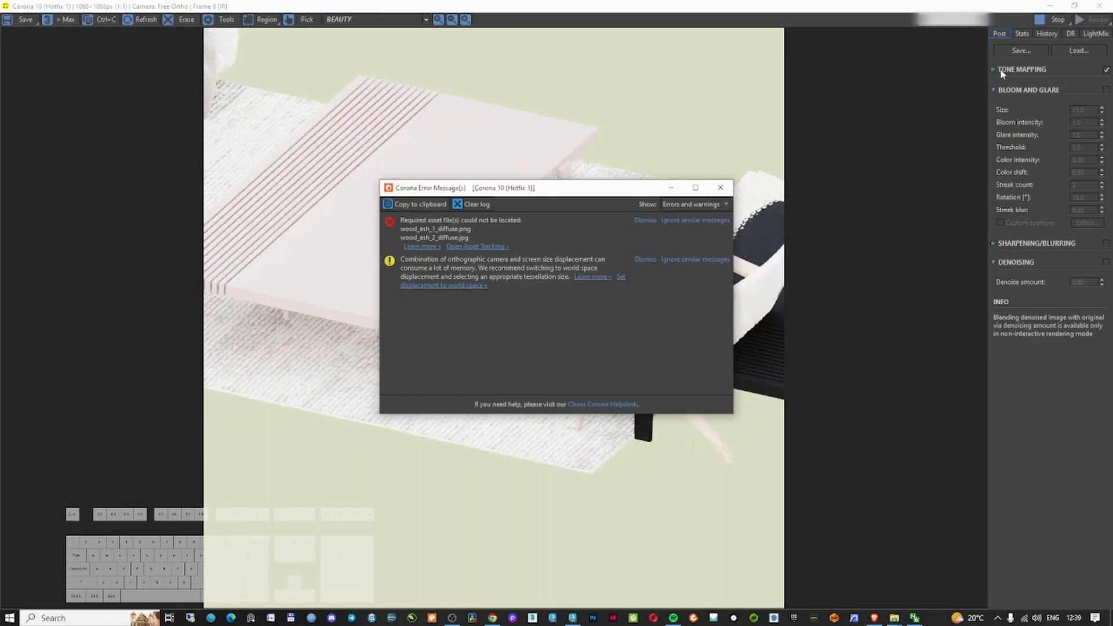
click(1004, 71)
key(Return)
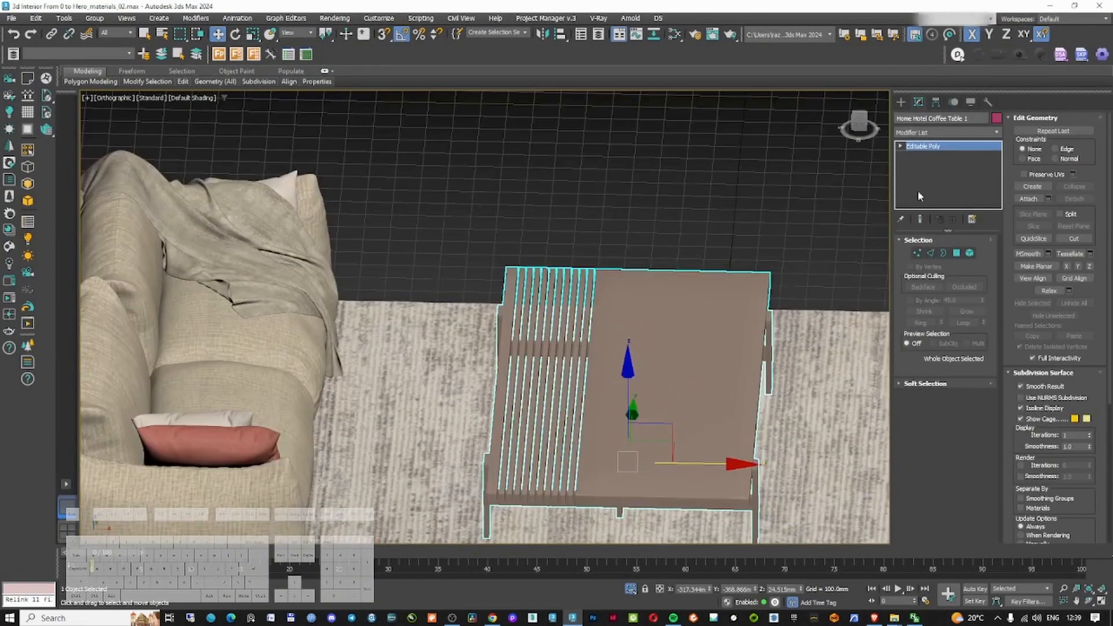
click(948, 132)
text(uvw)
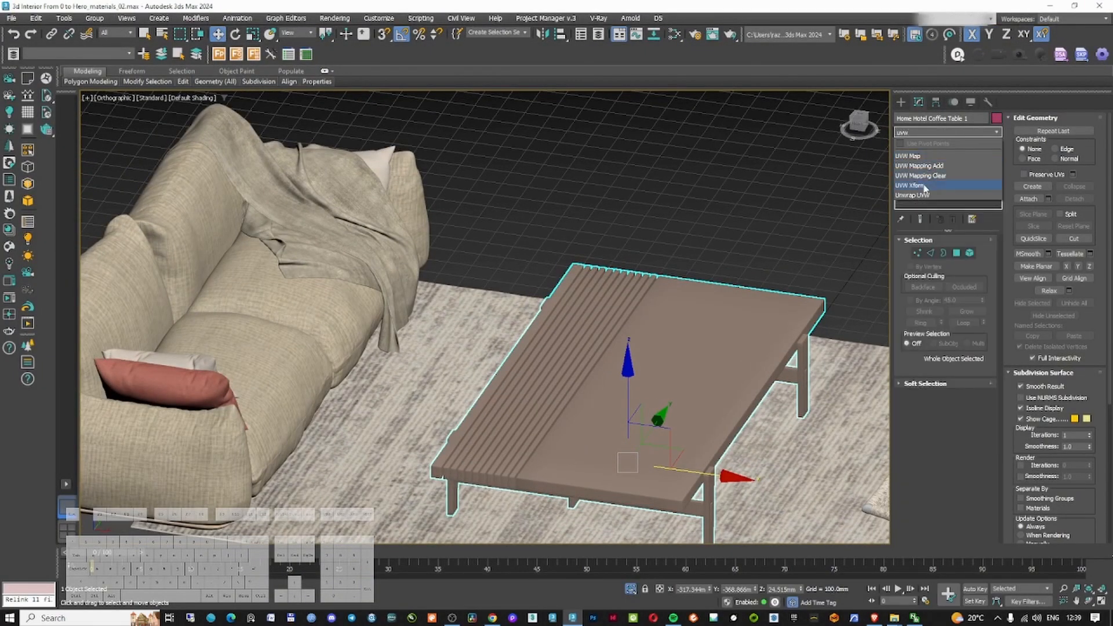
click(924, 185)
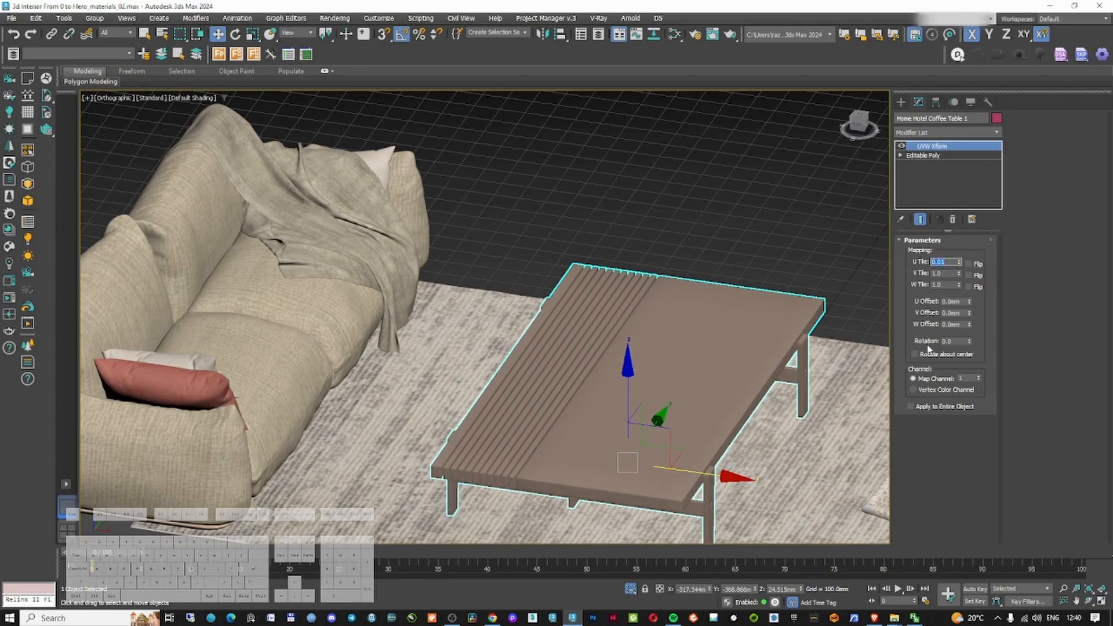
right_click(941, 146)
click(956, 163)
Add a UVW Map modifier to the coffee table with Box mapping and adjust its alignment axis
click(951, 133)
text(uvw)
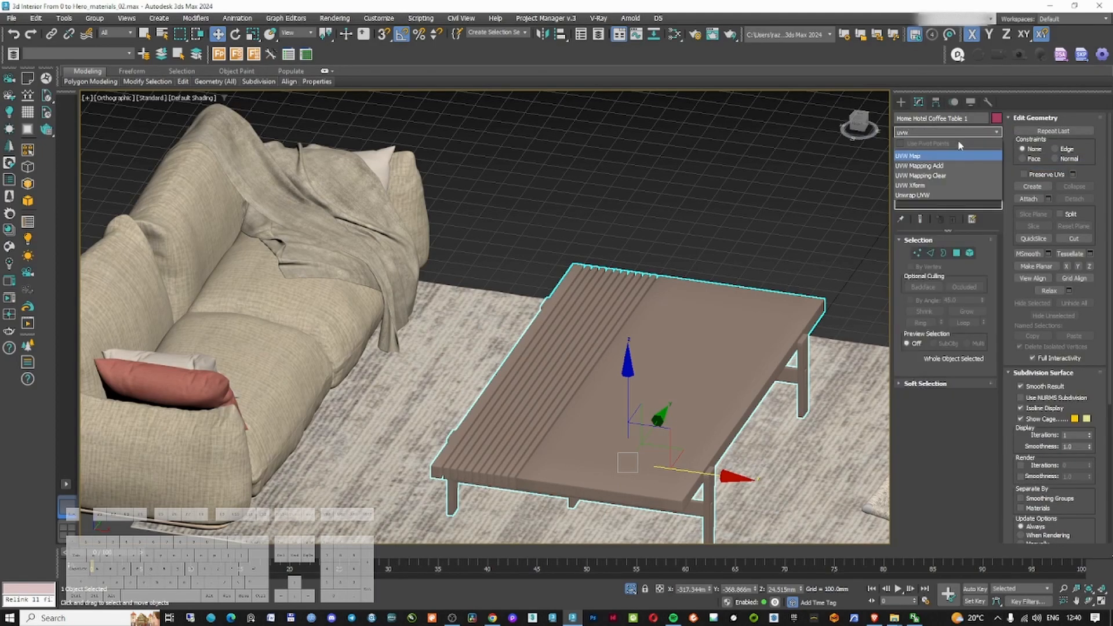
click(938, 156)
click(924, 302)
scroll(647, 410, up, 10)
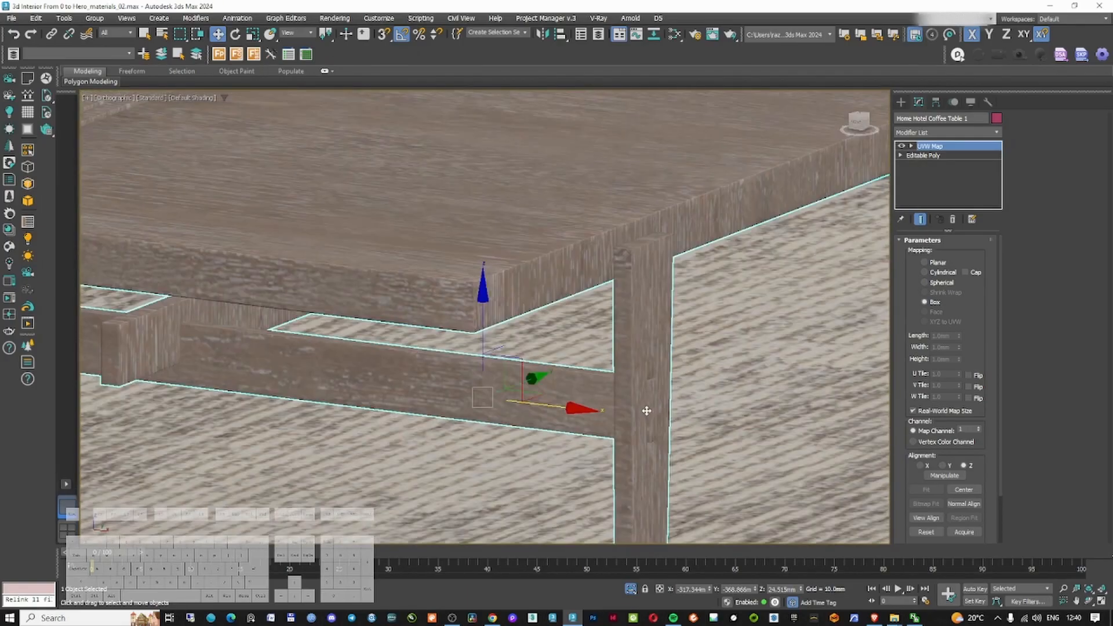
click(927, 467)
Inspect the wood grain direction on the table's top, frame and legs
scroll(629, 342, down, 8)
alt+middle_drag(629, 342, 551, 368)
scroll(455, 442, up, 8)
scroll(454, 442, down, 8)
alt+middle_drag(464, 429, 606, 341)
scroll(720, 319, up, 6)
scroll(723, 302, down, 5)
alt+middle_drag(723, 302, 777, 303)
scroll(646, 315, up, 3)
Add a Poly Select modifier to the table and paste a copy of the UVW Map modifier
click(943, 133)
text(po)
click(930, 176)
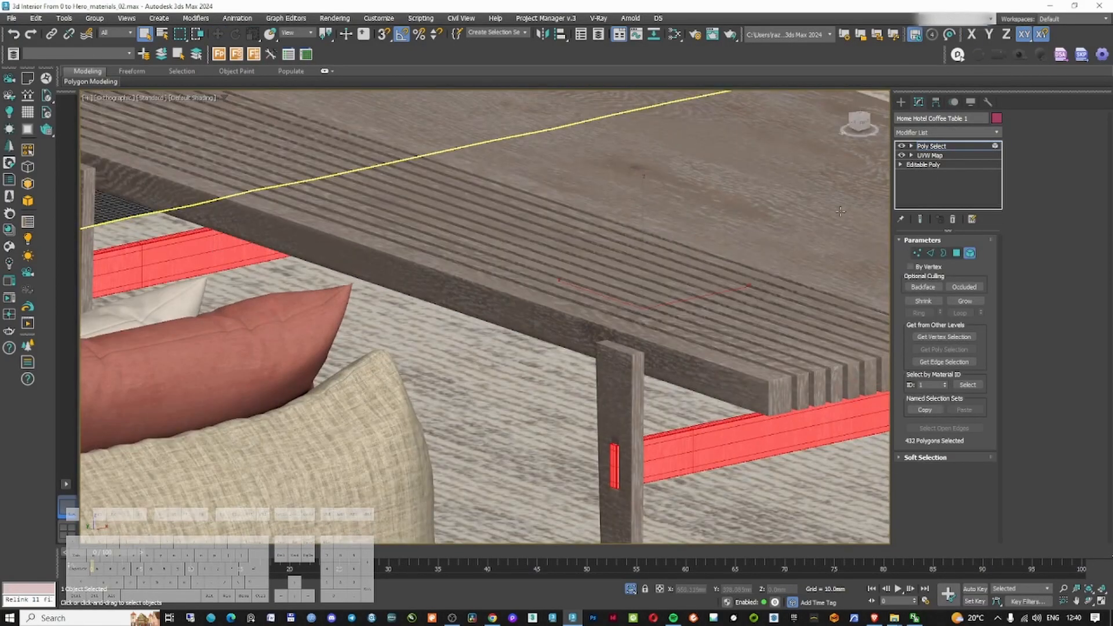
right_click(939, 147)
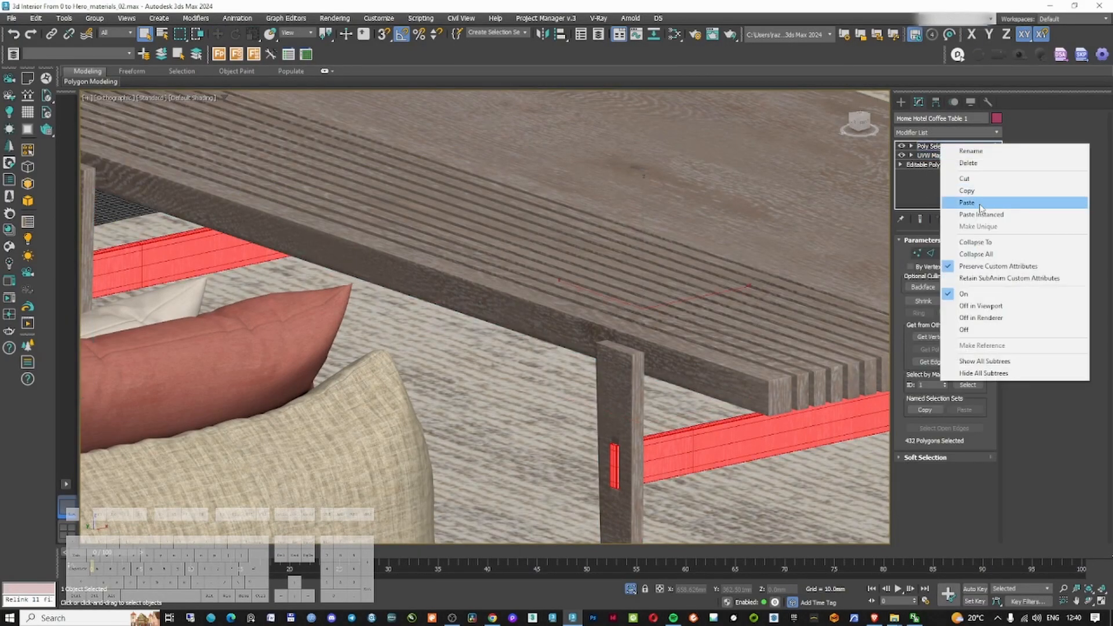
click(980, 205)
Select the polygons of the table leg in the Poly Select modifier
key(1)
middle_drag(754, 412, 650, 345)
click(942, 465)
scroll(610, 380, up, 5)
click(964, 465)
scroll(617, 427, down, 5)
Paste further Poly Select and UVW Map modifier copies onto the stack to map the selected leg separately
right_click(931, 164)
click(951, 225)
right_click(930, 146)
click(957, 206)
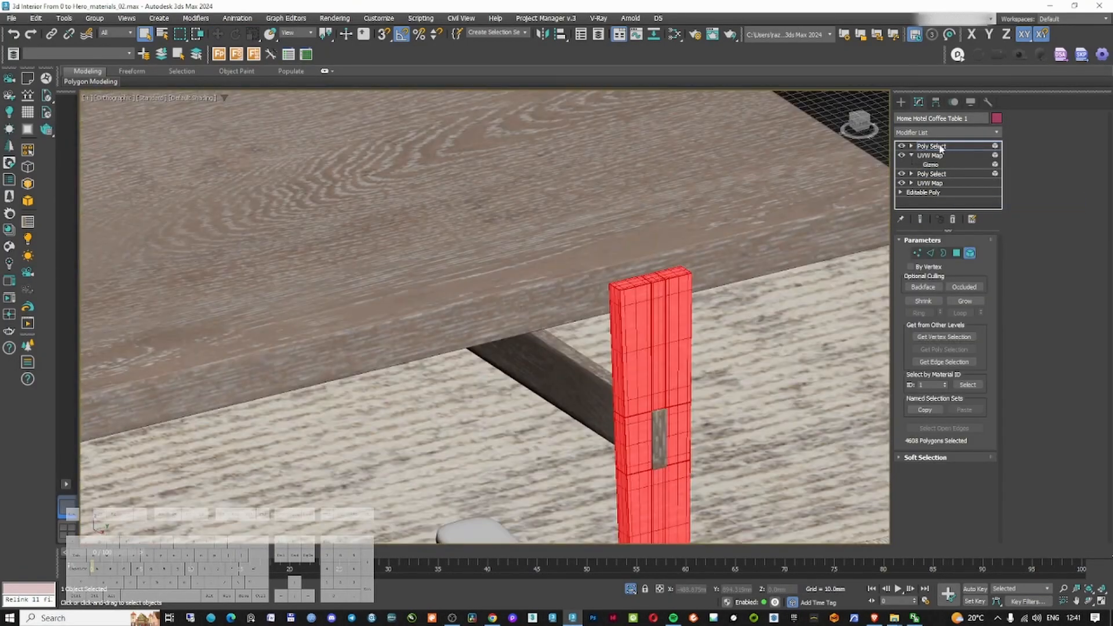
right_click(936, 155)
click(957, 200)
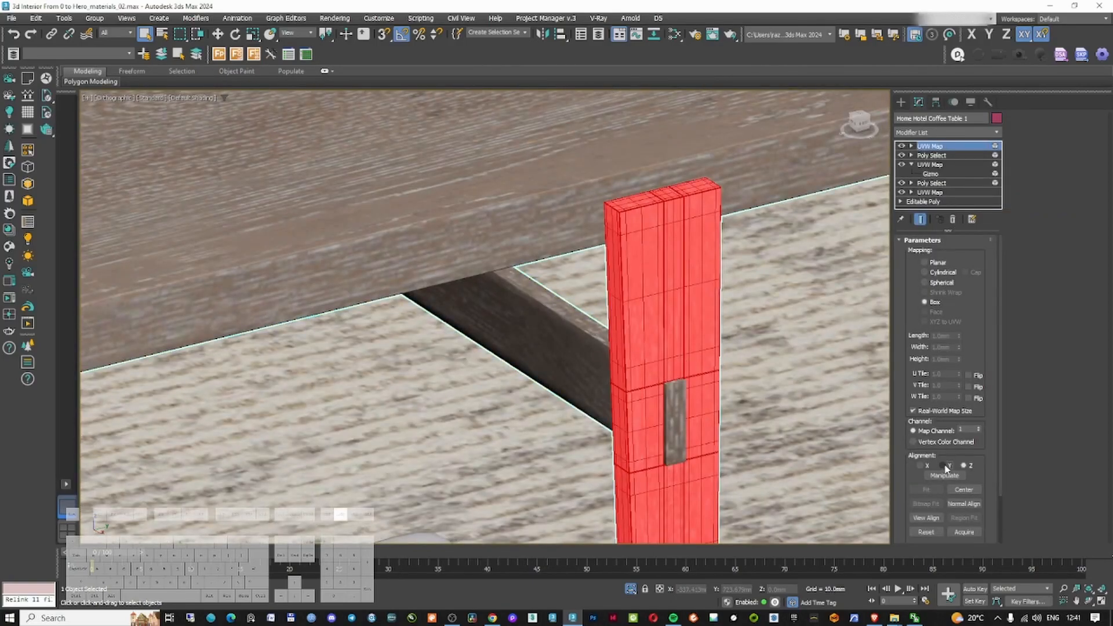
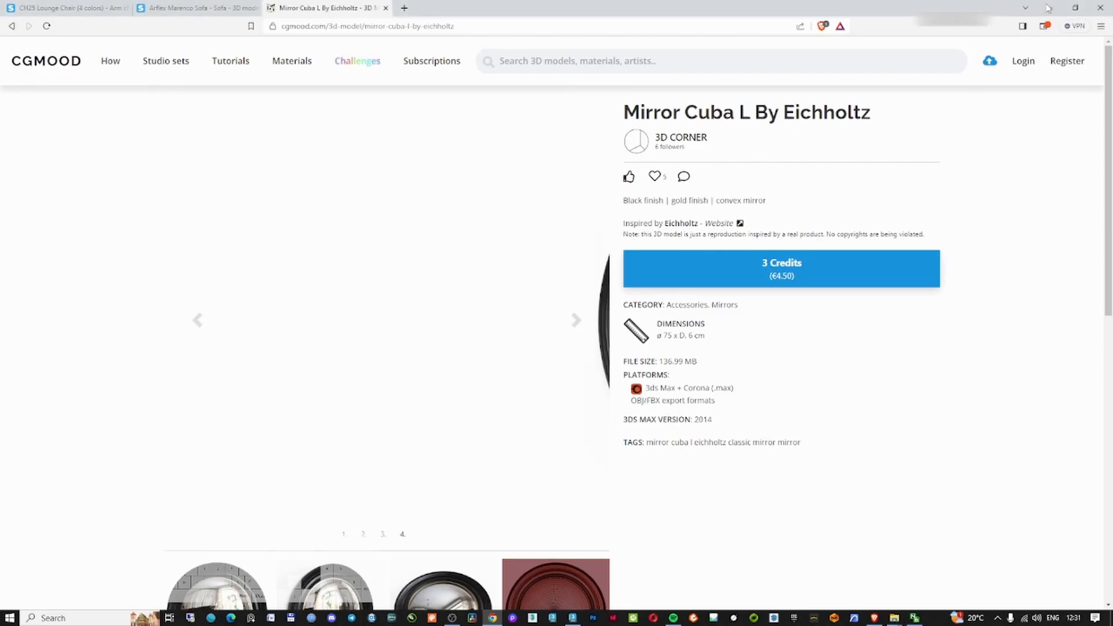
Return to 3ds Max and move the imported round mirror against the back wall in top view
click(1049, 8)
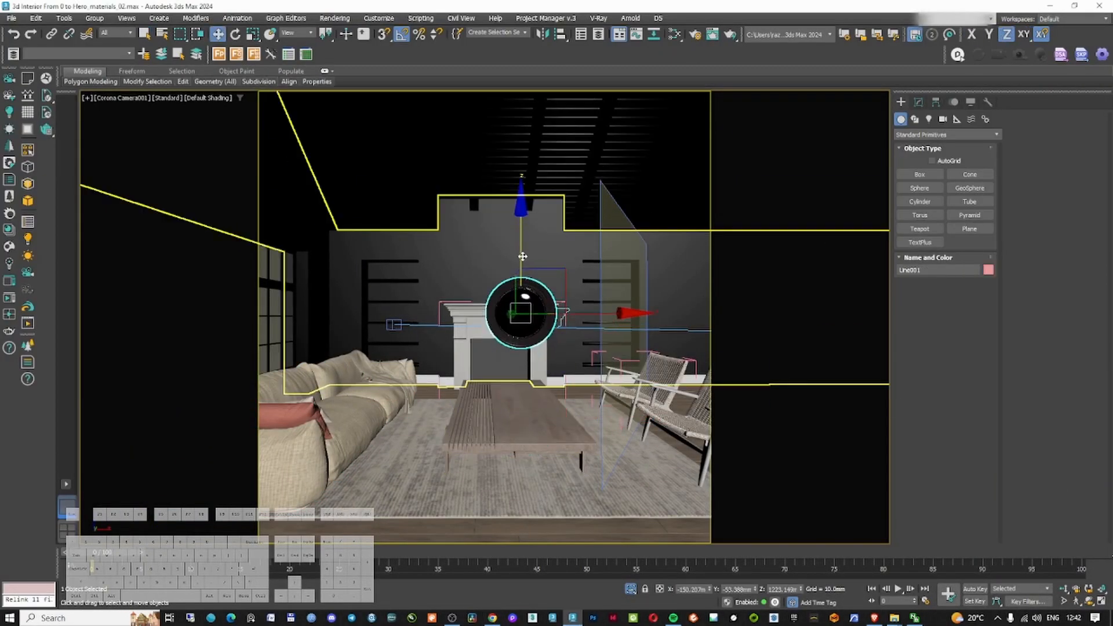
ctrl+click(526, 256)
key(alt+q)
key(t)
scroll(420, 330, up, 5)
click(420, 331)
click(464, 342)
scroll(469, 260, up, 10)
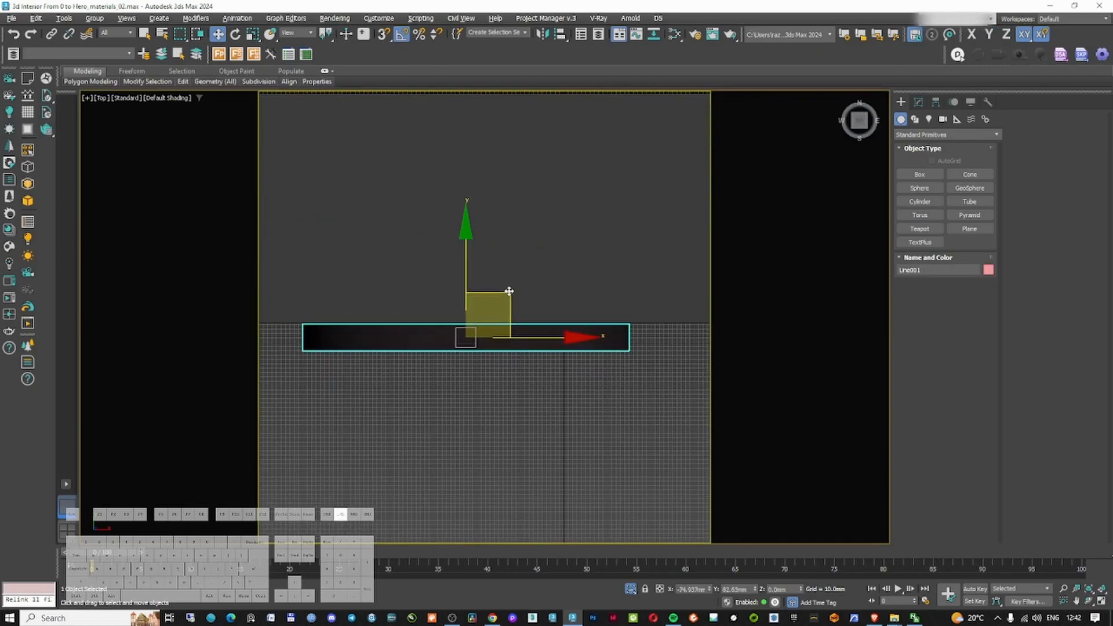
drag(509, 293, 509, 290)
Fine-tune the mirror's position above the fireplace from the camera view
key(p)
key(c)
double_click(539, 232)
drag(501, 185, 497, 201)
drag(566, 258, 554, 254)
key(alt+q)
key(alt+q)
key(alt+q)
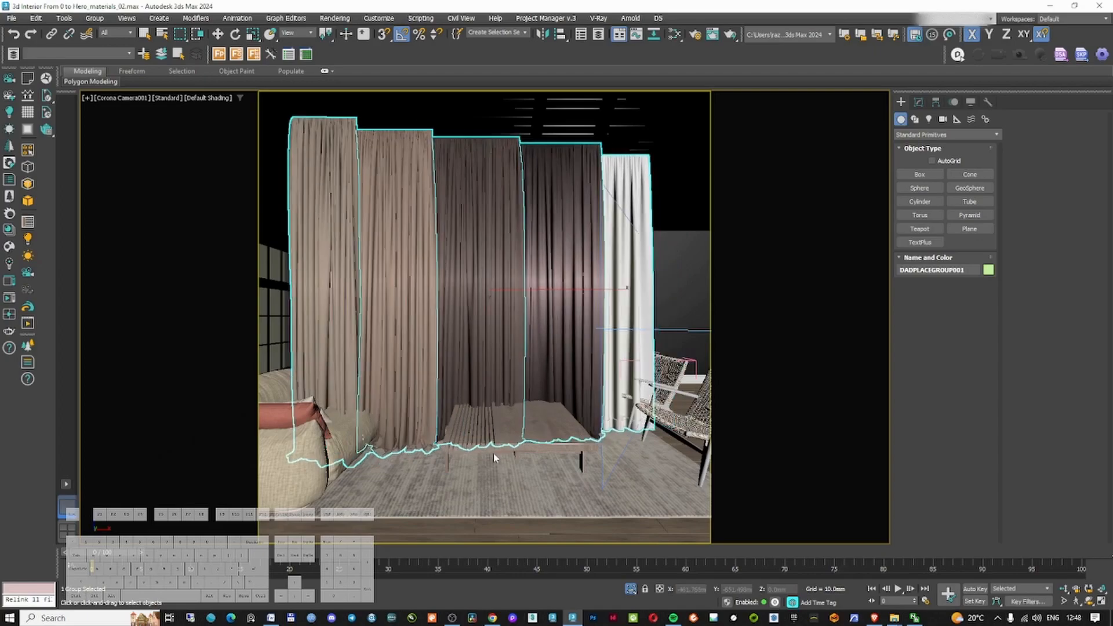
Select panels of the curtain group behind the sofa and delete an unneeded curtain panel
ctrl+click(283, 276)
key(t)
key(z)
click(504, 325)
scroll(360, 336, up, 4)
middle_drag(360, 336, 559, 327)
click(559, 324)
alt+middle_drag(493, 395, 491, 291)
click(415, 233)
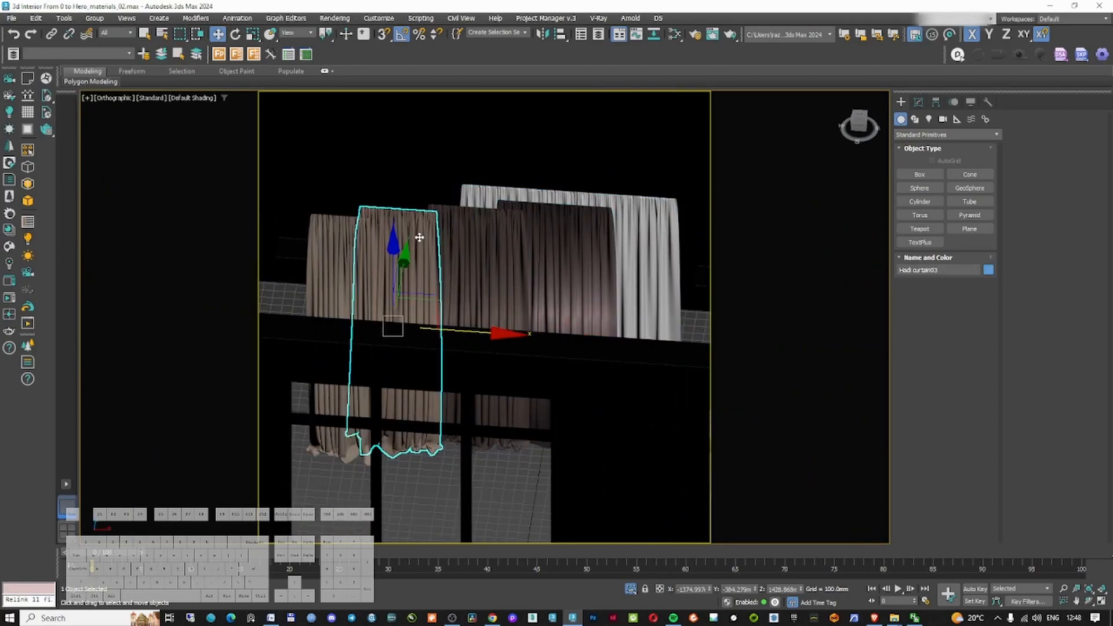
ctrl+click(479, 240)
ctrl+click(559, 243)
key(Delete)
Move and rotate a remaining curtain panel into position in front of the window
click(553, 243)
alt+middle_drag(553, 243, 605, 296)
key(e)
drag(601, 374, 635, 315)
key(t)
key(w)
key(F3)
scroll(574, 304, down, 3)
drag(594, 266, 449, 261)
mouse_move(438, 331)
alt+middle_down()
mouse_move(375, 278)
mouse_move(395, 218)
mouse_move(408, 217)
mouse_move(399, 230)
alt+middle_up()
scroll(394, 238, up, 4)
key(F3)
scroll(444, 359, down, 1)
Add an FFD 4x4x4 modifier to the curtain and select its top row of control points
click(918, 102)
click(928, 132)
click(928, 132)
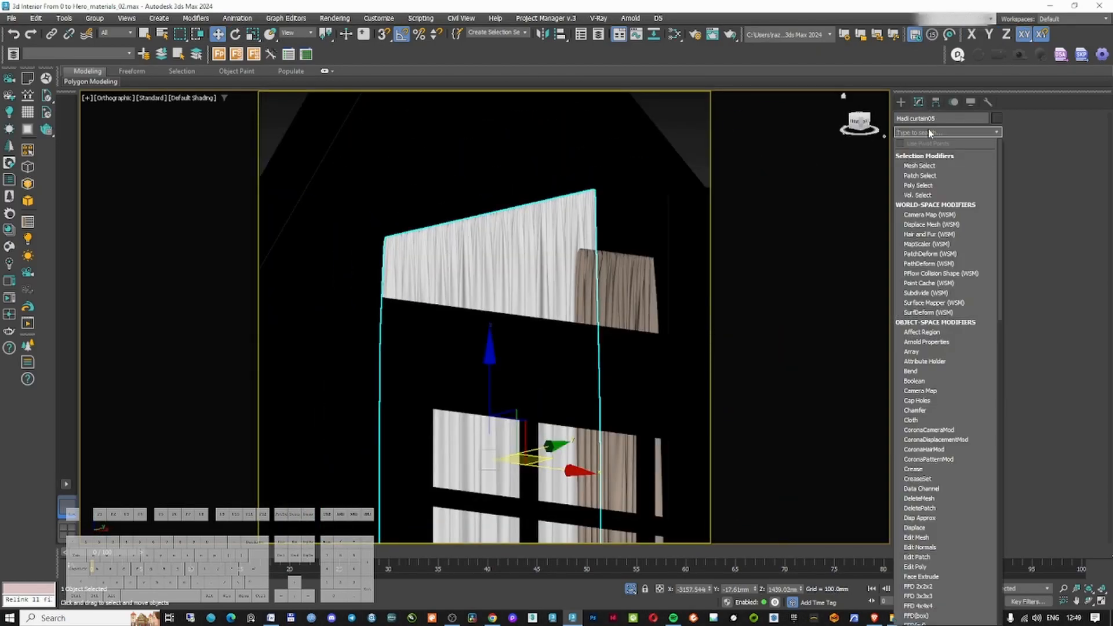
text(ff)
click(927, 174)
click(933, 166)
scroll(504, 235, down, 3)
drag(371, 177, 626, 261)
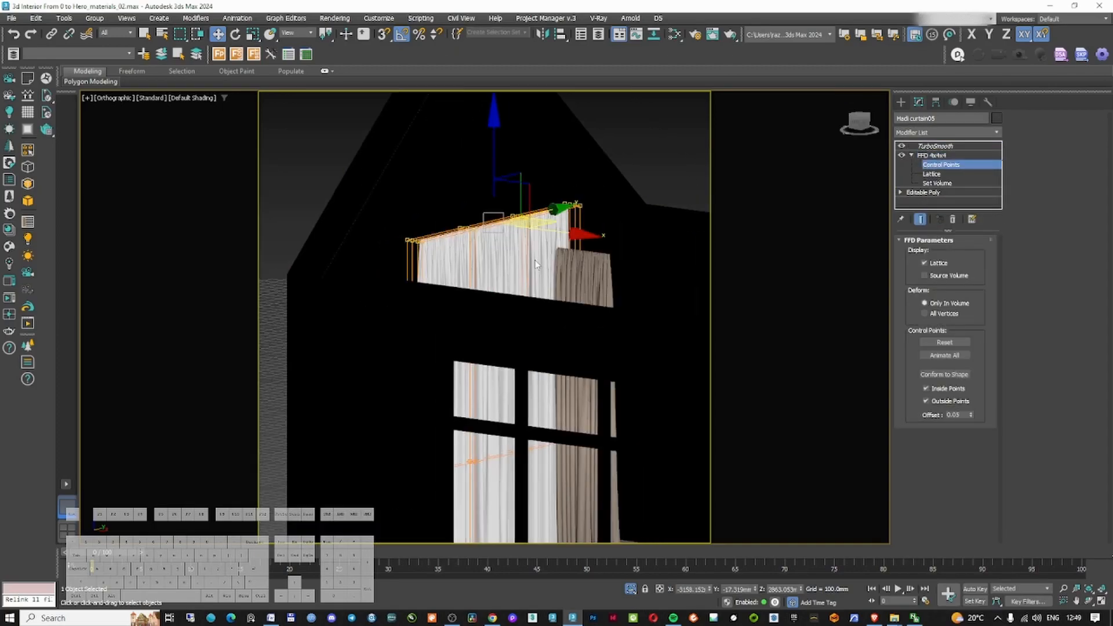
Move the FFD control points to reshape the top of the curtain
key(F3)
drag(493, 165, 492, 223)
alt+middle_drag(487, 278, 485, 251)
scroll(484, 251, down, 2)
drag(363, 363, 605, 411)
ctrl+drag(371, 284, 605, 333)
right_click(505, 334)
click(524, 367)
drag(493, 241, 492, 306)
Select and move further rows of the curtain's FFD control points to adjust its shape
key(w)
drag(377, 179, 615, 255)
drag(491, 152, 490, 200)
scroll(498, 249, up, 3)
alt+middle_drag(493, 278, 611, 390)
click(934, 156)
click(600, 294)
right_click(600, 292)
click(615, 312)
drag(611, 390, 638, 366)
Move the neighbouring curtain panel into place beside the window
key(w)
key(t)
scroll(523, 301, down, 3)
scroll(400, 212, up, 5)
click(497, 371)
drag(561, 439, 540, 434)
scroll(534, 394, down, 4)
middle_drag(534, 394, 418, 315)
click(581, 400)
drag(625, 365, 439, 123)
alt+middle_drag(493, 237, 468, 245)
Add an FFD 2x2x2 modifier to the second curtain and move its control points to fit the window
click(959, 133)
text(f)
click(929, 238)
drag(931, 146, 926, 166)
key(1)
alt+middle_drag(571, 299, 576, 269)
drag(576, 268, 465, 185)
scroll(536, 220, up, 3)
drag(540, 160, 541, 240)
alt+middle_drag(537, 261, 458, 298)
click(935, 147)
scroll(545, 354, down, 3)
mouse_move(545, 353)
alt+middle_down()
mouse_move(539, 377)
mouse_move(544, 325)
alt+middle_up()
Adjust the second curtain's position and its FFD control points in wireframe view
key(F3)
drag(598, 326, 591, 323)
scroll(589, 321, down, 4)
mouse_move(588, 321)
alt+middle_down()
mouse_move(519, 314)
mouse_move(563, 293)
alt+middle_up()
scroll(565, 293, up, 4)
drag(655, 327, 650, 328)
scroll(650, 328, down, 4)
scroll(651, 328, up, 3)
drag(587, 372, 589, 386)
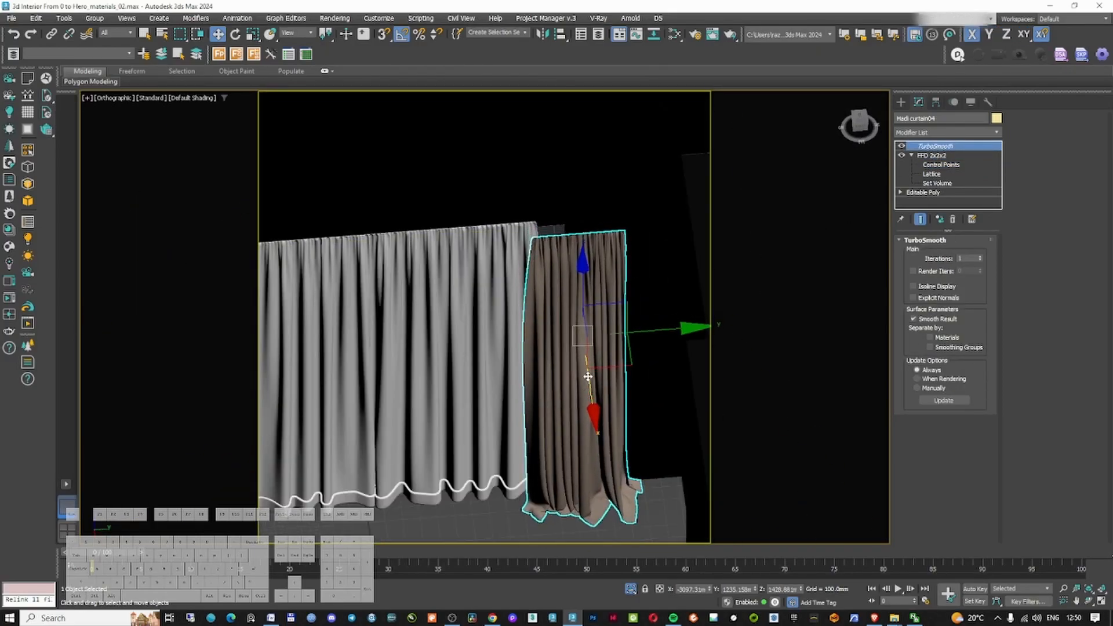
scroll(591, 380, up, 3)
alt+middle_drag(589, 377, 641, 380)
key(t)
key(F3)
drag(608, 328, 577, 329)
click(941, 165)
scroll(571, 324, up, 3)
alt+middle_drag(568, 324, 598, 304)
click(940, 156)
click(942, 132)
Add an FFD 3x3x3 modifier on top of the stack and move its control points to reshape the curtain
text(ff)
click(925, 165)
click(935, 165)
middle_drag(431, 262, 429, 277)
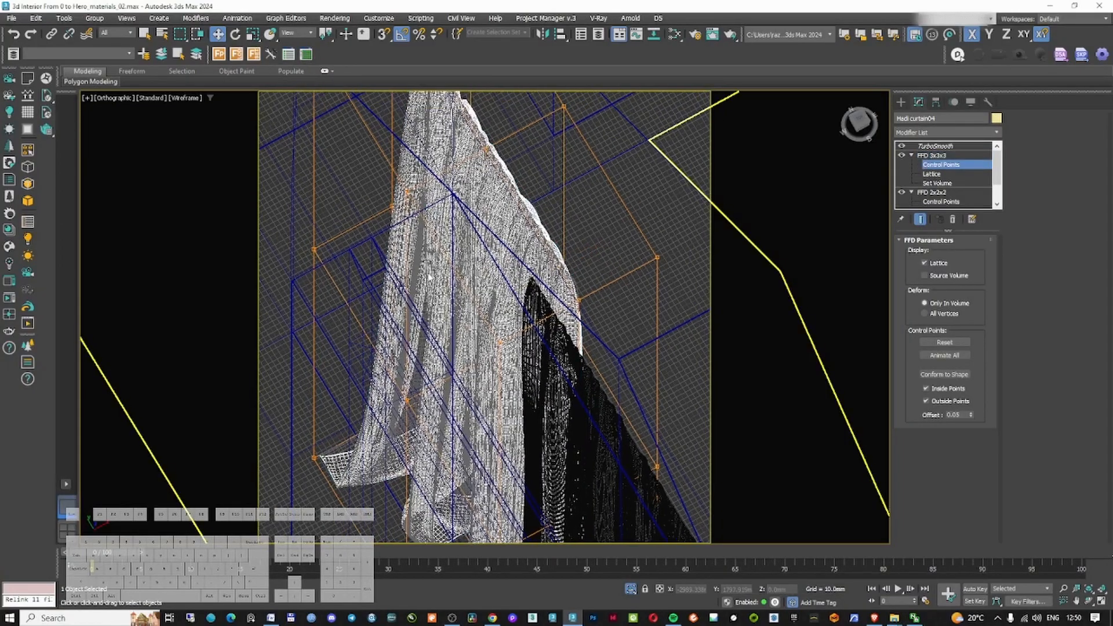
key(t)
drag(470, 318, 524, 317)
click(935, 146)
scroll(597, 313, down, 5)
mouse_move(597, 316)
alt+middle_down()
mouse_move(559, 293)
mouse_move(567, 279)
mouse_move(576, 330)
alt+middle_up()
key(F3)
scroll(566, 278, down, 3)
mouse_move(659, 311)
mouse_down()
mouse_move(373, 314)
mouse_move(431, 314)
mouse_up()
key(Return)
Select and move another curtain panel into place, then switch to top view
click(543, 34)
click(539, 266)
click(528, 393)
alt+middle_drag(525, 348, 504, 278)
drag(498, 250, 493, 251)
alt+middle_drag(493, 251, 609, 232)
click(901, 102)
key(t)
key(z)
scroll(583, 197, down, 7)
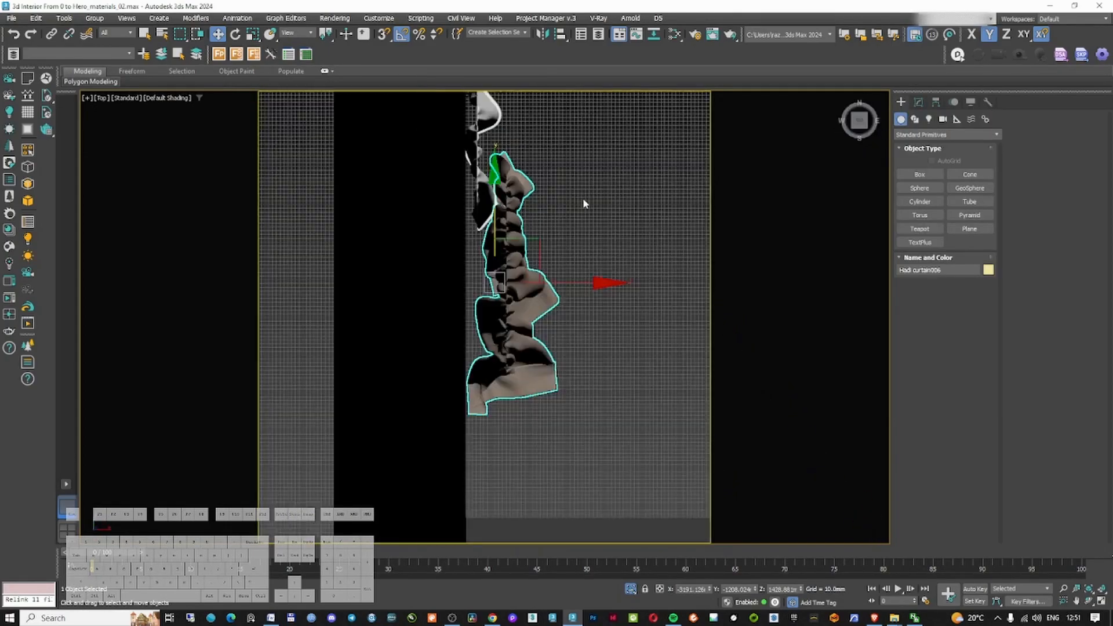
Draw a rectangle spline in top view around the curtains, about 3180 mm by 360 mm
click(915, 119)
click(969, 188)
scroll(516, 255, down, 3)
key(F3)
drag(515, 184, 538, 396)
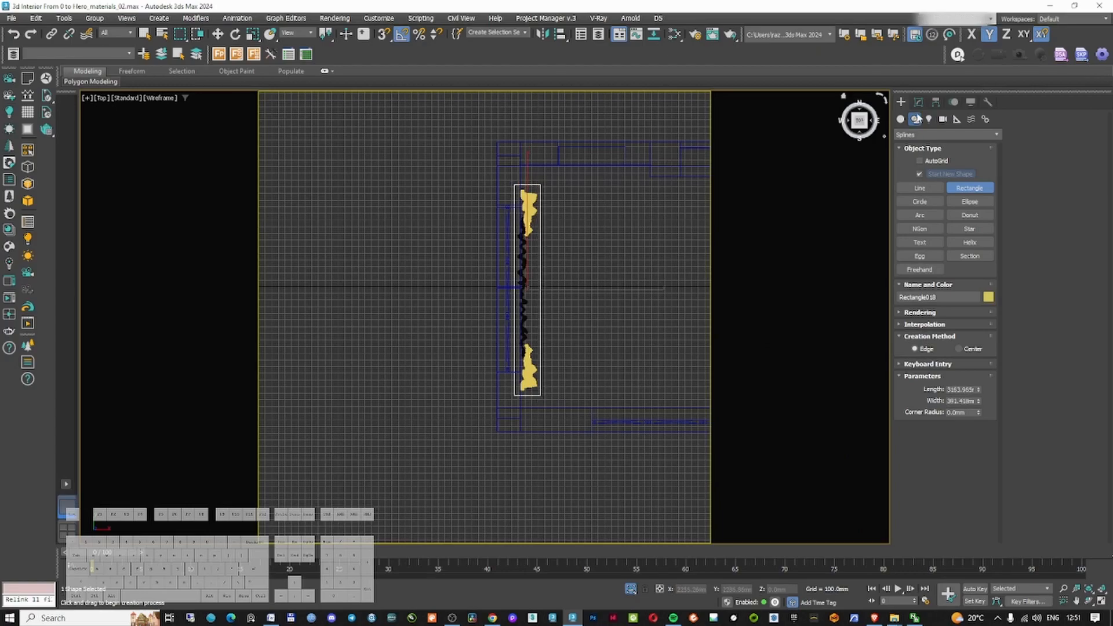
Add an Edit Spline modifier to the rectangle and raise it to the height of the curtain tops
click(919, 102)
click(946, 133)
text(ed)
click(922, 196)
click(944, 255)
alt+middle_drag(545, 371, 513, 319)
scroll(510, 322, up, 2)
drag(510, 322, 510, 134)
Apply a Sweep modifier with a built-in Bar section to turn the rectangle into a curtain rail
click(942, 133)
text(sw)
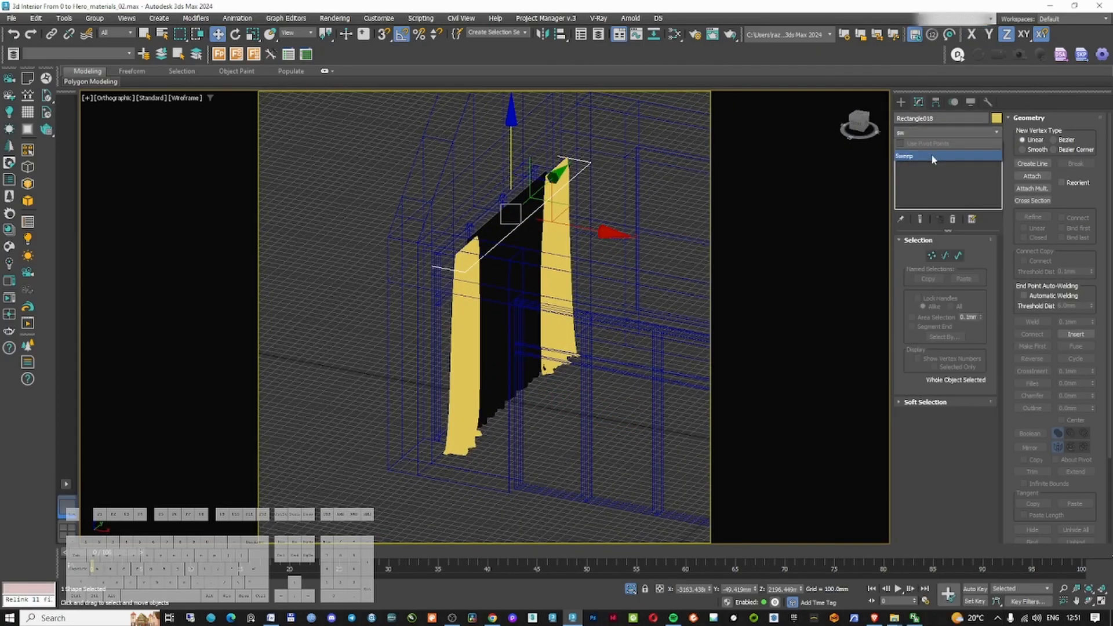
click(934, 156)
click(934, 281)
click(934, 299)
alt+middle_drag(571, 325, 591, 261)
scroll(580, 261, up, 2)
drag(978, 418, 641, 475)
right_click(630, 225)
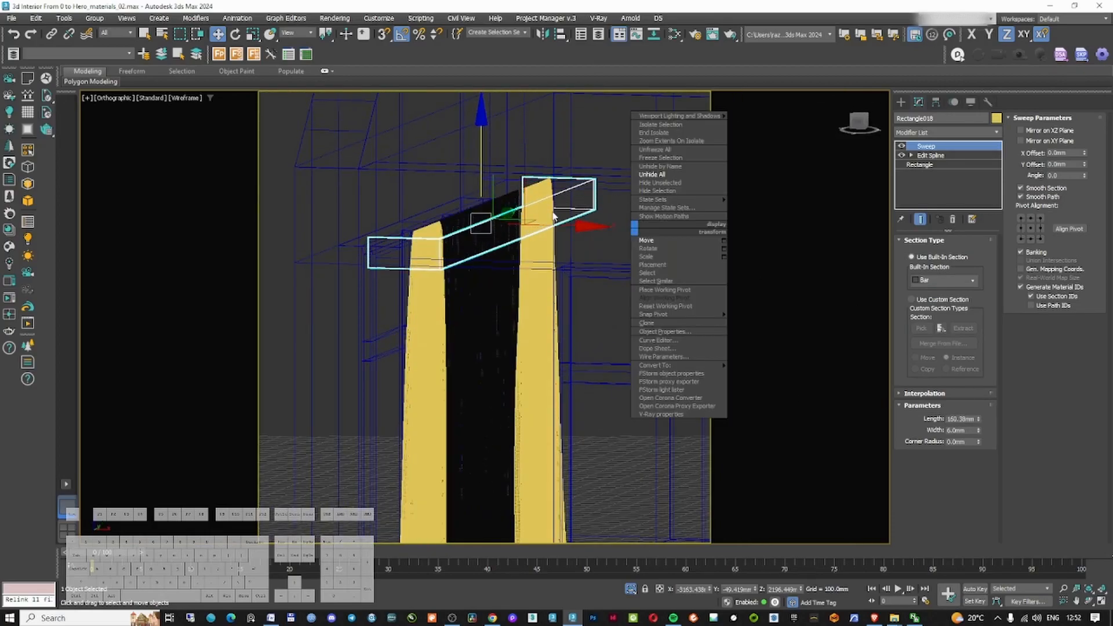
Set the rail's bar section width to 20 mm
alt+middle_drag(609, 214, 641, 247)
double_click(960, 430)
text(20)
key(Return)
scroll(561, 307, down, 3)
Align the rail's spline vertices with the curtains in top view and adjust the bar section length
key(t)
drag(582, 304, 570, 304)
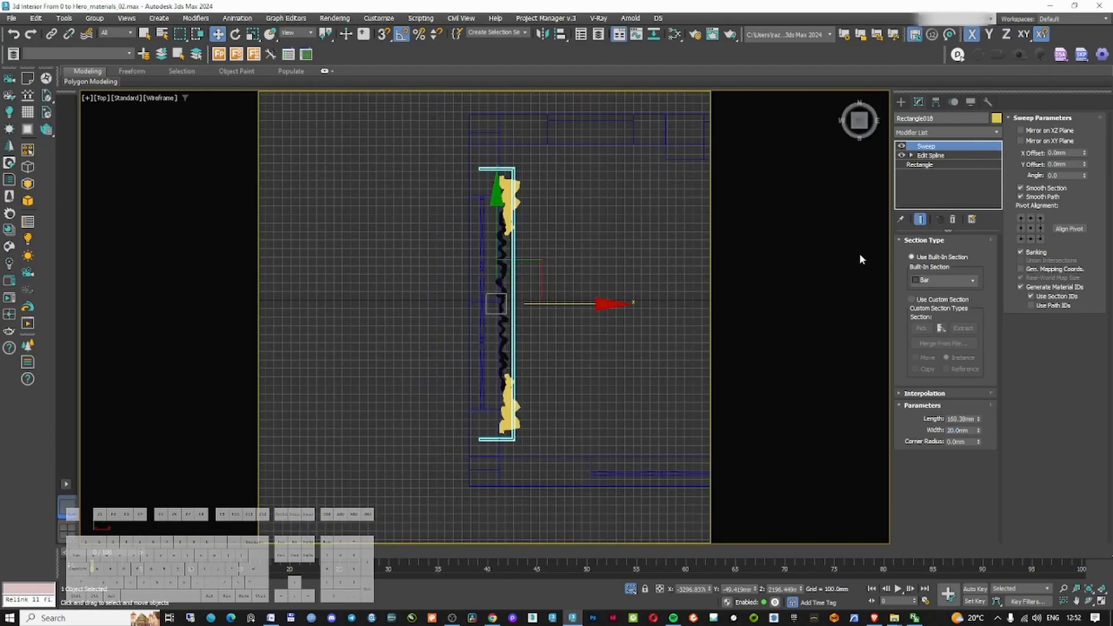
click(912, 155)
click(932, 164)
drag(454, 151, 488, 382)
right_click(567, 411)
click(525, 336)
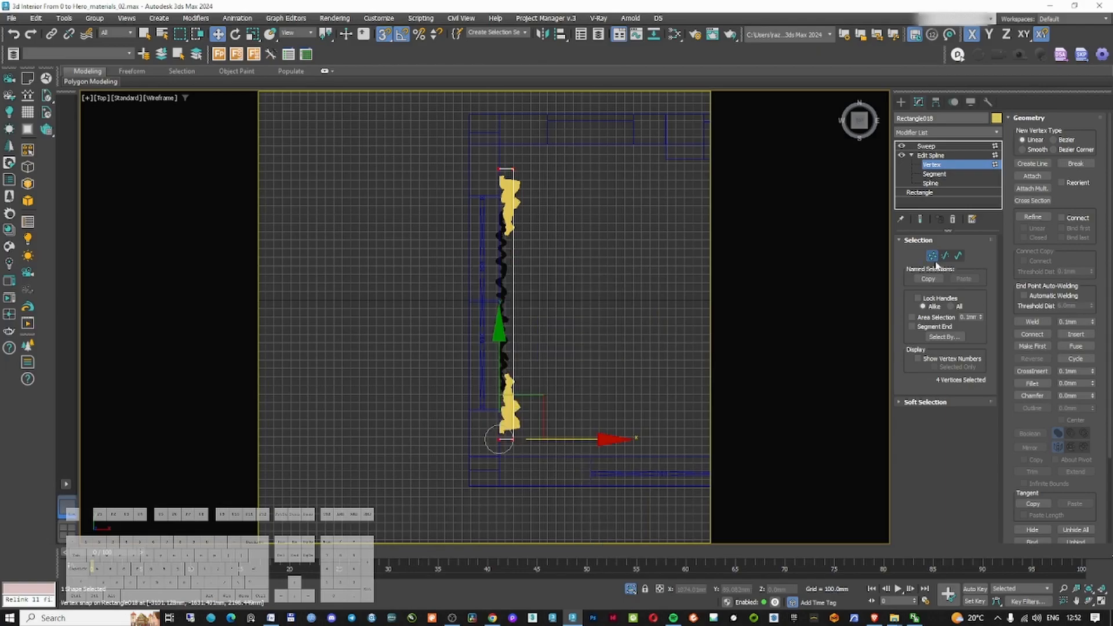
click(928, 147)
click(564, 266)
mouse_move(564, 266)
alt+middle_down()
mouse_move(593, 158)
mouse_move(536, 209)
mouse_move(497, 181)
alt+middle_up()
key(F3)
click(531, 208)
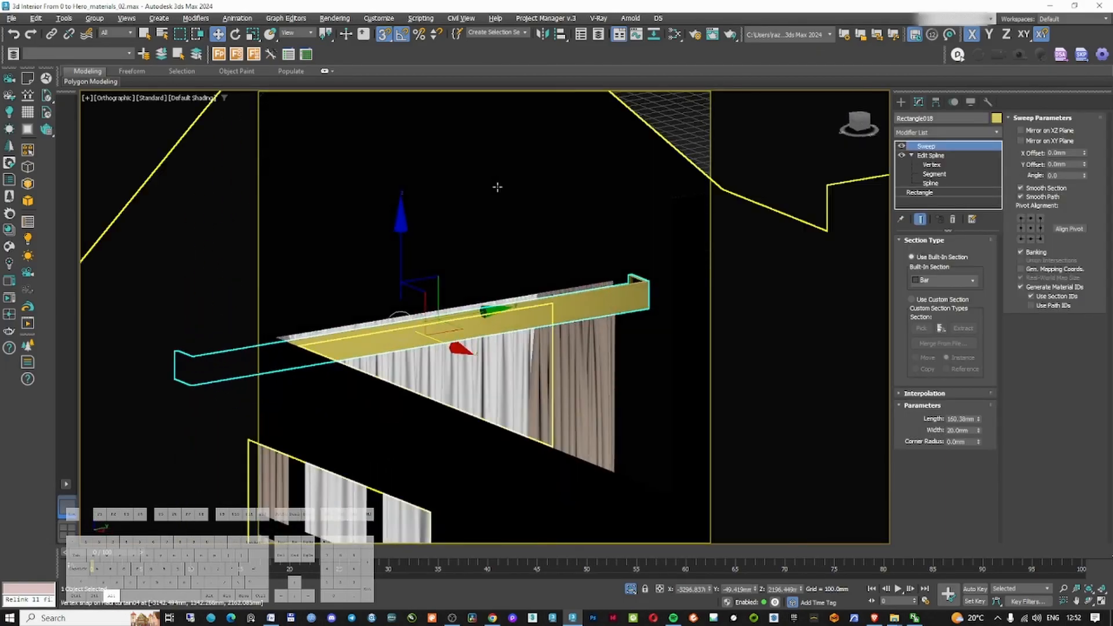
drag(980, 419, 978, 402)
Draw a chain of arcs in front view forming a curved S-shaped profile for the rail
click(901, 102)
alt+middle_drag(603, 280, 486, 232)
key(c)
key(Return)
key(s)
drag(801, 588, 802, 576)
key(f)
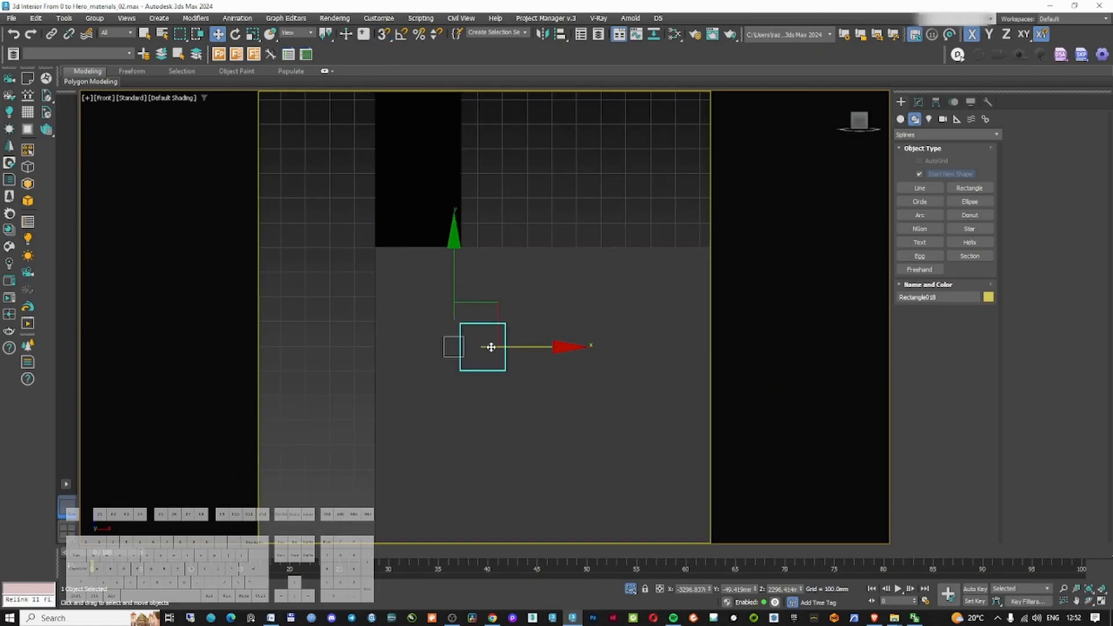
key(F3)
scroll(493, 353, up, 4)
click(919, 189)
scroll(541, 274, up, 3)
middle_drag(541, 274, 502, 211)
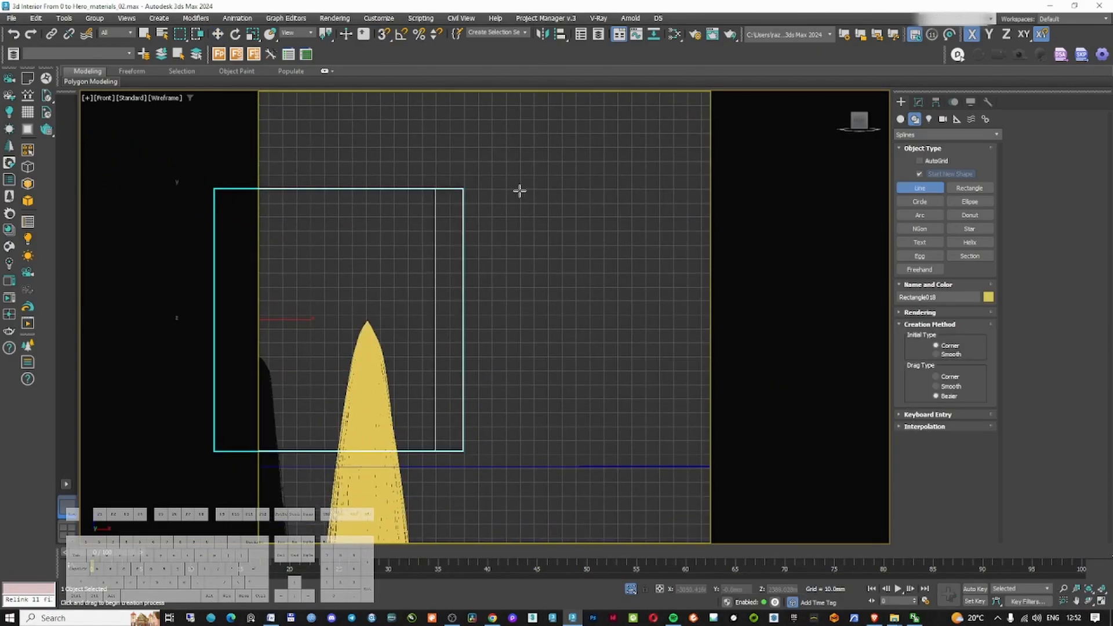
click(920, 215)
scroll(573, 200, up, 2)
drag(484, 179, 484, 253)
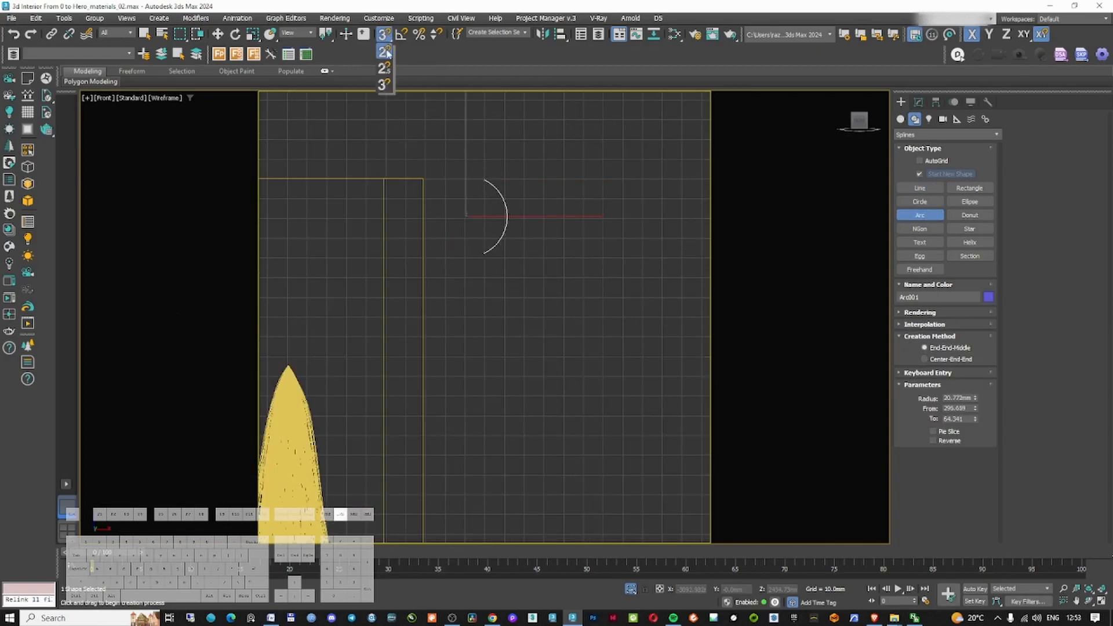
click(454, 290)
middle_drag(453, 290, 483, 188)
drag(490, 204, 415, 310)
click(485, 277)
scroll(484, 278, up, 2)
click(422, 338)
middle_drag(422, 338, 442, 234)
drag(435, 207, 426, 386)
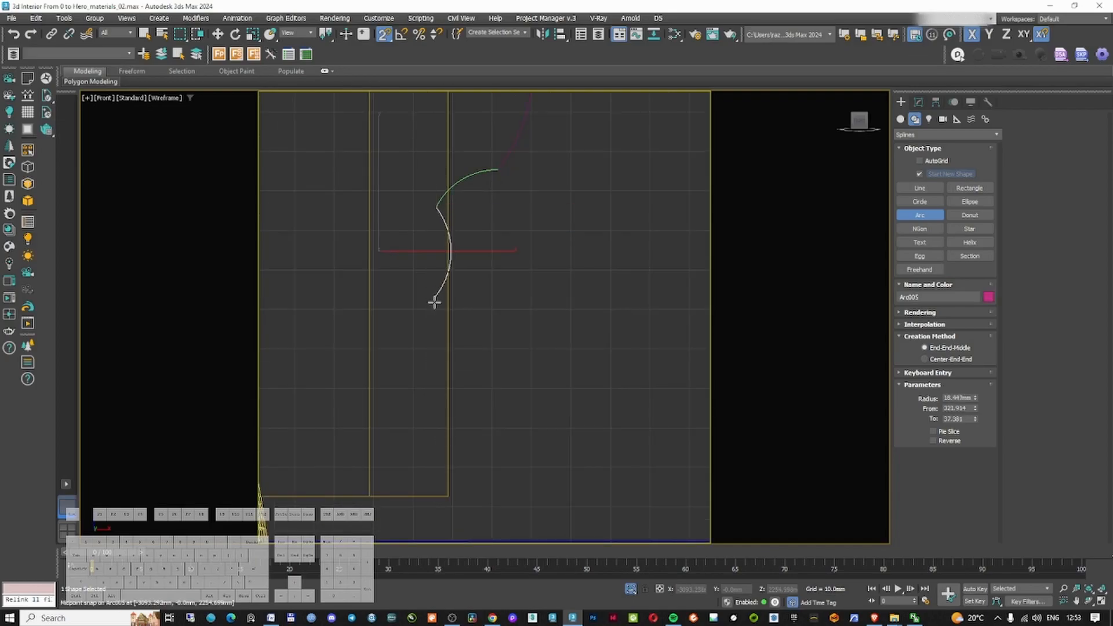
click(411, 329)
Draw a line from the lower arc down, across and up to close the profile outline
click(920, 188)
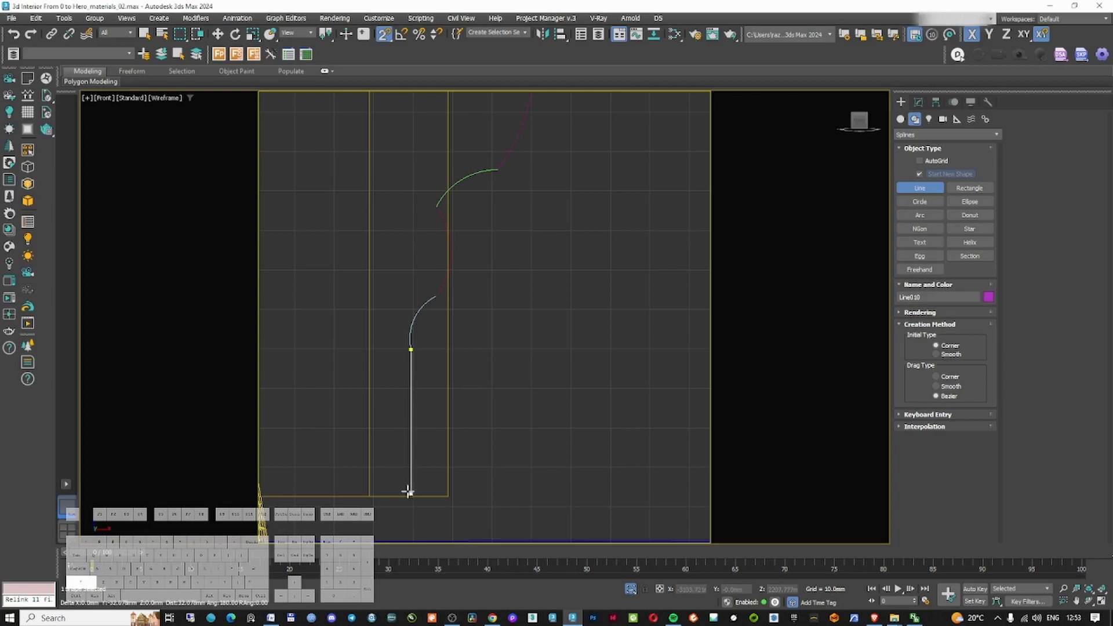
shift+click(370, 496)
scroll(381, 278, down, 6)
scroll(374, 174, up, 5)
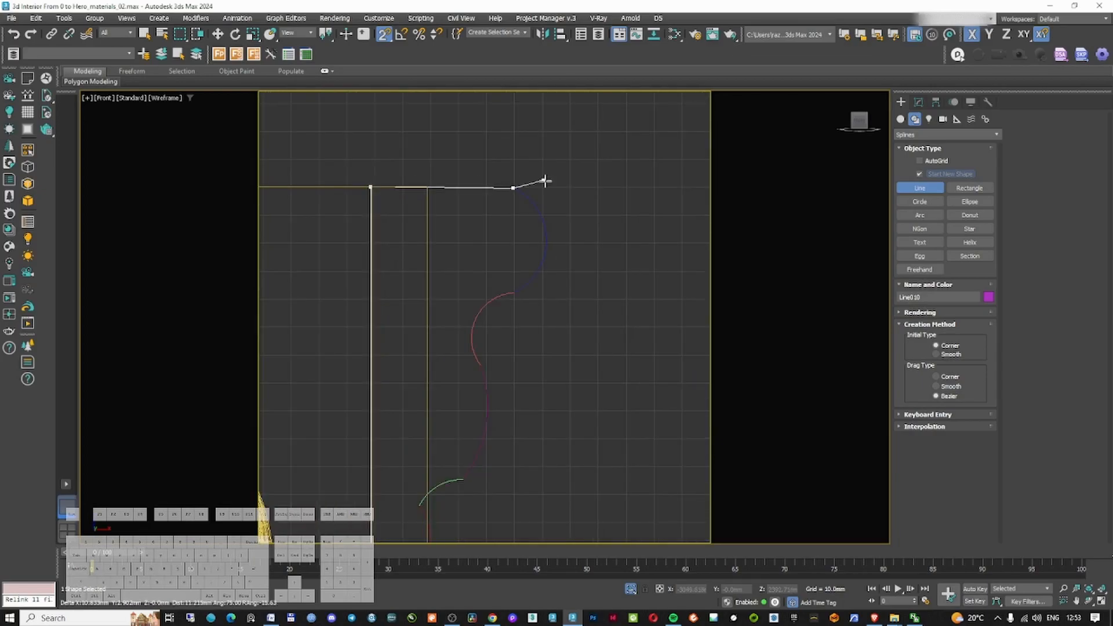
right_click(515, 182)
Attach all the arcs to the profile line and weld its vertices together
click(918, 102)
click(1032, 175)
click(539, 264)
click(474, 322)
click(486, 422)
middle_drag(475, 458, 448, 245)
scroll(395, 294, up, 2)
click(399, 295)
click(373, 401)
scroll(409, 399, down, 2)
right_click(592, 368)
key(1)
key(ctrl+a)
middle_drag(536, 125, 543, 240)
scroll(543, 240, down, 2)
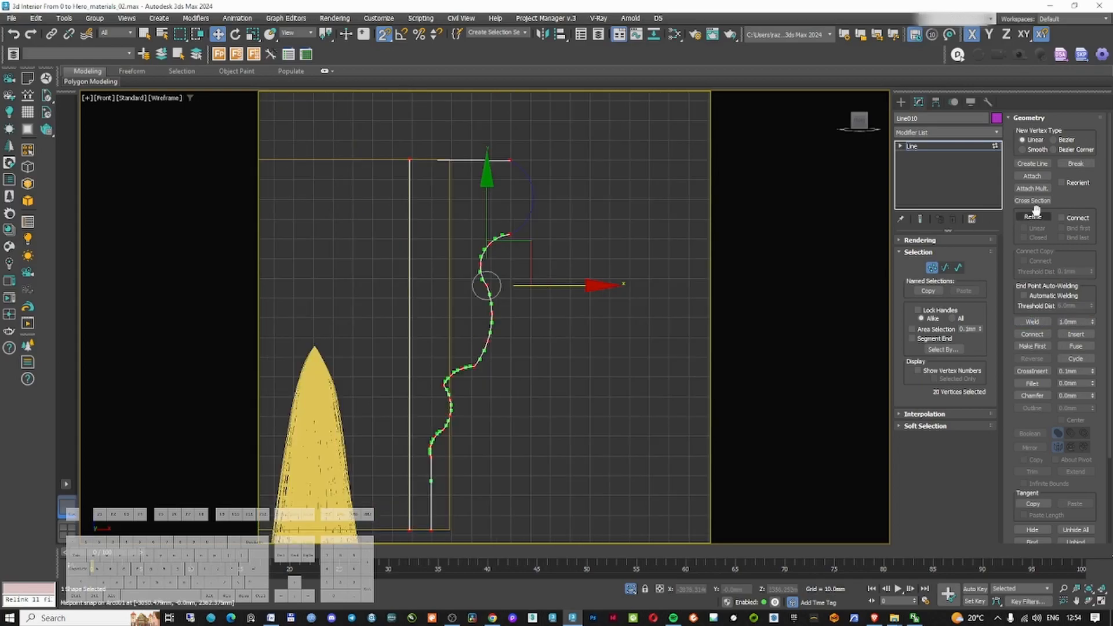
click(1042, 321)
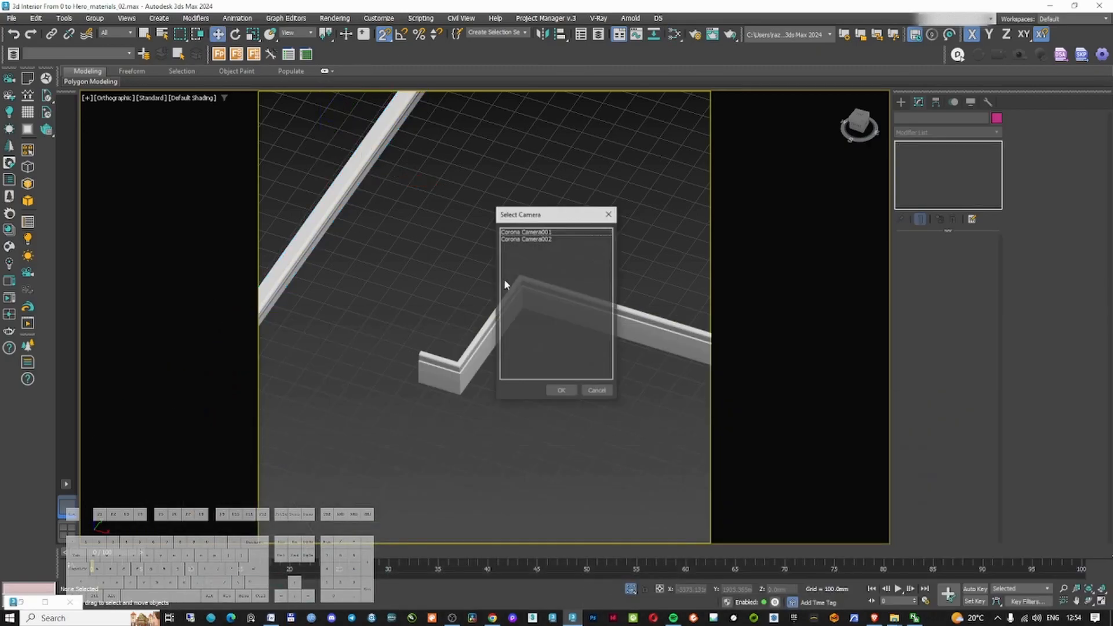
Copy the 3dsky Chandelier Argento L page address from the browser and return to 3ds Max
double_click(496, 235)
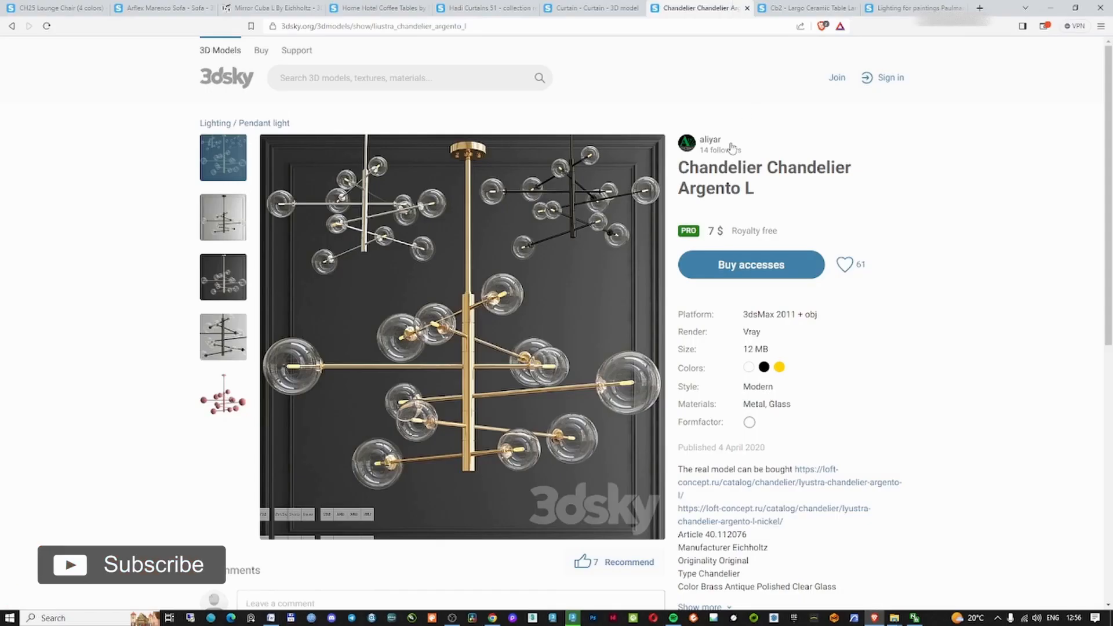
click(377, 27)
right_click(381, 26)
click(428, 80)
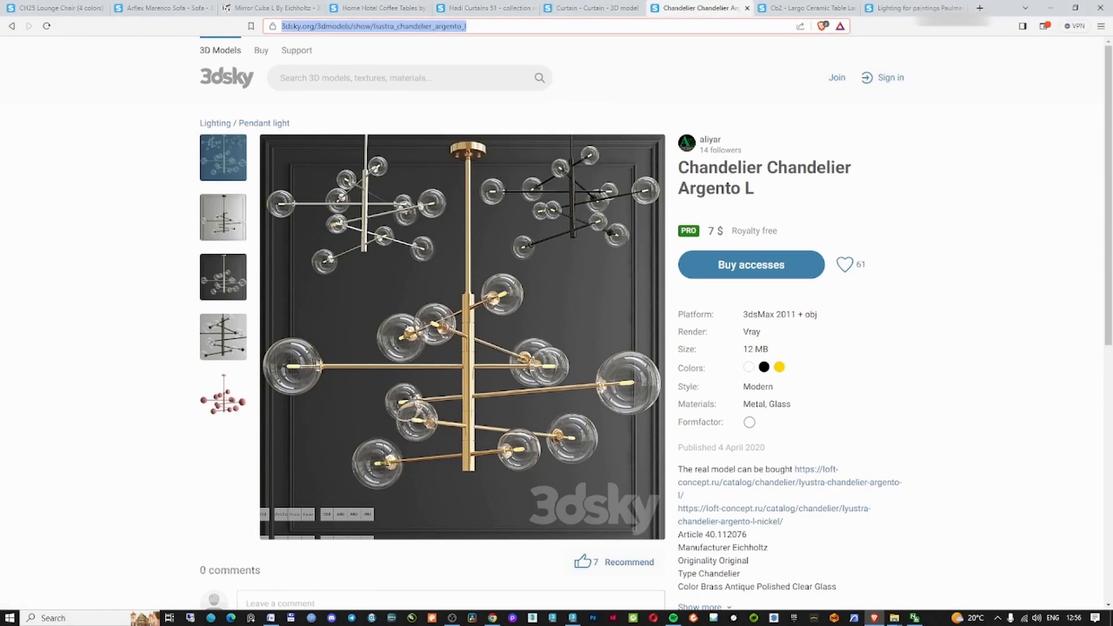
key(alt+Tab)
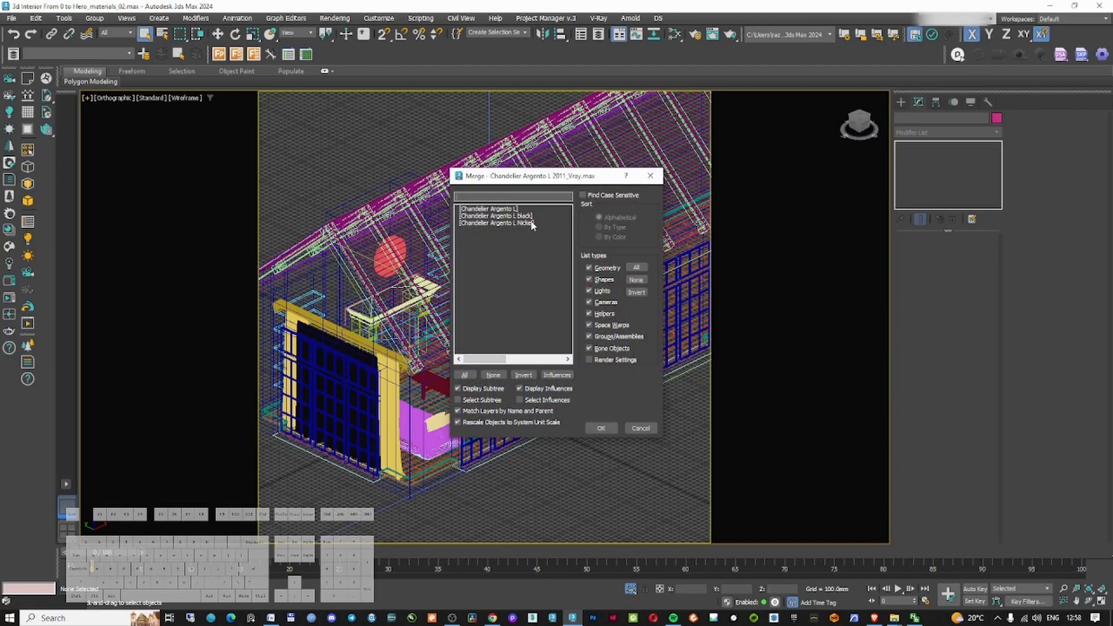
Merge the Chandelier Argento L Nickel model and move it over the living area in top view
click(602, 428)
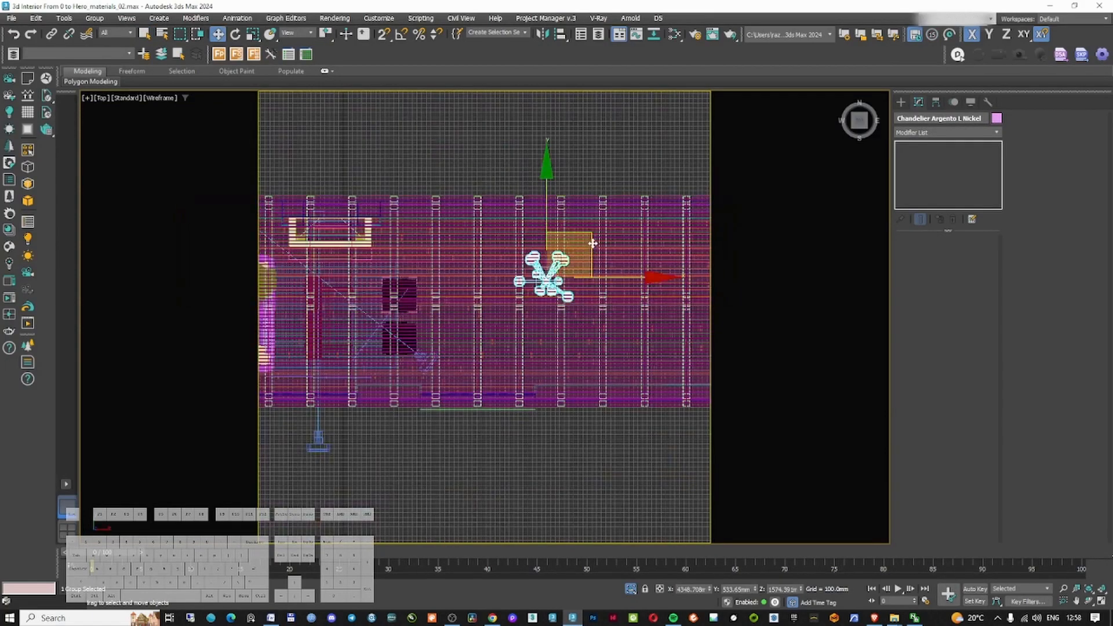
drag(592, 243, 377, 274)
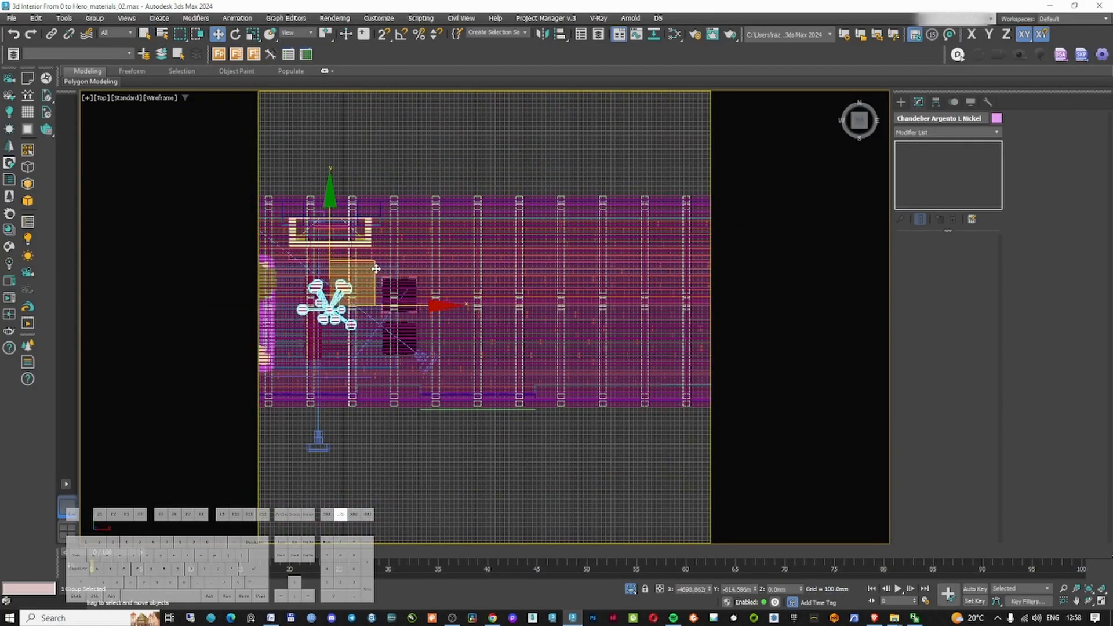
alt+middle_drag(376, 269, 437, 231)
scroll(437, 231, up, 3)
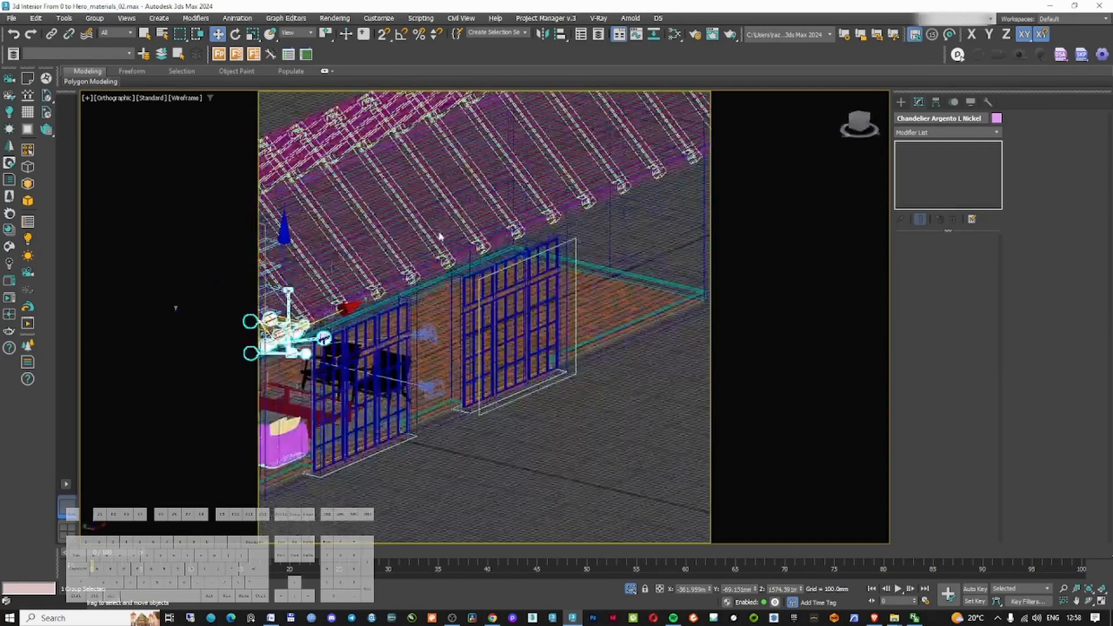
Raise the chandelier up toward the ceiling, checking it in front and Corona Camera001 views
key(f)
key(z)
scroll(435, 246, down, 6)
scroll(435, 265, up, 2)
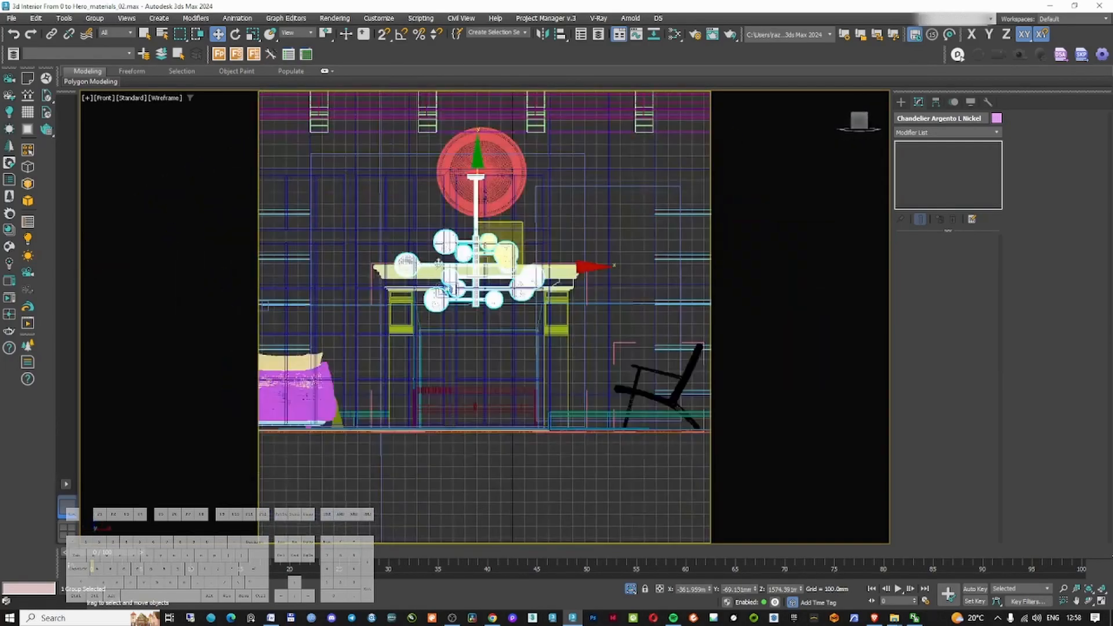
drag(476, 208, 489, 126)
key(c)
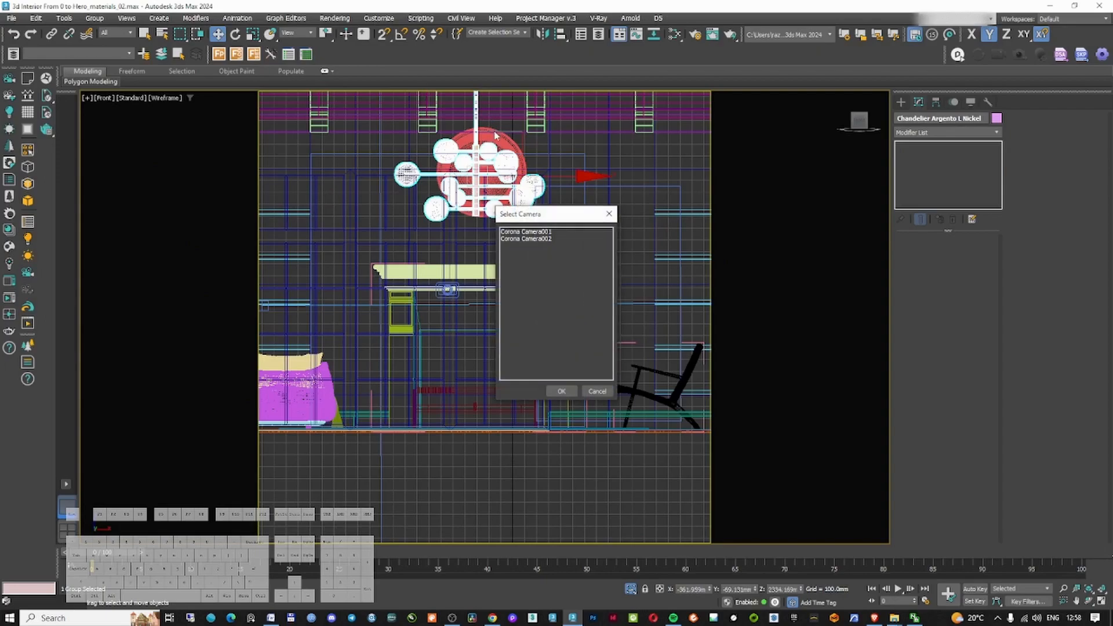
double_click(530, 232)
key(F3)
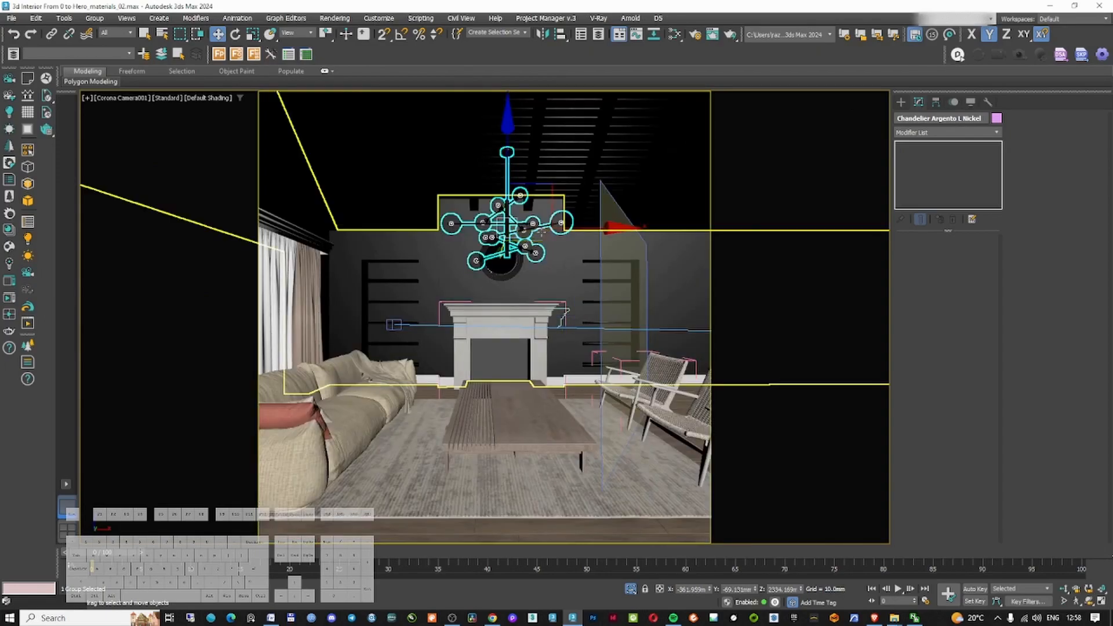
drag(506, 171, 507, 127)
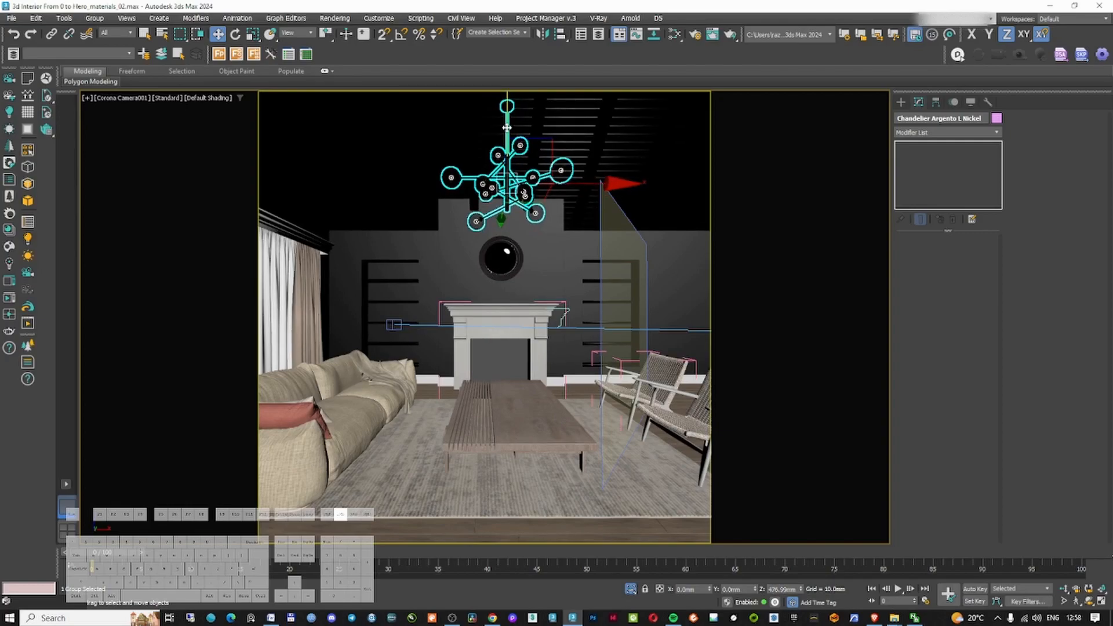
Open the chandelier group for editing in front wireframe view
key(f)
key(z)
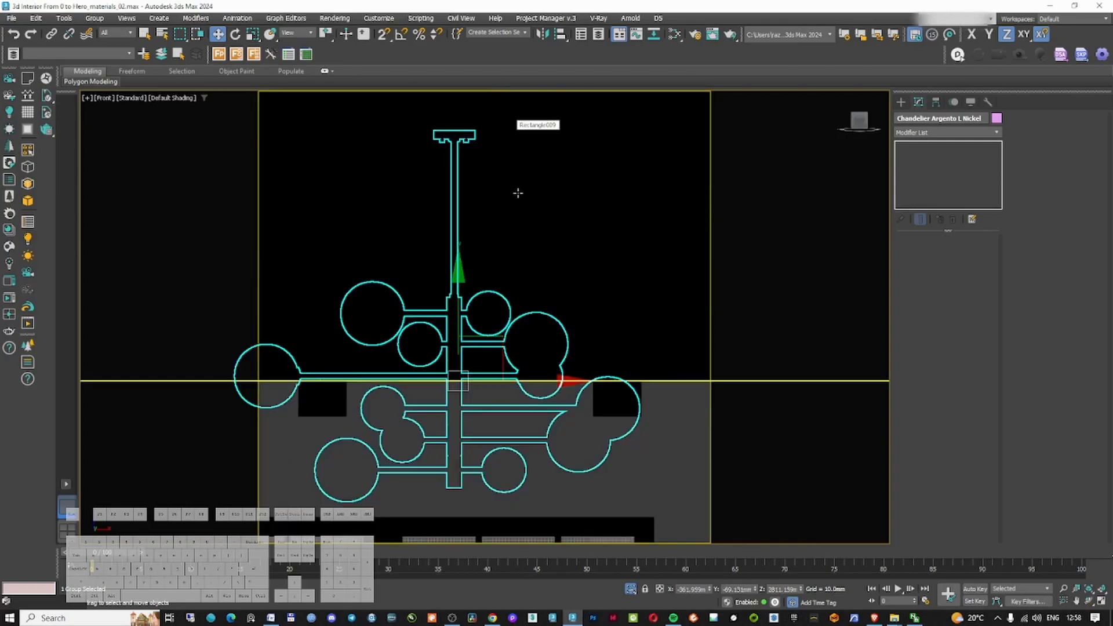
key(F3)
click(639, 377)
click(562, 373)
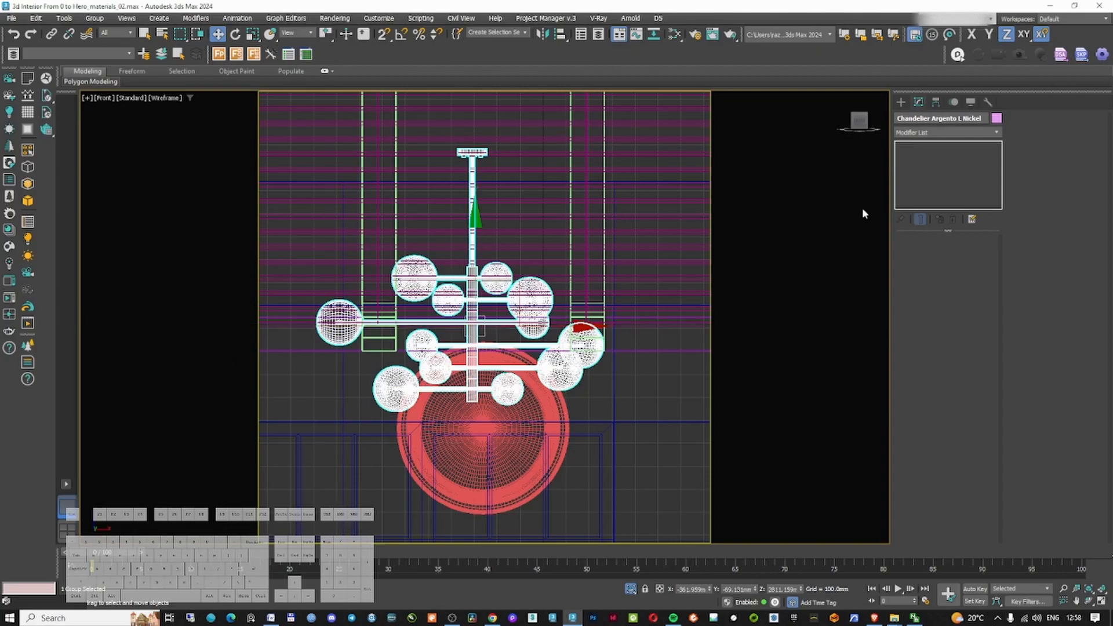
click(93, 20)
click(103, 61)
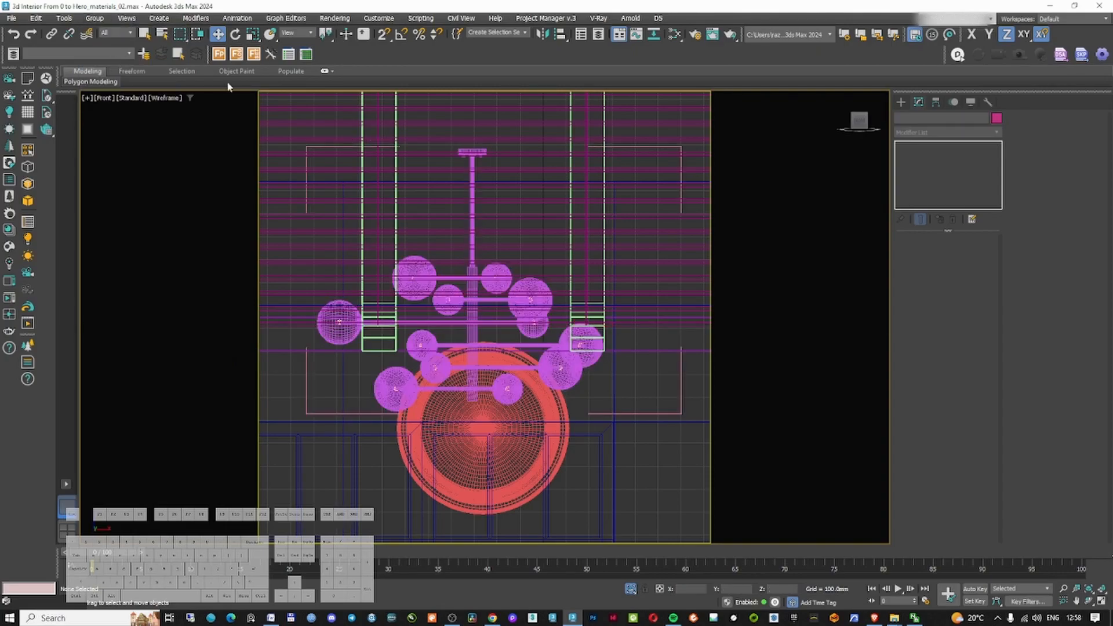
Move the chandelier rod's top vertices up to the ceiling, then close the group
scroll(466, 164, up, 3)
click(481, 168)
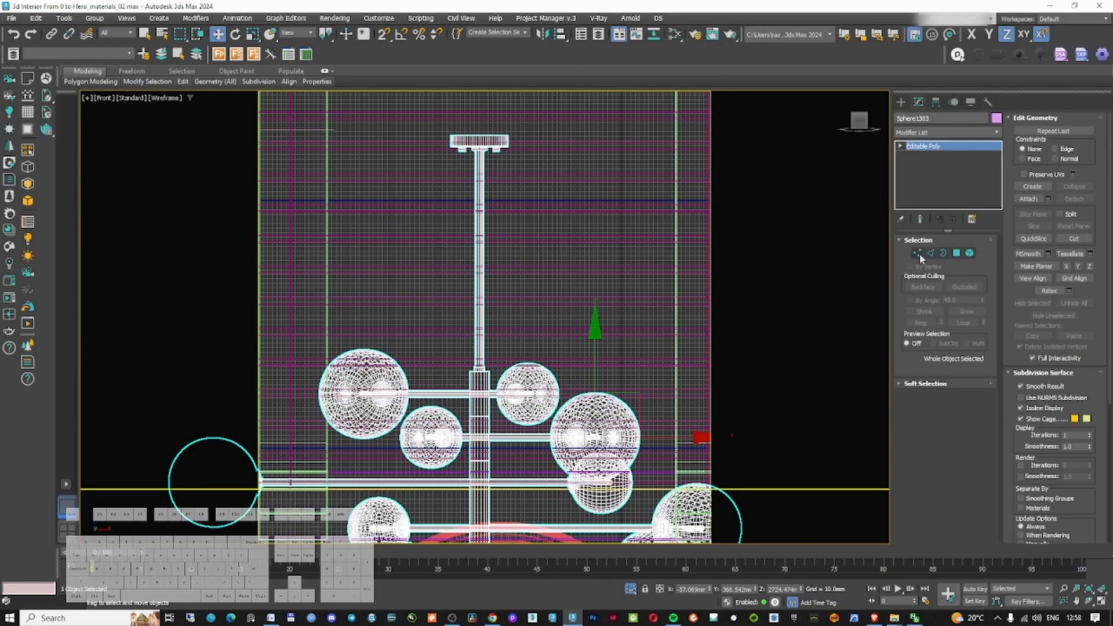
click(917, 253)
scroll(417, 164, down, 5)
scroll(517, 233, up, 3)
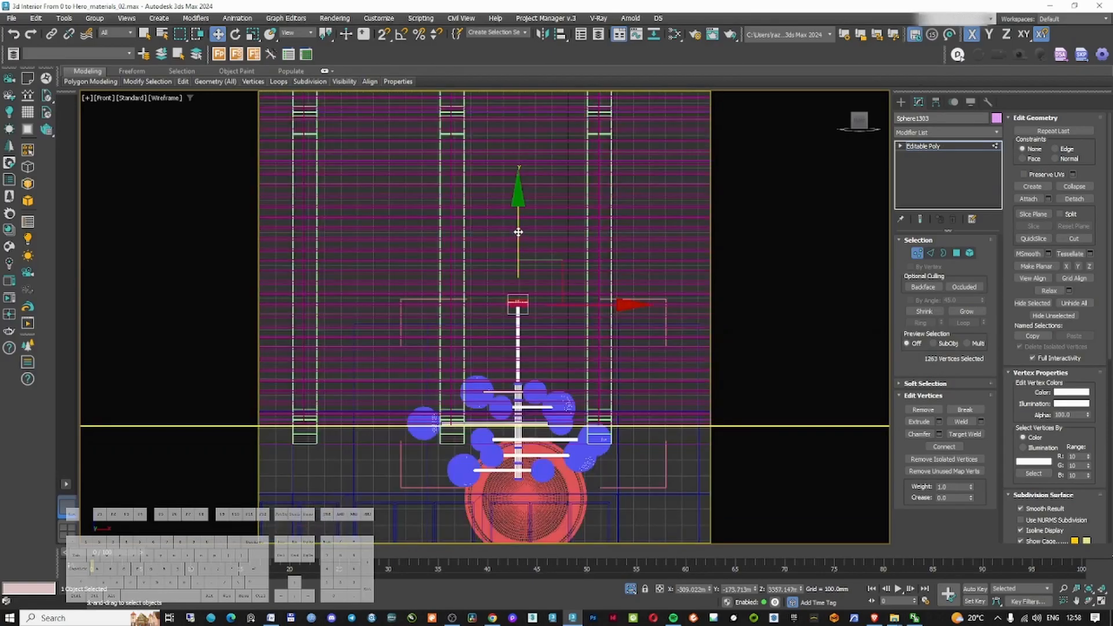
drag(543, 49, 543, 41)
middle_drag(517, 126, 500, 336)
scroll(502, 325, up, 3)
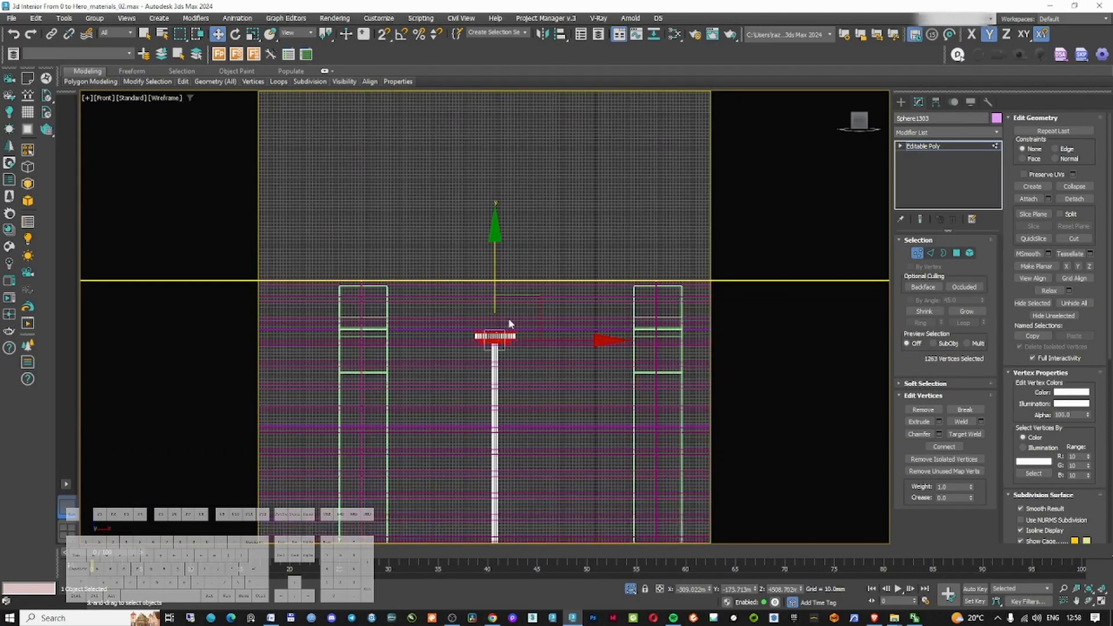
scroll(498, 281, down, 4)
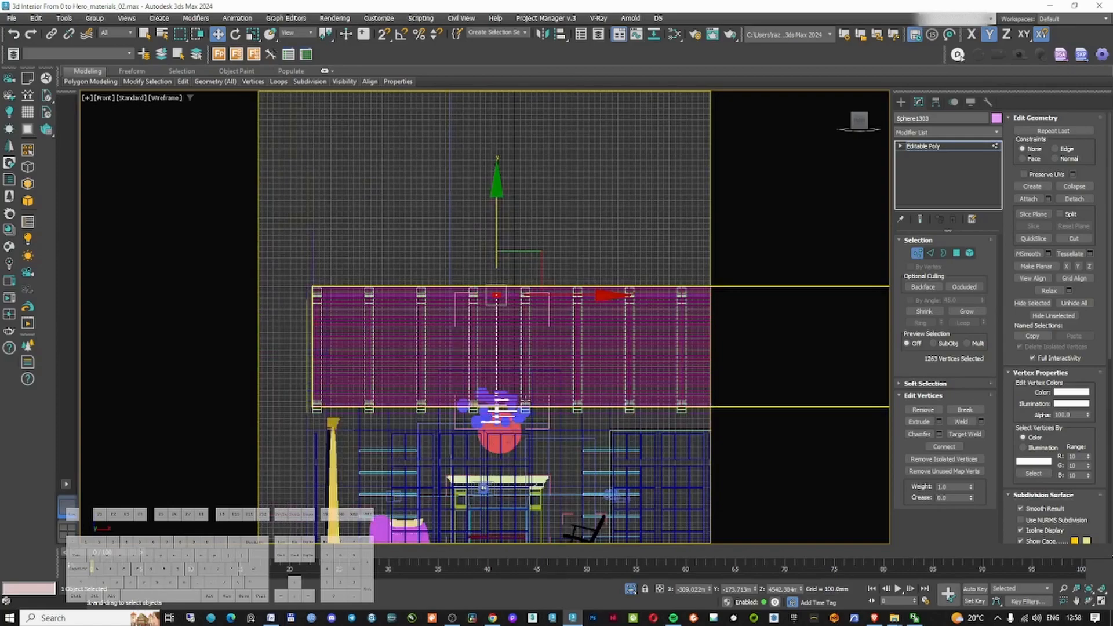
scroll(498, 325, up, 5)
click(917, 254)
click(94, 18)
click(100, 88)
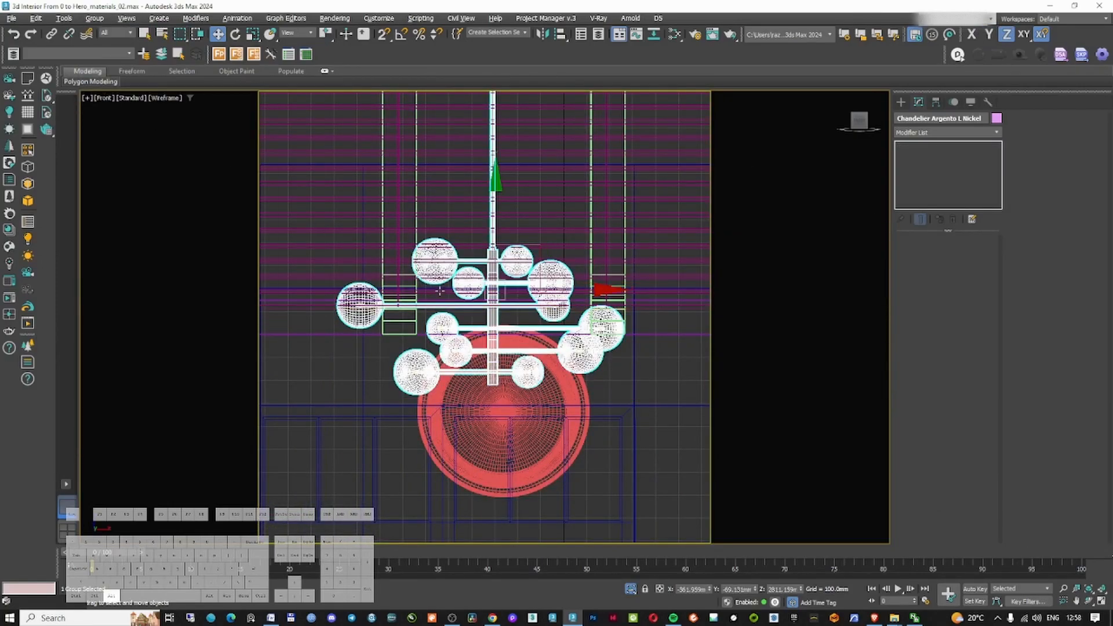
Reposition the chandelier in top view over the seating area
key(alt+w)
key(alt+w)
key(t)
scroll(453, 264, down, 5)
alt+middle_drag(454, 266, 488, 193)
scroll(483, 284, up, 3)
alt+middle_drag(483, 284, 476, 308)
Create a new material editor view named ceiling lamp
key(m)
right_click(581, 358)
click(606, 367)
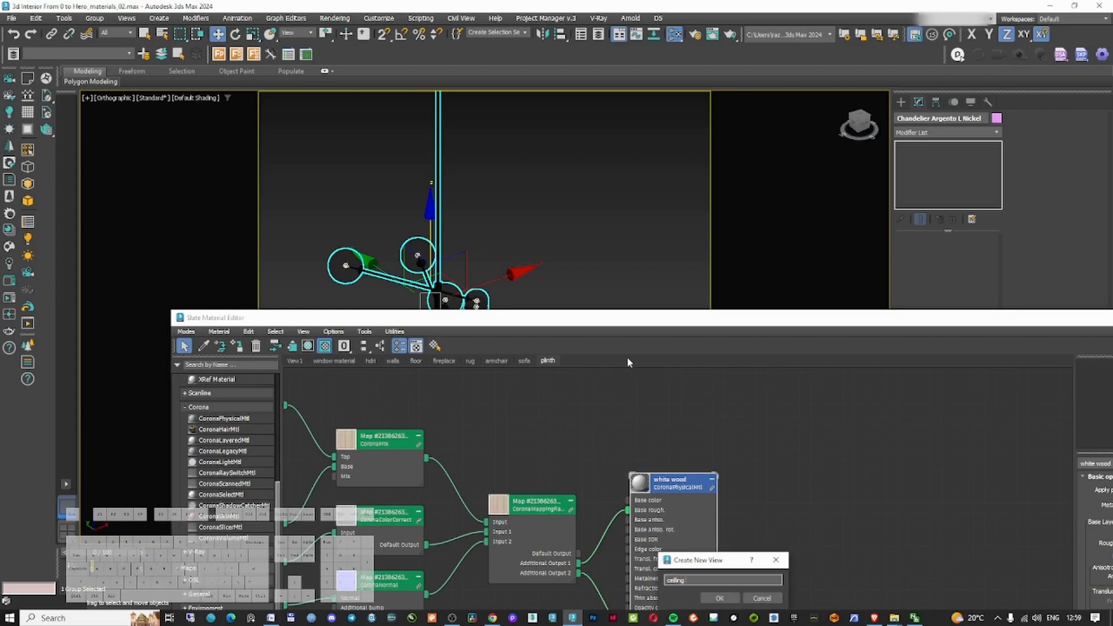
text(ceiling lamp)
key(Return)
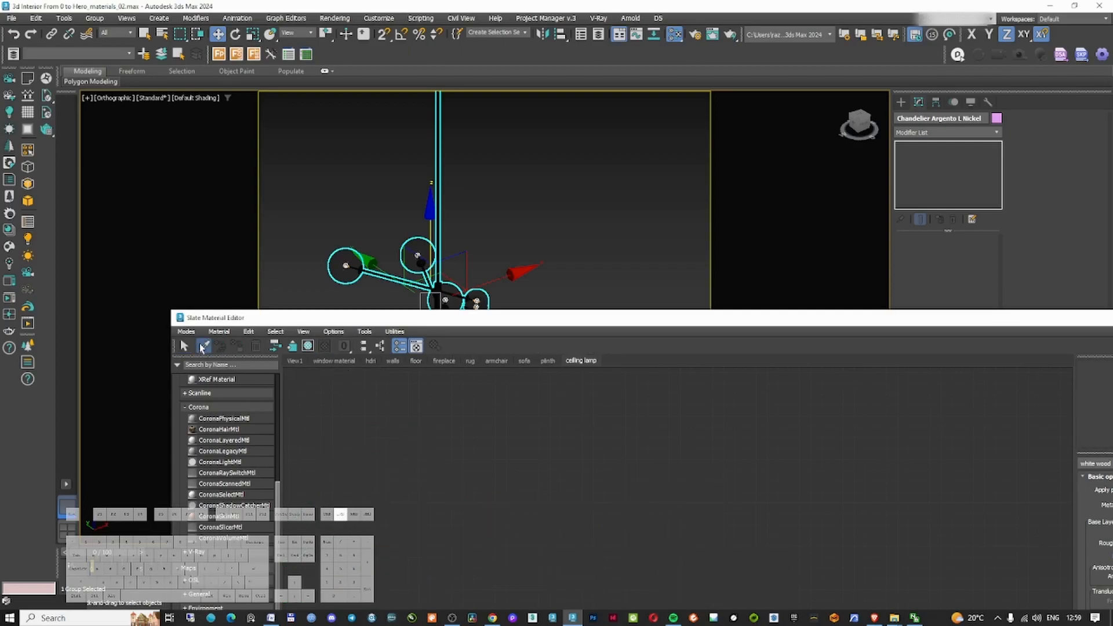
Pick the chandelier's material from the model into the ceiling lamp view and inspect its nodes
click(439, 270)
double_click(575, 318)
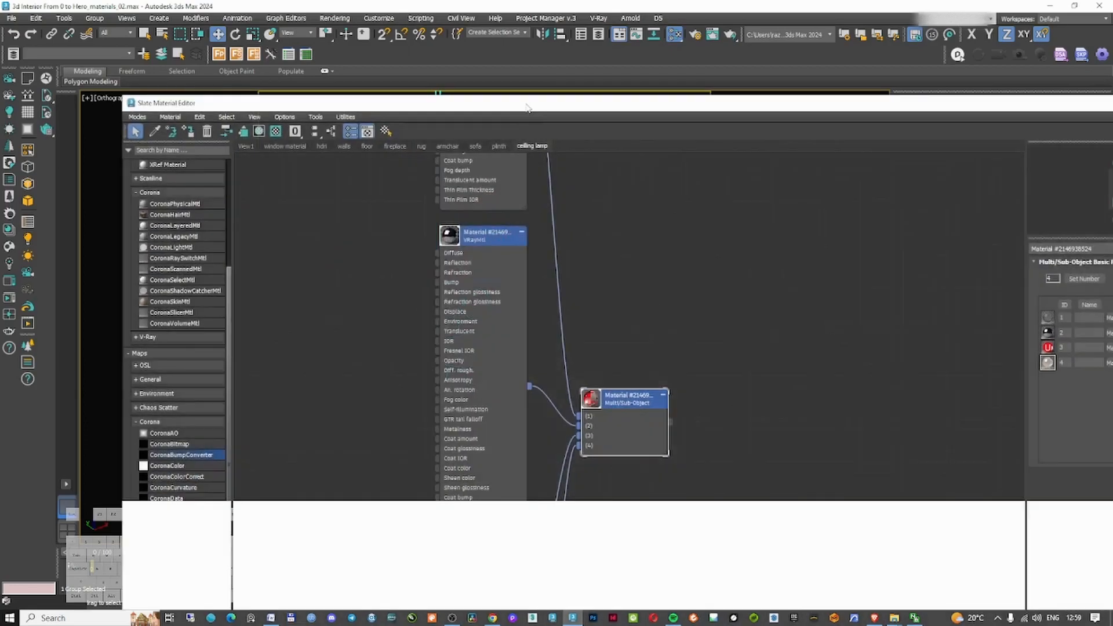
scroll(483, 307, down, 2)
middle_drag(482, 308, 563, 375)
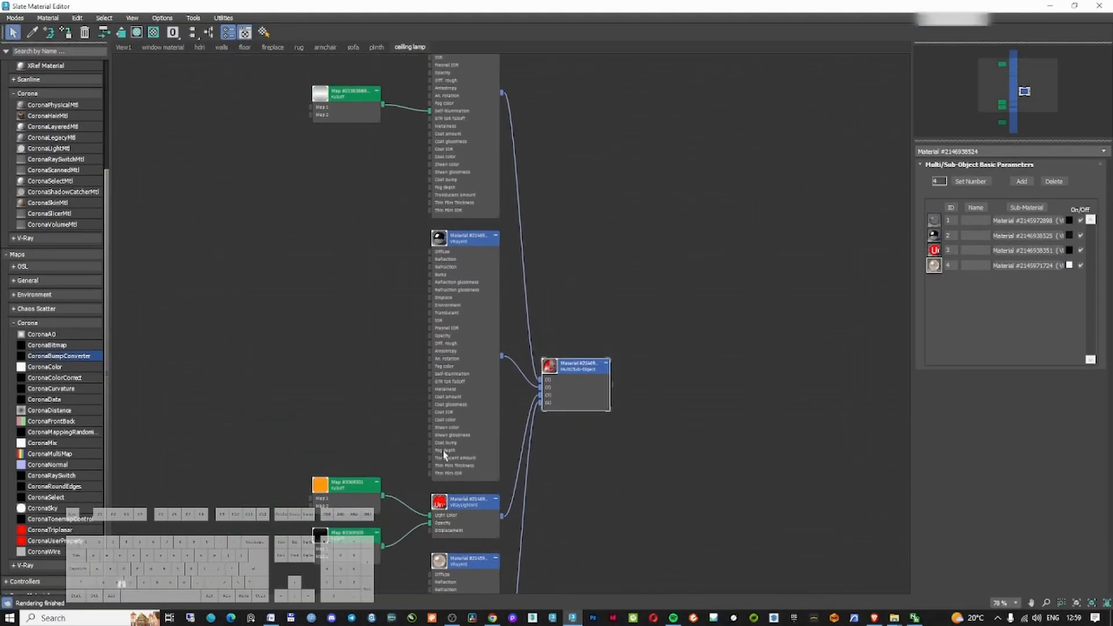
middle_drag(387, 298, 403, 448)
click(1049, 7)
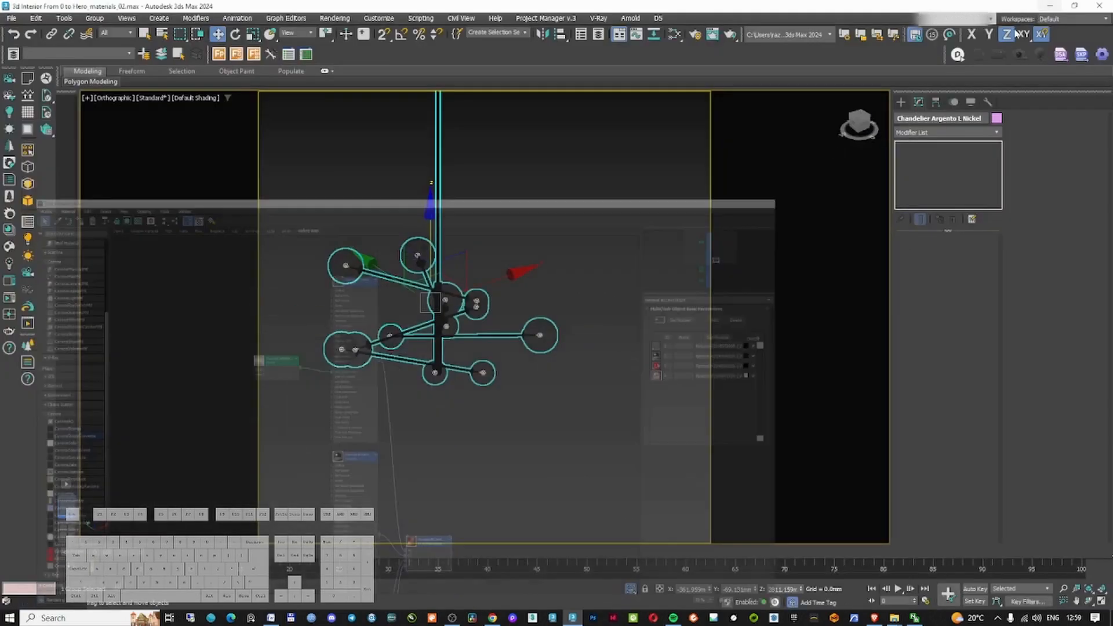
right_click(438, 295)
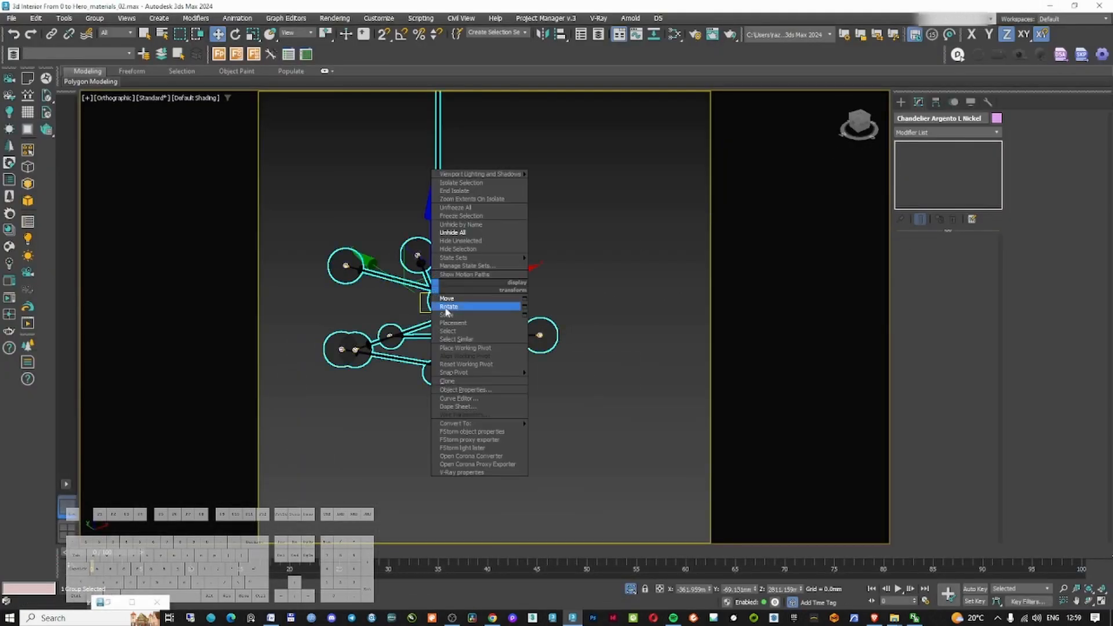
Convert the chandelier's materials to Corona with the Corona Converter
click(471, 456)
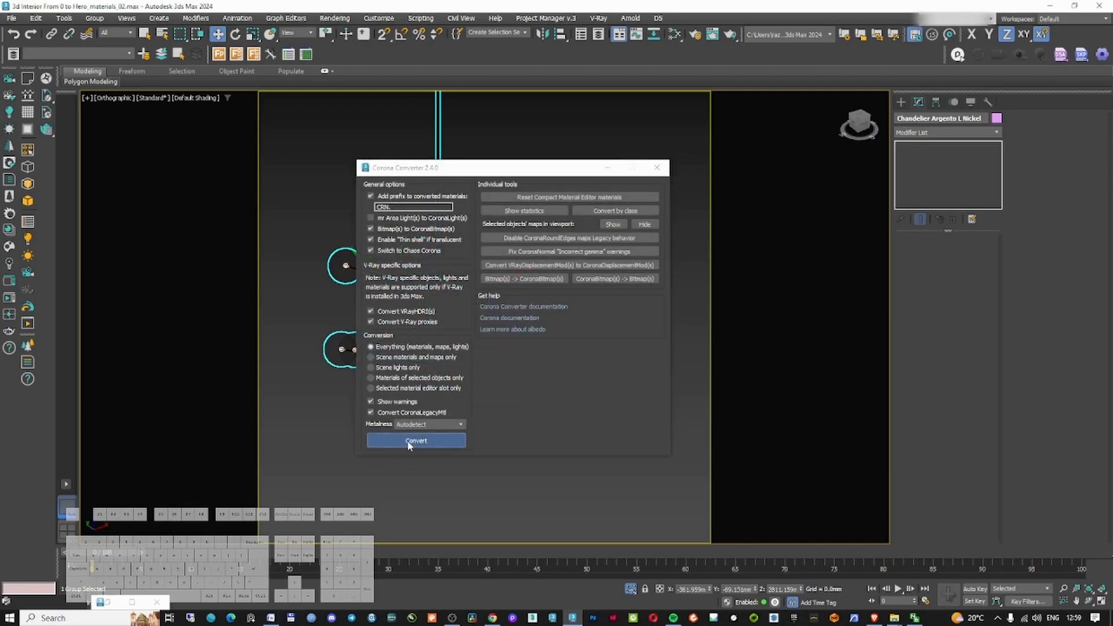
click(408, 442)
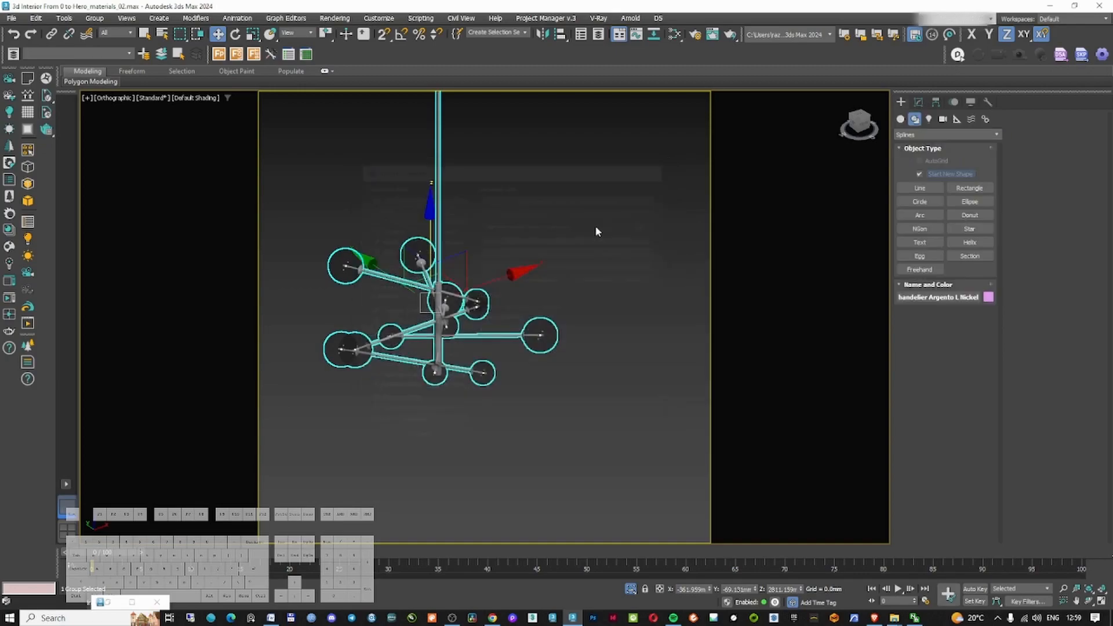
key(m)
scroll(441, 371, up, 3)
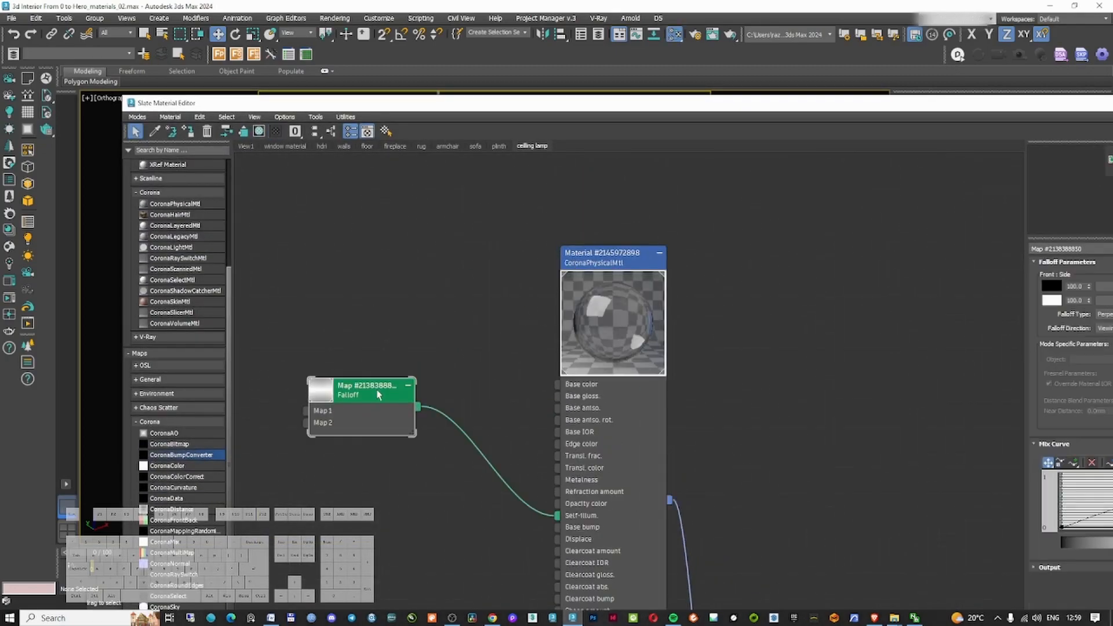
Rearrange the chandelier material's nodes in the ceiling lamp view
middle_drag(413, 402, 388, 342)
drag(495, 108, 540, 110)
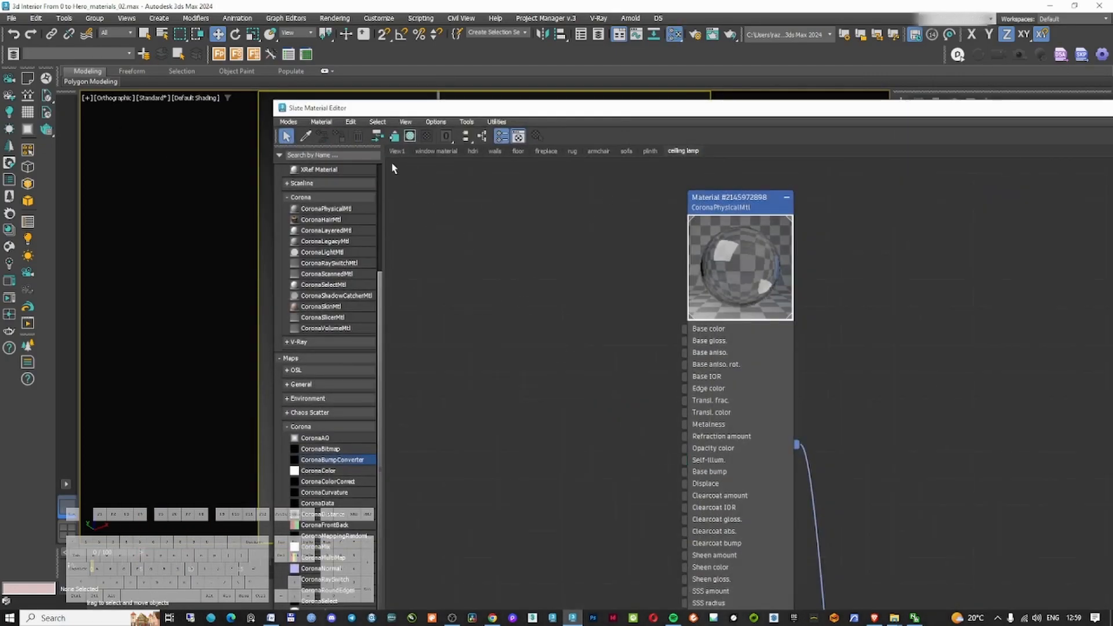
scroll(580, 348, down, 2)
middle_drag(713, 579, 637, 328)
drag(715, 353, 863, 277)
middle_drag(643, 180, 576, 340)
drag(577, 224, 641, 139)
middle_drag(582, 412, 578, 278)
drag(579, 279, 579, 238)
middle_drag(482, 526, 531, 384)
scroll(529, 383, up, 1)
click(658, 388)
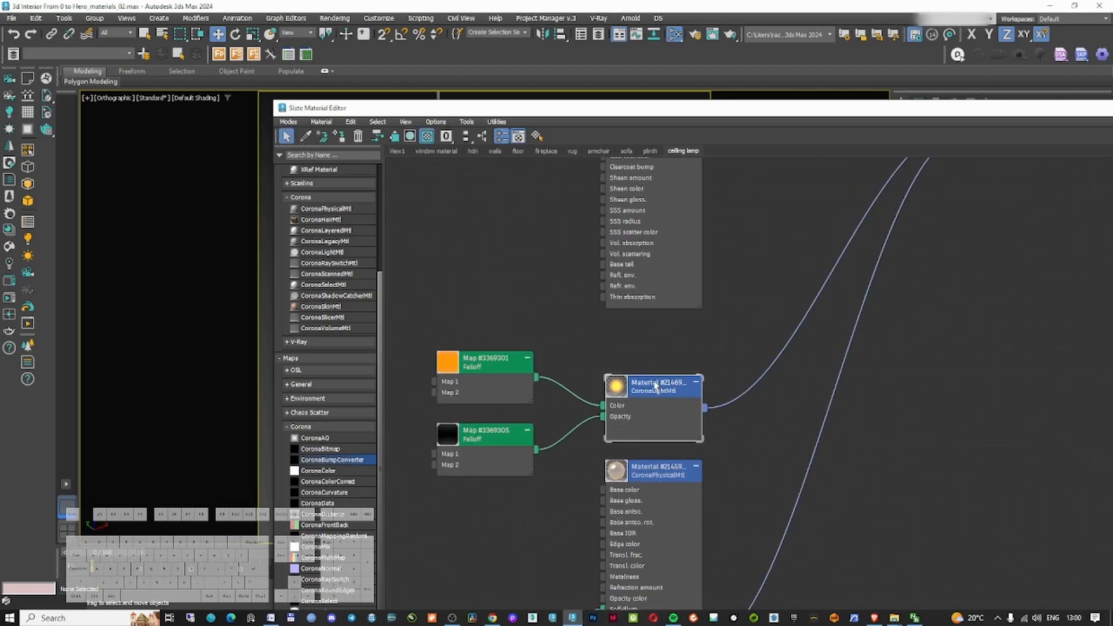
Add a new CoronaPhysicalMtl and connect it to the chandelier's Multi/Sub-Object material
drag(363, 212, 571, 295)
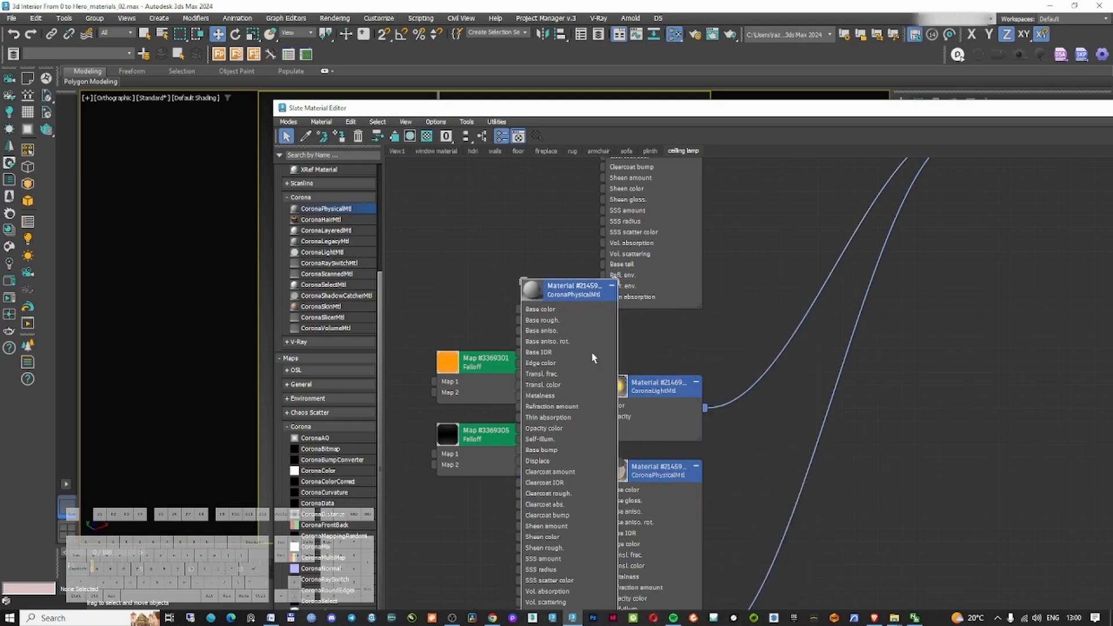
scroll(587, 341, down, 2)
middle_drag(588, 341, 531, 407)
click(545, 374)
drag(521, 385, 615, 396)
scroll(612, 389, up, 3)
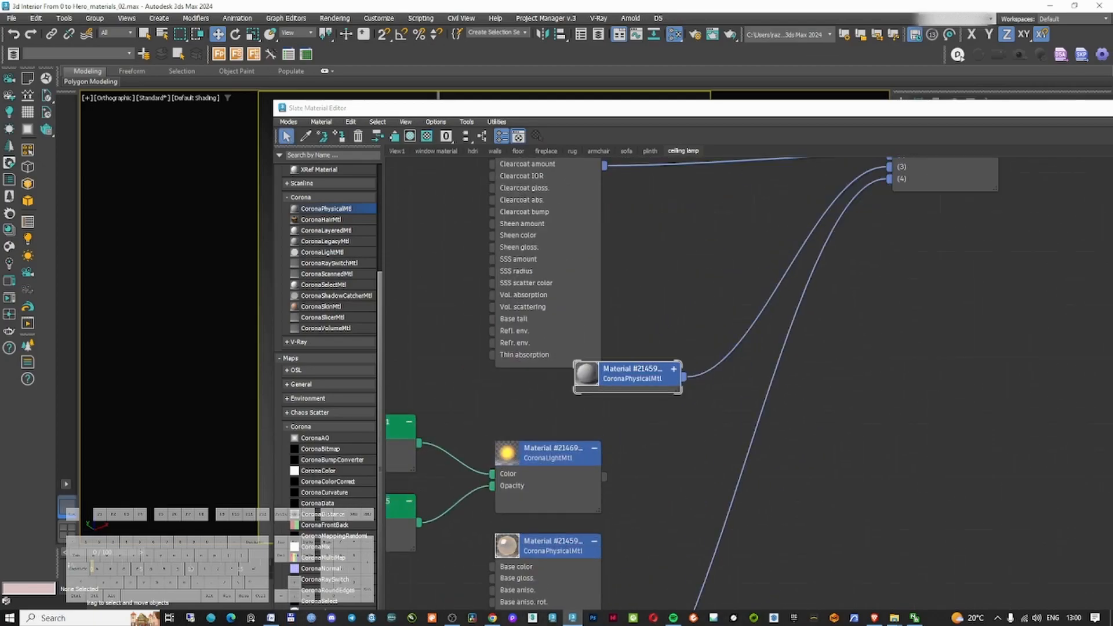
scroll(771, 198, down, 1)
middle_drag(771, 197, 658, 318)
drag(587, 467, 754, 311)
middle_drag(659, 319, 743, 413)
scroll(742, 414, down, 1)
Open the new material's parameters and adjust its metal edge colour
double_click(594, 271)
double_click(874, 107)
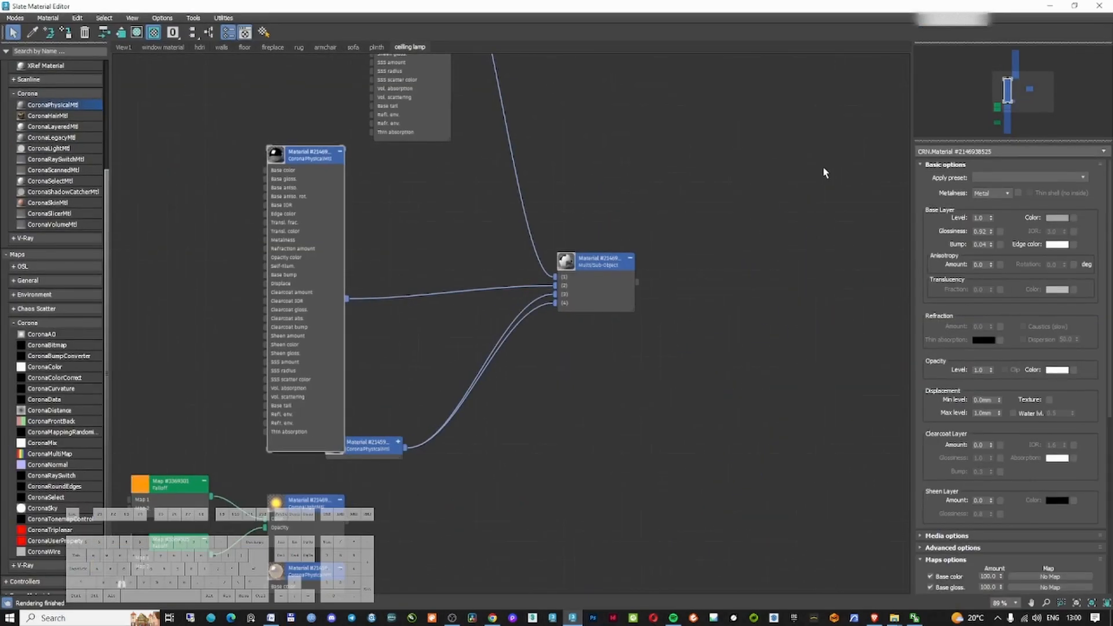
click(1057, 244)
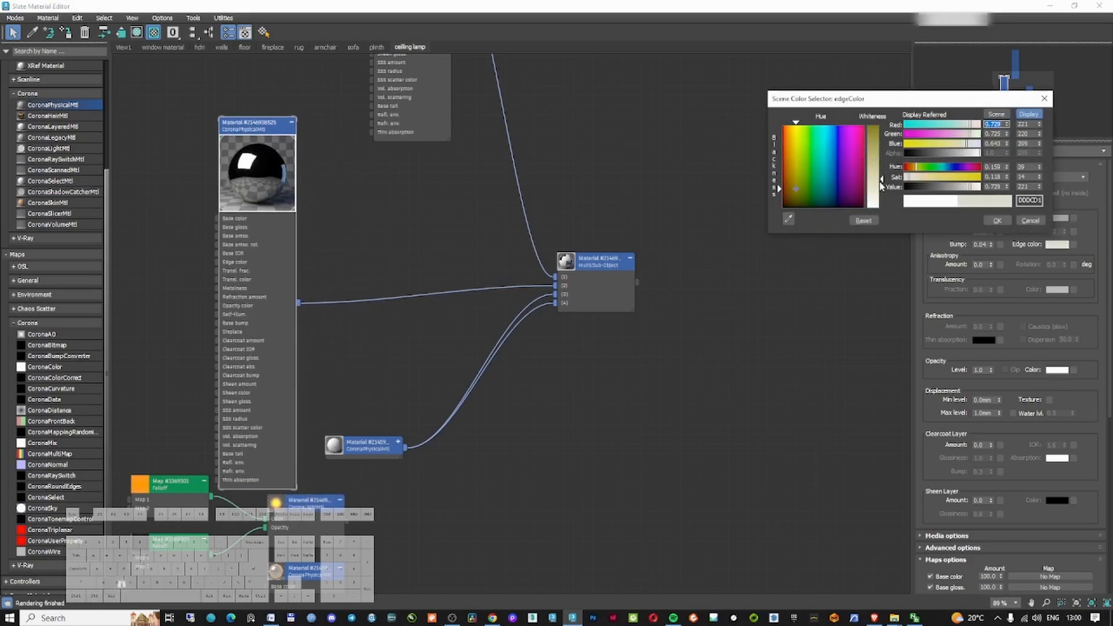
click(993, 221)
double_click(982, 230)
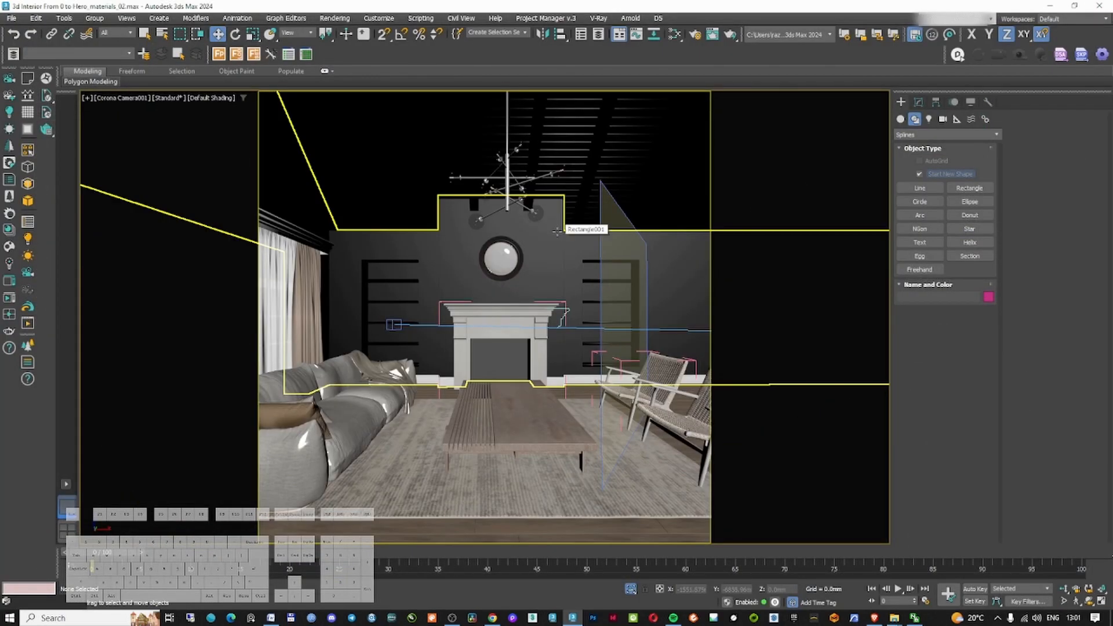
Isolate the sofa model in the camera view
right_click(509, 190)
click(526, 213)
drag(573, 103, 628, 114)
right_click(544, 128)
click(554, 138)
drag(590, 175, 575, 175)
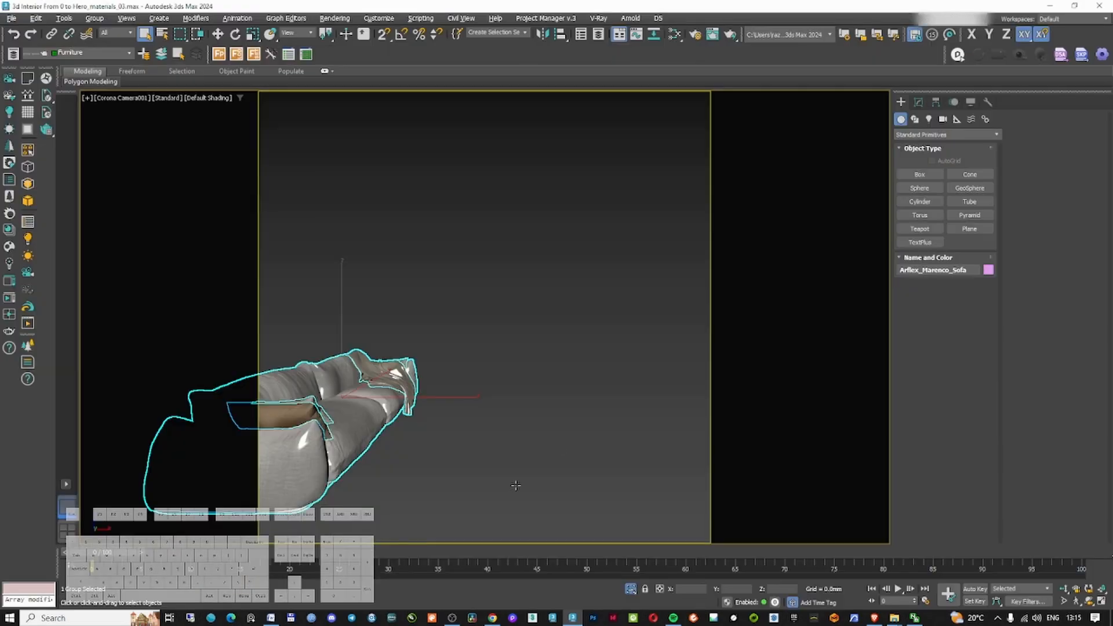
click(430, 423)
click(697, 227)
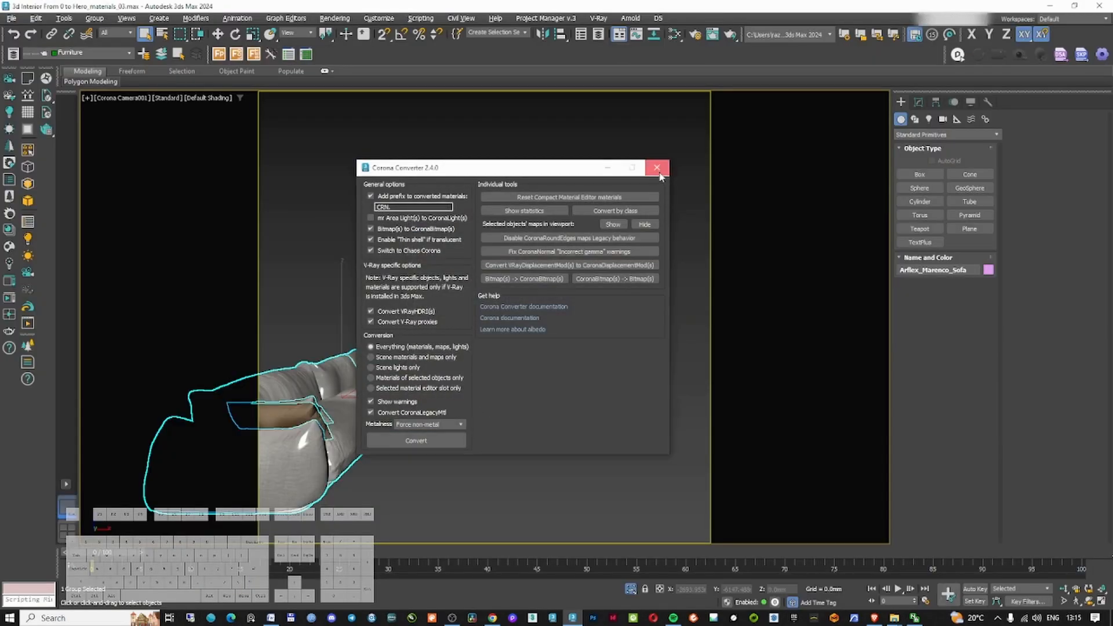
click(658, 169)
Set the Arflex Marenco Sofa_Fabric_2 material's metalness to Non-metal in the sofa view
key(m)
click(357, 51)
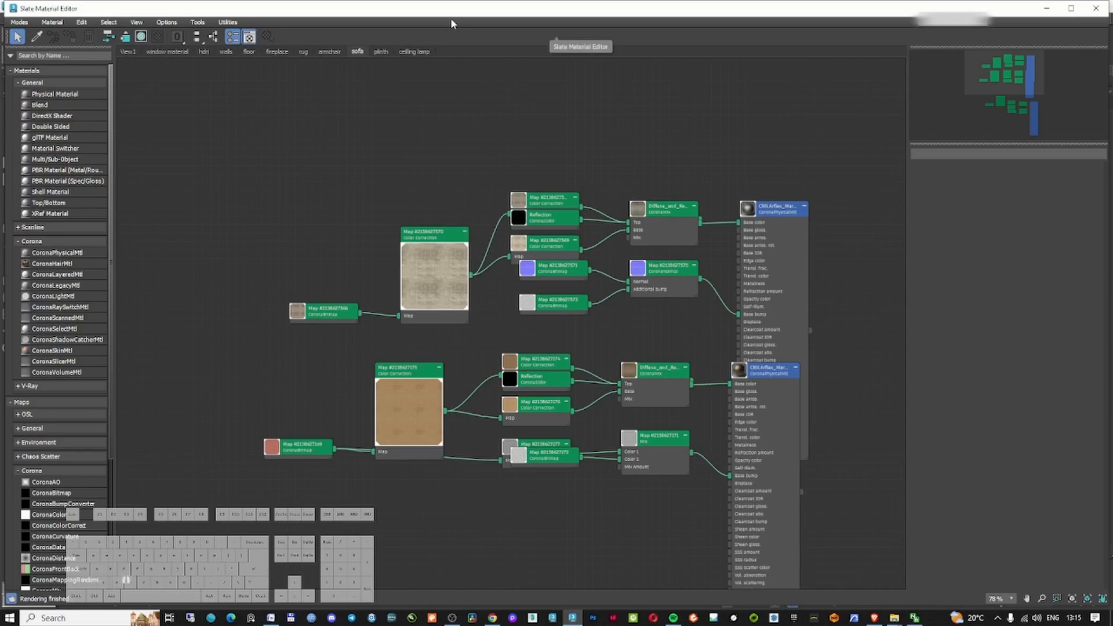
scroll(711, 363, up, 4)
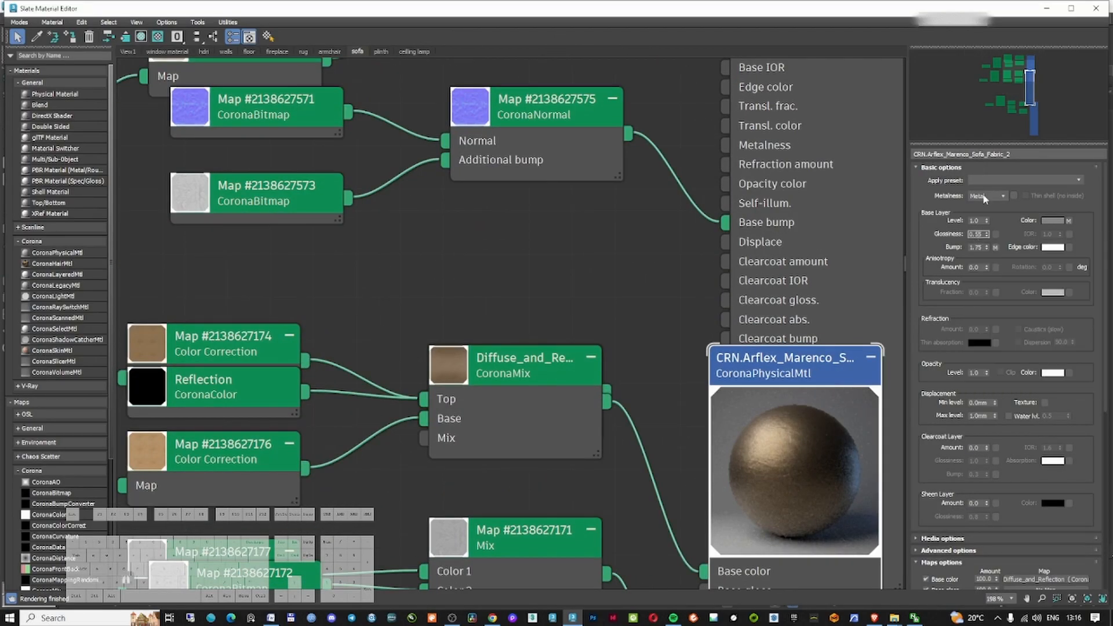
click(984, 204)
Give the Sofa_Fabric_1 material a sheen layer with amount 1.0 and a black sheen colour
scroll(647, 294, down, 3)
middle_drag(647, 294, 576, 363)
double_click(698, 119)
scroll(820, 314, down, 7)
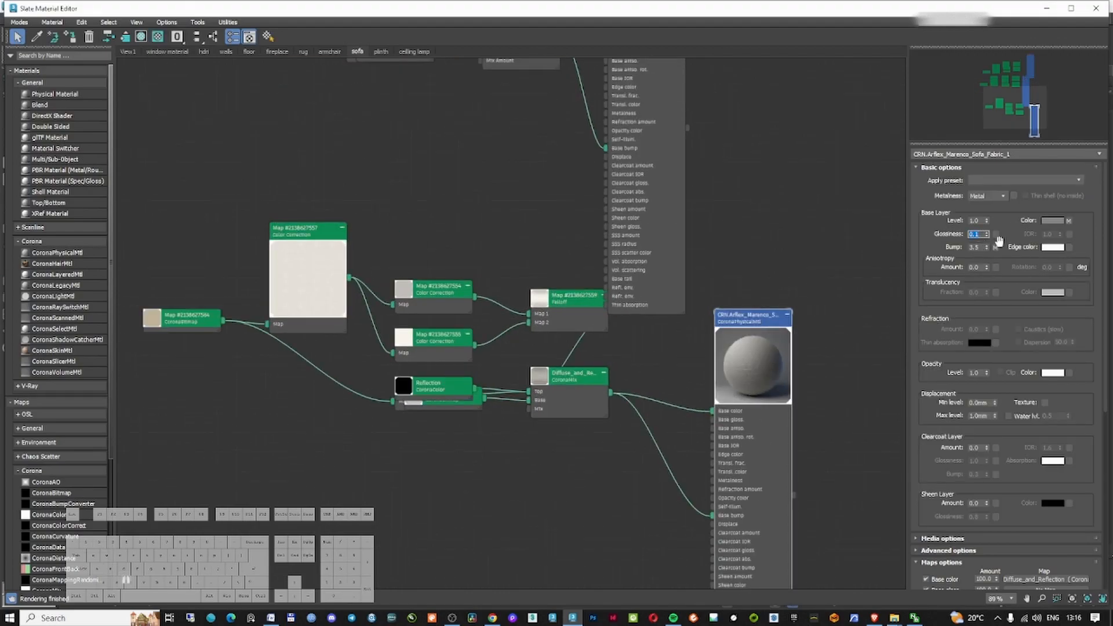
drag(978, 439, 978, 418)
click(1053, 503)
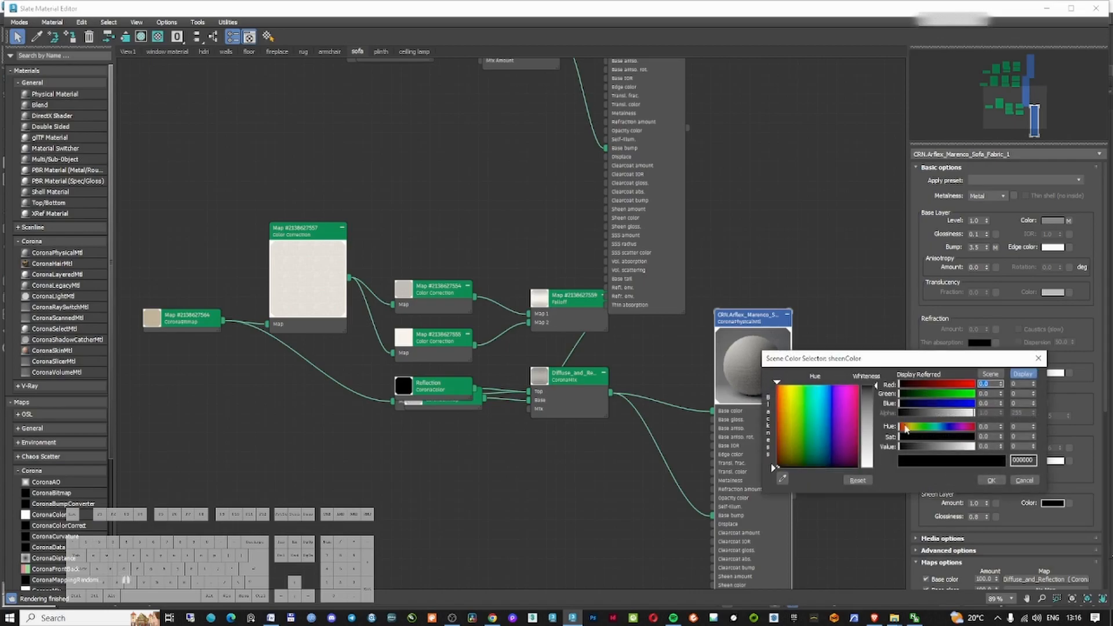
click(991, 480)
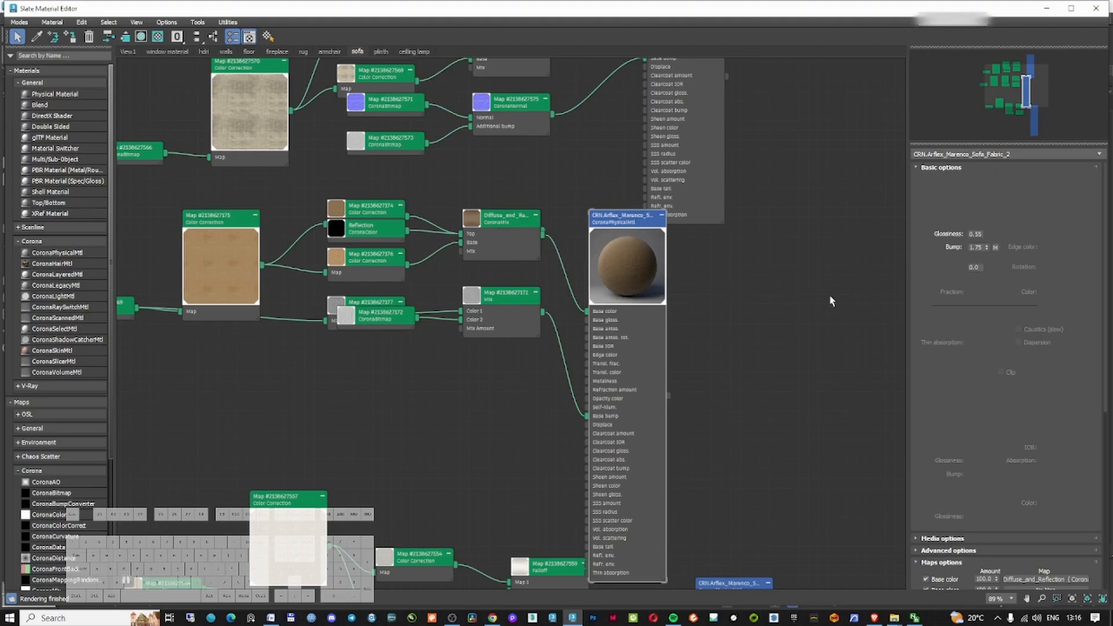
Set the Sofa_Fabric_2 material's sheen amount to 1.0 with a tan sheen colour
scroll(985, 406, down, 3)
click(977, 458)
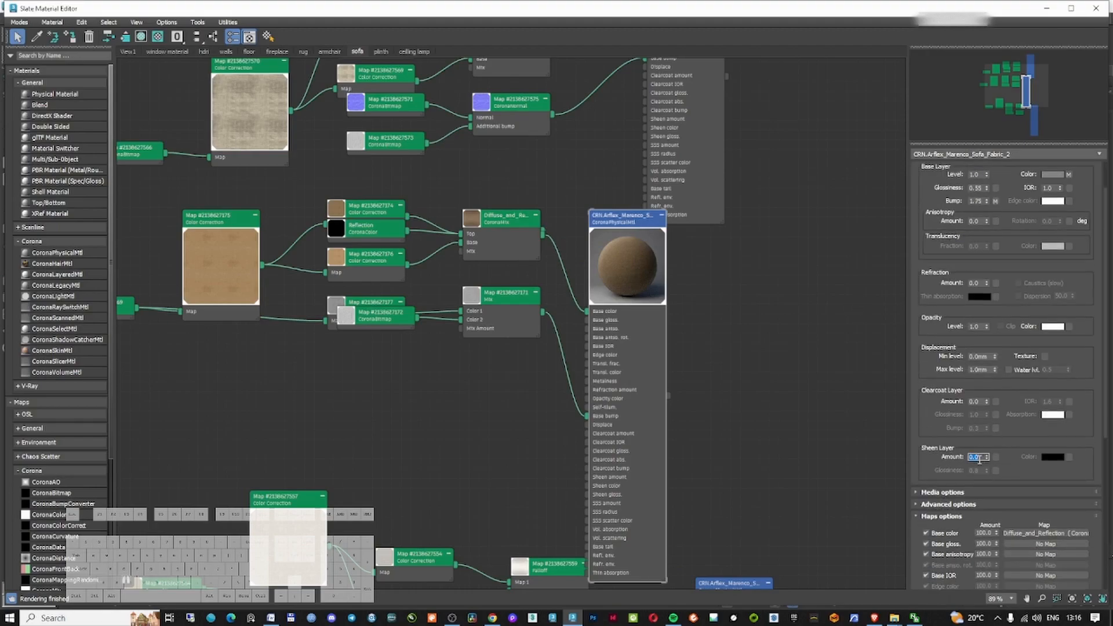
click(1053, 472)
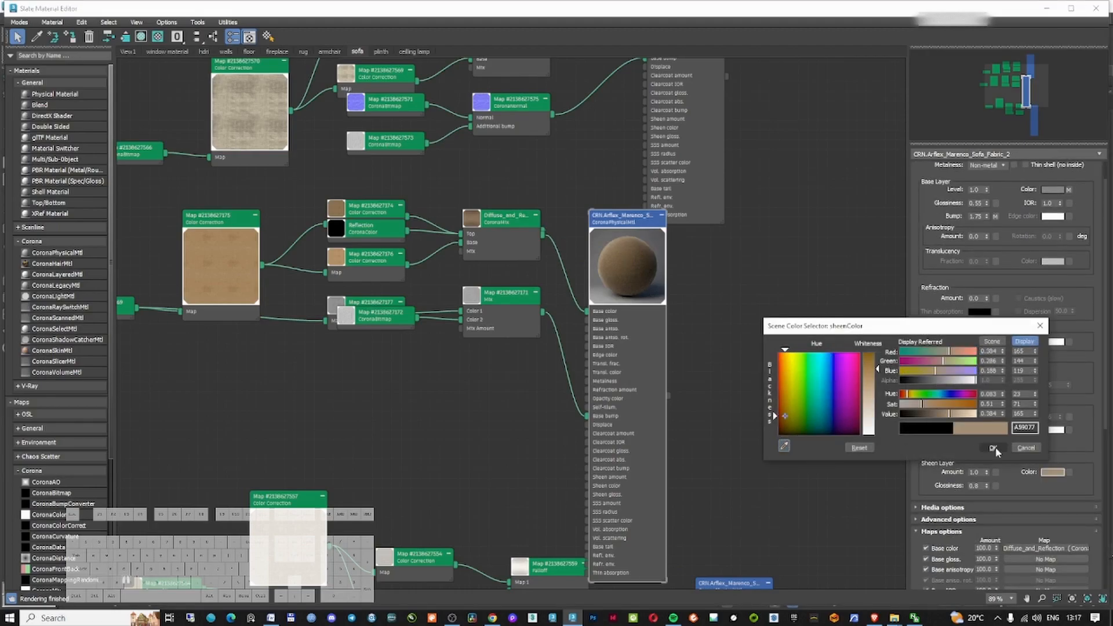
click(1025, 447)
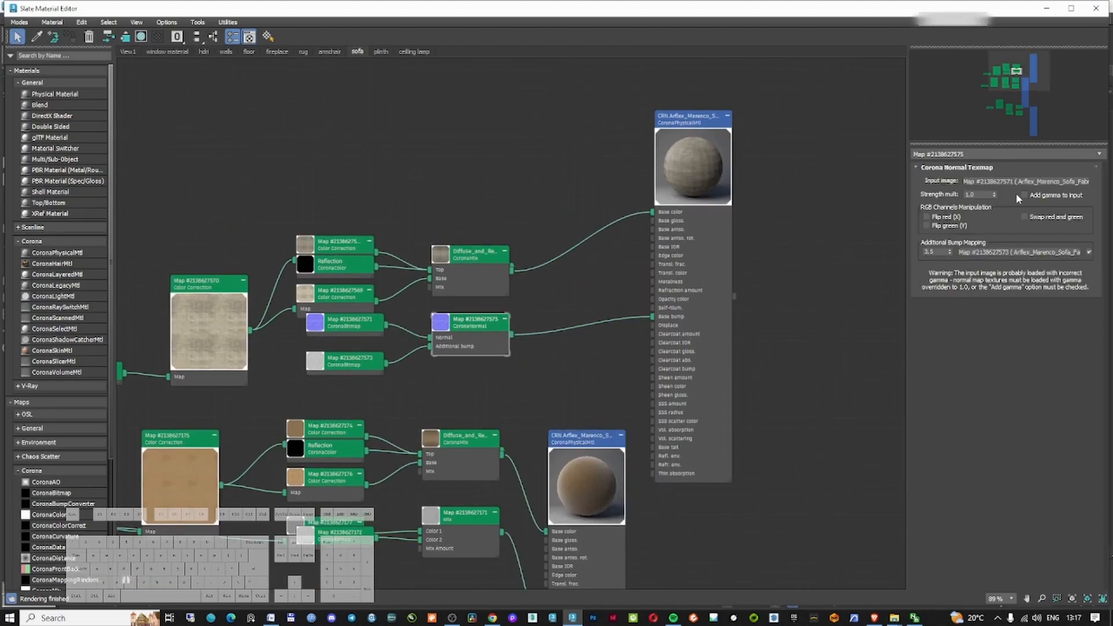
Set a black sheen colour on the Sofa_Fabric_4 material and close the material editor
double_click(706, 140)
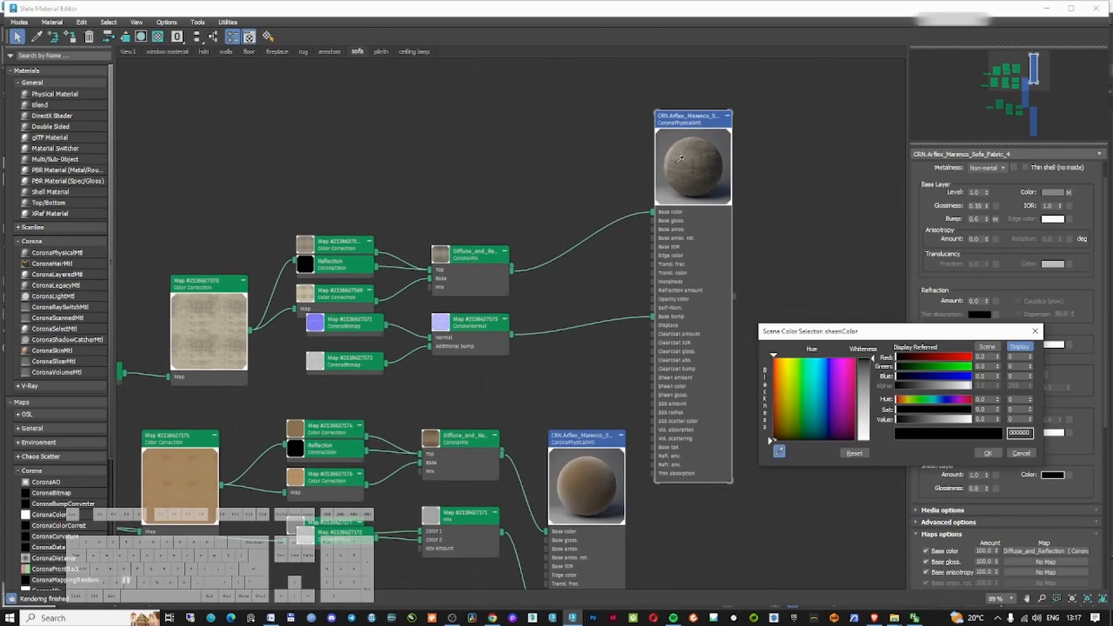
click(987, 452)
click(1099, 8)
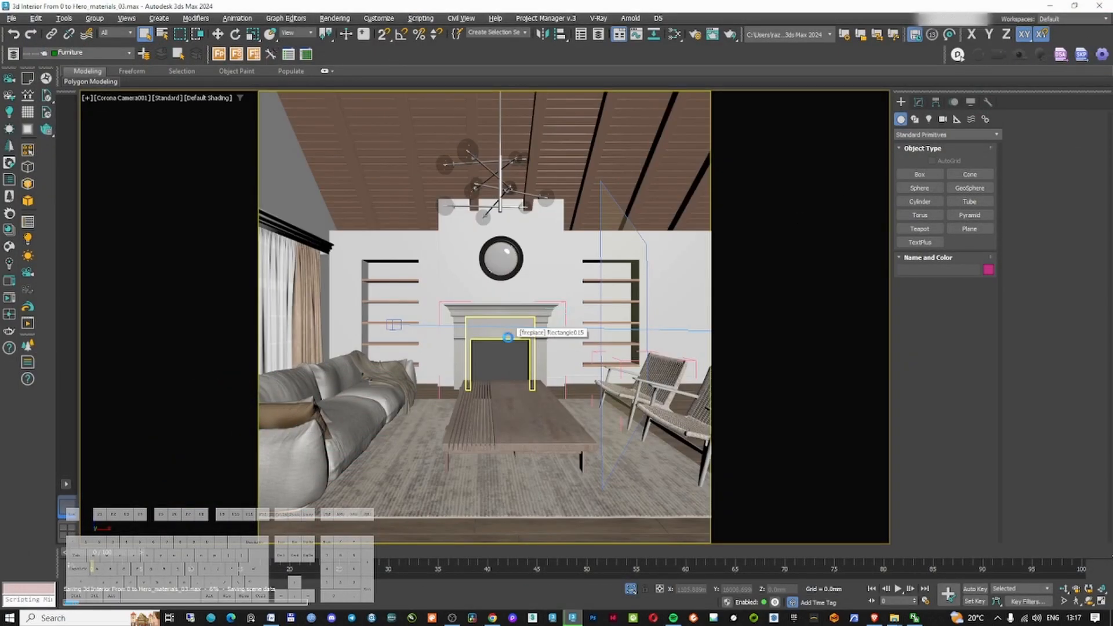
Open the downloaded TV Wall Set 98 model file in 3ds Max
click(874, 618)
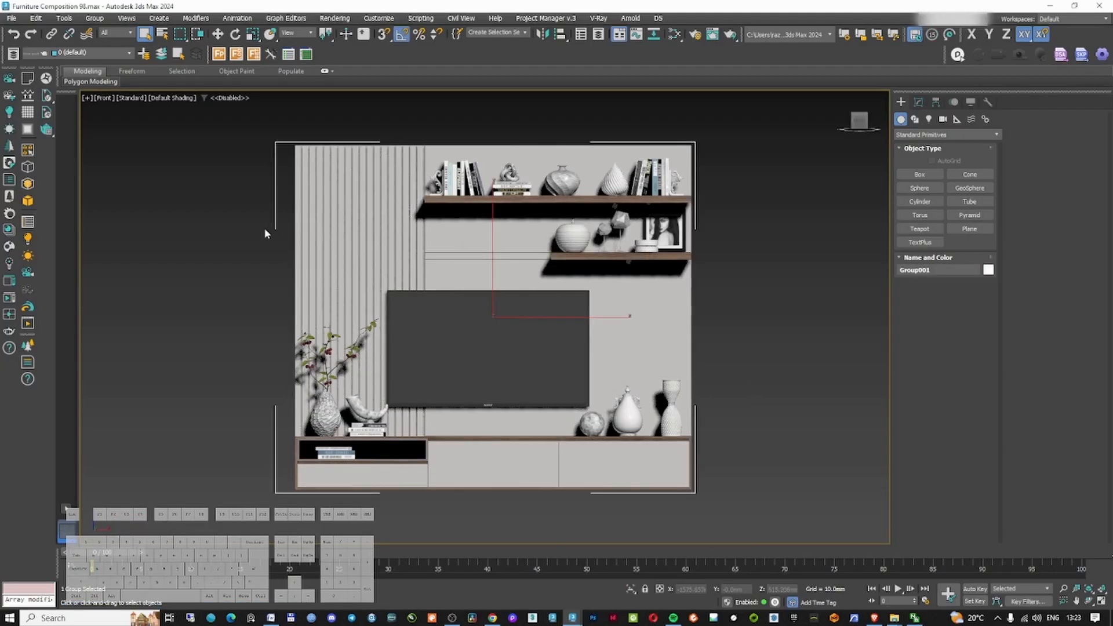
click(264, 229)
right_click(375, 217)
click(389, 232)
click(94, 18)
click(103, 45)
Delete the TV wall unit, keeping only the decor objects
click(220, 232)
click(441, 337)
key(Delete)
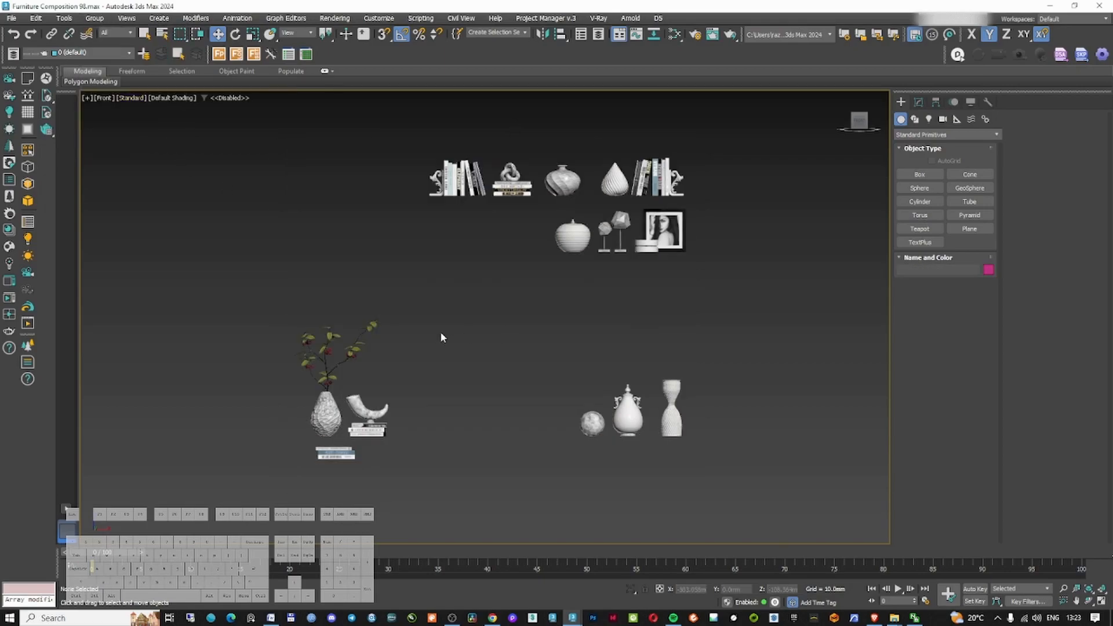
Select all decor objects and convert their materials with the Corona Converter
key(ctrl+a)
right_click(556, 324)
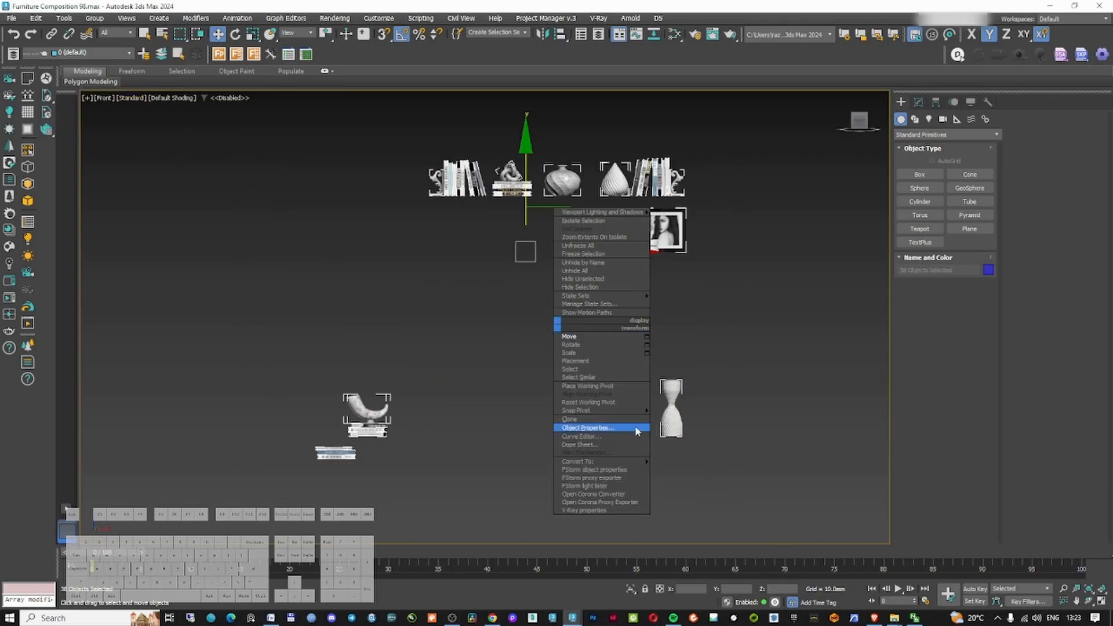
click(613, 494)
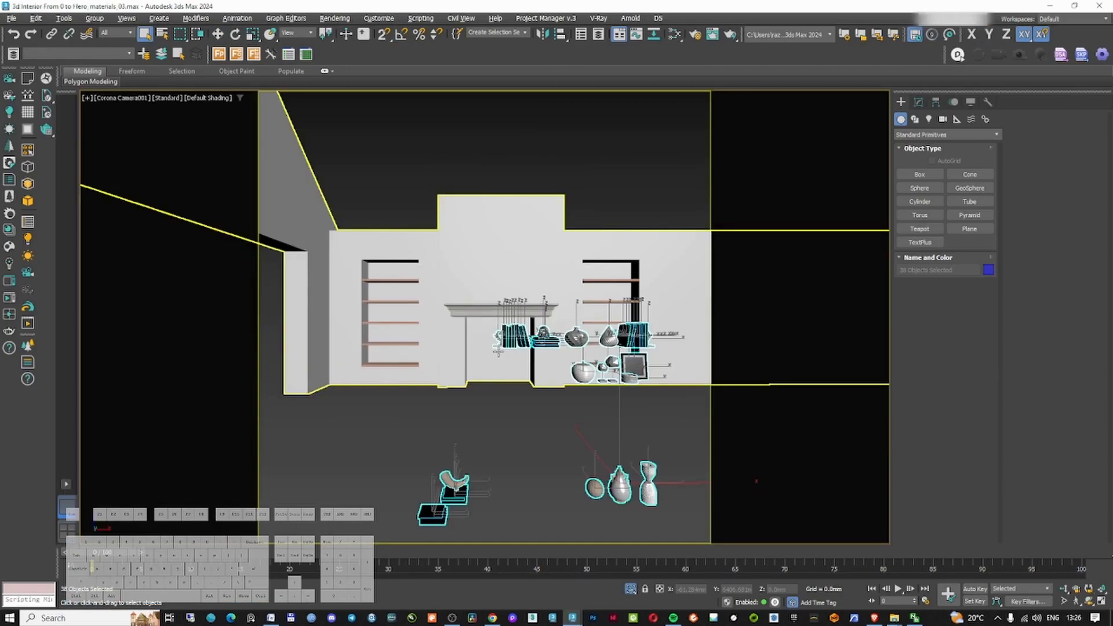
Move the imported decor objects toward the shelving wall in top view
key(t)
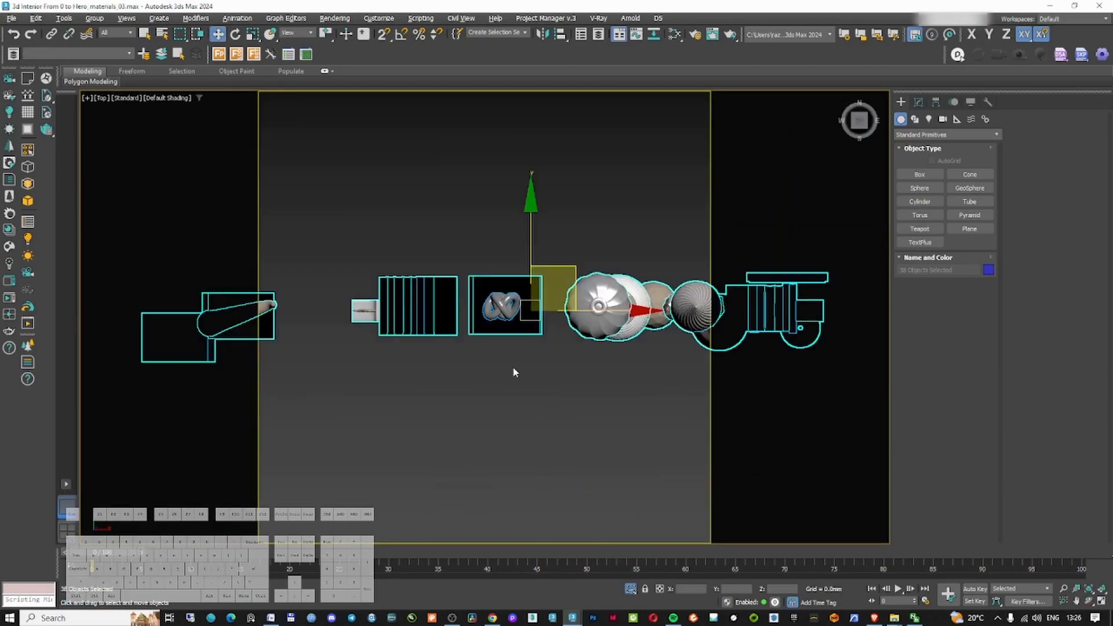
scroll(516, 367, down, 3)
drag(558, 225, 559, 192)
key(f)
scroll(514, 227, up, 8)
middle_drag(515, 227, 567, 230)
Arrange individual decor objects onto the shelves in front view
drag(341, 281, 507, 363)
scroll(614, 360, down, 5)
drag(621, 316, 434, 294)
scroll(405, 333, up, 9)
drag(472, 250, 472, 263)
scroll(461, 278, down, 4)
drag(534, 295, 522, 295)
scroll(522, 295, down, 7)
middle_drag(666, 313, 427, 304)
scroll(428, 304, up, 9)
scroll(412, 320, down, 6)
click(496, 325)
scroll(496, 324, down, 5)
middle_drag(496, 325, 582, 327)
drag(590, 296, 384, 272)
scroll(383, 270, up, 9)
middle_drag(360, 326, 605, 202)
drag(608, 198, 572, 206)
Fit further decor pieces onto the remaining shelf levels in front view
scroll(572, 206, down, 8)
drag(482, 289, 522, 259)
scroll(521, 261, down, 3)
middle_drag(546, 259, 581, 310)
scroll(581, 311, up, 2)
drag(561, 299, 690, 241)
scroll(664, 279, up, 9)
drag(533, 255, 508, 280)
scroll(503, 284, down, 8)
scroll(419, 439, up, 4)
scroll(563, 369, down, 3)
drag(536, 363, 395, 190)
scroll(396, 190, up, 7)
middle_drag(431, 204, 574, 209)
drag(462, 174, 462, 179)
scroll(458, 179, down, 6)
drag(531, 253, 510, 254)
drag(511, 253, 508, 254)
middle_drag(577, 310, 576, 293)
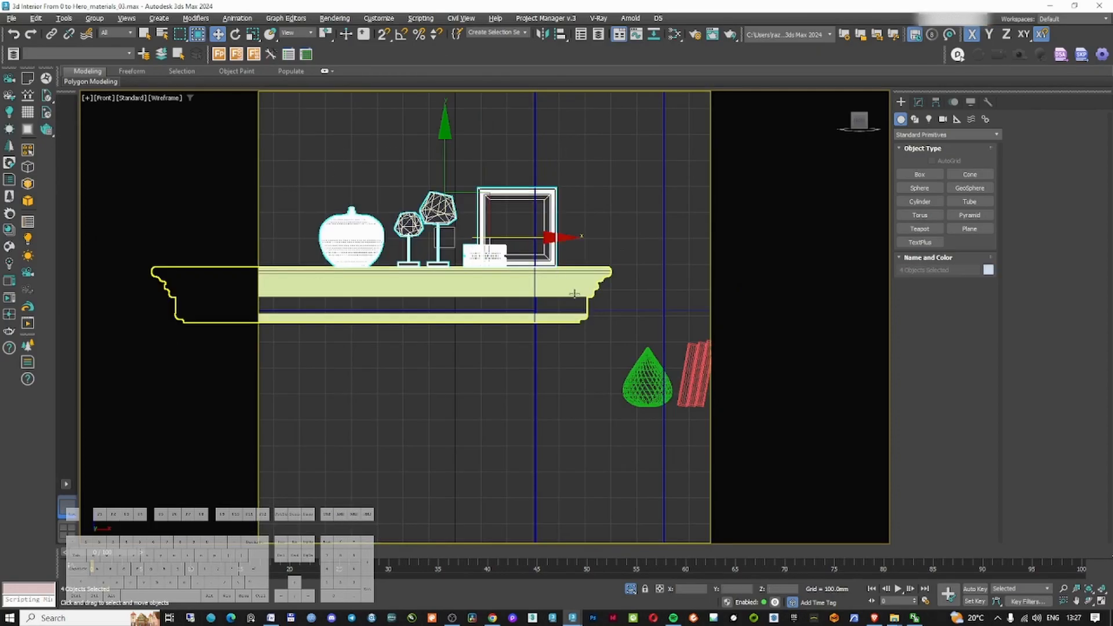
Adjust the decor objects' depth on the shelves in top view
key(t)
scroll(539, 284, down, 5)
scroll(493, 270, up, 3)
drag(491, 242, 491, 311)
drag(553, 339, 607, 340)
alt+middle_drag(591, 341, 582, 302)
drag(614, 329, 581, 328)
mouse_move(557, 325)
alt+middle_down()
mouse_move(609, 318)
mouse_move(551, 317)
alt+middle_up()
key(t)
scroll(539, 316, up, 3)
drag(527, 255, 526, 264)
alt+middle_drag(526, 273, 529, 218)
Reposition decor pieces on the left wall shelf in front wireframe view
key(f)
scroll(531, 316, down, 6)
click(531, 316)
scroll(436, 356, up, 9)
click(449, 335)
scroll(449, 336, down, 6)
scroll(580, 338, up, 6)
drag(500, 295, 550, 325)
scroll(548, 323, down, 6)
scroll(416, 319, up, 3)
click(399, 324)
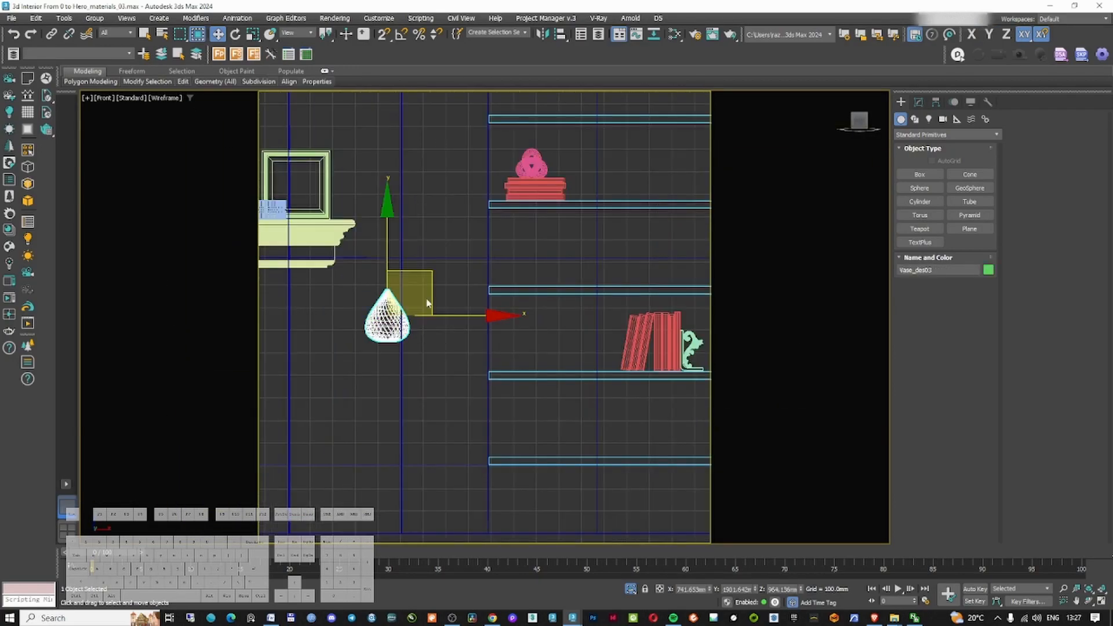
Place the vase, books and horn sculpture onto the right-hand shelves
scroll(649, 144, down, 5)
scroll(560, 339, up, 3)
drag(648, 330, 511, 401)
middle_drag(571, 395, 594, 396)
click(595, 398)
click(626, 394)
scroll(632, 398, down, 6)
drag(673, 360, 593, 255)
key(ctrl+z)
scroll(664, 397, up, 5)
ctrl+click(557, 388)
scroll(371, 119, up, 6)
scroll(426, 307, down, 8)
scroll(414, 409, up, 4)
drag(414, 408, 475, 486)
scroll(440, 446, down, 5)
scroll(539, 438, up, 6)
scroll(527, 338, down, 4)
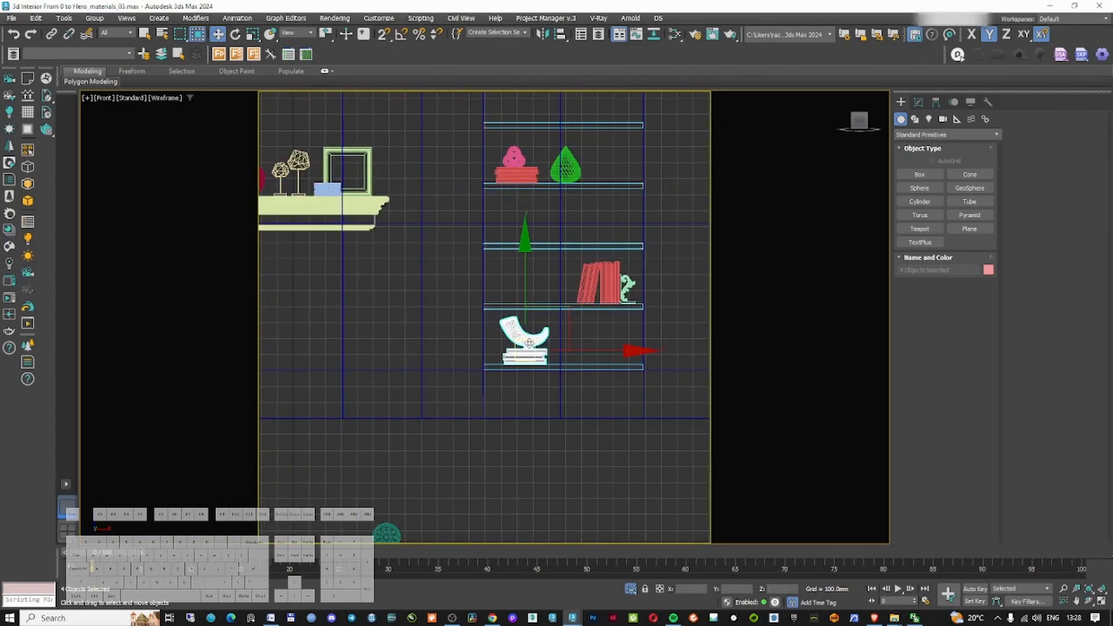
middle_drag(529, 343, 617, 214)
scroll(617, 389, down, 3)
Switch to the Furniture Composition 98 window with the shelf decor set
click(547, 399)
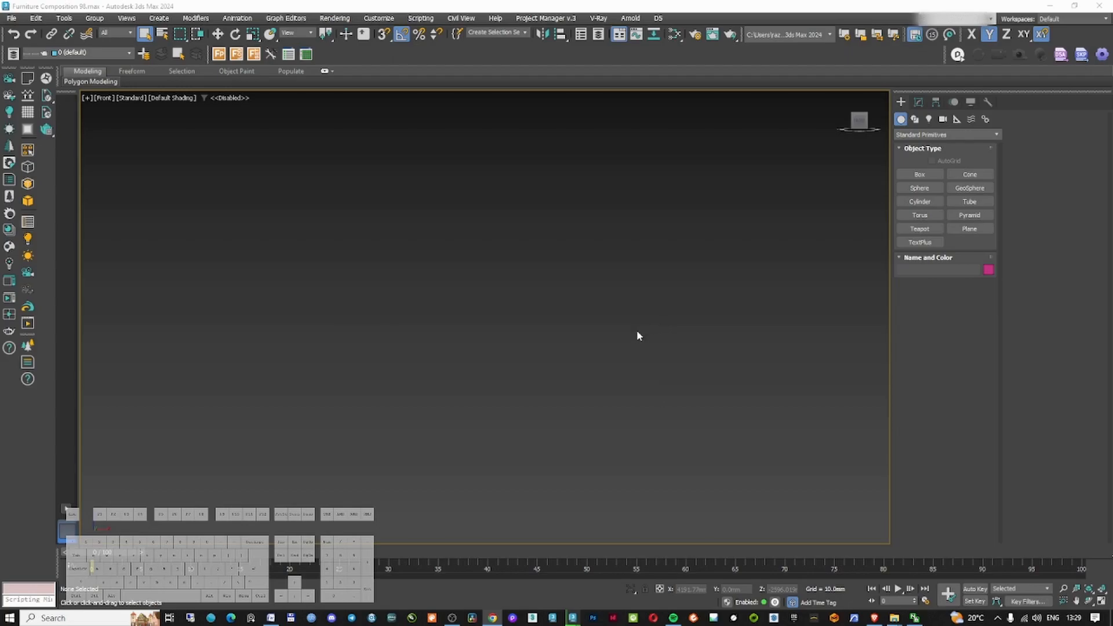
click(617, 367)
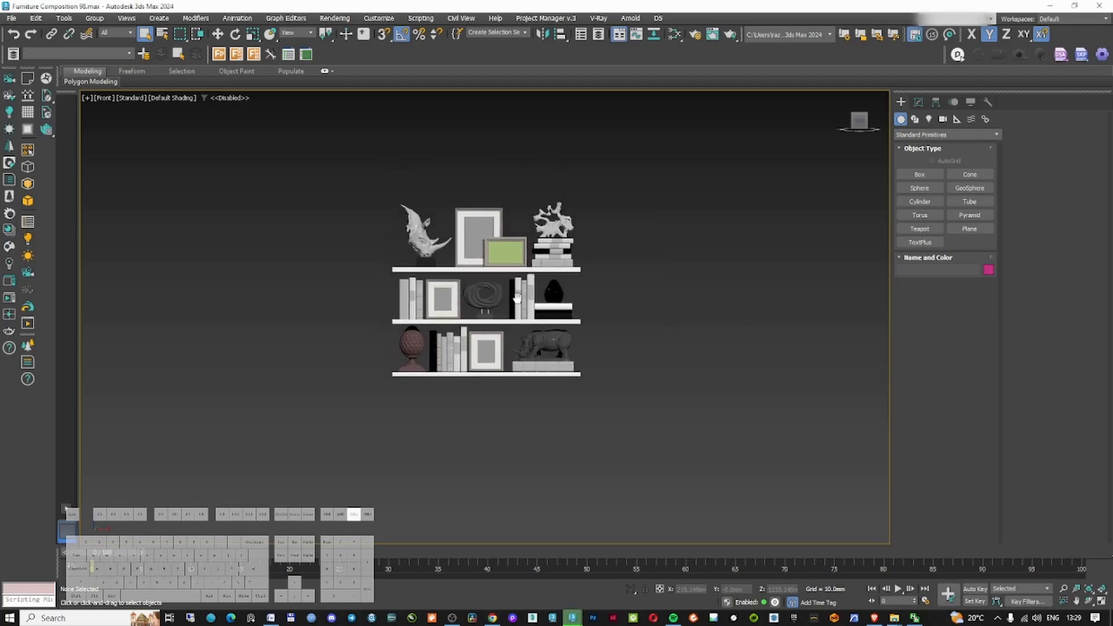
Group the shelf decor objects and bring the group into the interior scene
click(94, 18)
click(105, 34)
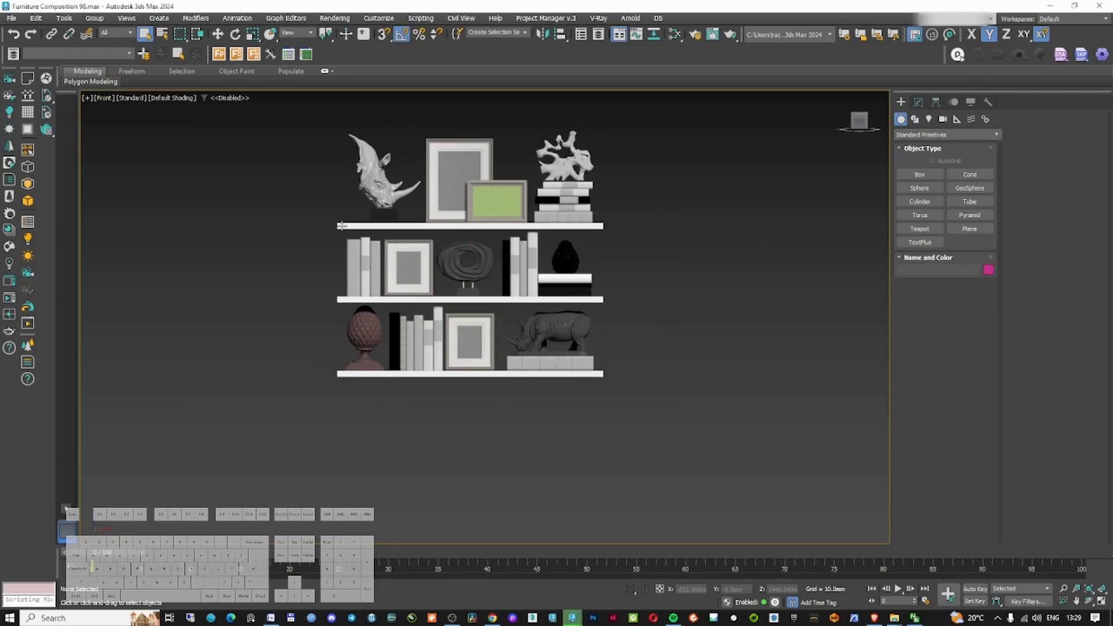
drag(266, 126, 709, 494)
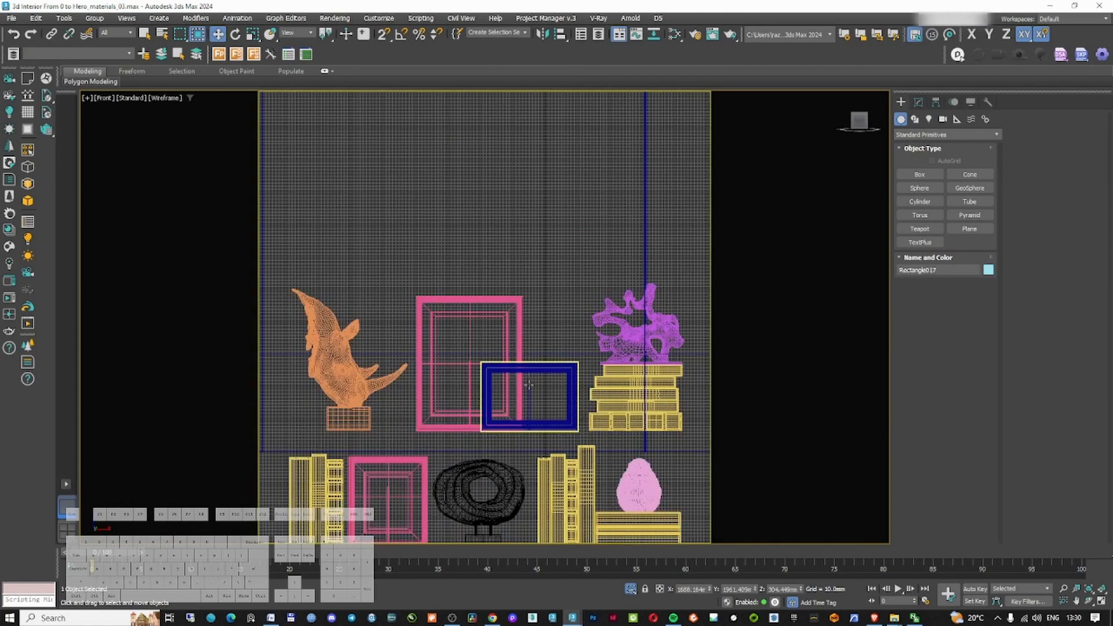
Move the pasted decor set onto the left wall shelving in front view
click(529, 385)
ctrl+click(517, 333)
scroll(513, 331, down, 5)
middle_drag(532, 318, 552, 370)
drag(555, 357, 603, 192)
scroll(587, 236, up, 7)
middle_drag(588, 236, 569, 256)
drag(473, 226, 473, 233)
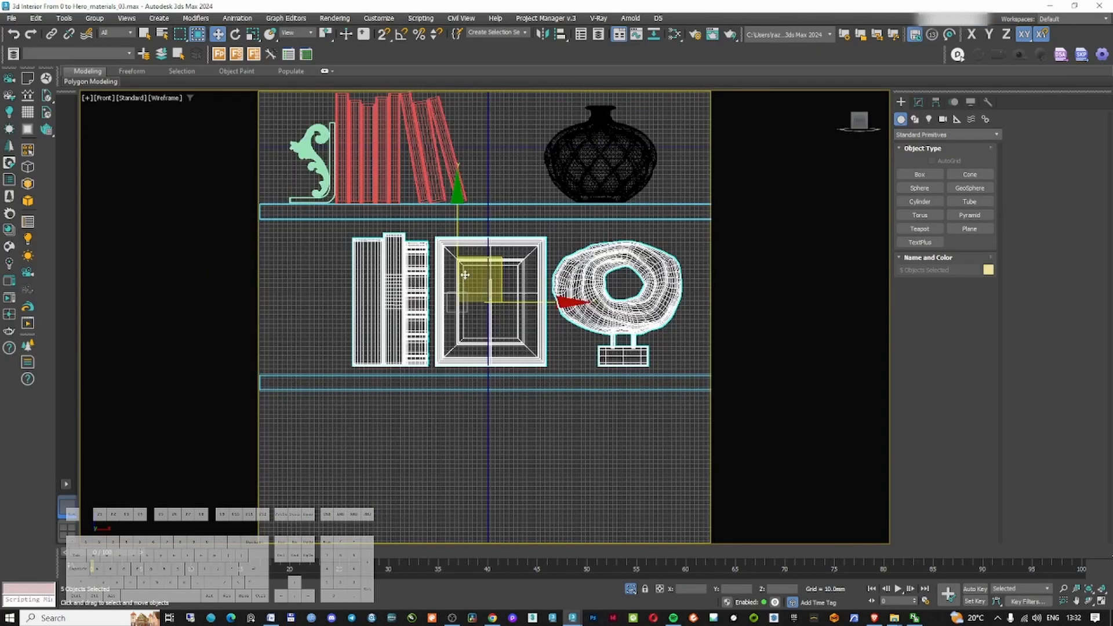
Inspect the decor placement on the shelves in front, orthographic and camera views
scroll(607, 313, up, 6)
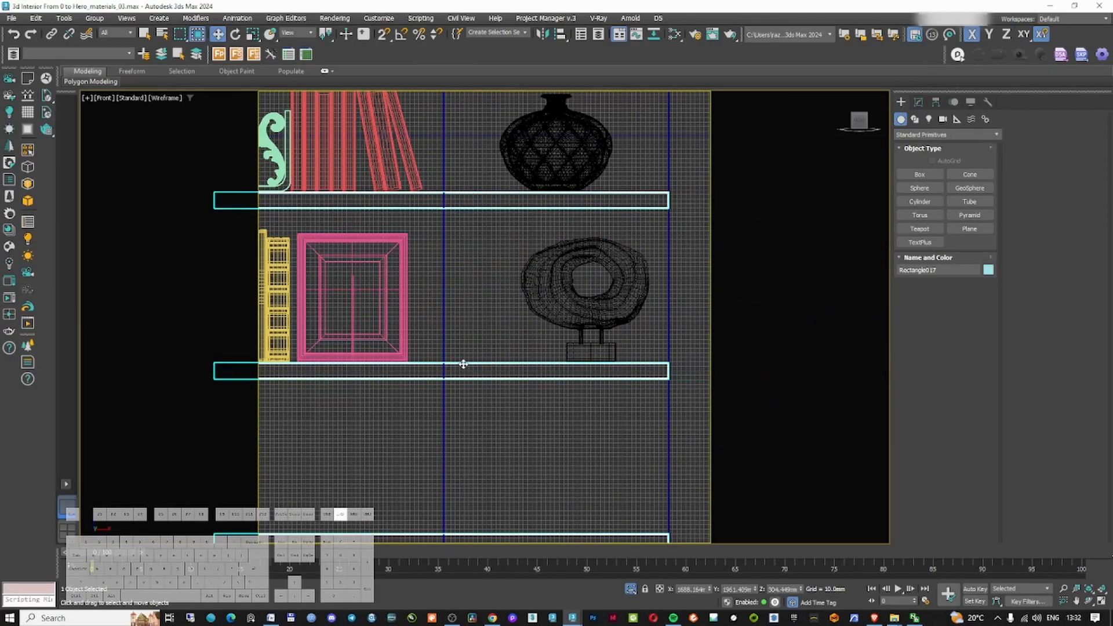
drag(409, 324, 534, 403)
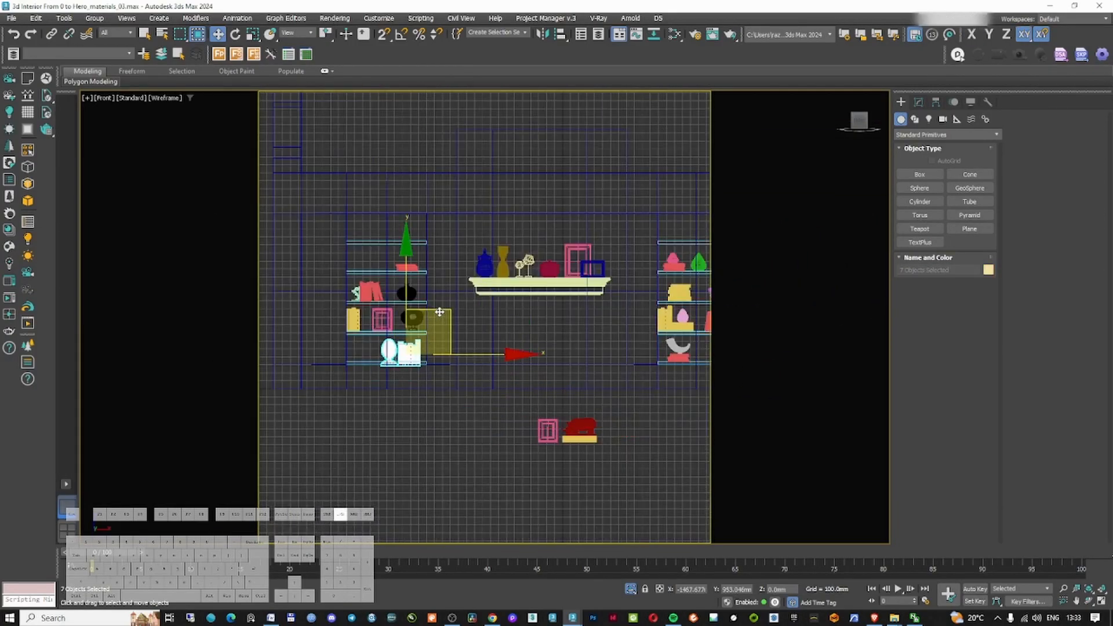
key(z)
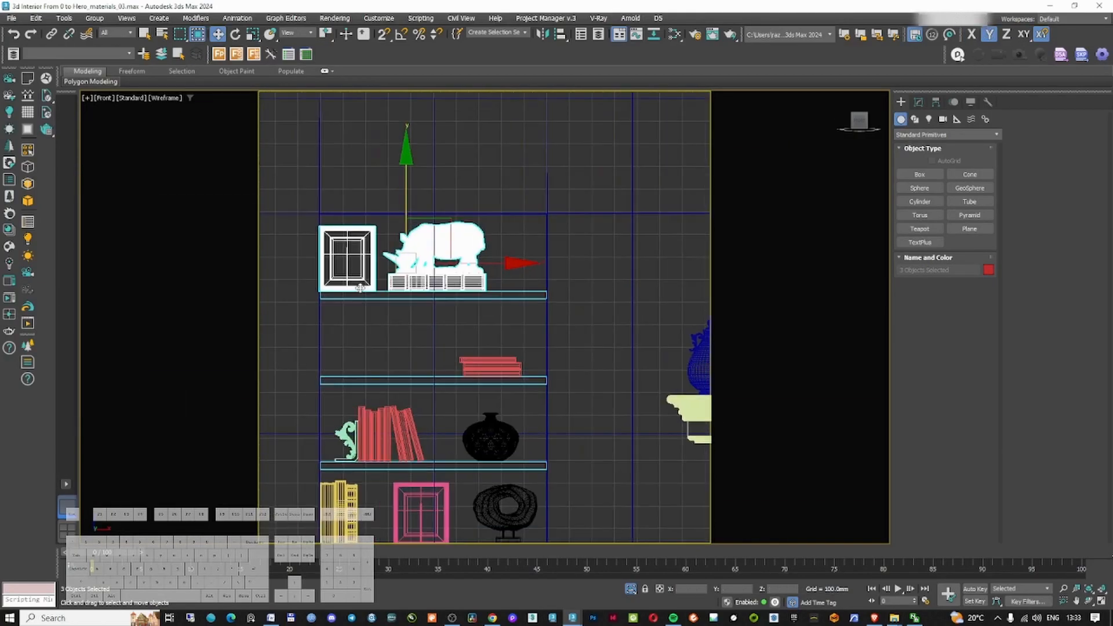
click(395, 359)
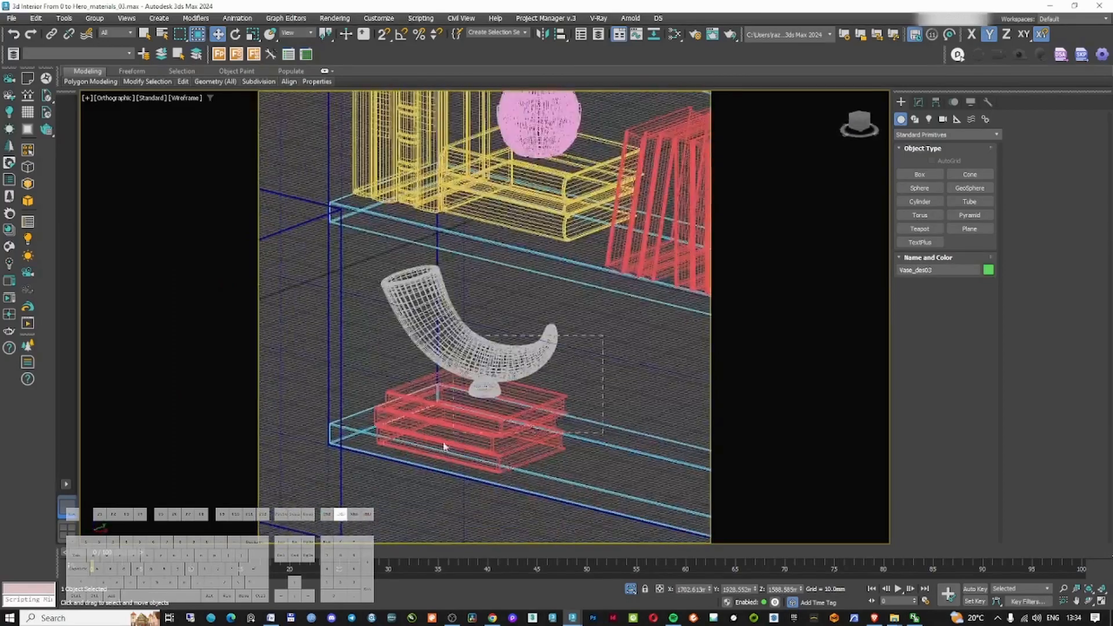
click(523, 386)
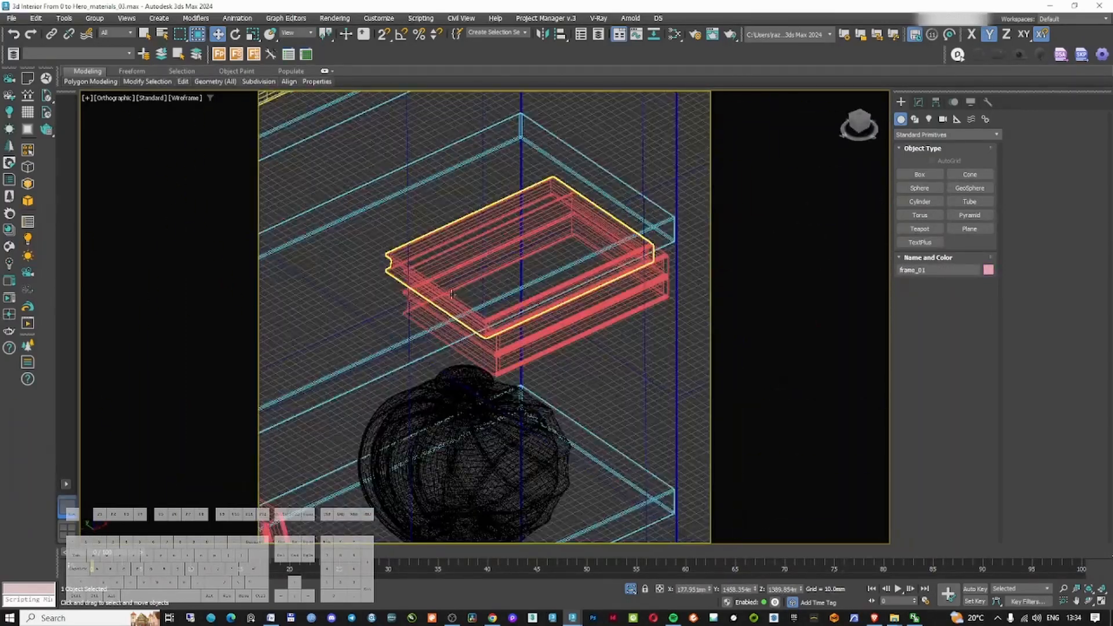
click(548, 344)
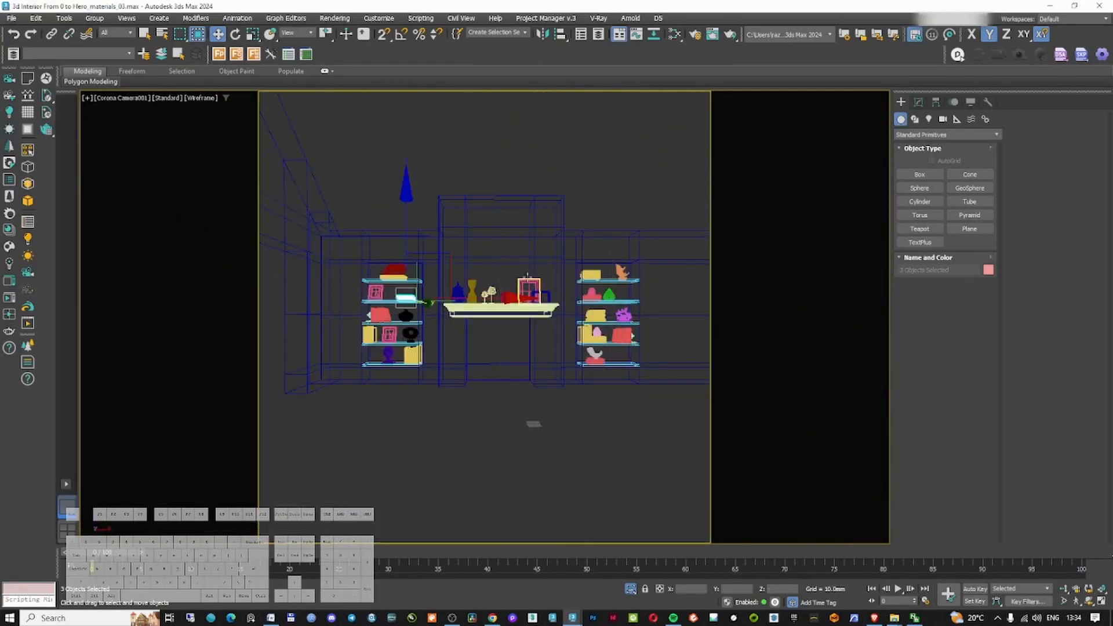
click(531, 370)
right_click(531, 370)
click(548, 328)
click(509, 316)
right_click(508, 316)
click(529, 274)
Add the selected decor objects to the Style layer in the Layer Explorer
click(14, 54)
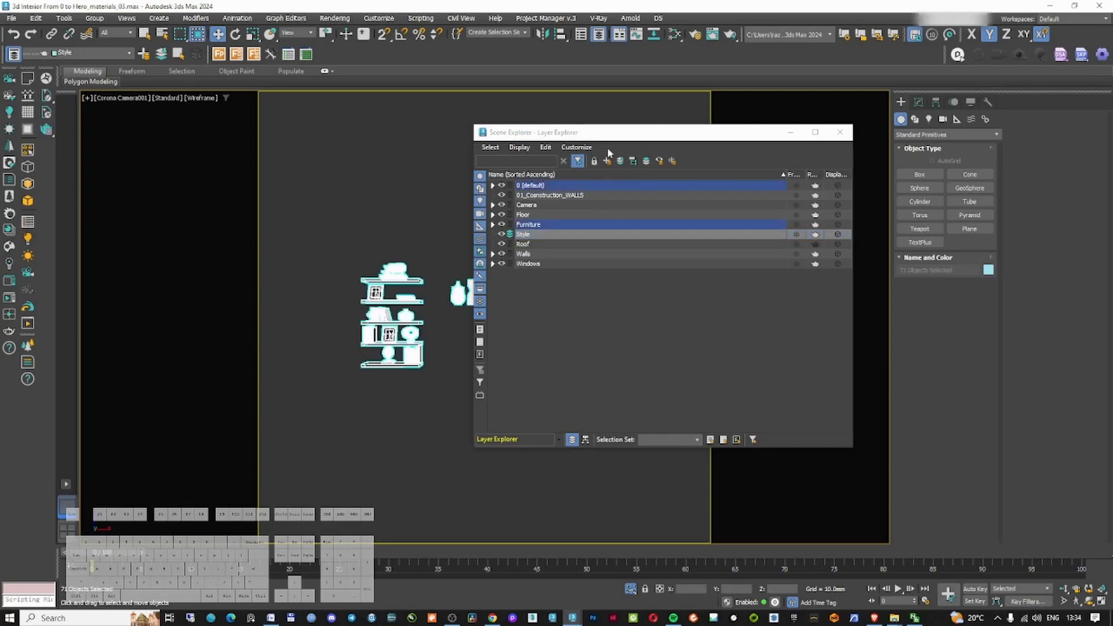
click(607, 161)
click(791, 133)
Unhide the rest of the scene and show the camera view in shaded mode
click(503, 384)
right_click(502, 406)
click(525, 345)
key(F3)
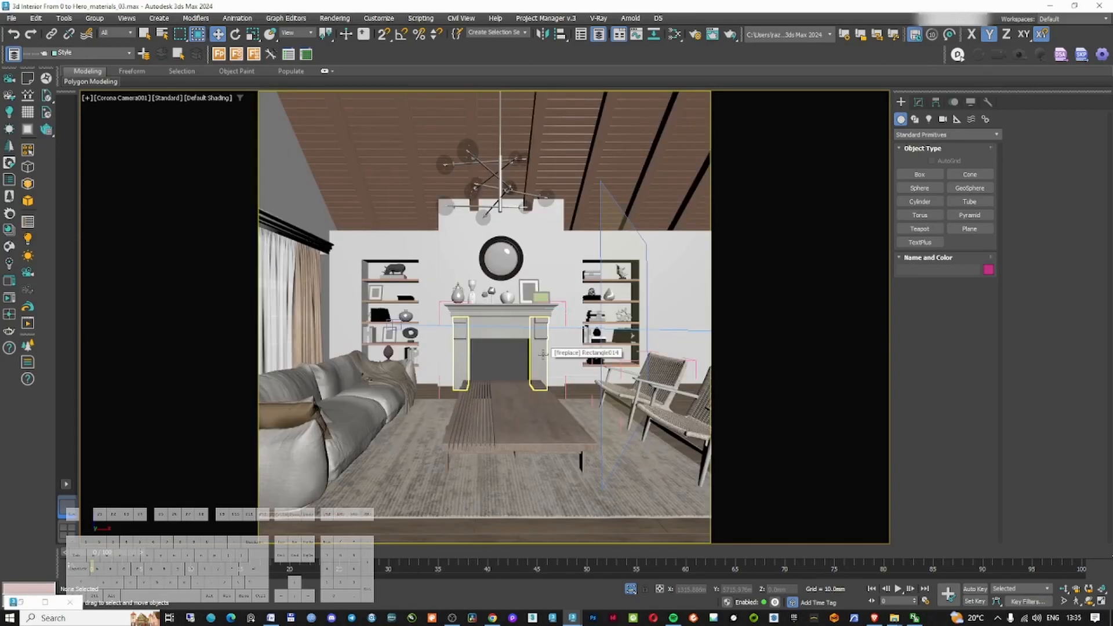
Switch to the Furniture Composition 98 file containing the Decor_set_01 group
click(528, 368)
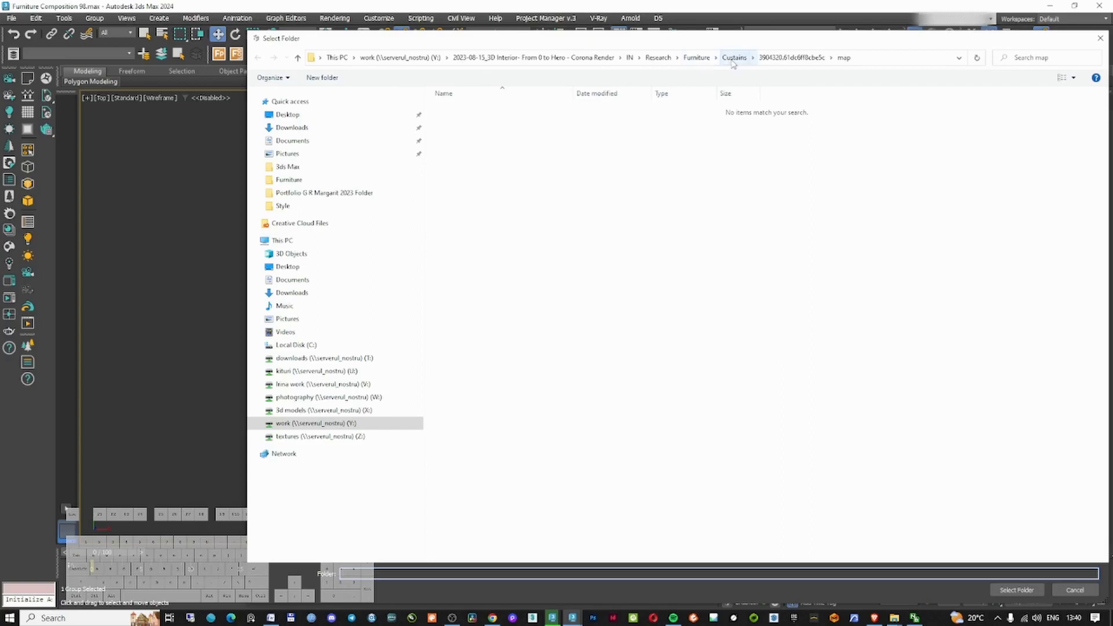
click(699, 57)
click(1018, 590)
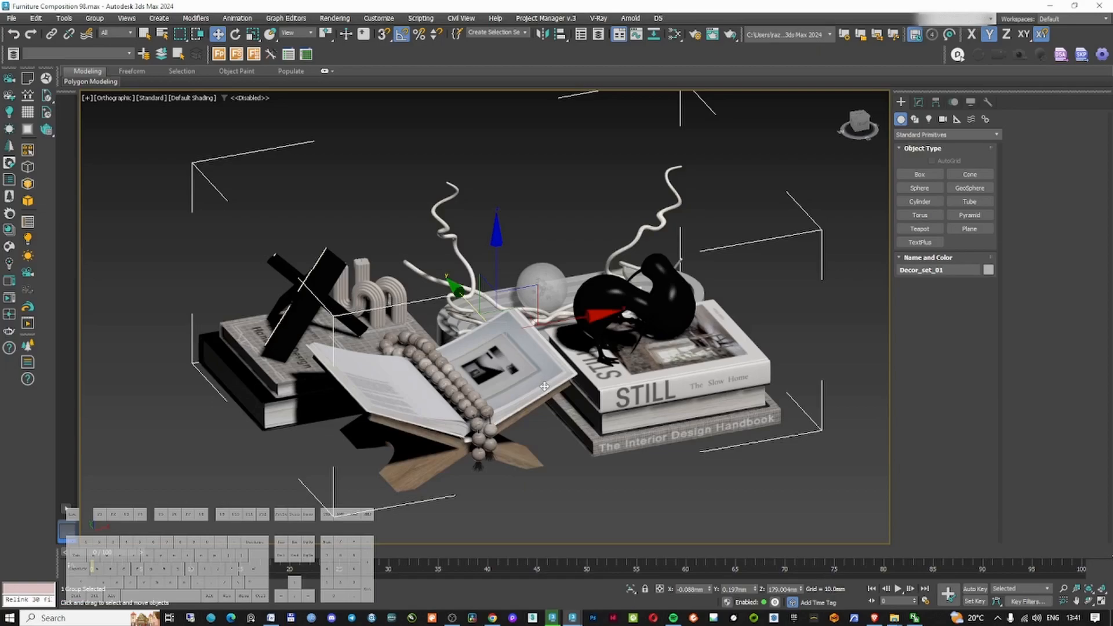
Convert the decor set's materials with the Corona Converter
right_click(510, 380)
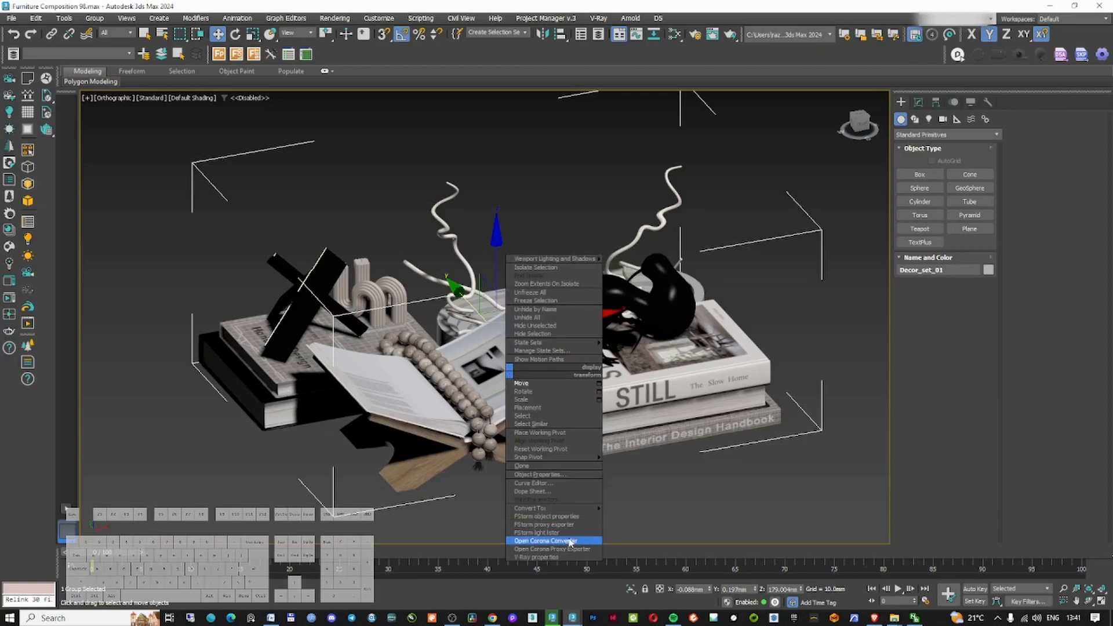
click(570, 538)
click(440, 442)
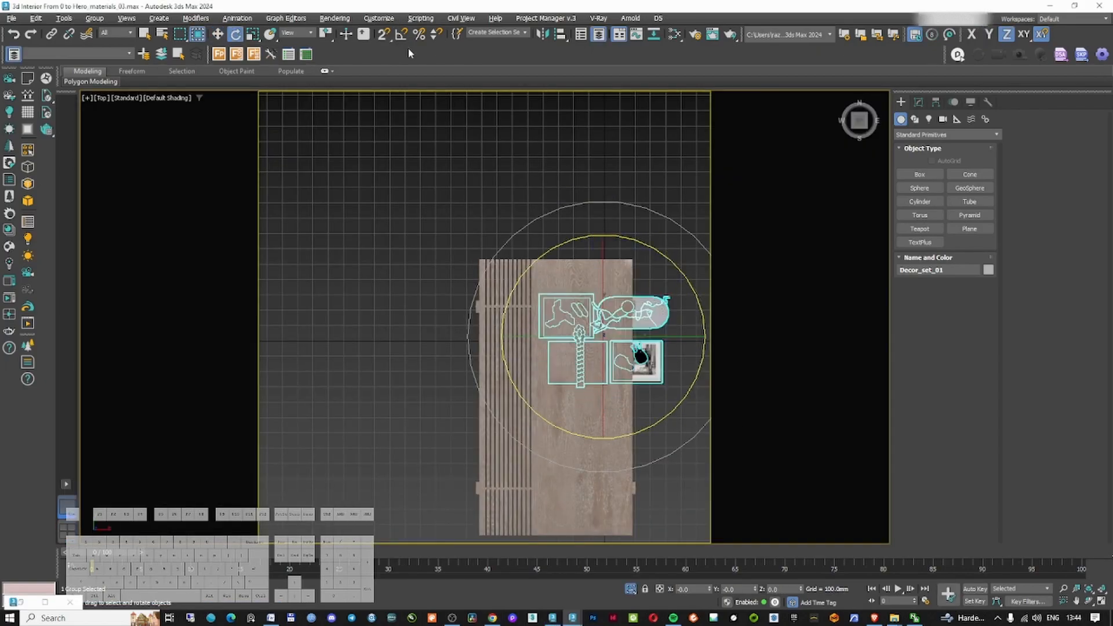
Bring the Decor_set_01 group into the interior and place it on the coffee table, checking through Corona Camera001
drag(643, 261, 648, 298)
key(w)
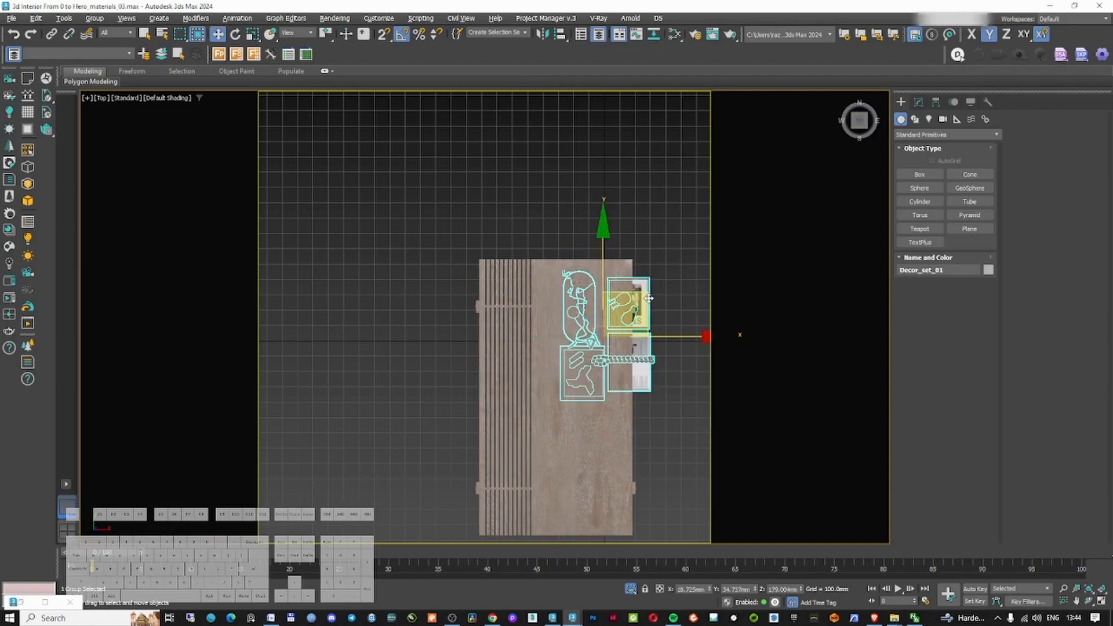
key(f)
scroll(562, 255, up, 10)
key(c)
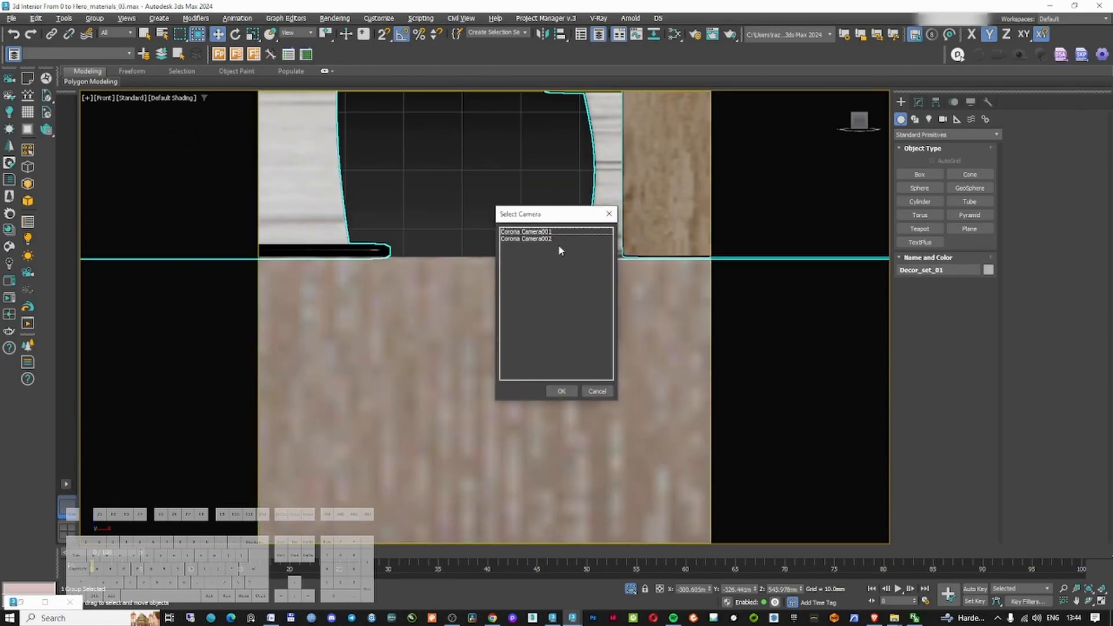
double_click(531, 232)
Shift the coffee table and its decor slightly in camera view and save the scene
click(598, 337)
right_click(598, 337)
click(616, 292)
click(510, 396)
ctrl+click(539, 425)
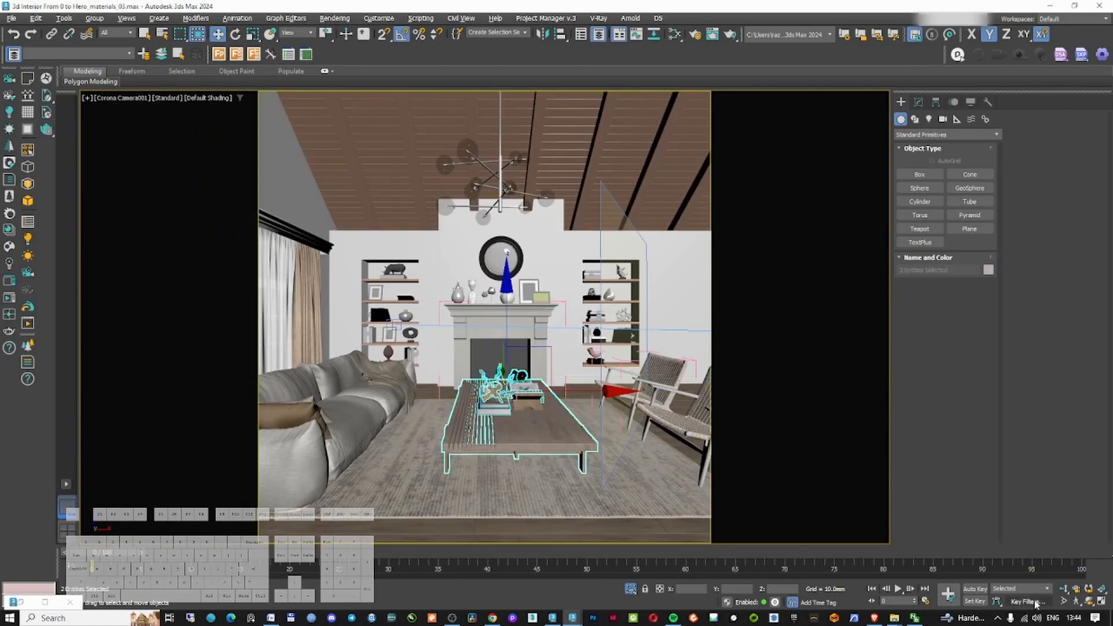
scroll(533, 359, up, 1)
scroll(533, 359, down, 1)
middle_drag(540, 355, 532, 353)
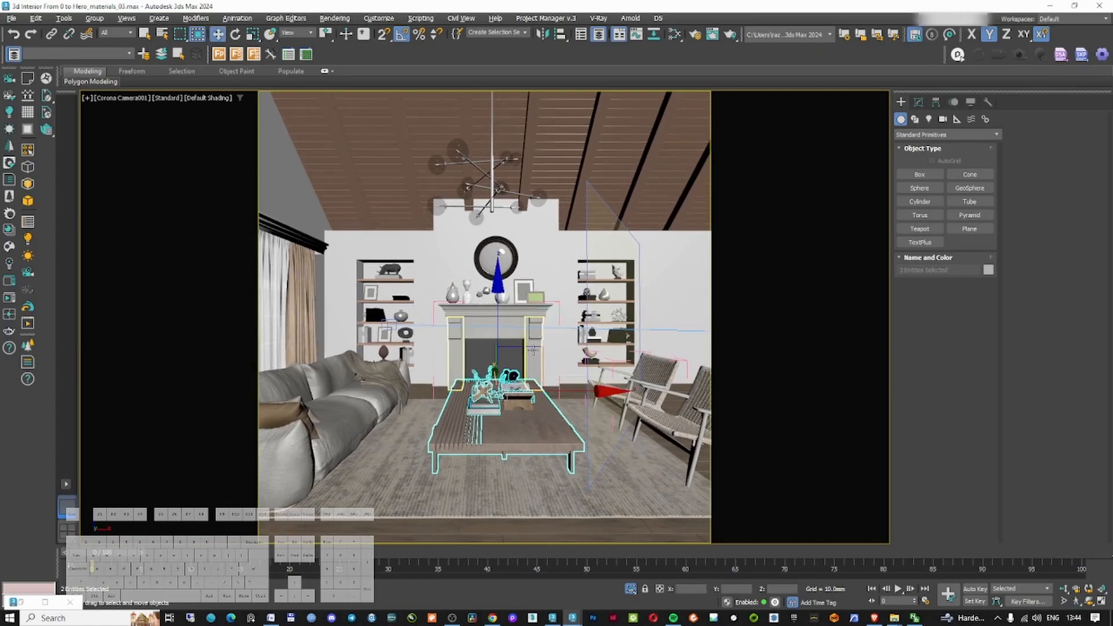
click(532, 353)
key(ctrl+s)
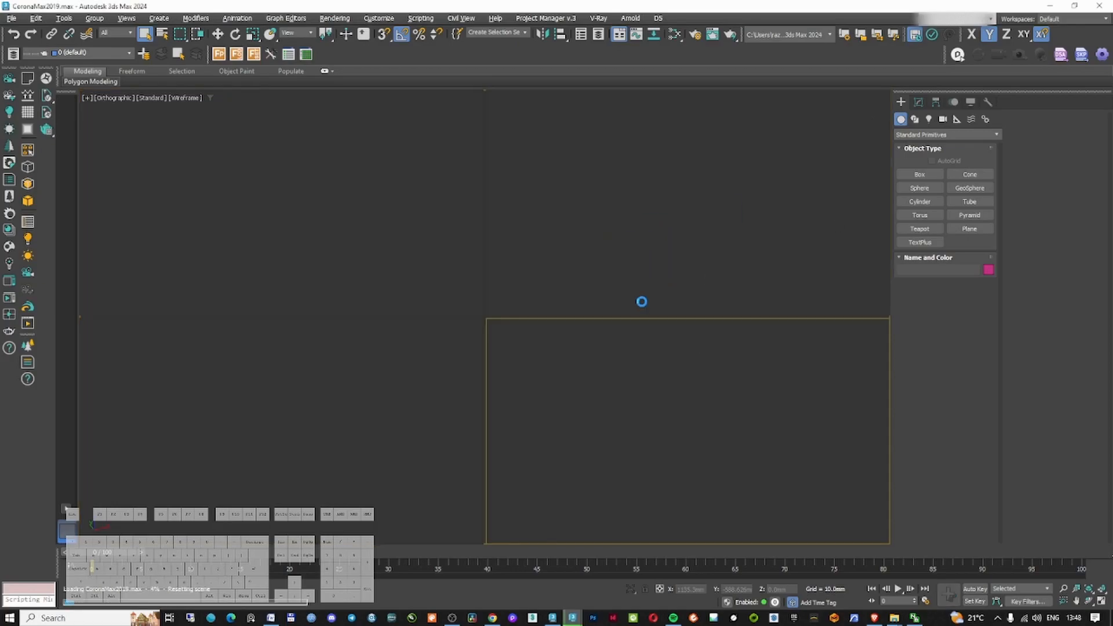
Select all wall art panels in the CoronaMax2019 file and convert their materials with the Corona Converter
click(566, 360)
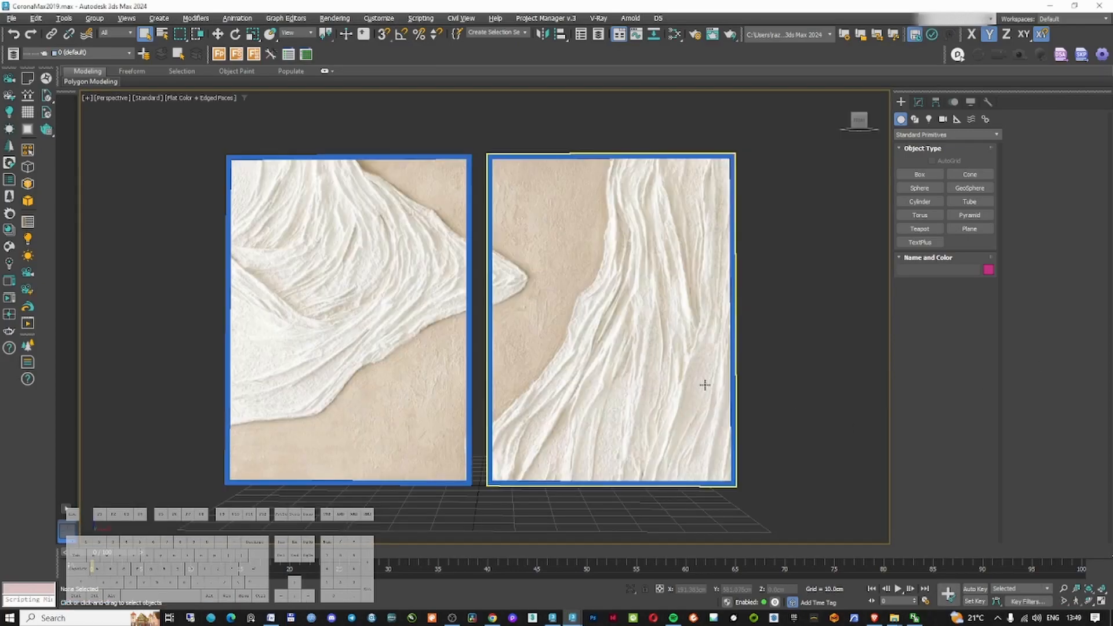
click(703, 385)
key(ctrl+a)
key(w)
drag(590, 319, 634, 316)
key(ctrl+z)
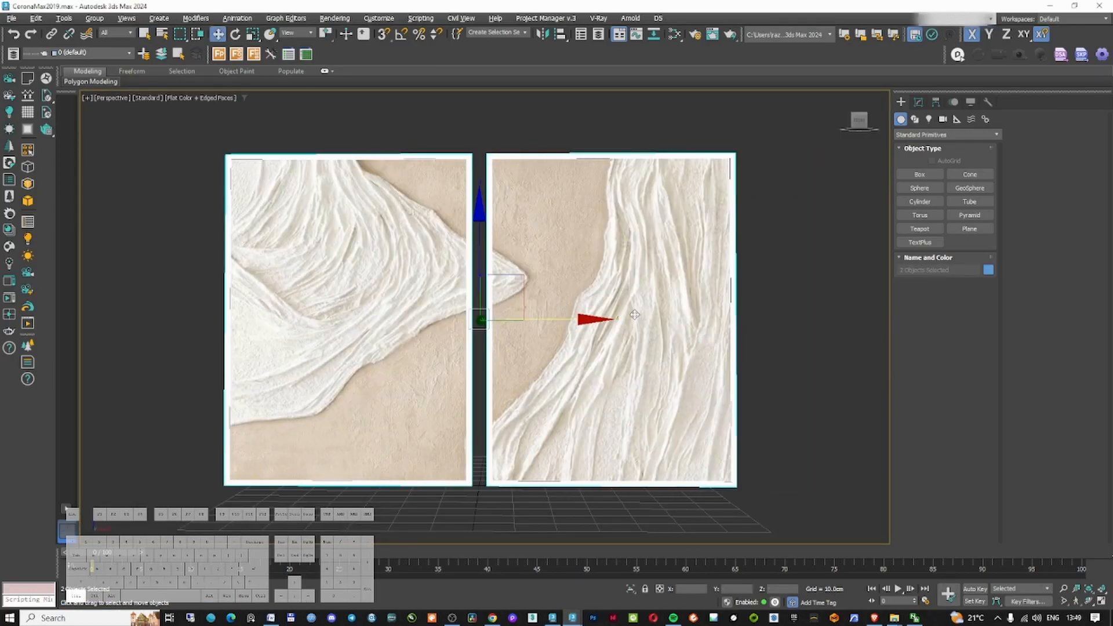
right_click(623, 322)
click(661, 479)
click(429, 440)
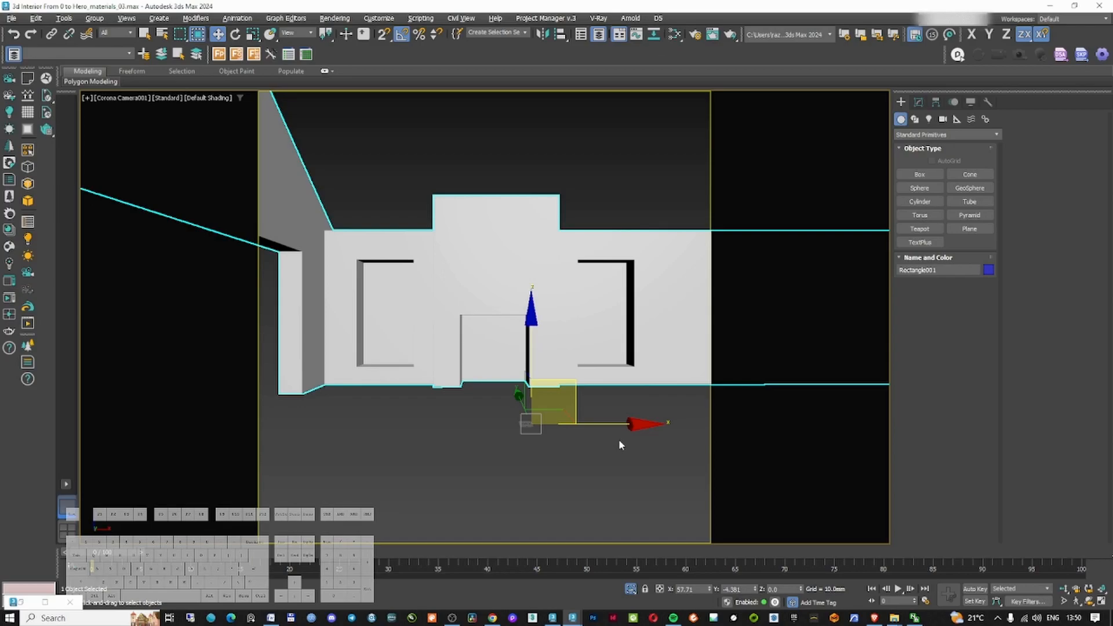
Move the two wall art panels into the interior in top view
key(z)
key(t)
key(p)
alt+middle_drag(525, 305, 492, 322)
key(t)
scroll(503, 323, down, 8)
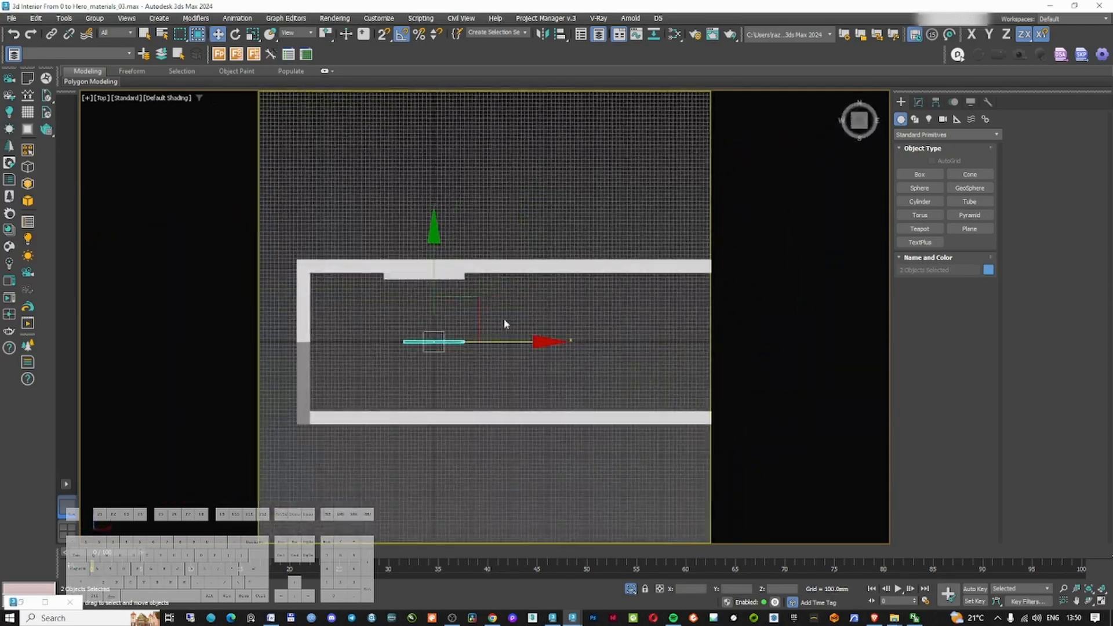
Raise the wall art panels beside the right wall in the camera view
key(F3)
drag(457, 317, 592, 254)
scroll(592, 254, up, 4)
scroll(560, 287, up, 10)
key(c)
key(F3)
drag(705, 360, 705, 297)
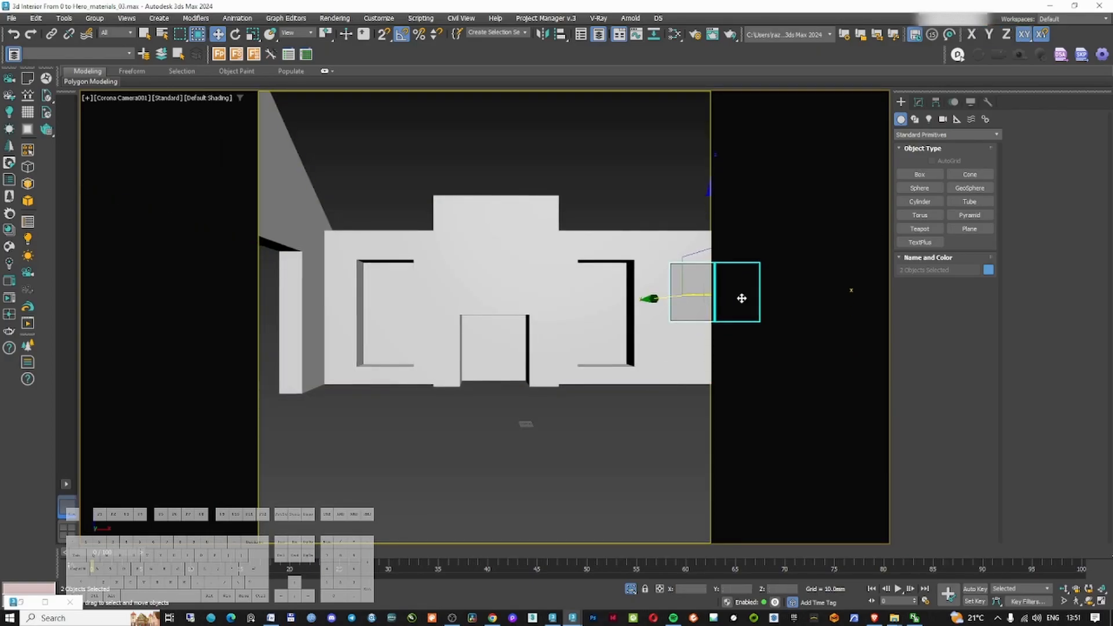
Group the two wall art panels
click(95, 18)
click(103, 37)
click(532, 332)
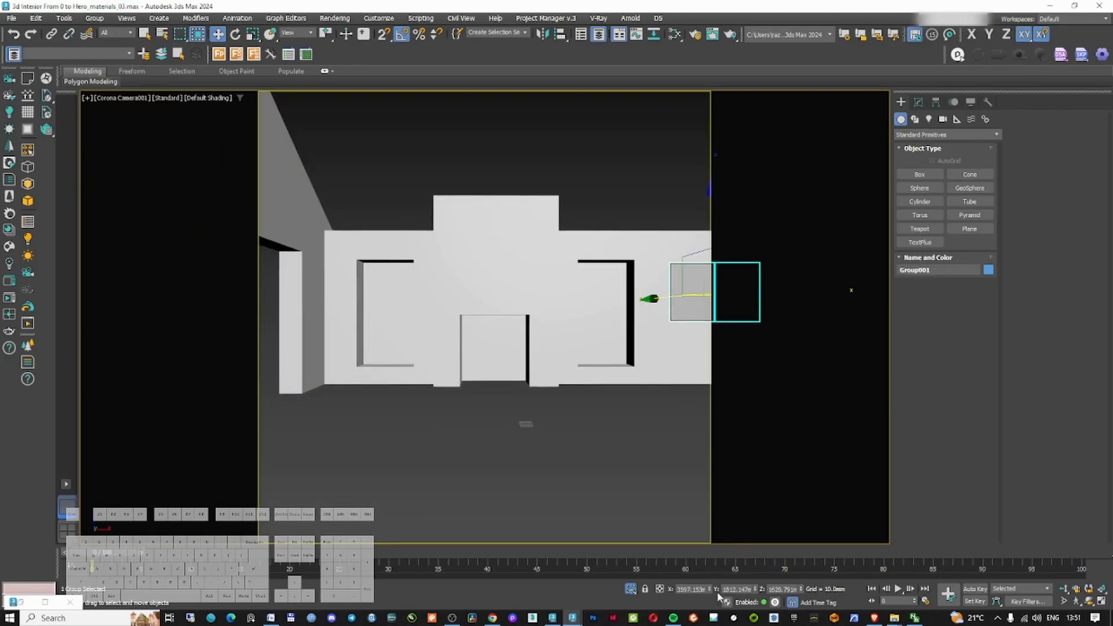
Open the Sunset Side Table file and merge a decorative set into it
click(624, 173)
right_click(623, 173)
click(636, 142)
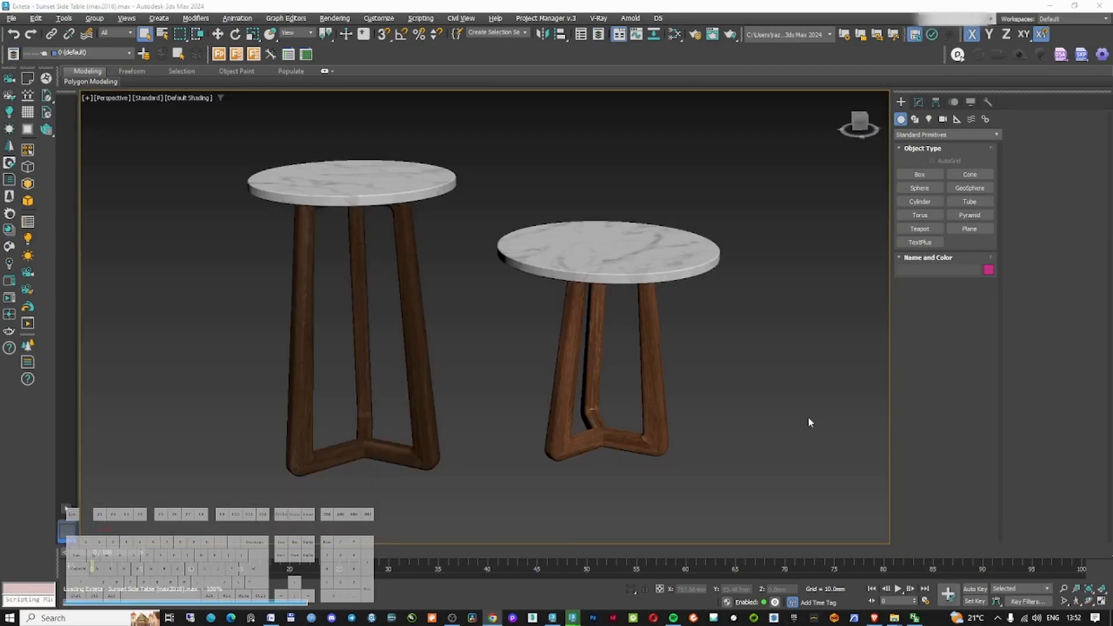
click(742, 507)
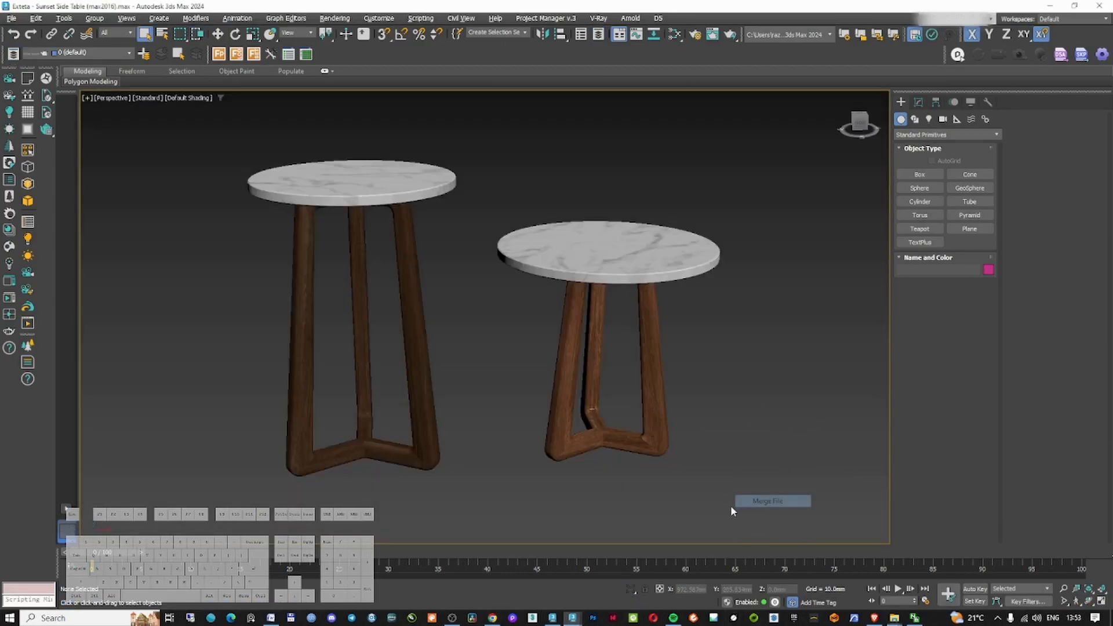
click(718, 507)
Place the decorative set on top of the right side table in top and orthographic views
key(w)
key(t)
scroll(626, 409, up, 5)
drag(626, 410, 593, 341)
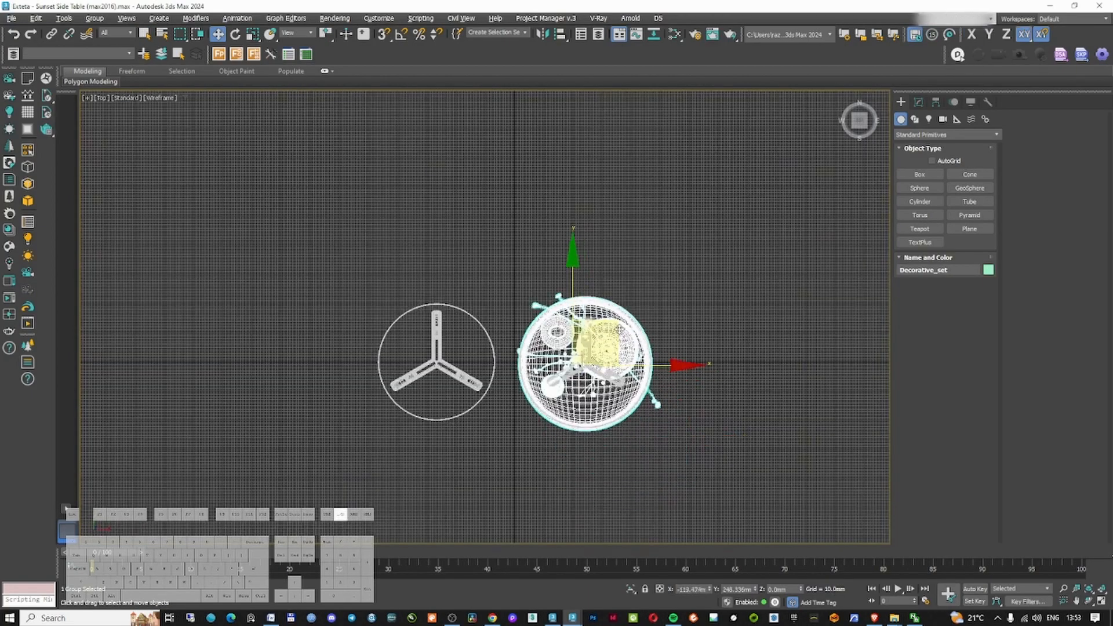
key(f)
scroll(570, 336, up, 4)
drag(505, 371, 506, 91)
scroll(509, 232, up, 4)
scroll(510, 232, down, 2)
mouse_move(510, 232)
middle_down()
mouse_move(520, 406)
mouse_move(555, 301)
mouse_move(504, 249)
mouse_move(525, 290)
middle_up()
scroll(555, 300, down, 4)
scroll(504, 249, up, 3)
scroll(525, 302, down, 6)
Delete the bare left side table
click(525, 394)
click(414, 342)
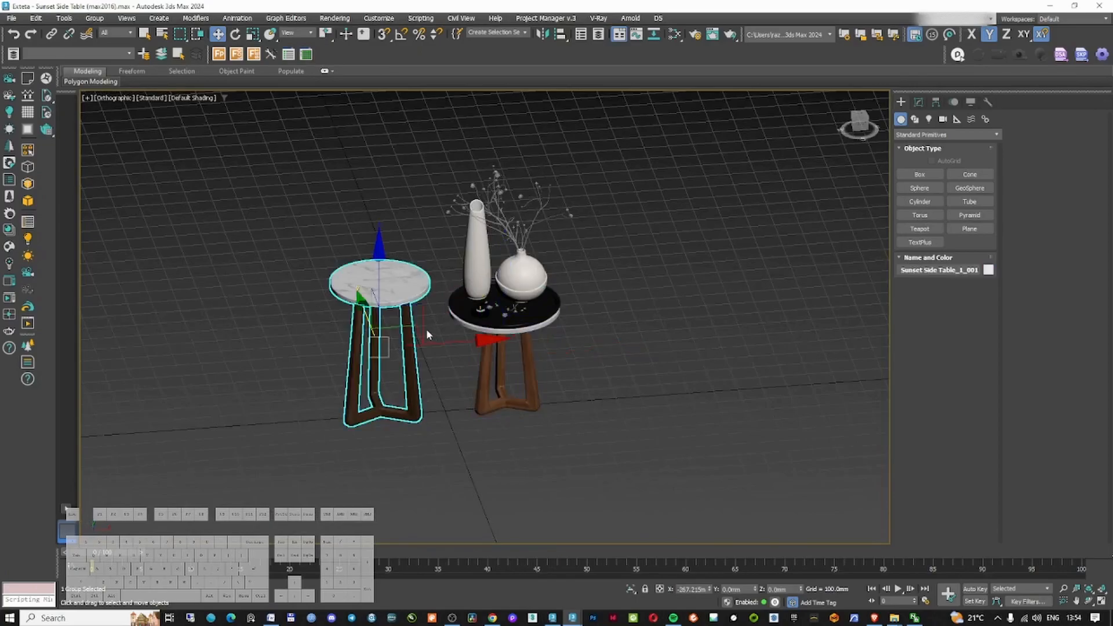
key(Delete)
Select everything and convert all materials with the Corona Converter
key(ctrl+a)
right_click(514, 335)
click(576, 500)
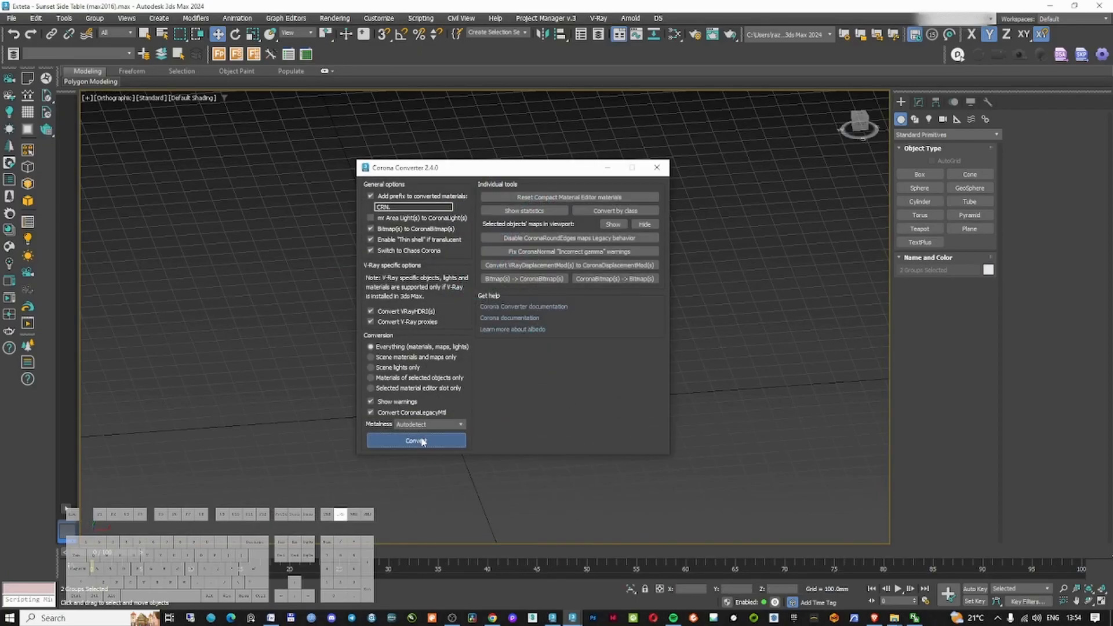
click(417, 441)
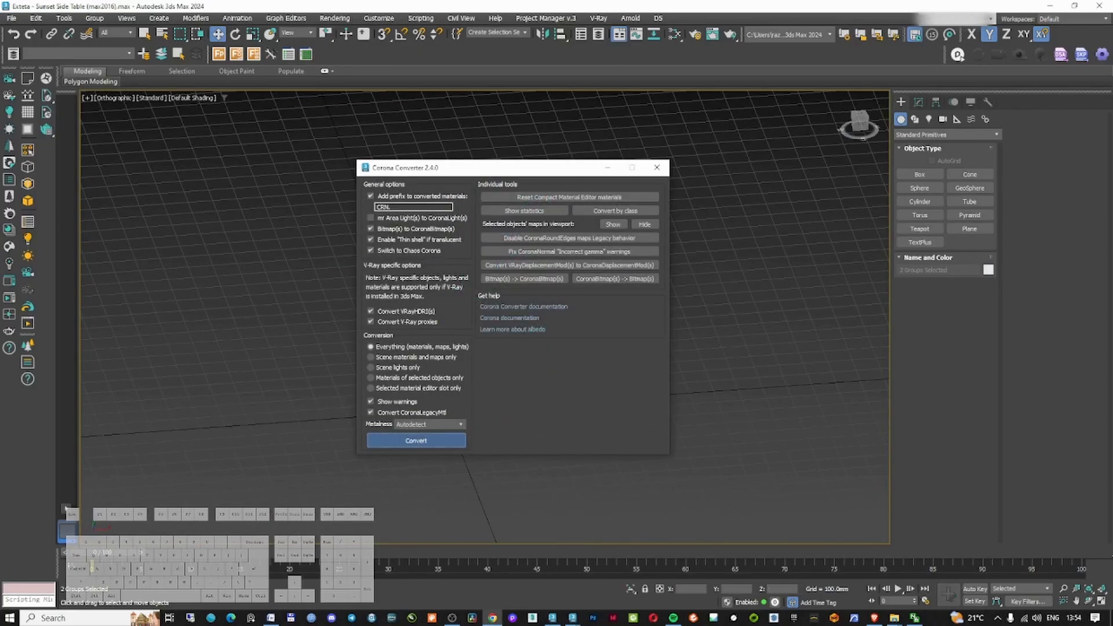
click(698, 224)
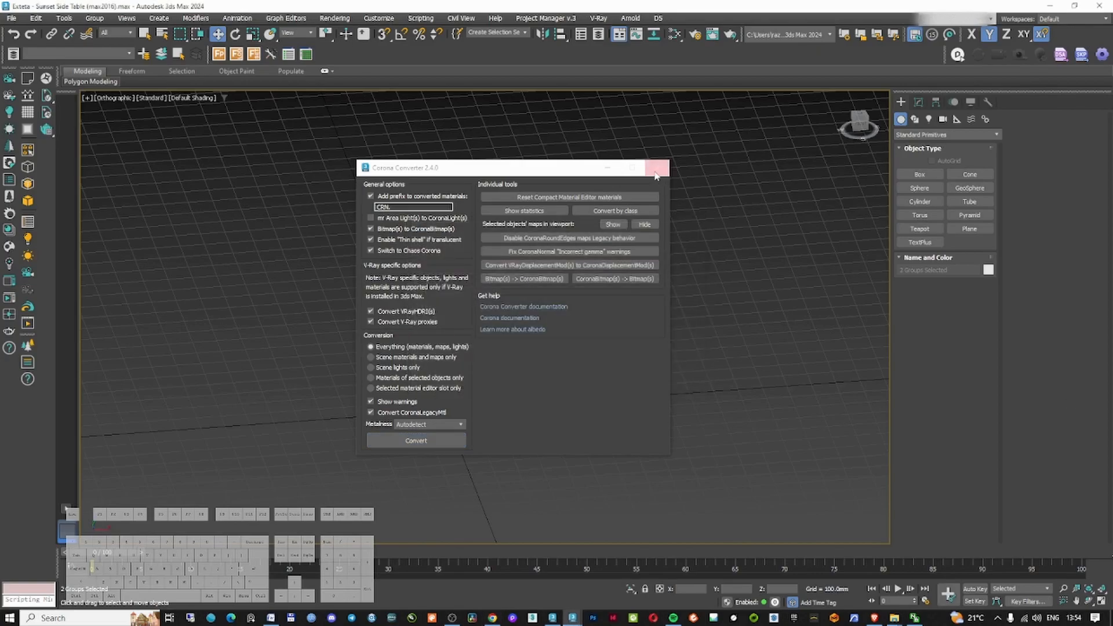
click(656, 170)
Remove the wood material's colour-correction nodes and connect the diffuse bitmap directly to Base color
key(m)
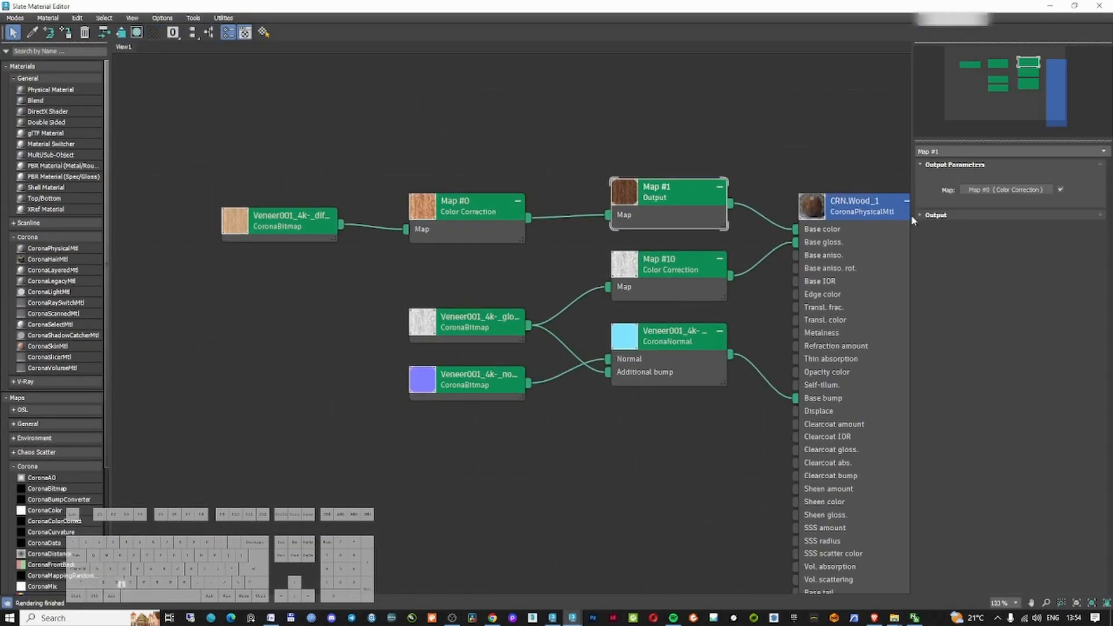
click(917, 215)
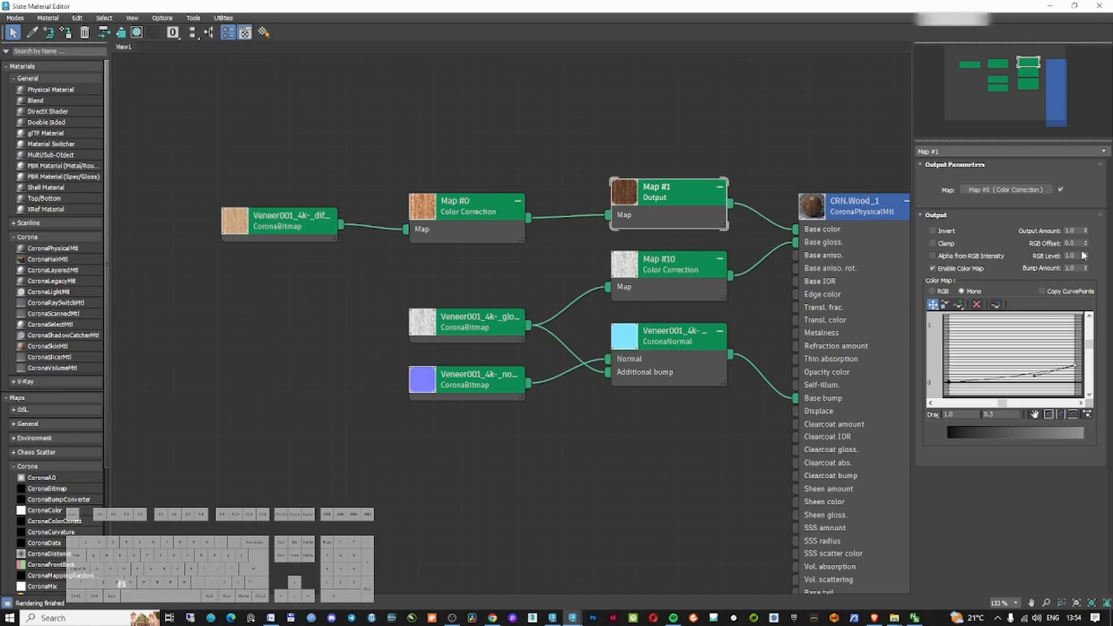
click(995, 305)
middle_drag(789, 186, 723, 191)
double_click(430, 218)
drag(275, 229, 730, 234)
drag(687, 166, 436, 223)
click(86, 33)
drag(234, 227, 435, 196)
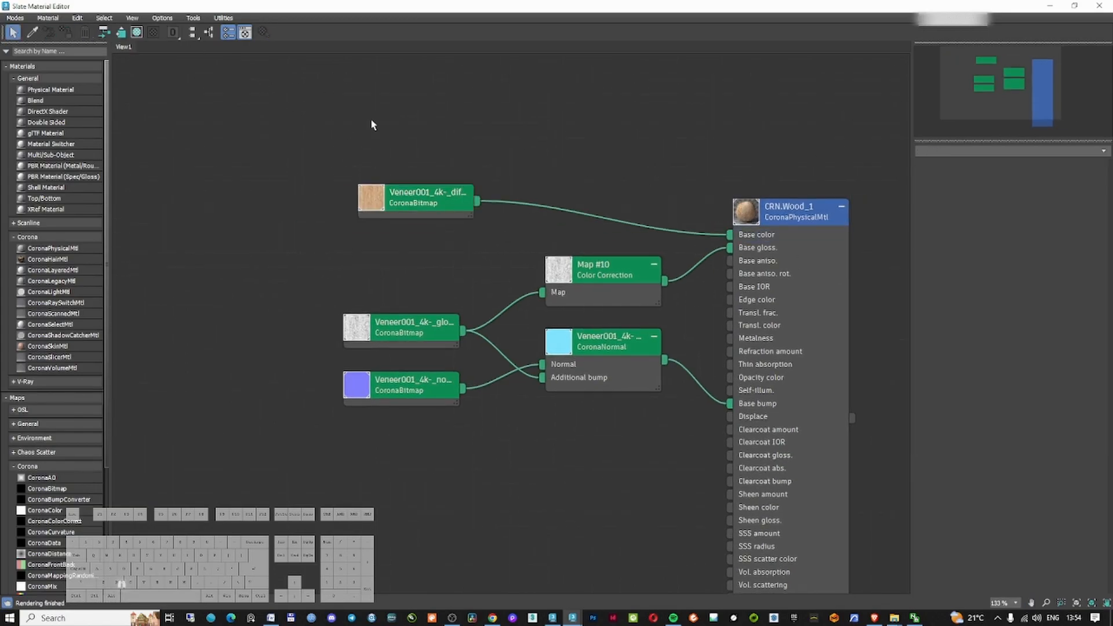
Copy all objects from the side-table source file and paste them into the interior scene
click(1100, 5)
key(ctrl+a)
key(ctrl+c)
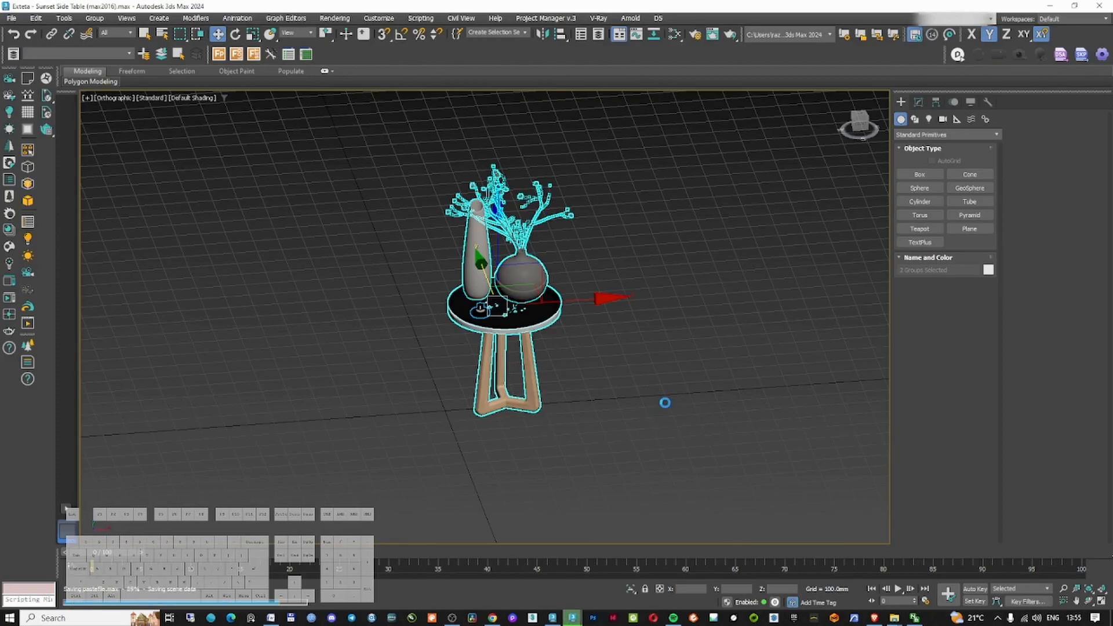
key(alt+Tab)
key(ctrl+v)
key(t)
key(z)
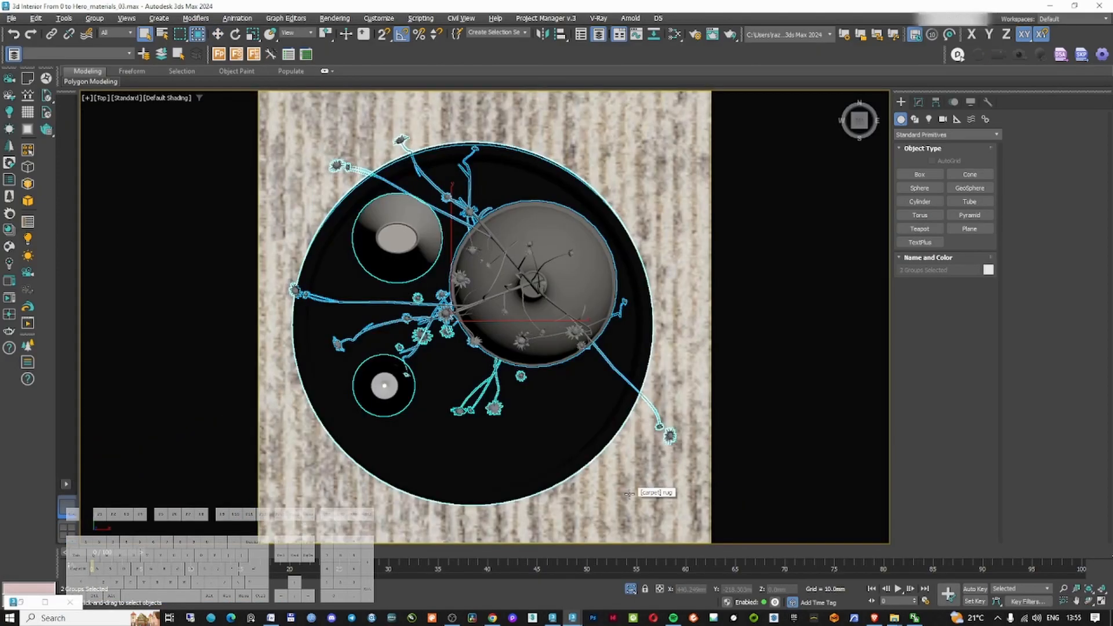
Move the pasted side table with its decor into place in the top view and check it from the camera
key(w)
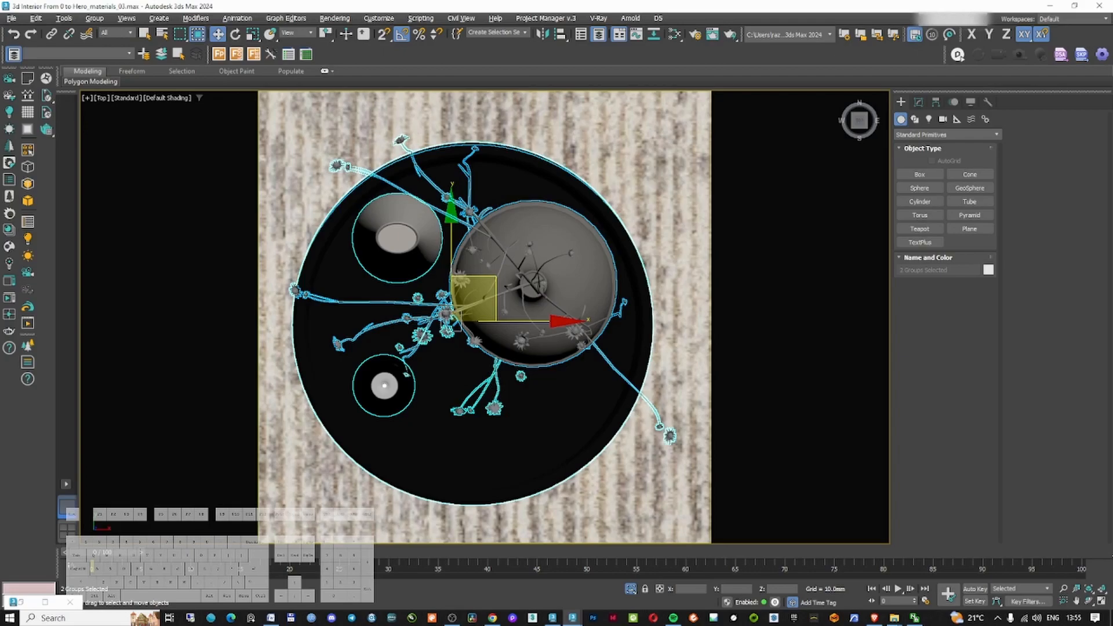
scroll(603, 339, down, 10)
drag(541, 289, 640, 307)
scroll(640, 306, up, 2)
click(638, 297)
drag(608, 255, 608, 202)
click(632, 432)
ctrl+click(632, 278)
ctrl+click(615, 351)
scroll(589, 400, up, 2)
alt+middle_drag(589, 400, 687, 342)
scroll(580, 359, down, 2)
ctrl+click(505, 383)
drag(452, 348, 476, 347)
key(c)
double_click(559, 235)
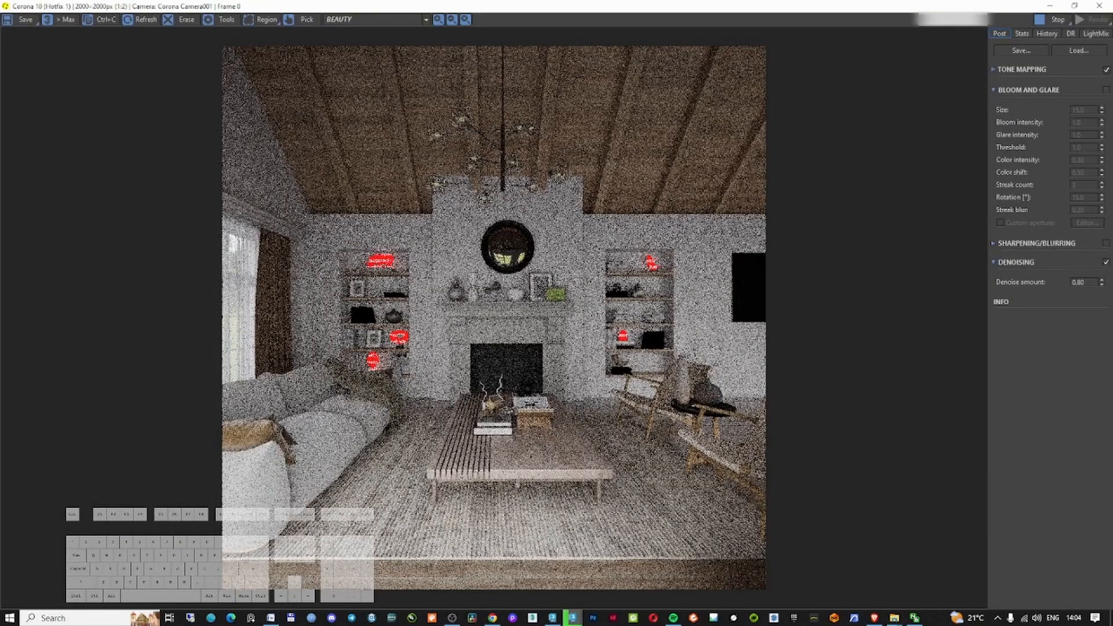
Start a fresh Corona render of the camera view
click(1099, 6)
click(728, 187)
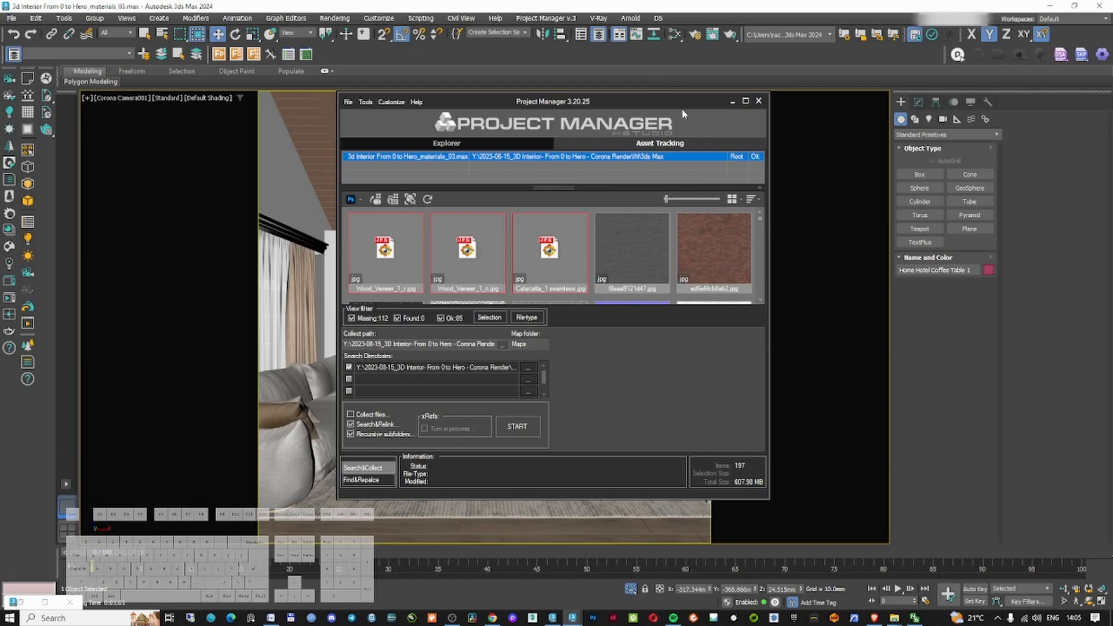
click(746, 103)
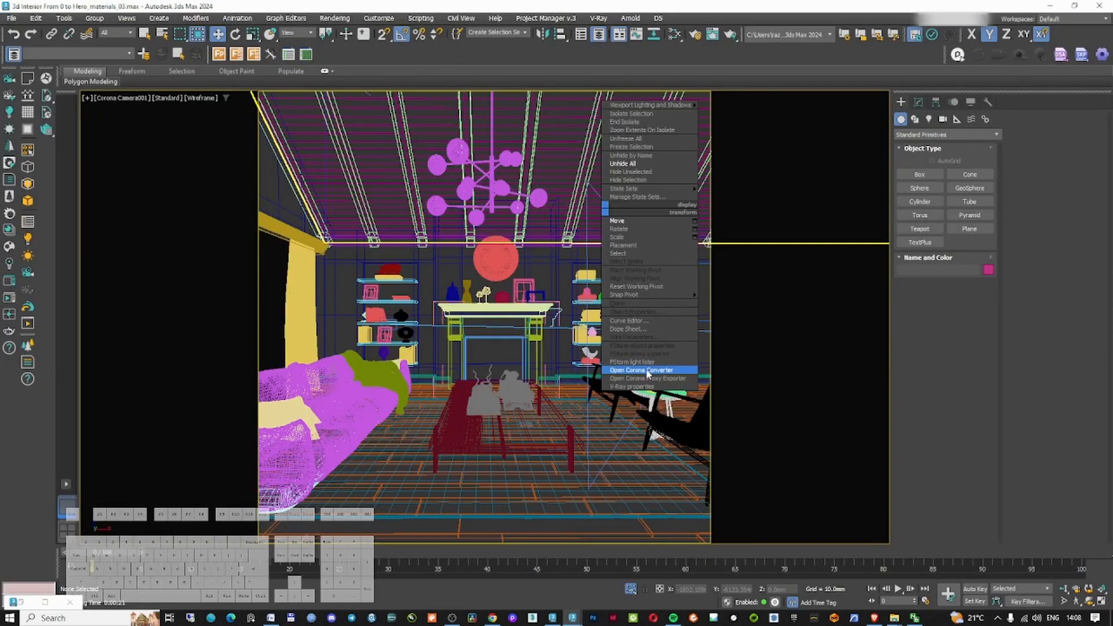
click(643, 368)
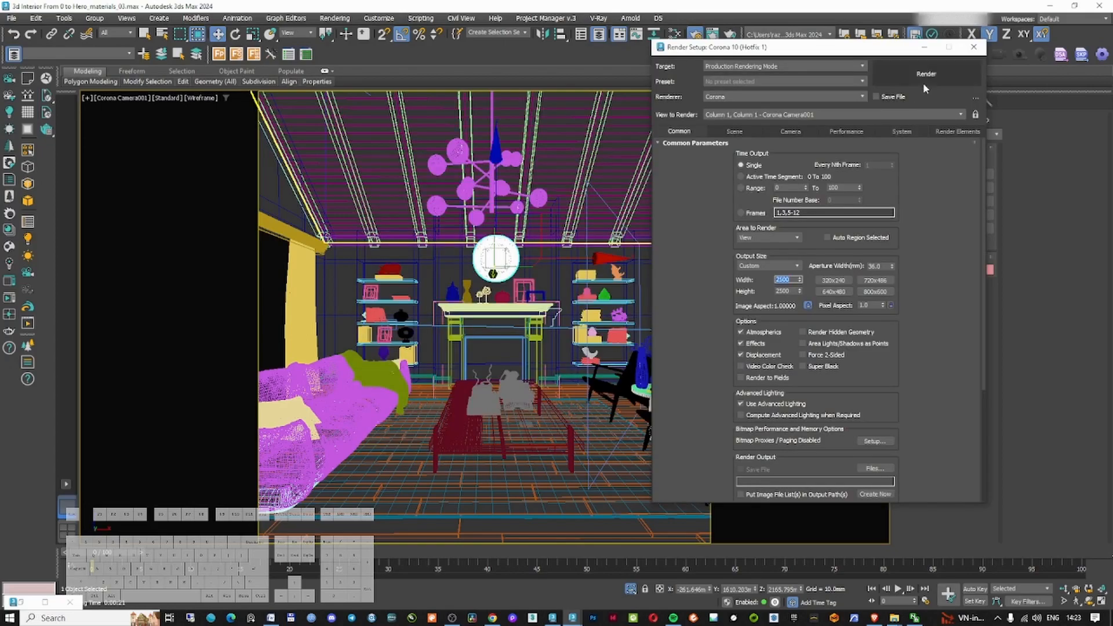
click(923, 82)
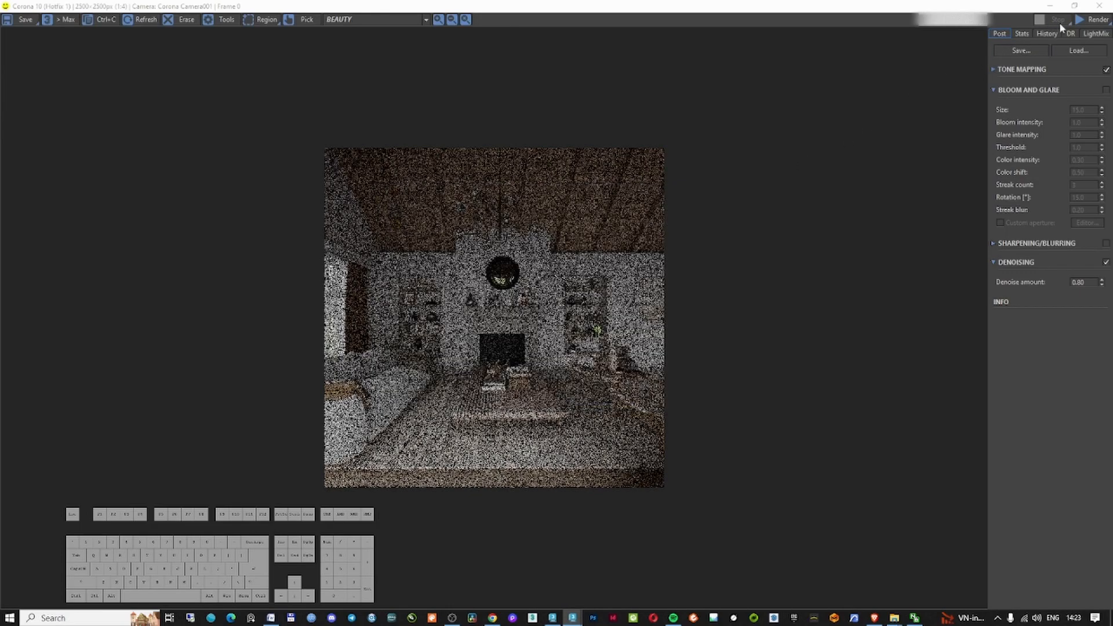
click(1050, 6)
Zoom into the render to inspect the mantel and mirror area
right_click(442, 296)
click(342, 293)
right_click(342, 293)
click(381, 455)
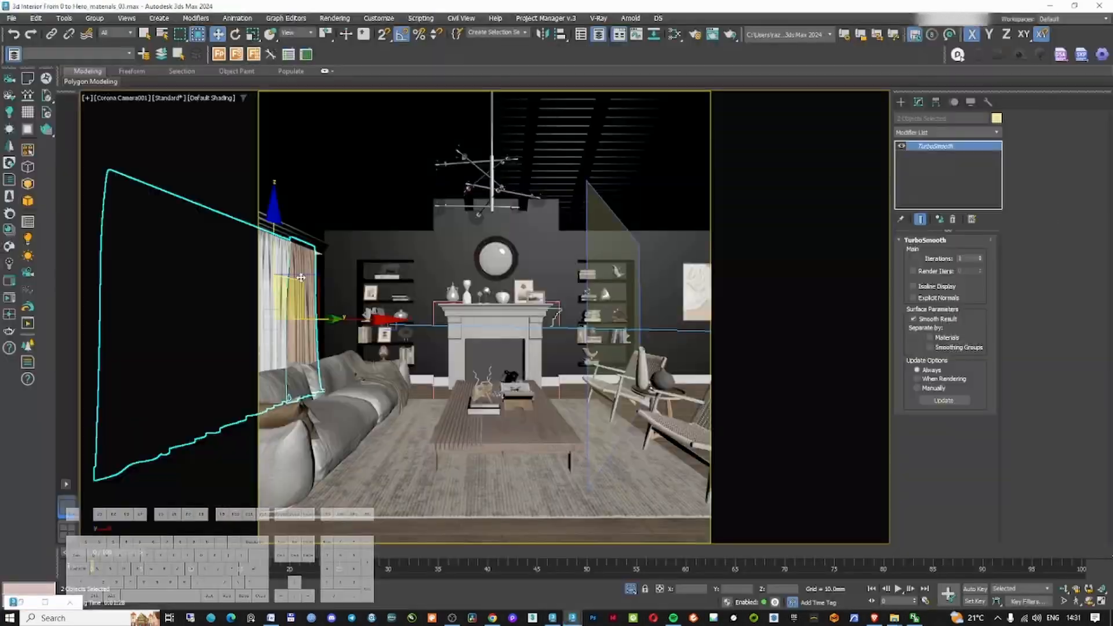
Rotate and nudge the selected objects slightly in the top view
key(t)
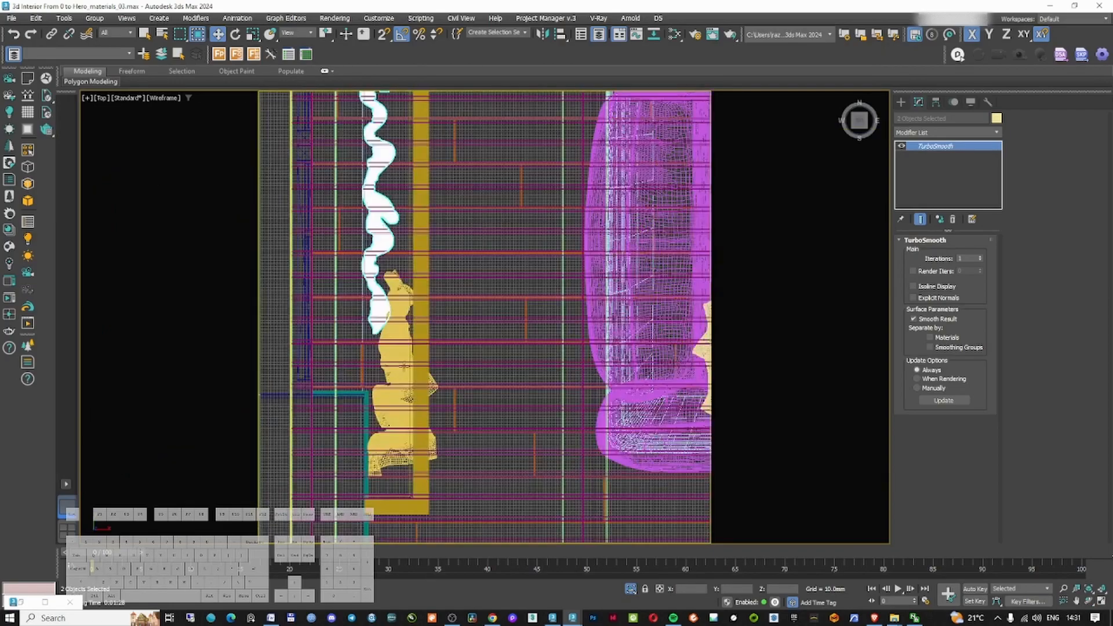
key(z)
key(e)
mouse_move(630, 324)
shift+mouse_down()
mouse_move(630, 353)
mouse_move(630, 301)
shift+mouse_up()
key(Return)
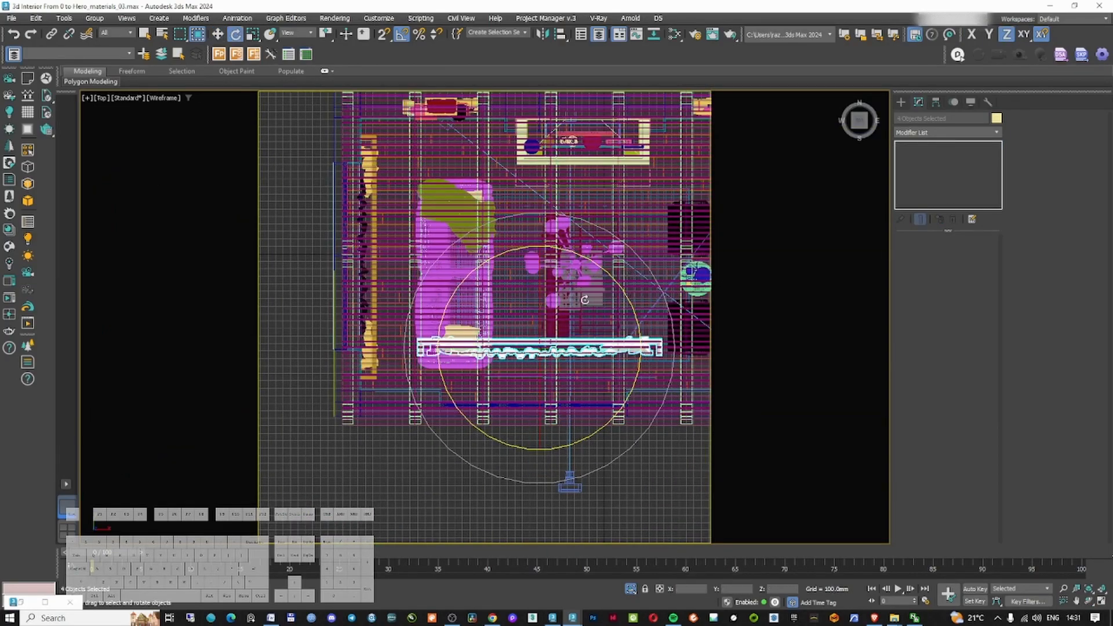
key(w)
drag(637, 348, 654, 372)
scroll(655, 374, down, 3)
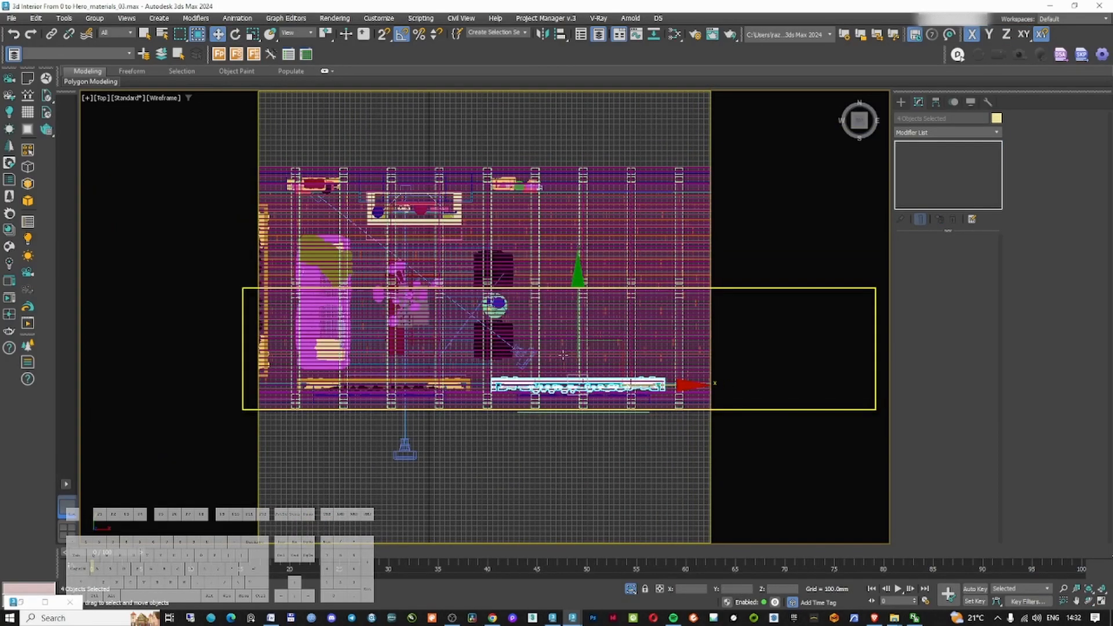
Return to the camera view with shading and save the scene
key(c)
key(F3)
key(ctrl+s)
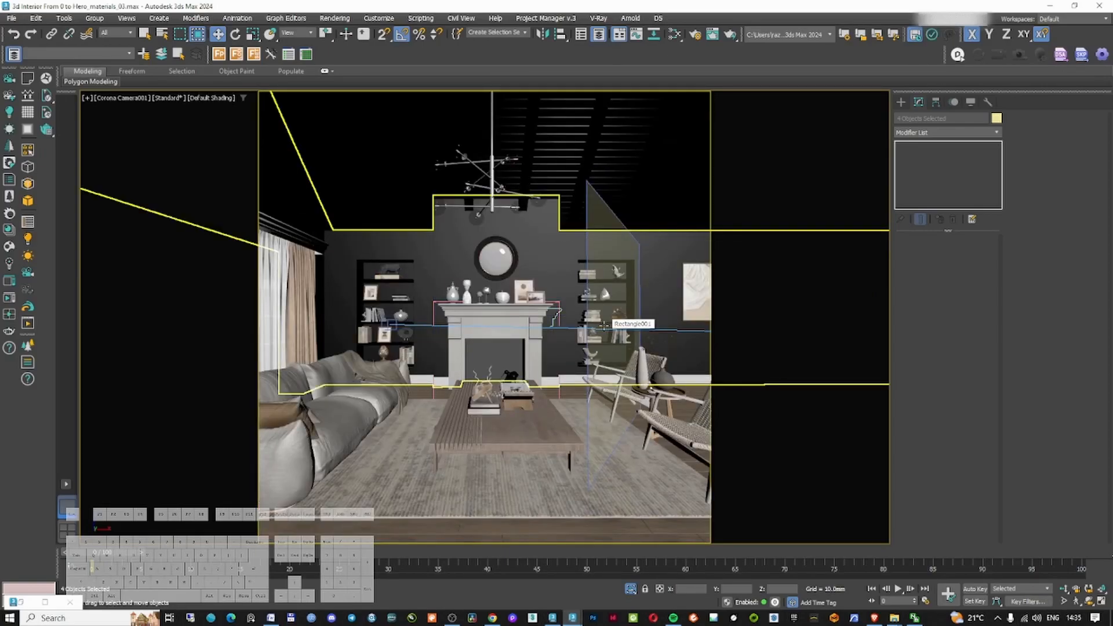
Select the lounge chair and restart the interactive Corona render
click(618, 385)
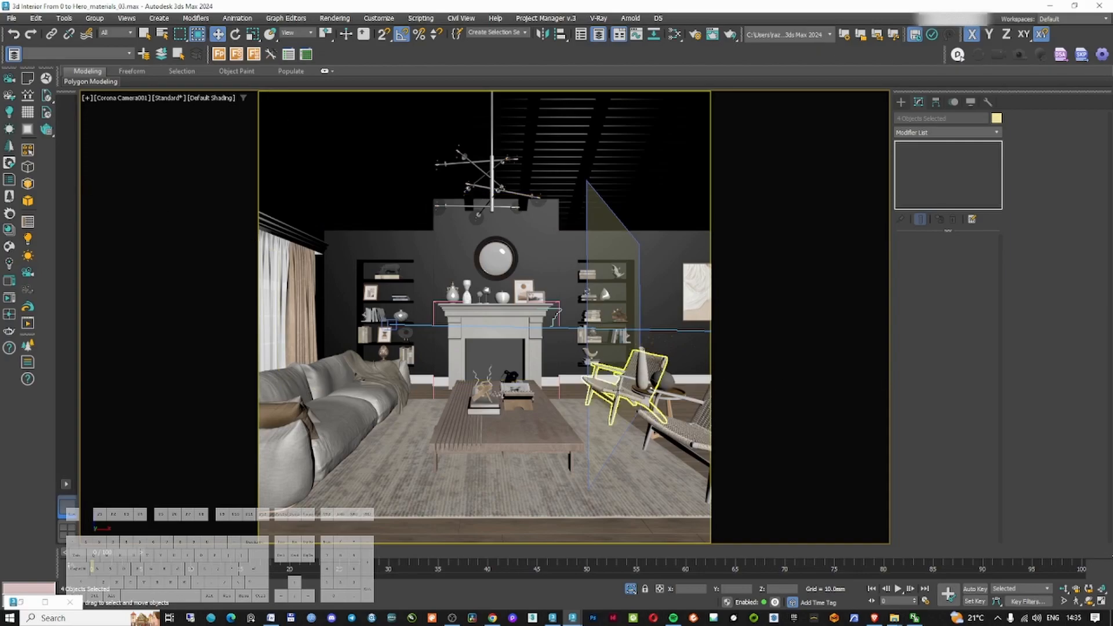
key(shift+q)
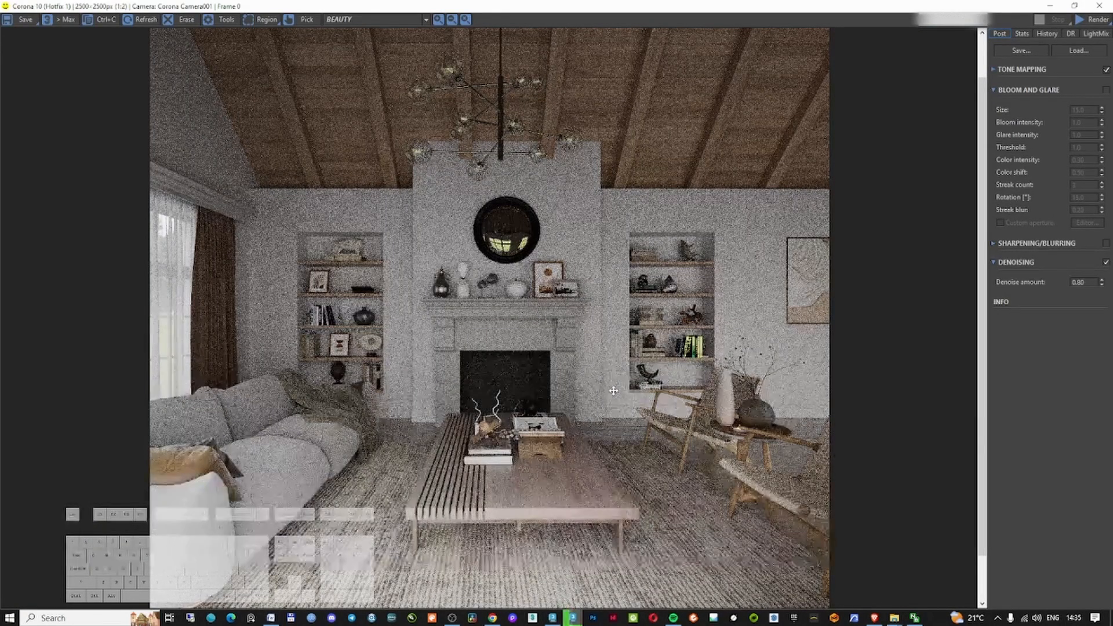
key(shift+q)
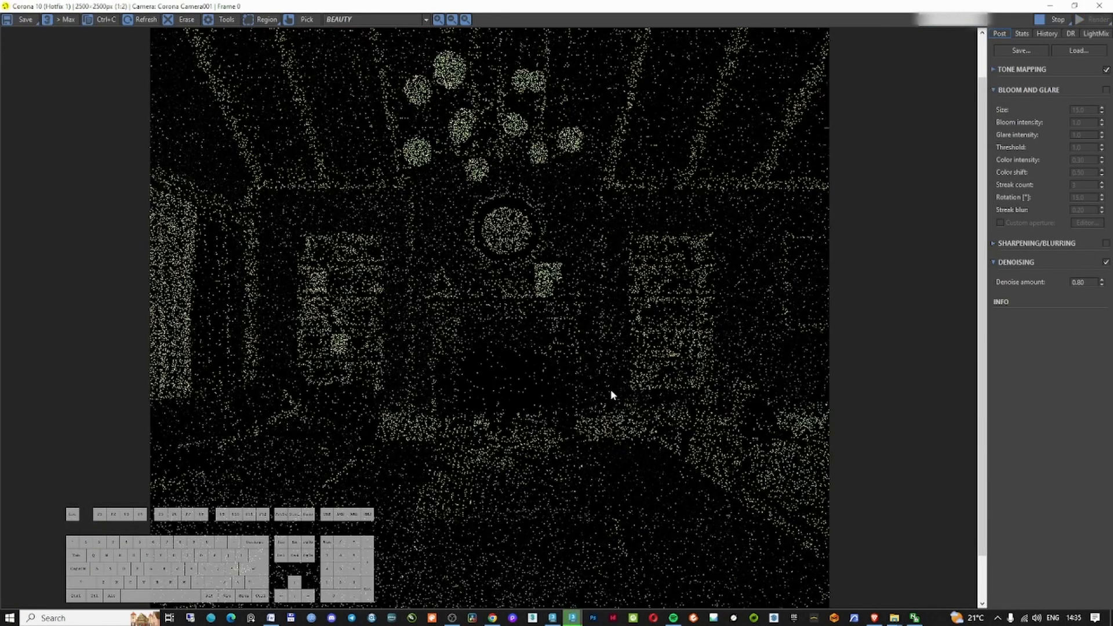
Expand the tone mapping settings and inspect the render at different zoom levels
click(995, 70)
mouse_move(1090, 10)
mouse_down()
mouse_move(1090, 1)
mouse_move(1103, 94)
mouse_move(1090, 5)
mouse_up()
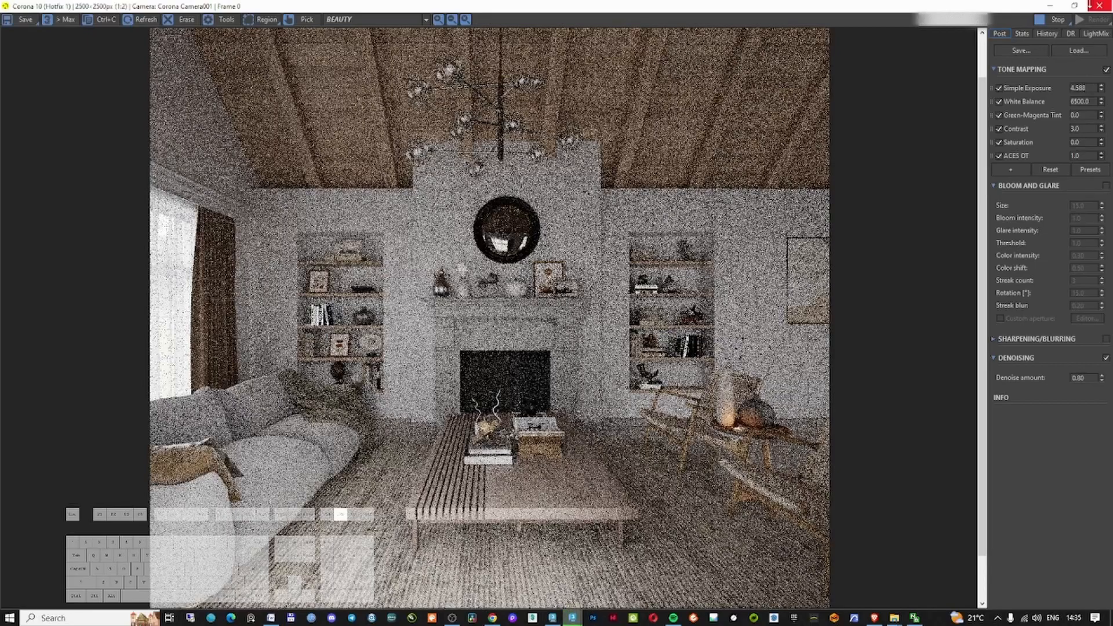
scroll(701, 392, up, 2)
scroll(776, 426, down, 2)
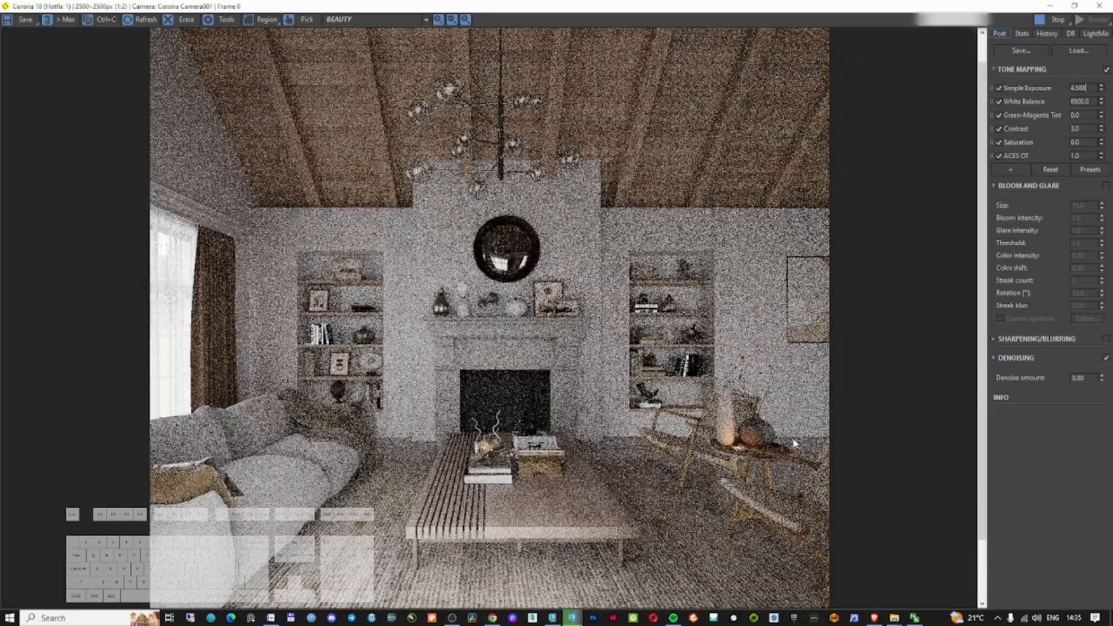
scroll(685, 372, up, 2)
scroll(687, 406, down, 2)
scroll(684, 436, up, 1)
scroll(695, 429, up, 1)
scroll(696, 429, down, 1)
Open the decorative set group to reach its Corona light, then close the group again
click(1099, 6)
click(1093, 182)
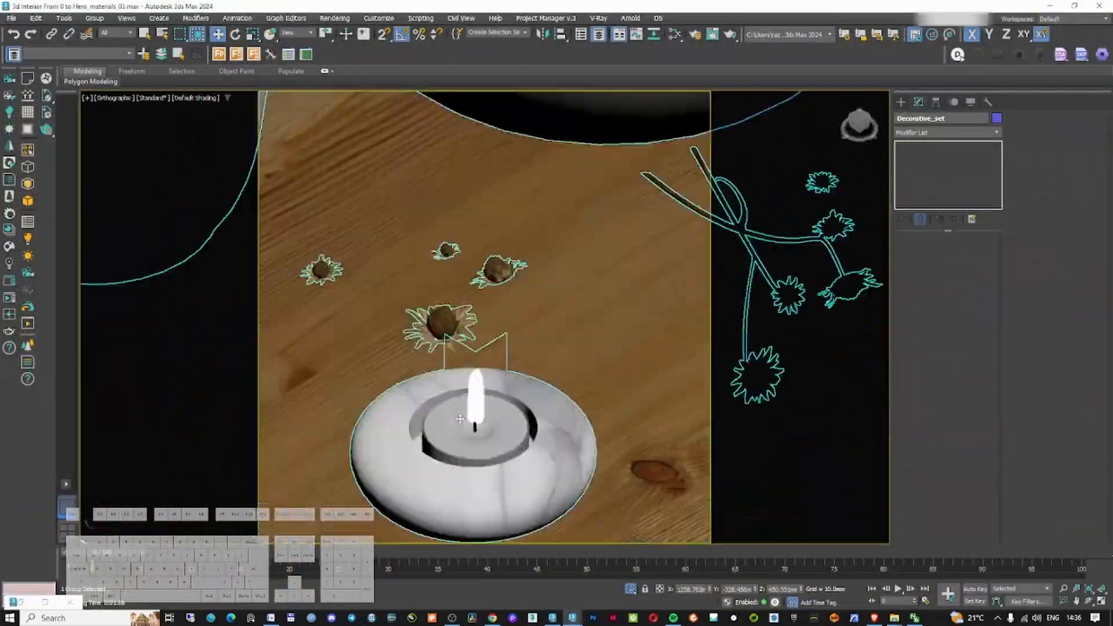
click(95, 18)
click(107, 64)
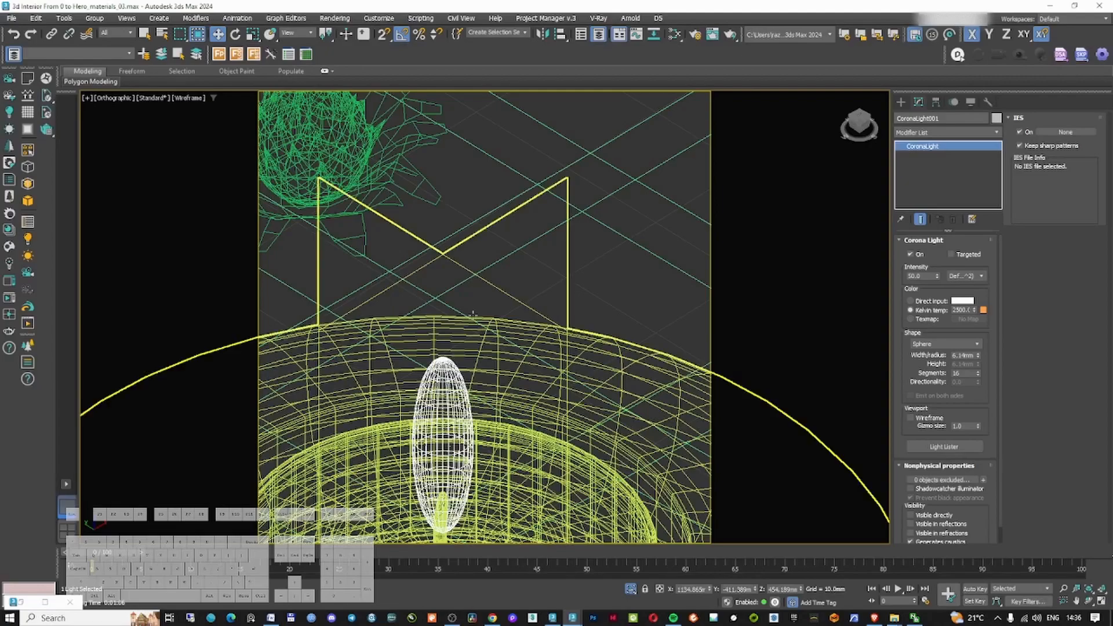
click(94, 18)
click(108, 89)
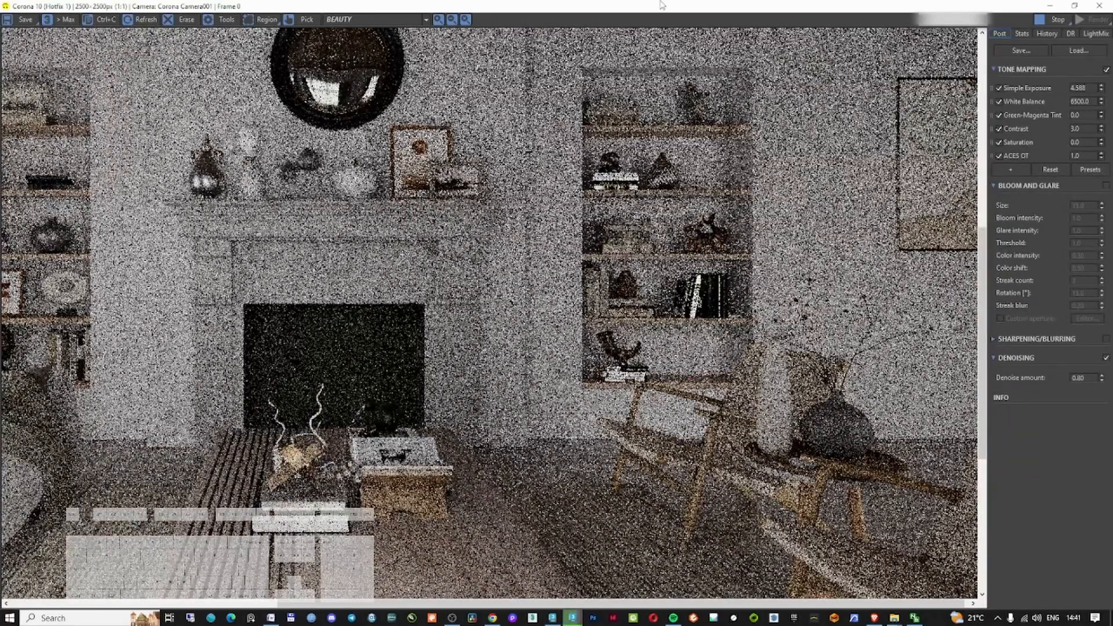
Set the tone-mapping Contrast to 1
double_click(1077, 129)
text(1)
key(Return)
middle_drag(521, 322, 618, 373)
scroll(621, 337, down, 1)
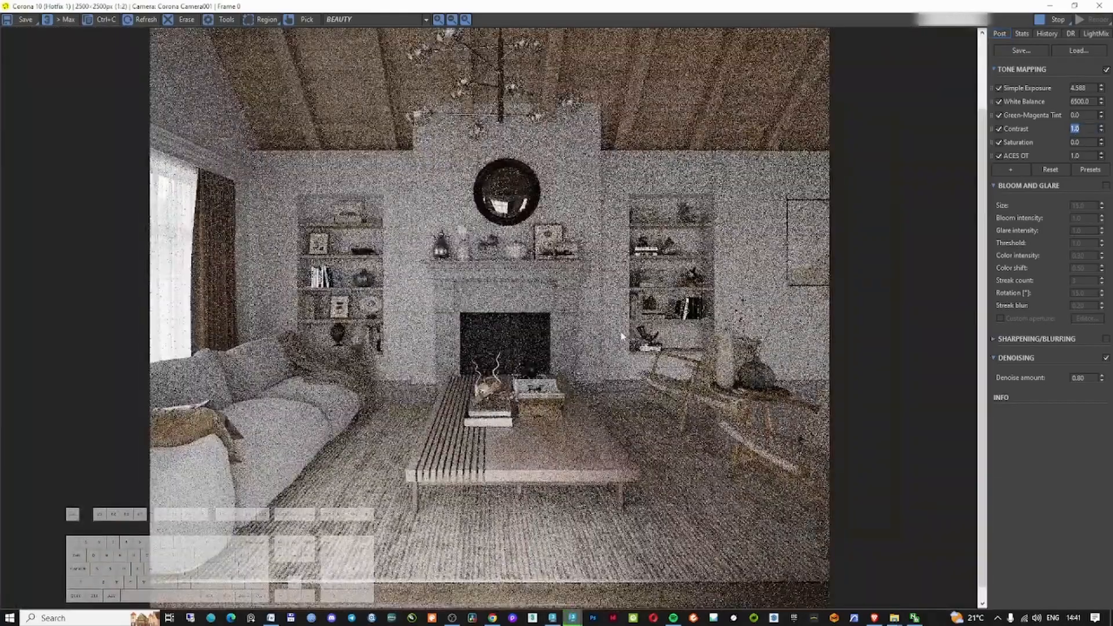
scroll(560, 170, up, 2)
scroll(517, 298, down, 2)
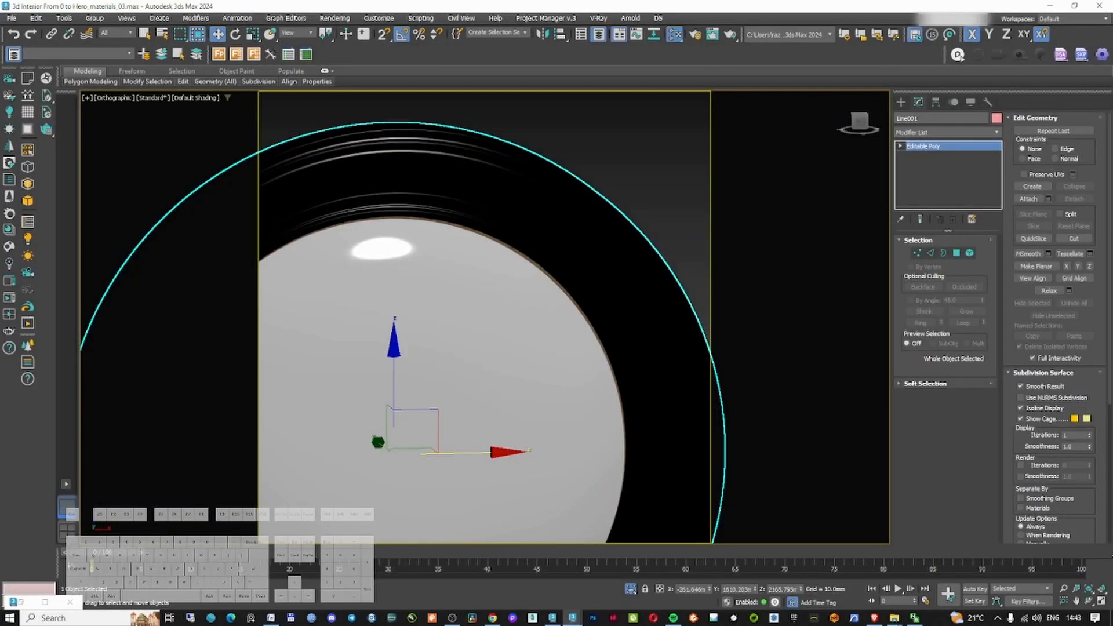
Isolate the selected mirror frame, then switch to the camera and restart the render
key(alt+q)
key(c)
key(shift+q)
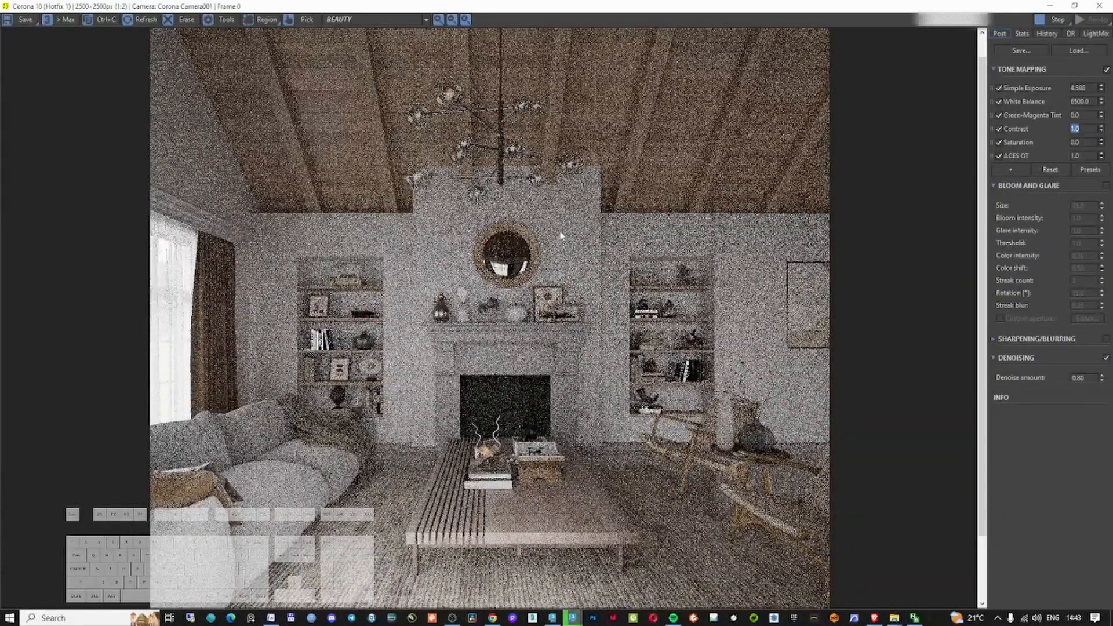
Zoom into the render and compare it with ACES OT switched off and back on
scroll(440, 96, up, 4)
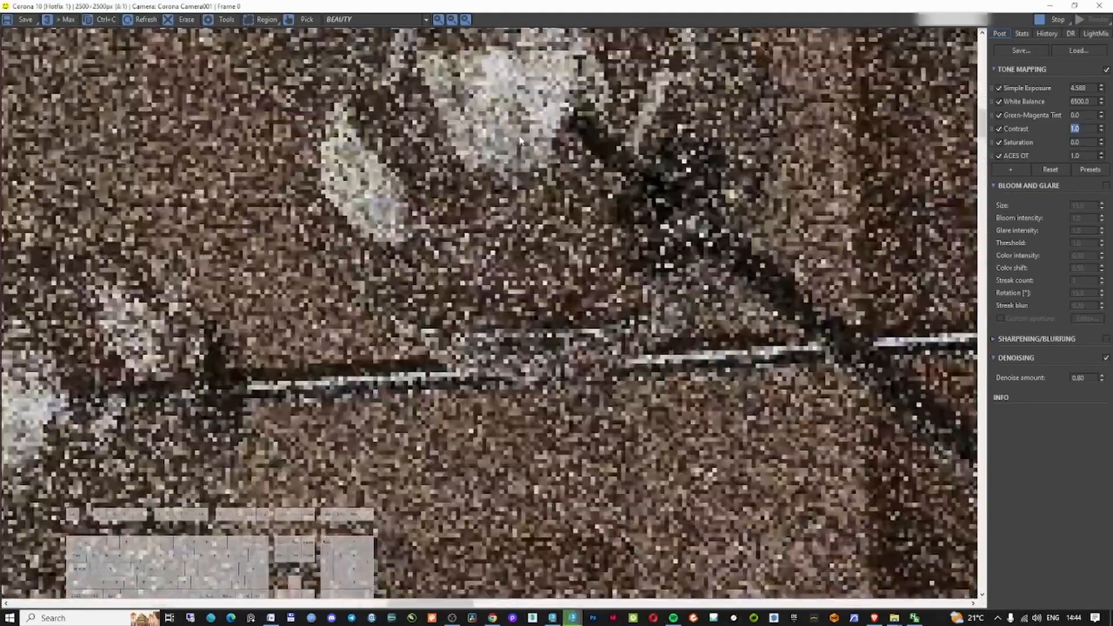
scroll(504, 350, down, 2)
scroll(575, 488, up, 1)
scroll(576, 488, down, 3)
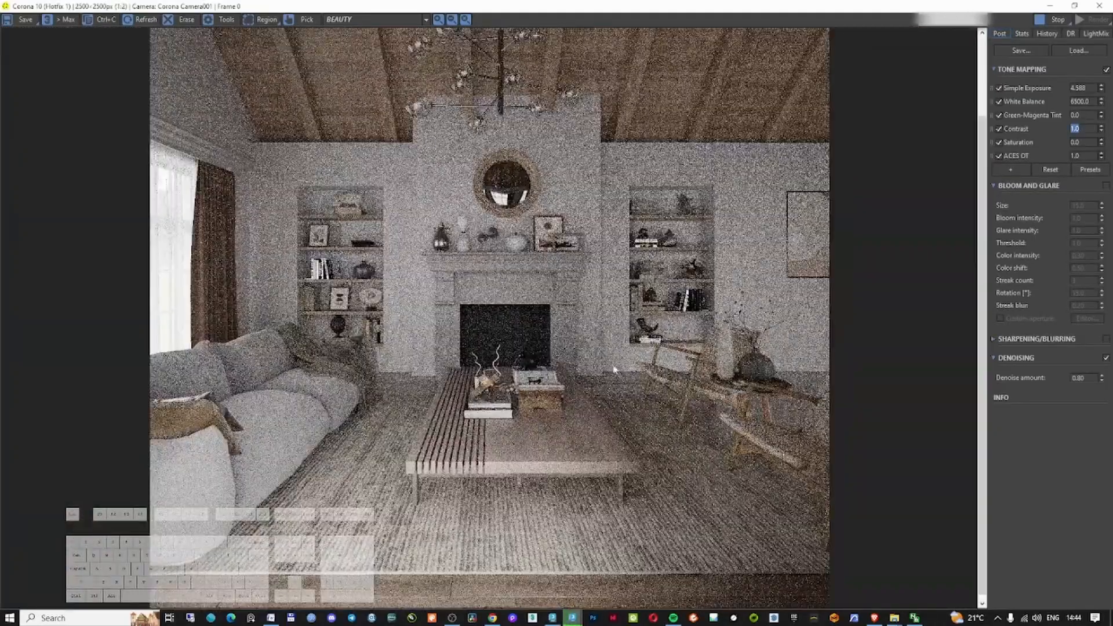
click(999, 156)
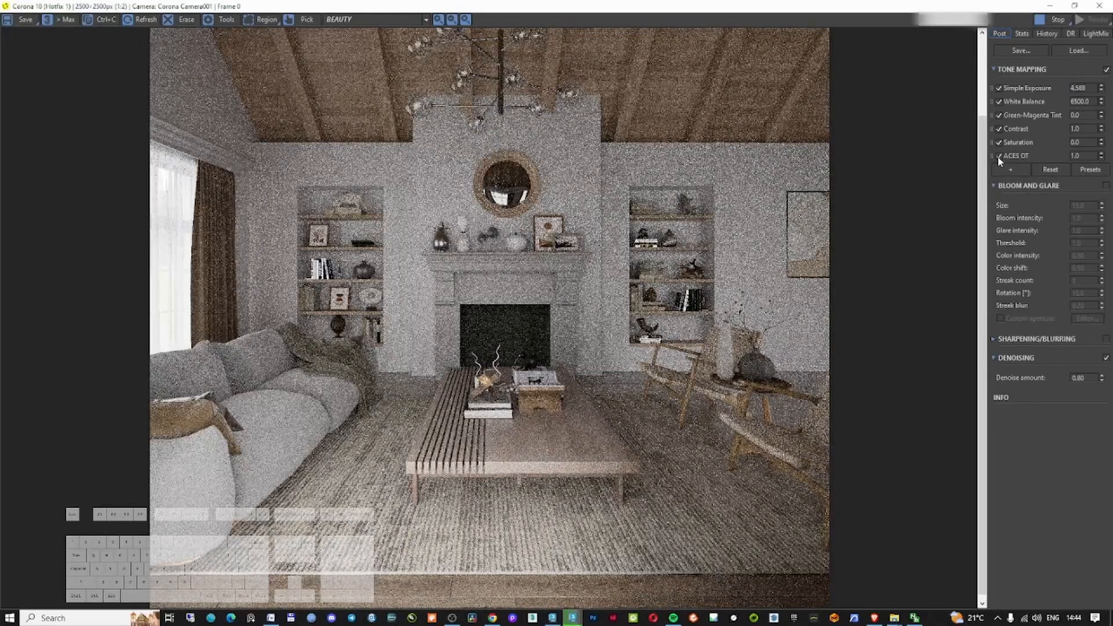
click(999, 156)
scroll(496, 189, up, 2)
scroll(496, 189, down, 2)
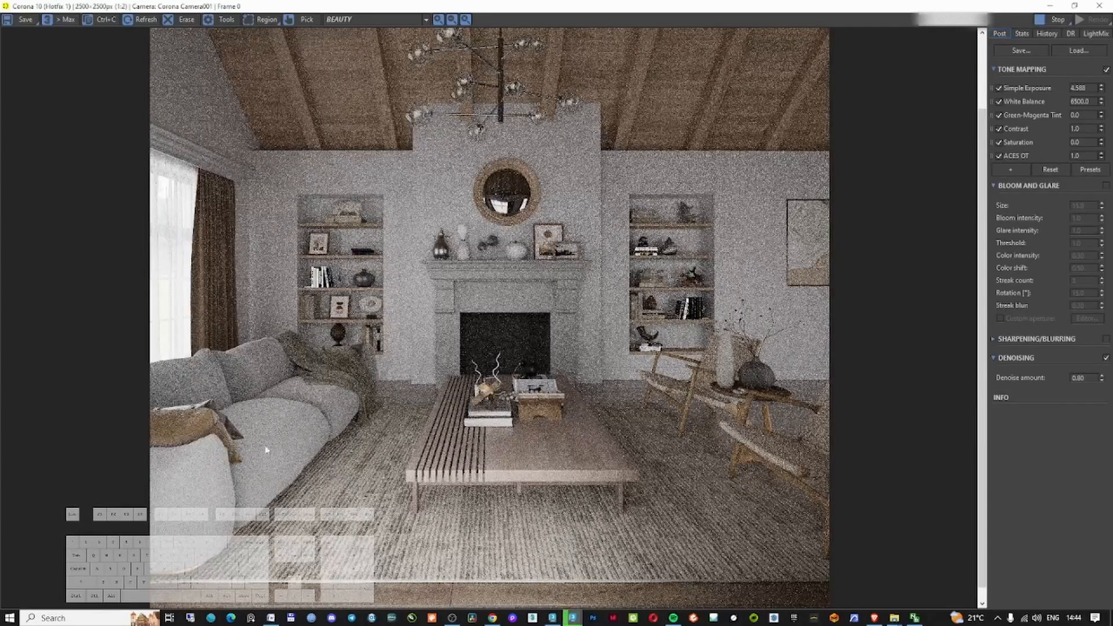
scroll(334, 424, up, 2)
scroll(334, 424, down, 2)
Raise Simple Exposure to 4.927 and Contrast to 4.539, and disable ACES OT
mouse_move(1101, 88)
mouse_down()
mouse_move(1102, 102)
mouse_move(1103, 66)
mouse_up()
drag(1101, 128, 1094, 528)
click(999, 156)
Add Curves and Filmic operators to the tone mapping stack
click(1010, 170)
click(1042, 308)
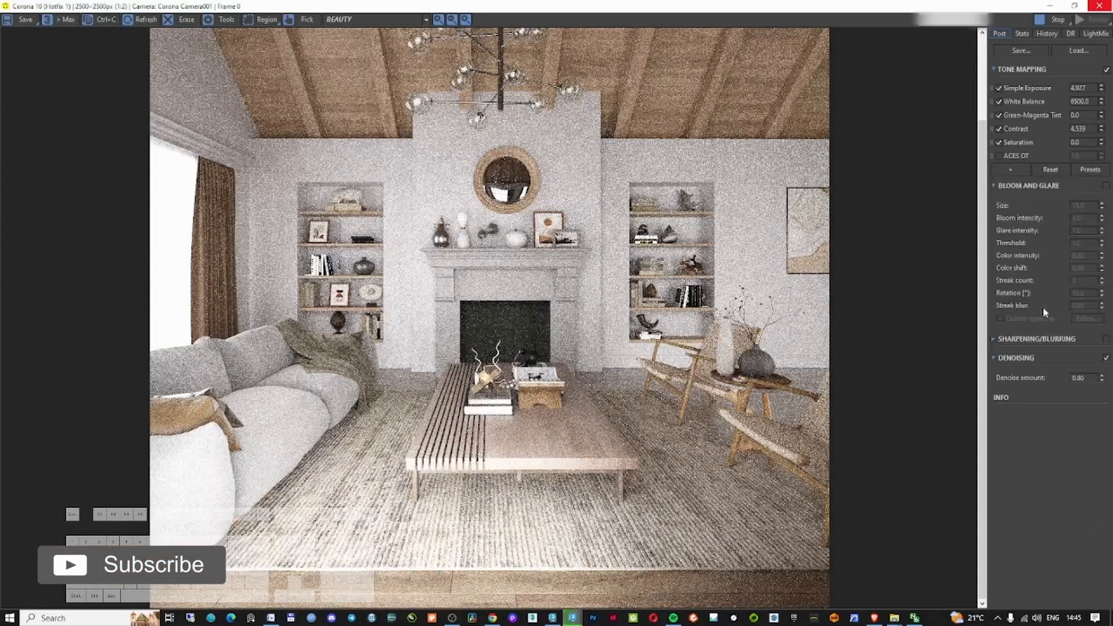
mouse_move(1051, 246)
mouse_down()
mouse_move(1072, 238)
mouse_move(1066, 219)
mouse_move(1060, 239)
mouse_up()
click(1010, 317)
click(1053, 463)
click(1103, 319)
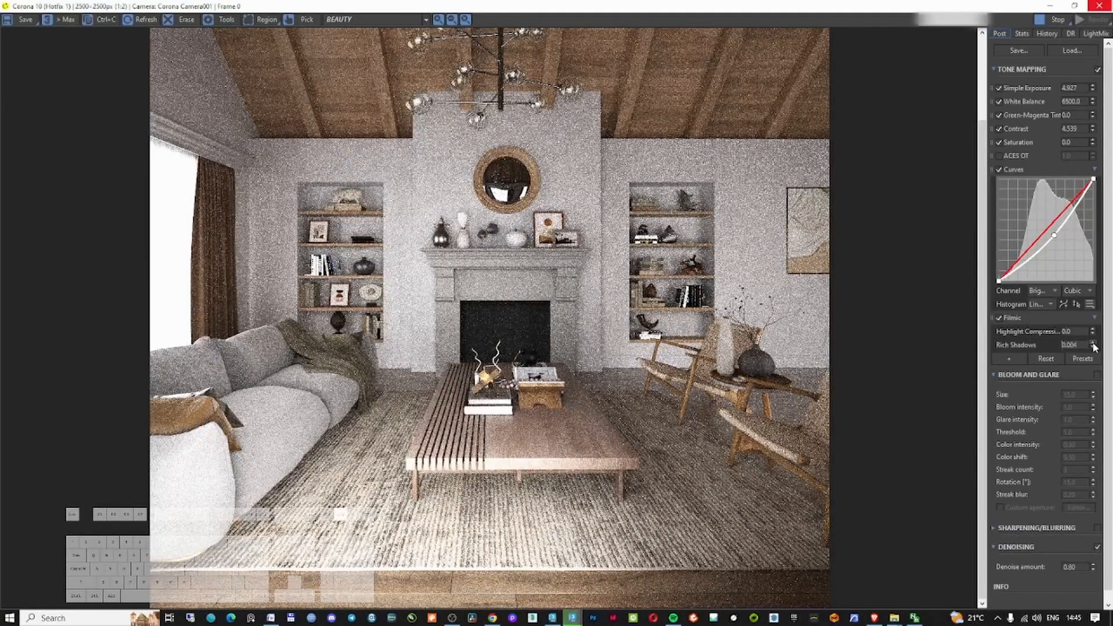
Adjust the brightness curve and set Filmic Highlight Compression to 1.0 and Rich Shadows to 0.844
drag(1084, 226, 1083, 228)
drag(1093, 332, 1061, 194)
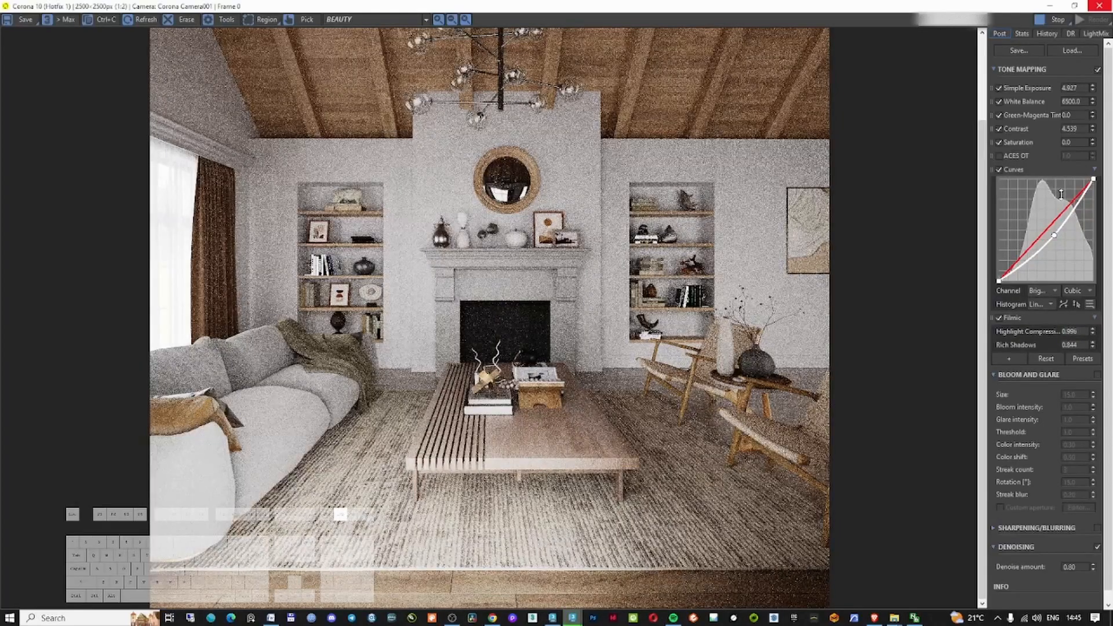
Add a Saturation tone-mapping operator set to -0.010
click(1009, 358)
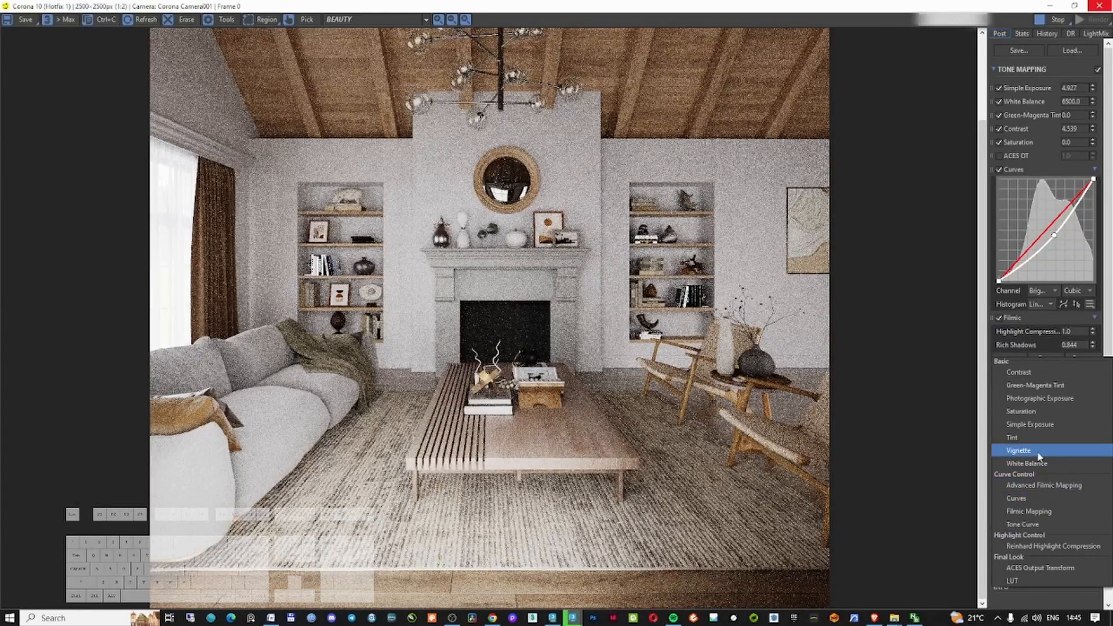
click(1058, 411)
click(1093, 362)
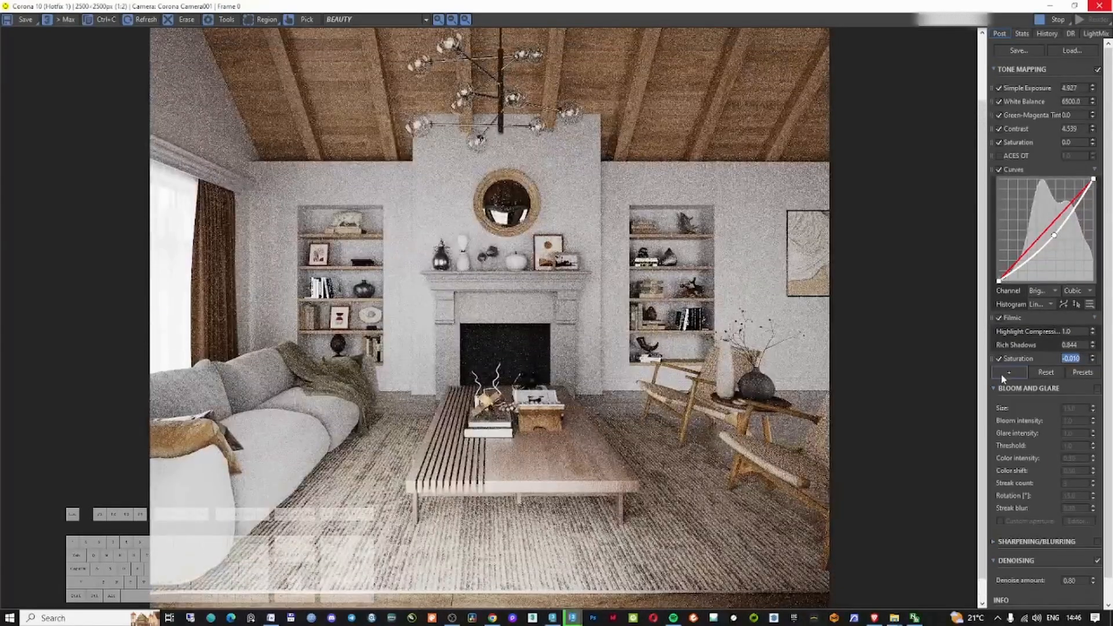
Add a LUT operator and pick an Adanmq LUT preset
click(1008, 372)
click(1051, 396)
click(1095, 372)
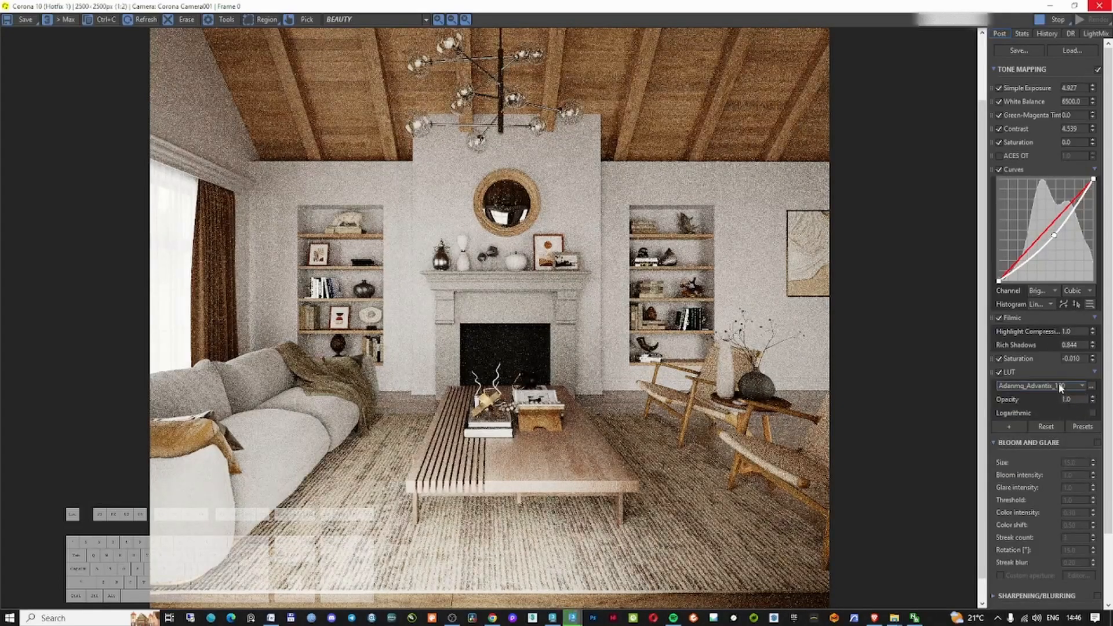
scroll(1059, 389, down, 4)
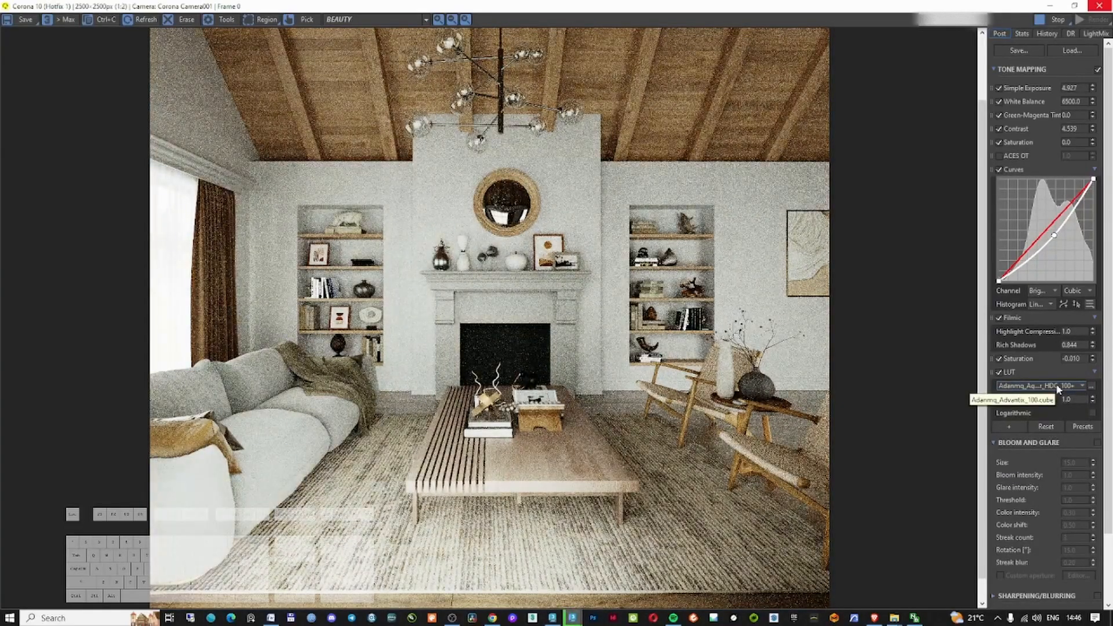
Reset the tone mapping Contrast to 1.0 and lower Simple Exposure to about 4.49
middle_drag(562, 360, 591, 392)
drag(1093, 104, 1086, 66)
right_click(1092, 102)
right_click(1093, 129)
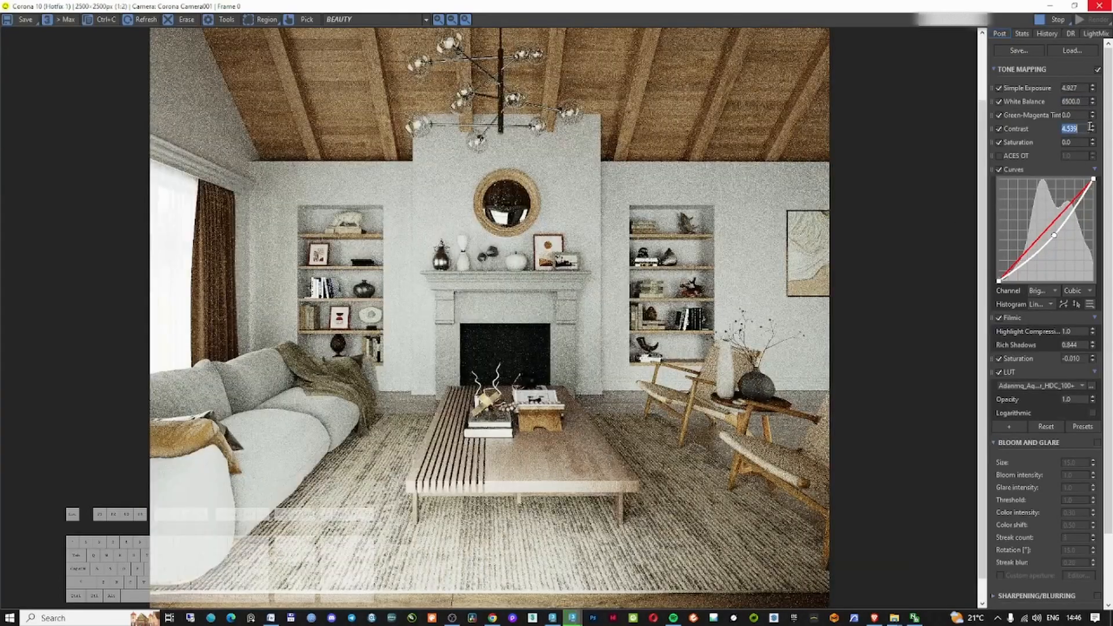
drag(1092, 87, 1097, 96)
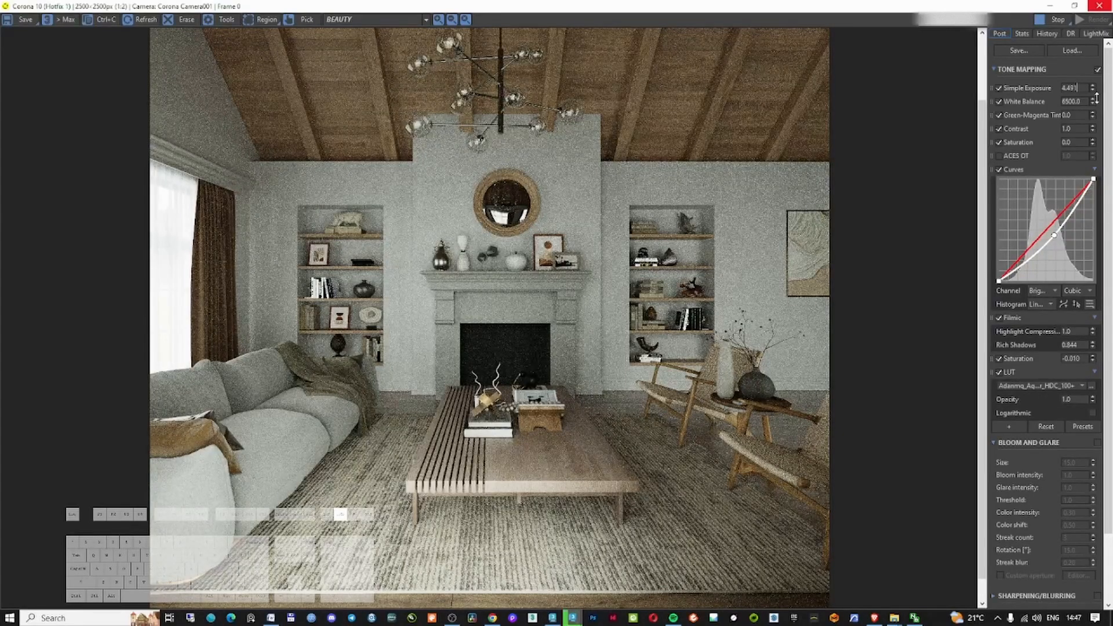
Lower Simple Exposure to 3.885 and reshape the brightness curve into a gentle S-curve
drag(1054, 235, 1049, 232)
drag(1092, 87, 1093, 97)
drag(1024, 258, 1009, 273)
drag(1046, 231, 1066, 200)
drag(1026, 256, 1029, 252)
drag(1065, 200, 1070, 195)
Remove the ACES OT operator and set Filmic Highlight Compression to 0.856
right_click(993, 154)
click(1022, 164)
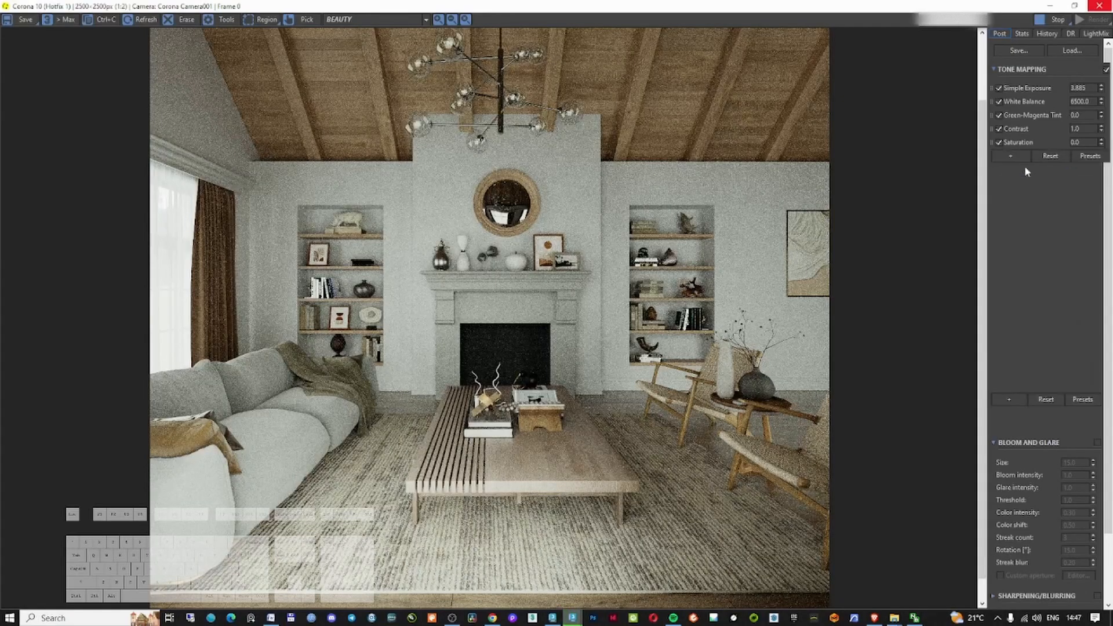
mouse_move(1092, 319)
mouse_down()
mouse_move(1088, 331)
mouse_move(1086, 303)
mouse_move(1086, 325)
mouse_move(1092, 316)
mouse_up()
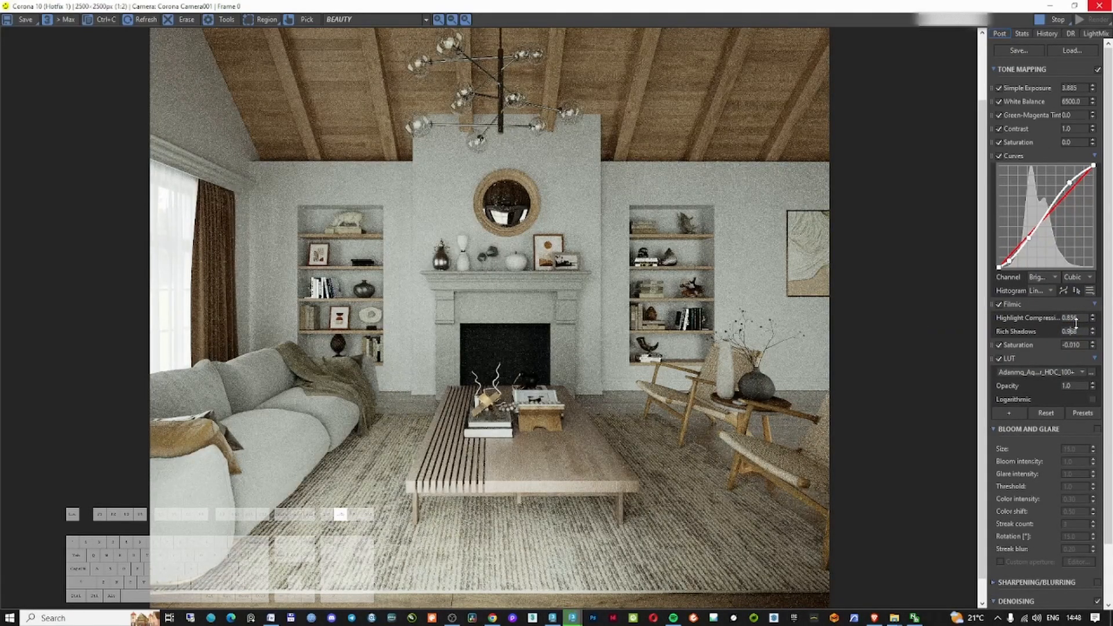
Cycle through LUT presets and settle on Adanmq_Fuji_Reala_8563
click(999, 358)
click(999, 359)
click(1043, 372)
click(1047, 373)
scroll(1047, 371, down, 3)
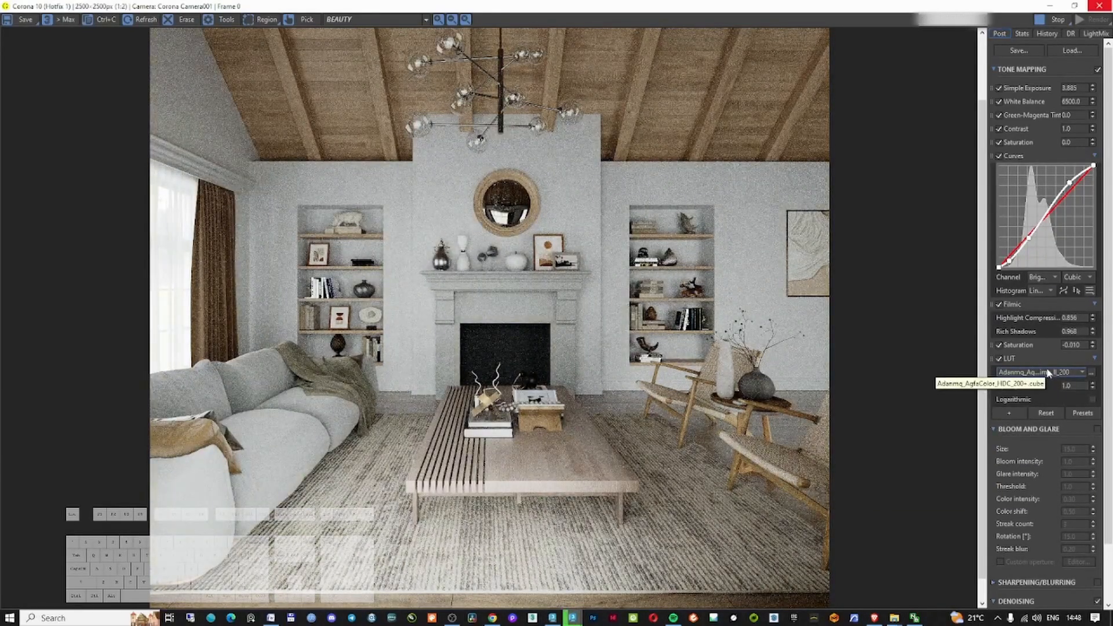
scroll(1049, 373, down, 3)
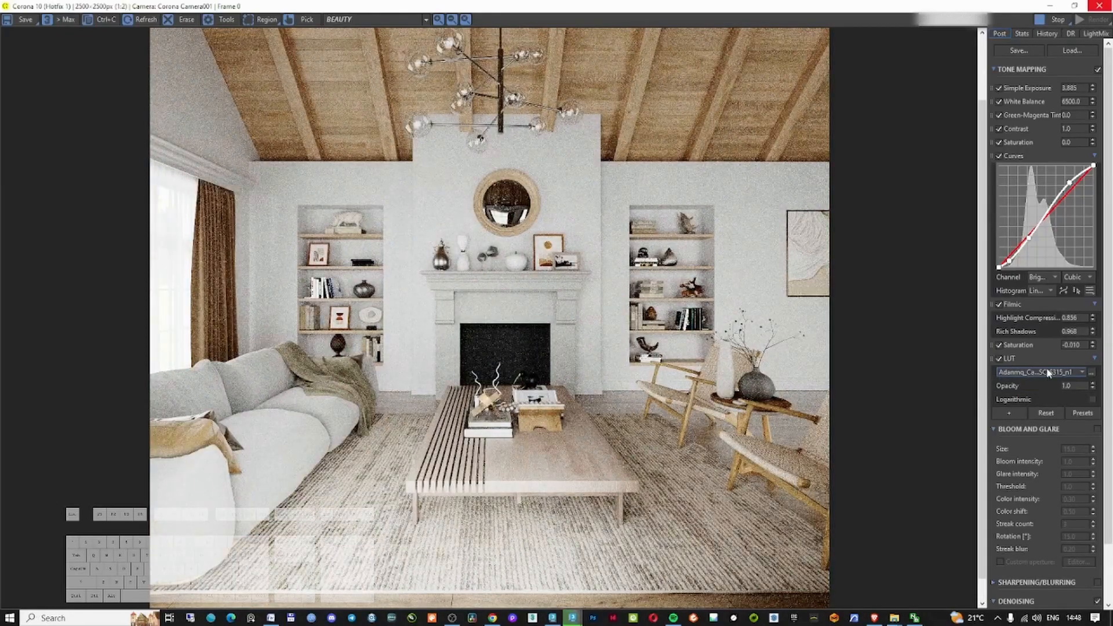
scroll(1048, 373, down, 6)
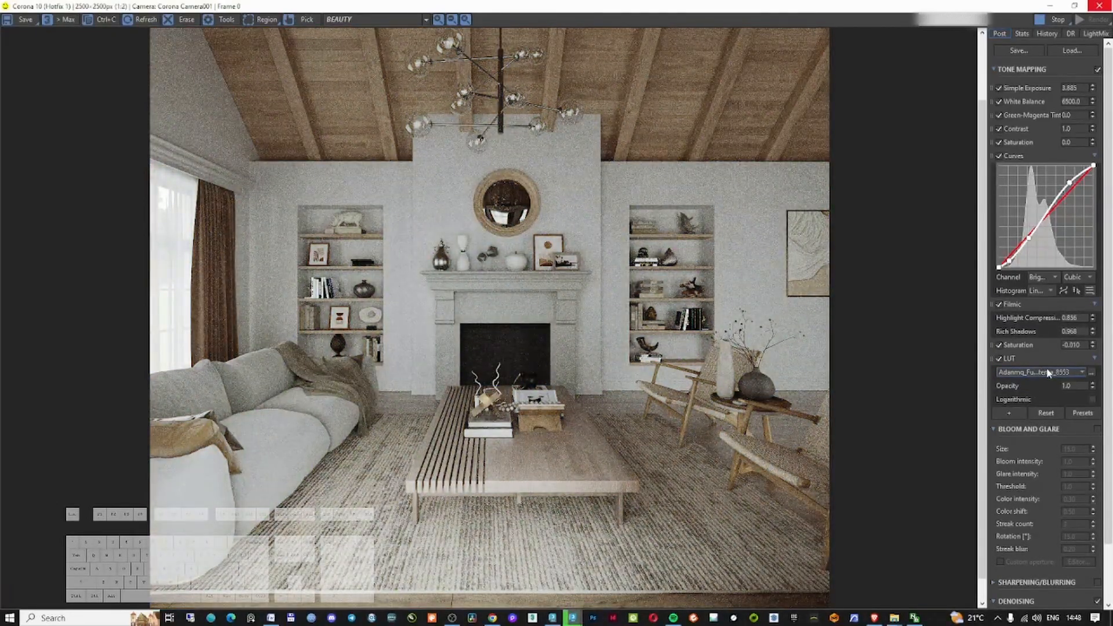
scroll(1048, 373, down, 1)
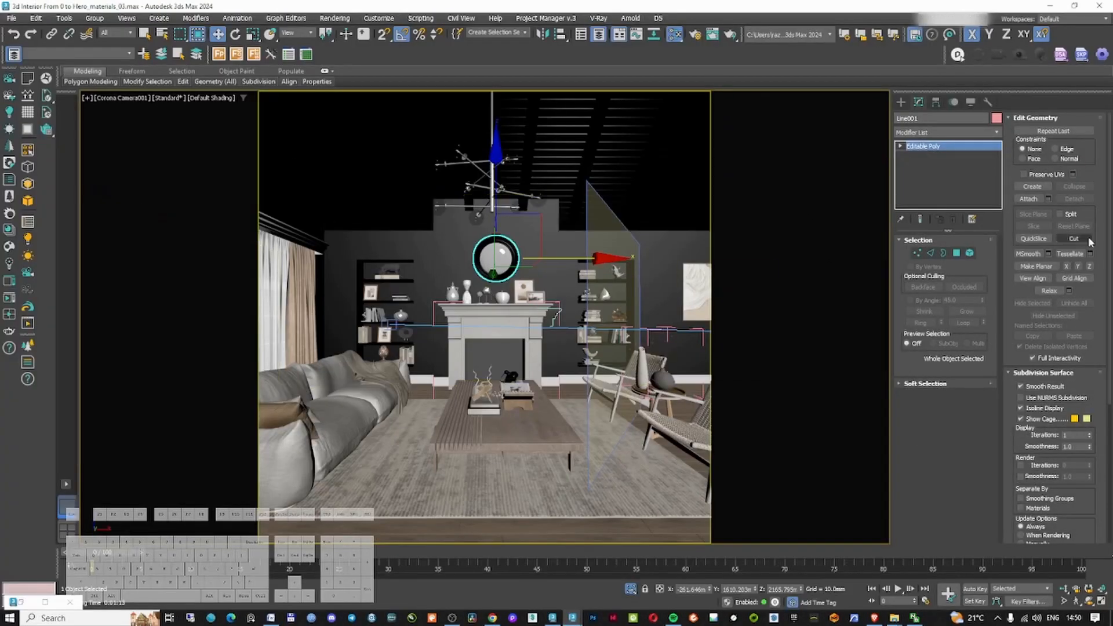
In the Slate Material Editor, open the CRN.silver_bottle material and set its base glossiness map amount to 0
key(m)
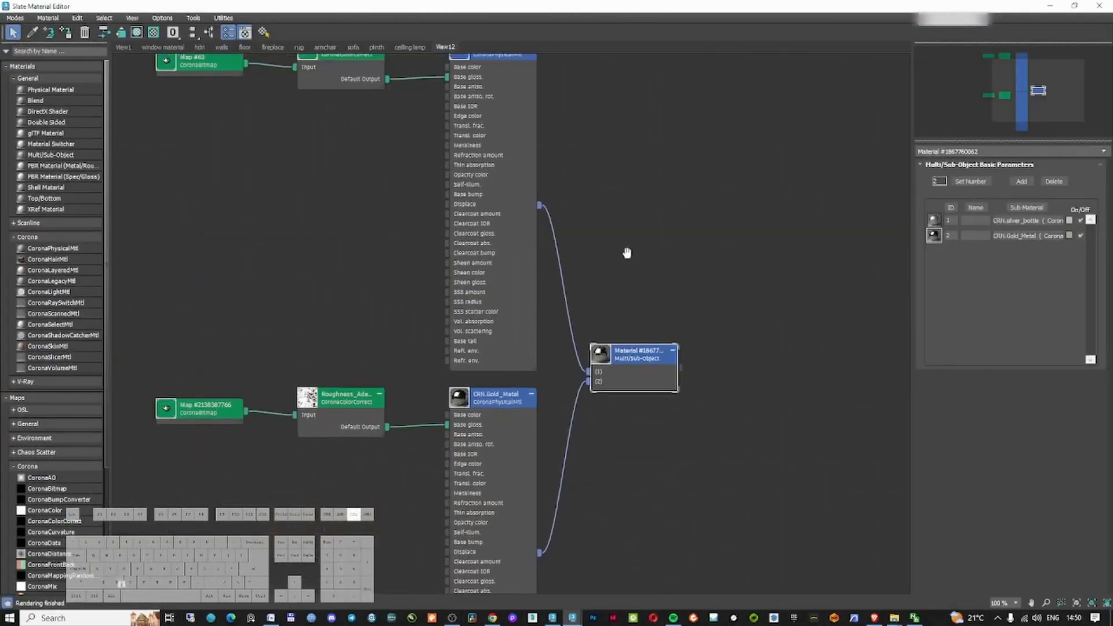
middle_drag(415, 196, 437, 273)
scroll(560, 176, up, 5)
middle_drag(560, 175, 638, 298)
double_click(638, 298)
click(992, 193)
click(990, 204)
click(998, 231)
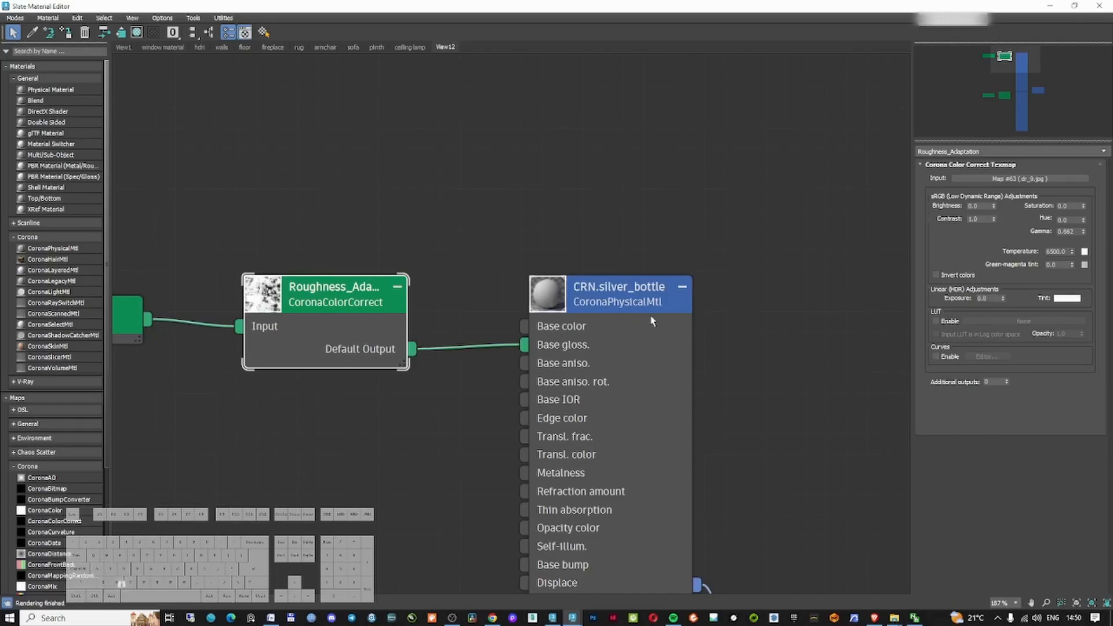
drag(993, 208, 999, 311)
double_click(547, 294)
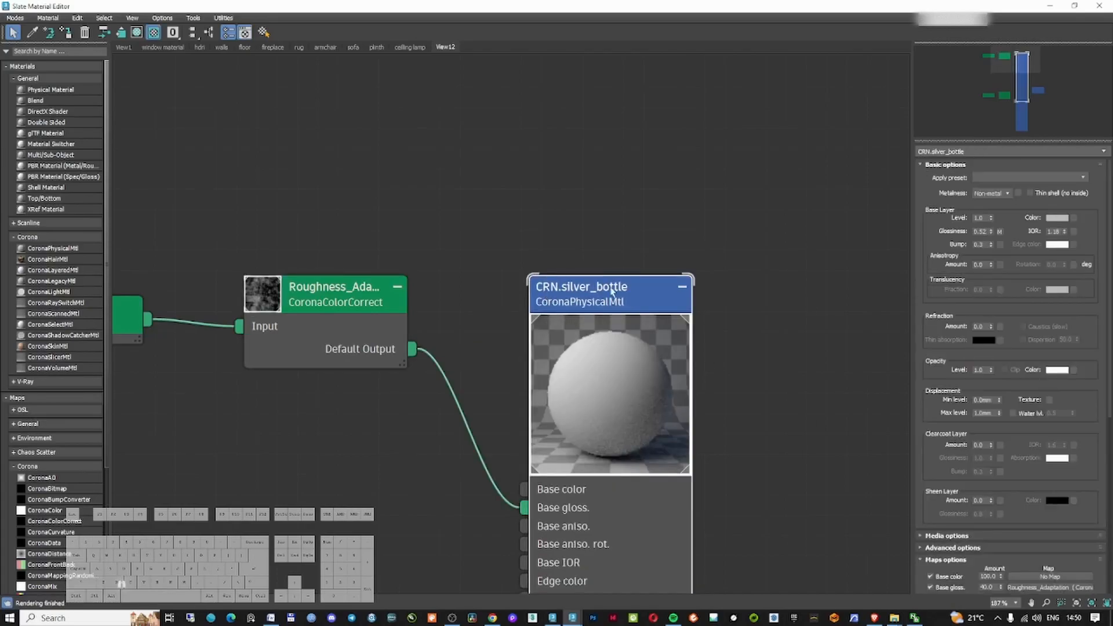
drag(616, 292, 596, 190)
drag(1010, 325, 1014, 122)
double_click(987, 385)
text(0)
key(Return)
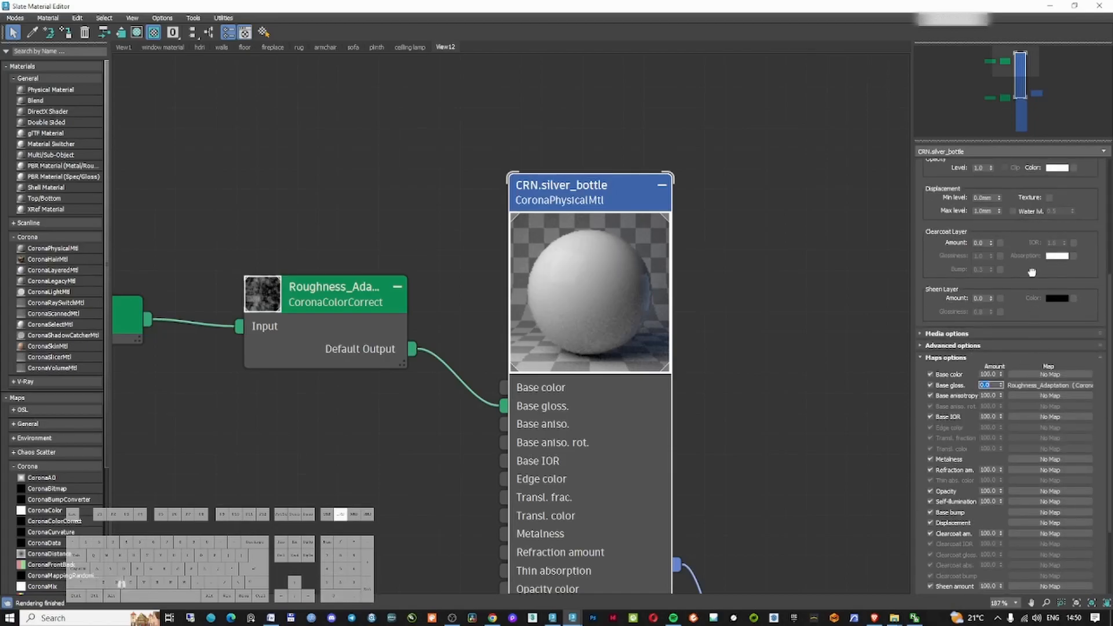
Set the silver bottle's base color to a light grey of 0.789 and close the material editor
drag(1033, 269, 1033, 471)
click(1057, 218)
drag(886, 143, 885, 178)
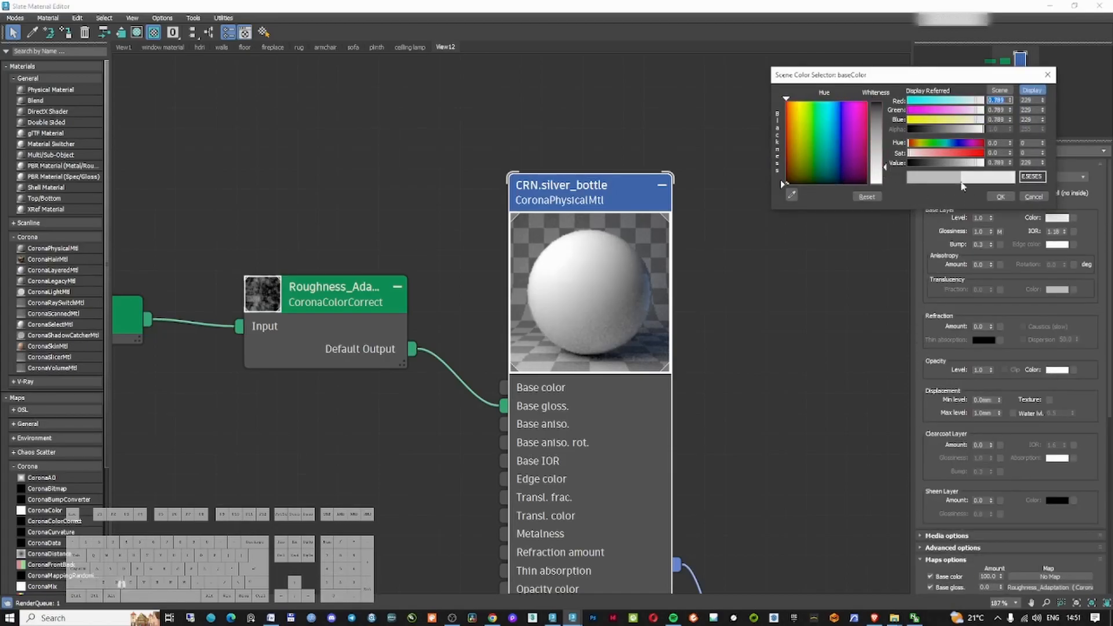
click(1001, 197)
click(1100, 5)
Delete a cluster of unused material nodes from the Slate Material Editor view
click(529, 309)
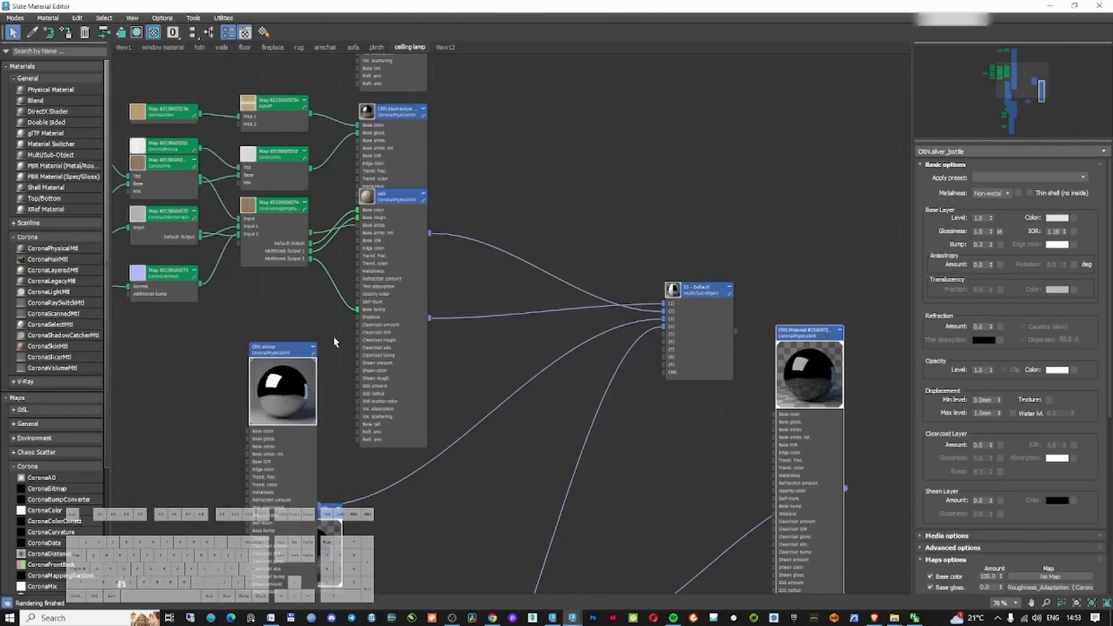
scroll(676, 296, up, 3)
scroll(627, 308, down, 6)
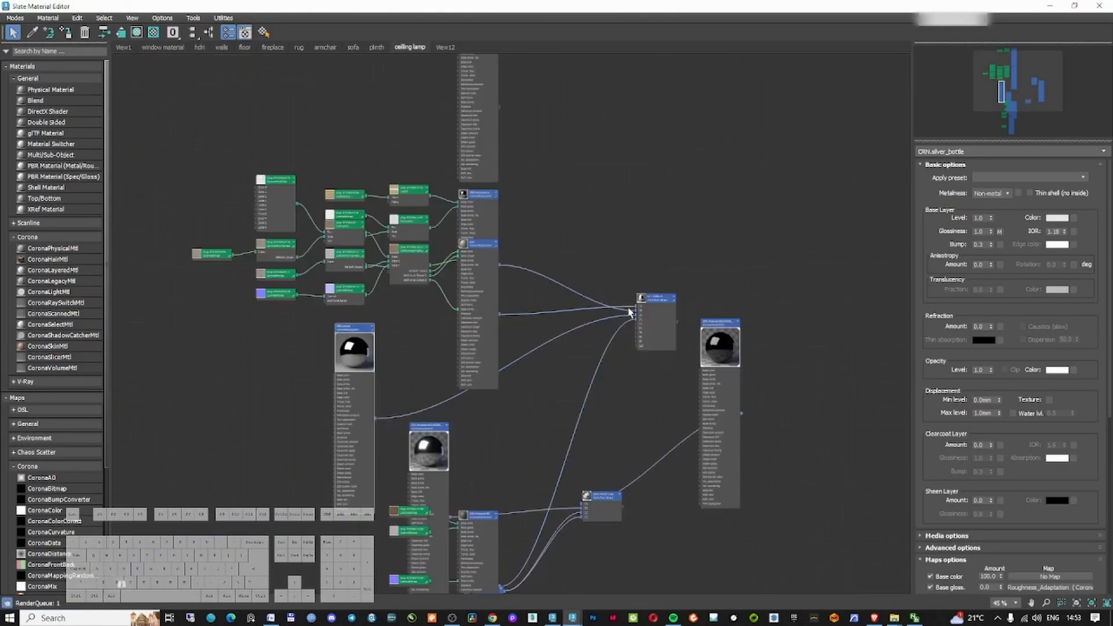
middle_drag(510, 571, 594, 381)
scroll(583, 348, up, 3)
drag(580, 156, 718, 151)
scroll(531, 452, down, 4)
middle_drag(635, 272, 614, 298)
scroll(510, 359, down, 8)
drag(421, 268, 609, 520)
key(Delete)
Delete two selections of unneeded objects from the scene in the top viewport
drag(474, 8, 1112, 44)
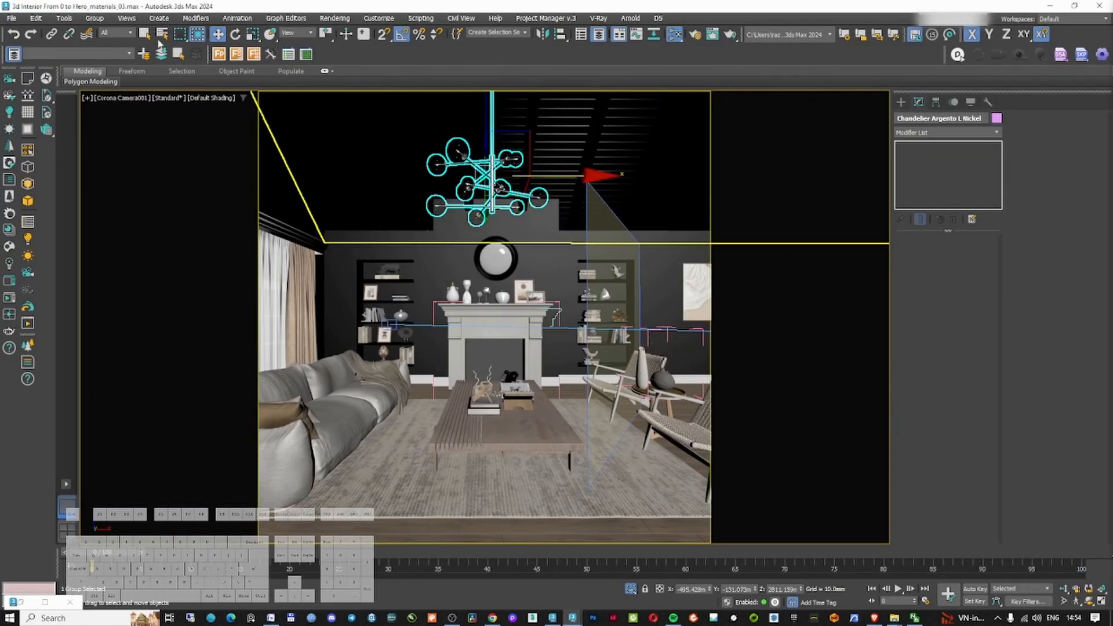
key(t)
key(z)
click(497, 179)
scroll(467, 245, up, 15)
key(F3)
click(503, 236)
scroll(531, 224, down, 8)
key(Delete)
middle_drag(531, 224, 547, 155)
click(116, 33)
click(110, 67)
scroll(442, 266, down, 9)
drag(266, 168, 652, 474)
key(Delete)
scroll(587, 321, up, 16)
key(F3)
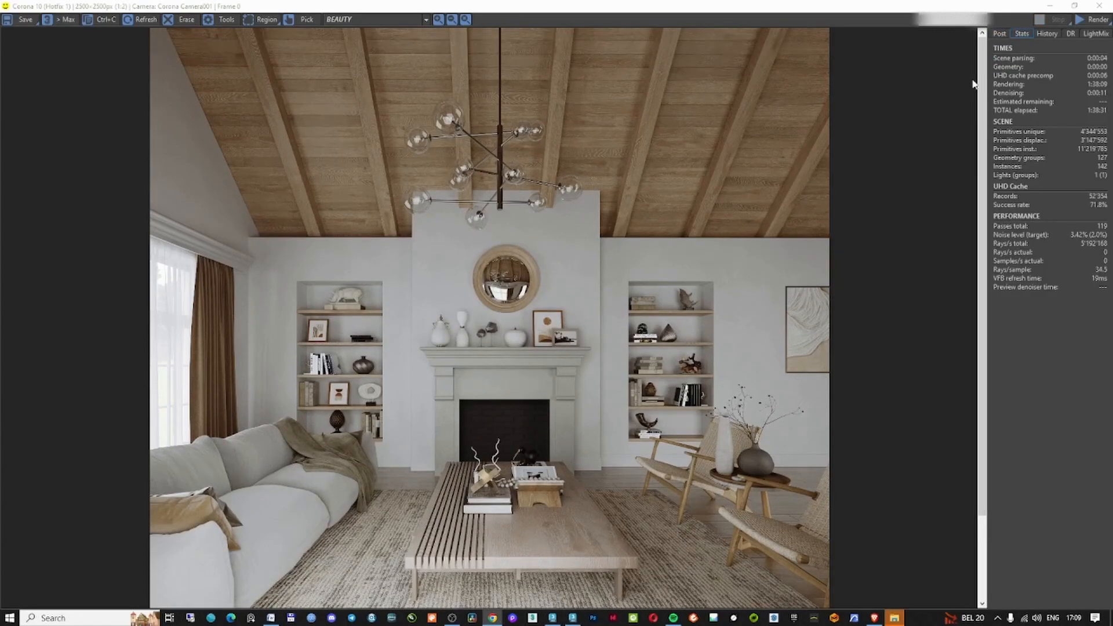
Set the tone mapping Contrast to 2 in the Post panel
click(999, 34)
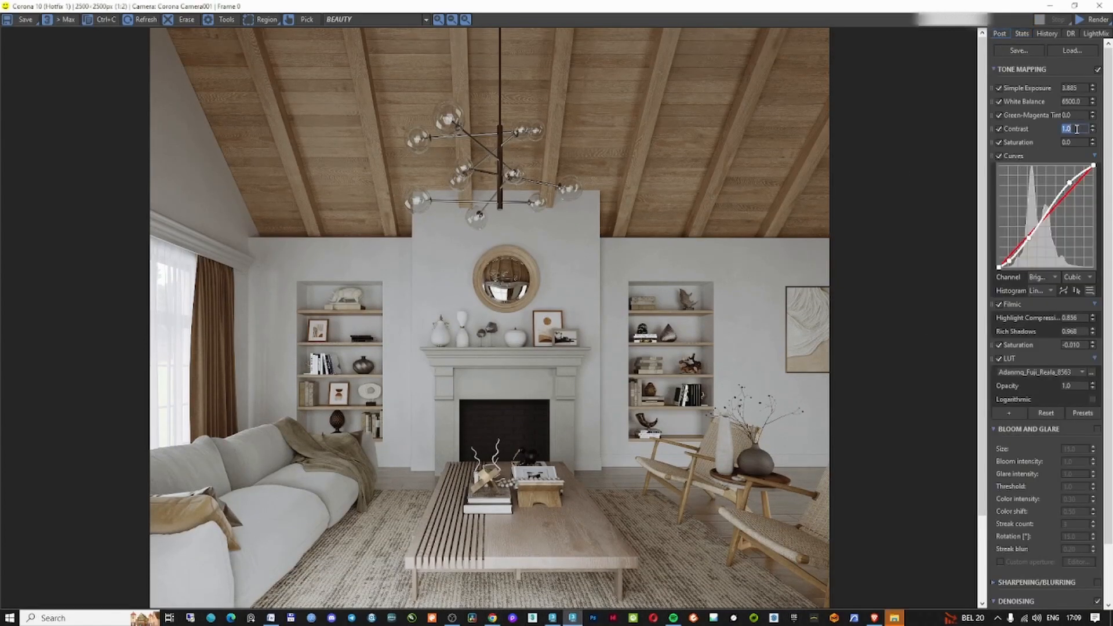
text(2)
key(Return)
key(Return)
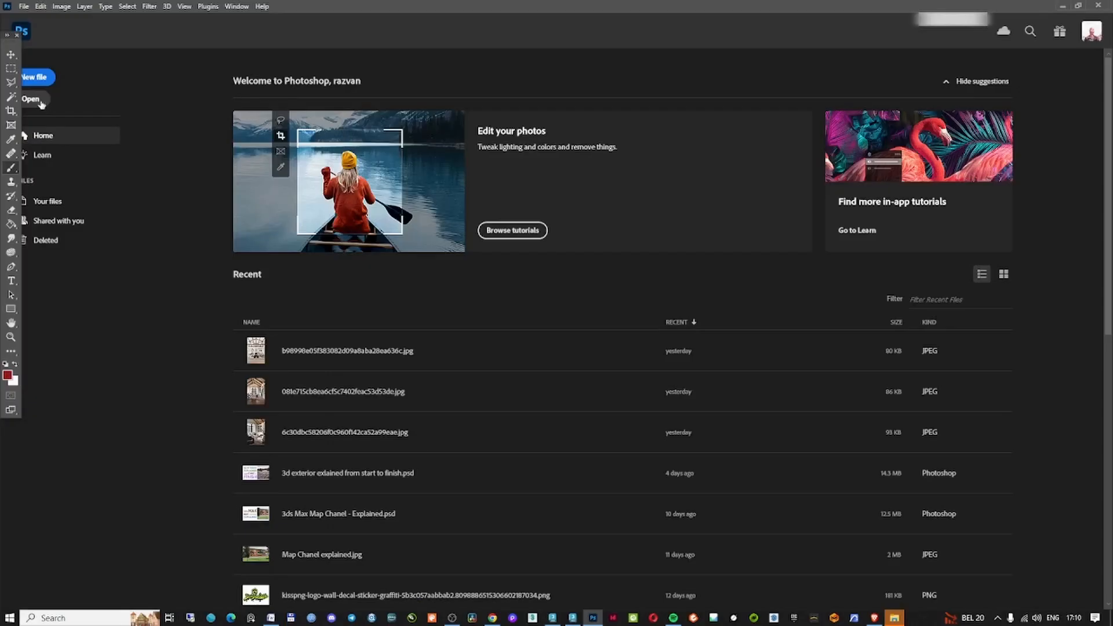
Switch to Photoshop, open the Camera Raw Filter, and set Contrast +21, Highlights -23, Shadows -27, Whites +28, Blacks -11
click(38, 101)
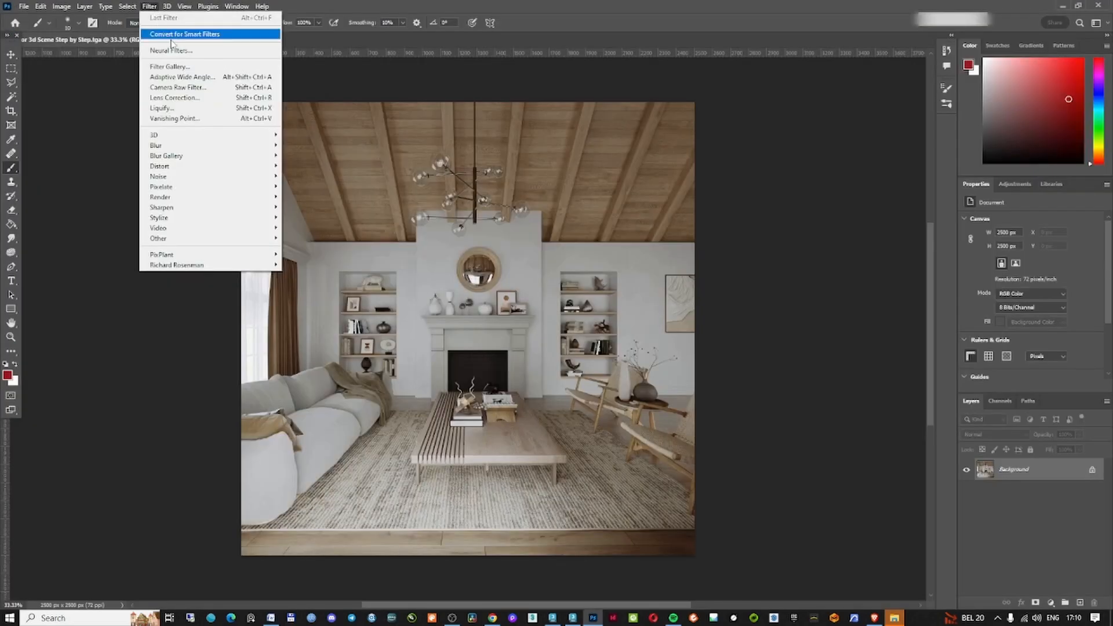
click(179, 88)
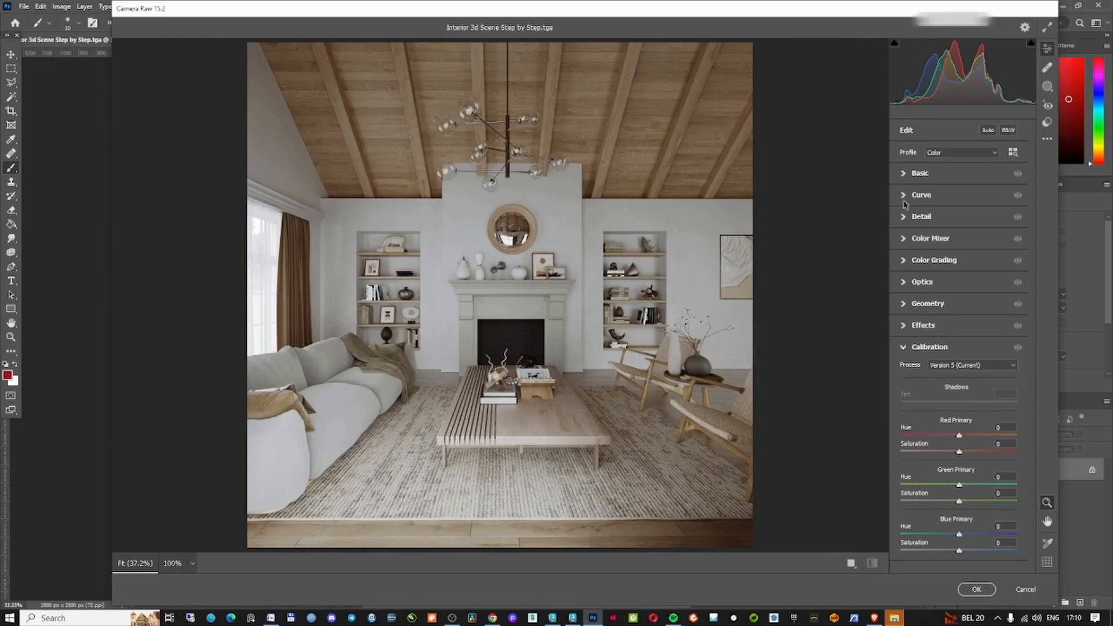
click(916, 172)
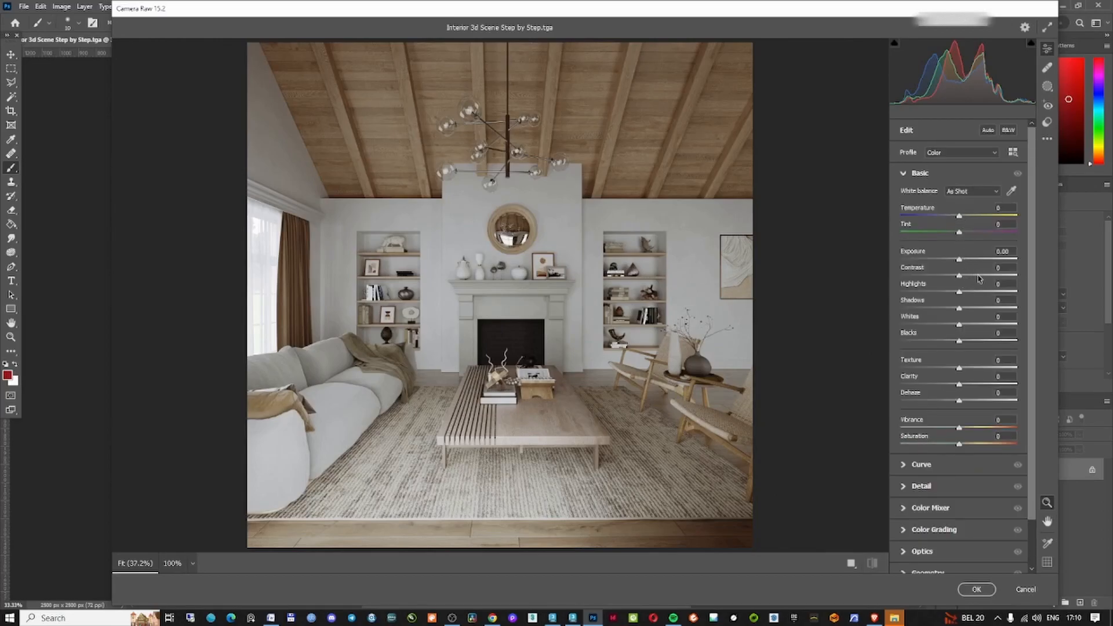
drag(960, 277, 943, 314)
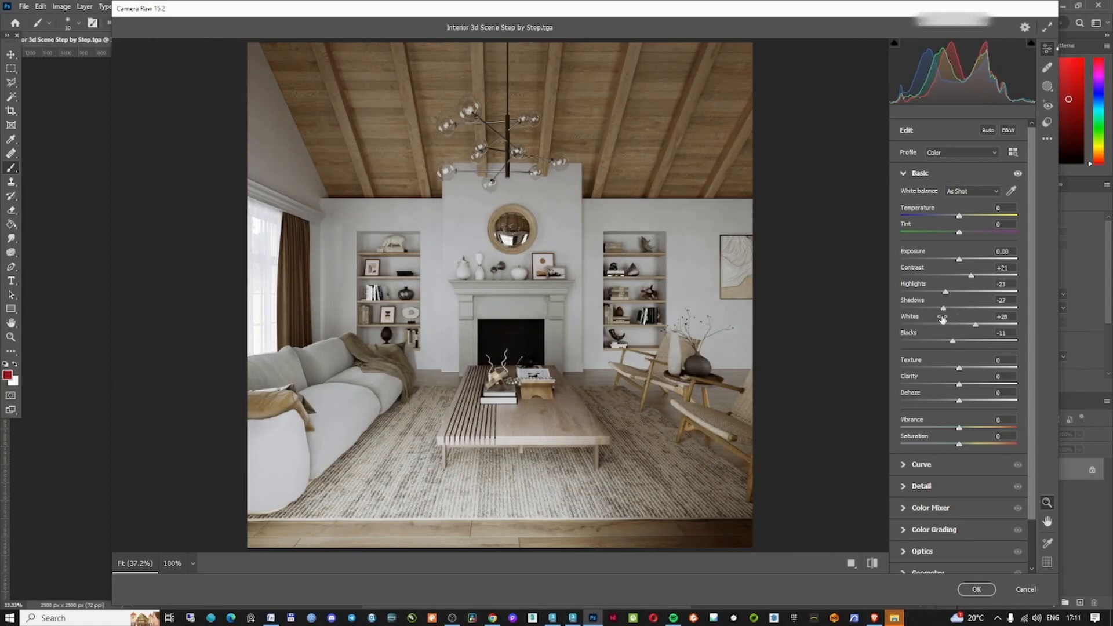
Set Contrast to +15, toggling the before/after comparison view
drag(971, 276, 962, 279)
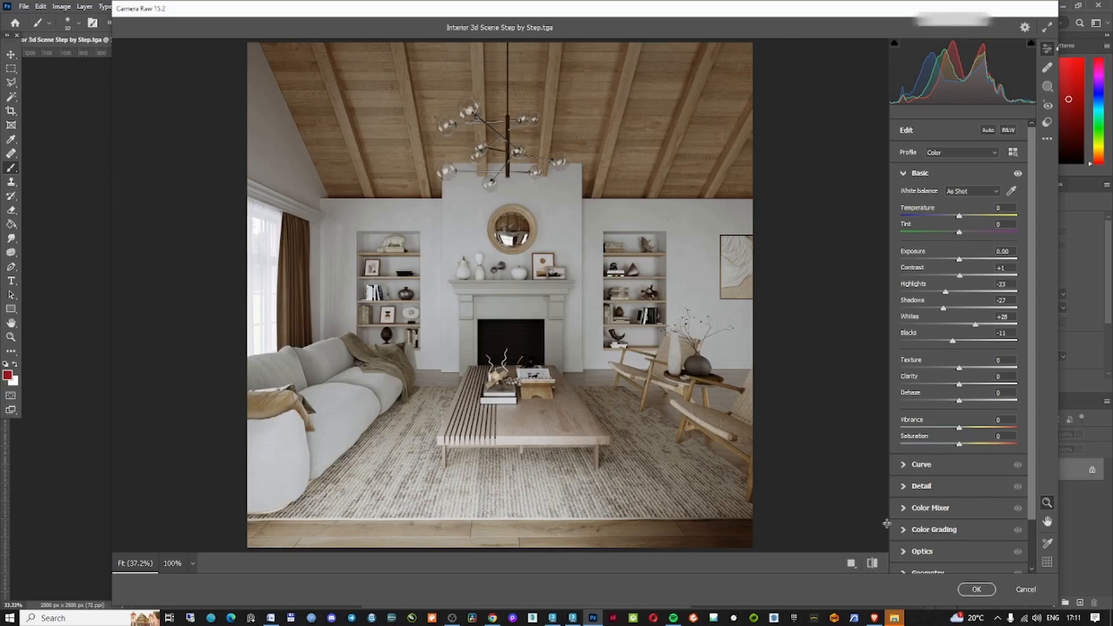
click(872, 564)
click(873, 563)
click(873, 562)
click(872, 563)
click(876, 563)
click(876, 564)
drag(960, 279, 970, 278)
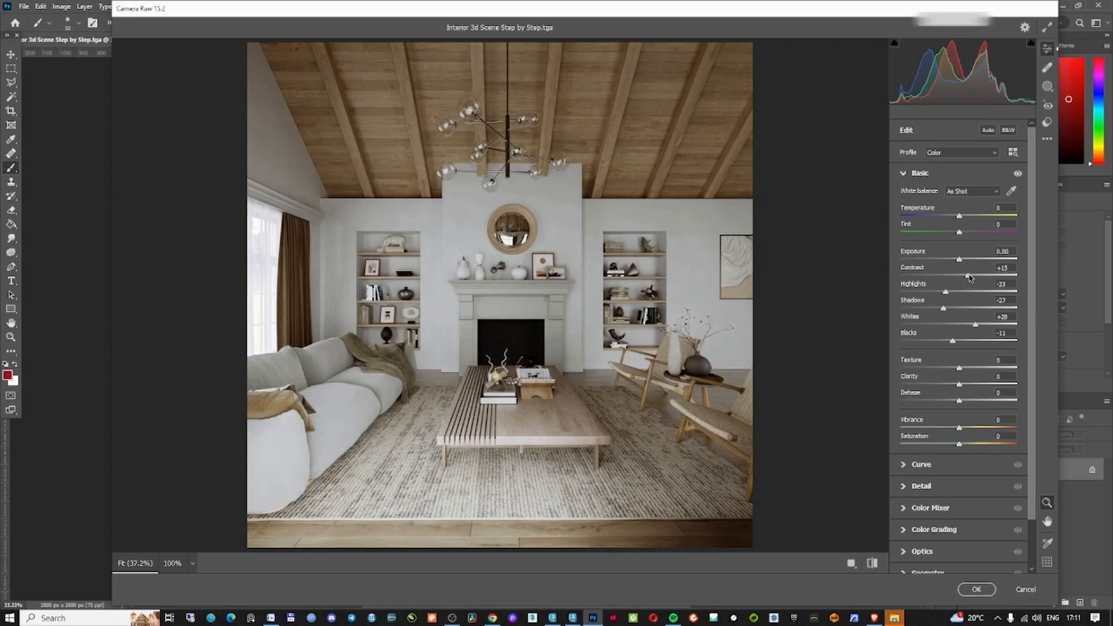
Set Texture +7, Clarity +8, Dehaze +10 and Vibrance -7, then compare before and after
drag(959, 429, 956, 434)
drag(958, 384, 963, 368)
drag(959, 401, 966, 404)
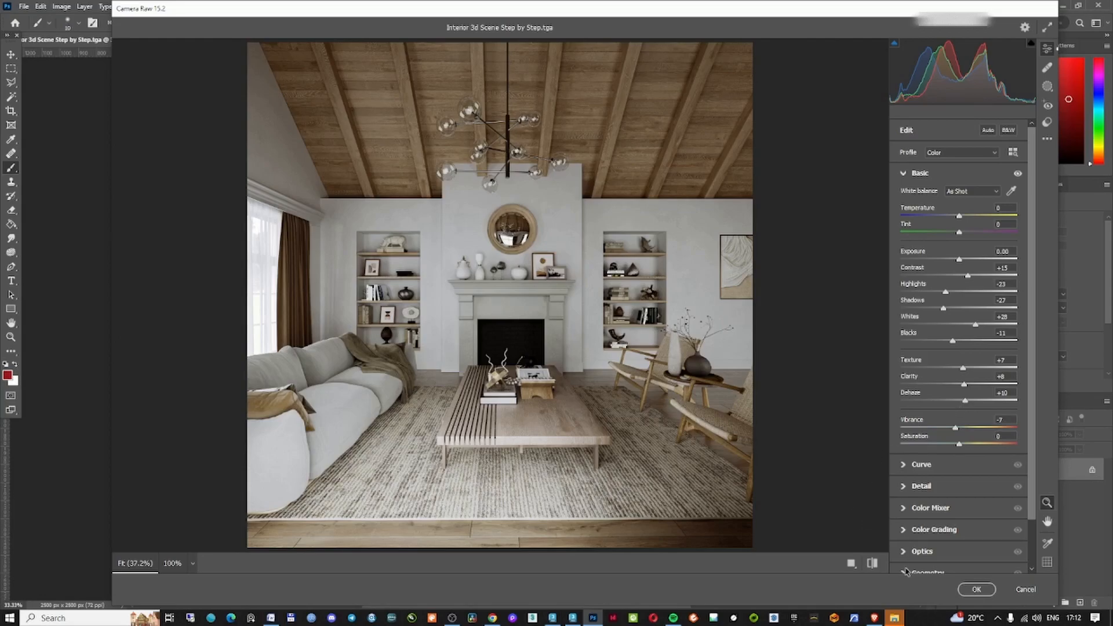
click(873, 563)
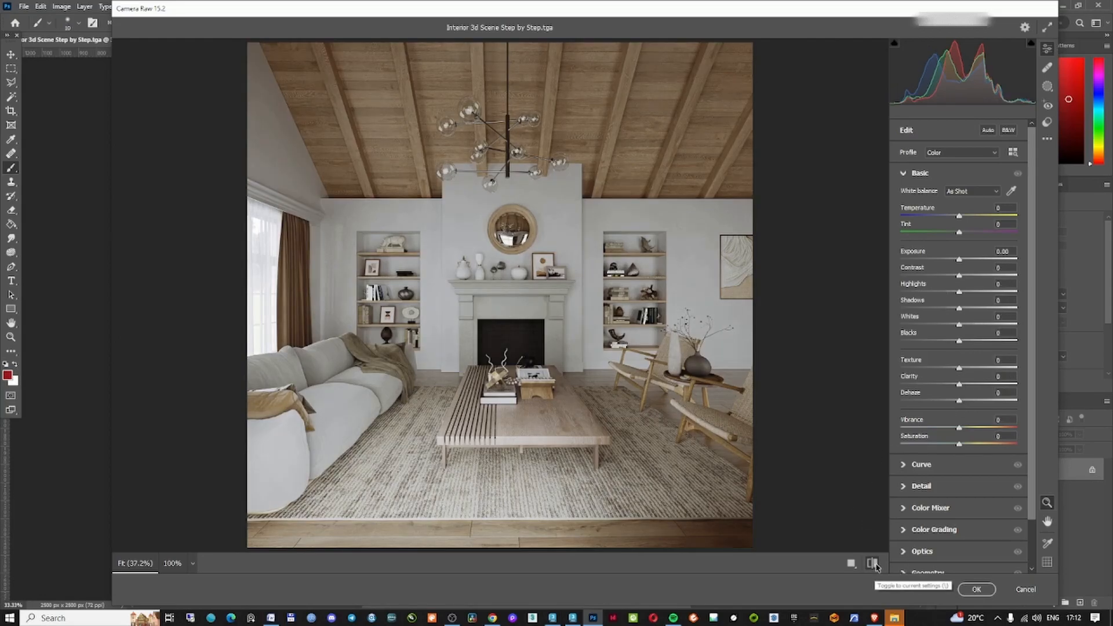
click(877, 566)
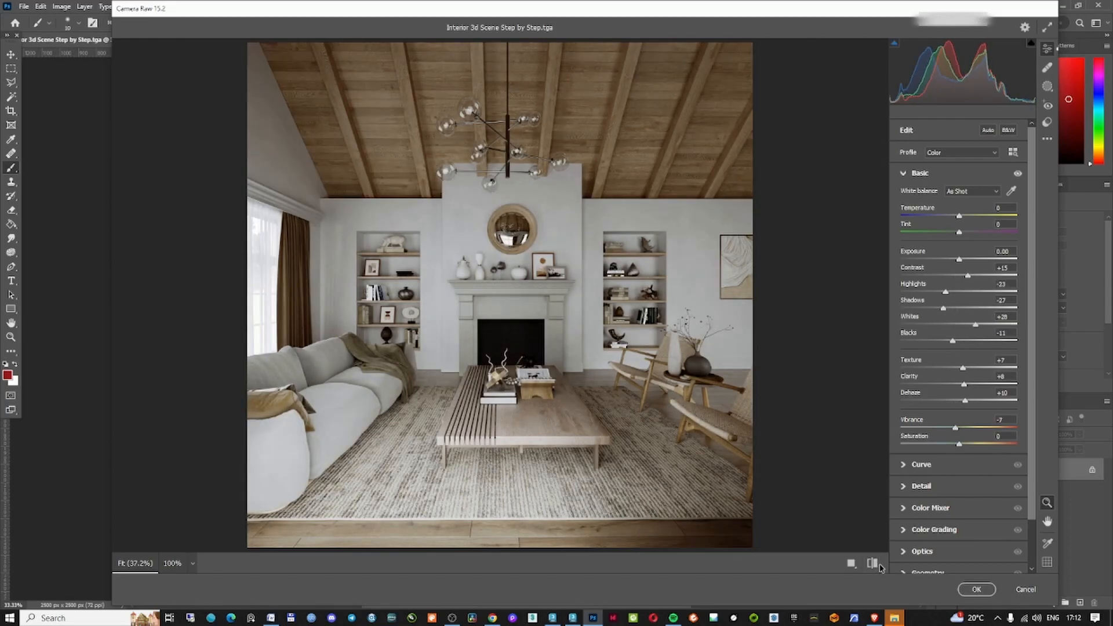
click(876, 565)
click(875, 565)
Set Detail sharpening to about 27, inspecting the image at 100% zoom
click(904, 465)
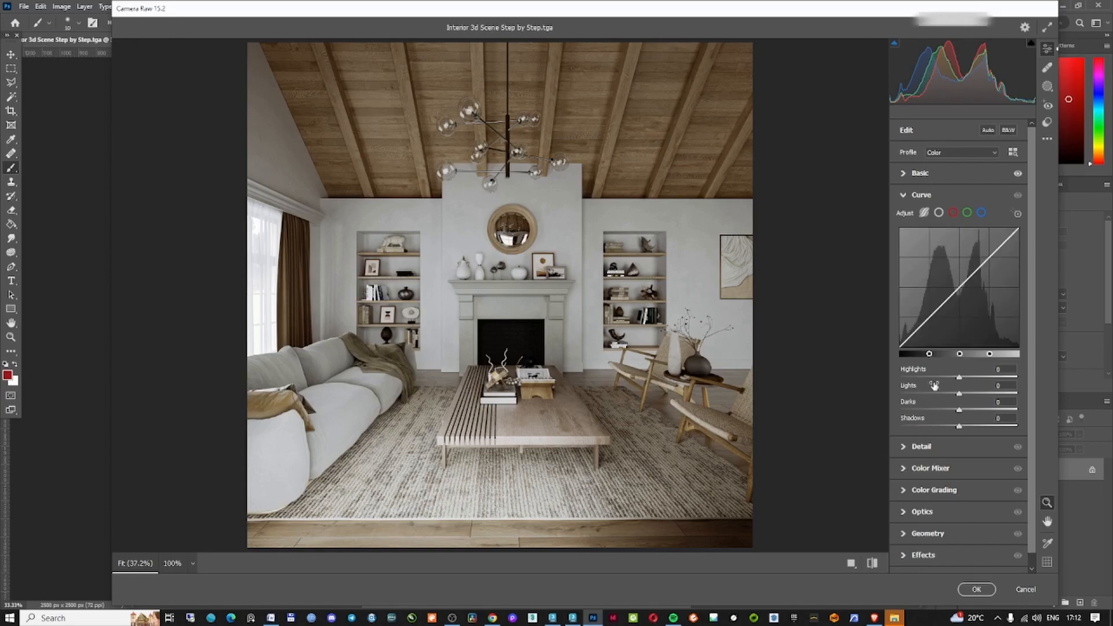
click(921, 195)
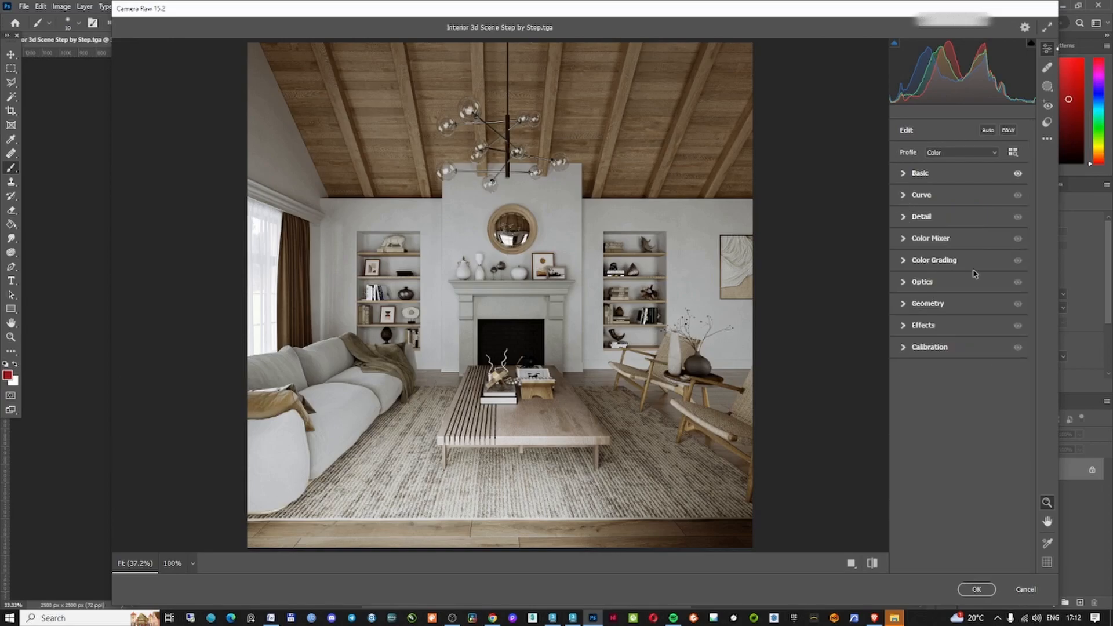
click(903, 218)
drag(902, 242, 910, 246)
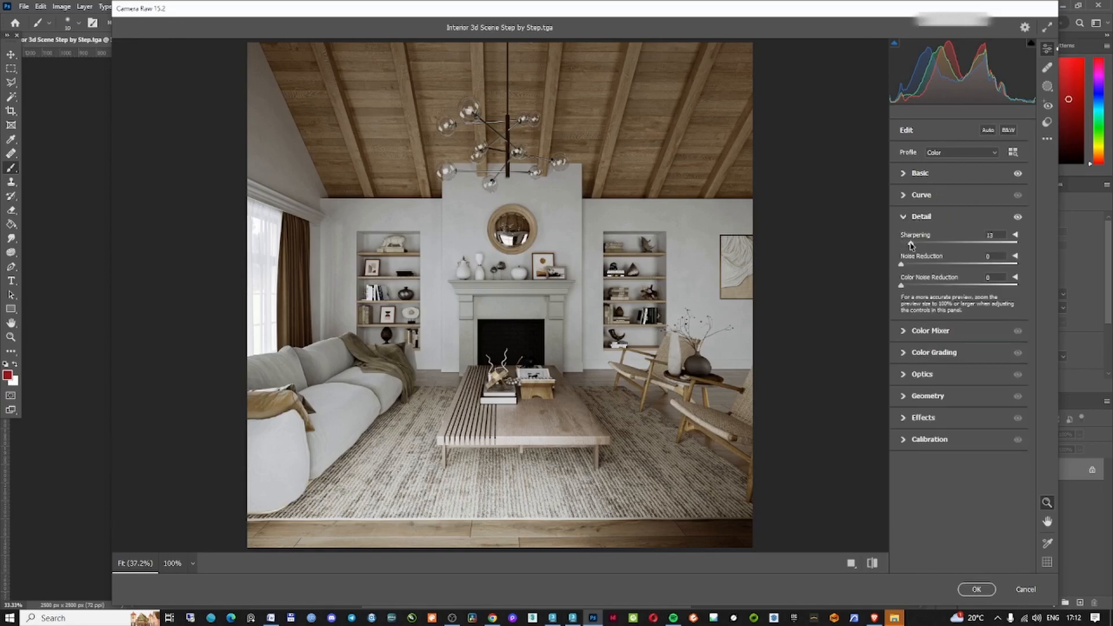
click(927, 285)
click(911, 265)
double_click(911, 264)
click(553, 251)
drag(901, 265, 1056, 265)
double_click(1017, 264)
double_click(928, 285)
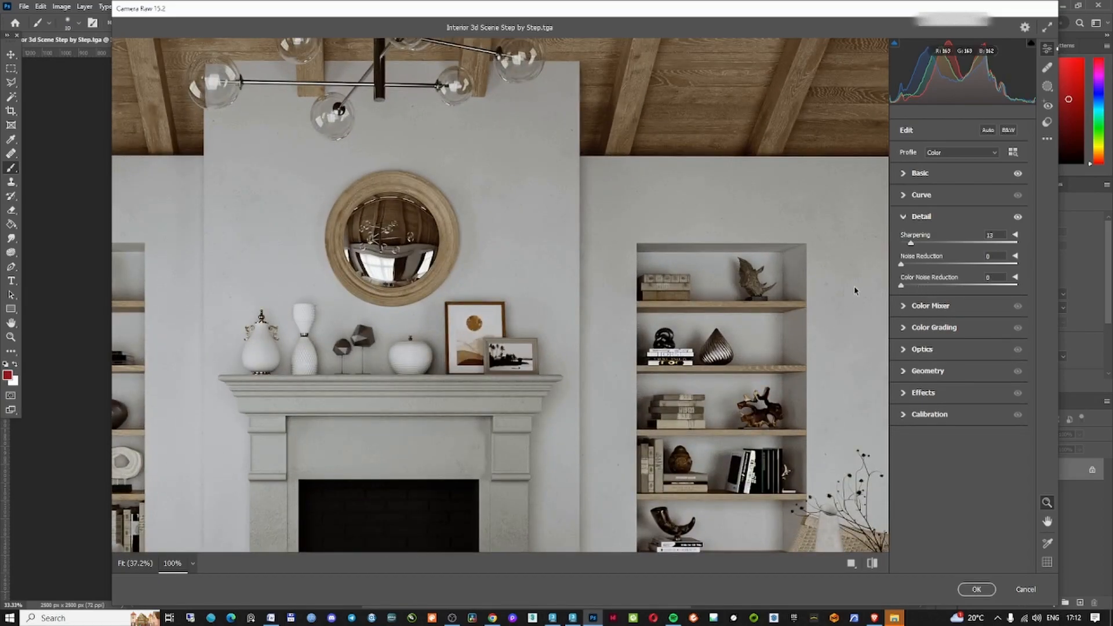
double_click(918, 249)
drag(901, 243, 911, 245)
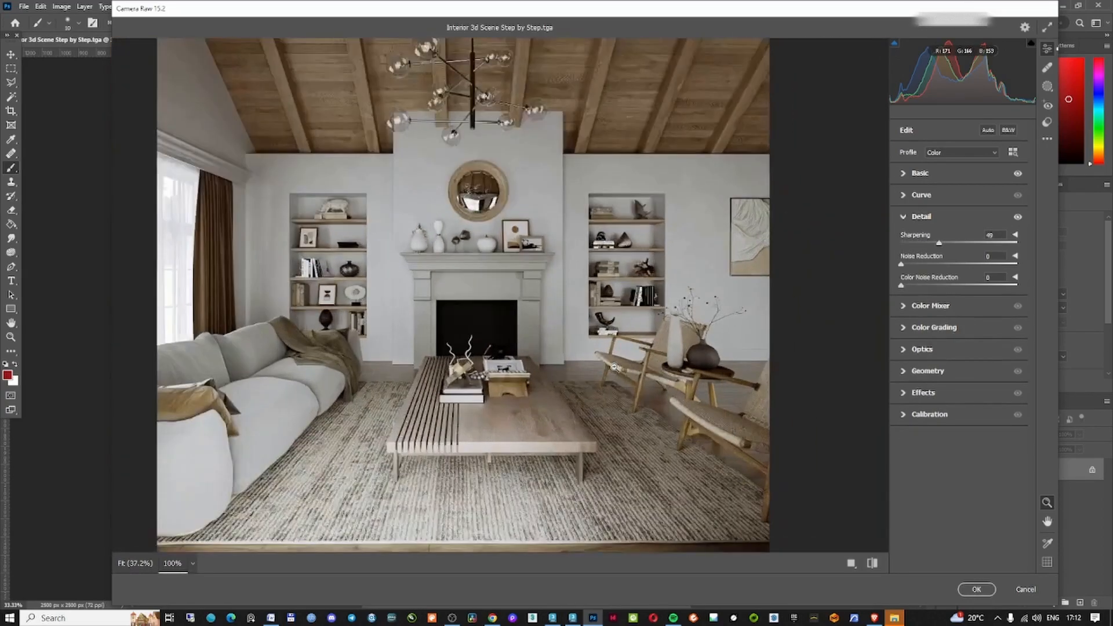
click(615, 366)
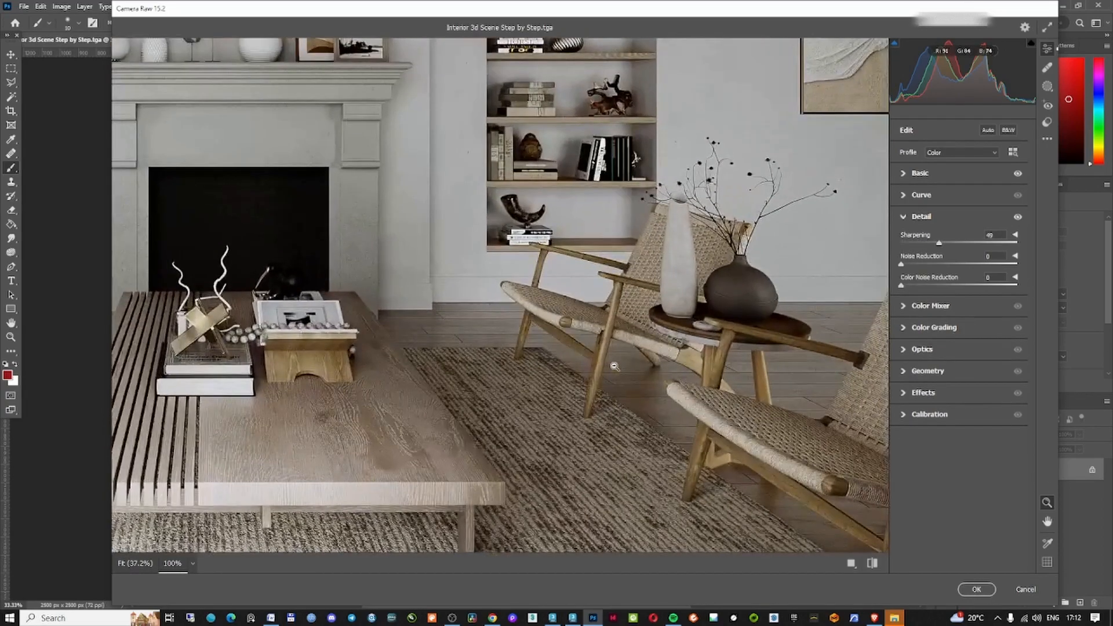
Browse the Color Mixer, Color Grading, Optics and Geometry panels of the Camera Raw Filter
click(905, 308)
click(904, 239)
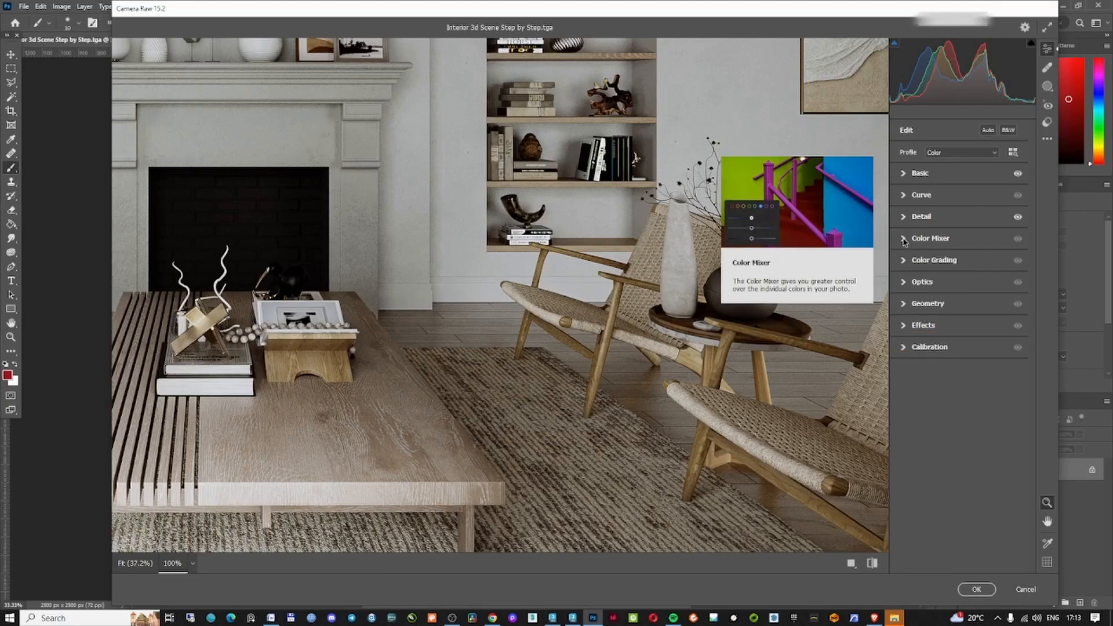
click(904, 260)
click(904, 261)
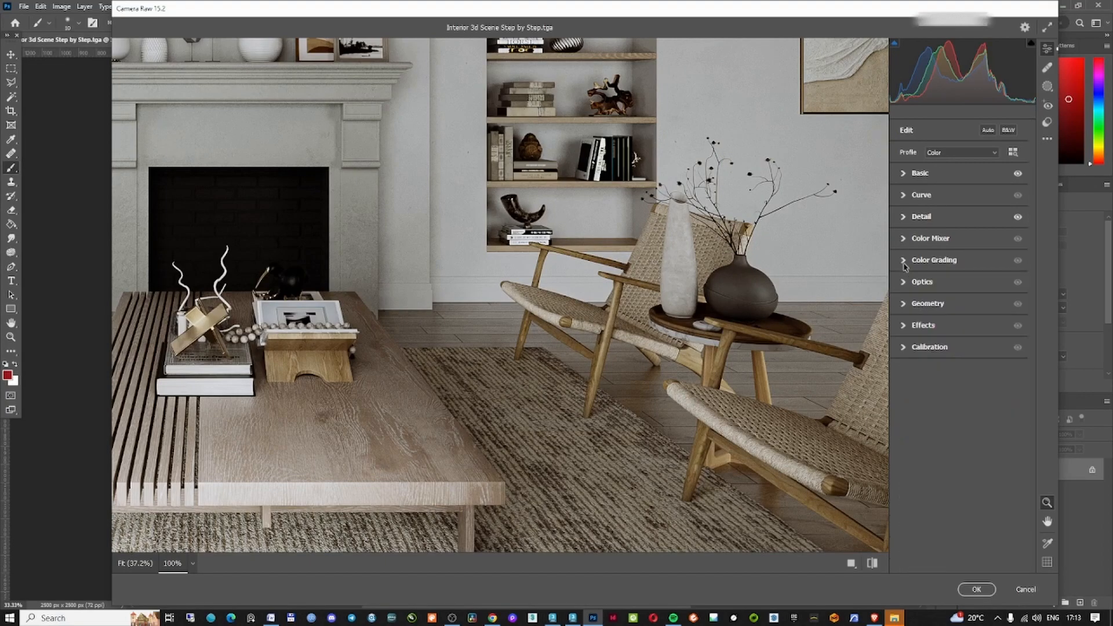
click(905, 283)
click(904, 283)
click(902, 305)
click(679, 317)
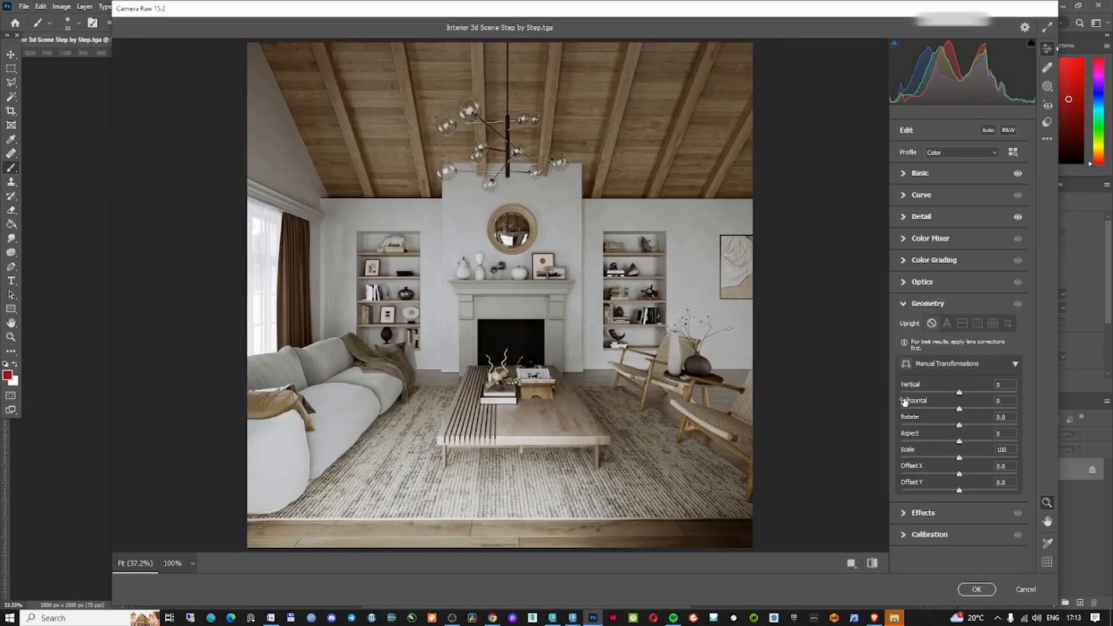
Add film grain of 5 and a vignette of -16 in the Effects panel, viewing at 100%
click(905, 304)
click(922, 325)
key(ctrl+alt+0)
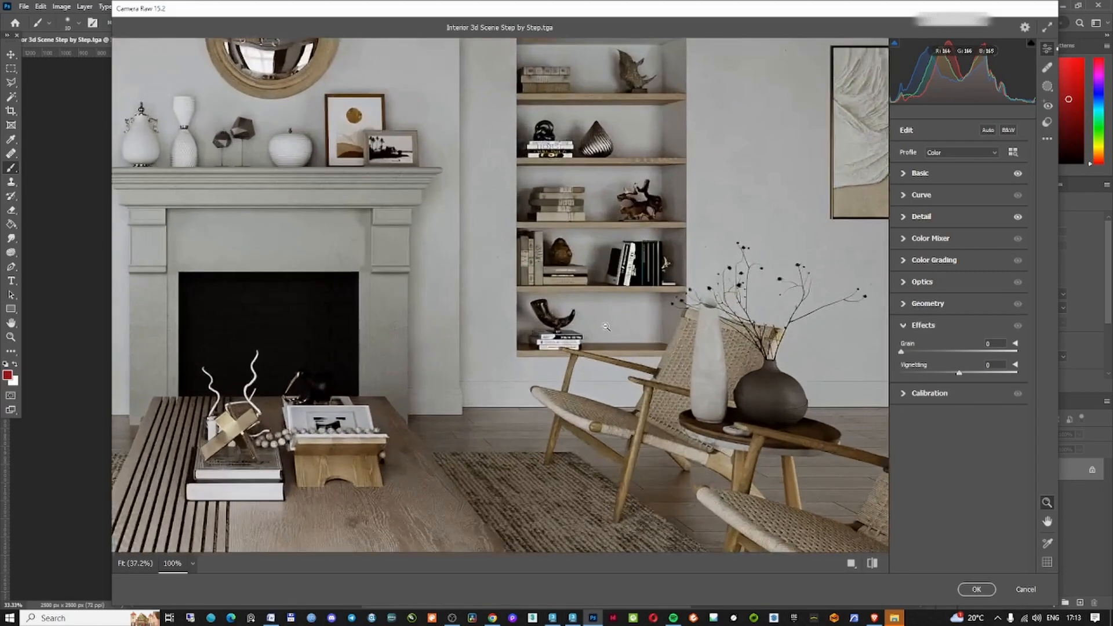
drag(914, 354, 944, 358)
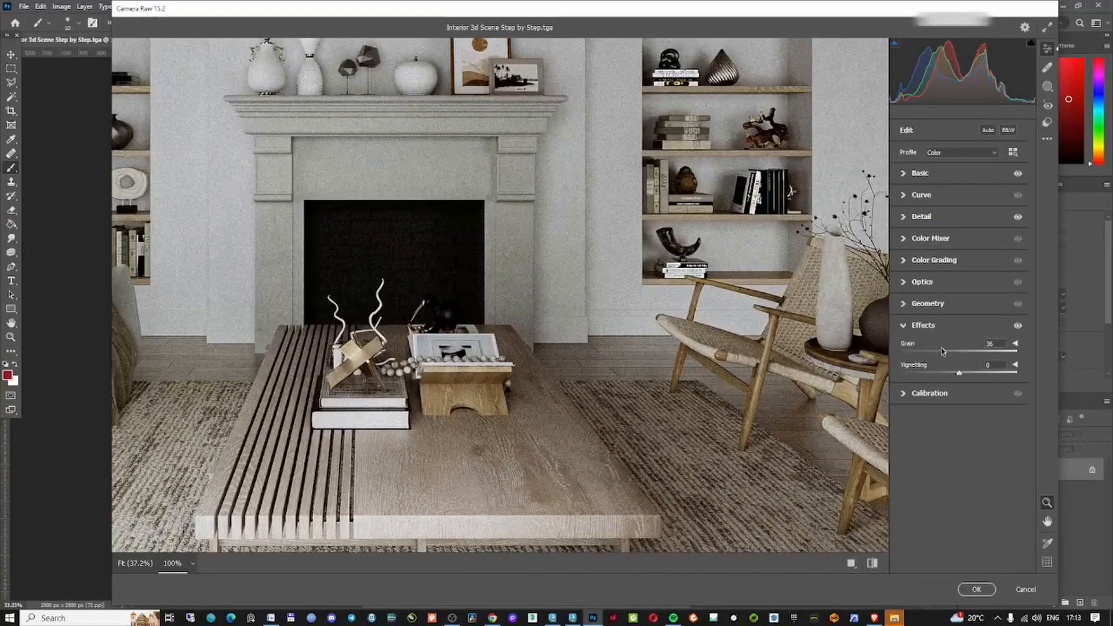
mouse_move(944, 356)
mouse_down()
mouse_move(908, 356)
mouse_move(960, 375)
mouse_move(936, 375)
mouse_move(947, 376)
mouse_up()
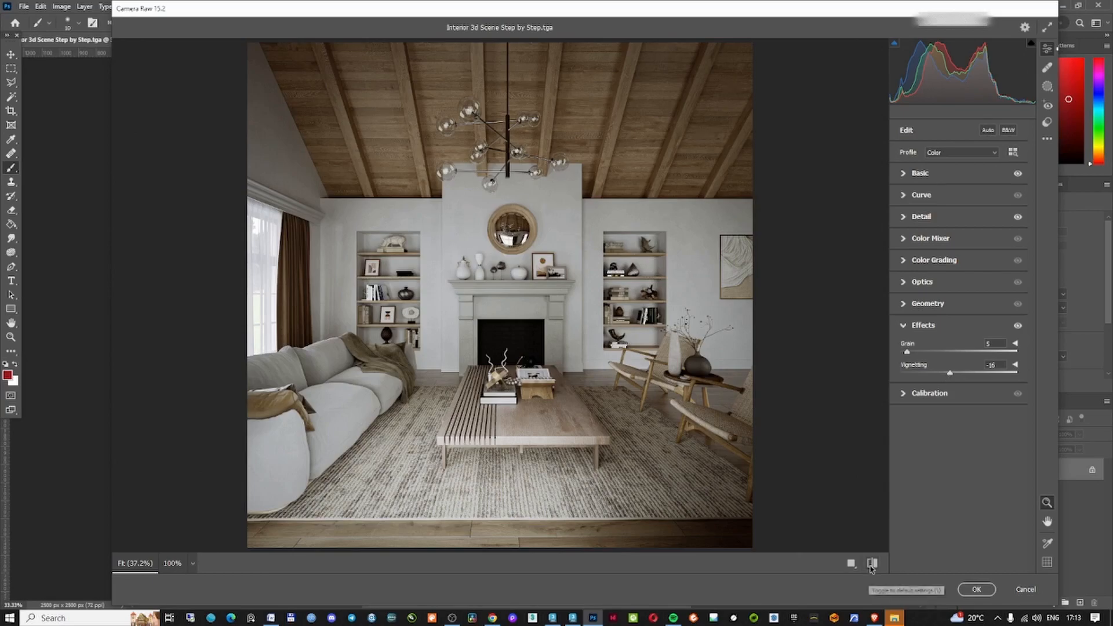
Compare before and after, check the Calibration panel, and apply the Camera Raw Filter
click(872, 563)
click(872, 563)
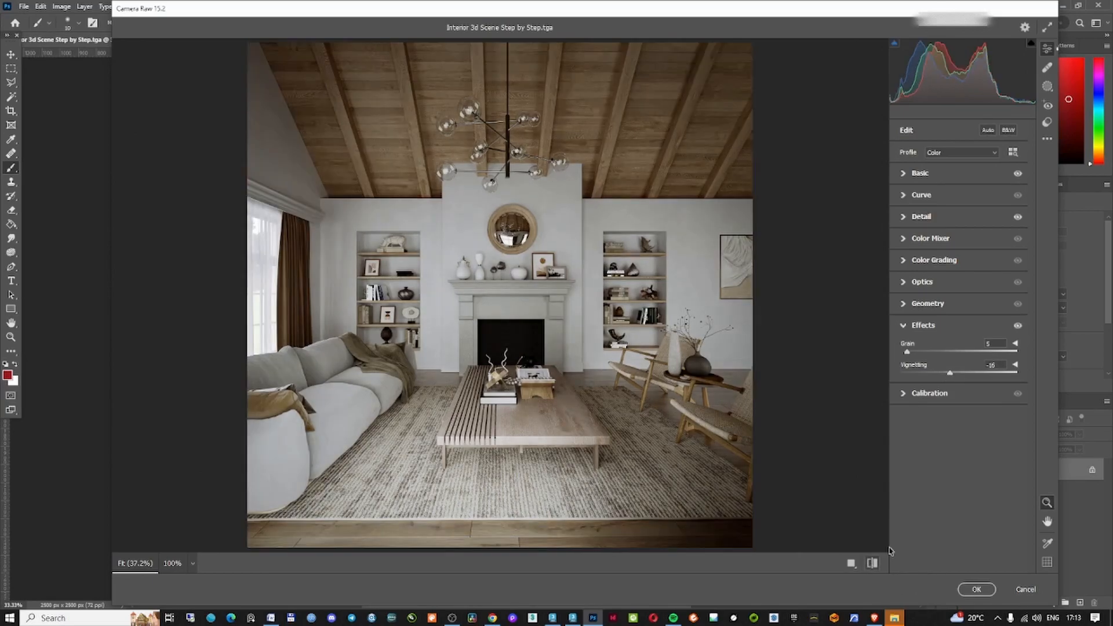
click(922, 394)
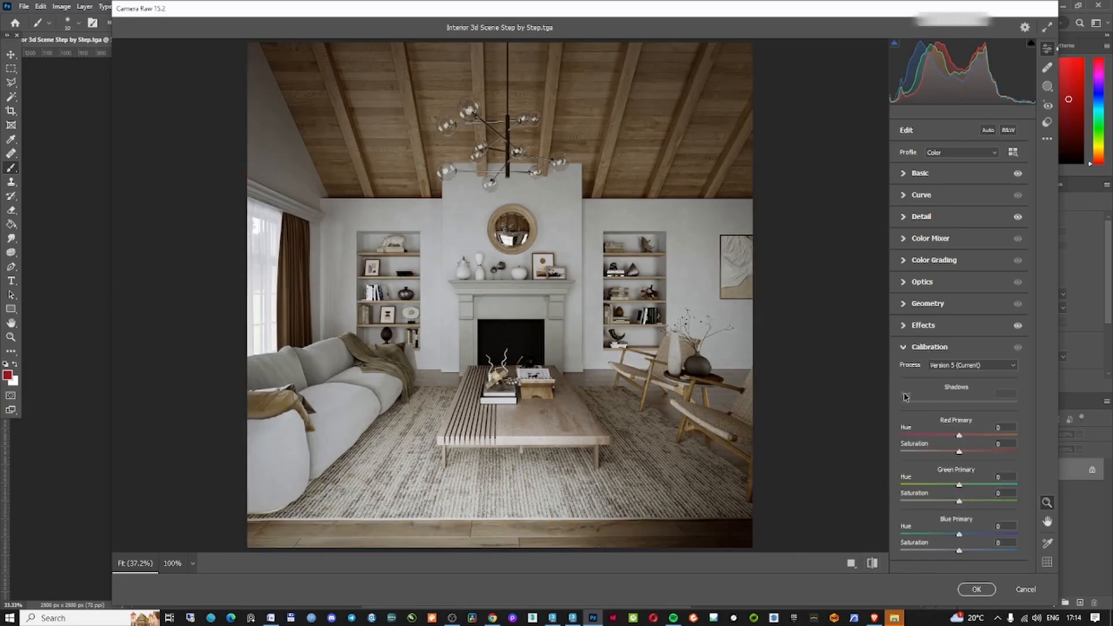
click(906, 351)
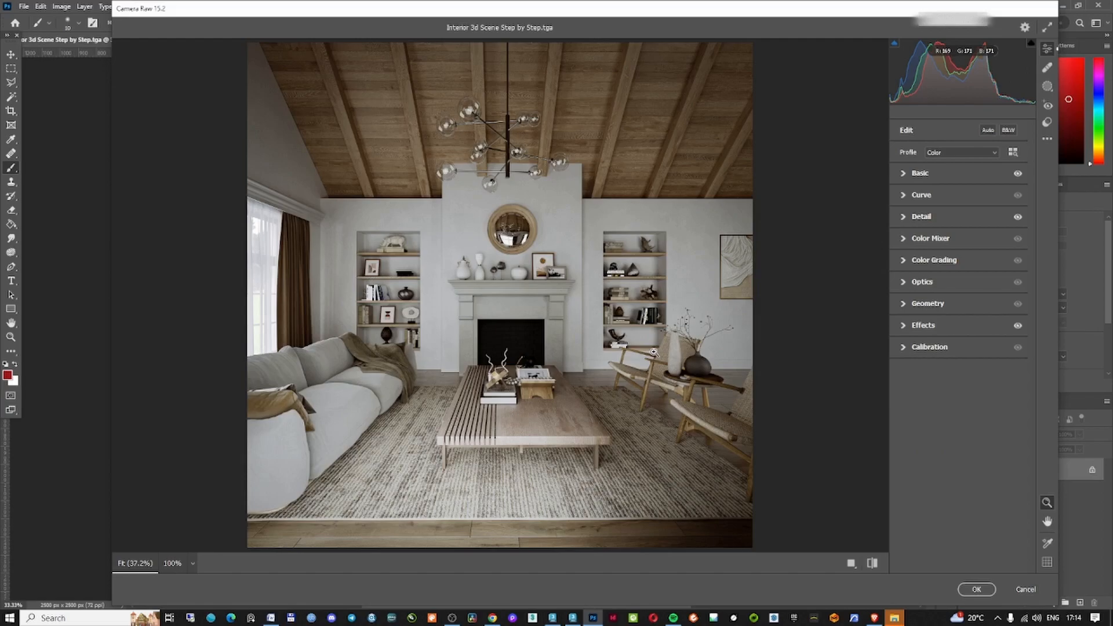
click(976, 589)
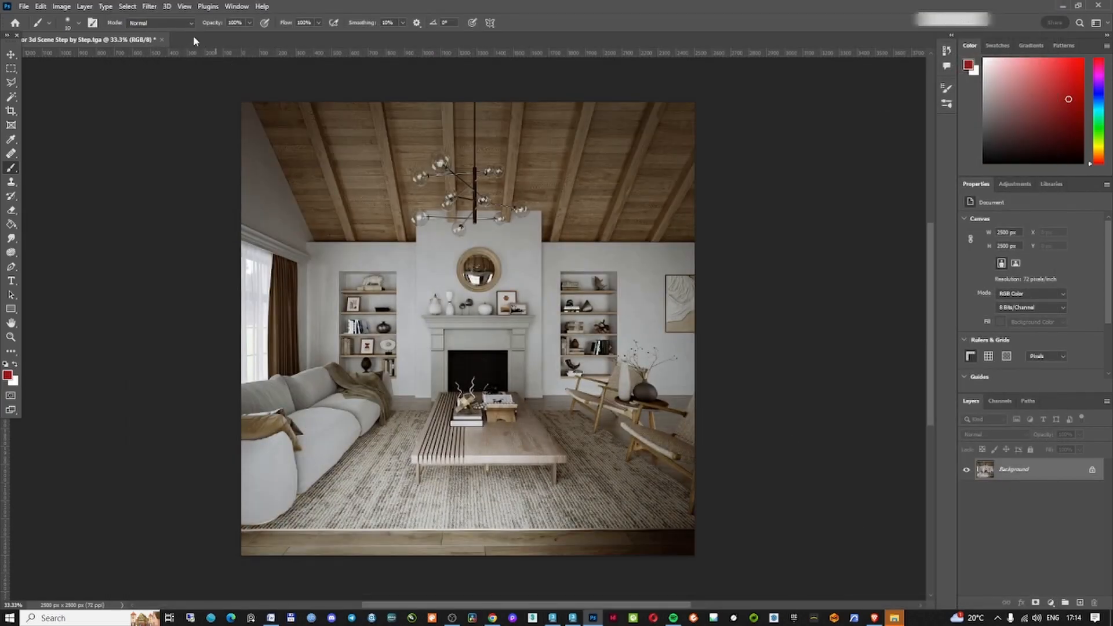
Apply Lens Correction with chromatic aberration fixes of Red/Cyan +3.17, Green/Magenta +1.59 and Blue/Yellow -2.38
click(149, 7)
click(174, 98)
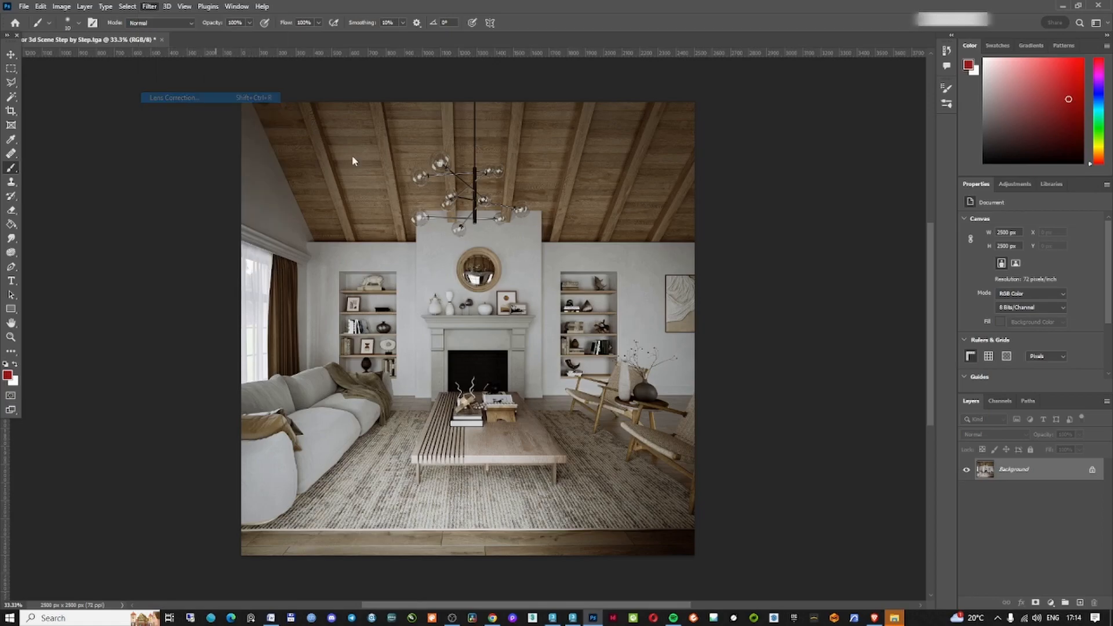
click(1008, 72)
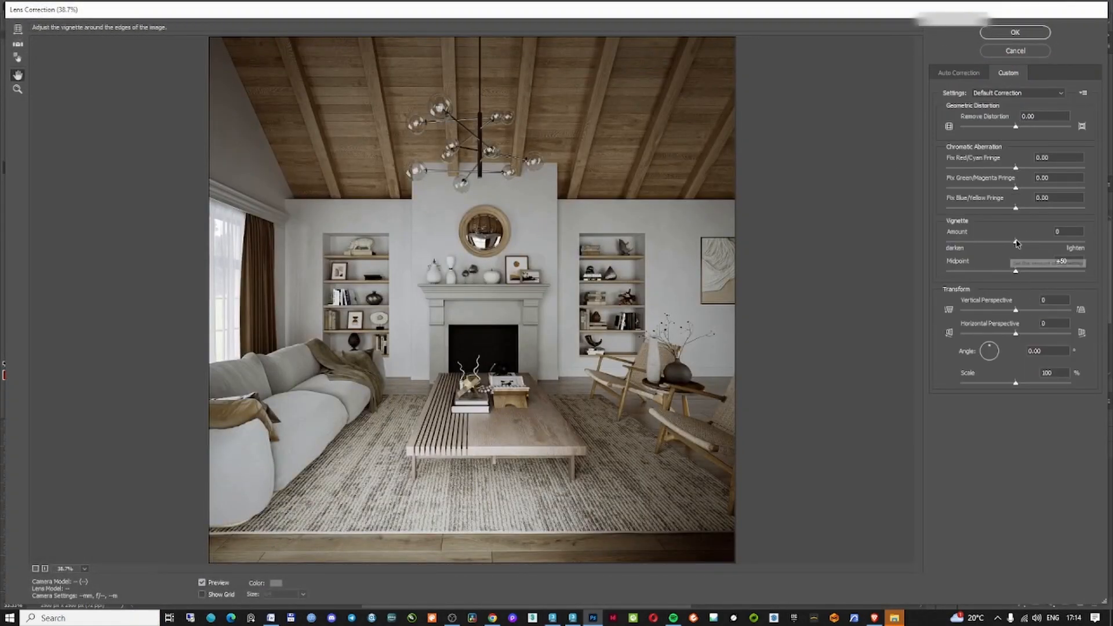
drag(1016, 168, 1014, 209)
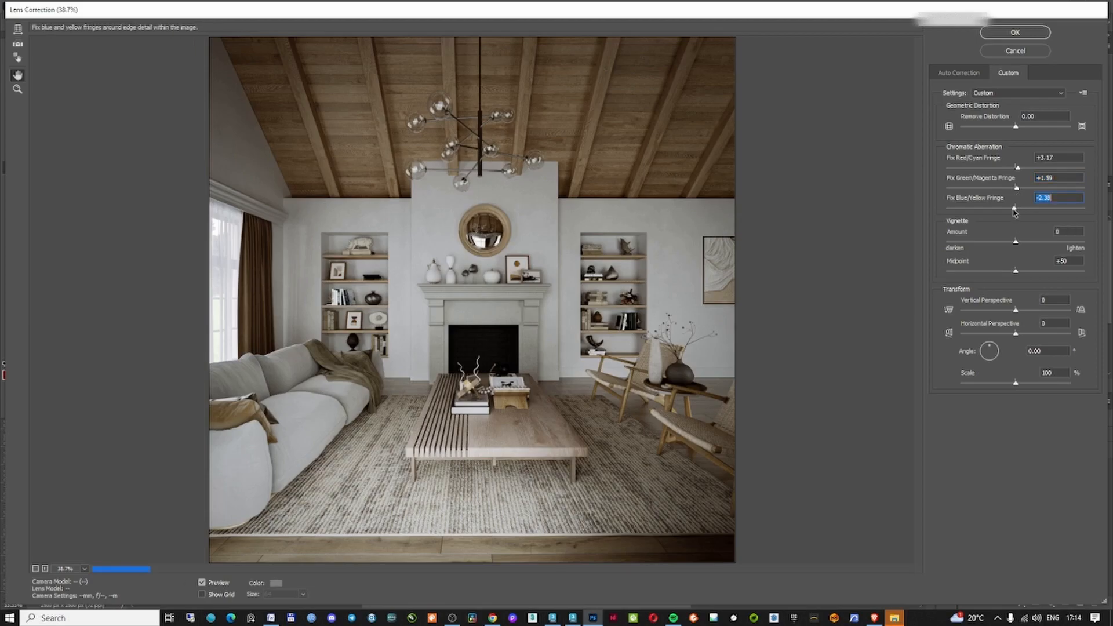
click(533, 289)
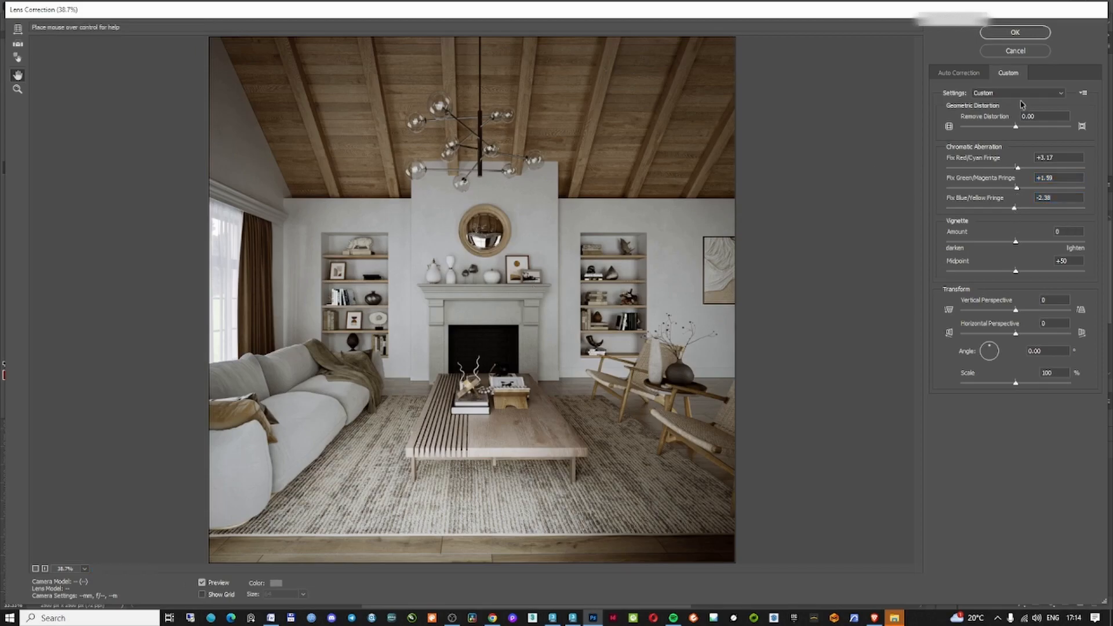
click(1025, 35)
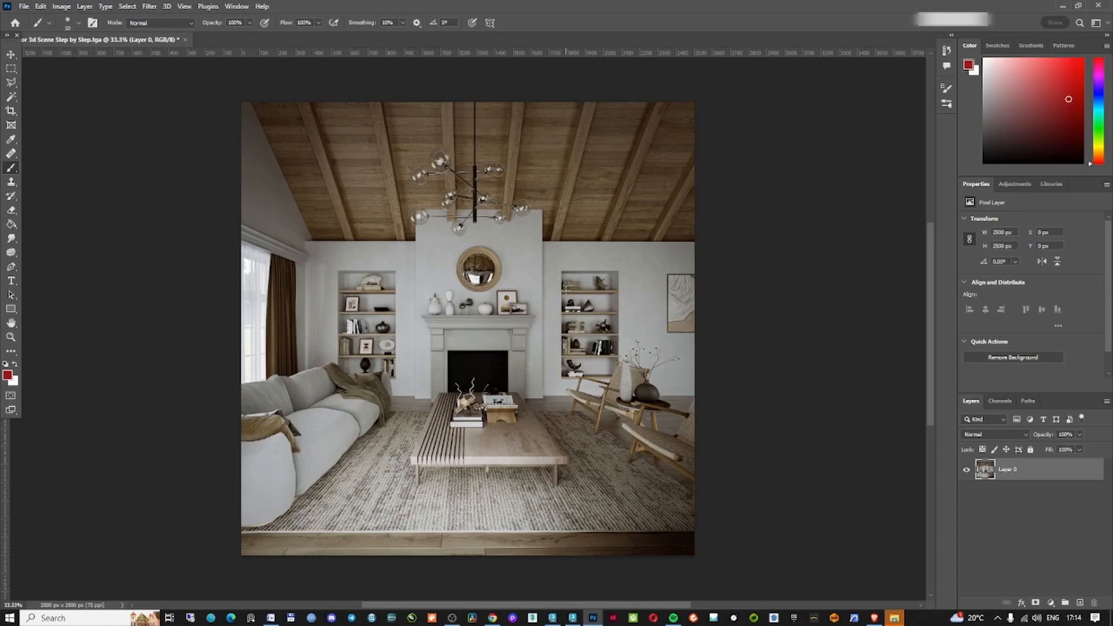
Switch to the Move tool
click(11, 54)
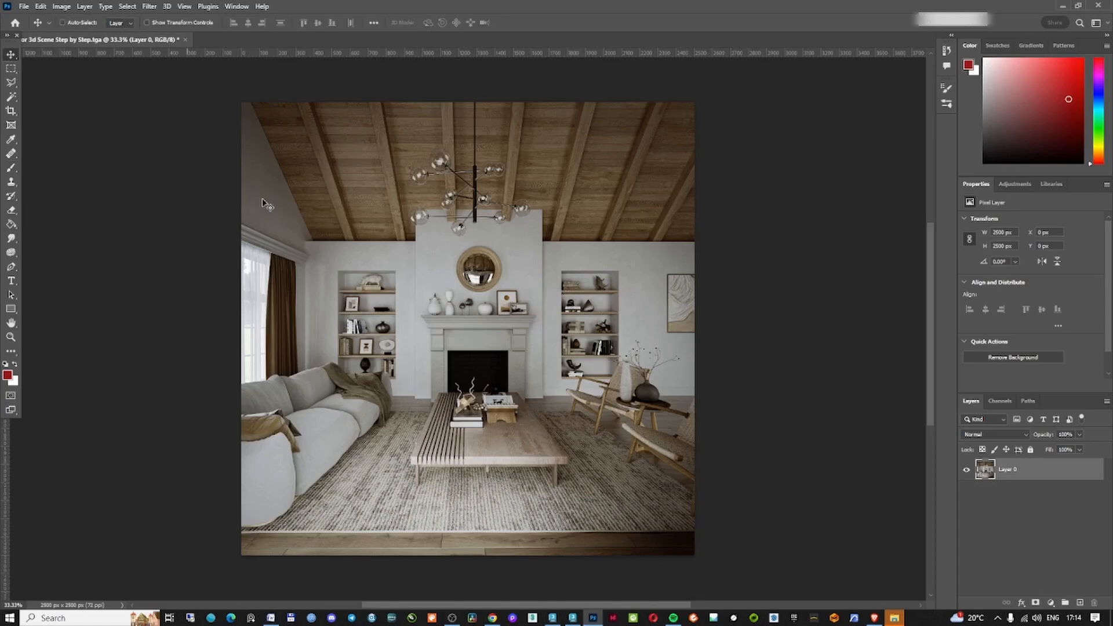